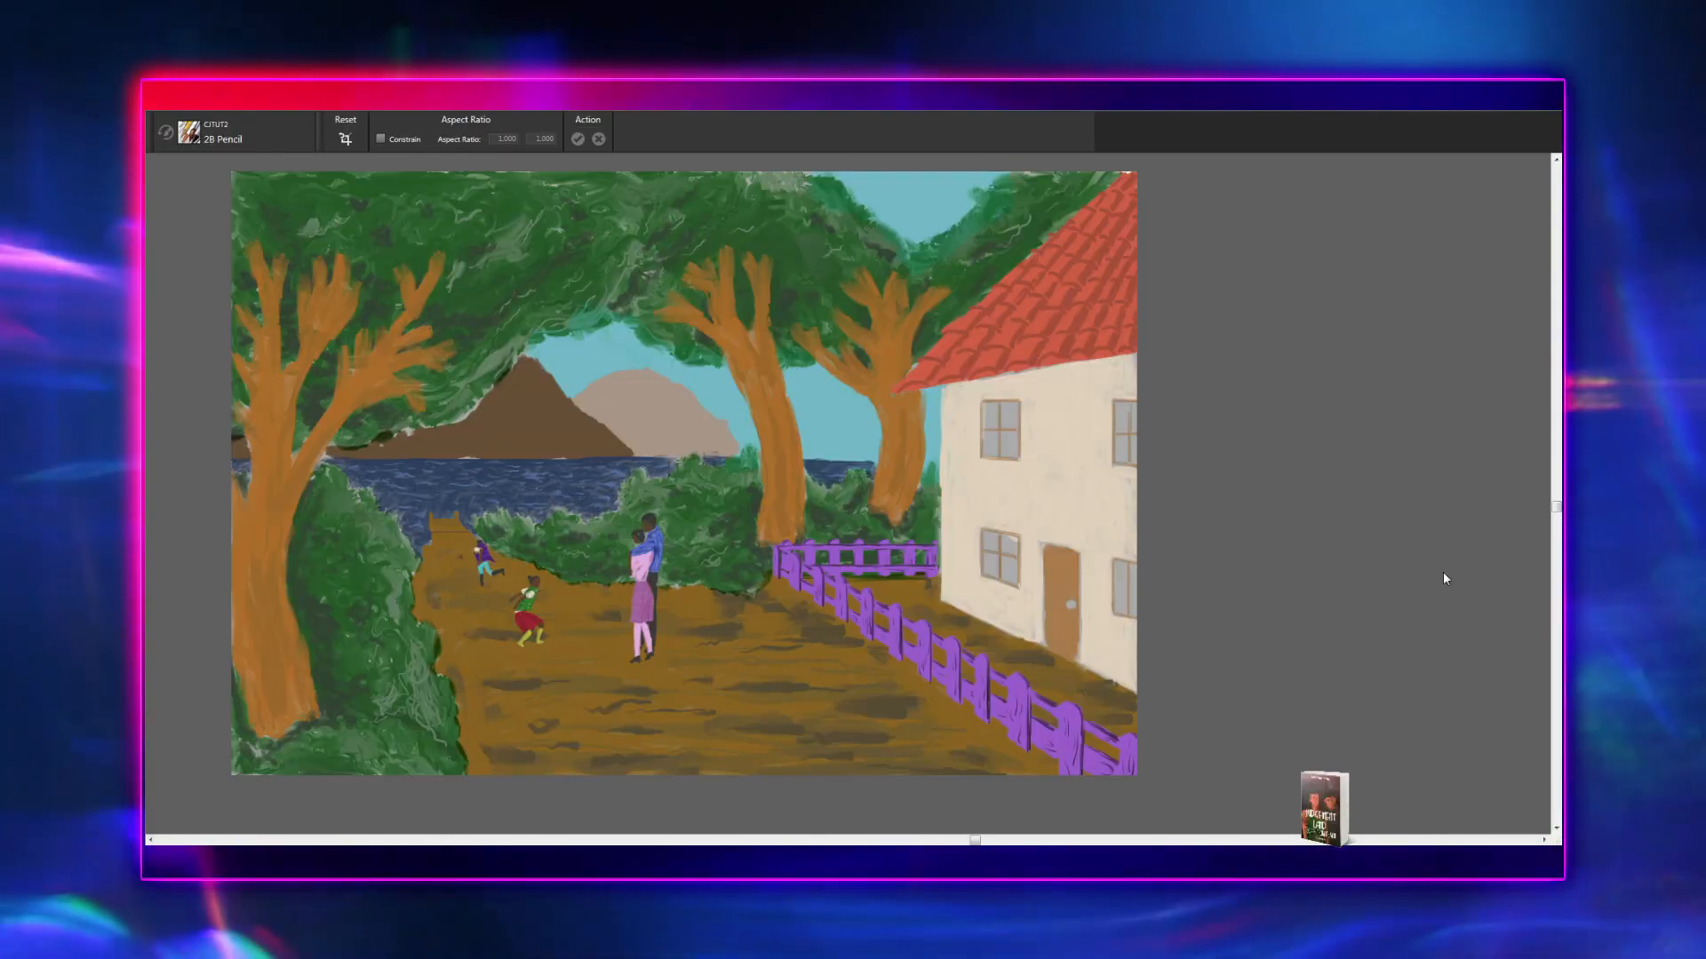
- Recolour the sea behind the hedges to a teal green and check it against the rest of the scene
{"action": "key", "text": "f"}
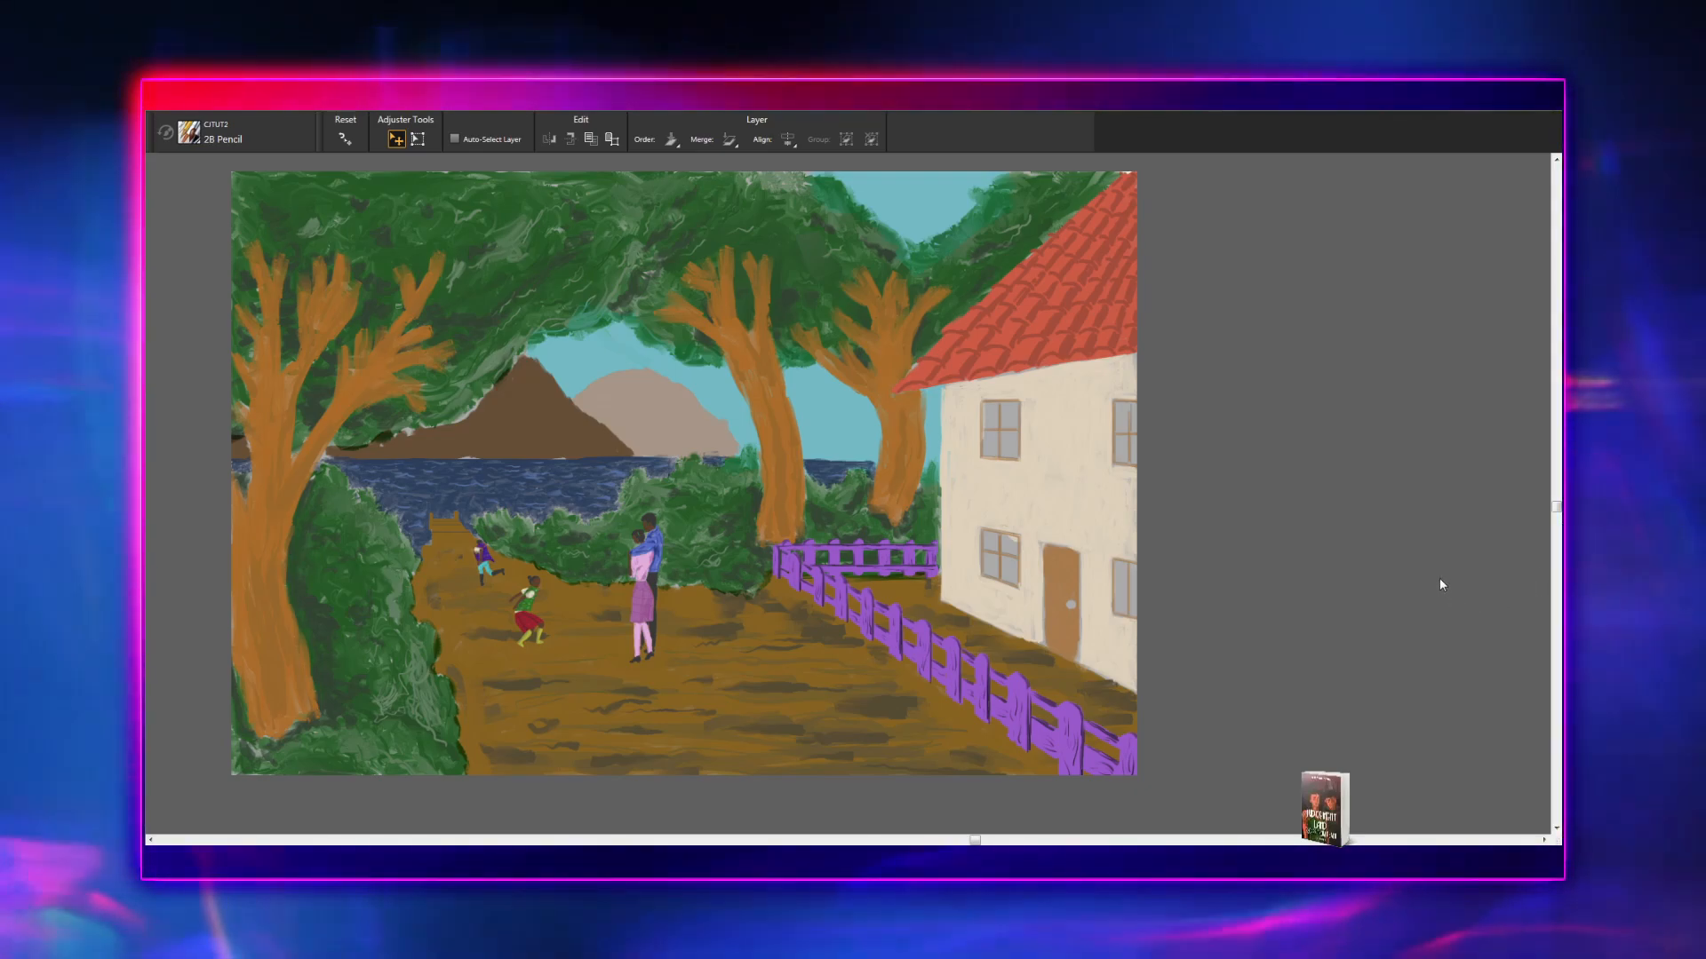
{"action": "left_click", "coordinate": [1438, 579]}
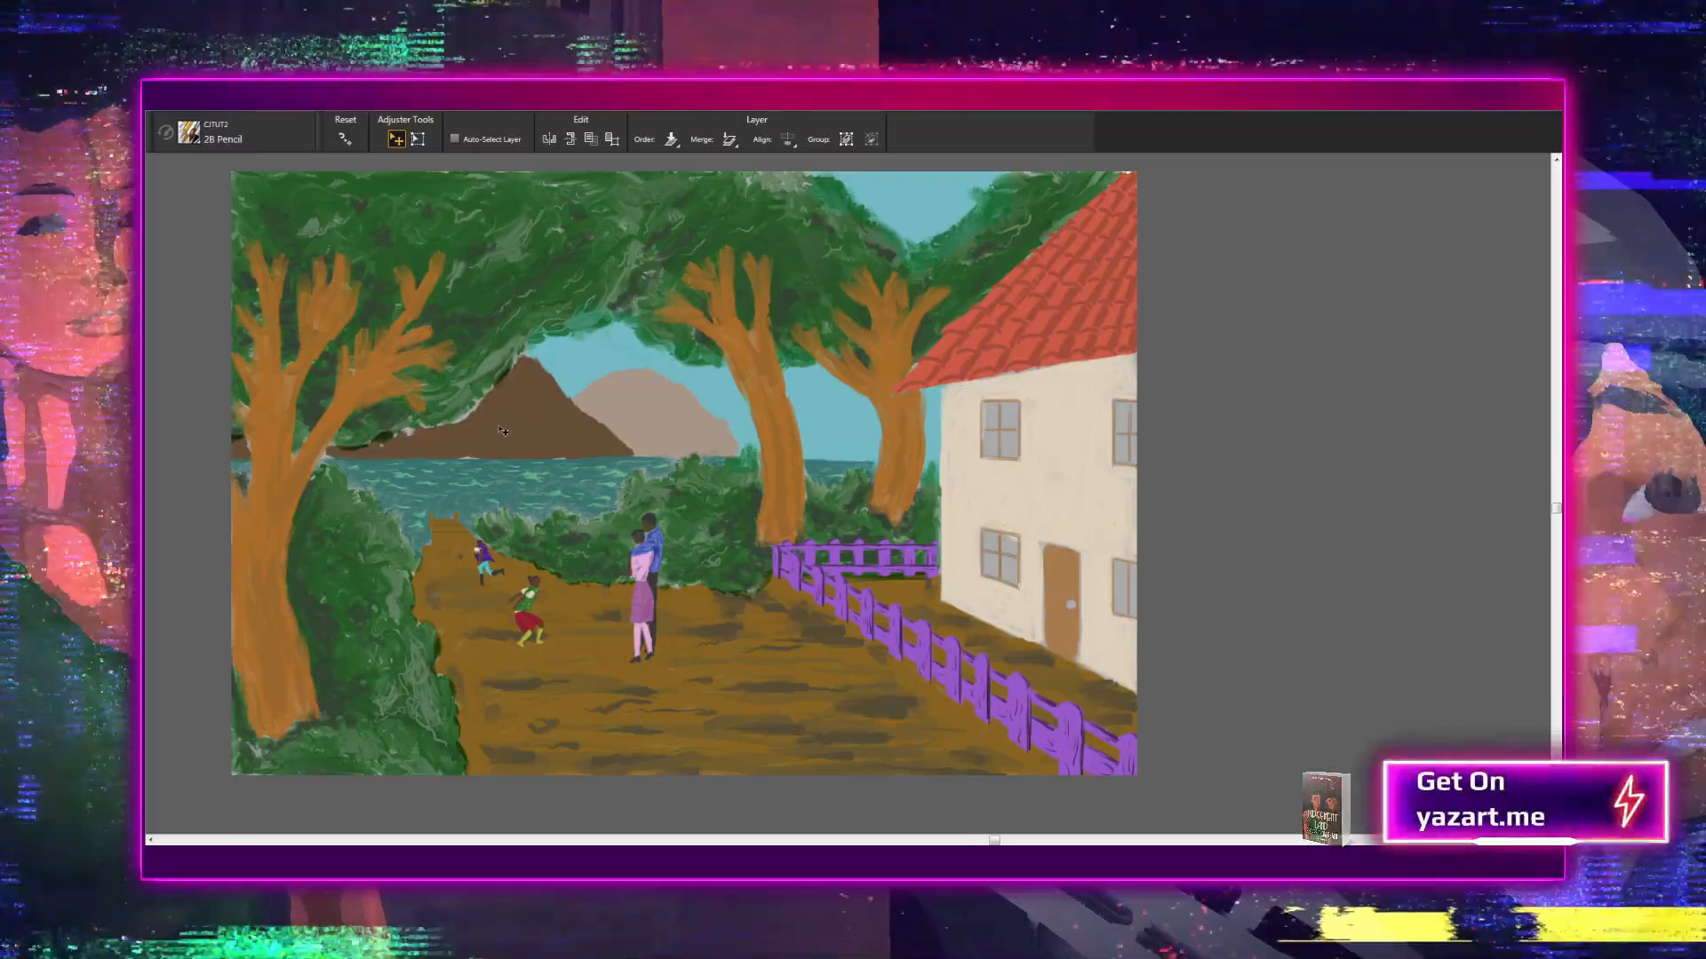
{"action": "scroll", "coordinate": [498, 425], "scroll_direction": "up", "scroll_amount": 1}
{"action": "scroll", "coordinate": [503, 431], "scroll_direction": "down", "scroll_amount": 3}
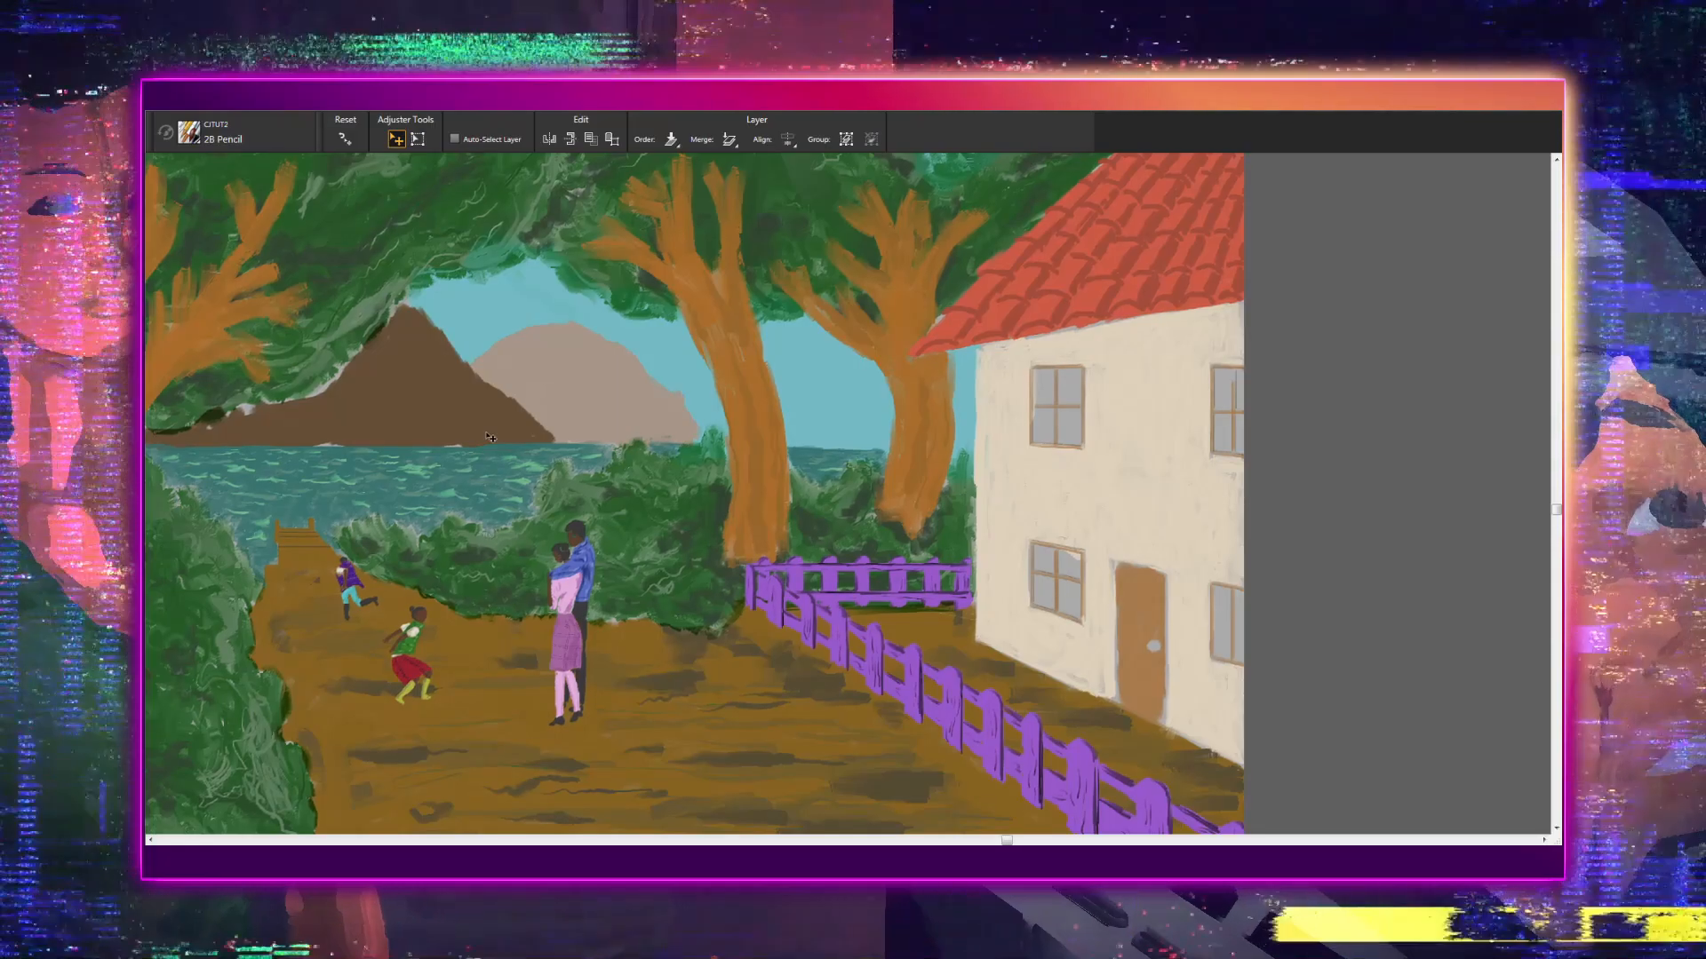
{"action": "scroll", "coordinate": [384, 476], "scroll_direction": "up", "scroll_amount": 1}
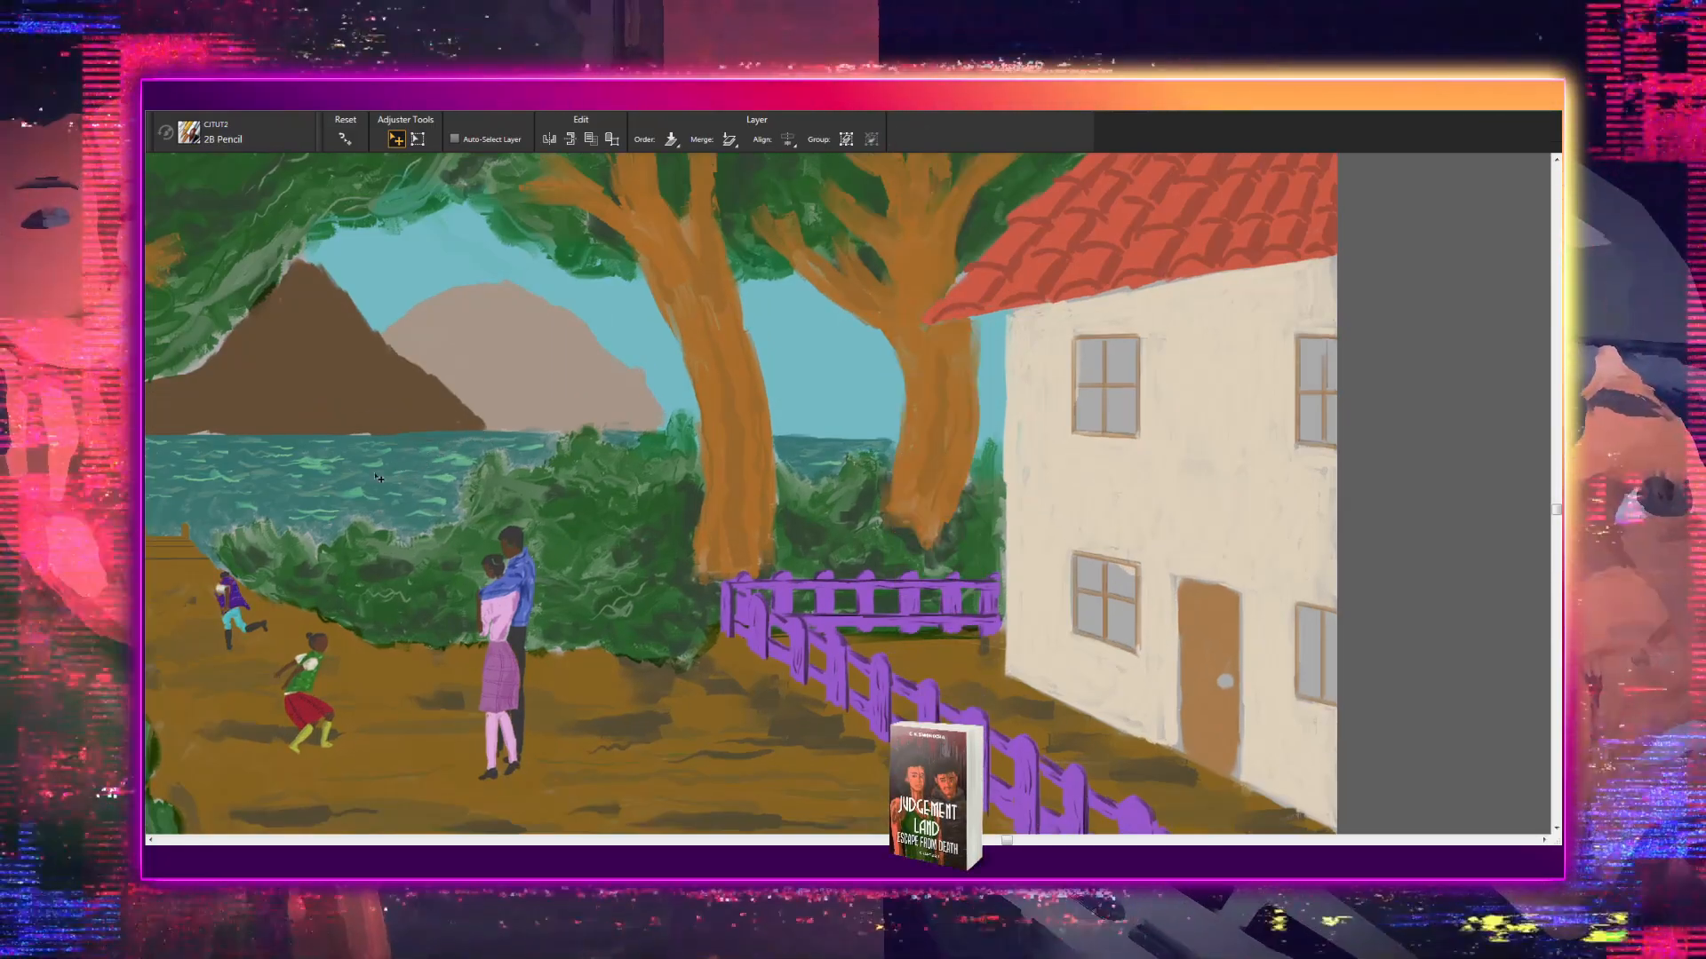
{"action": "left_click_drag", "start_coordinate": [317, 505], "coordinate": [455, 555]}
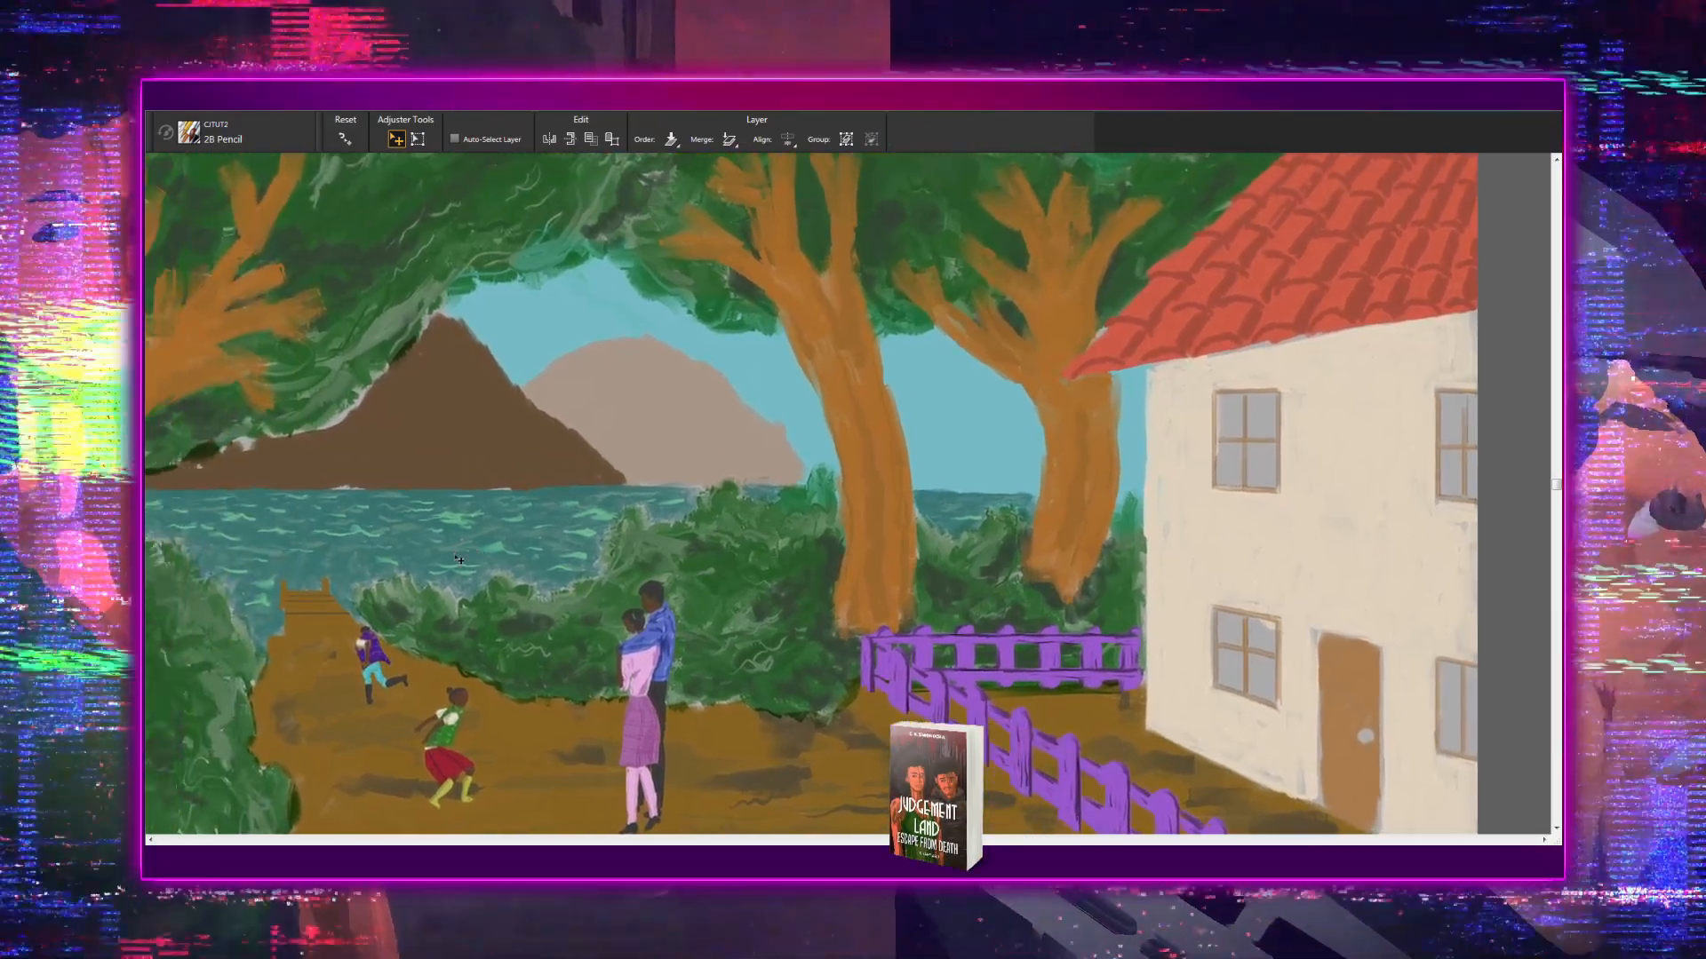
{"action": "scroll", "coordinate": [458, 560], "scroll_direction": "up", "scroll_amount": 3}
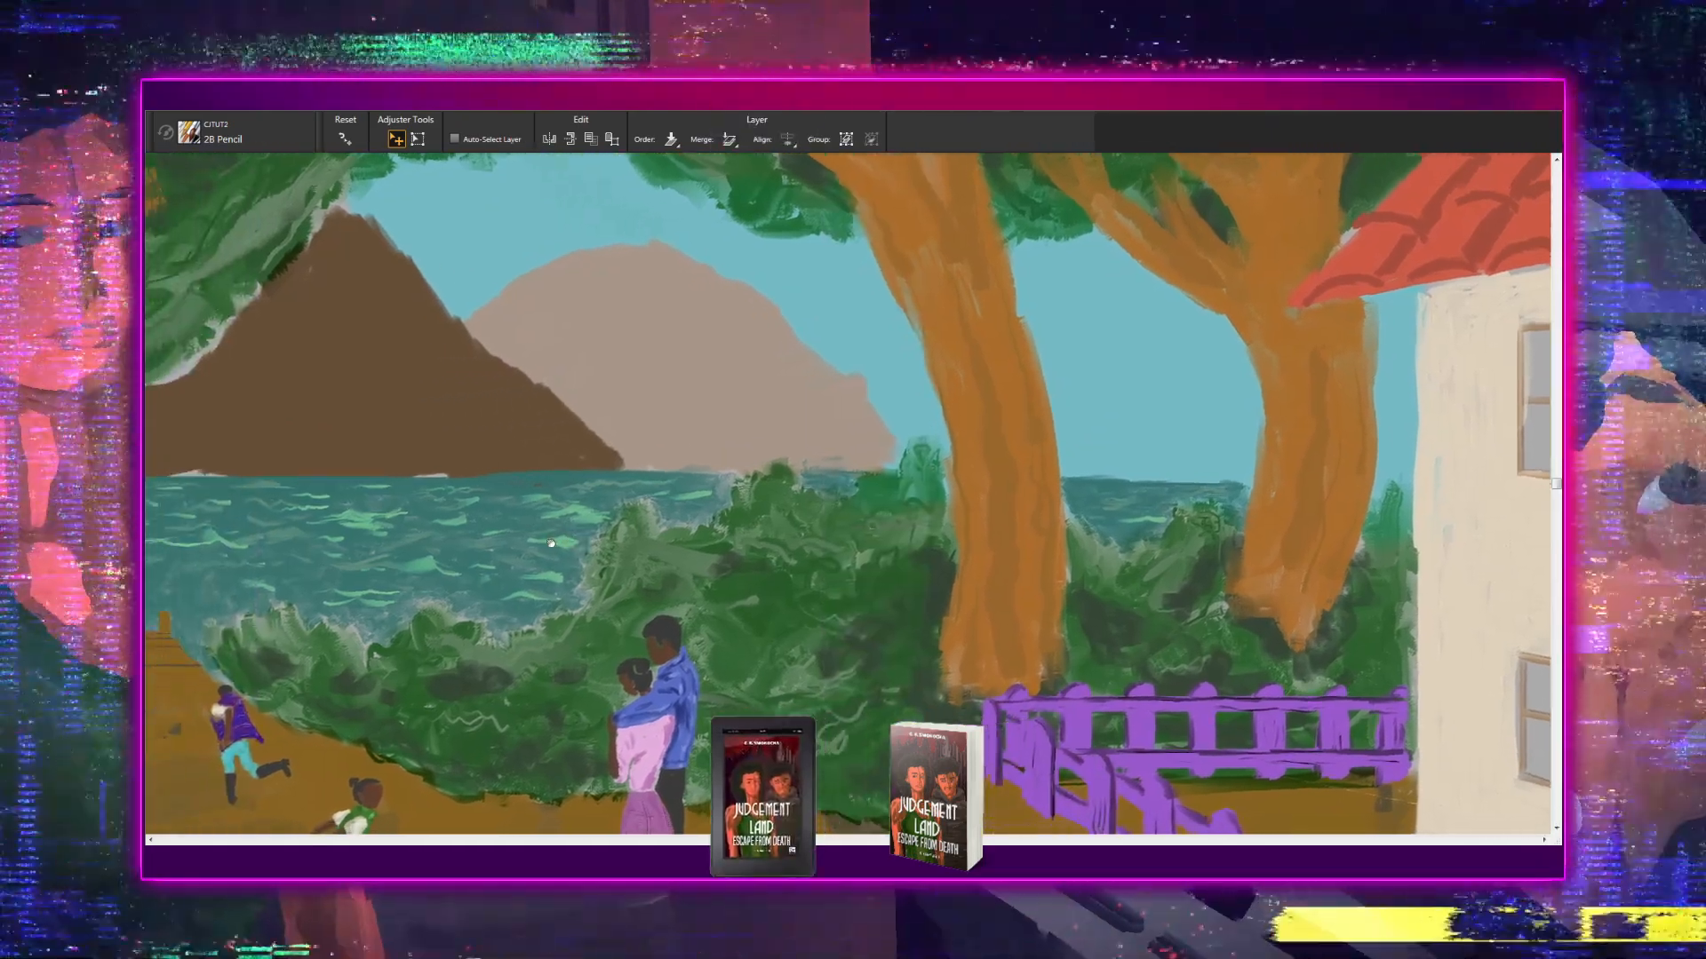
{"action": "scroll", "coordinate": [551, 543], "scroll_direction": "down", "scroll_amount": 4}
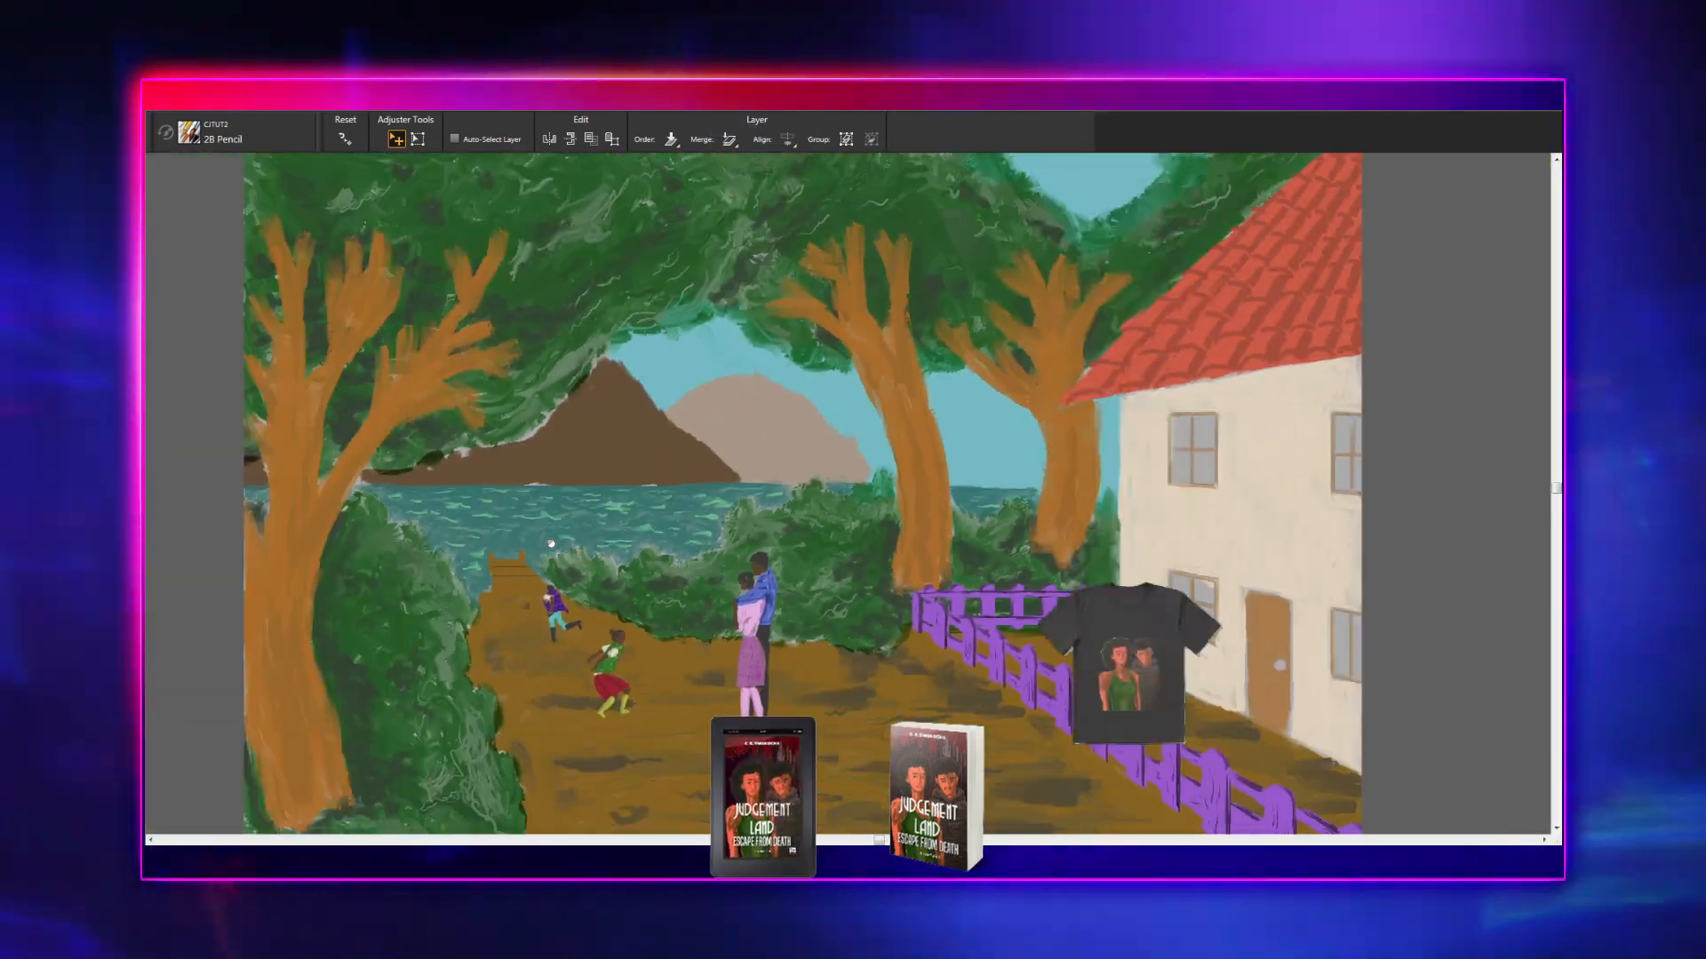
{"action": "left_click_drag", "start_coordinate": [551, 543], "coordinate": [447, 594]}
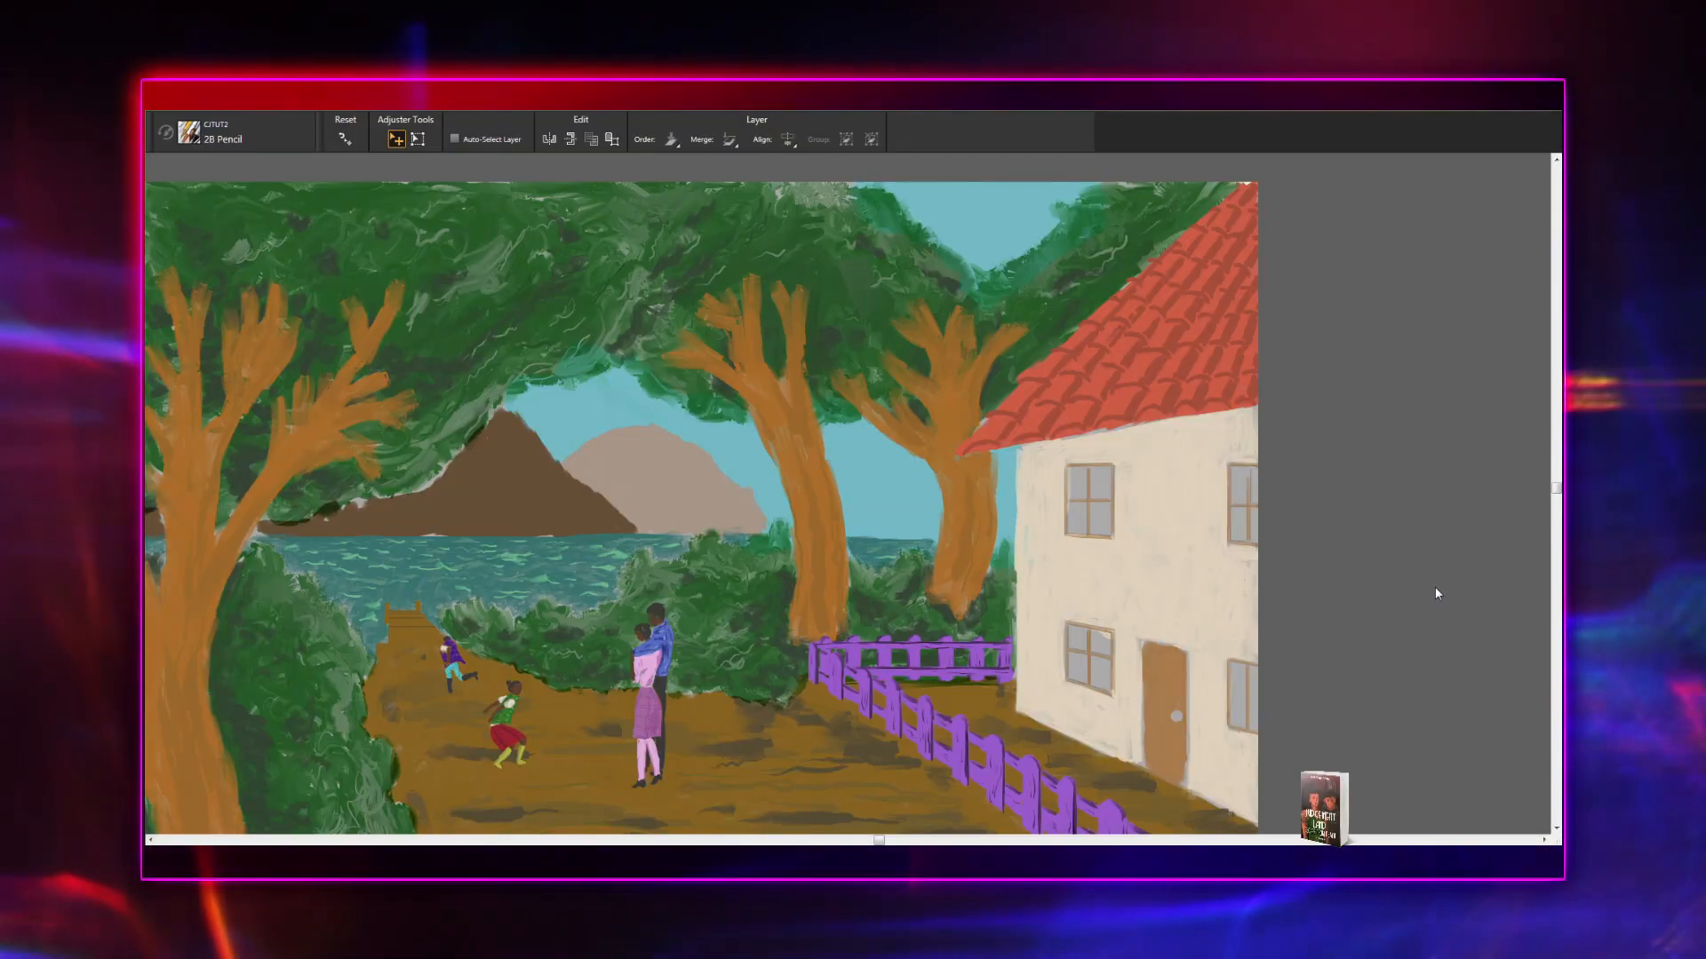
{"action": "left_click", "coordinate": [1435, 586]}
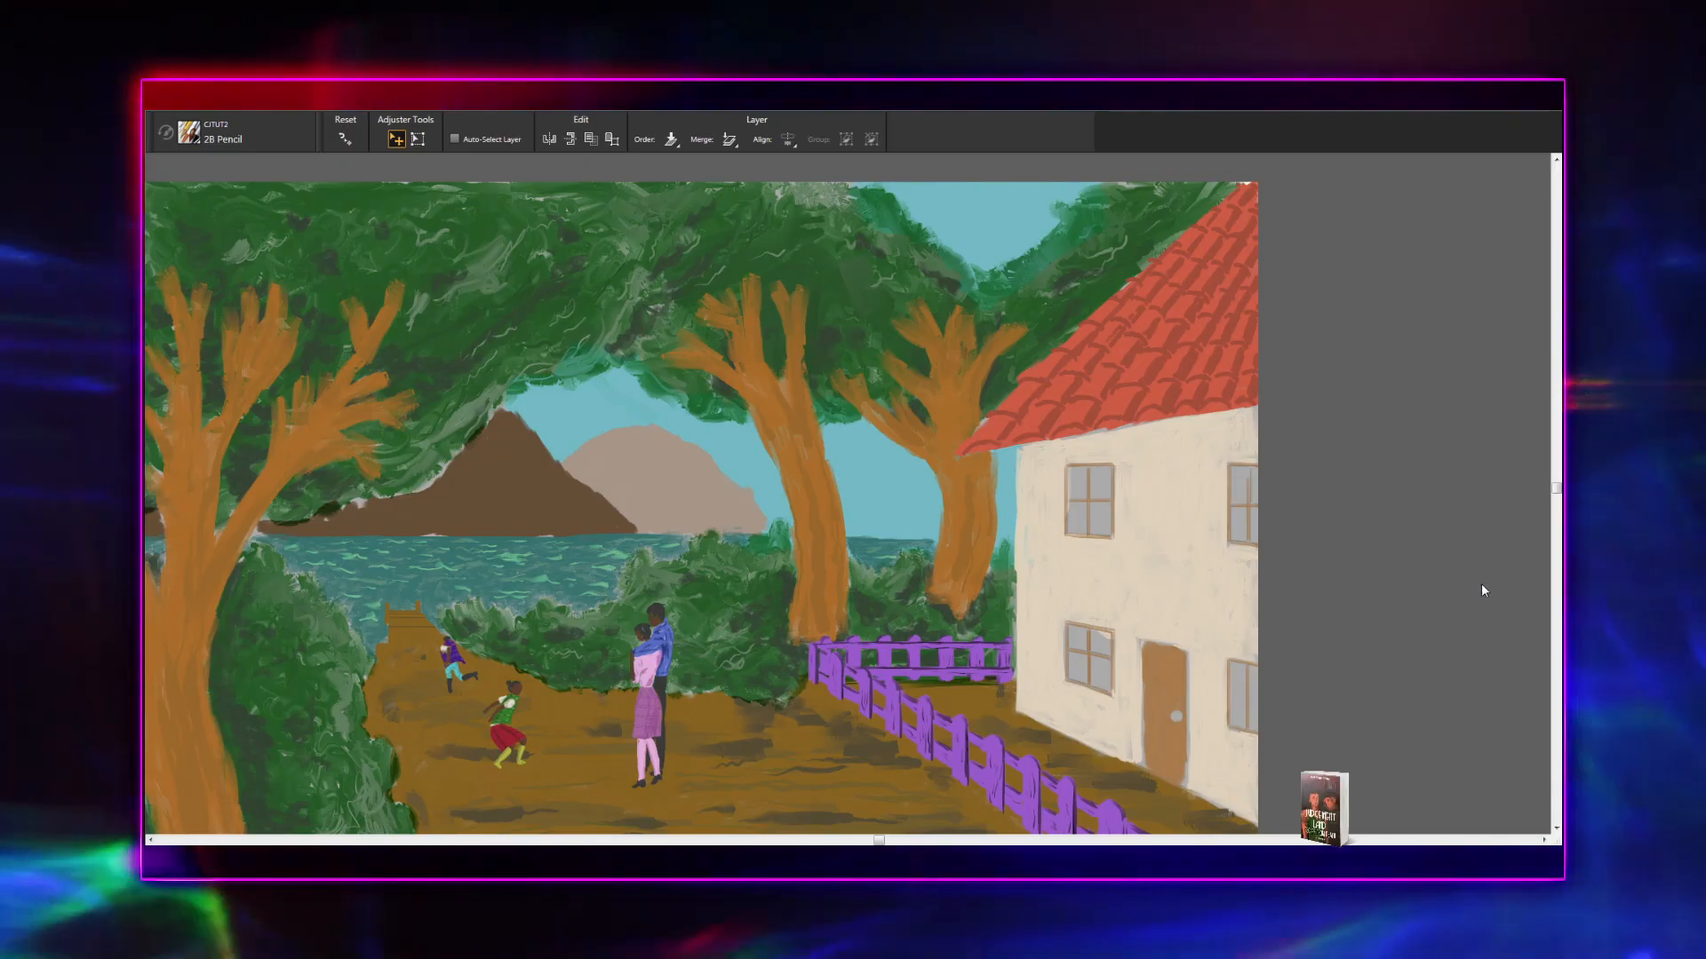
{"action": "left_click", "coordinate": [1448, 510]}
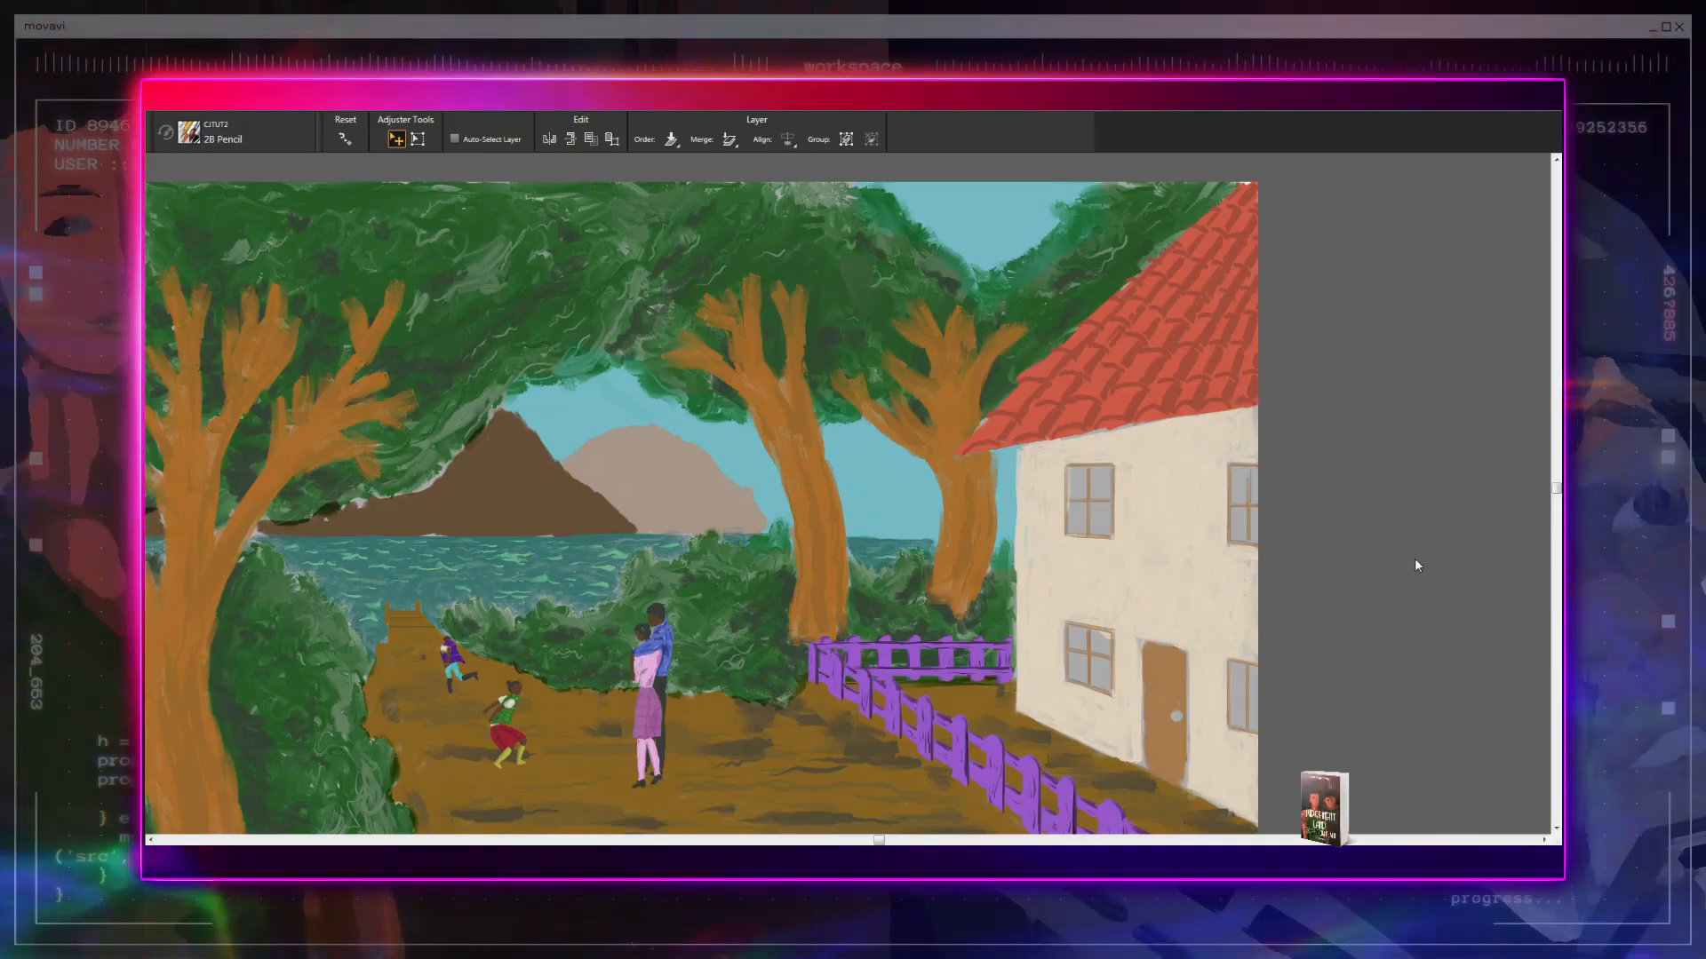
{"action": "left_click", "coordinate": [1415, 559]}
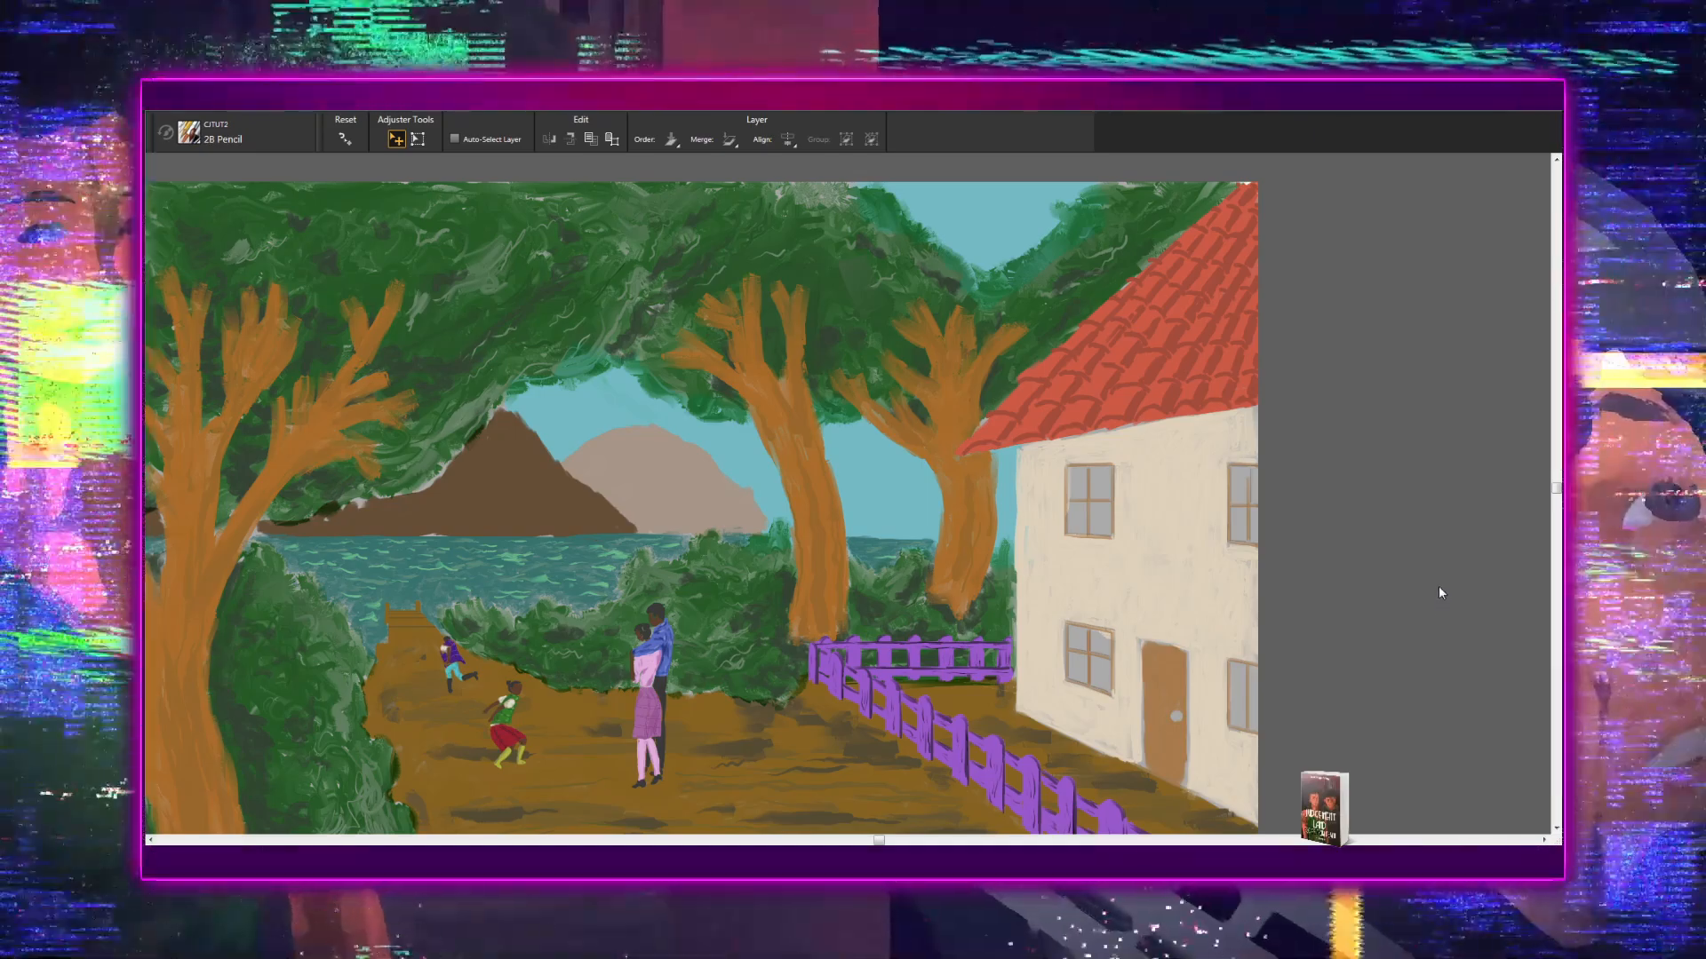
{"action": "left_click", "coordinate": [1436, 573]}
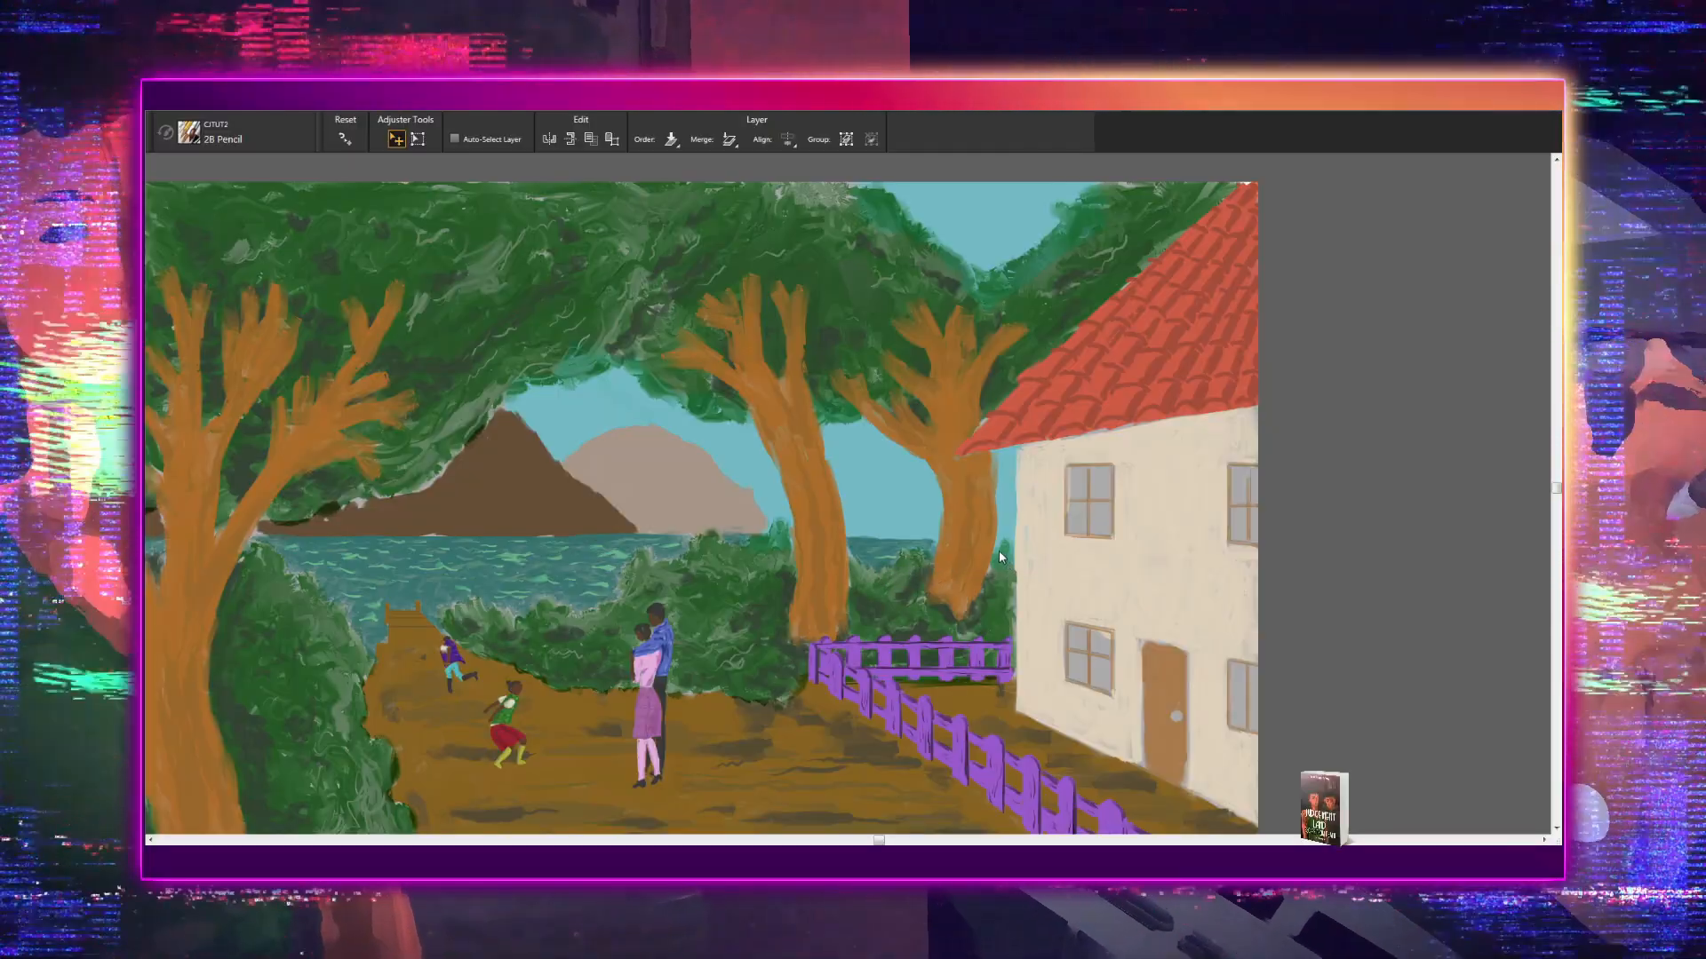
- Change the sky's colour to a muted pale grey-blue
{"action": "key", "text": "c"}
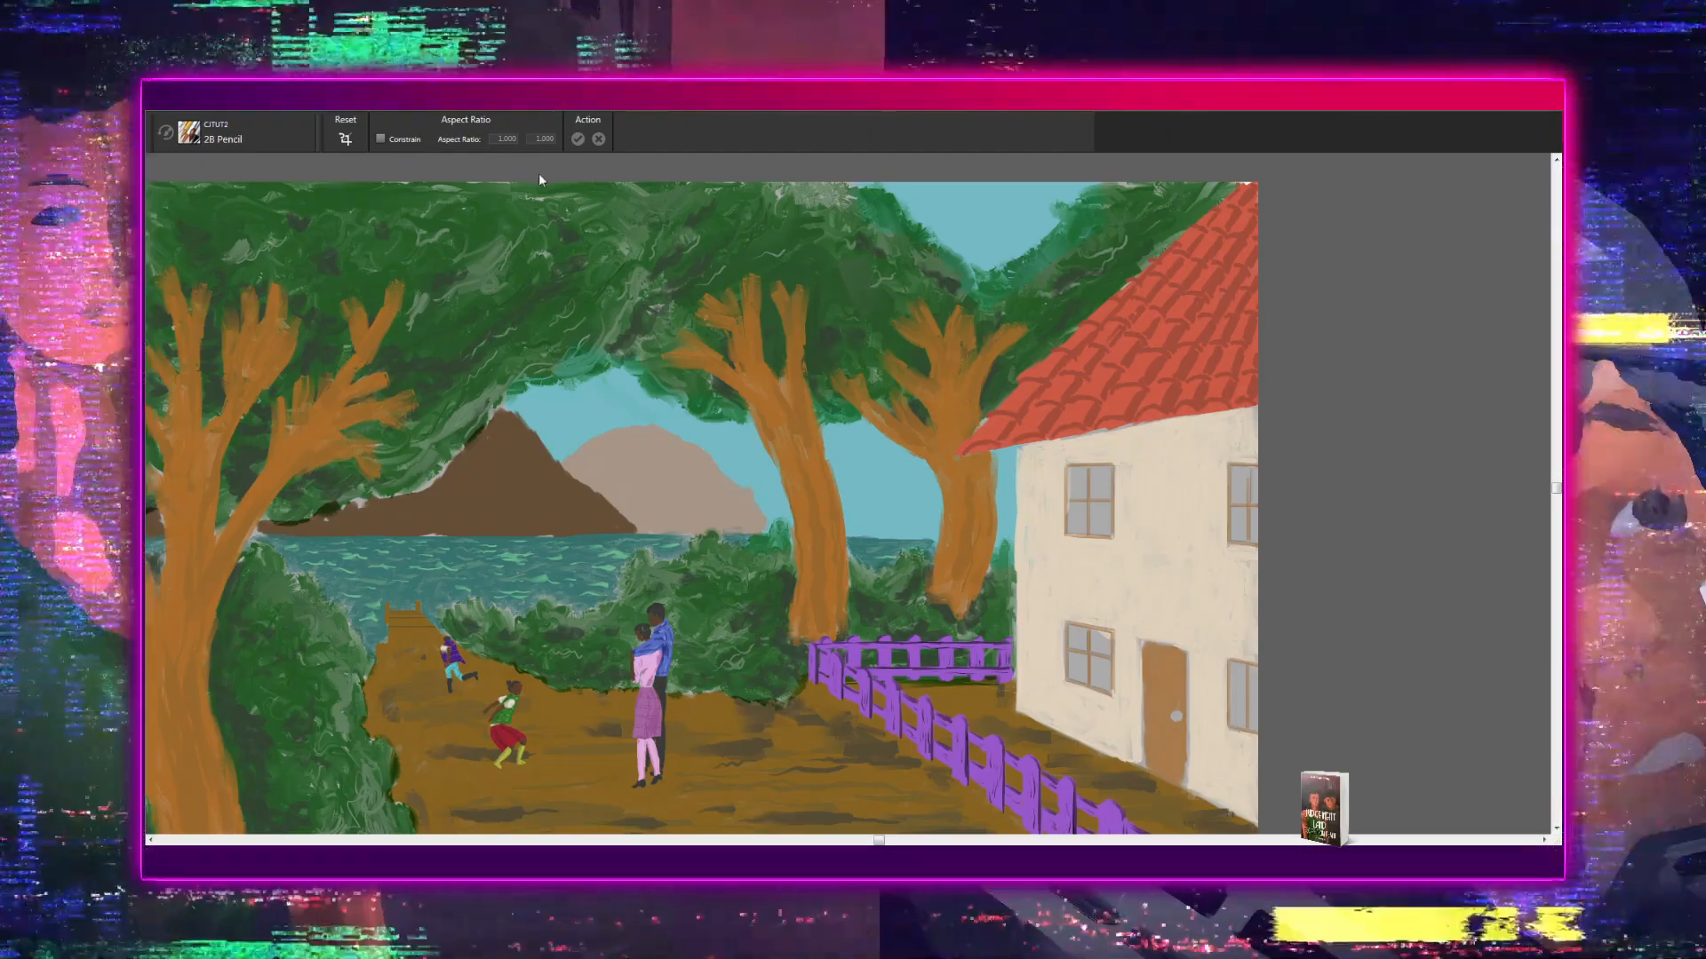
{"action": "left_click", "coordinate": [508, 183]}
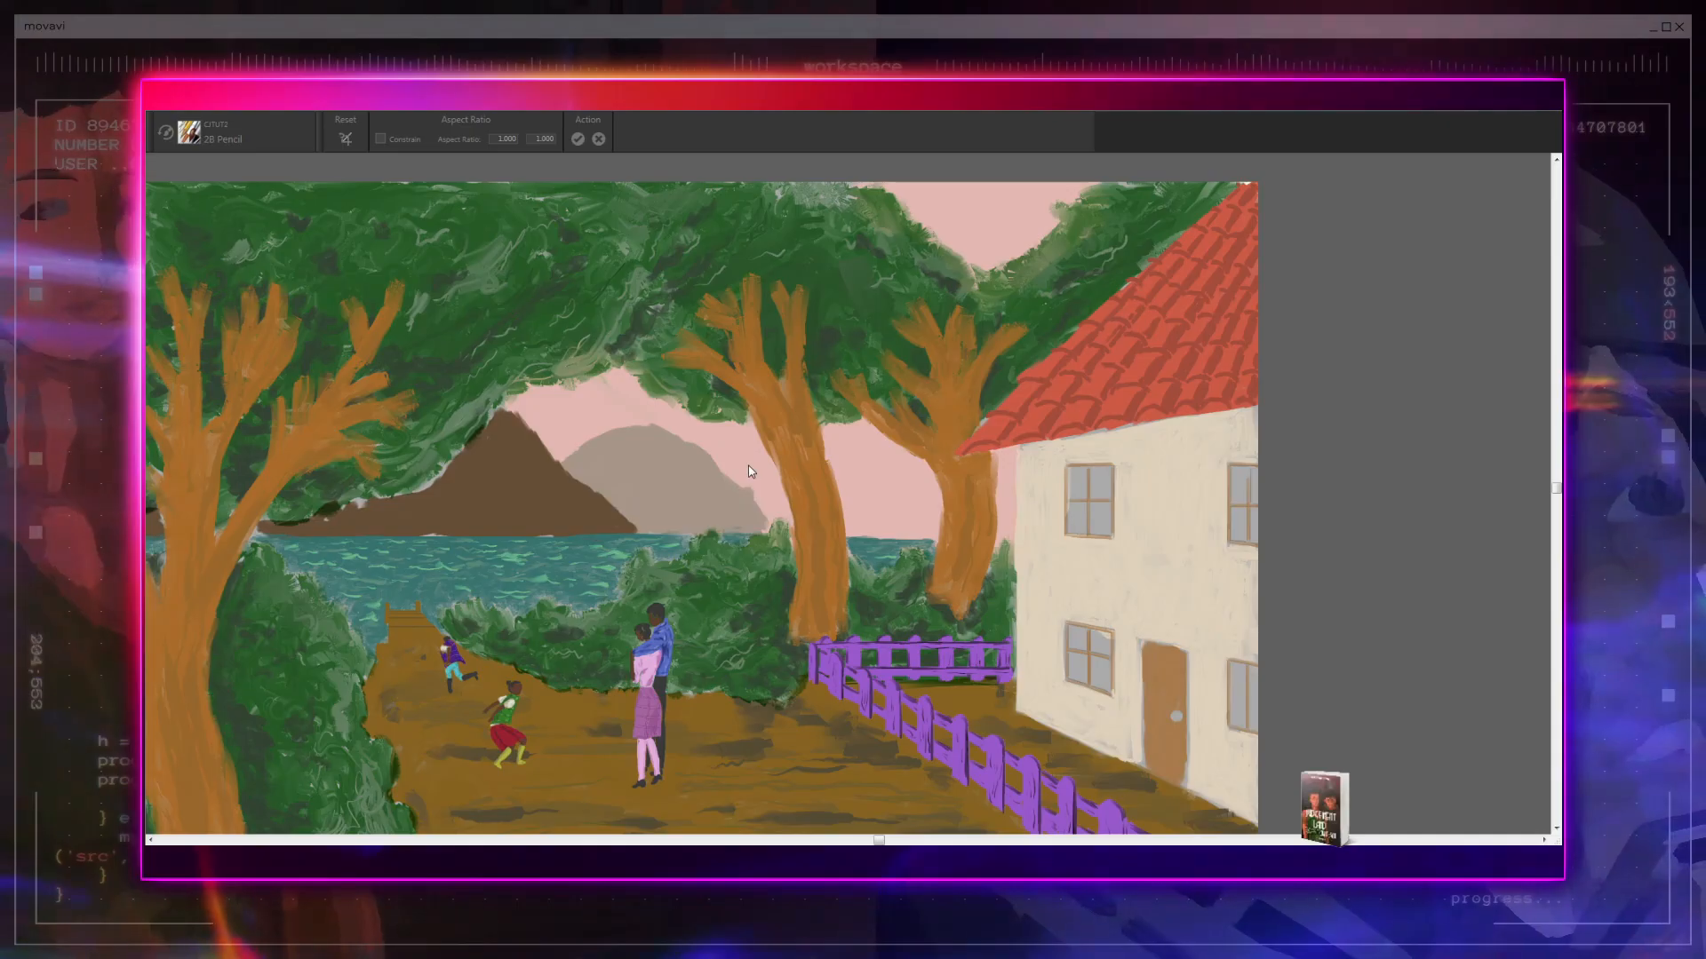
{"action": "key", "text": "ctrl+z"}
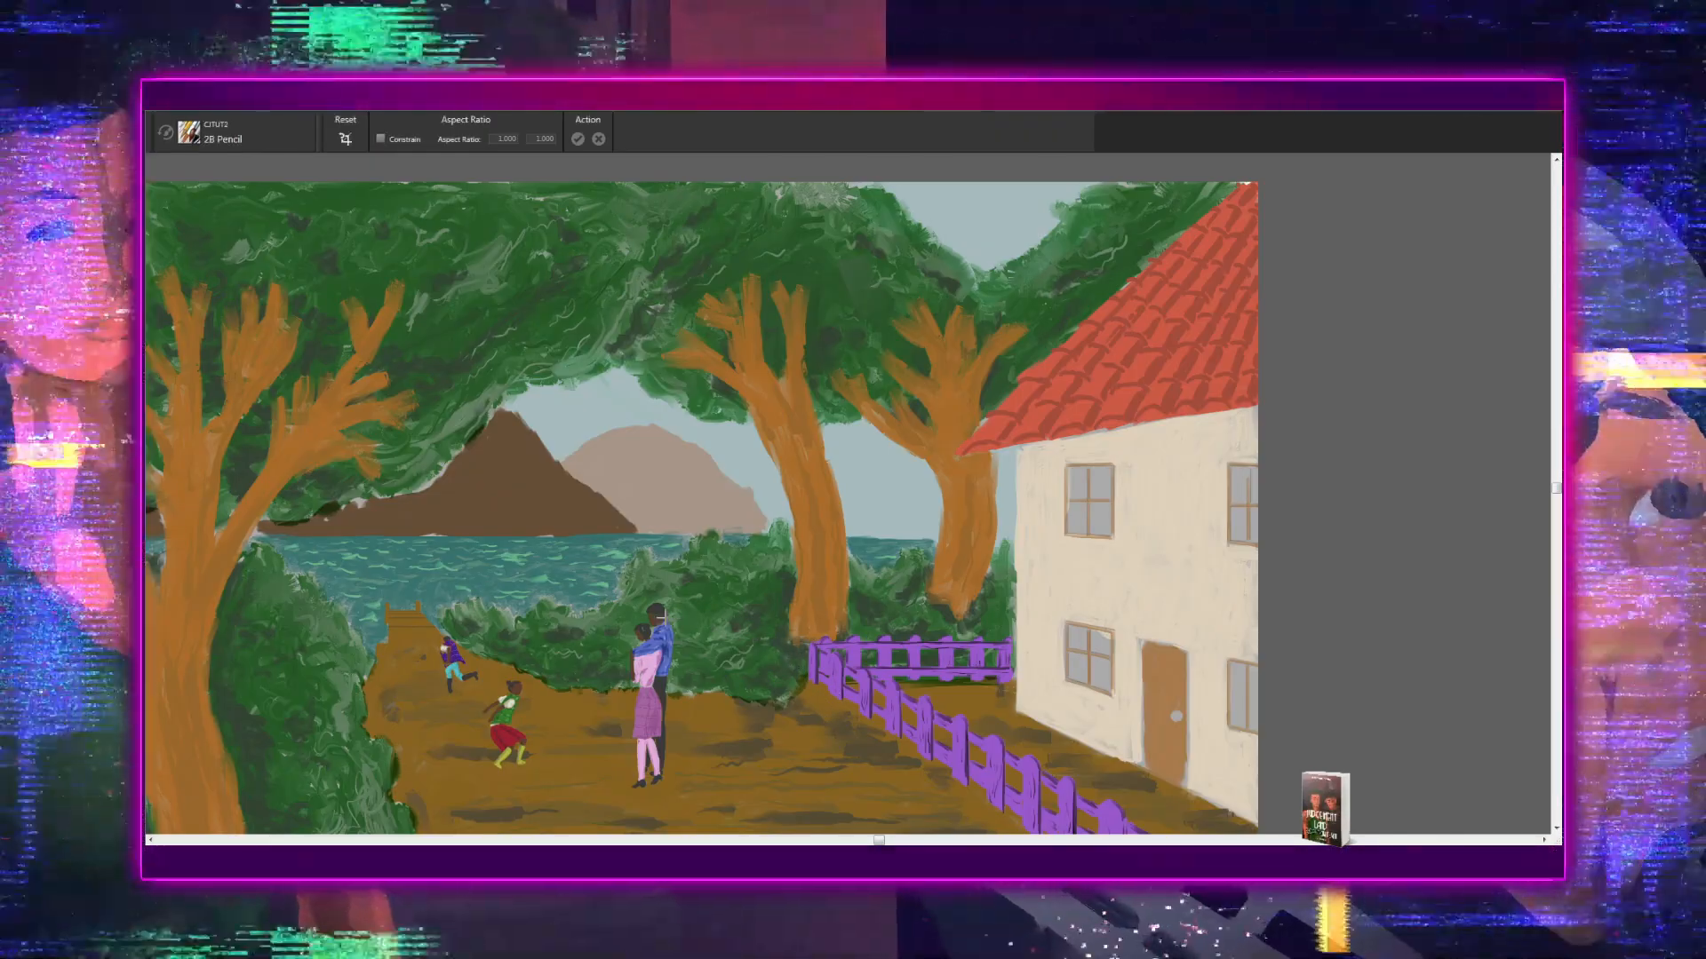
- Examine the whole painting at several sizes to judge the sky and sea colours against the trees, house and path
{"action": "key", "text": "ctrl+minus"}
{"action": "key", "text": "ctrl+minus"}
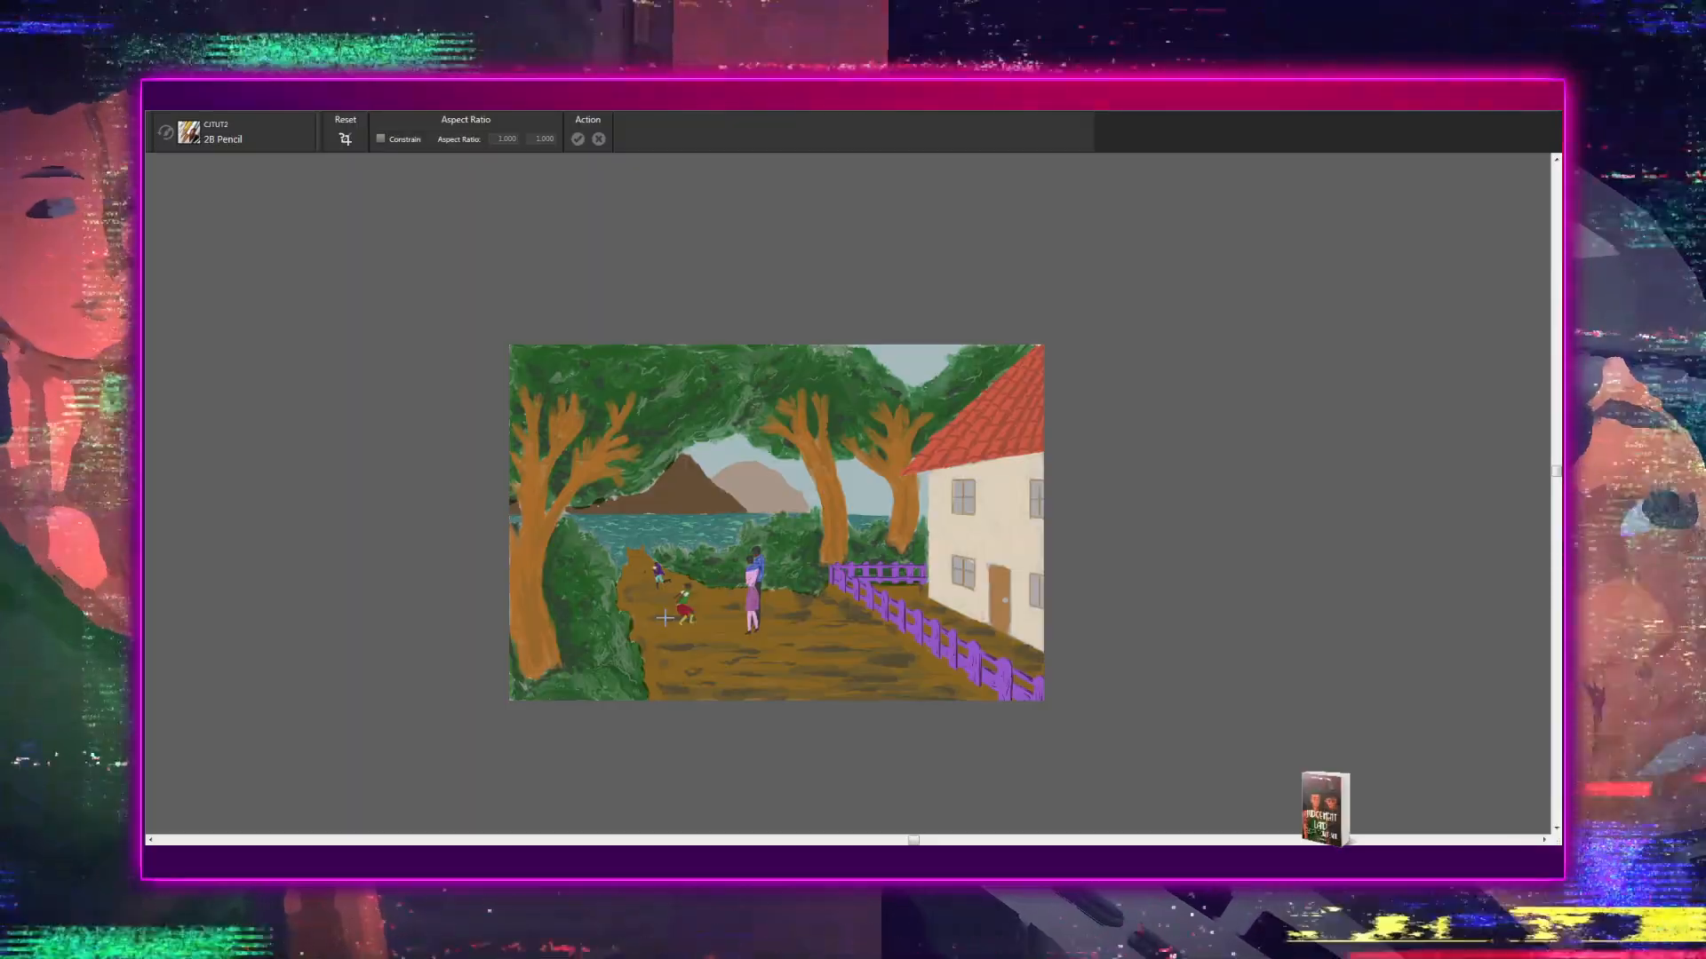
{"action": "key", "text": "ctrl+minus"}
{"action": "key", "text": "ctrl+minus"}
{"action": "key", "text": "ctrl+minus"}
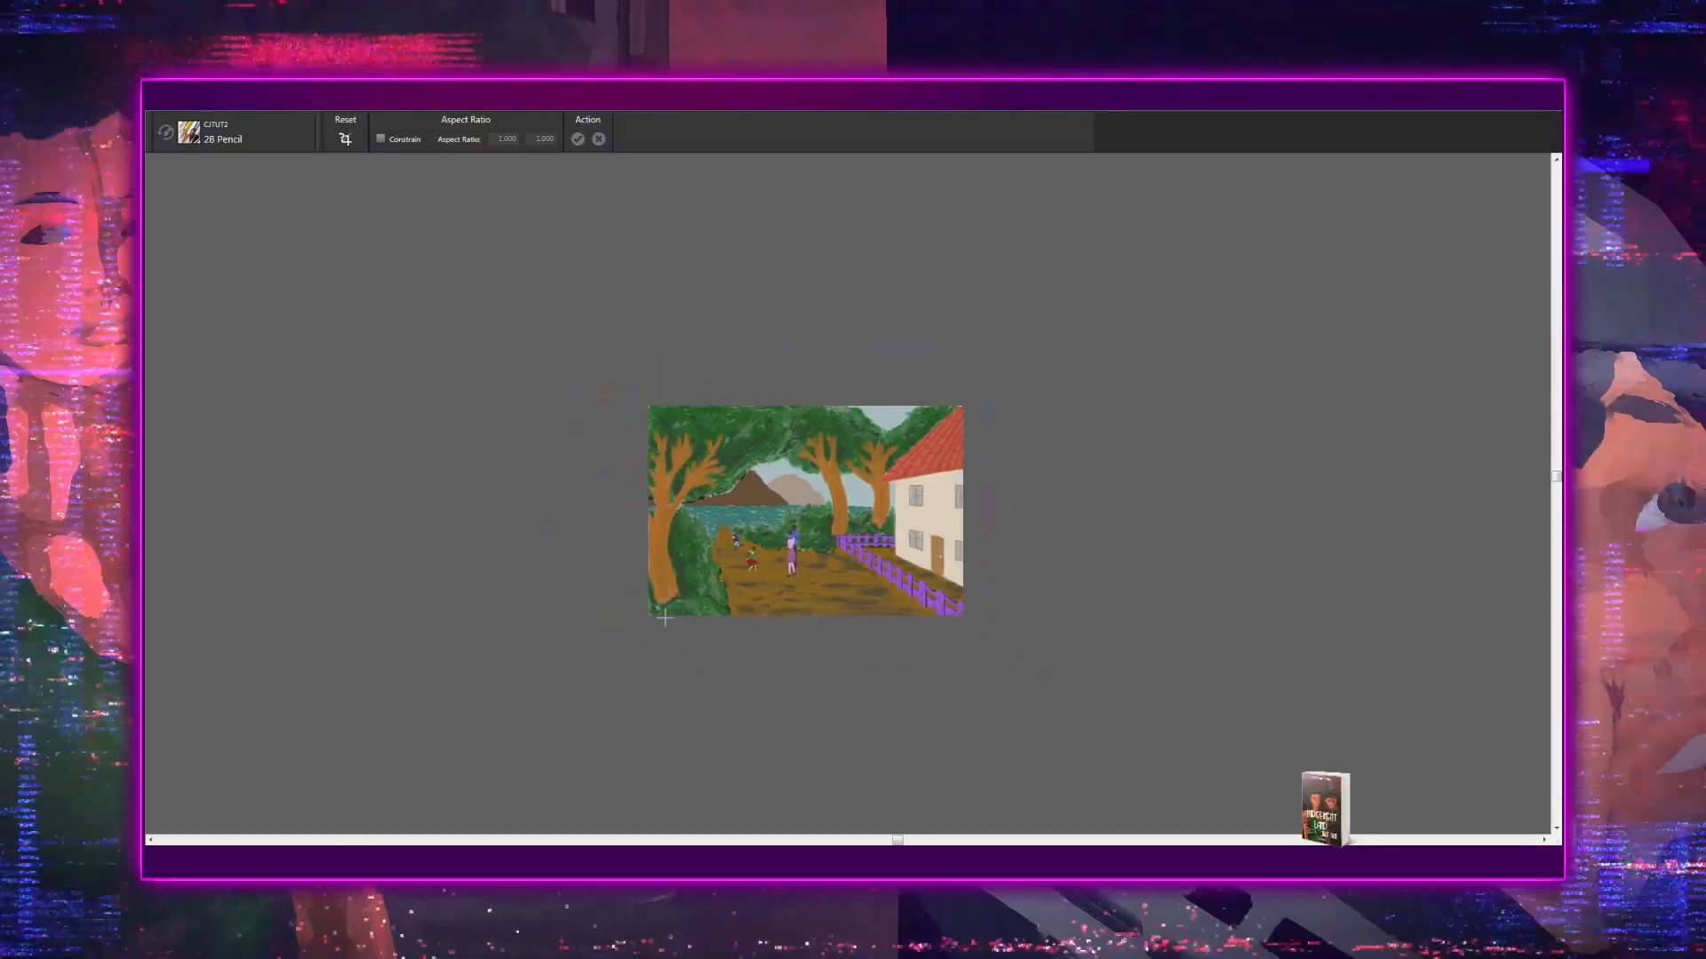
{"action": "key", "text": "ctrl+plus"}
{"action": "key", "text": "ctrl+plus"}
{"action": "key", "text": "ctrl+plus"}
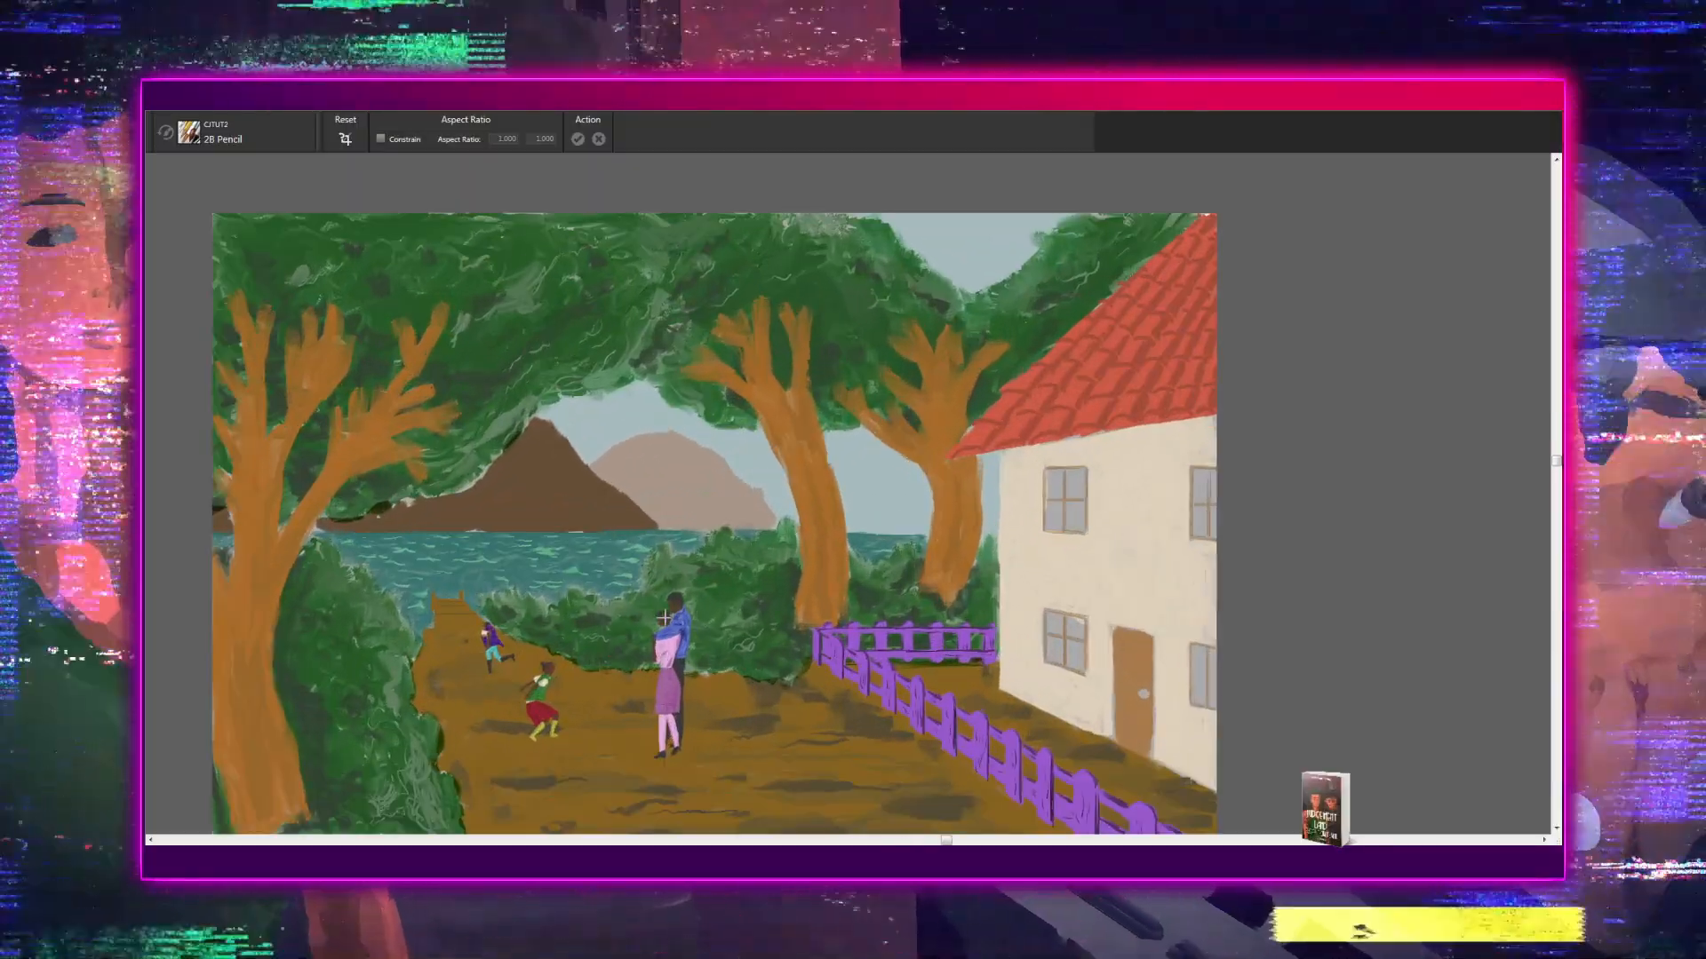
{"action": "key", "text": "ctrl+plus"}
{"action": "key", "text": "ctrl+minus"}
{"action": "key", "text": "ctrl+minus"}
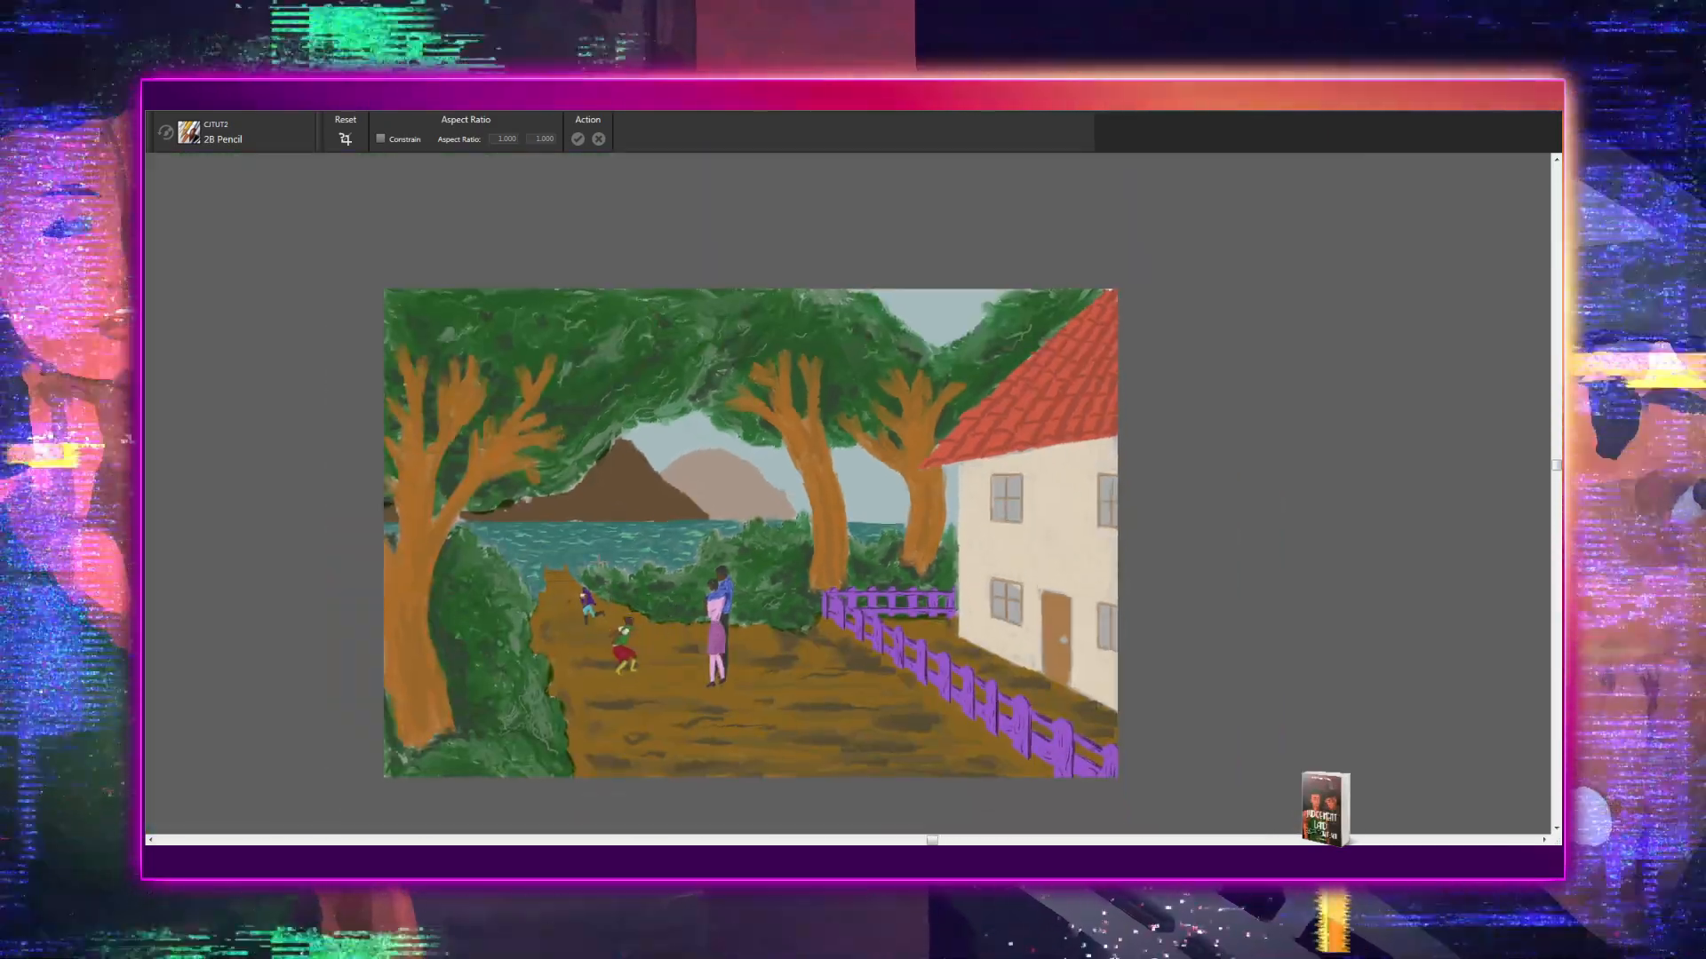
{"action": "key", "text": "ctrl+plus"}
{"action": "key", "text": "ctrl+plus"}
{"action": "key", "text": "ctrl+plus"}
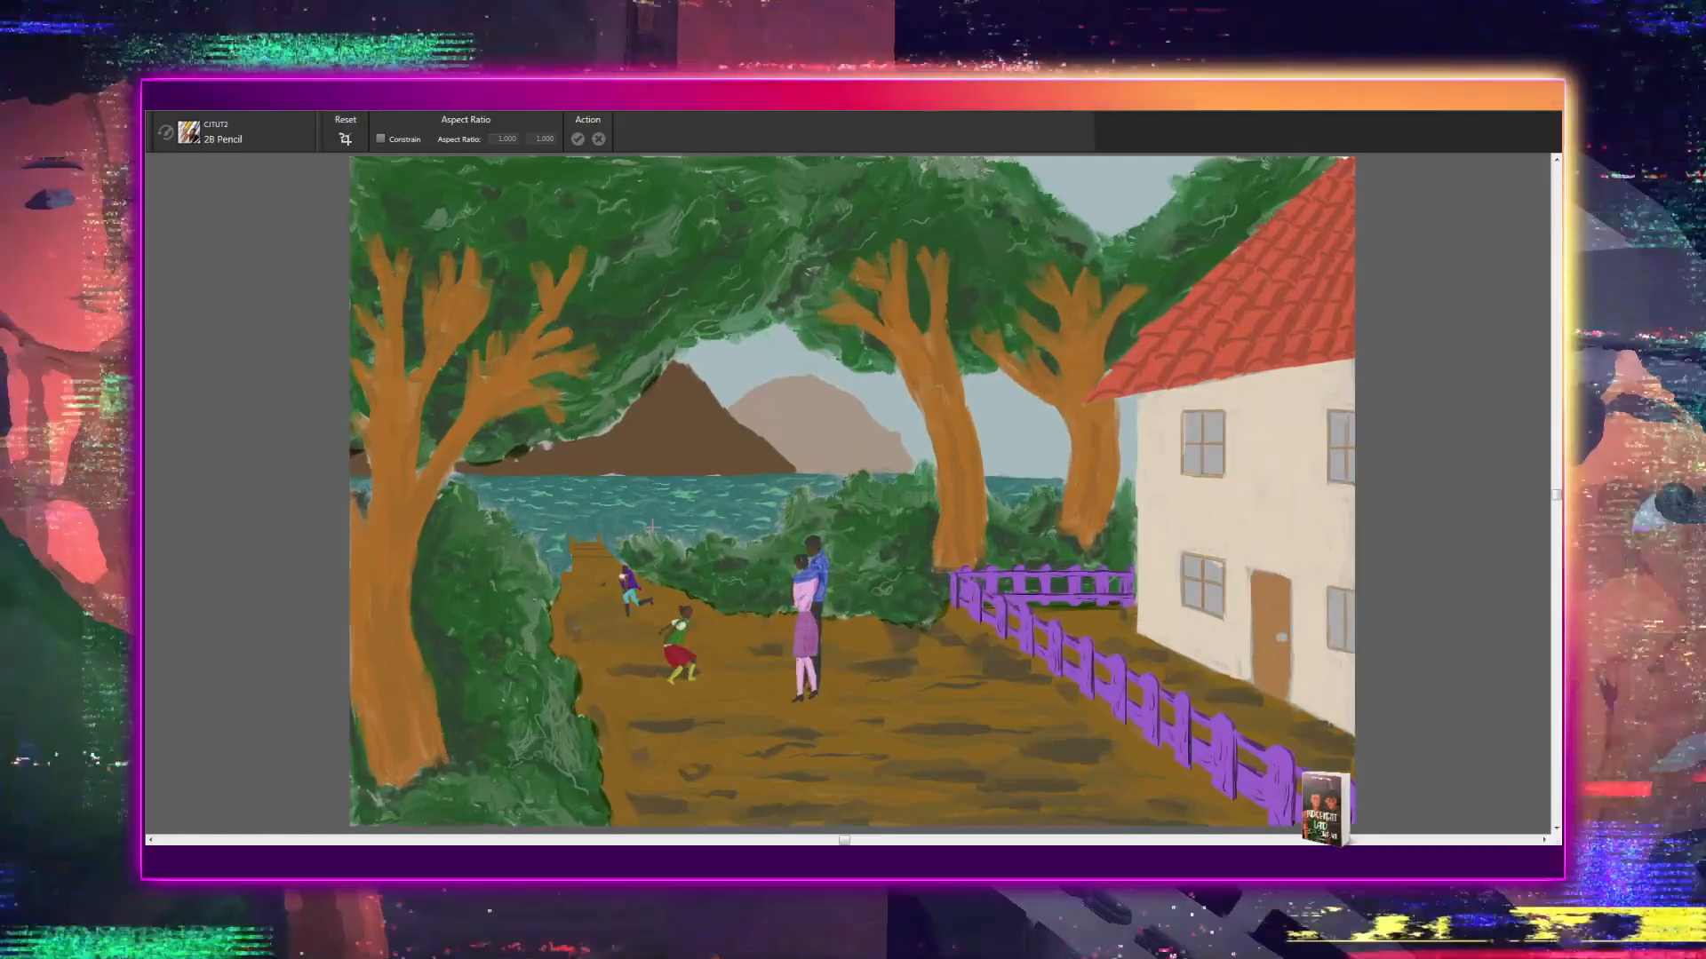
{"action": "key", "text": "ctrl+plus"}
{"action": "key", "text": "ctrl+minus"}
{"action": "key", "text": "ctrl+minus"}
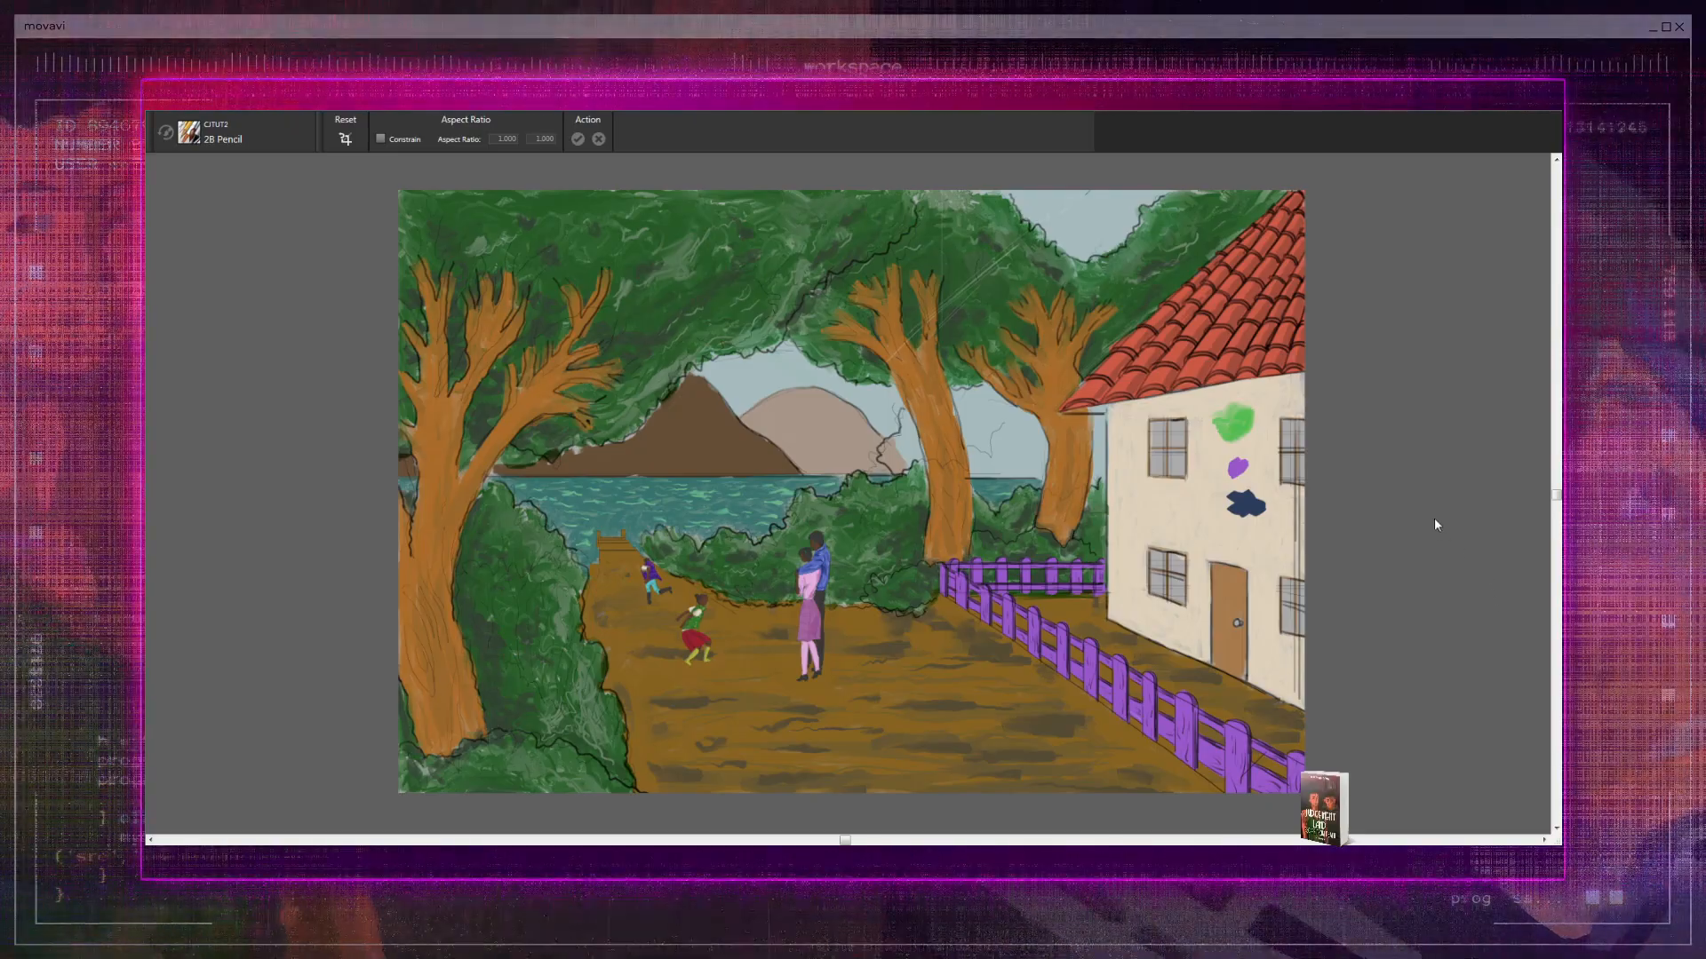
- Undo the display of the black line art and colour swatches over the painting
{"action": "key", "text": "ctrl+z"}
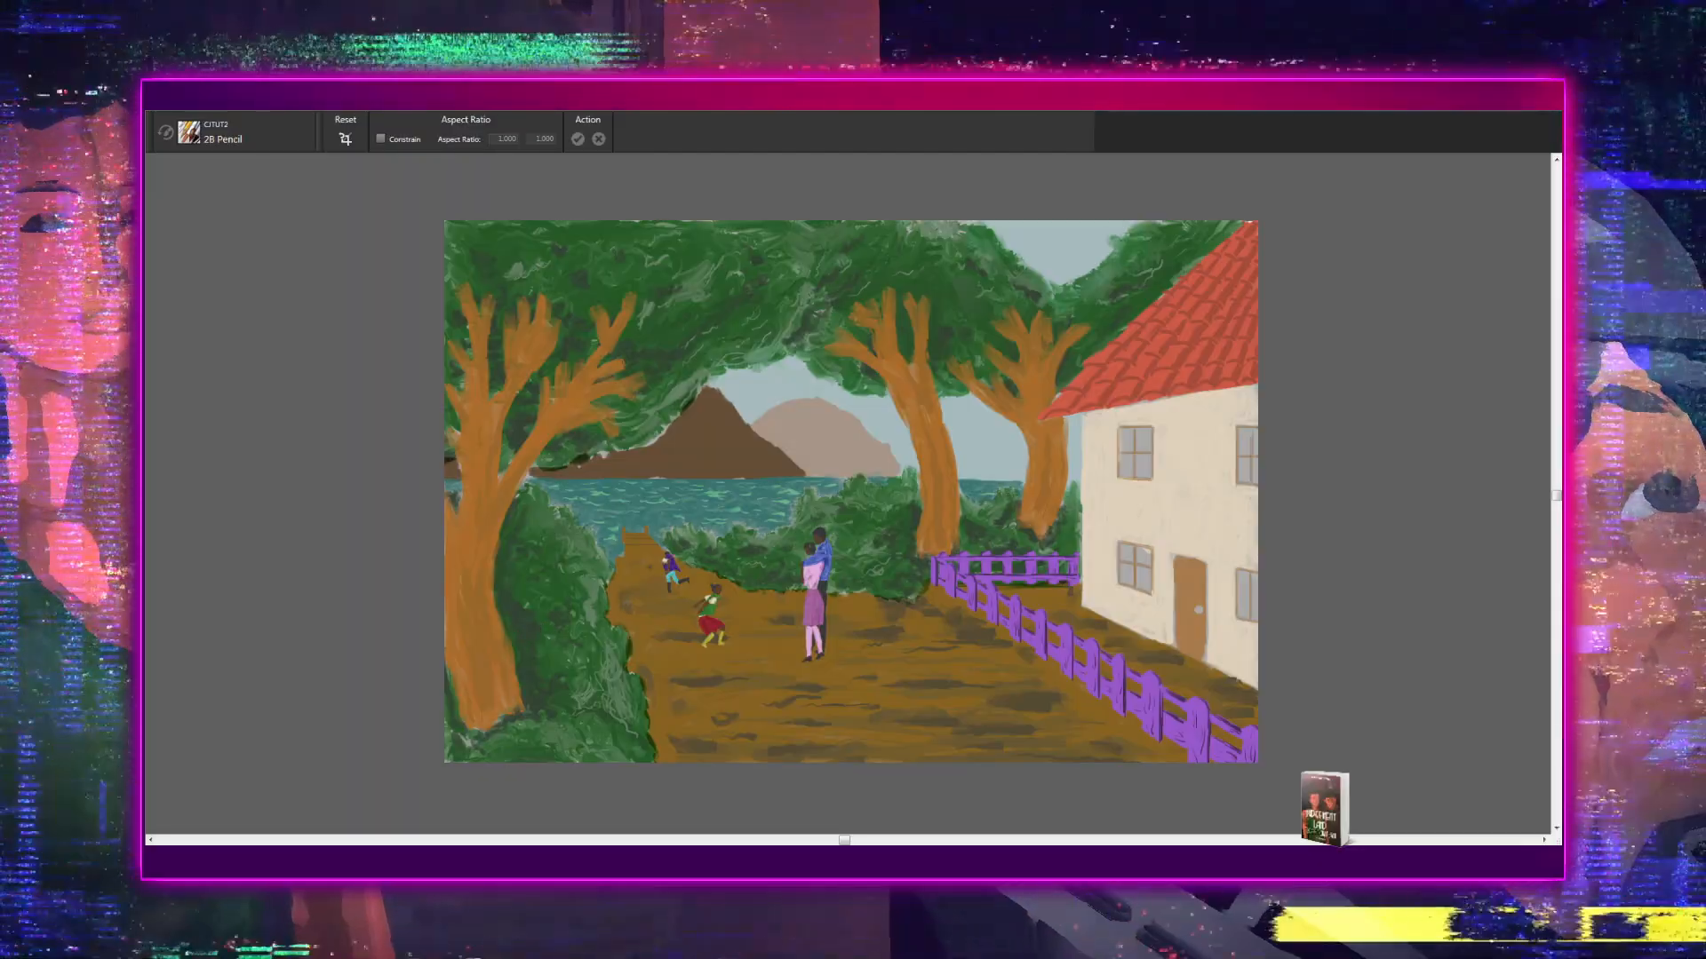
{"action": "scroll", "coordinate": [535, 625], "scroll_direction": "up", "scroll_amount": 3}
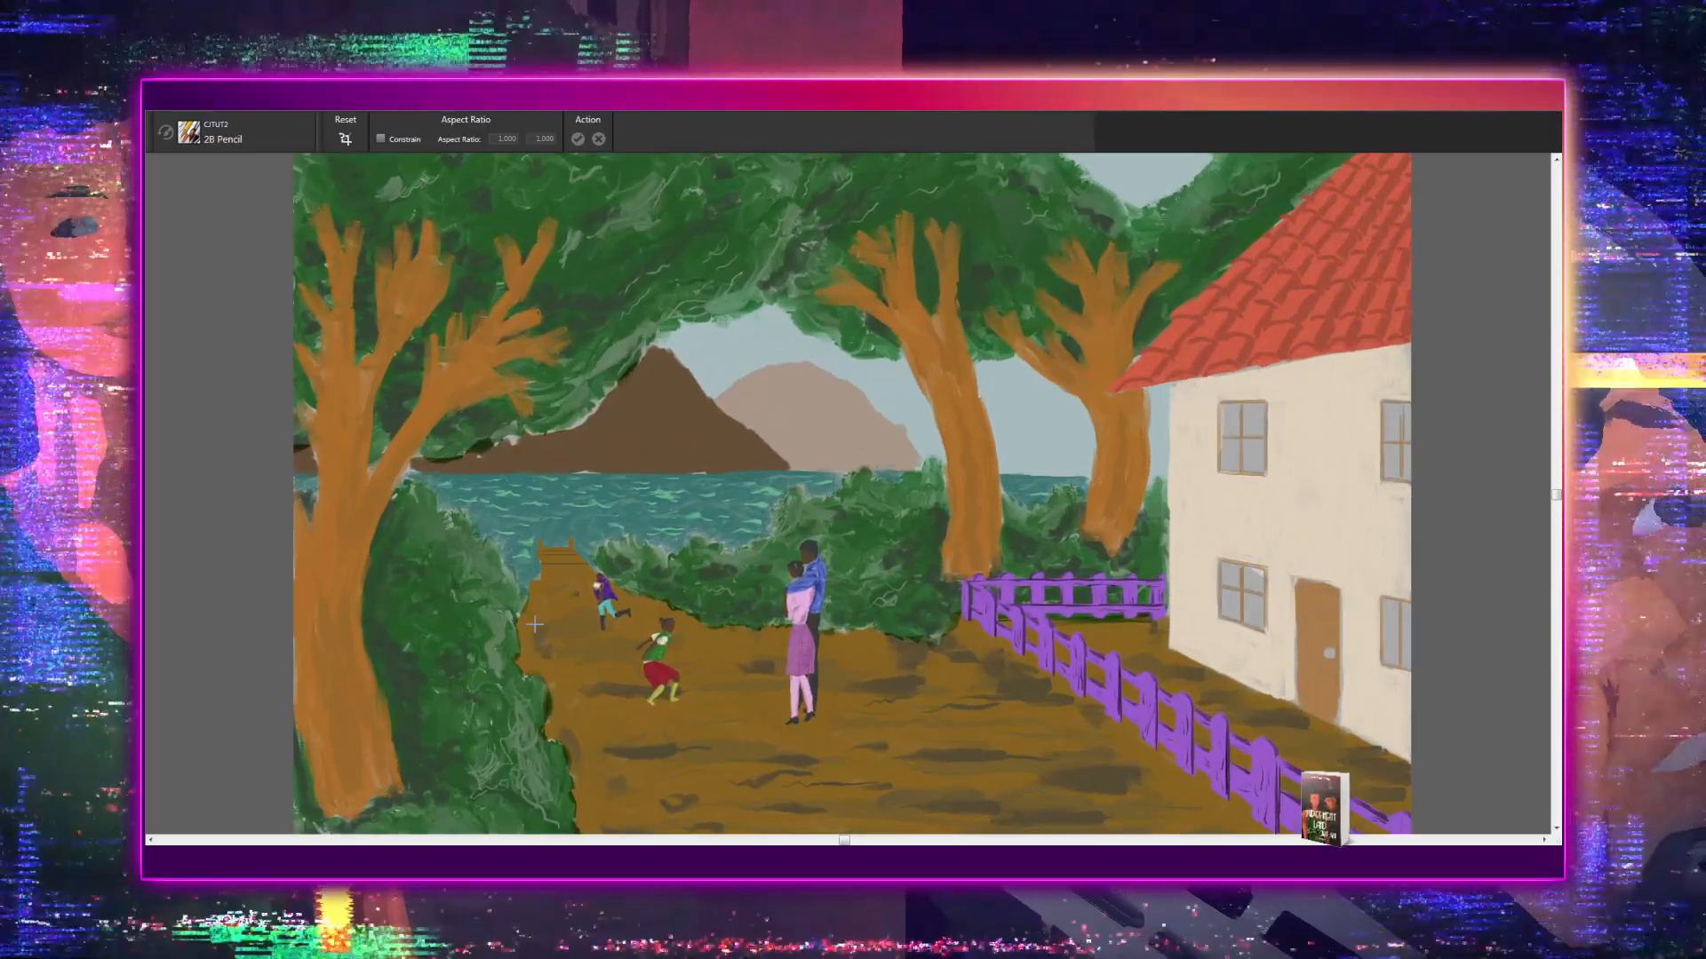
{"action": "scroll", "coordinate": [535, 625], "scroll_direction": "up", "scroll_amount": 1}
{"action": "scroll", "coordinate": [535, 624], "scroll_direction": "down", "scroll_amount": 3}
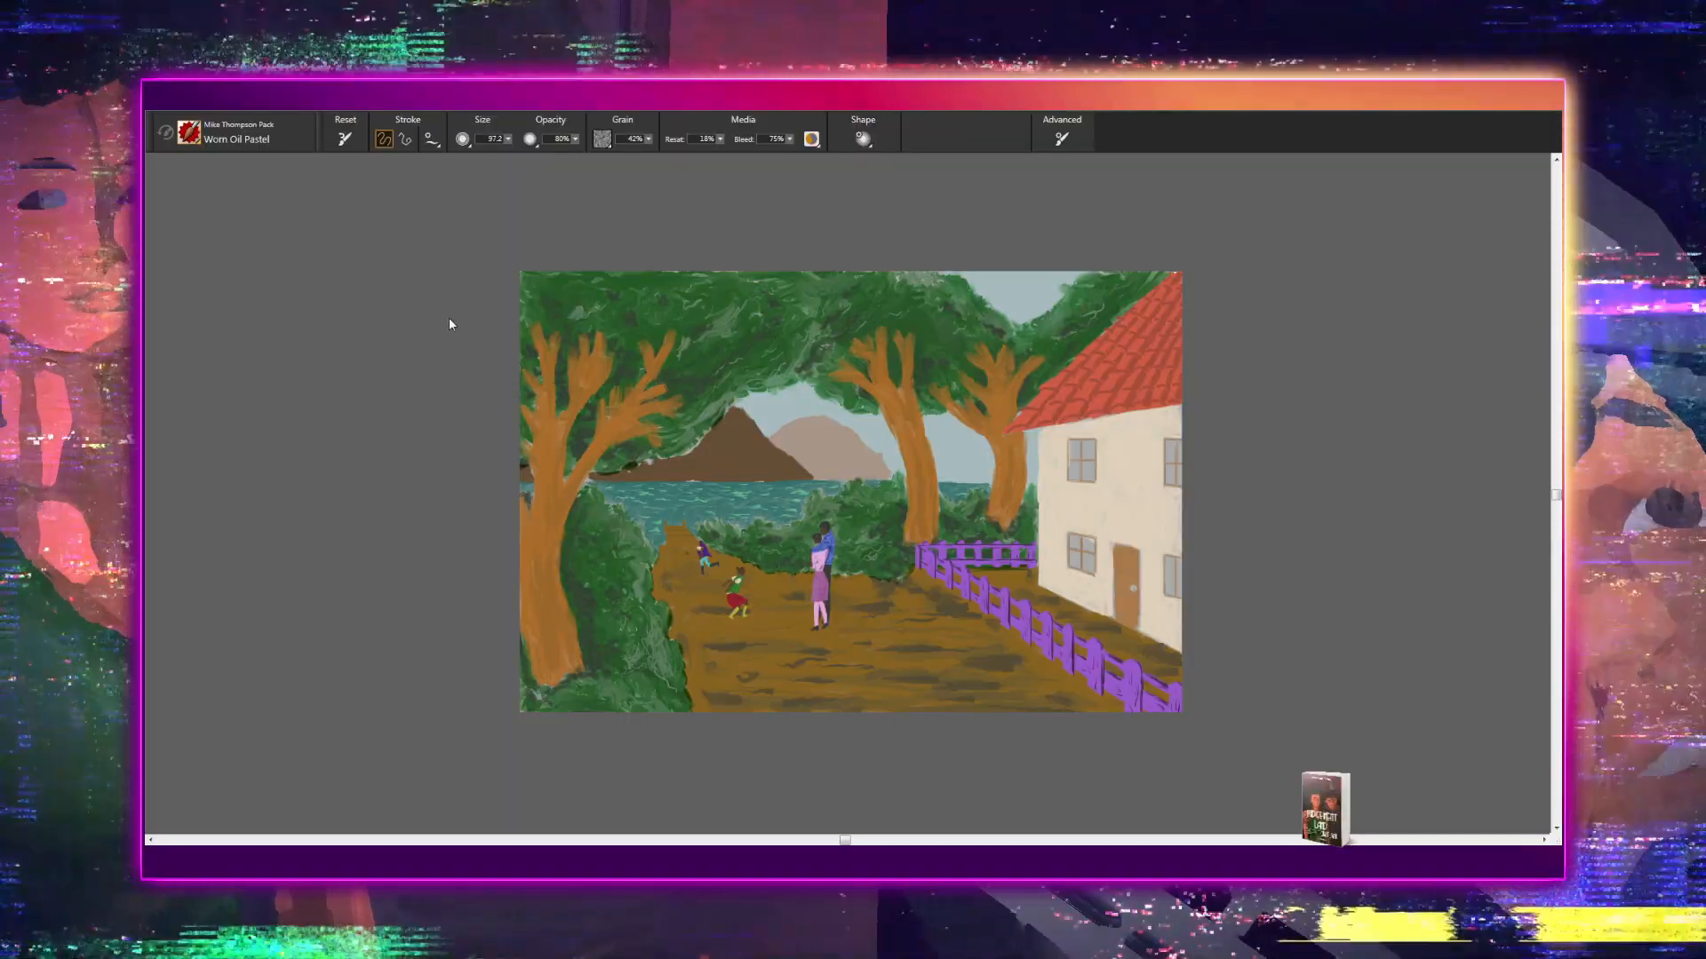
- Try out the Real 2B Pencil, Softy-TINYDETAILS, Shading Oil and Fir Trees brushes, with a Fir Trees test stroke across the mountains
{"action": "key", "text": "slash"}
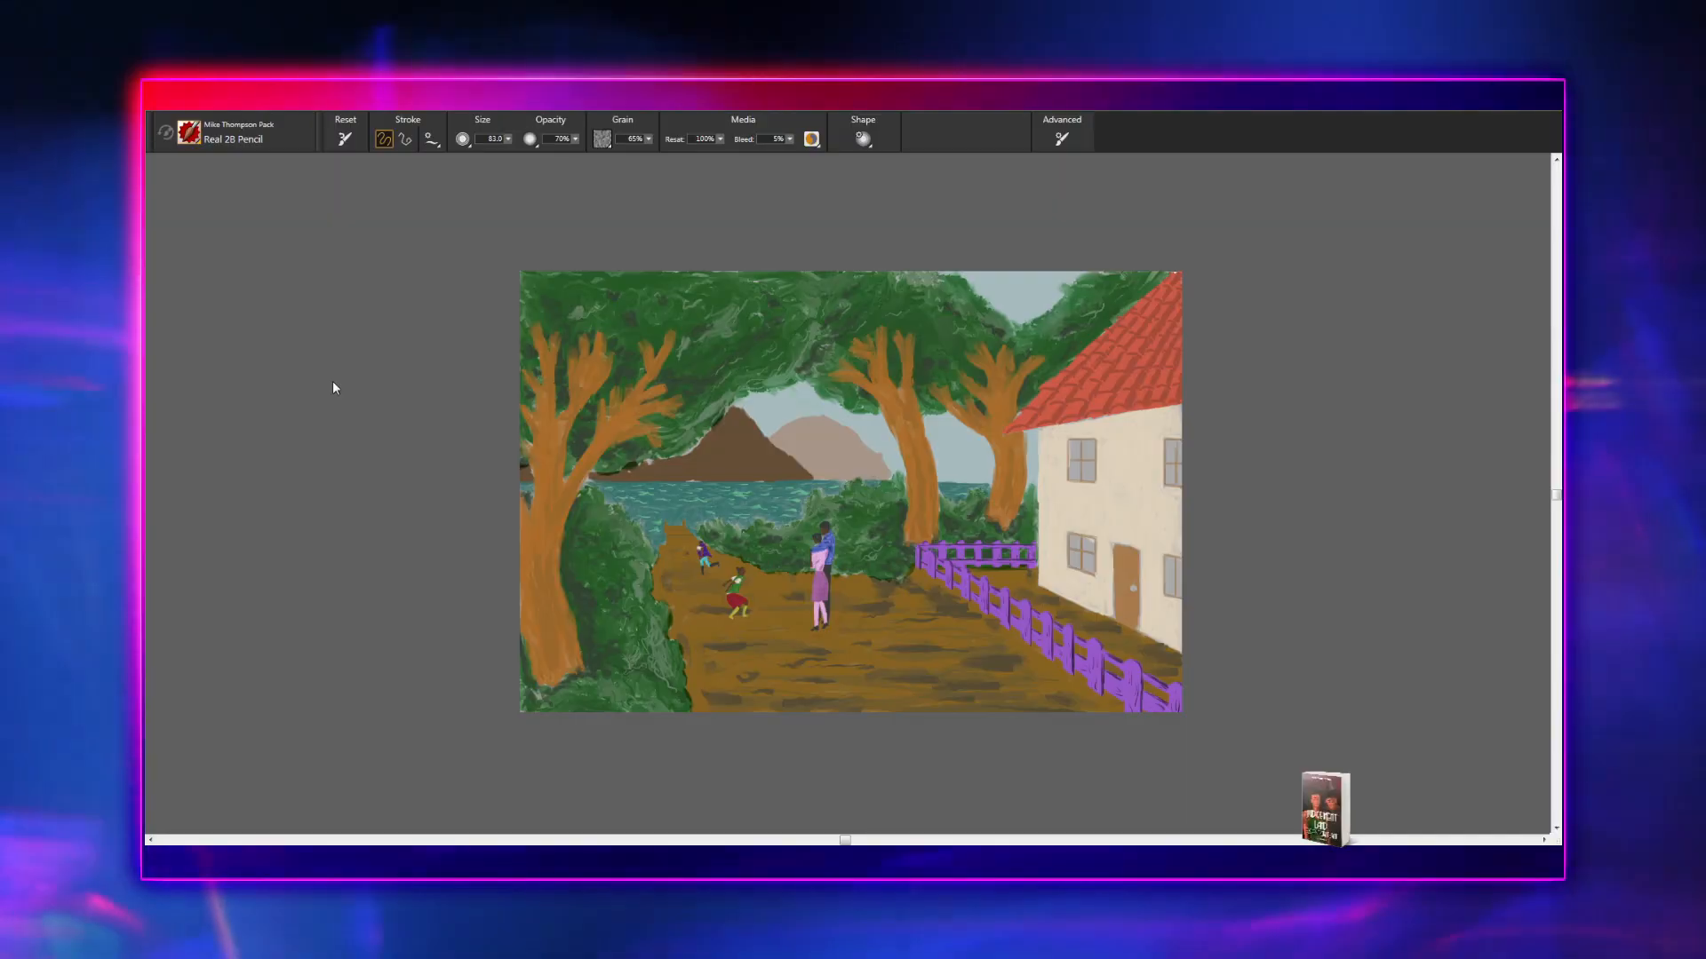
{"action": "key", "text": "ctrl+o"}
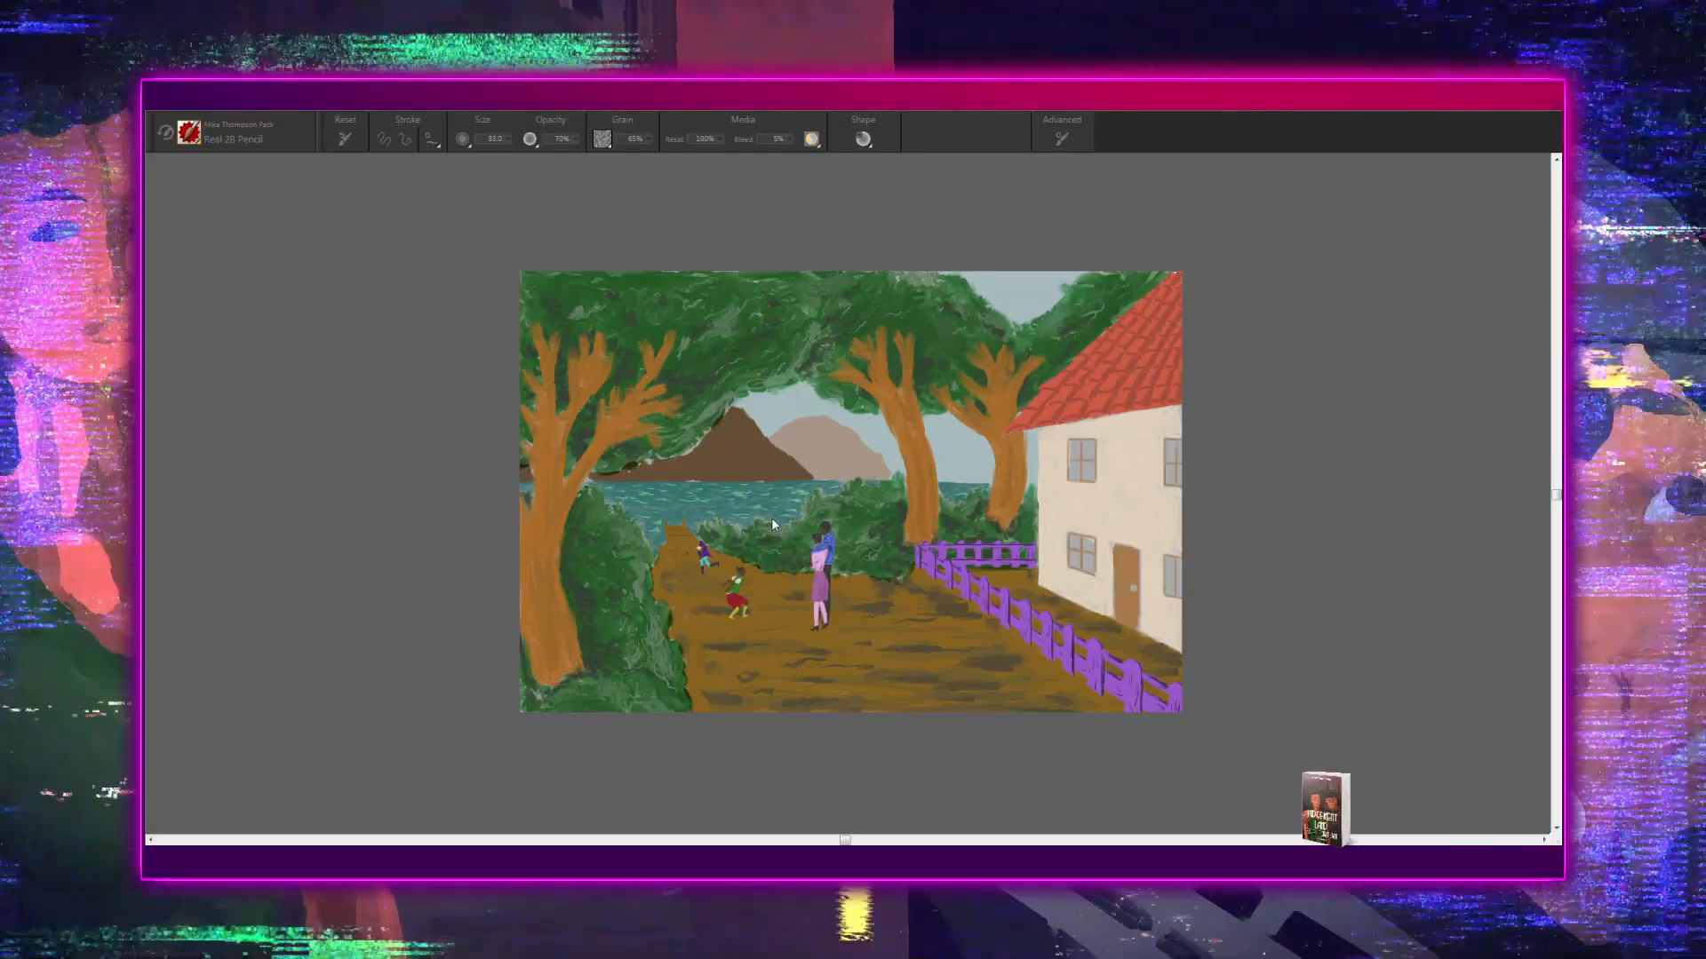
{"action": "left_click", "coordinate": [772, 517]}
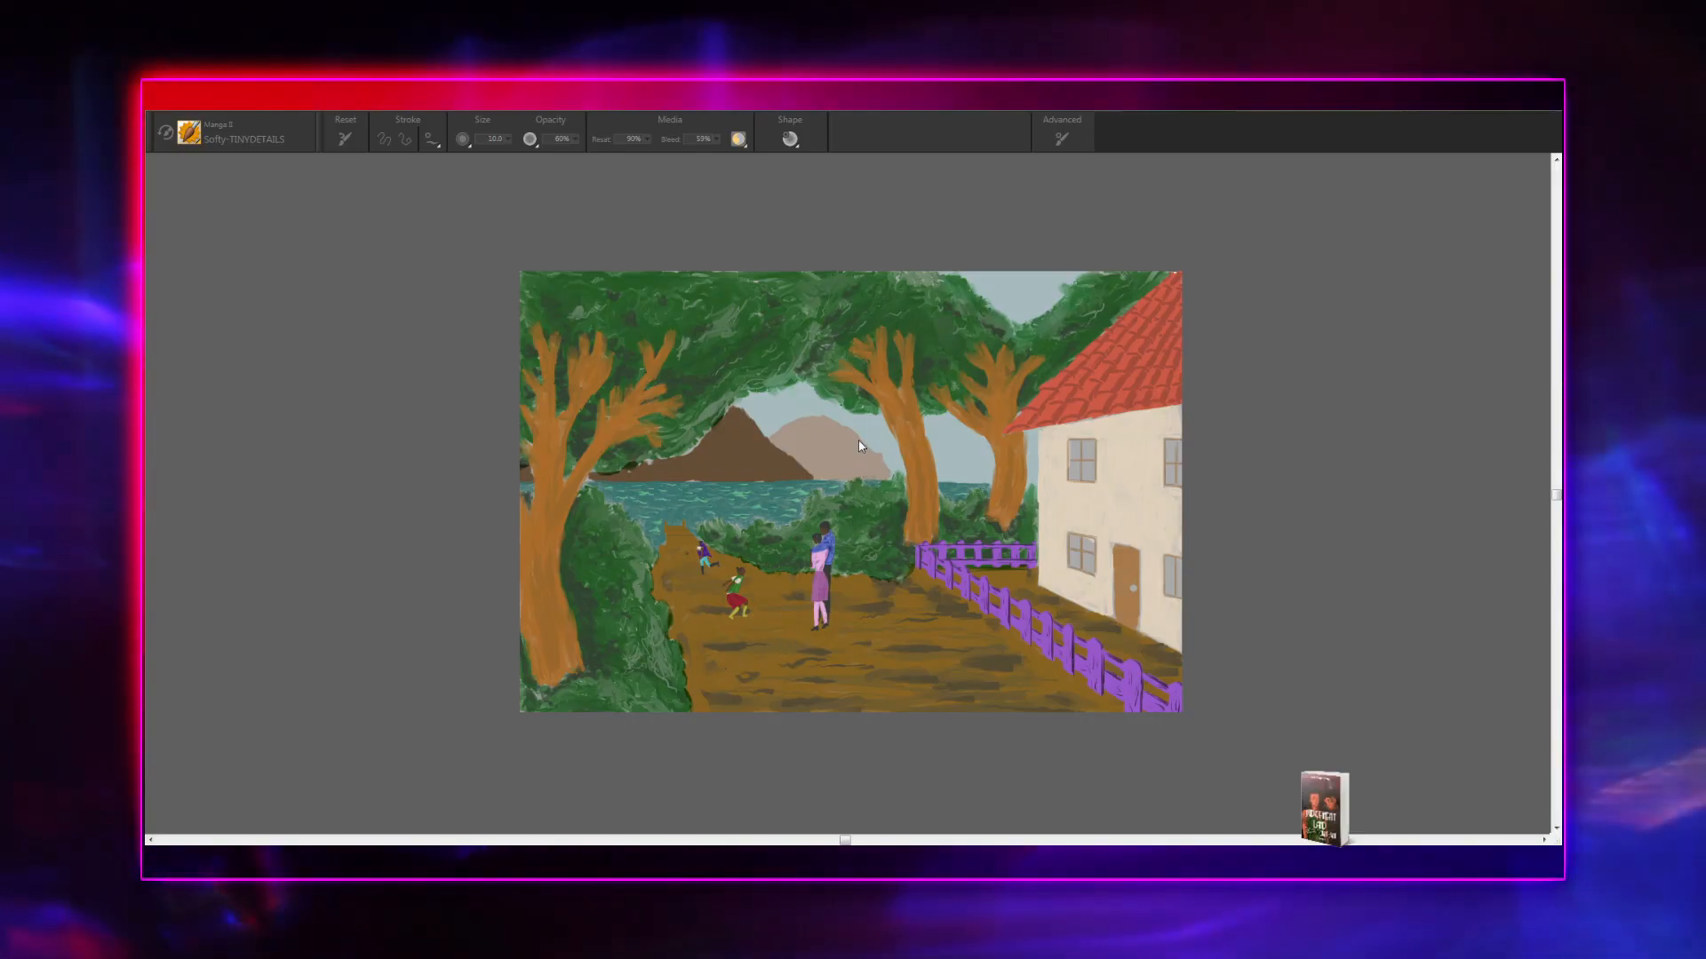
{"action": "left_click", "coordinate": [778, 526]}
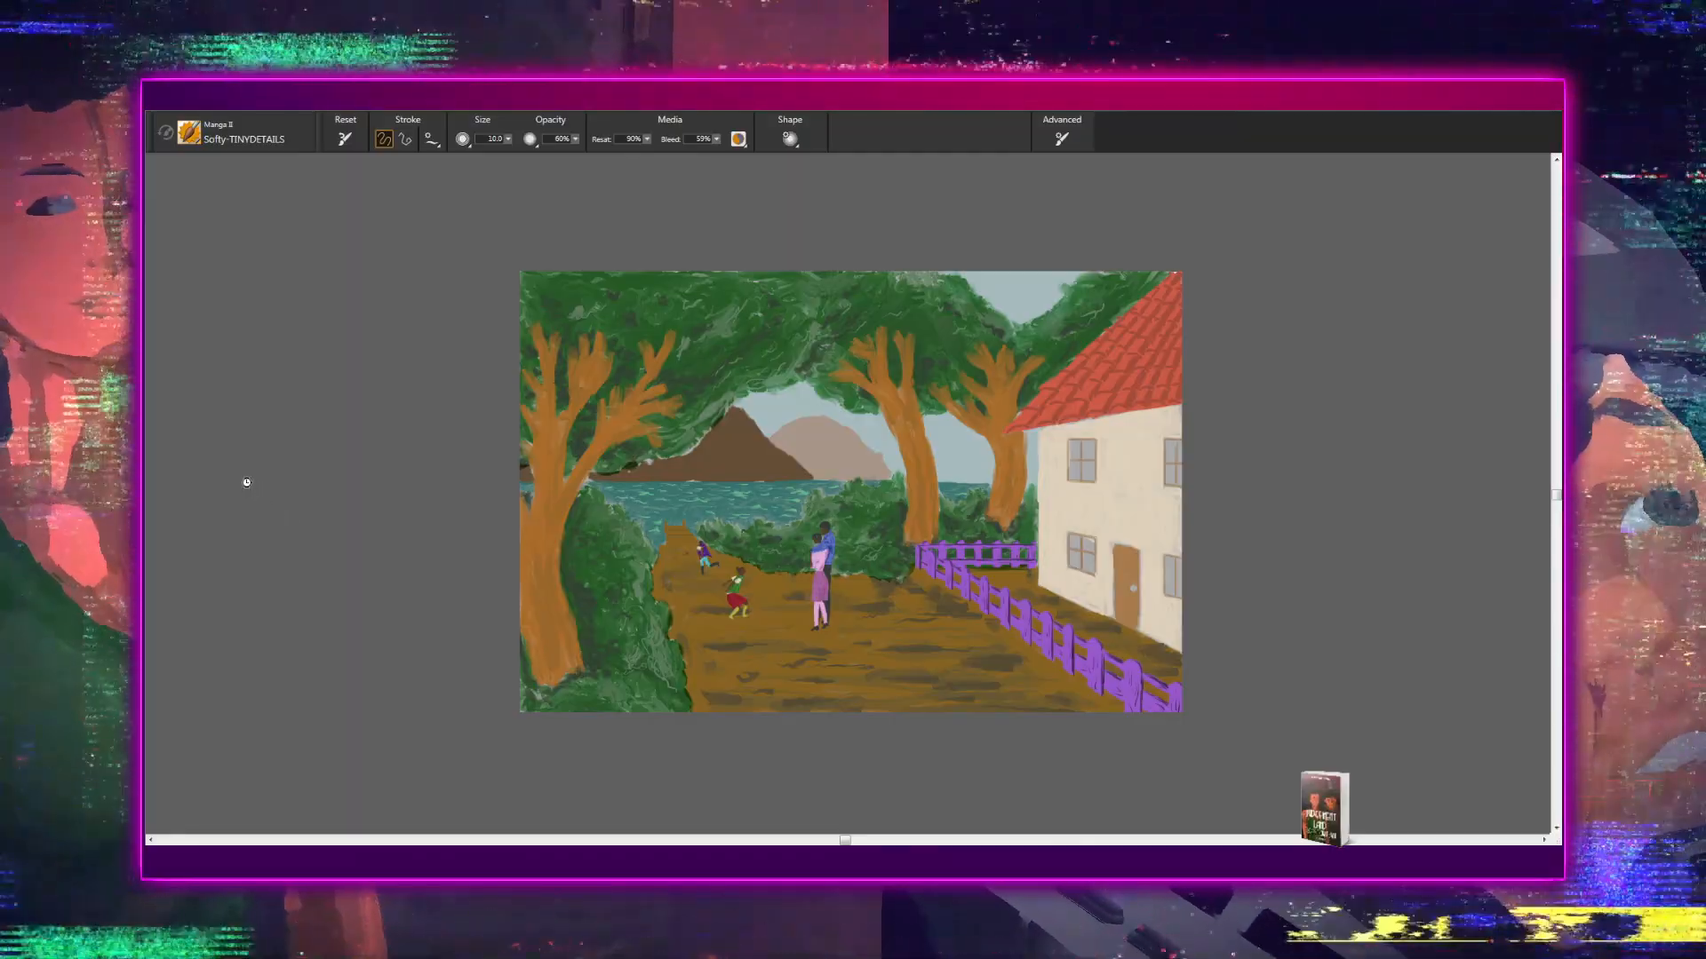
{"action": "left_click", "coordinate": [247, 483]}
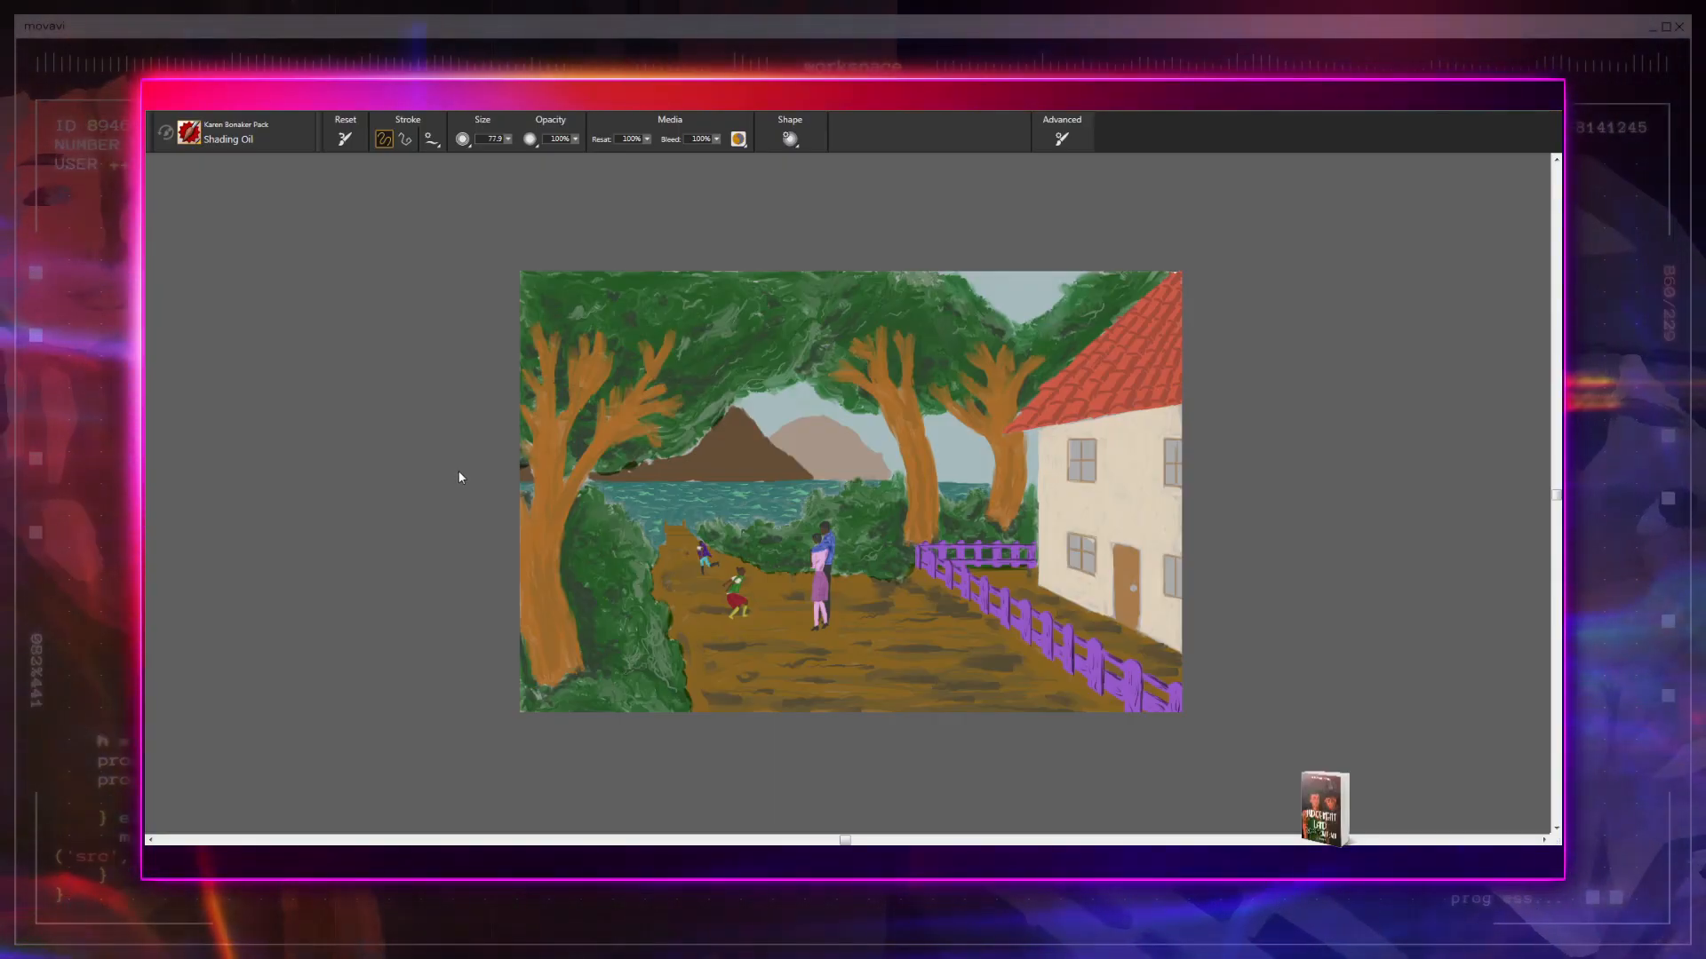
{"action": "left_click", "coordinate": [436, 377]}
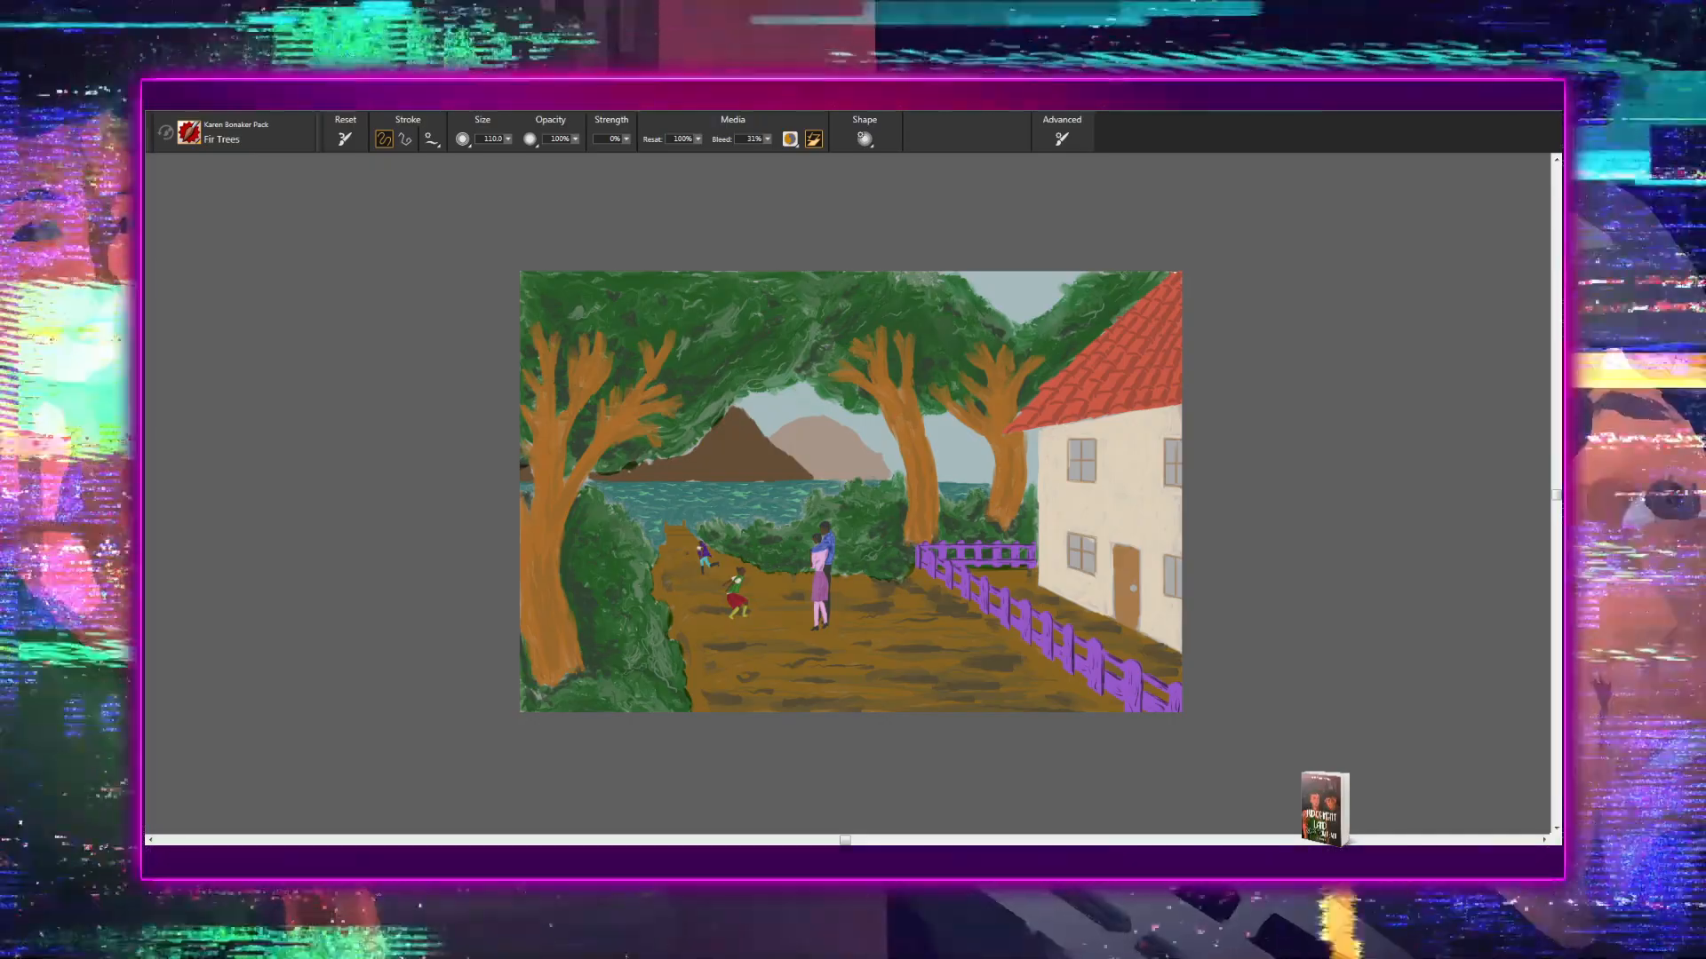
{"action": "left_click_drag", "start_coordinate": [743, 398], "coordinate": [821, 411]}
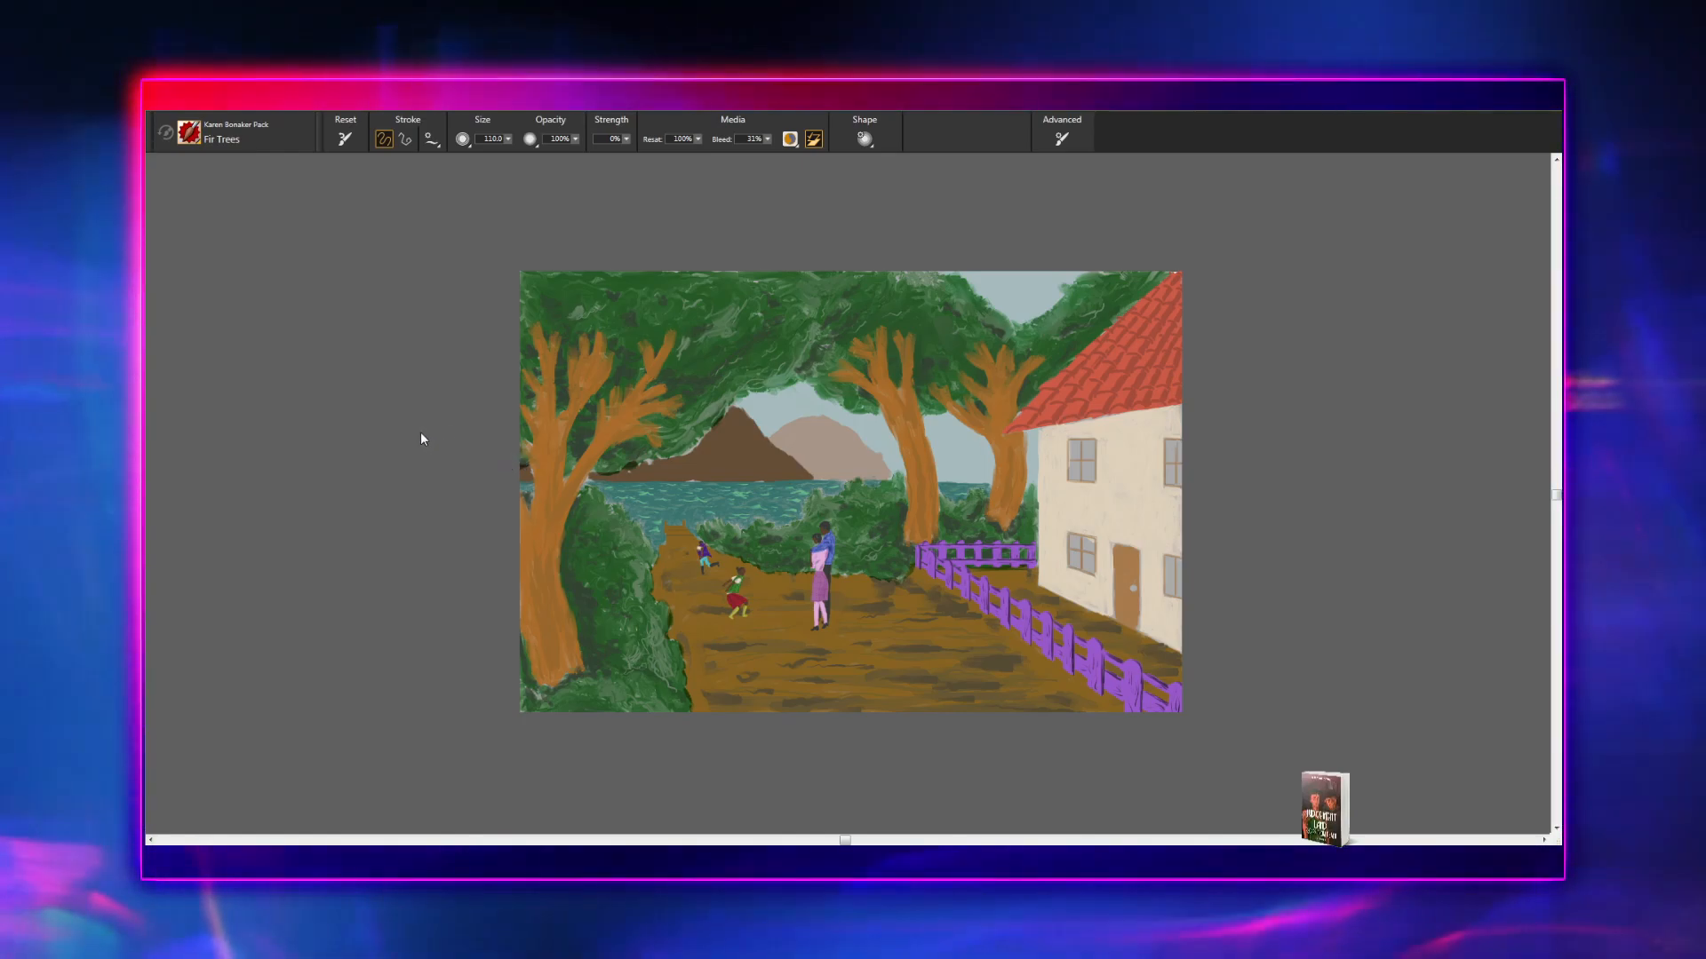
- Choose the Grasses brush and enlarge it for texturing the bushes beside the path
{"action": "left_click", "coordinate": [419, 432]}
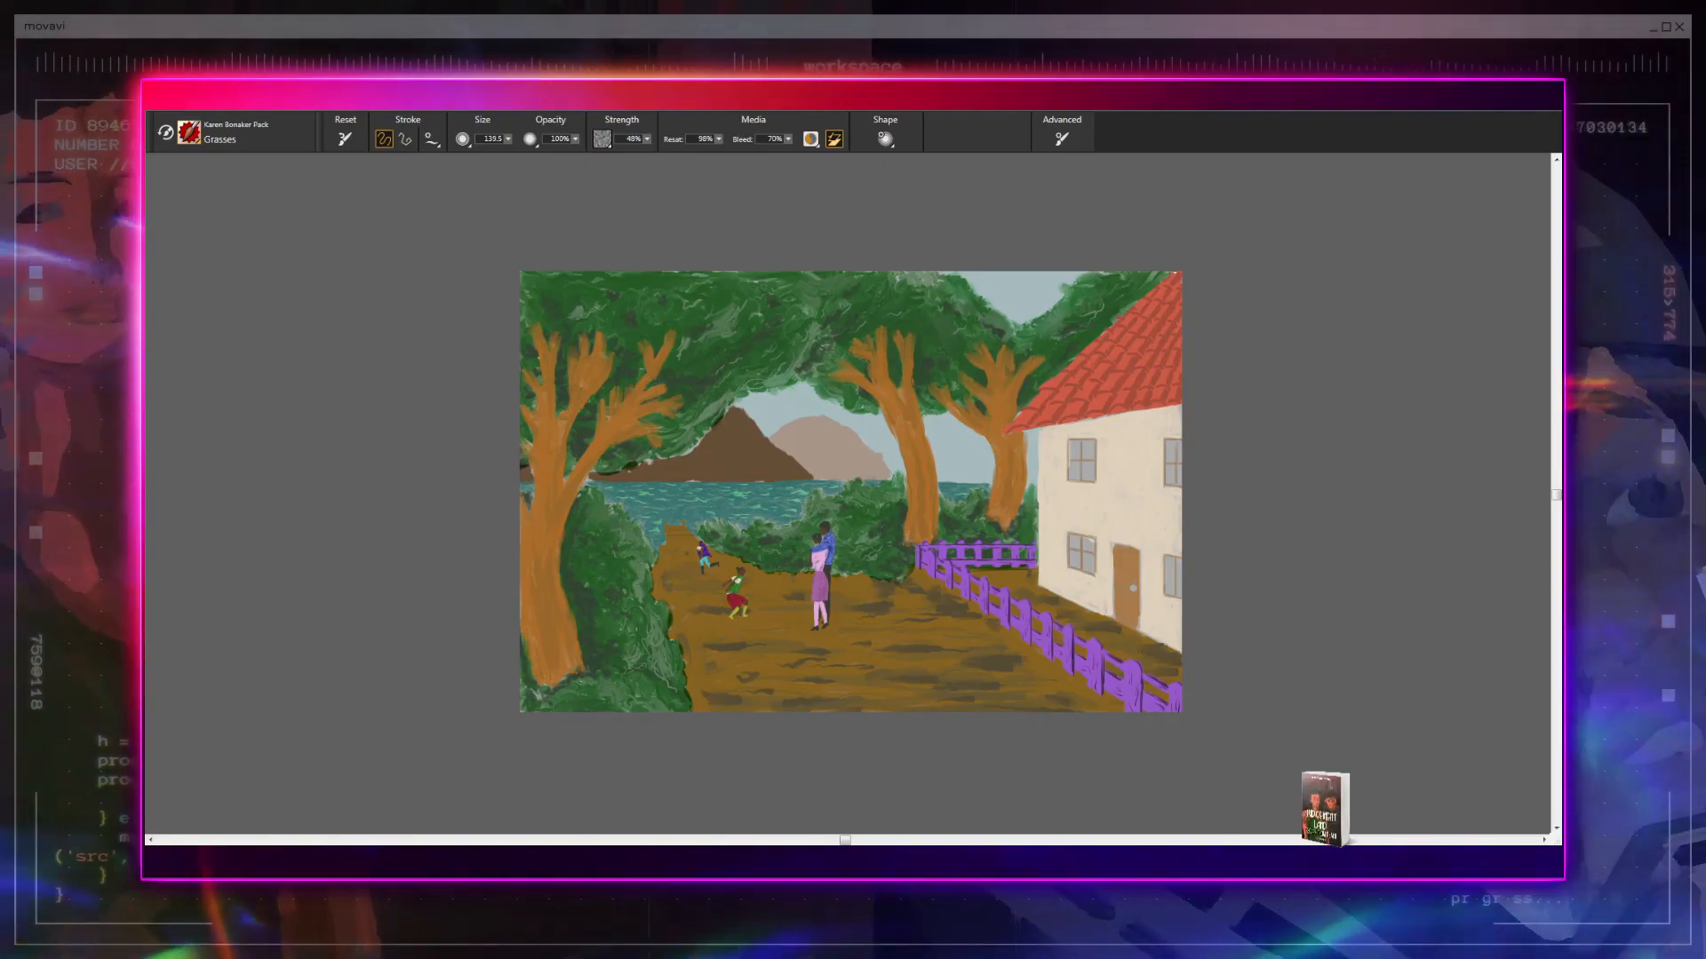
{"action": "left_click_drag", "start_coordinate": [684, 627], "coordinate": [547, 622]}
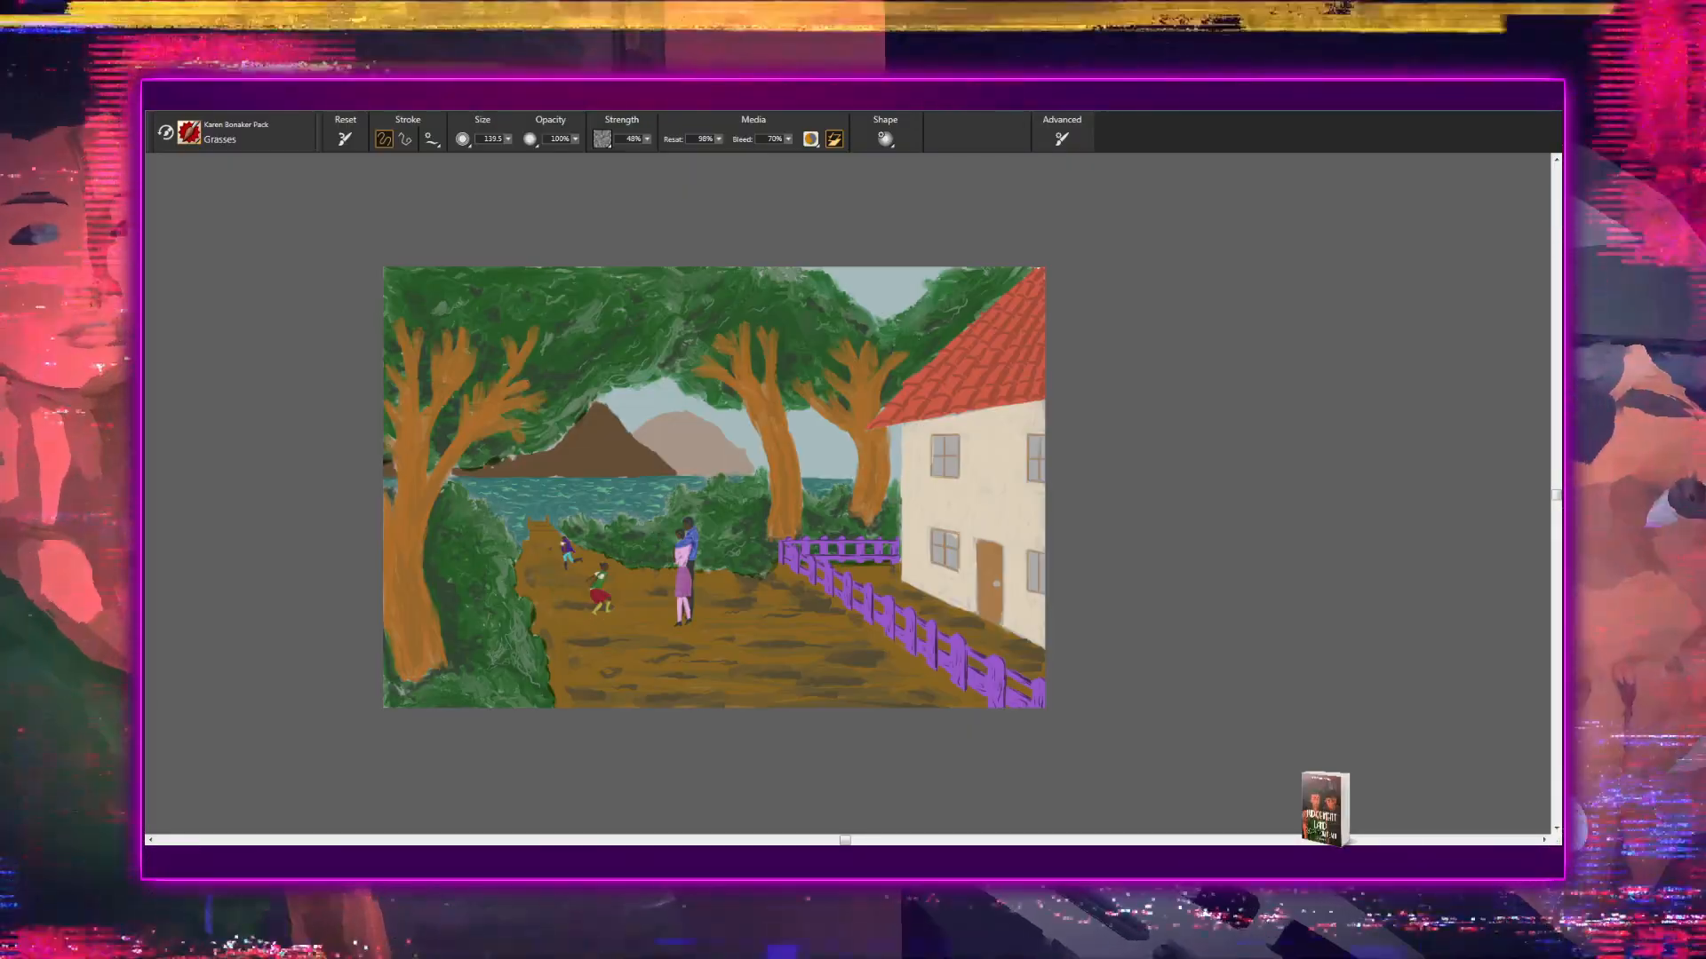
{"action": "left_click_drag", "start_coordinate": [464, 590], "coordinate": [658, 563]}
{"action": "key", "text": "ctrl+plus"}
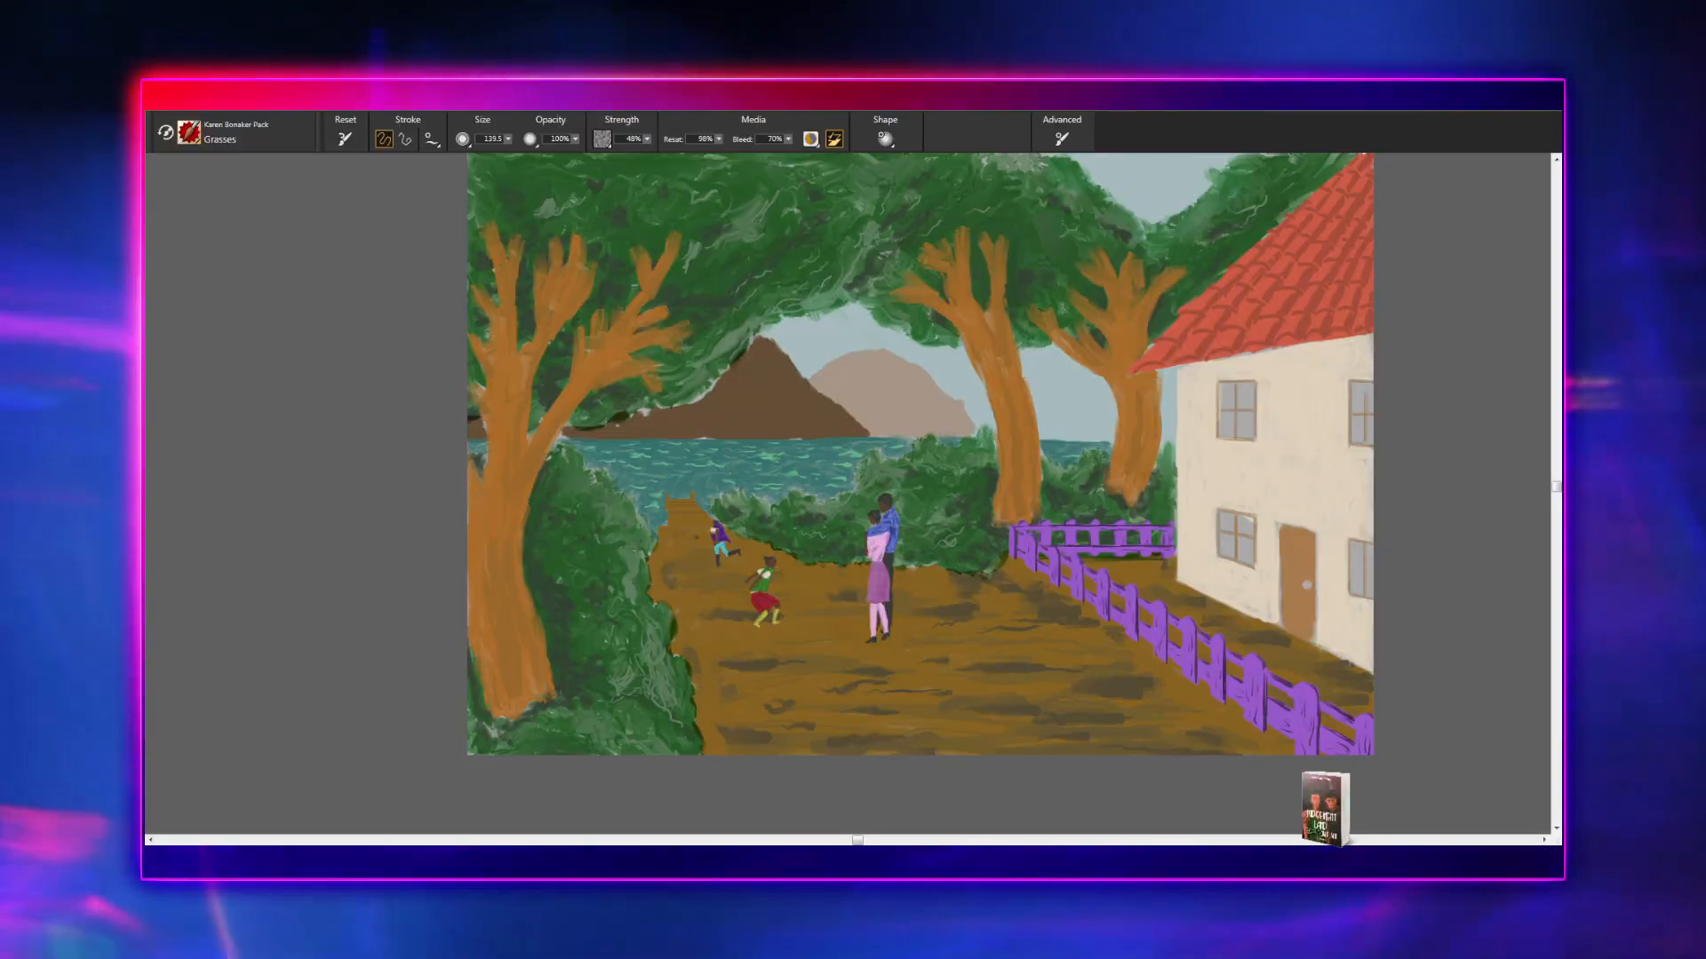
{"action": "scroll", "coordinate": [615, 522], "scroll_direction": "up", "scroll_amount": 3}
{"action": "scroll", "coordinate": [686, 557], "scroll_direction": "up", "scroll_amount": 4}
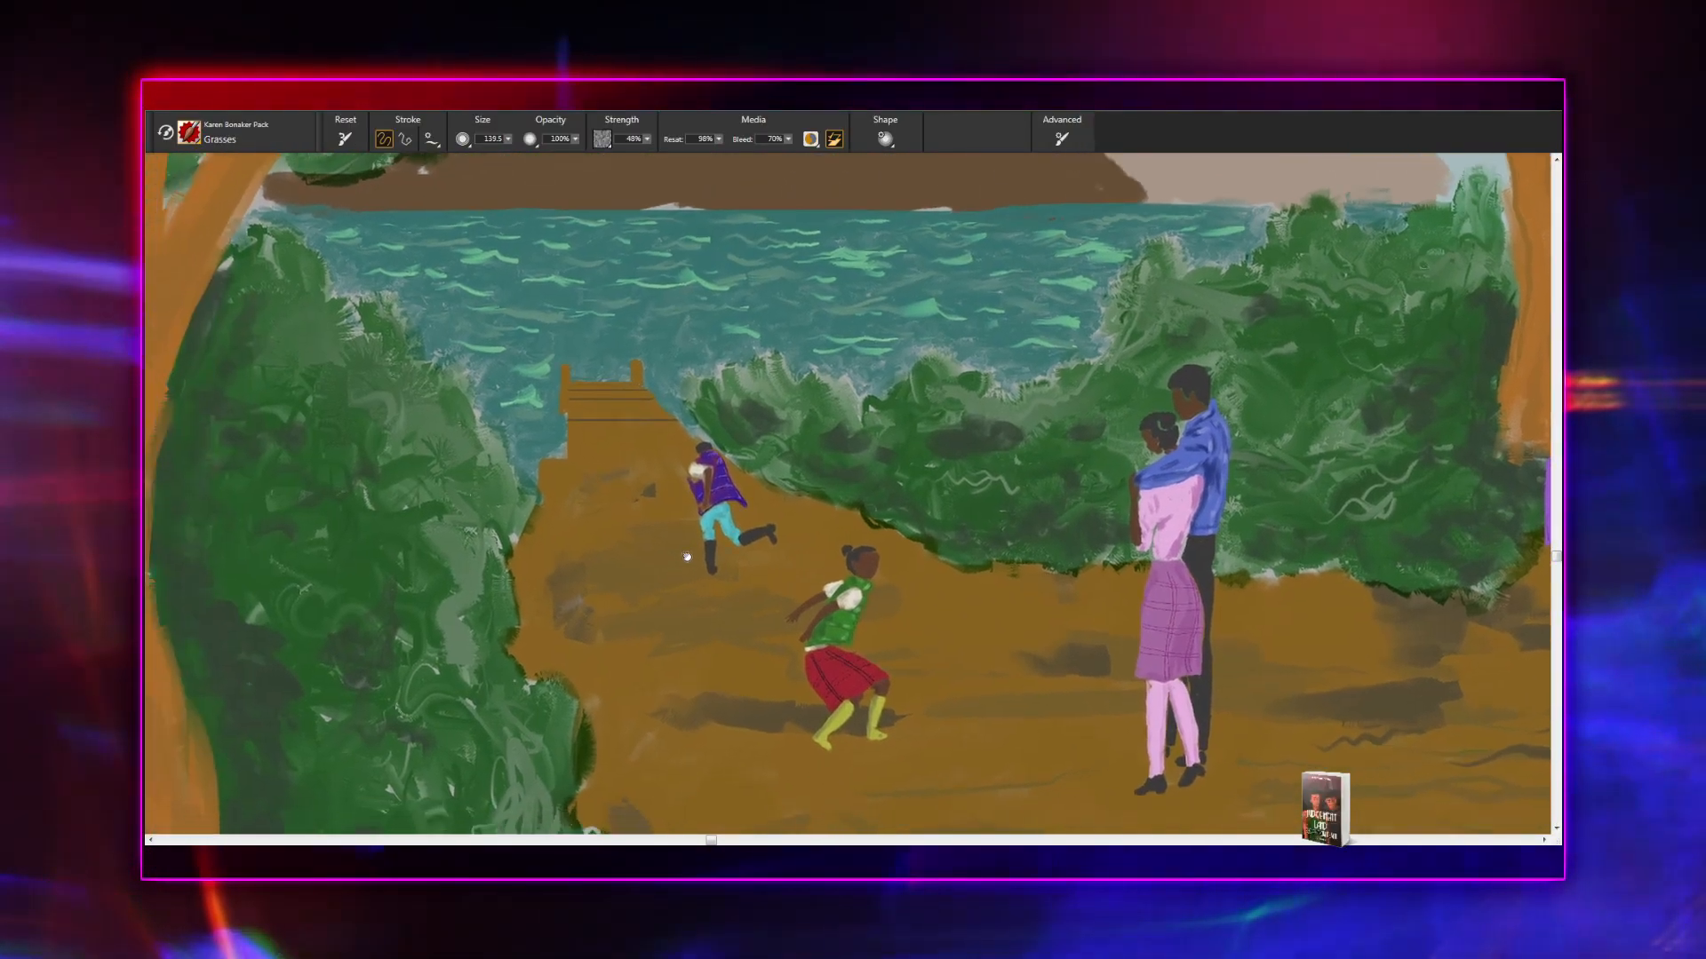
{"action": "left_click_drag", "start_coordinate": [686, 557], "coordinate": [938, 434]}
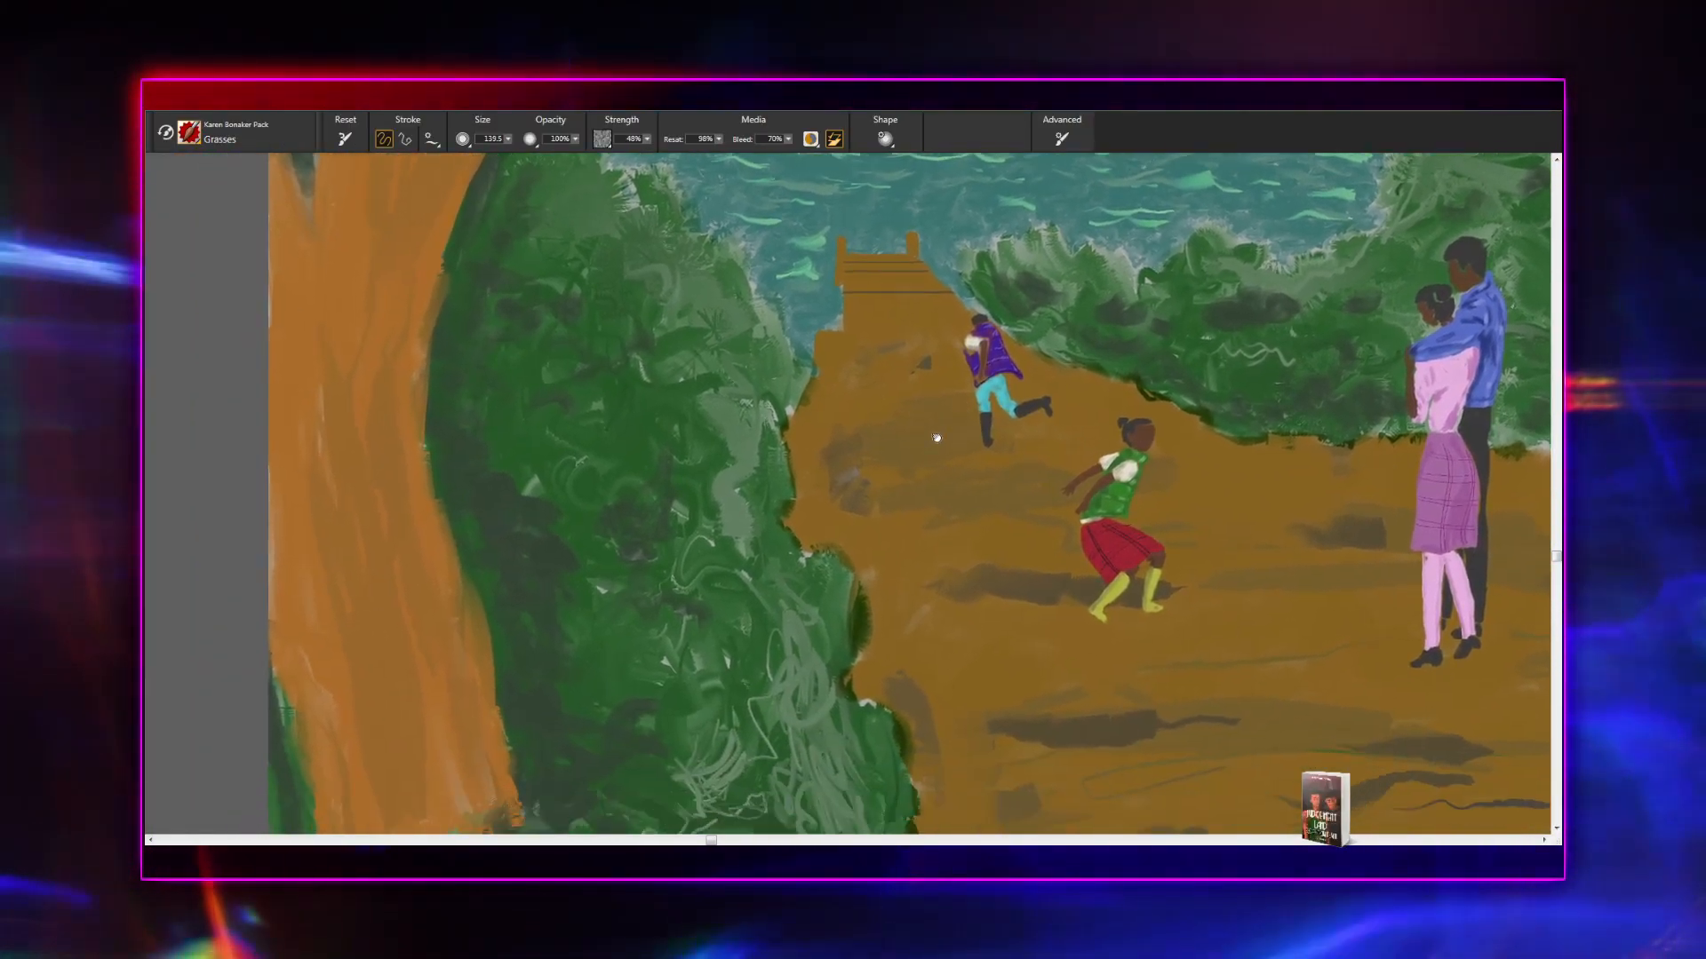
{"action": "key", "text": "ctrl+plus"}
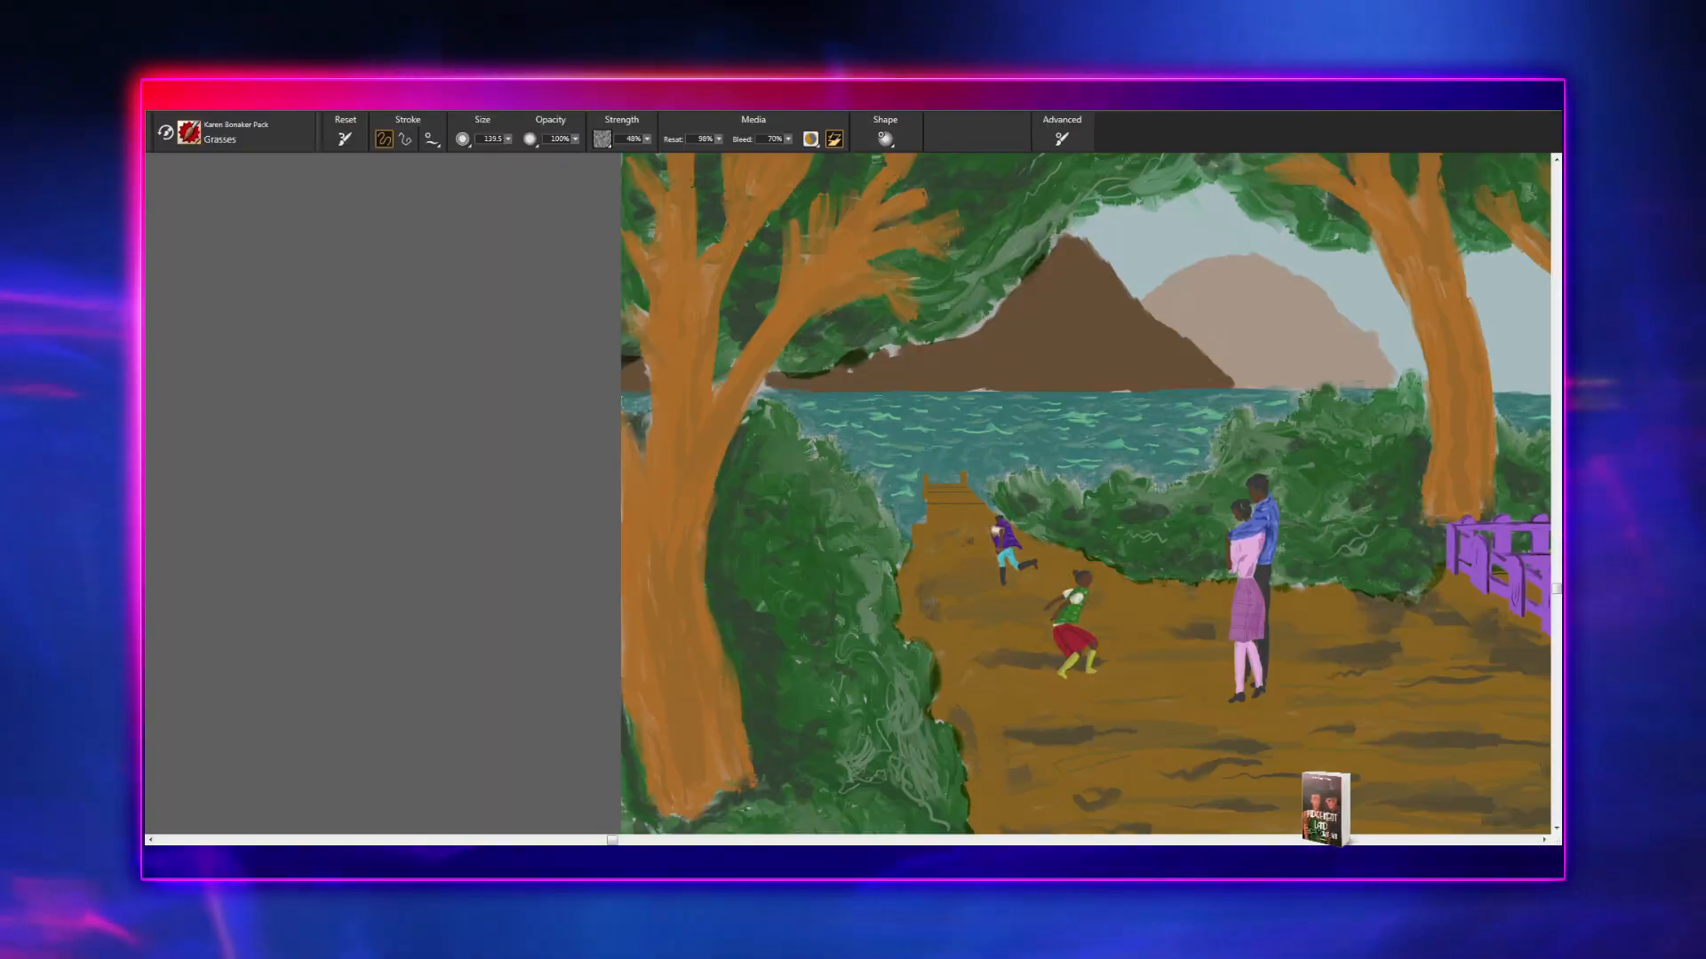
{"action": "key", "text": "bracketright"}
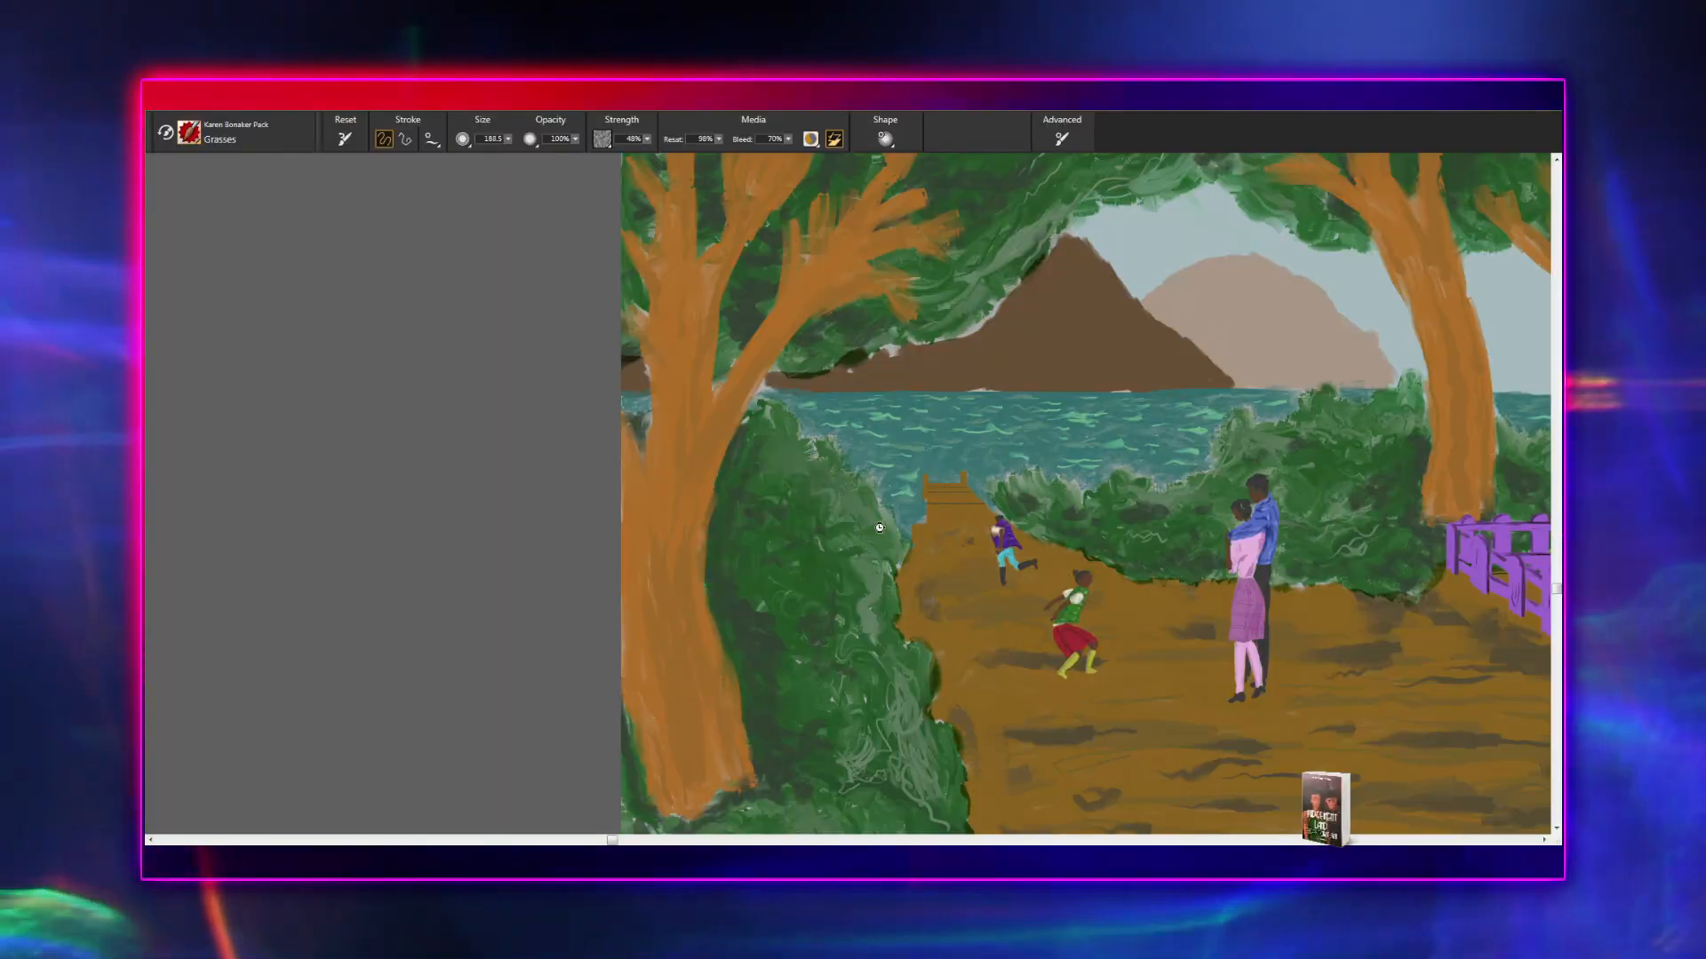
{"action": "key", "text": "bracketright"}
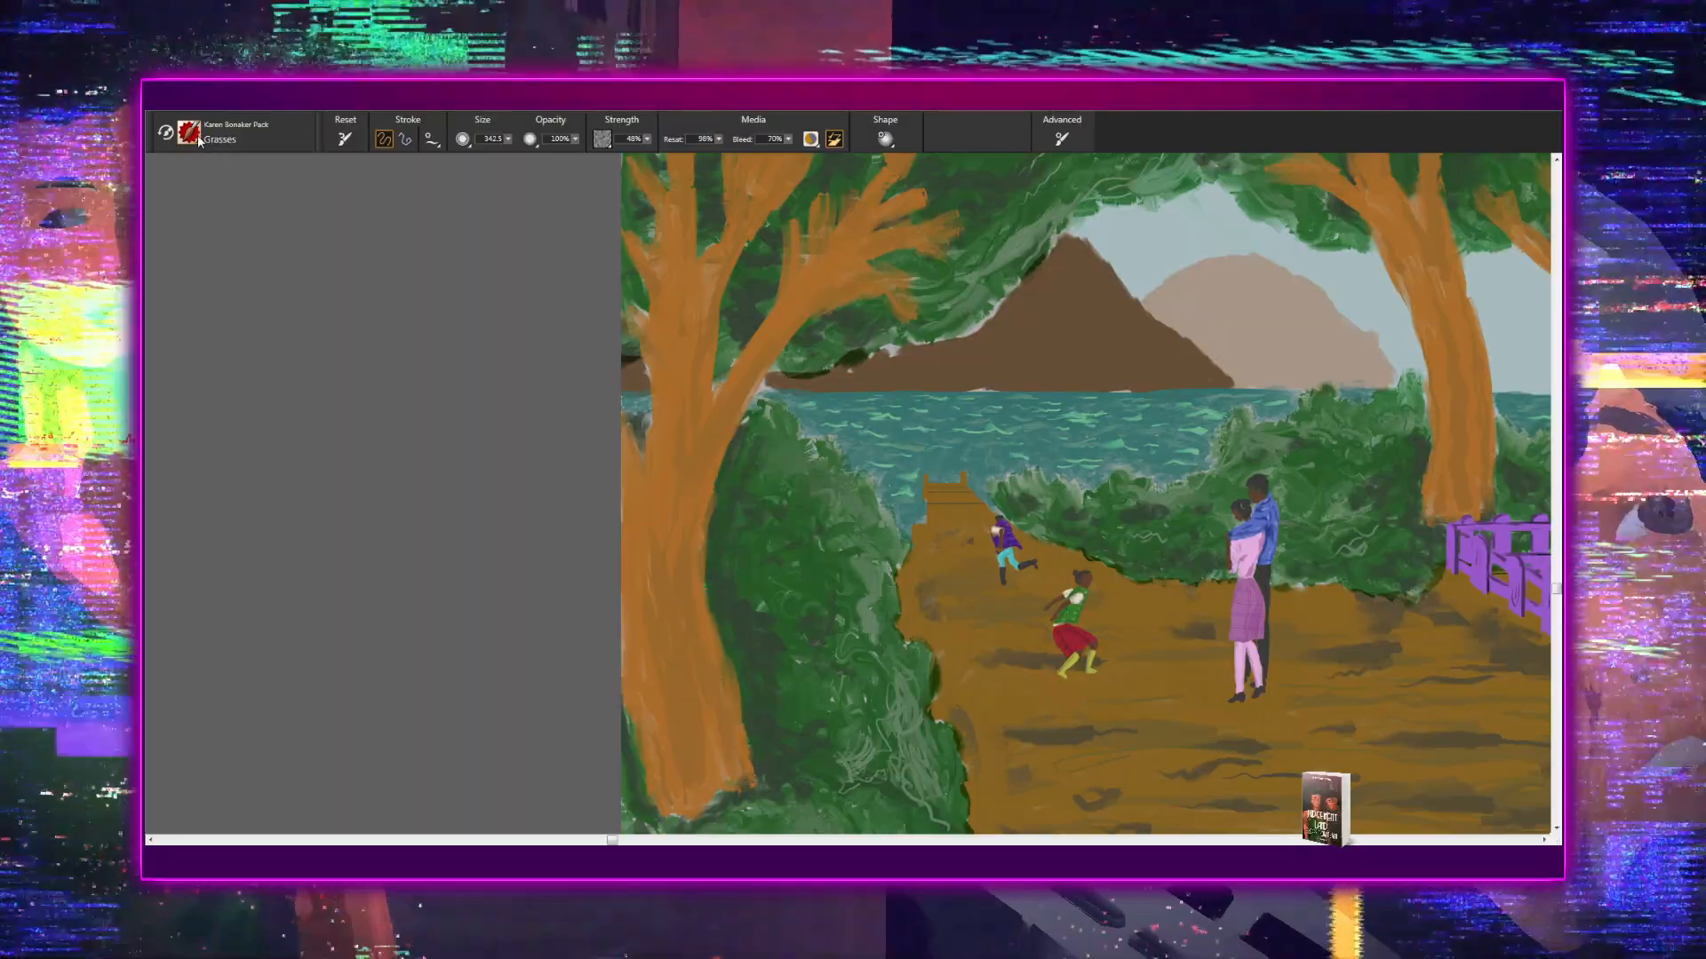
- Switch to the Scumble Leaves brush
{"action": "key", "text": "c"}
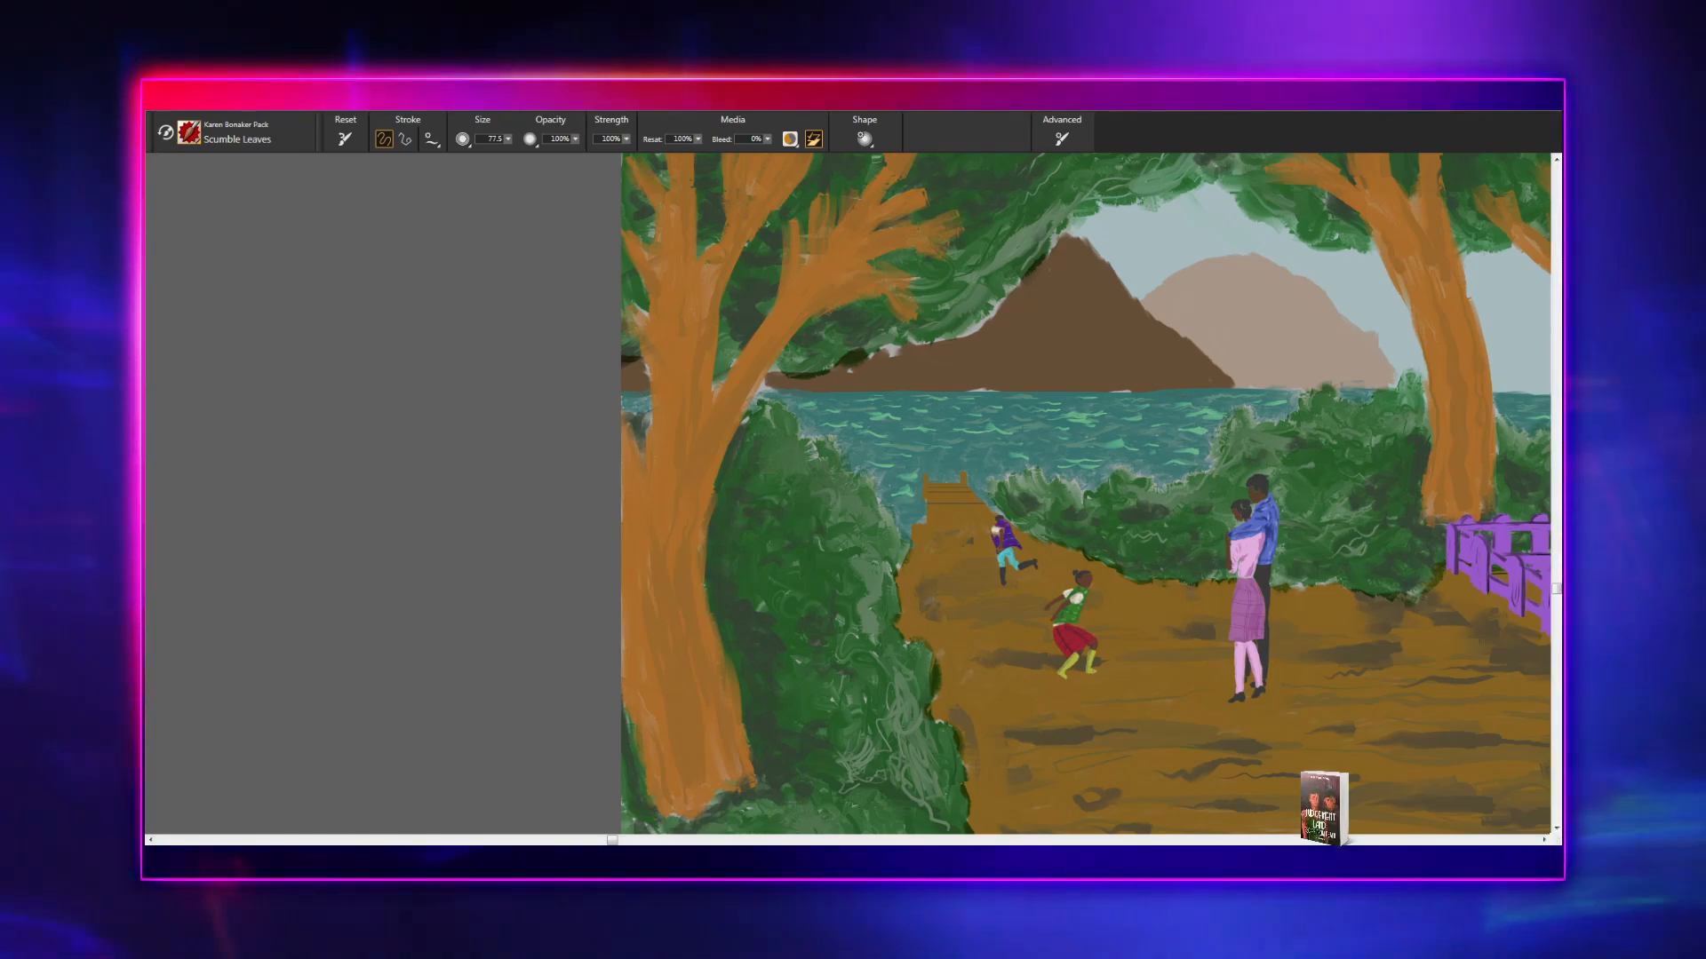
{"action": "left_click_drag", "start_coordinate": [773, 499], "coordinate": [811, 488]}
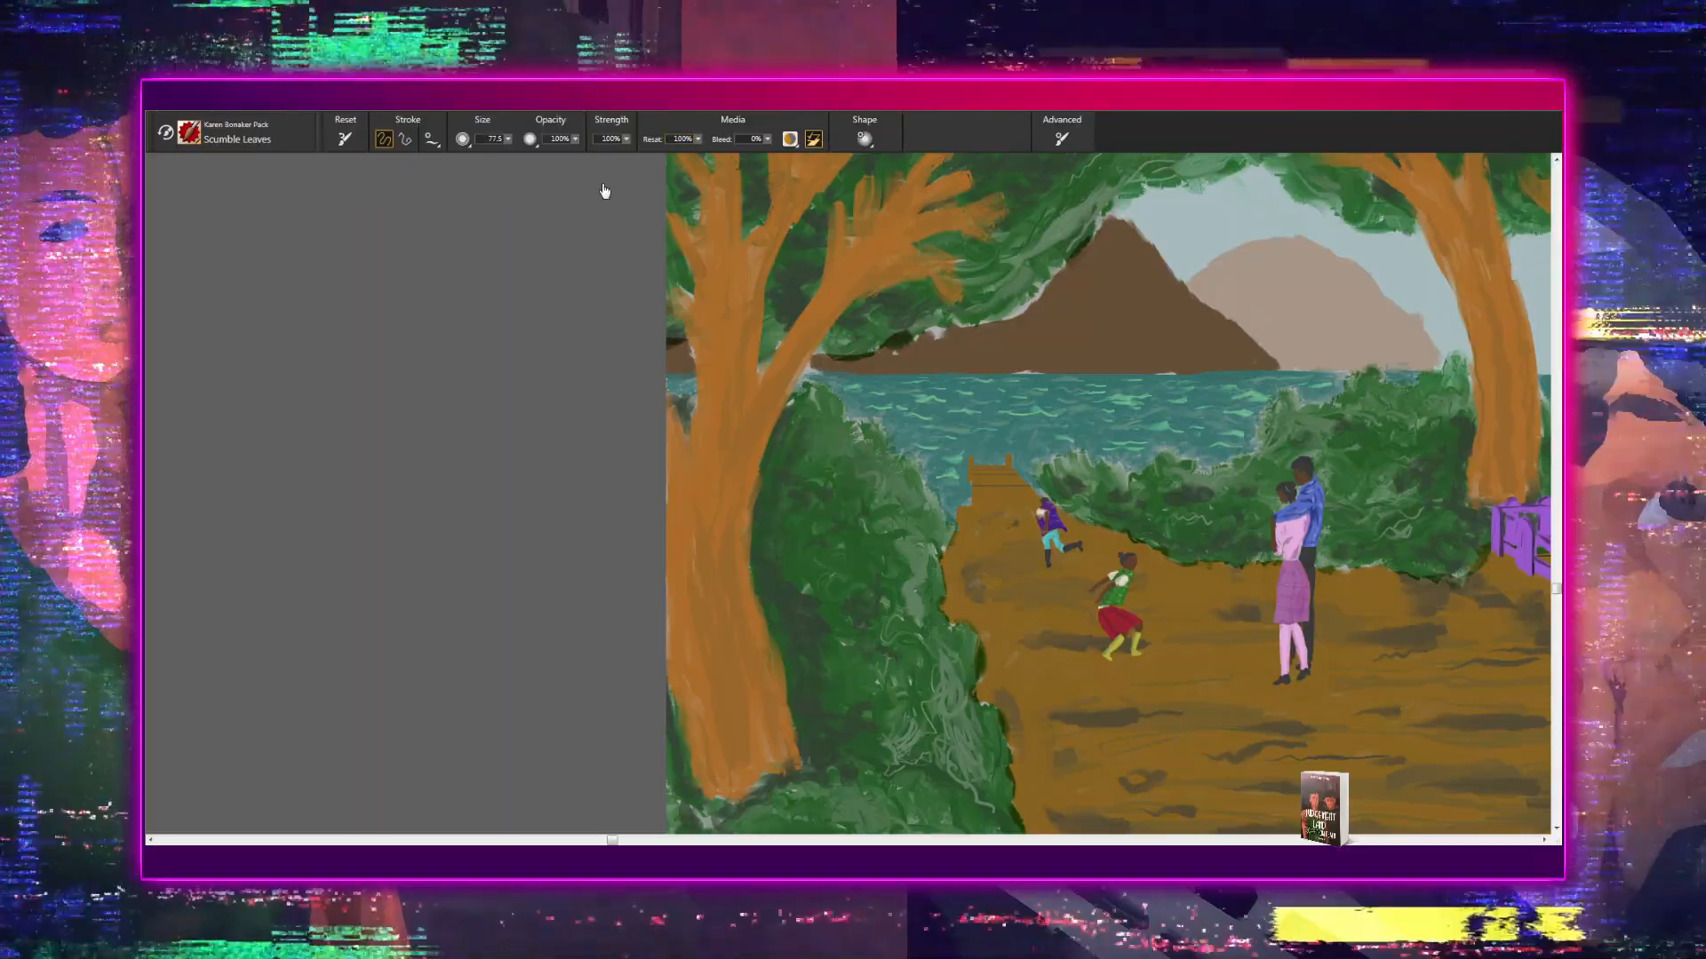
{"action": "key", "text": "c"}
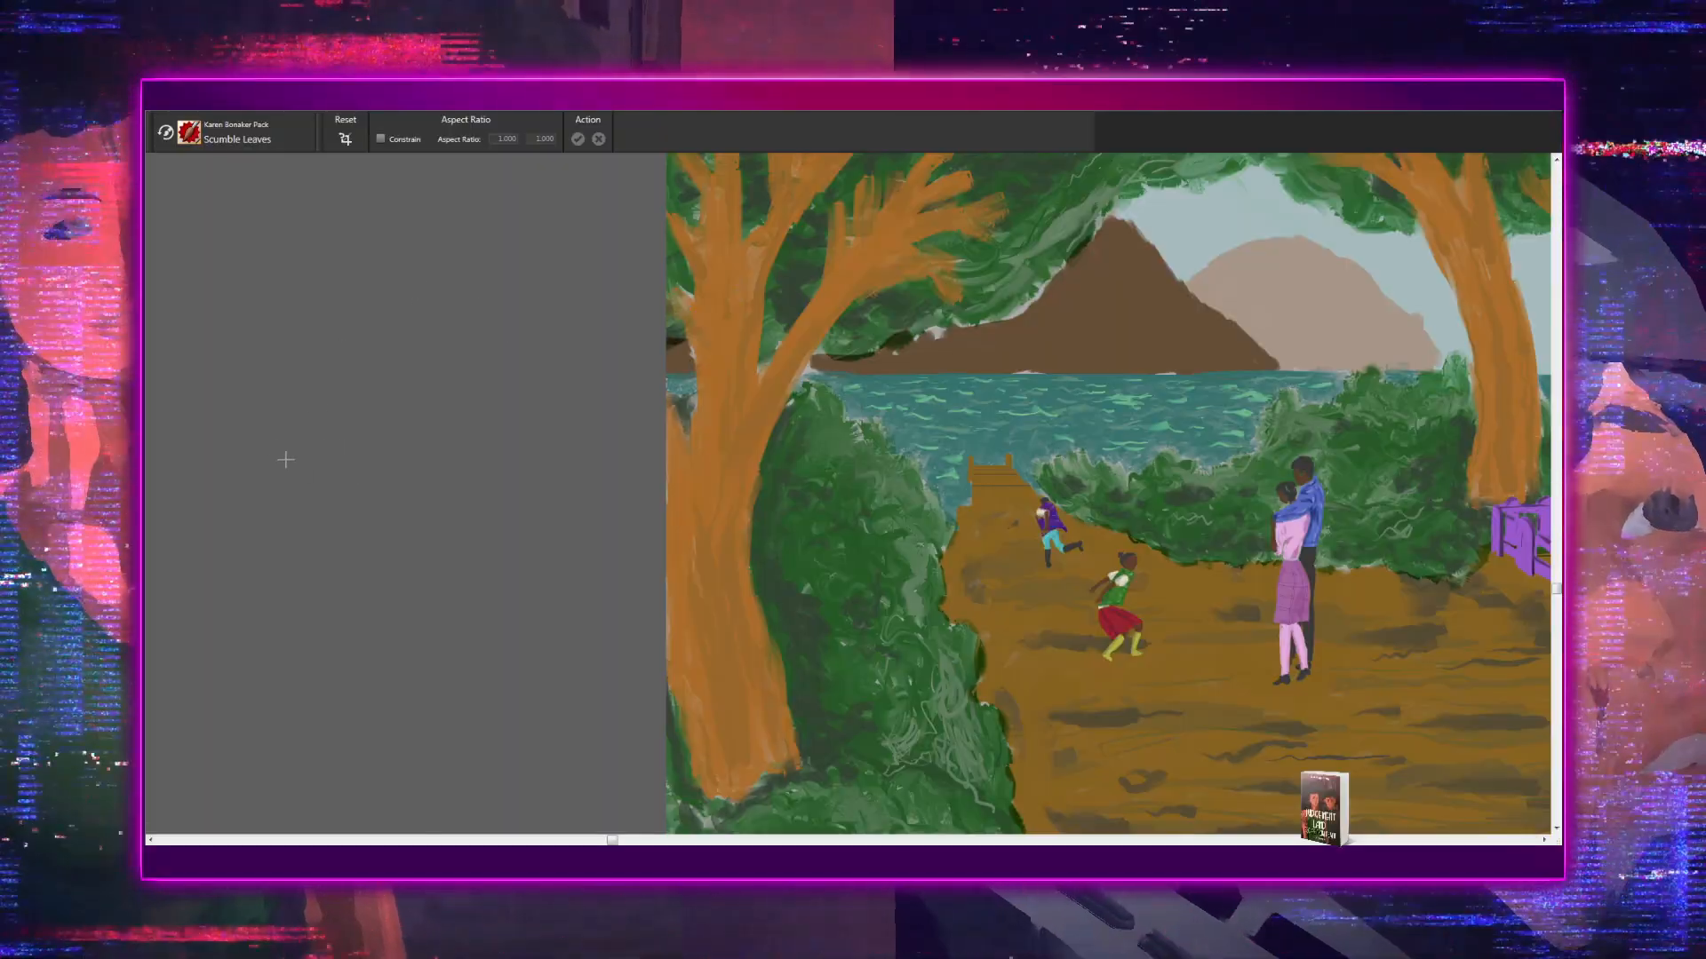
{"action": "left_click", "coordinate": [327, 456]}
{"action": "left_click_drag", "start_coordinate": [803, 489], "coordinate": [609, 446]}
{"action": "key", "text": "ctrl+plus"}
{"action": "key", "text": "ctrl+plus"}
{"action": "left_click_drag", "start_coordinate": [577, 512], "coordinate": [750, 462]}
{"action": "key", "text": "ctrl+plus"}
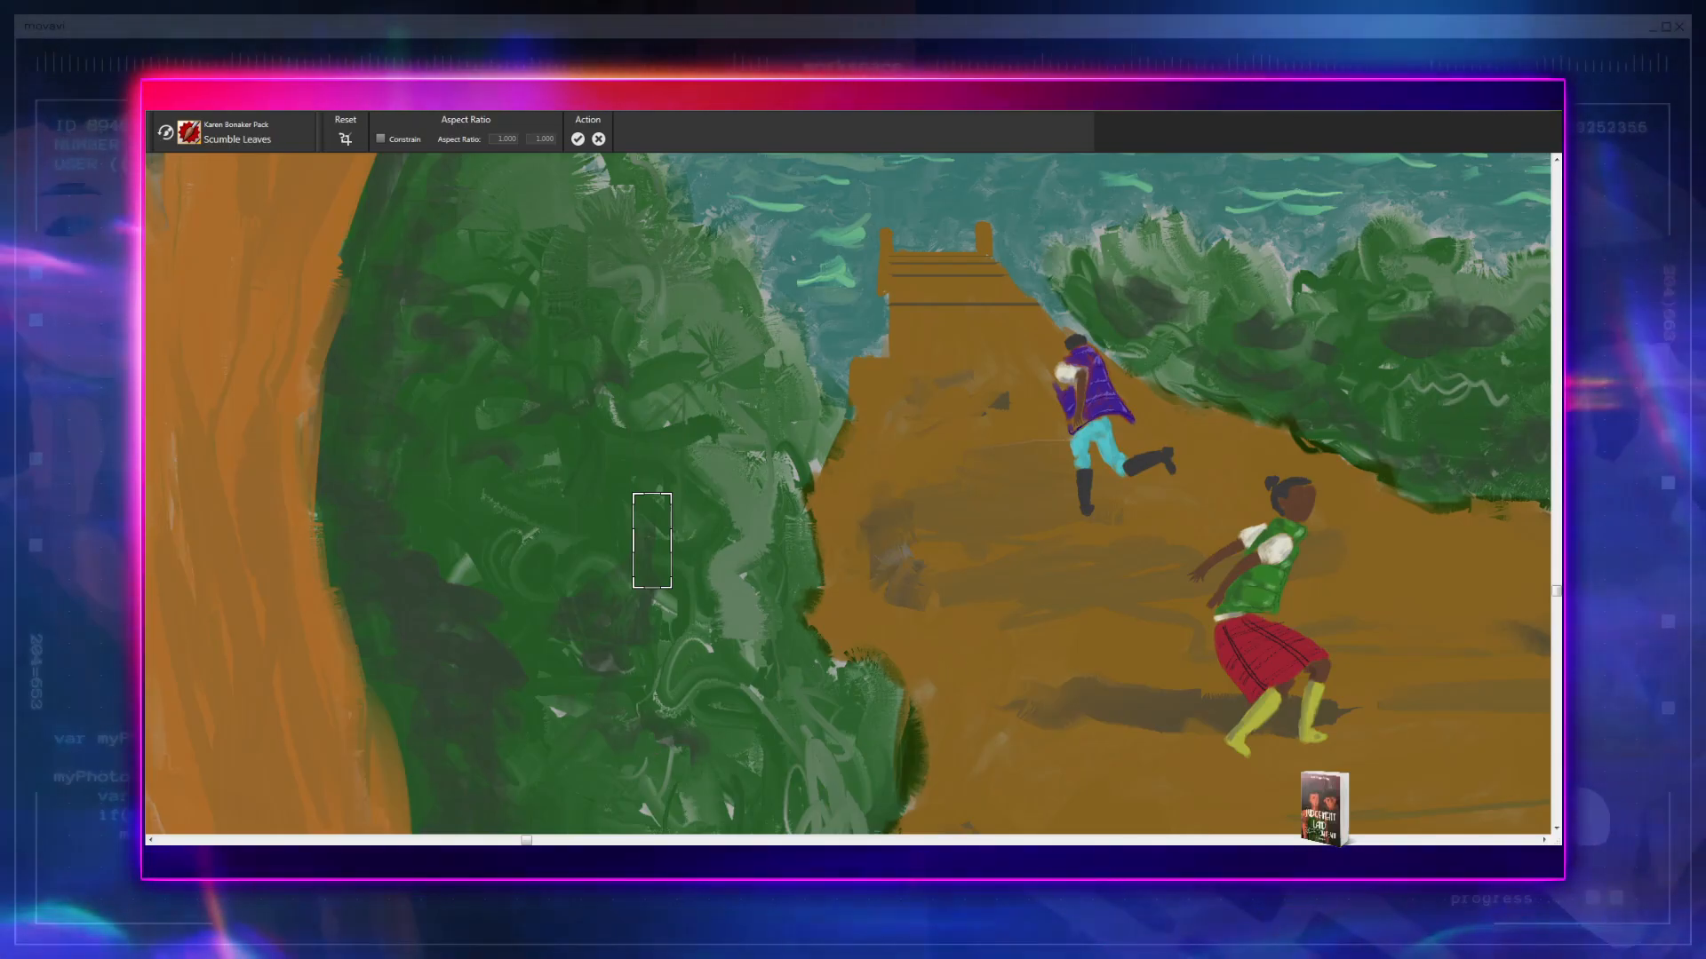
{"action": "key", "text": "b"}
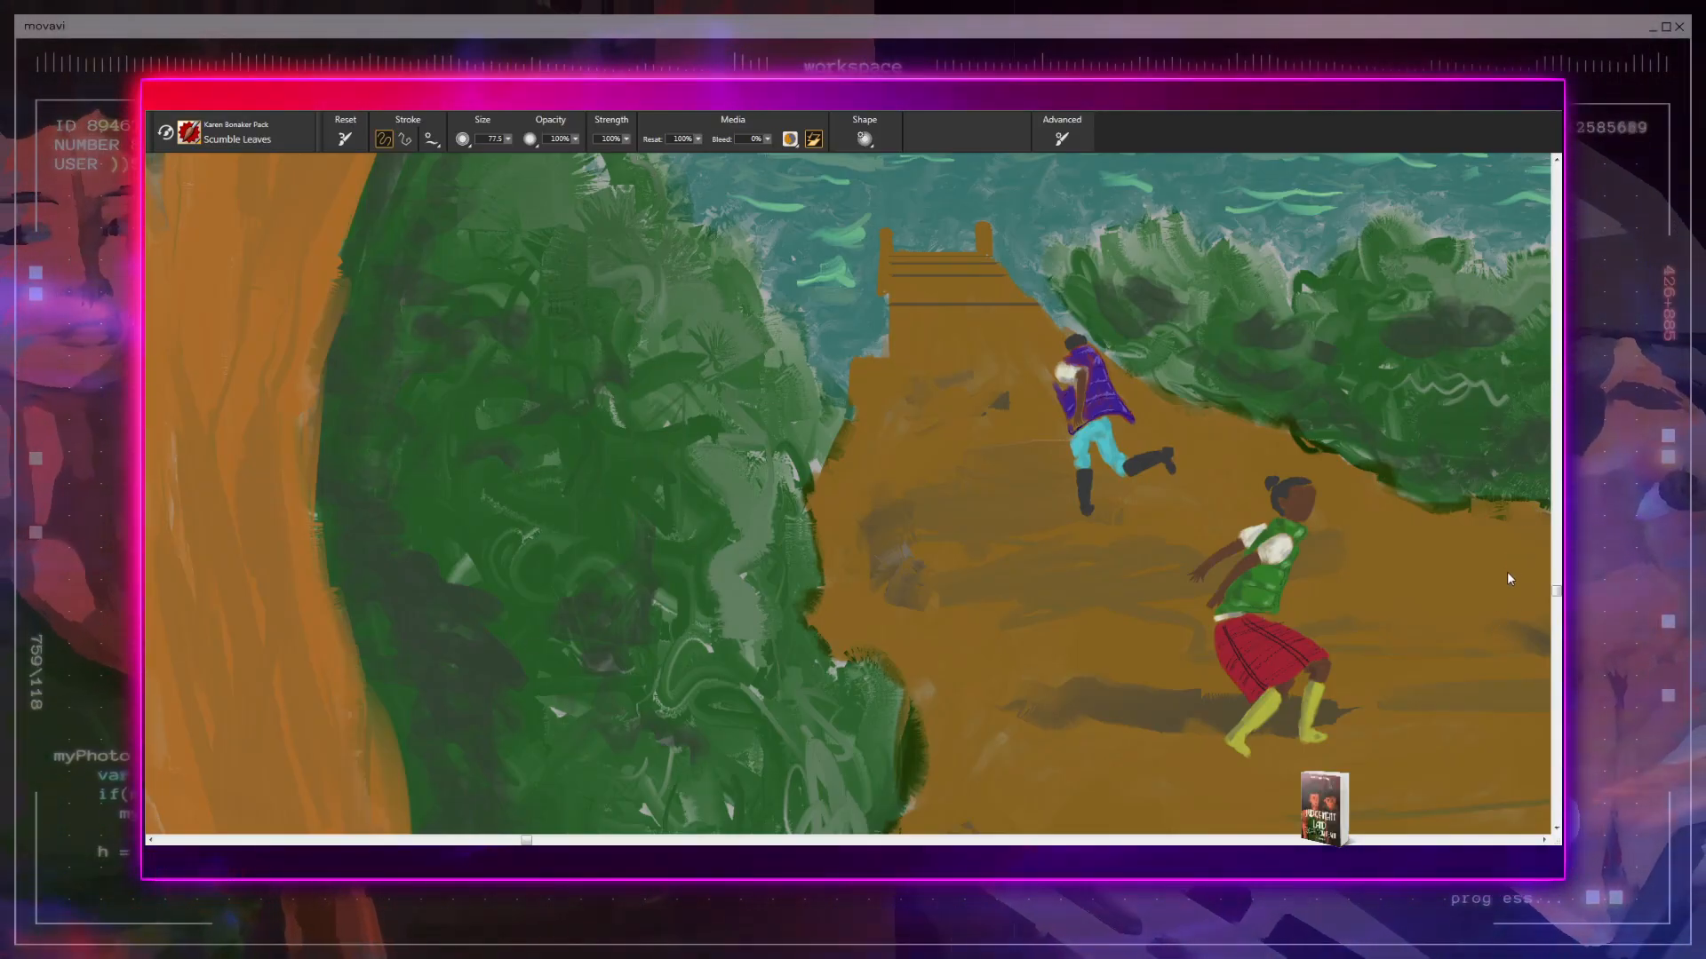
{"action": "key", "text": "ctrl+plus"}
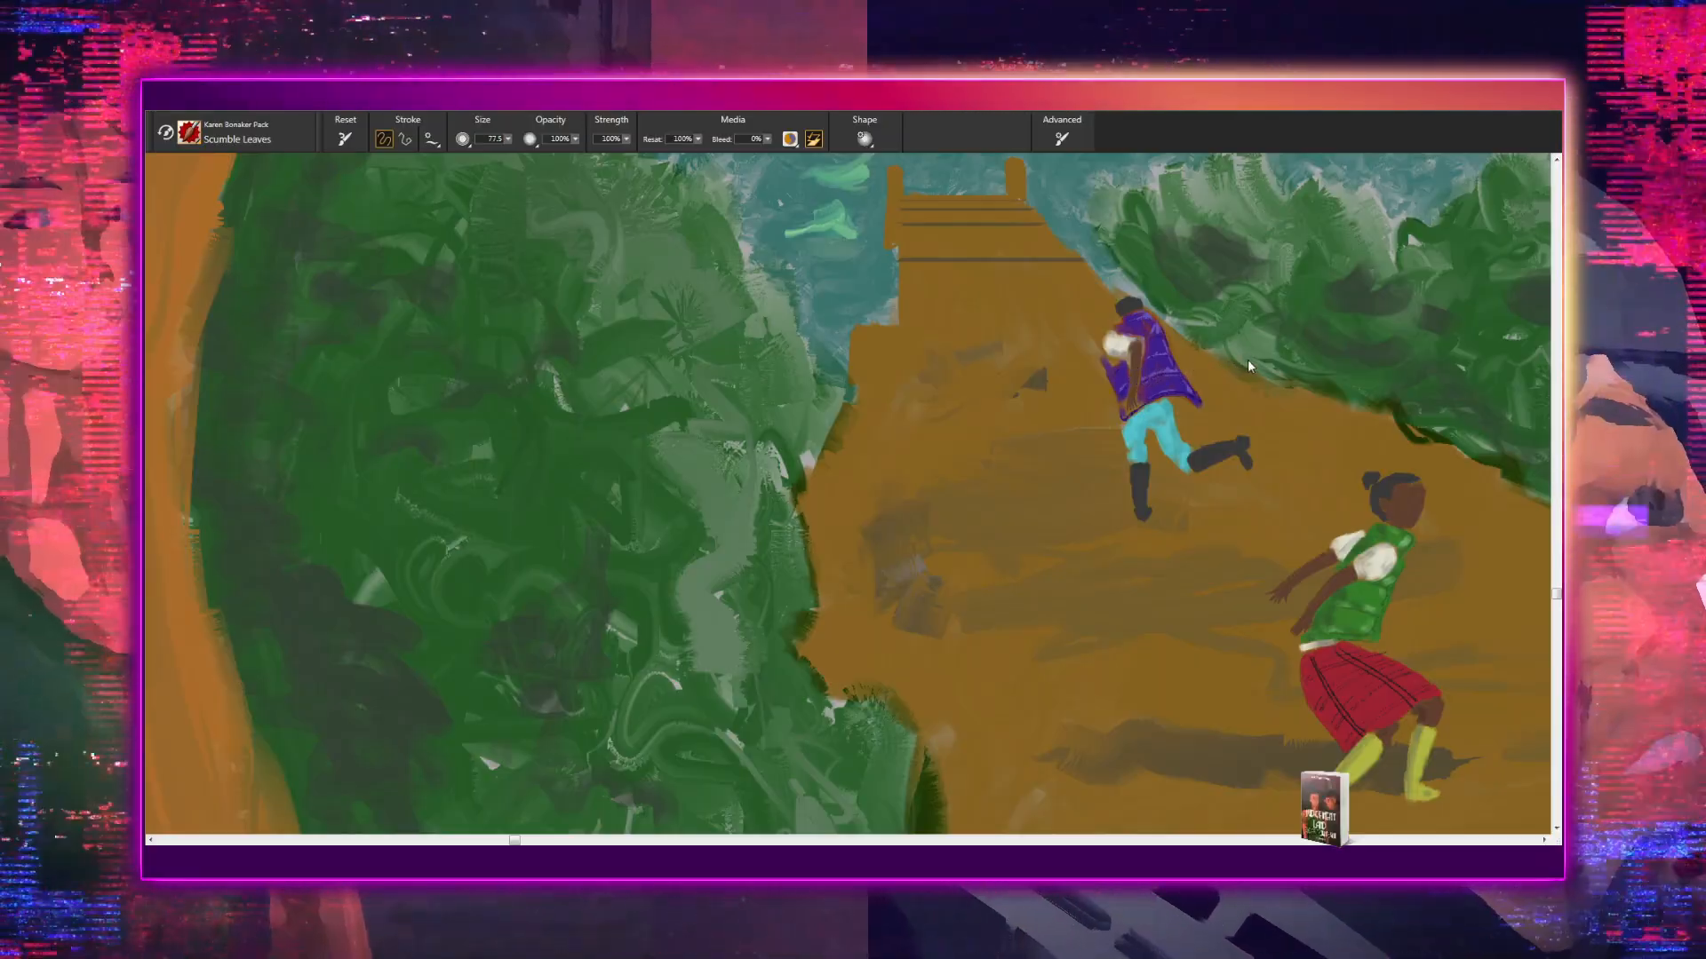
{"action": "key", "text": "c"}
{"action": "left_click_drag", "start_coordinate": [583, 493], "coordinate": [630, 610]}
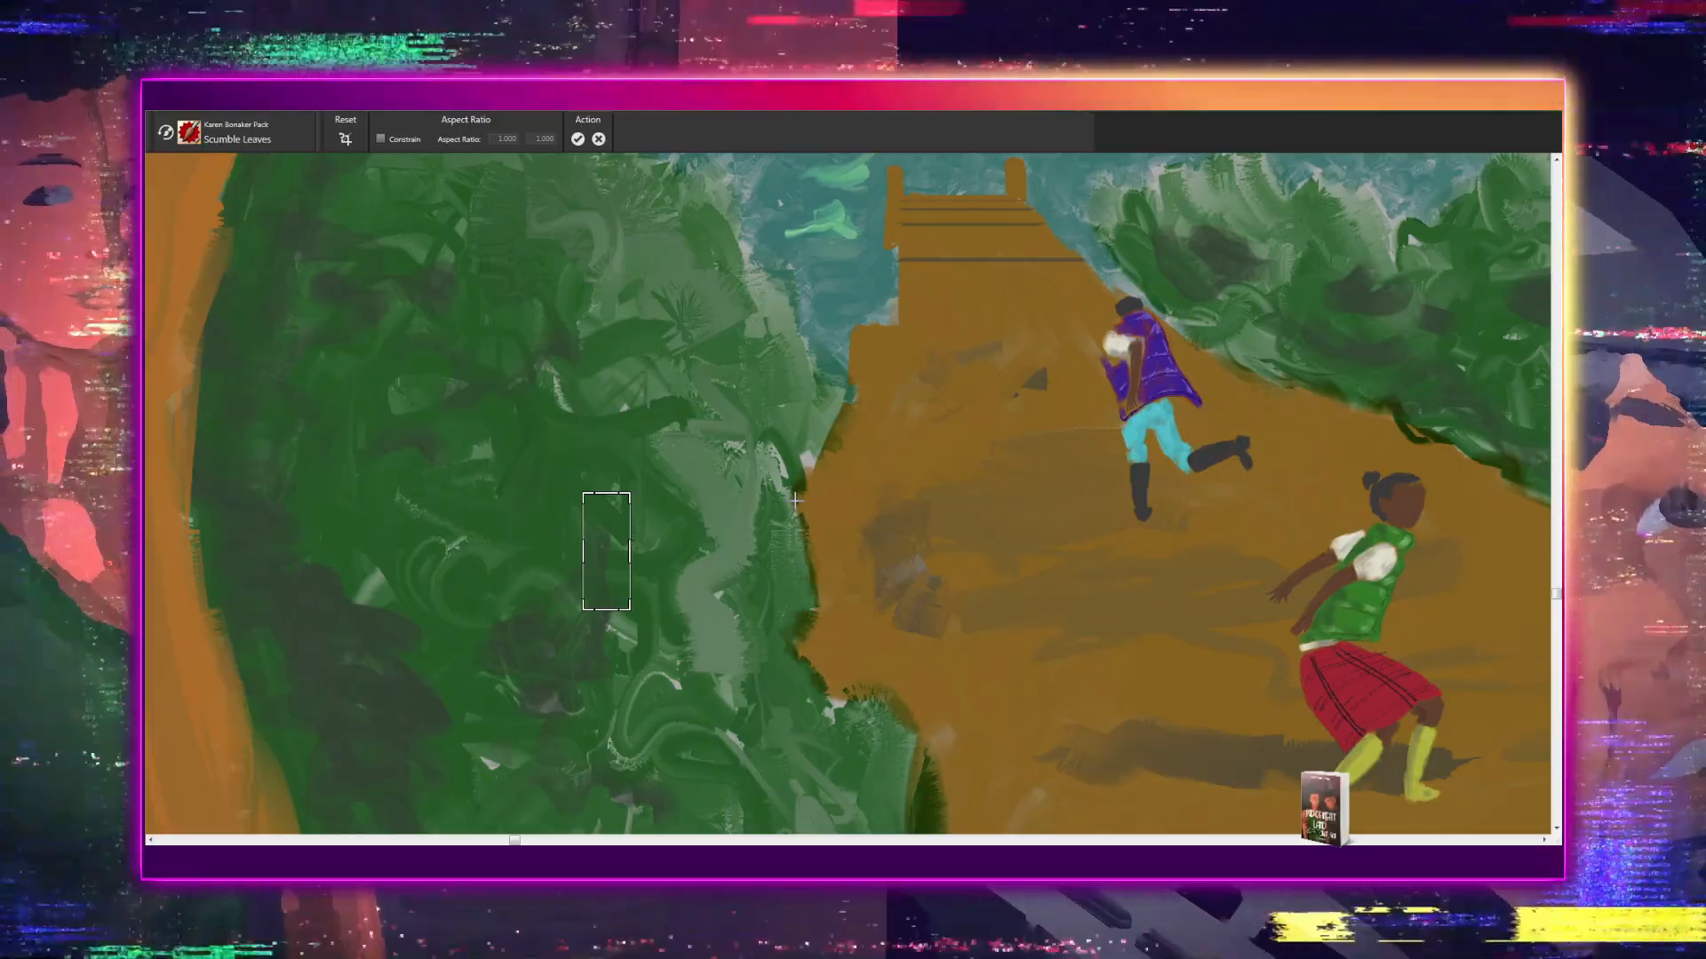
{"action": "key", "text": "Escape"}
{"action": "key", "text": "b"}
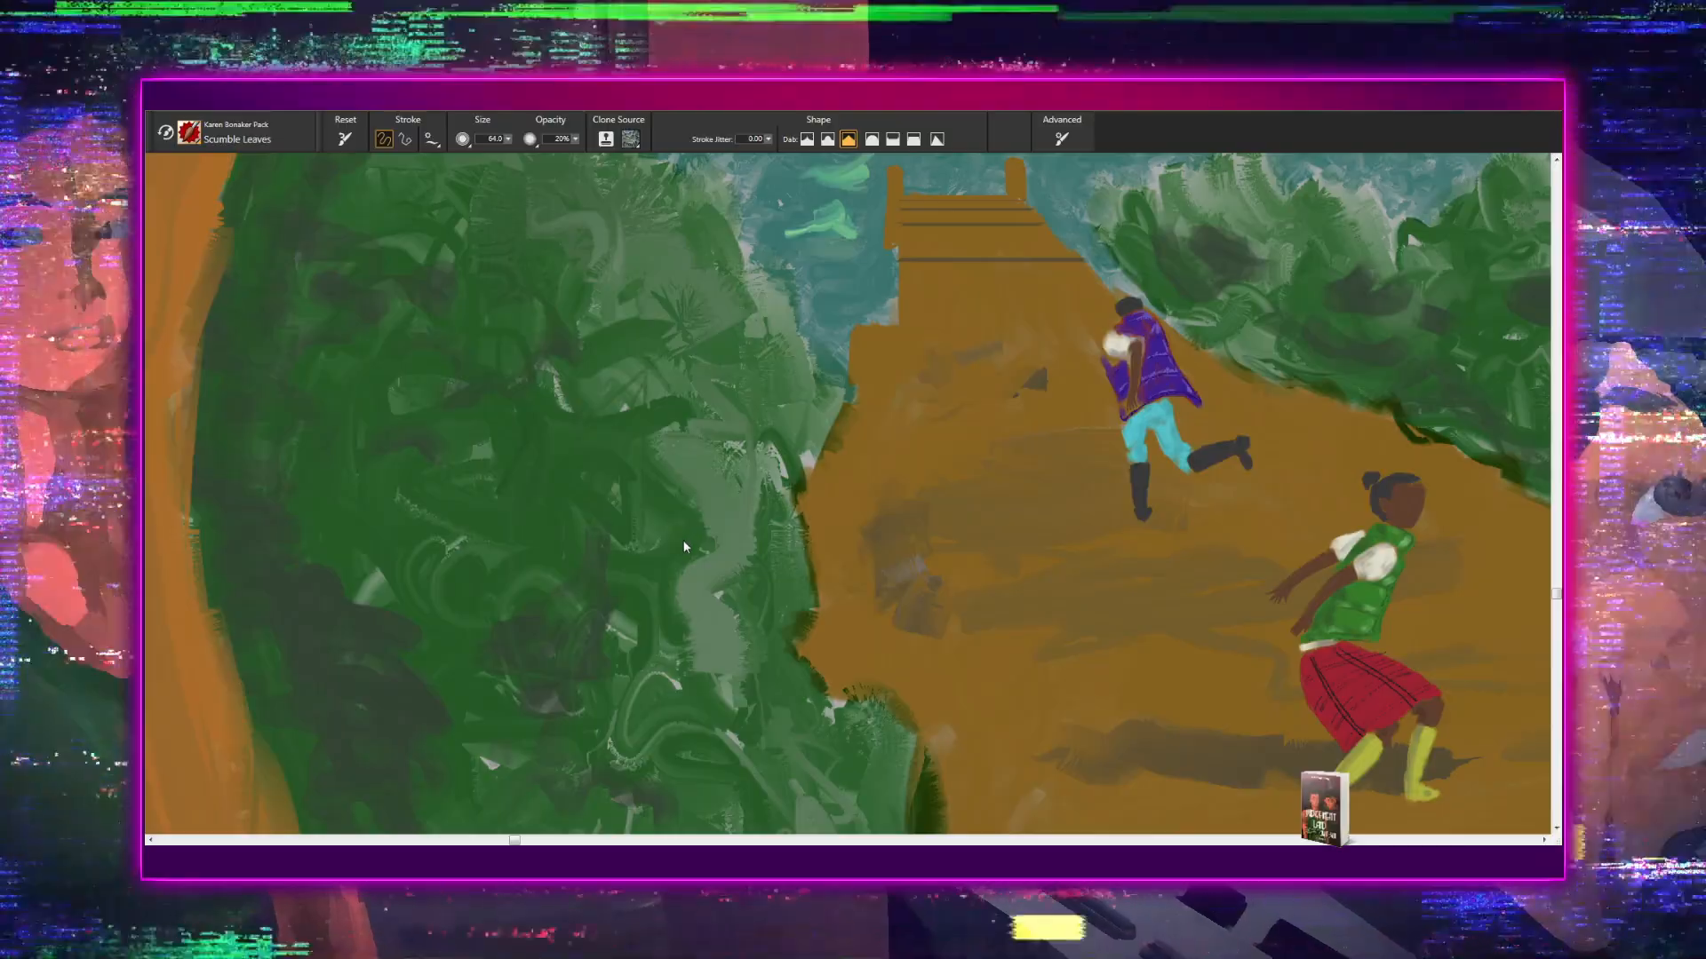
{"action": "key", "text": "b"}
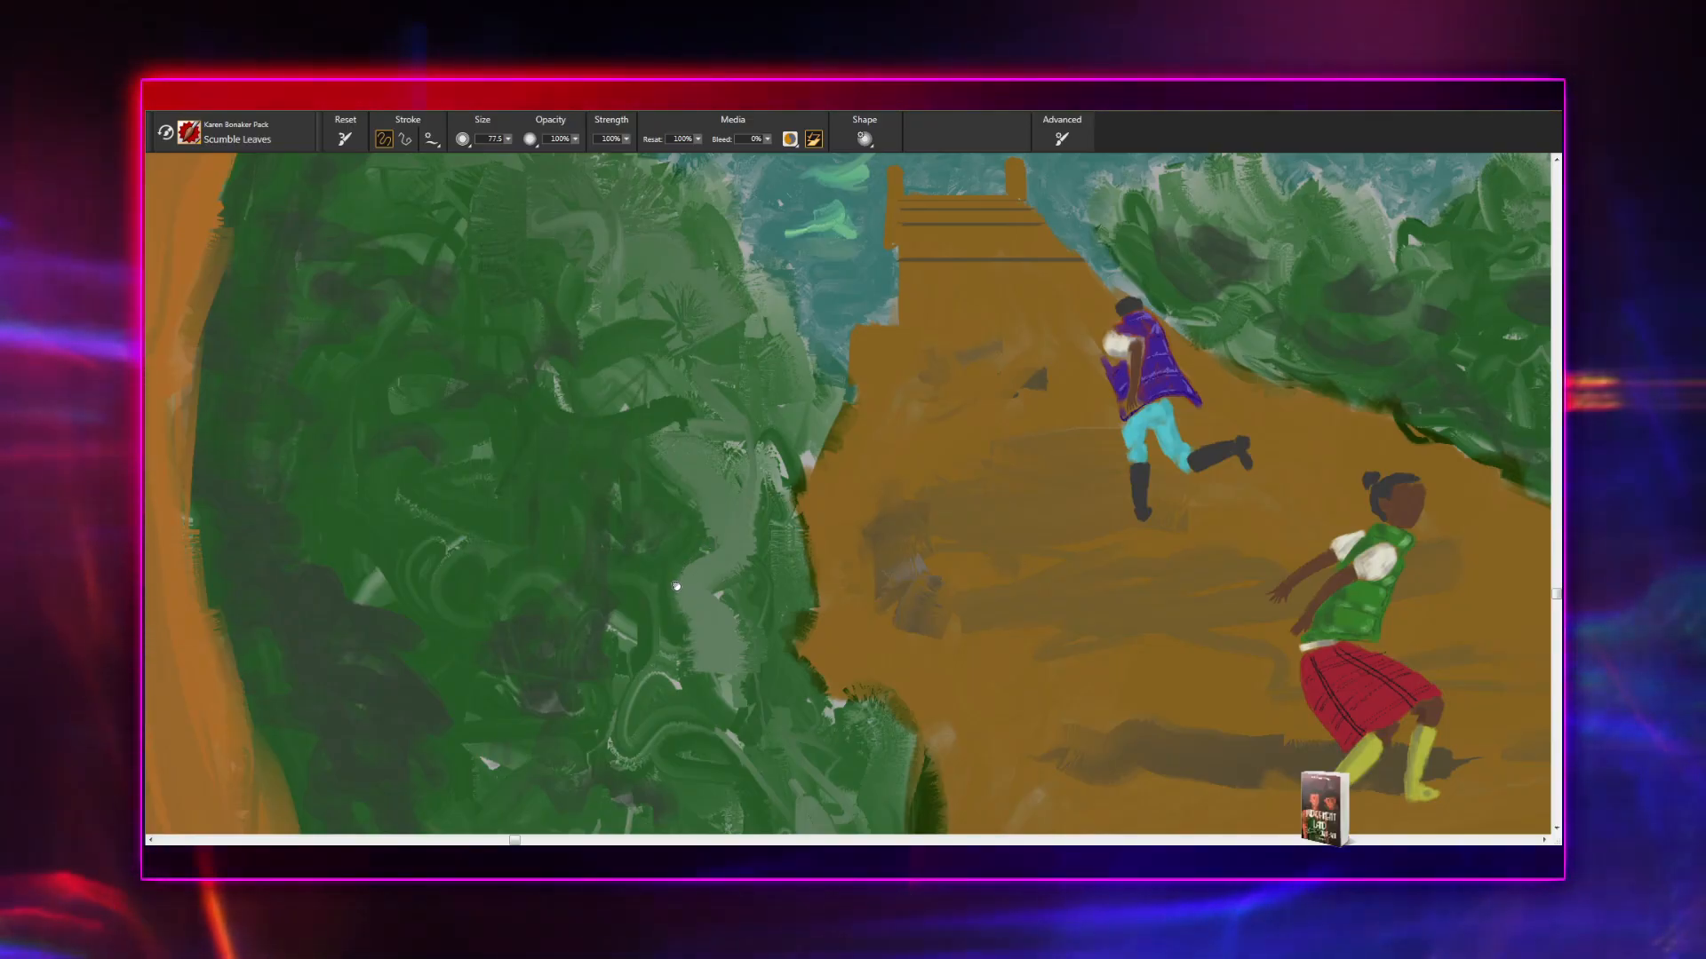
- Try out Scumble Leaves strokes on the dirt path near the jetty, and undo them
{"action": "left_click_drag", "start_coordinate": [676, 587], "coordinate": [743, 599]}
{"action": "left_click_drag", "start_coordinate": [1040, 550], "coordinate": [1085, 514]}
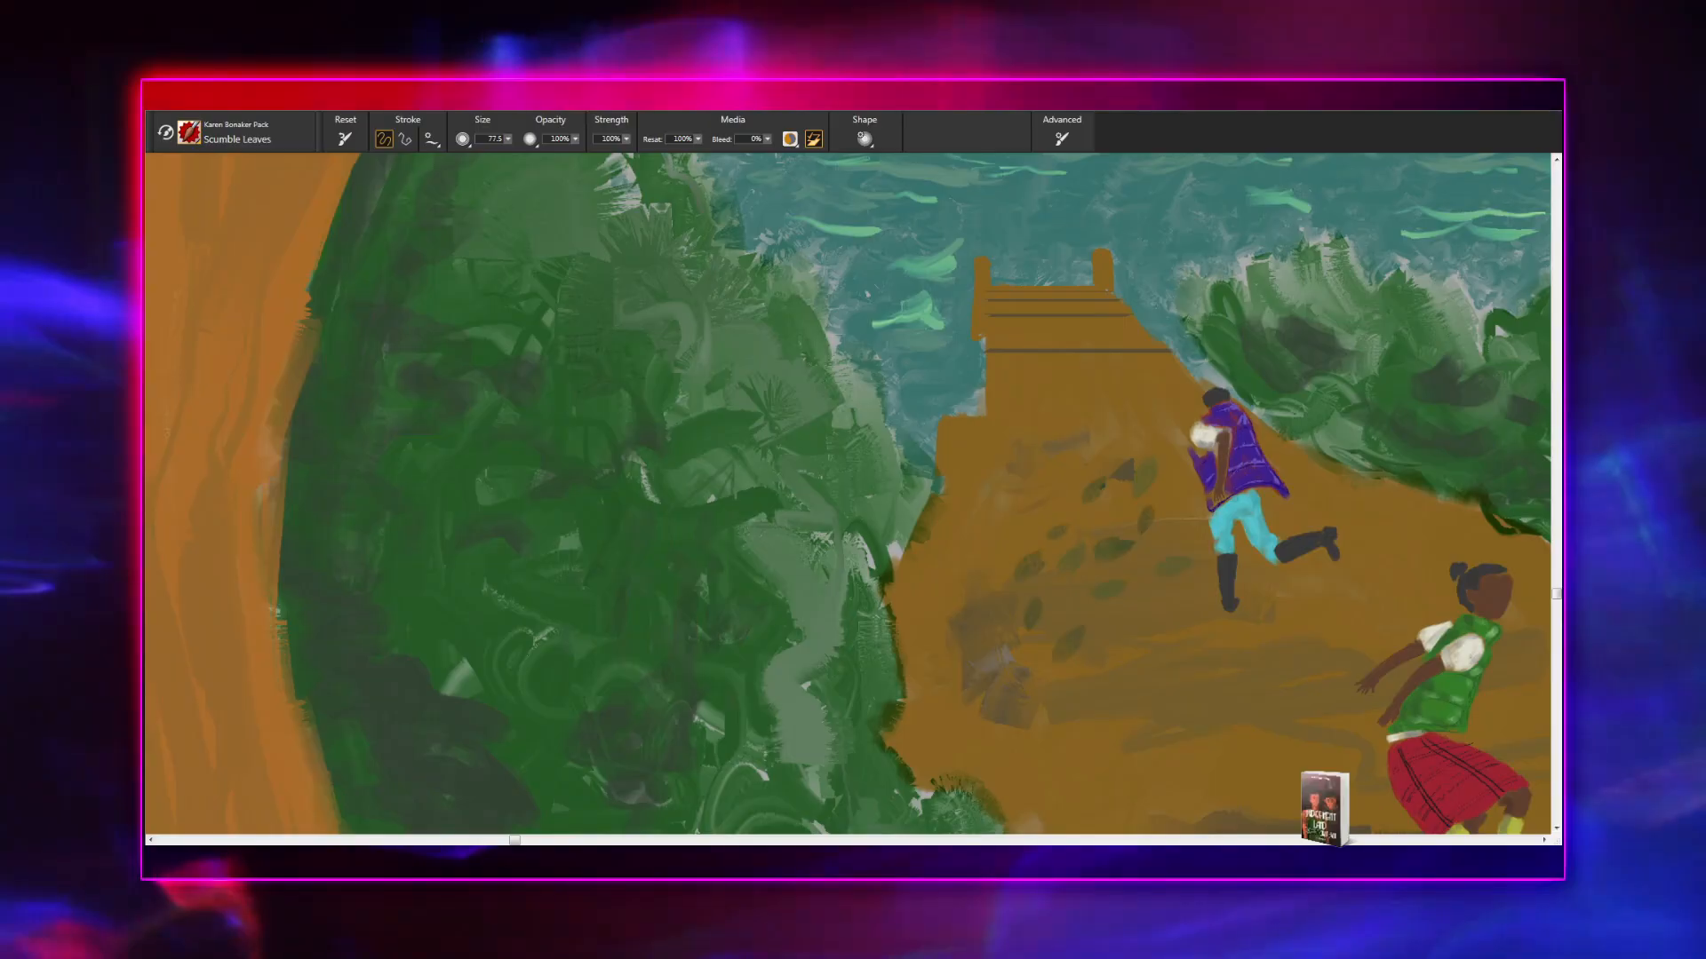
{"action": "key", "text": "ctrl+z"}
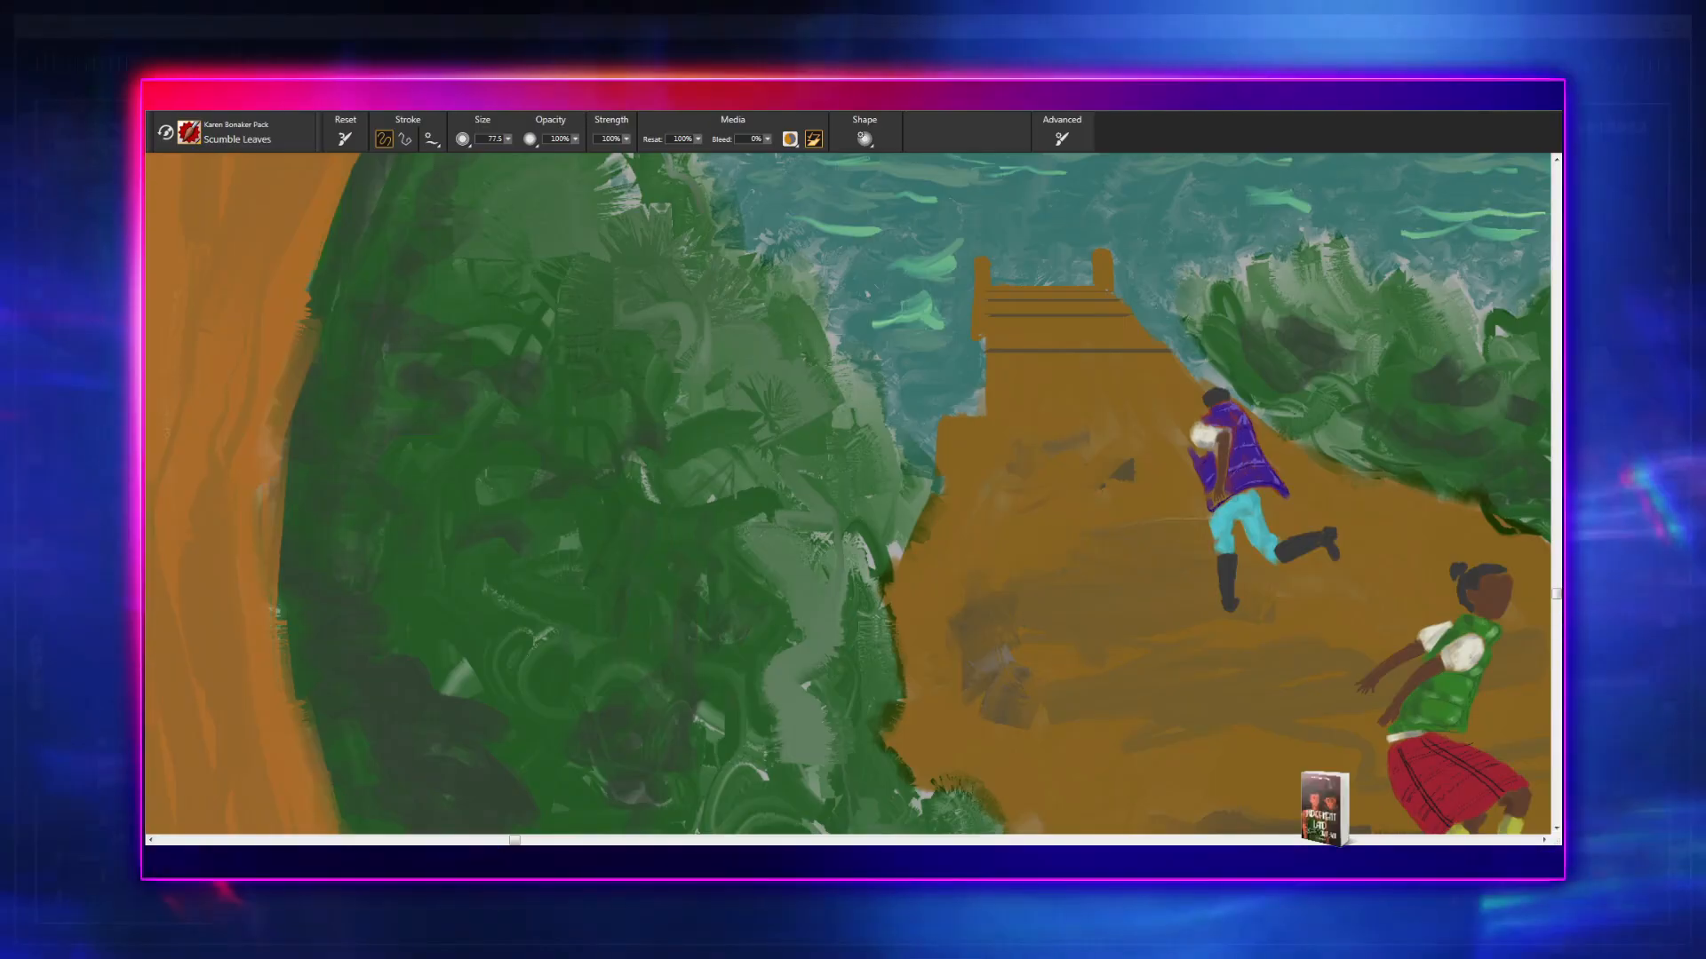
- Examine the brushwork of the large bush beside the path, from the water's edge down to the base of the tree trunk
{"action": "left_click_drag", "start_coordinate": [703, 350], "coordinate": [657, 320]}
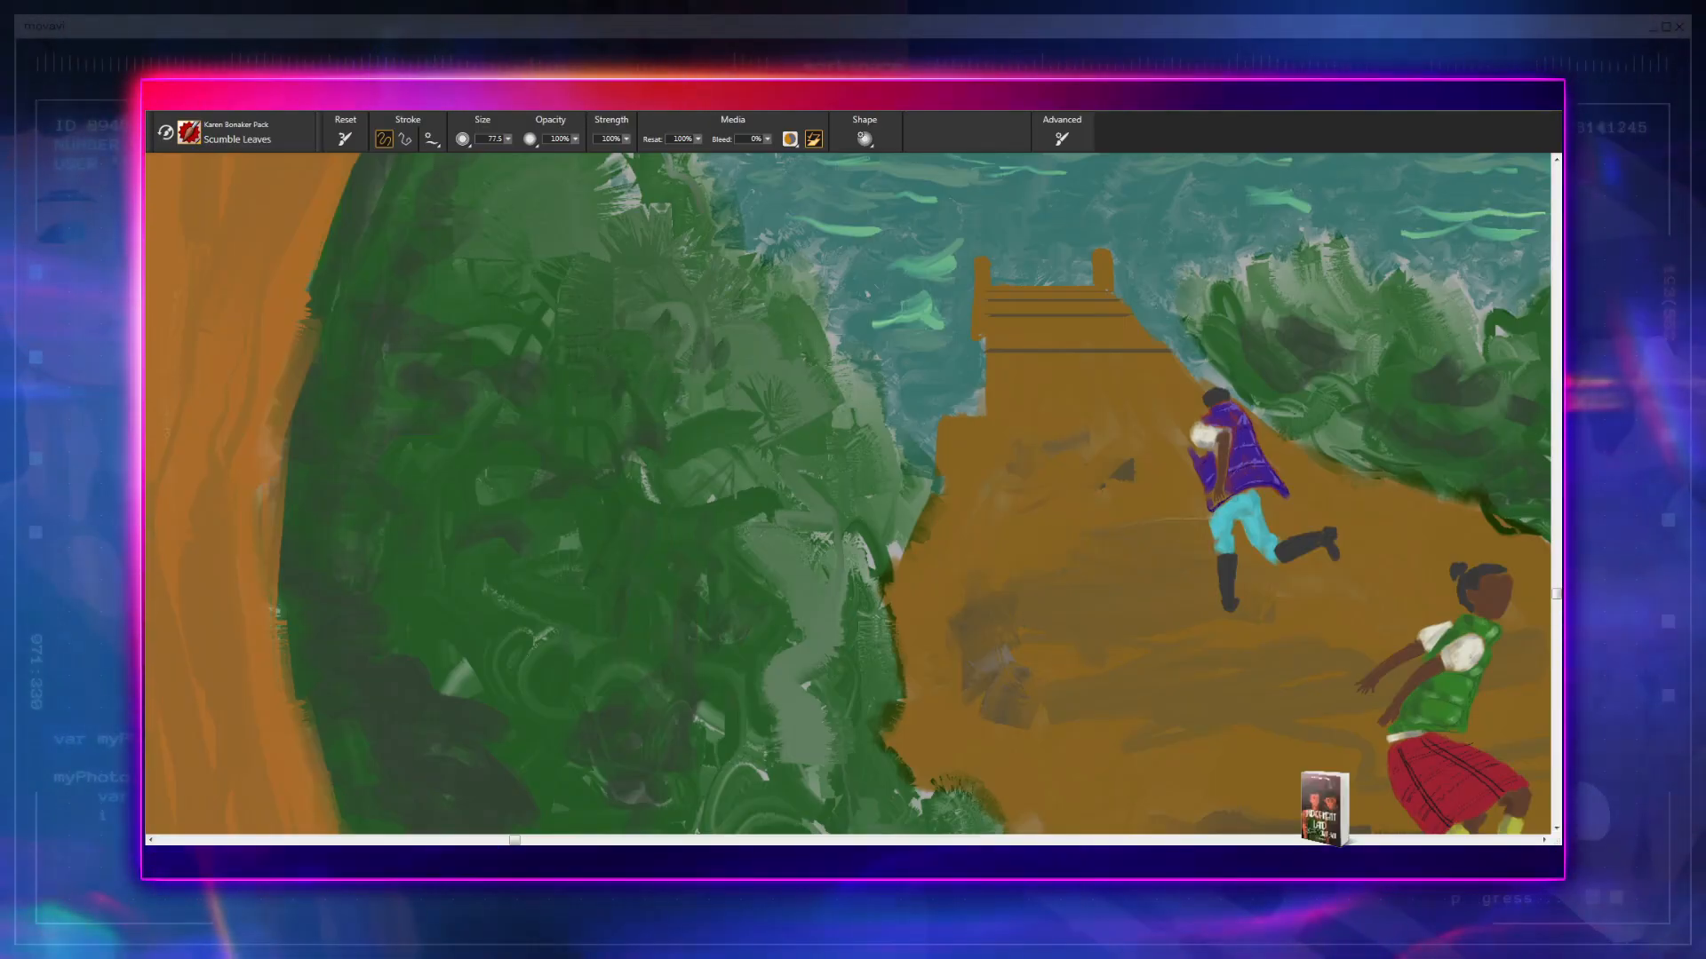
{"action": "left_click_drag", "start_coordinate": [687, 665], "coordinate": [768, 408]}
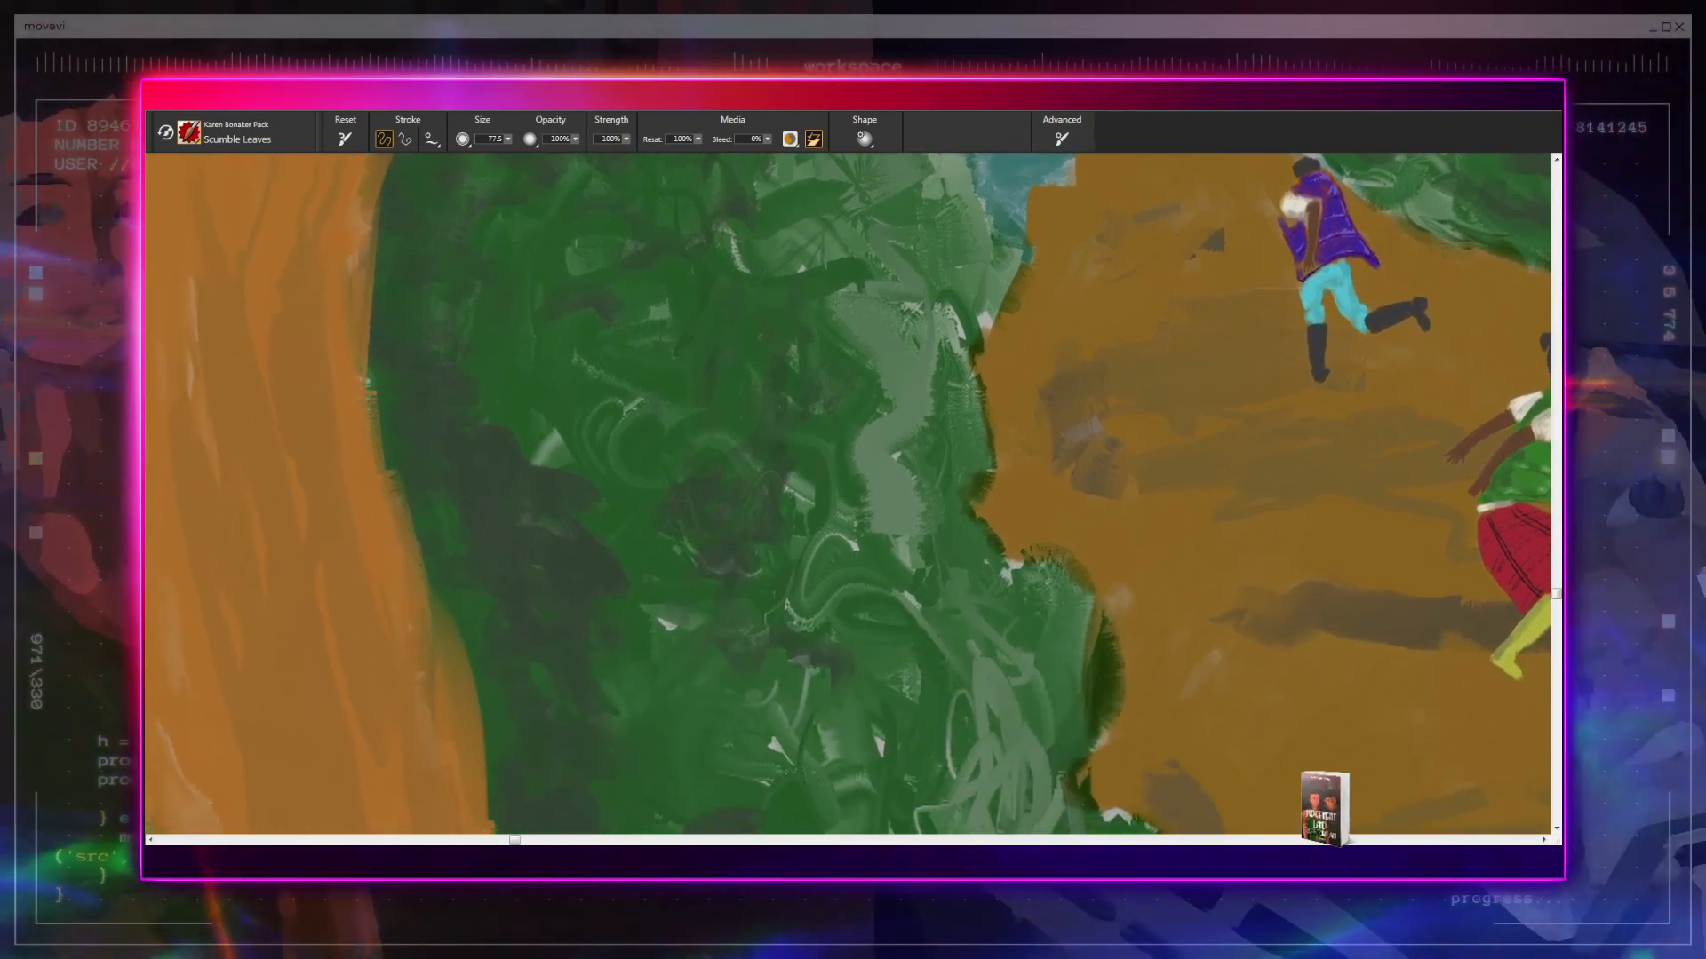
{"action": "left_click_drag", "start_coordinate": [783, 504], "coordinate": [790, 390]}
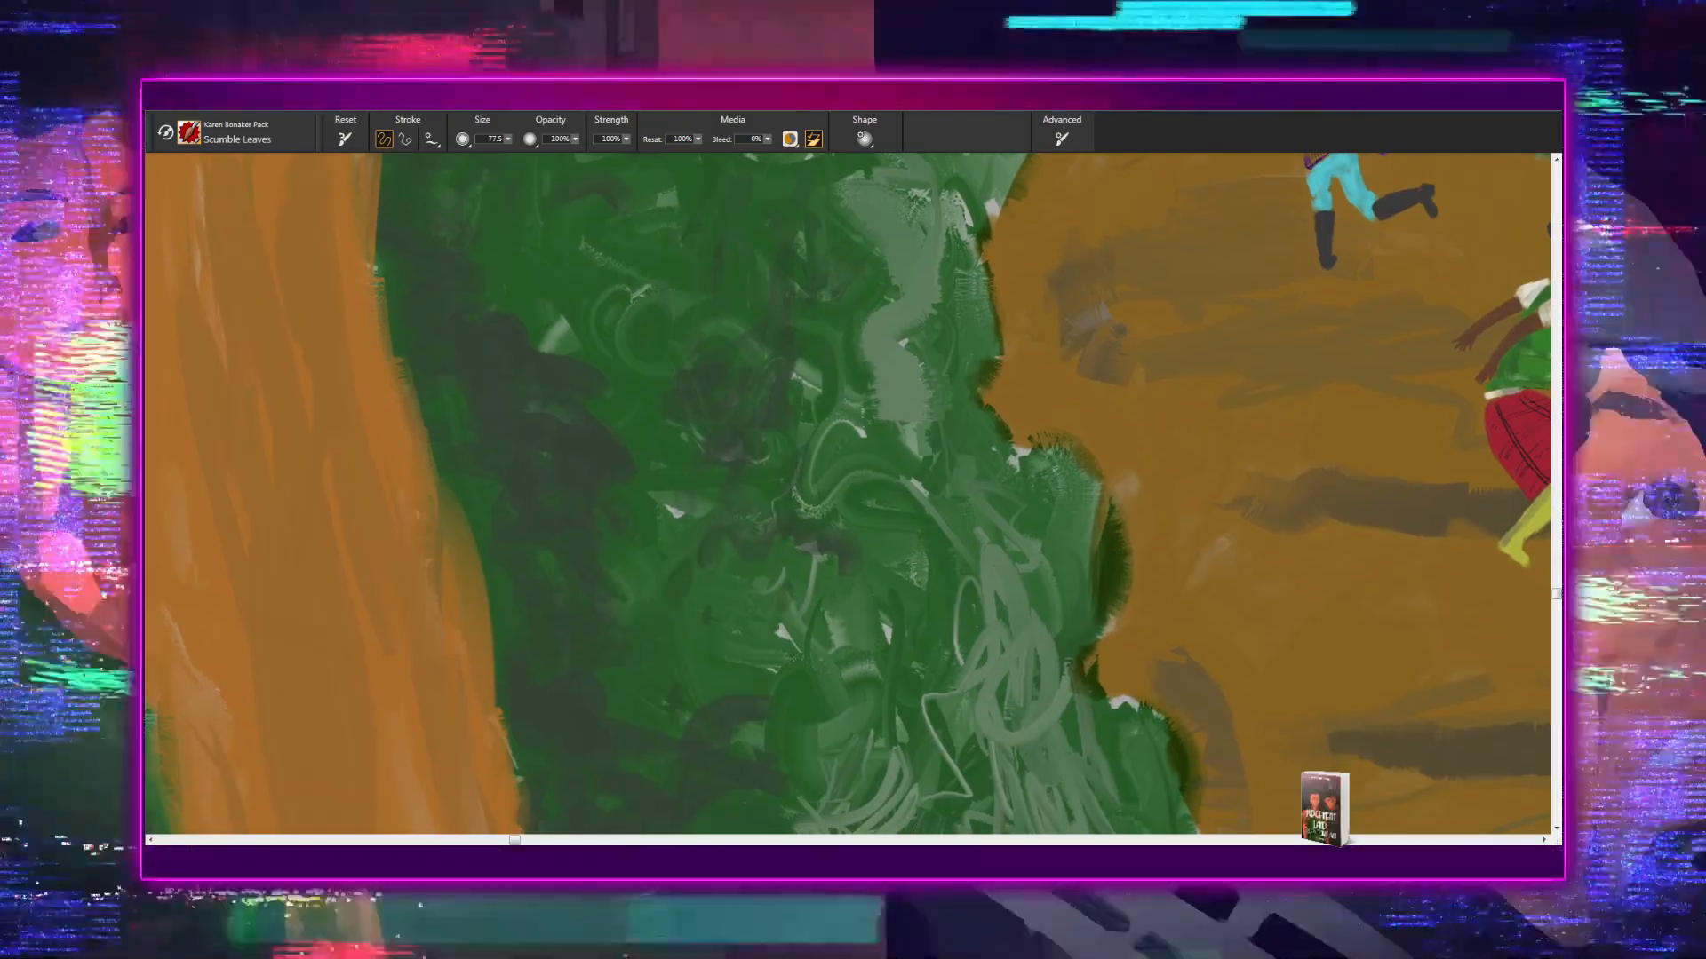
{"action": "left_click_drag", "start_coordinate": [798, 587], "coordinate": [789, 392]}
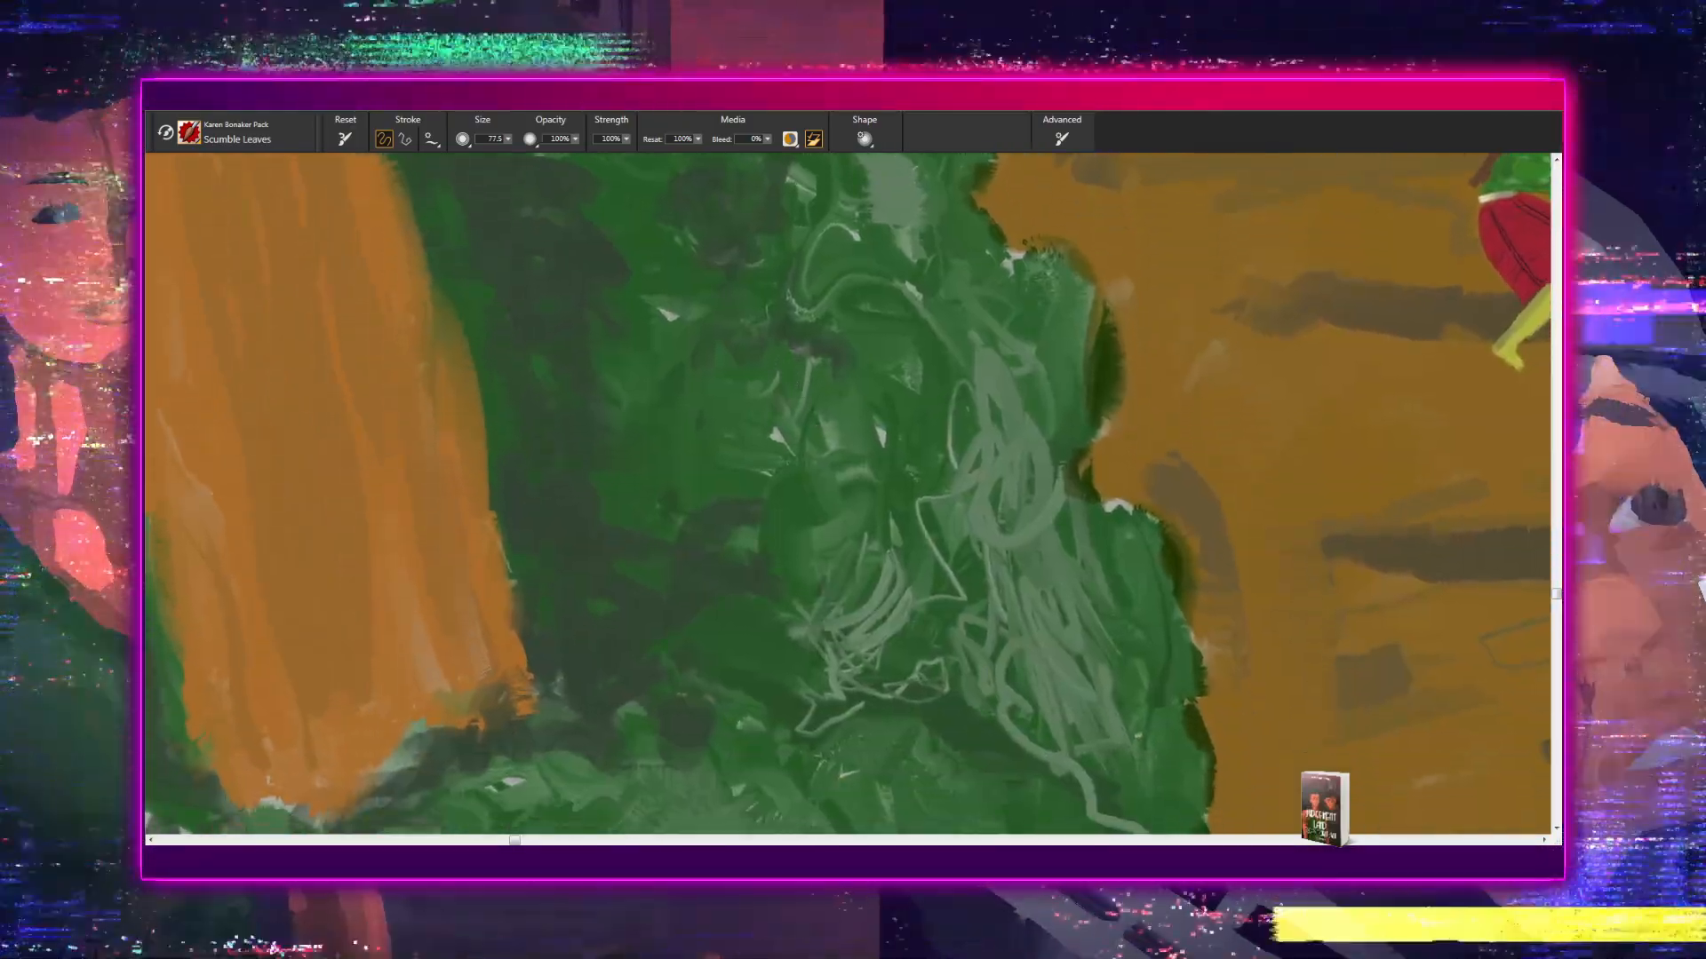
{"action": "left_click_drag", "start_coordinate": [901, 489], "coordinate": [803, 276]}
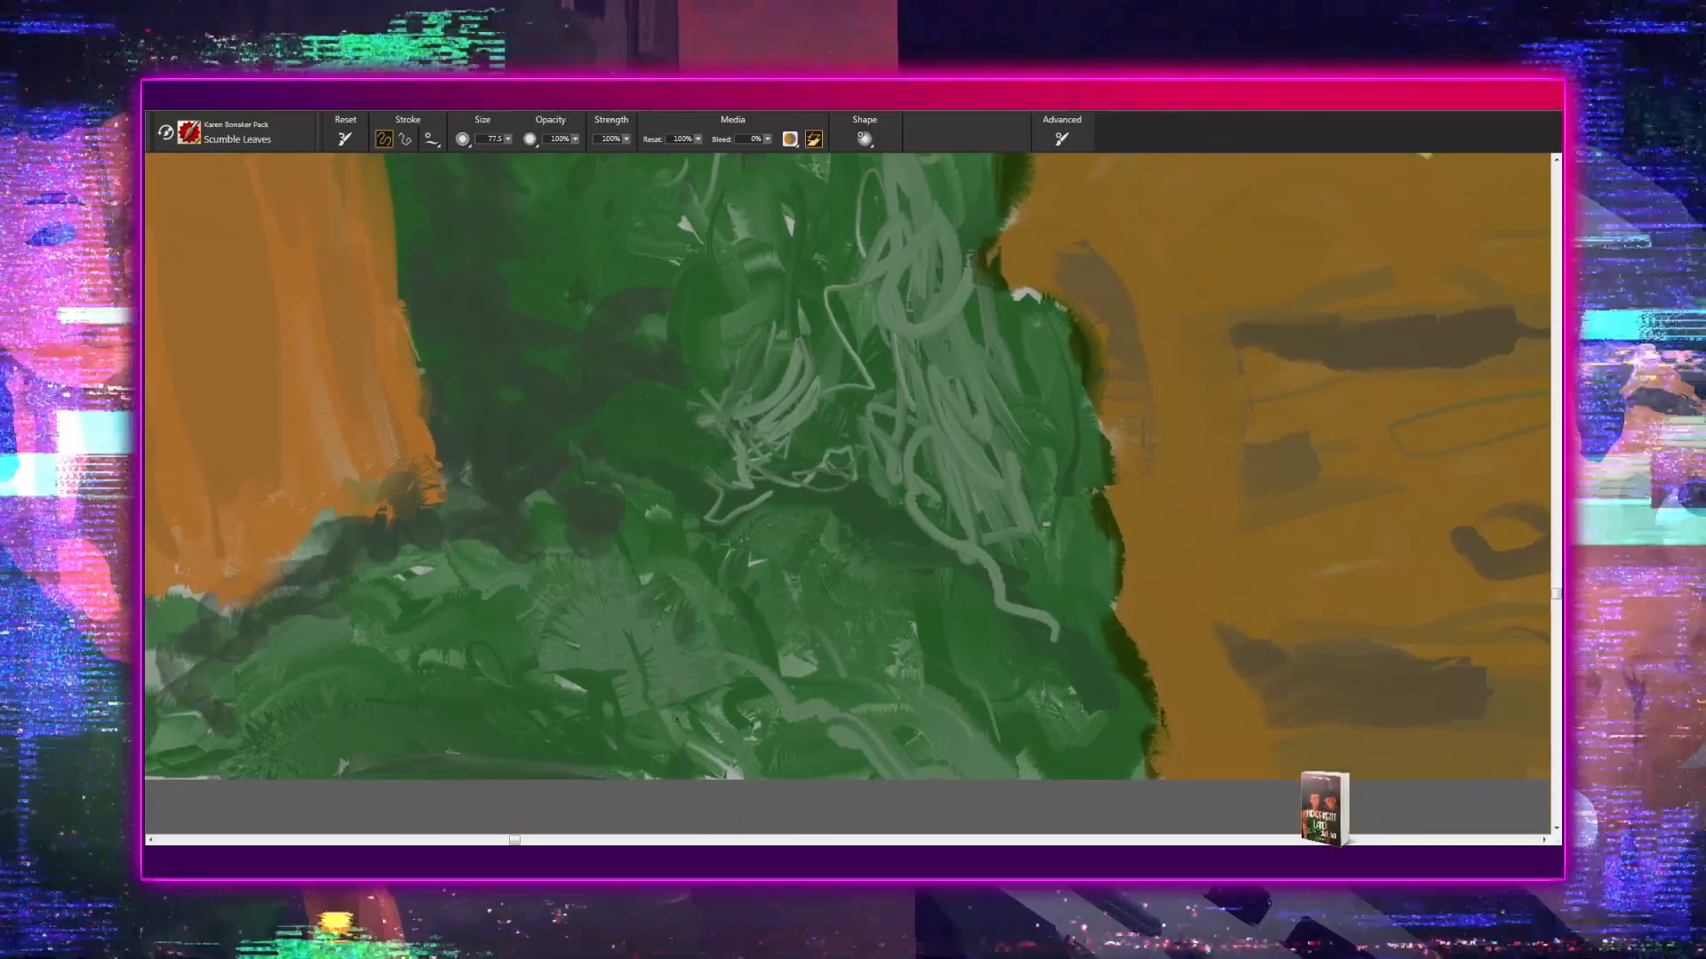
{"action": "left_click_drag", "start_coordinate": [759, 658], "coordinate": [837, 535]}
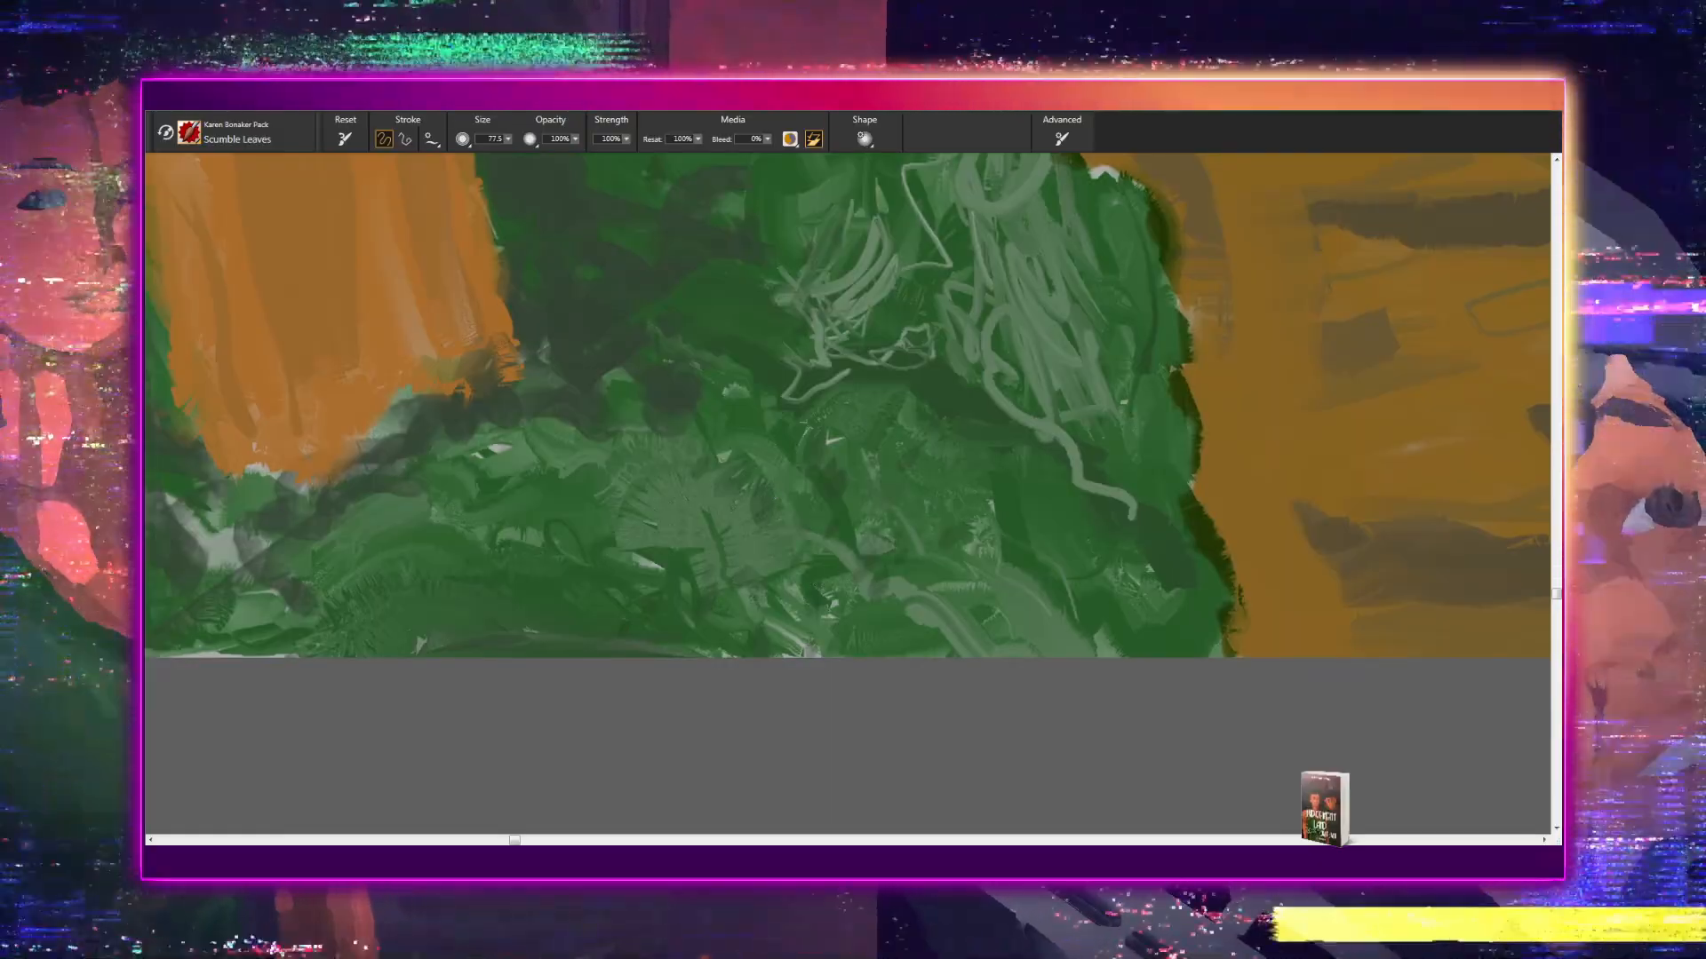
{"action": "left_click_drag", "start_coordinate": [808, 589], "coordinate": [826, 777]}
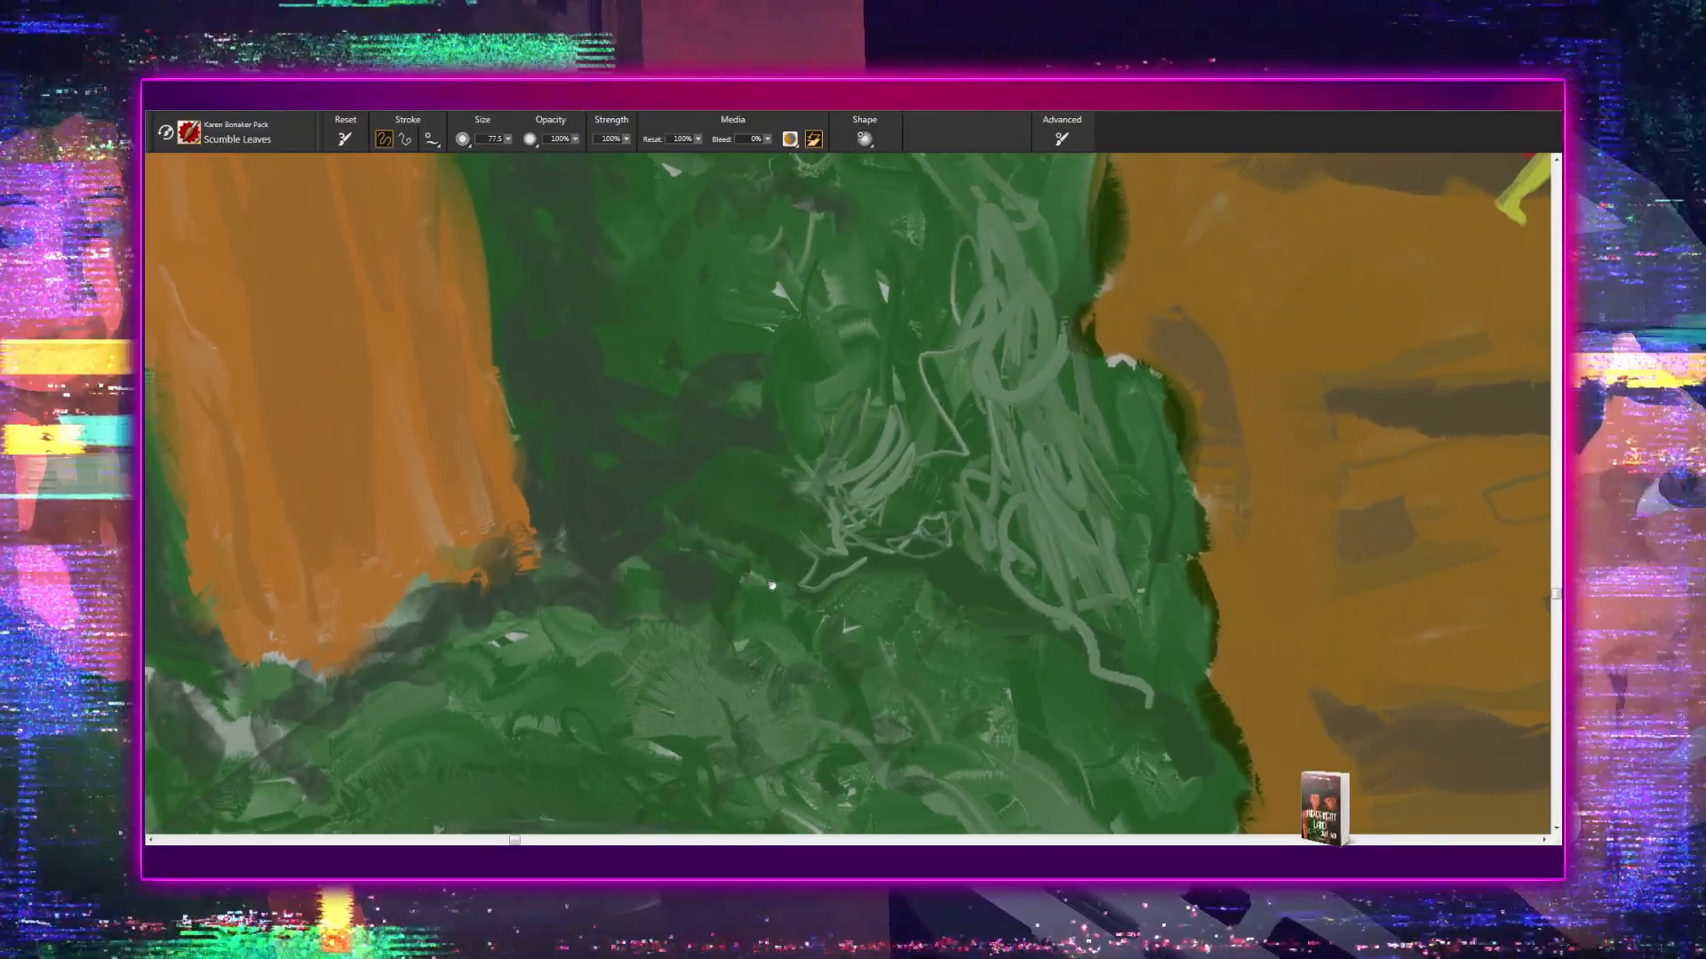
{"action": "left_click_drag", "start_coordinate": [771, 585], "coordinate": [766, 796]}
{"action": "left_click_drag", "start_coordinate": [735, 695], "coordinate": [737, 875]}
{"action": "left_click_drag", "start_coordinate": [689, 541], "coordinate": [683, 833]}
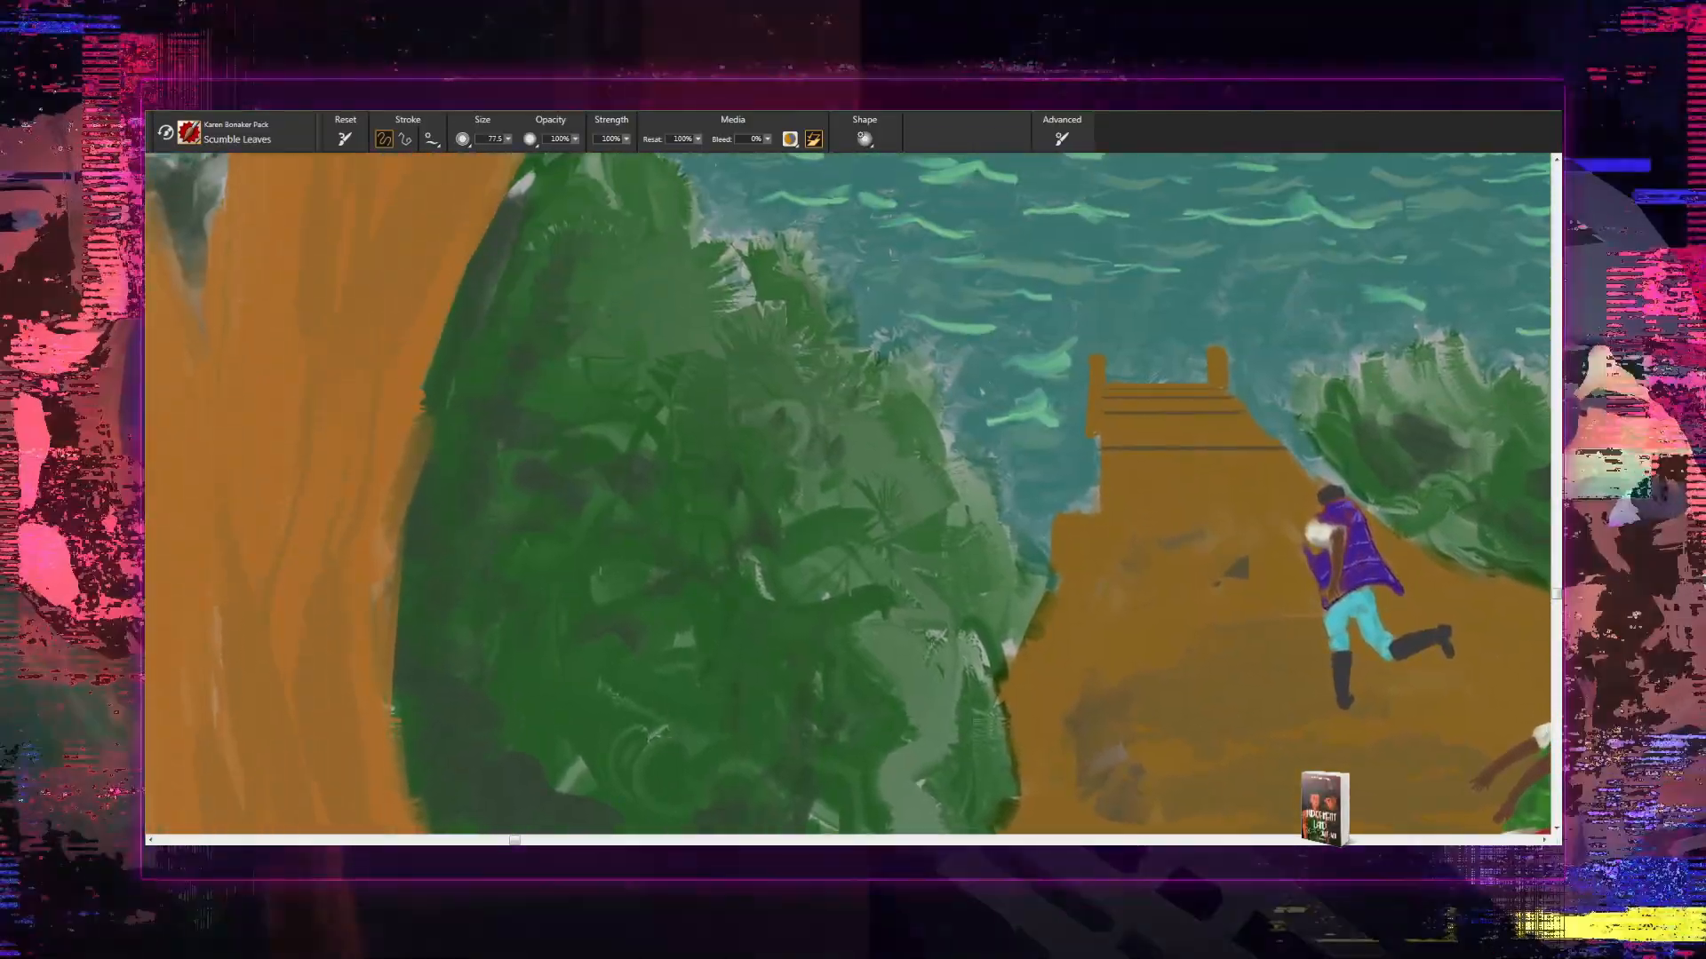
- Examine the foliage of the tree canopy above the mountains and around the branches up to the canvas edges
{"action": "left_click_drag", "start_coordinate": [667, 667], "coordinate": [662, 839]}
{"action": "left_click_drag", "start_coordinate": [757, 463], "coordinate": [666, 682]}
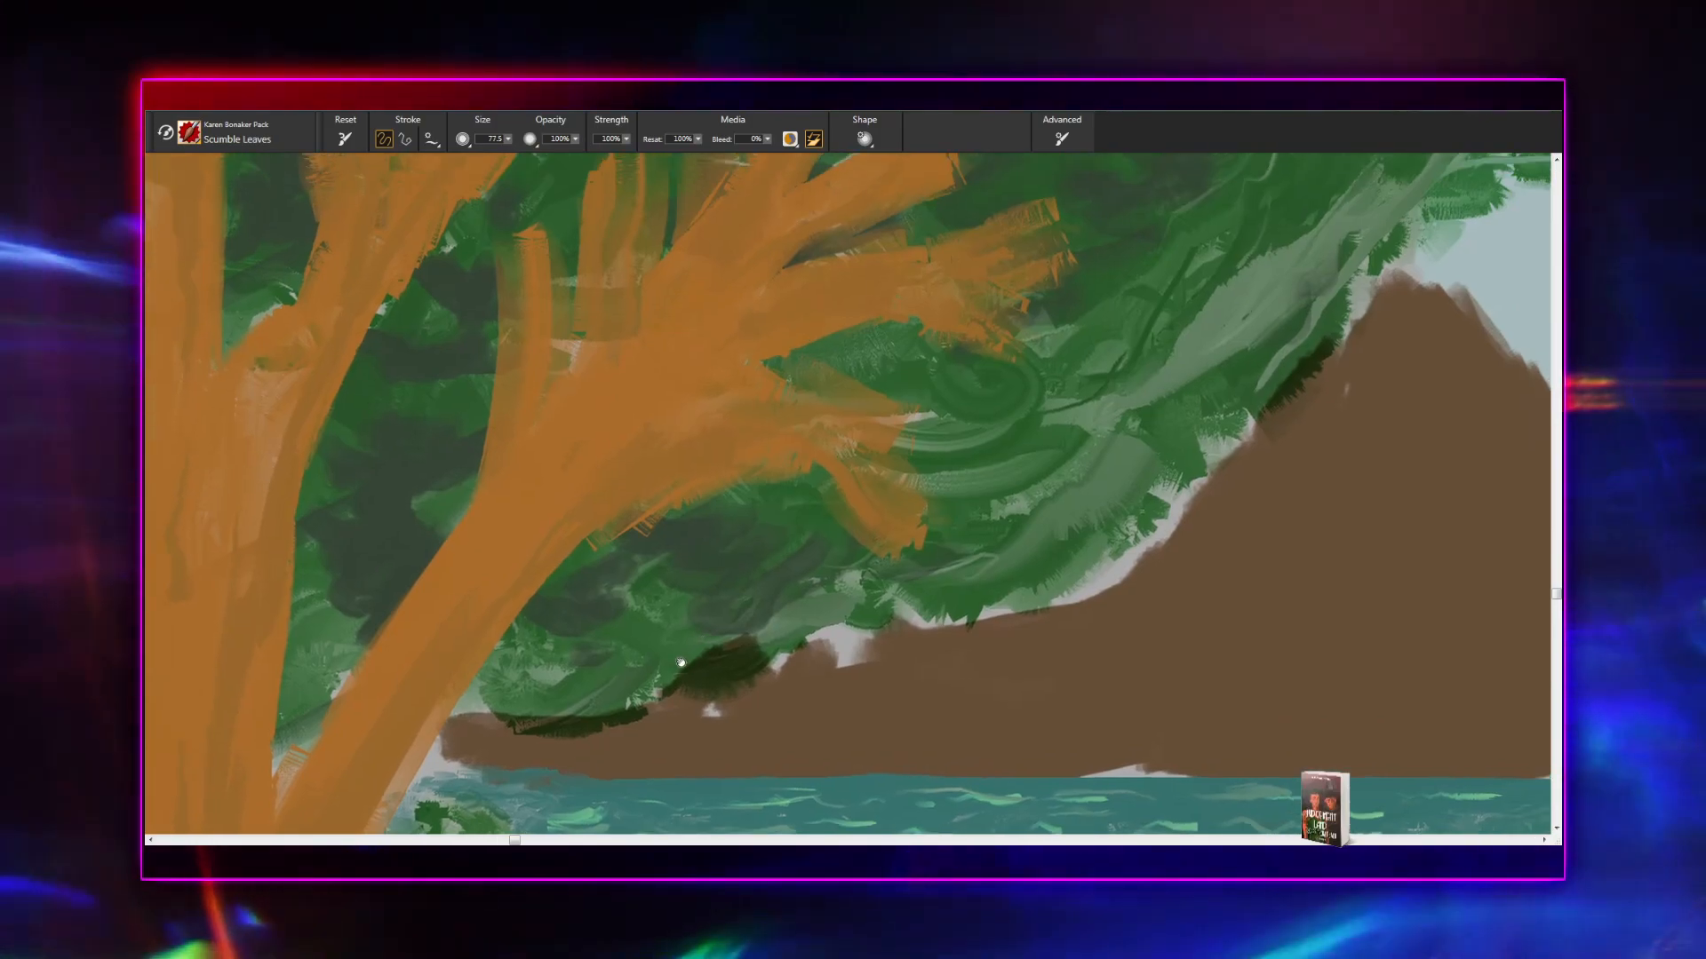
{"action": "left_click_drag", "start_coordinate": [779, 516], "coordinate": [567, 750]}
{"action": "left_click_drag", "start_coordinate": [733, 579], "coordinate": [528, 785]}
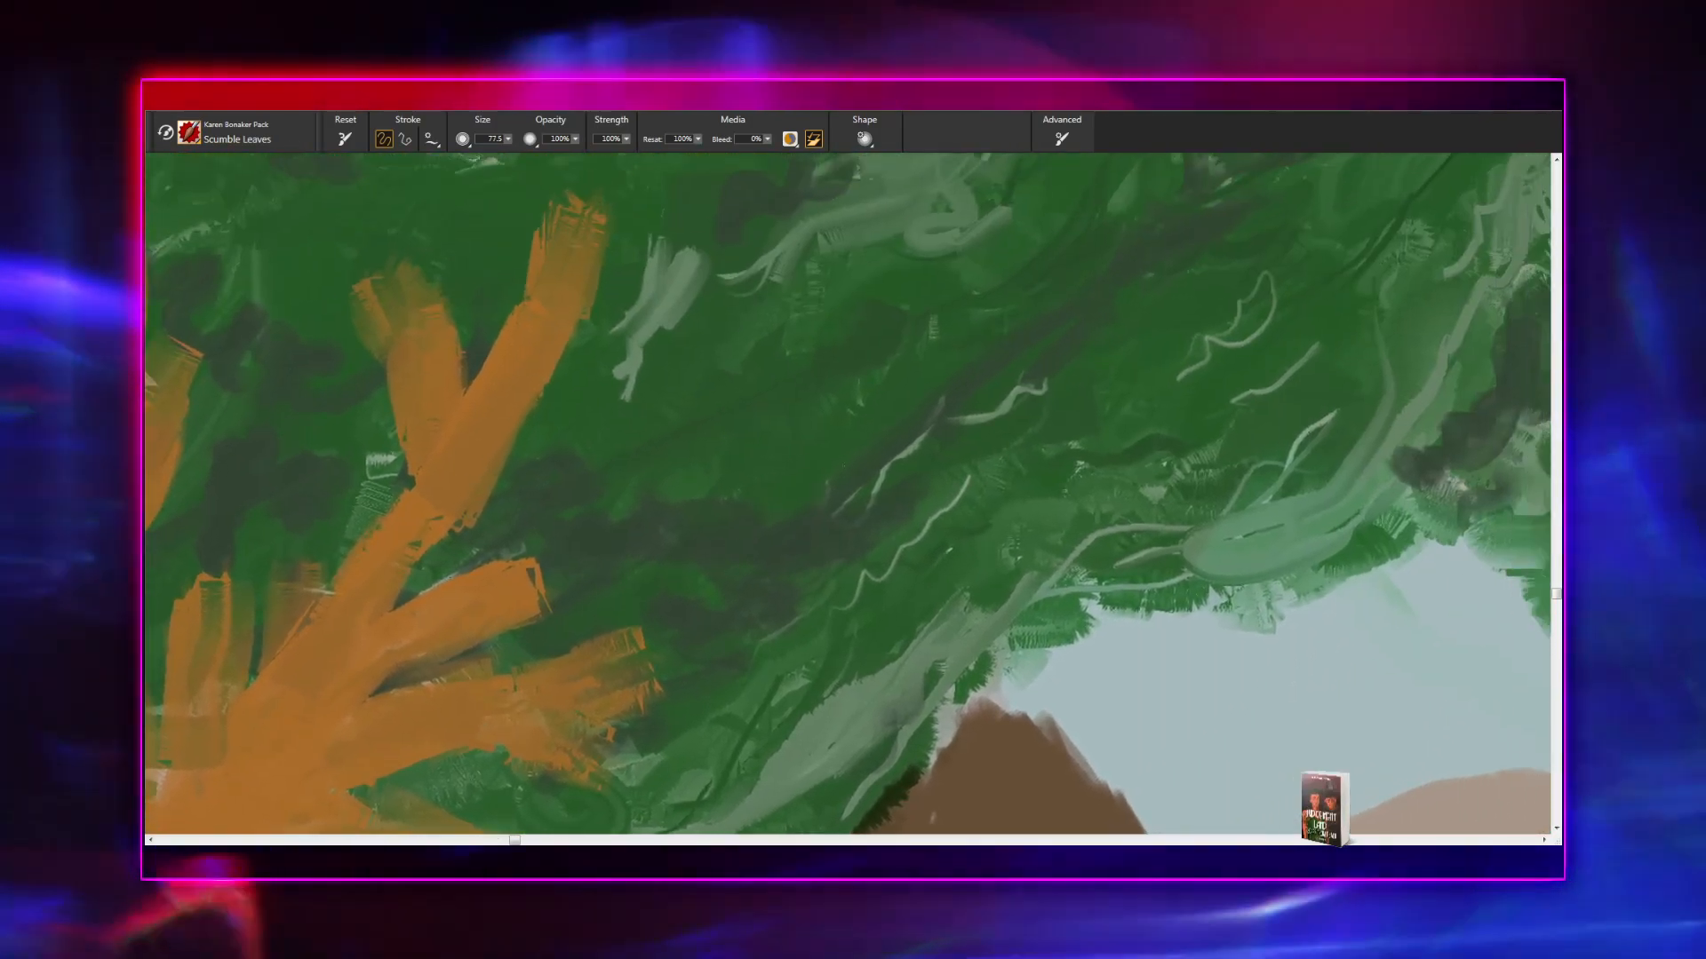
{"action": "left_click_drag", "start_coordinate": [898, 411], "coordinate": [632, 657]}
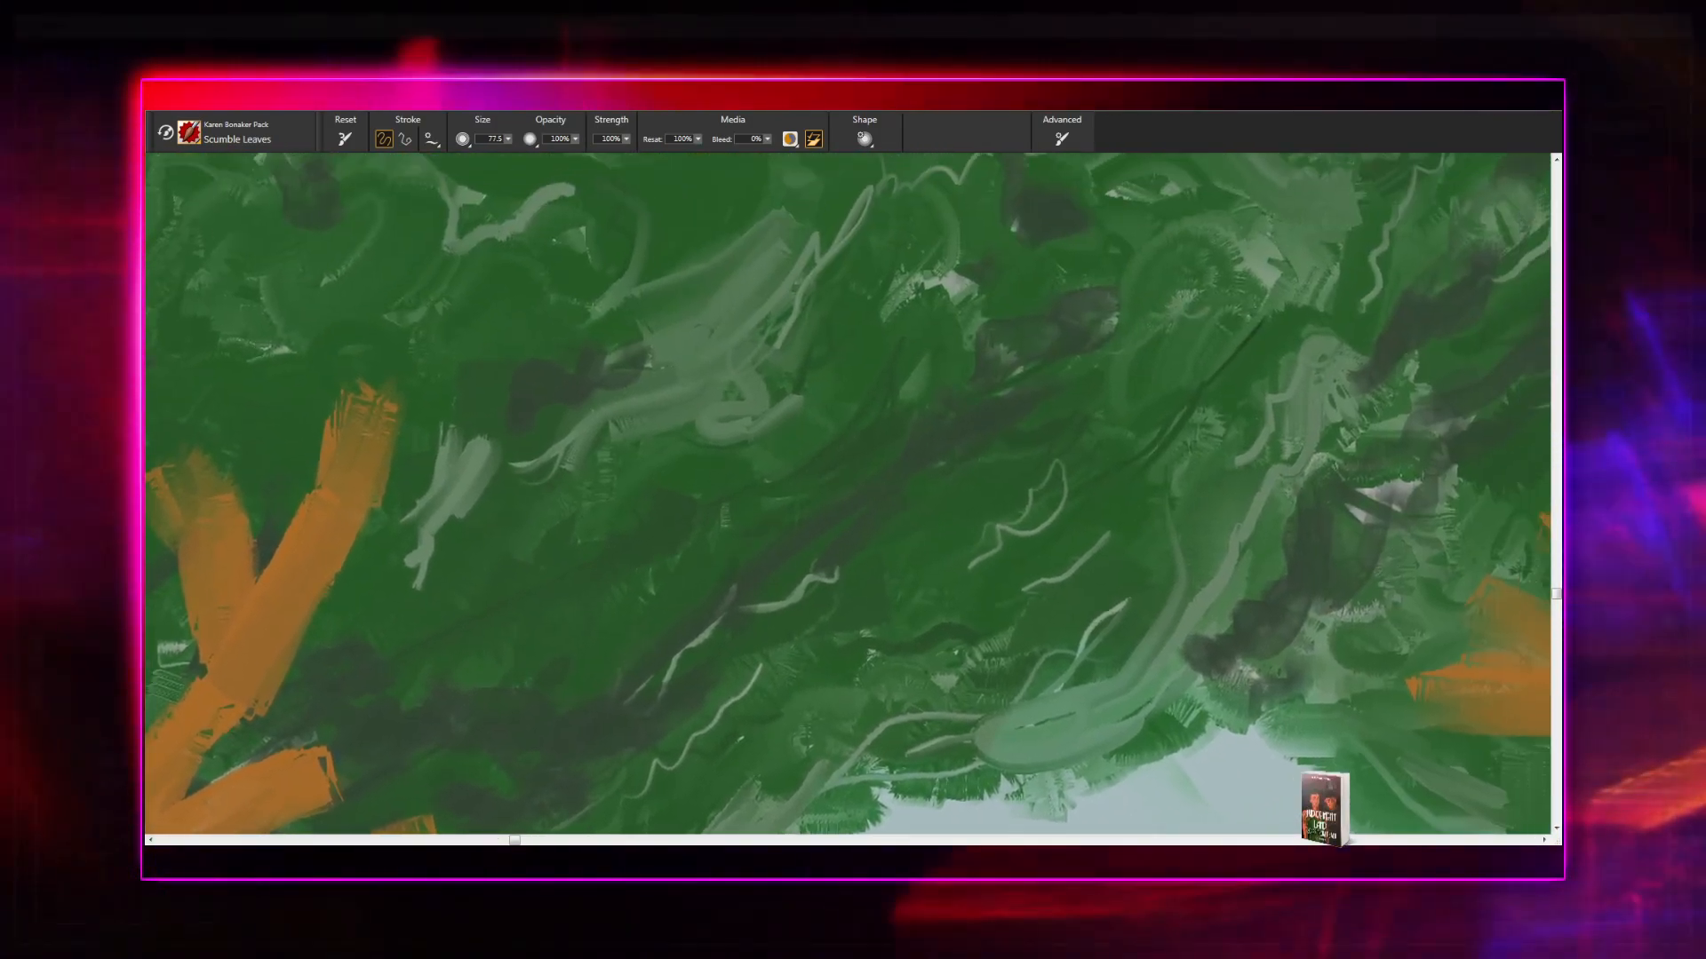
{"action": "left_click_drag", "start_coordinate": [792, 579], "coordinate": [628, 774]}
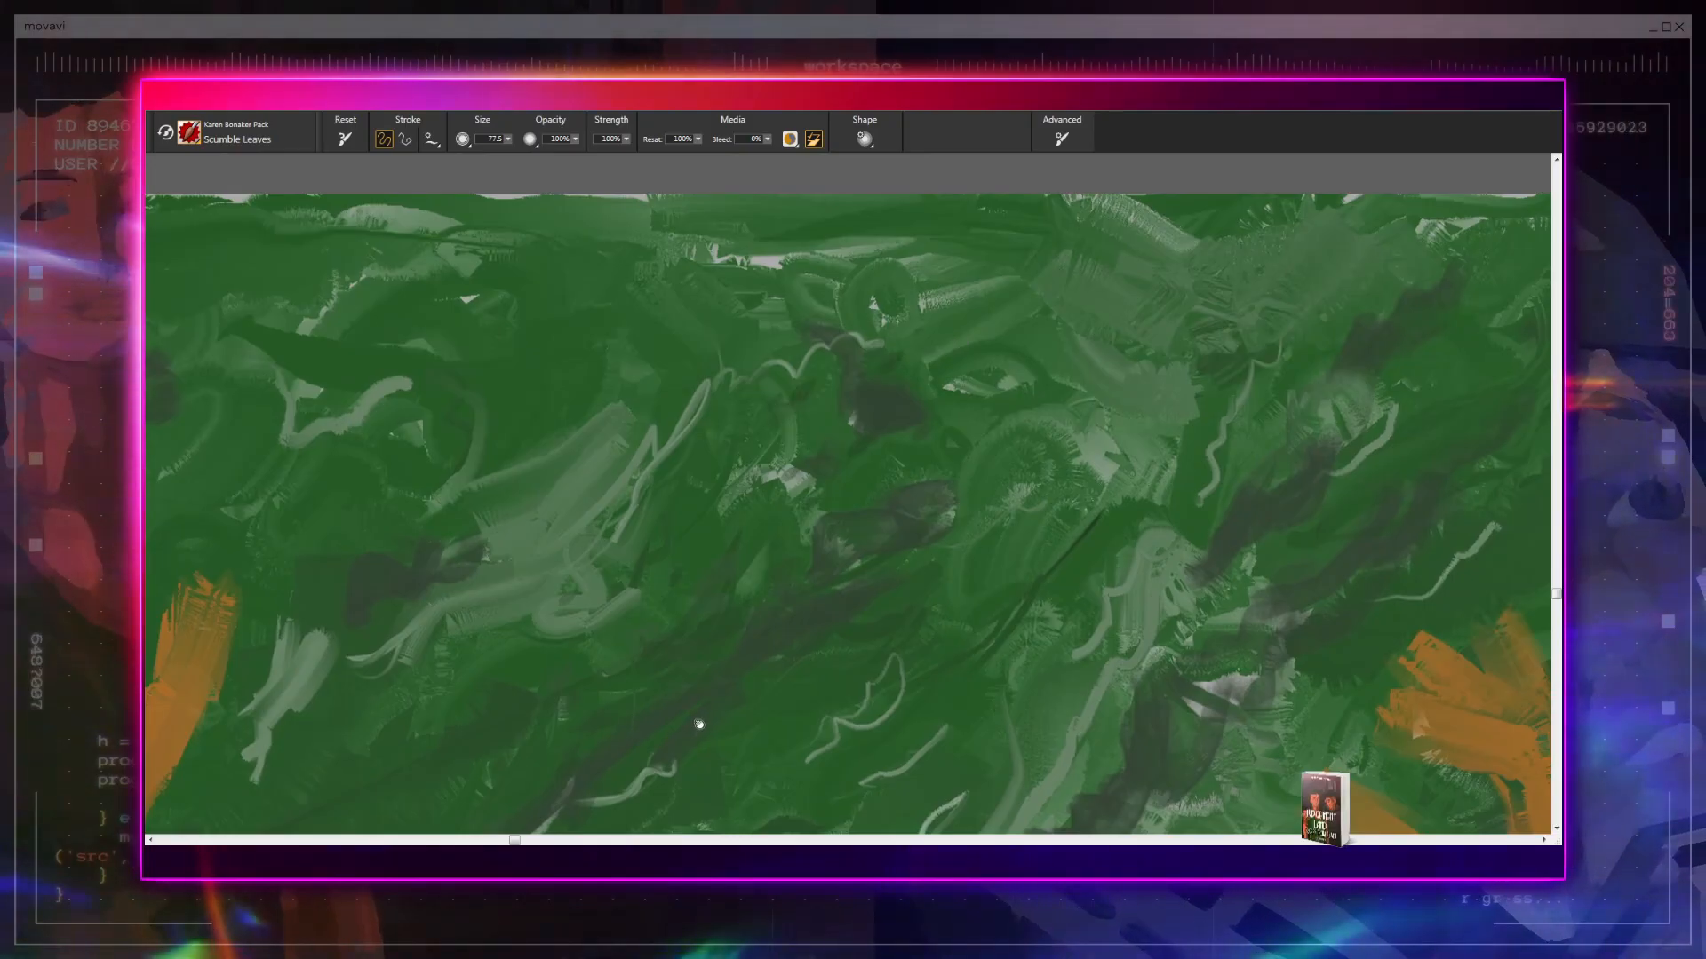
{"action": "left_click_drag", "start_coordinate": [701, 724], "coordinate": [638, 557]}
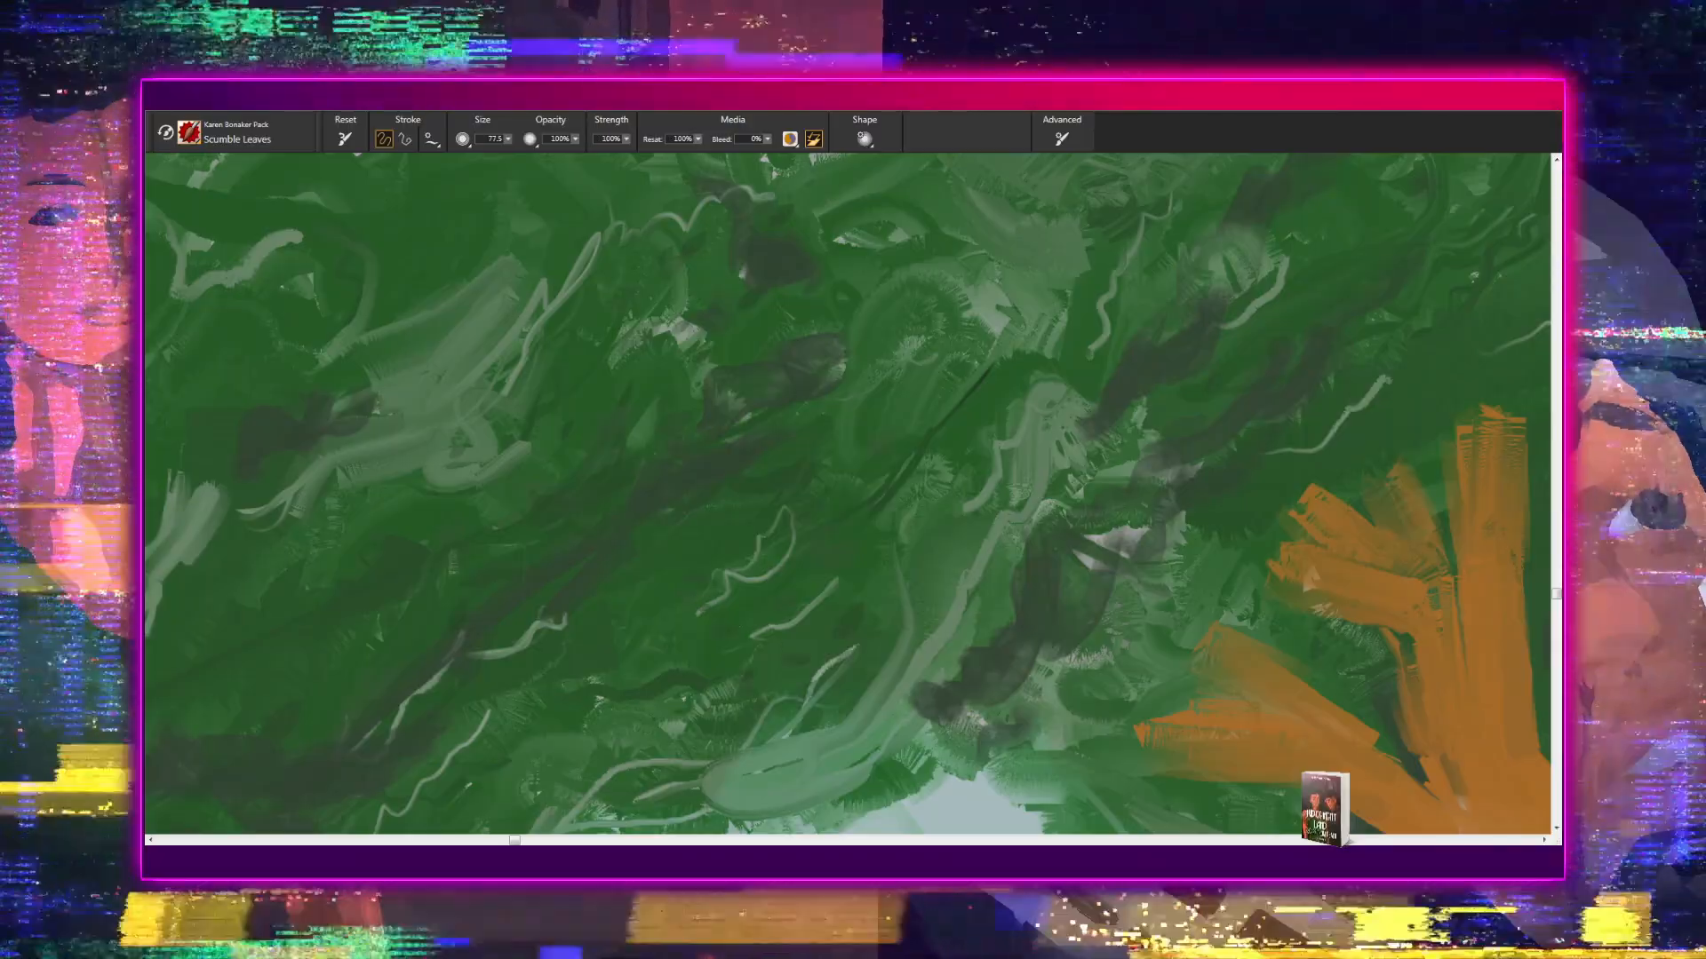
{"action": "mouse_move", "coordinate": [749, 592]}
{"action": "left_mouse_down"}
{"action": "mouse_move", "coordinate": [780, 578]}
{"action": "mouse_move", "coordinate": [960, 674]}
{"action": "left_mouse_up"}
{"action": "mouse_move", "coordinate": [750, 492]}
{"action": "left_mouse_down"}
{"action": "mouse_move", "coordinate": [1044, 629]}
{"action": "mouse_move", "coordinate": [1355, 540]}
{"action": "left_mouse_up"}
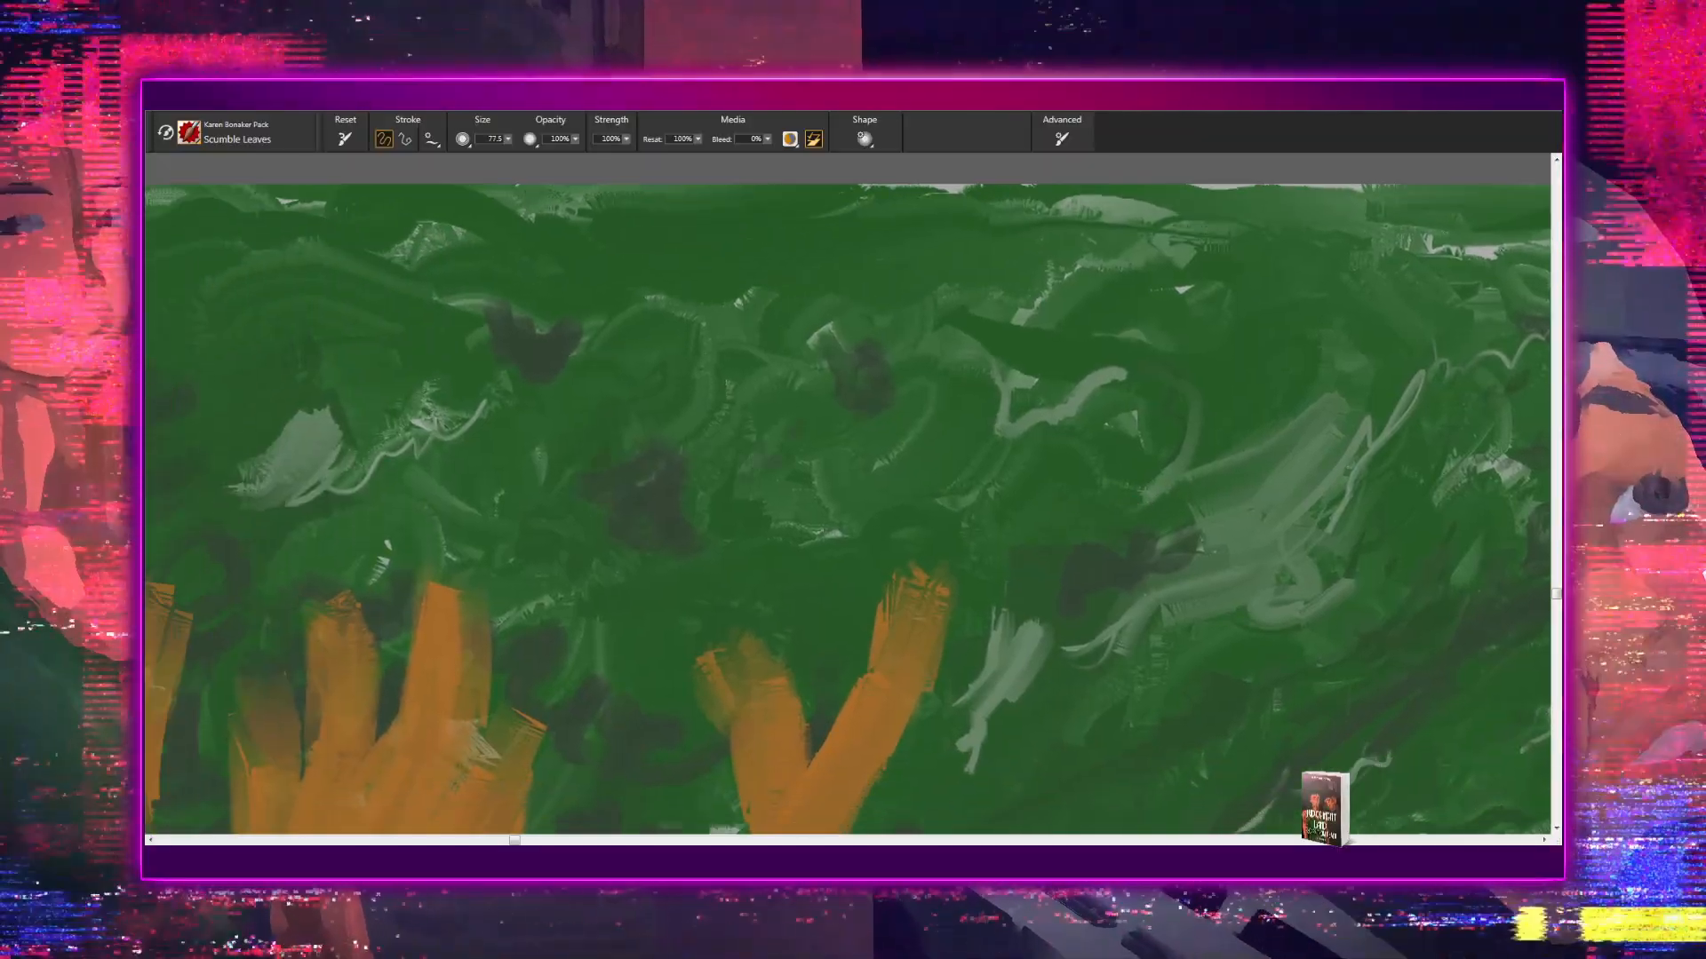
{"action": "mouse_move", "coordinate": [859, 395]}
{"action": "left_mouse_down"}
{"action": "mouse_move", "coordinate": [945, 469]}
{"action": "mouse_move", "coordinate": [942, 454]}
{"action": "left_mouse_up"}
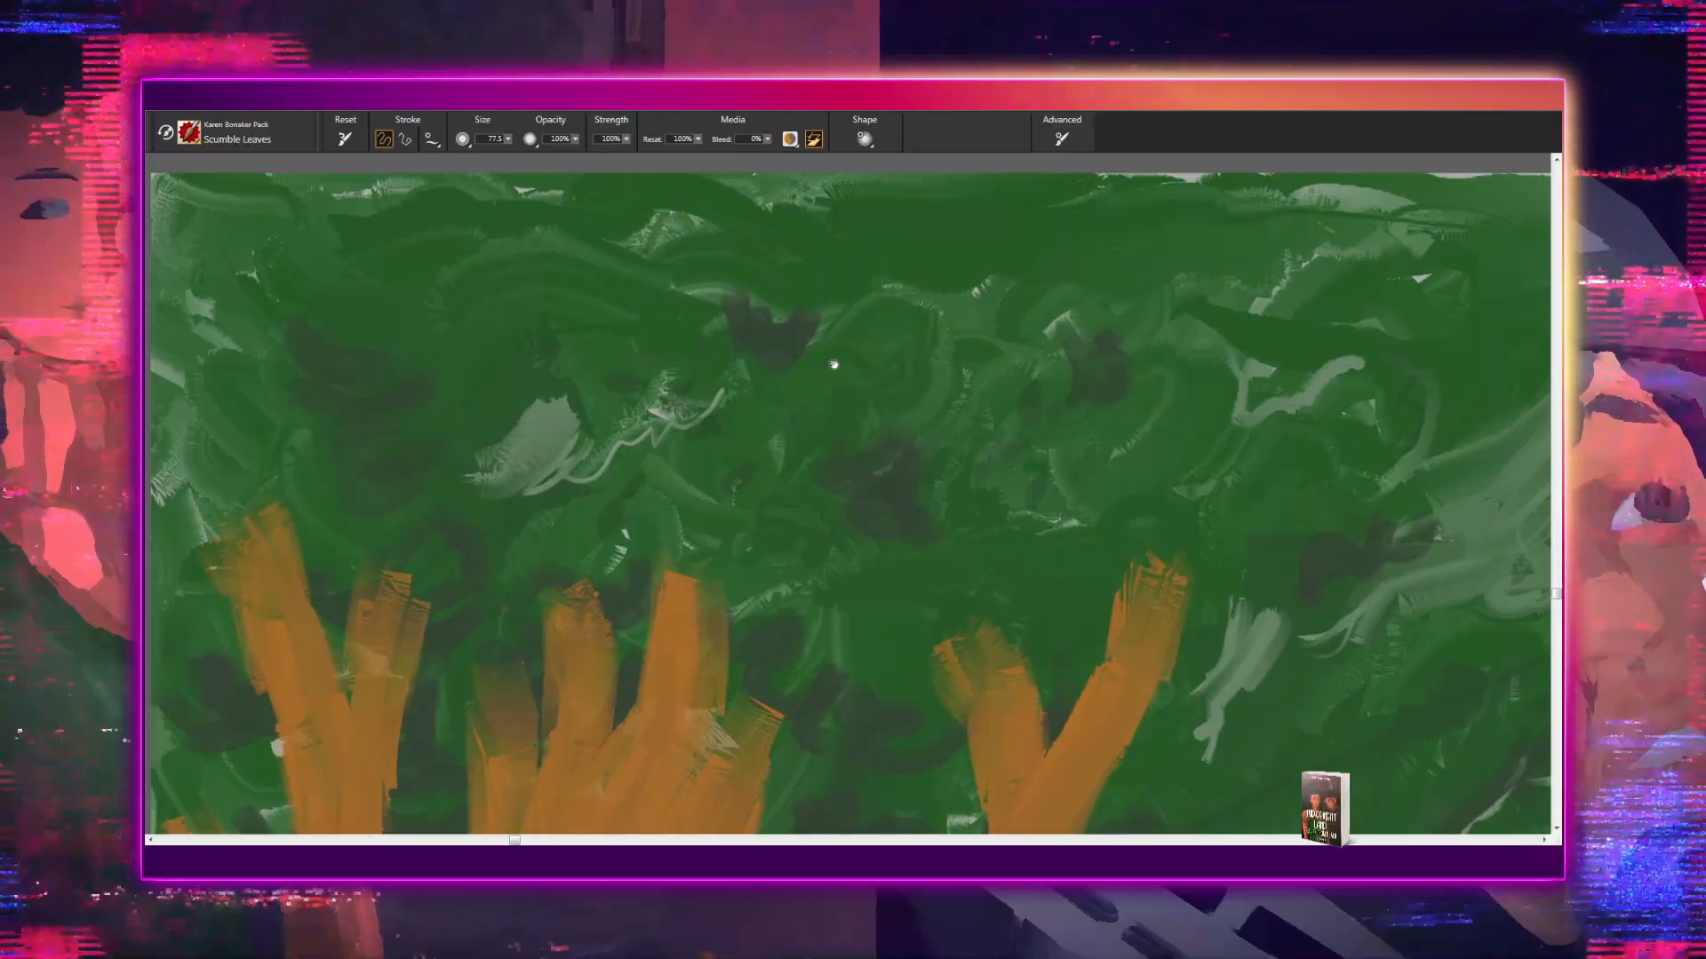
{"action": "mouse_move", "coordinate": [834, 361]}
{"action": "left_mouse_down"}
{"action": "mouse_move", "coordinate": [951, 328]}
{"action": "mouse_move", "coordinate": [628, 404]}
{"action": "mouse_move", "coordinate": [884, 603]}
{"action": "left_mouse_up"}
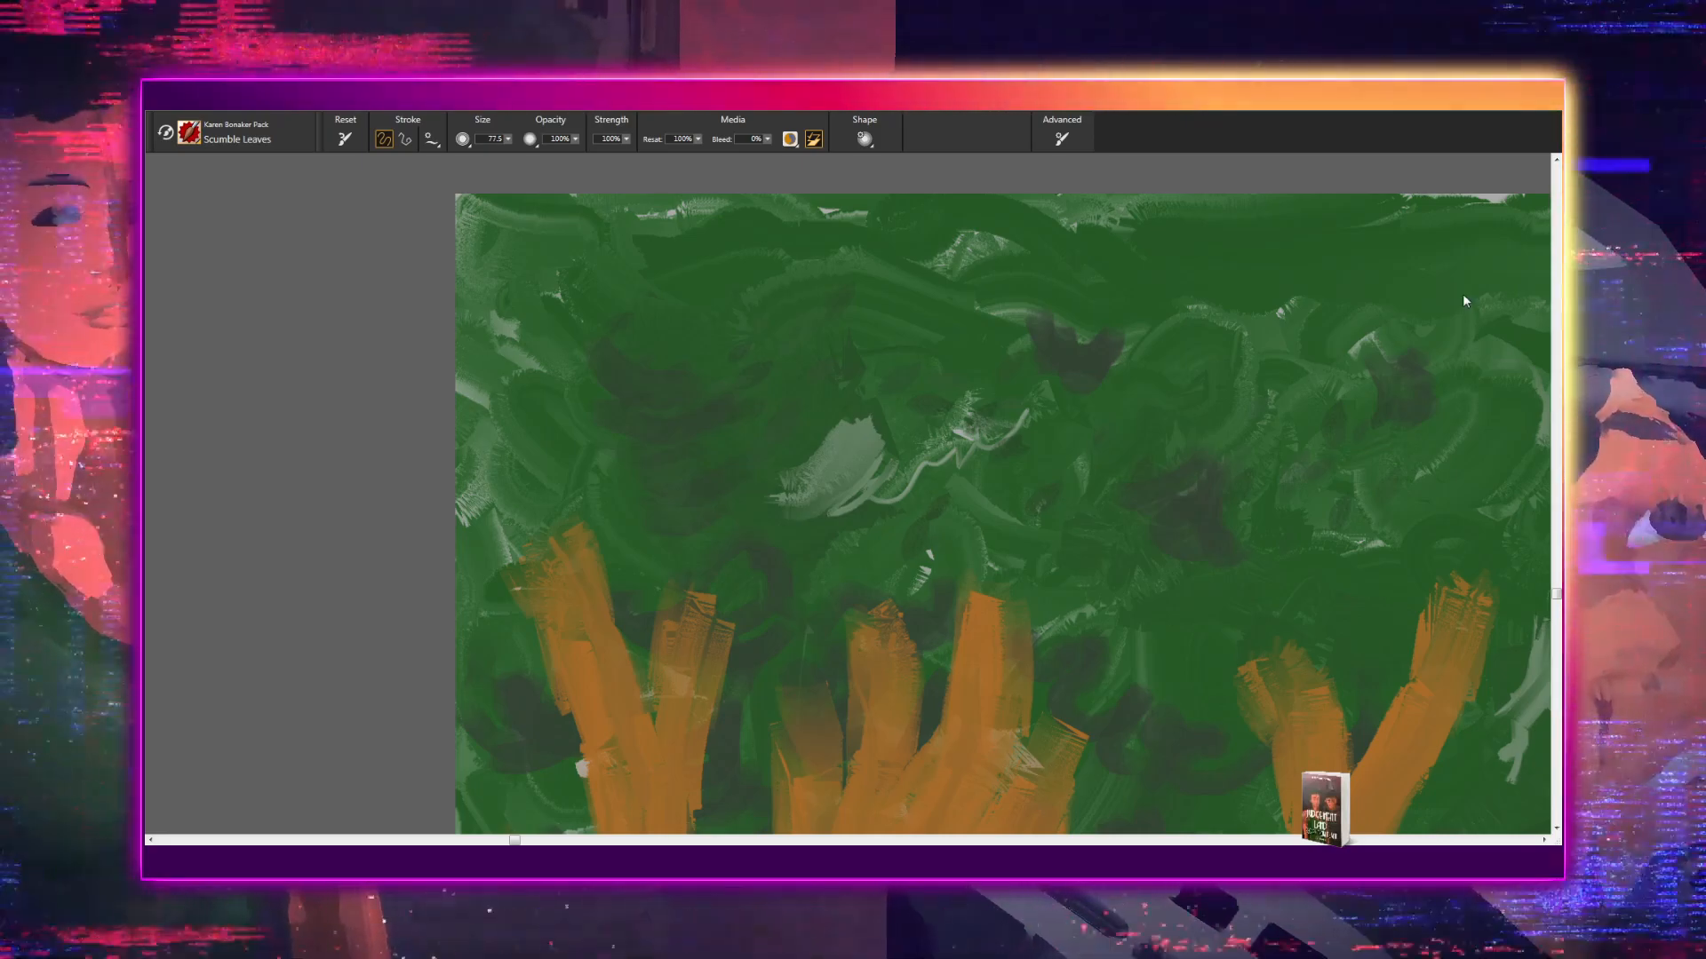
- Paint dark Scumble Leaves marks into the upper foliage above the leftmost tree's branches
{"action": "left_click_drag", "start_coordinate": [1249, 352], "coordinate": [1288, 276]}
{"action": "left_click", "coordinate": [1259, 294]}
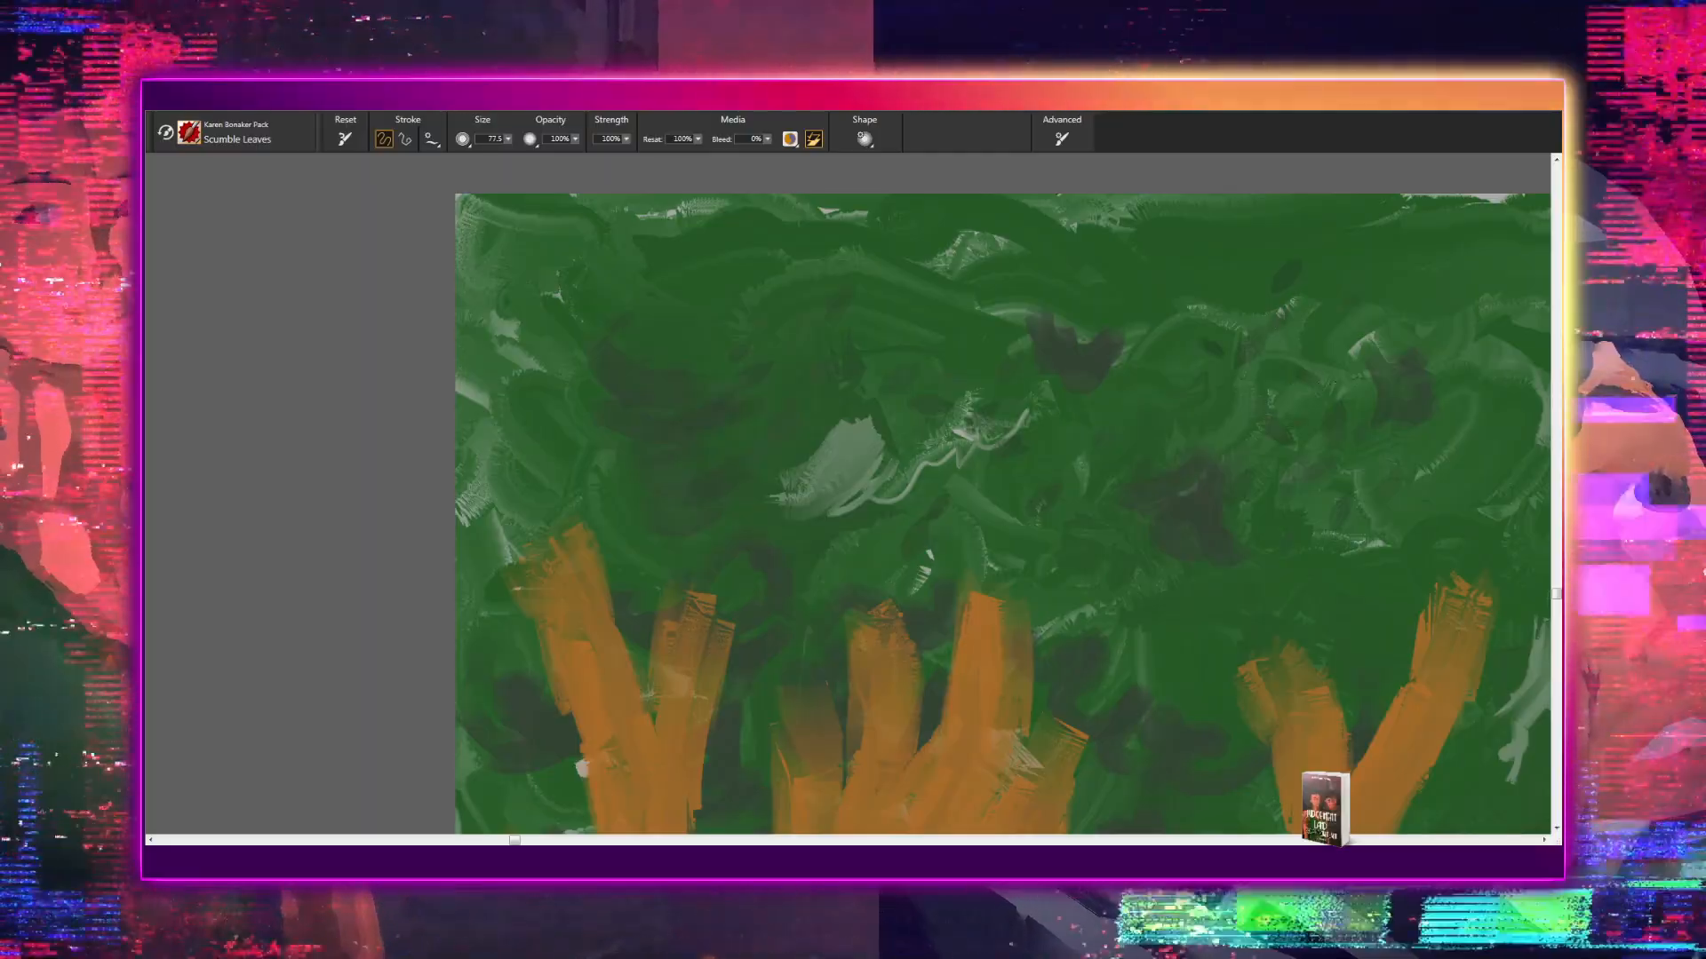
{"action": "left_click", "coordinate": [1418, 327]}
{"action": "left_click", "coordinate": [1278, 429]}
{"action": "left_click", "coordinate": [1314, 321]}
{"action": "left_click", "coordinate": [1335, 376]}
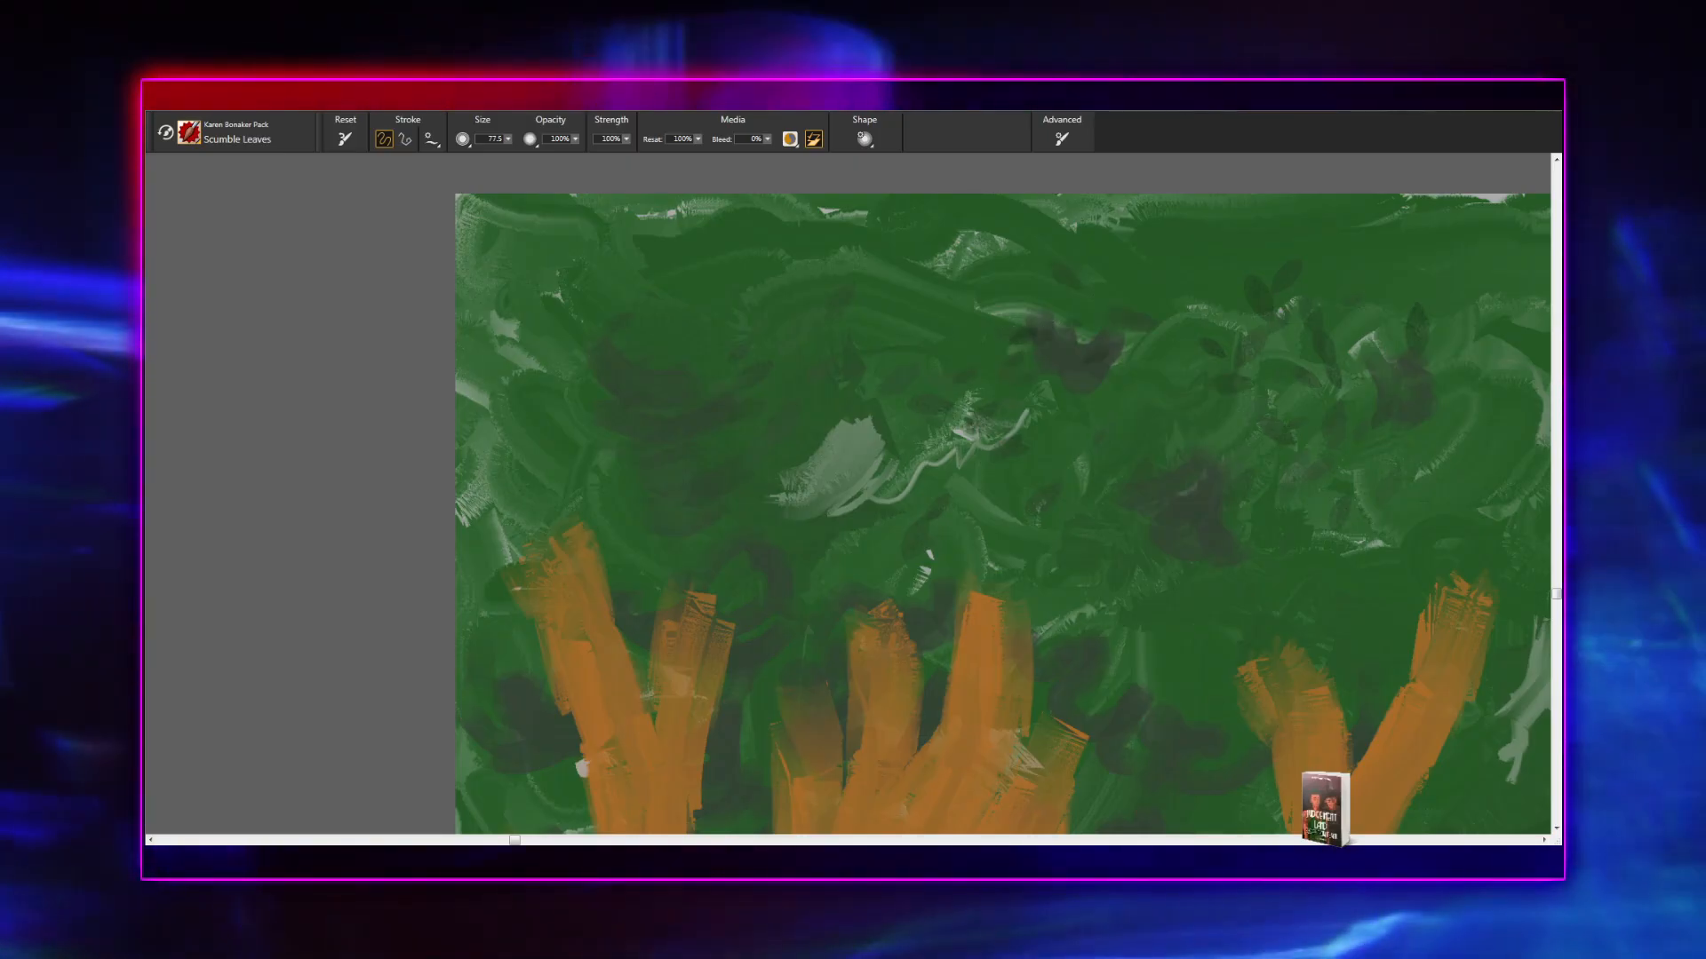
{"action": "mouse_move", "coordinate": [990, 313]}
{"action": "left_mouse_down"}
{"action": "mouse_move", "coordinate": [1004, 337]}
{"action": "mouse_move", "coordinate": [1164, 334]}
{"action": "left_mouse_up"}
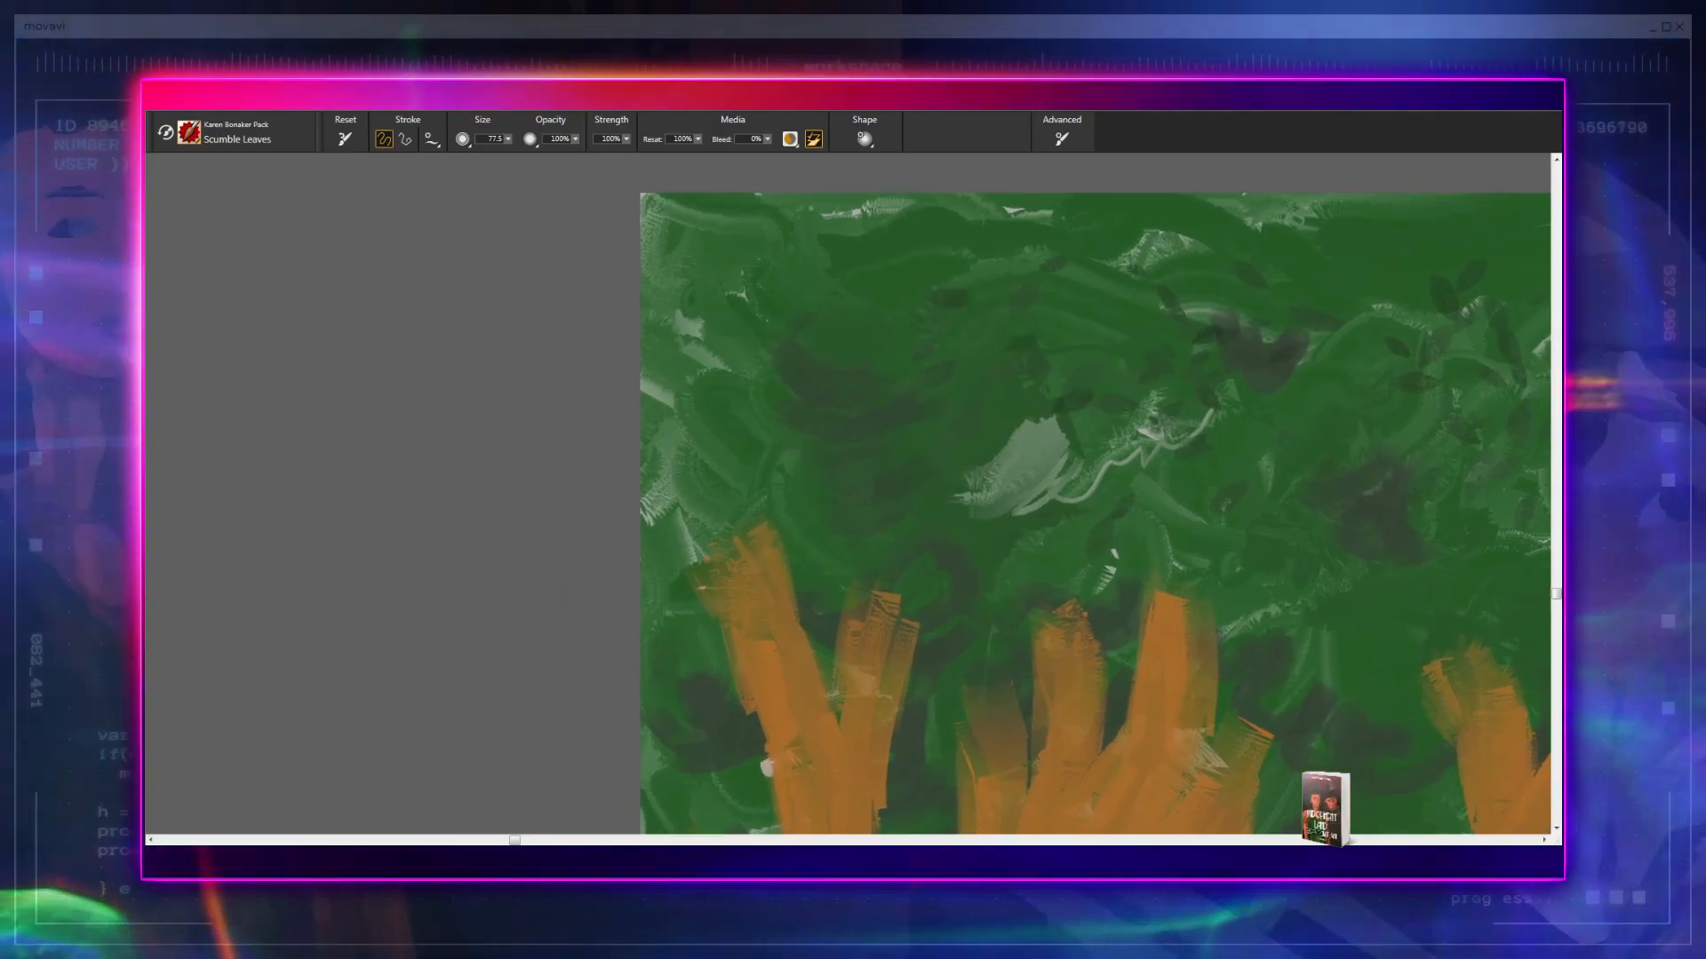
- Add small dark leaves to the canopy above the mountains and between the two trees beside the house
{"action": "scroll", "coordinate": [848, 493], "scroll_direction": "down", "scroll_amount": 5}
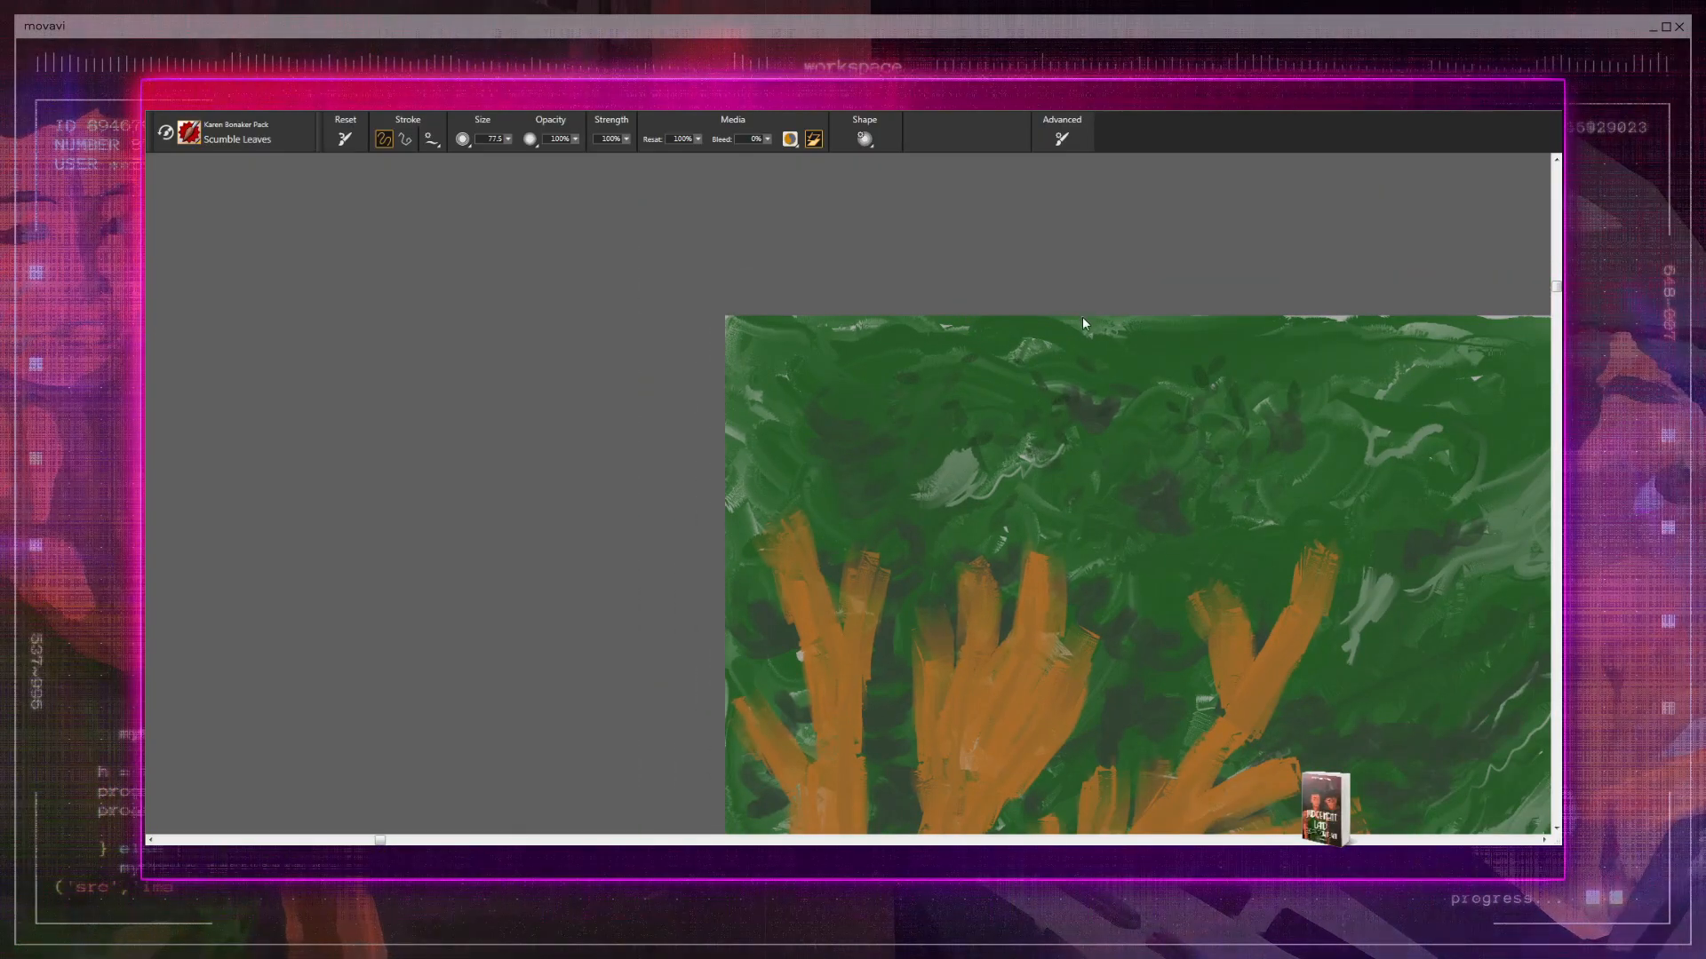
{"action": "mouse_move", "coordinate": [1086, 436]}
{"action": "left_mouse_down"}
{"action": "mouse_move", "coordinate": [811, 384]}
{"action": "mouse_move", "coordinate": [696, 392]}
{"action": "mouse_move", "coordinate": [667, 364]}
{"action": "left_mouse_up"}
{"action": "mouse_move", "coordinate": [845, 457]}
{"action": "left_mouse_down"}
{"action": "mouse_move", "coordinate": [698, 377]}
{"action": "mouse_move", "coordinate": [485, 432]}
{"action": "left_mouse_up"}
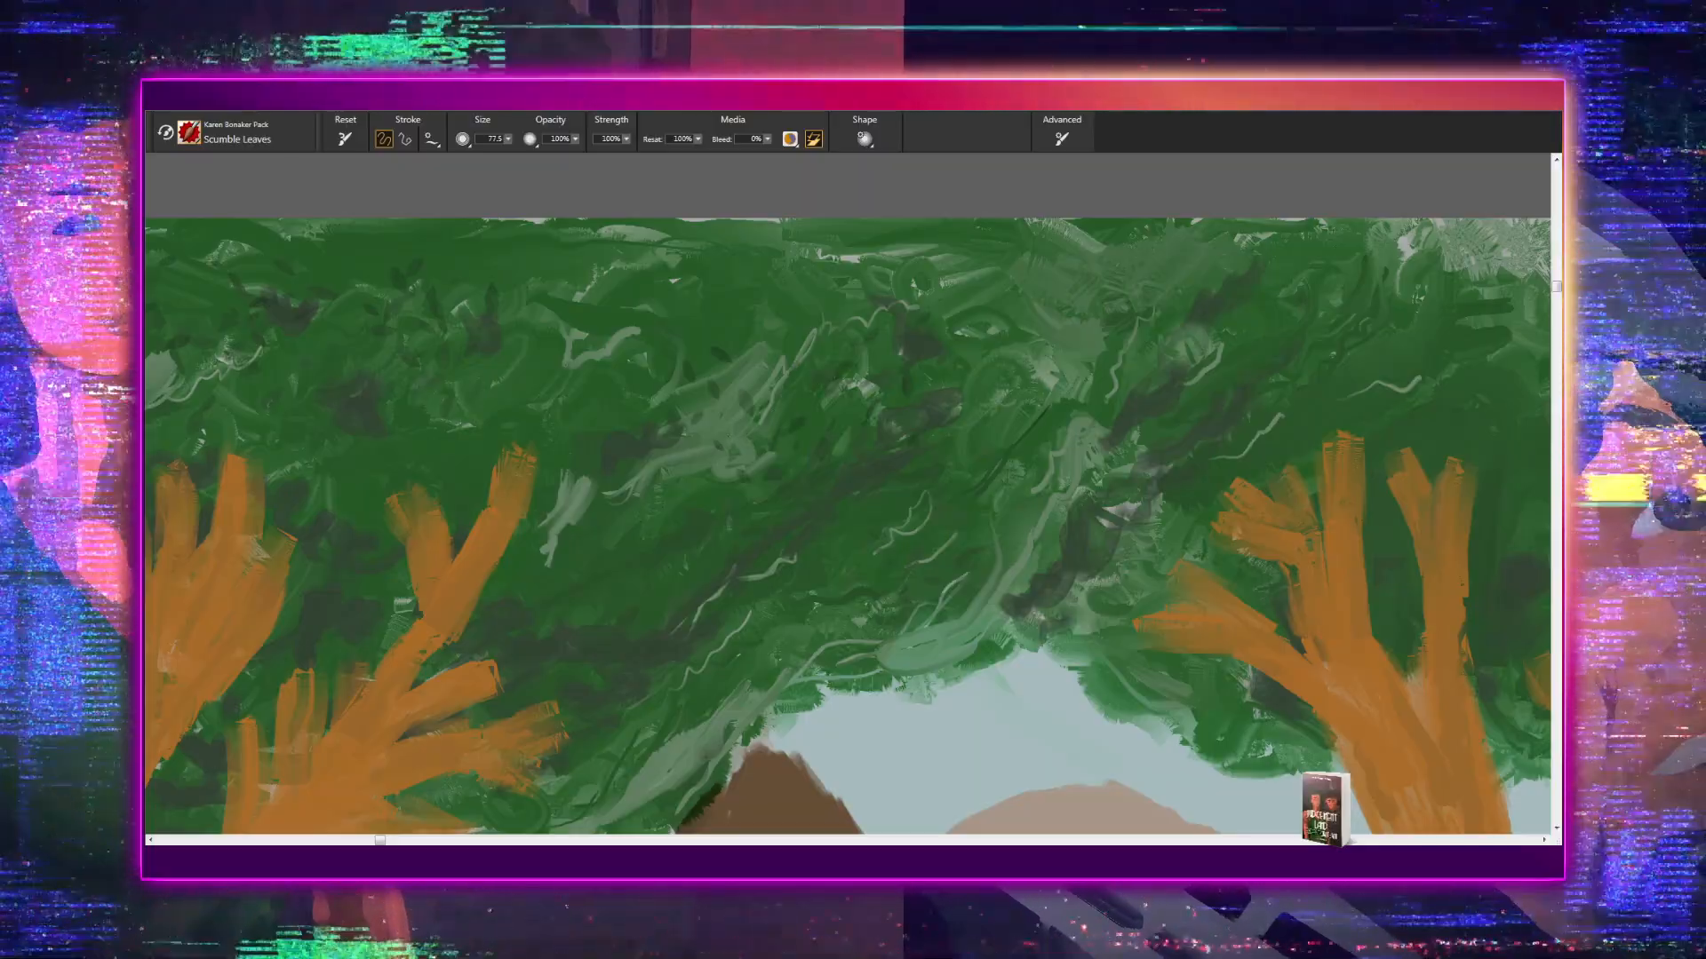
{"action": "left_click_drag", "start_coordinate": [932, 450], "coordinate": [859, 387]}
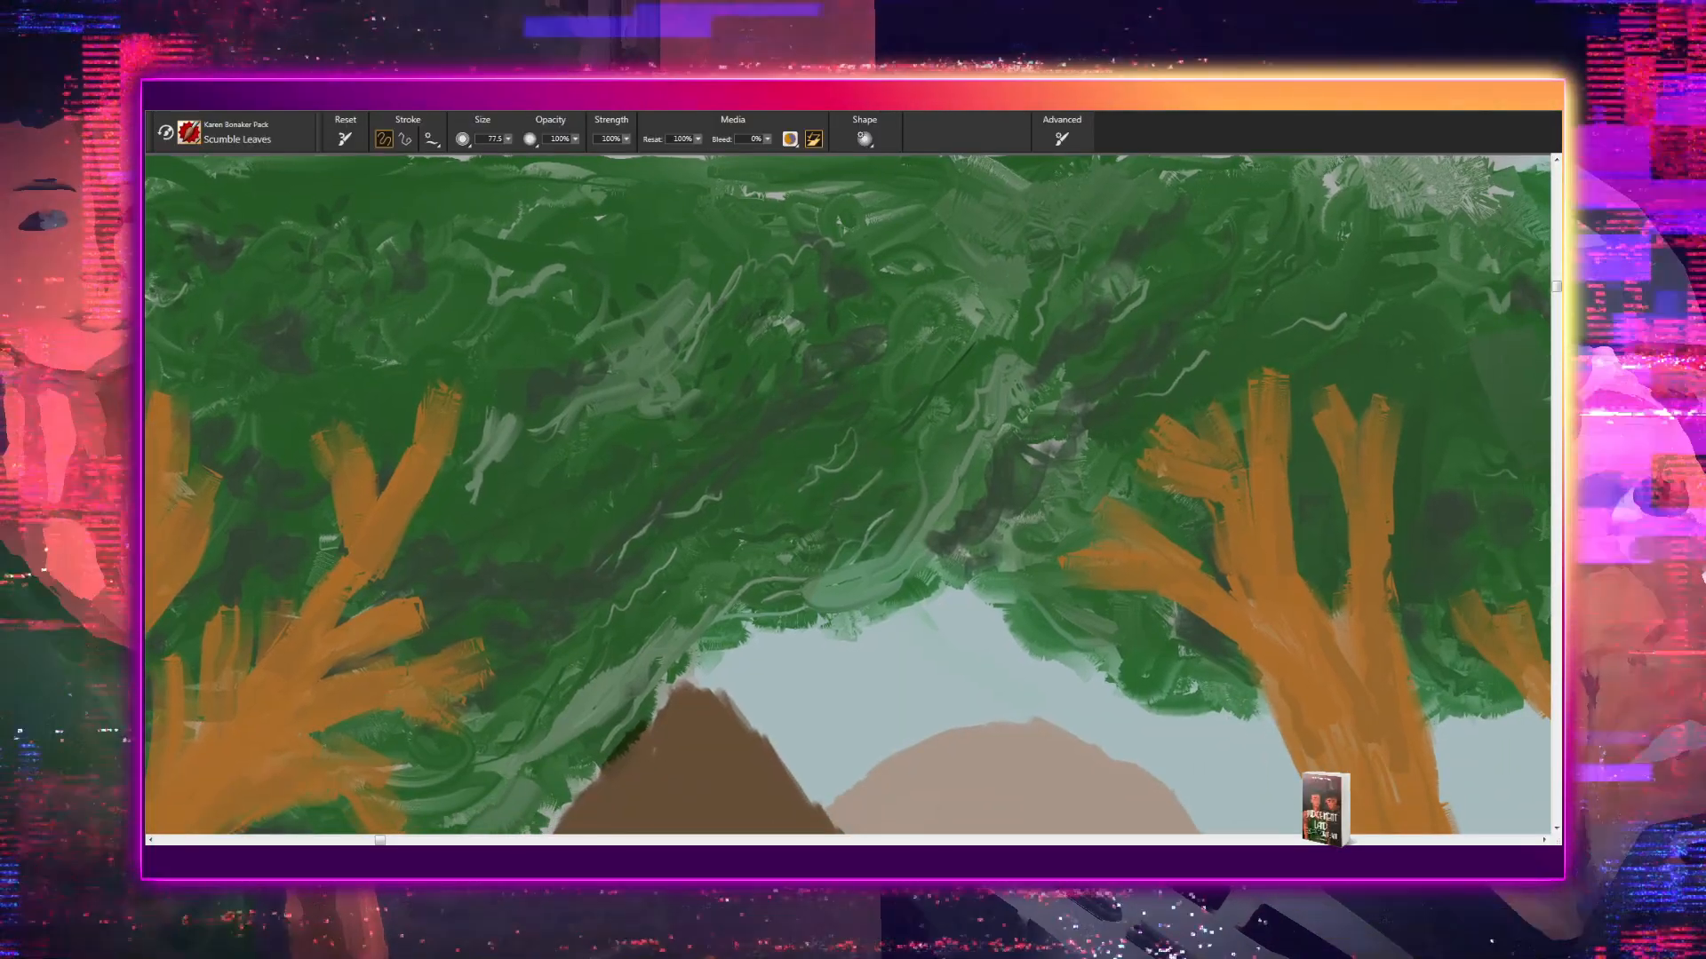
{"action": "left_click_drag", "start_coordinate": [979, 461], "coordinate": [307, 487]}
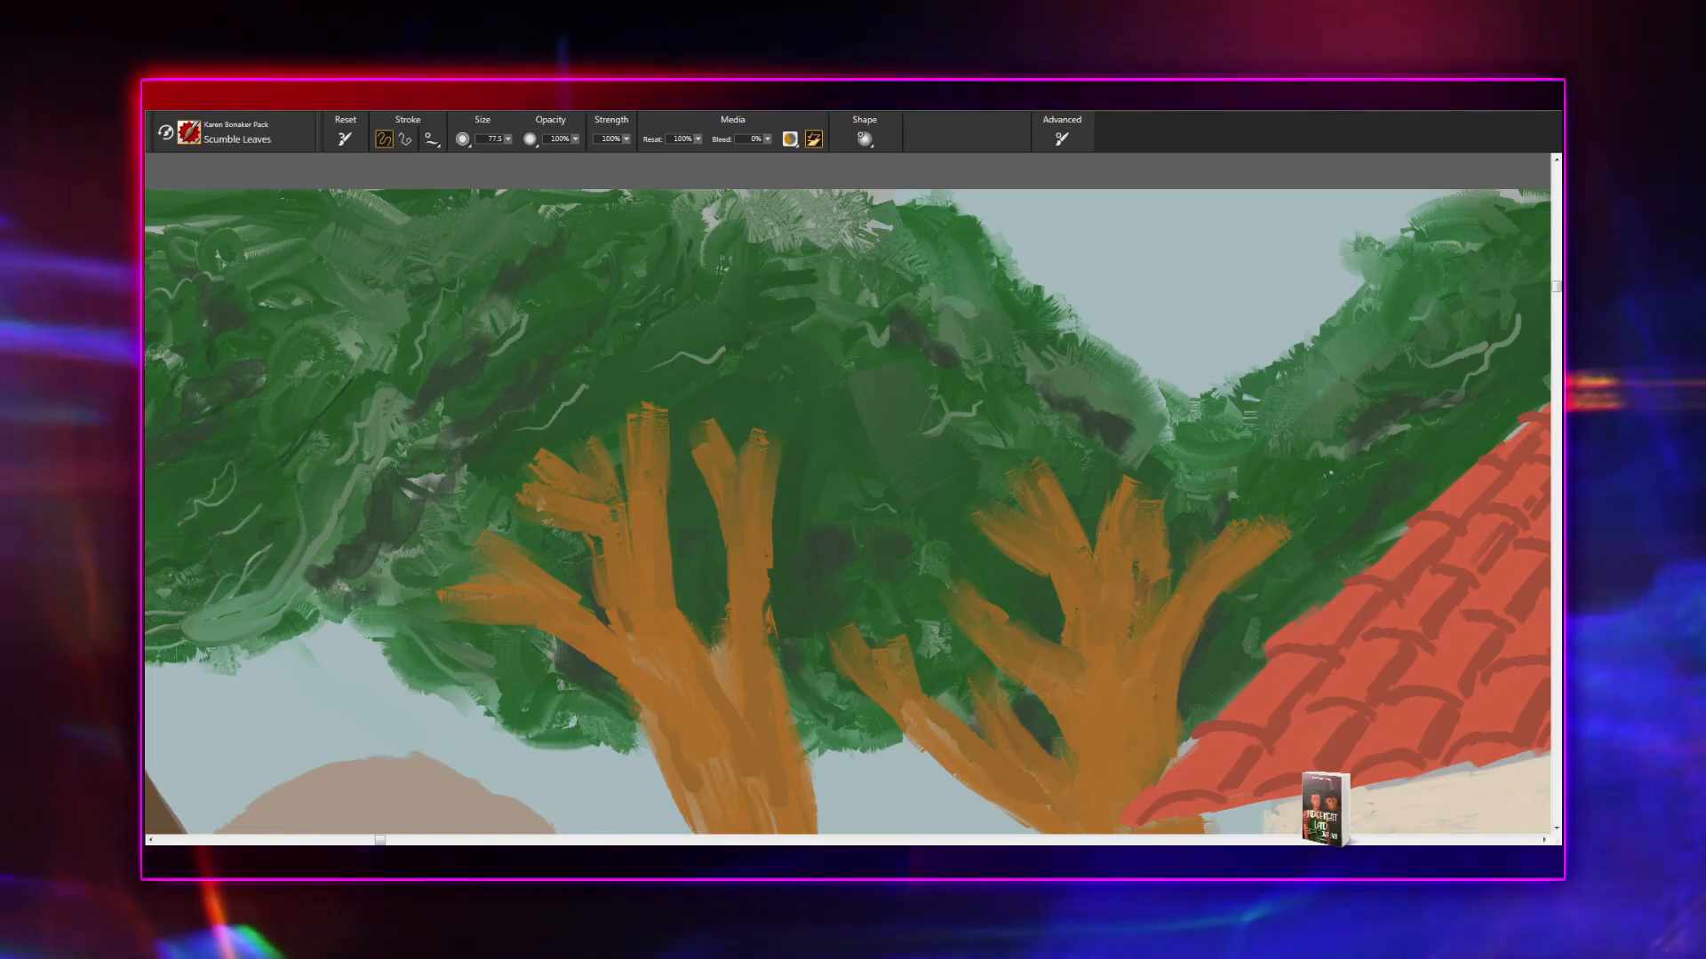
{"action": "left_click_drag", "start_coordinate": [1001, 537], "coordinate": [643, 535]}
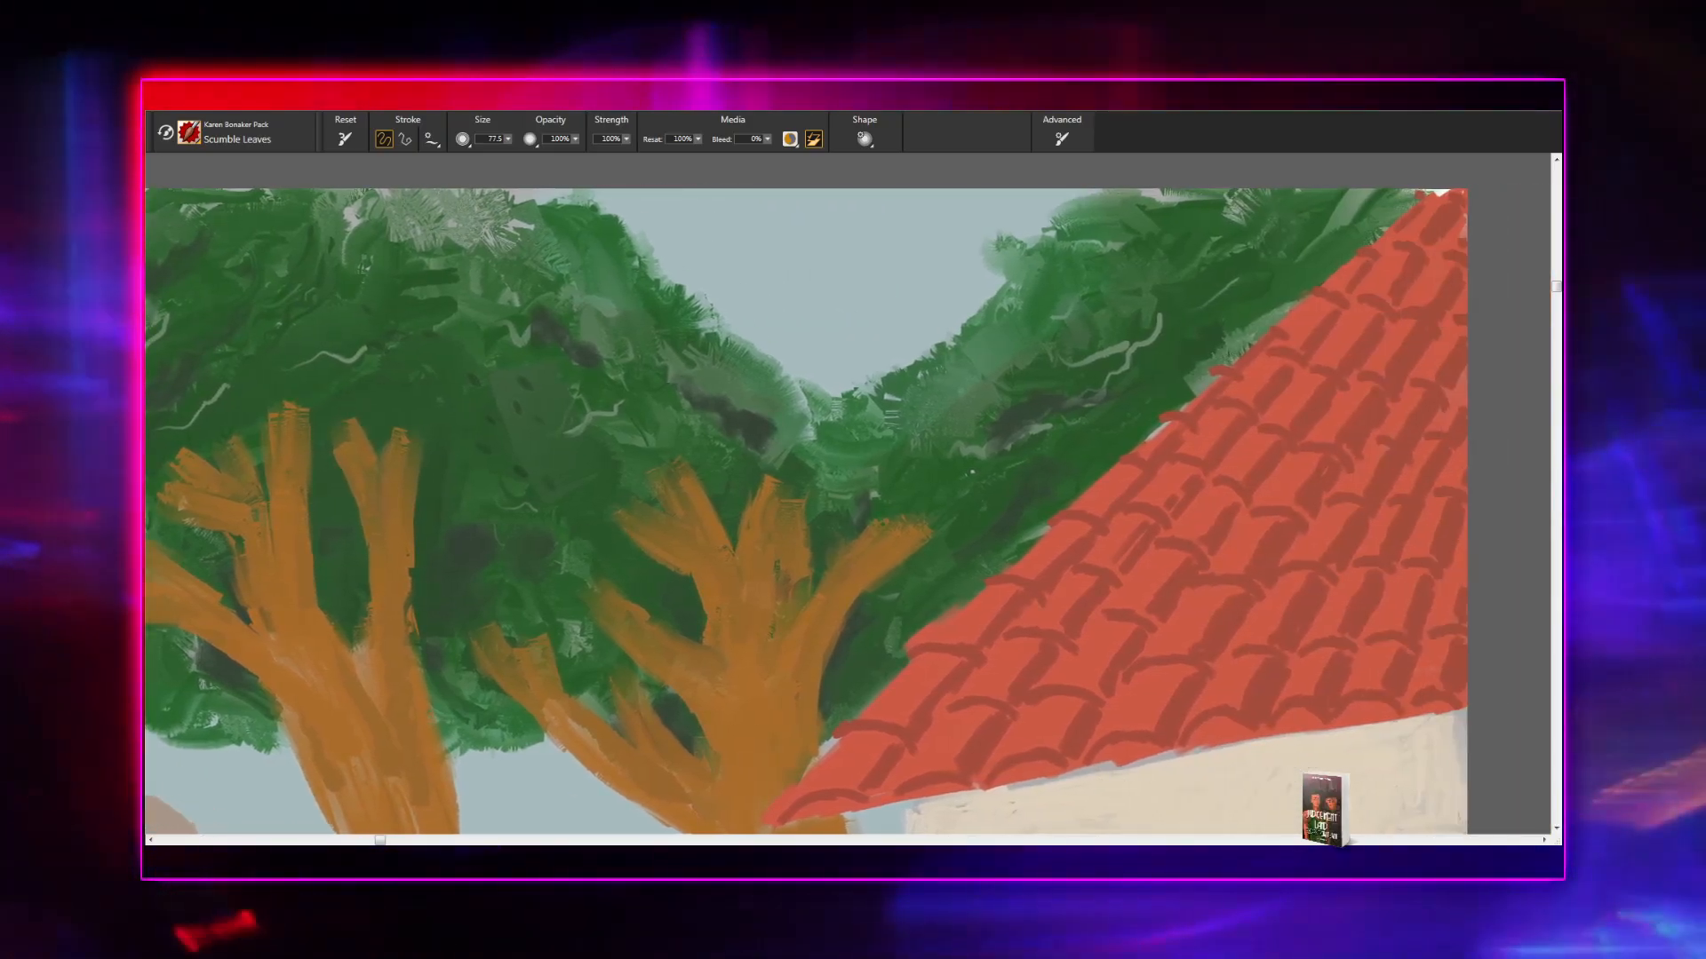
- Examine the foliage along the tiled roof and around the trunks of the two trees beside the house
{"action": "left_click_drag", "start_coordinate": [972, 472], "coordinate": [809, 566]}
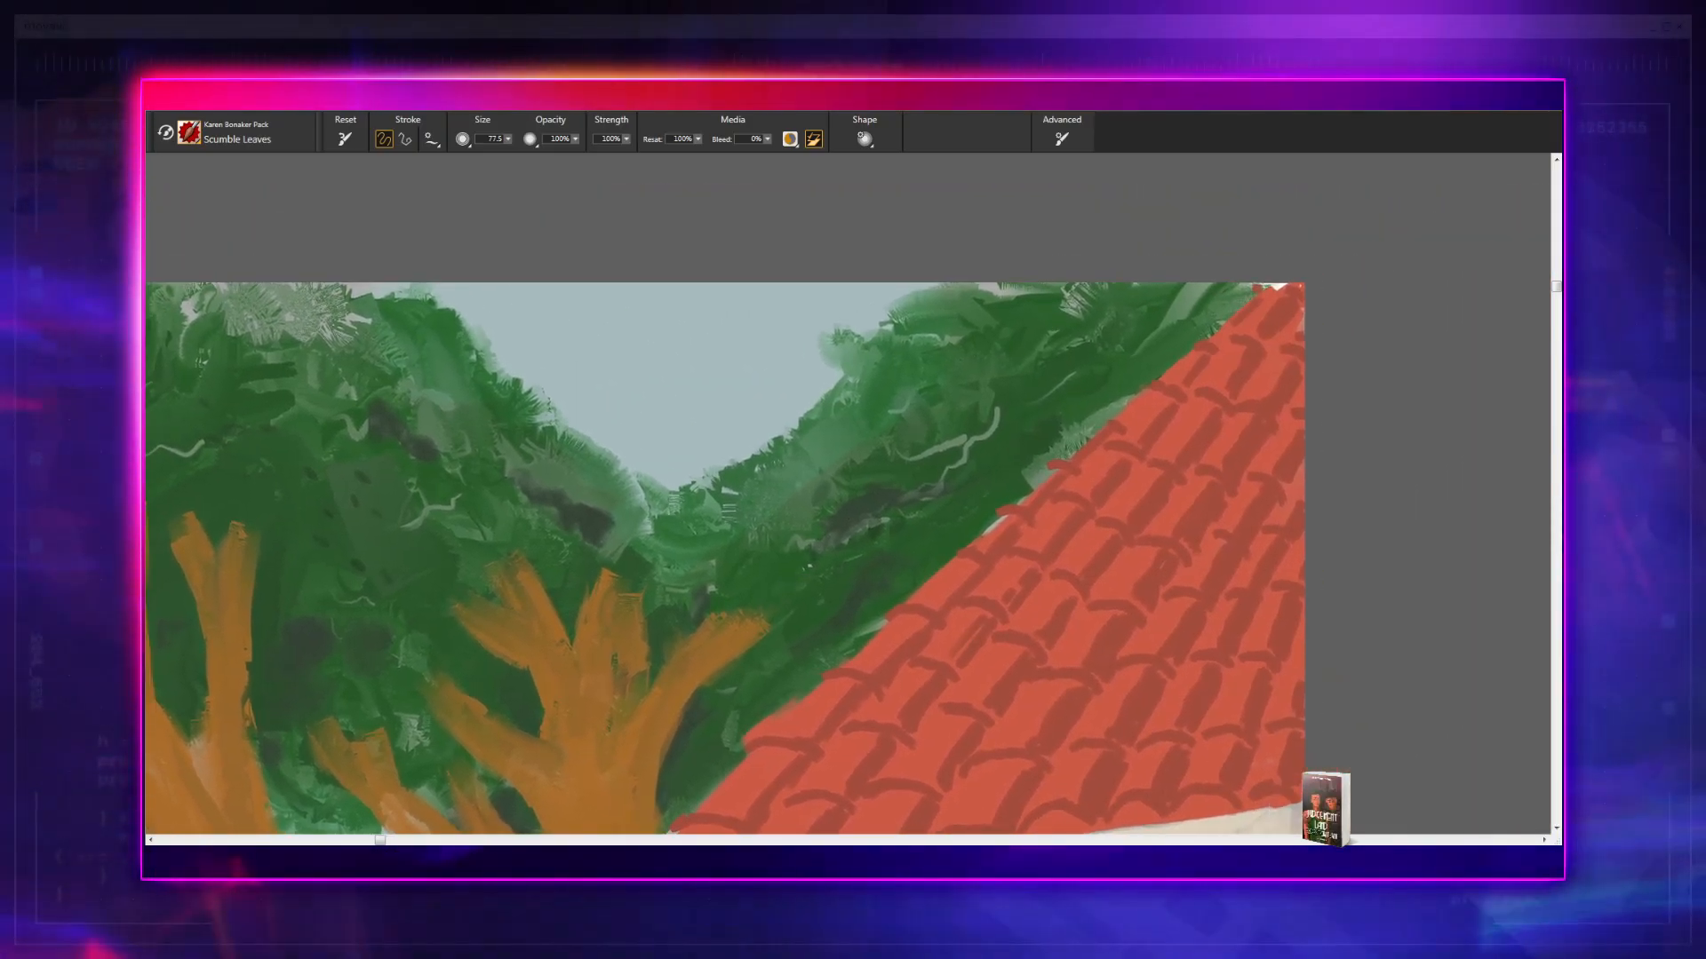
{"action": "left_click_drag", "start_coordinate": [1013, 456], "coordinate": [860, 555]}
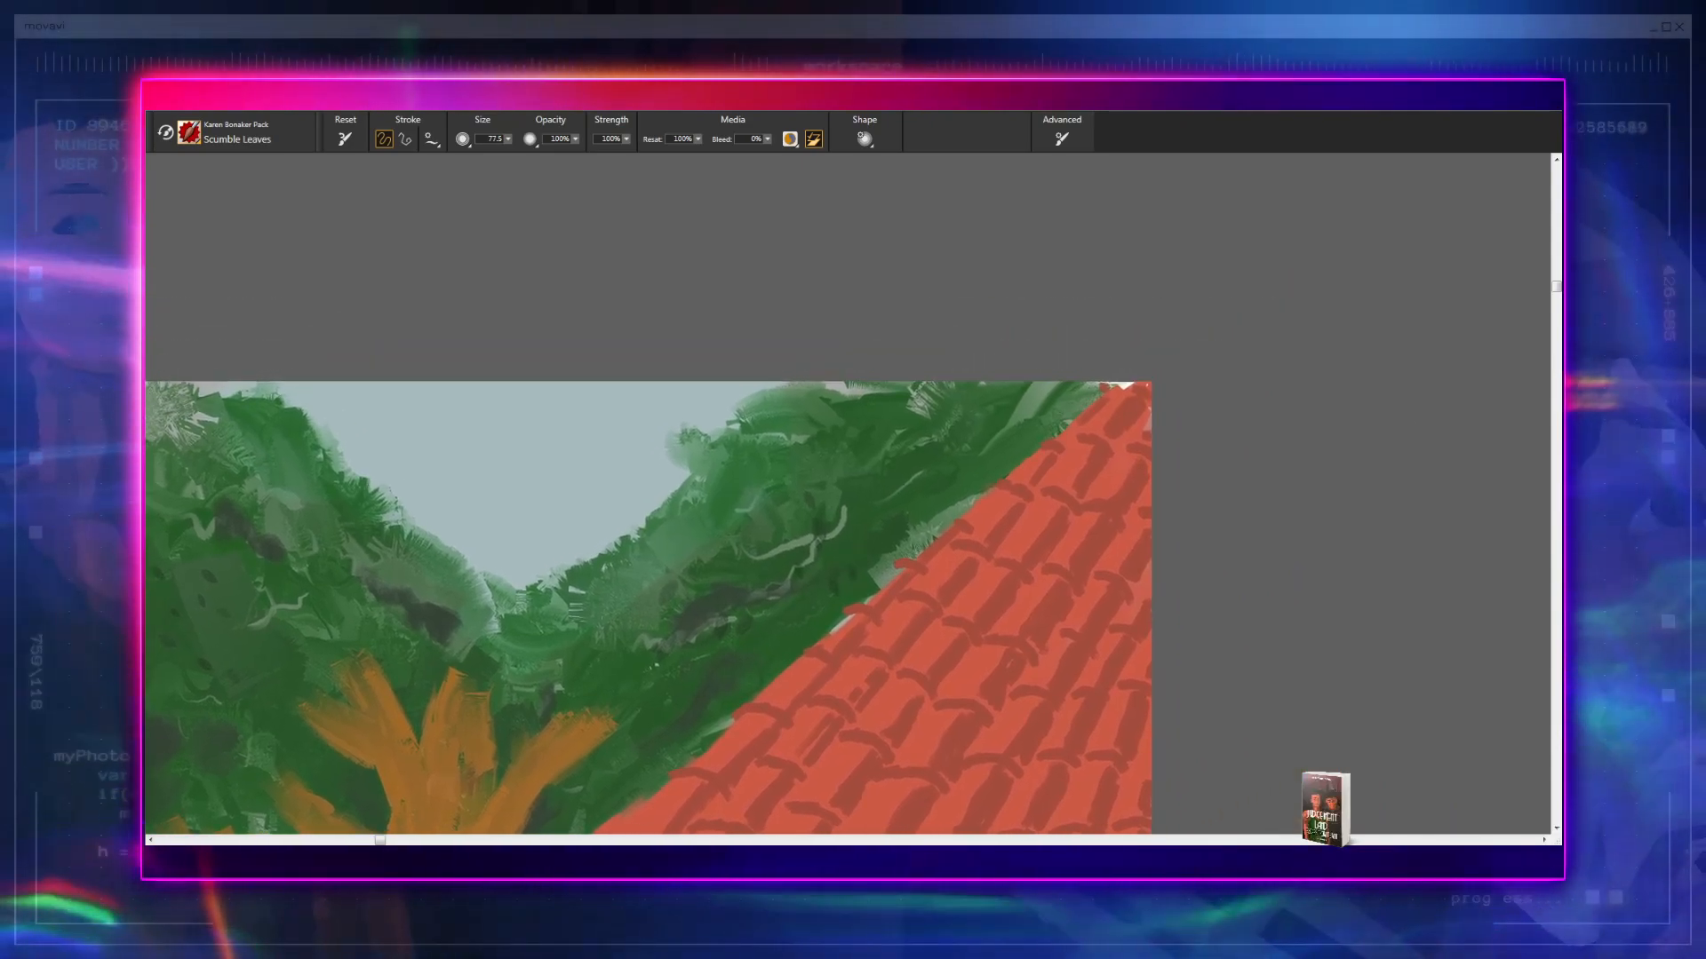
{"action": "mouse_move", "coordinate": [726, 629]}
{"action": "left_mouse_down"}
{"action": "mouse_move", "coordinate": [877, 545]}
{"action": "mouse_move", "coordinate": [984, 455]}
{"action": "left_mouse_up"}
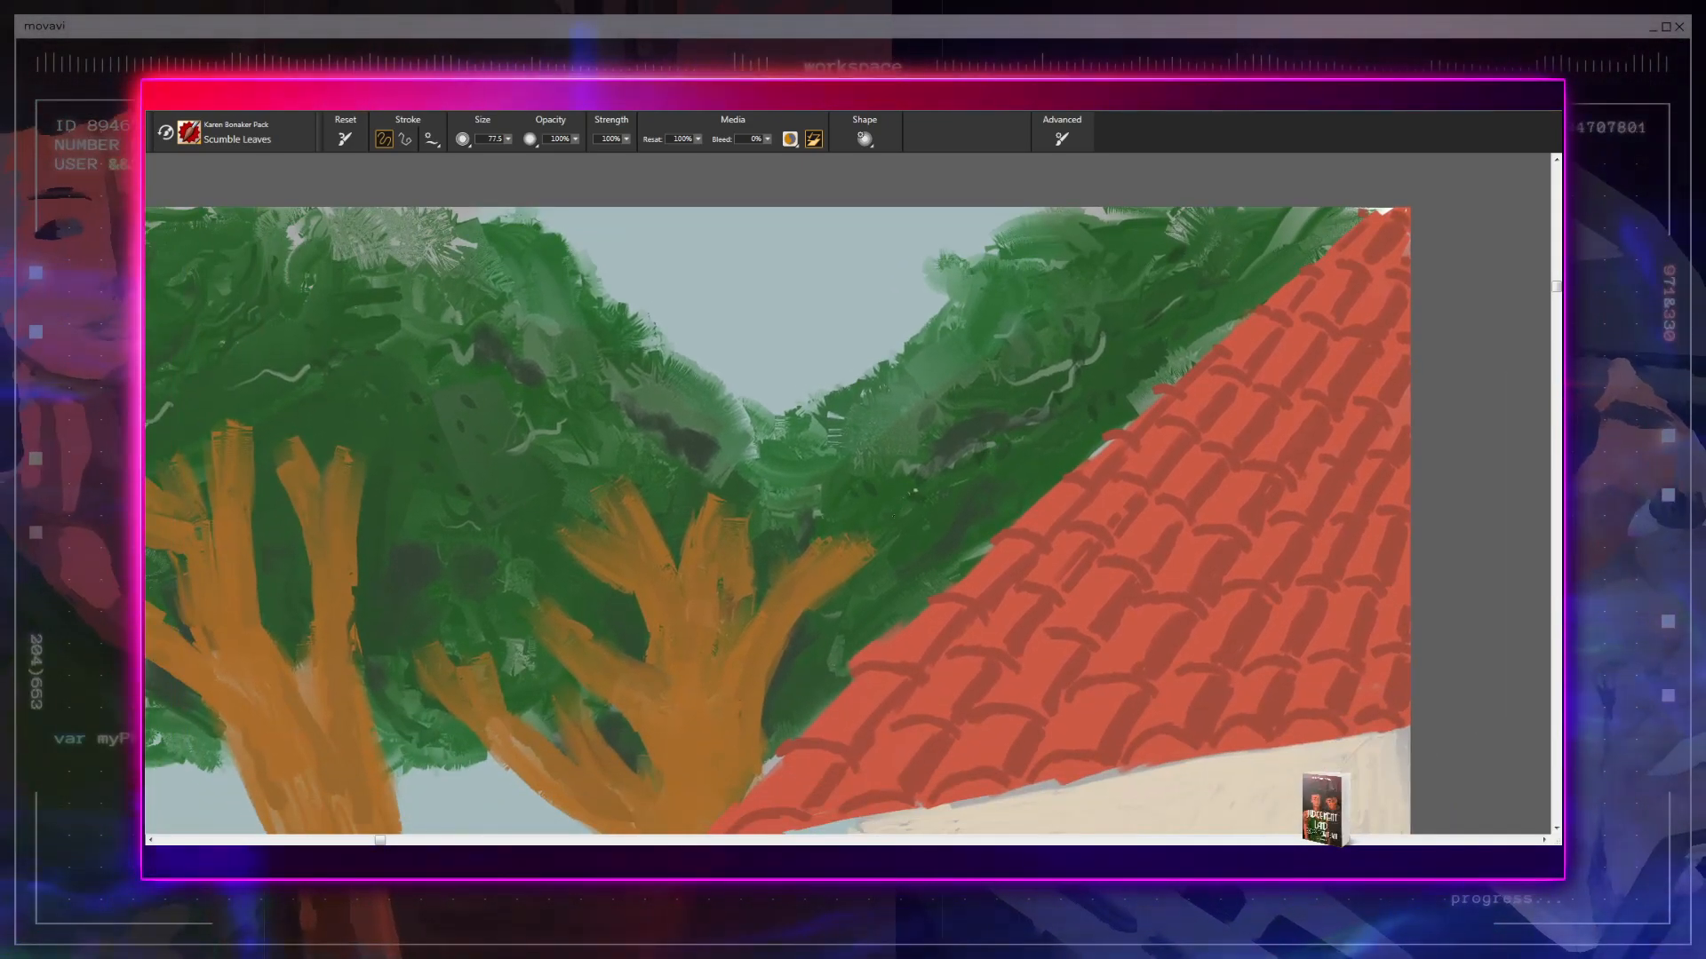
{"action": "left_click_drag", "start_coordinate": [894, 516], "coordinate": [1028, 489]}
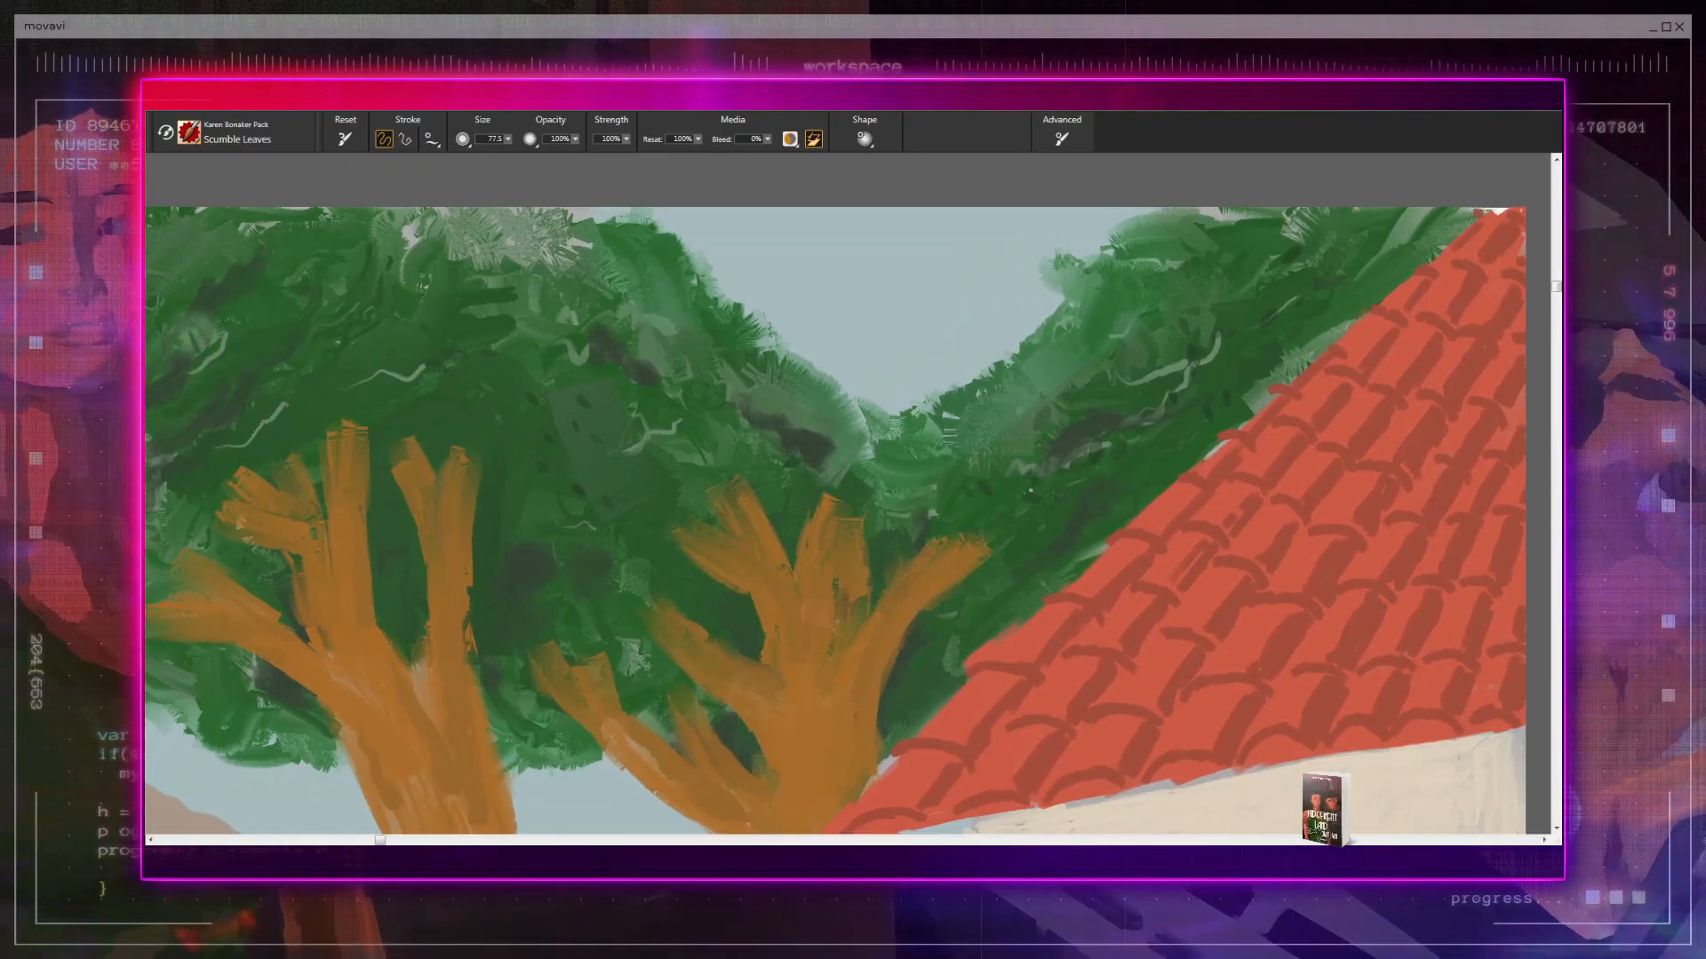
{"action": "left_click_drag", "start_coordinate": [583, 521], "coordinate": [701, 391]}
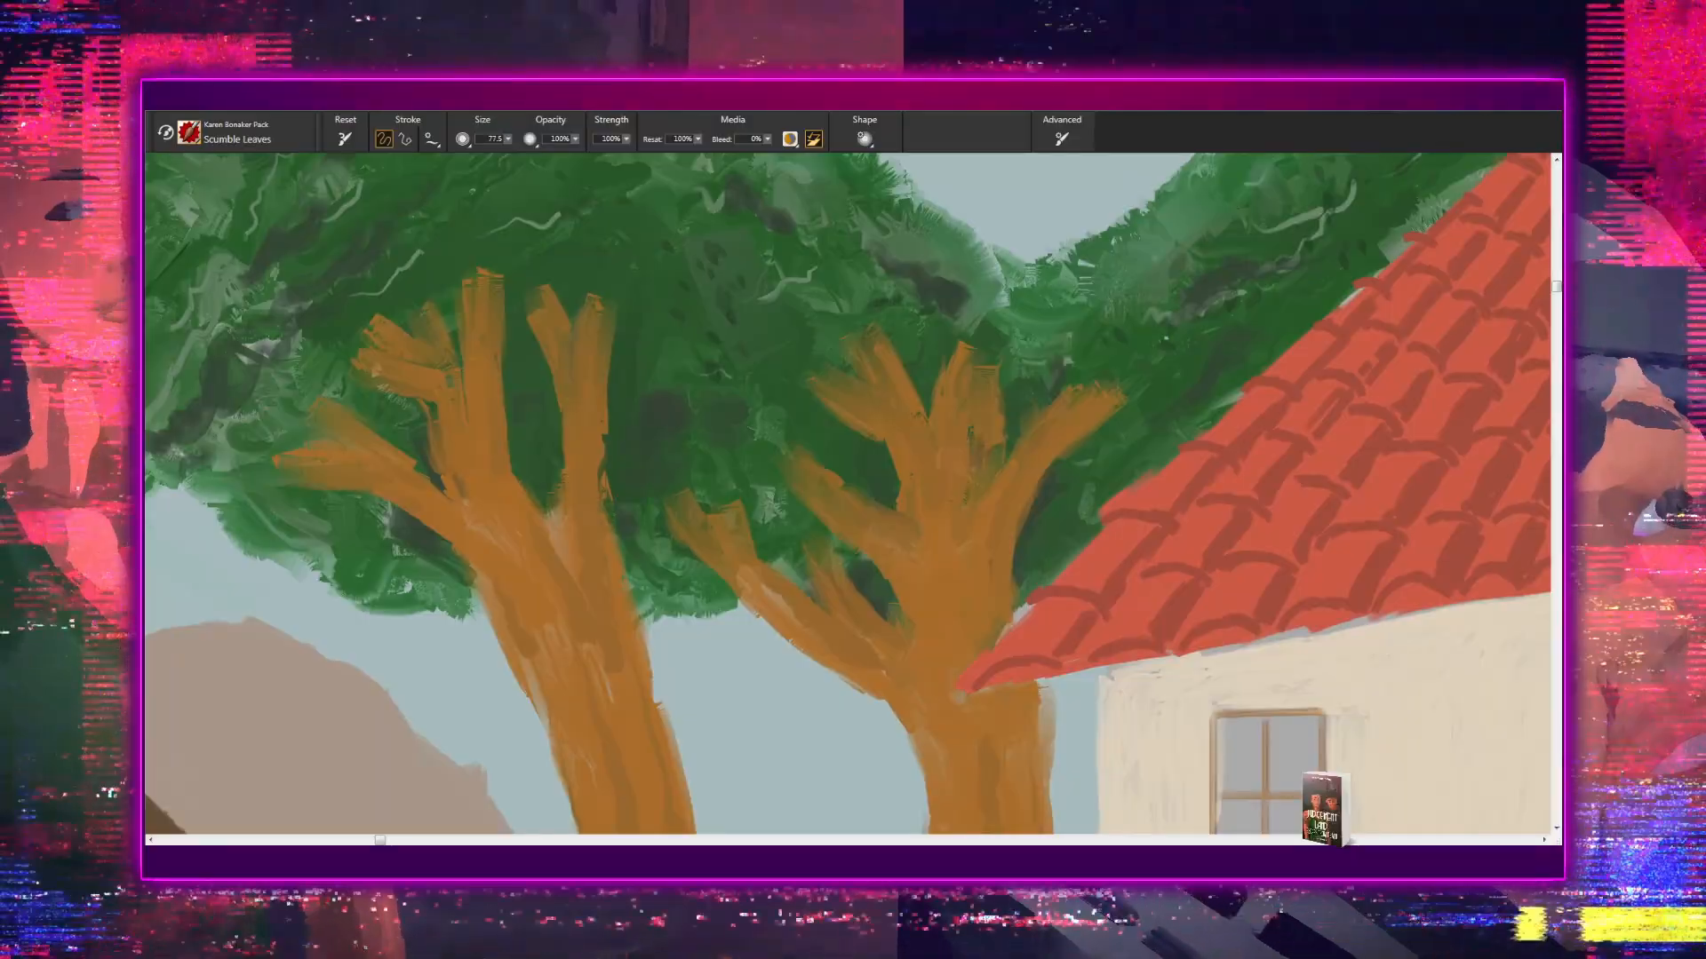
{"action": "left_click_drag", "start_coordinate": [714, 471], "coordinate": [735, 565]}
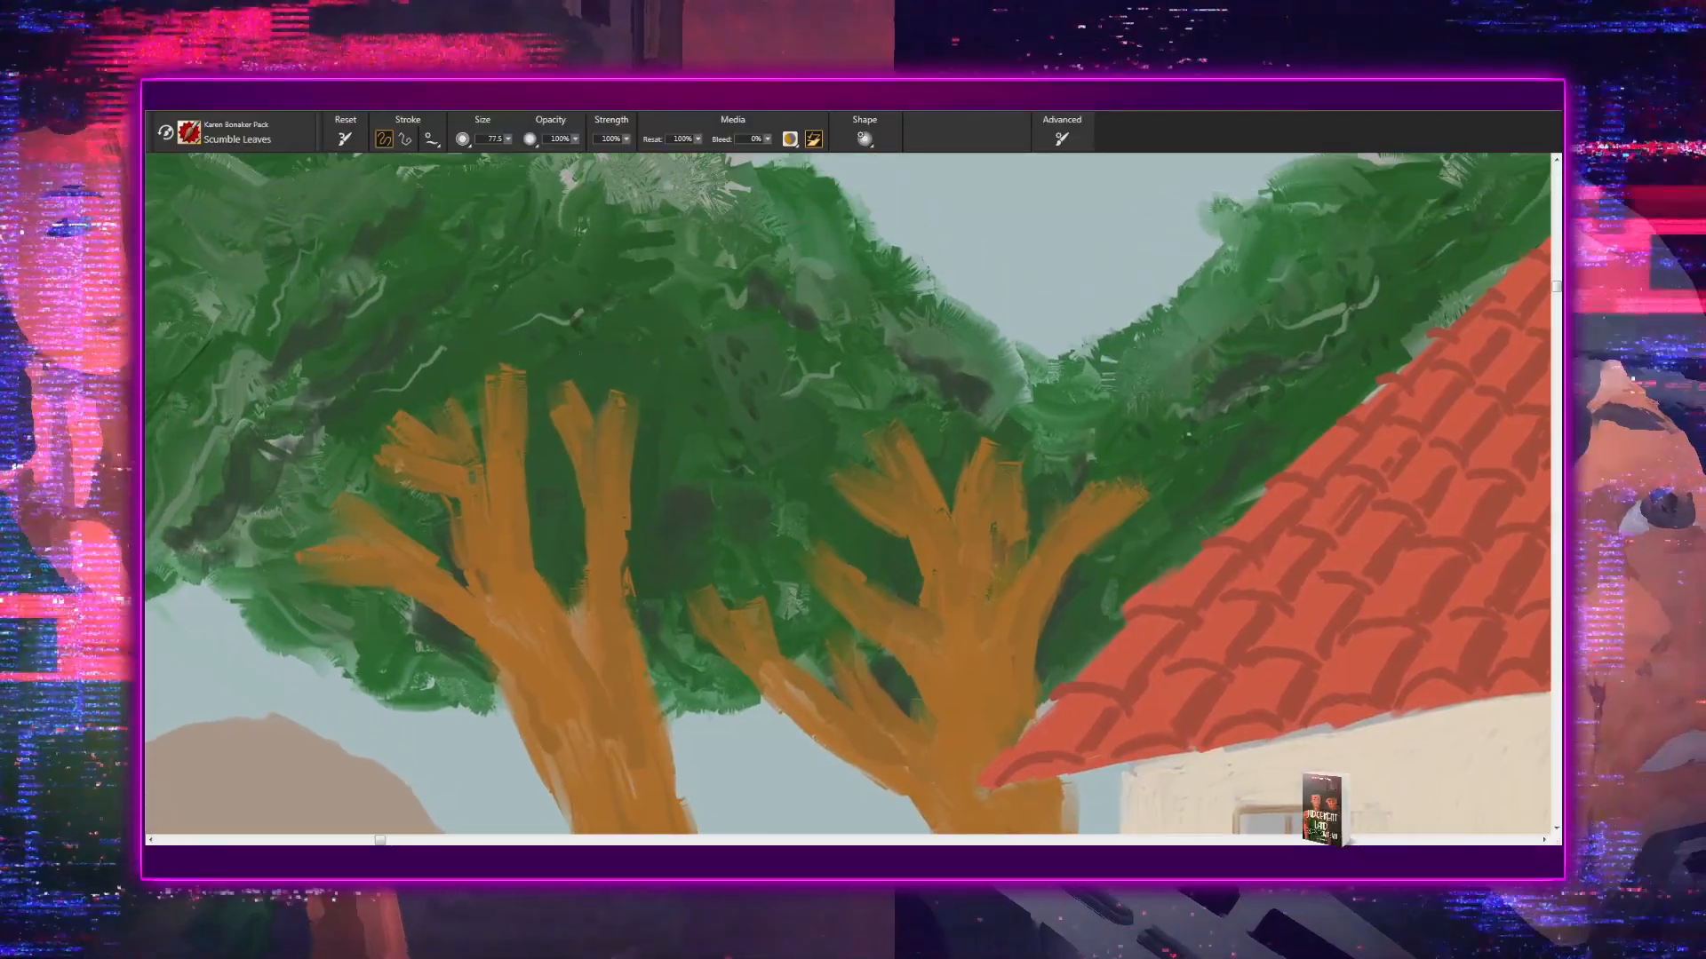
{"action": "mouse_move", "coordinate": [514, 438]}
{"action": "left_mouse_down"}
{"action": "mouse_move", "coordinate": [532, 564]}
{"action": "mouse_move", "coordinate": [740, 350]}
{"action": "left_mouse_up"}
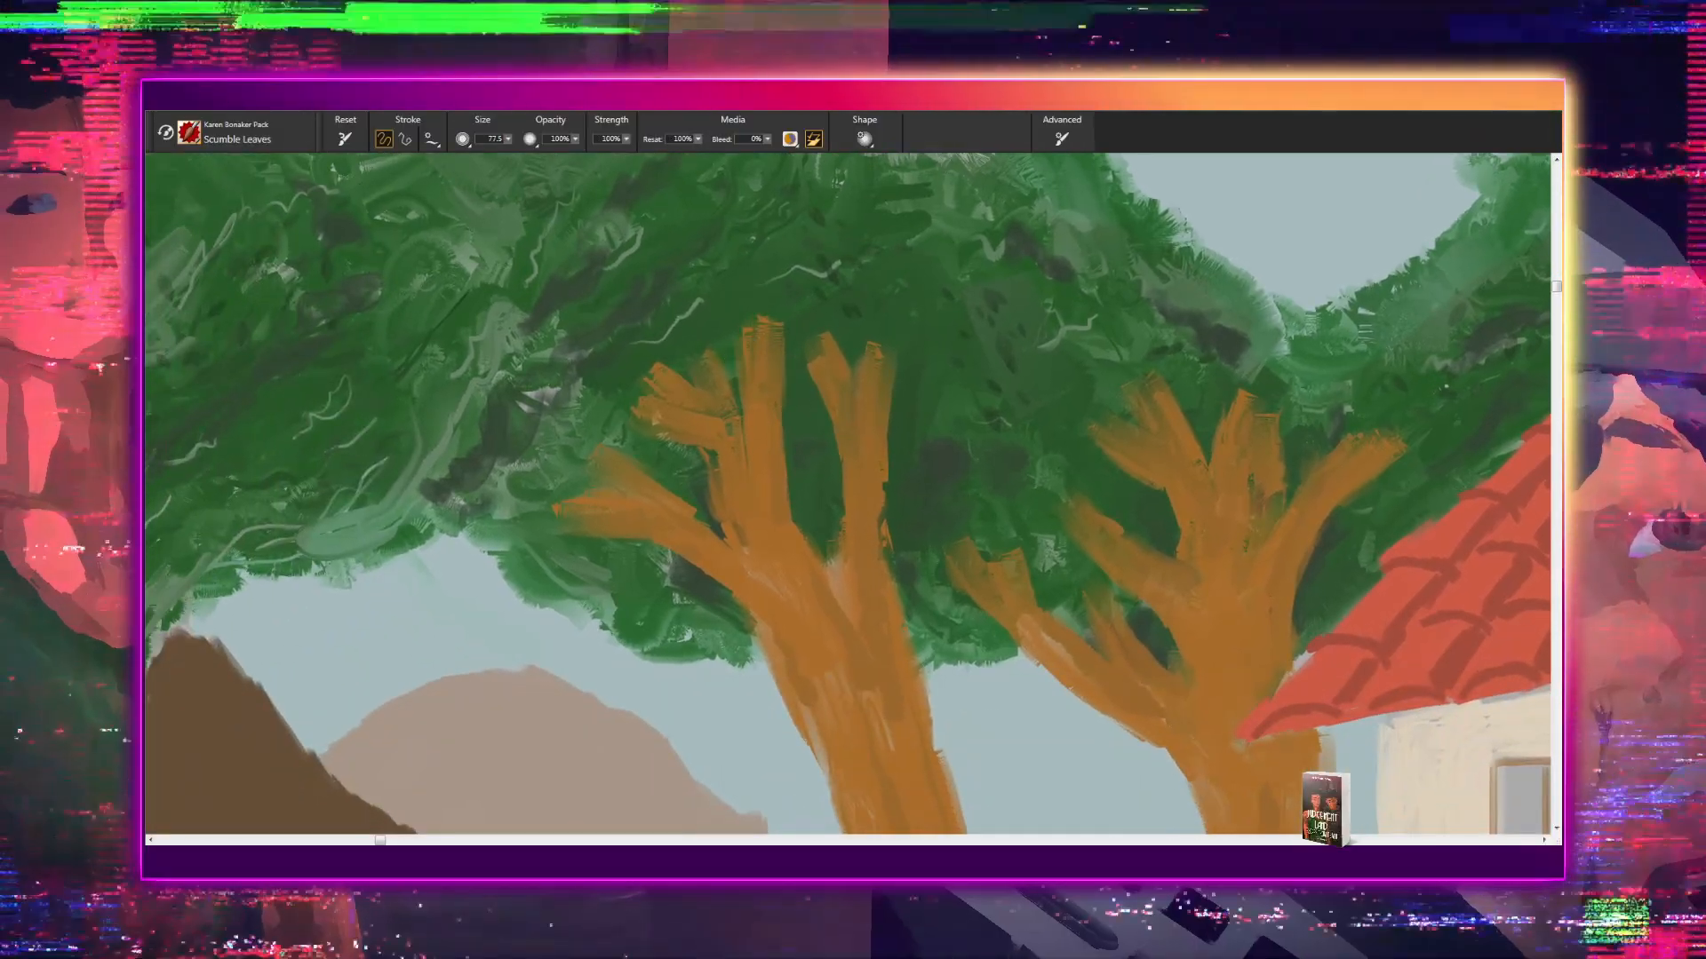
{"action": "mouse_move", "coordinate": [903, 525]}
{"action": "left_mouse_down"}
{"action": "mouse_move", "coordinate": [891, 465]}
{"action": "mouse_move", "coordinate": [804, 418]}
{"action": "left_mouse_up"}
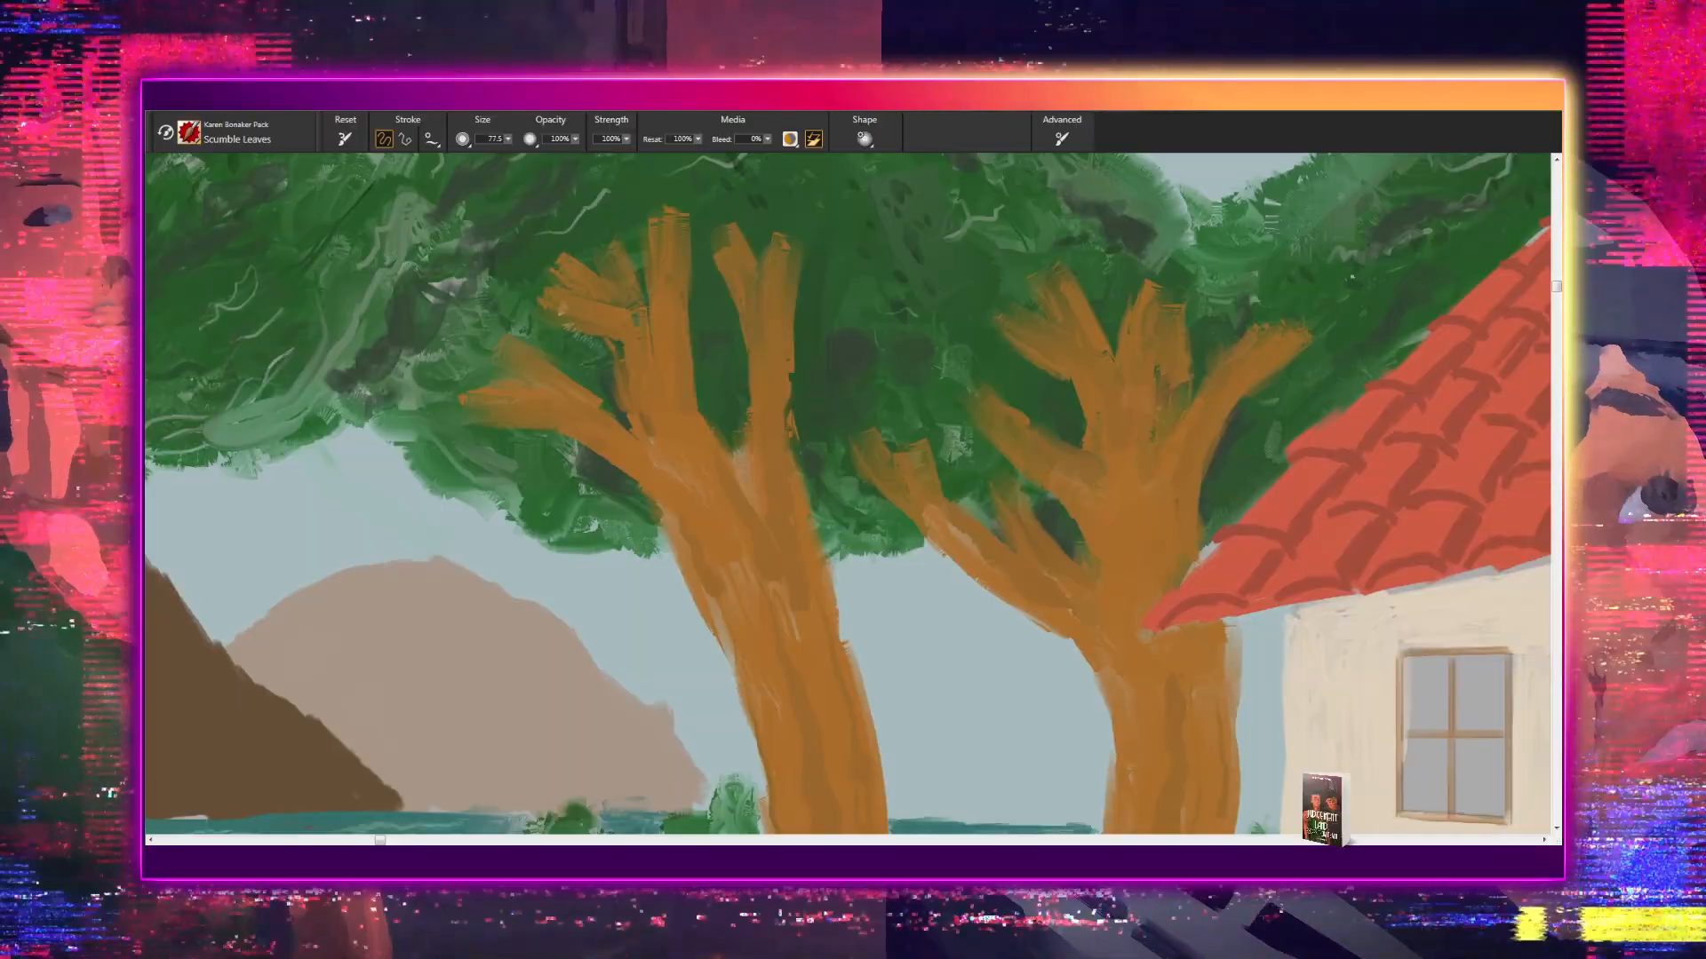
- Paint dark leaves along the canopy's lower edge, overhanging the sky above the mountains
{"action": "left_click_drag", "start_coordinate": [786, 594], "coordinate": [892, 616]}
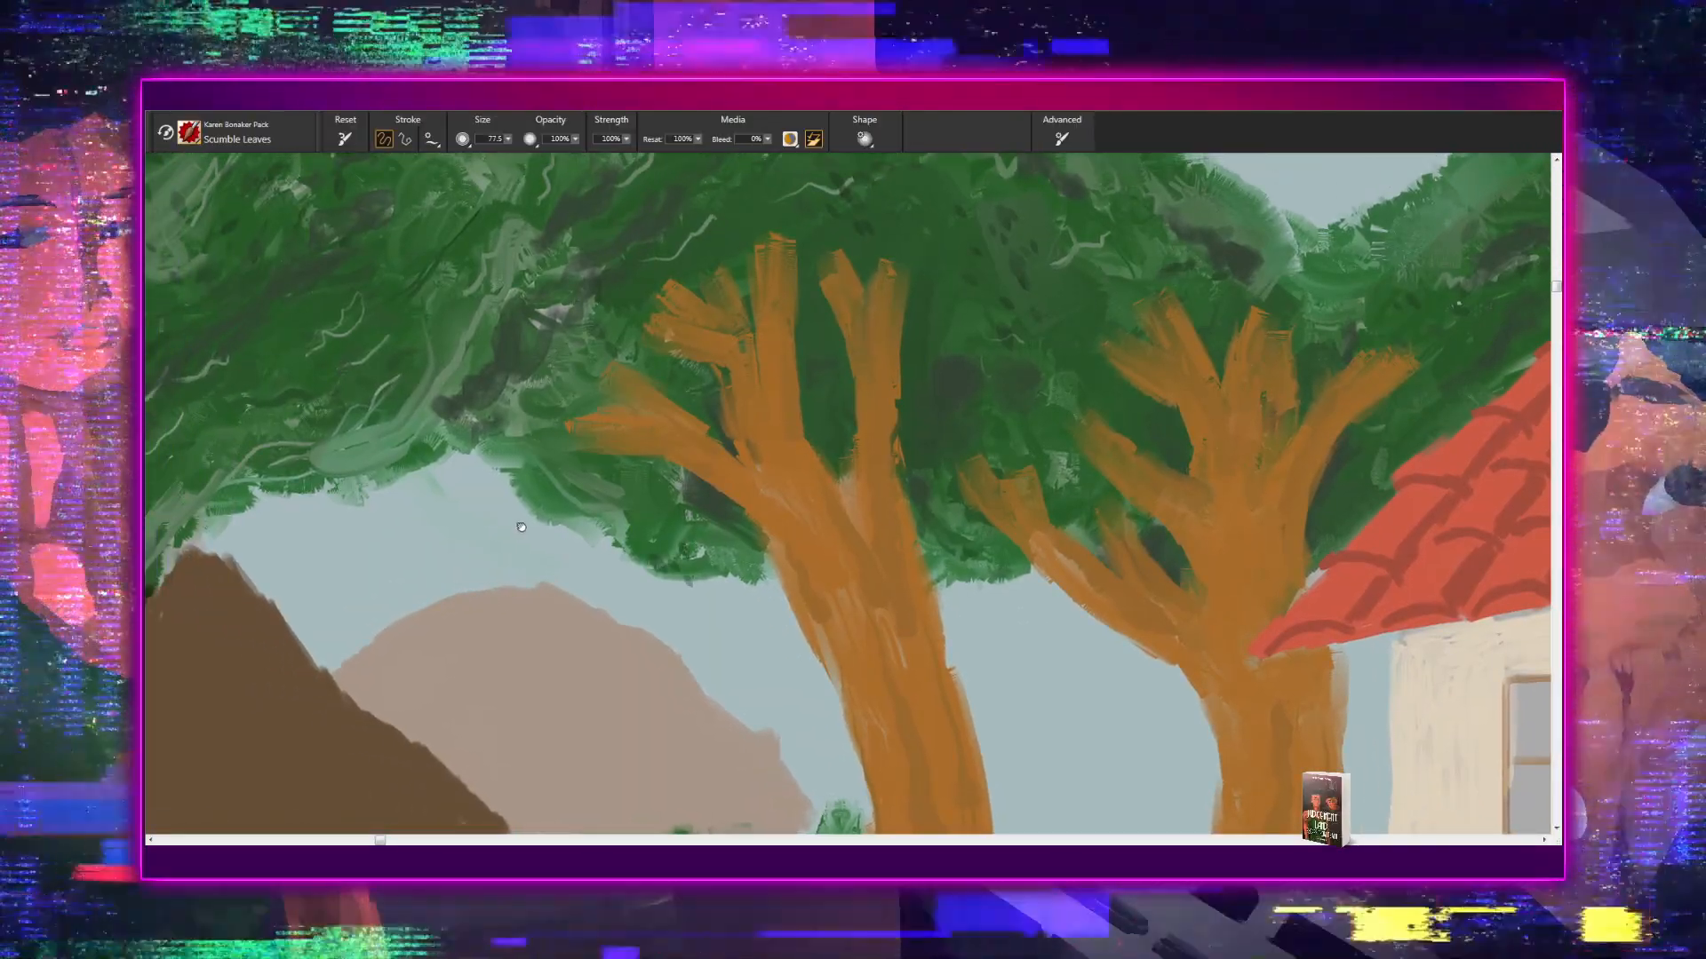
{"action": "left_click_drag", "start_coordinate": [521, 526], "coordinate": [585, 602]}
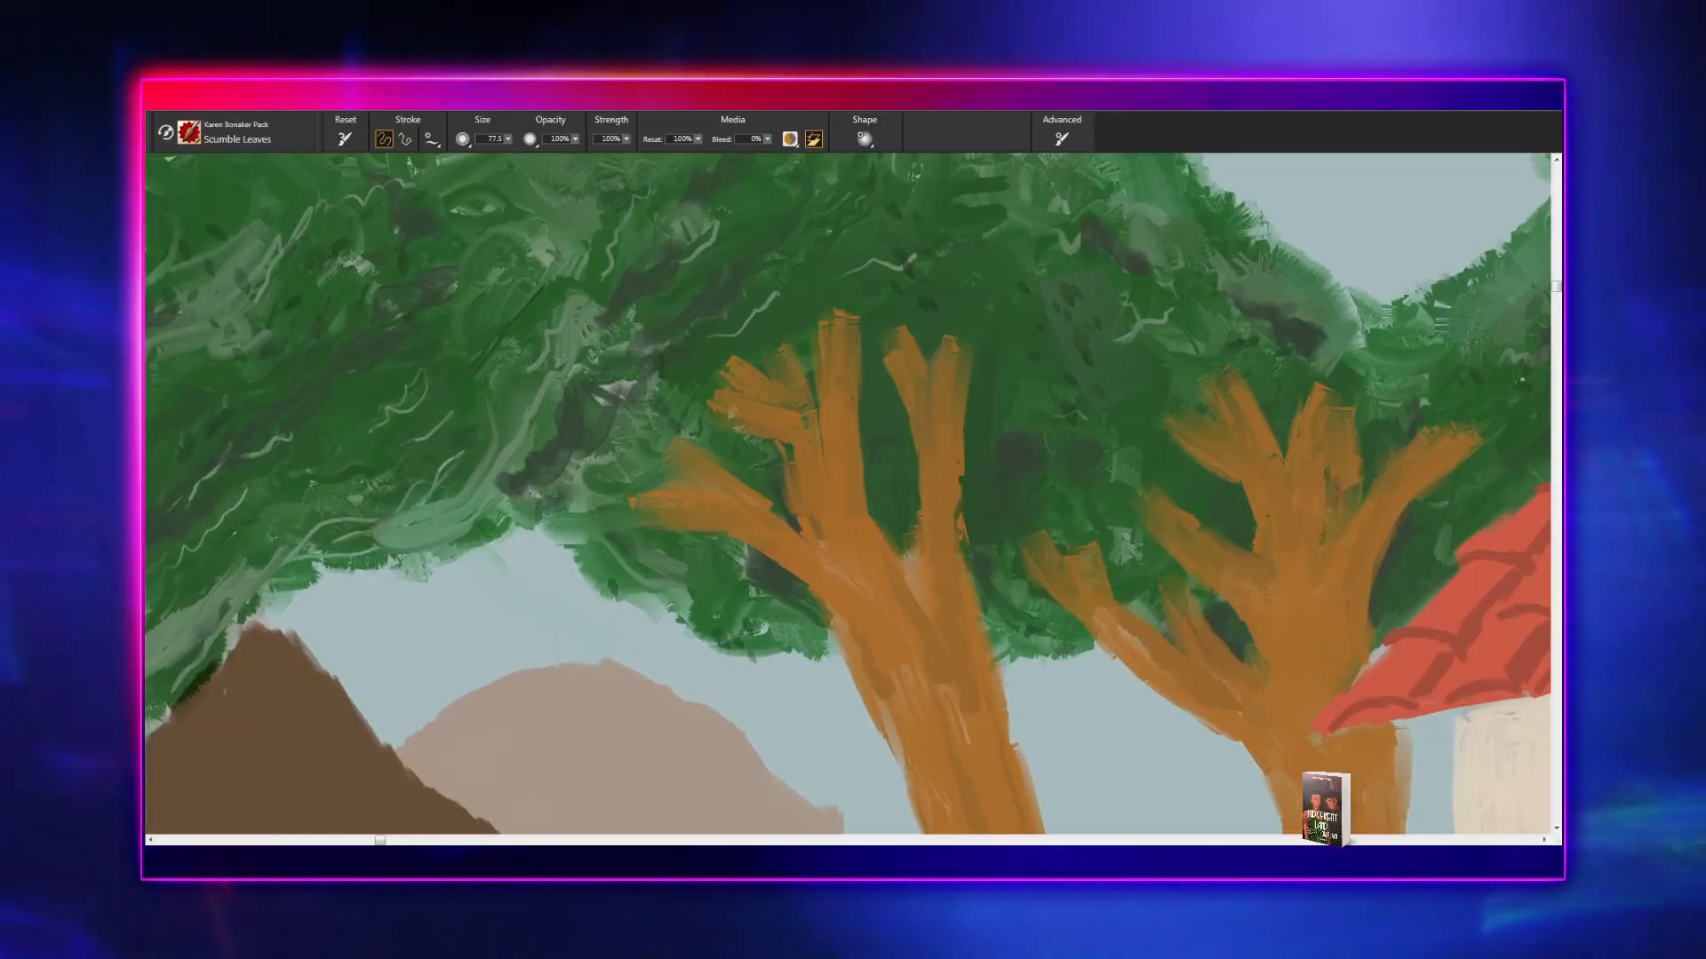
{"action": "left_click_drag", "start_coordinate": [506, 482], "coordinate": [773, 506]}
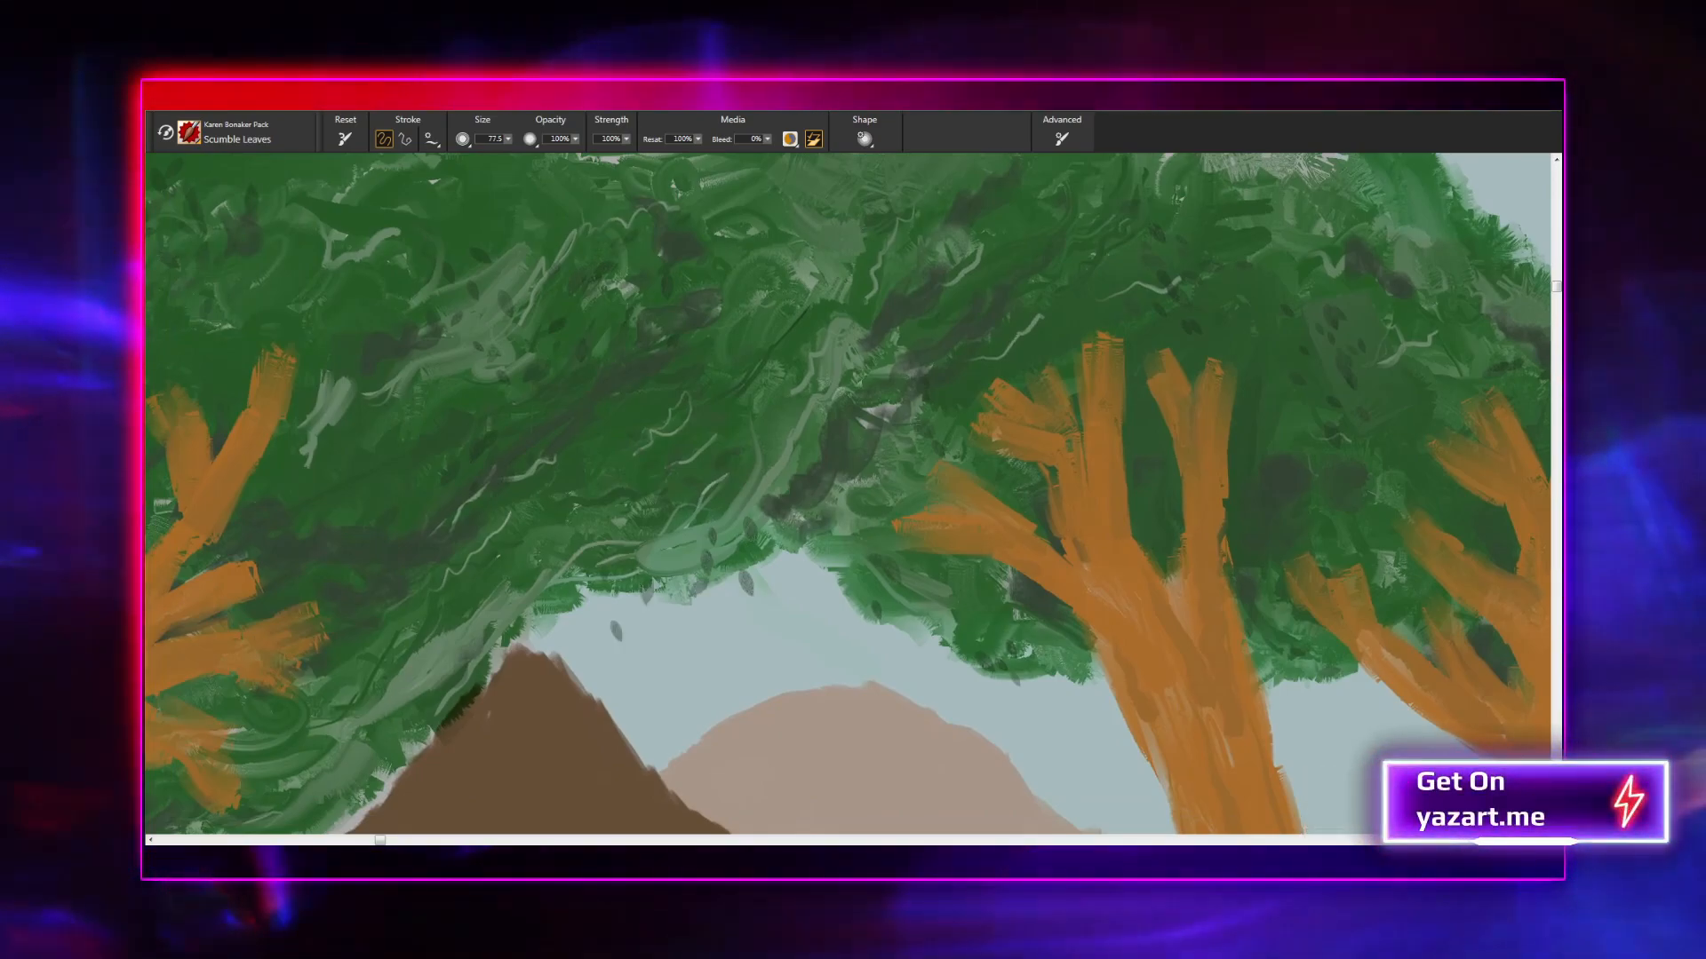
{"action": "left_click_drag", "start_coordinate": [643, 496], "coordinate": [811, 427]}
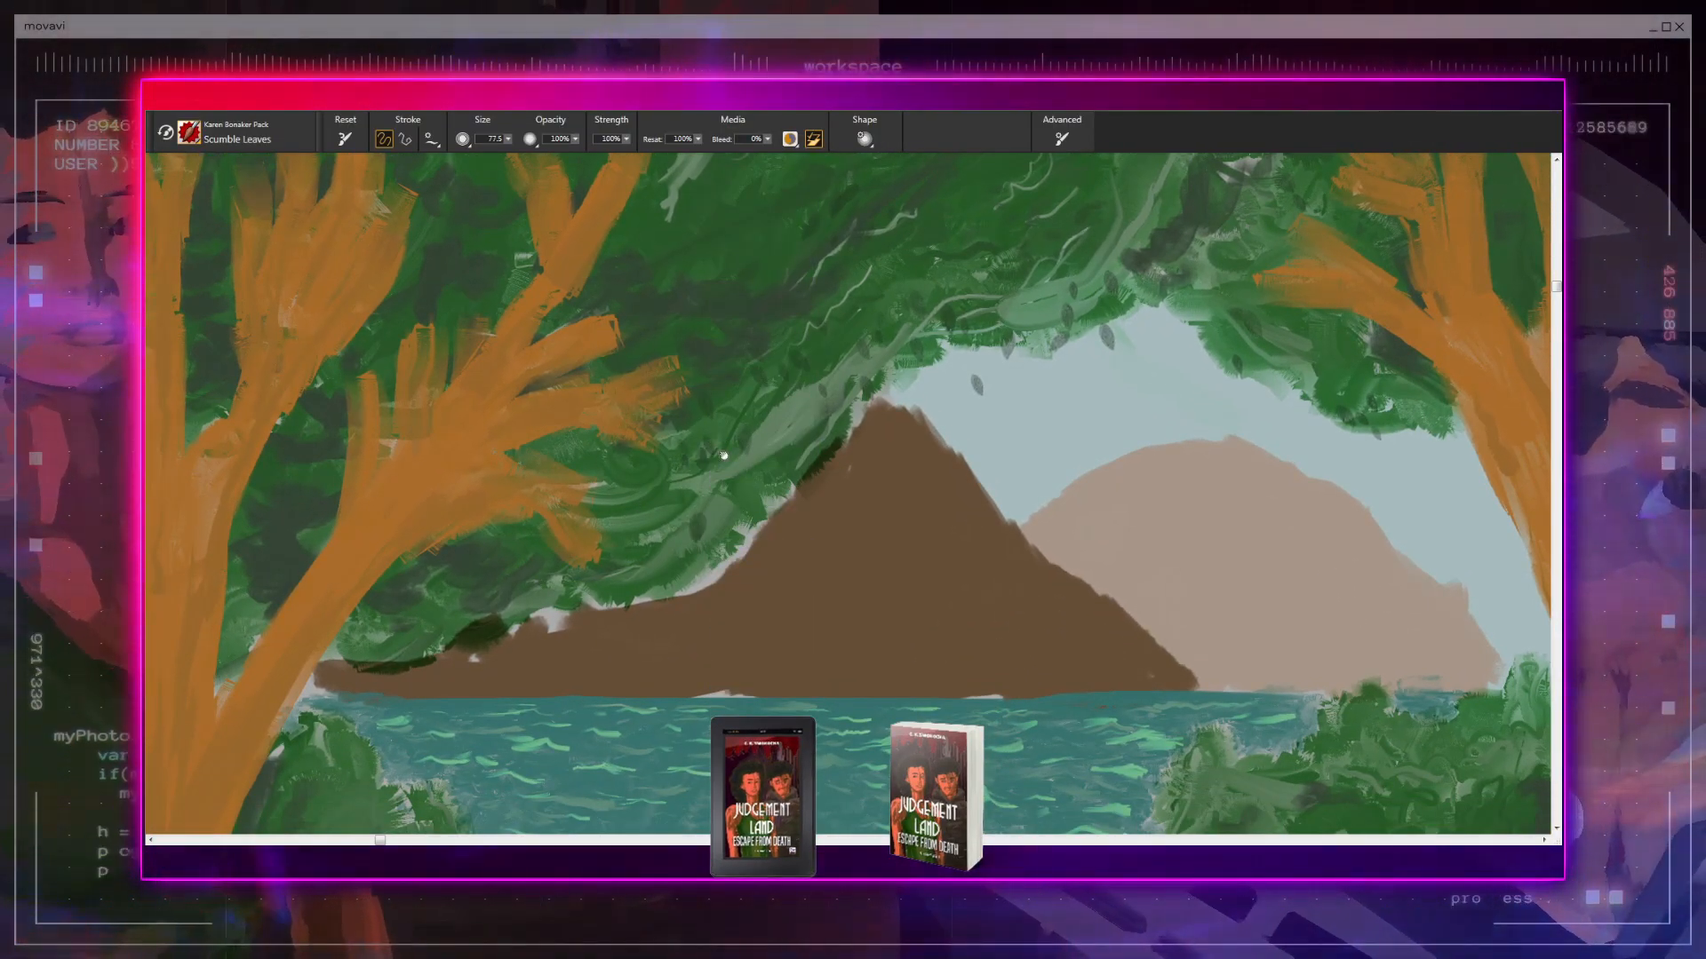
- Dab more dark leaves across the upper canopy, from the leftmost tree to the trees near the house
{"action": "left_click_drag", "start_coordinate": [718, 444], "coordinate": [882, 439]}
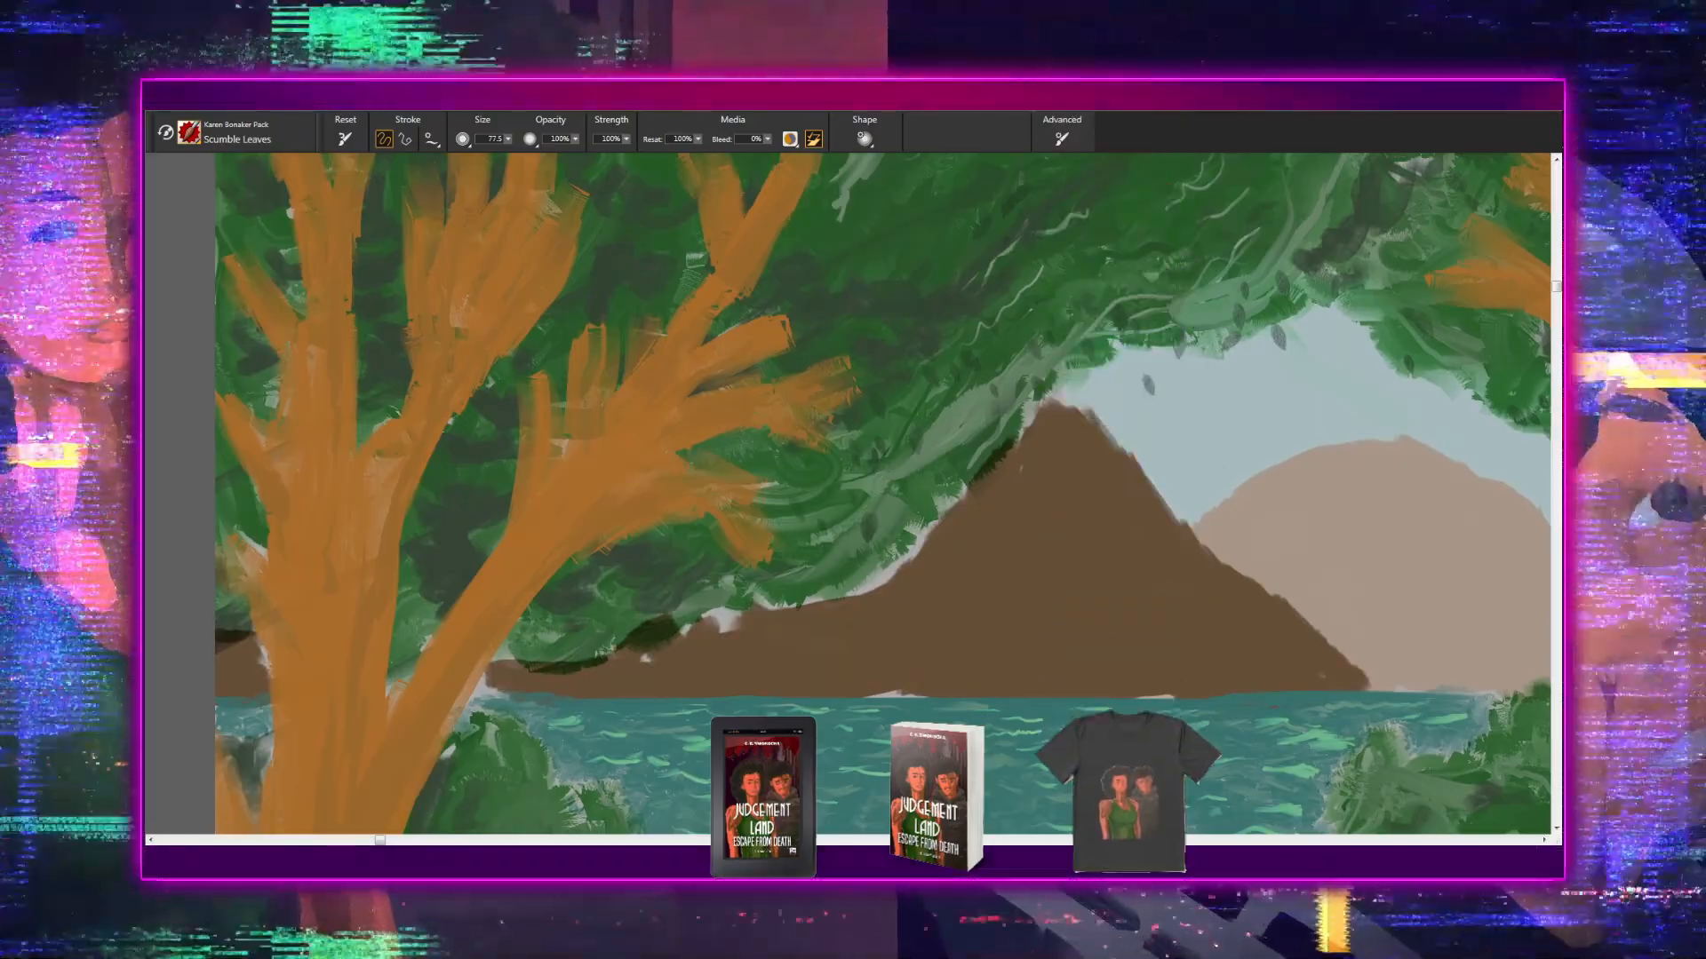
{"action": "left_click_drag", "start_coordinate": [787, 488], "coordinate": [1104, 440]}
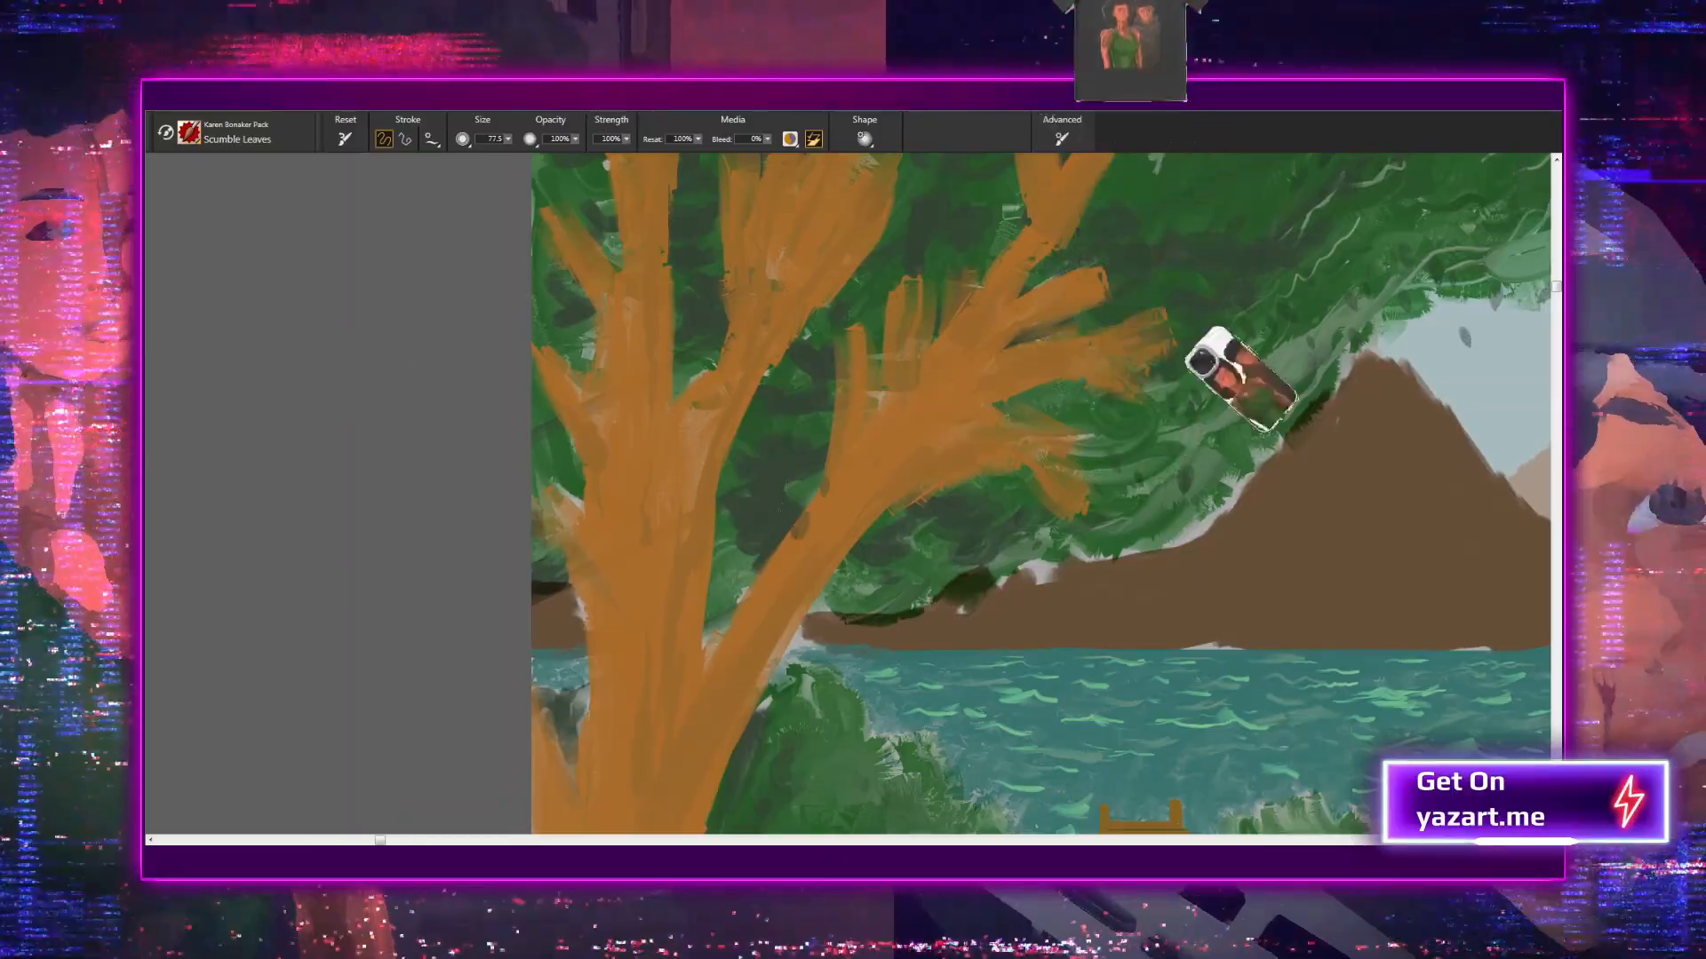
{"action": "left_click_drag", "start_coordinate": [898, 431], "coordinate": [793, 685]}
{"action": "left_click_drag", "start_coordinate": [895, 523], "coordinate": [813, 667]}
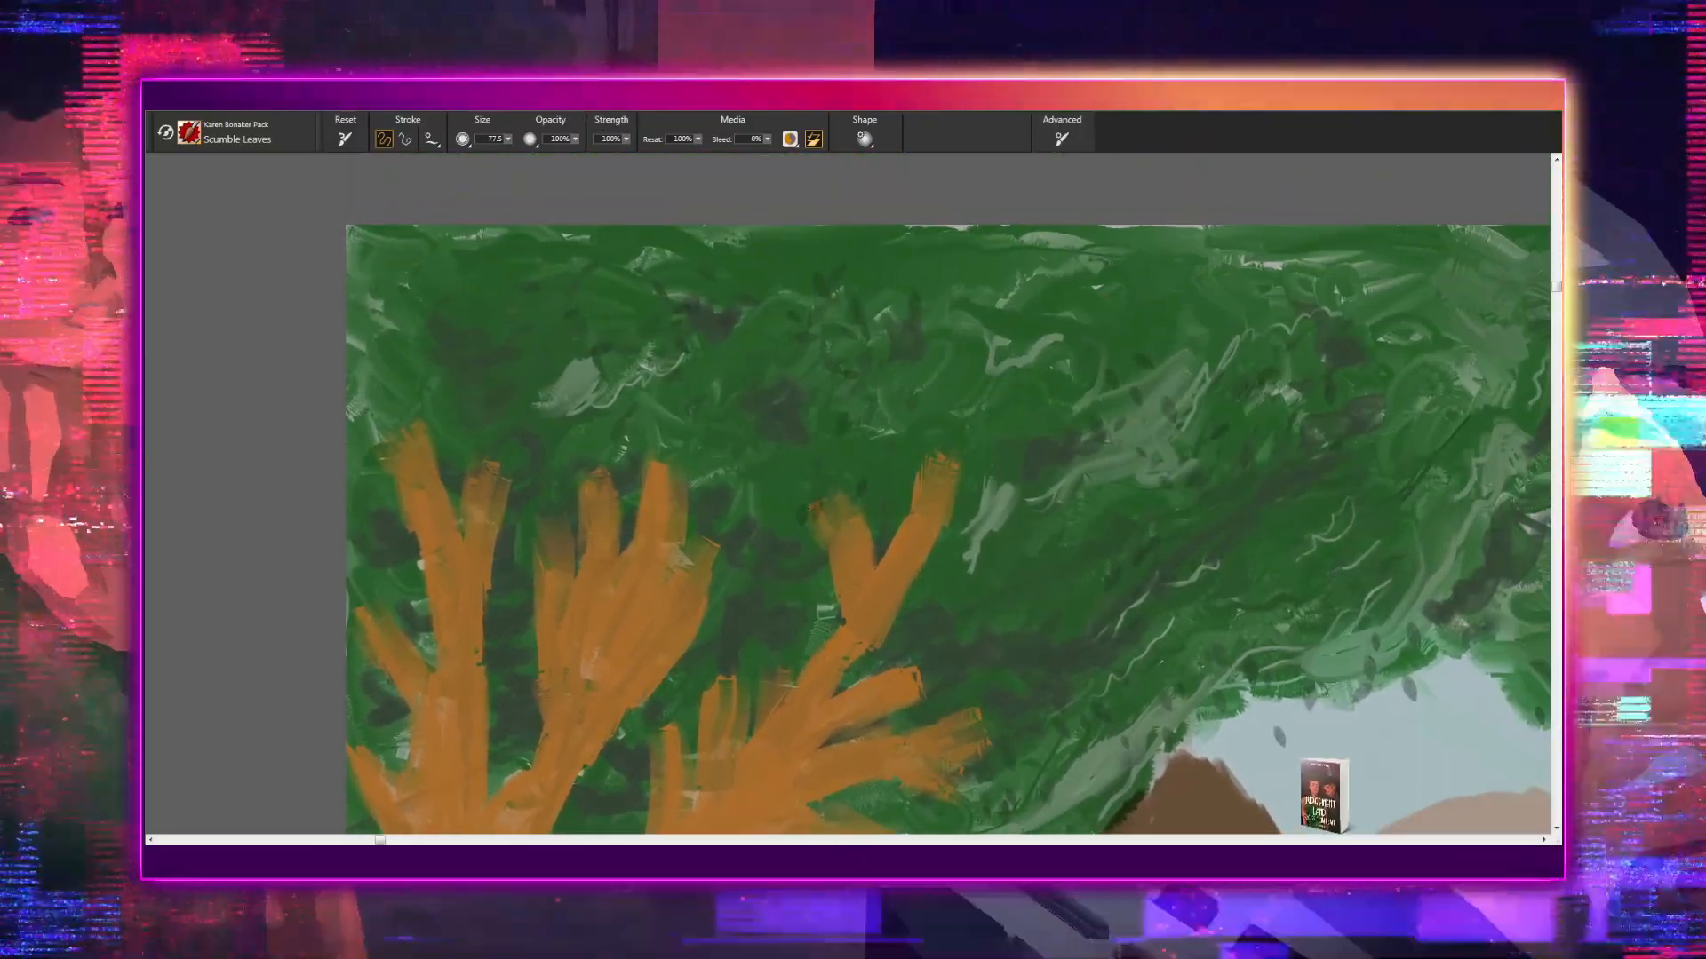
{"action": "mouse_move", "coordinate": [870, 394]}
{"action": "left_mouse_down"}
{"action": "mouse_move", "coordinate": [889, 509]}
{"action": "mouse_move", "coordinate": [671, 580]}
{"action": "left_mouse_up"}
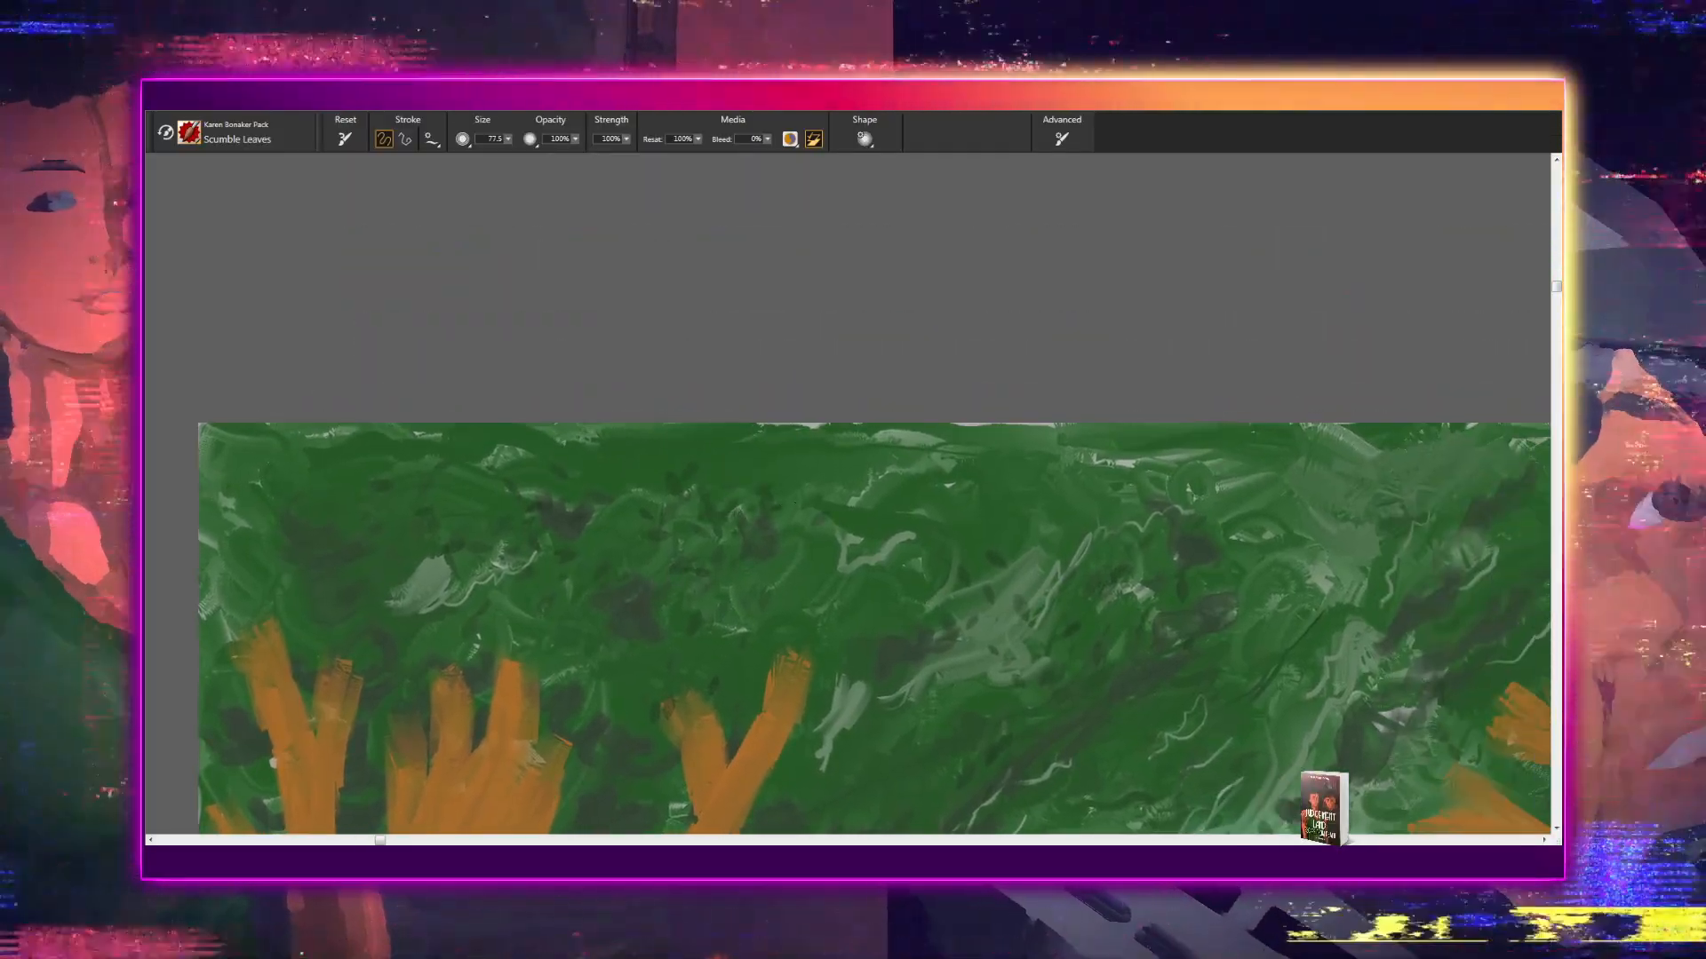
{"action": "left_click_drag", "start_coordinate": [946, 548], "coordinate": [613, 506]}
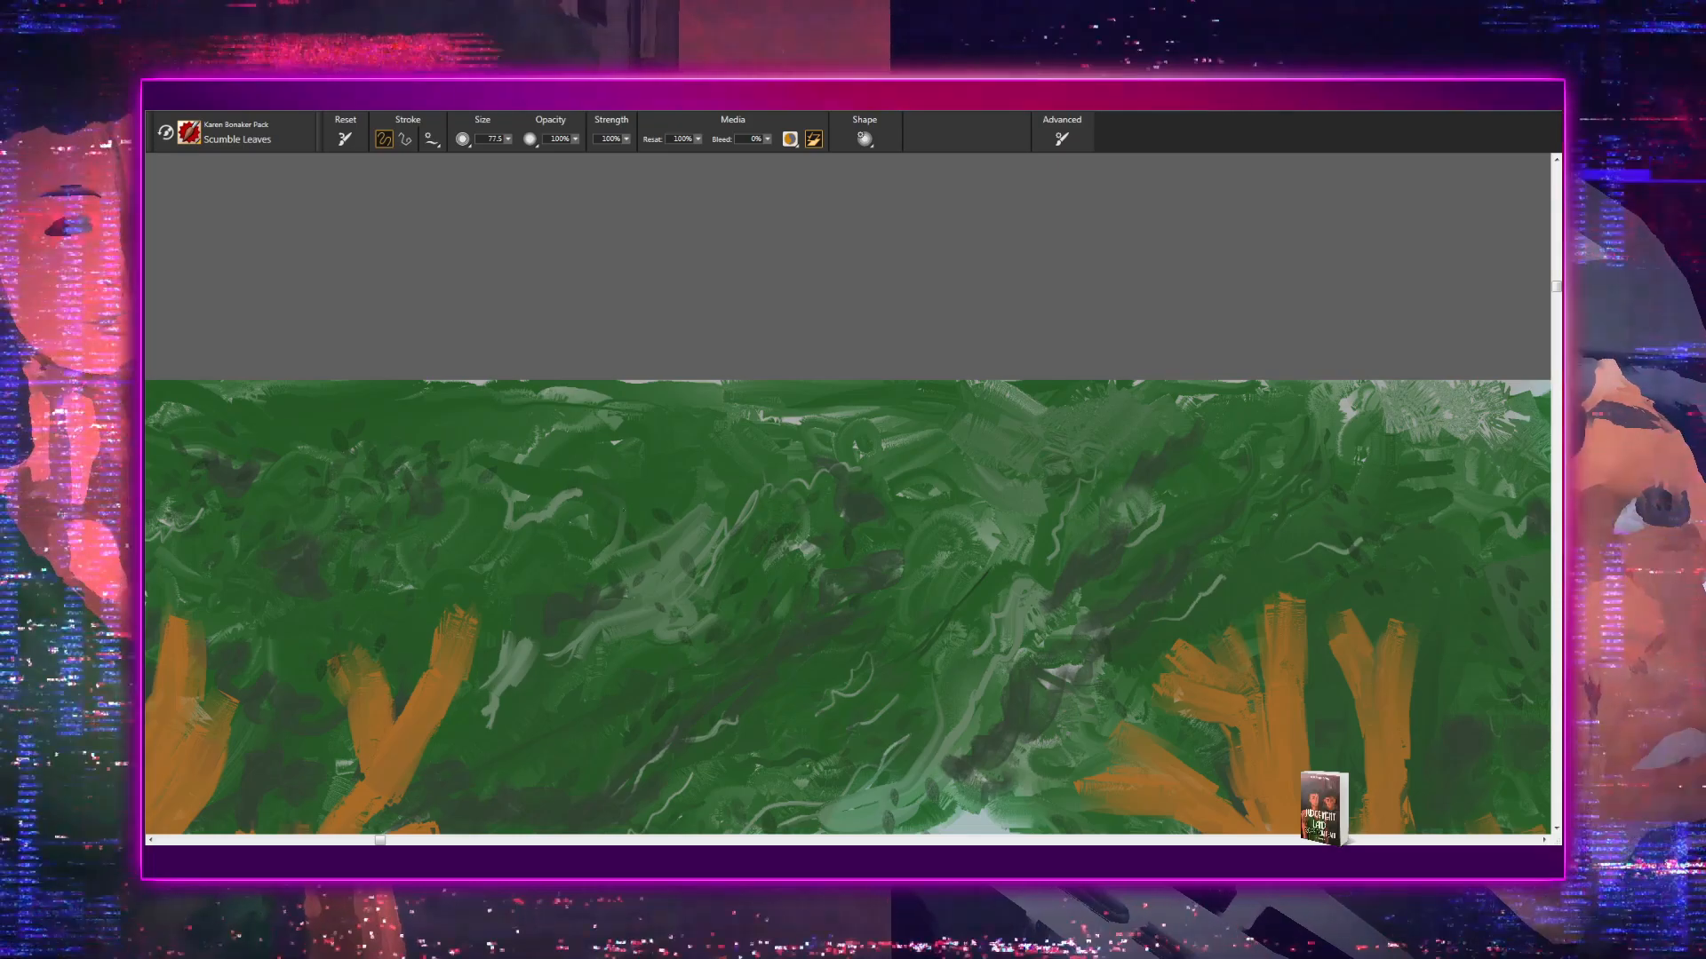
{"action": "left_click_drag", "start_coordinate": [842, 541], "coordinate": [536, 525]}
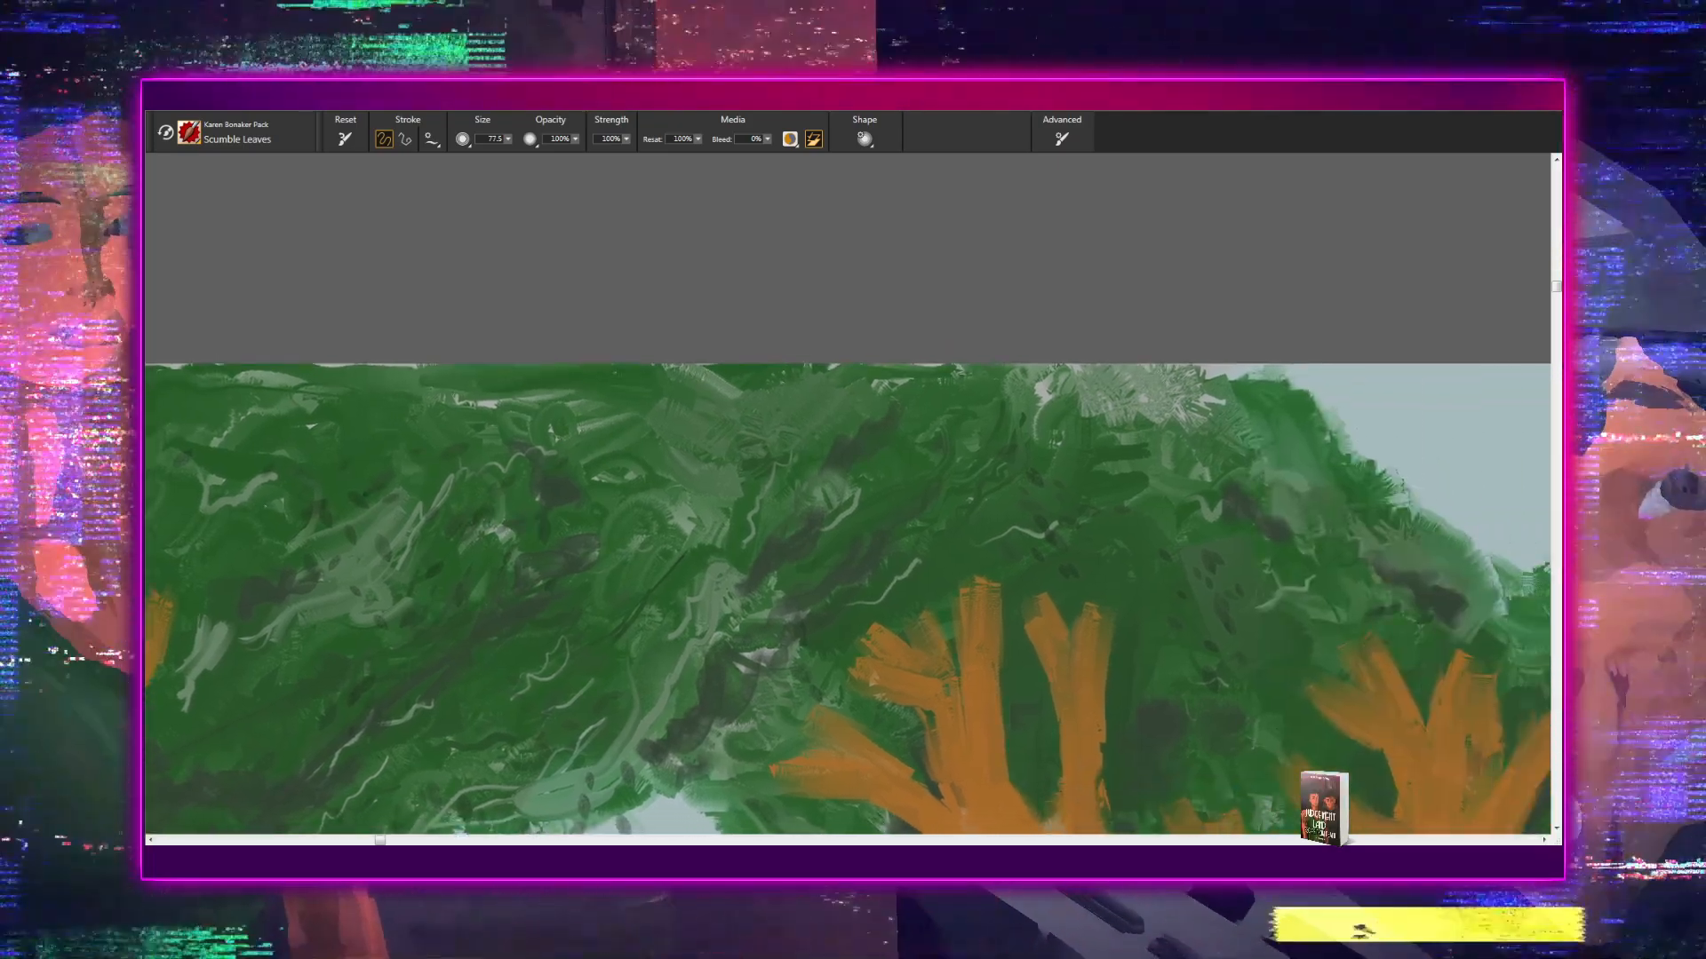
{"action": "left_click_drag", "start_coordinate": [868, 507], "coordinate": [560, 506]}
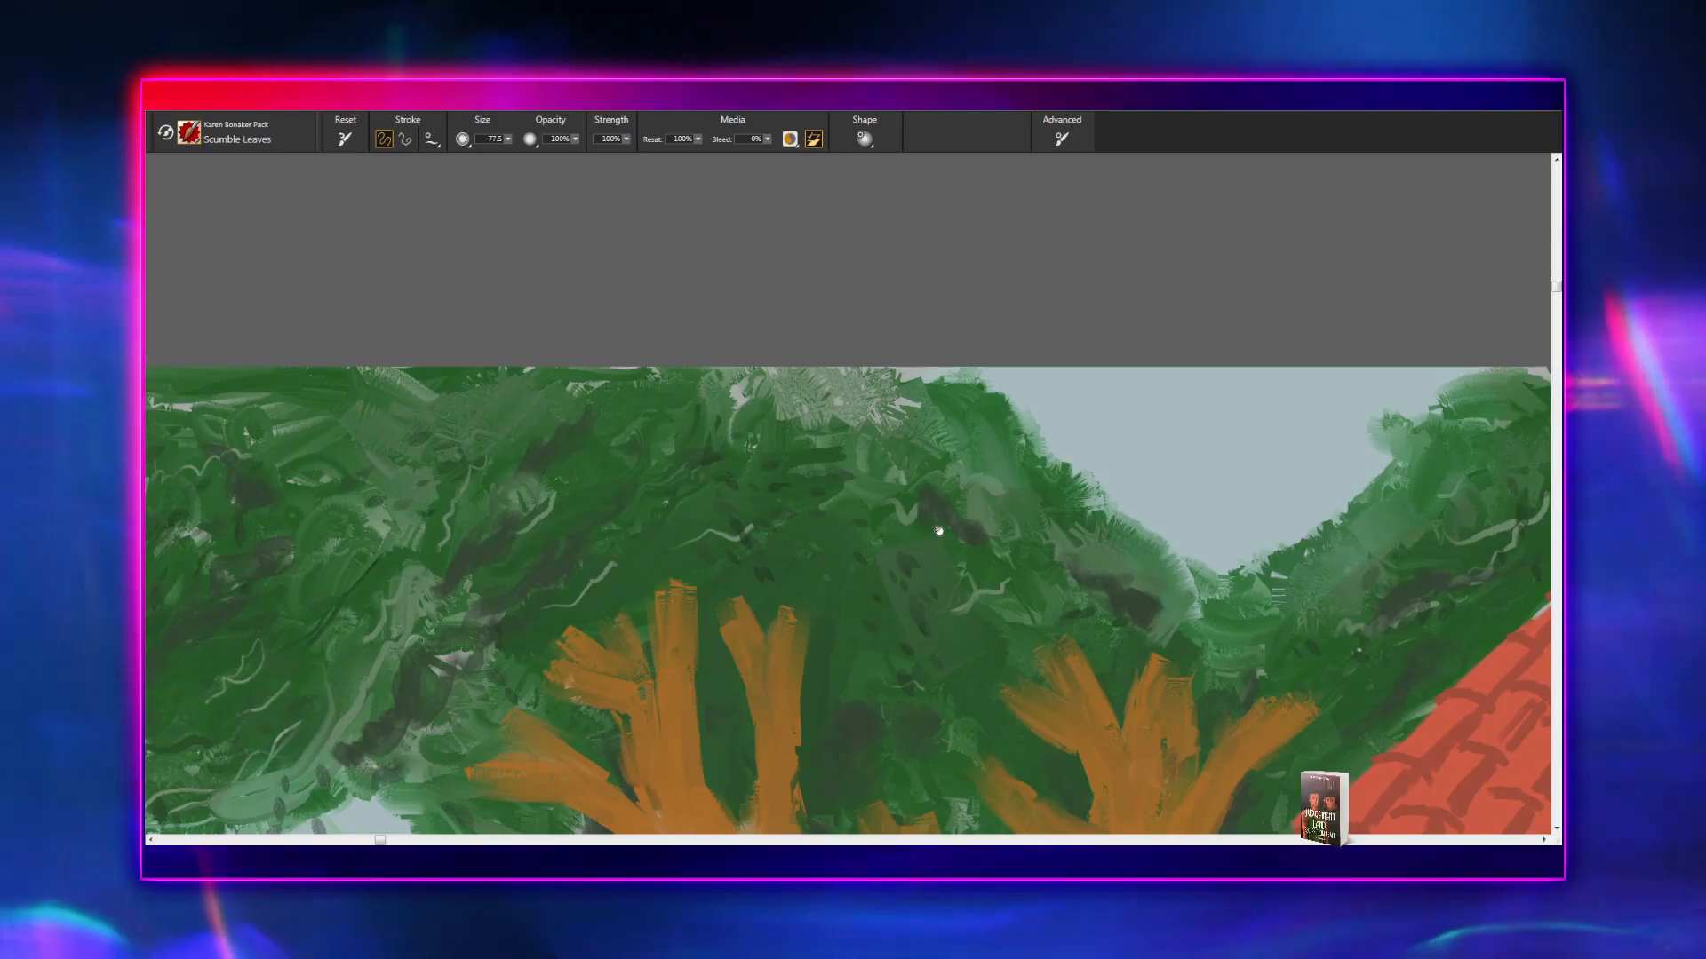
- Paint dark leaves along both edges of the V-shaped sky gap and into the foliage beside the tiled roof
{"action": "left_click_drag", "start_coordinate": [936, 529], "coordinate": [732, 546]}
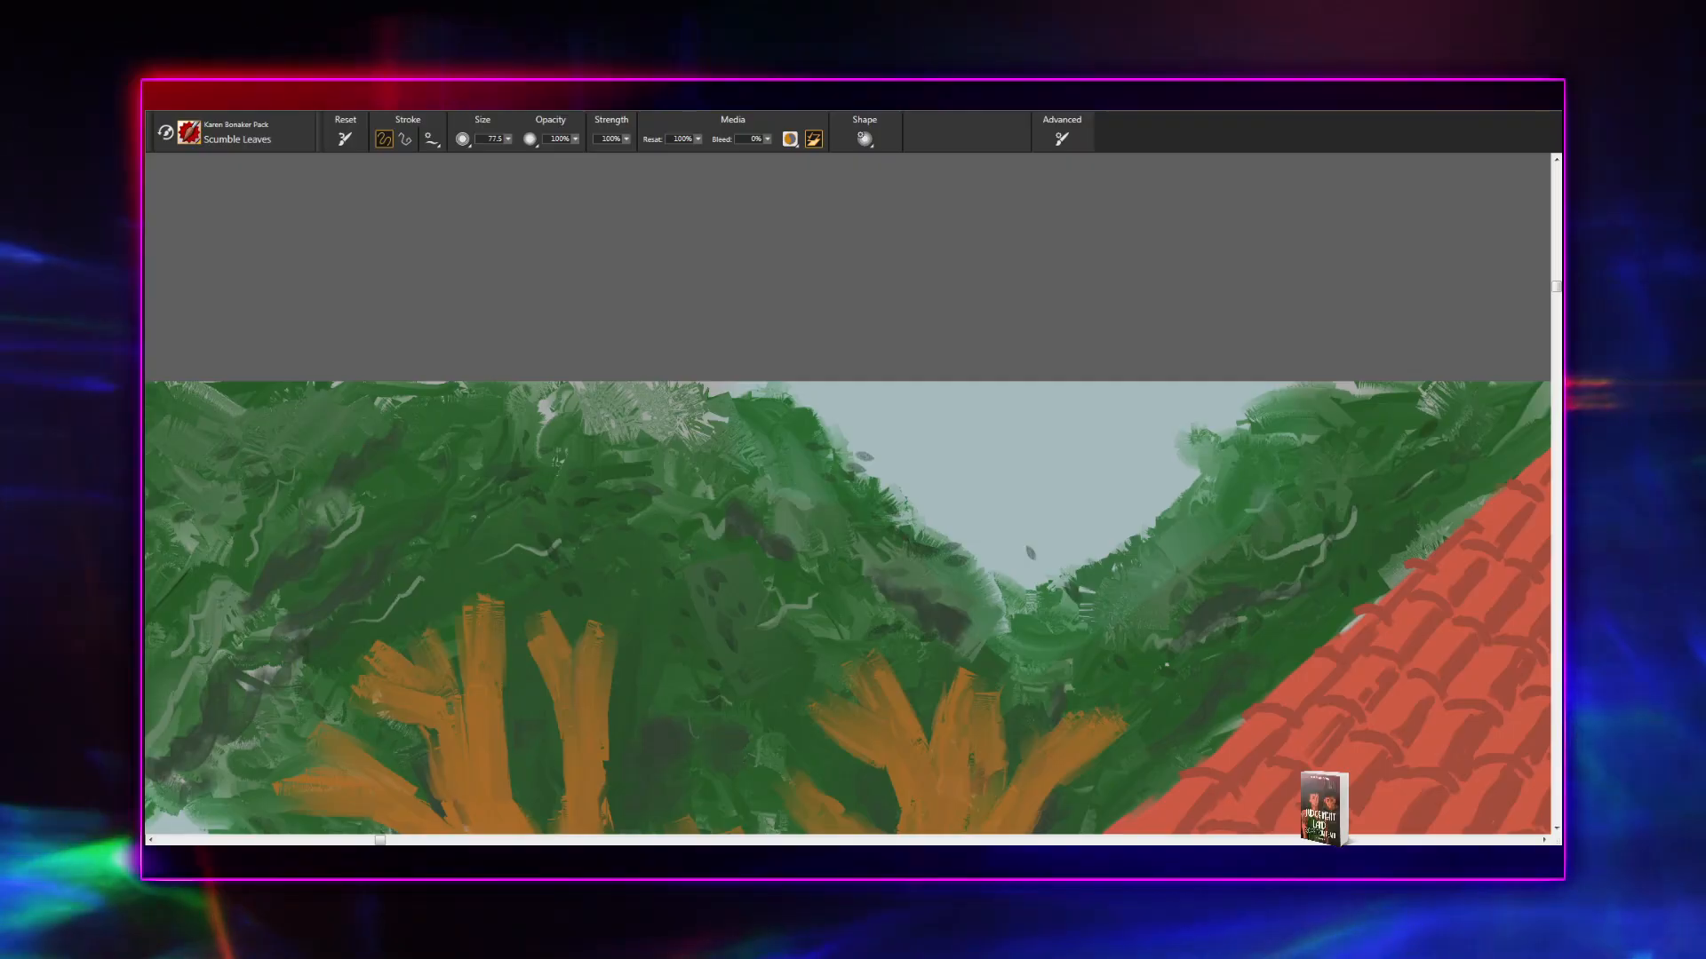
{"action": "left_click_drag", "start_coordinate": [1012, 576], "coordinate": [972, 528]}
{"action": "left_click_drag", "start_coordinate": [978, 610], "coordinate": [664, 617]}
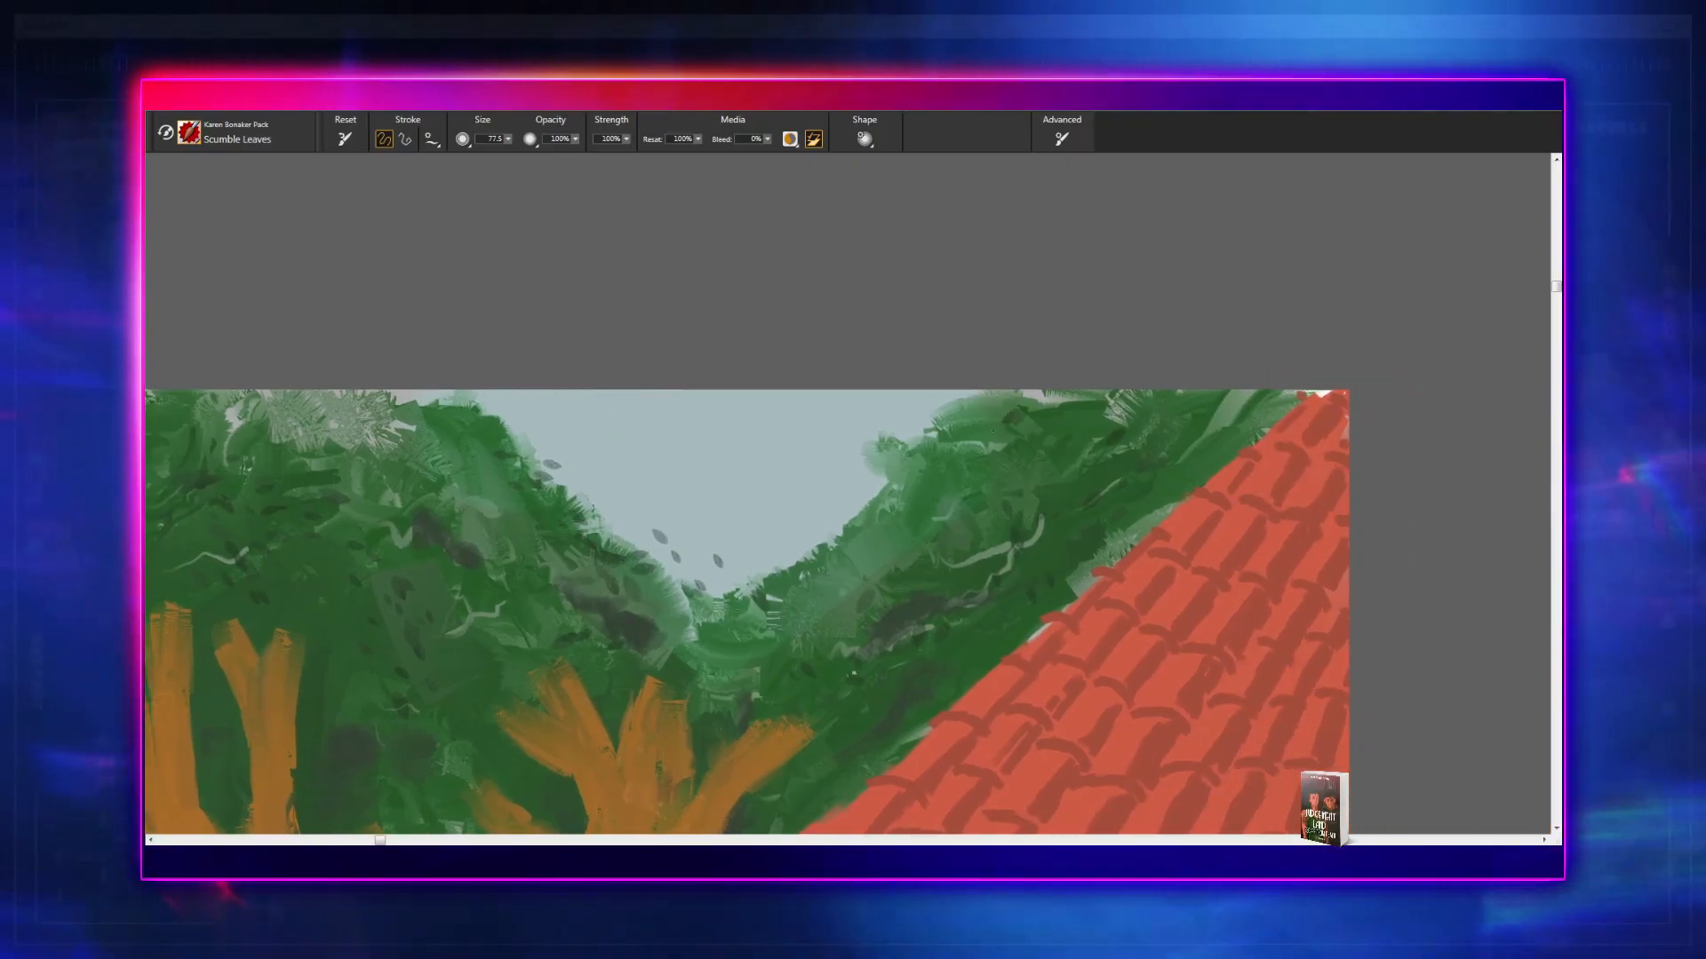
{"action": "left_click", "coordinate": [1014, 416]}
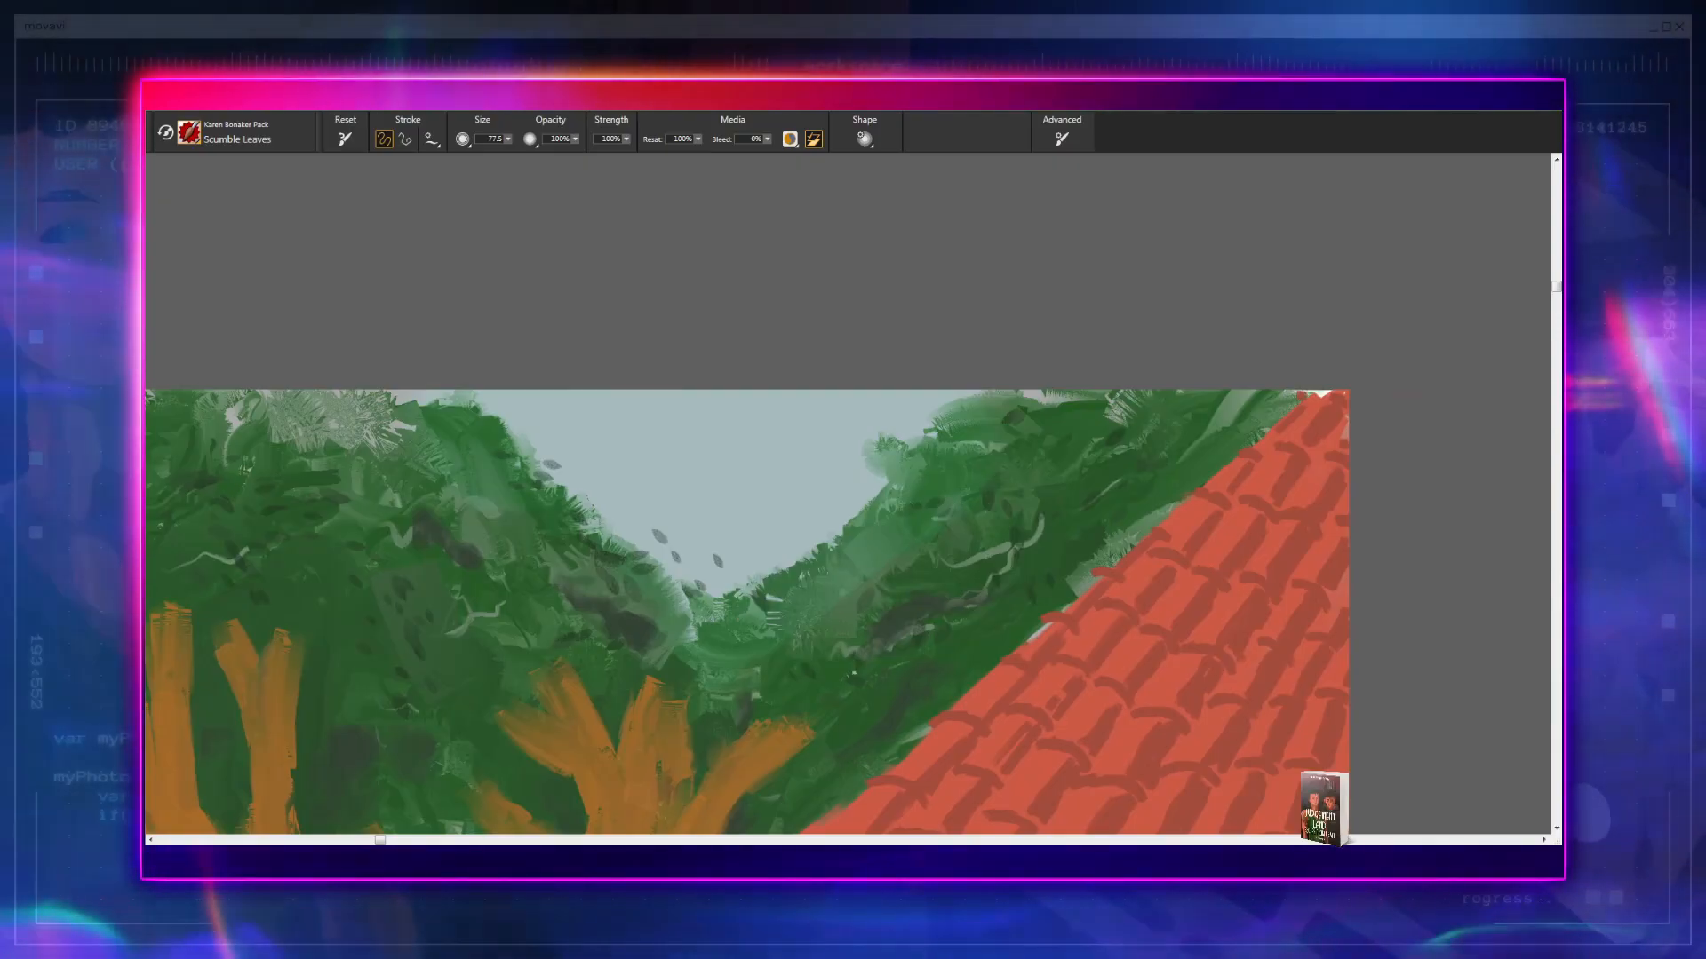
{"action": "left_click", "coordinate": [818, 518]}
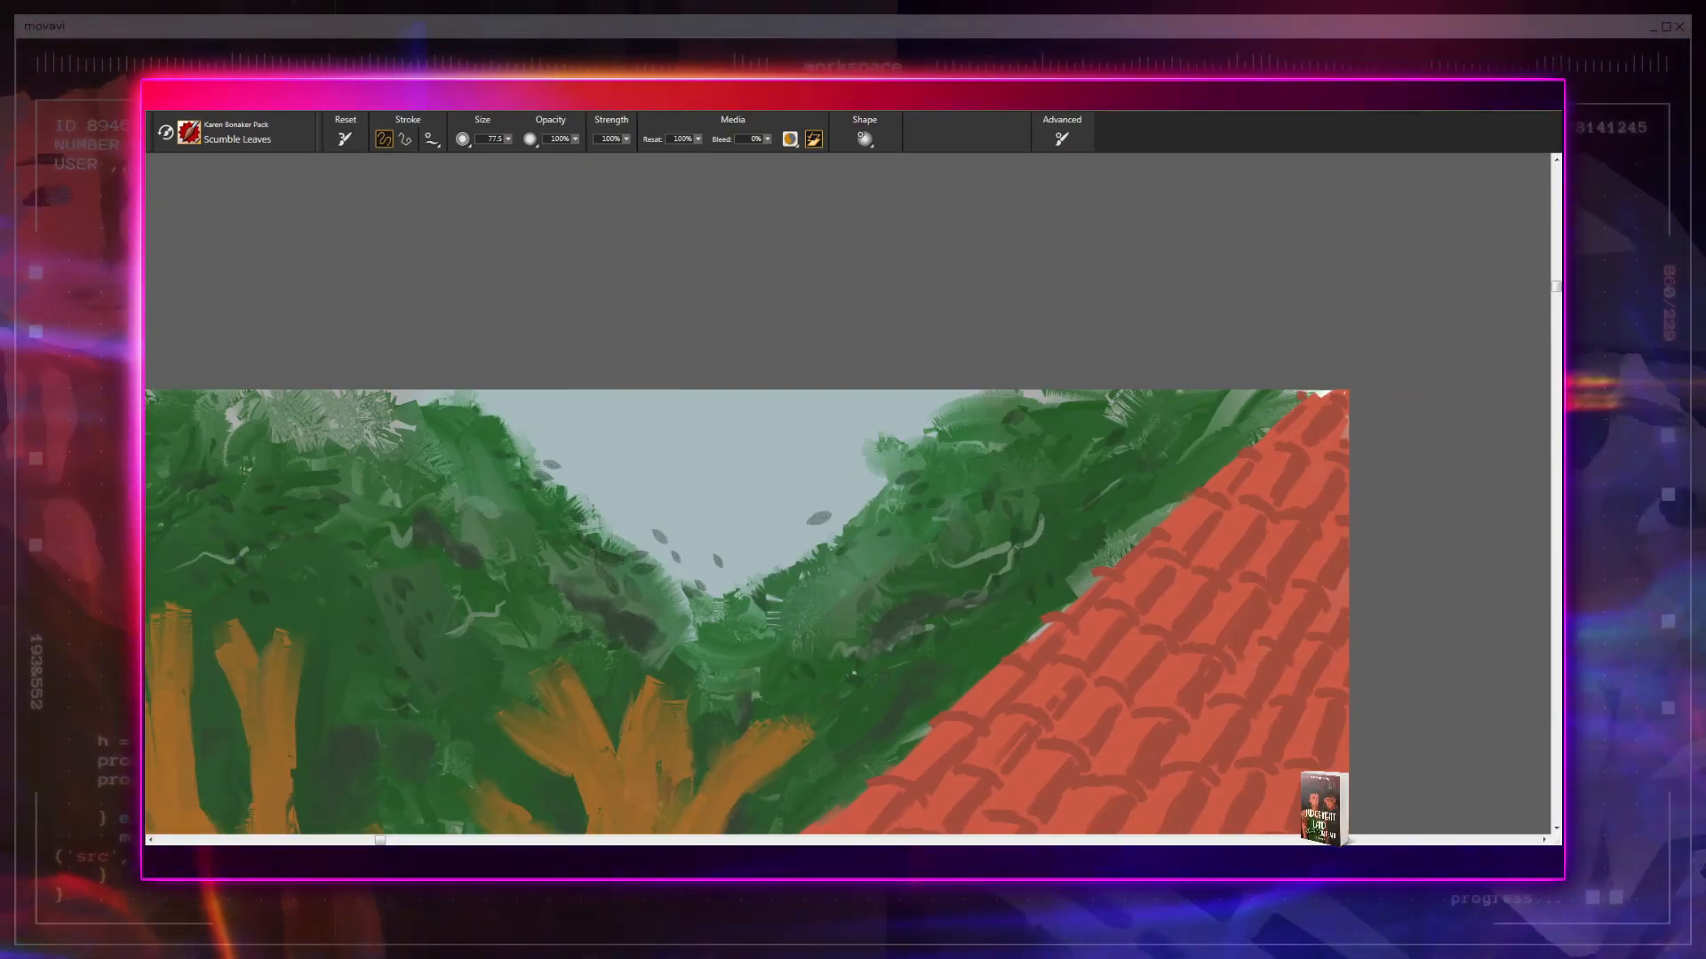
{"action": "mouse_move", "coordinate": [933, 582]}
{"action": "left_mouse_down"}
{"action": "mouse_move", "coordinate": [934, 469]}
{"action": "mouse_move", "coordinate": [722, 521]}
{"action": "left_mouse_up"}
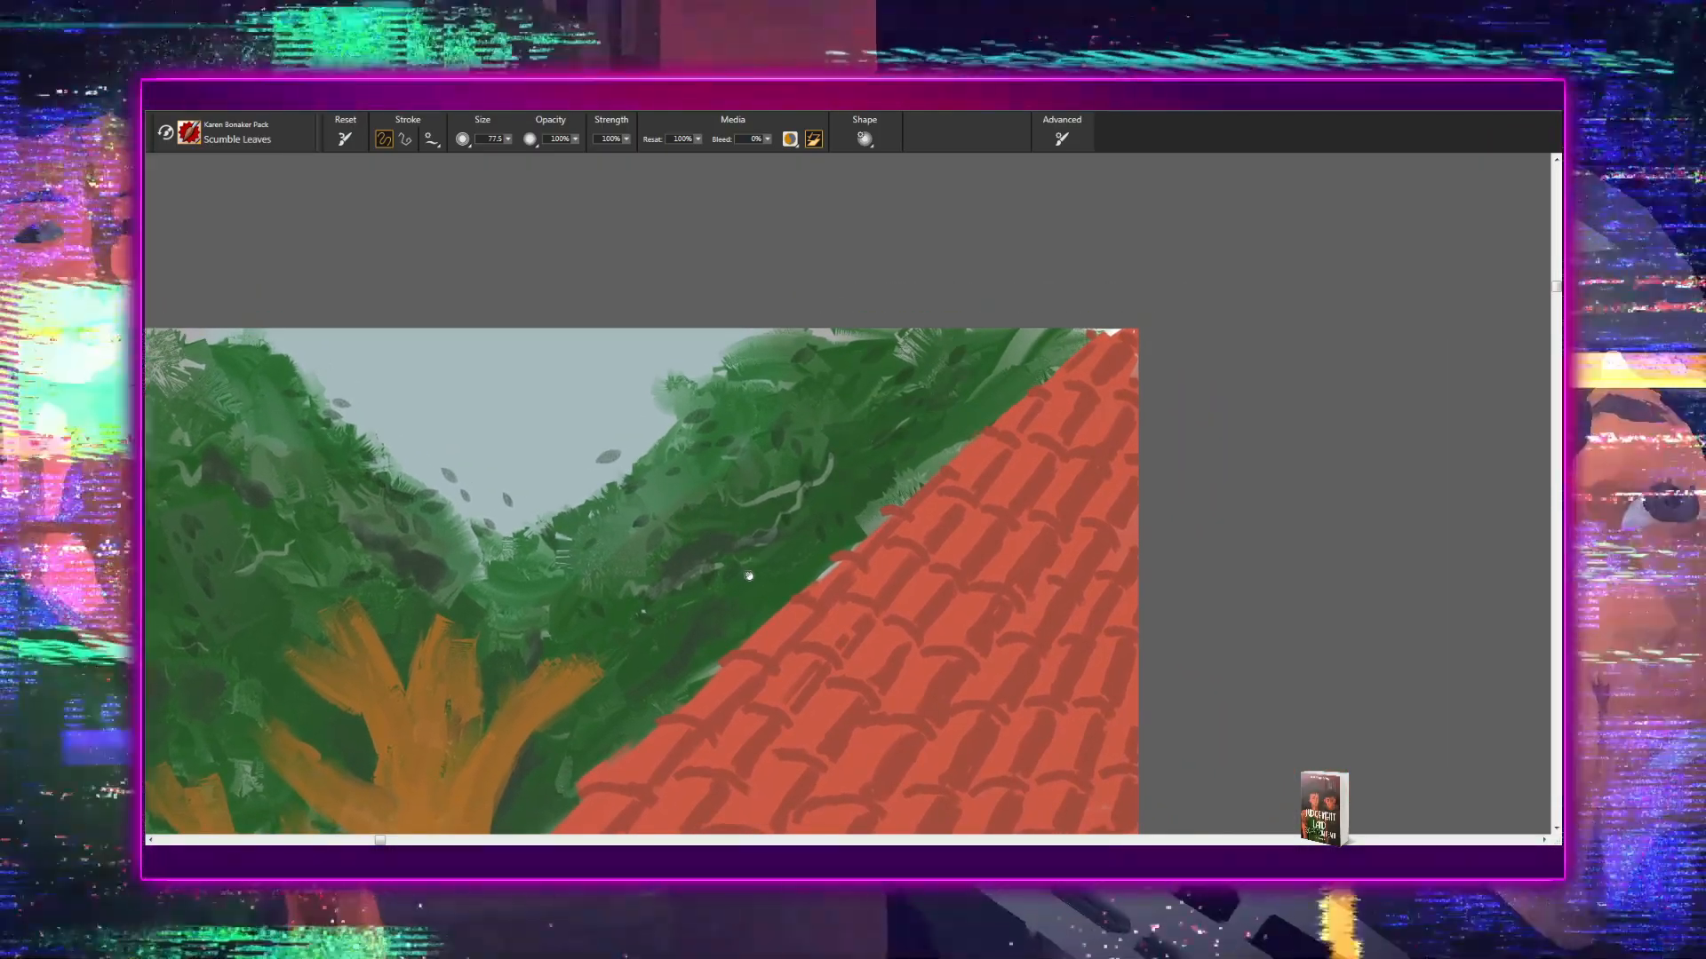
- Examine the leaf coverage from the foliage beside the roof back to the canopy above the mountains
{"action": "left_click_drag", "start_coordinate": [755, 571], "coordinate": [1027, 484]}
{"action": "left_click_drag", "start_coordinate": [746, 551], "coordinate": [956, 491]}
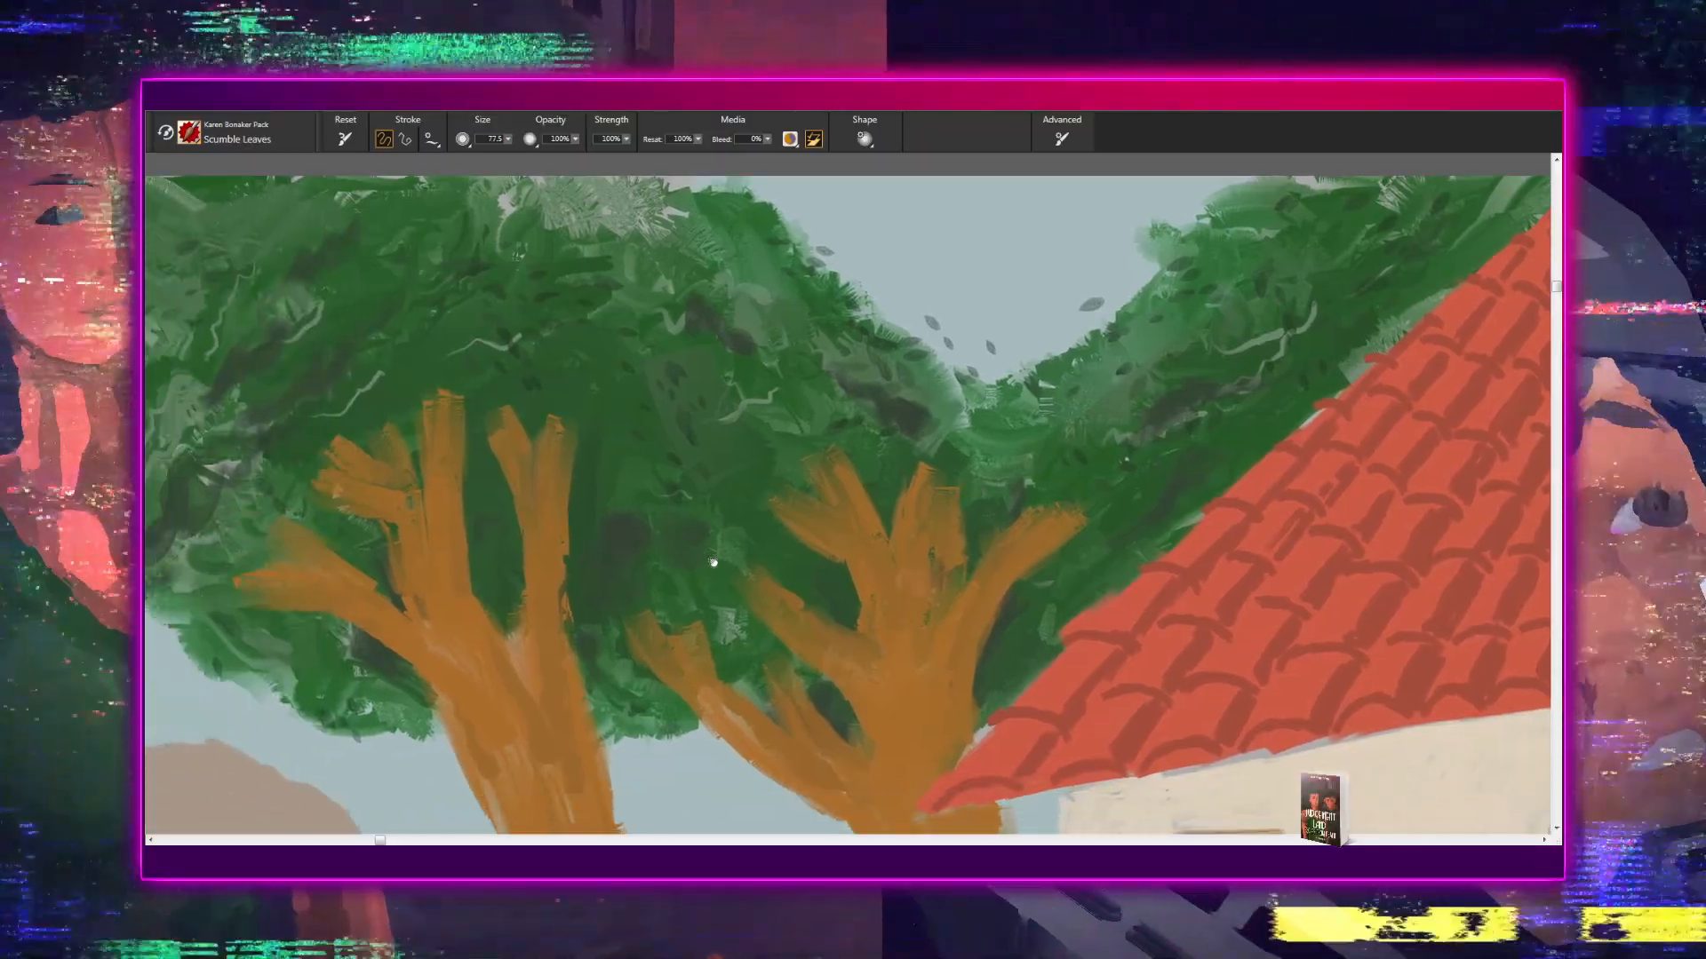
{"action": "left_click_drag", "start_coordinate": [718, 562], "coordinate": [1169, 556]}
{"action": "left_click_drag", "start_coordinate": [722, 511], "coordinate": [1121, 511]}
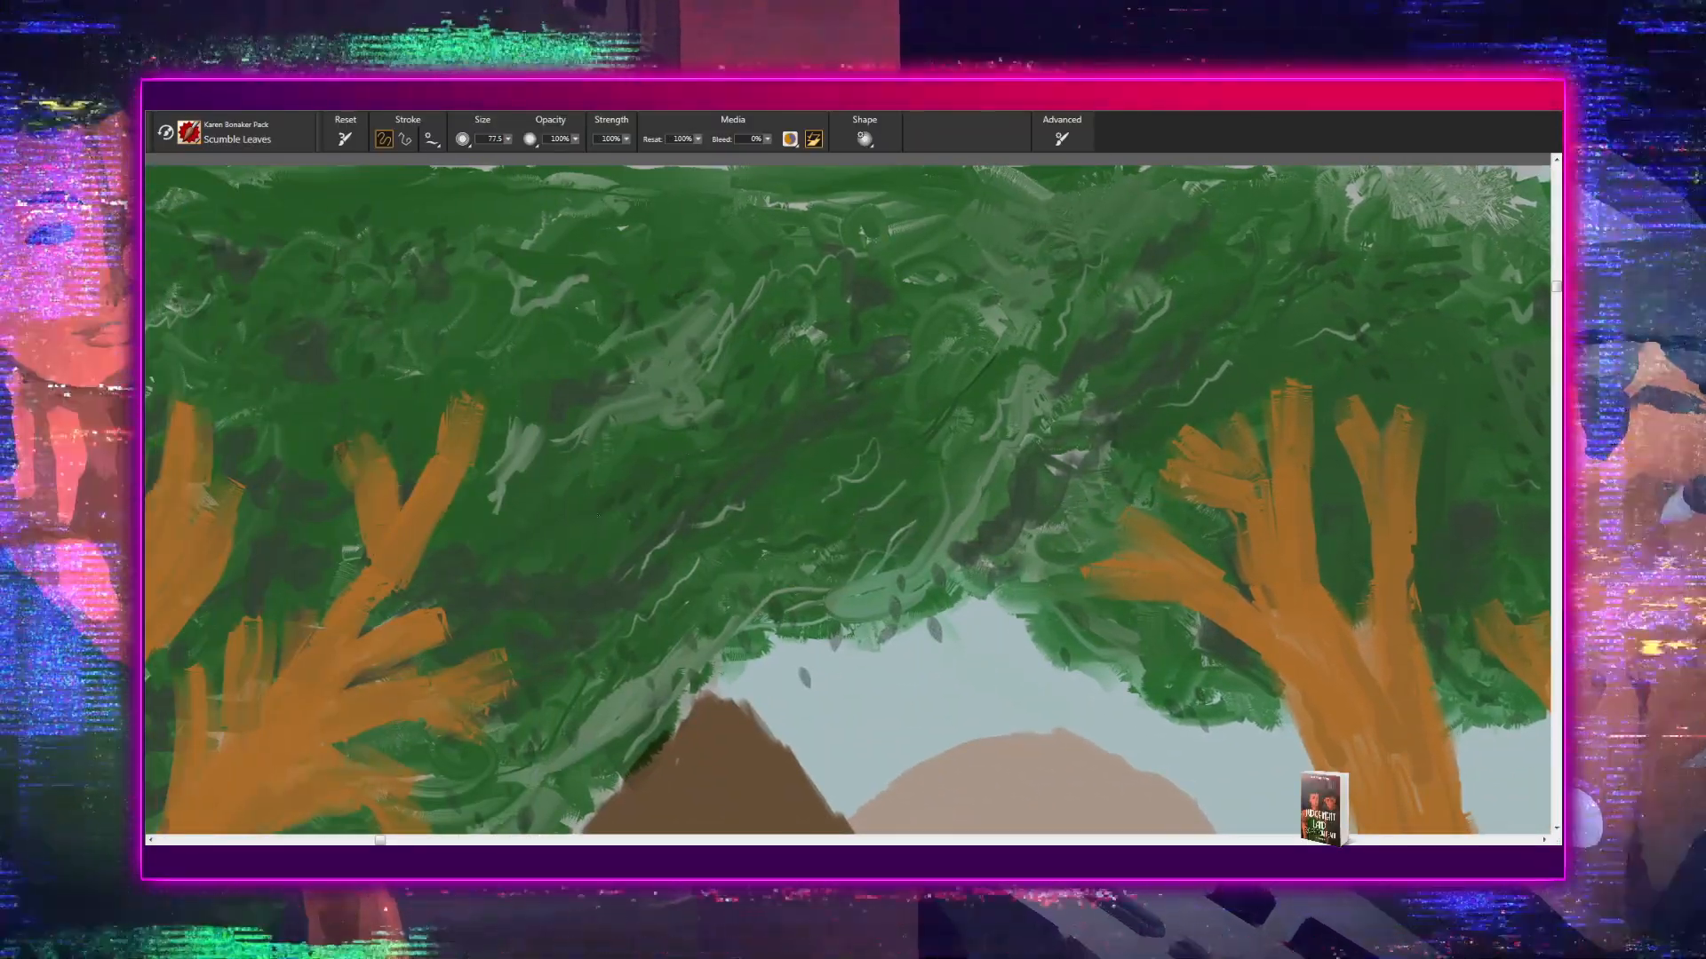
{"action": "left_click_drag", "start_coordinate": [617, 480], "coordinate": [553, 590]}
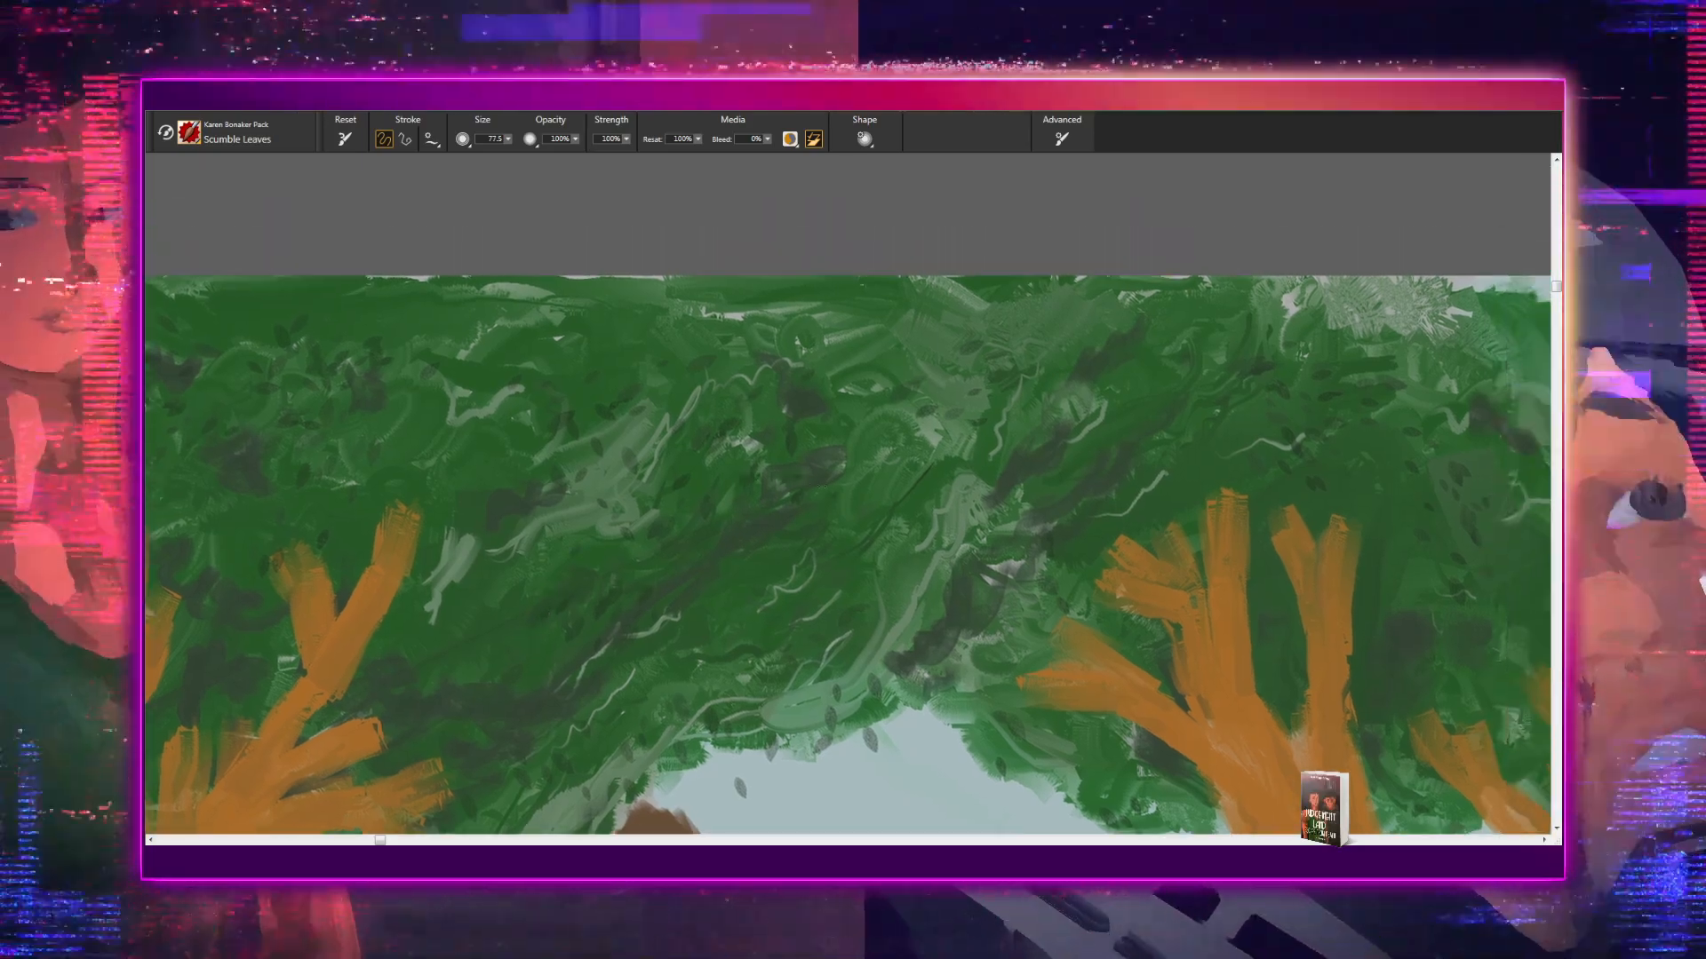
- Examine the foliage from the canopy above the mountains down the large shrub beside the leftmost trunk to the painting's lower edge
{"action": "mouse_move", "coordinate": [697, 509]}
{"action": "left_mouse_down"}
{"action": "mouse_move", "coordinate": [732, 468]}
{"action": "mouse_move", "coordinate": [608, 403]}
{"action": "left_mouse_up"}
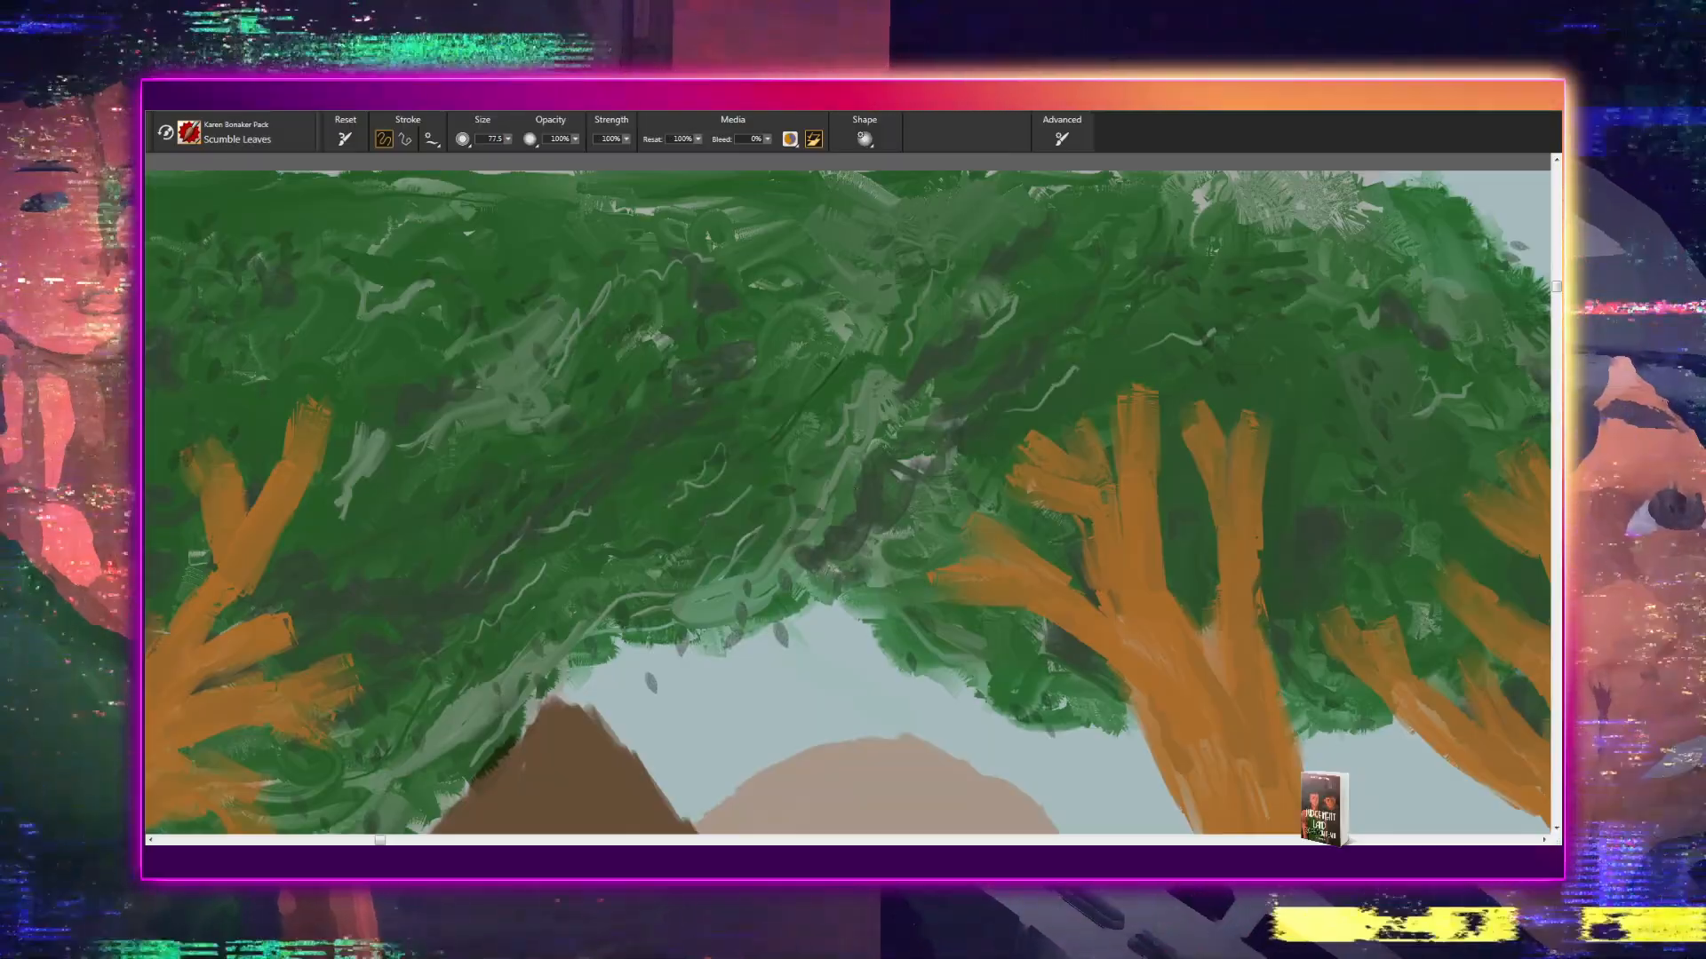
{"action": "left_click_drag", "start_coordinate": [473, 531], "coordinate": [1005, 378]}
{"action": "left_click_drag", "start_coordinate": [851, 424], "coordinate": [1110, 192]}
{"action": "mouse_move", "coordinate": [955, 488]}
{"action": "left_mouse_down"}
{"action": "mouse_move", "coordinate": [948, 317]}
{"action": "mouse_move", "coordinate": [893, 261]}
{"action": "left_mouse_up"}
{"action": "left_click_drag", "start_coordinate": [819, 389], "coordinate": [800, 242]}
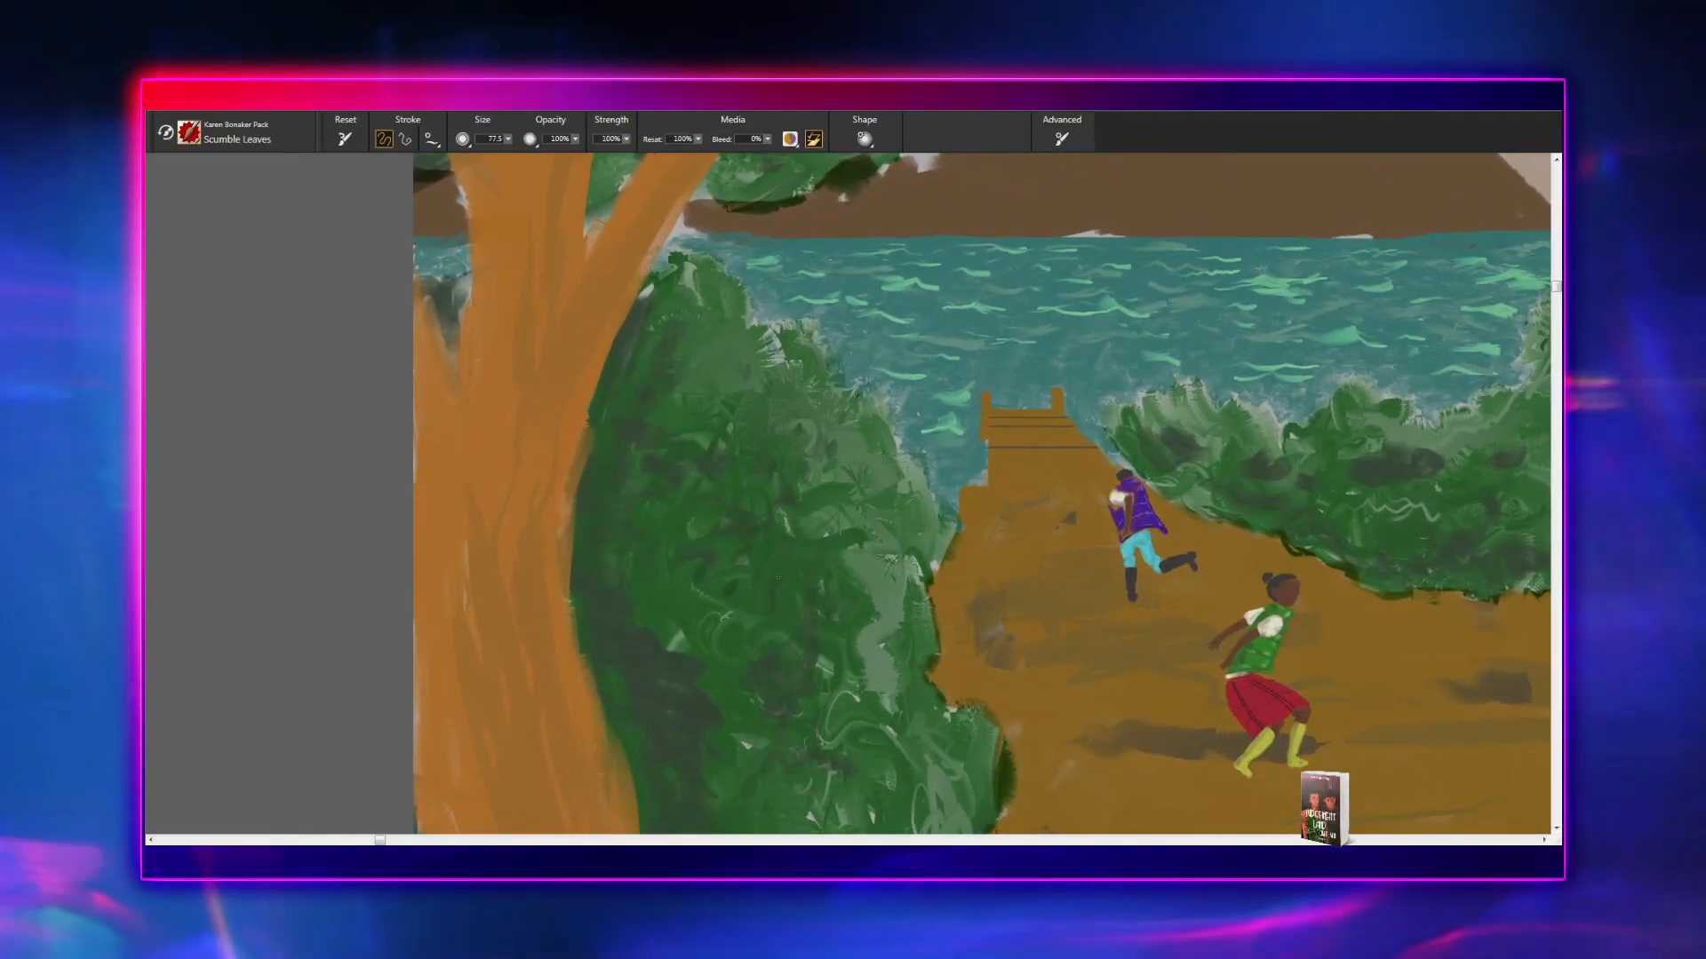
{"action": "left_click_drag", "start_coordinate": [832, 653], "coordinate": [708, 502]}
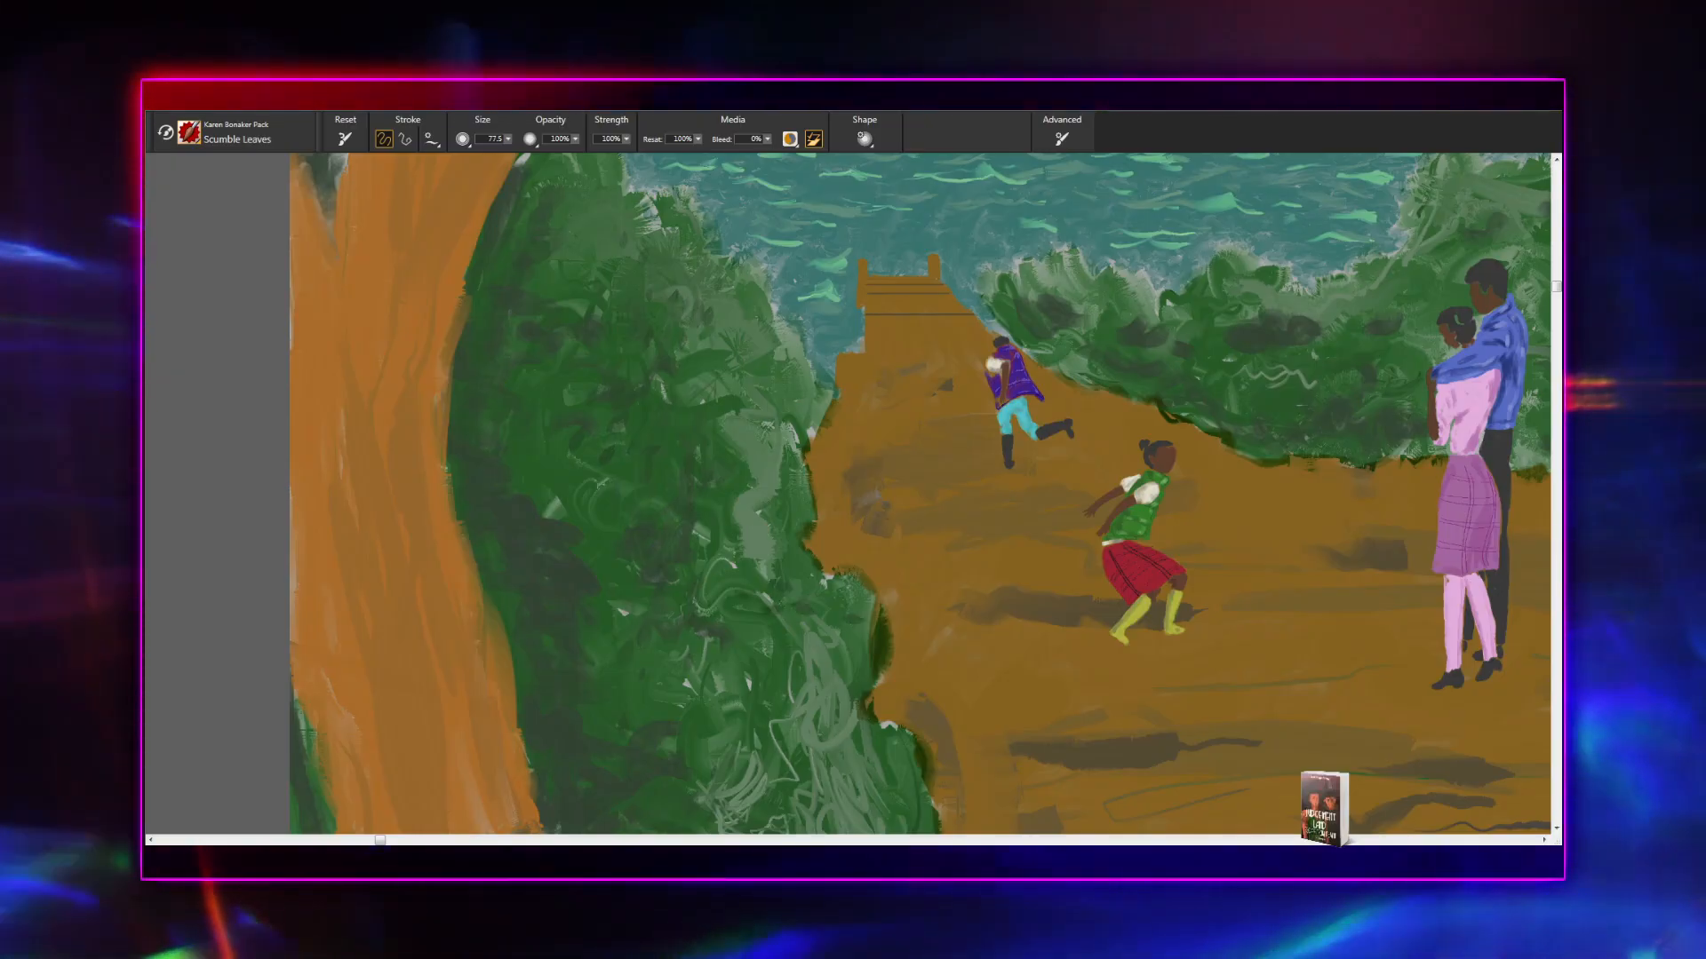
{"action": "mouse_move", "coordinate": [700, 717]}
{"action": "left_mouse_down"}
{"action": "mouse_move", "coordinate": [646, 610]}
{"action": "mouse_move", "coordinate": [620, 476]}
{"action": "left_mouse_up"}
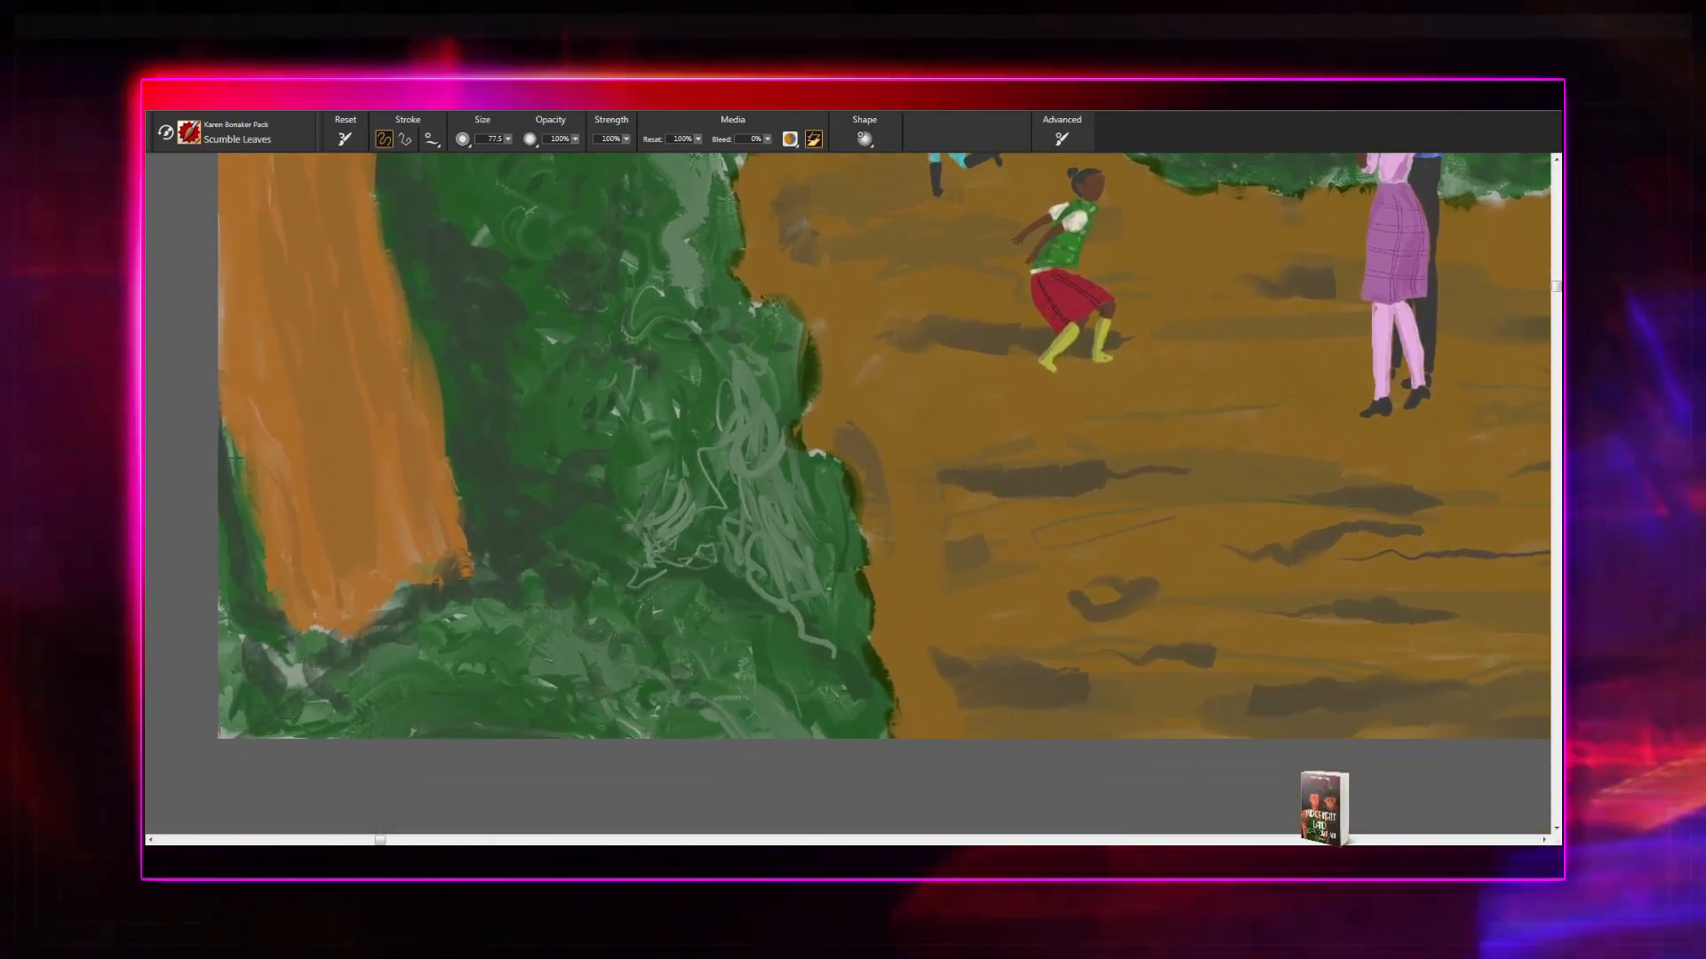
{"action": "left_click_drag", "start_coordinate": [670, 606], "coordinate": [653, 527]}
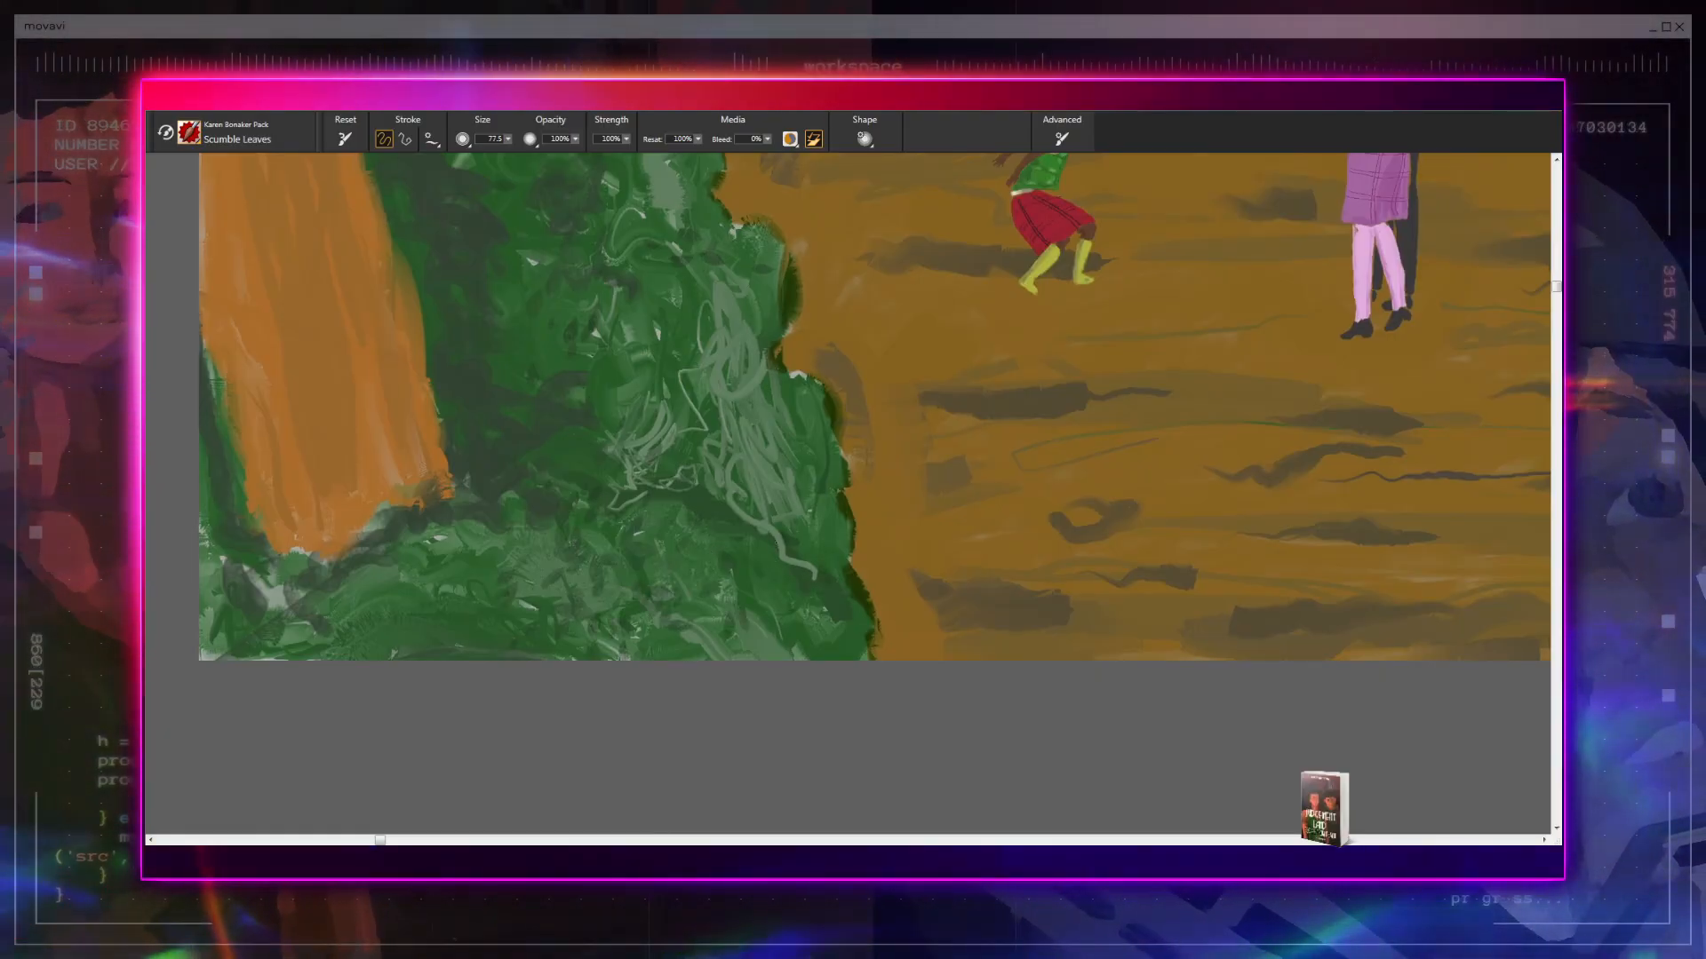
{"action": "left_click_drag", "start_coordinate": [668, 560], "coordinate": [767, 611]}
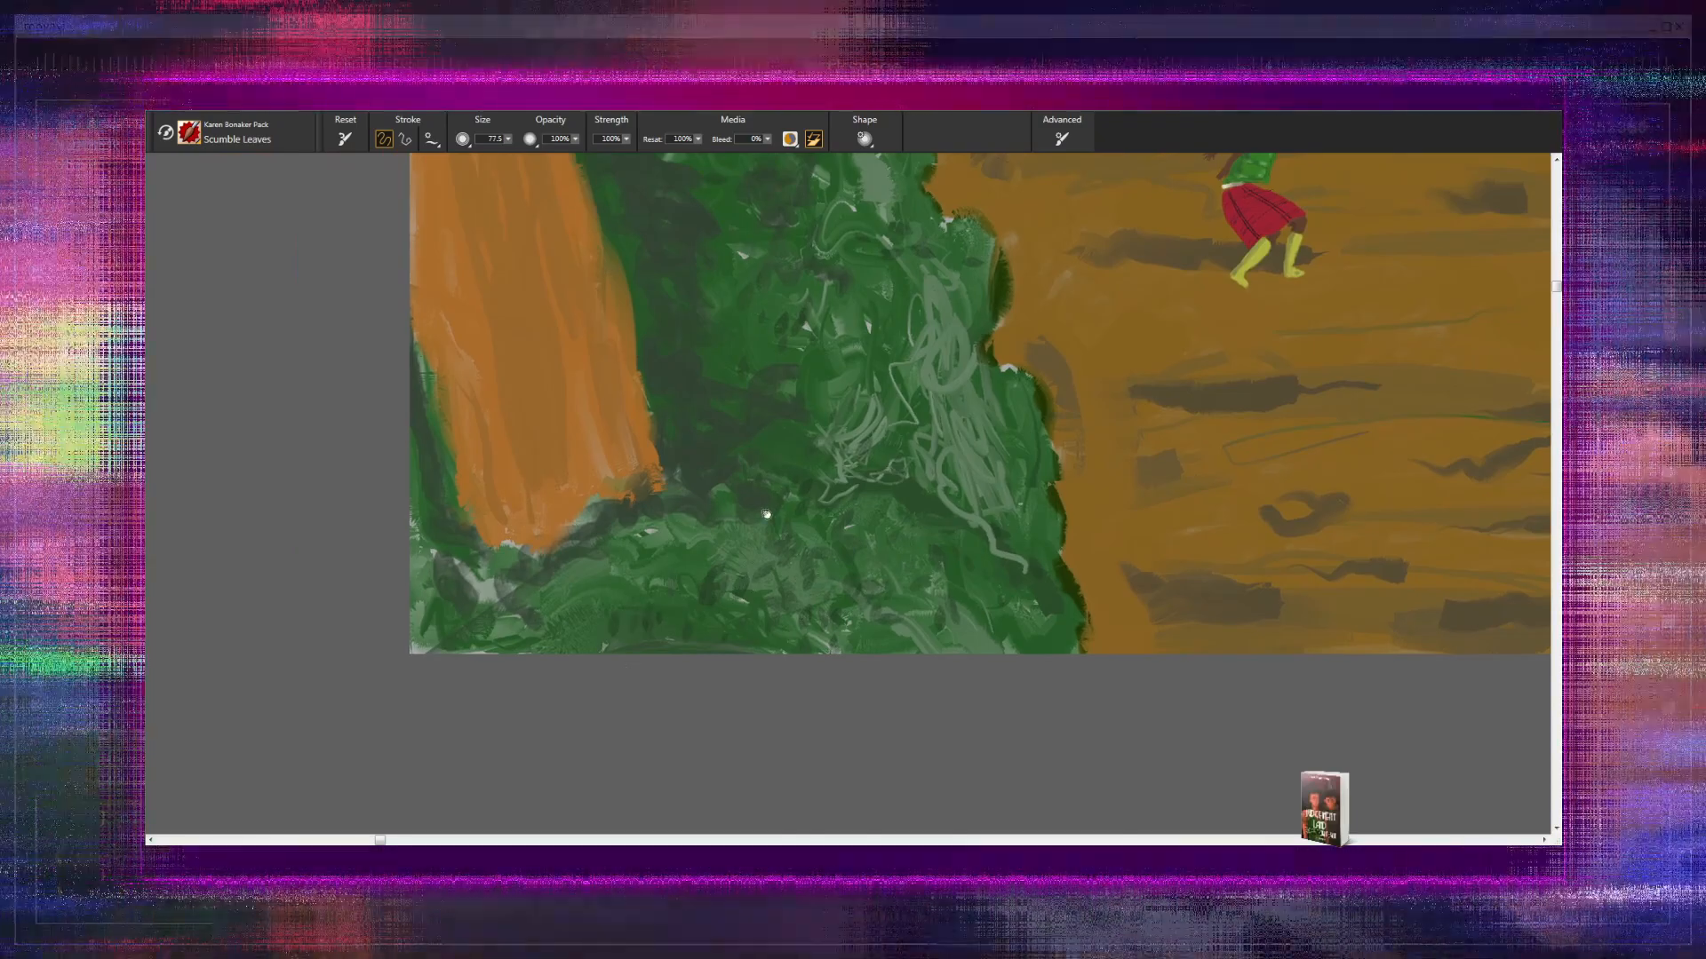
- Inspect the large shrub beside the path from its base to the lakeshore, and compare it with the leftmost tree's canopy
{"action": "left_click_drag", "start_coordinate": [766, 514], "coordinate": [647, 662]}
{"action": "left_click_drag", "start_coordinate": [733, 422], "coordinate": [764, 630]}
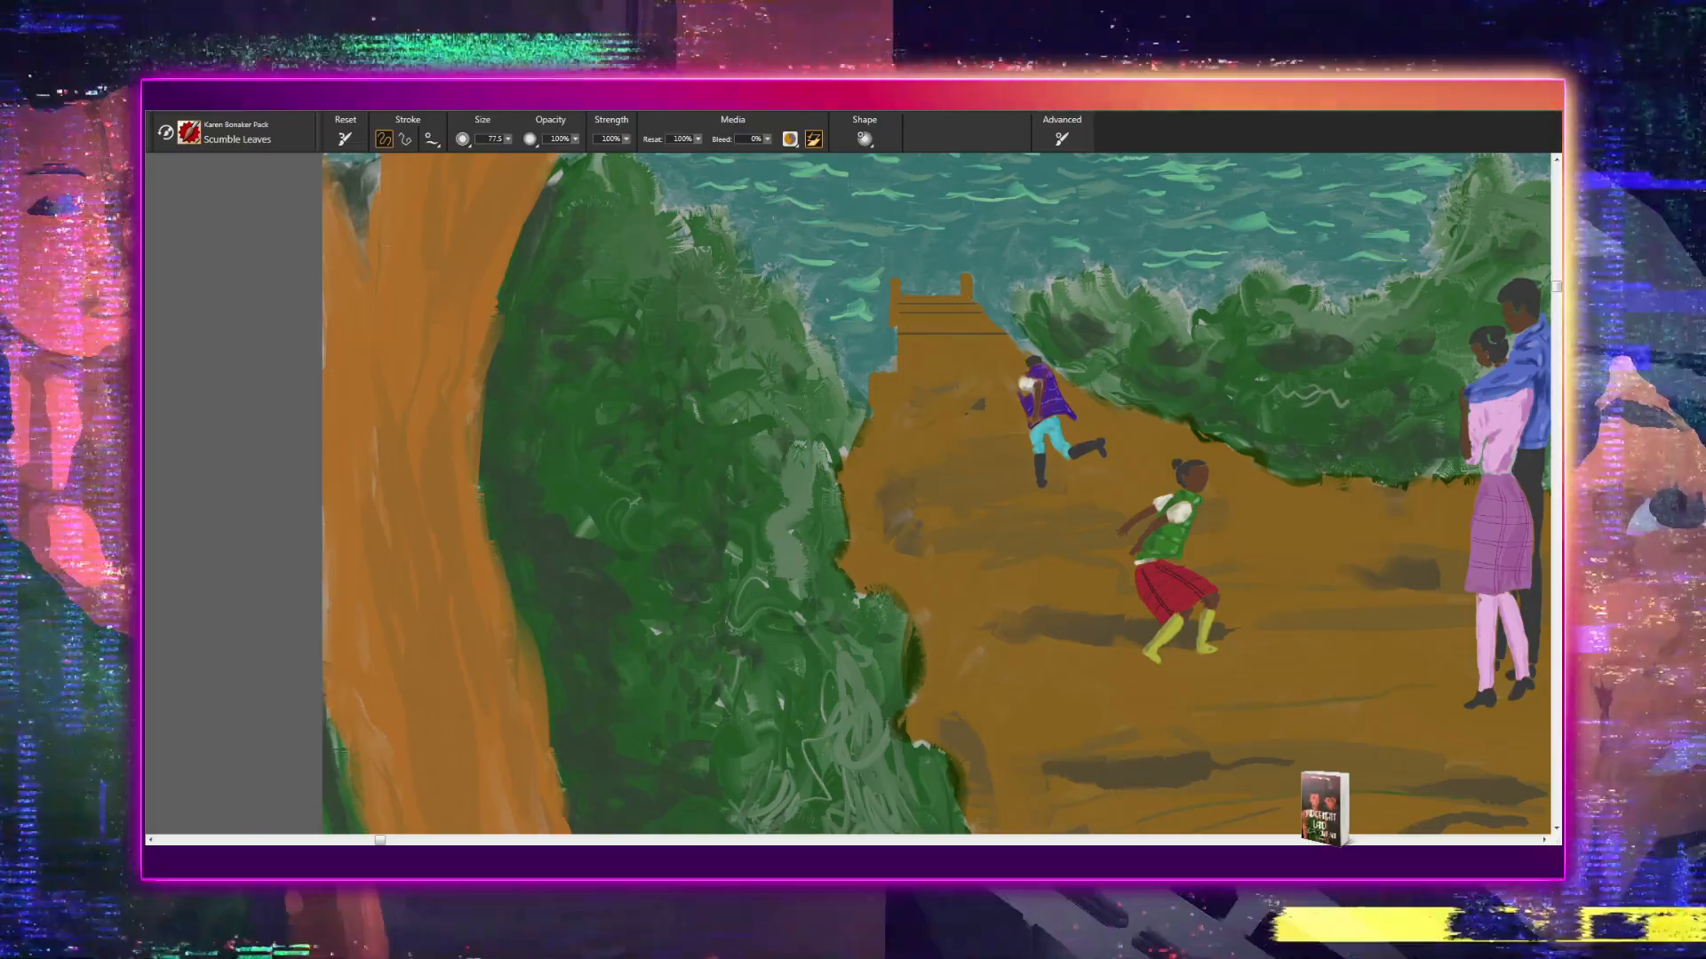
{"action": "left_click_drag", "start_coordinate": [768, 525], "coordinate": [727, 682]}
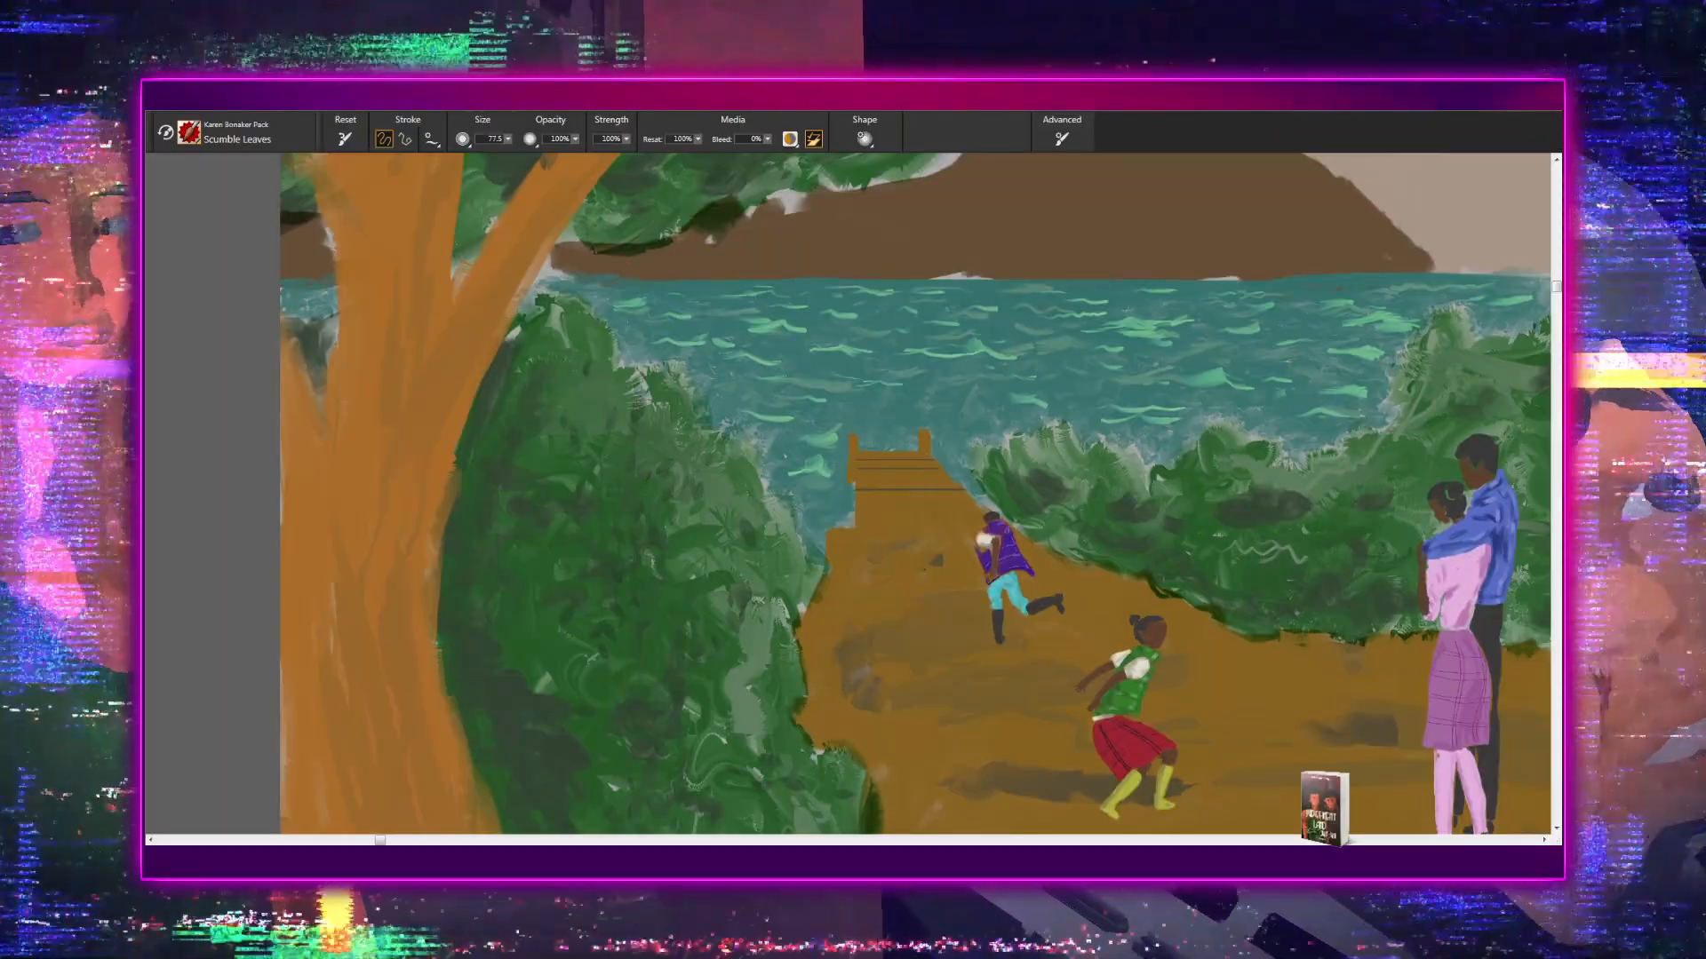
{"action": "left_click_drag", "start_coordinate": [598, 553], "coordinate": [609, 293]}
{"action": "mouse_move", "coordinate": [591, 533]}
{"action": "left_mouse_down"}
{"action": "mouse_move", "coordinate": [620, 434]}
{"action": "mouse_move", "coordinate": [628, 297]}
{"action": "left_mouse_up"}
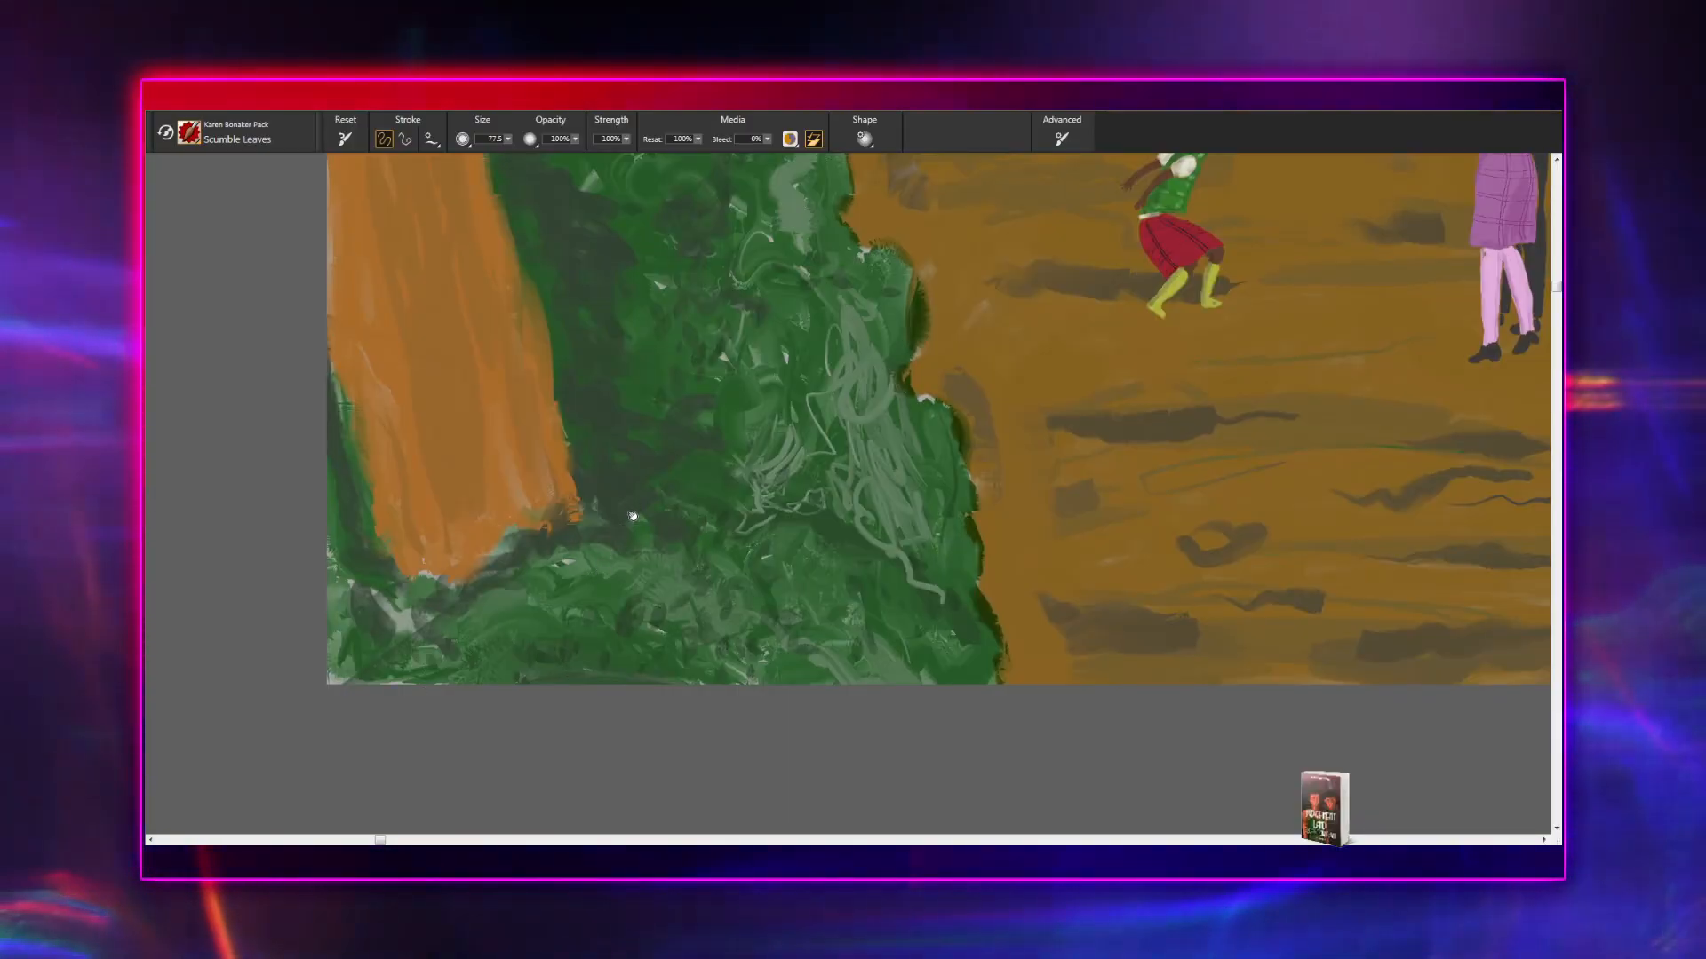
{"action": "left_click_drag", "start_coordinate": [702, 231], "coordinate": [668, 558]}
{"action": "mouse_move", "coordinate": [692, 338]}
{"action": "left_mouse_down"}
{"action": "mouse_move", "coordinate": [665, 654]}
{"action": "mouse_move", "coordinate": [623, 787]}
{"action": "left_mouse_up"}
{"action": "left_click_drag", "start_coordinate": [684, 382], "coordinate": [660, 642]}
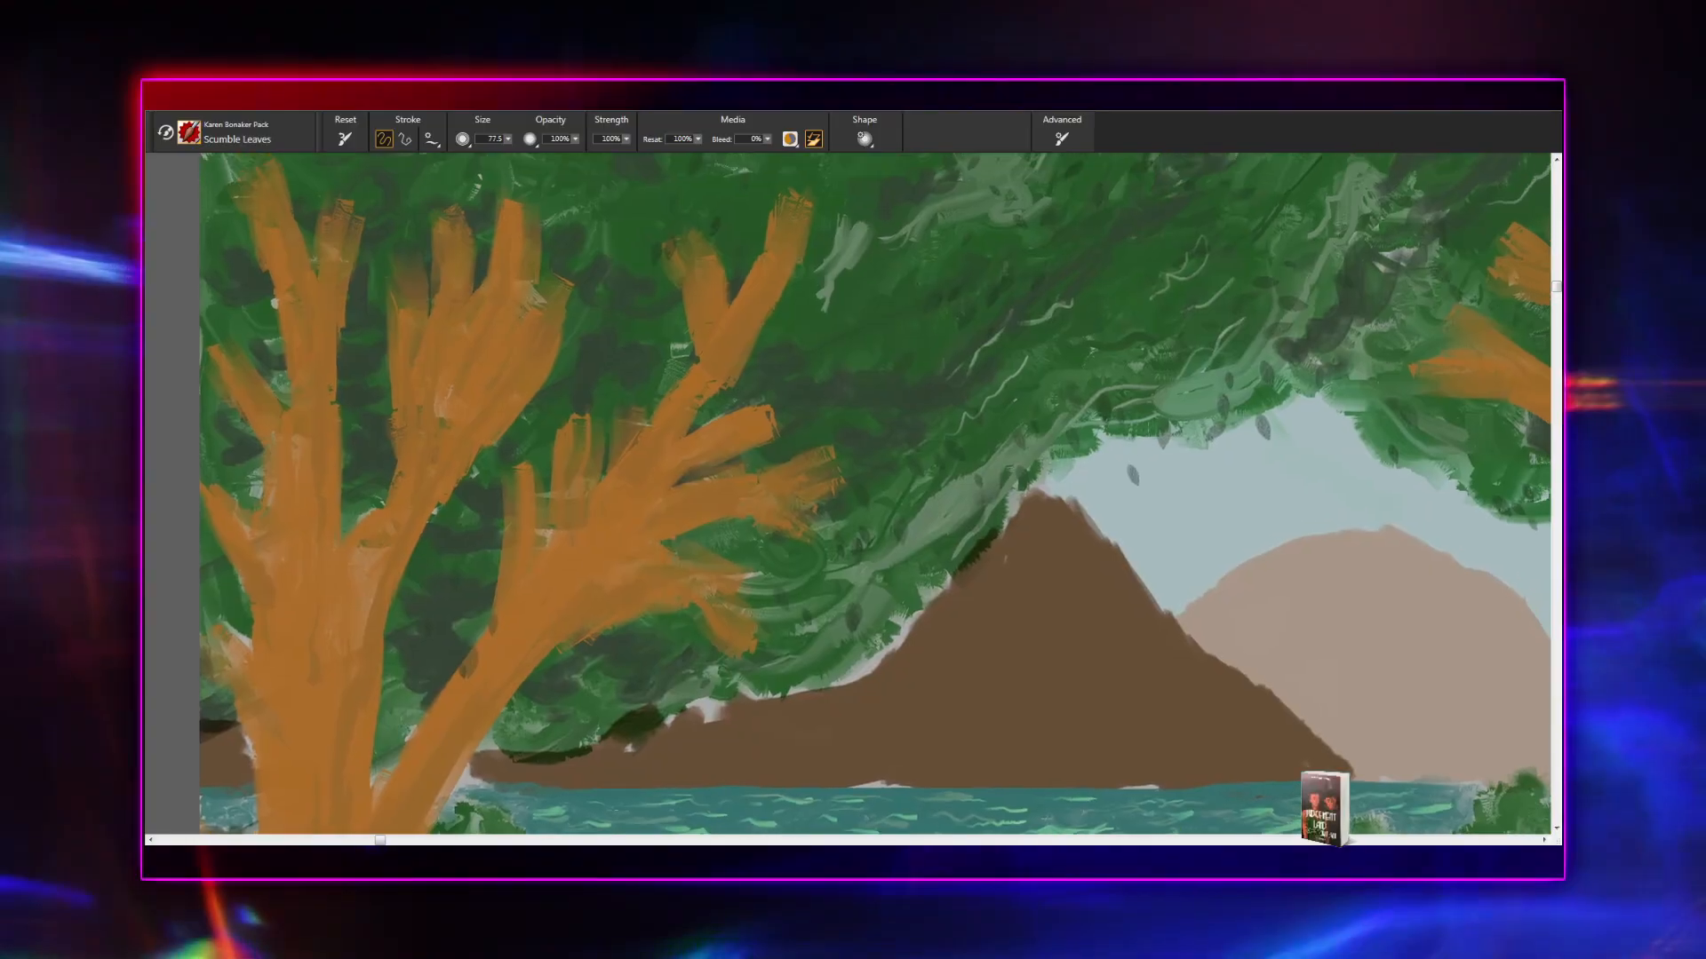
{"action": "left_click_drag", "start_coordinate": [747, 606], "coordinate": [696, 742]}
- Review the whole lakeside village painting at several magnifications to judge the leaf detail in the overall composition
{"action": "scroll", "coordinate": [697, 742], "scroll_direction": "down", "scroll_amount": 4}
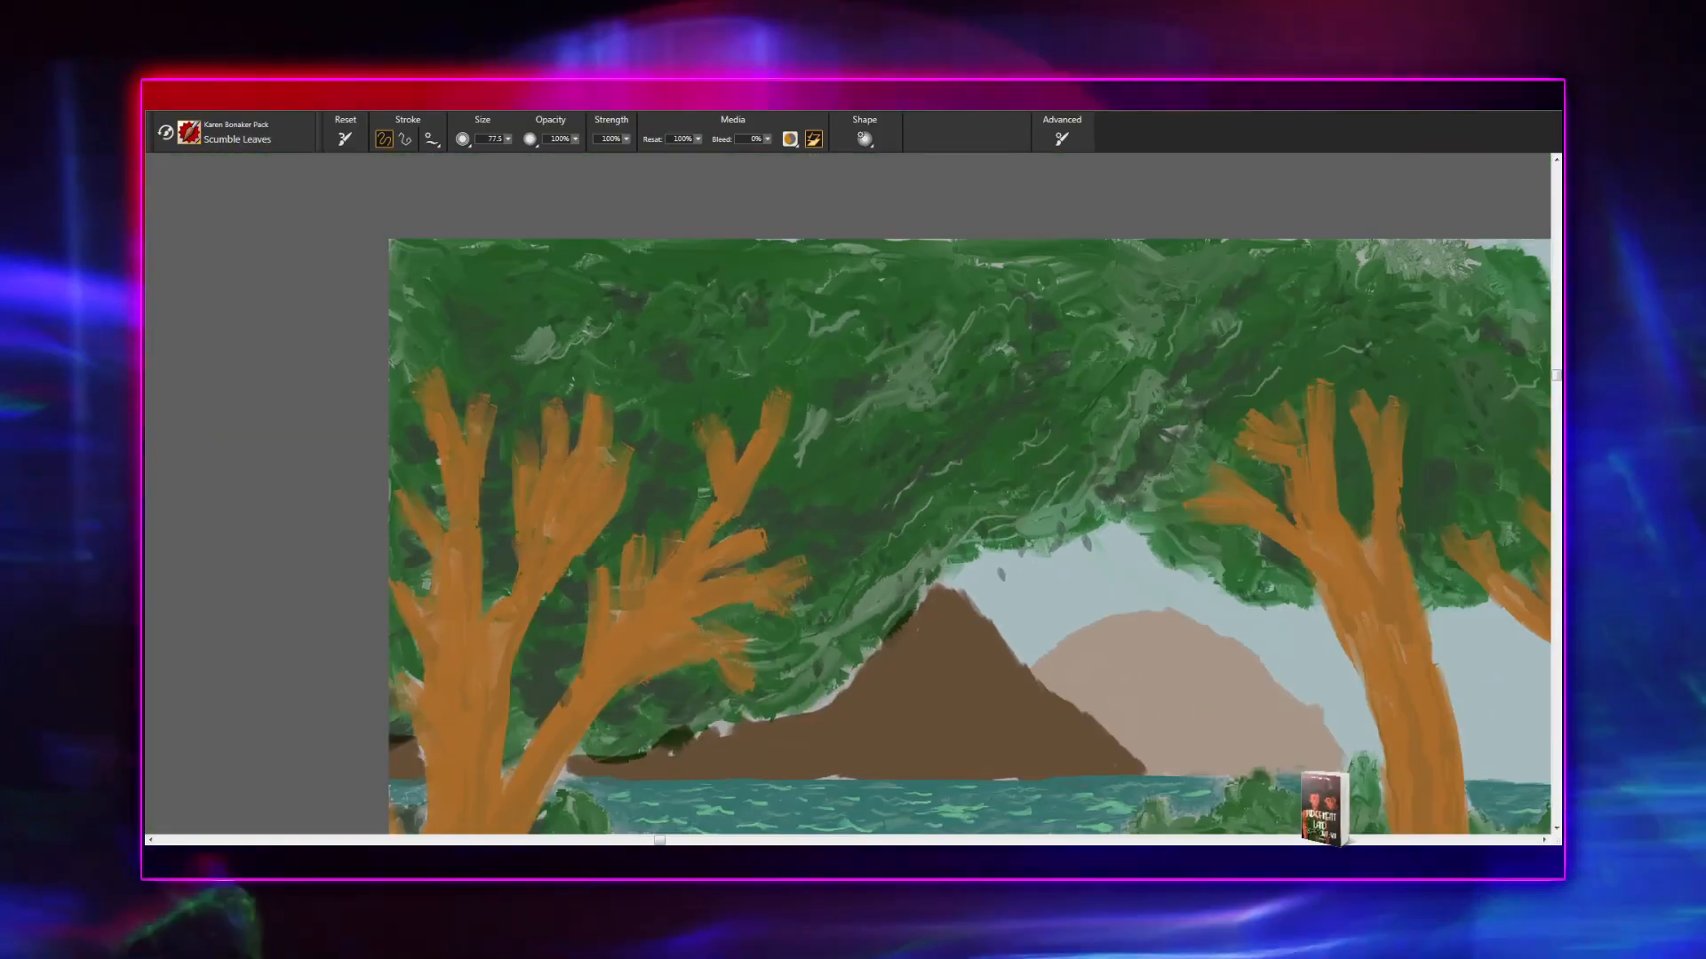
{"action": "scroll", "coordinate": [875, 547], "scroll_direction": "down", "scroll_amount": 4}
{"action": "left_click_drag", "start_coordinate": [875, 547], "coordinate": [725, 540]}
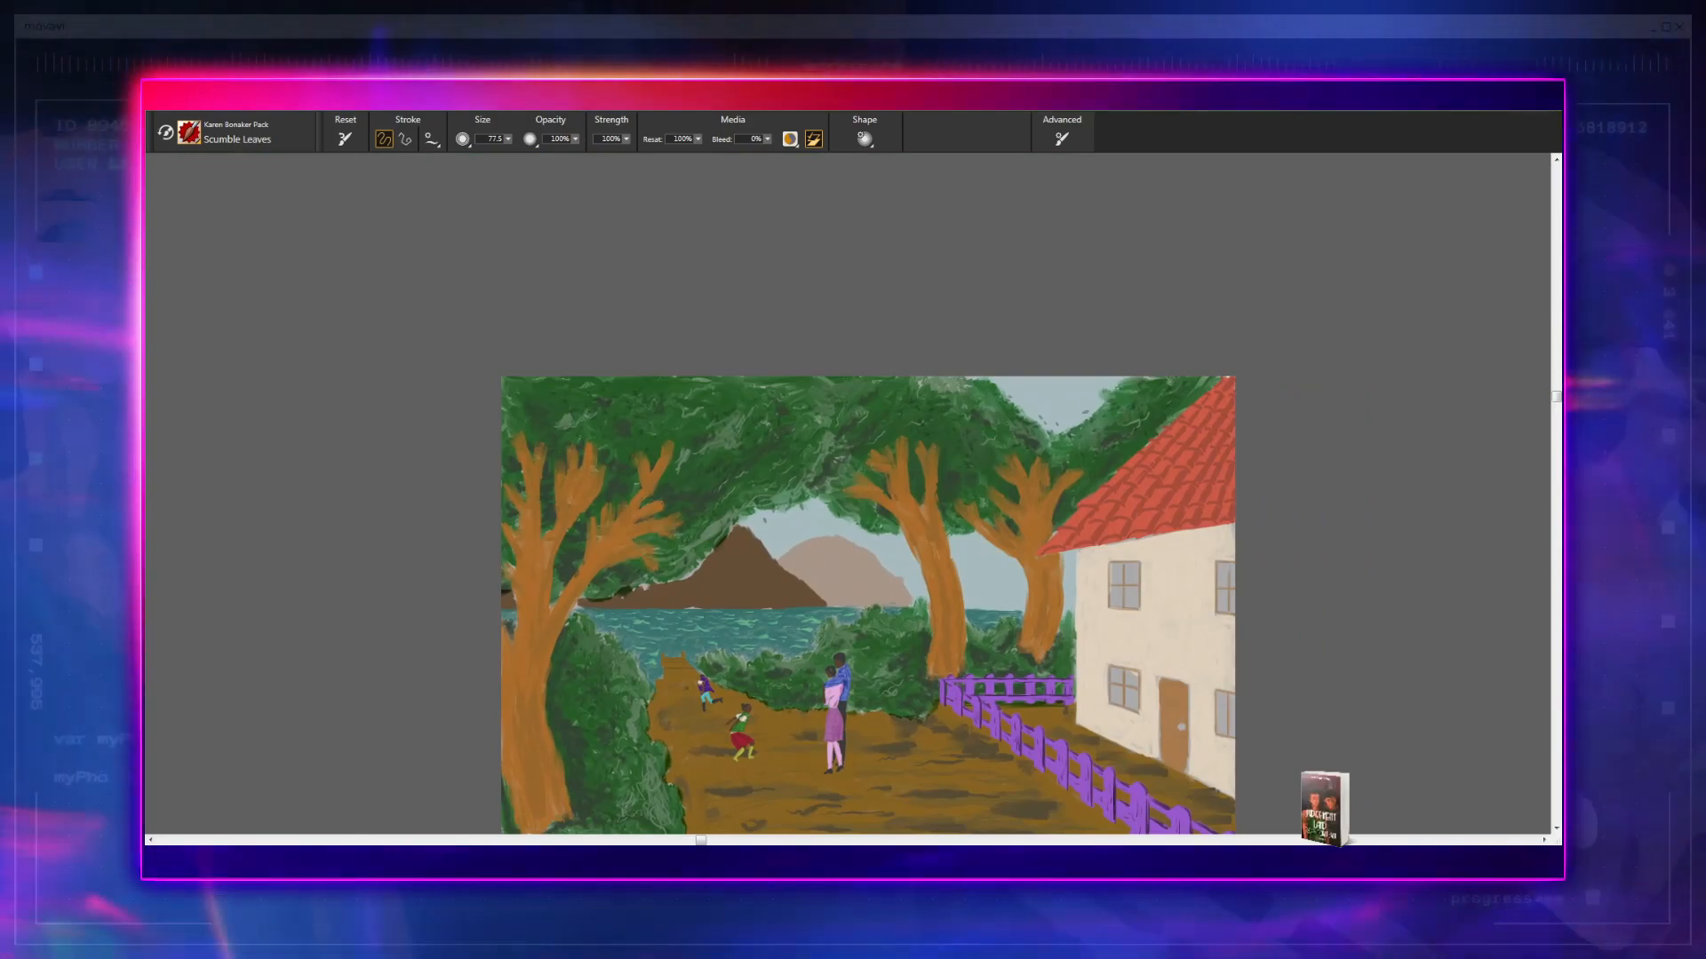
{"action": "scroll", "coordinate": [849, 496], "scroll_direction": "up", "scroll_amount": 4}
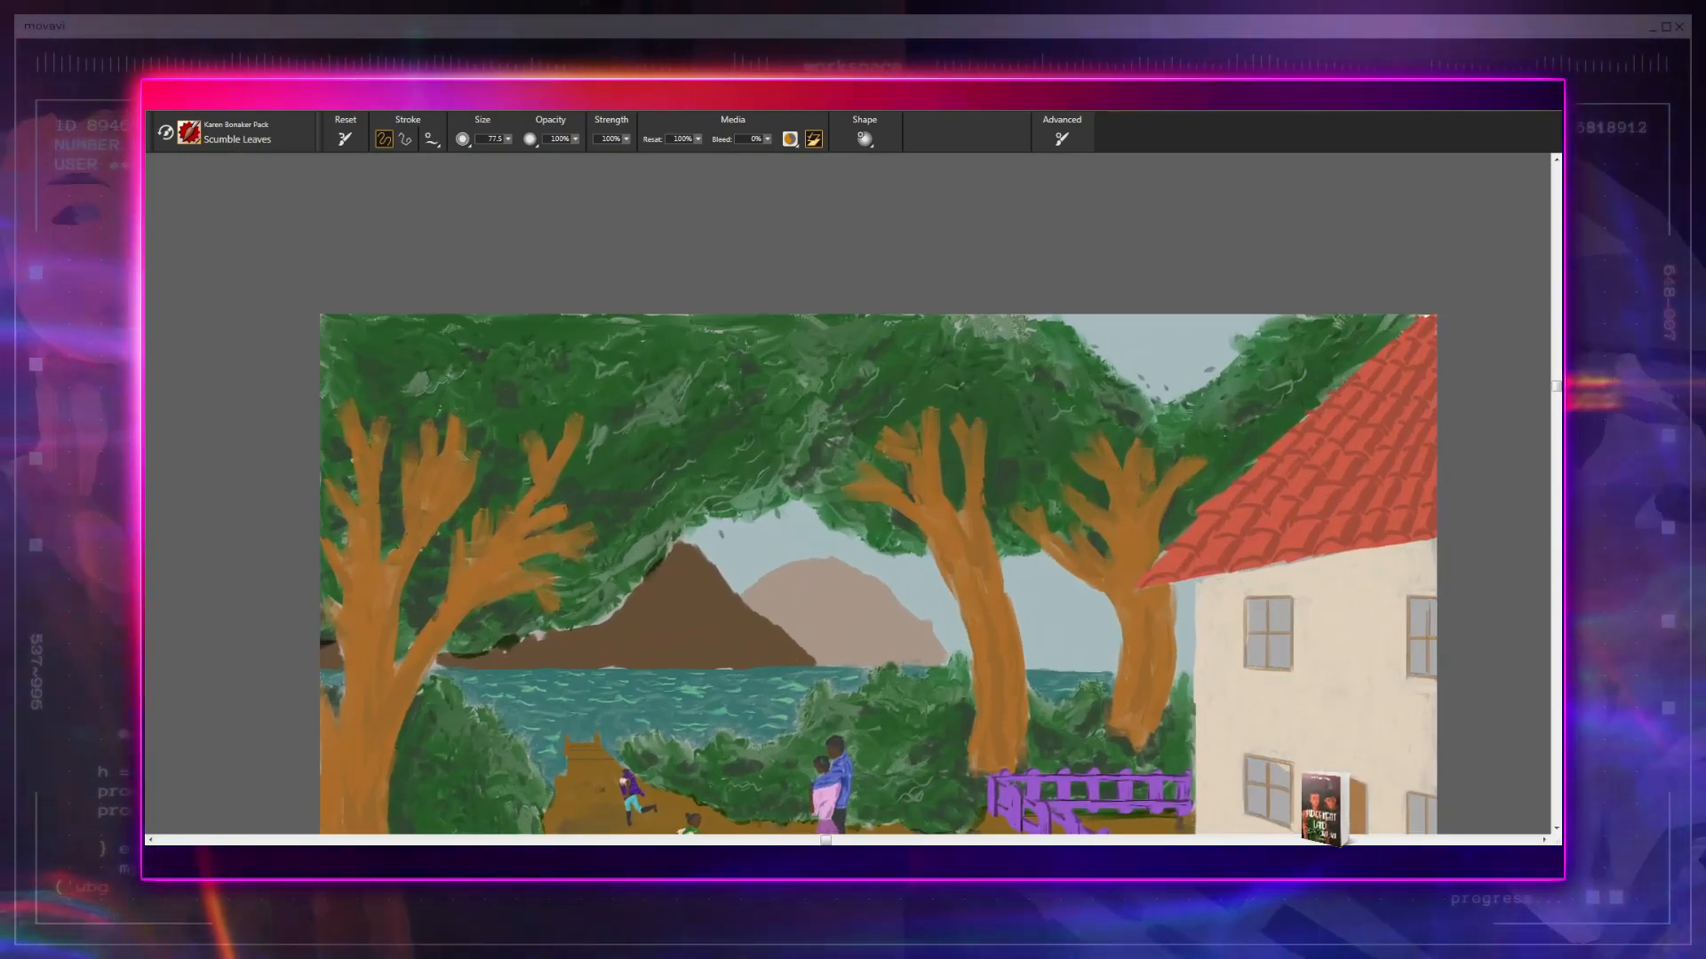
{"action": "scroll", "coordinate": [860, 575], "scroll_direction": "down", "scroll_amount": 3}
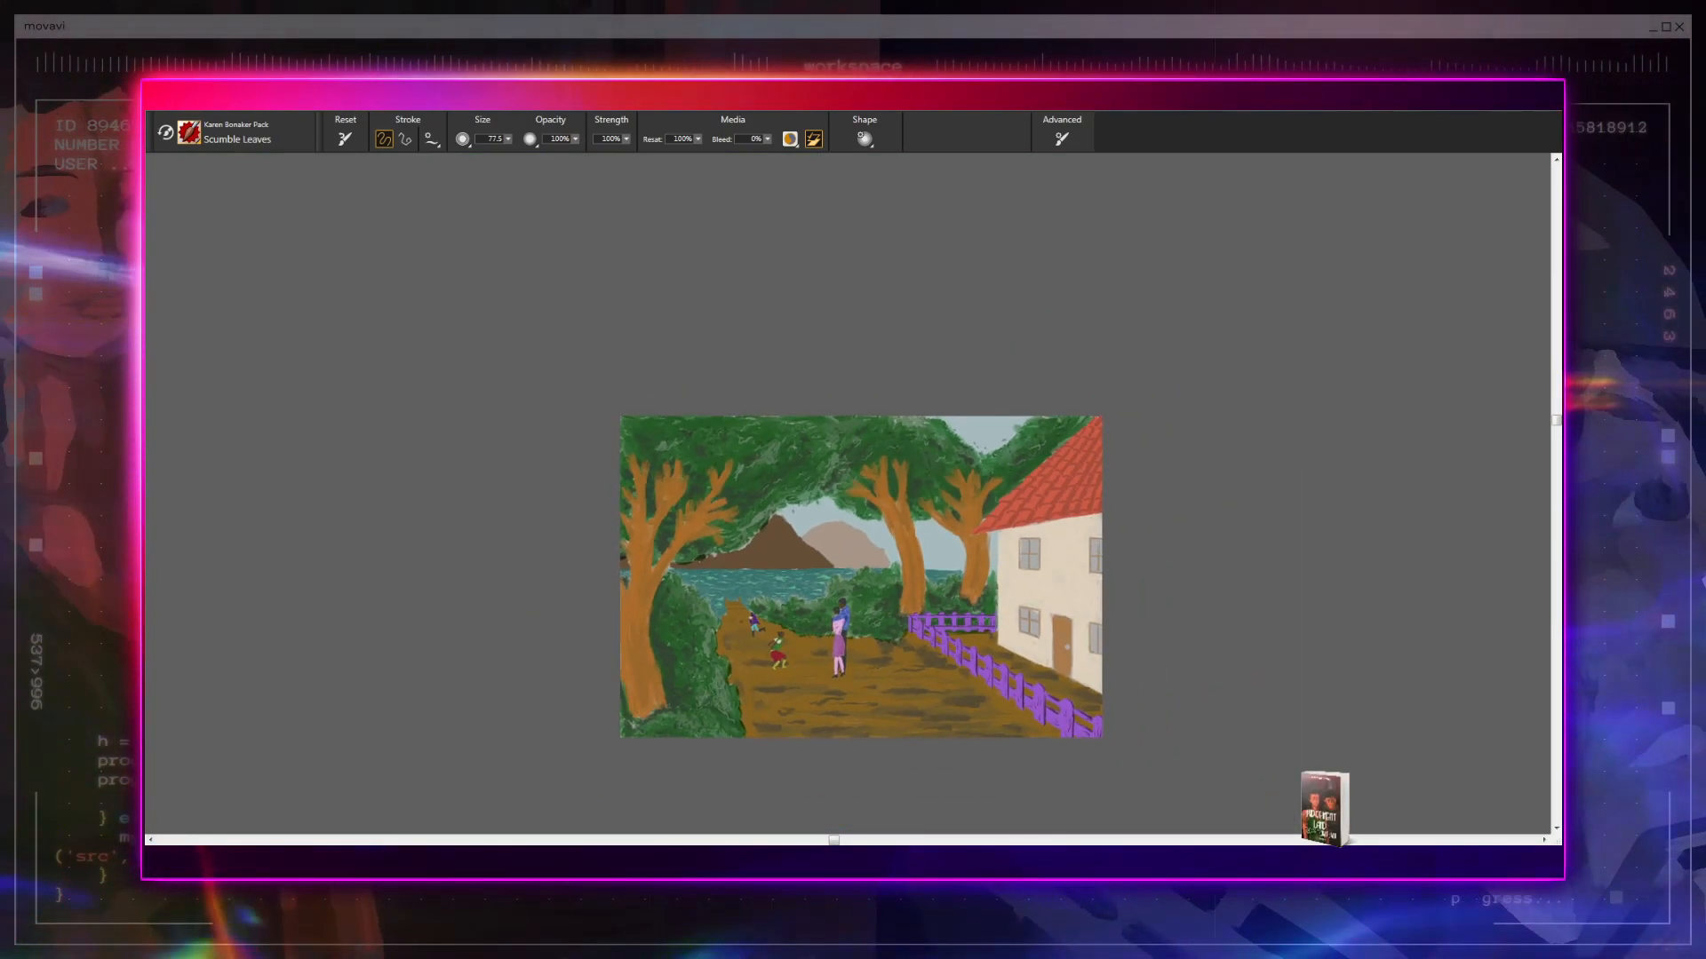
{"action": "scroll", "coordinate": [860, 576], "scroll_direction": "up", "scroll_amount": 4}
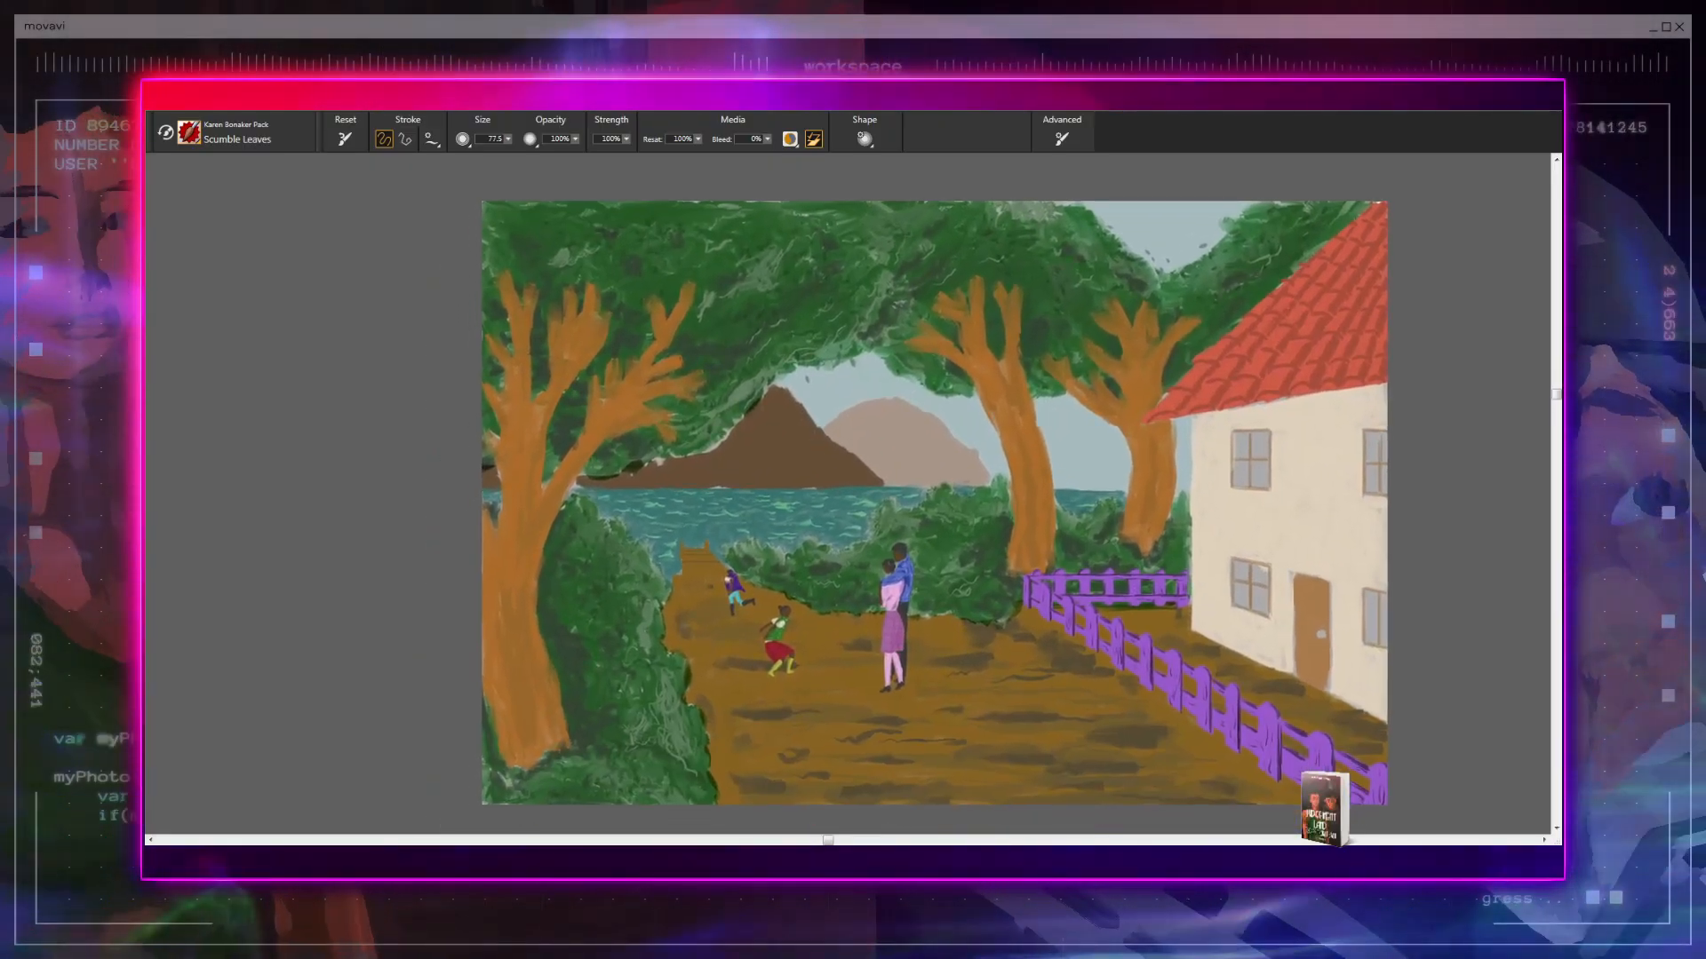
{"action": "scroll", "coordinate": [848, 493], "scroll_direction": "up", "scroll_amount": 2}
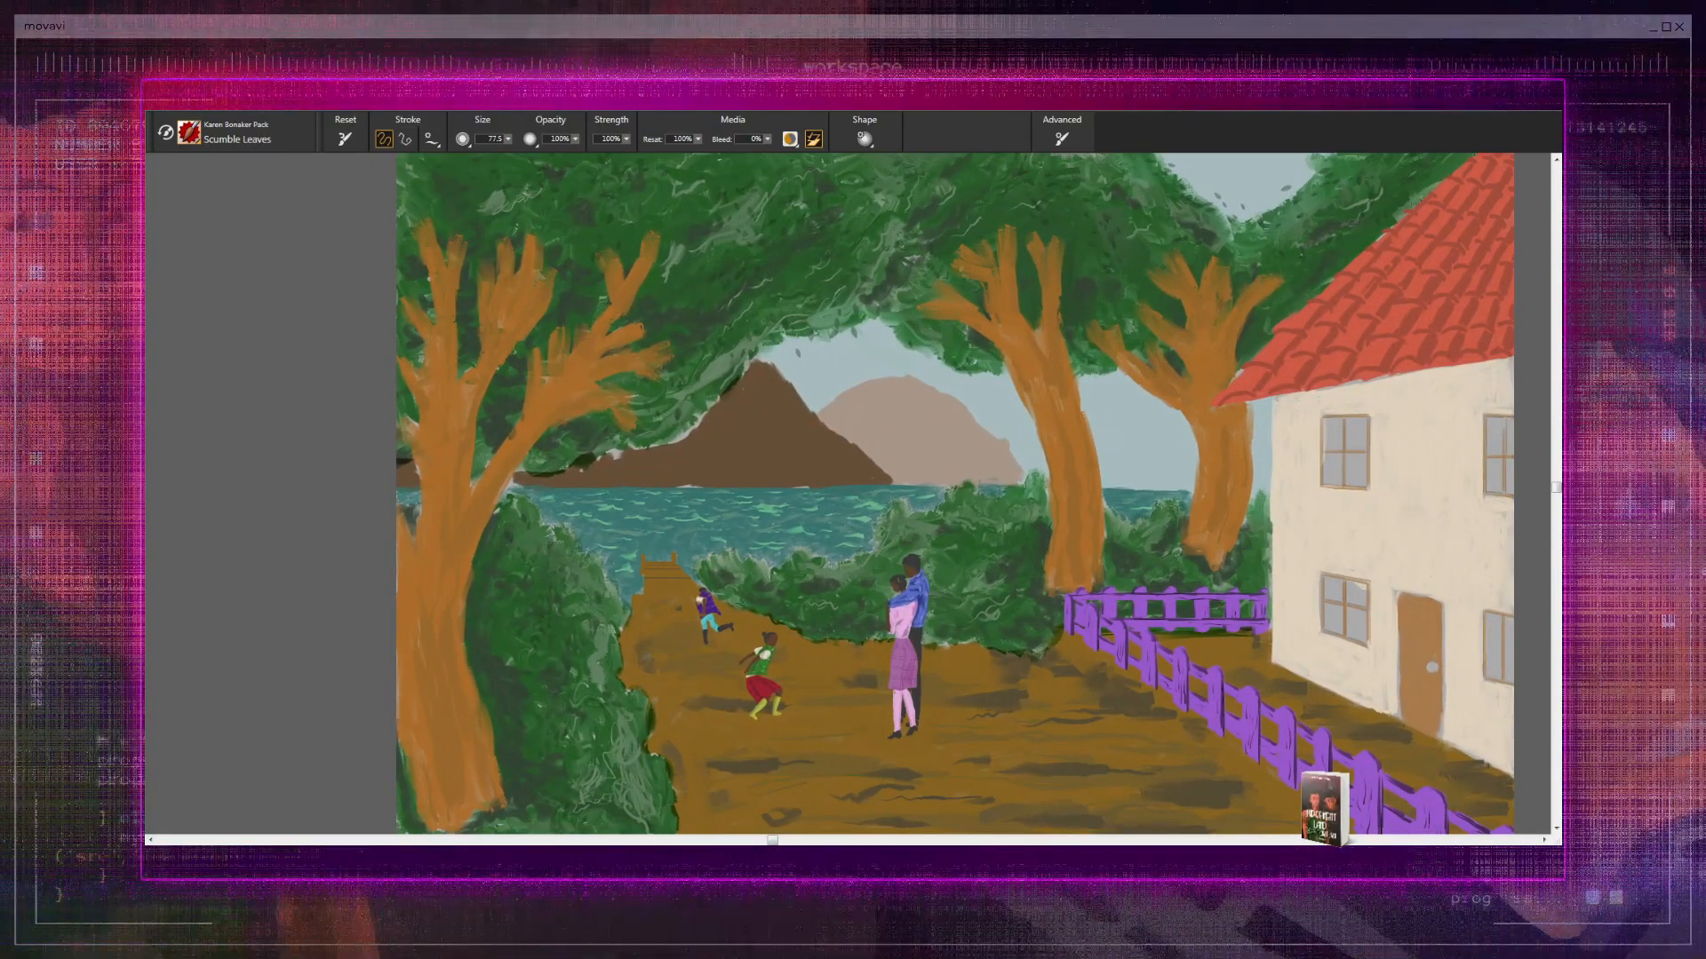
- Inspect the canopy leaves up close around the V-shaped sky gap, the tiled roof and the two trees near the house
{"action": "scroll", "coordinate": [852, 493], "scroll_direction": "down", "scroll_amount": 2}
{"action": "mouse_move", "coordinate": [724, 562]}
{"action": "left_mouse_down"}
{"action": "mouse_move", "coordinate": [681, 671]}
{"action": "mouse_move", "coordinate": [563, 703]}
{"action": "left_mouse_up"}
{"action": "scroll", "coordinate": [847, 494], "scroll_direction": "up", "scroll_amount": 4}
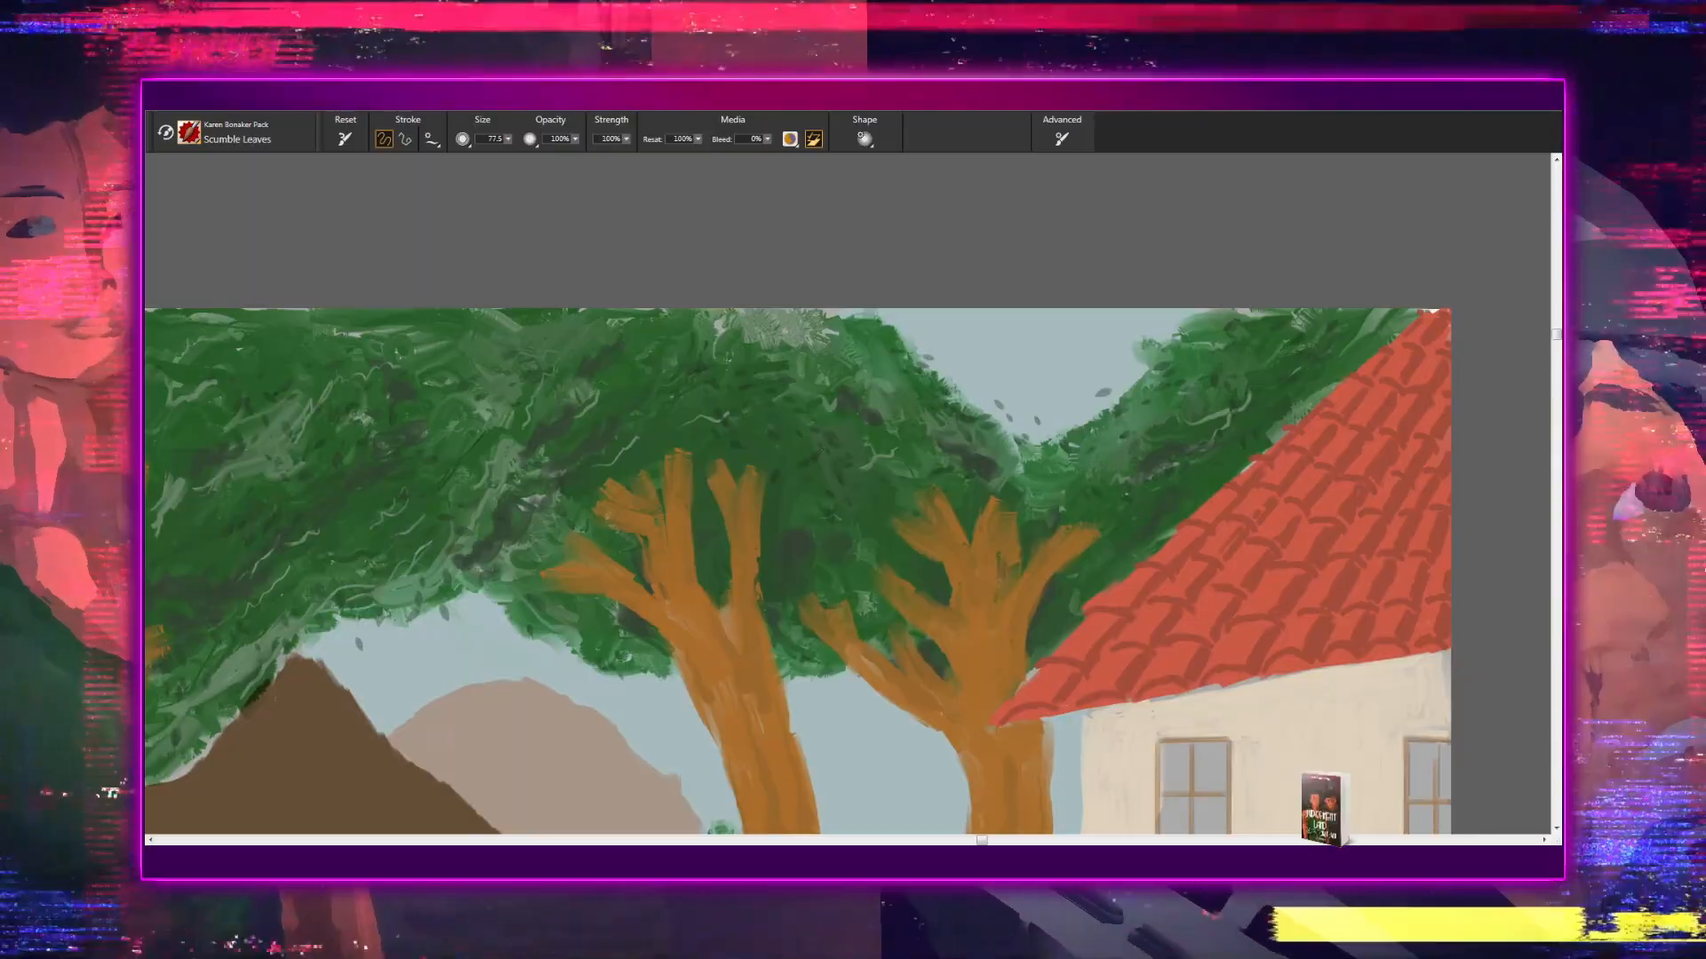
{"action": "mouse_move", "coordinate": [1064, 488]}
{"action": "left_mouse_down"}
{"action": "mouse_move", "coordinate": [1044, 507]}
{"action": "mouse_move", "coordinate": [792, 543]}
{"action": "left_mouse_up"}
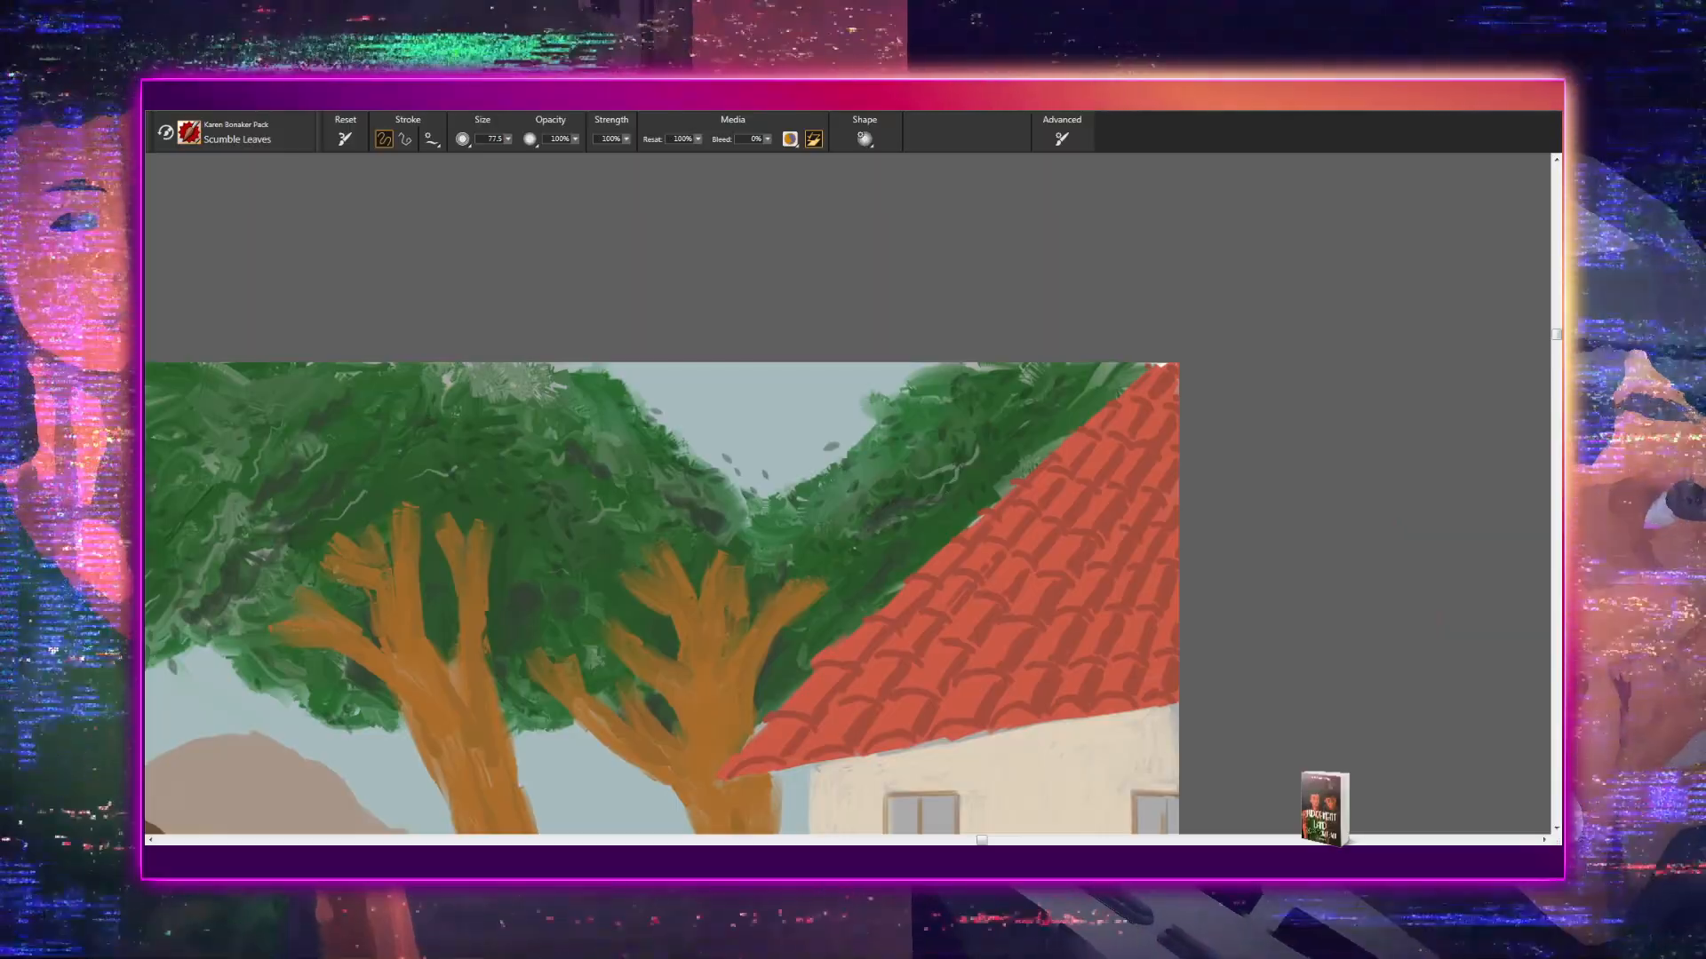
{"action": "left_click_drag", "start_coordinate": [827, 619], "coordinate": [978, 508]}
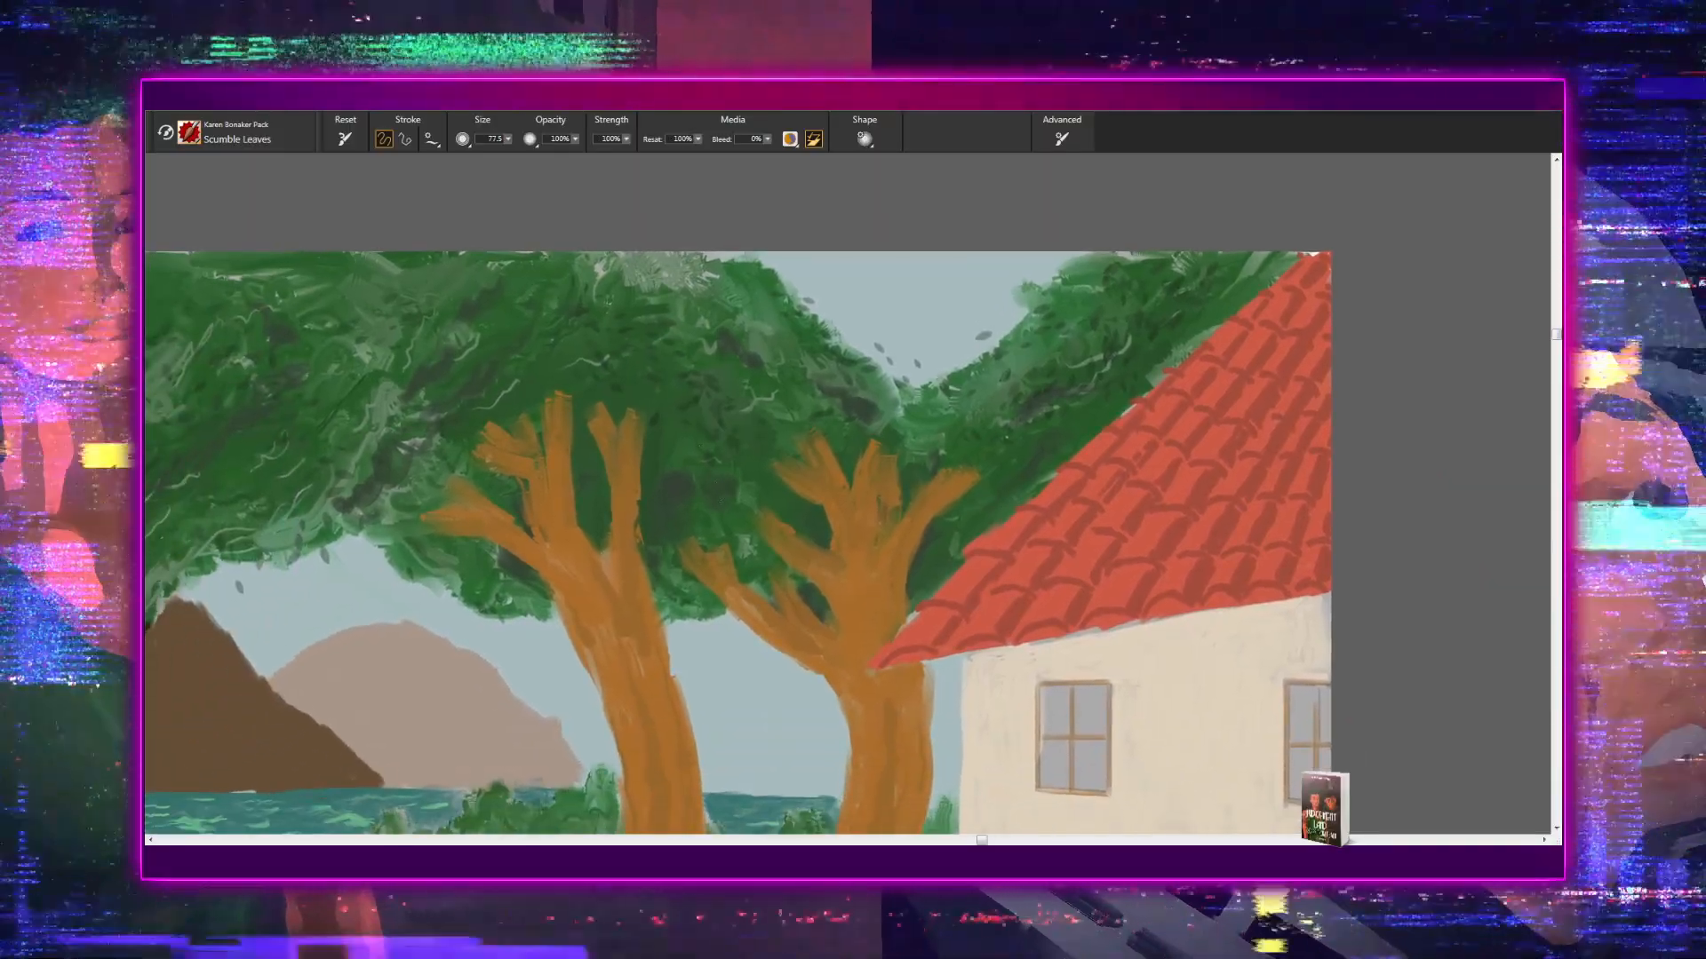
{"action": "mouse_move", "coordinate": [698, 490]}
{"action": "left_mouse_down"}
{"action": "mouse_move", "coordinate": [771, 417]}
{"action": "mouse_move", "coordinate": [949, 456]}
{"action": "left_mouse_up"}
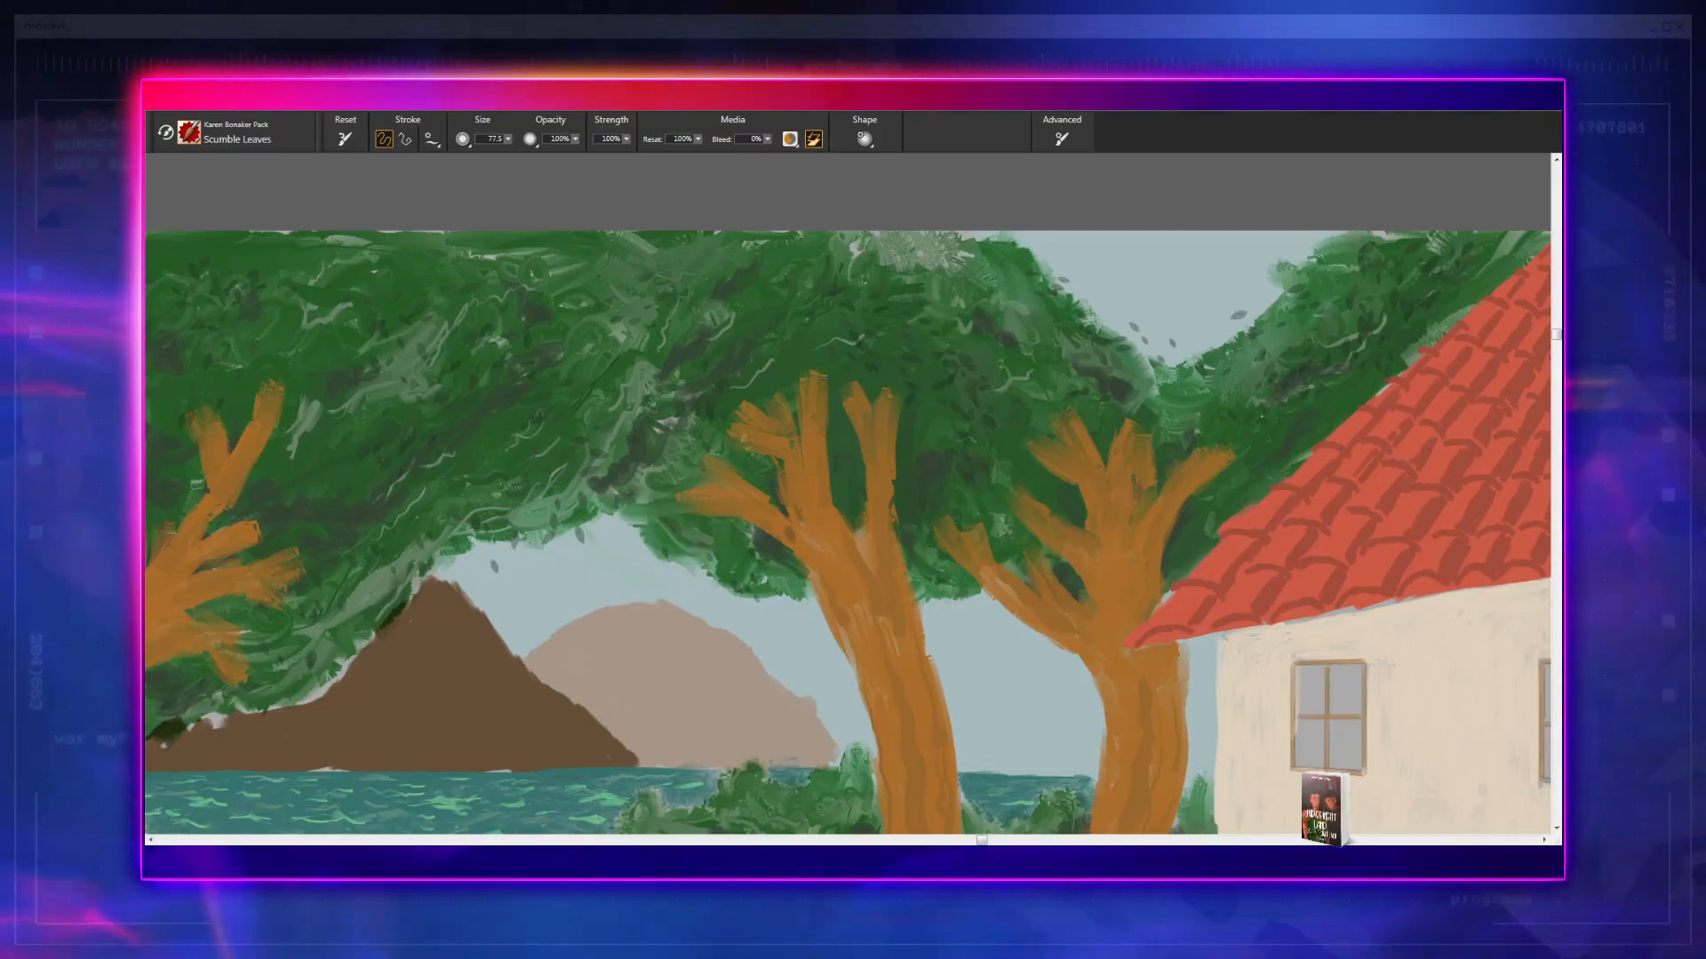
{"action": "left_click_drag", "start_coordinate": [912, 419], "coordinate": [964, 549]}
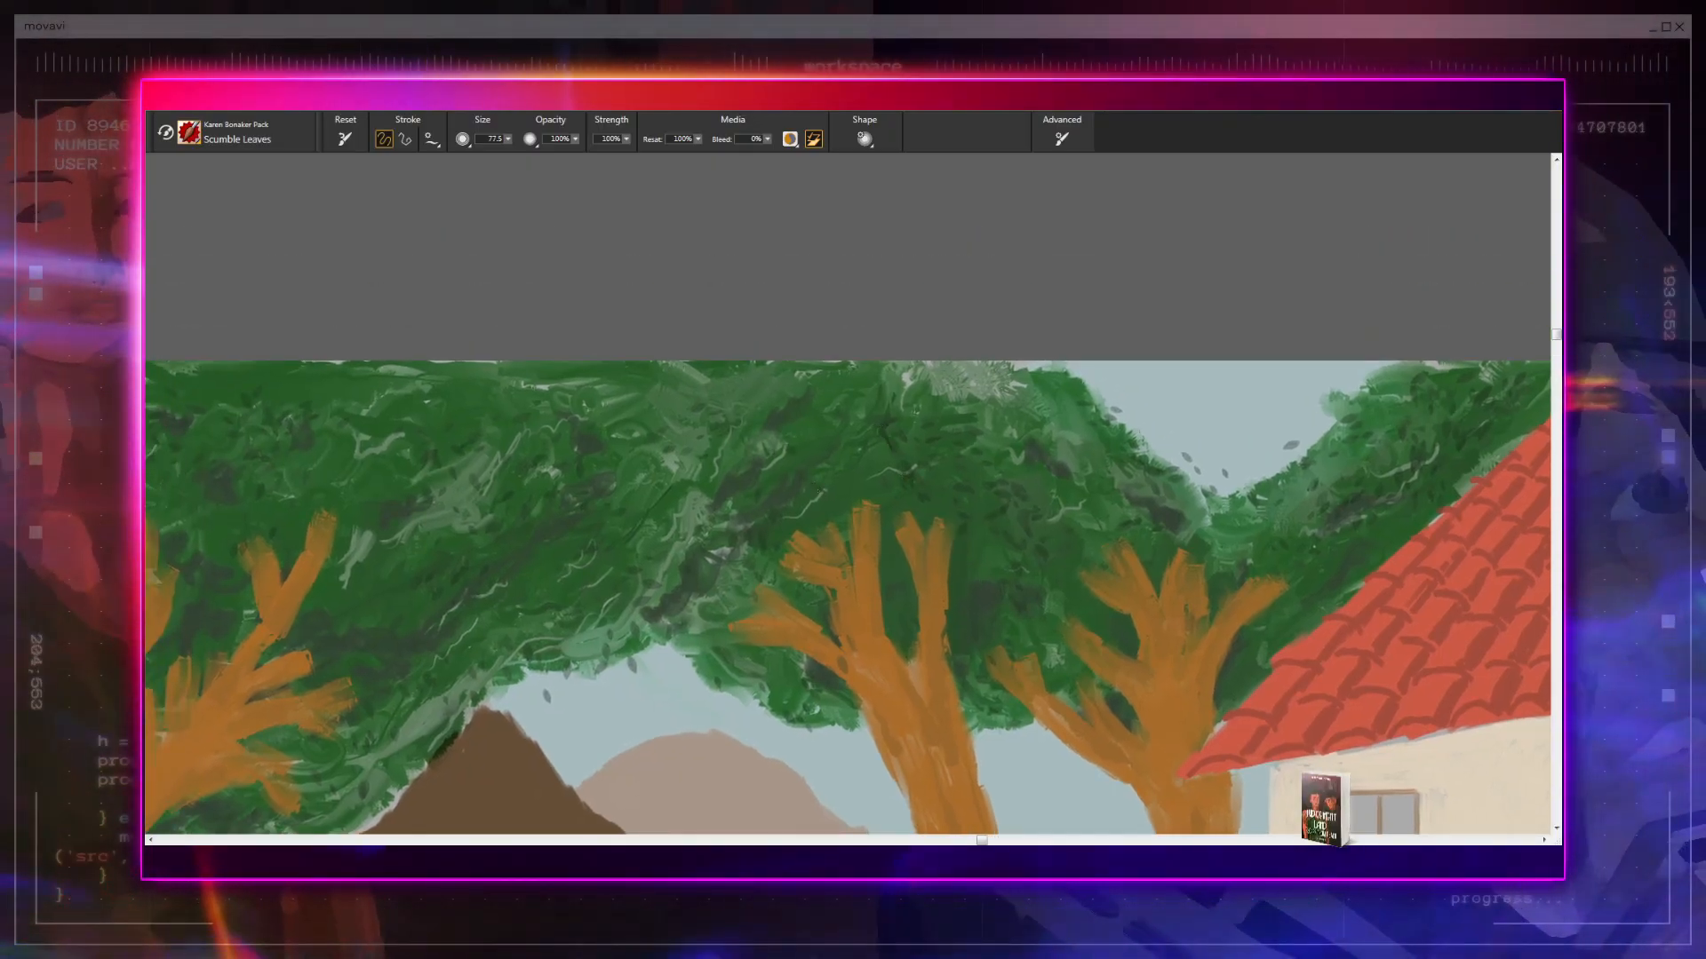
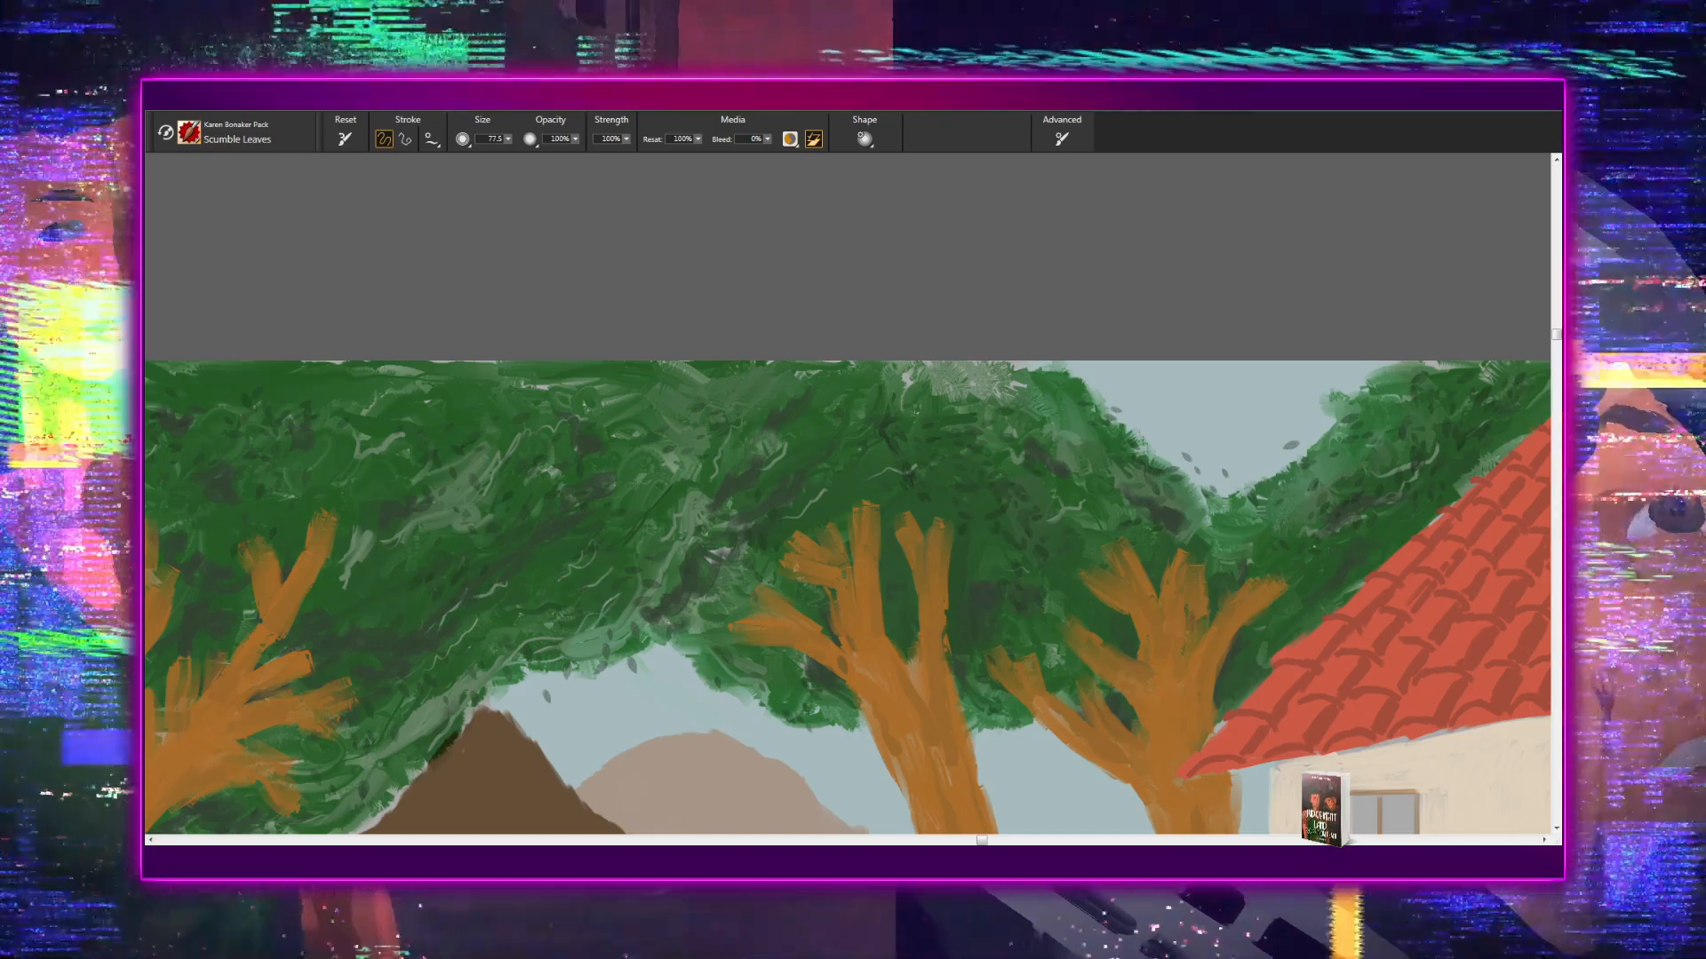
- Examine the foliage from the V-shaped sky gap across to the leftmost tree and down the path-side shrub to the lower edge
{"action": "mouse_move", "coordinate": [982, 578]}
{"action": "left_mouse_down"}
{"action": "mouse_move", "coordinate": [549, 528]}
{"action": "mouse_move", "coordinate": [498, 505]}
{"action": "left_mouse_up"}
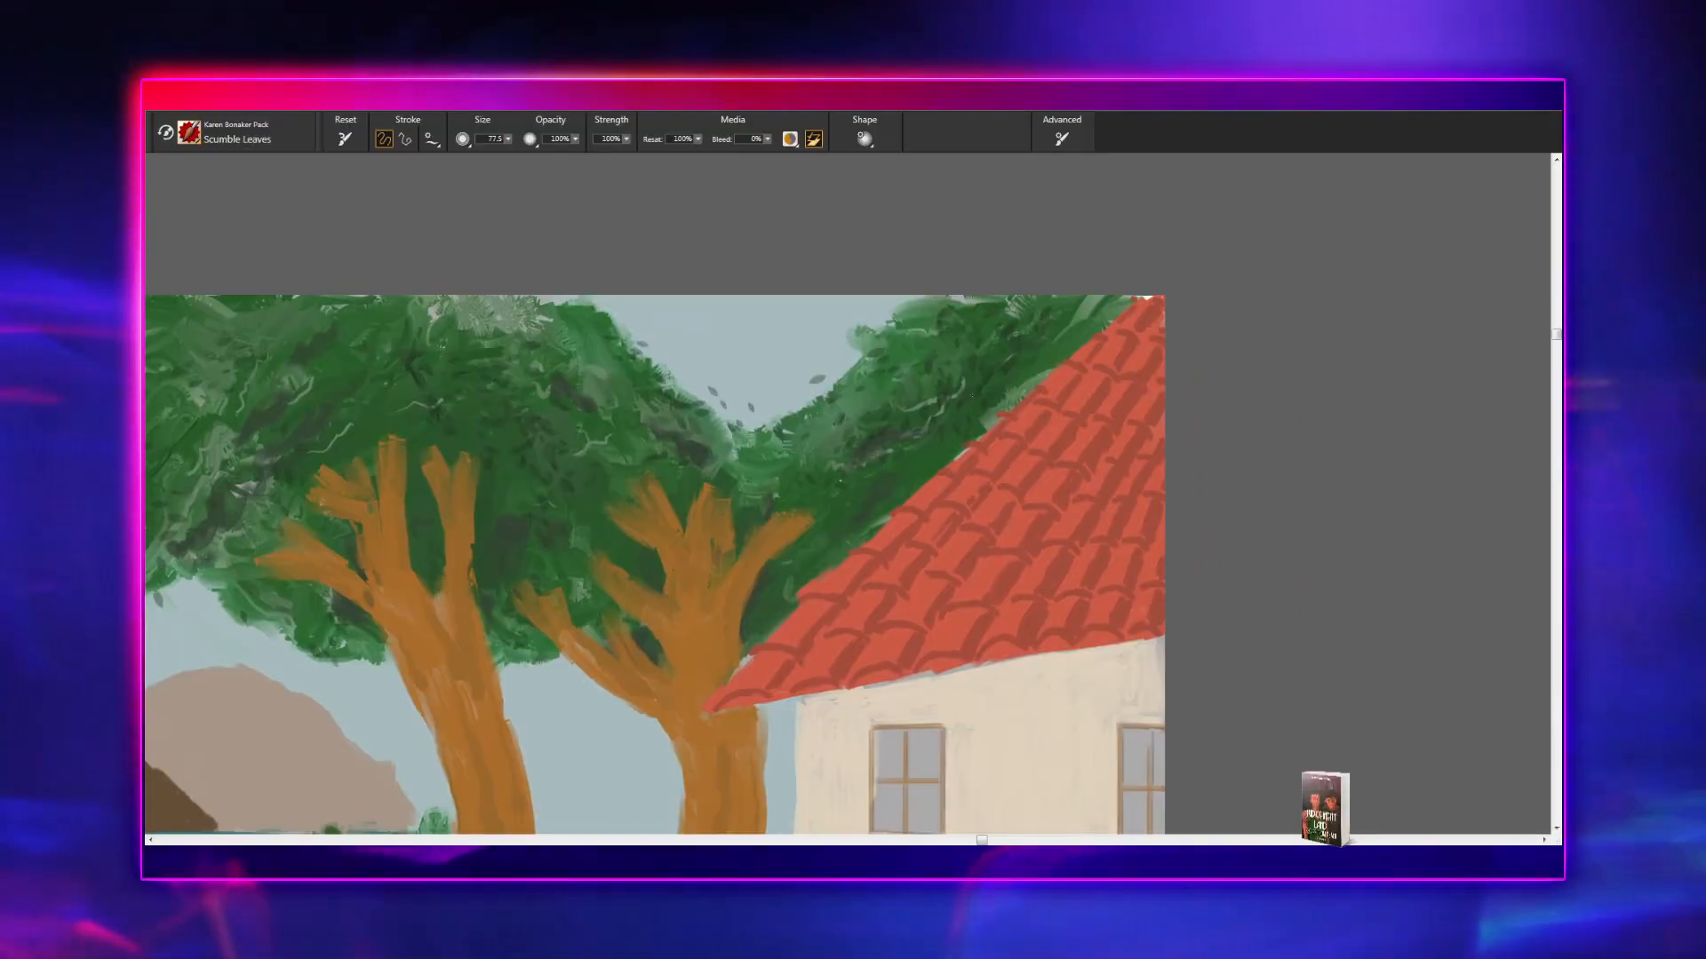
{"action": "left_click_drag", "start_coordinate": [830, 529], "coordinate": [1124, 496]}
{"action": "left_click_drag", "start_coordinate": [717, 514], "coordinate": [1064, 537]}
{"action": "mouse_move", "coordinate": [619, 481]}
{"action": "left_mouse_down"}
{"action": "mouse_move", "coordinate": [631, 522]}
{"action": "mouse_move", "coordinate": [784, 499]}
{"action": "left_mouse_up"}
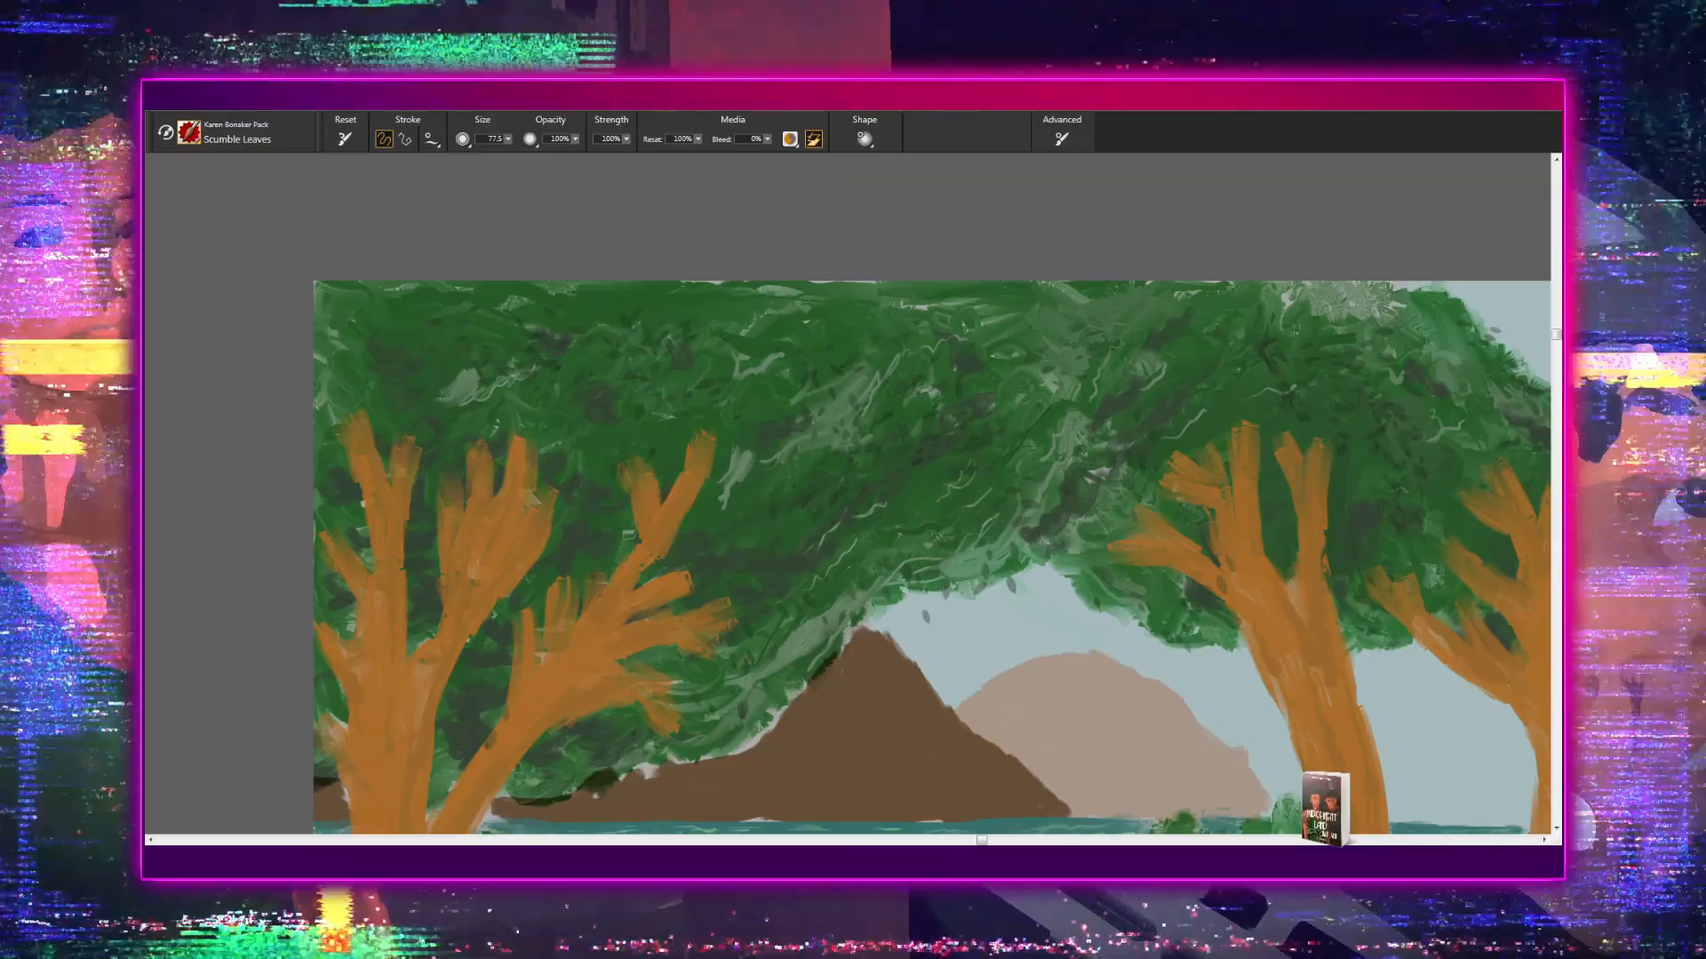
{"action": "left_click_drag", "start_coordinate": [809, 563], "coordinate": [869, 346]}
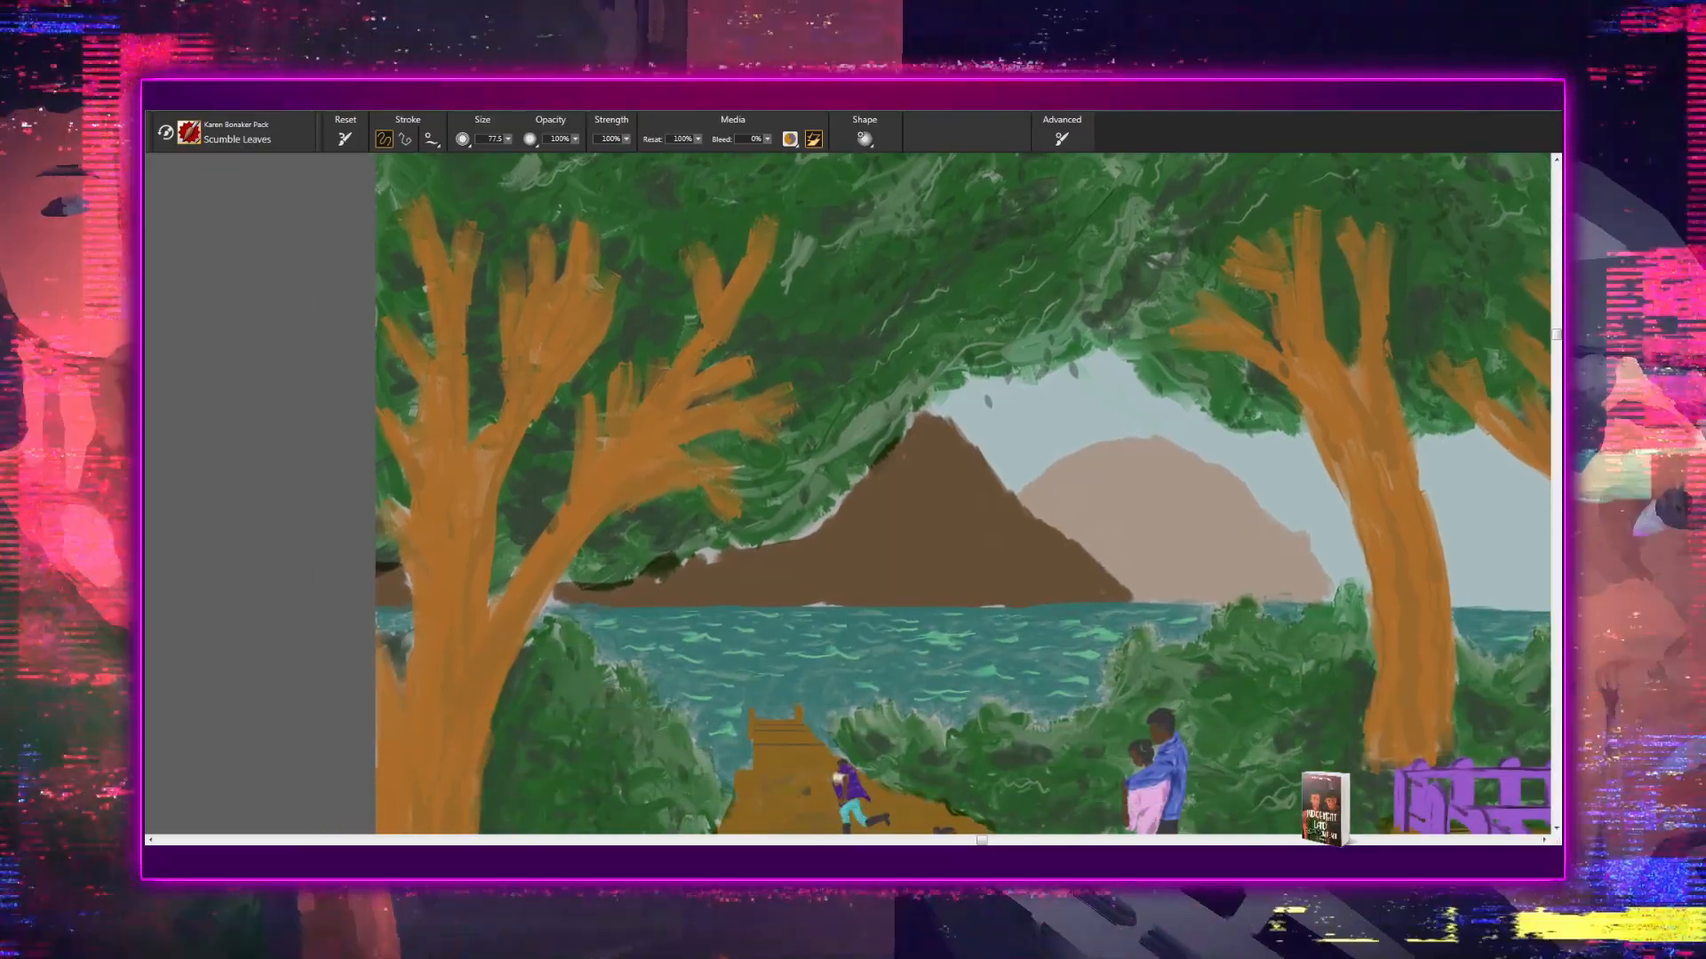
{"action": "left_click_drag", "start_coordinate": [727, 575], "coordinate": [862, 339]}
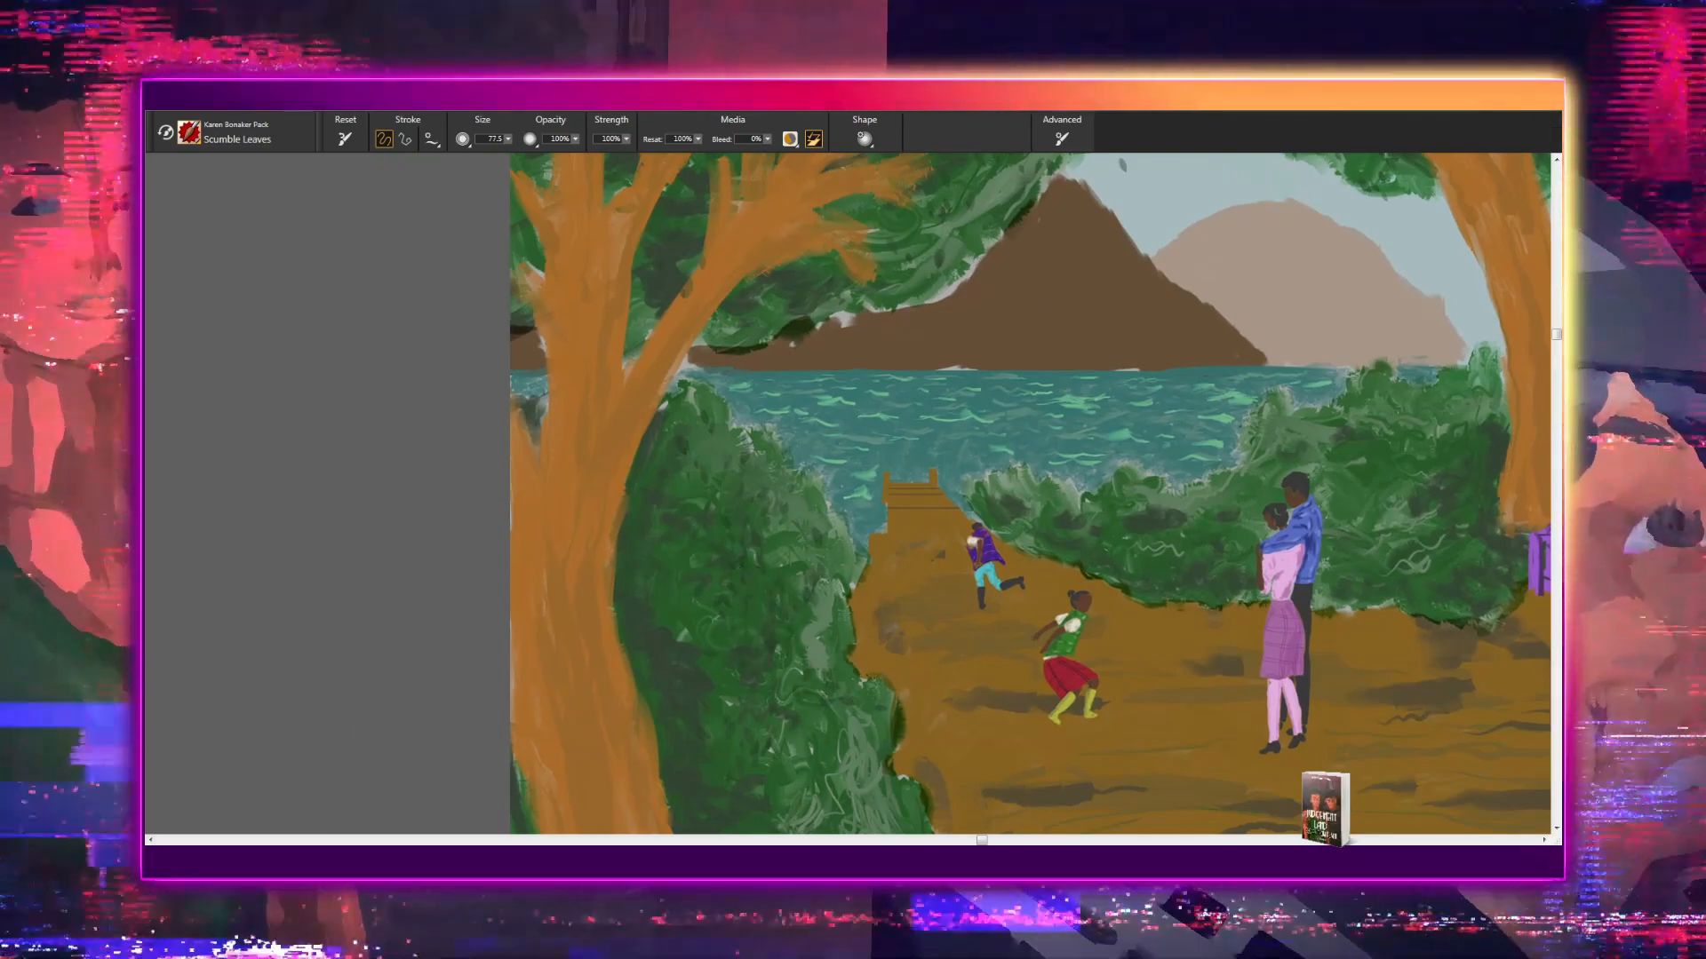
{"action": "left_click_drag", "start_coordinate": [844, 775], "coordinate": [773, 610]}
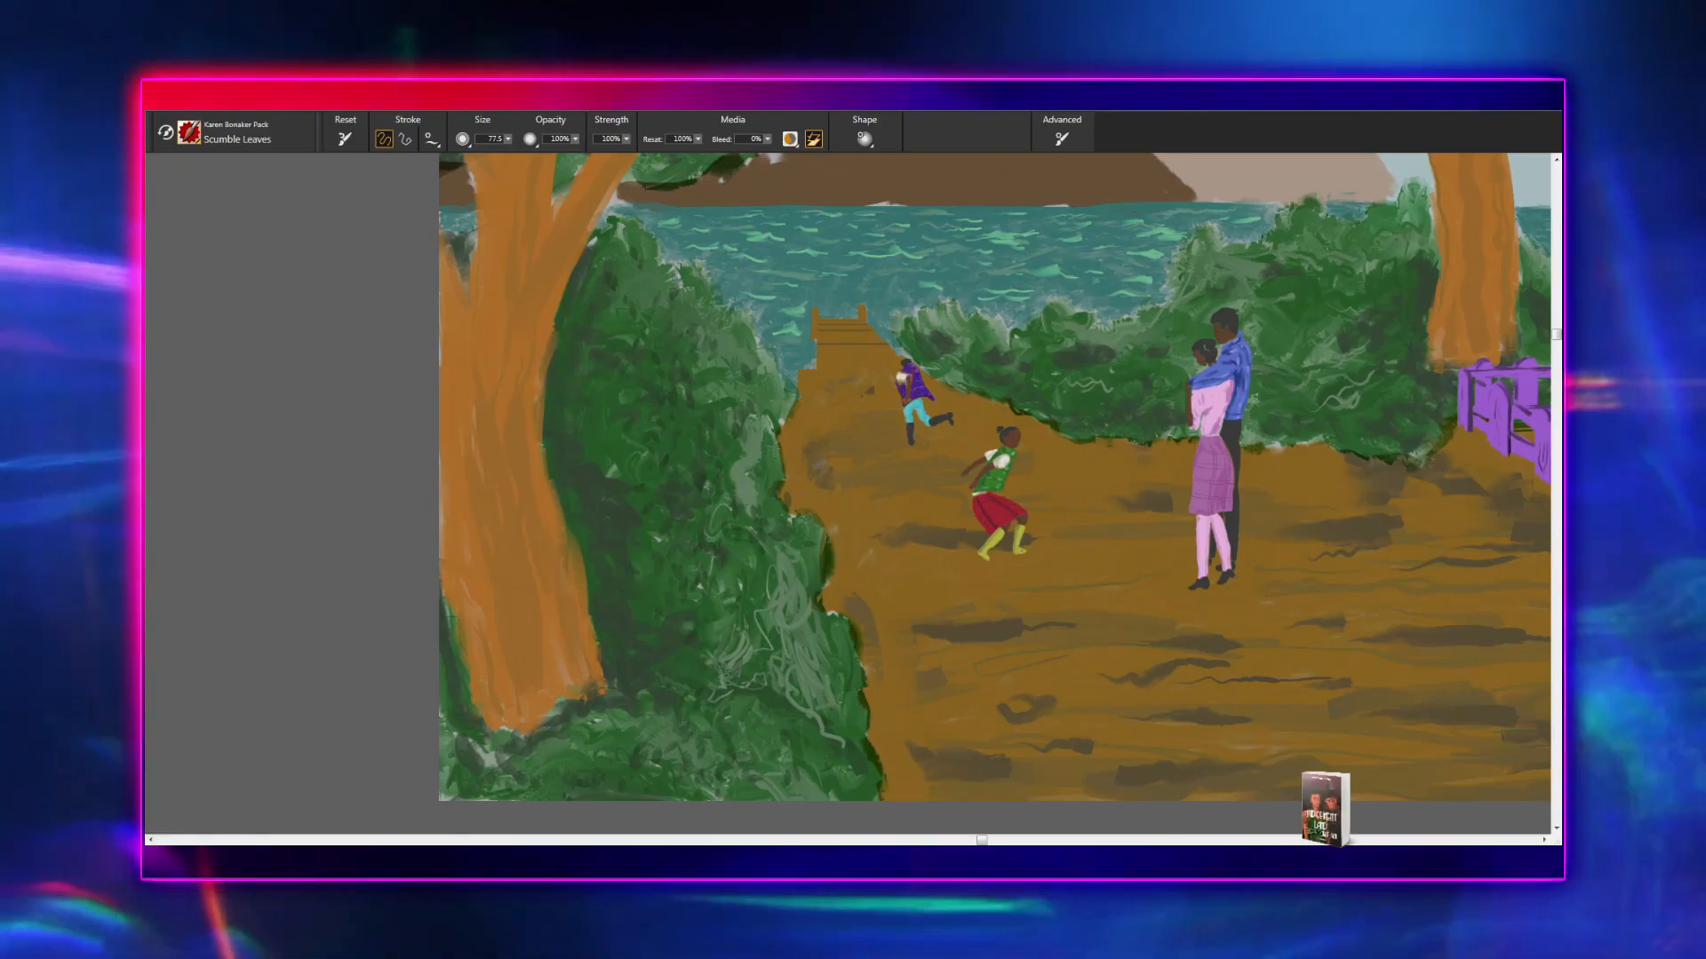
{"action": "scroll", "coordinate": [804, 414], "scroll_direction": "down", "scroll_amount": 3}
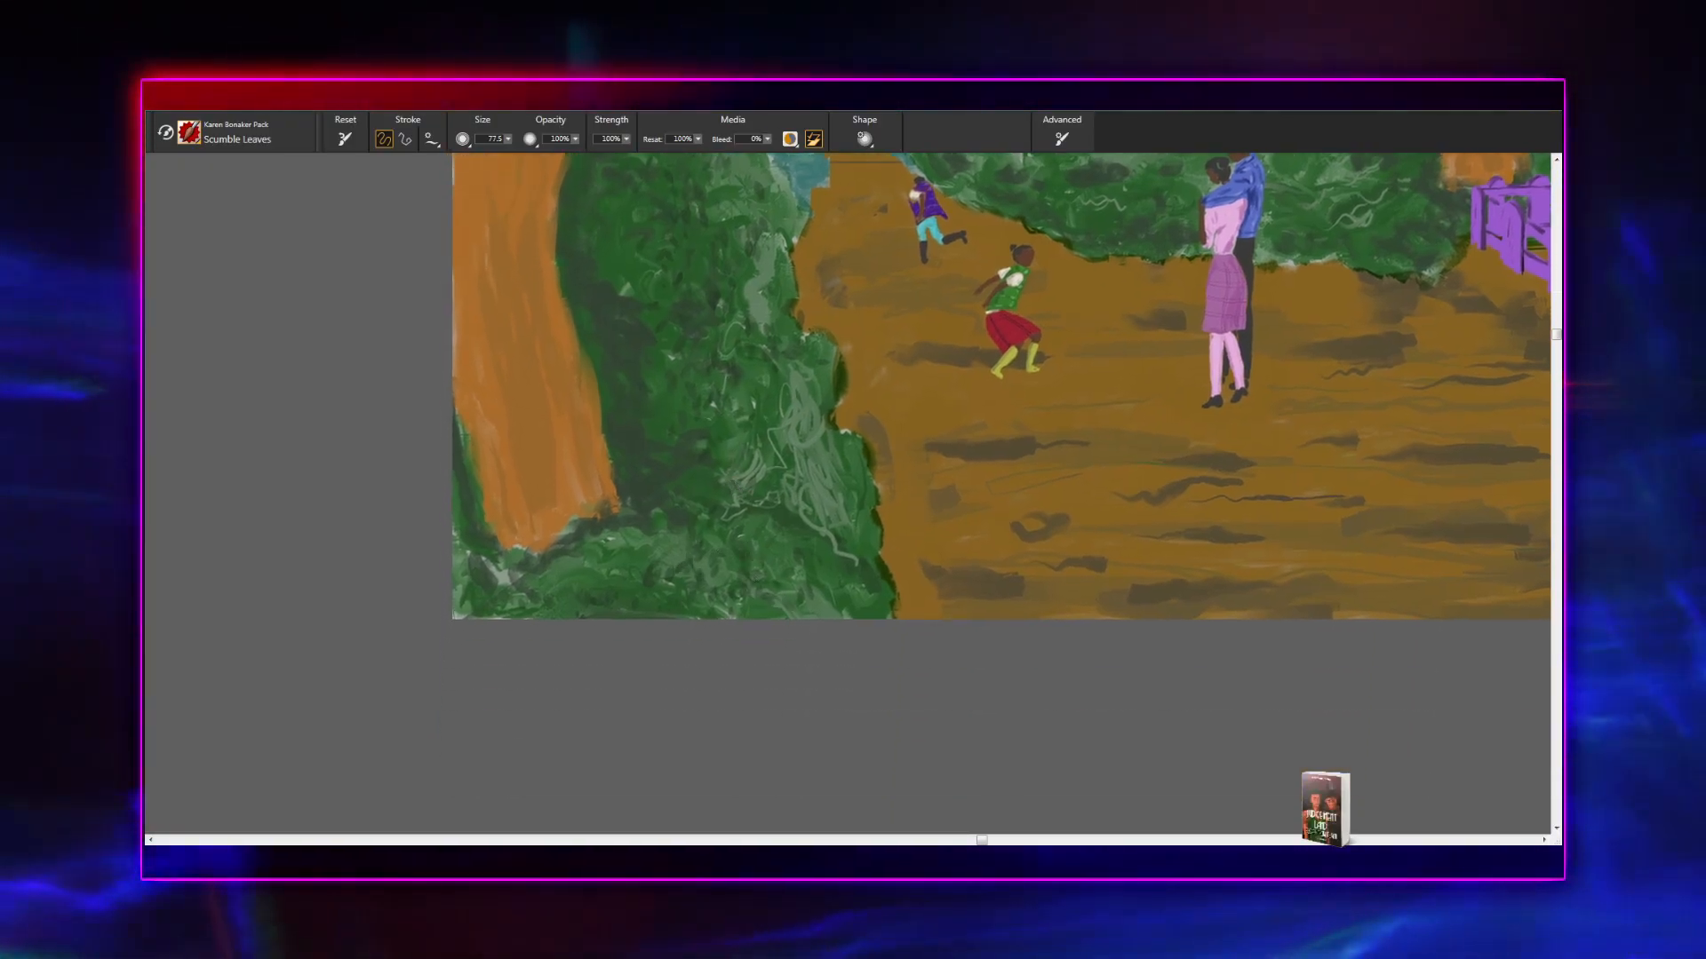
{"action": "scroll", "coordinate": [723, 740], "scroll_direction": "up", "scroll_amount": 3}
{"action": "scroll", "coordinate": [722, 740], "scroll_direction": "up", "scroll_amount": 7}
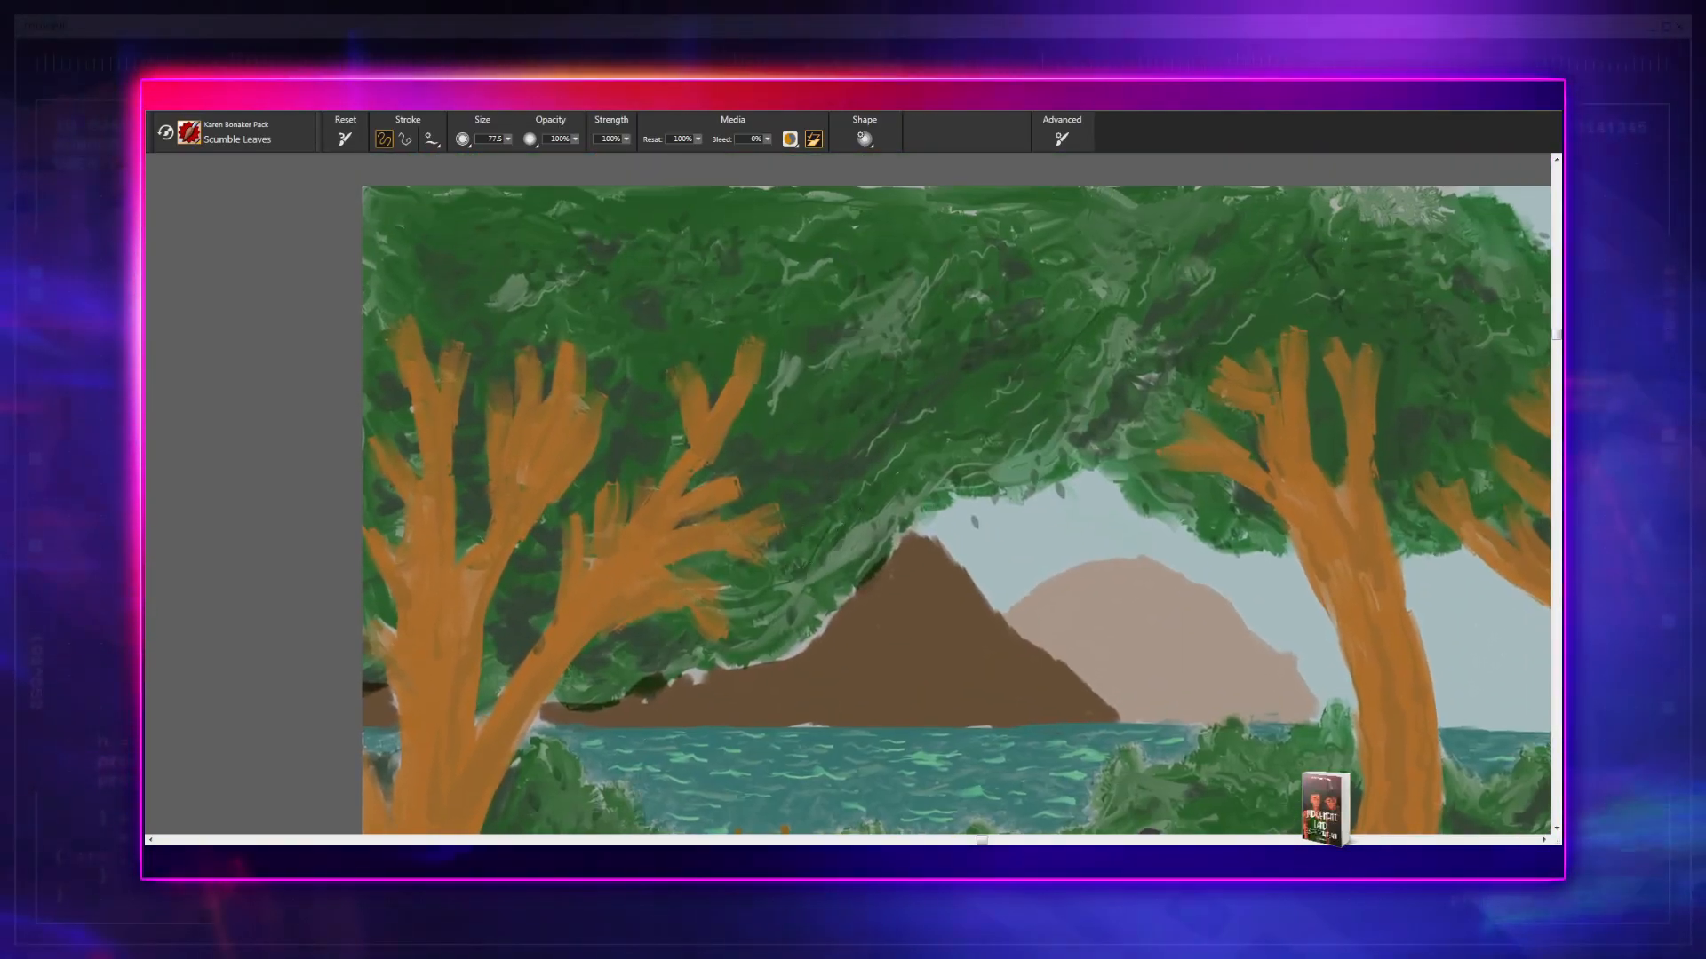
- Inspect the canopy's leaf texture from above the mountains across both trees near the house to the tiled roof
{"action": "left_click_drag", "start_coordinate": [904, 481], "coordinate": [762, 558]}
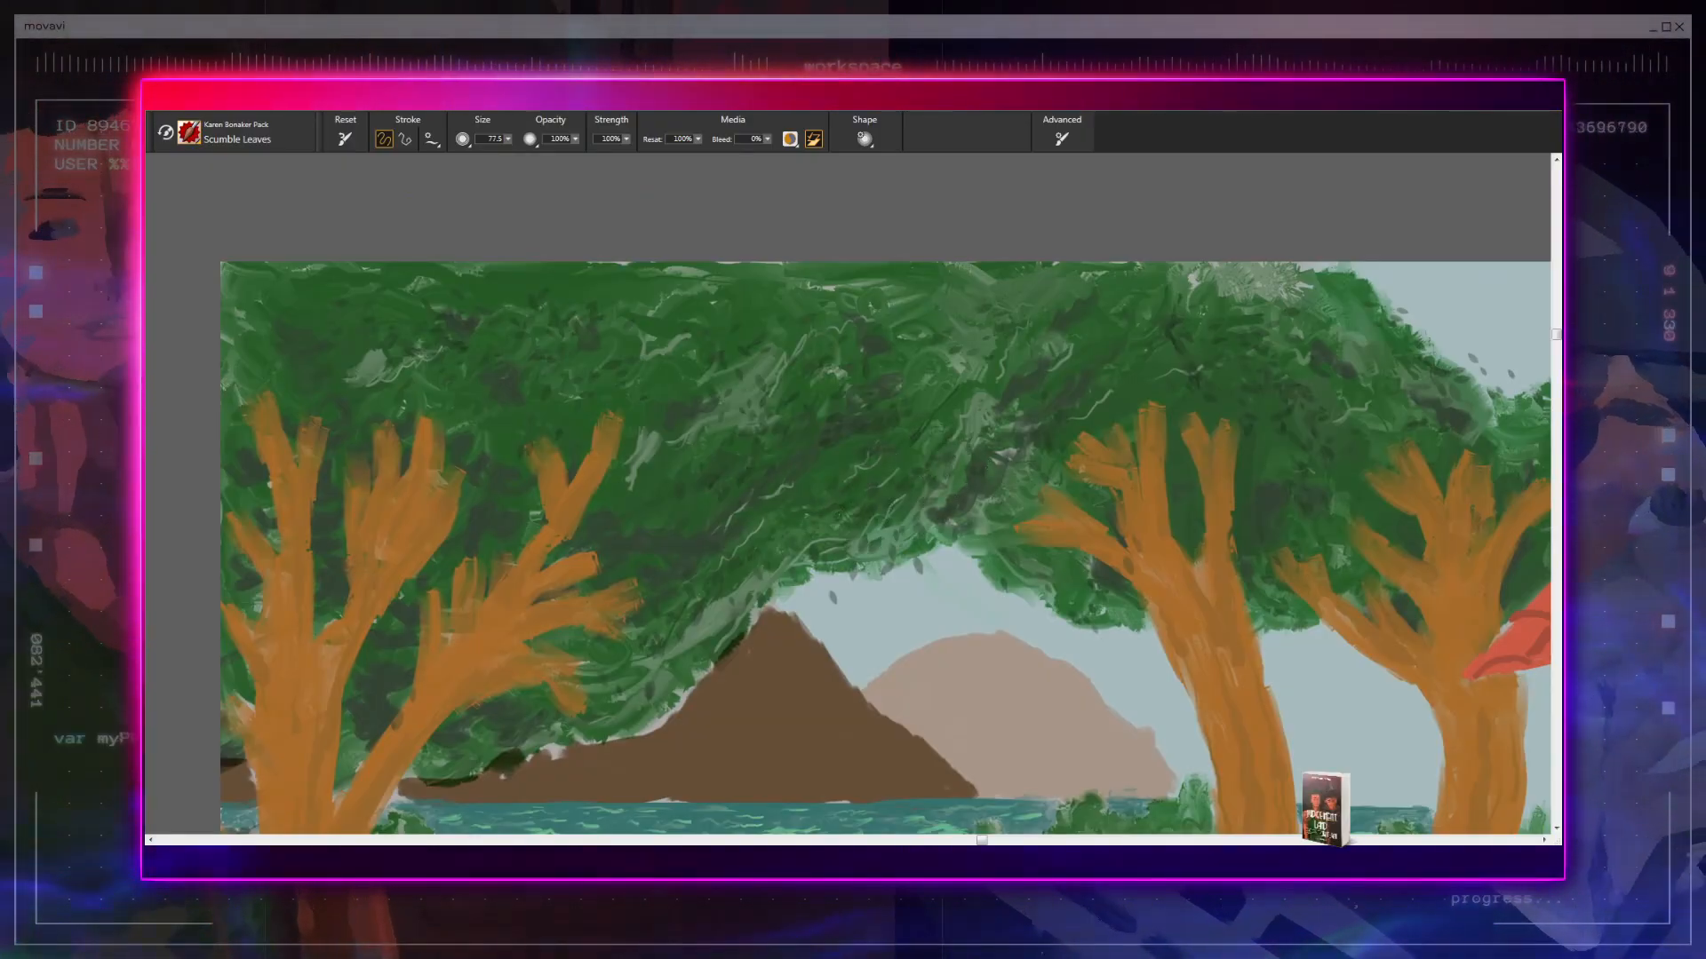
{"action": "mouse_move", "coordinate": [988, 469]}
{"action": "left_mouse_down"}
{"action": "mouse_move", "coordinate": [905, 563]}
{"action": "mouse_move", "coordinate": [944, 545]}
{"action": "left_mouse_up"}
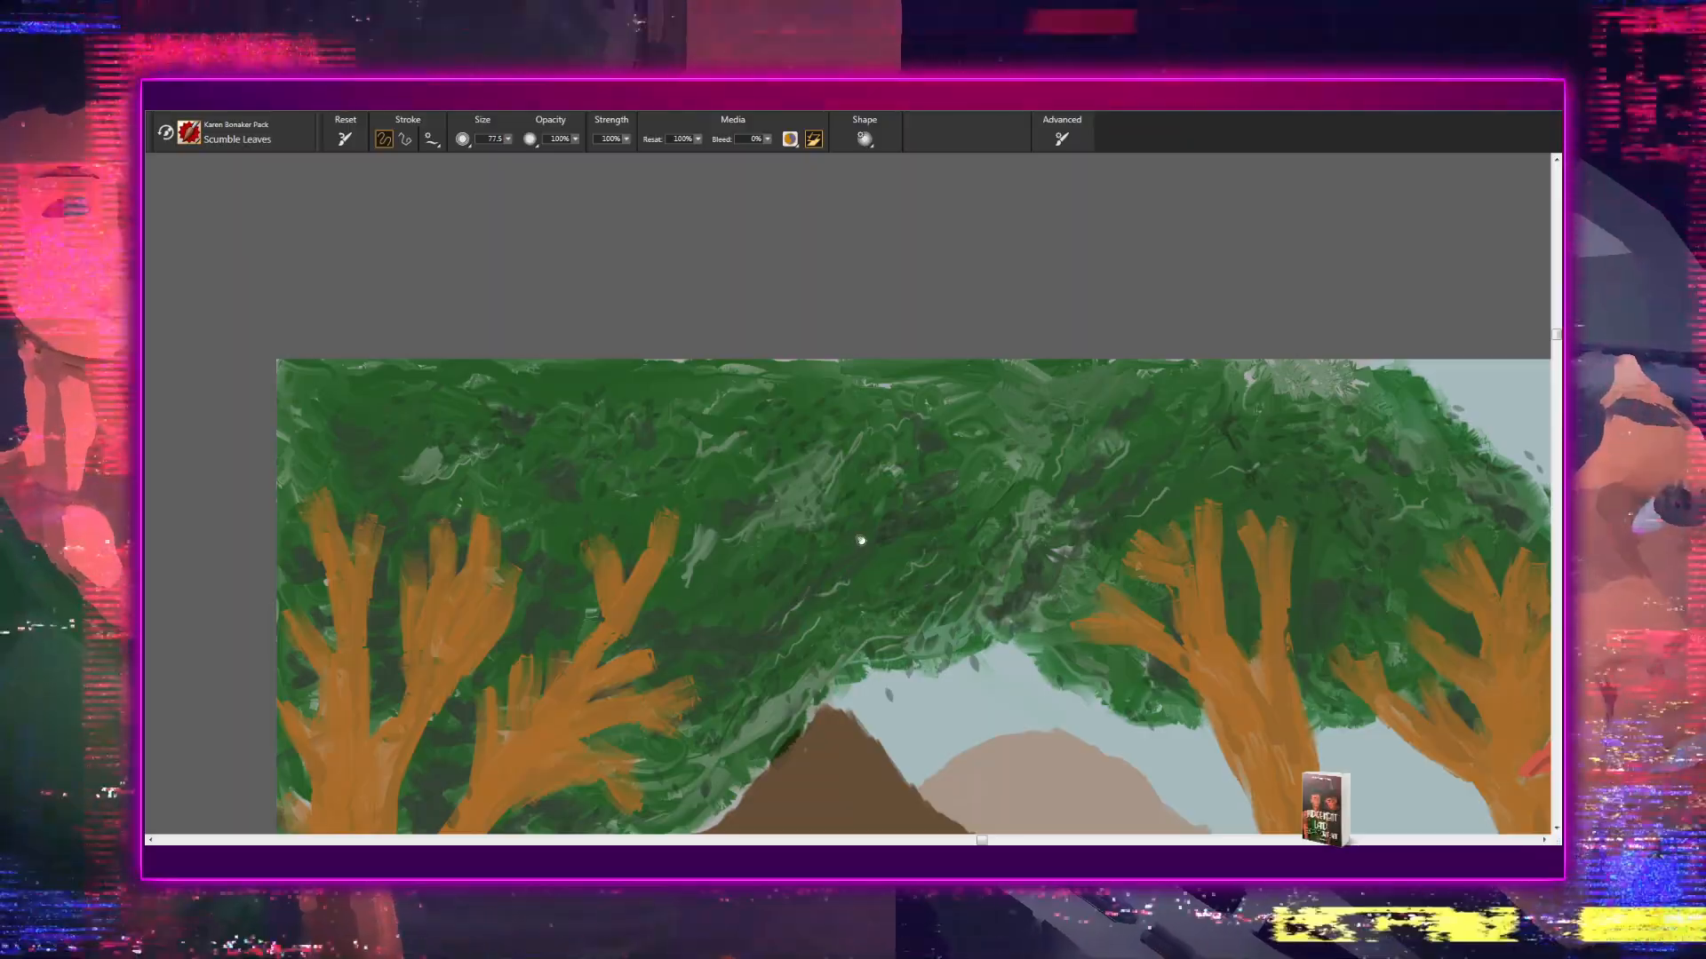
{"action": "left_click_drag", "start_coordinate": [855, 540], "coordinate": [921, 465]}
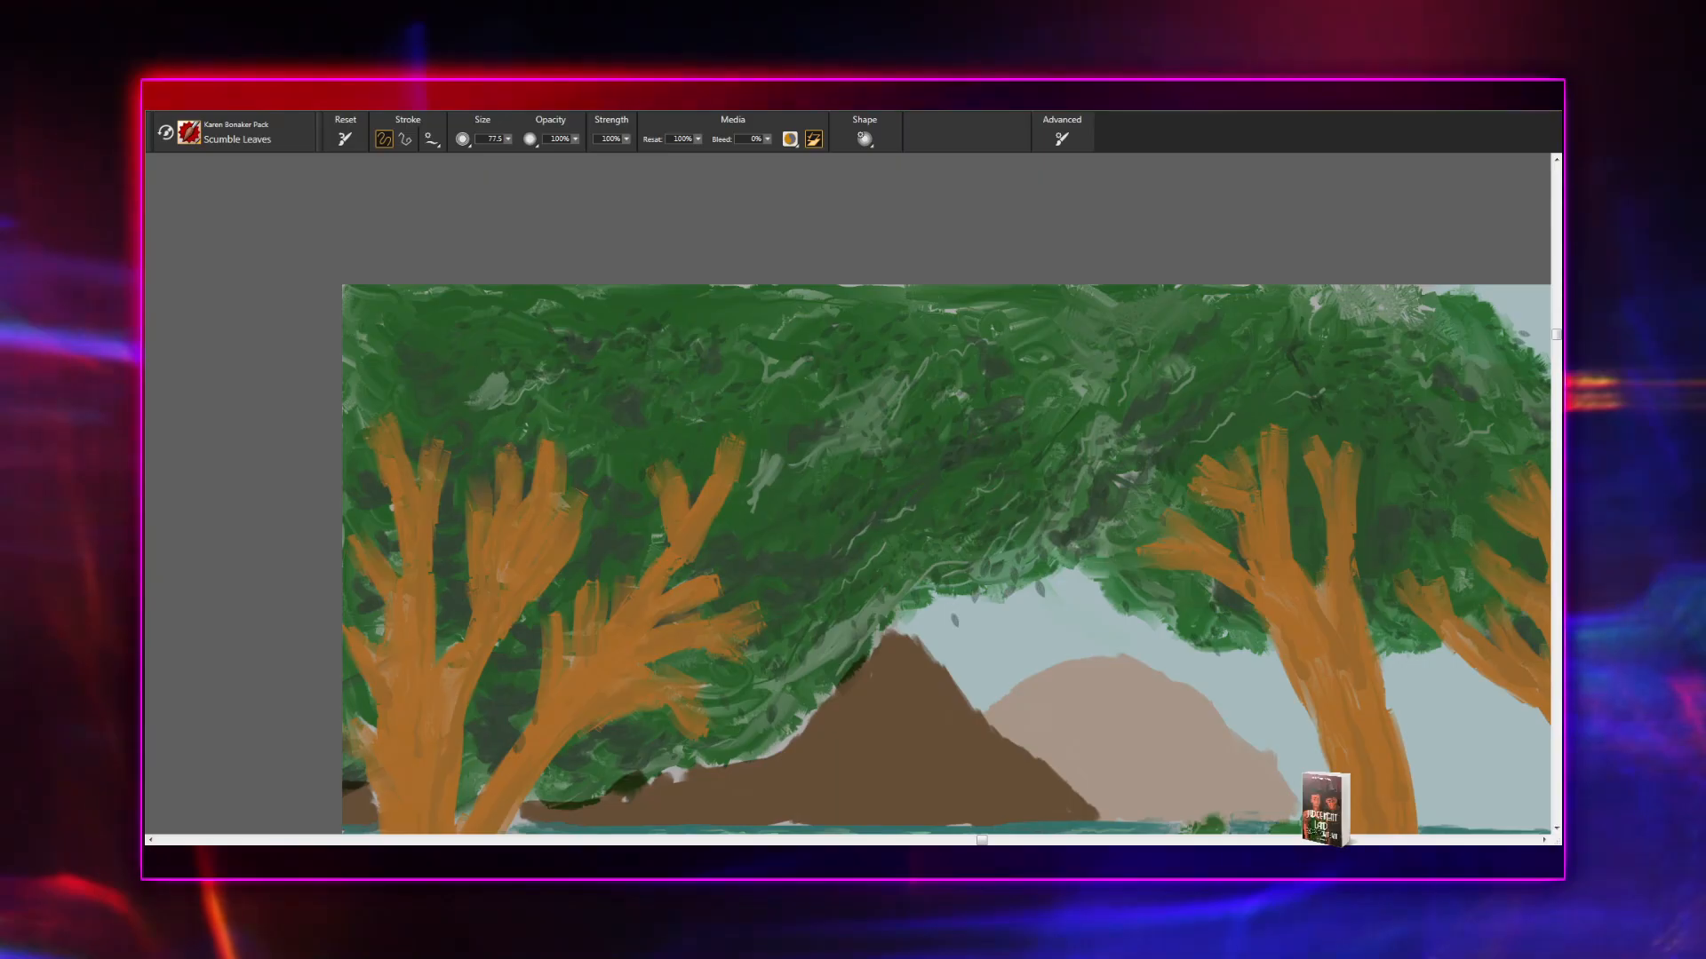
{"action": "left_click_drag", "start_coordinate": [847, 546], "coordinate": [537, 572]}
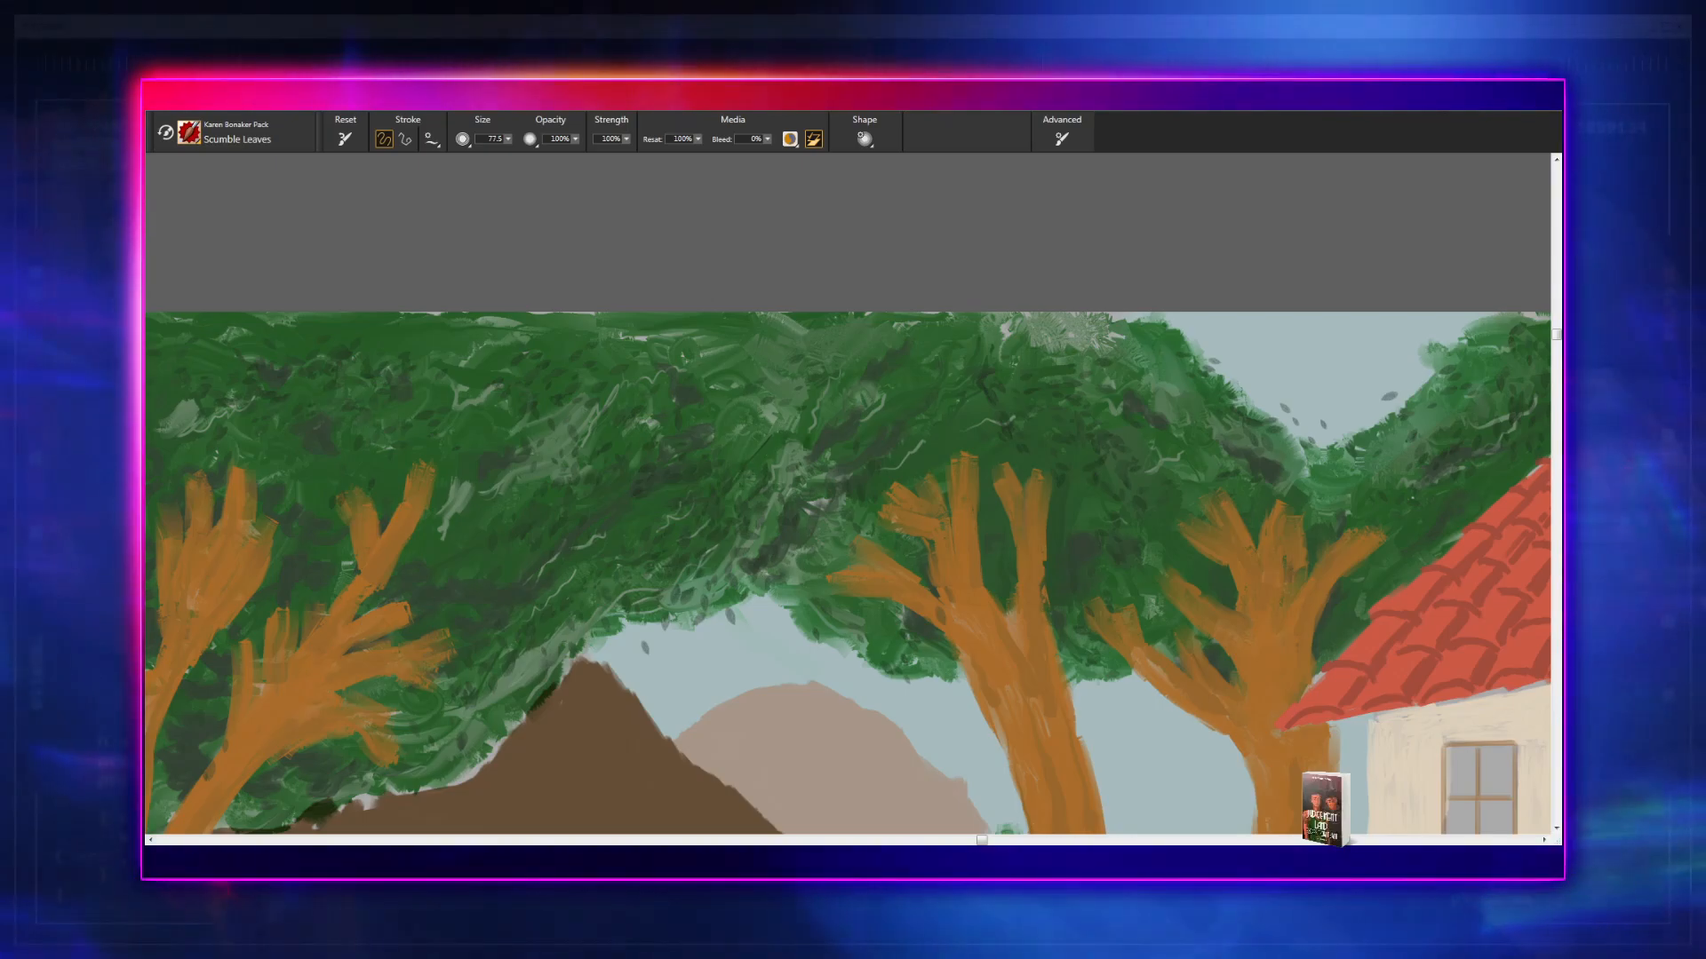
{"action": "left_click_drag", "start_coordinate": [835, 488], "coordinate": [688, 457]}
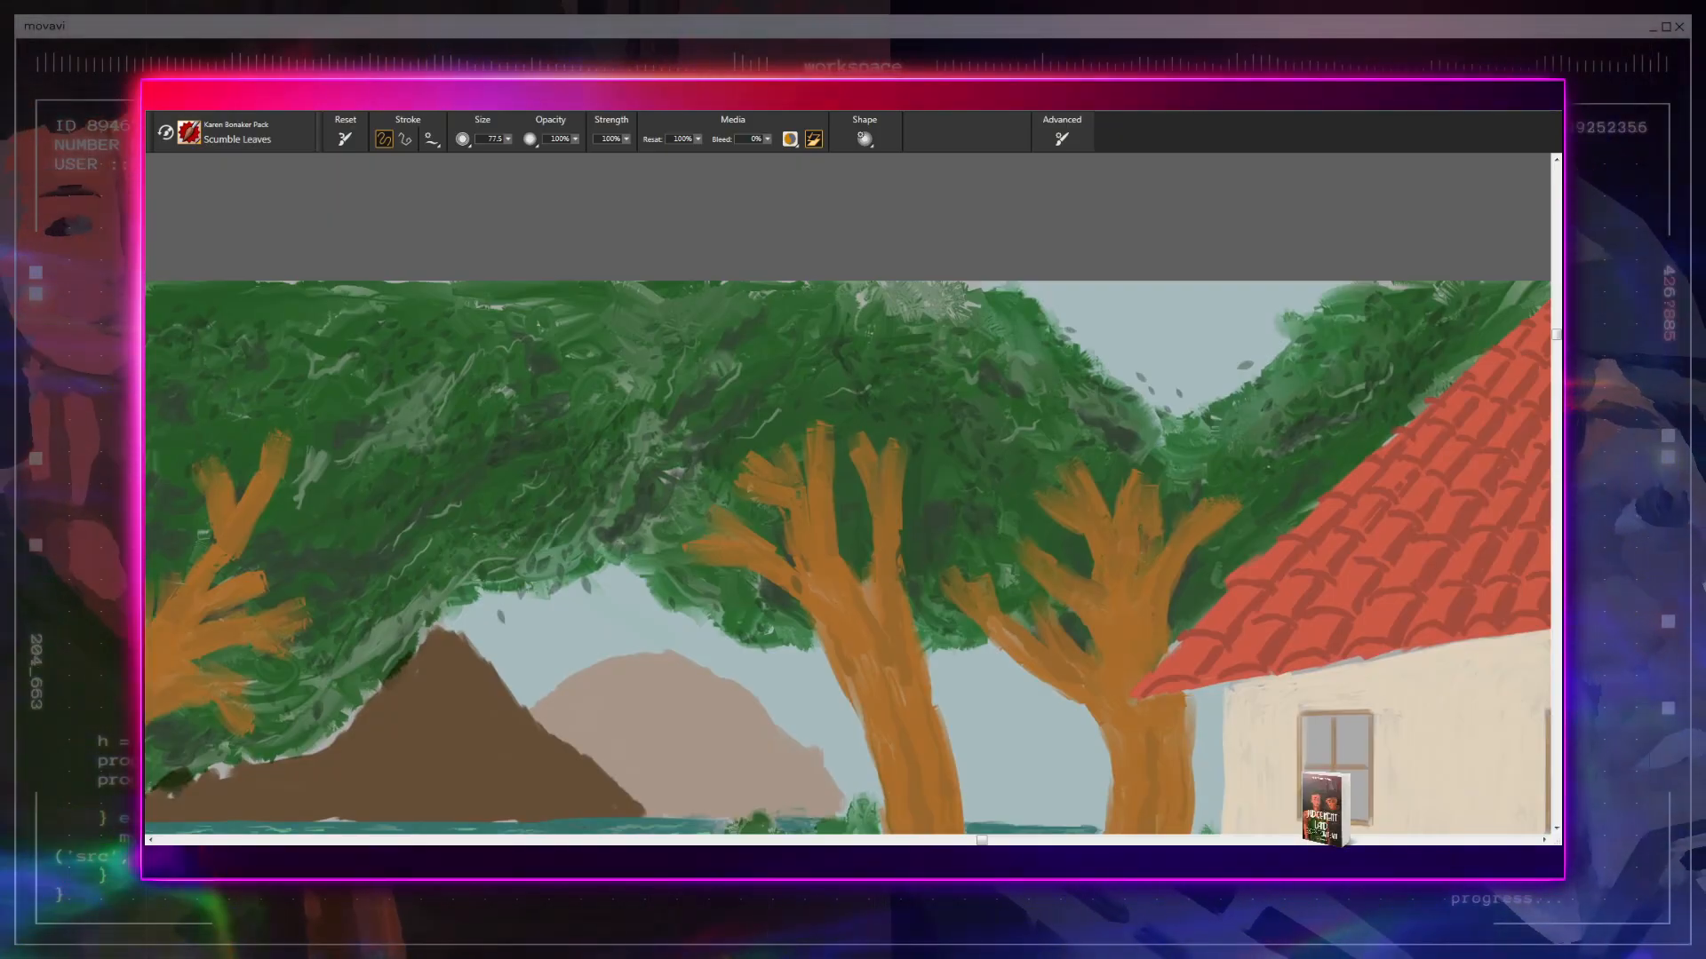
{"action": "left_click_drag", "start_coordinate": [964, 493], "coordinate": [816, 466]}
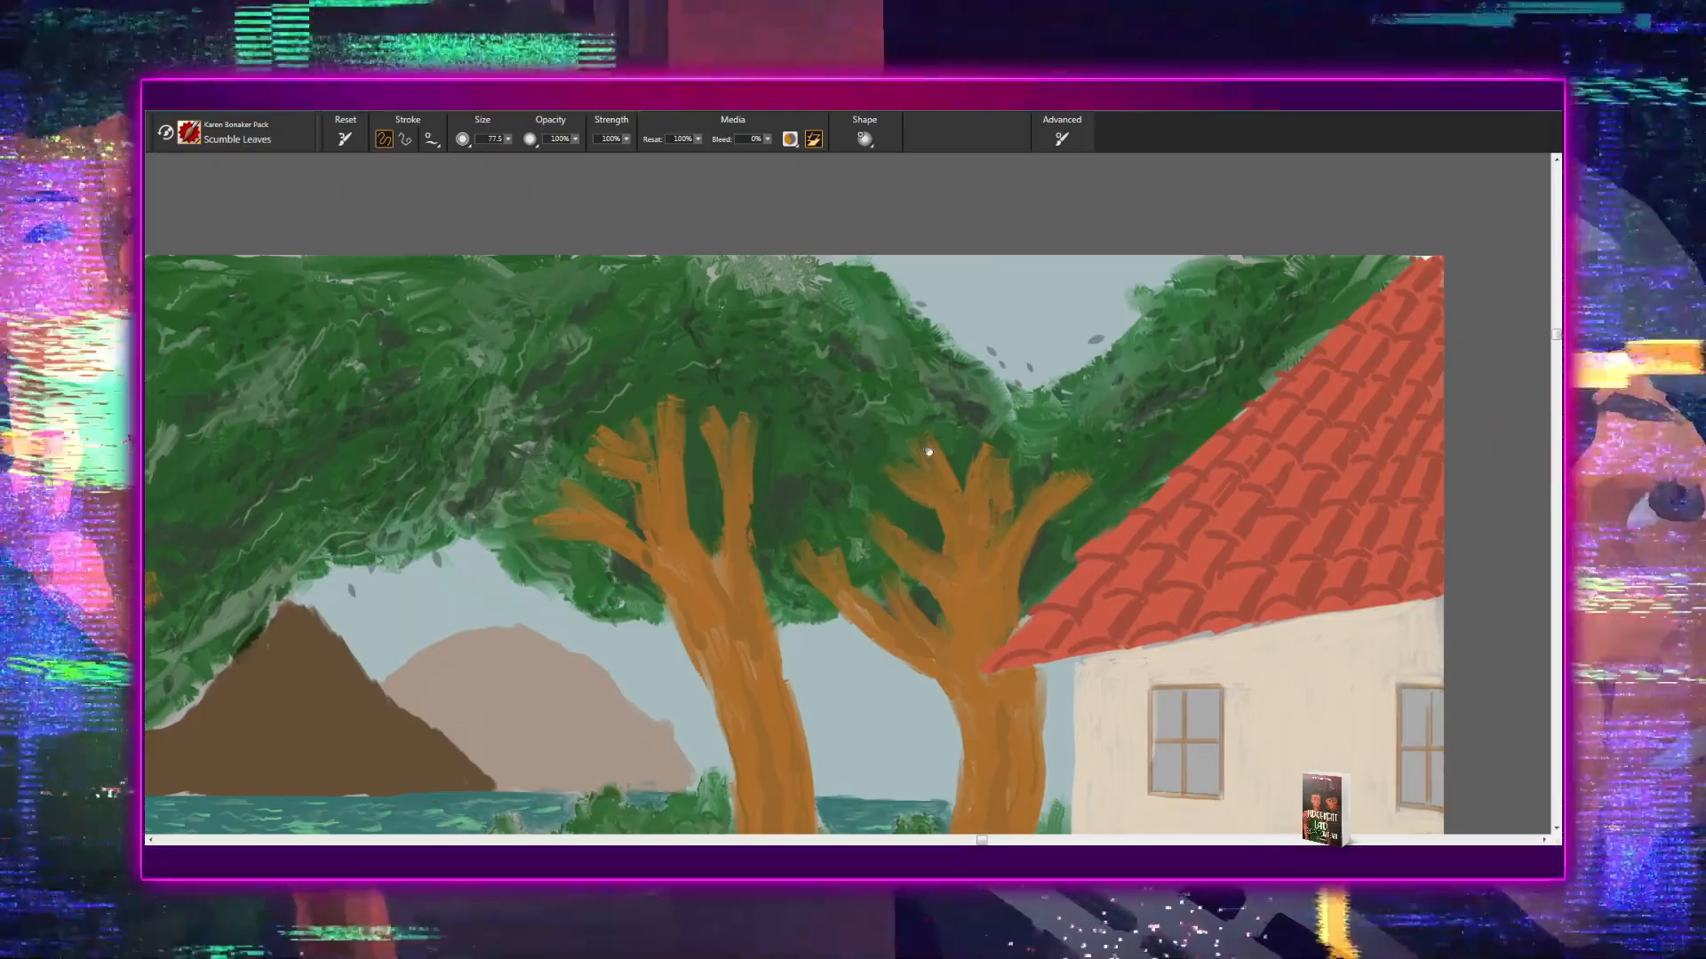
{"action": "left_click_drag", "start_coordinate": [952, 456], "coordinate": [863, 457]}
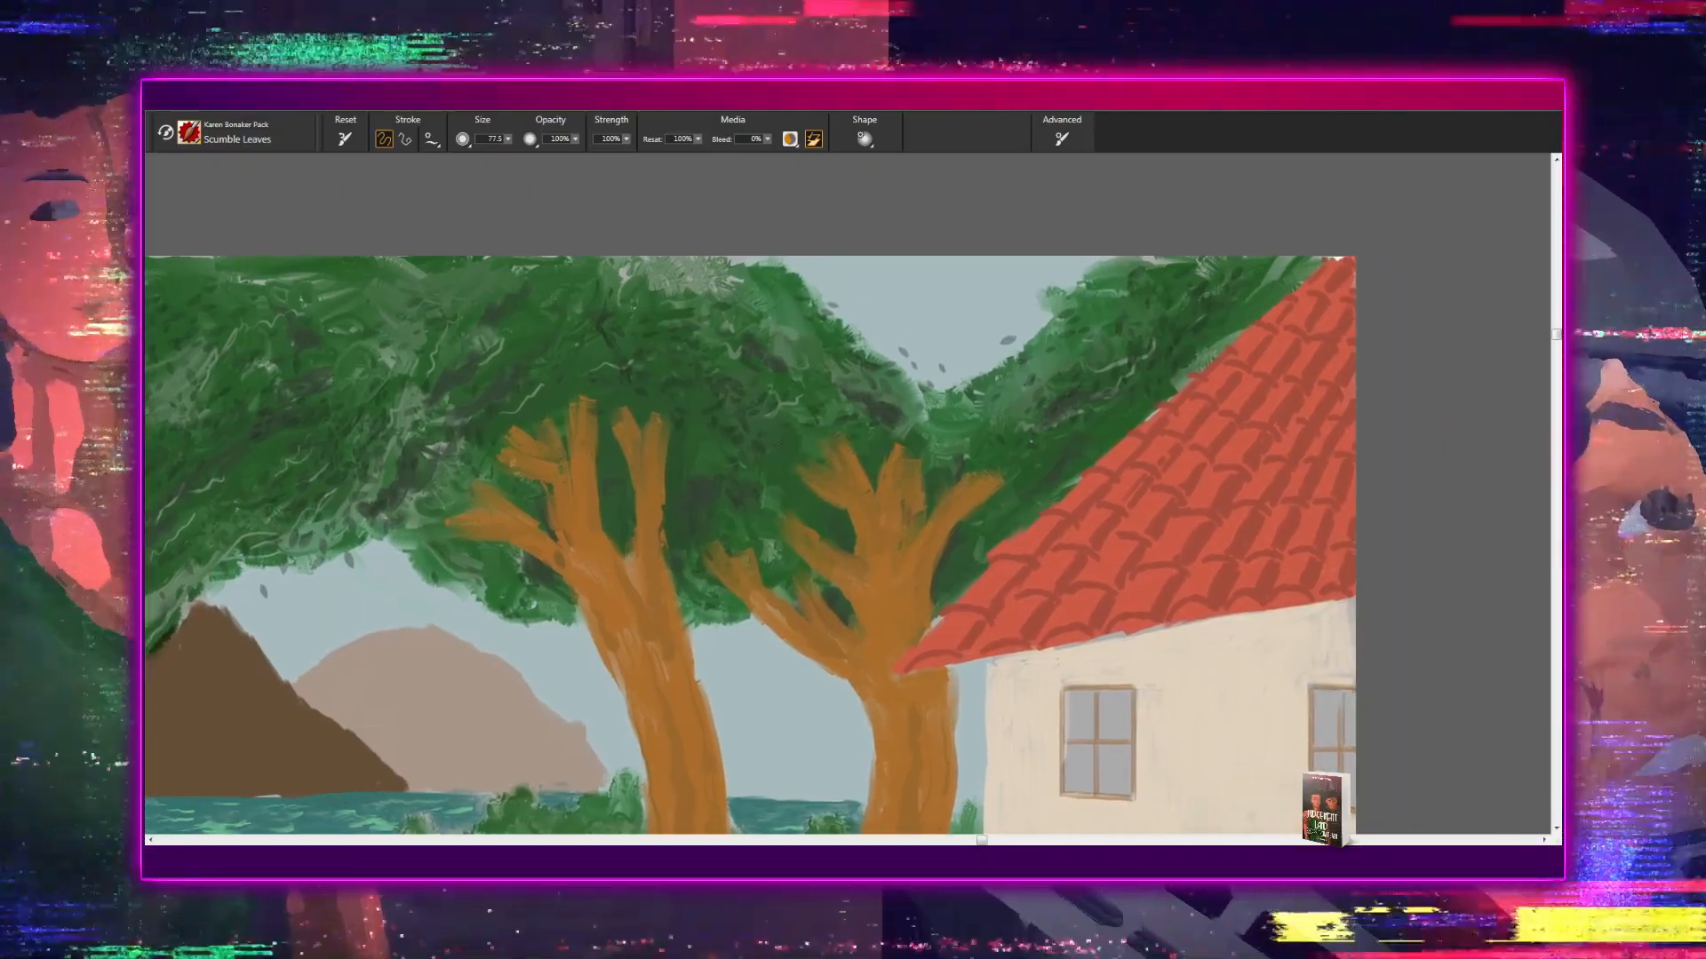
{"action": "left_click_drag", "start_coordinate": [933, 521], "coordinate": [764, 527]}
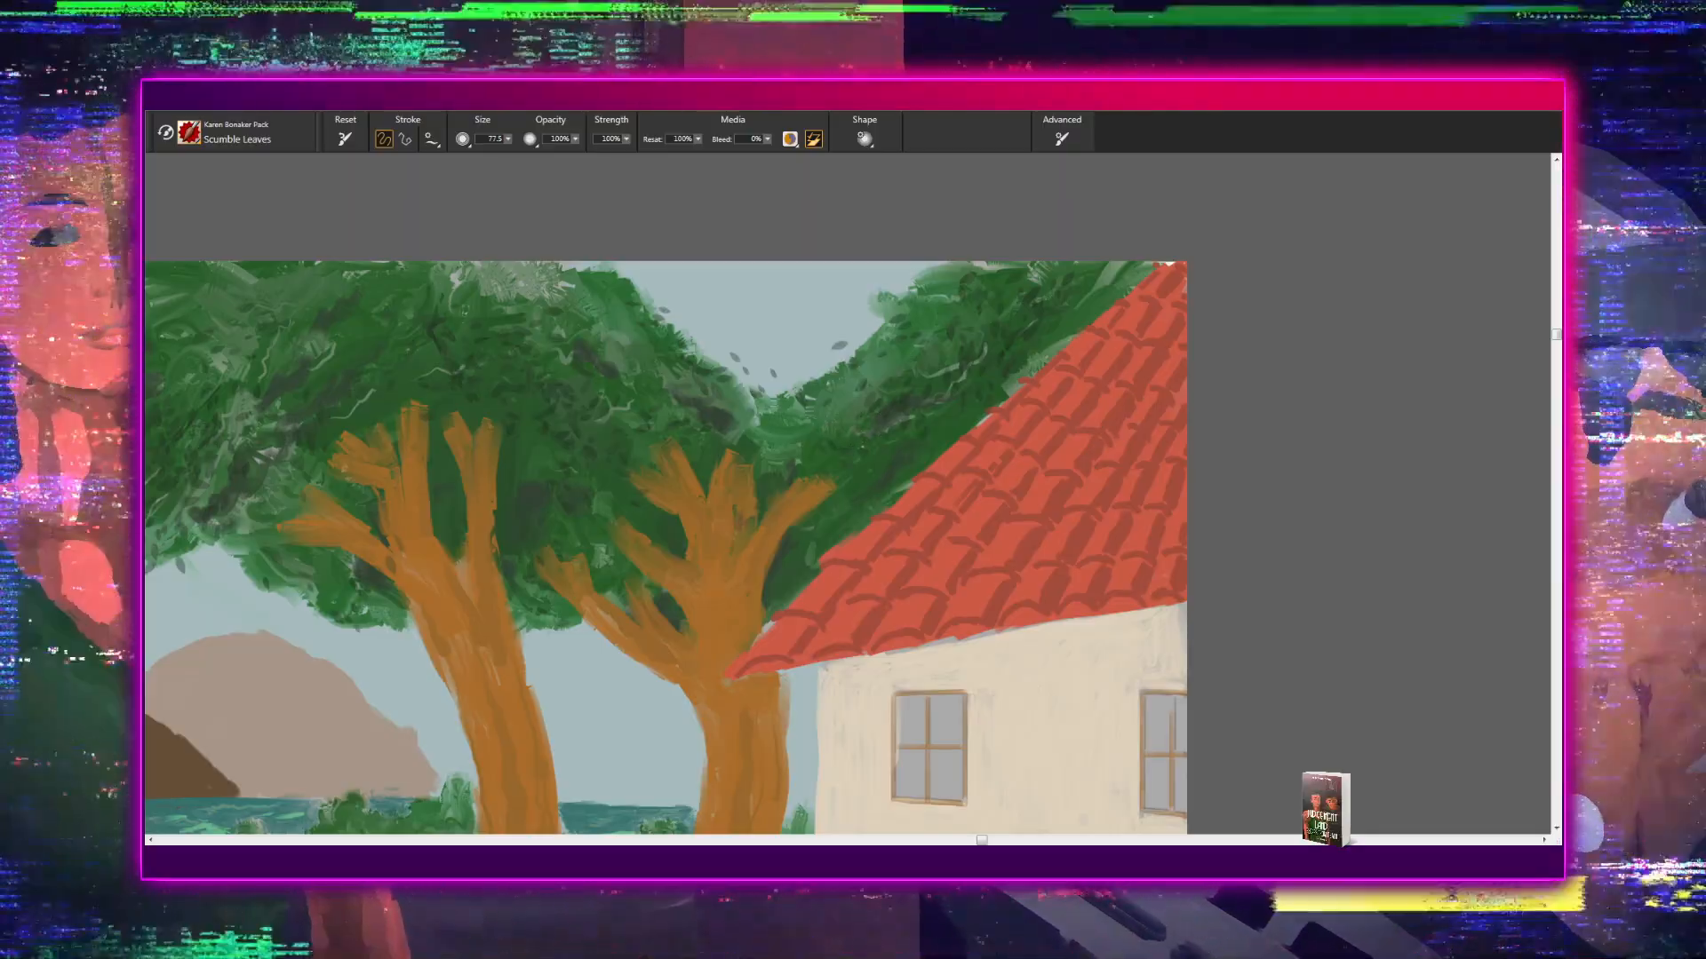
{"action": "left_click_drag", "start_coordinate": [933, 439], "coordinate": [850, 492]}
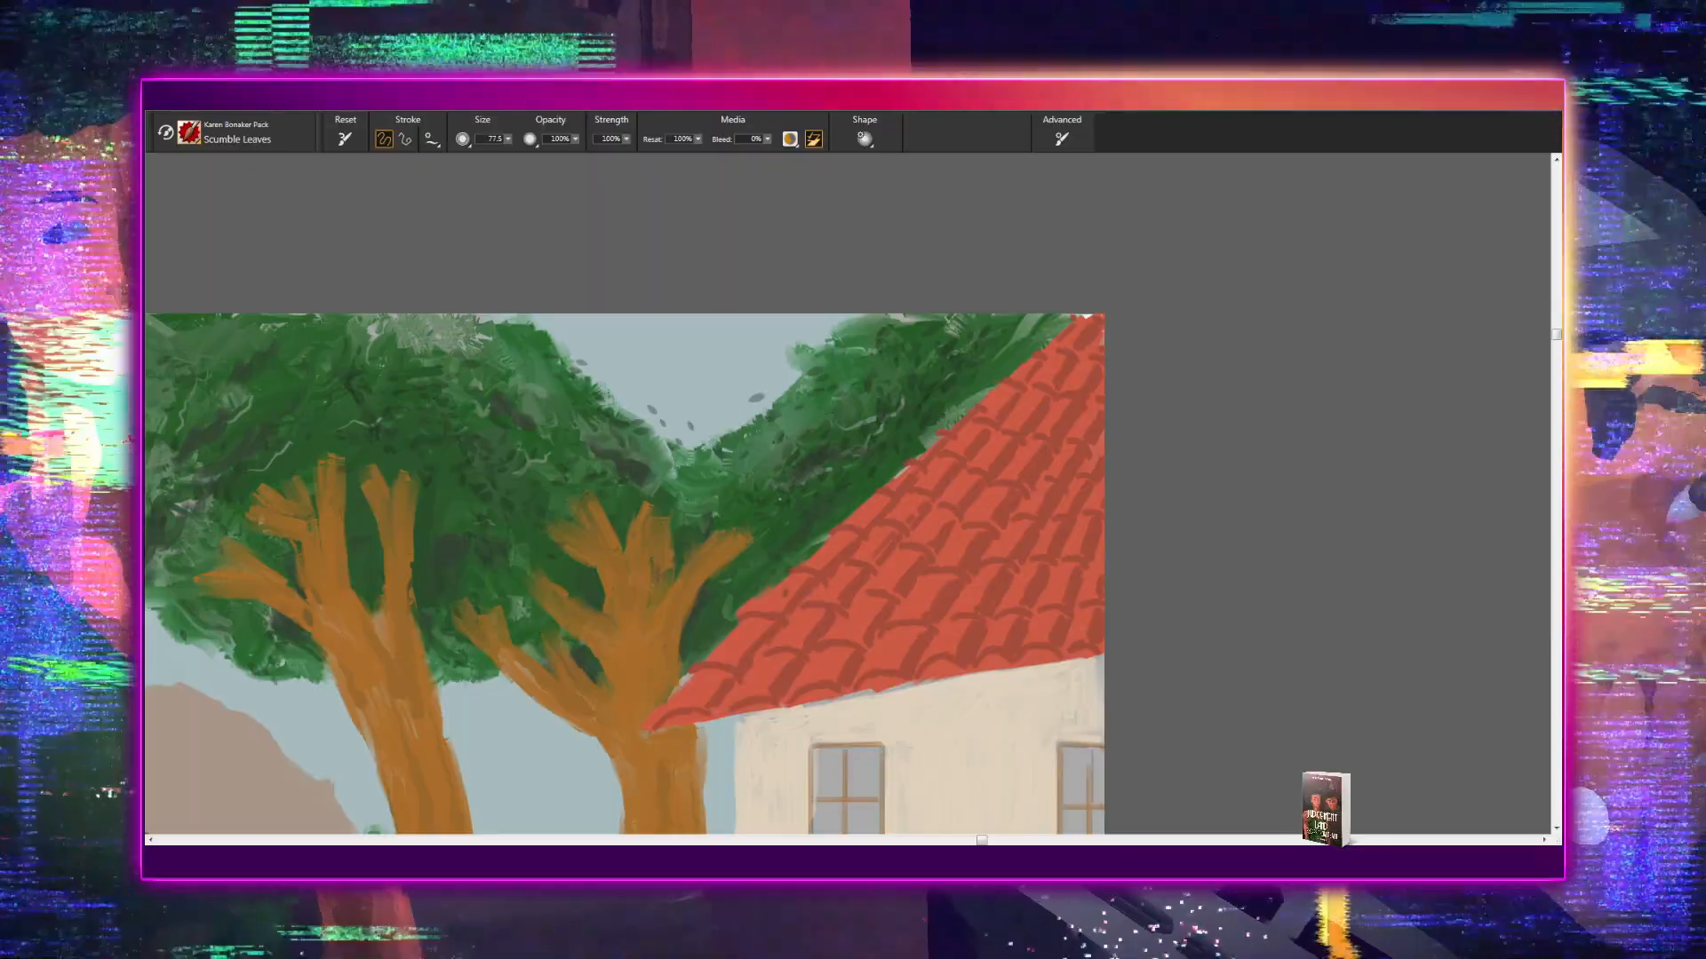
{"action": "left_click_drag", "start_coordinate": [852, 492], "coordinate": [746, 586]}
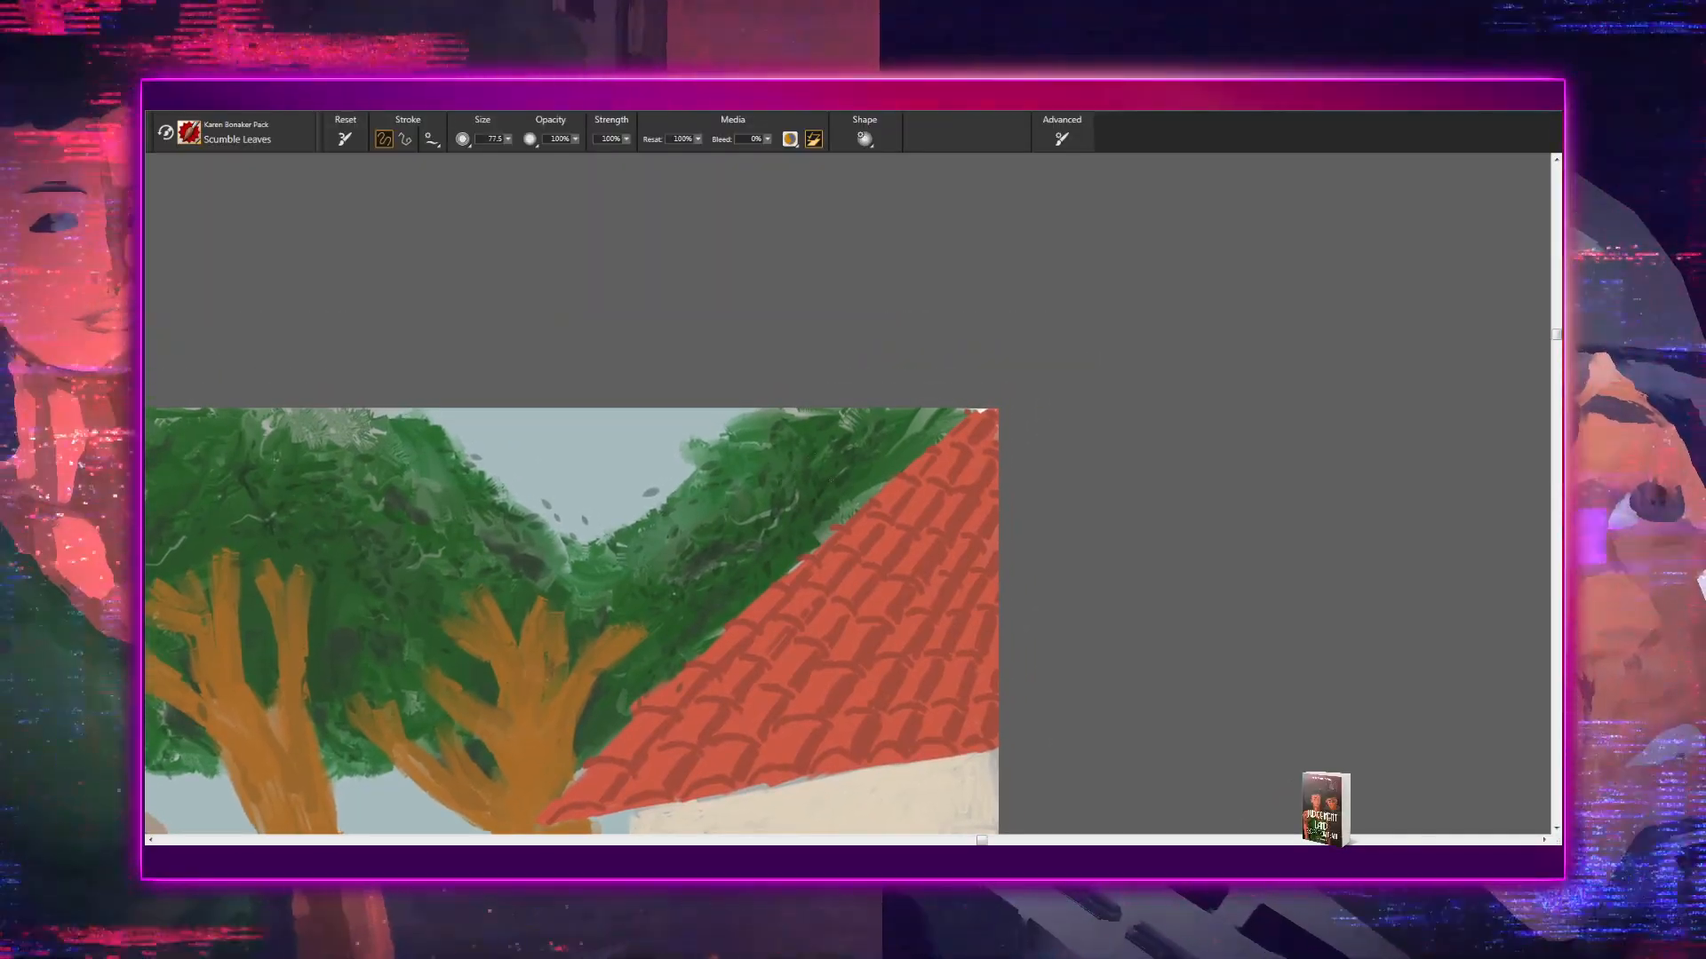
{"action": "mouse_move", "coordinate": [709, 548]}
{"action": "left_mouse_down"}
{"action": "mouse_move", "coordinate": [754, 551]}
{"action": "mouse_move", "coordinate": [799, 521]}
{"action": "mouse_move", "coordinate": [787, 546]}
{"action": "left_mouse_up"}
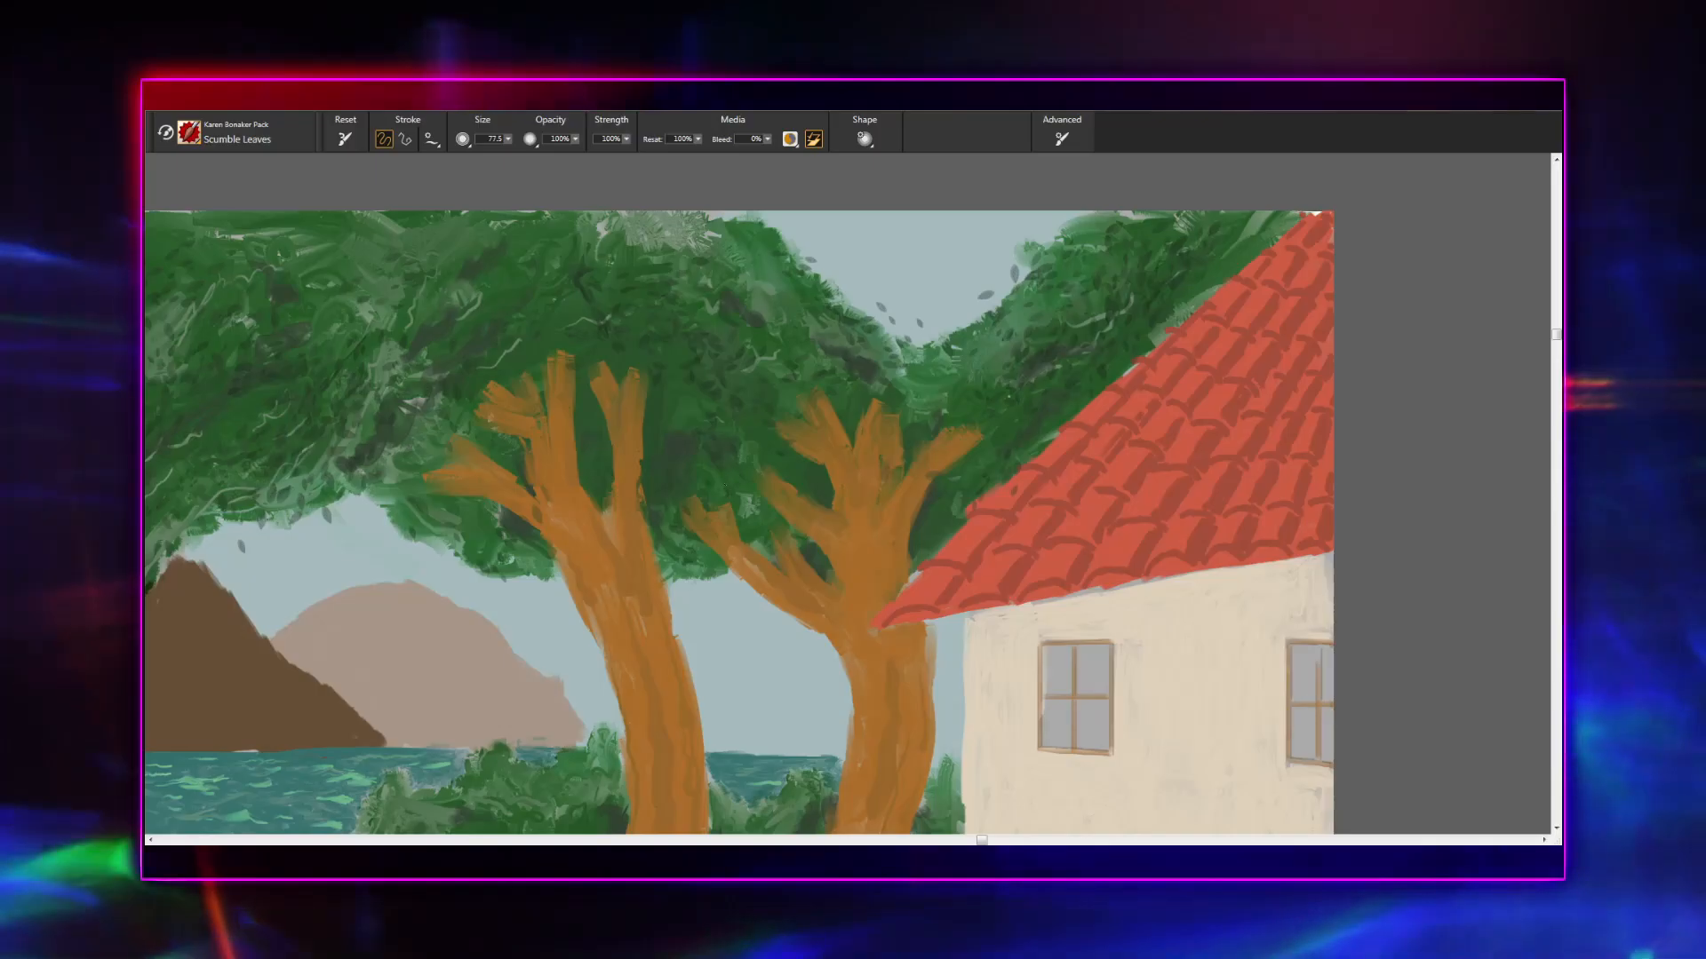
- Inspect the leftmost tree and its shrub, the path with its figures, and the hedge and purple fence beside the house
{"action": "mouse_move", "coordinate": [743, 521]}
{"action": "left_mouse_down"}
{"action": "mouse_move", "coordinate": [943, 547]}
{"action": "mouse_move", "coordinate": [940, 513]}
{"action": "mouse_move", "coordinate": [804, 499]}
{"action": "left_mouse_up"}
{"action": "left_click_drag", "start_coordinate": [560, 507], "coordinate": [880, 455]}
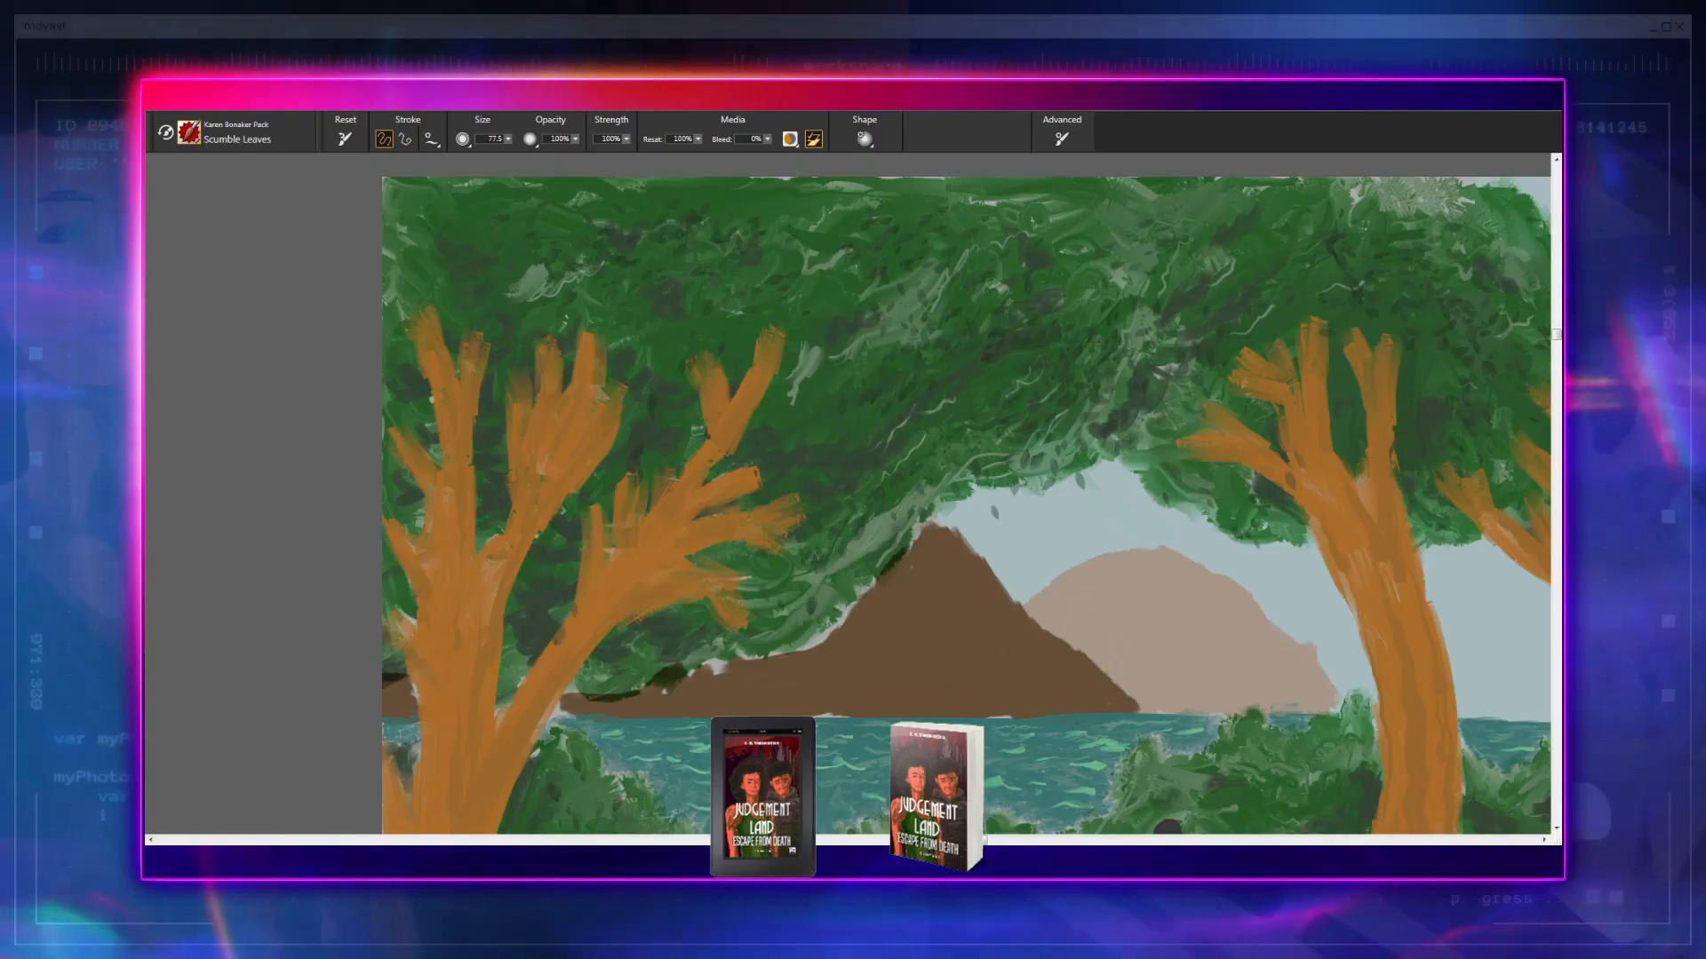
{"action": "left_click_drag", "start_coordinate": [866, 459], "coordinate": [976, 322]}
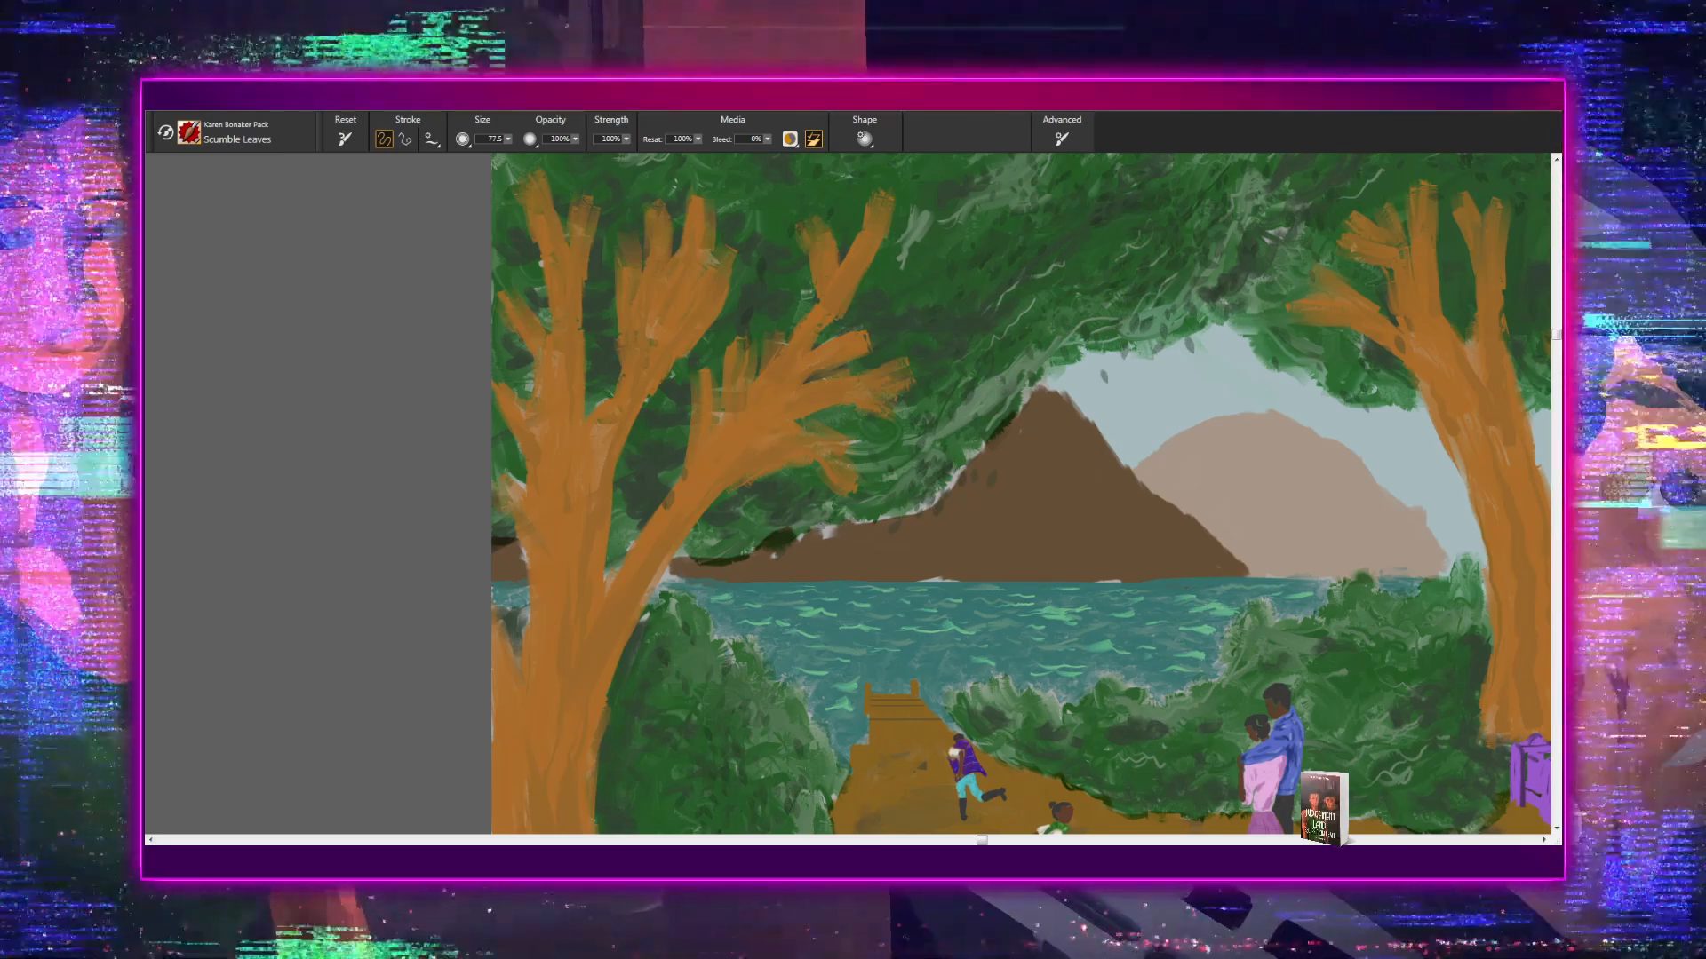
{"action": "left_click_drag", "start_coordinate": [755, 573], "coordinate": [758, 389]}
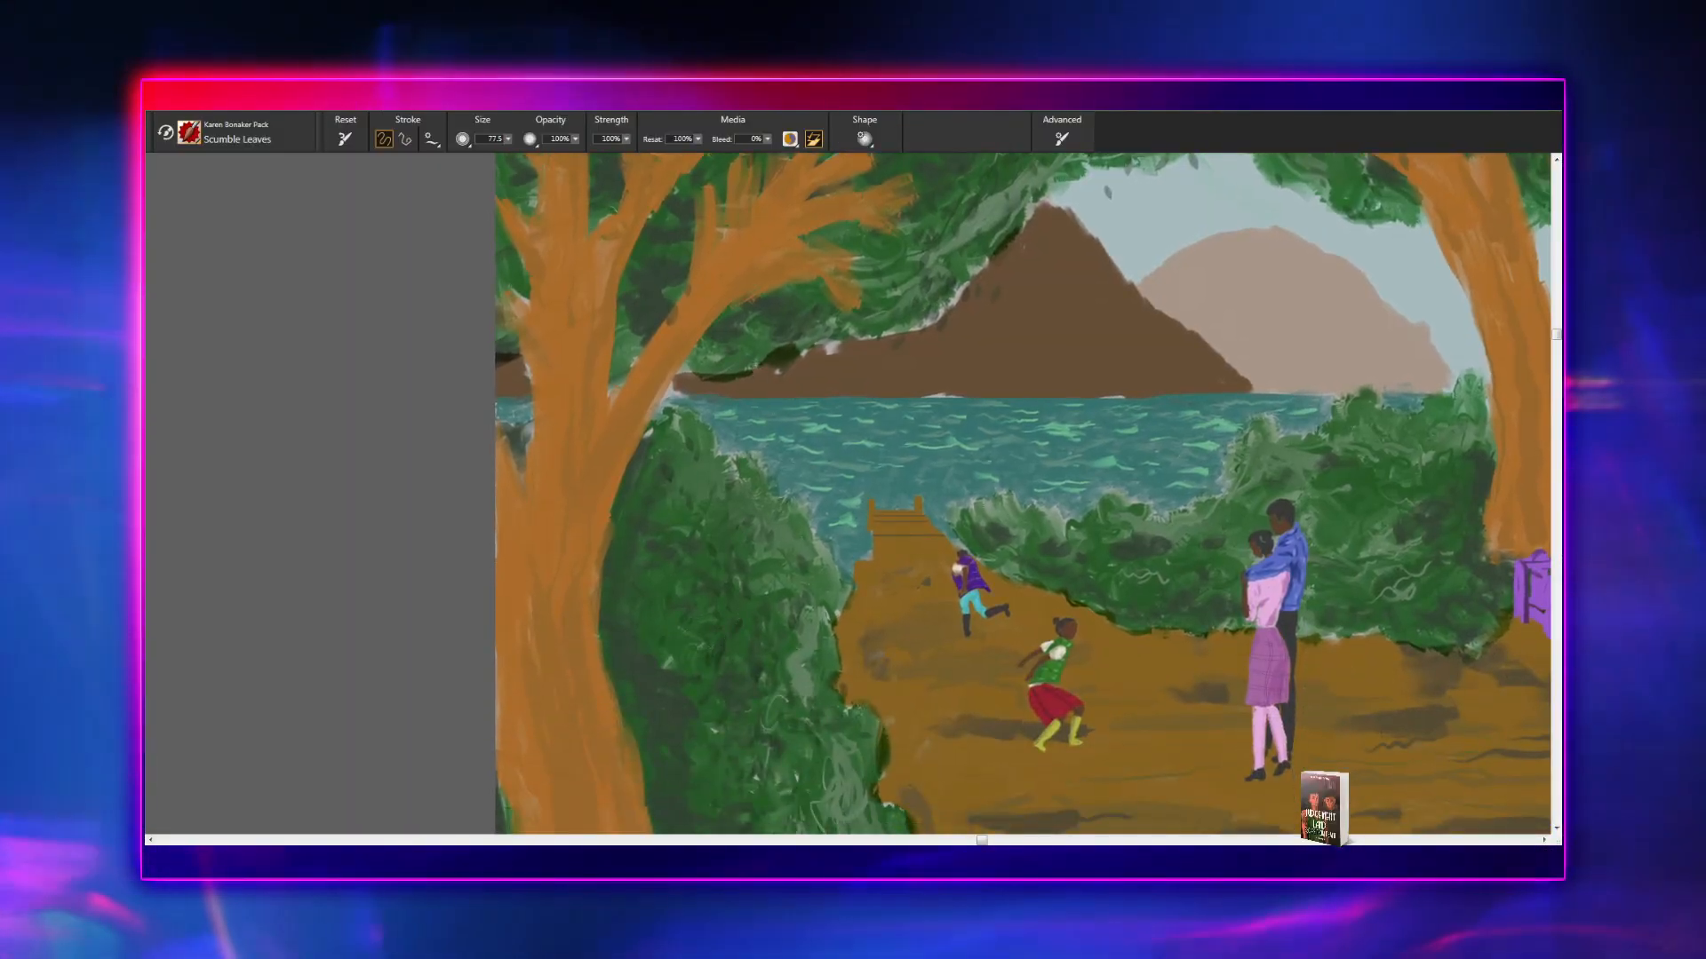
{"action": "left_click_drag", "start_coordinate": [768, 603], "coordinate": [771, 398]}
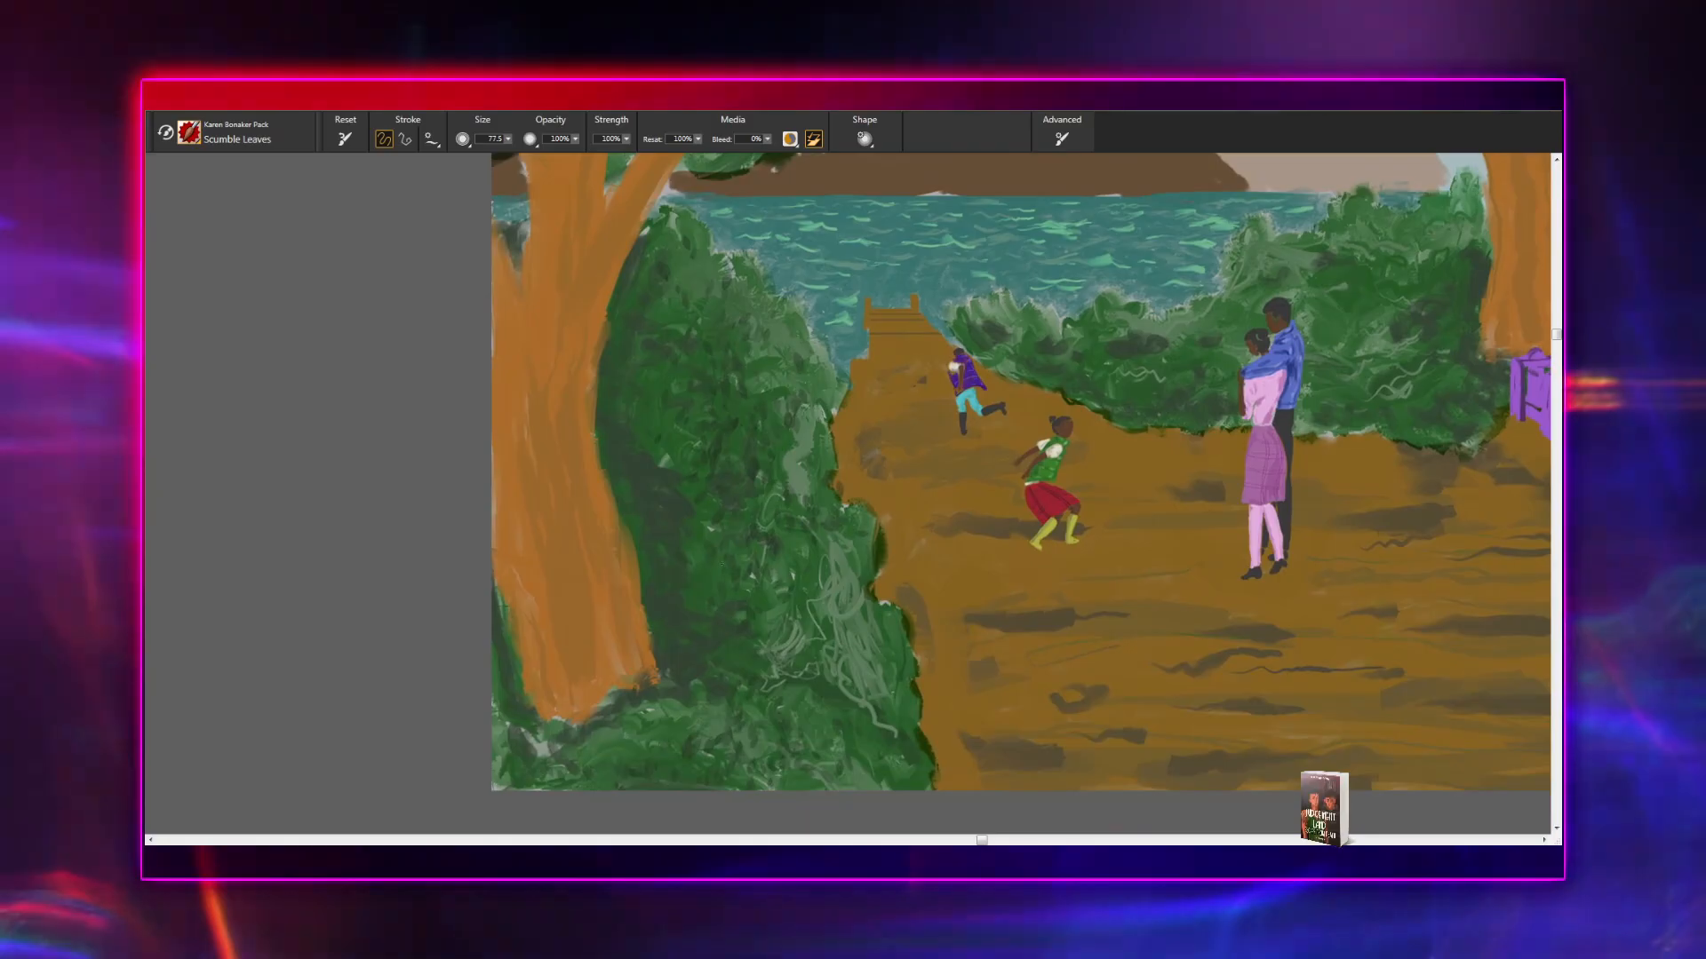
{"action": "left_click_drag", "start_coordinate": [791, 606], "coordinate": [796, 528]}
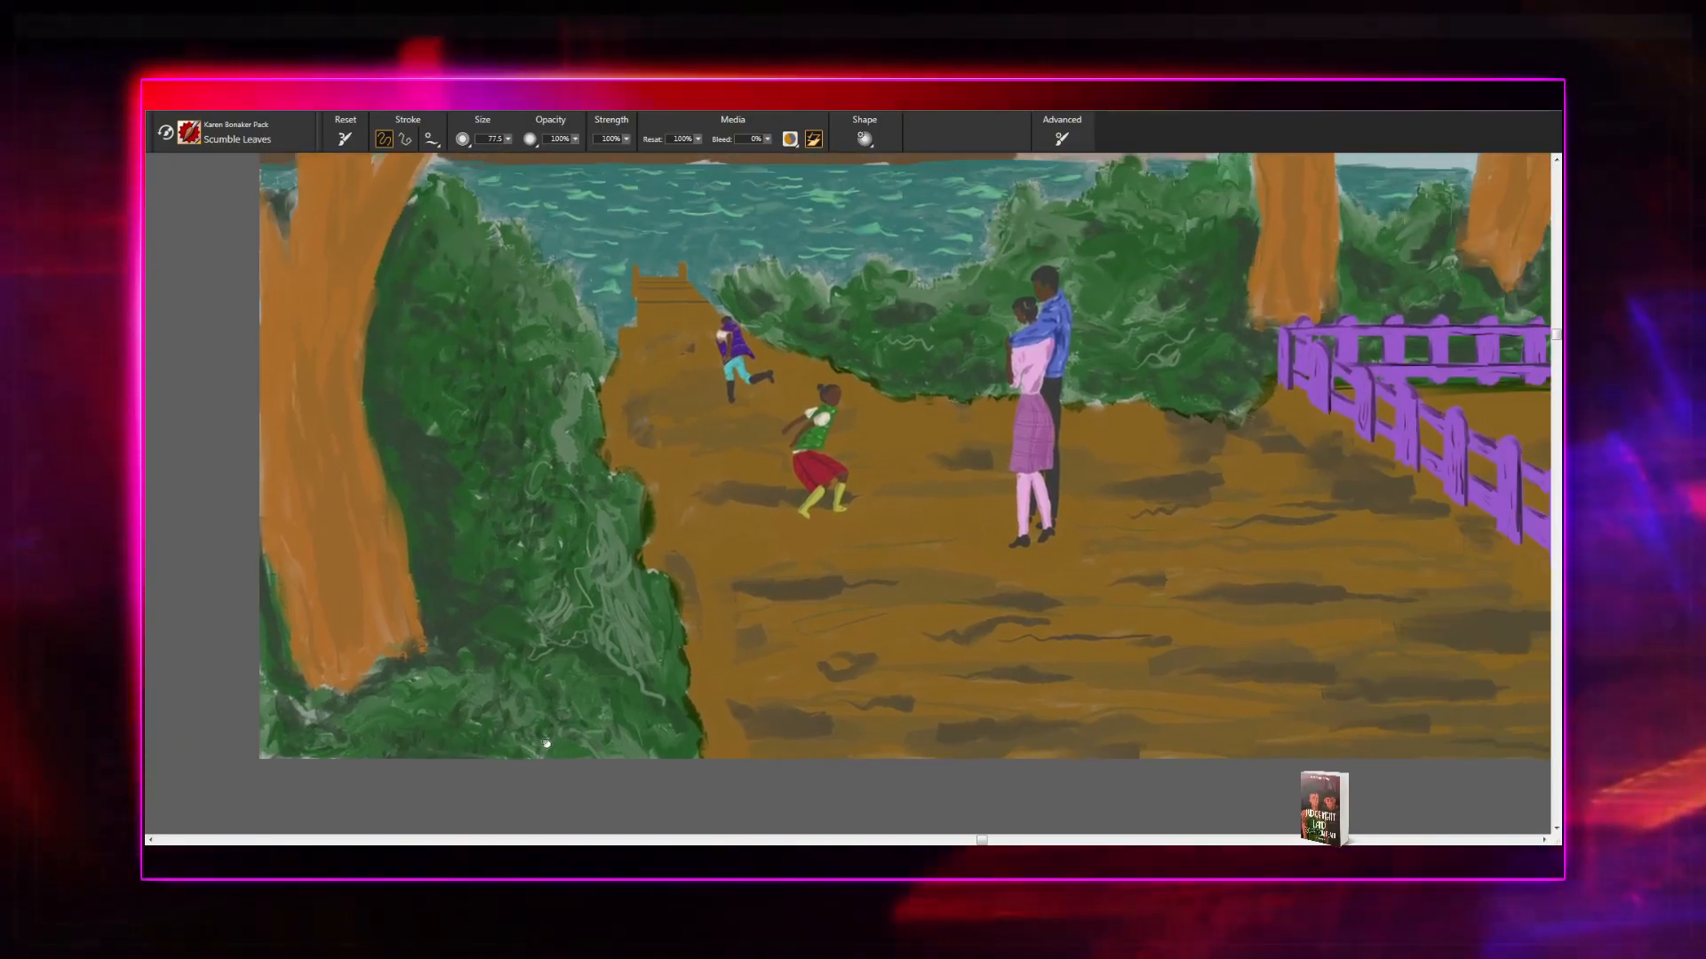
{"action": "left_click_drag", "start_coordinate": [1066, 591], "coordinate": [557, 716]}
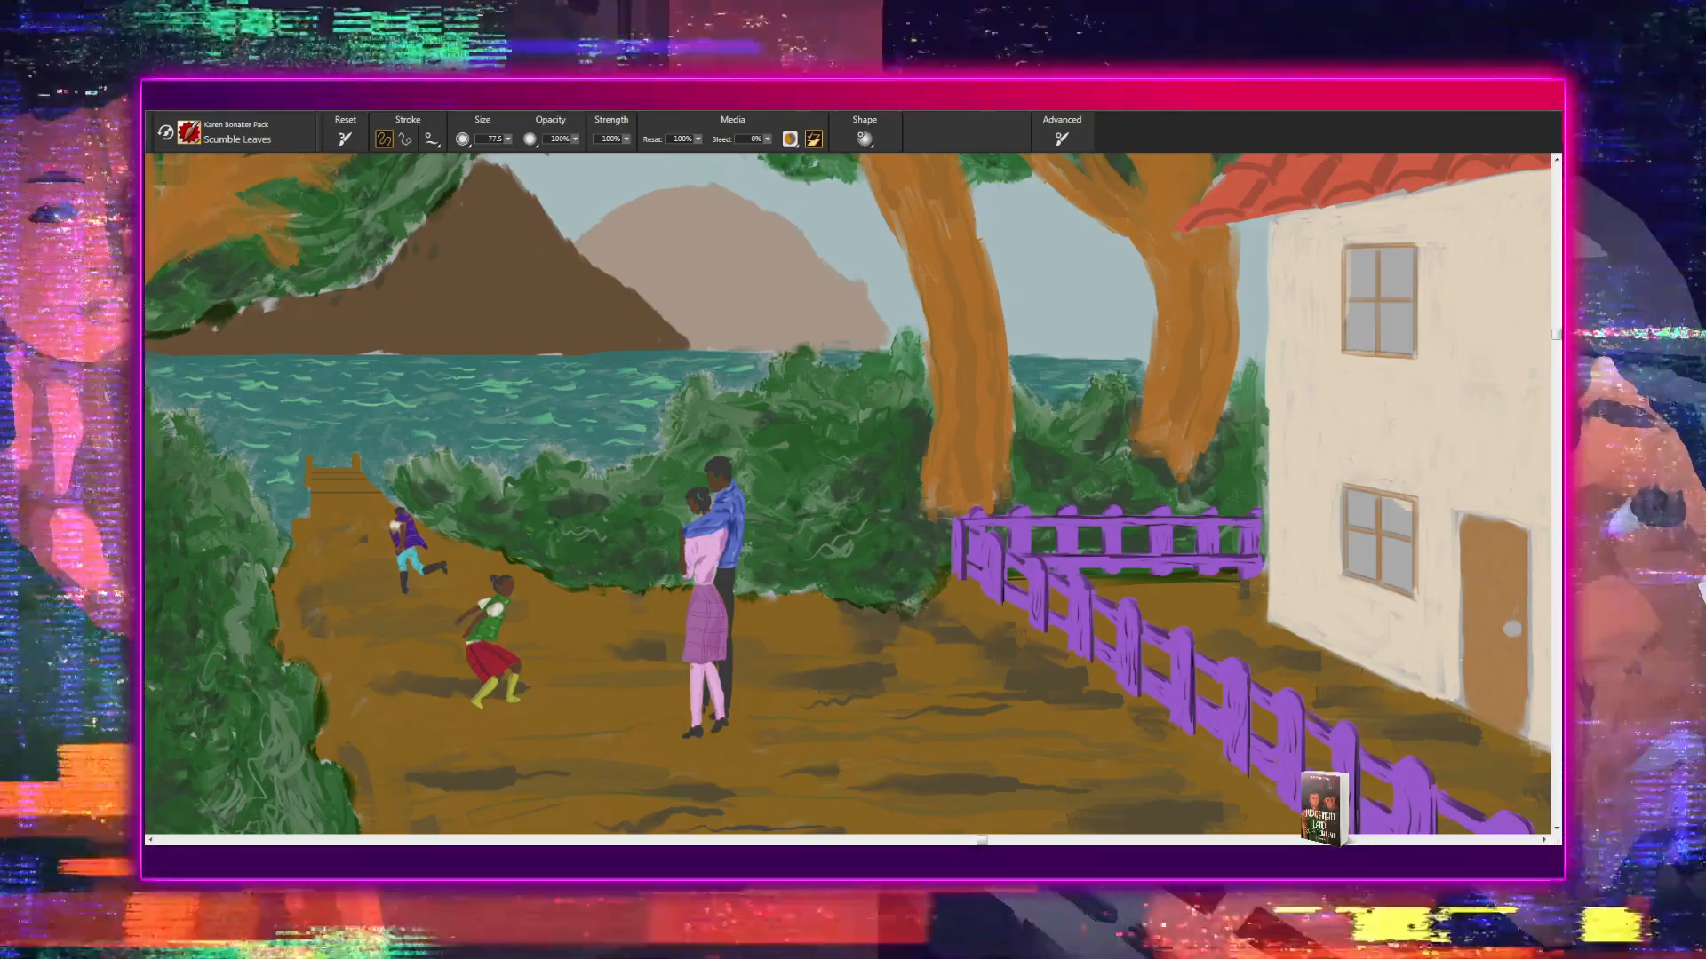
{"action": "left_click_drag", "start_coordinate": [877, 550], "coordinate": [813, 649]}
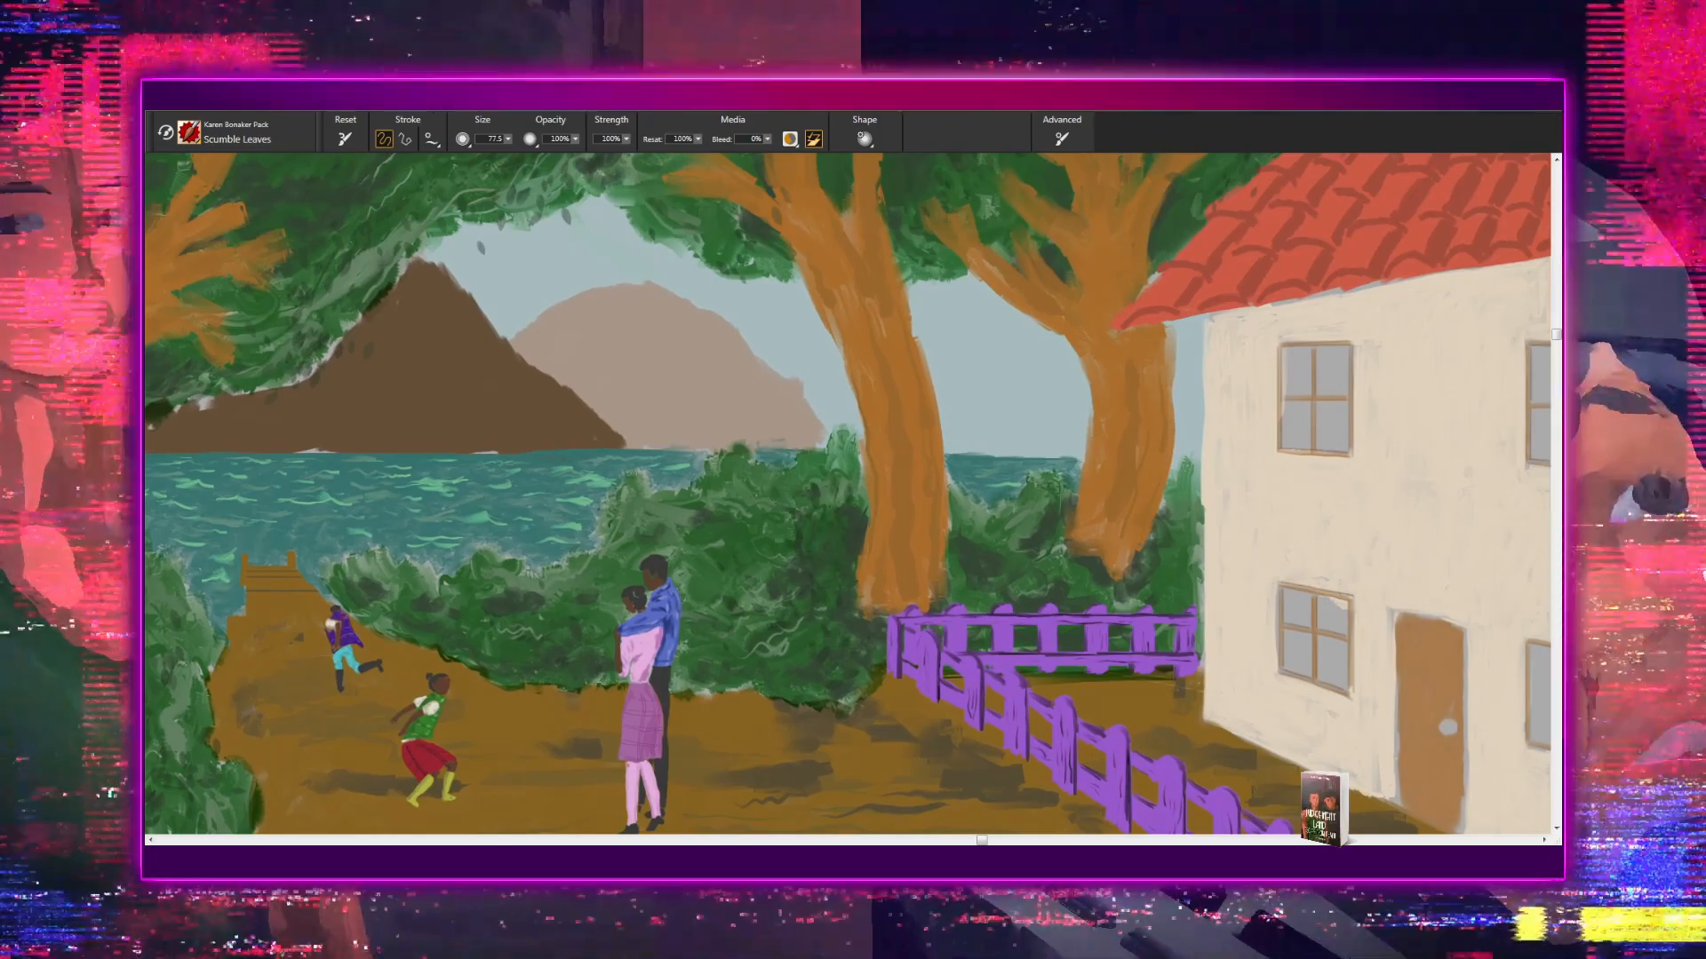
{"action": "left_click_drag", "start_coordinate": [1028, 578], "coordinate": [904, 554]}
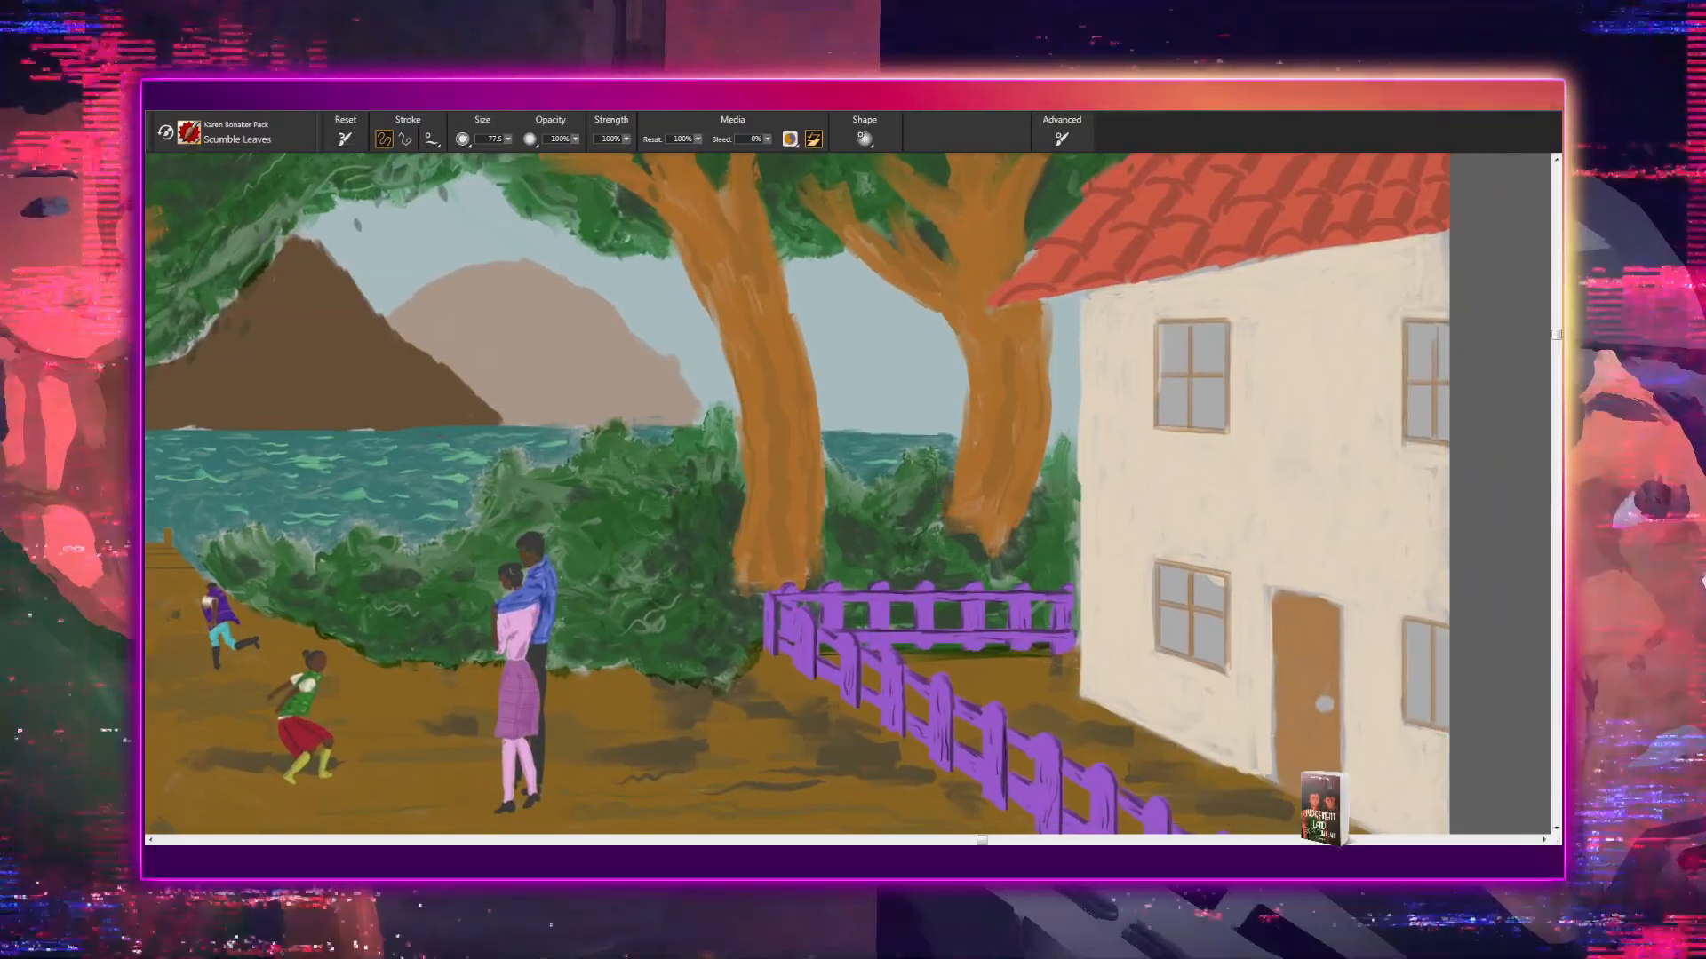
{"action": "left_click_drag", "start_coordinate": [877, 520], "coordinate": [954, 533]}
{"action": "left_click_drag", "start_coordinate": [749, 589], "coordinate": [944, 567]}
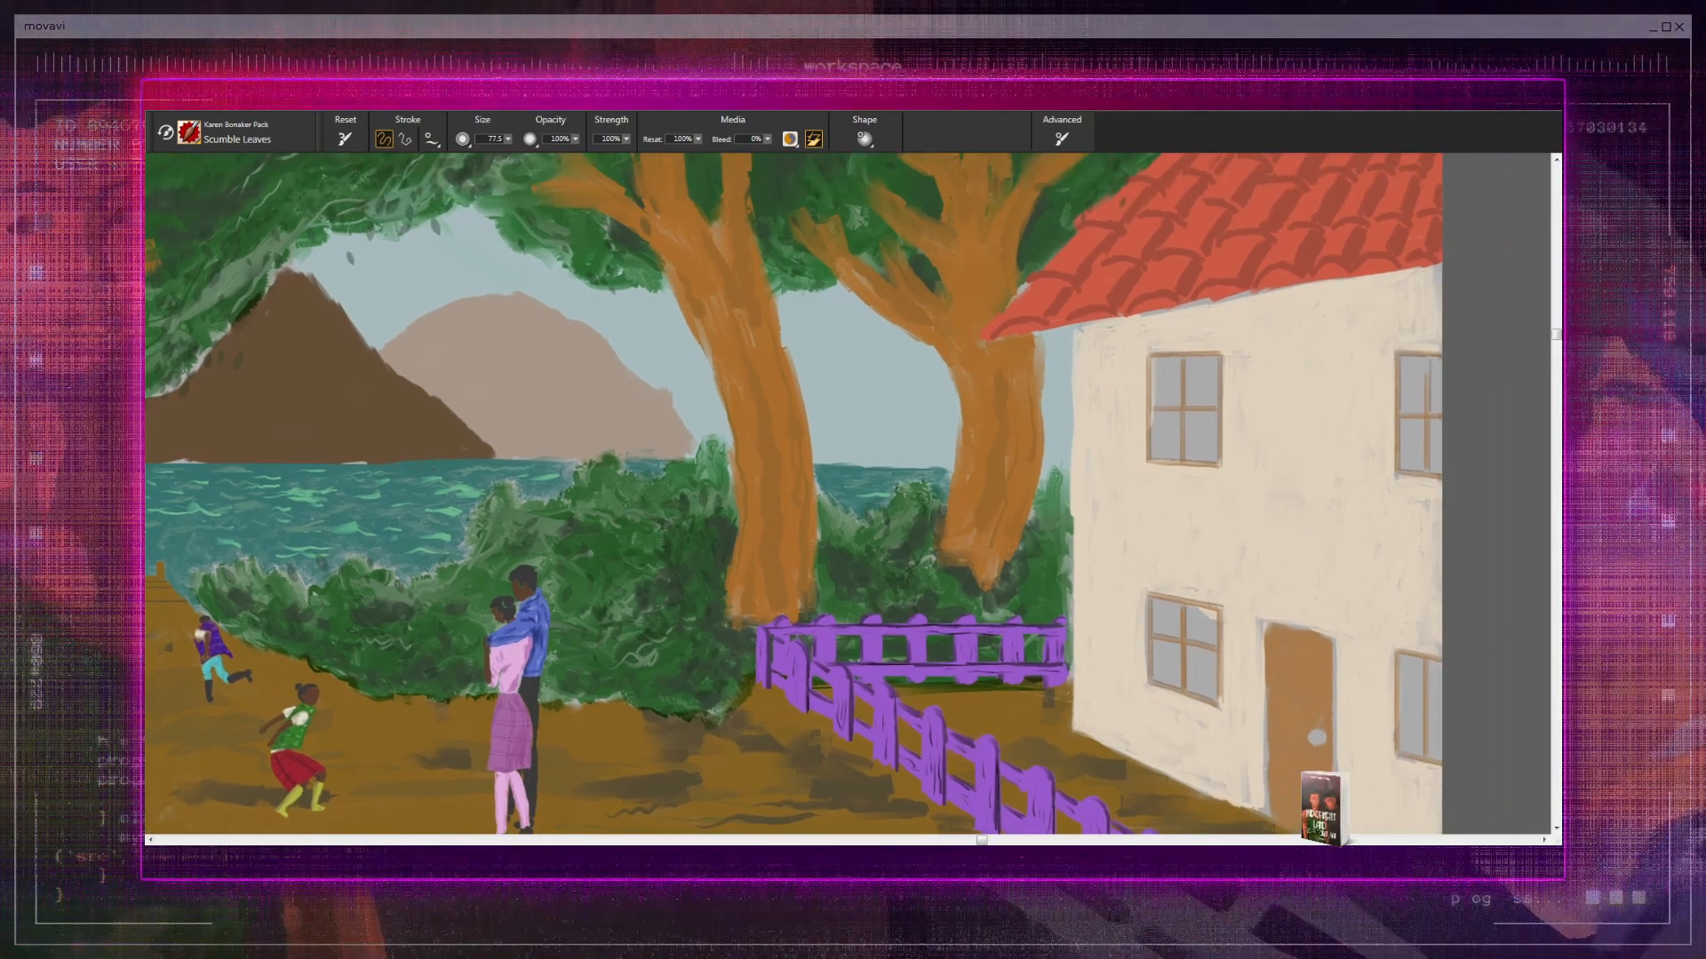
- Compare the canopy near the roof with the leftmost tree's foliage, and view the whole painting at reduced size
{"action": "mouse_move", "coordinate": [884, 576]}
{"action": "left_mouse_down"}
{"action": "mouse_move", "coordinate": [864, 663]}
{"action": "mouse_move", "coordinate": [891, 662]}
{"action": "mouse_move", "coordinate": [823, 682]}
{"action": "mouse_move", "coordinate": [746, 800]}
{"action": "left_mouse_up"}
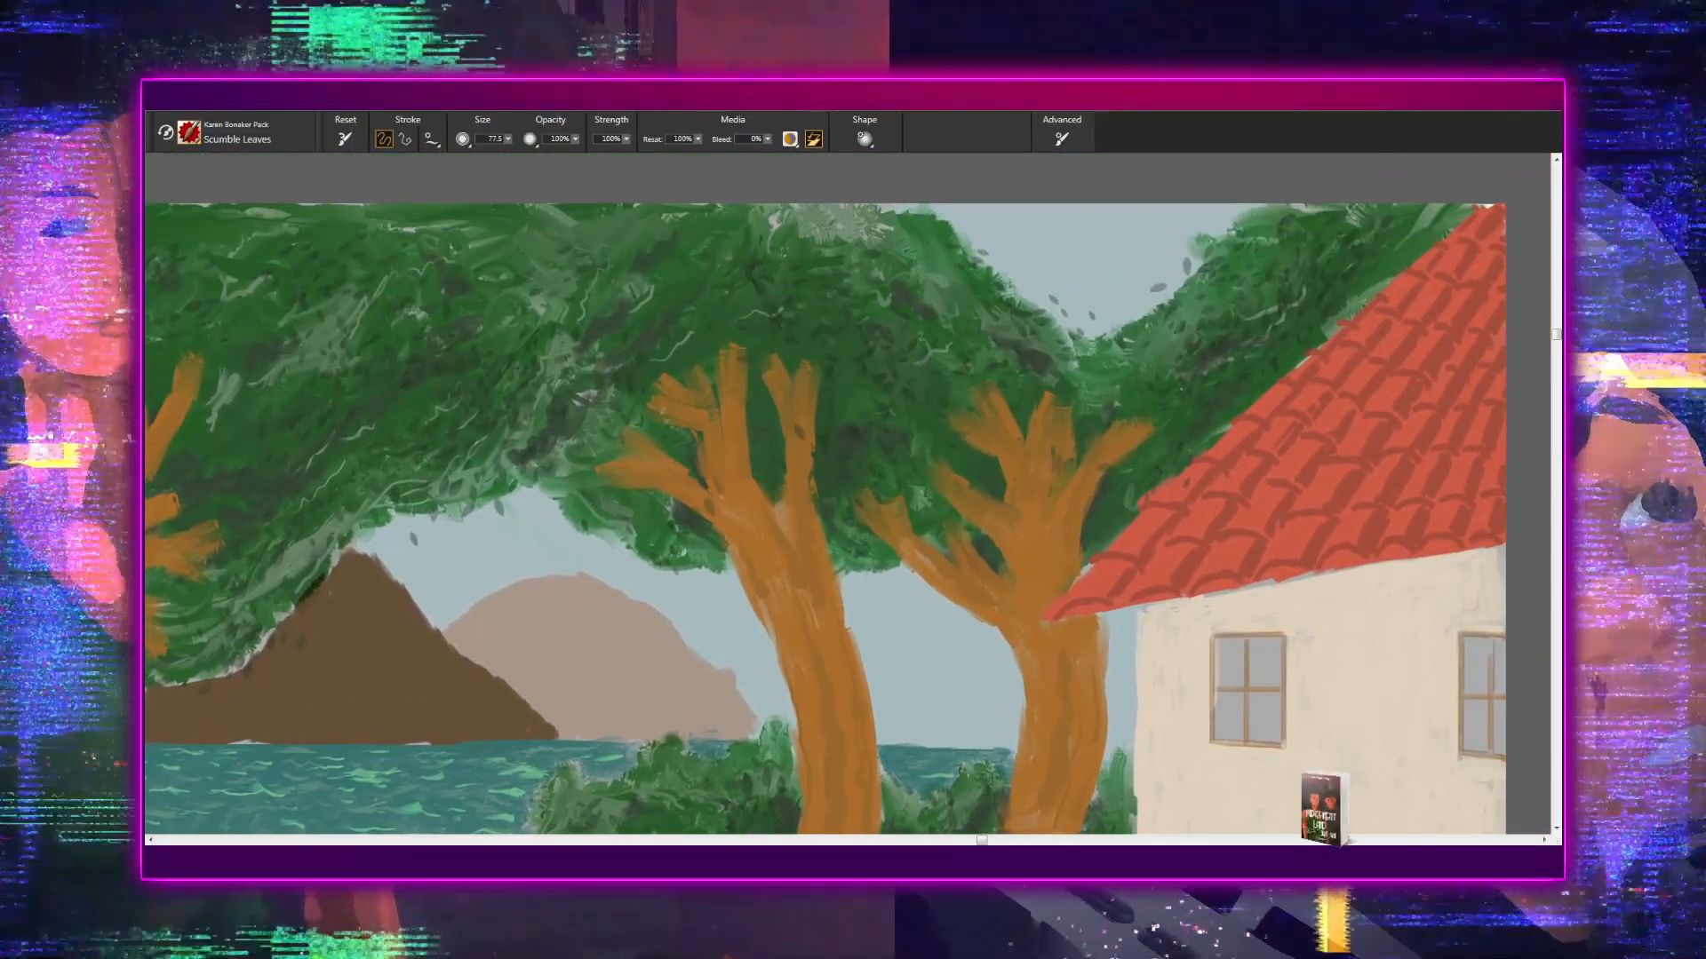
{"action": "mouse_move", "coordinate": [836, 491]}
{"action": "left_mouse_down"}
{"action": "mouse_move", "coordinate": [895, 545]}
{"action": "mouse_move", "coordinate": [1121, 535]}
{"action": "left_mouse_up"}
{"action": "mouse_move", "coordinate": [737, 503]}
{"action": "left_mouse_down"}
{"action": "mouse_move", "coordinate": [972, 499]}
{"action": "mouse_move", "coordinate": [1072, 277]}
{"action": "left_mouse_up"}
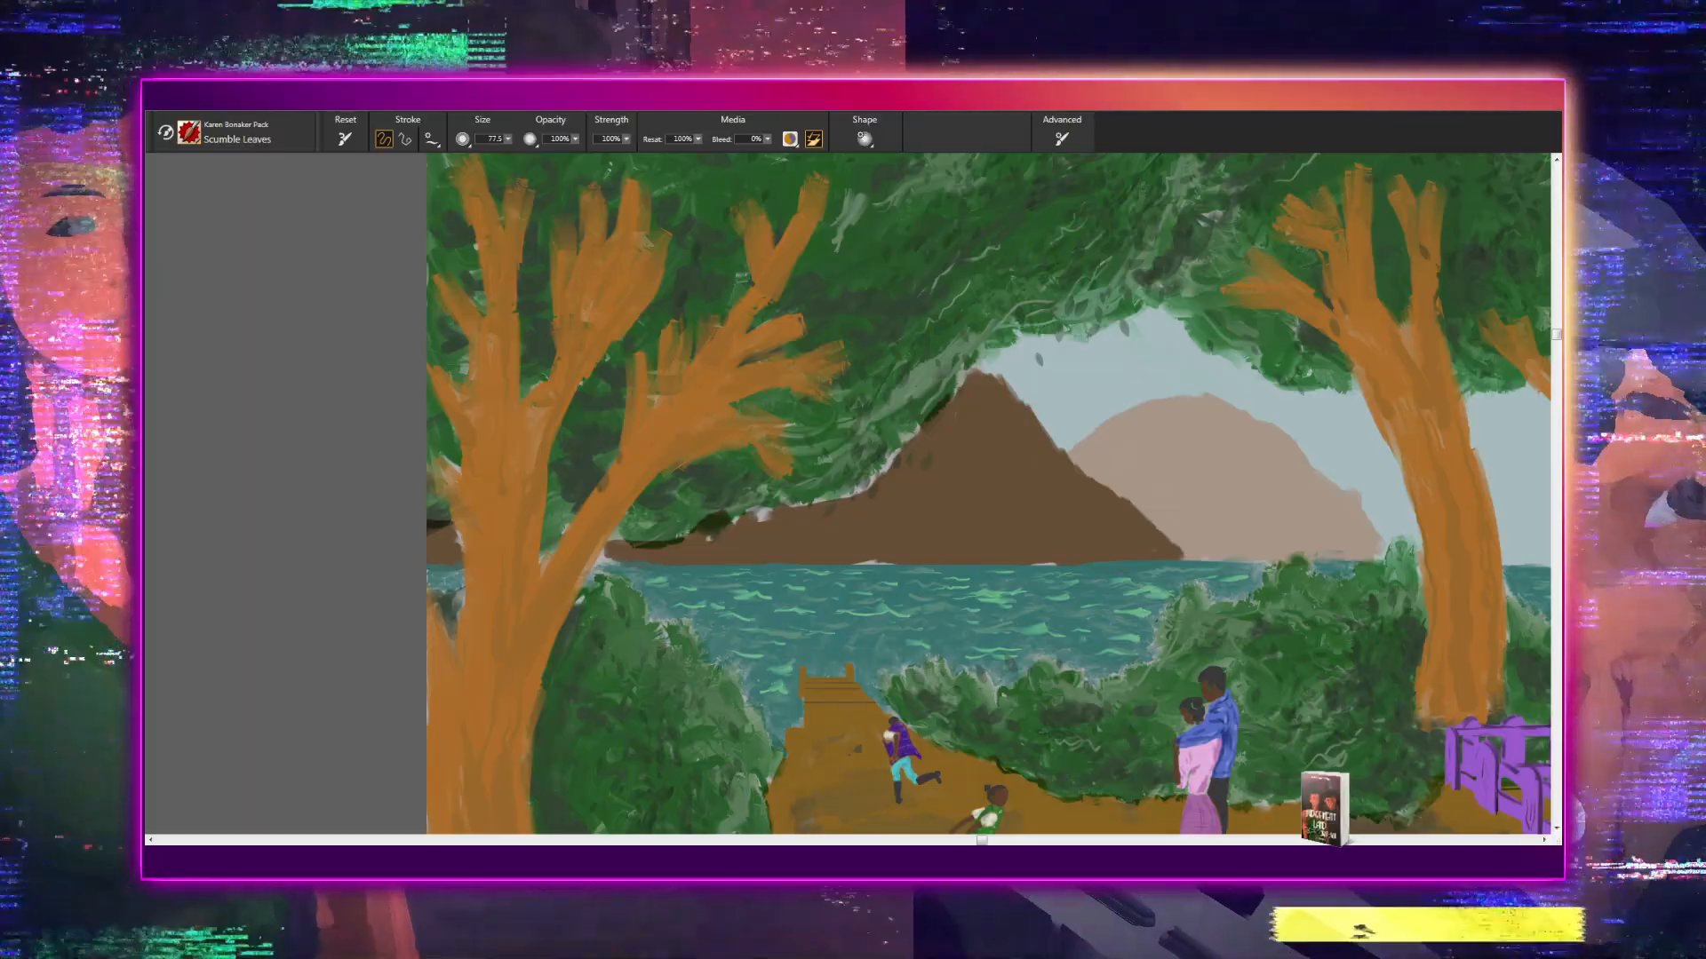
{"action": "scroll", "coordinate": [847, 494], "scroll_direction": "down", "scroll_amount": 7}
{"action": "scroll", "coordinate": [909, 392], "scroll_direction": "down", "scroll_amount": 1}
{"action": "left_click_drag", "start_coordinate": [888, 391], "coordinate": [606, 430]}
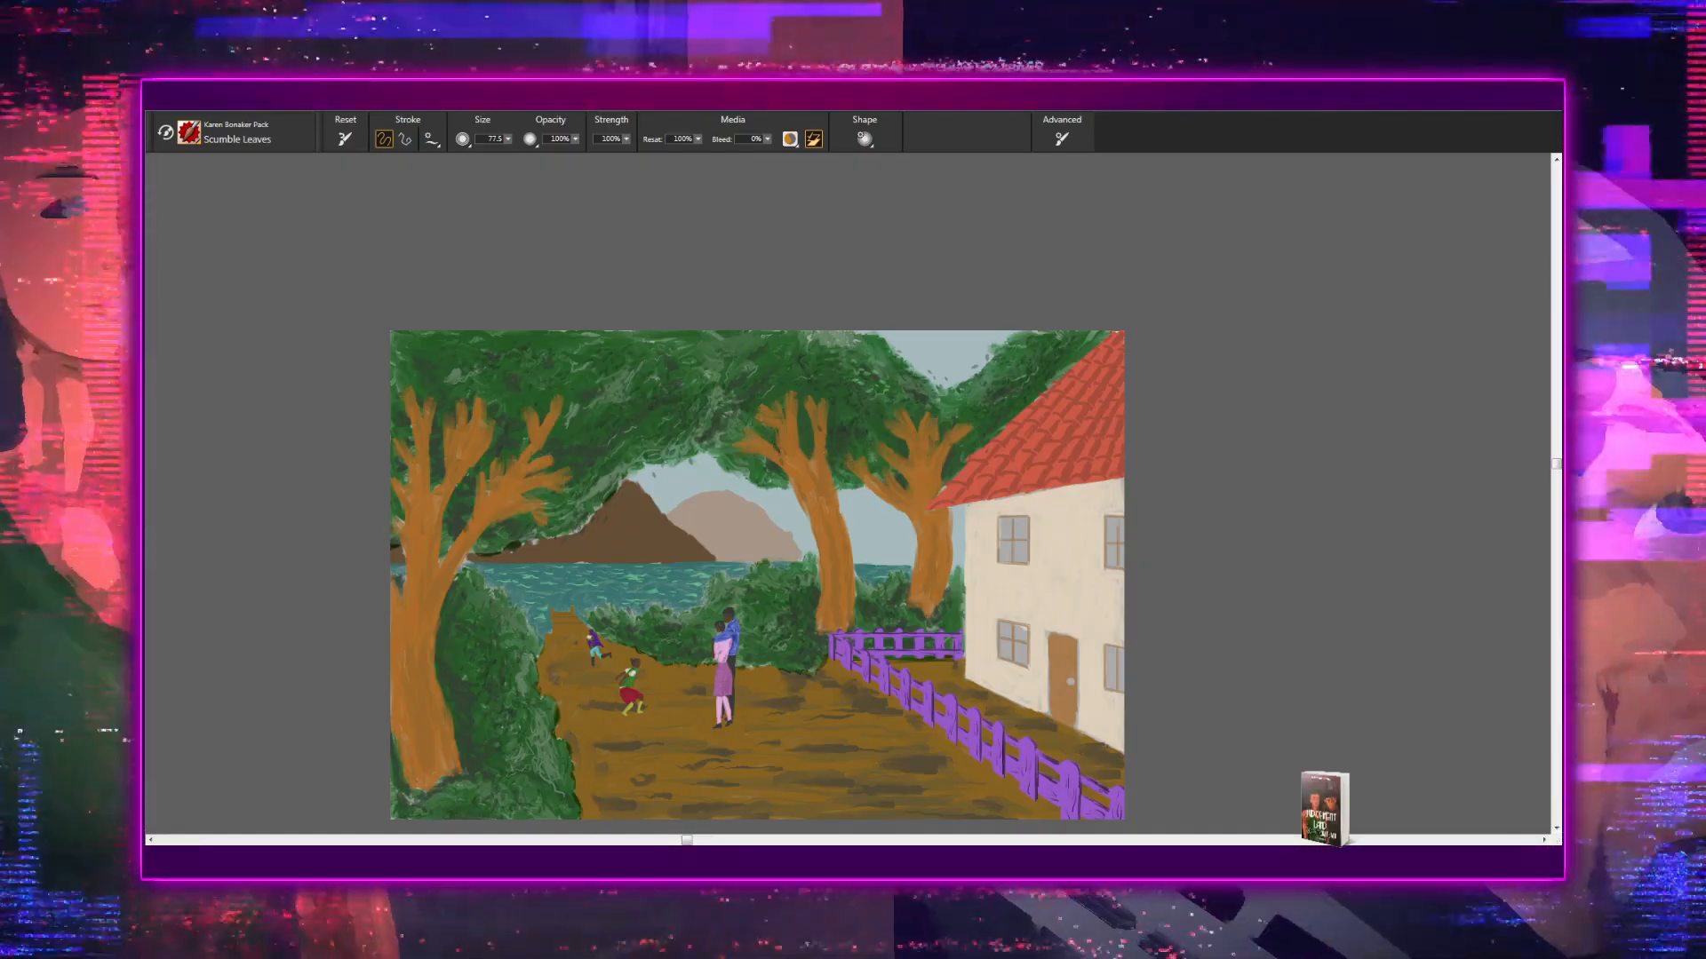
- Paint light green leaves with the Scumble Leaves brush in the canopy above the two trees near the house
{"action": "key", "text": "ctrl+plus"}
{"action": "key", "text": "ctrl+plus"}
{"action": "left_click_drag", "start_coordinate": [807, 449], "coordinate": [826, 571]}
{"action": "key", "text": "ctrl+plus"}
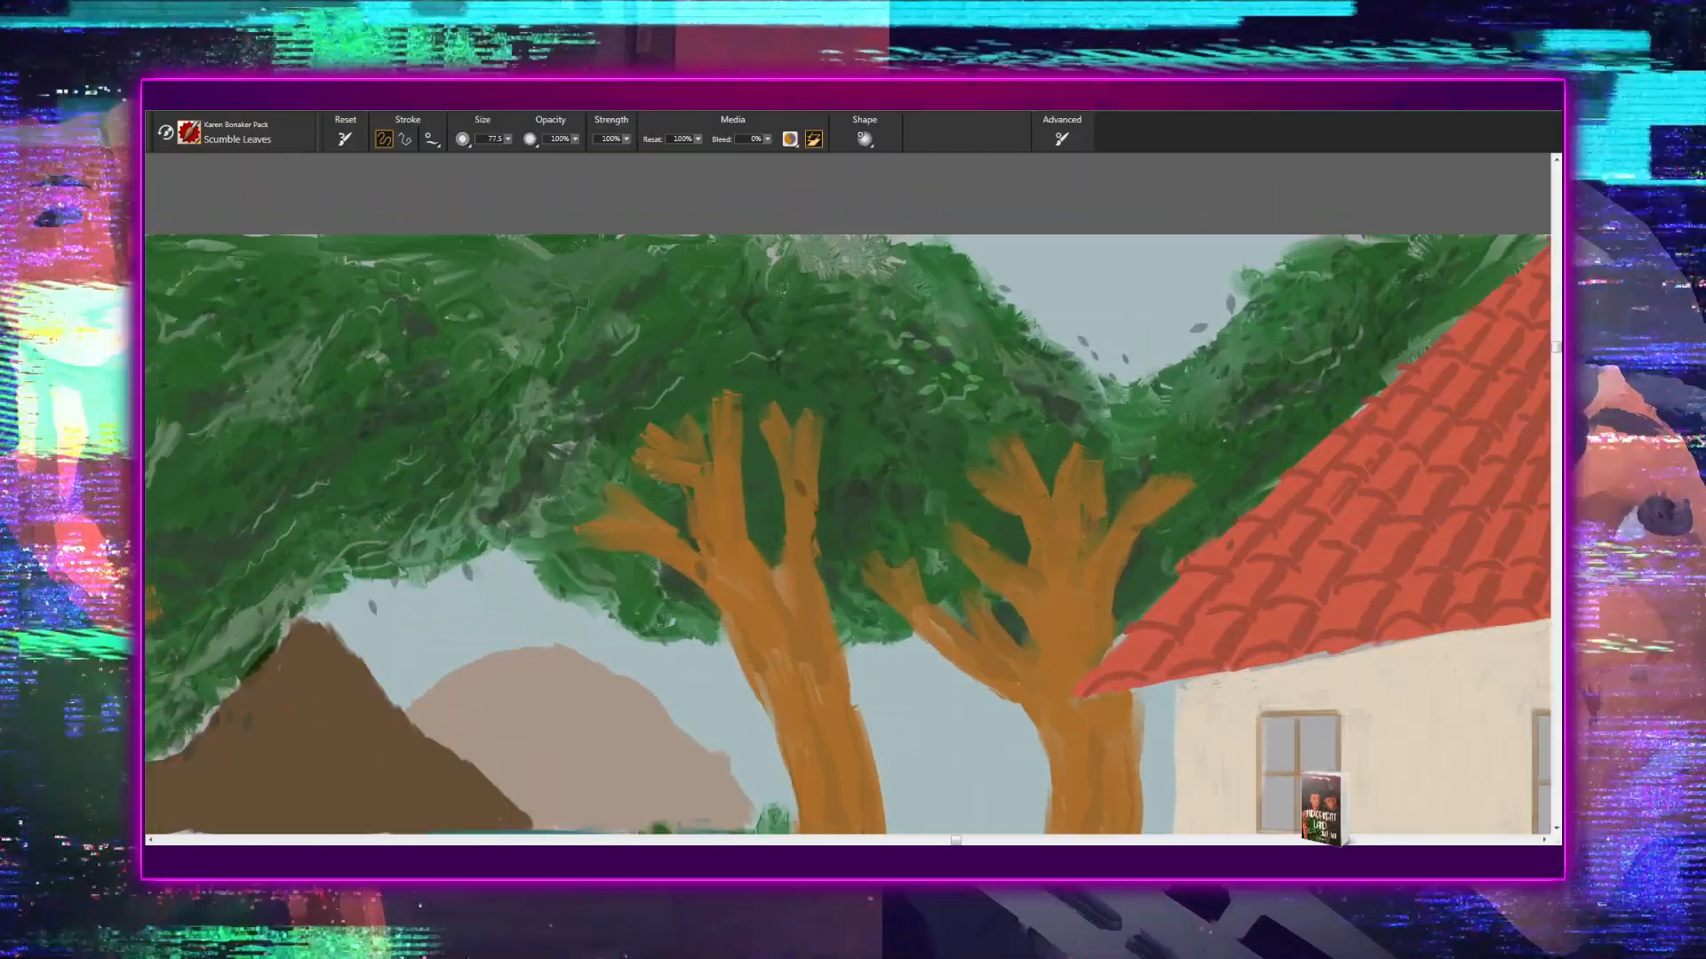
{"action": "key", "text": "ctrl+plus"}
{"action": "key", "text": "ctrl+plus"}
{"action": "left_click_drag", "start_coordinate": [789, 489], "coordinate": [814, 614]}
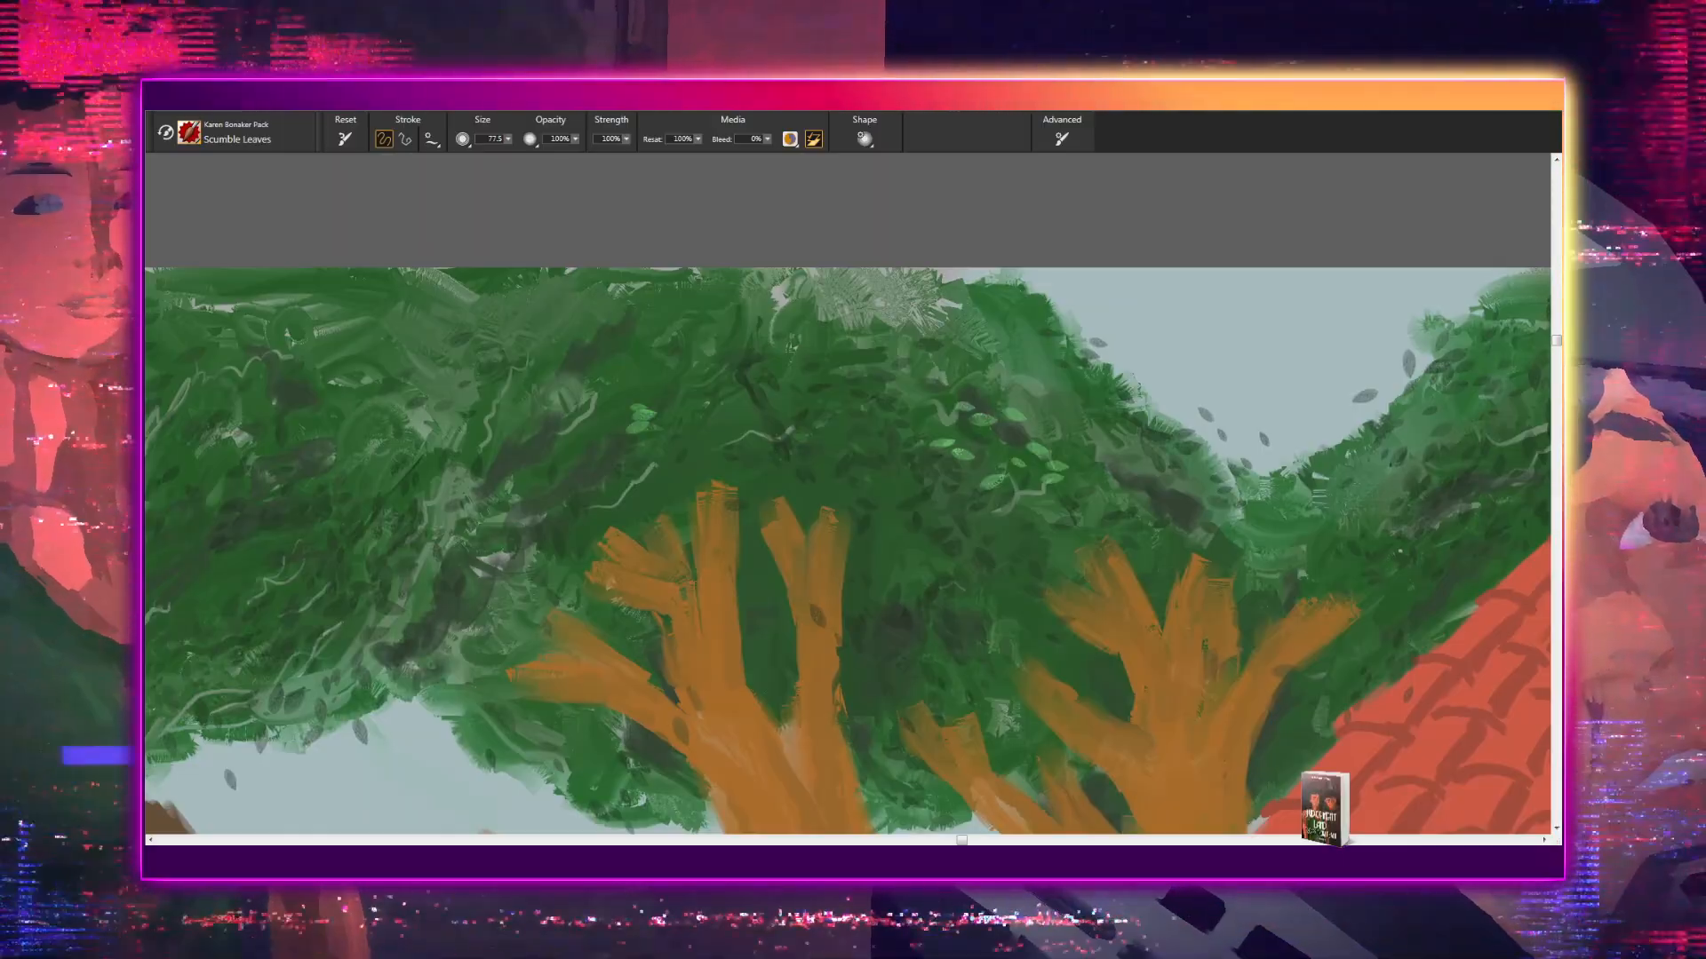
{"action": "left_click_drag", "start_coordinate": [841, 341], "coordinate": [836, 365]}
- Paint light green leaves in the foliage between the V-shaped sky gap and the sloping edge of the tiled roof
{"action": "left_click_drag", "start_coordinate": [1014, 449], "coordinate": [640, 455]}
{"action": "left_click_drag", "start_coordinate": [980, 537], "coordinate": [816, 555]}
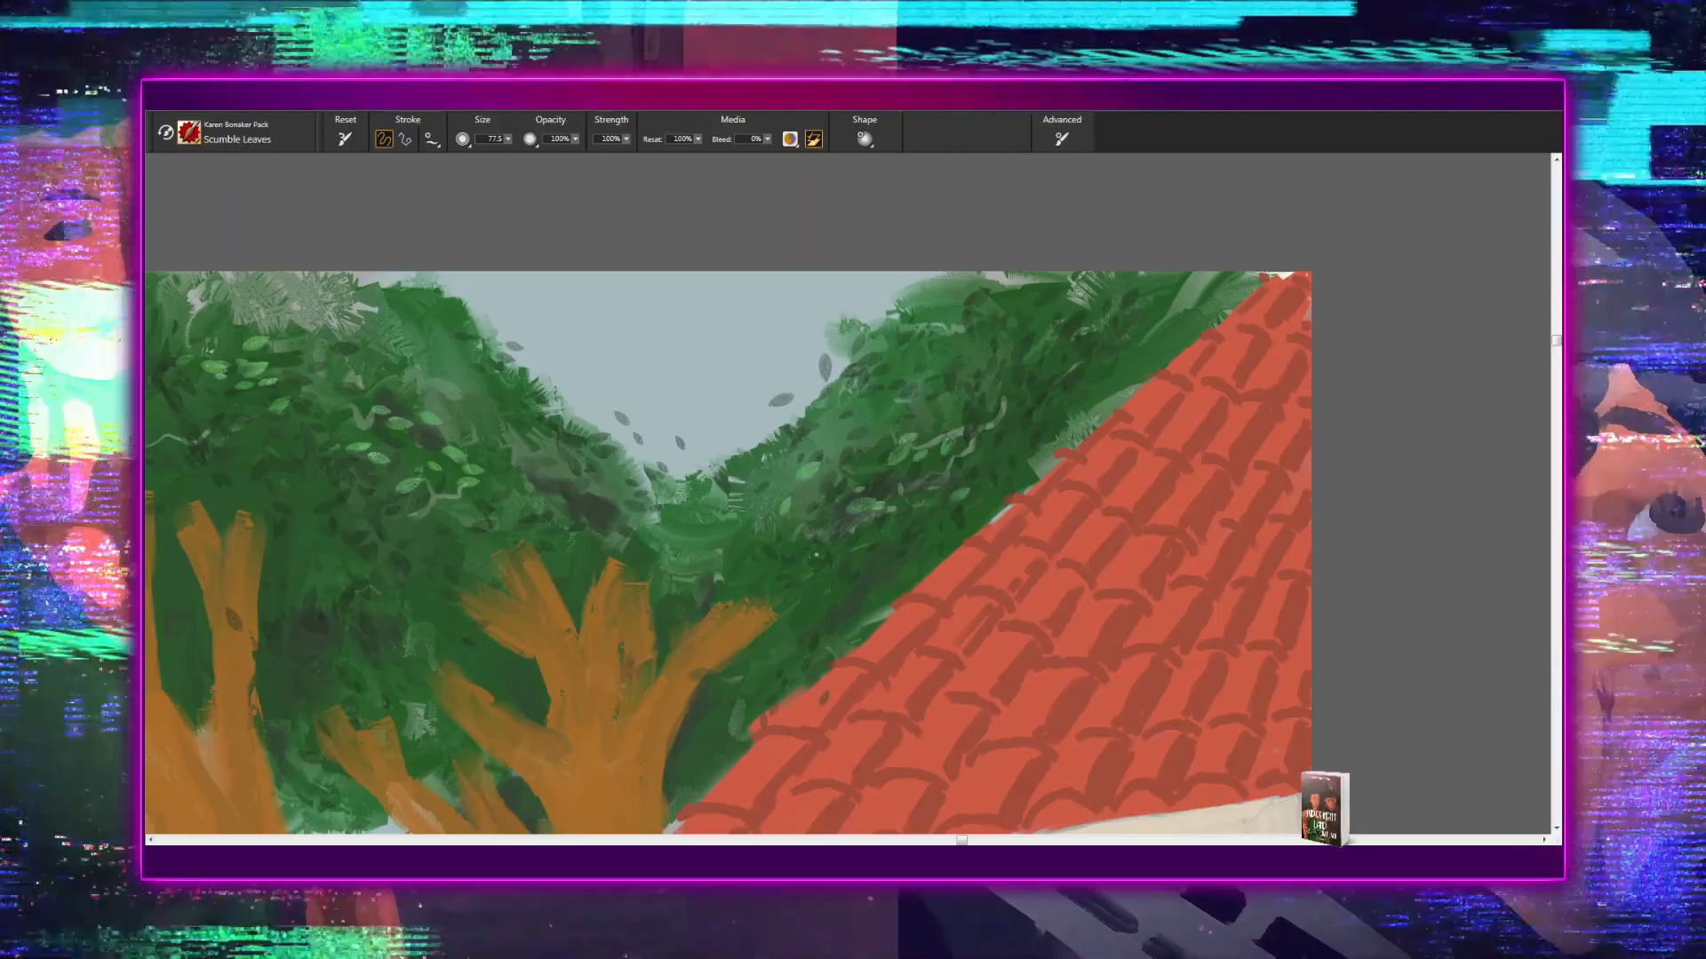
{"action": "left_click_drag", "start_coordinate": [975, 453], "coordinate": [724, 471]}
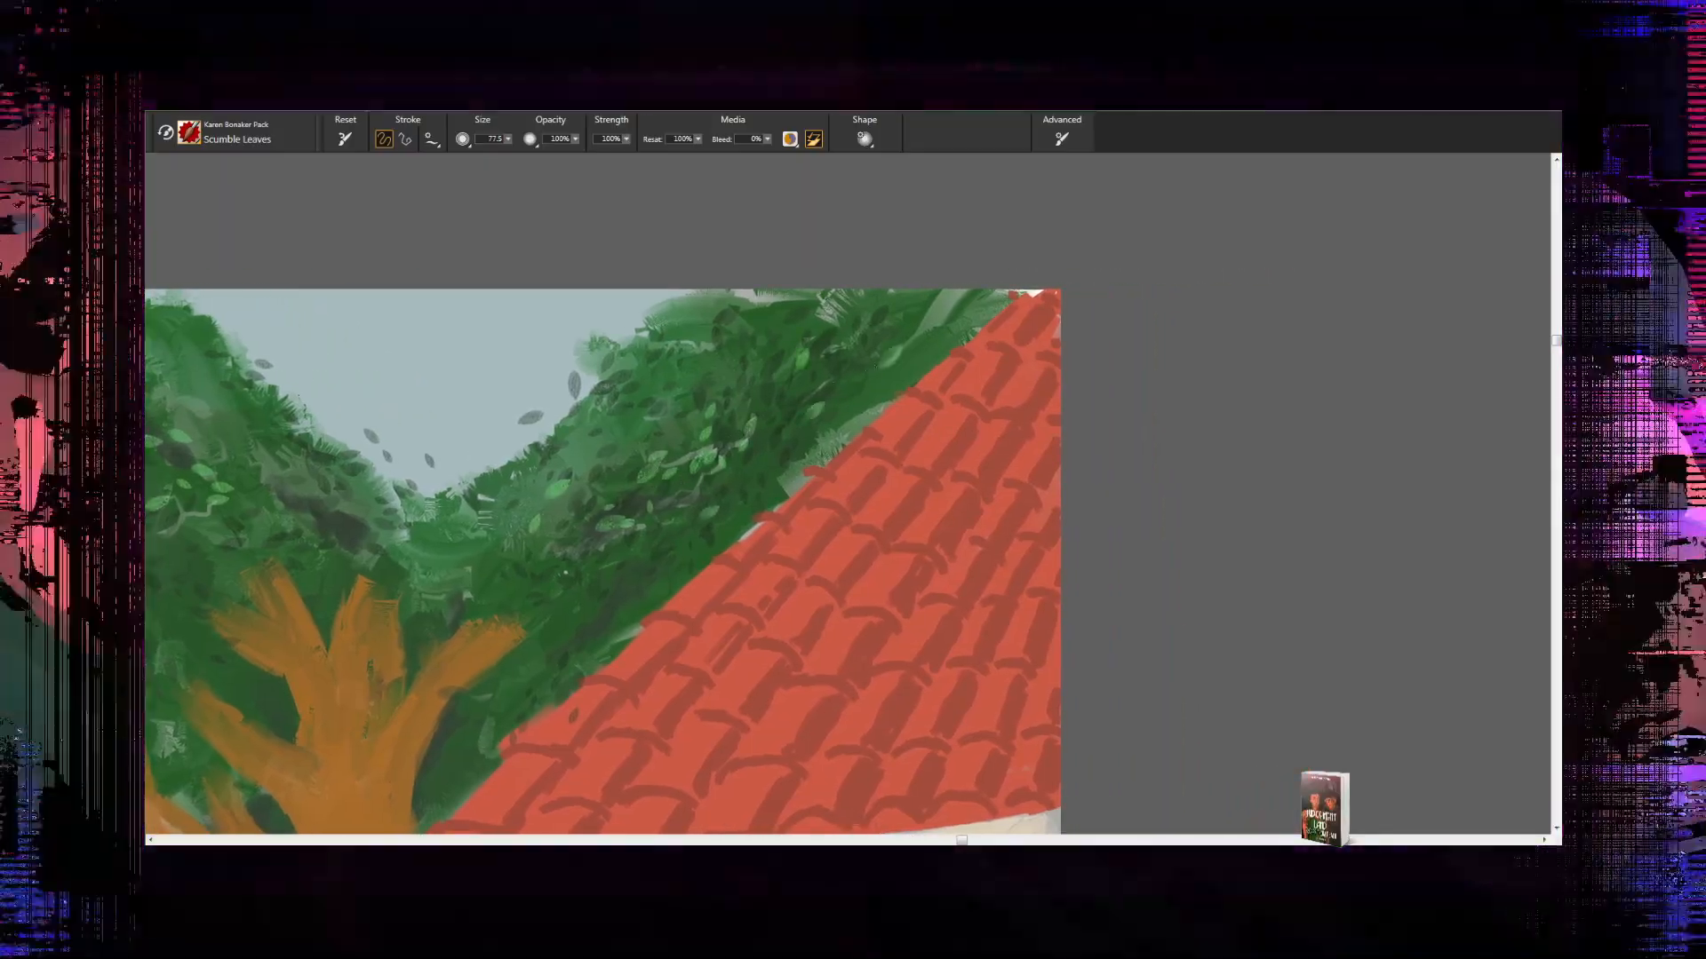
{"action": "left_click_drag", "start_coordinate": [812, 411], "coordinate": [915, 357]}
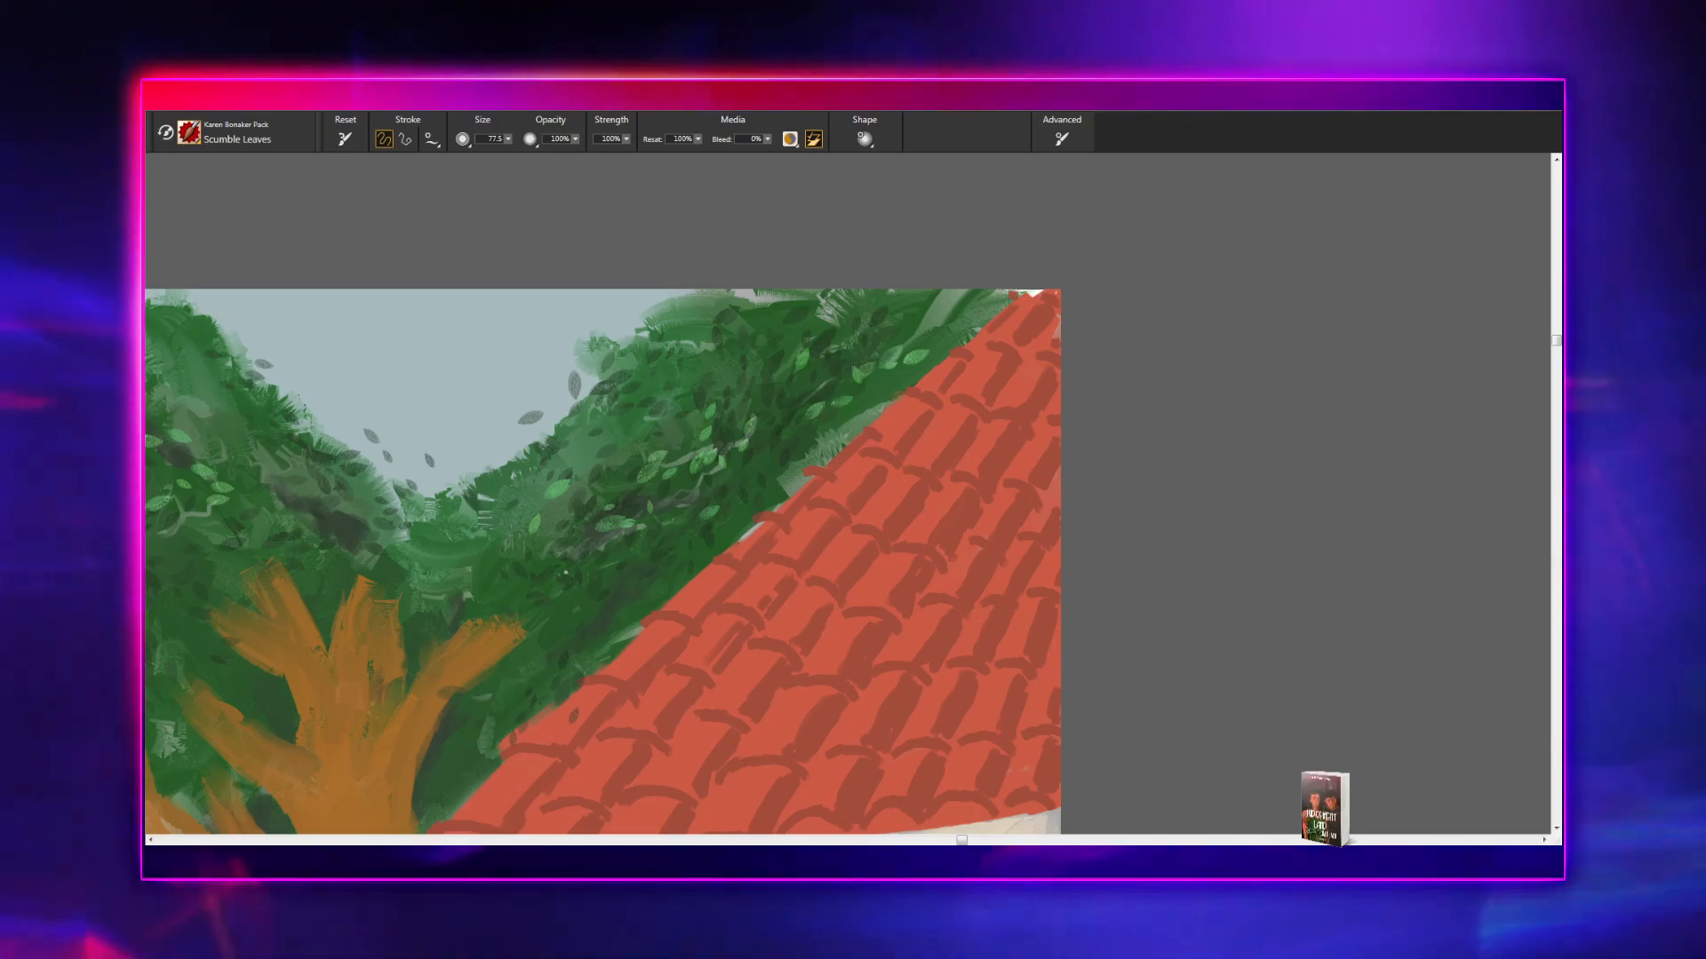
- Paint light green leaves in the canopy above and between the leftmost tree's upper branches with the Scumble Leaves brush
{"action": "left_click_drag", "start_coordinate": [667, 476], "coordinate": [829, 365]}
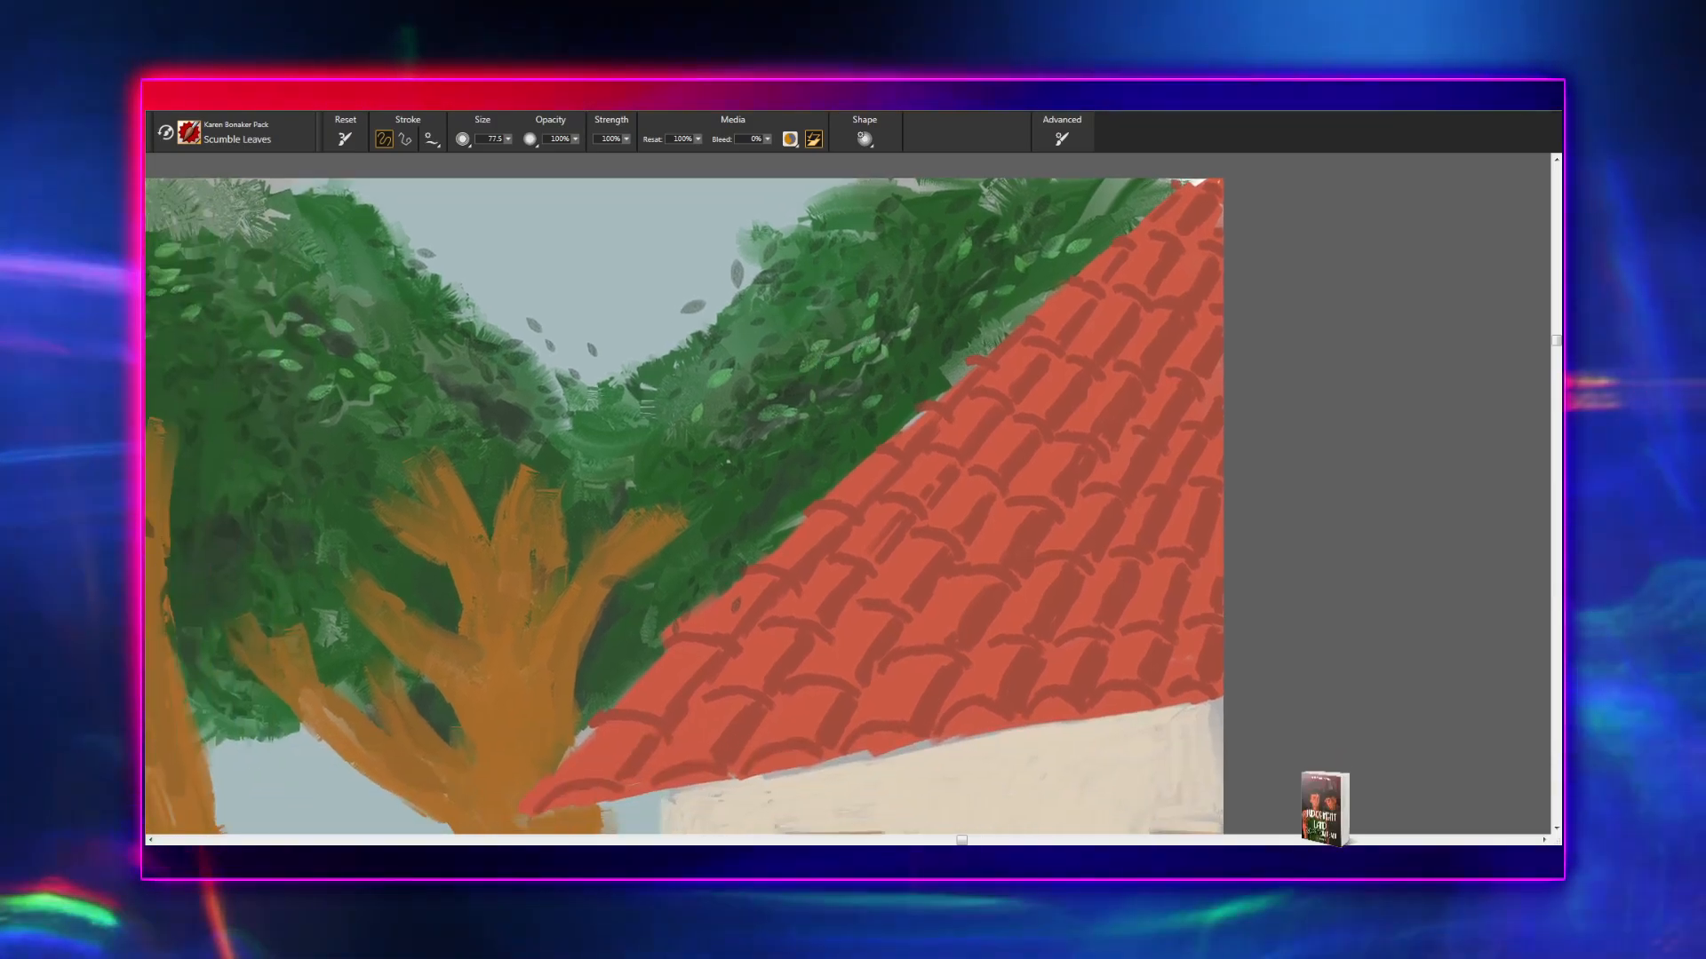
{"action": "left_click_drag", "start_coordinate": [666, 452], "coordinate": [695, 427]}
{"action": "left_click_drag", "start_coordinate": [545, 518], "coordinate": [903, 522]}
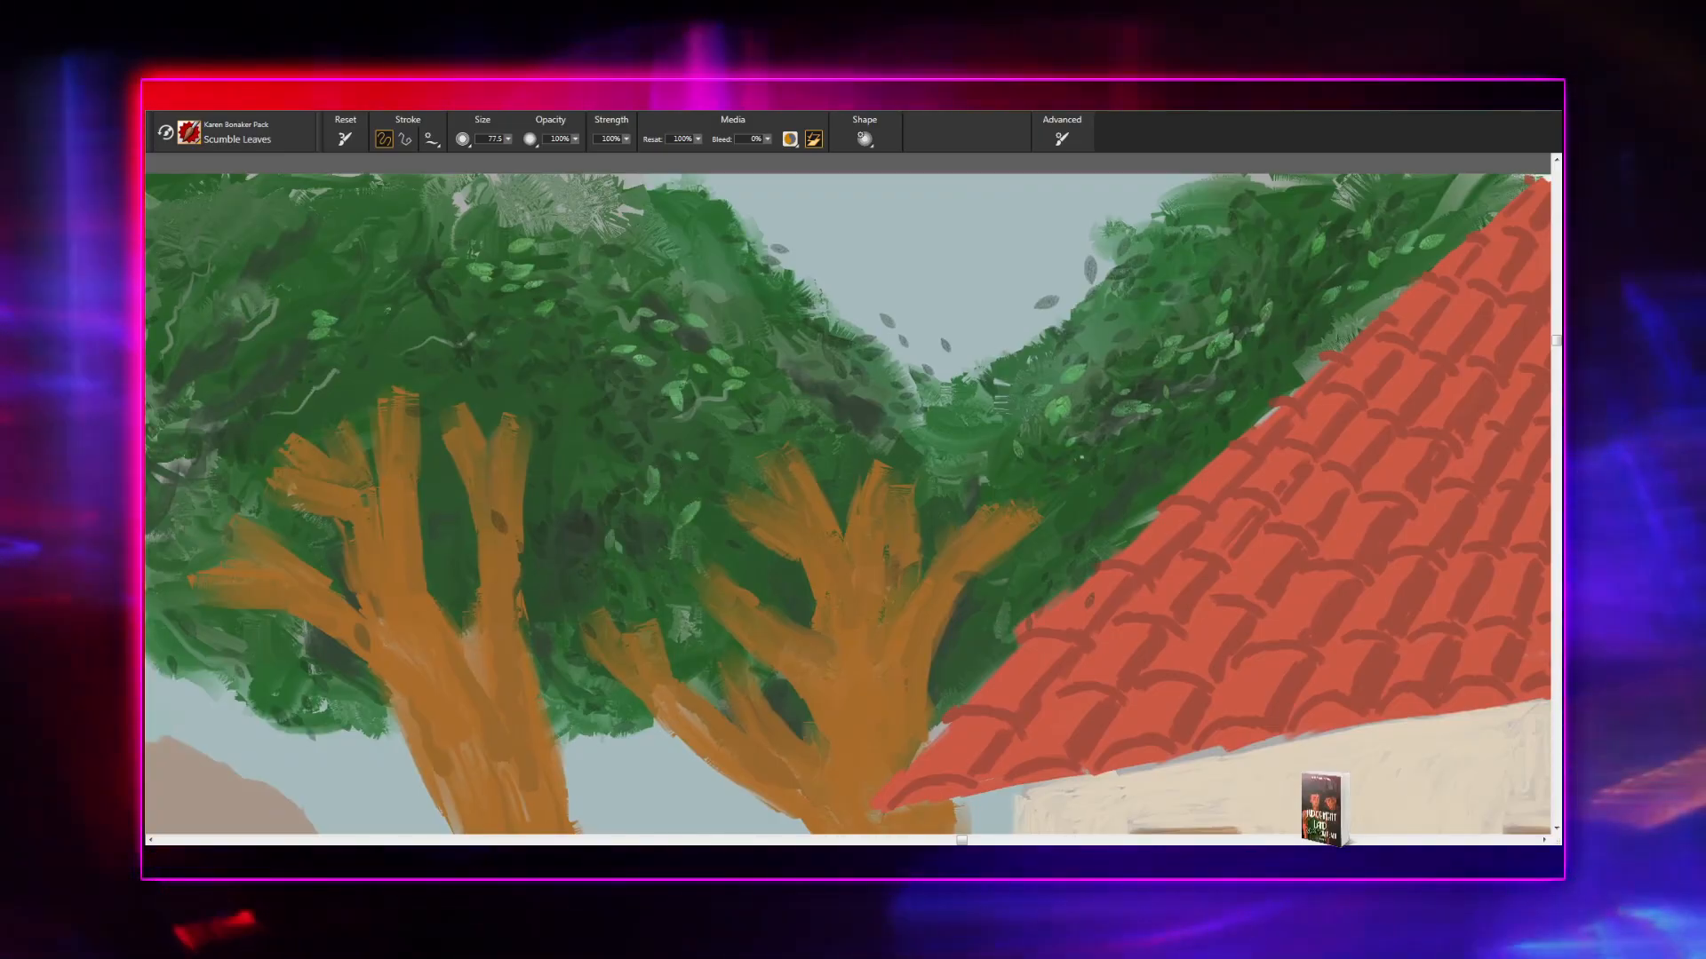
{"action": "left_click_drag", "start_coordinate": [588, 536], "coordinate": [1333, 642]}
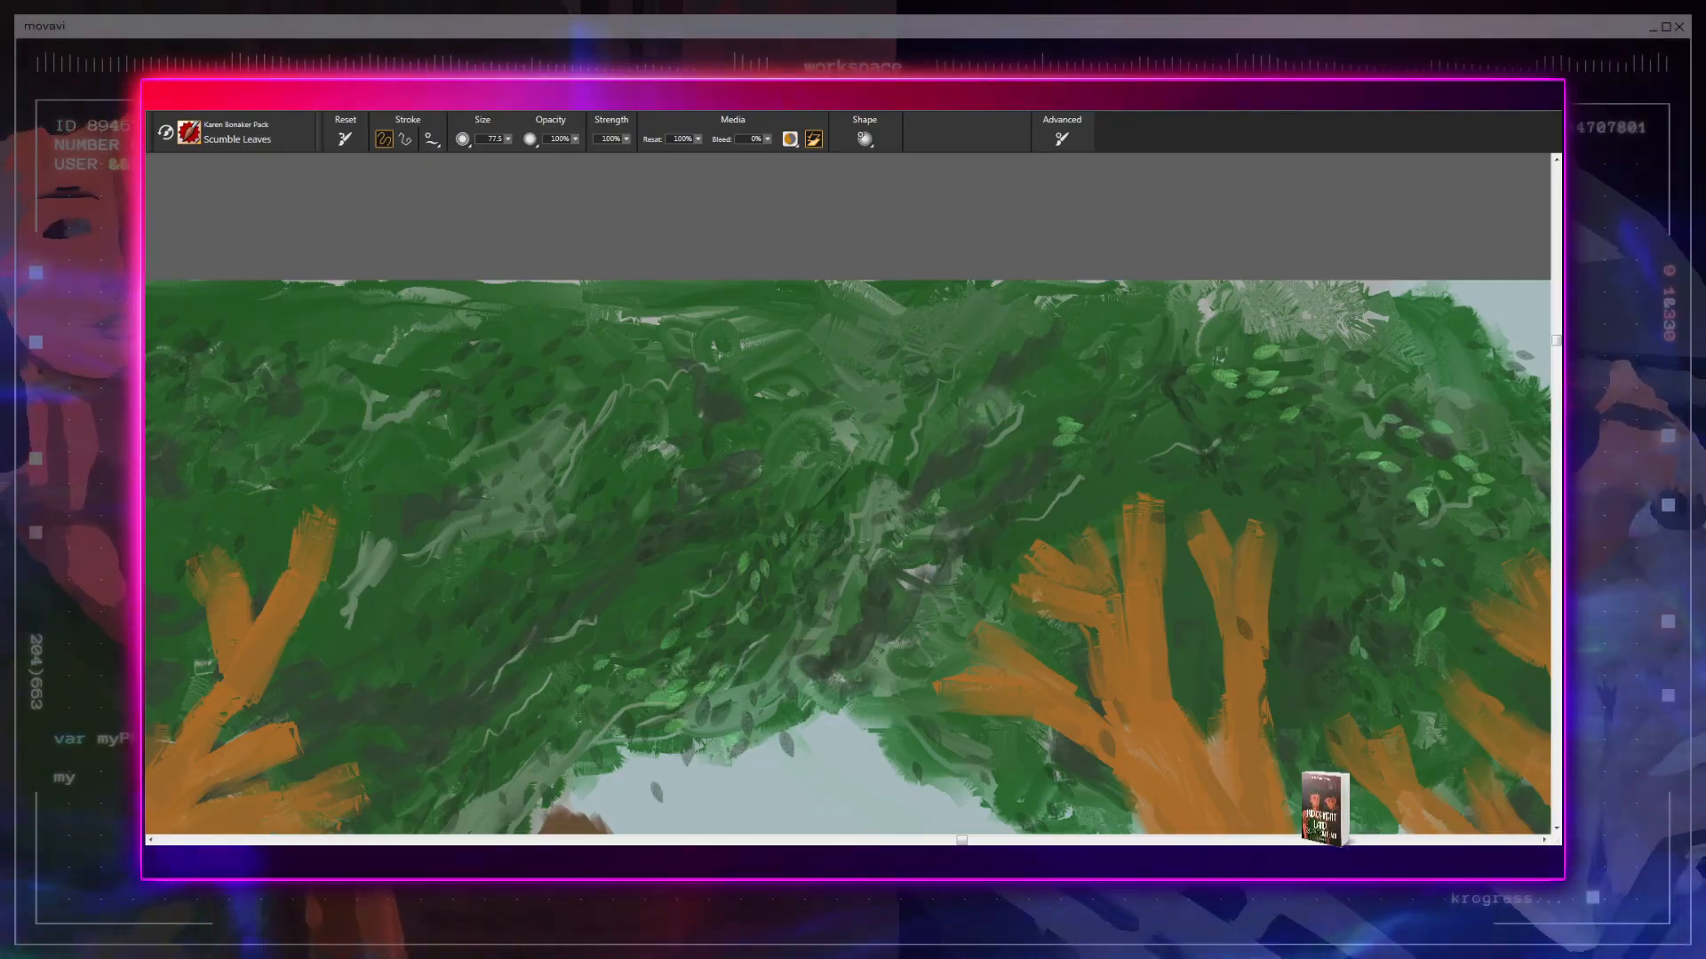
{"action": "left_click_drag", "start_coordinate": [701, 556], "coordinate": [1291, 532]}
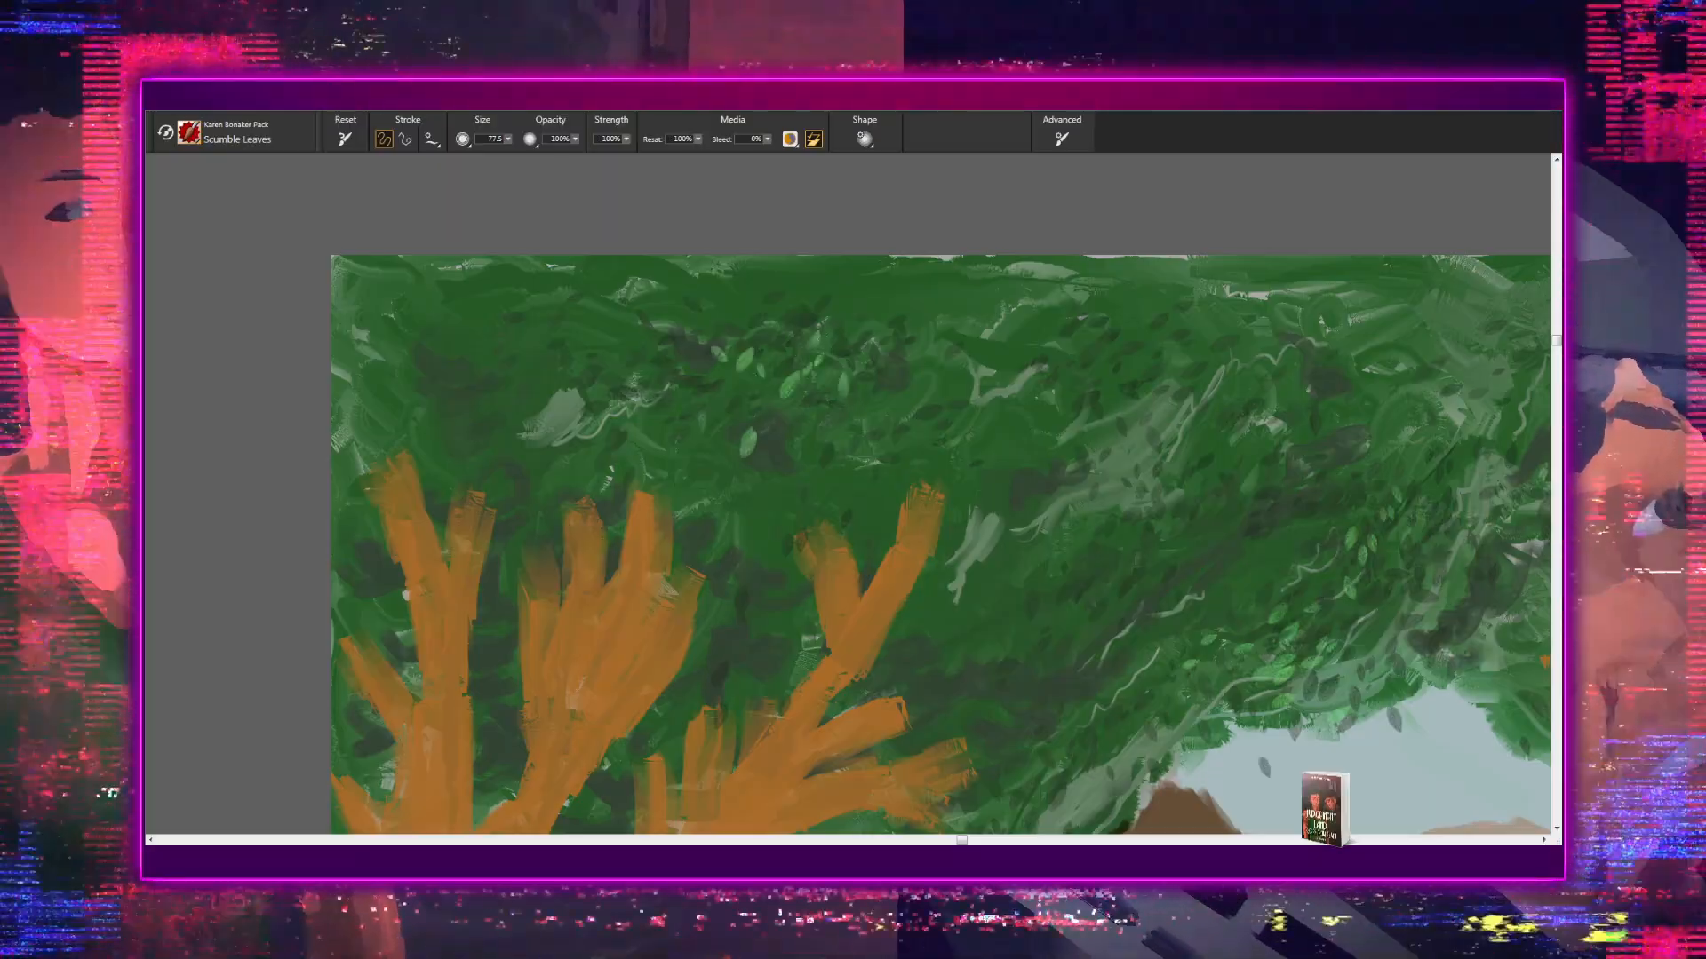
{"action": "left_click_drag", "start_coordinate": [849, 398], "coordinate": [978, 481]}
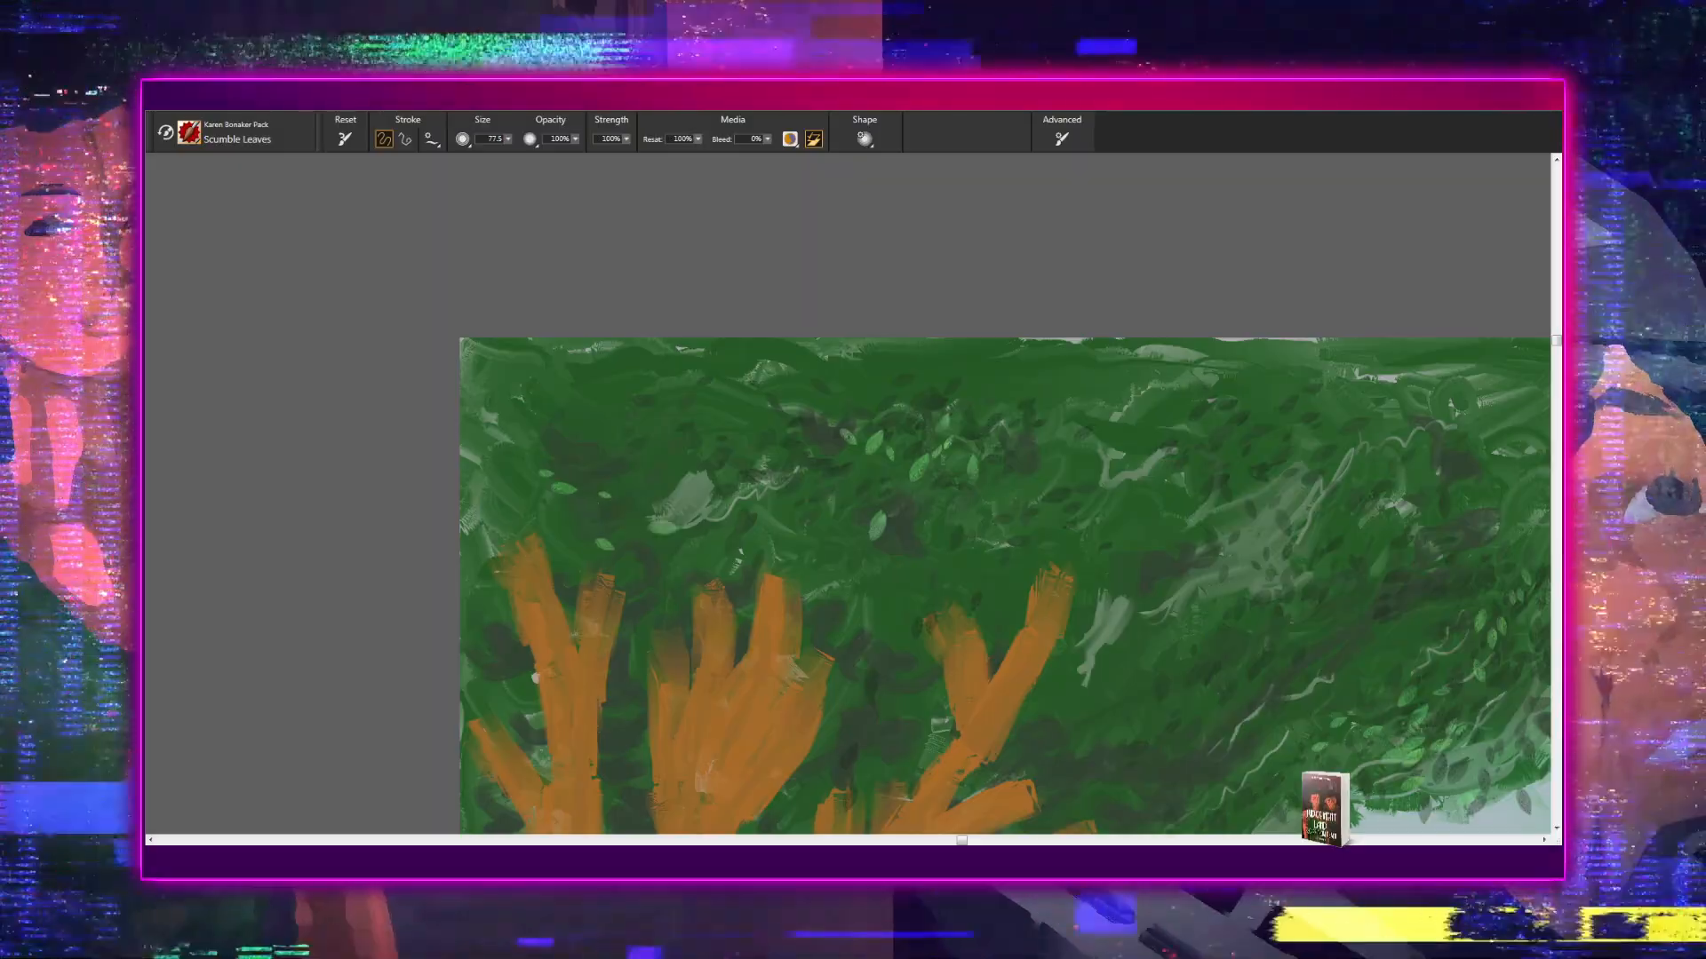
{"action": "mouse_move", "coordinate": [902, 549]}
{"action": "left_mouse_down"}
{"action": "mouse_move", "coordinate": [855, 414]}
{"action": "mouse_move", "coordinate": [776, 331]}
{"action": "left_mouse_up"}
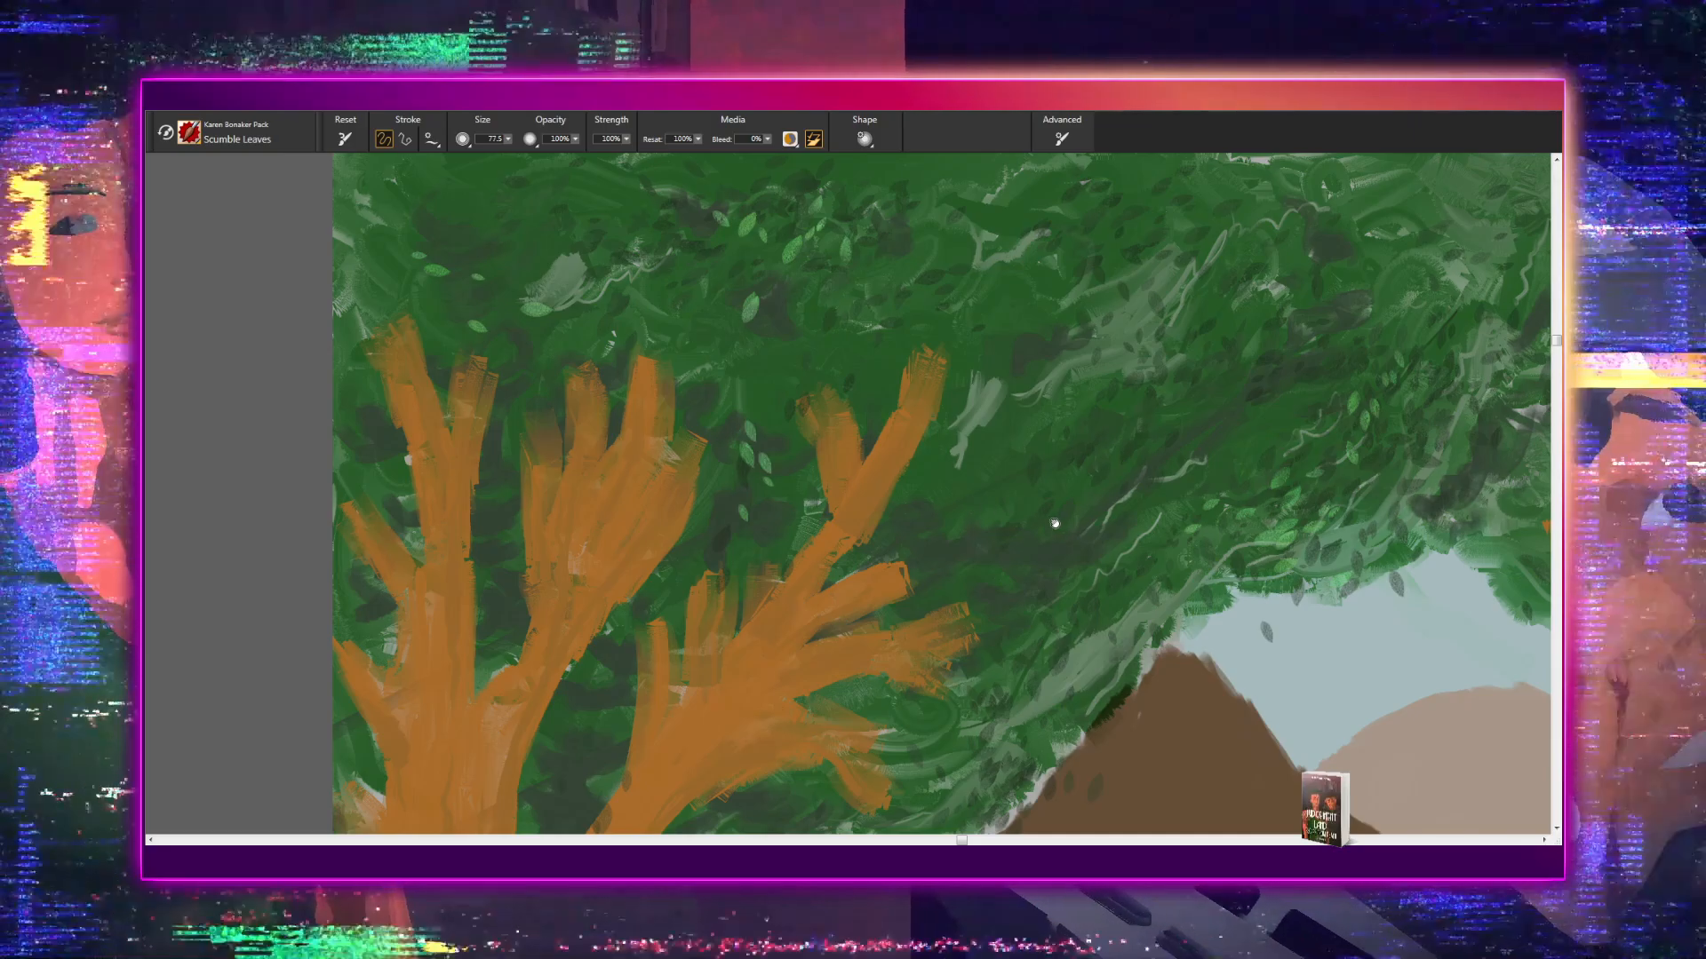
- Paint light green leaves along the canopy's lower edge above the dark brown mountain and in the foliage up from it
{"action": "left_click_drag", "start_coordinate": [1054, 524], "coordinate": [796, 463]}
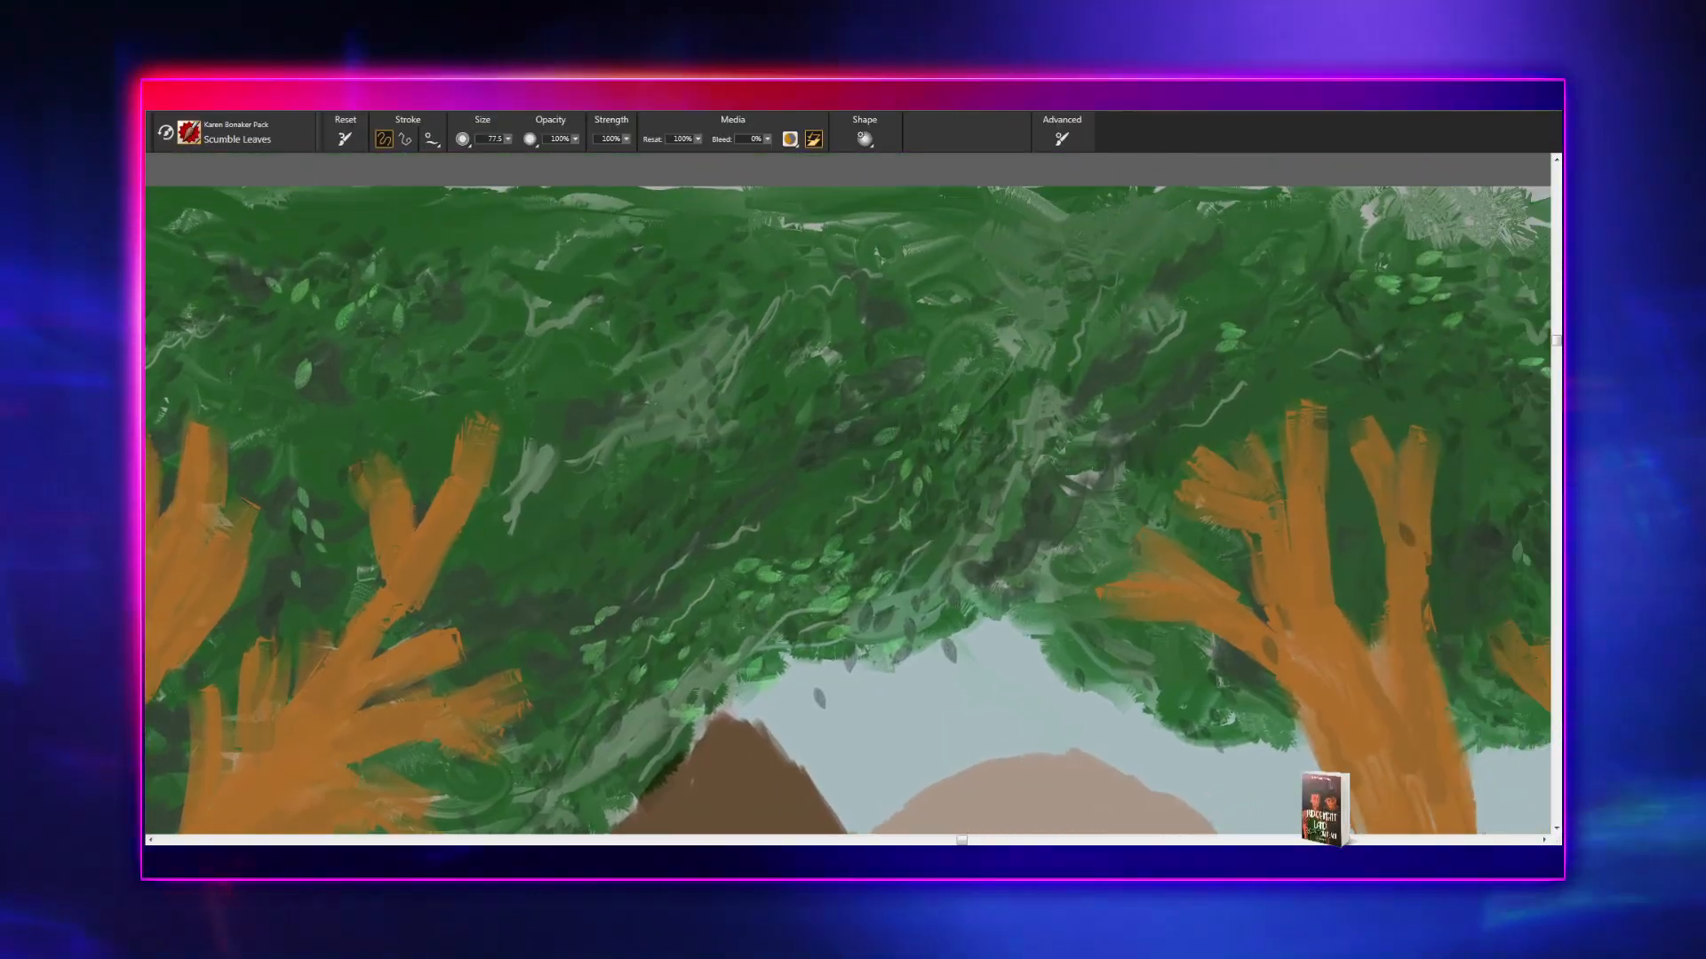
{"action": "left_click_drag", "start_coordinate": [967, 364], "coordinate": [866, 401]}
{"action": "mouse_move", "coordinate": [813, 466]}
{"action": "left_mouse_down"}
{"action": "mouse_move", "coordinate": [550, 609]}
{"action": "mouse_move", "coordinate": [440, 442]}
{"action": "left_mouse_up"}
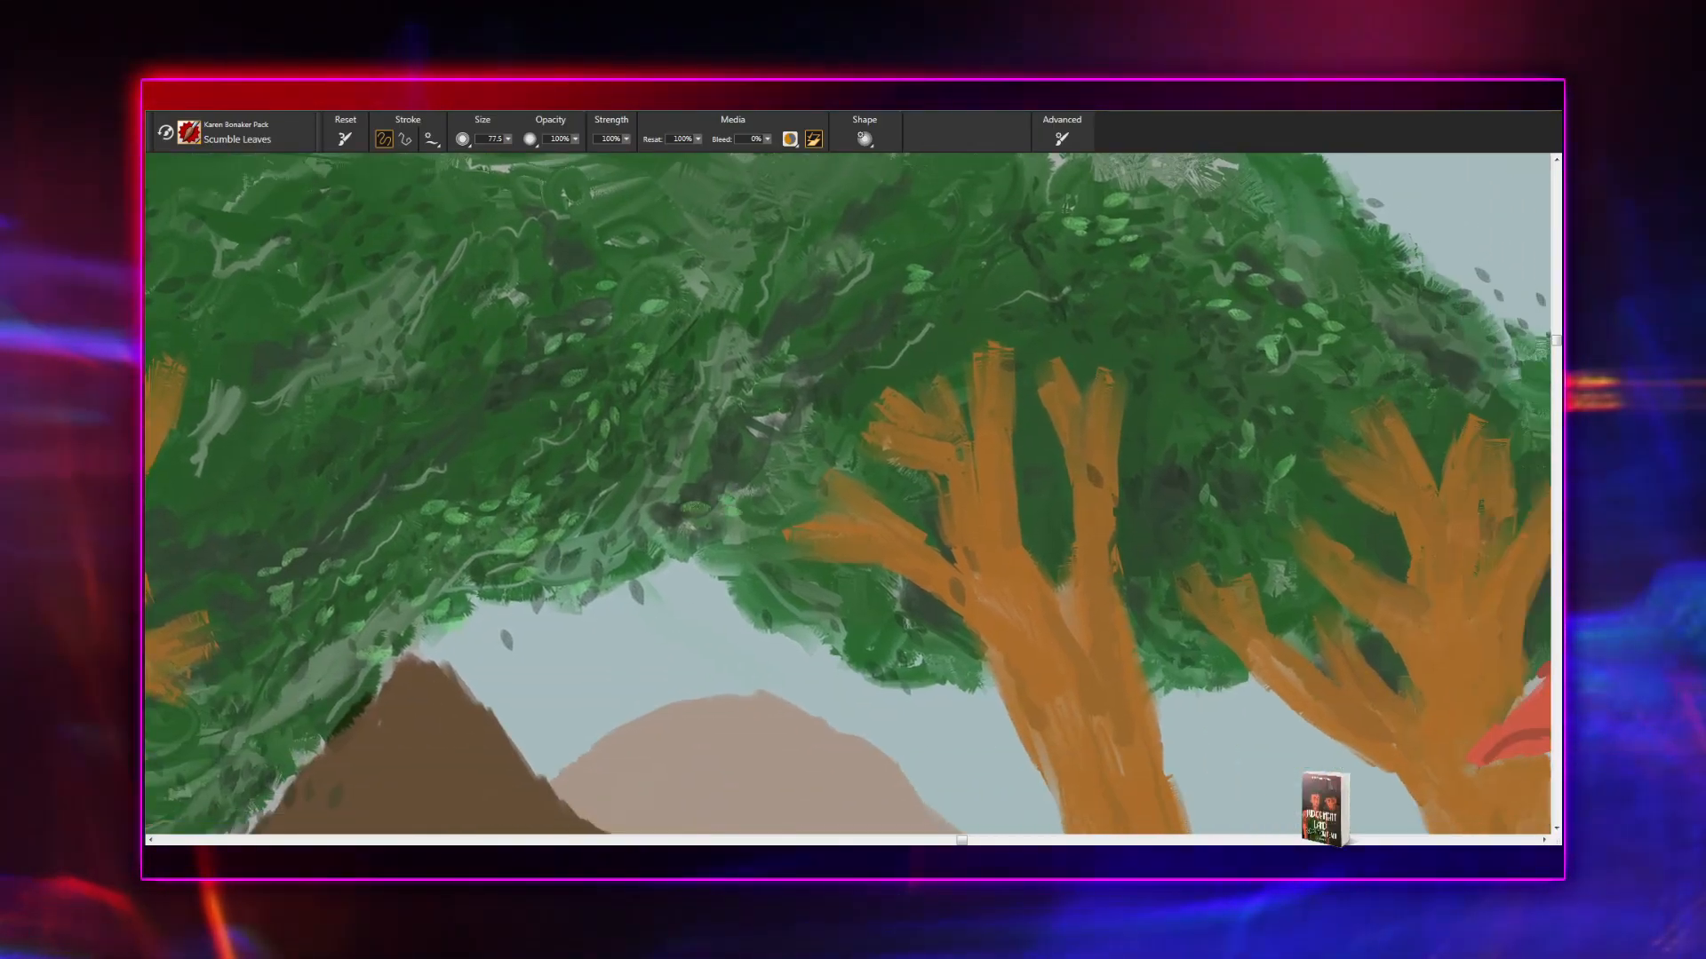
- Add single light green leaves around the branches of the two trees near the house and in the foliage beside the roof
{"action": "left_click", "coordinate": [848, 544]}
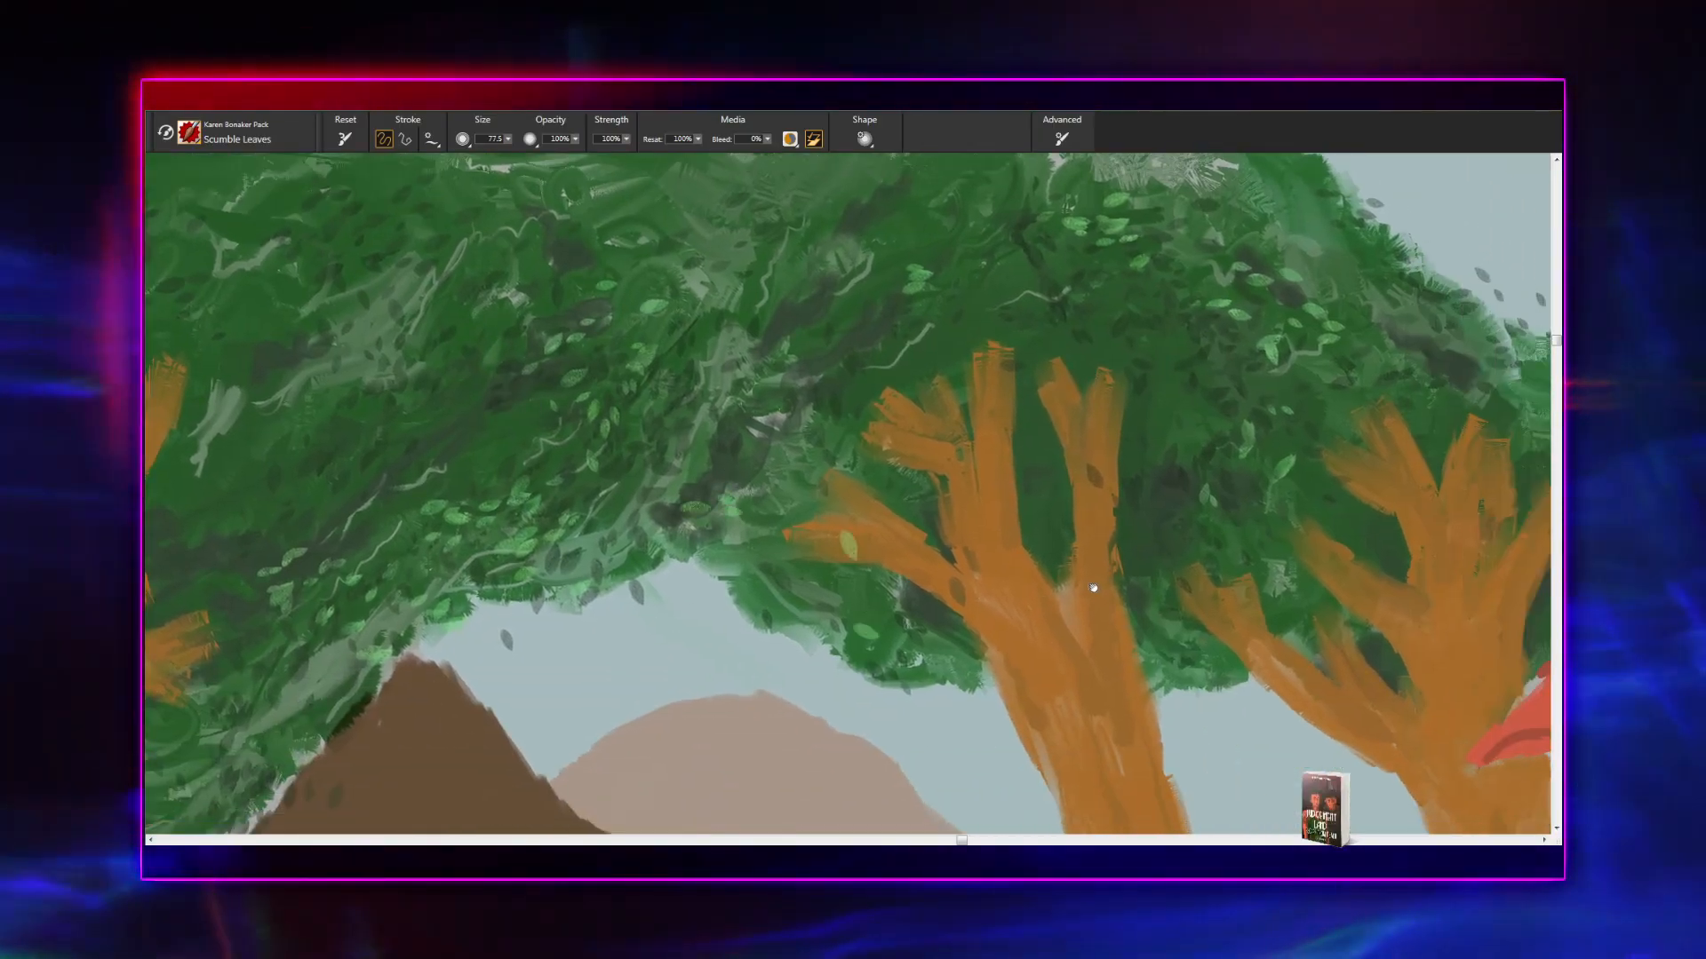
{"action": "left_click_drag", "start_coordinate": [1245, 517], "coordinate": [695, 545]}
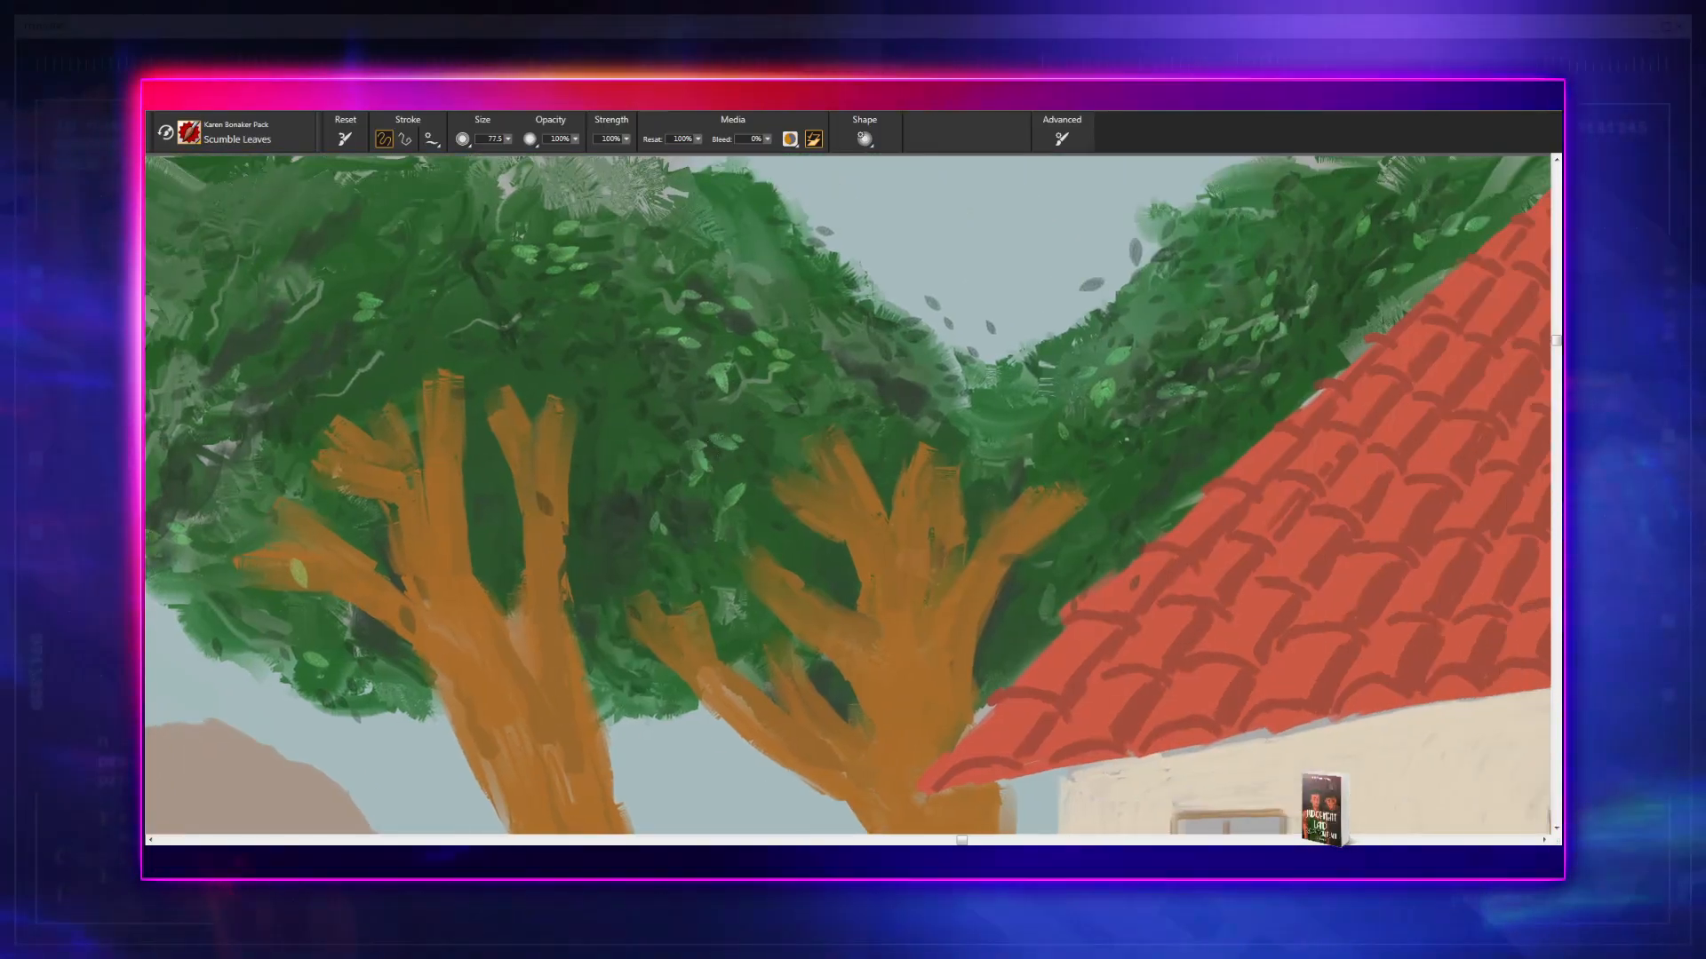
{"action": "left_click_drag", "start_coordinate": [1003, 433], "coordinate": [491, 503]}
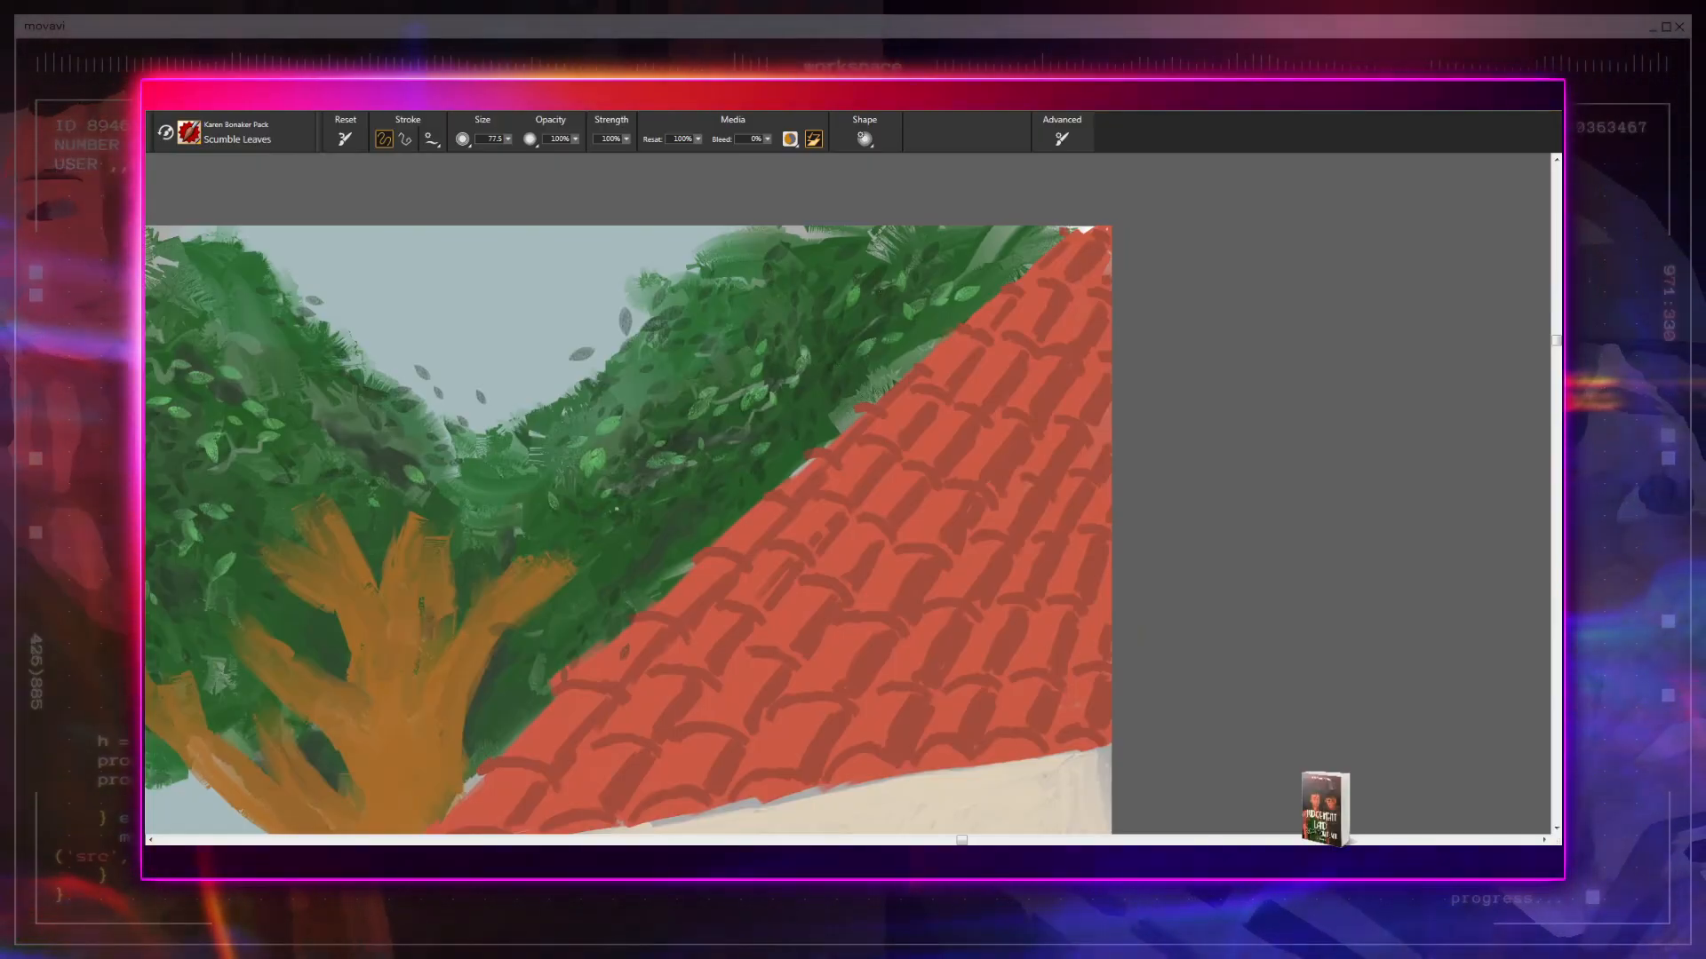
- Paint light green leaves on the lakeside hedge behind the embracing couple and along to the purple fence
{"action": "left_click_drag", "start_coordinate": [329, 578], "coordinate": [1224, 181]}
{"action": "left_click_drag", "start_coordinate": [529, 468], "coordinate": [1159, 178]}
{"action": "left_click_drag", "start_coordinate": [1070, 359], "coordinate": [530, 366]}
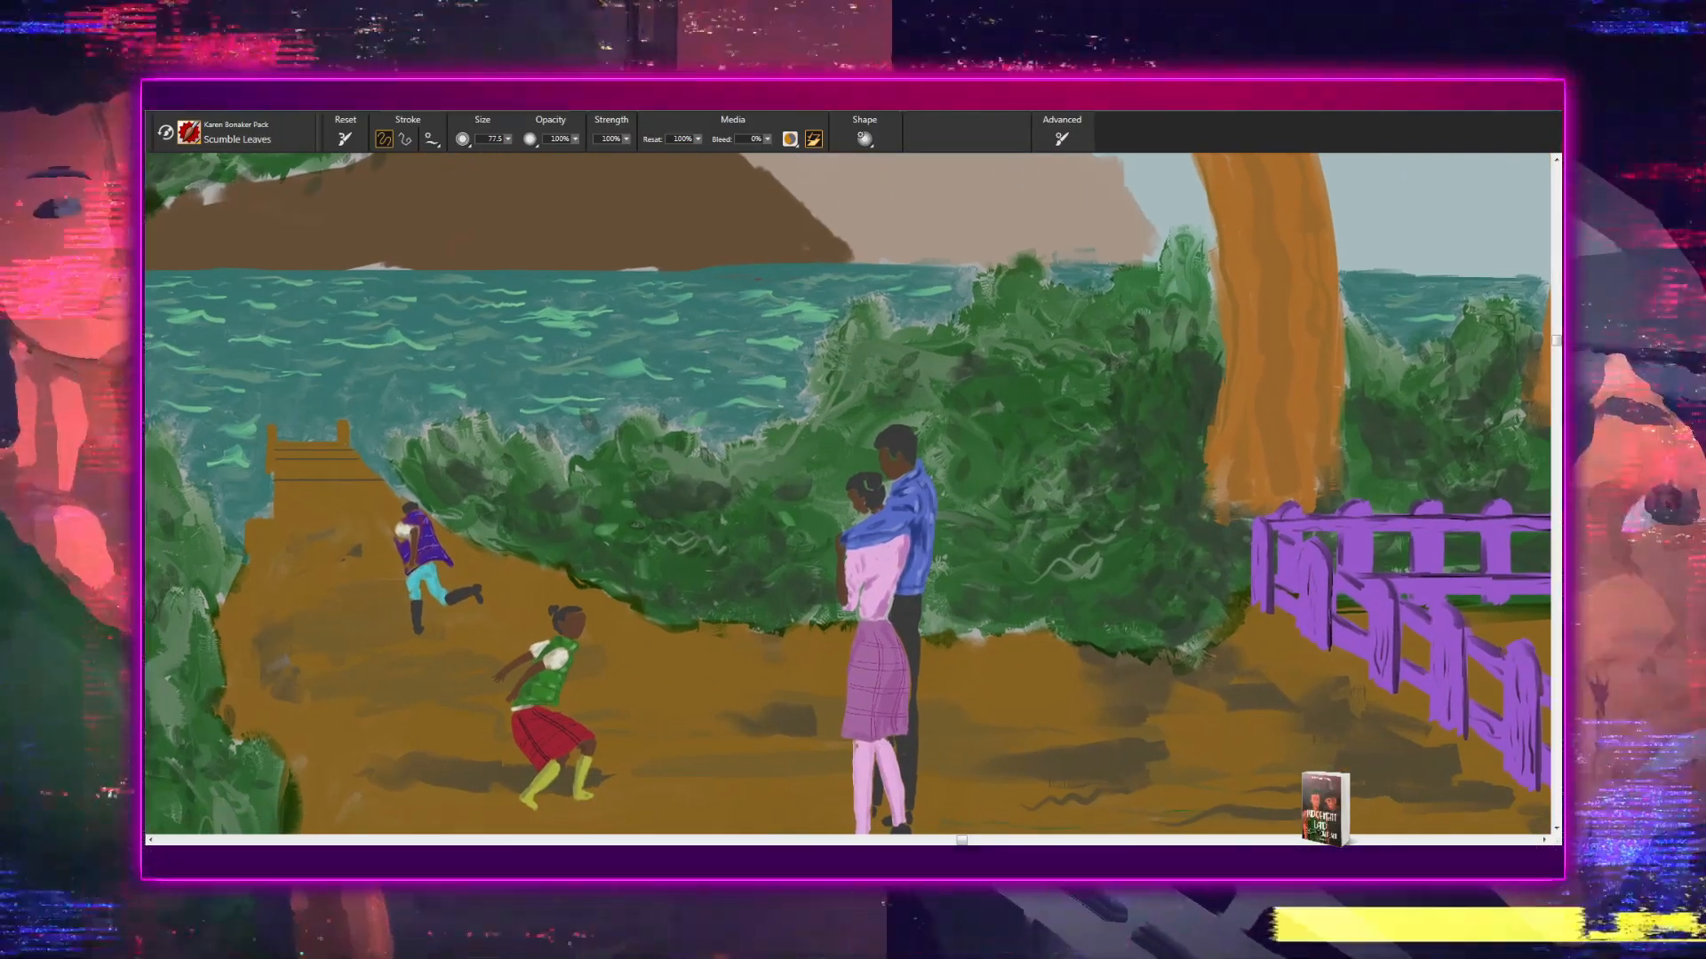
{"action": "left_click_drag", "start_coordinate": [1123, 488], "coordinate": [870, 498]}
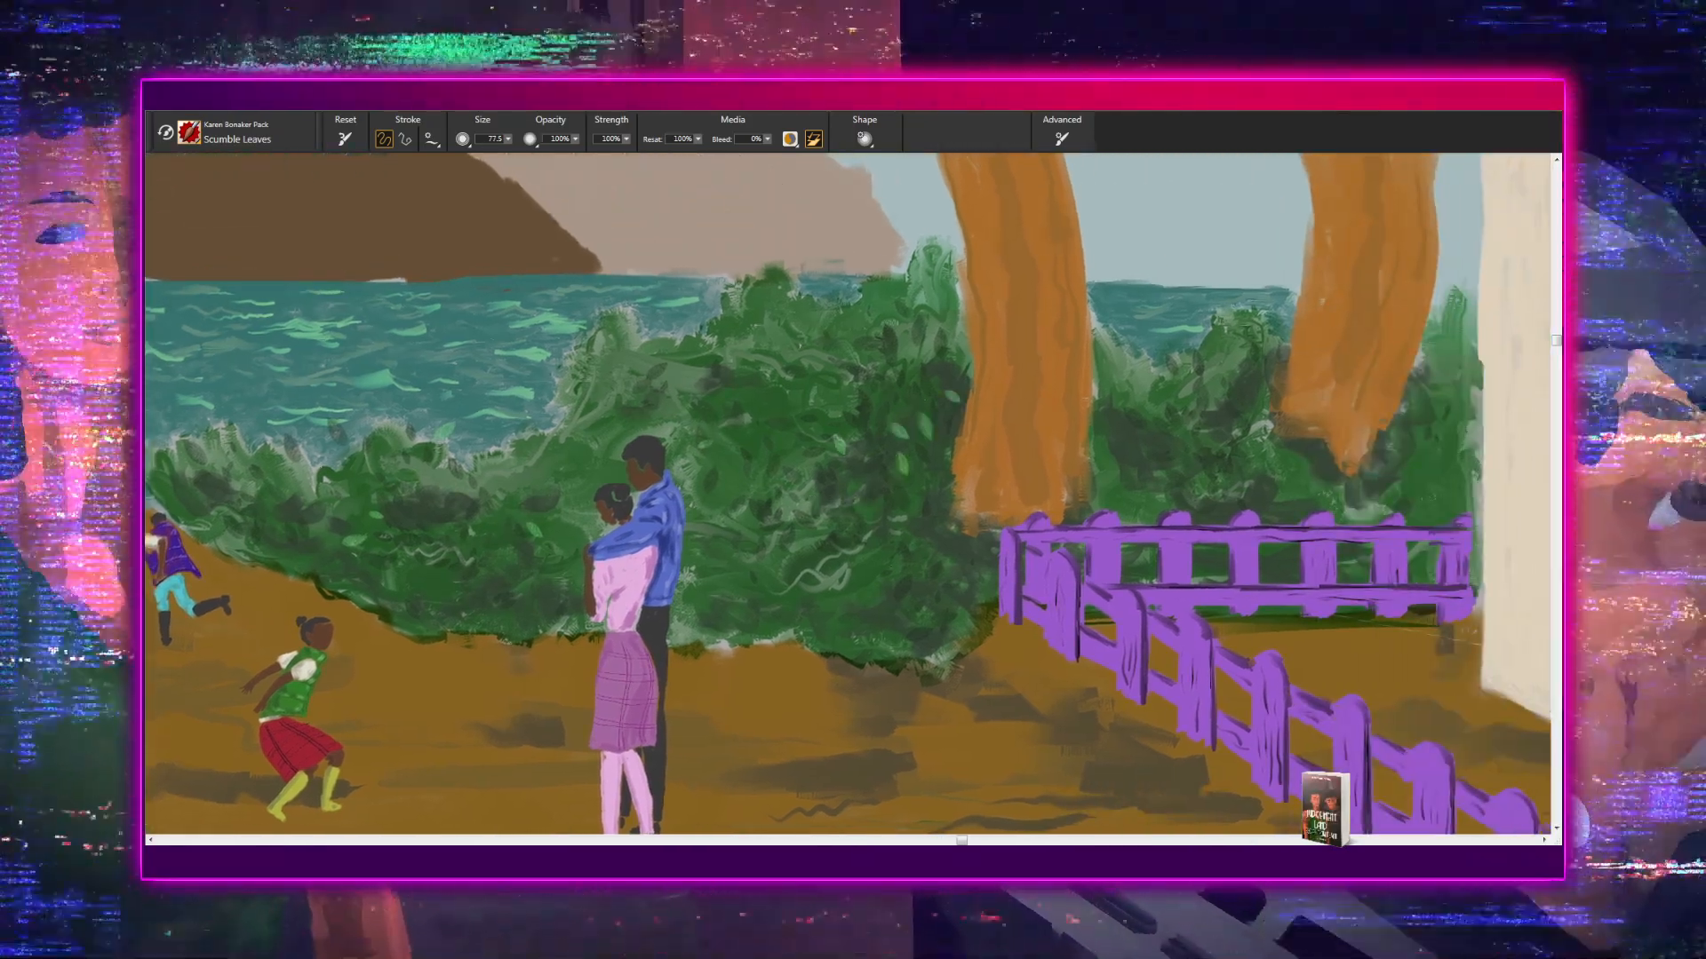
{"action": "left_click_drag", "start_coordinate": [813, 531], "coordinate": [958, 545]}
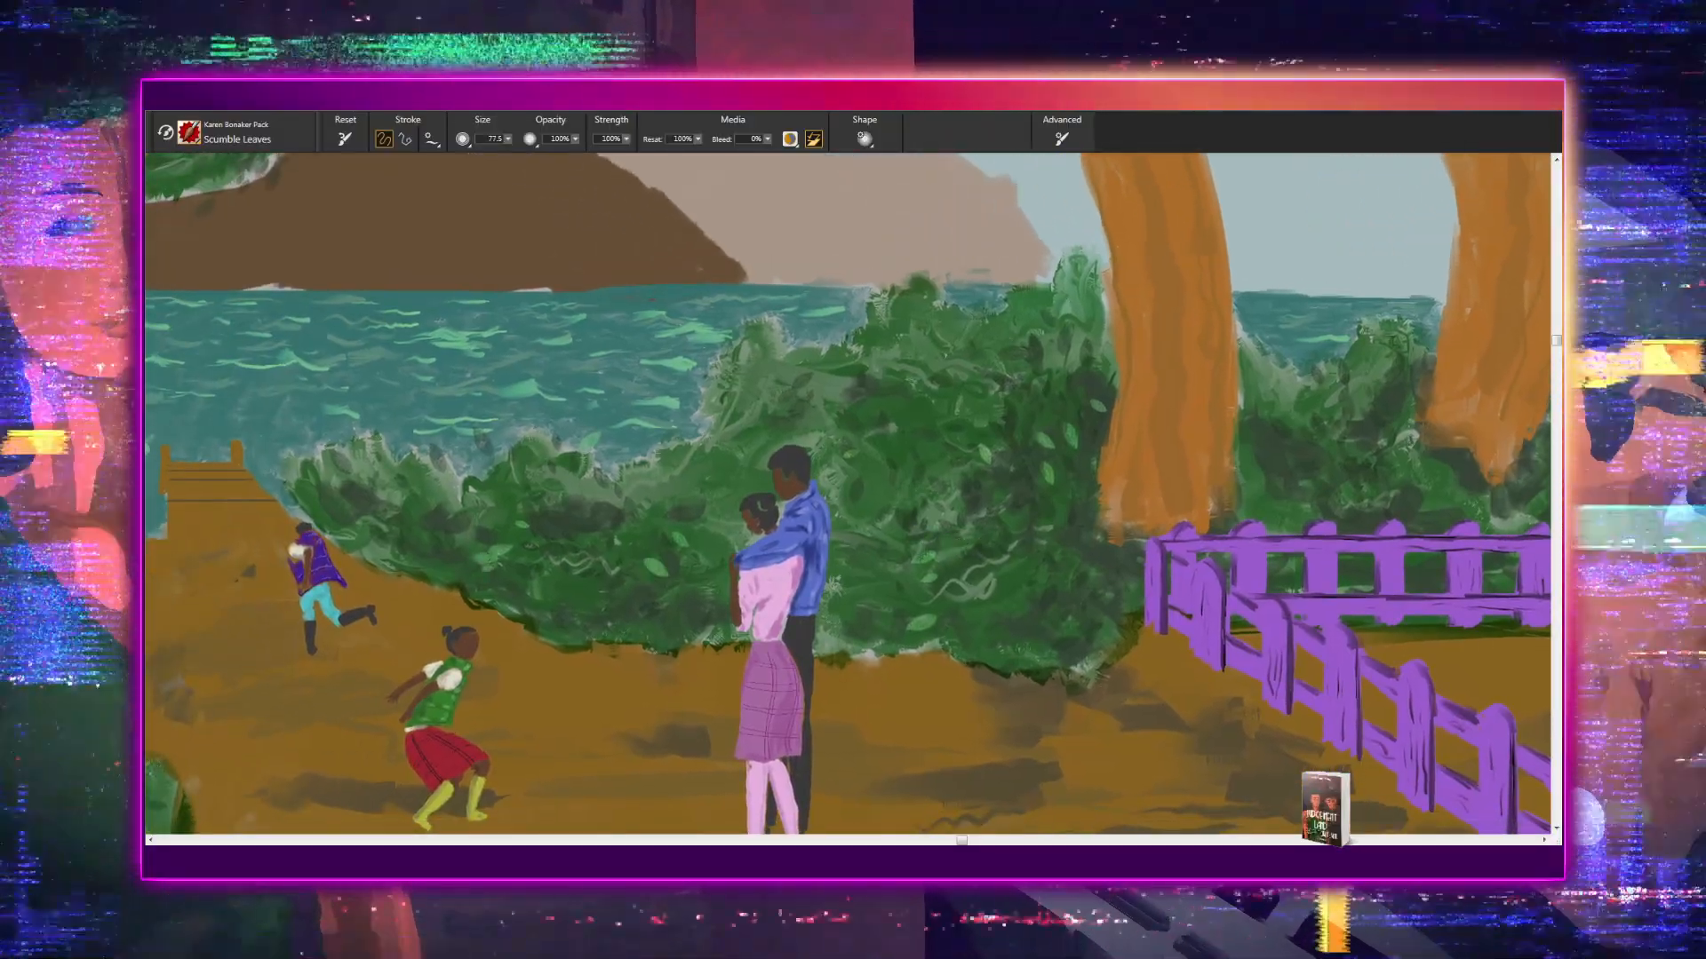
{"action": "left_click_drag", "start_coordinate": [1037, 551], "coordinate": [699, 604]}
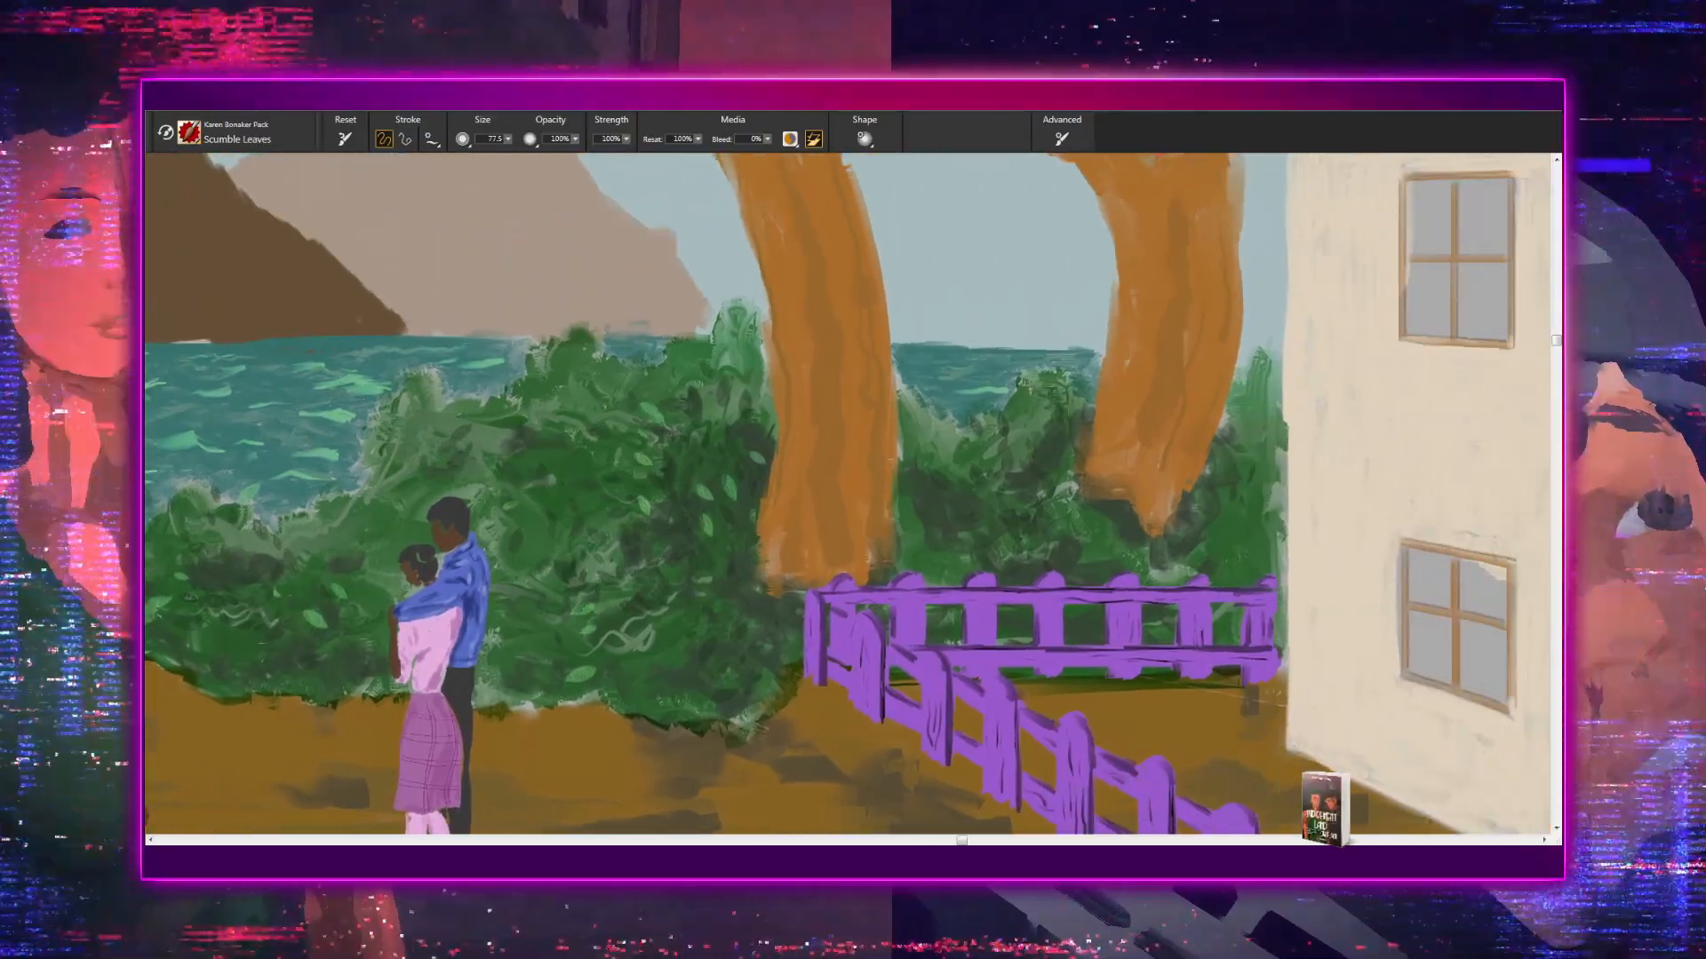
{"action": "left_click_drag", "start_coordinate": [1142, 489], "coordinate": [796, 521]}
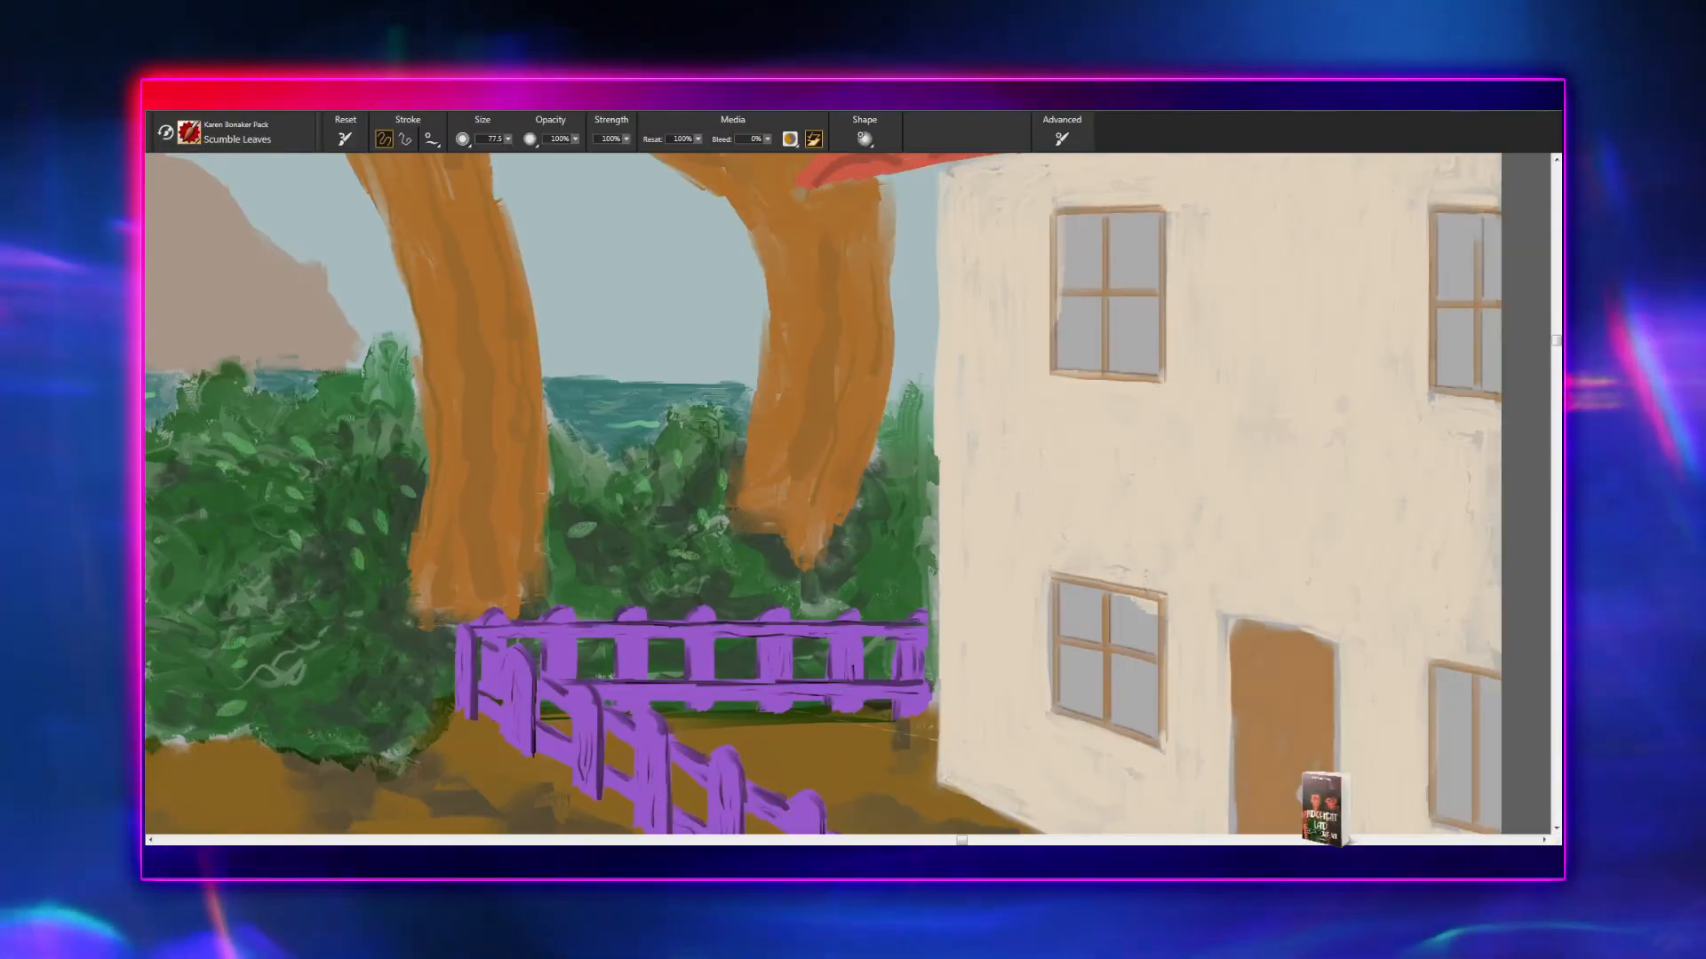
- Paint light green leaves on the upper part of the shrub beside the leftmost tree's trunk
{"action": "left_click_drag", "start_coordinate": [649, 590], "coordinate": [1145, 370]}
{"action": "left_click_drag", "start_coordinate": [582, 529], "coordinate": [1012, 493]}
{"action": "left_click_drag", "start_coordinate": [847, 507], "coordinate": [1481, 397]}
{"action": "mouse_move", "coordinate": [1188, 484]}
{"action": "left_mouse_down"}
{"action": "mouse_move", "coordinate": [1096, 521]}
{"action": "mouse_move", "coordinate": [1032, 522]}
{"action": "left_mouse_up"}
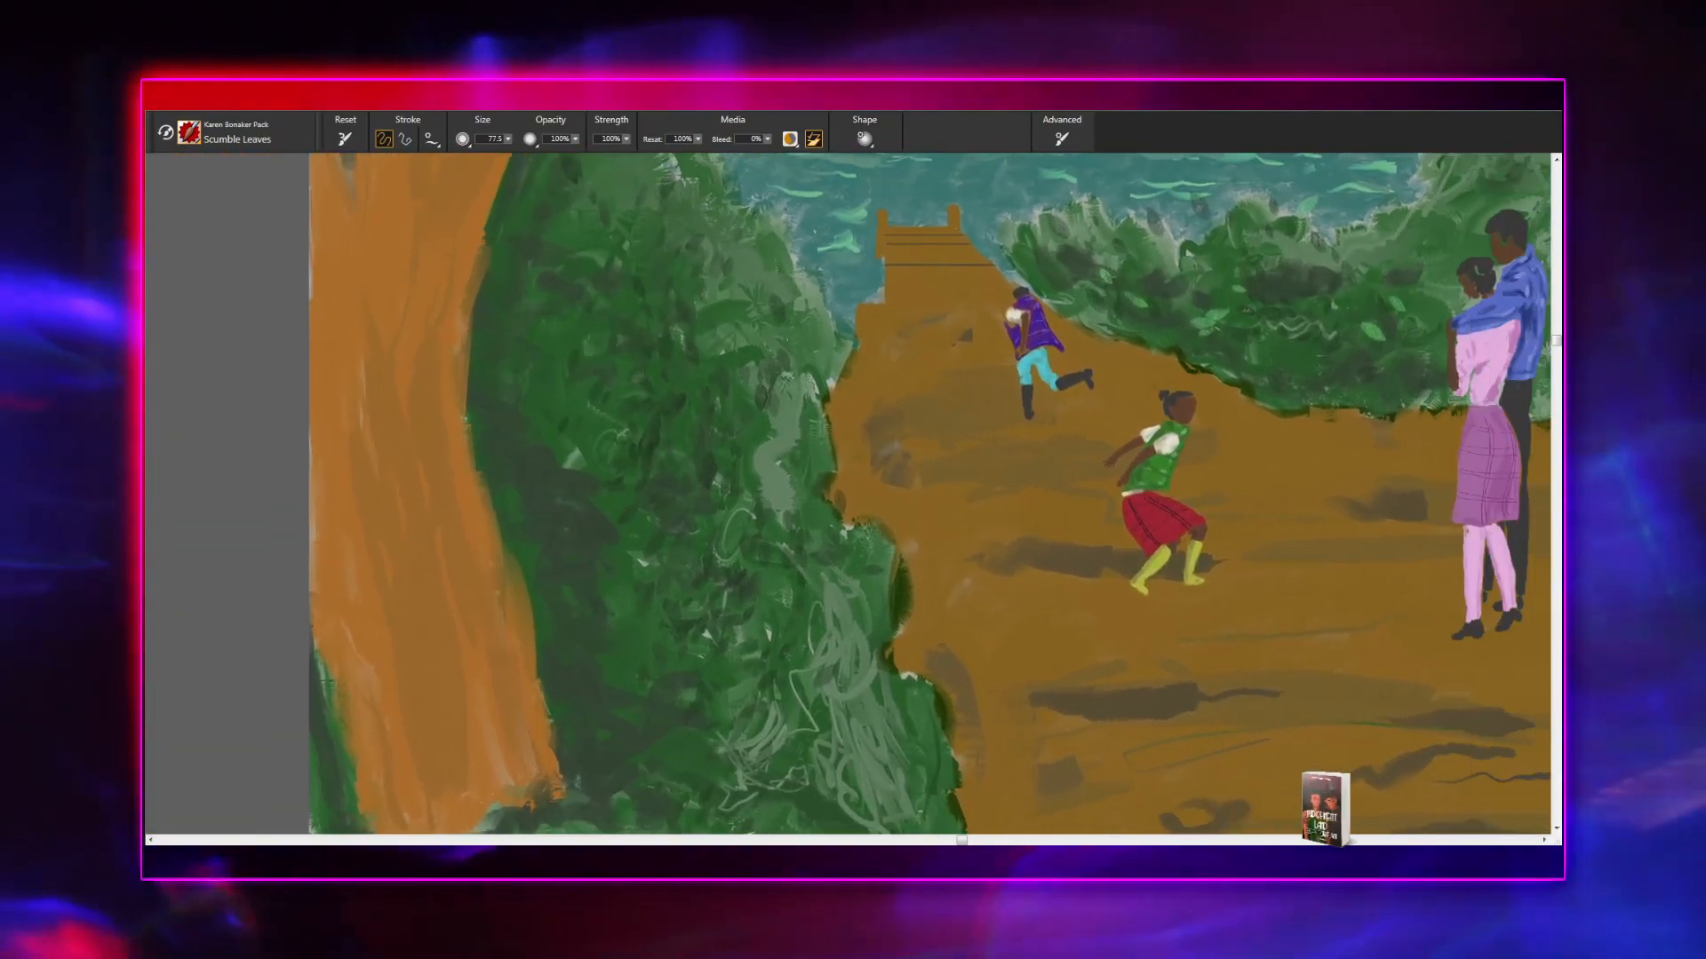
{"action": "mouse_move", "coordinate": [702, 375]}
{"action": "left_mouse_down"}
{"action": "mouse_move", "coordinate": [601, 414]}
{"action": "mouse_move", "coordinate": [659, 447]}
{"action": "mouse_move", "coordinate": [638, 611]}
{"action": "left_mouse_up"}
{"action": "left_click_drag", "start_coordinate": [644, 410], "coordinate": [633, 486]}
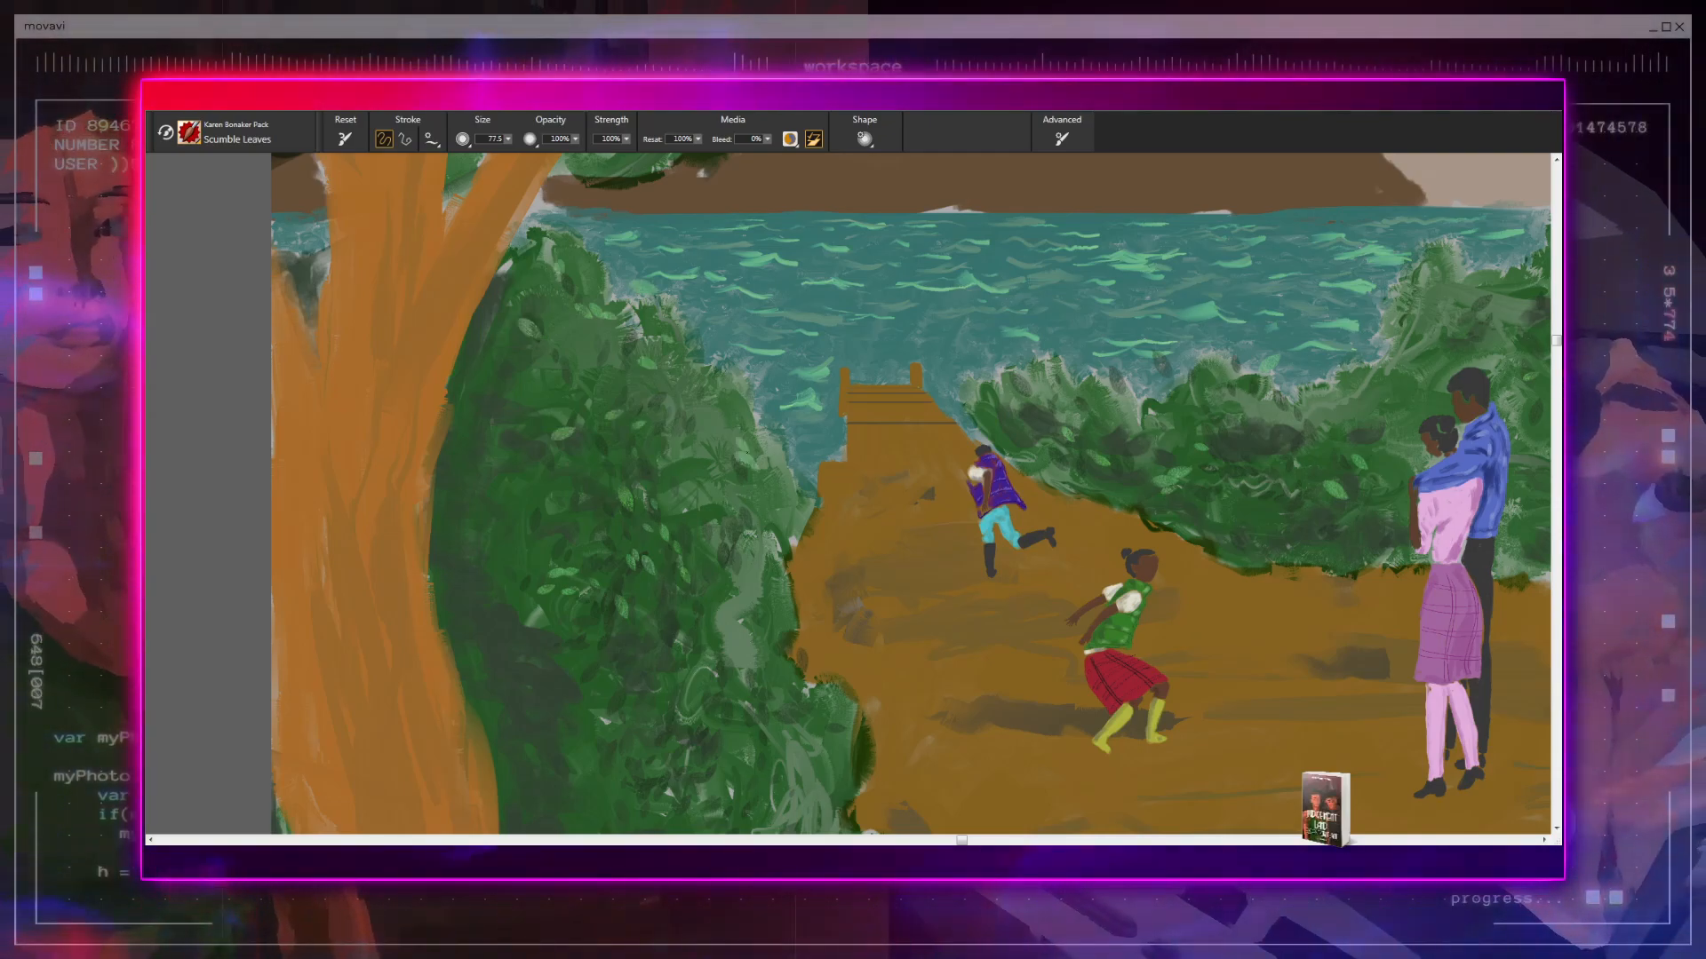
{"action": "left_click_drag", "start_coordinate": [759, 460], "coordinate": [708, 347]}
- Paint light green leaves on the lower part of the shrub and in the undergrowth at the leftmost tree's base
{"action": "left_click_drag", "start_coordinate": [714, 537], "coordinate": [649, 399]}
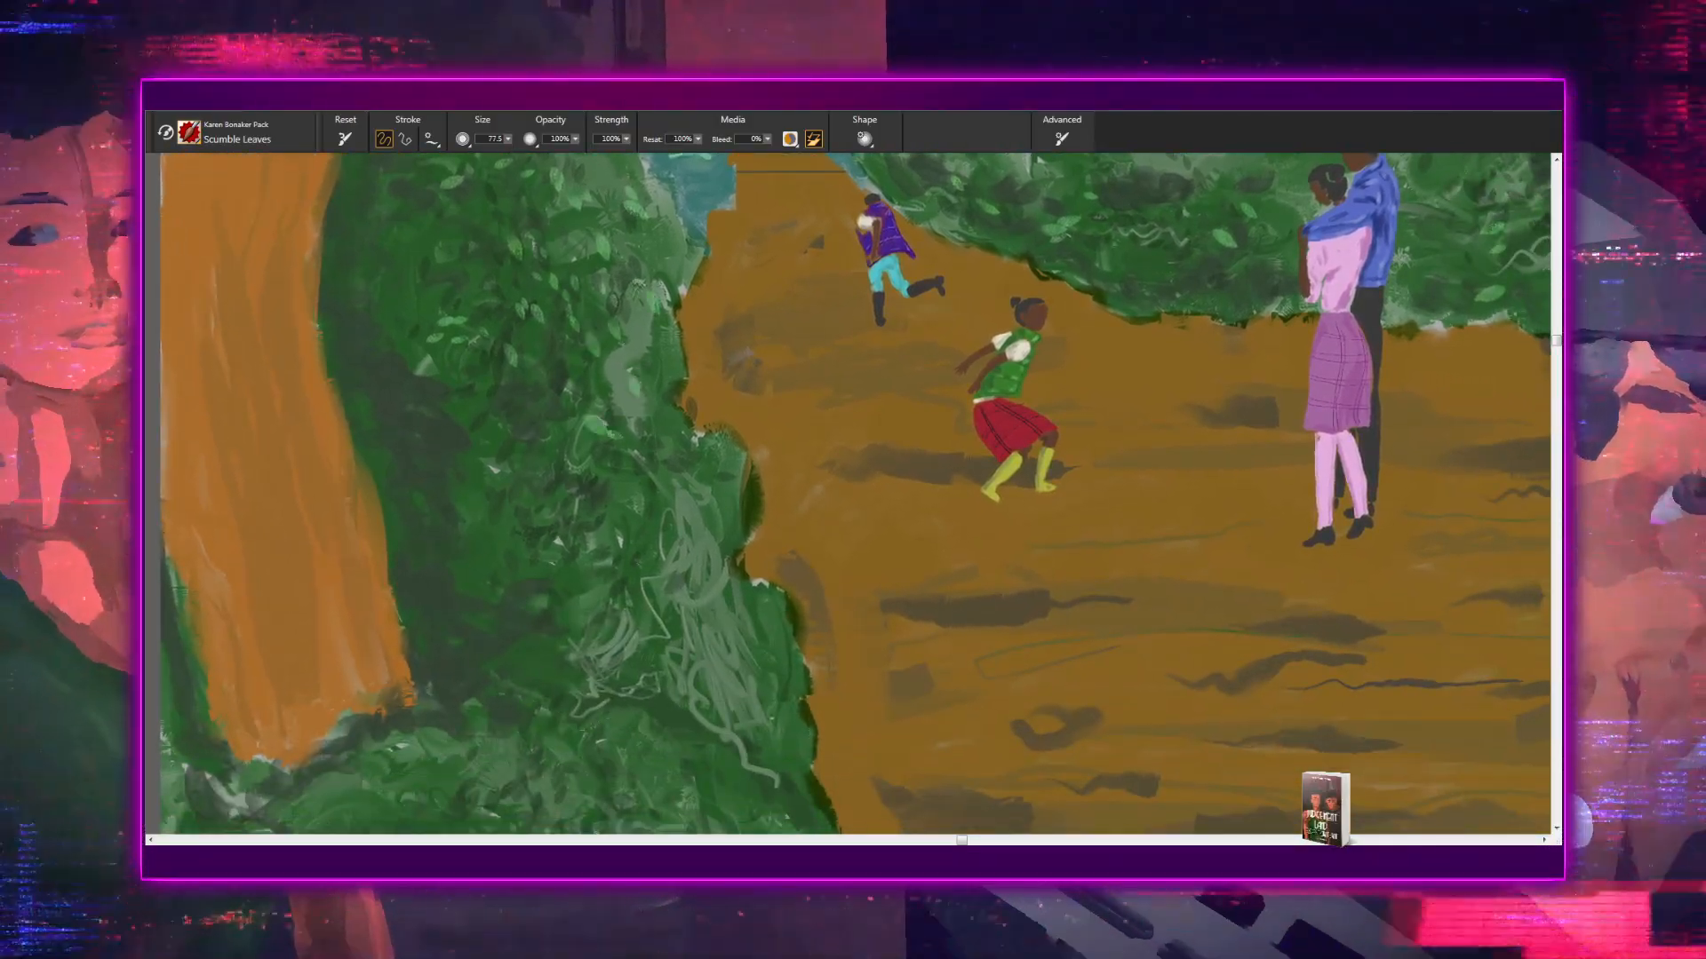
{"action": "left_click_drag", "start_coordinate": [665, 547], "coordinate": [653, 440]}
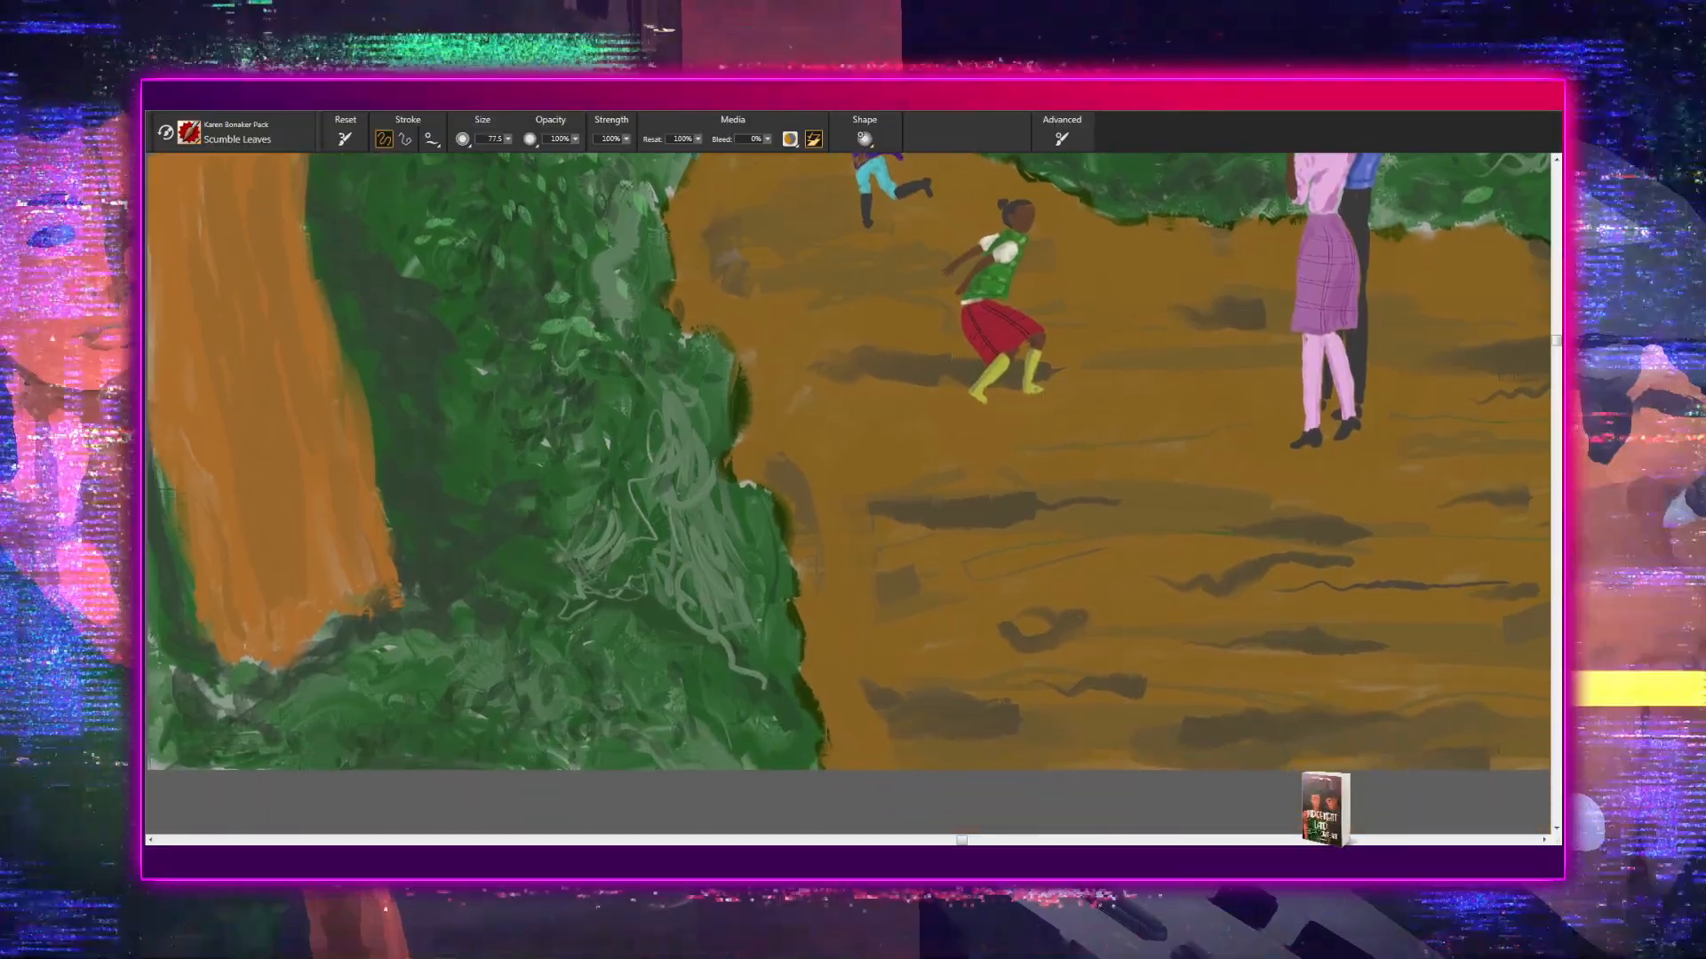
{"action": "left_click_drag", "start_coordinate": [680, 496], "coordinate": [644, 354]}
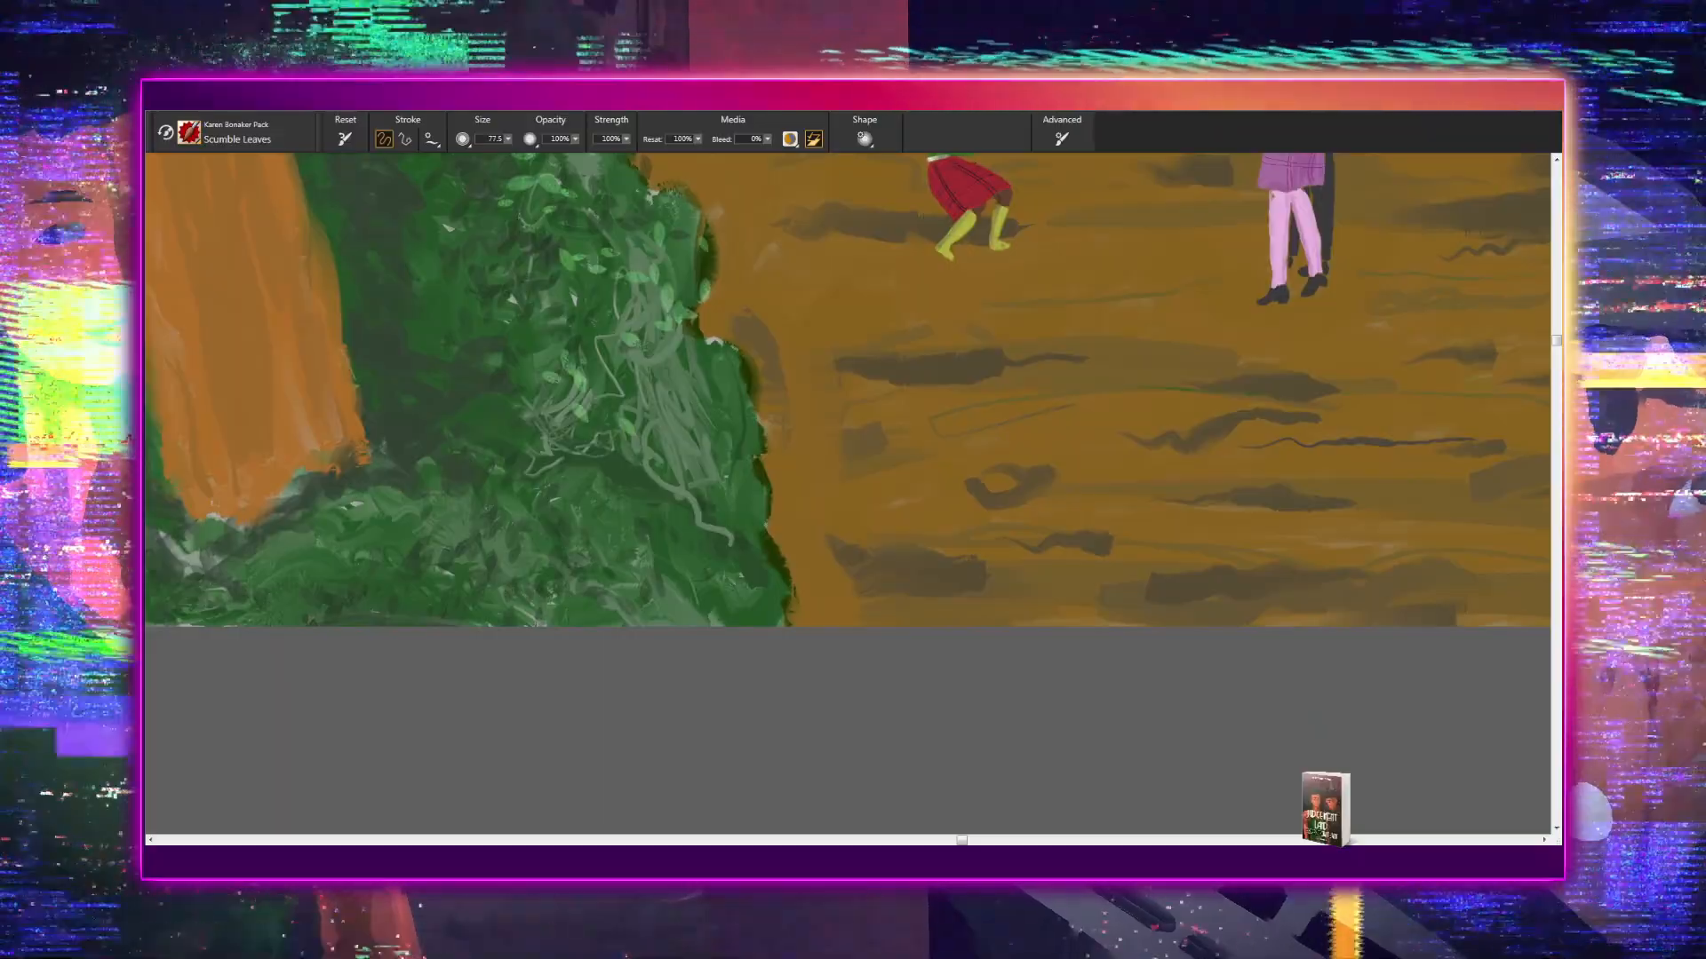
{"action": "mouse_move", "coordinate": [509, 435]}
{"action": "left_mouse_down"}
{"action": "mouse_move", "coordinate": [597, 404]}
{"action": "mouse_move", "coordinate": [668, 324]}
{"action": "left_mouse_up"}
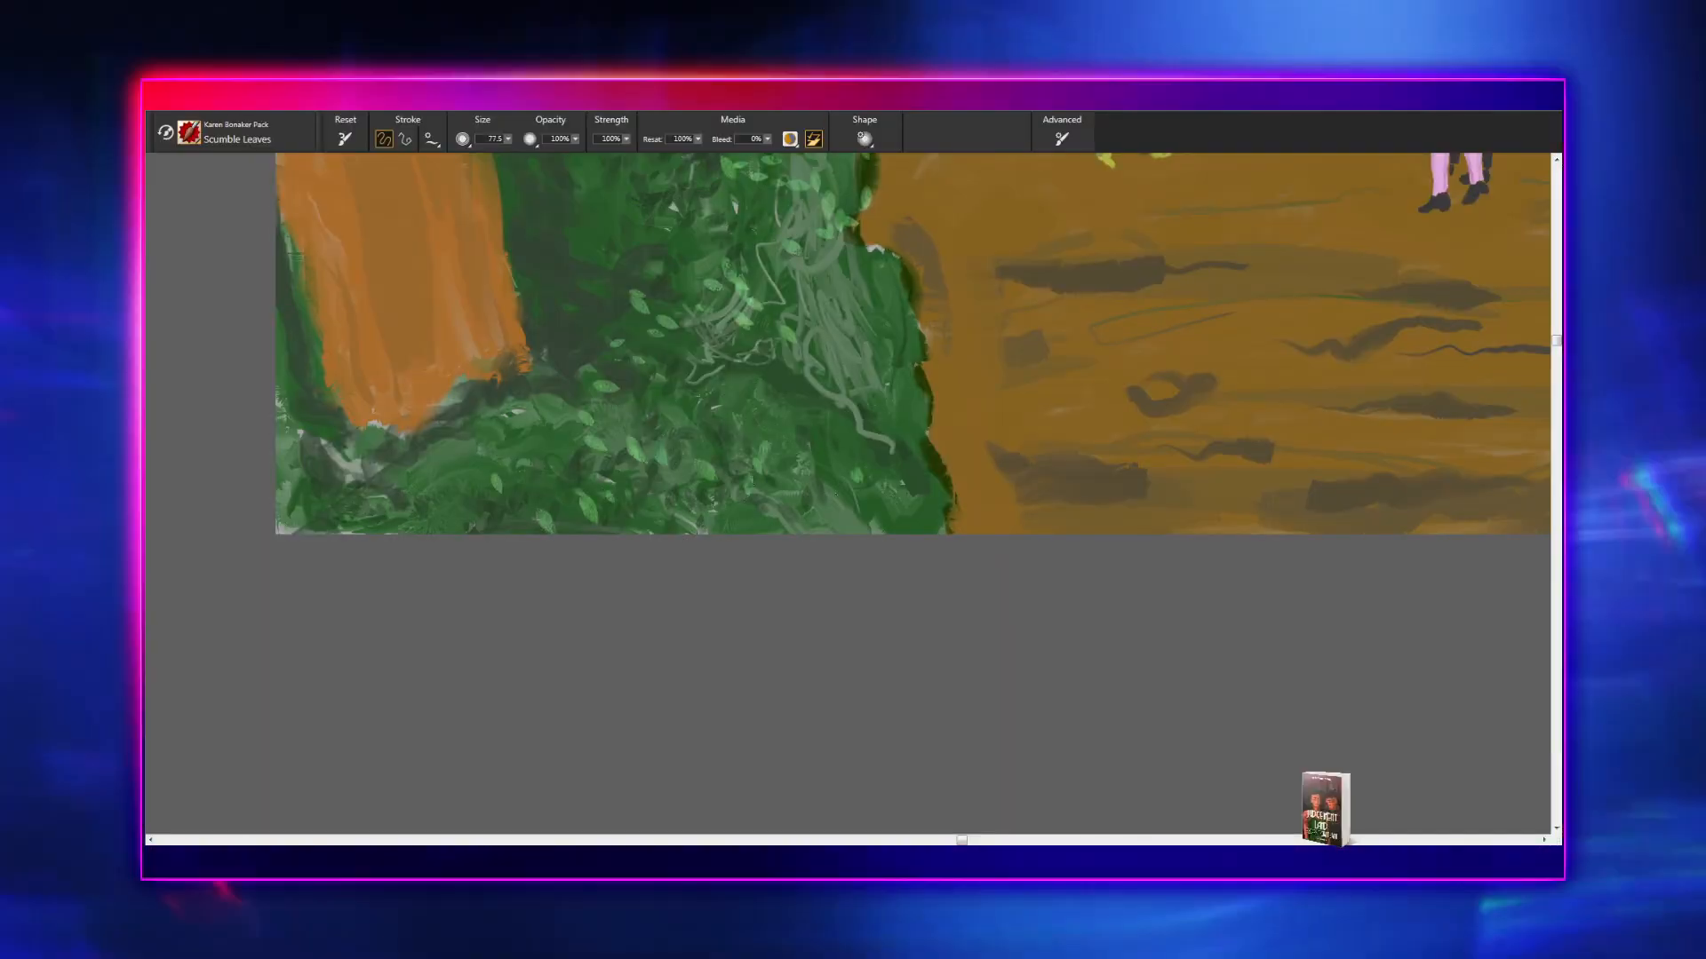
{"action": "left_click_drag", "start_coordinate": [803, 397], "coordinate": [898, 447]}
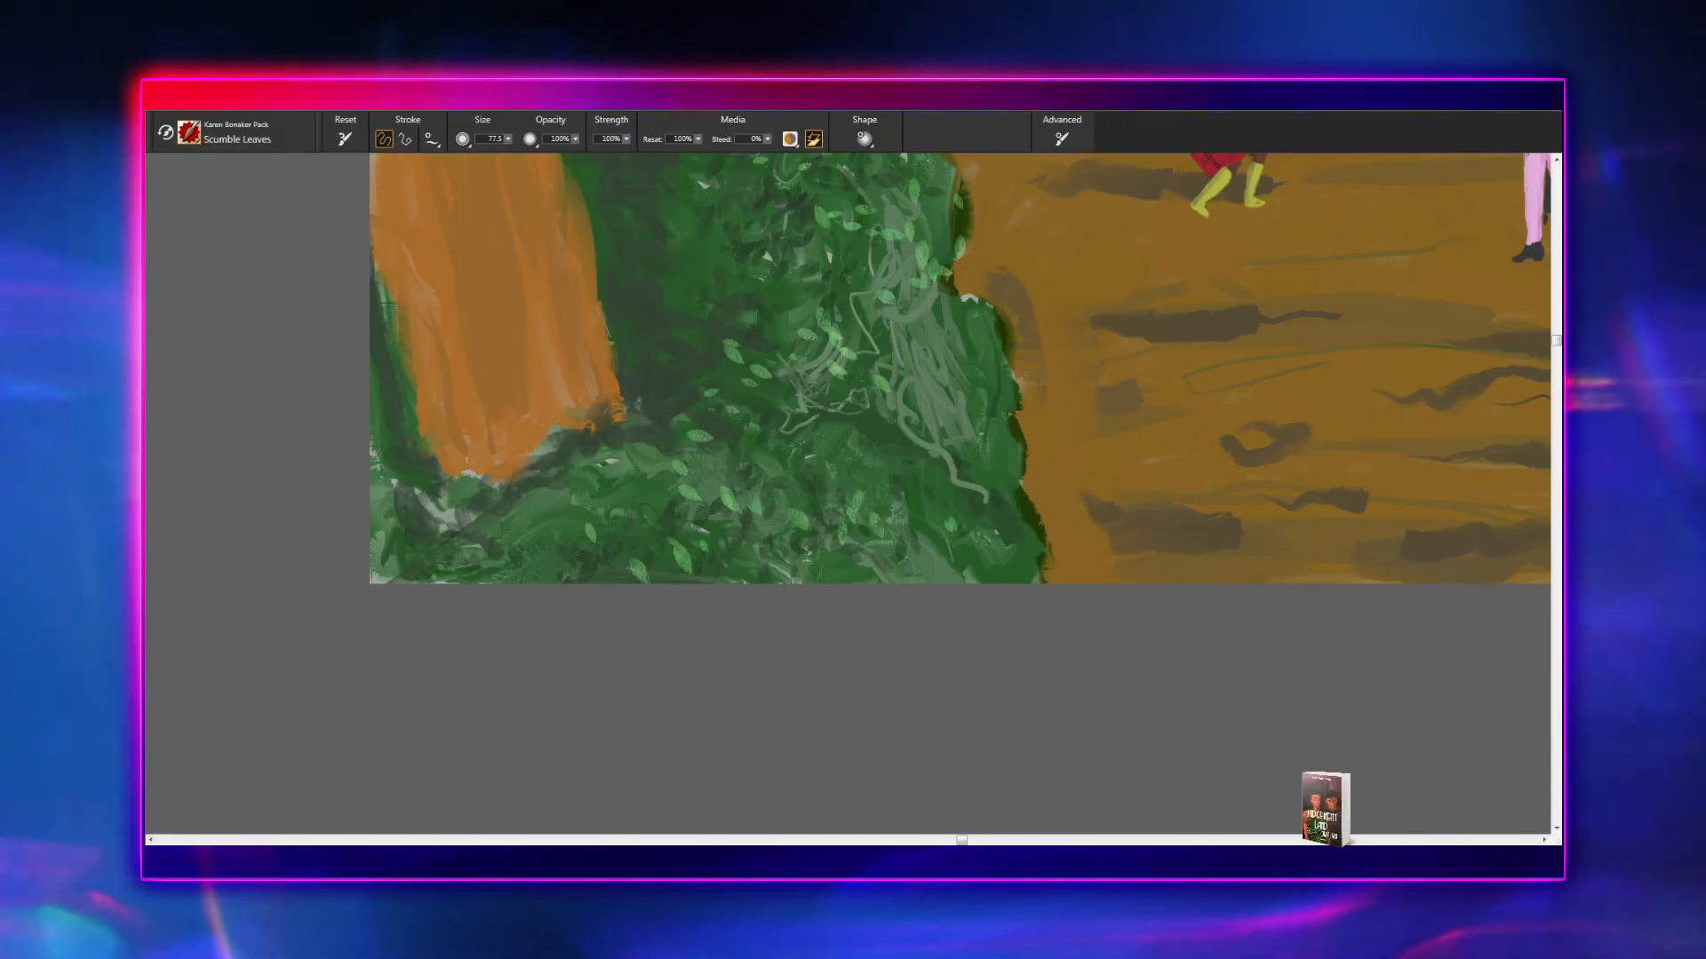
{"action": "left_click_drag", "start_coordinate": [522, 513], "coordinate": [530, 566]}
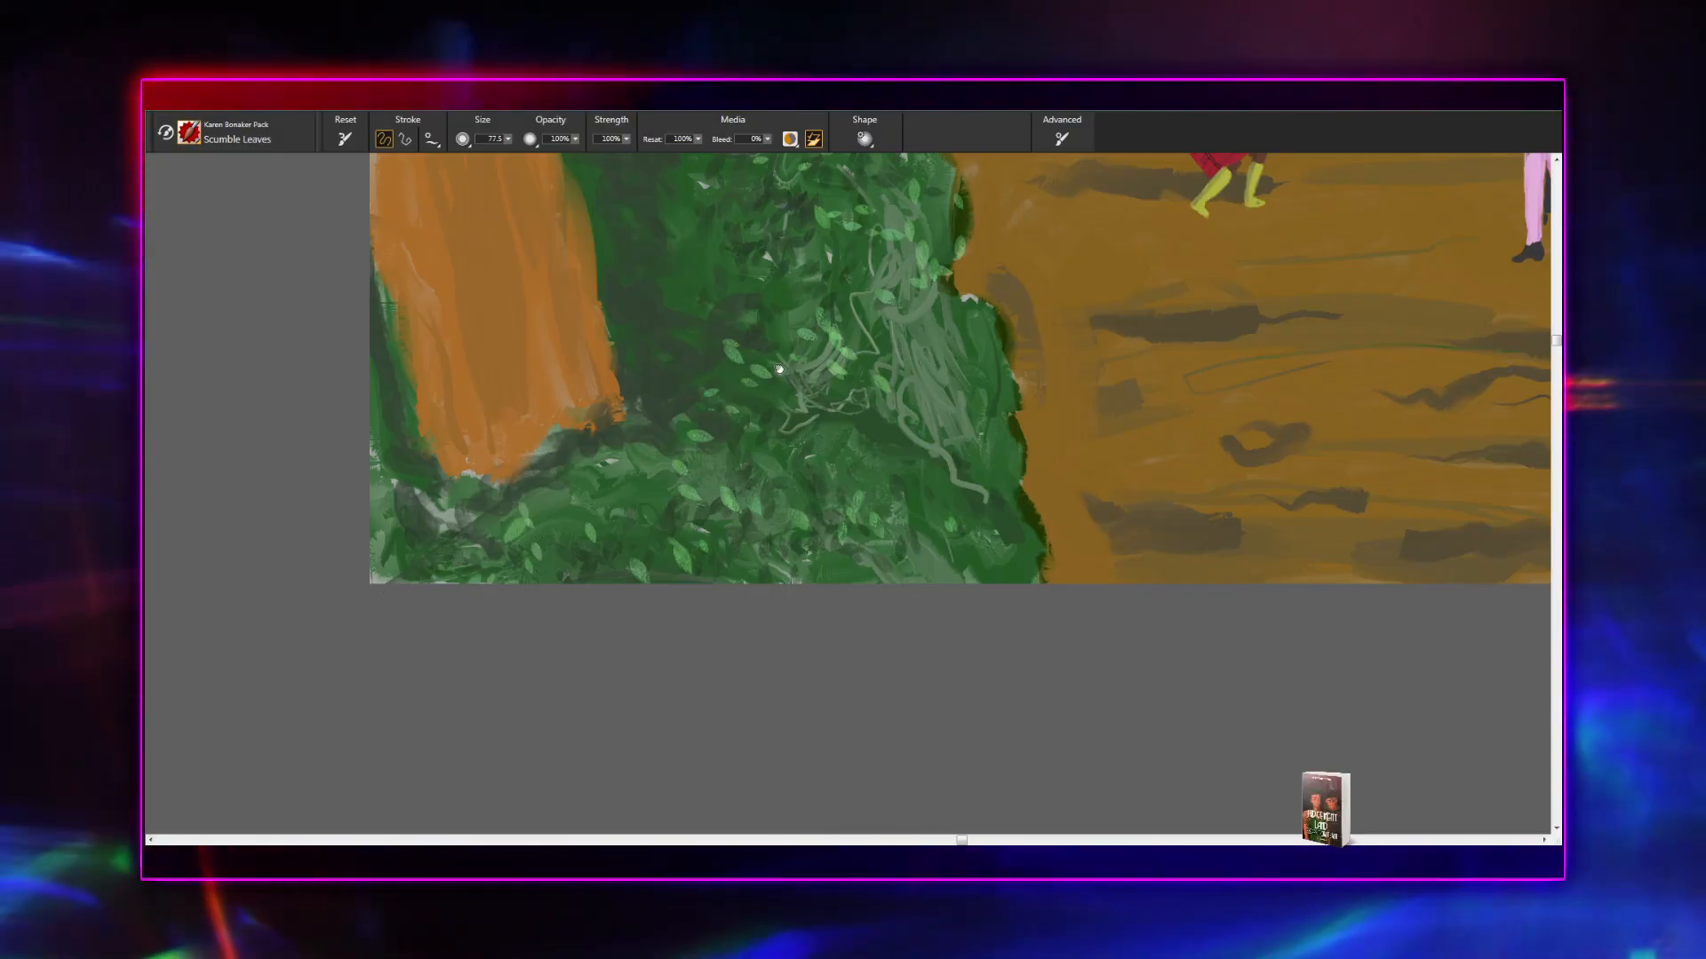
- Fill in the shrub beside the leftmost tree with more light green leaves, from its top down to the pale scribbled area
{"action": "left_click_drag", "start_coordinate": [780, 362], "coordinate": [676, 536]}
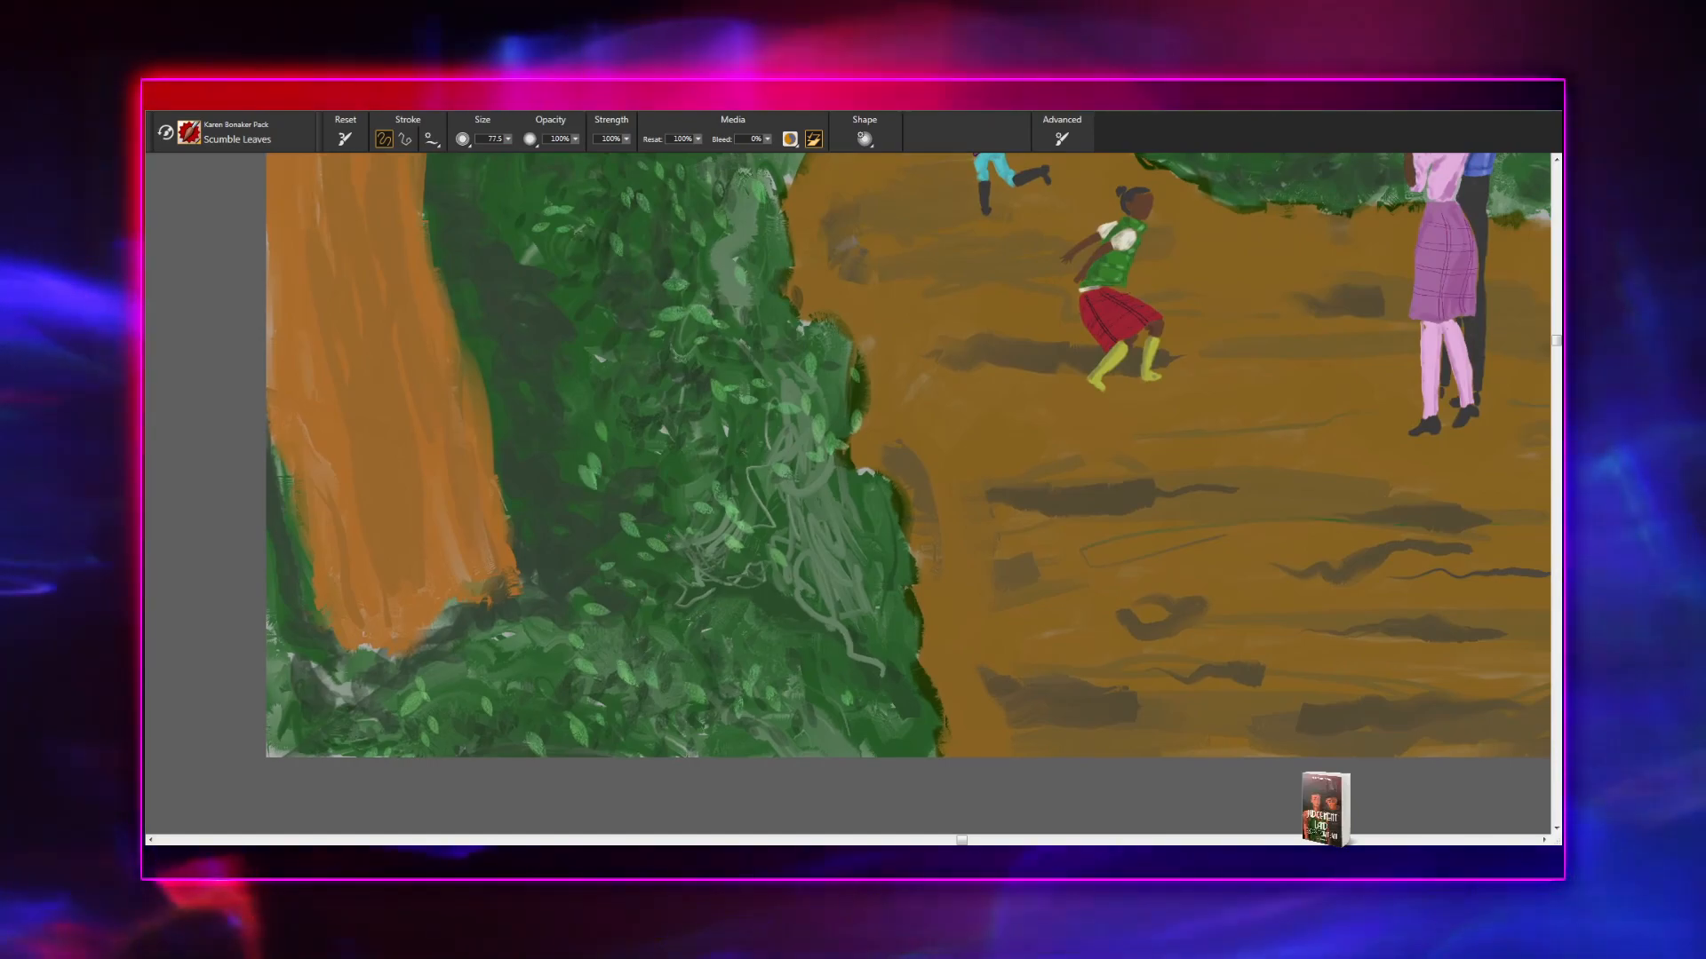
{"action": "mouse_move", "coordinate": [684, 285]}
{"action": "left_mouse_down"}
{"action": "mouse_move", "coordinate": [650, 475]}
{"action": "mouse_move", "coordinate": [650, 647]}
{"action": "left_mouse_up"}
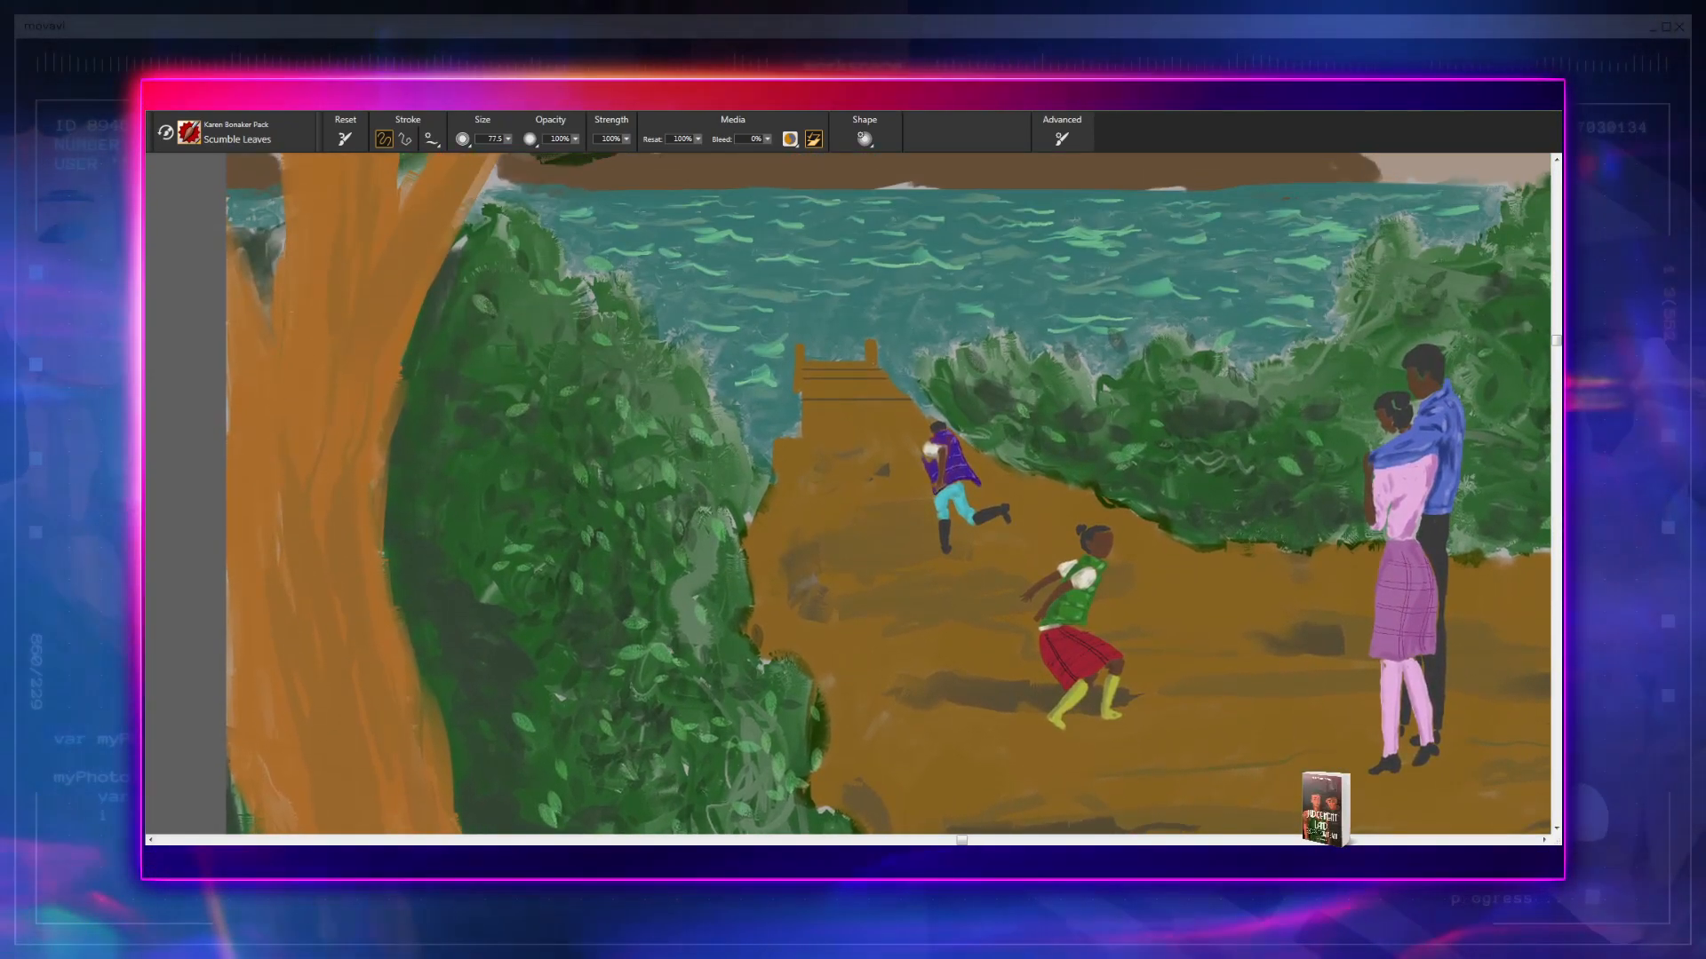
{"action": "mouse_move", "coordinate": [544, 394]}
{"action": "left_mouse_down"}
{"action": "mouse_move", "coordinate": [566, 464]}
{"action": "mouse_move", "coordinate": [553, 440]}
{"action": "left_mouse_up"}
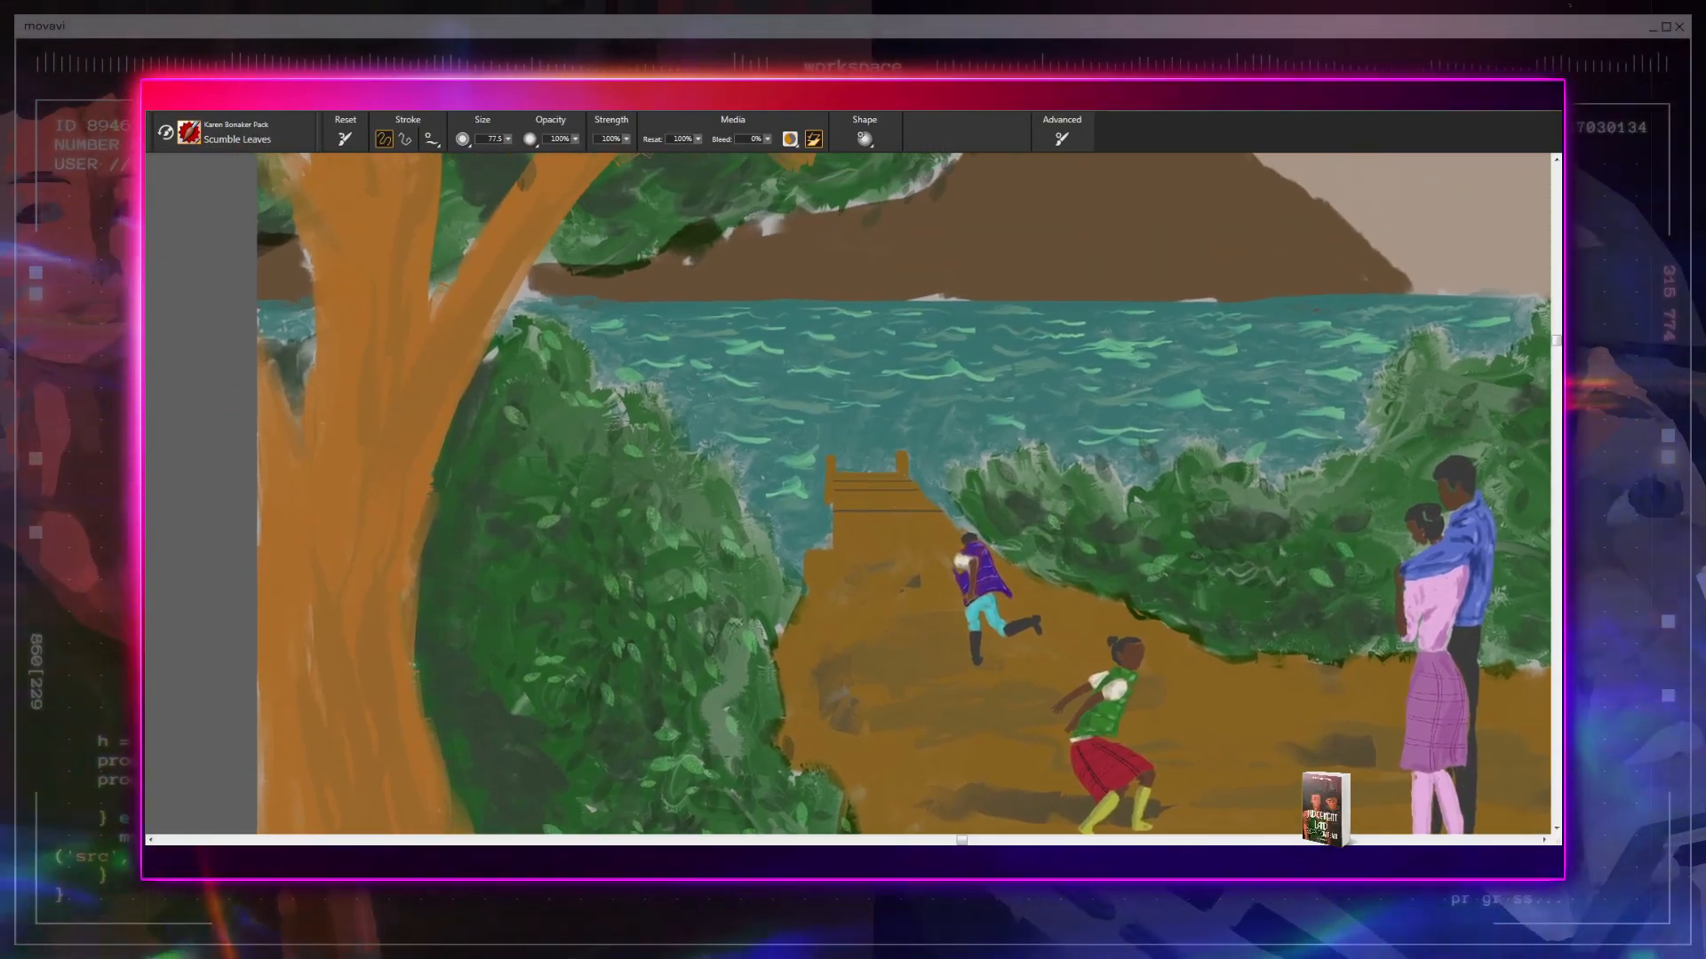
{"action": "left_click_drag", "start_coordinate": [587, 515], "coordinate": [511, 217]}
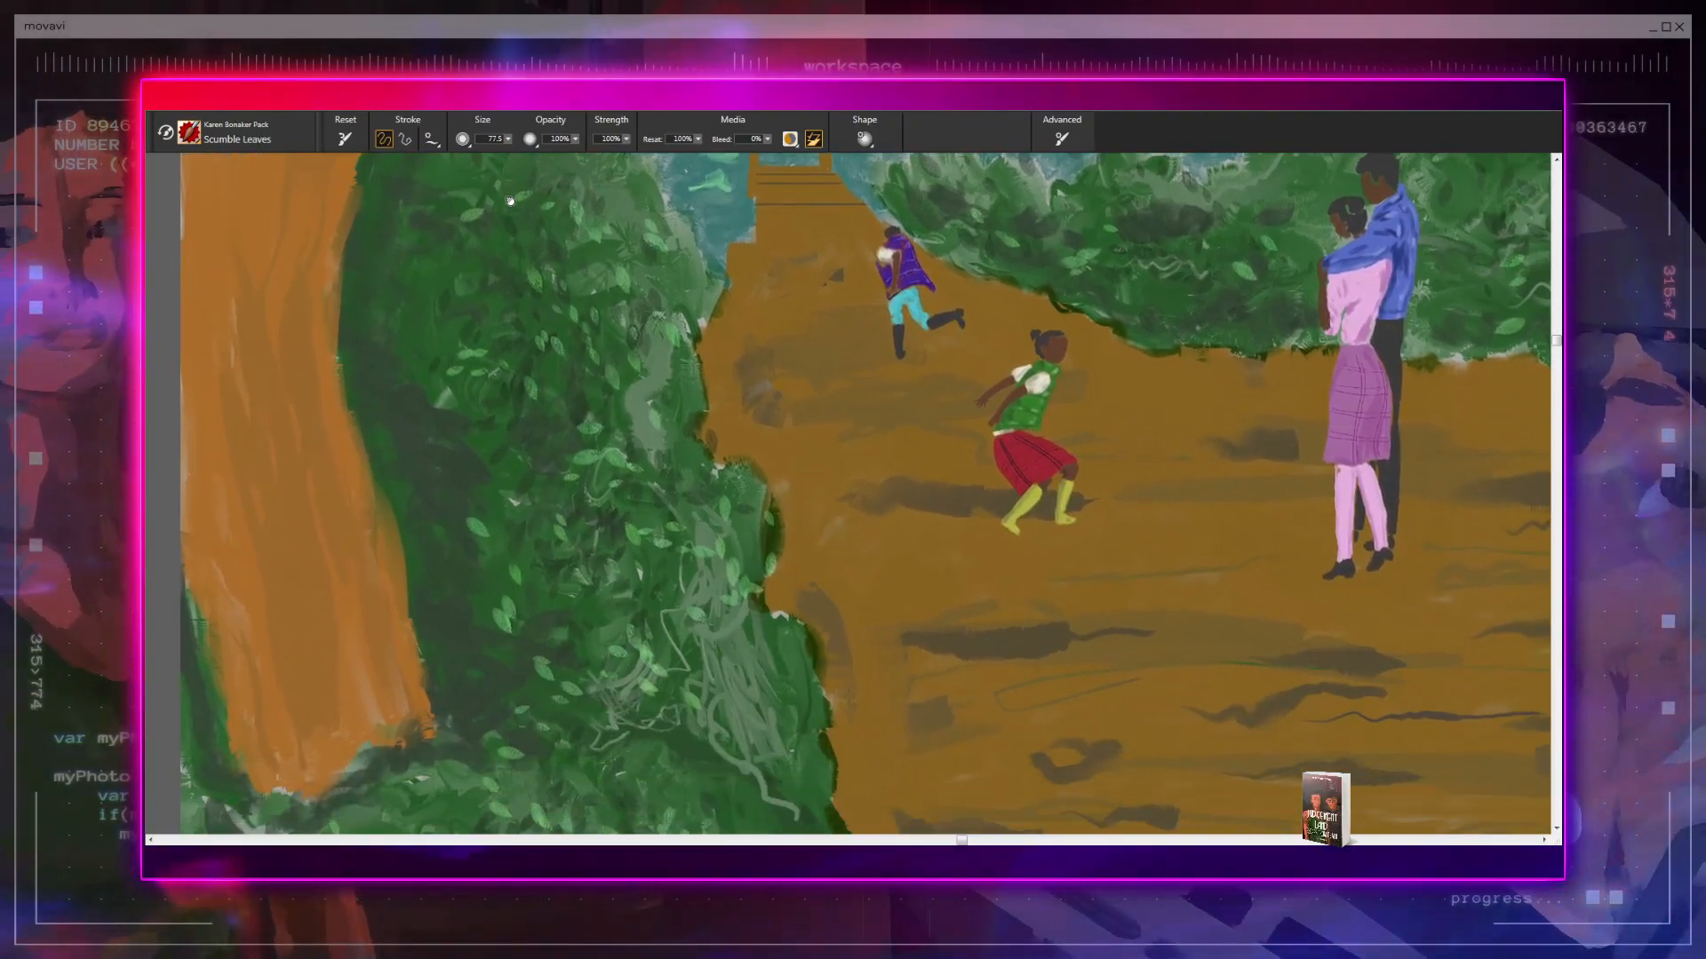
{"action": "left_click_drag", "start_coordinate": [571, 392], "coordinate": [544, 184]}
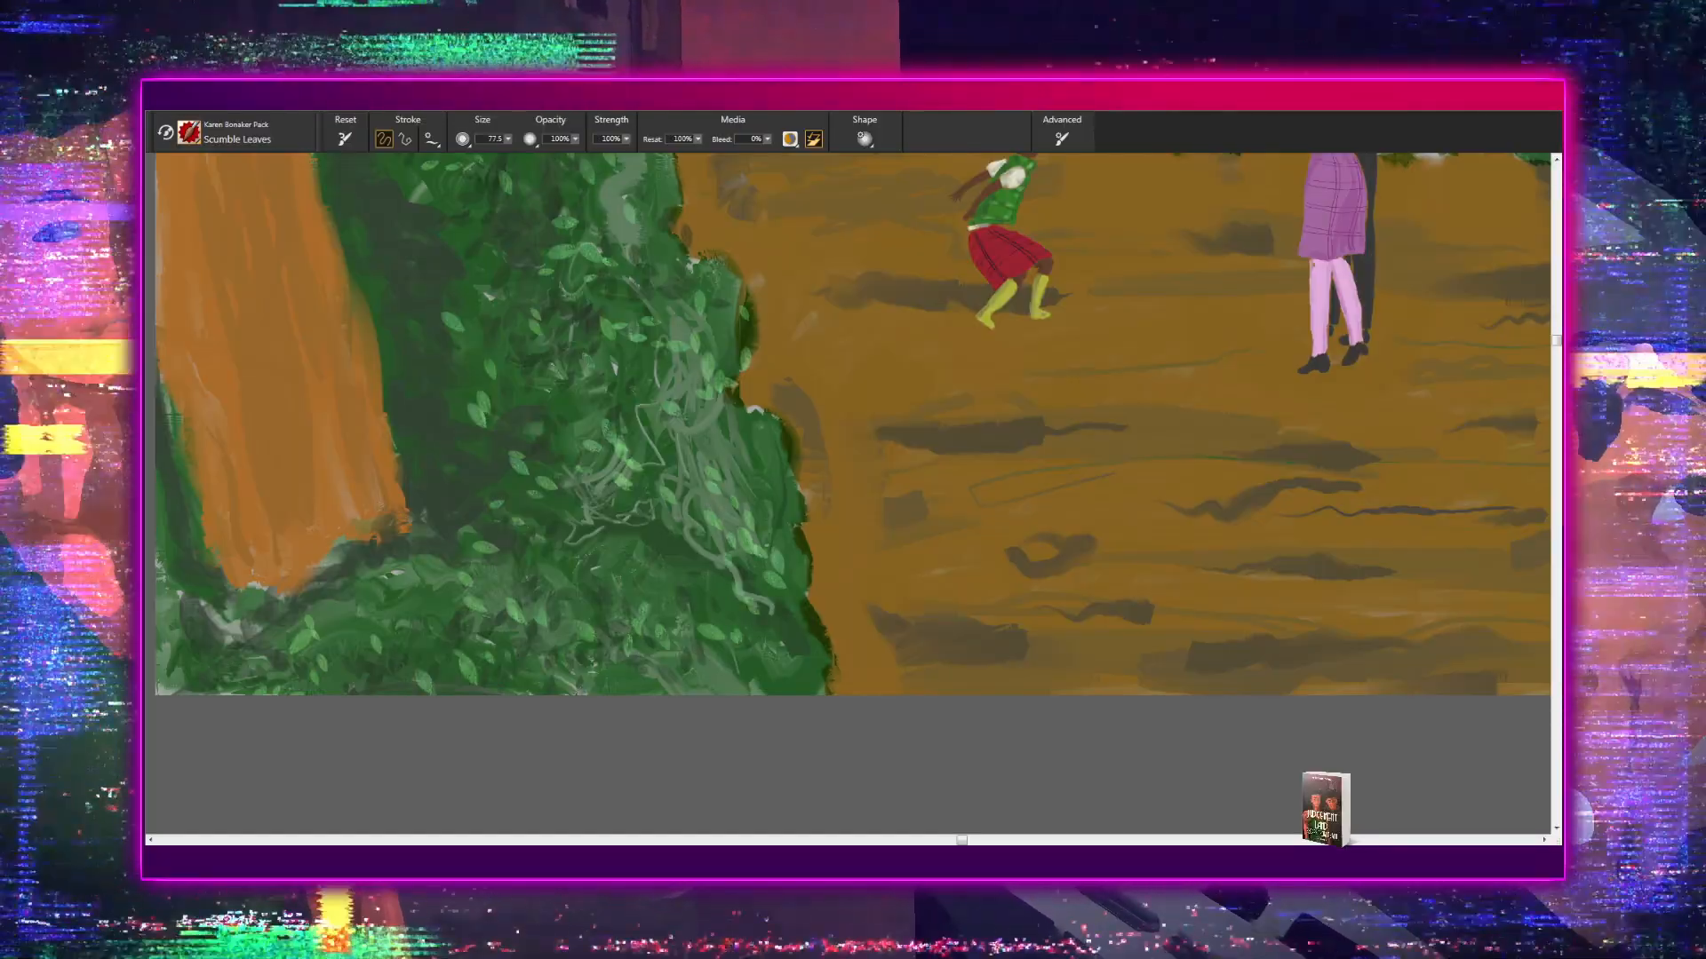
- View the whole painting at reduced size, and examine the canopy above the two mountains up close
{"action": "scroll", "coordinate": [849, 493], "scroll_direction": "down", "scroll_amount": 7}
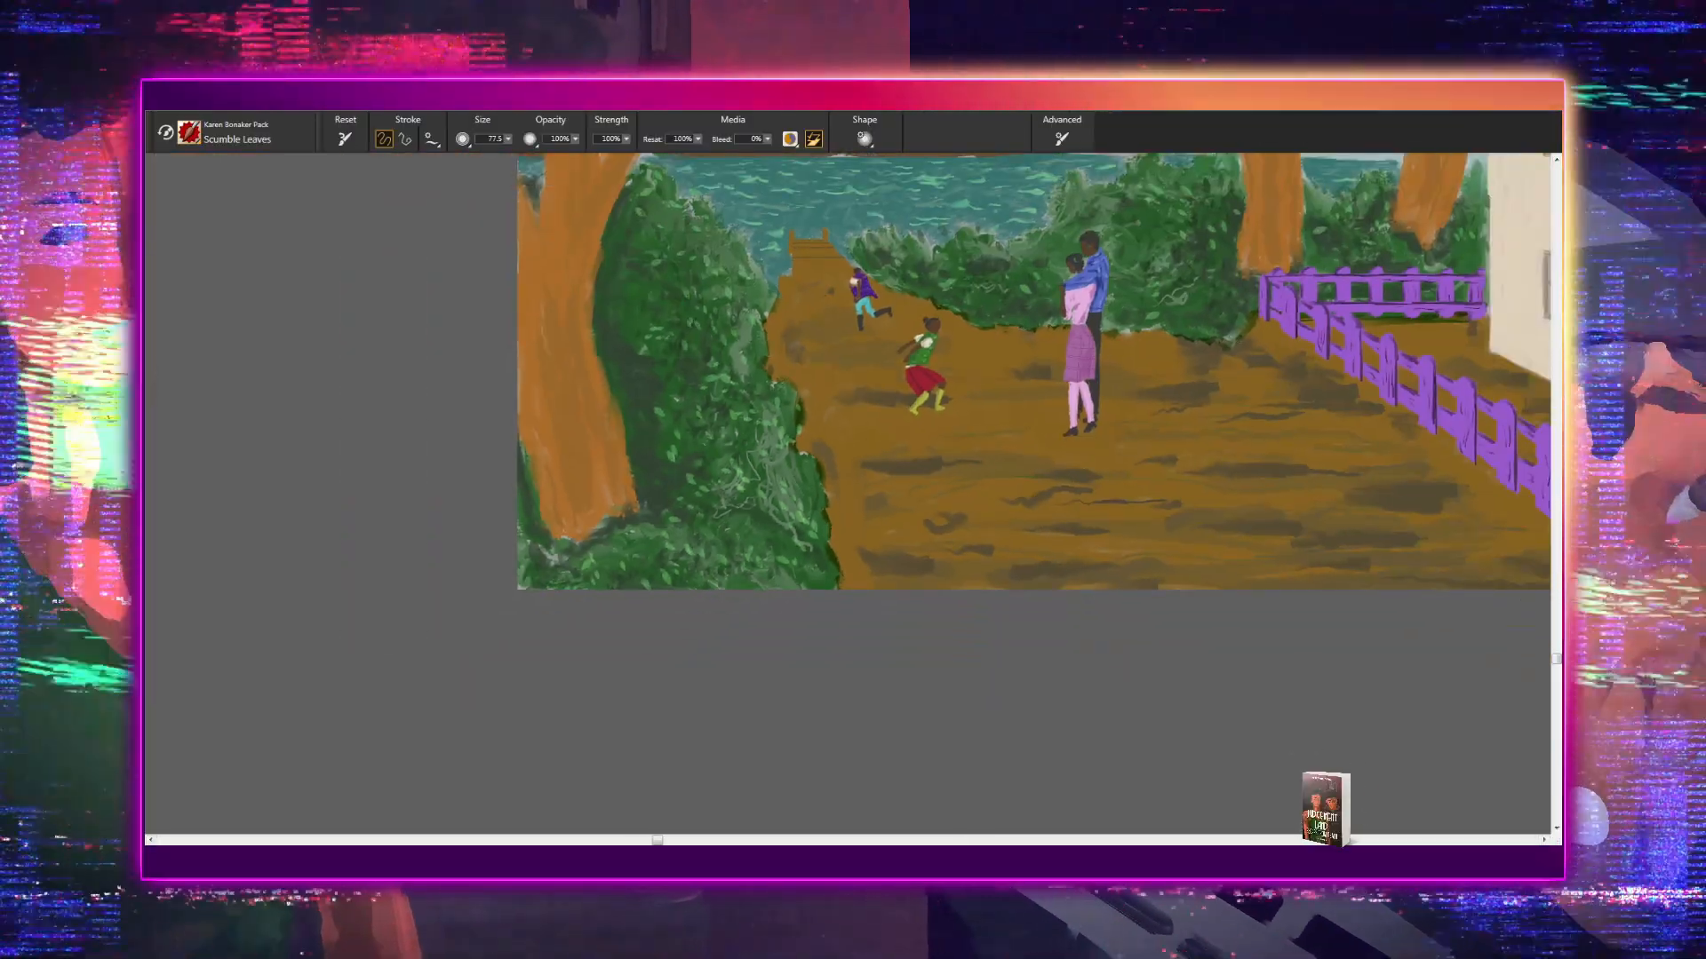
{"action": "left_click_drag", "start_coordinate": [1208, 716], "coordinate": [999, 868]}
{"action": "mouse_move", "coordinate": [1102, 743]}
{"action": "left_mouse_down"}
{"action": "mouse_move", "coordinate": [1089, 781]}
{"action": "mouse_move", "coordinate": [987, 881]}
{"action": "left_mouse_up"}
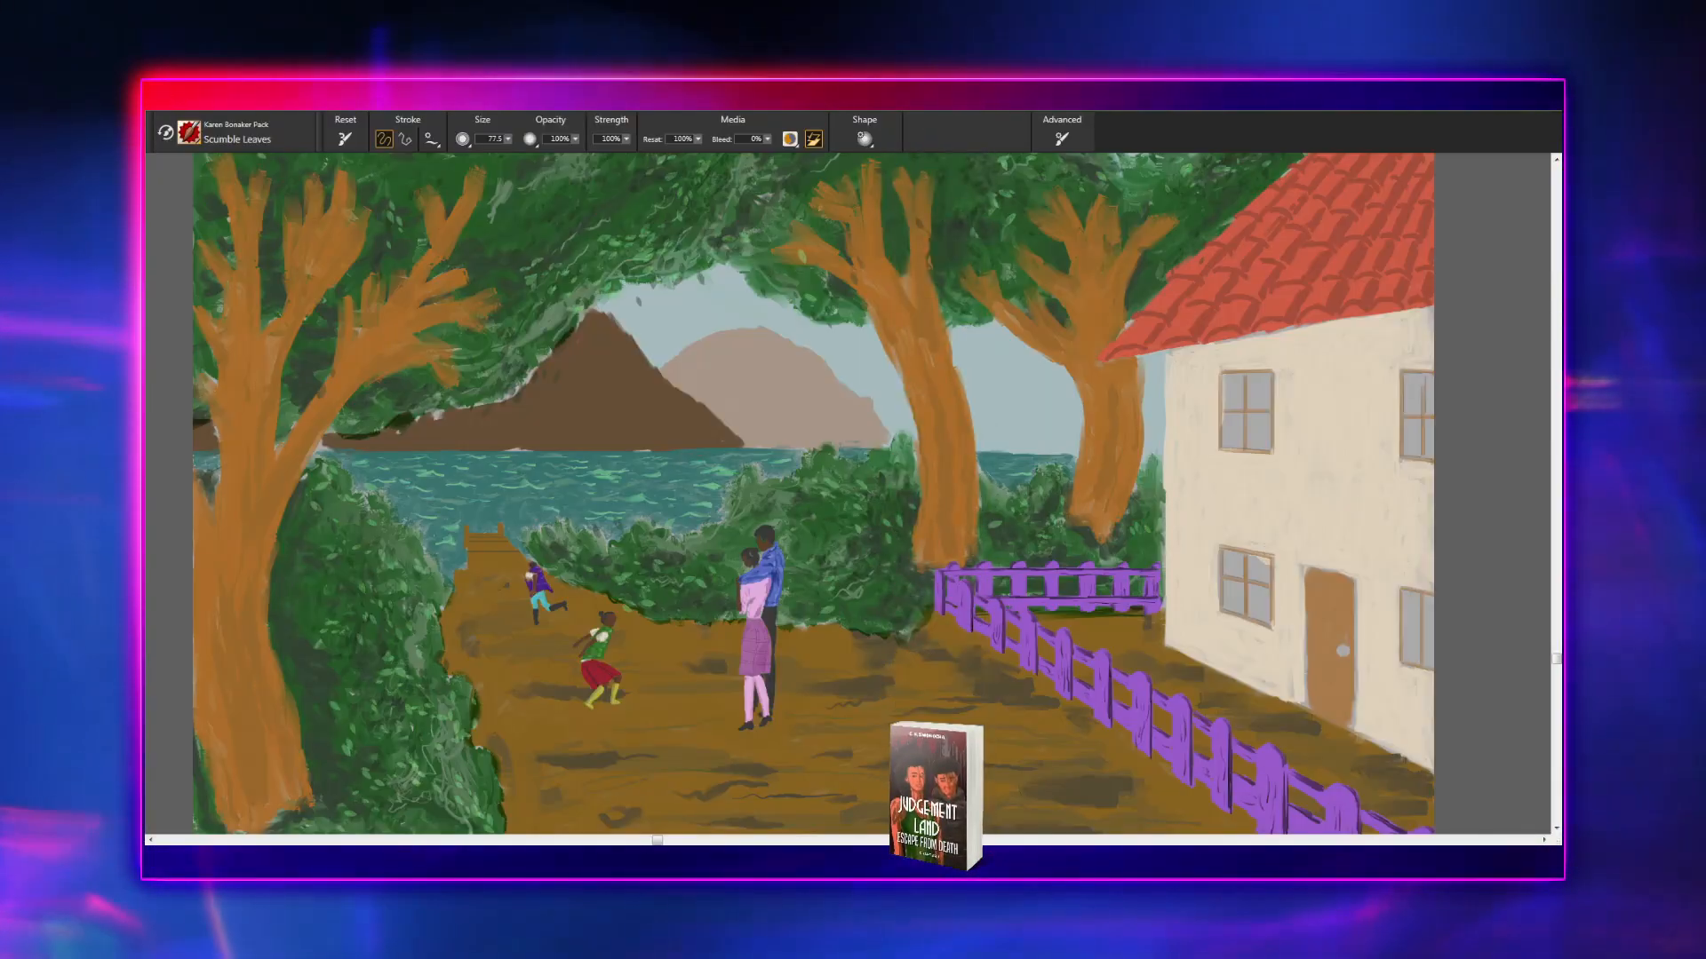
{"action": "left_click_drag", "start_coordinate": [626, 438], "coordinate": [797, 674]}
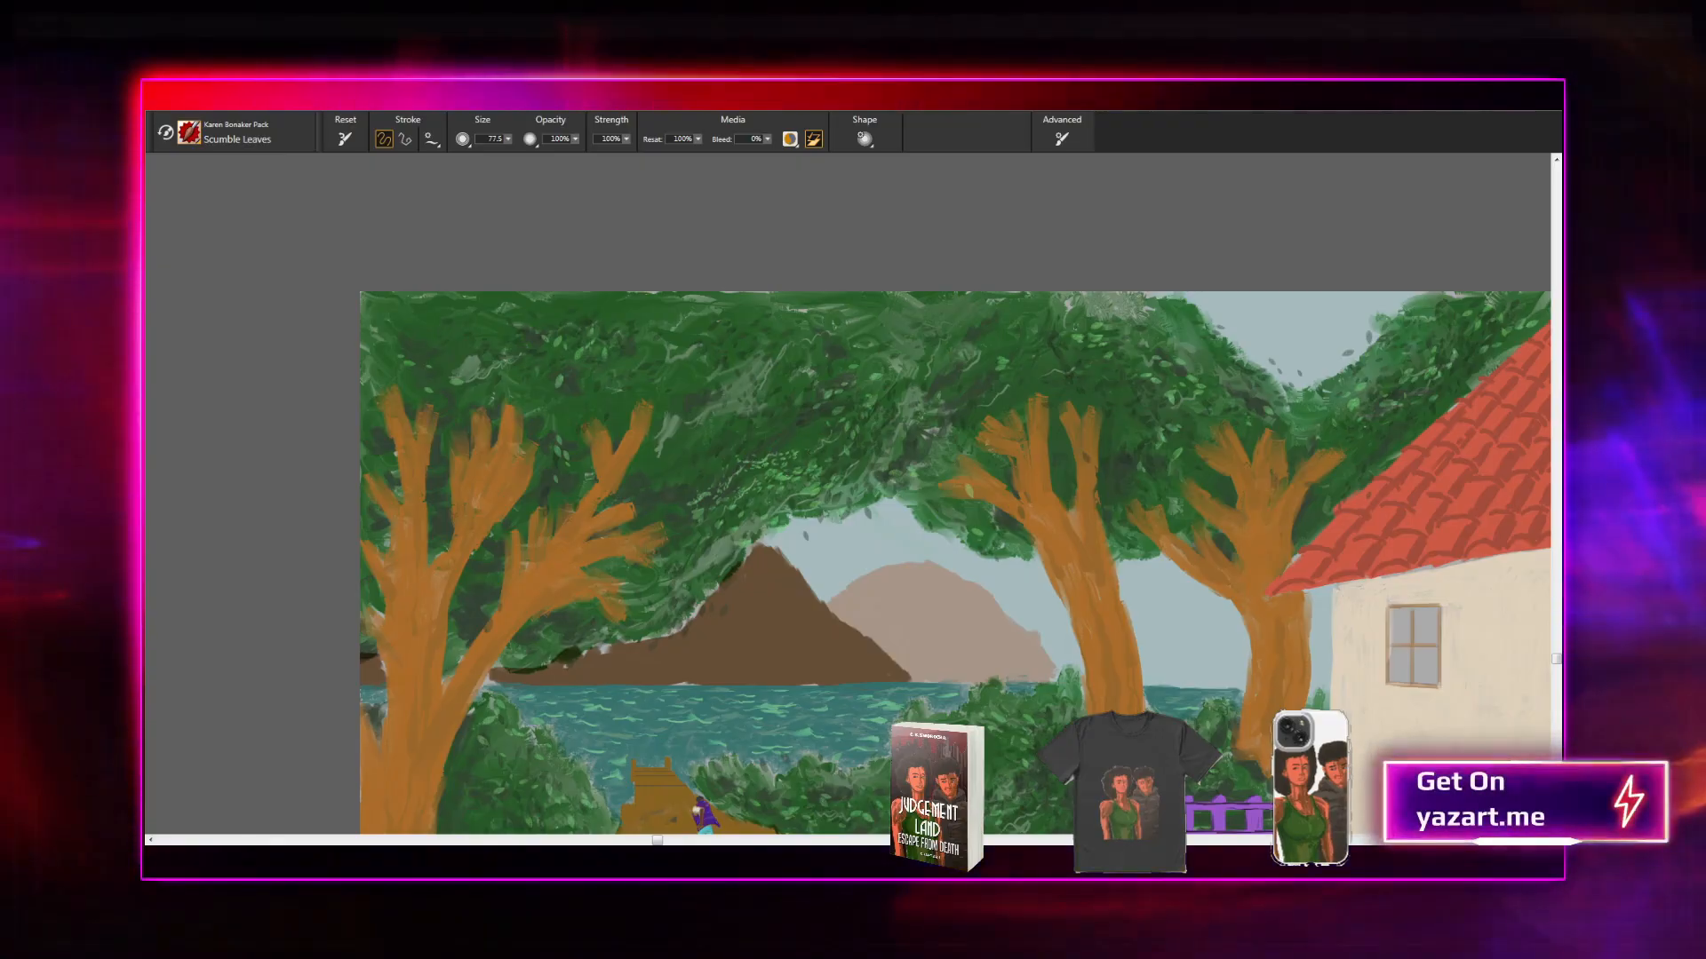
{"action": "scroll", "coordinate": [849, 494], "scroll_direction": "up", "scroll_amount": 3}
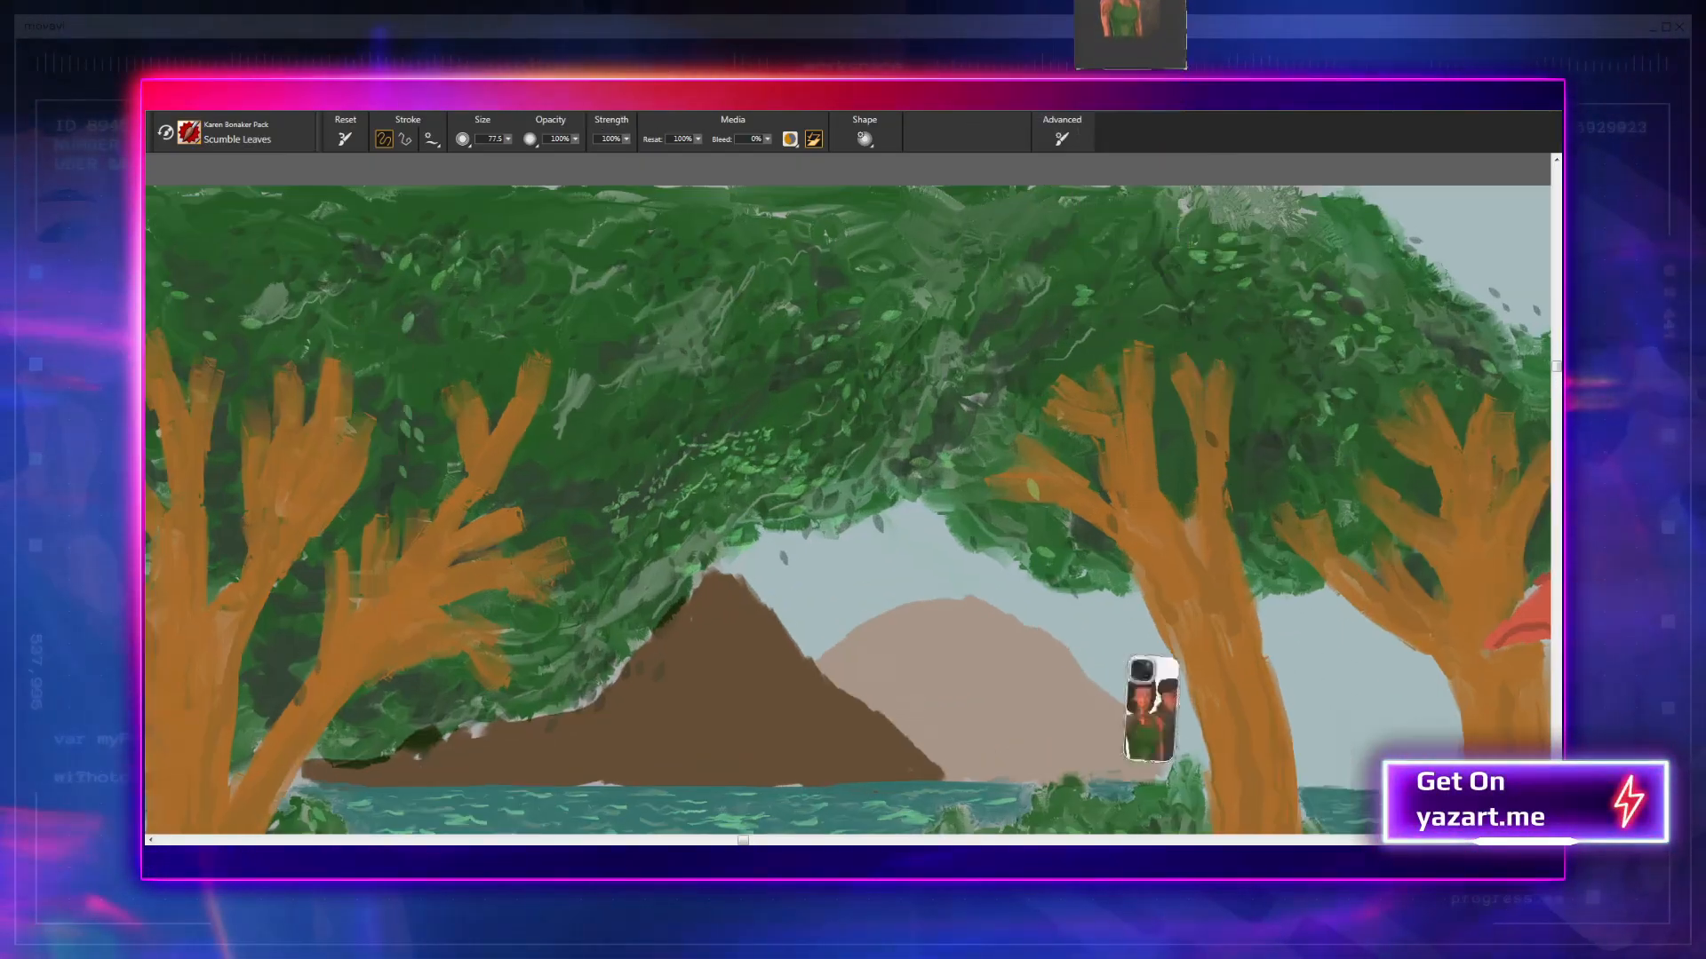
{"action": "scroll", "coordinate": [849, 494], "scroll_direction": "up", "scroll_amount": 1}
{"action": "left_click_drag", "start_coordinate": [849, 494], "coordinate": [884, 424]}
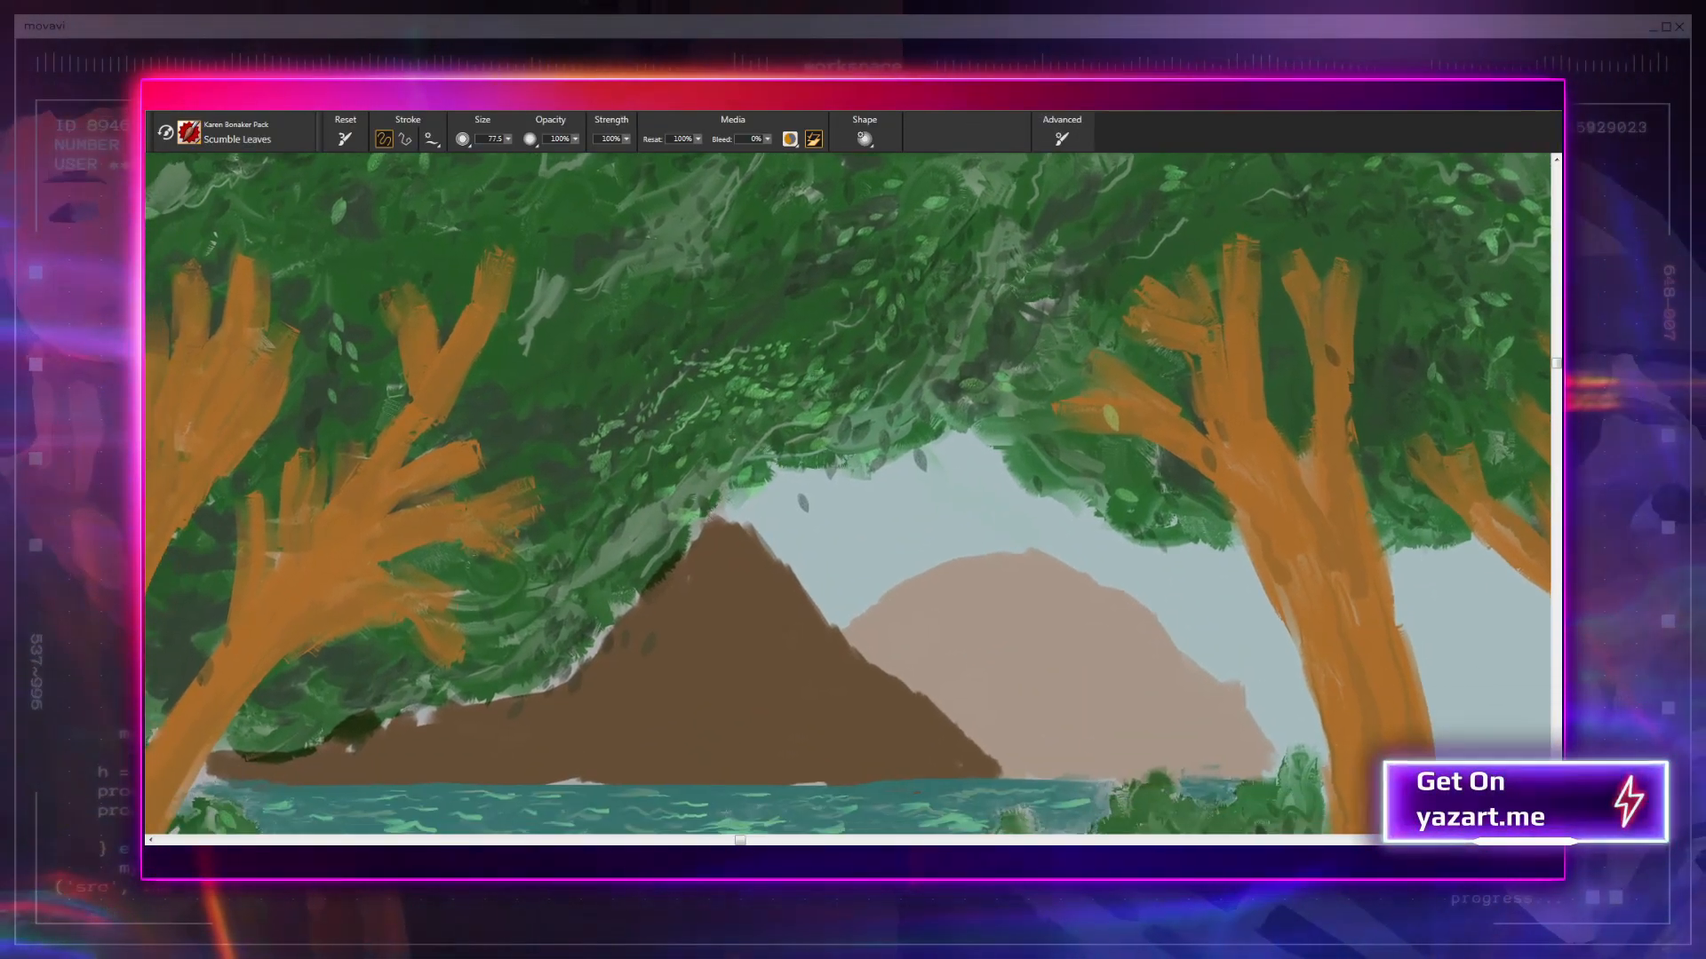
{"action": "scroll", "coordinate": [848, 494], "scroll_direction": "up", "scroll_amount": 2}
{"action": "scroll", "coordinate": [848, 494], "scroll_direction": "down", "scroll_amount": 3}
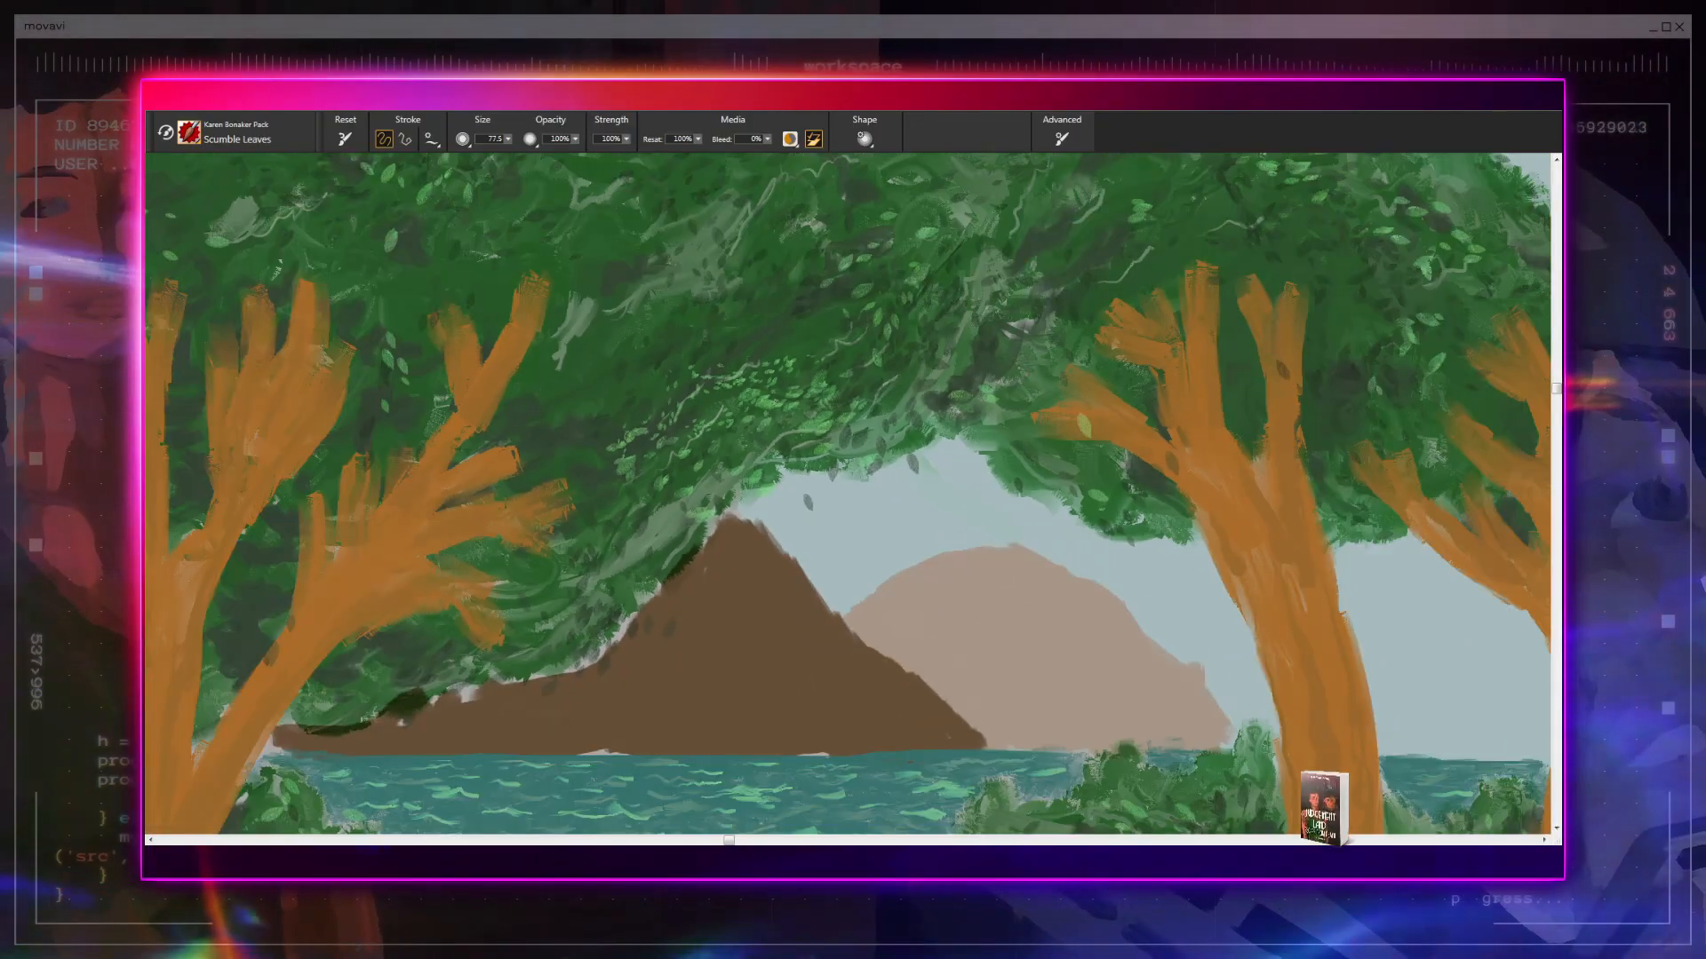
- Examine the canopy at reduced size, from the leftmost tree across to the house roof
{"action": "scroll", "coordinate": [848, 494], "scroll_direction": "down", "scroll_amount": 3}
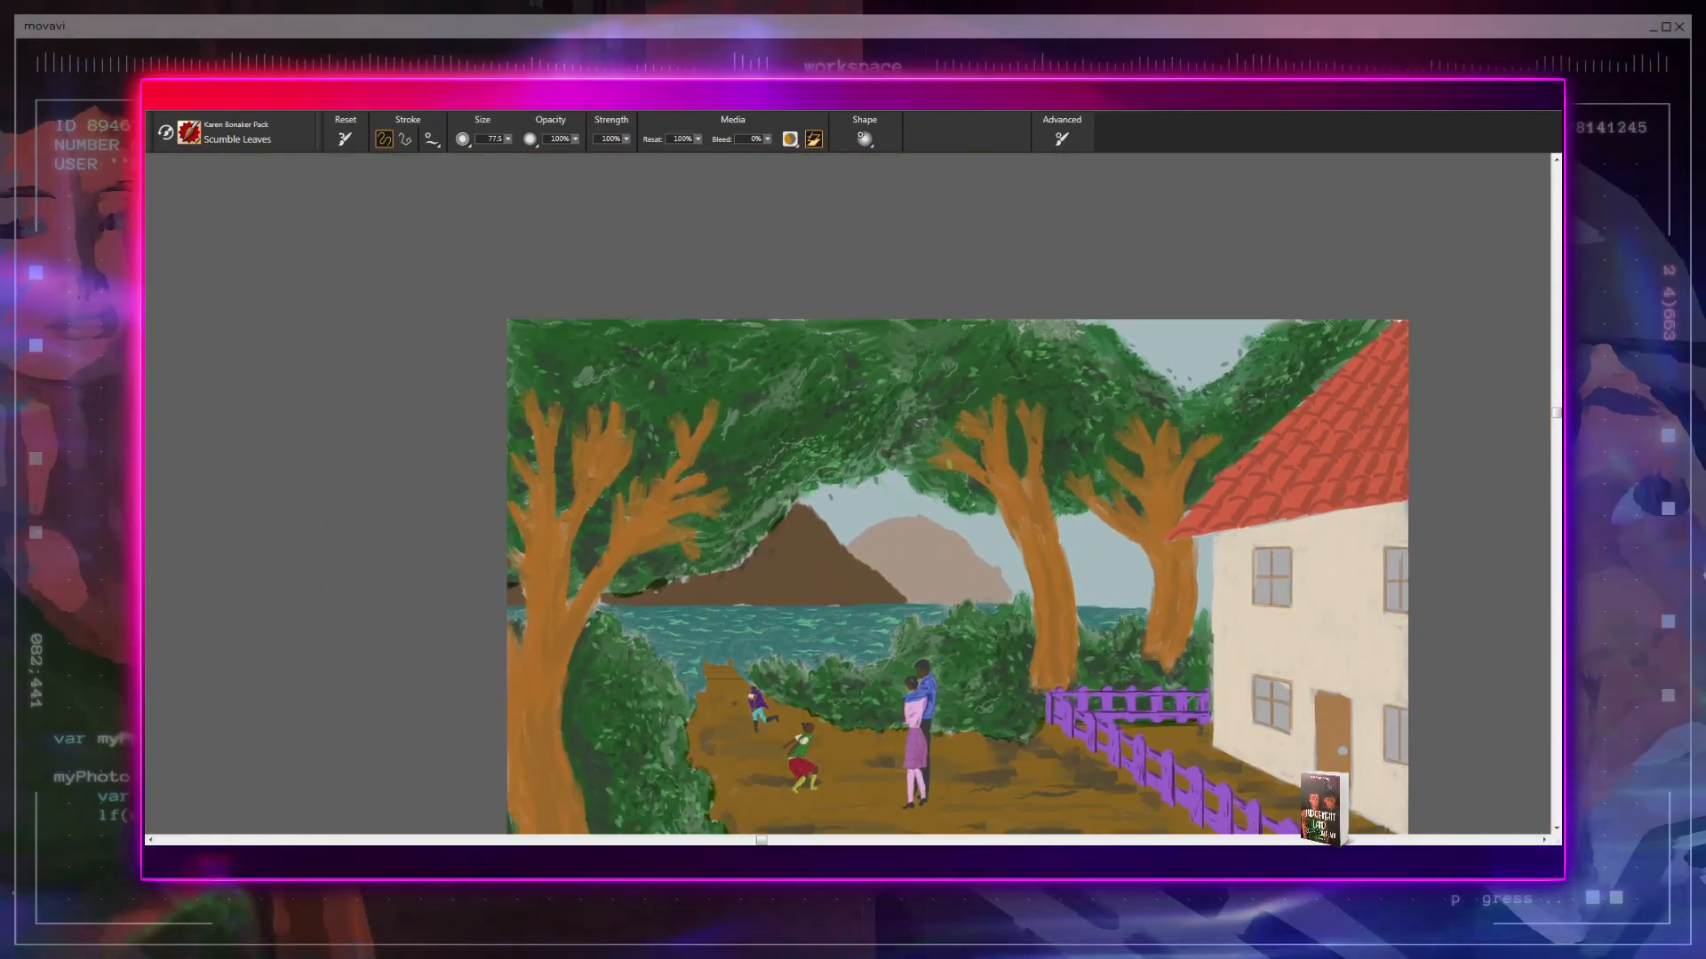
{"action": "scroll", "coordinate": [849, 494], "scroll_direction": "up", "scroll_amount": 2}
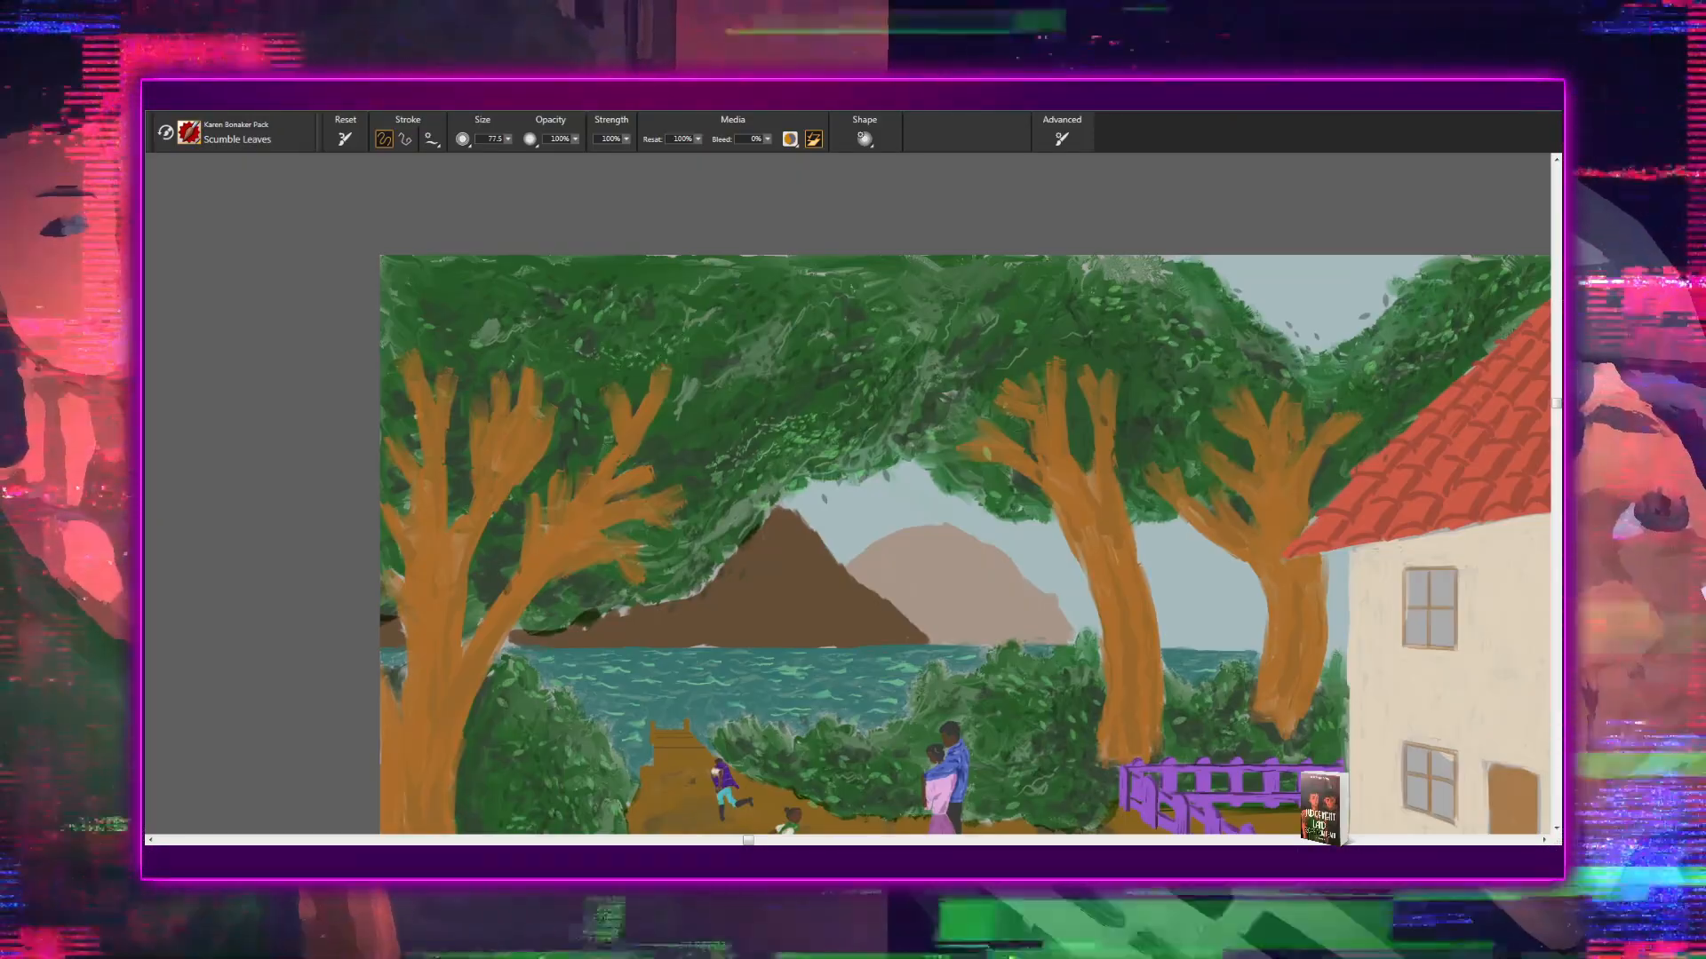
{"action": "left_click_drag", "start_coordinate": [848, 493], "coordinate": [889, 485]}
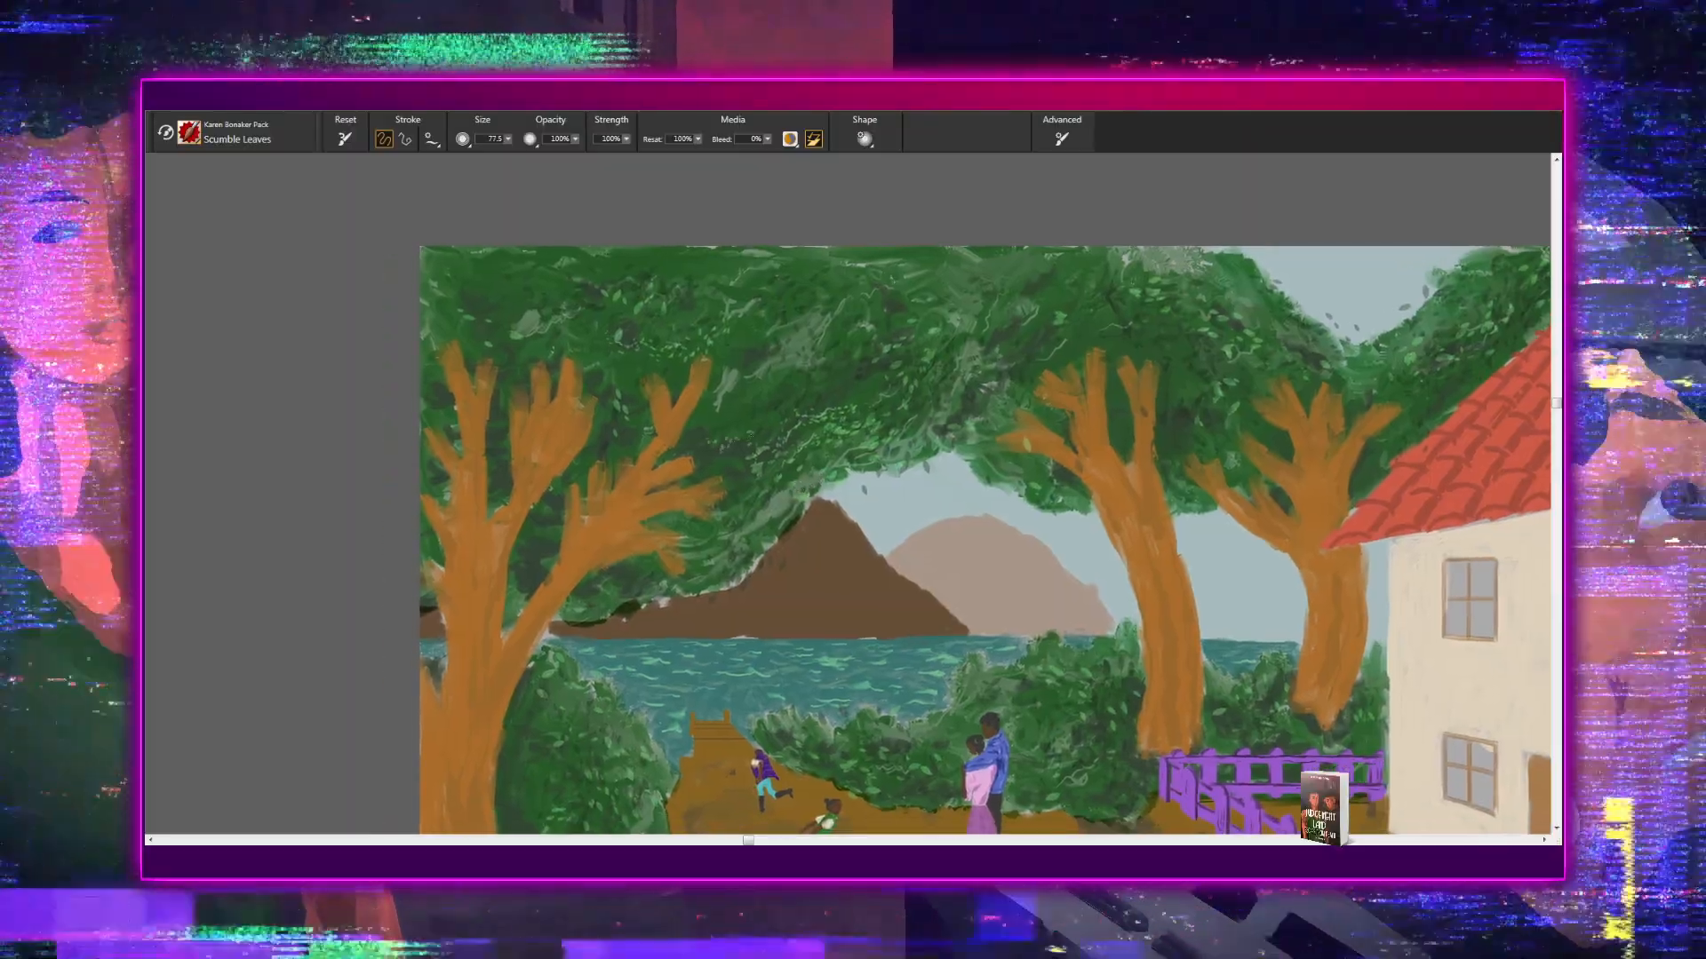
{"action": "left_click_drag", "start_coordinate": [741, 504], "coordinate": [810, 464]}
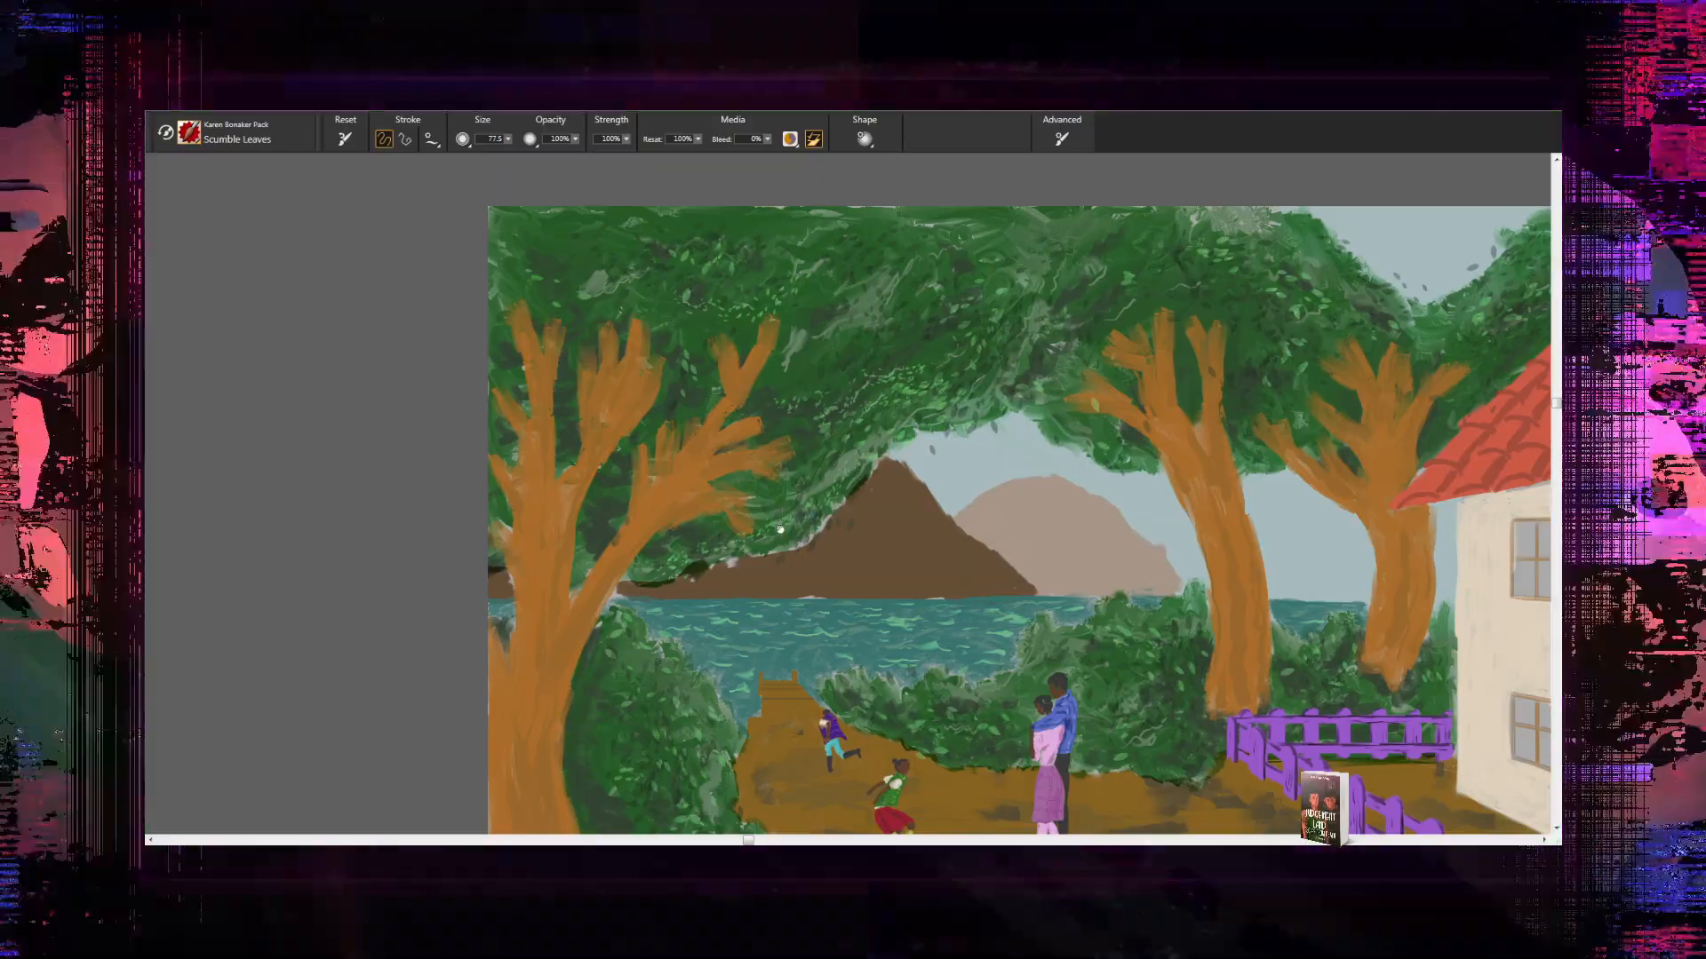
{"action": "left_click_drag", "start_coordinate": [848, 399], "coordinate": [847, 589]}
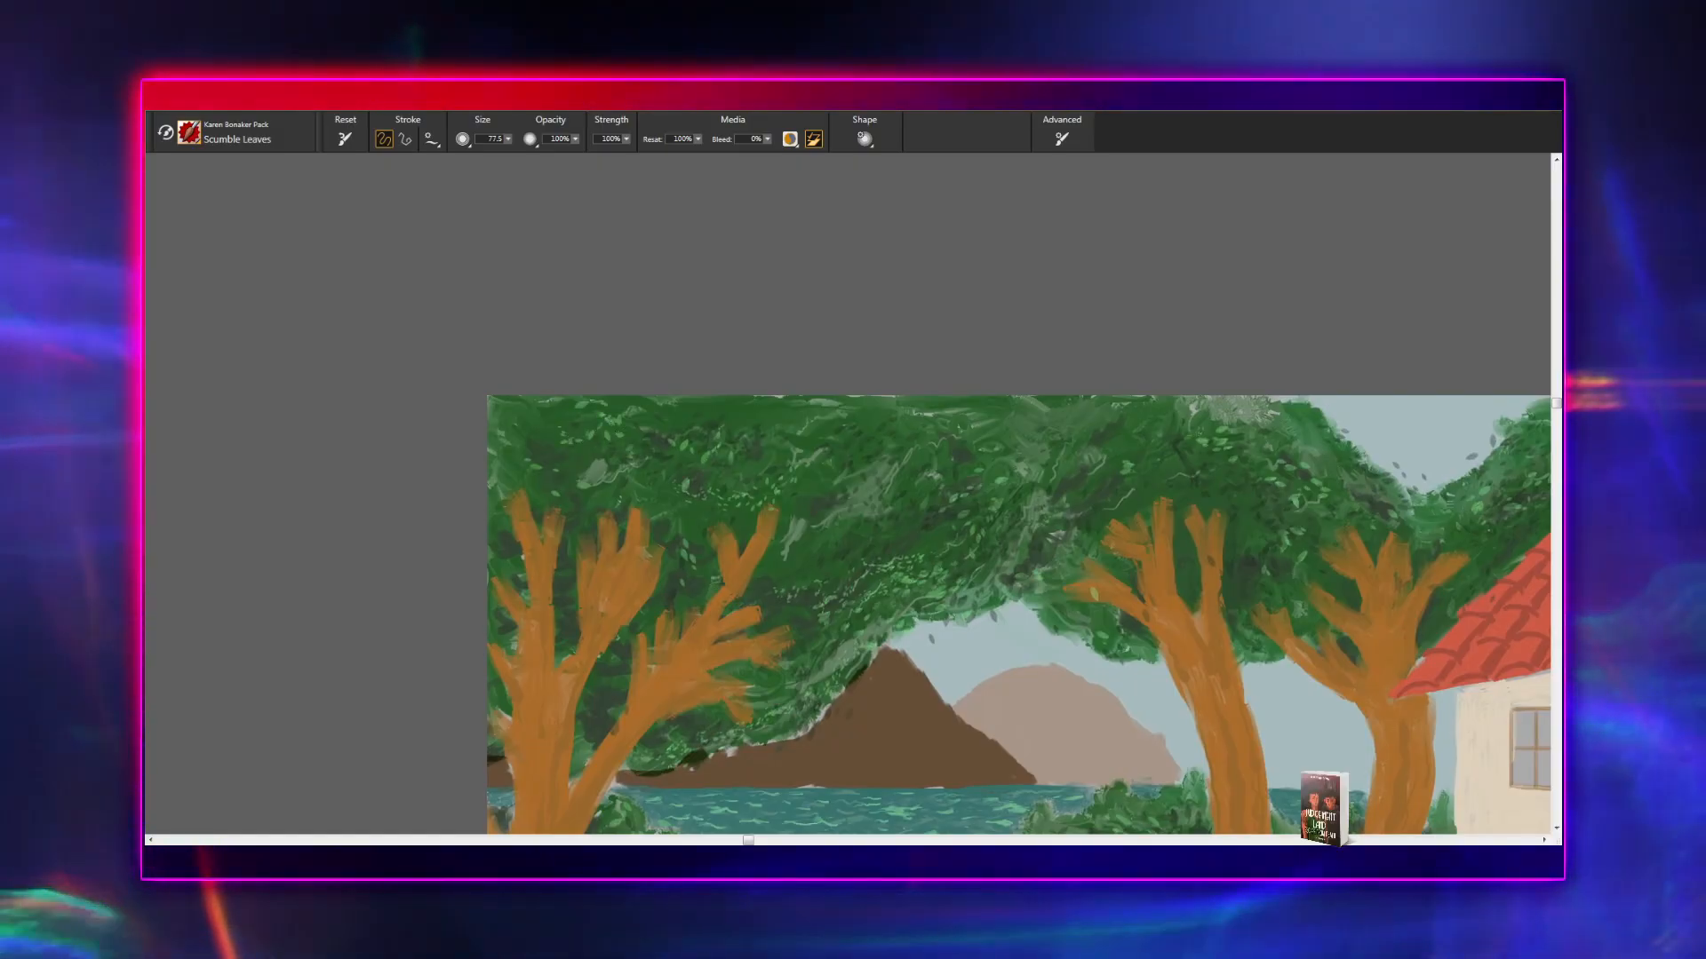
{"action": "left_click_drag", "start_coordinate": [929, 591], "coordinate": [604, 535]}
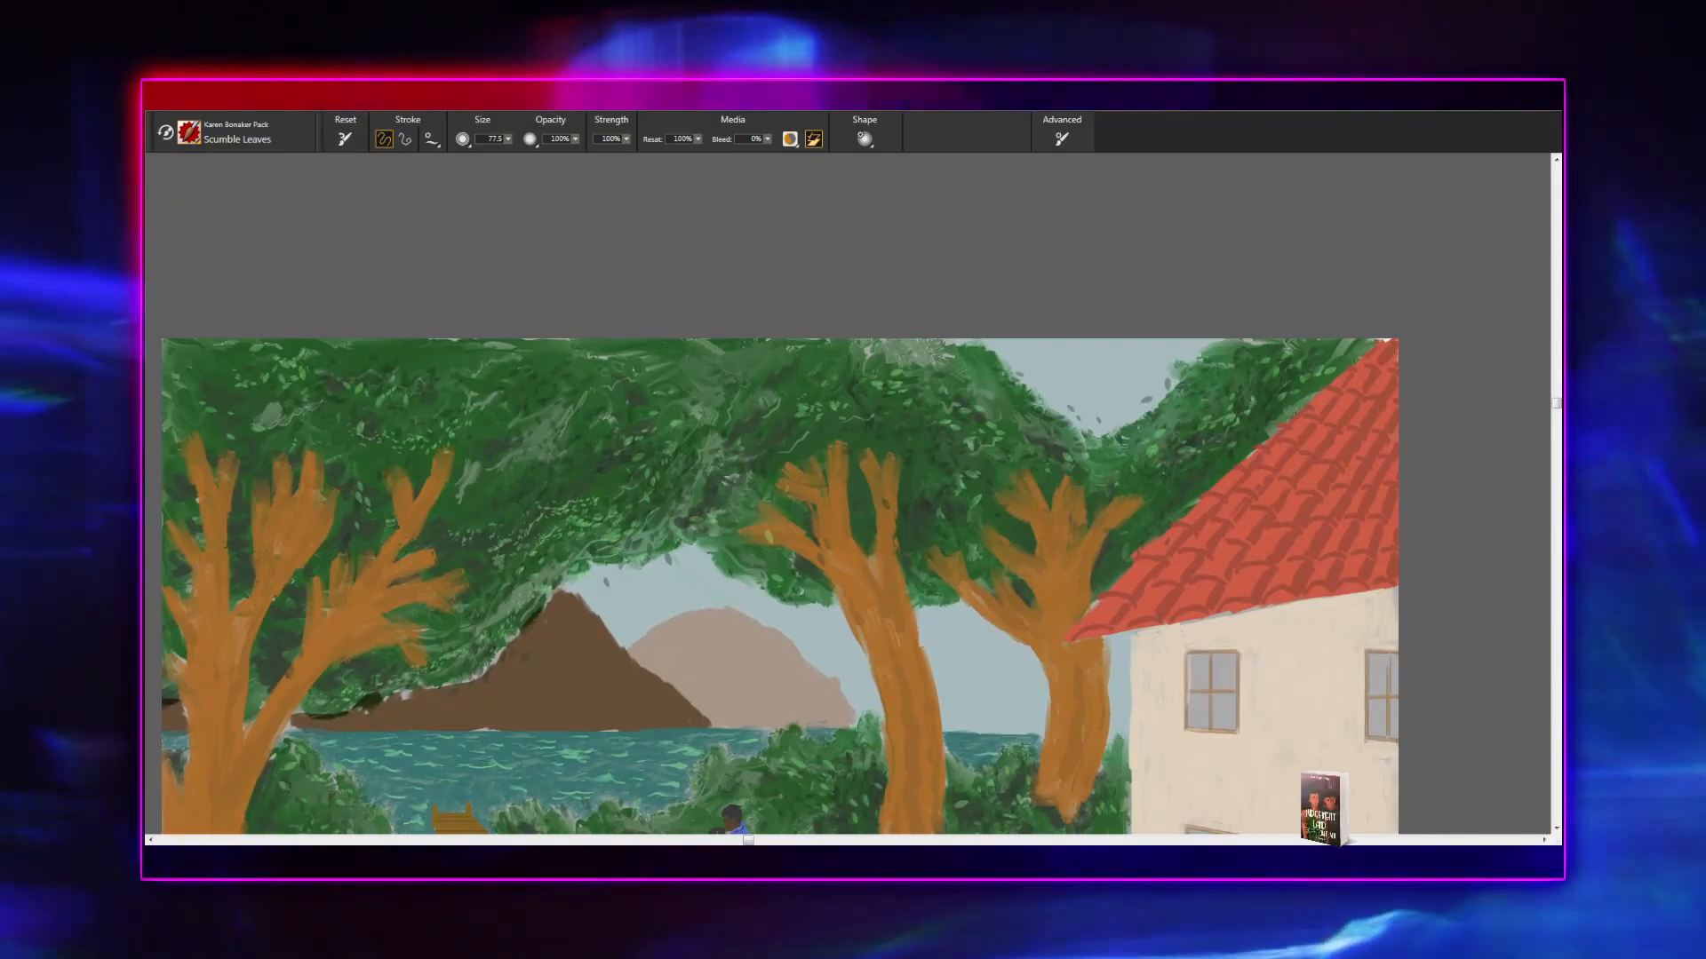
{"action": "left_click_drag", "start_coordinate": [826, 559], "coordinate": [710, 509]}
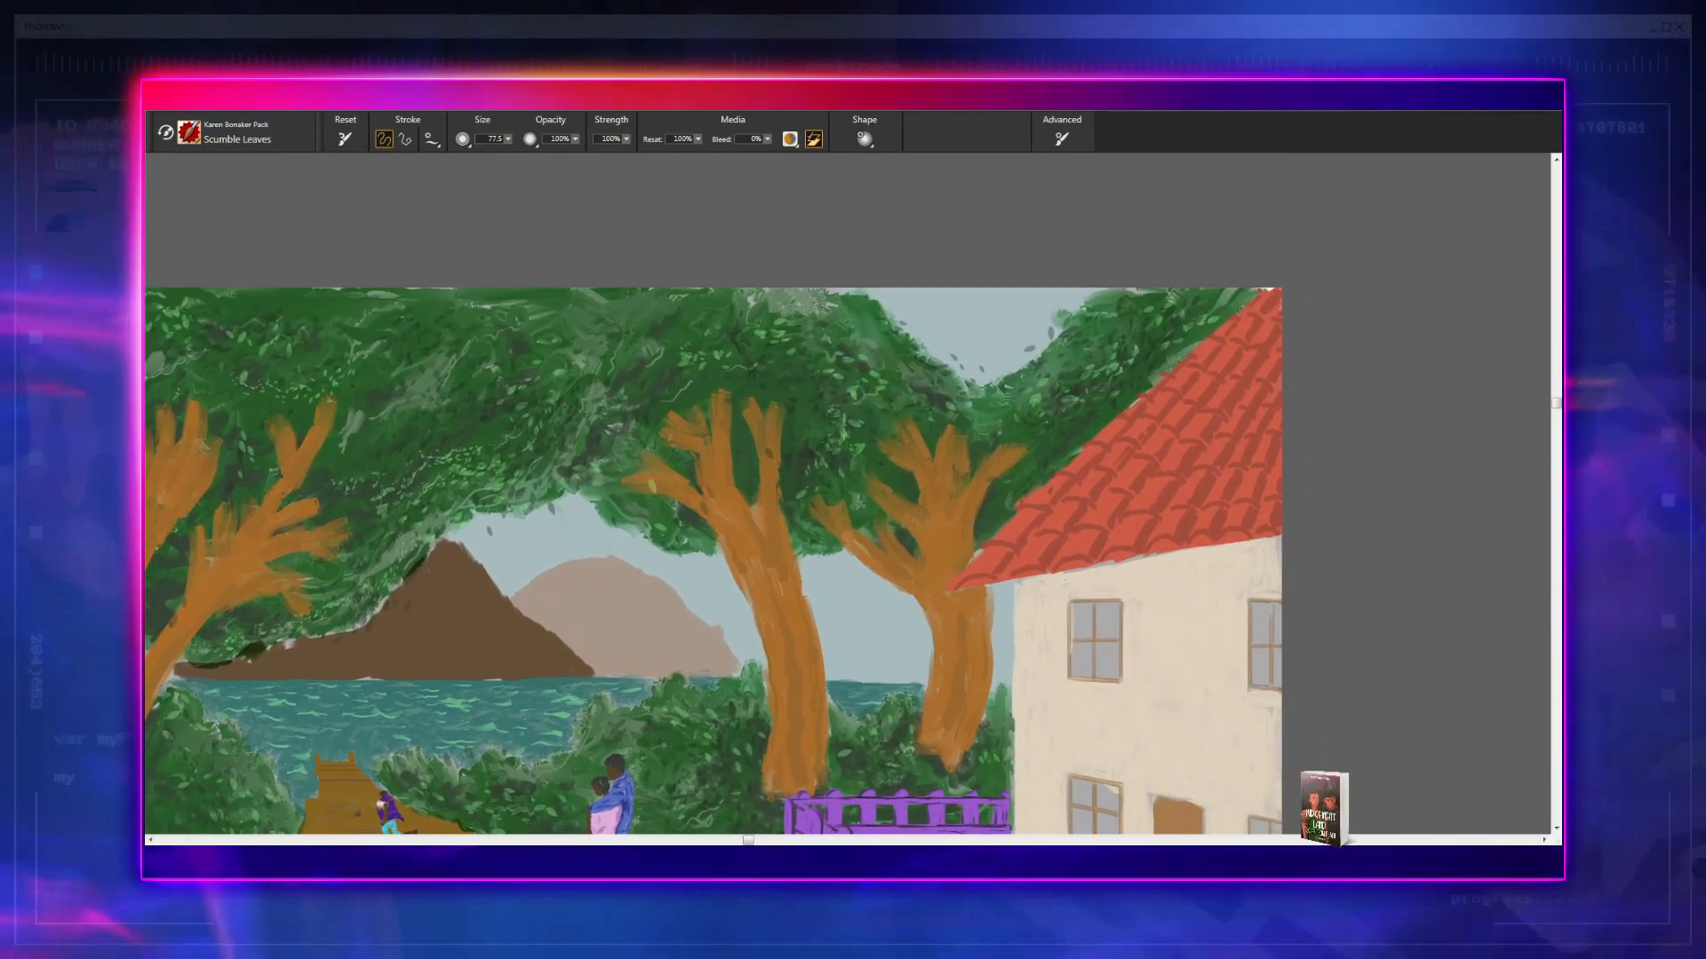
{"action": "left_click_drag", "start_coordinate": [967, 469], "coordinate": [811, 477]}
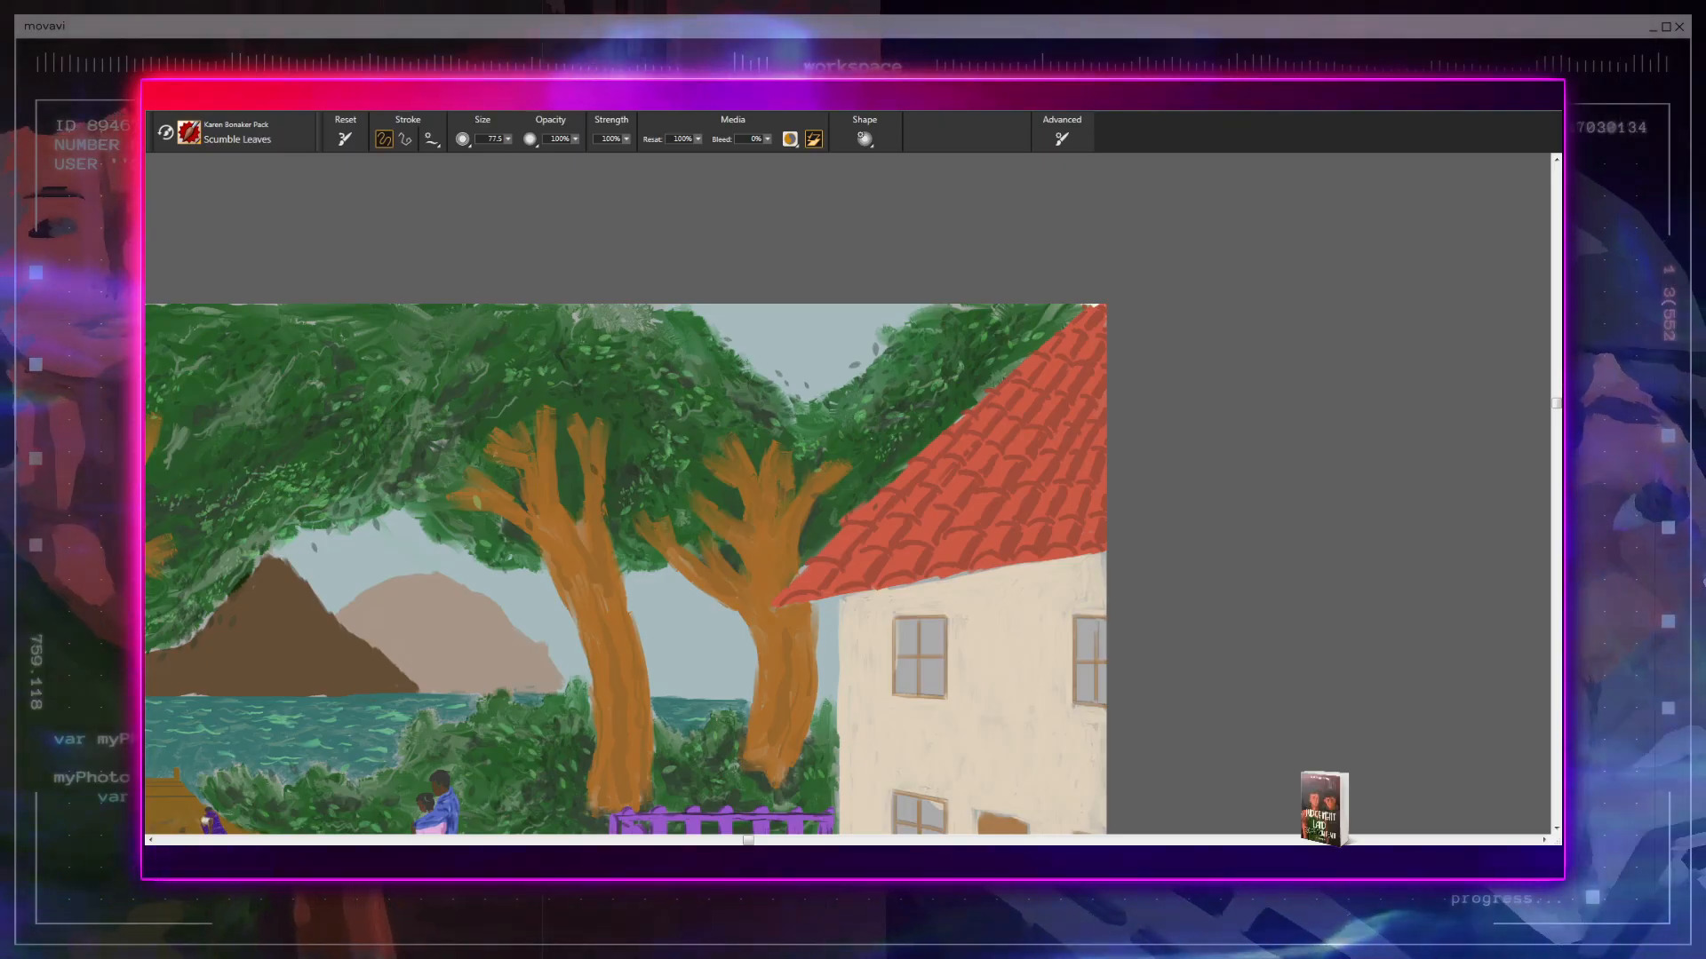
{"action": "left_click_drag", "start_coordinate": [867, 461], "coordinate": [939, 445]}
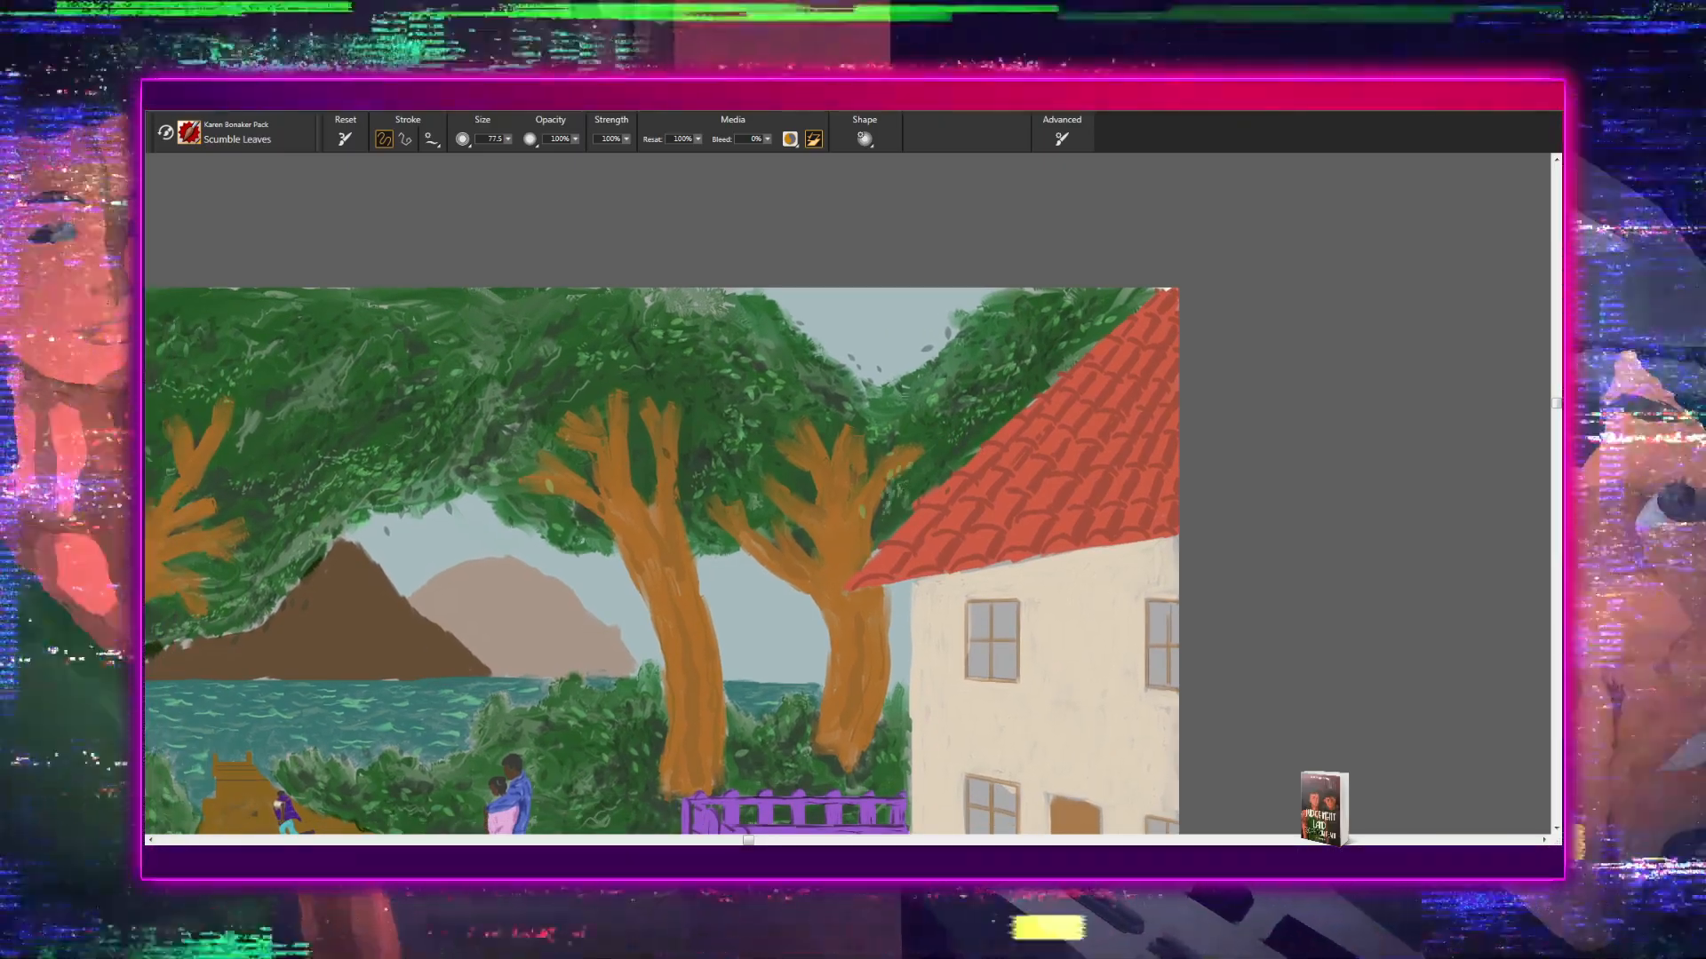
{"action": "mouse_move", "coordinate": [863, 516]}
{"action": "left_mouse_down"}
{"action": "mouse_move", "coordinate": [868, 548]}
{"action": "mouse_move", "coordinate": [936, 573]}
{"action": "left_mouse_up"}
{"action": "left_click_drag", "start_coordinate": [779, 534], "coordinate": [841, 577]}
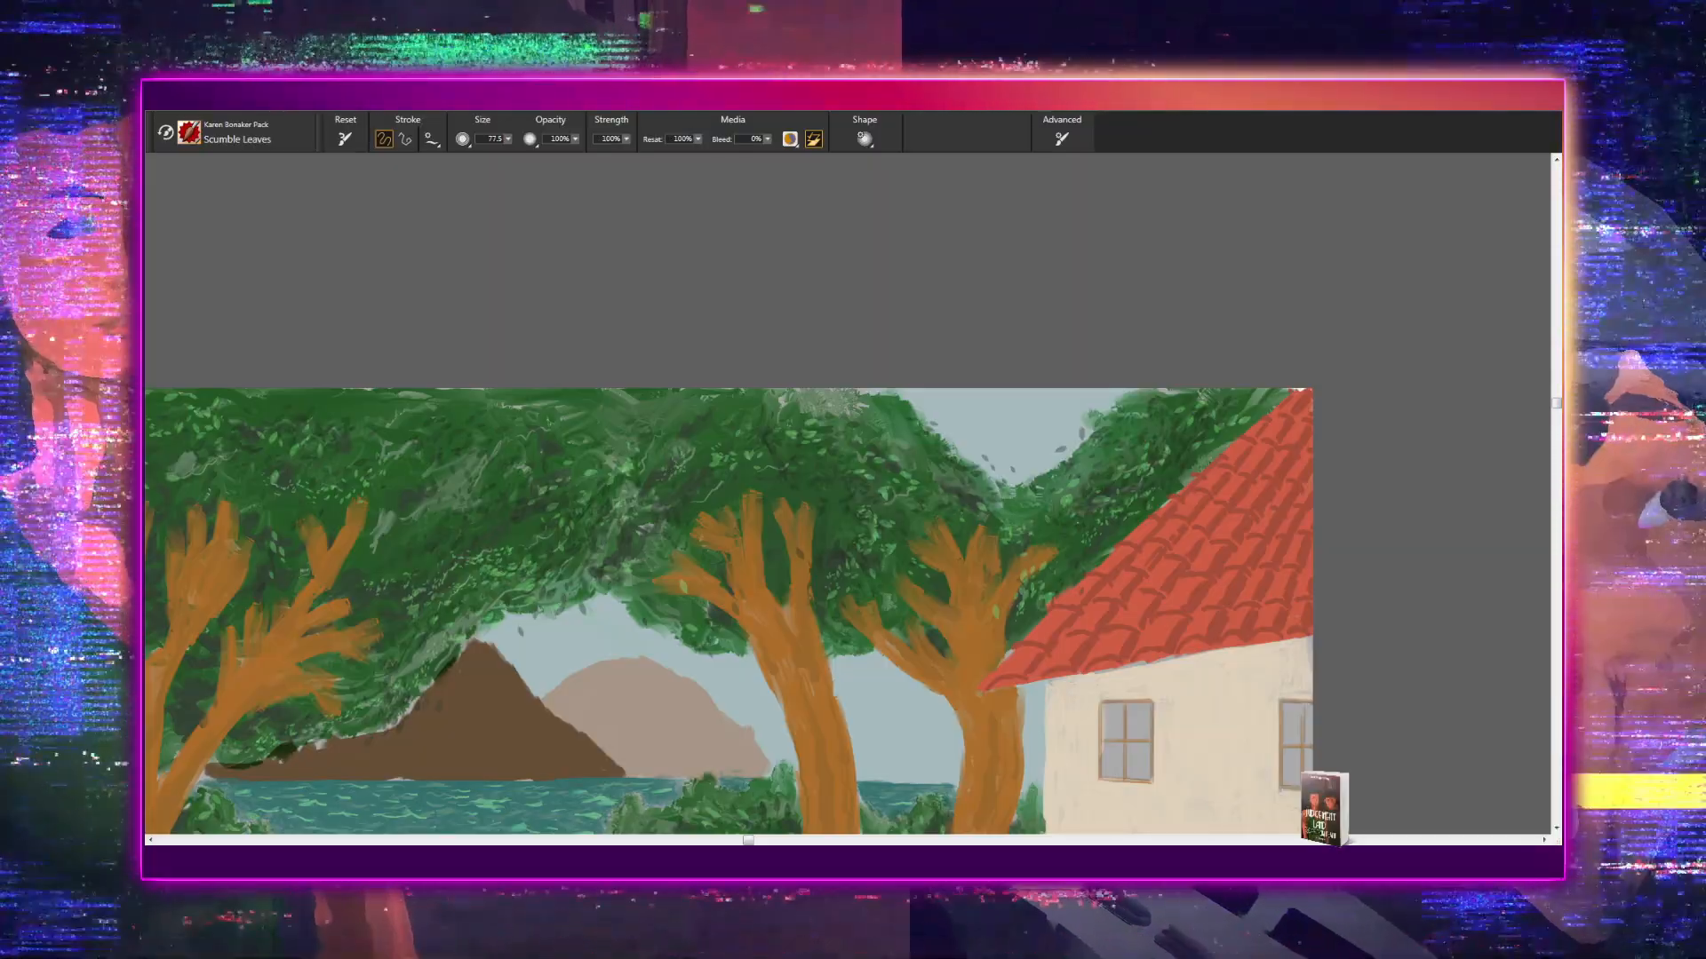
{"action": "mouse_move", "coordinate": [723, 541]}
{"action": "left_mouse_down"}
{"action": "mouse_move", "coordinate": [816, 531]}
{"action": "mouse_move", "coordinate": [842, 598]}
{"action": "left_mouse_up"}
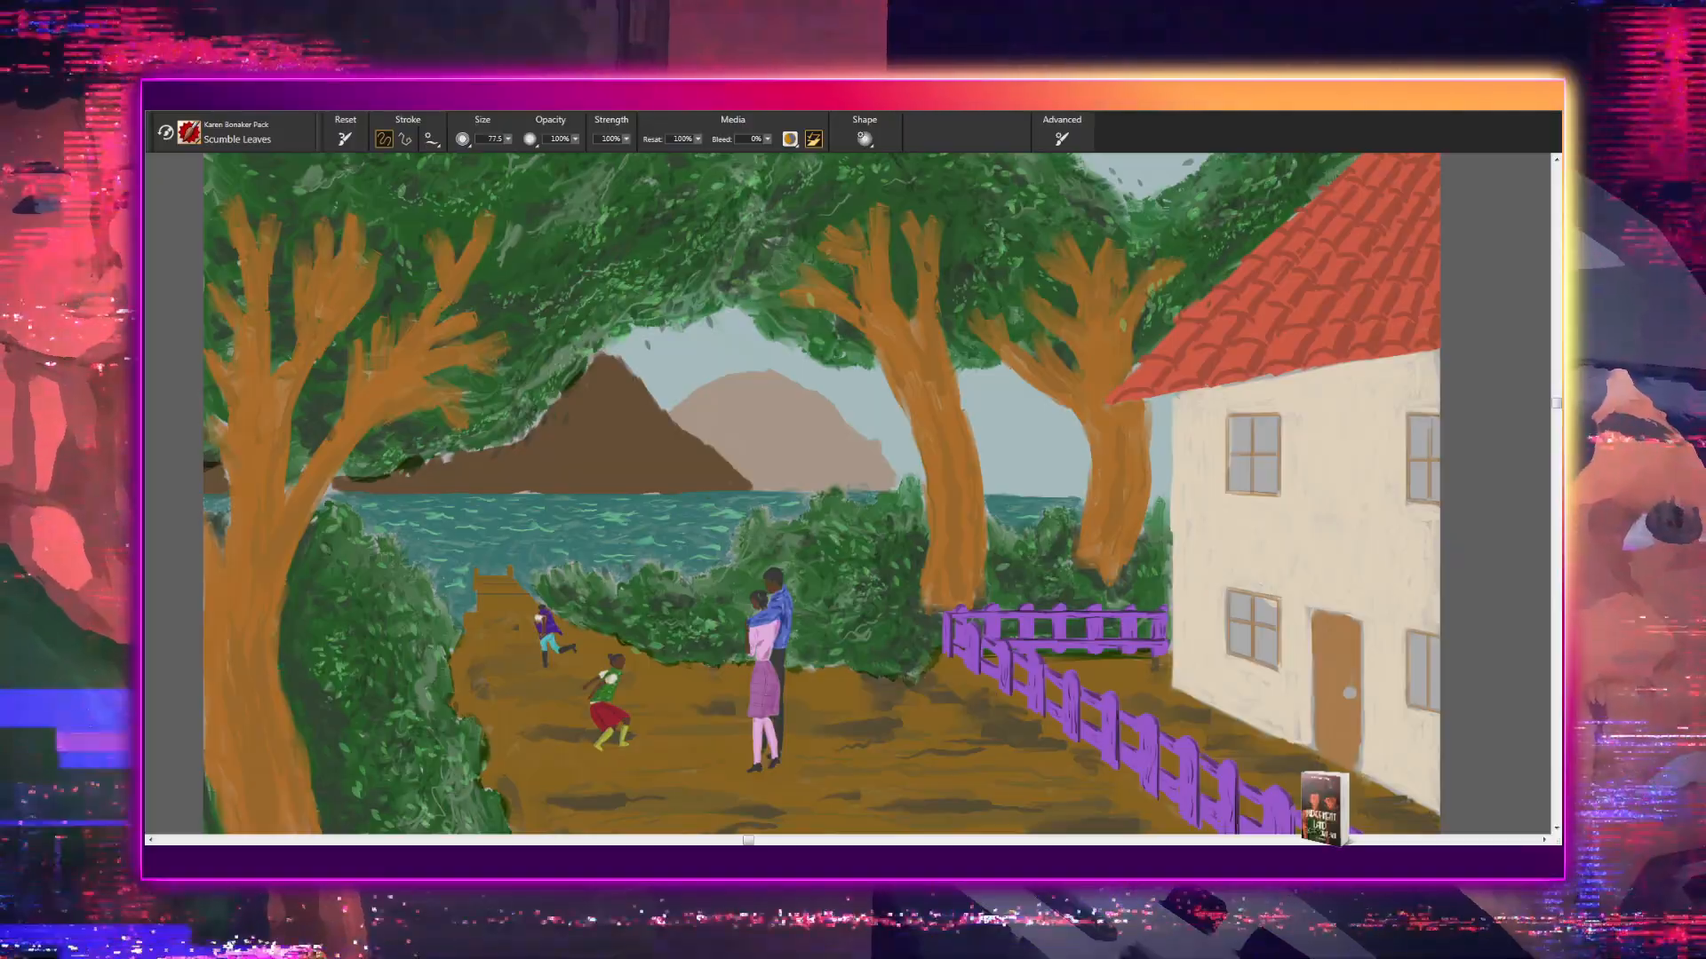
- Examine the lower scene around the hedge and fence, the upper canopy, and the whole painting at reduced size
{"action": "left_click_drag", "start_coordinate": [1057, 548], "coordinate": [948, 563]}
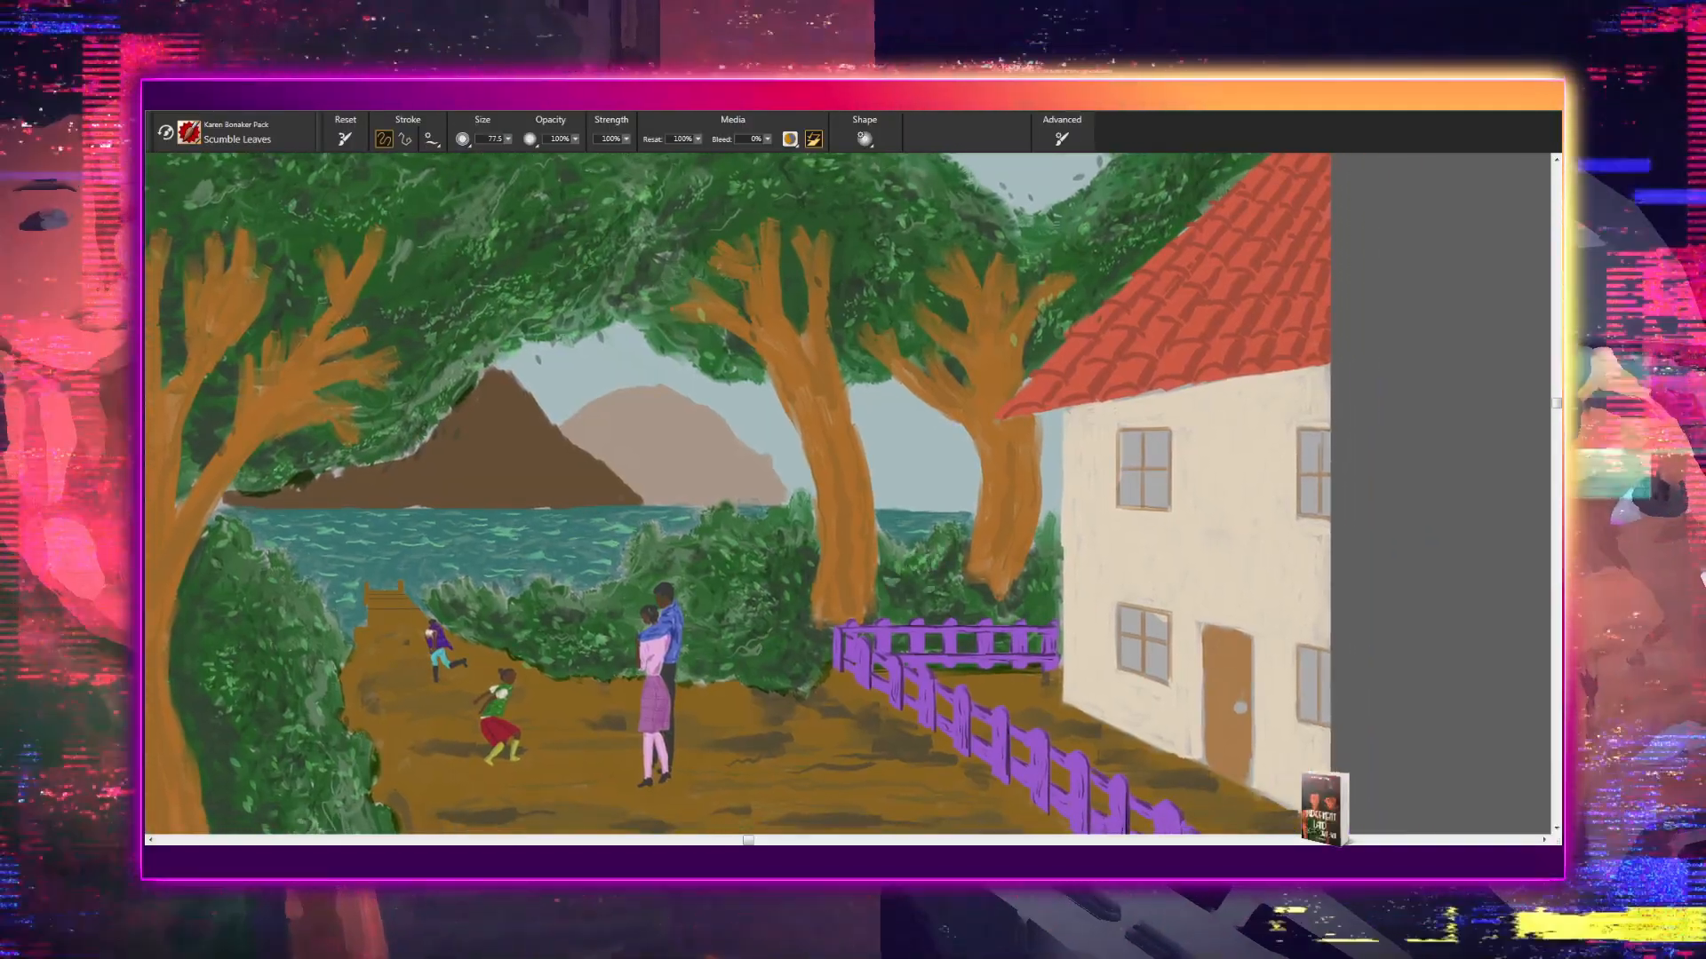
{"action": "left_click_drag", "start_coordinate": [944, 590], "coordinate": [863, 724]}
{"action": "left_click_drag", "start_coordinate": [880, 577], "coordinate": [832, 697]}
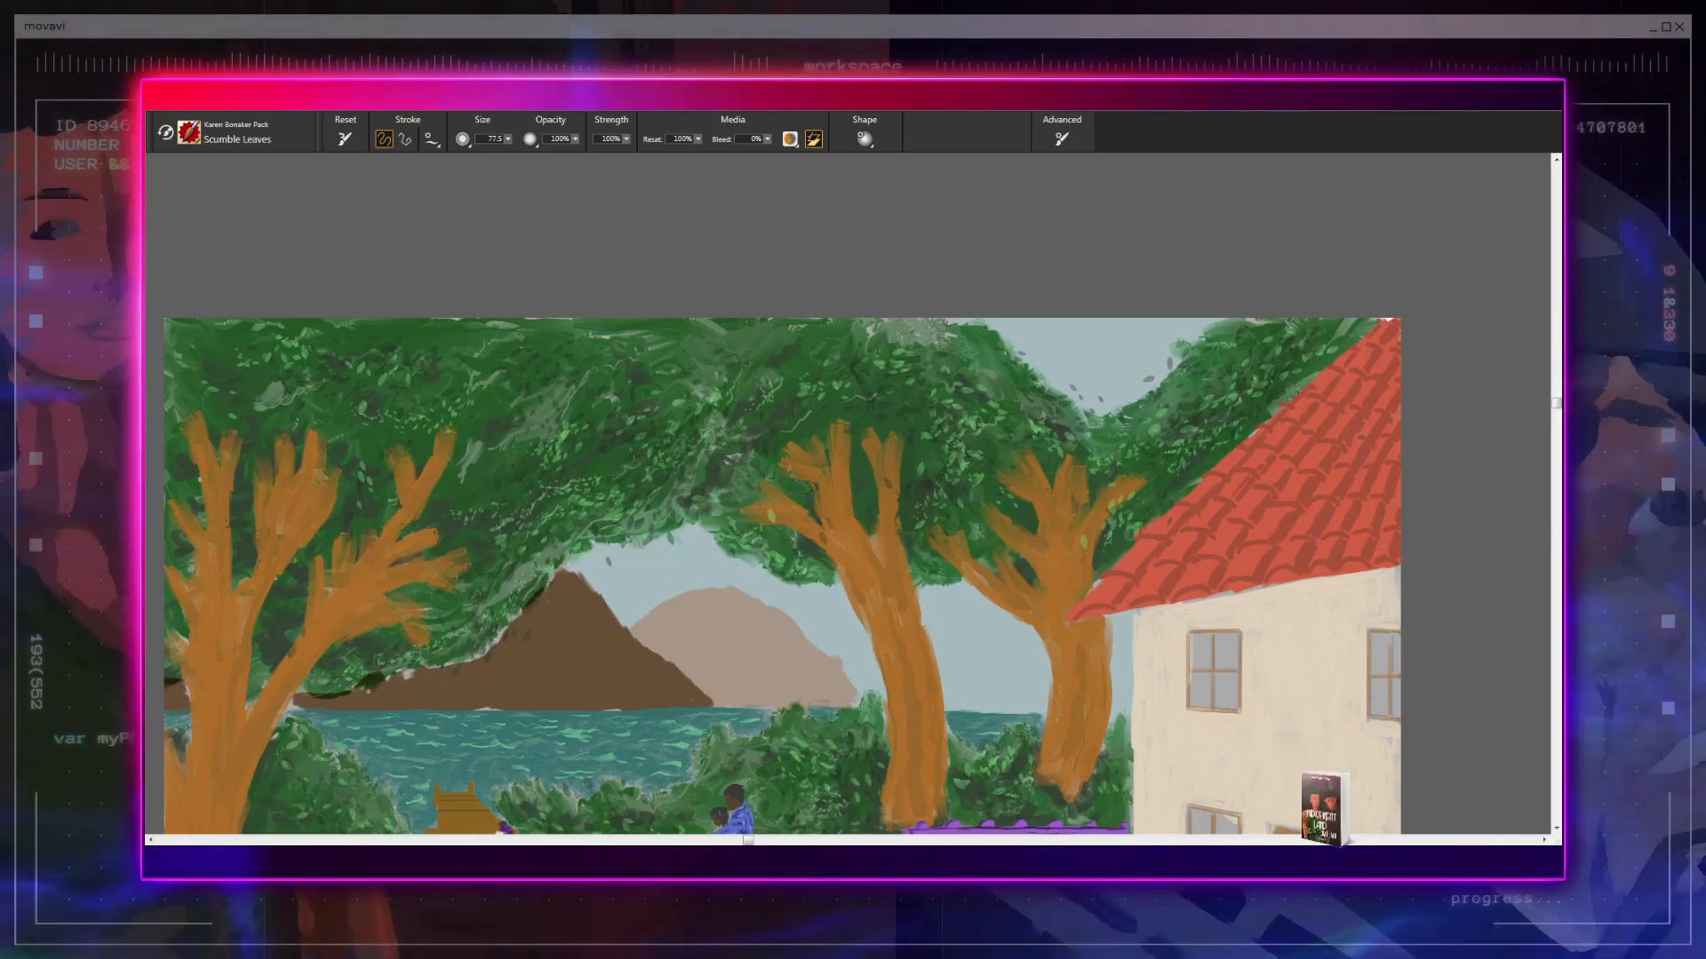
{"action": "left_click_drag", "start_coordinate": [801, 559], "coordinate": [810, 663]}
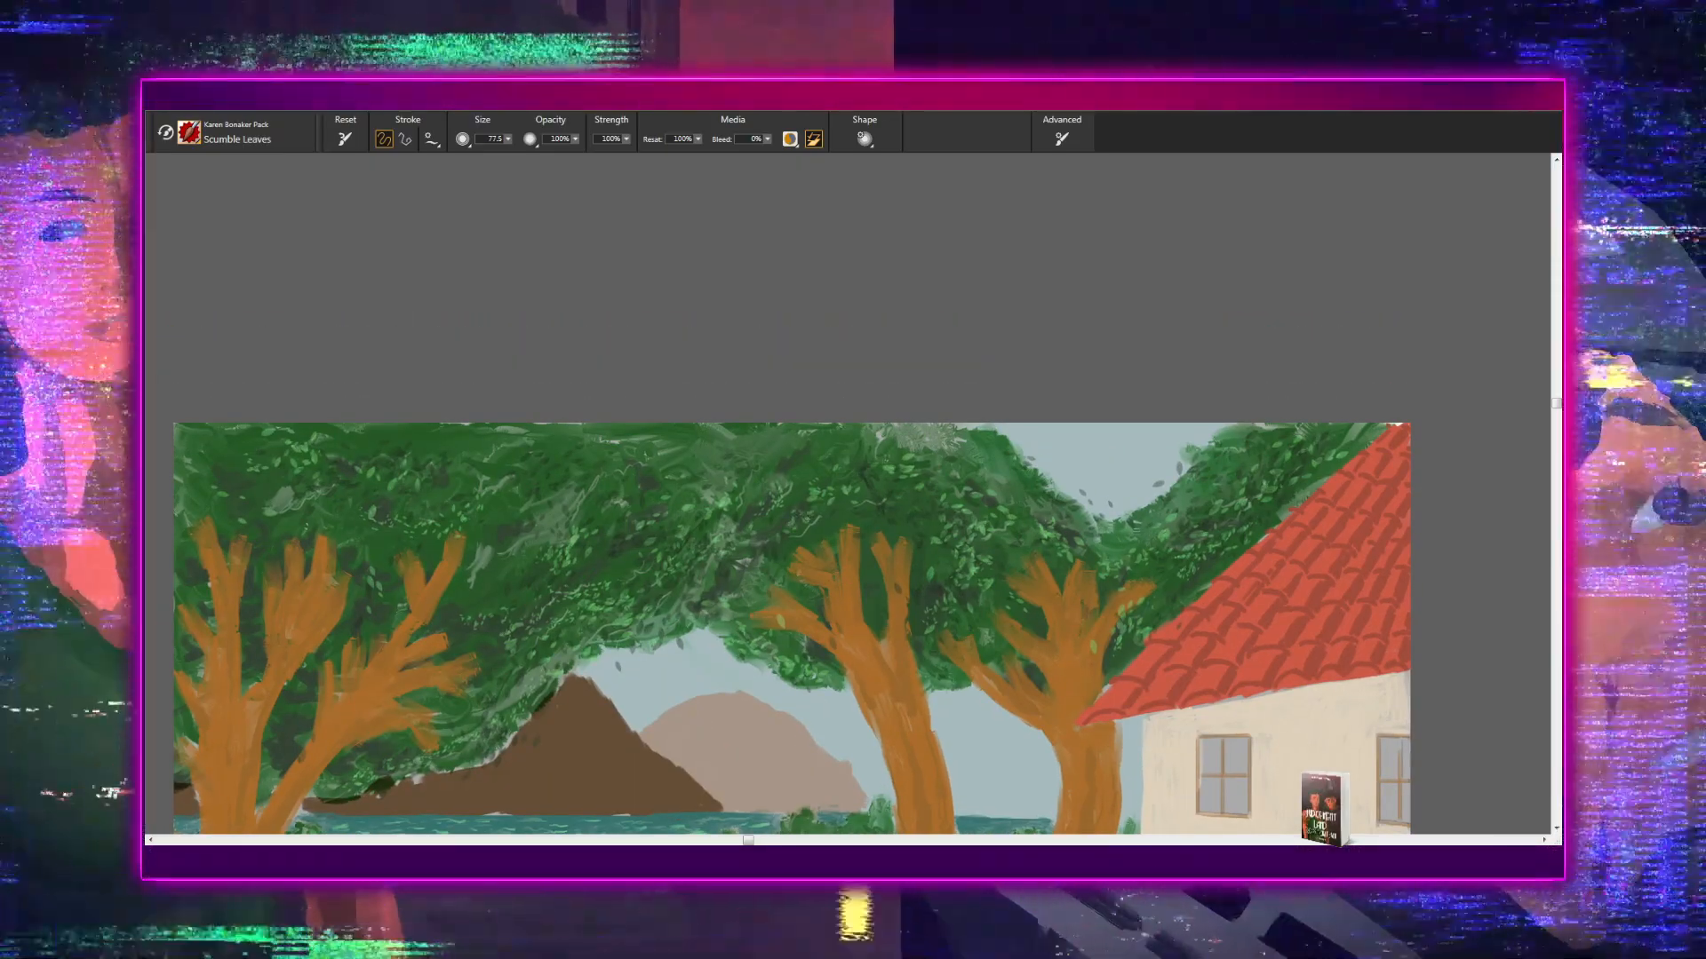
{"action": "left_click_drag", "start_coordinate": [747, 590], "coordinate": [762, 539]}
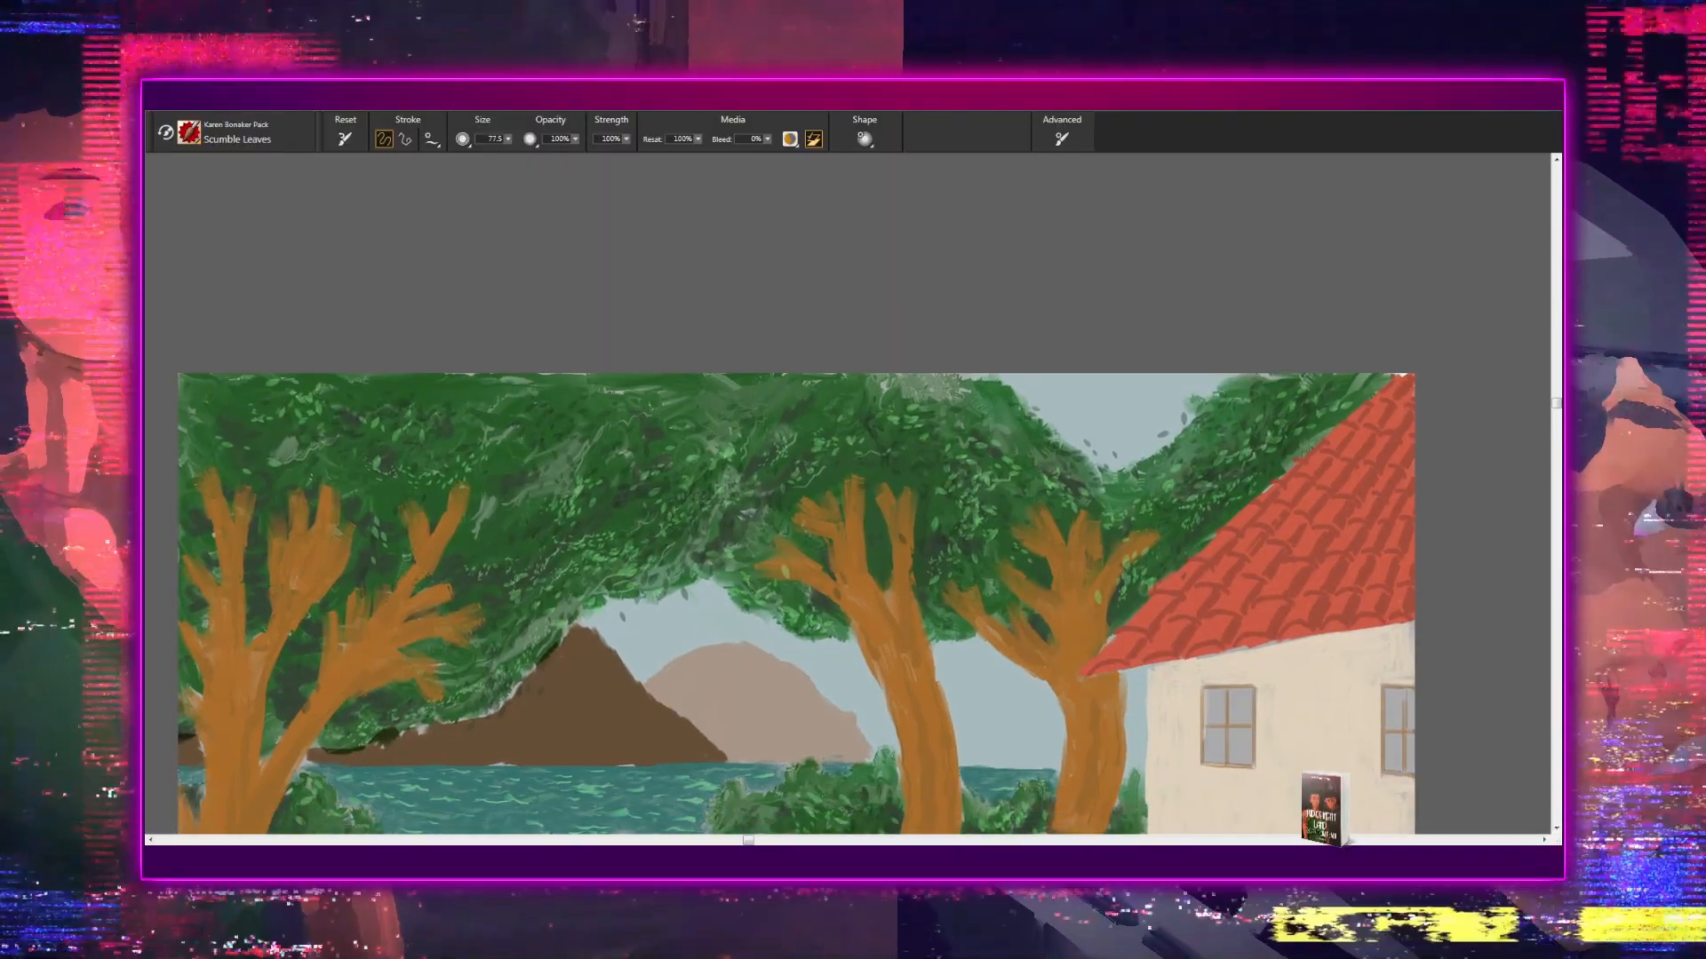
{"action": "left_click_drag", "start_coordinate": [934, 521], "coordinate": [1014, 518]}
{"action": "left_click_drag", "start_coordinate": [910, 495], "coordinate": [1060, 451]}
{"action": "left_click_drag", "start_coordinate": [828, 479], "coordinate": [949, 478]}
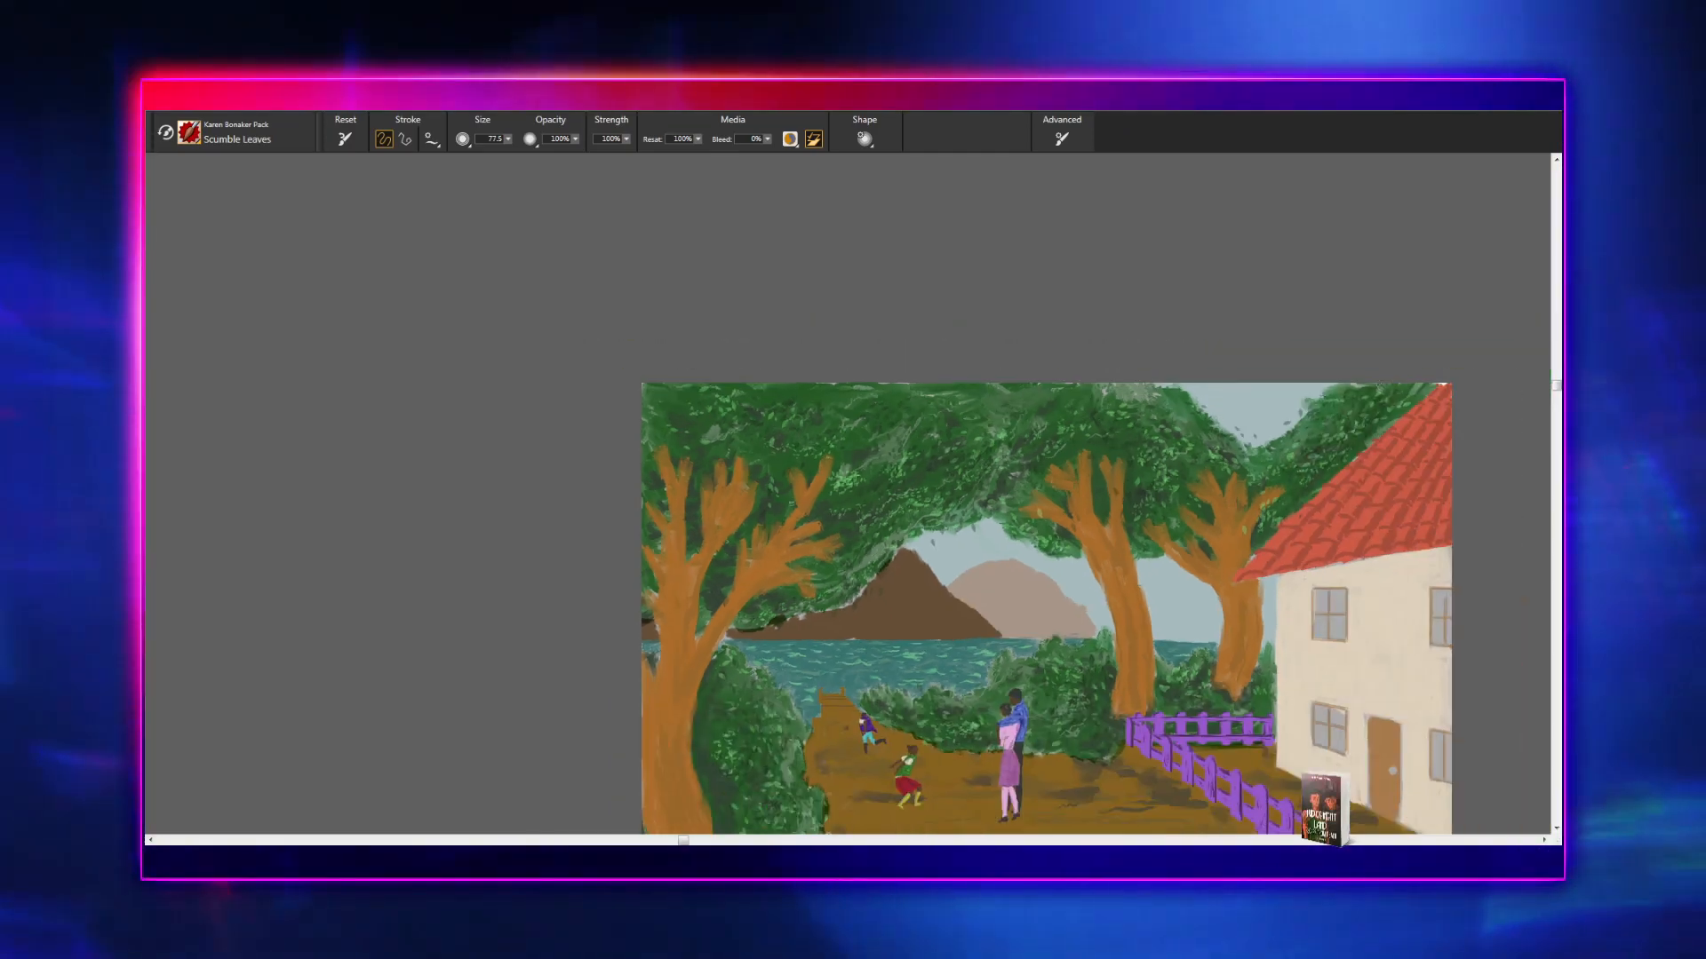
{"action": "left_click_drag", "start_coordinate": [906, 453], "coordinate": [728, 371]}
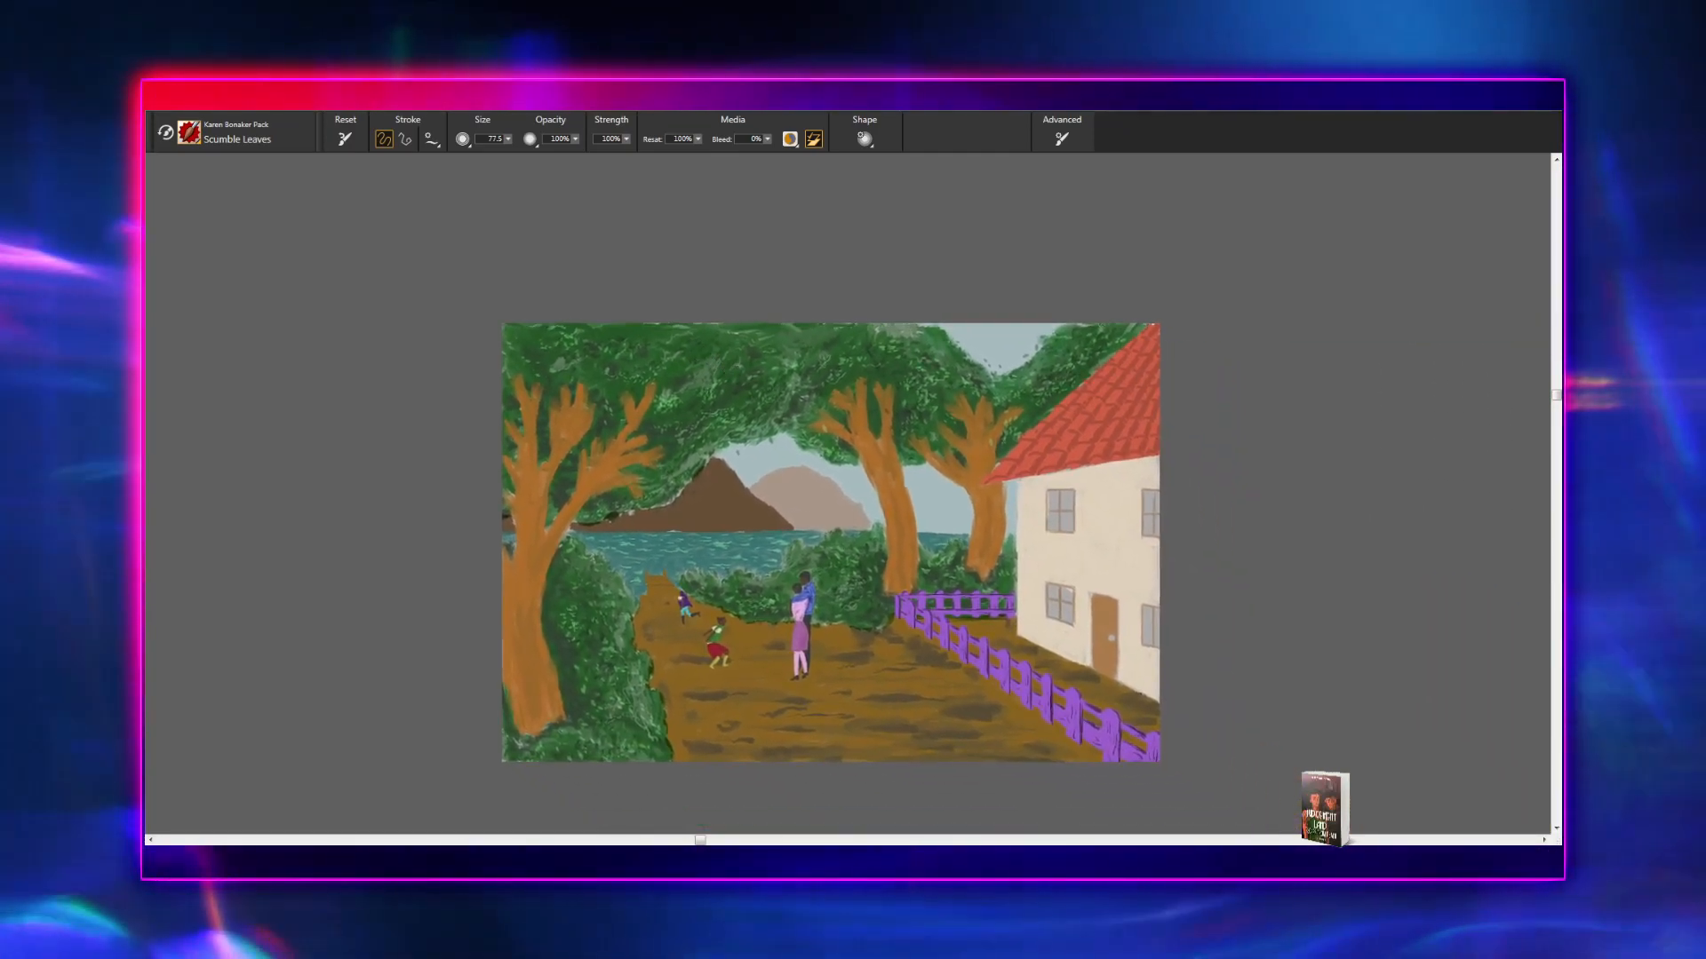
- Compare the whole composition at several zoom levels, ending with a closer view of the trees and mountains
{"action": "key", "text": "ctrl+plus"}
{"action": "key", "text": "ctrl+plus"}
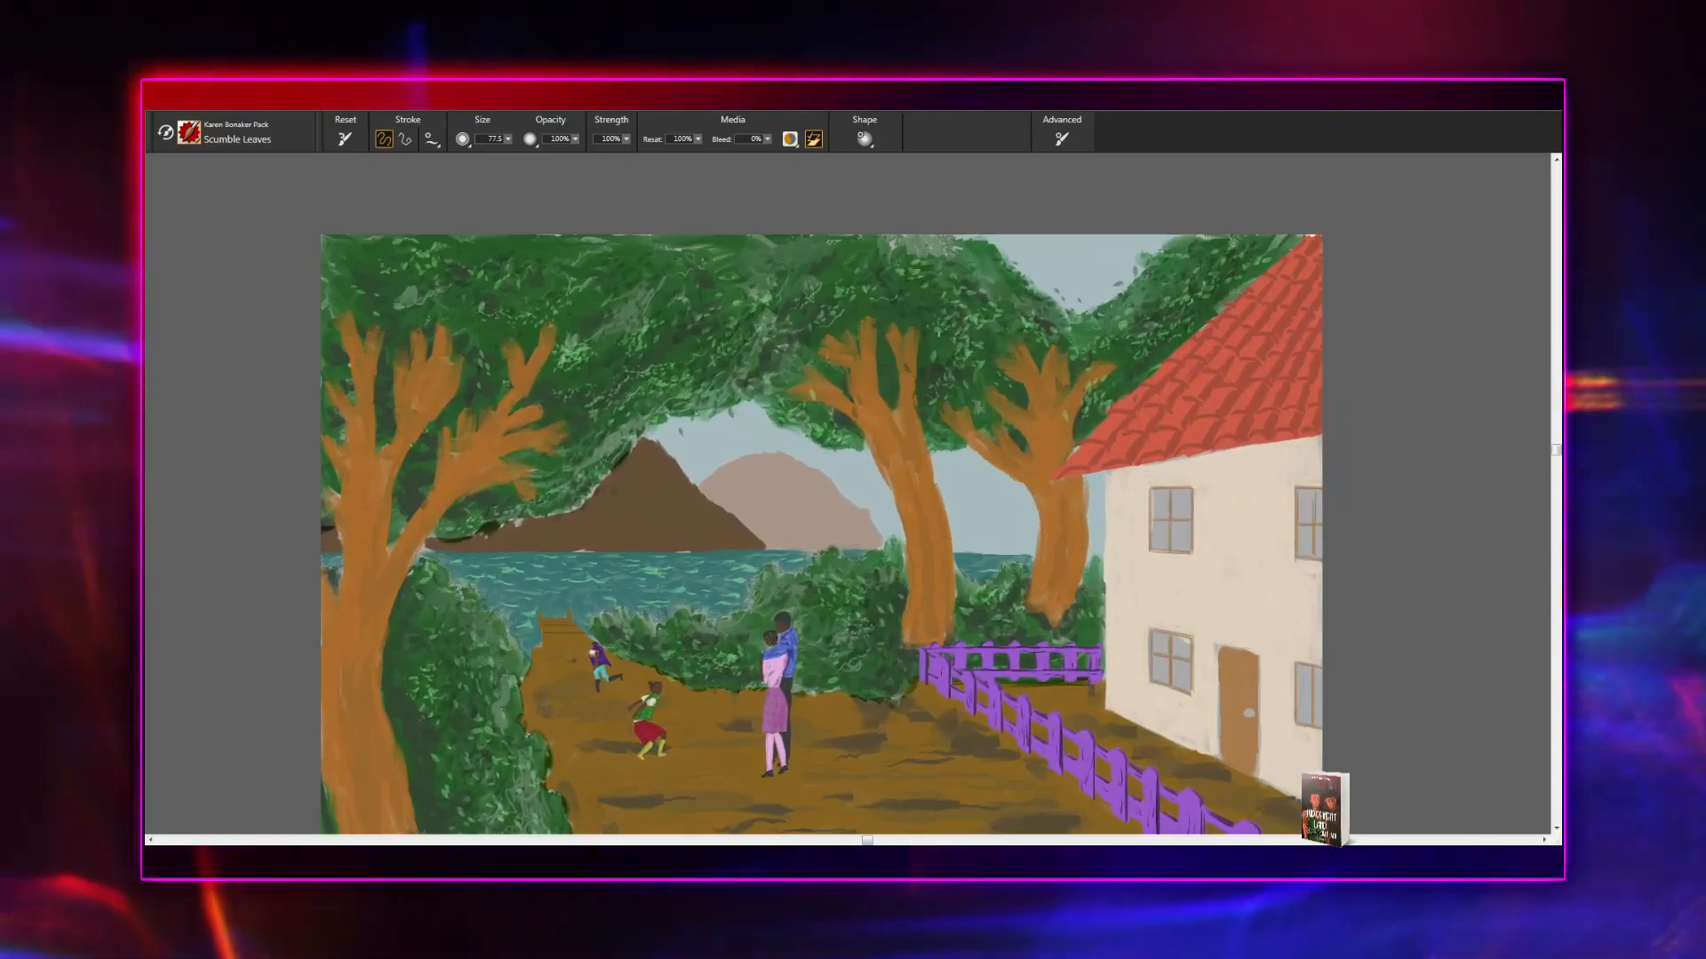
{"action": "key", "text": "ctrl+minus"}
{"action": "key", "text": "ctrl+minus"}
{"action": "key", "text": "ctrl+minus"}
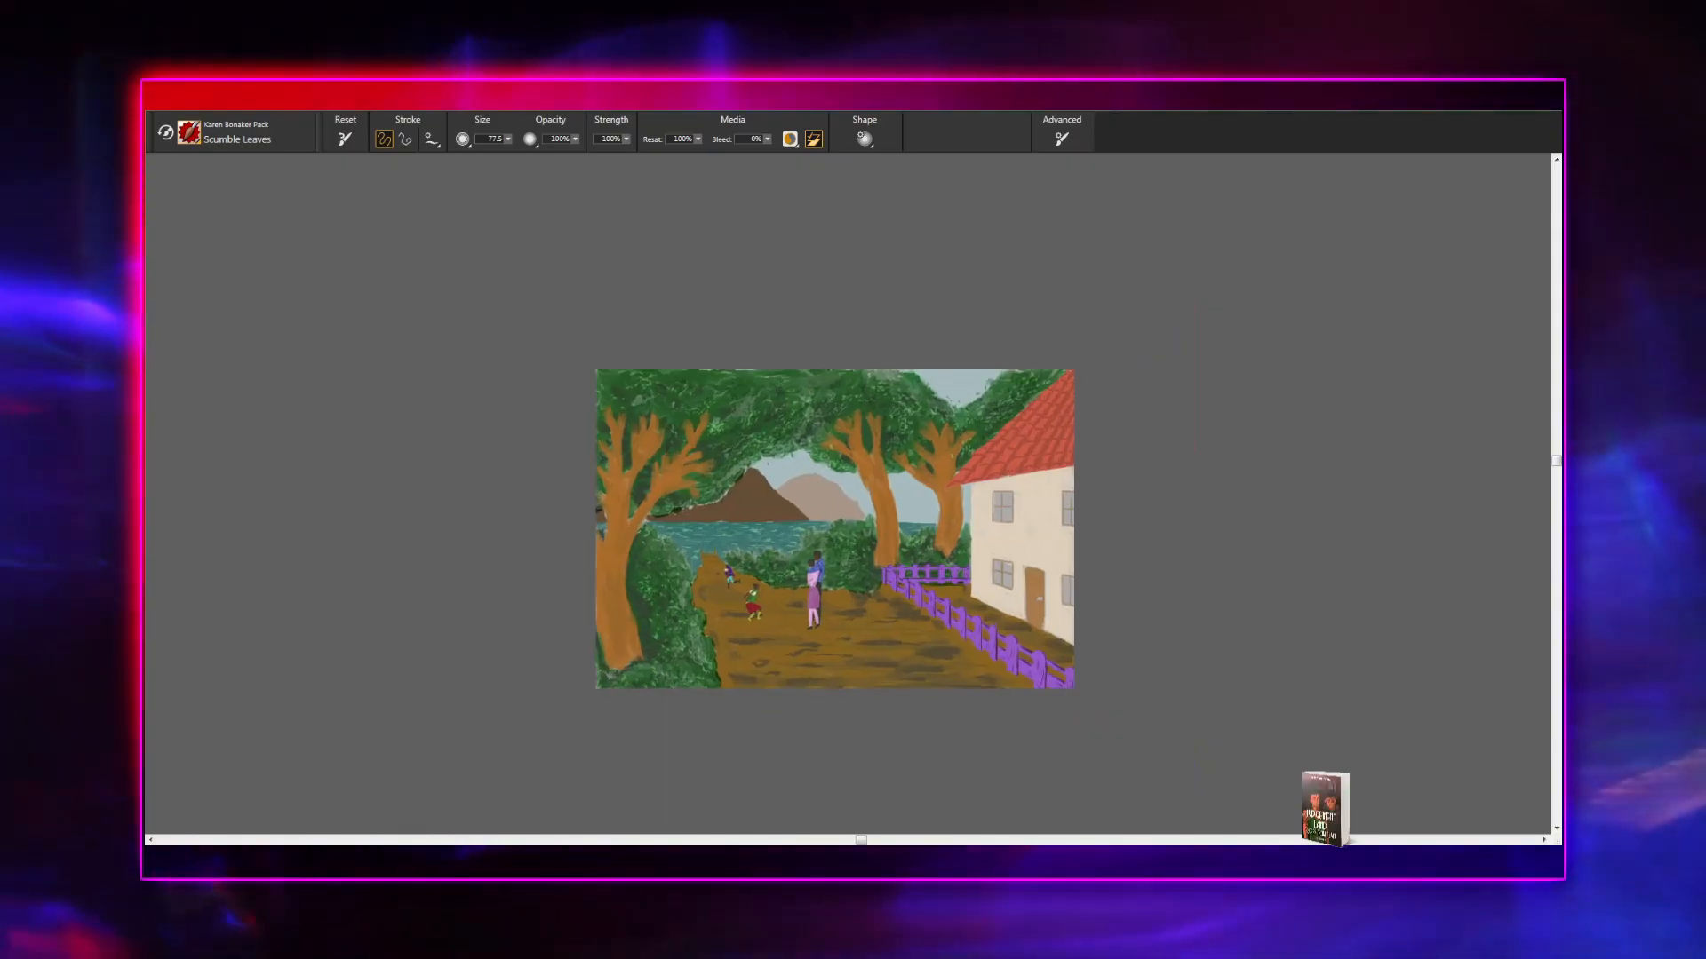
{"action": "key", "text": "ctrl+plus"}
{"action": "key", "text": "ctrl+plus"}
{"action": "key", "text": "ctrl+plus"}
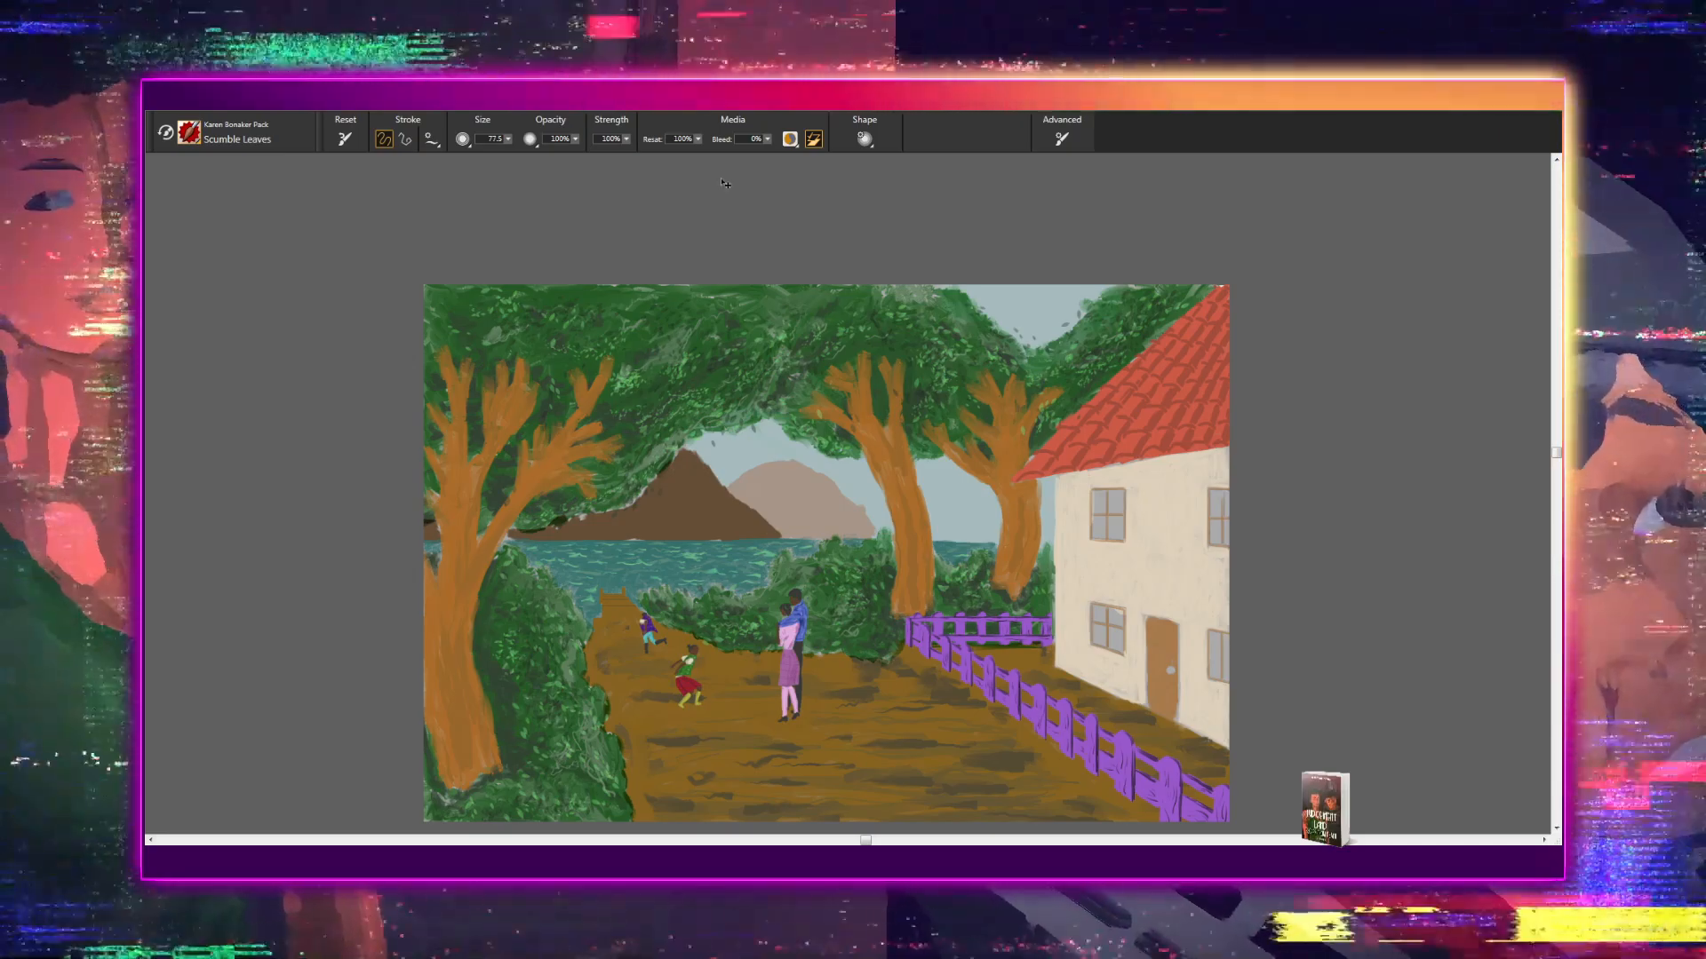
{"action": "key", "text": "ctrl+plus"}
{"action": "key", "text": "ctrl+plus"}
{"action": "key", "text": "ctrl+plus"}
{"action": "key", "text": "ctrl+plus"}
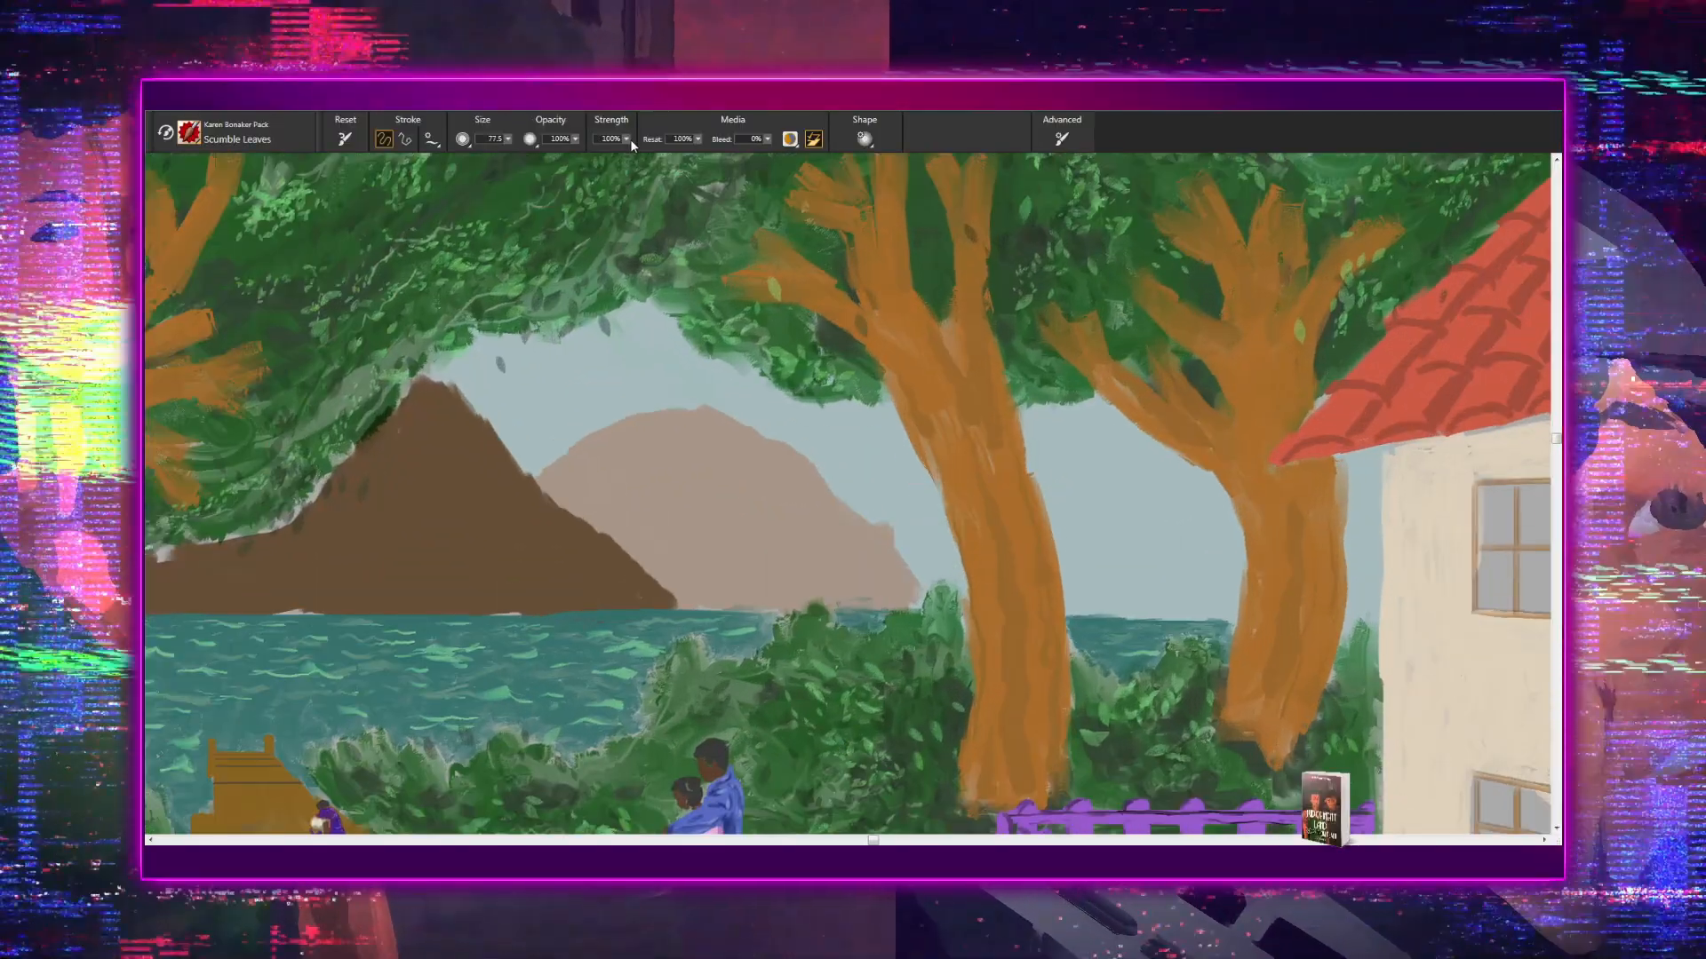
- Lower the brush strength and paint light green leaves along the canopy's lower edge between the two trees near the house
{"action": "left_click_drag", "start_coordinate": [627, 141], "coordinate": [593, 159]}
{"action": "mouse_move", "coordinate": [573, 272]}
{"action": "left_mouse_down"}
{"action": "mouse_move", "coordinate": [608, 481]}
{"action": "mouse_move", "coordinate": [537, 461]}
{"action": "left_mouse_up"}
{"action": "key", "text": "ctrl+plus"}
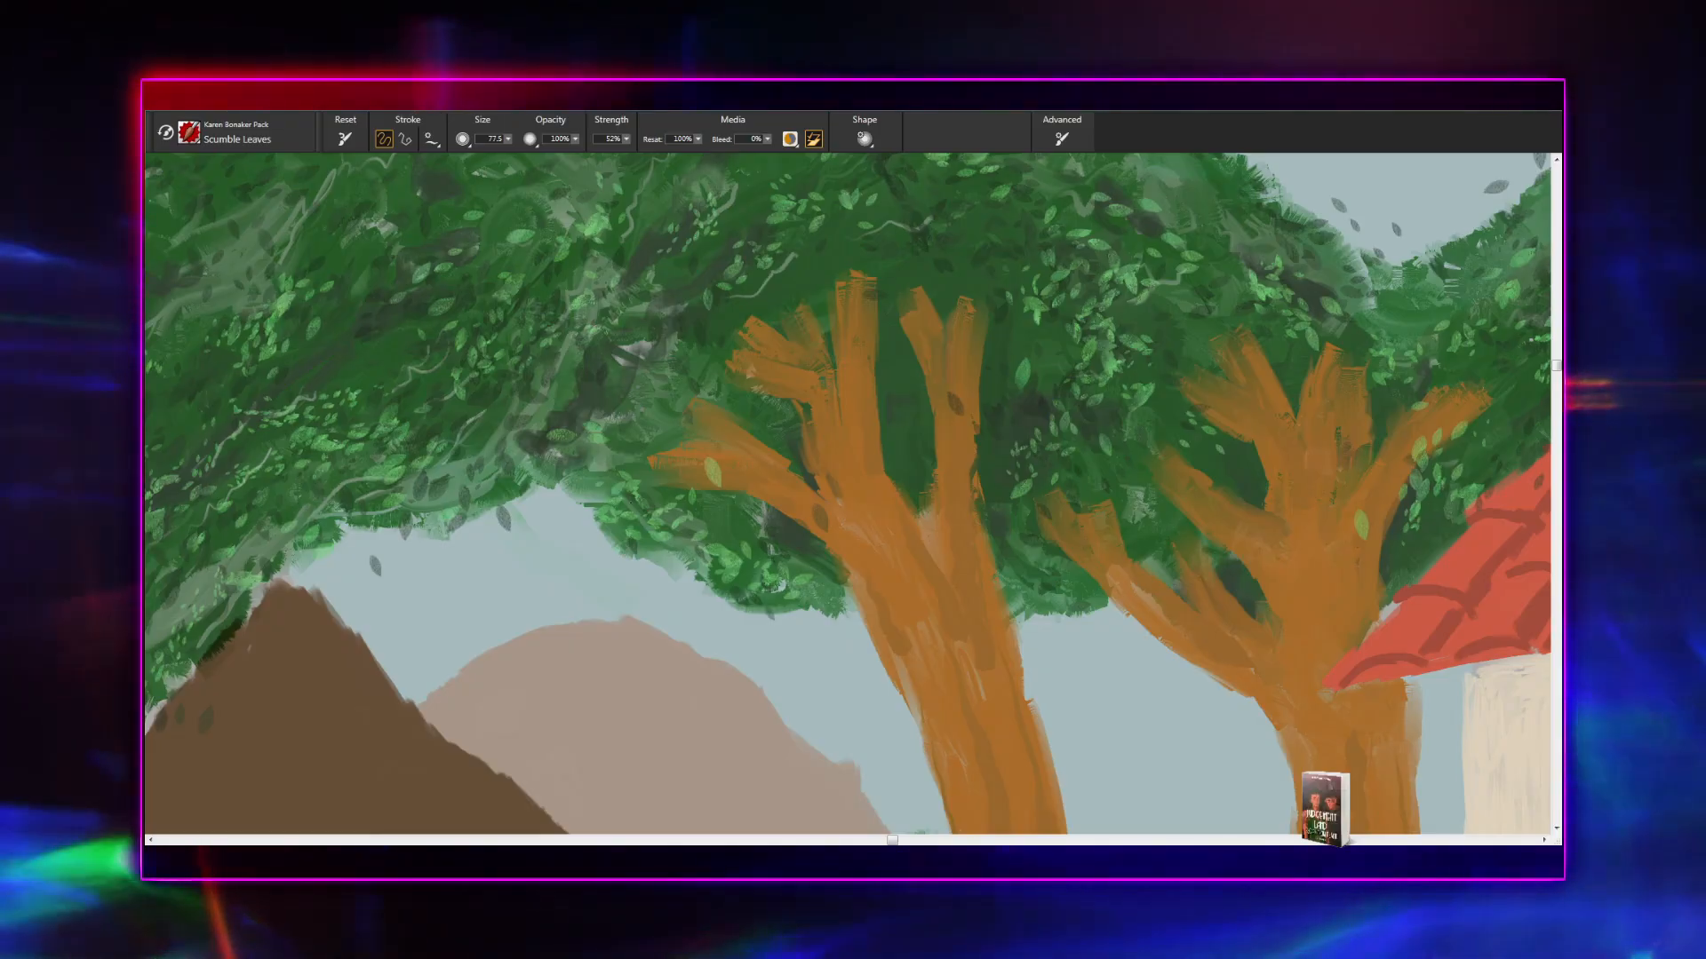
{"action": "left_click_drag", "start_coordinate": [1031, 647], "coordinate": [819, 629]}
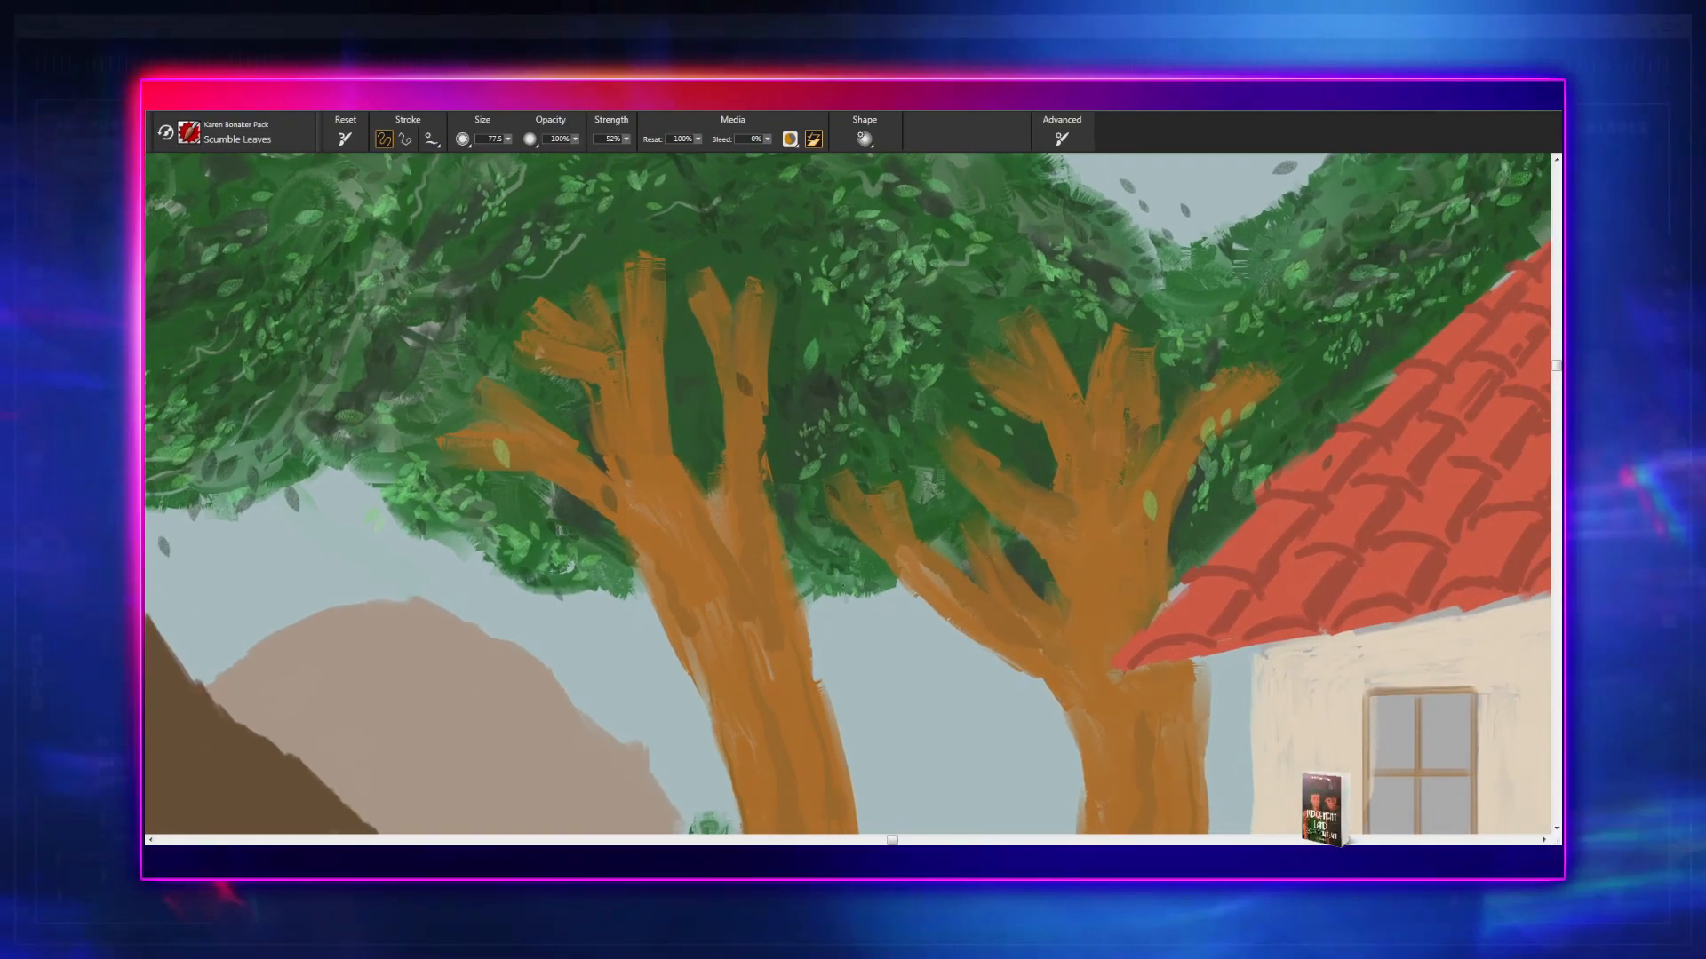
{"action": "left_click_drag", "start_coordinate": [837, 552], "coordinate": [875, 573]}
{"action": "left_click", "coordinate": [850, 537]}
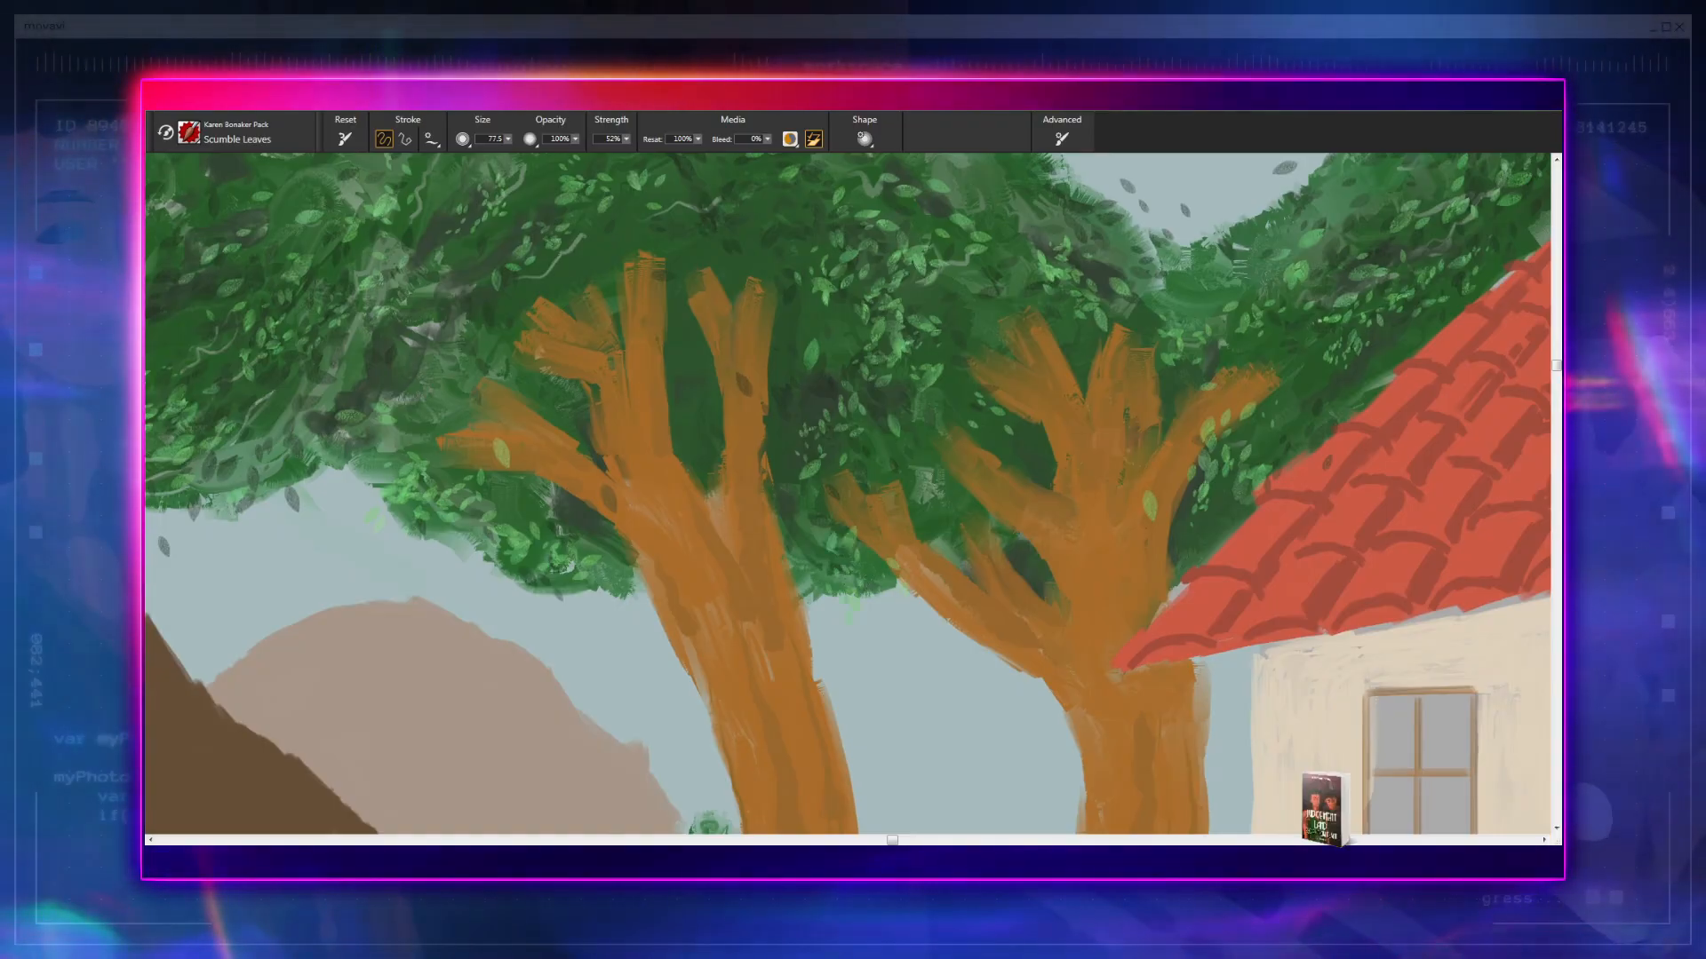
{"action": "left_click", "coordinate": [908, 531]}
{"action": "left_click", "coordinate": [859, 566]}
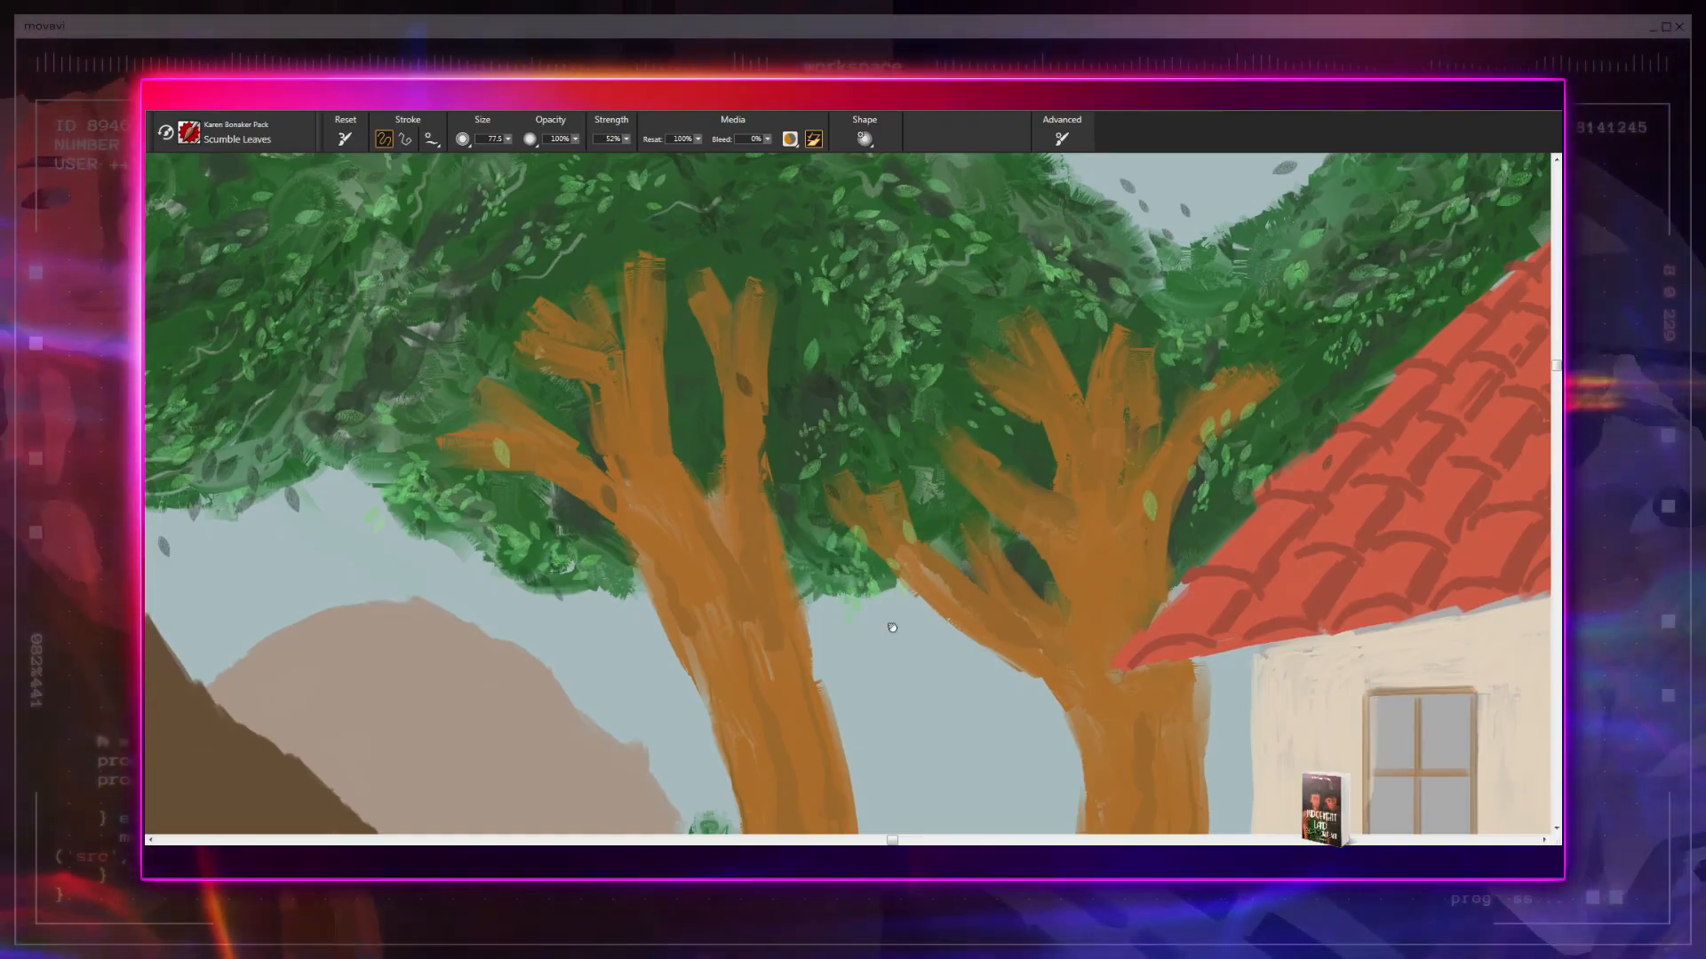
- Paint light green leaves where the foliage meets the lower edge of the house roof
{"action": "left_click_drag", "start_coordinate": [919, 615], "coordinate": [778, 650]}
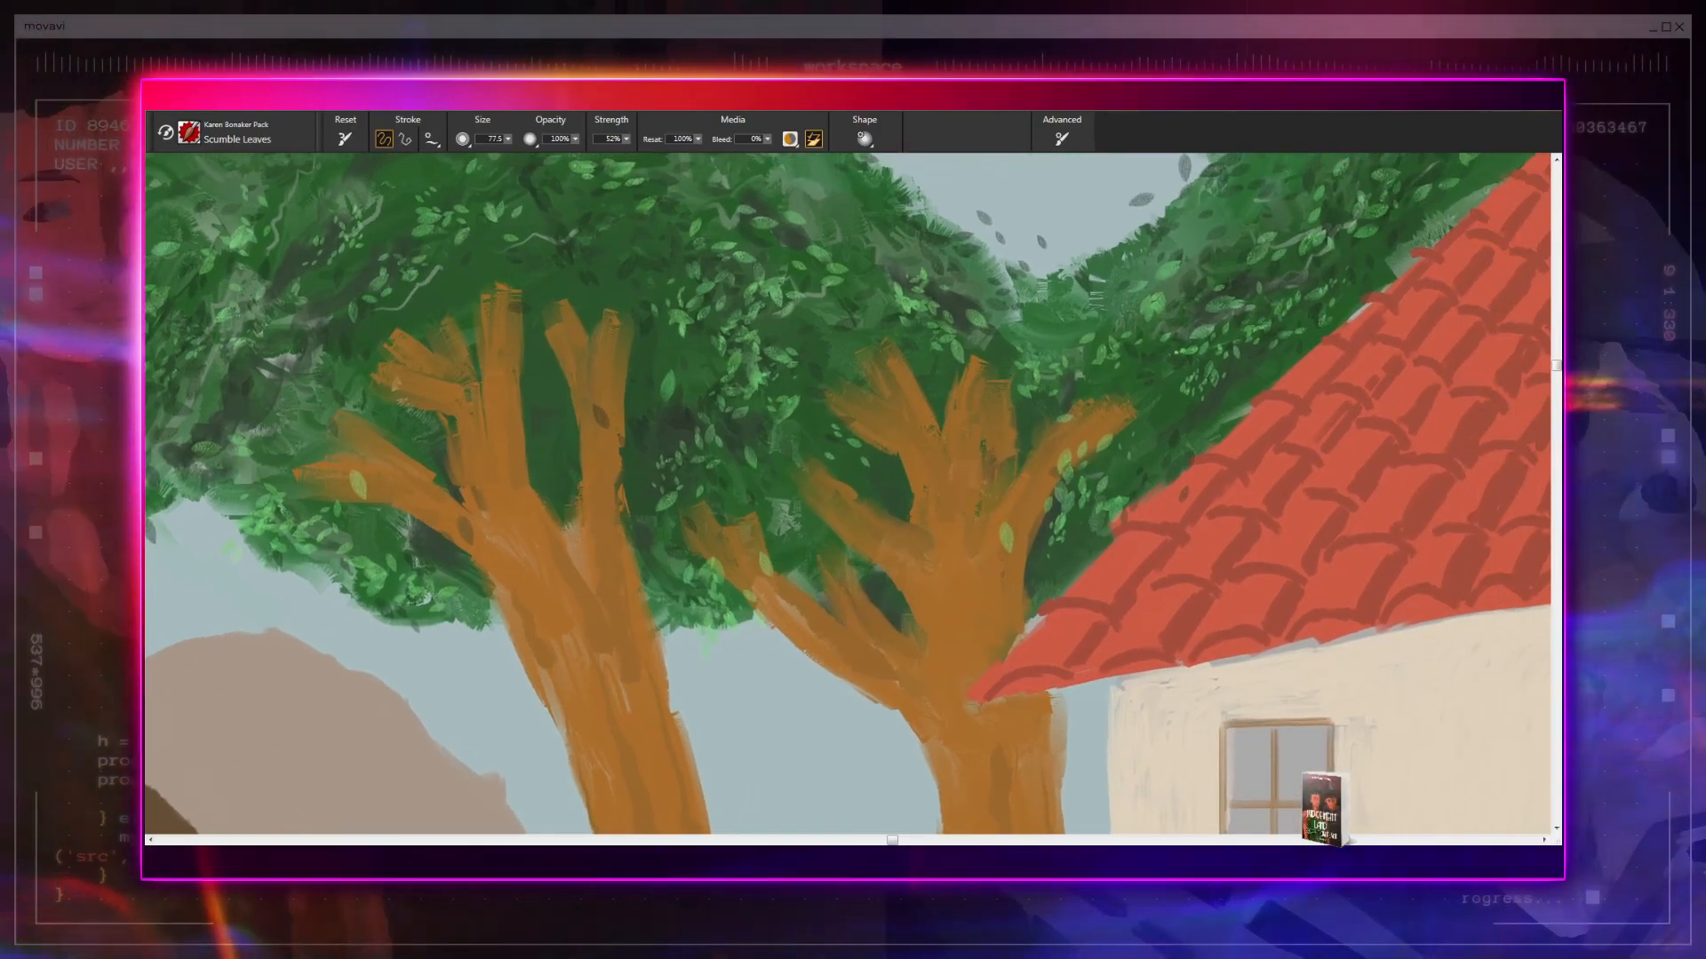
{"action": "left_click", "coordinate": [1112, 564]}
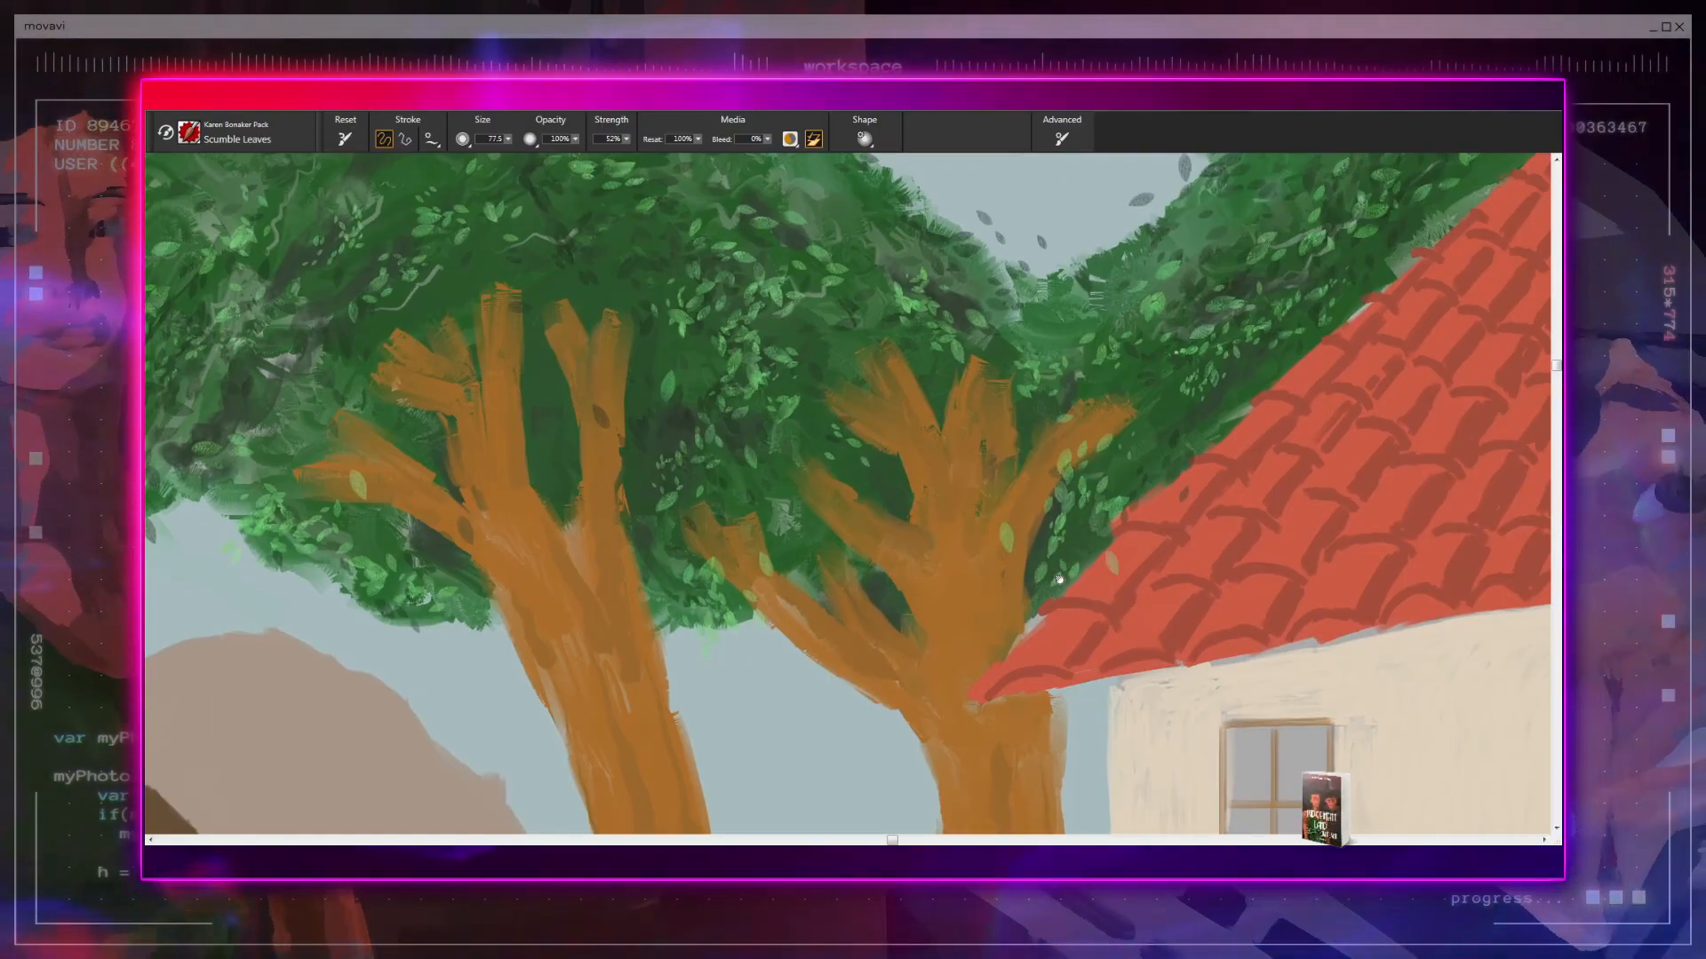
{"action": "left_click_drag", "start_coordinate": [967, 606], "coordinate": [960, 603]}
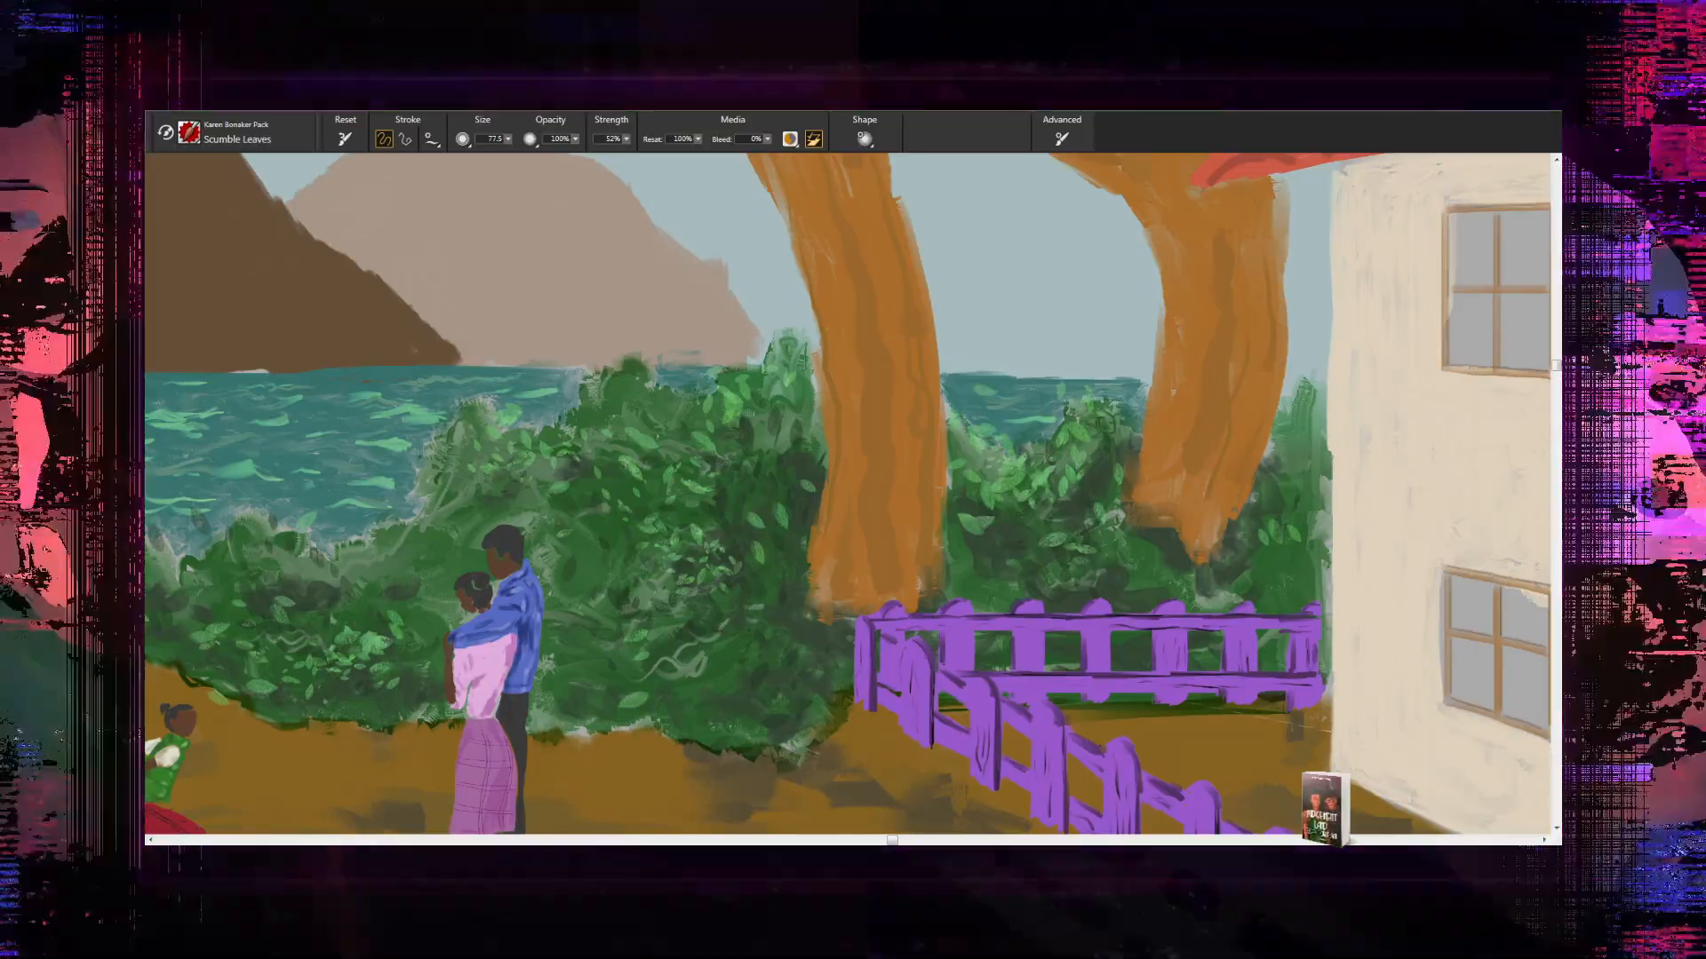
- Paint light green leaves on the shrub beside the house wall, behind the purple fence
{"action": "left_click_drag", "start_coordinate": [1117, 526], "coordinate": [587, 560]}
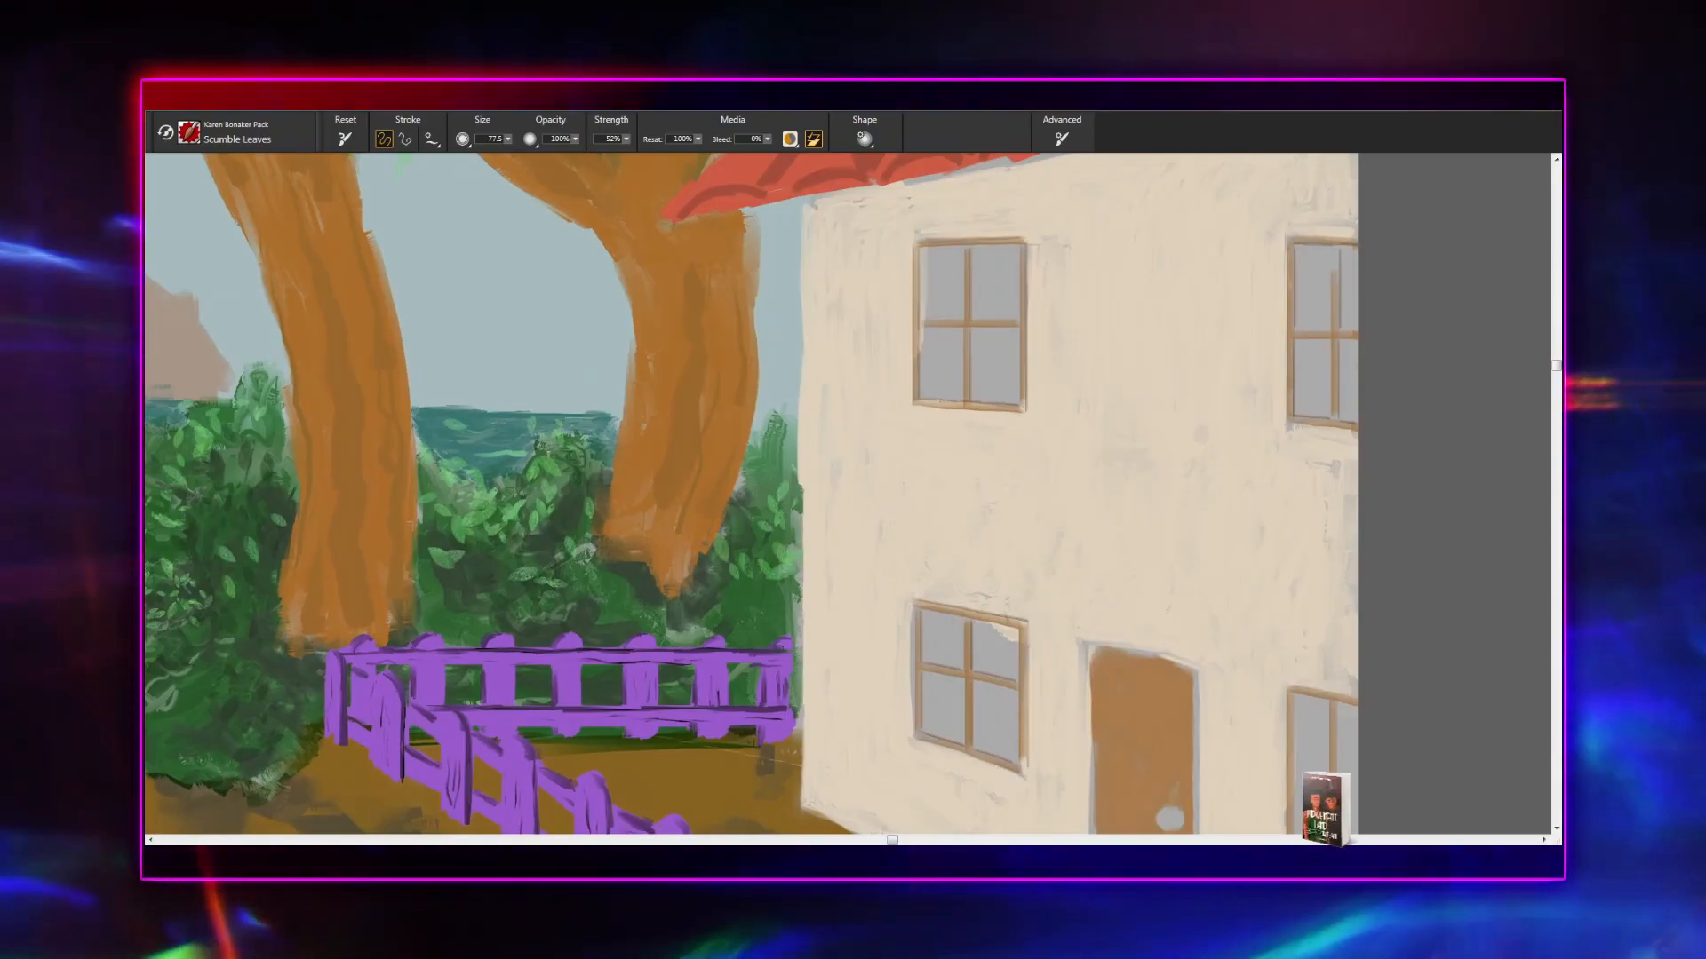
{"action": "mouse_move", "coordinate": [747, 551]}
{"action": "left_mouse_down"}
{"action": "mouse_move", "coordinate": [767, 491]}
{"action": "mouse_move", "coordinate": [747, 553]}
{"action": "mouse_move", "coordinate": [769, 559]}
{"action": "left_mouse_up"}
{"action": "mouse_move", "coordinate": [788, 539]}
{"action": "left_mouse_down"}
{"action": "mouse_move", "coordinate": [795, 559]}
{"action": "mouse_move", "coordinate": [972, 563]}
{"action": "left_mouse_up"}
- Paint light green leaves on the dark area of the shrub directly beside the leftmost tree's trunk
{"action": "mouse_move", "coordinate": [597, 563]}
{"action": "left_mouse_down"}
{"action": "mouse_move", "coordinate": [844, 527]}
{"action": "mouse_move", "coordinate": [908, 484]}
{"action": "left_mouse_up"}
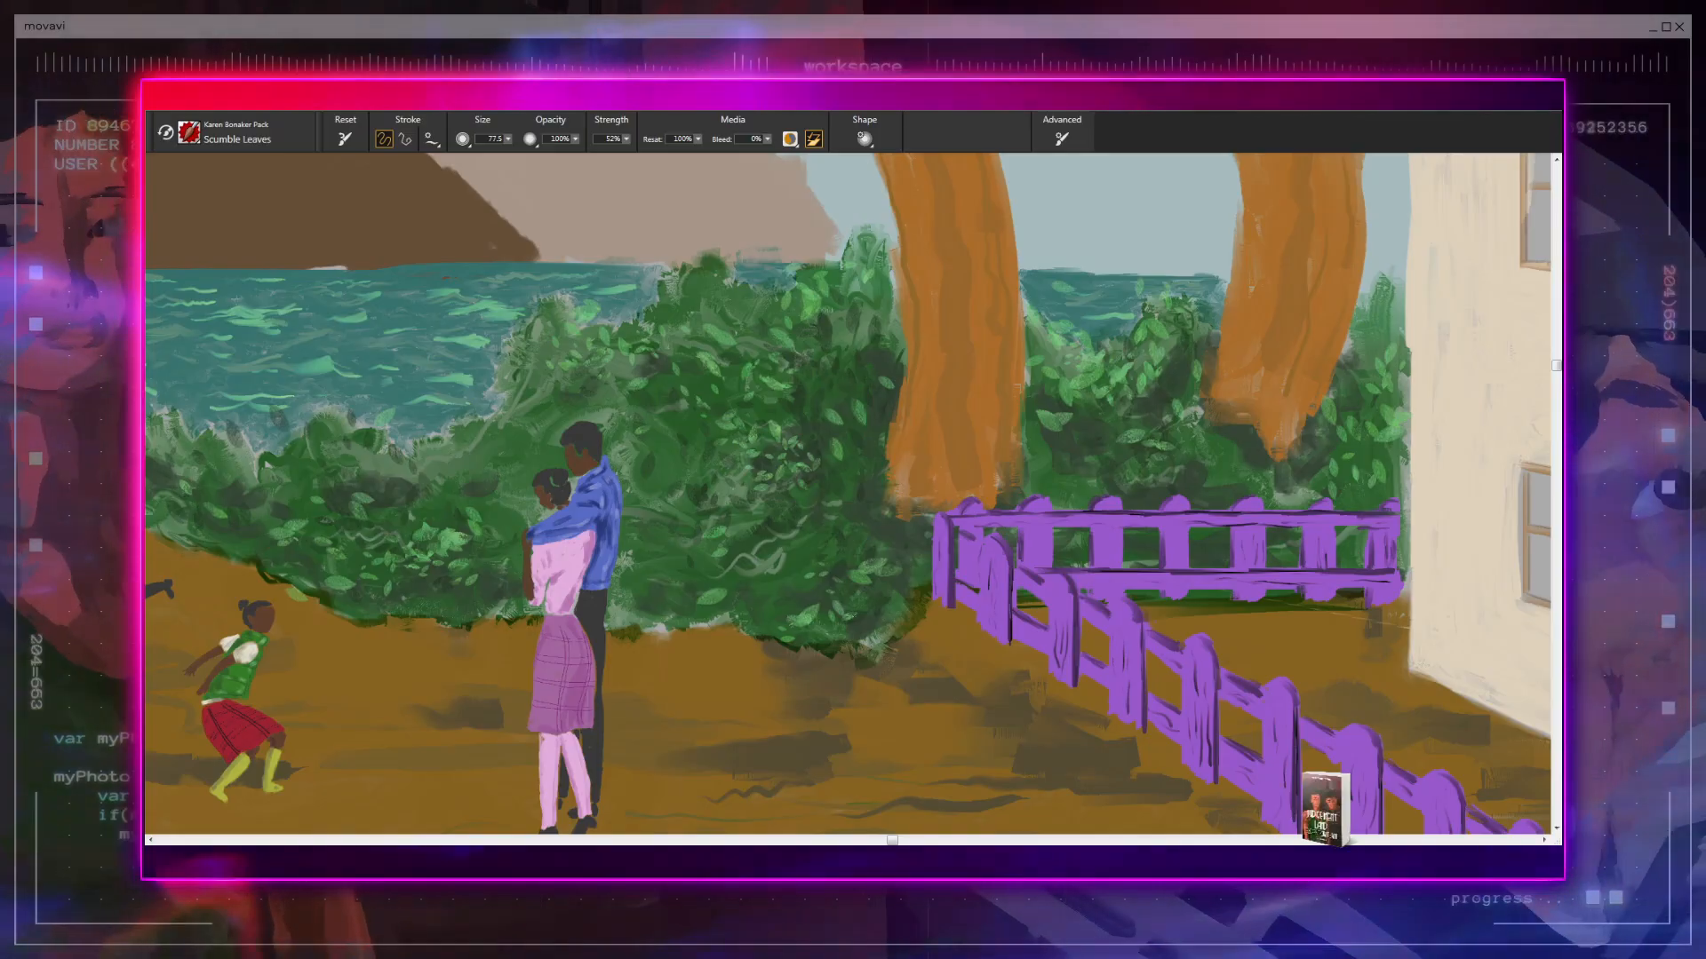
{"action": "mouse_move", "coordinate": [573, 543]}
{"action": "left_mouse_down"}
{"action": "mouse_move", "coordinate": [819, 565]}
{"action": "mouse_move", "coordinate": [859, 594]}
{"action": "left_mouse_up"}
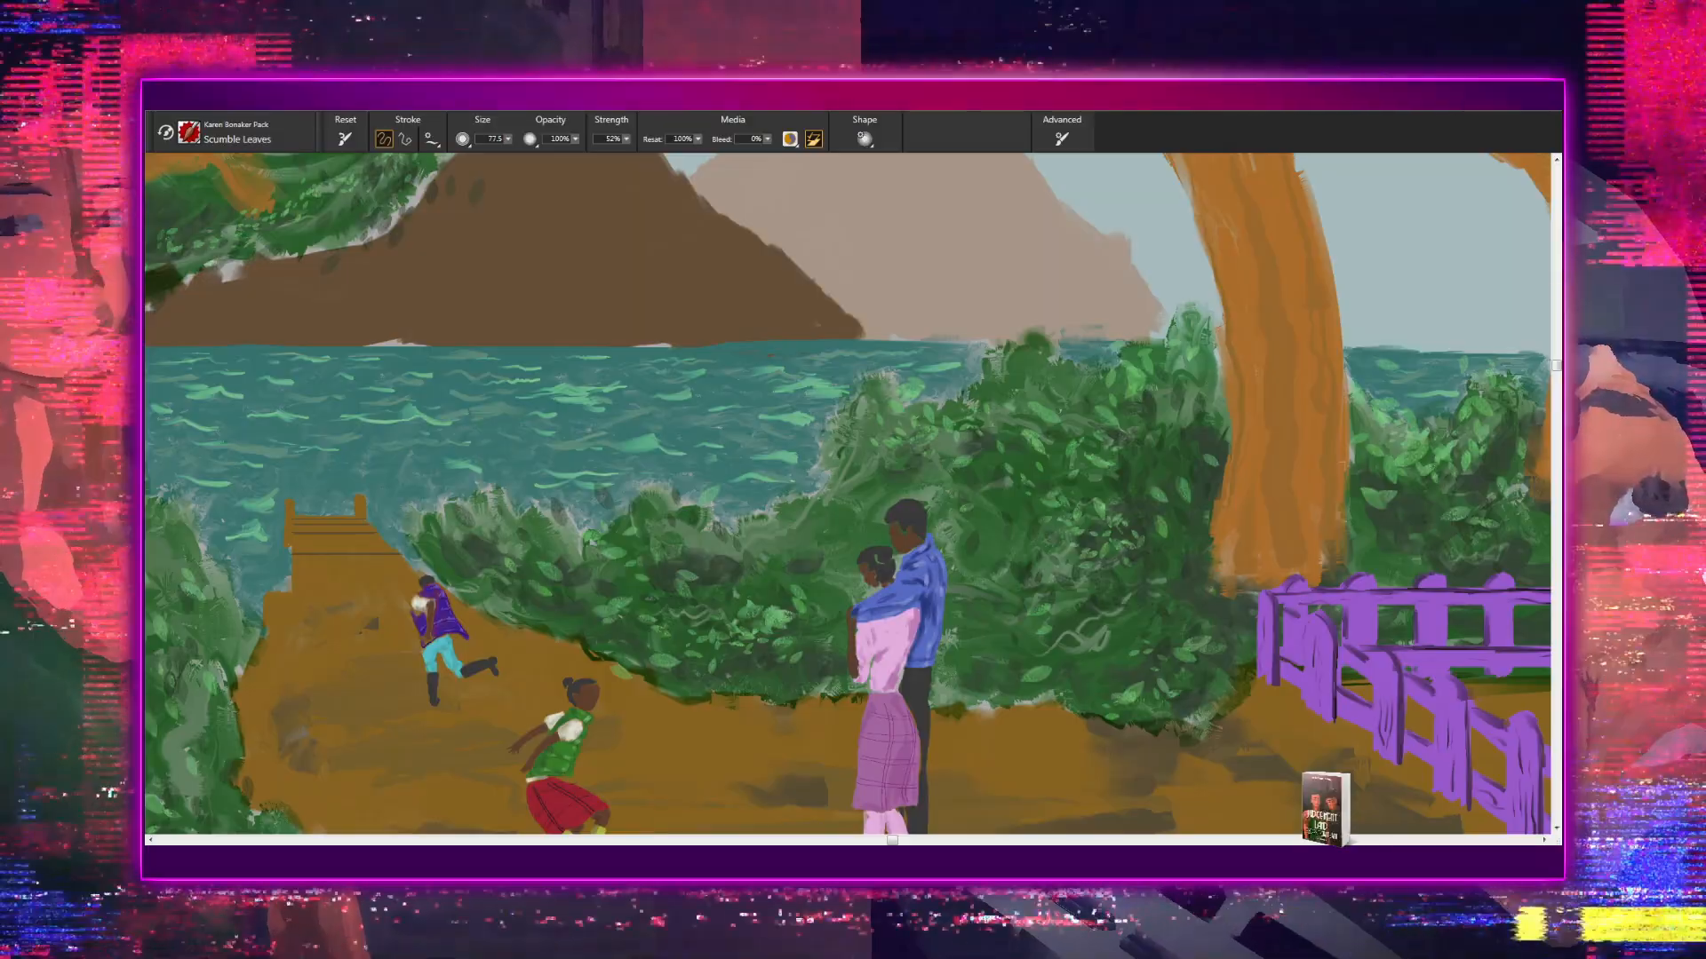
{"action": "left_click_drag", "start_coordinate": [645, 700], "coordinate": [1010, 601]}
{"action": "left_click_drag", "start_coordinate": [746, 525], "coordinate": [944, 402]}
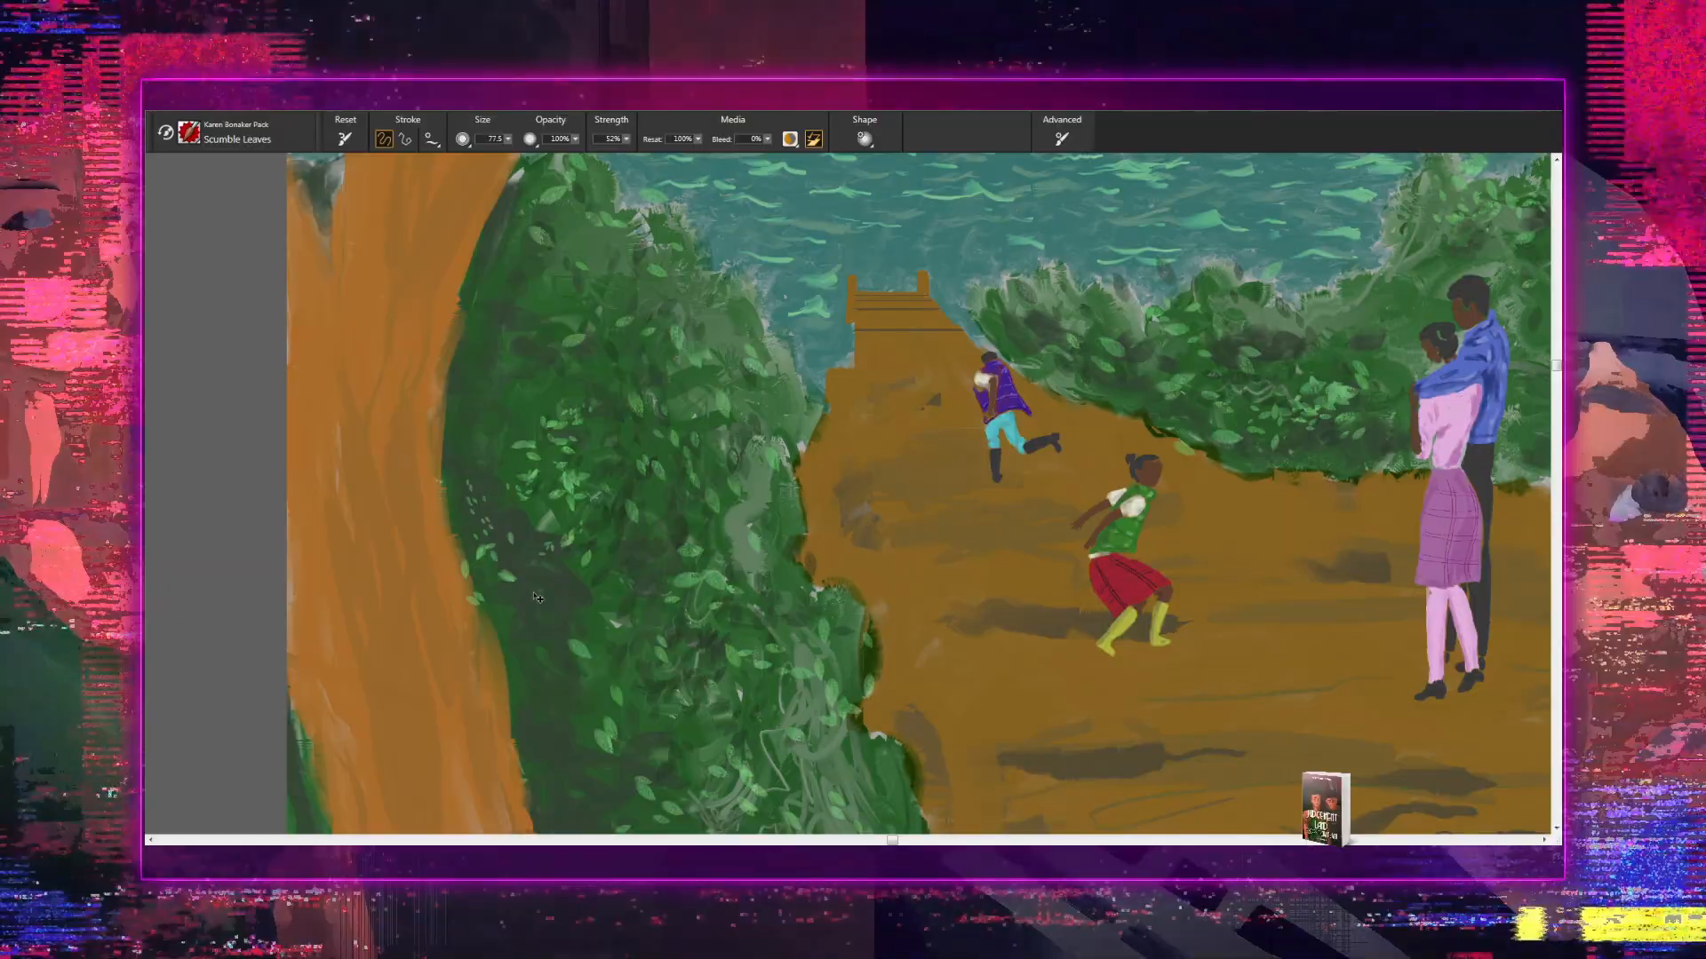
{"action": "left_click_drag", "start_coordinate": [499, 490], "coordinate": [509, 571]}
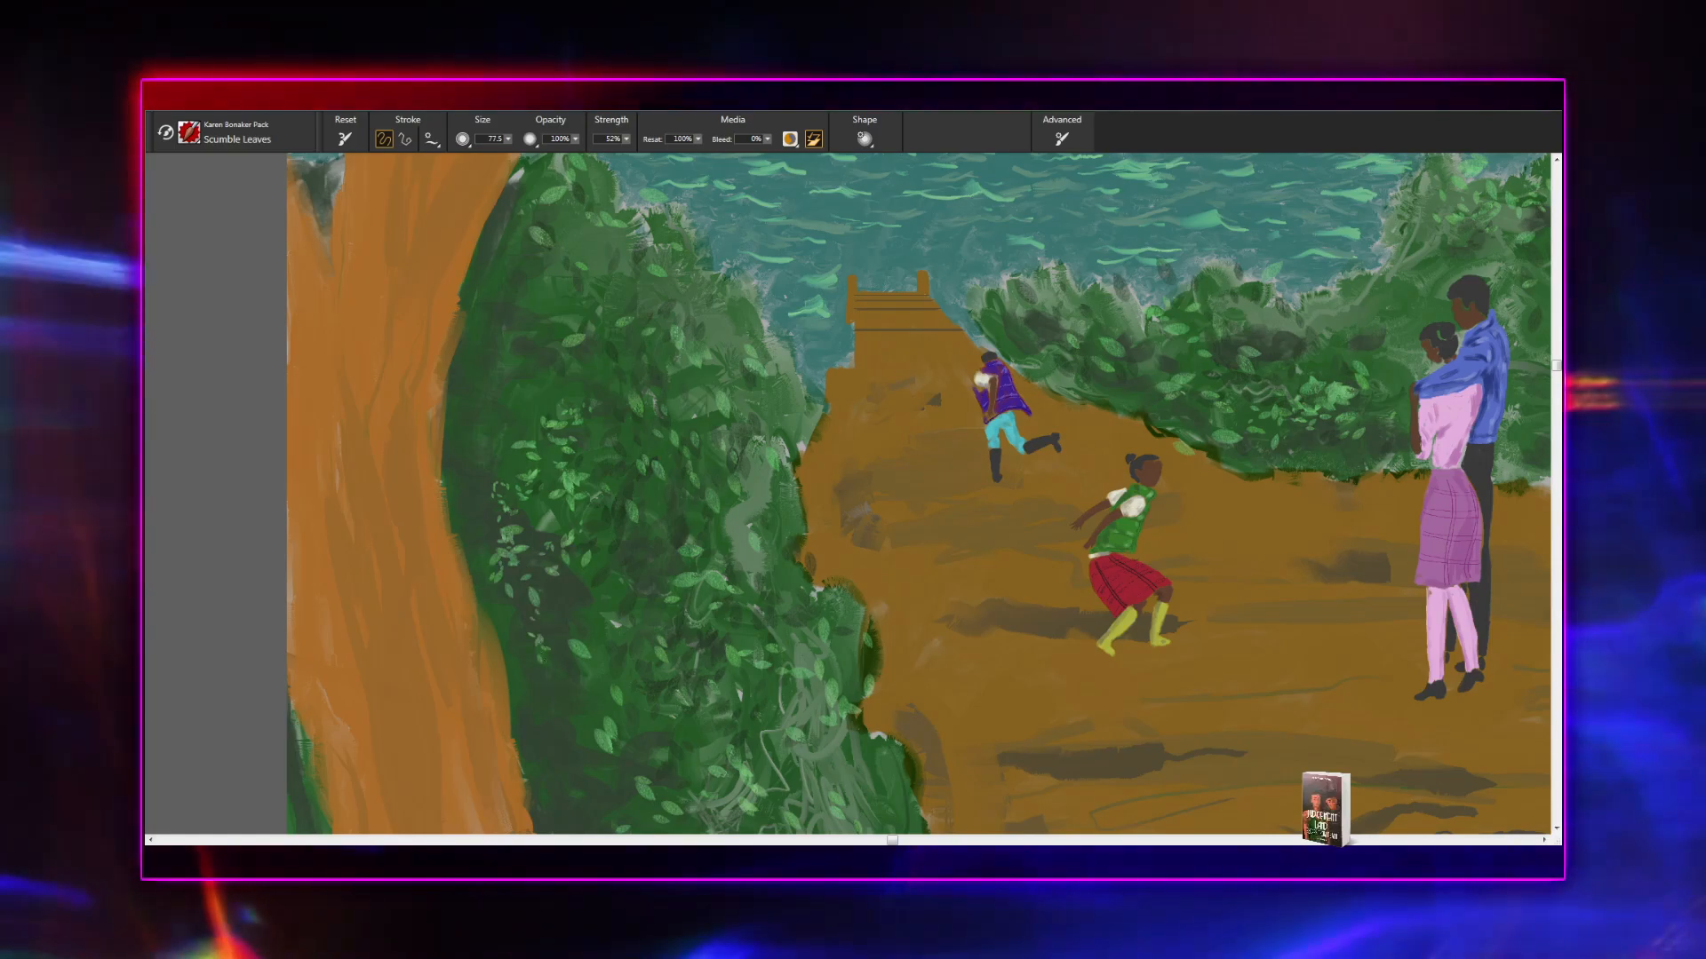
{"action": "left_click_drag", "start_coordinate": [761, 728], "coordinate": [740, 489]}
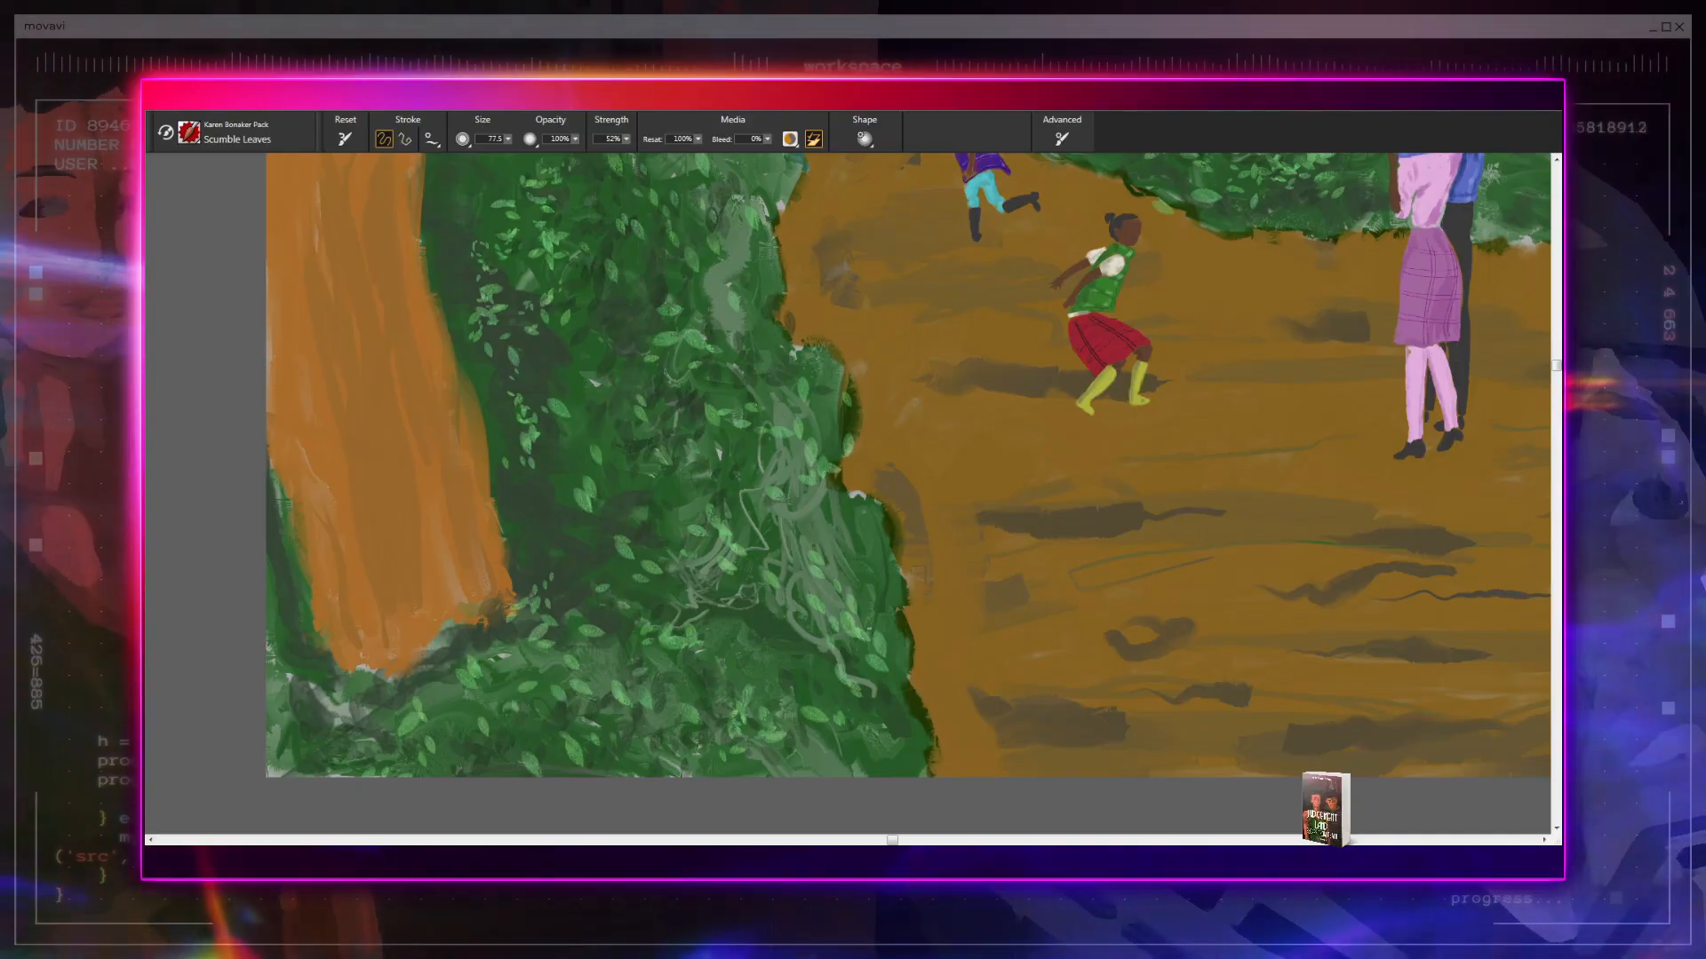
{"action": "left_click_drag", "start_coordinate": [808, 731], "coordinate": [693, 668]}
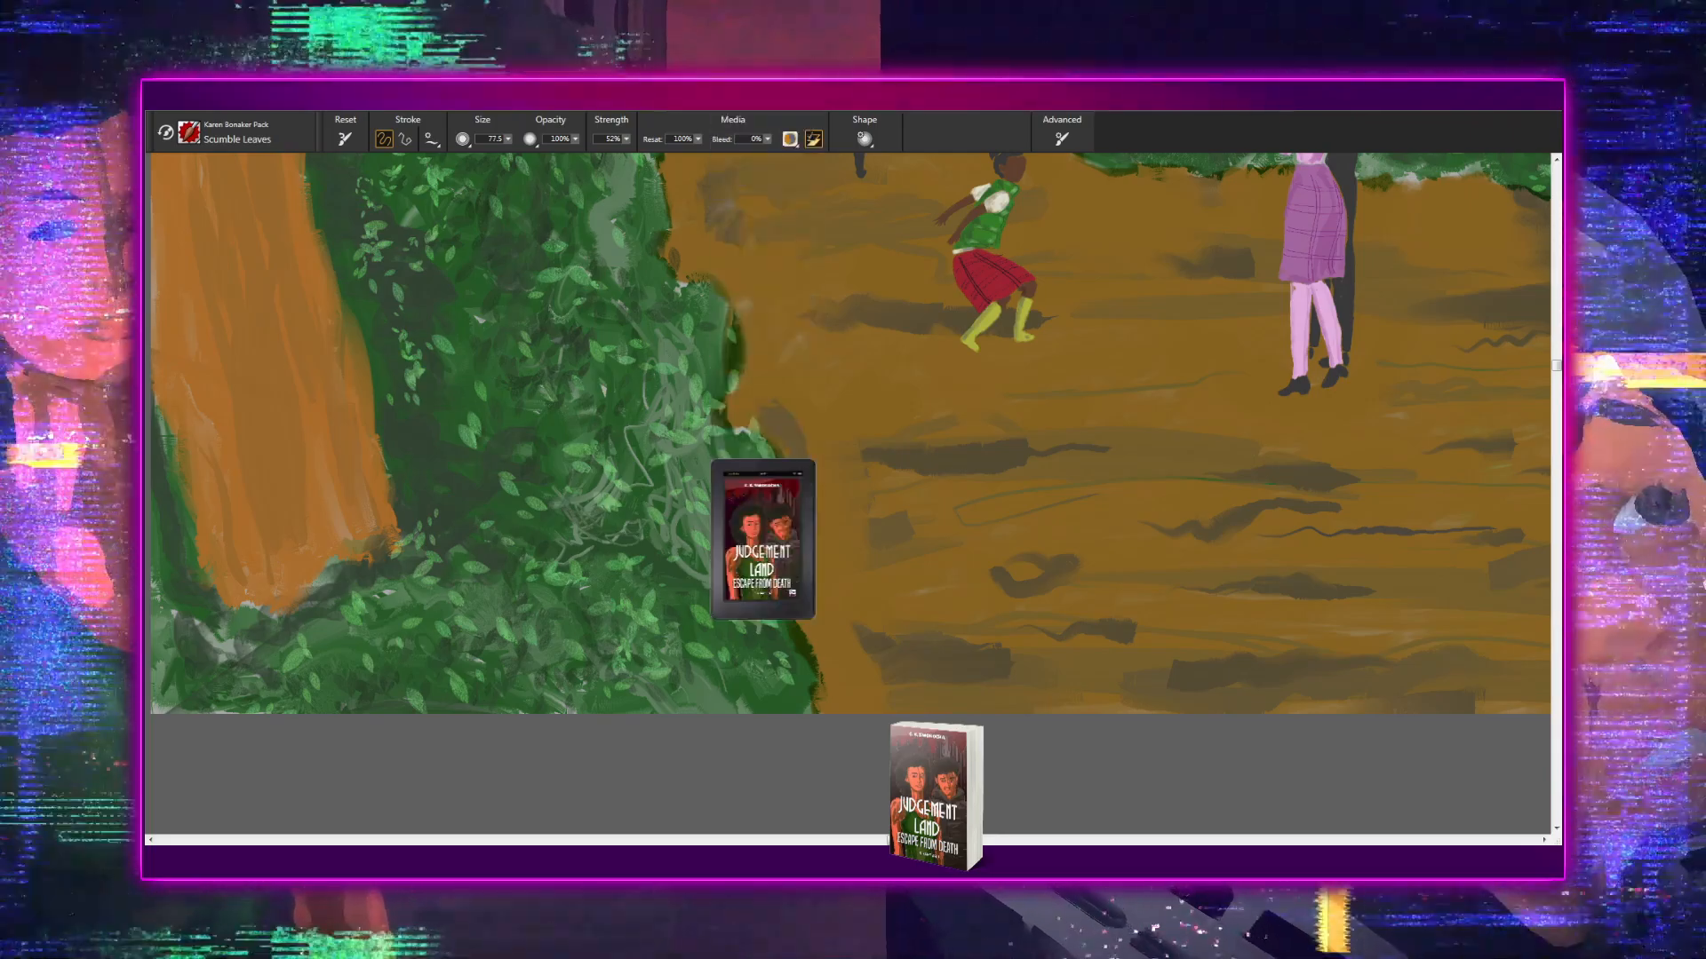
- Paint light green leaves on the upper part of the large shrub beside the foreground tree trunk
{"action": "mouse_move", "coordinate": [738, 605]}
{"action": "left_mouse_down"}
{"action": "mouse_move", "coordinate": [908, 640]}
{"action": "mouse_move", "coordinate": [774, 773]}
{"action": "mouse_move", "coordinate": [766, 835]}
{"action": "left_mouse_up"}
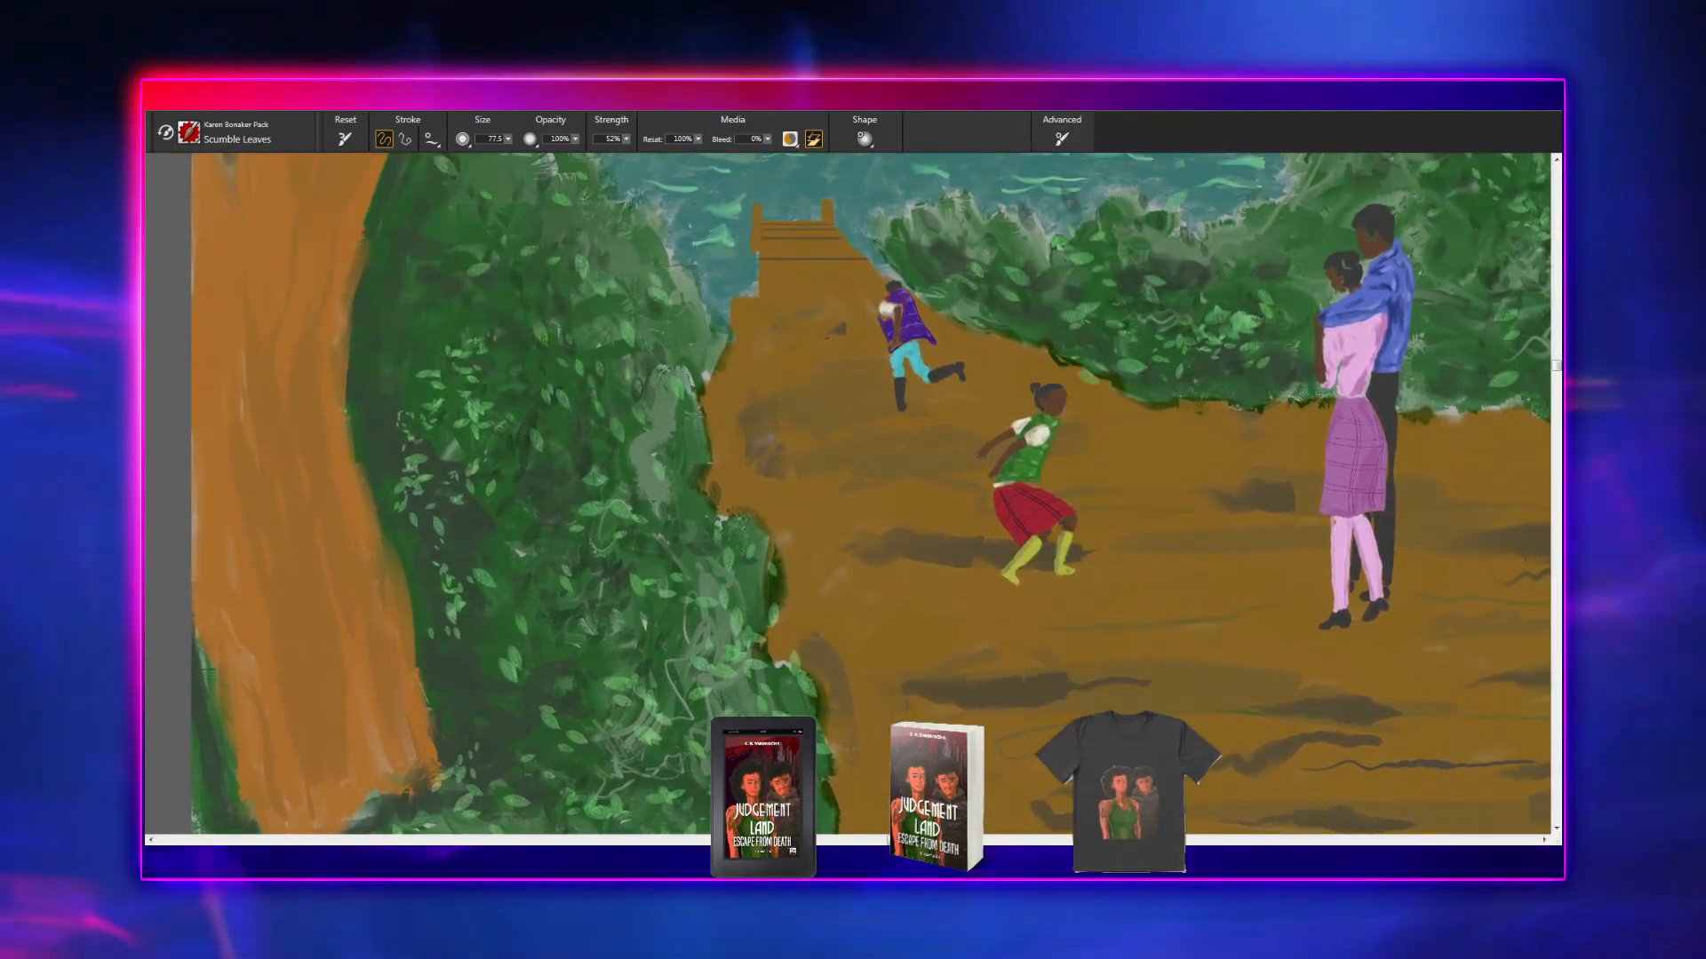
{"action": "left_click_drag", "start_coordinate": [662, 625], "coordinate": [808, 461]}
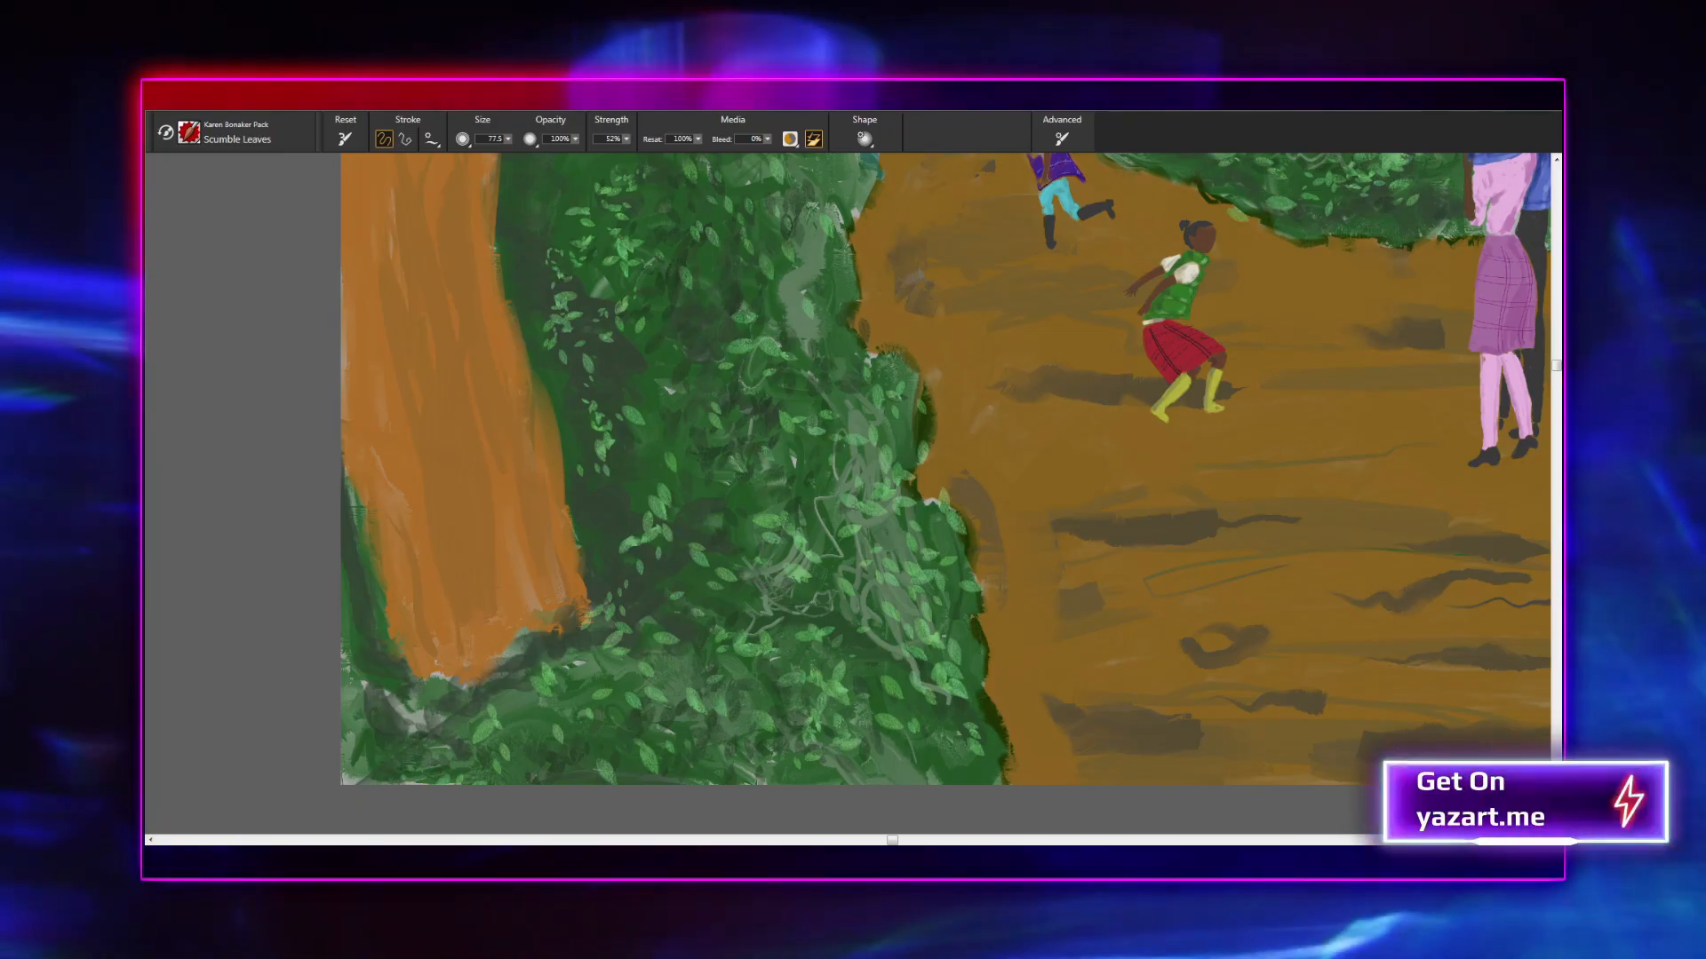
{"action": "left_click_drag", "start_coordinate": [788, 540], "coordinate": [861, 405]}
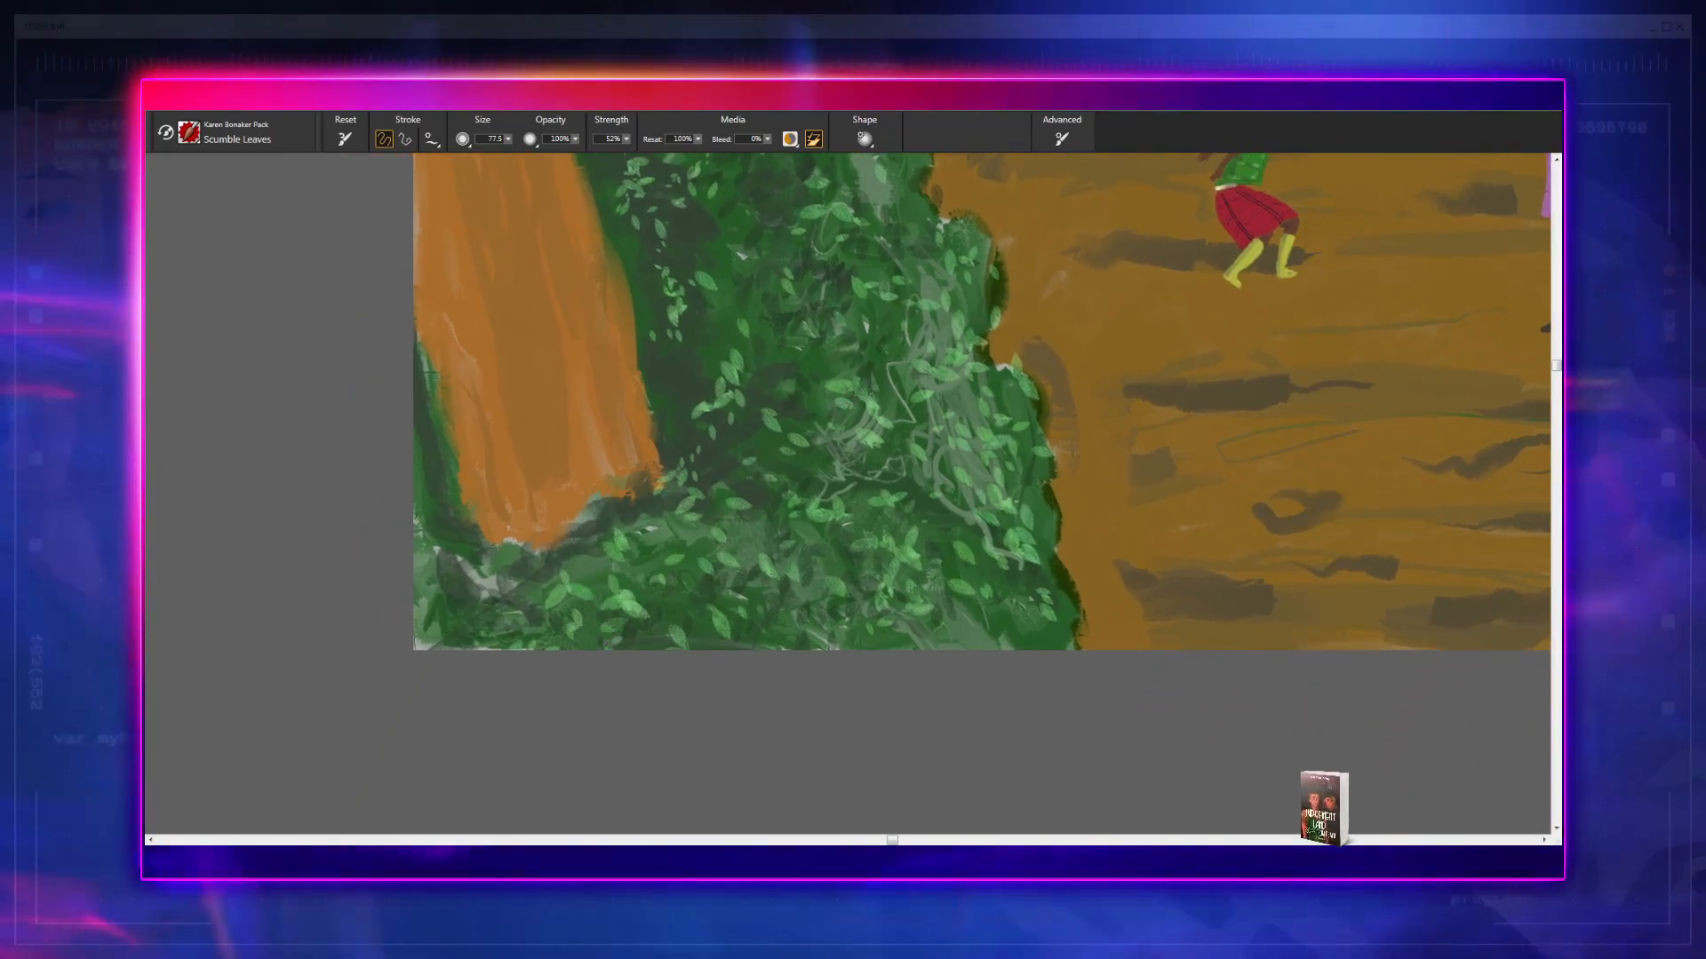
{"action": "mouse_move", "coordinate": [851, 540]}
{"action": "left_mouse_down"}
{"action": "mouse_move", "coordinate": [746, 628]}
{"action": "mouse_move", "coordinate": [768, 580]}
{"action": "mouse_move", "coordinate": [734, 653]}
{"action": "mouse_move", "coordinate": [735, 786]}
{"action": "left_mouse_up"}
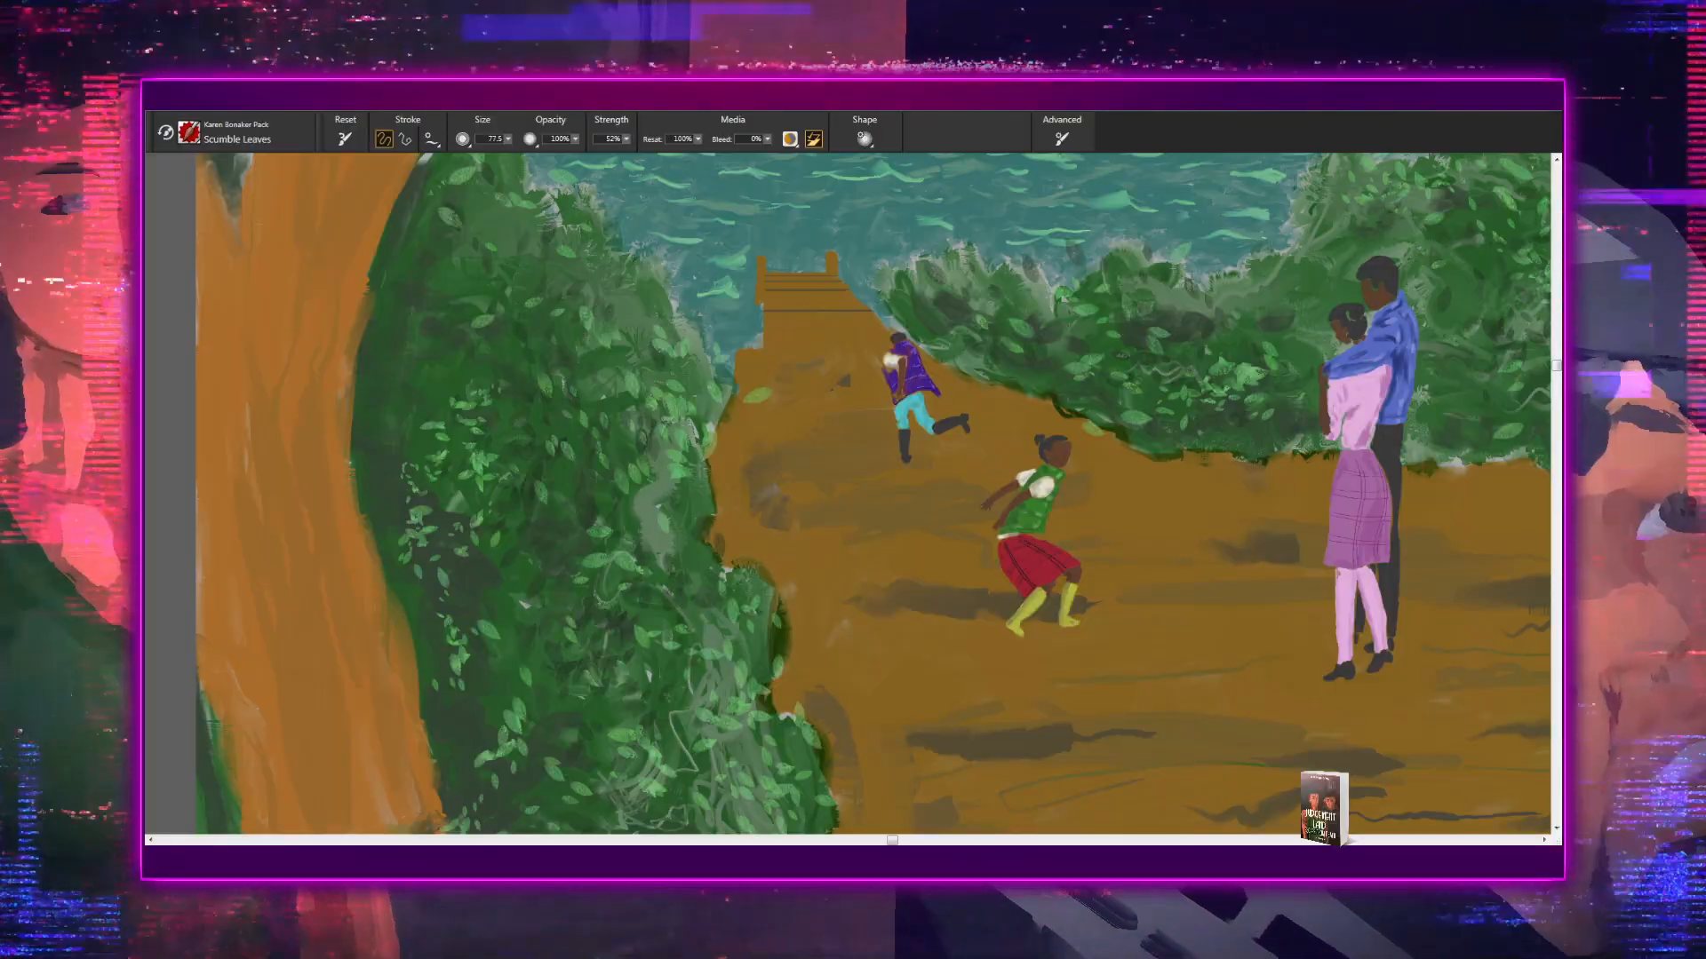
{"action": "left_click_drag", "start_coordinate": [701, 678], "coordinate": [668, 844]}
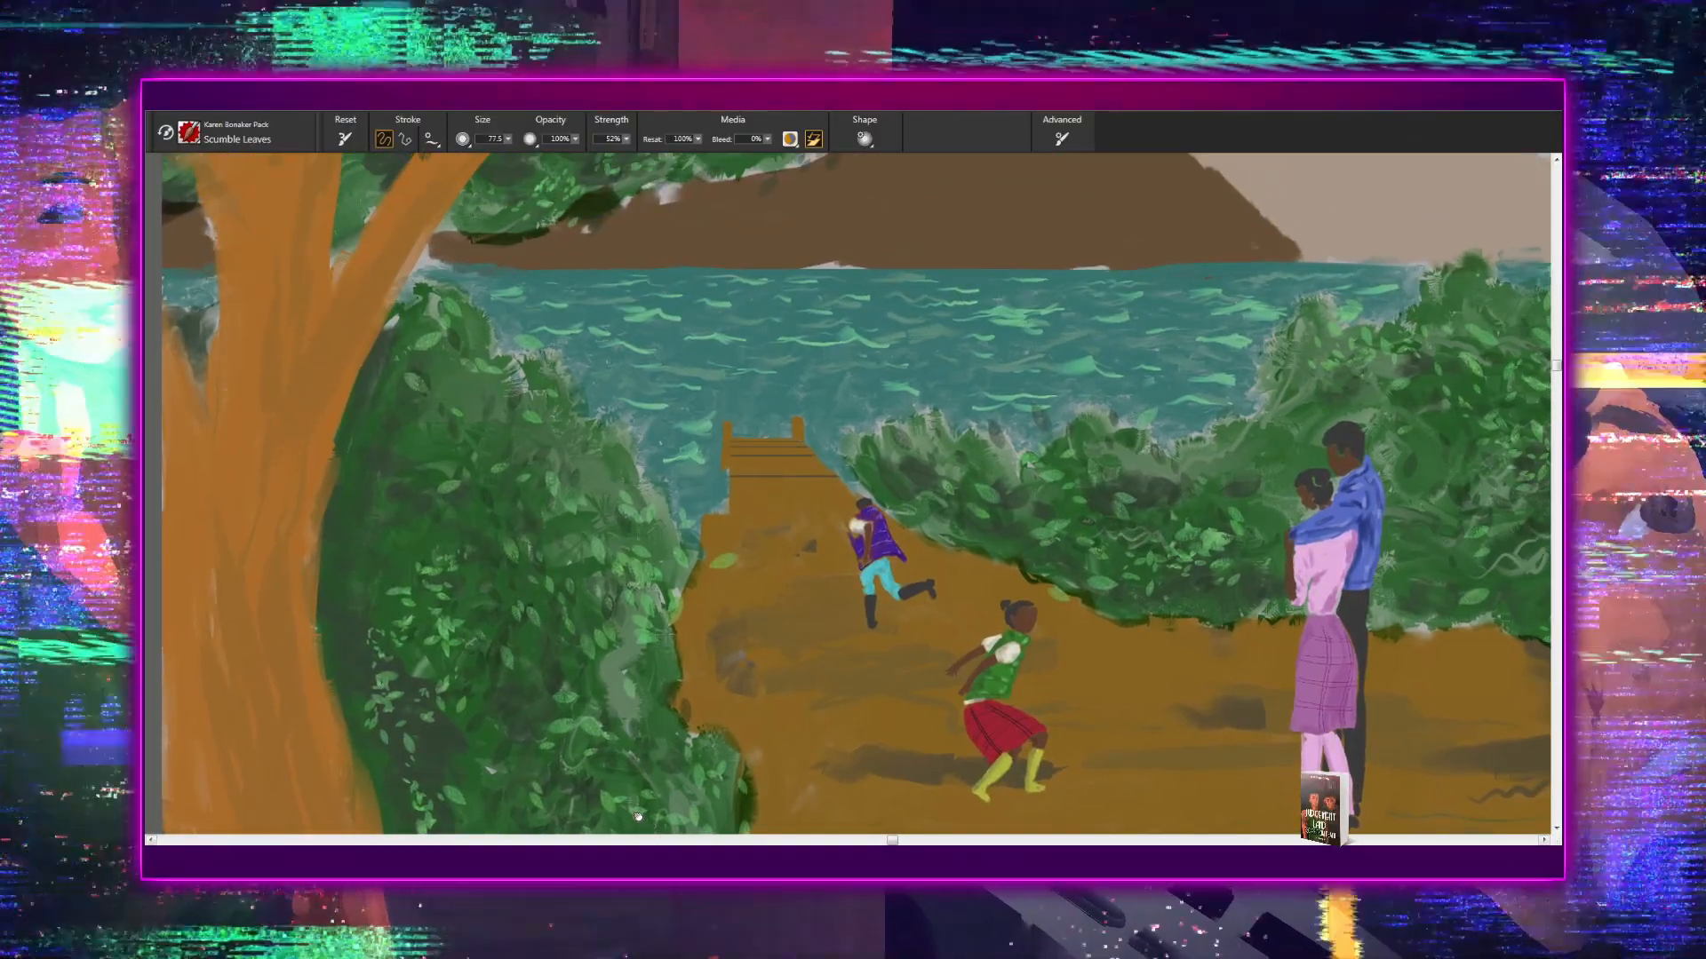
{"action": "left_click_drag", "start_coordinate": [592, 560], "coordinate": [725, 566]}
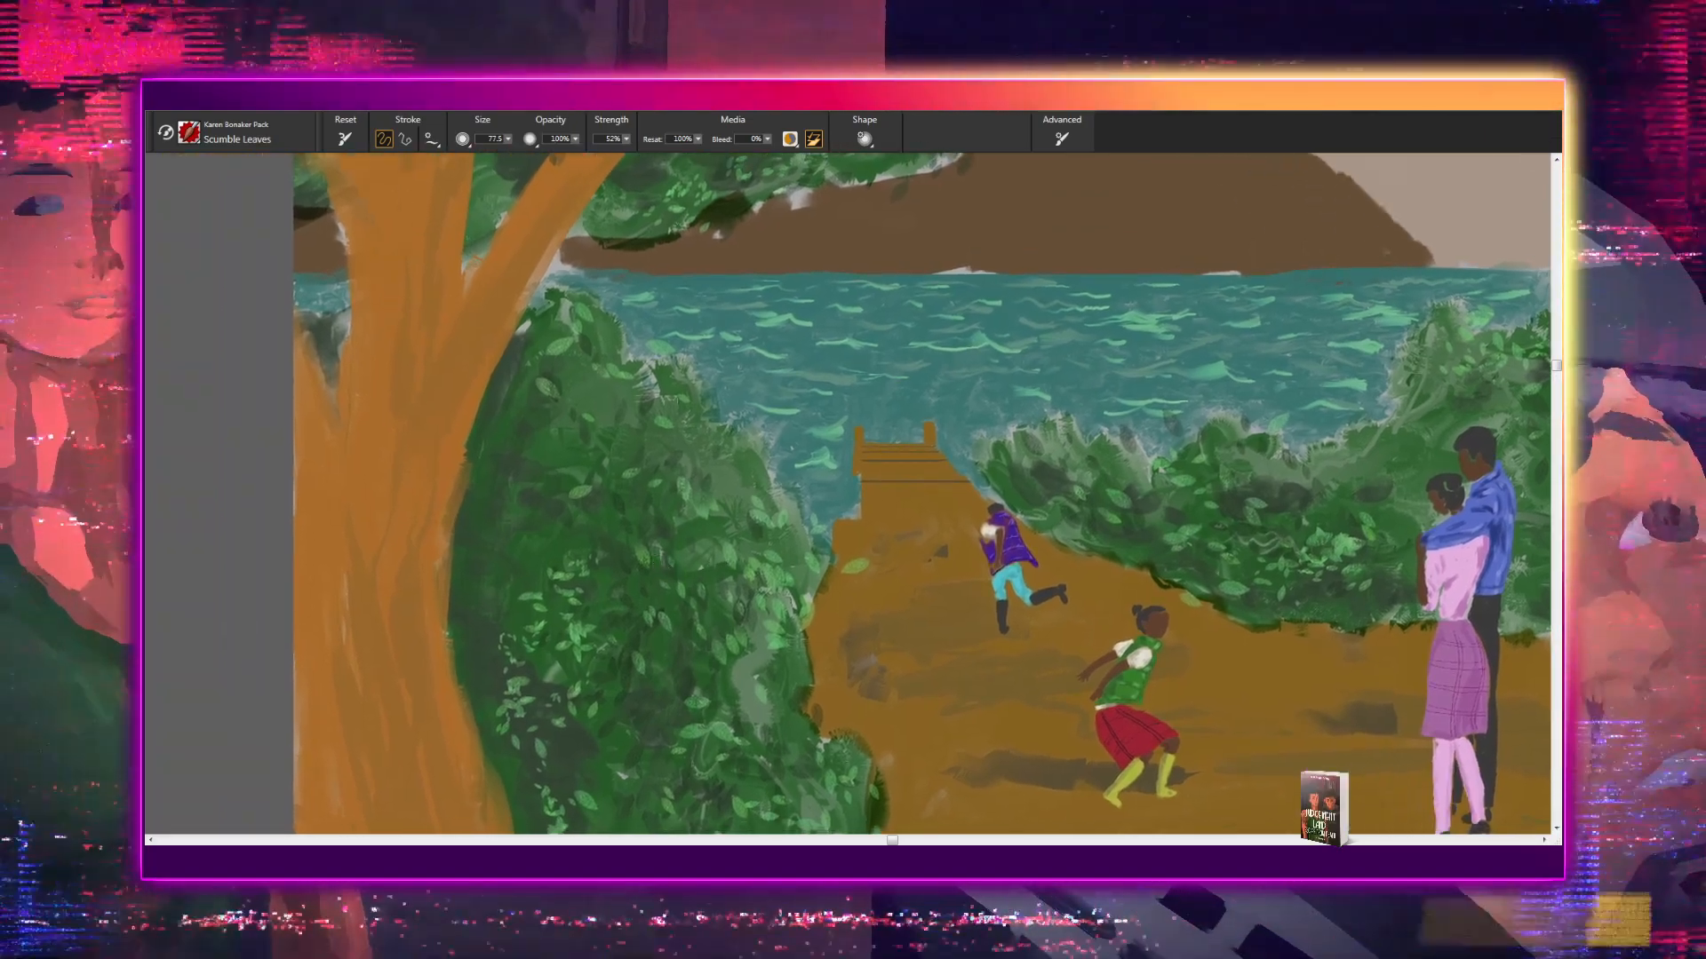
{"action": "left_click_drag", "start_coordinate": [540, 492], "coordinate": [542, 508]}
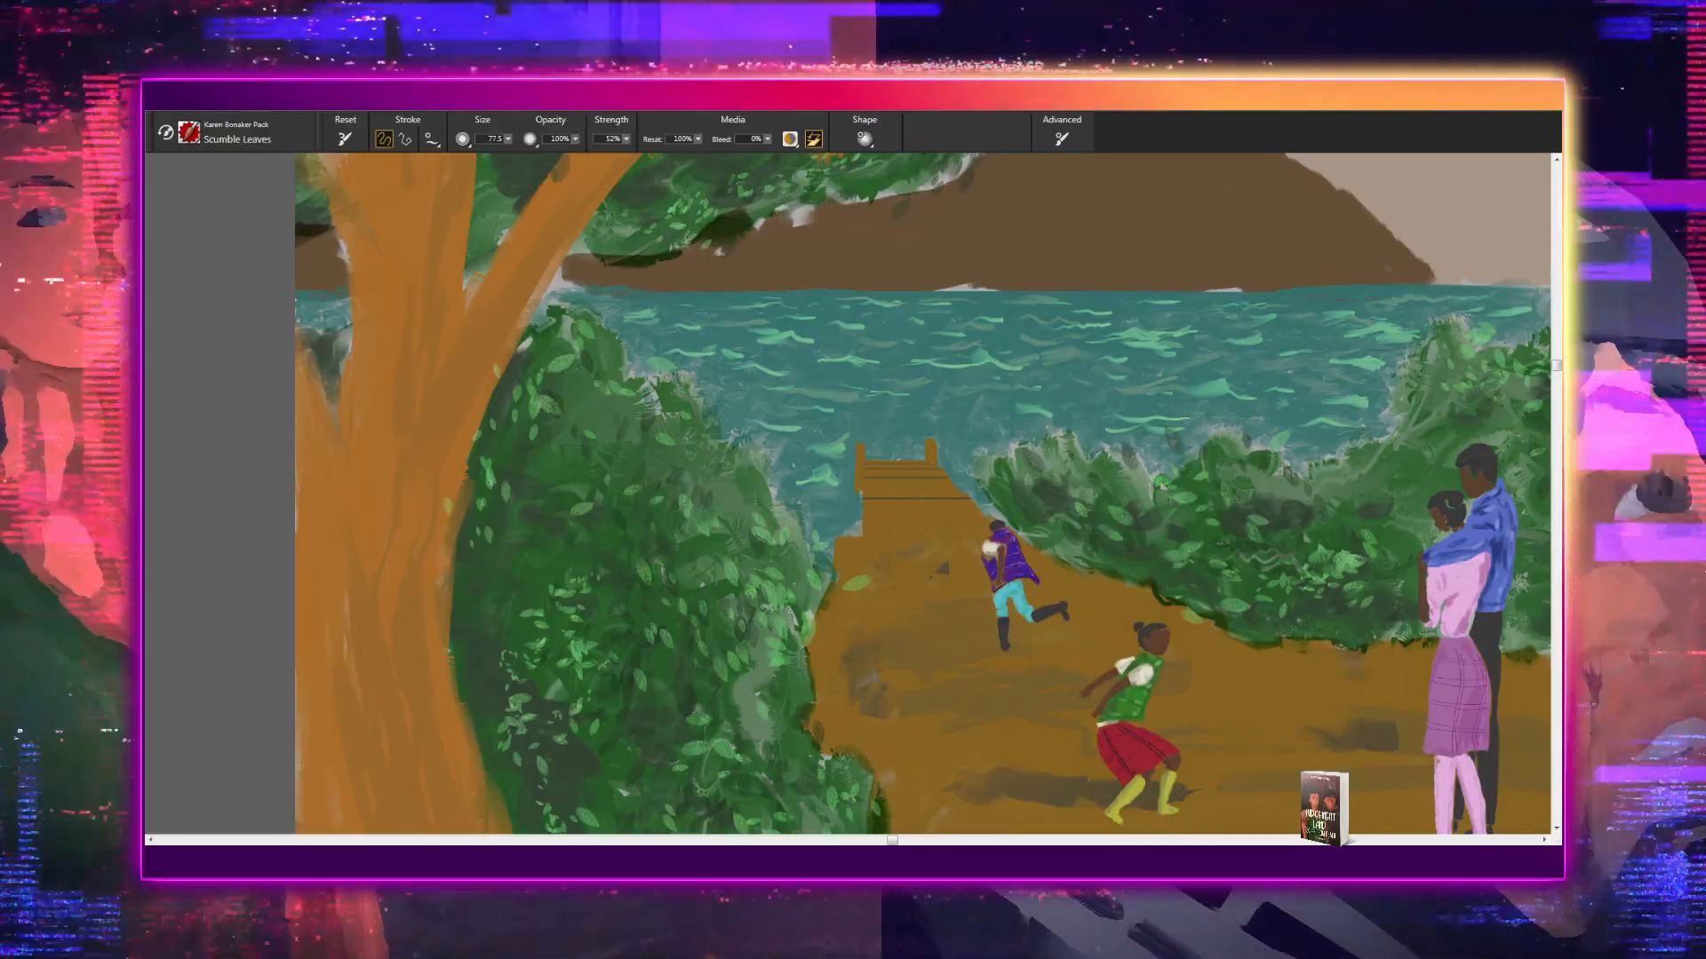
- Examine the foliage from the foreground shrub to the fence, then the whole painting at several magnifications
{"action": "mouse_move", "coordinate": [788, 714]}
{"action": "left_mouse_down"}
{"action": "mouse_move", "coordinate": [744, 556]}
{"action": "mouse_move", "coordinate": [731, 345]}
{"action": "left_mouse_up"}
{"action": "left_click_drag", "start_coordinate": [764, 607], "coordinate": [741, 403]}
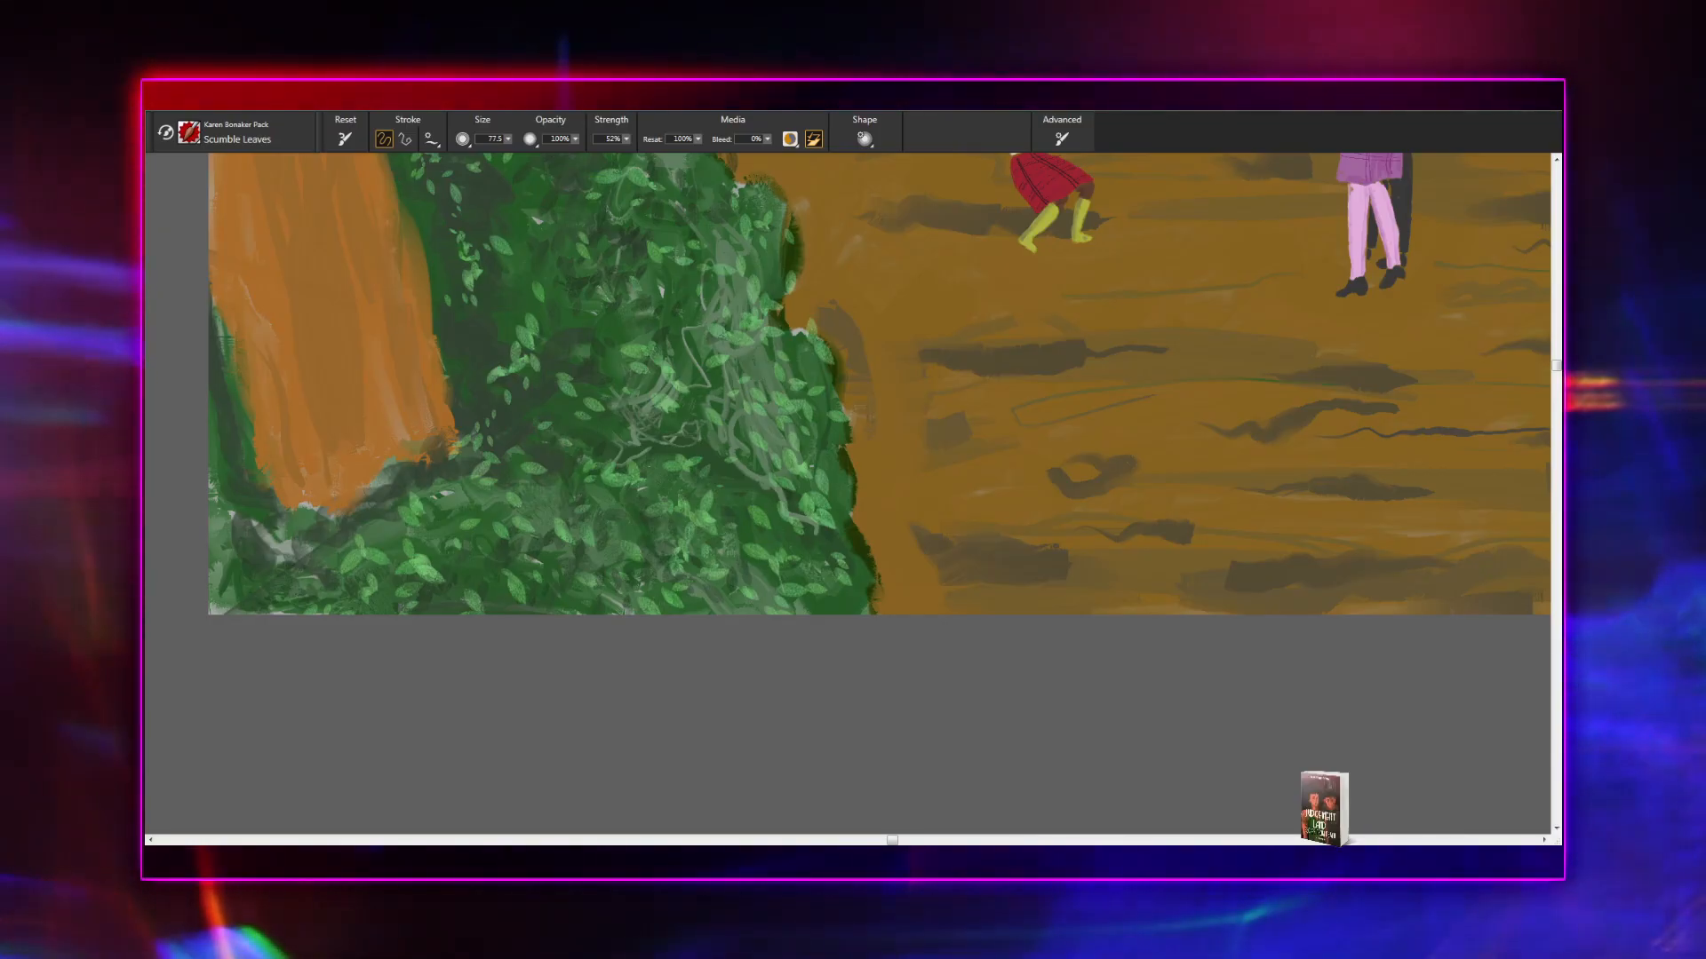
{"action": "left_click_drag", "start_coordinate": [1119, 466], "coordinate": [595, 760]}
{"action": "left_click_drag", "start_coordinate": [816, 530], "coordinate": [675, 803]}
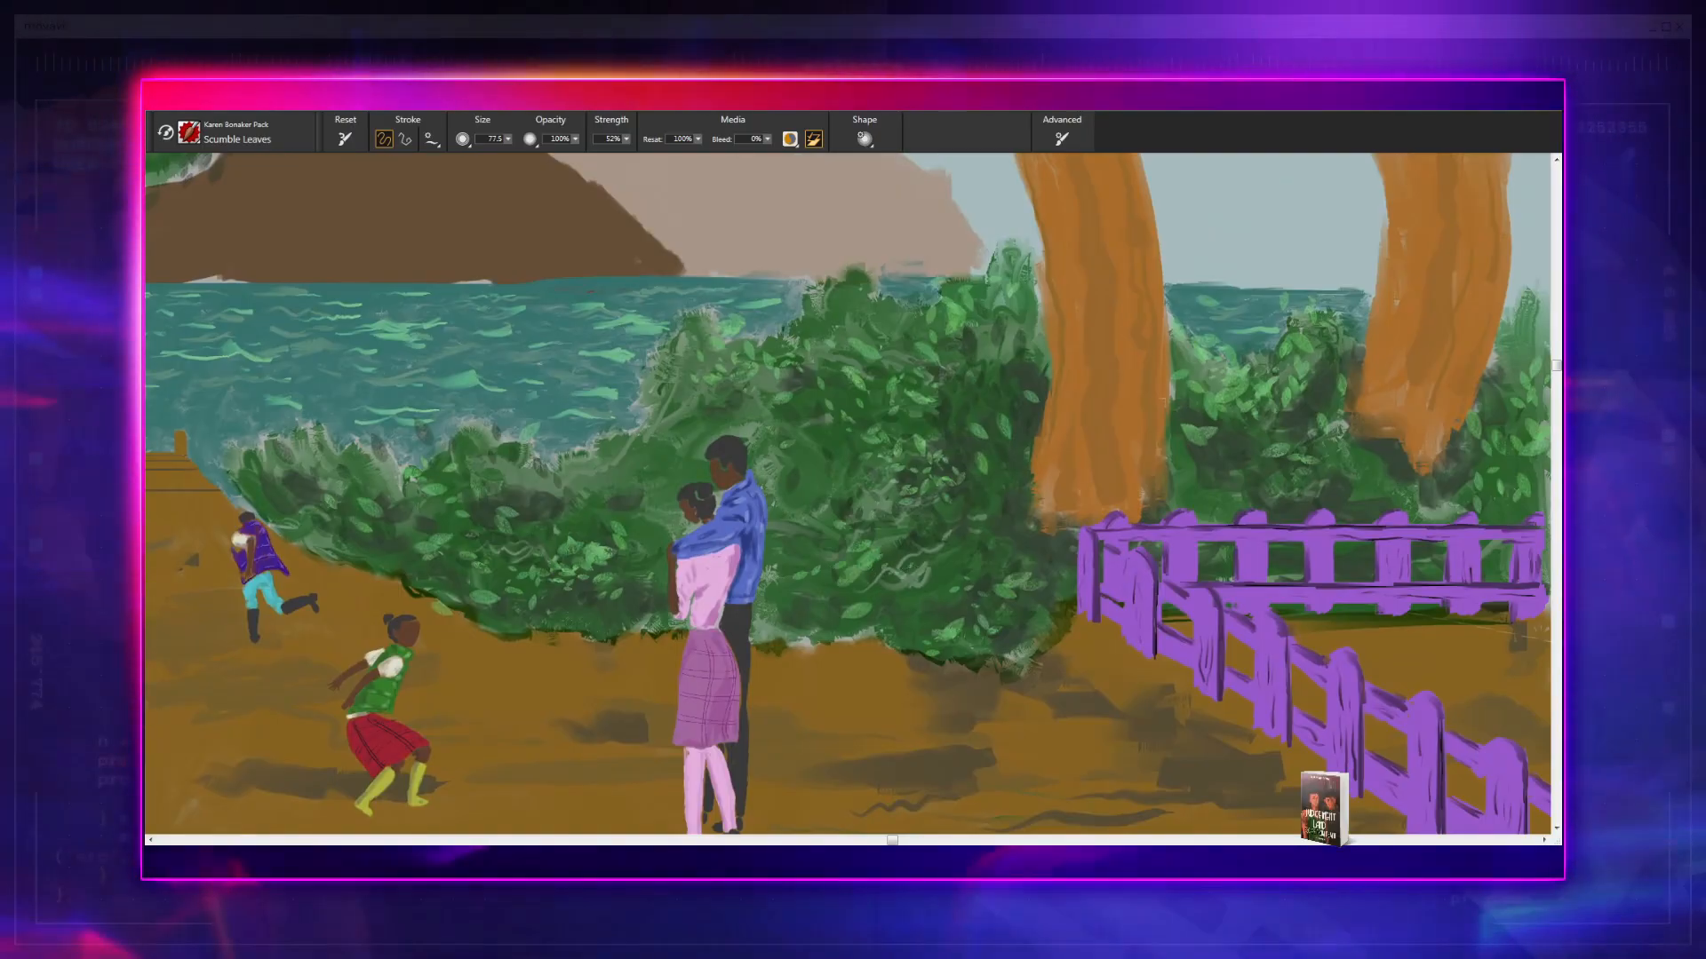
{"action": "left_click_drag", "start_coordinate": [891, 556], "coordinate": [819, 679]}
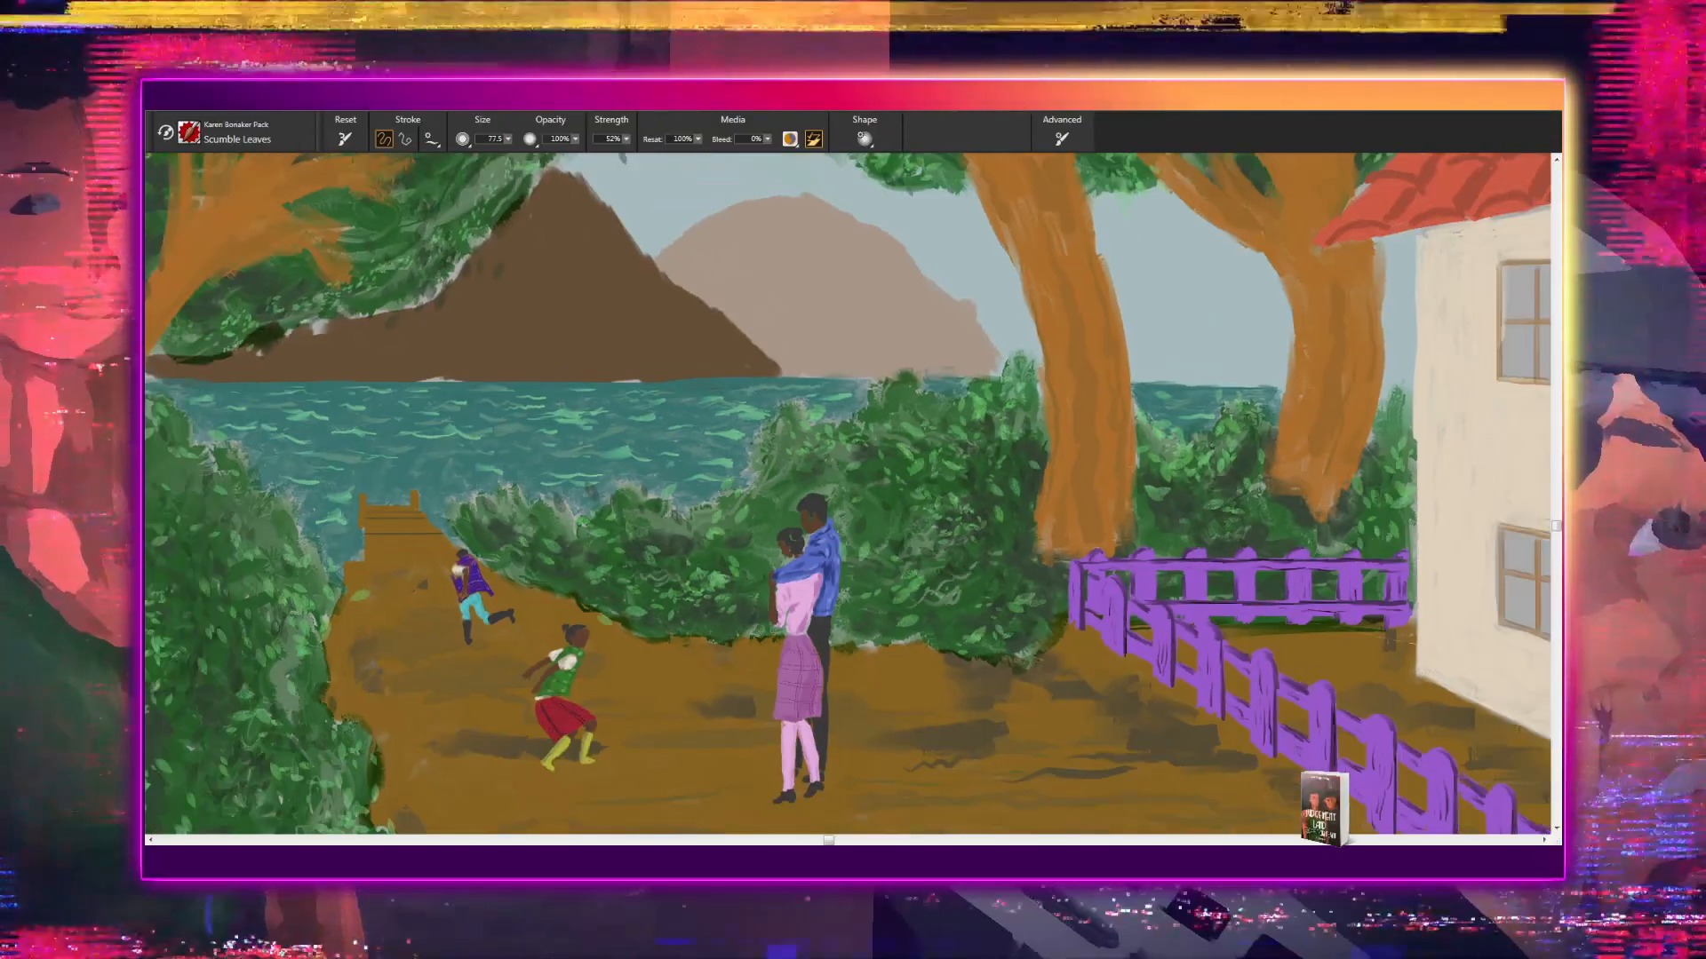
{"action": "scroll", "coordinate": [848, 494], "scroll_direction": "down", "scroll_amount": 8}
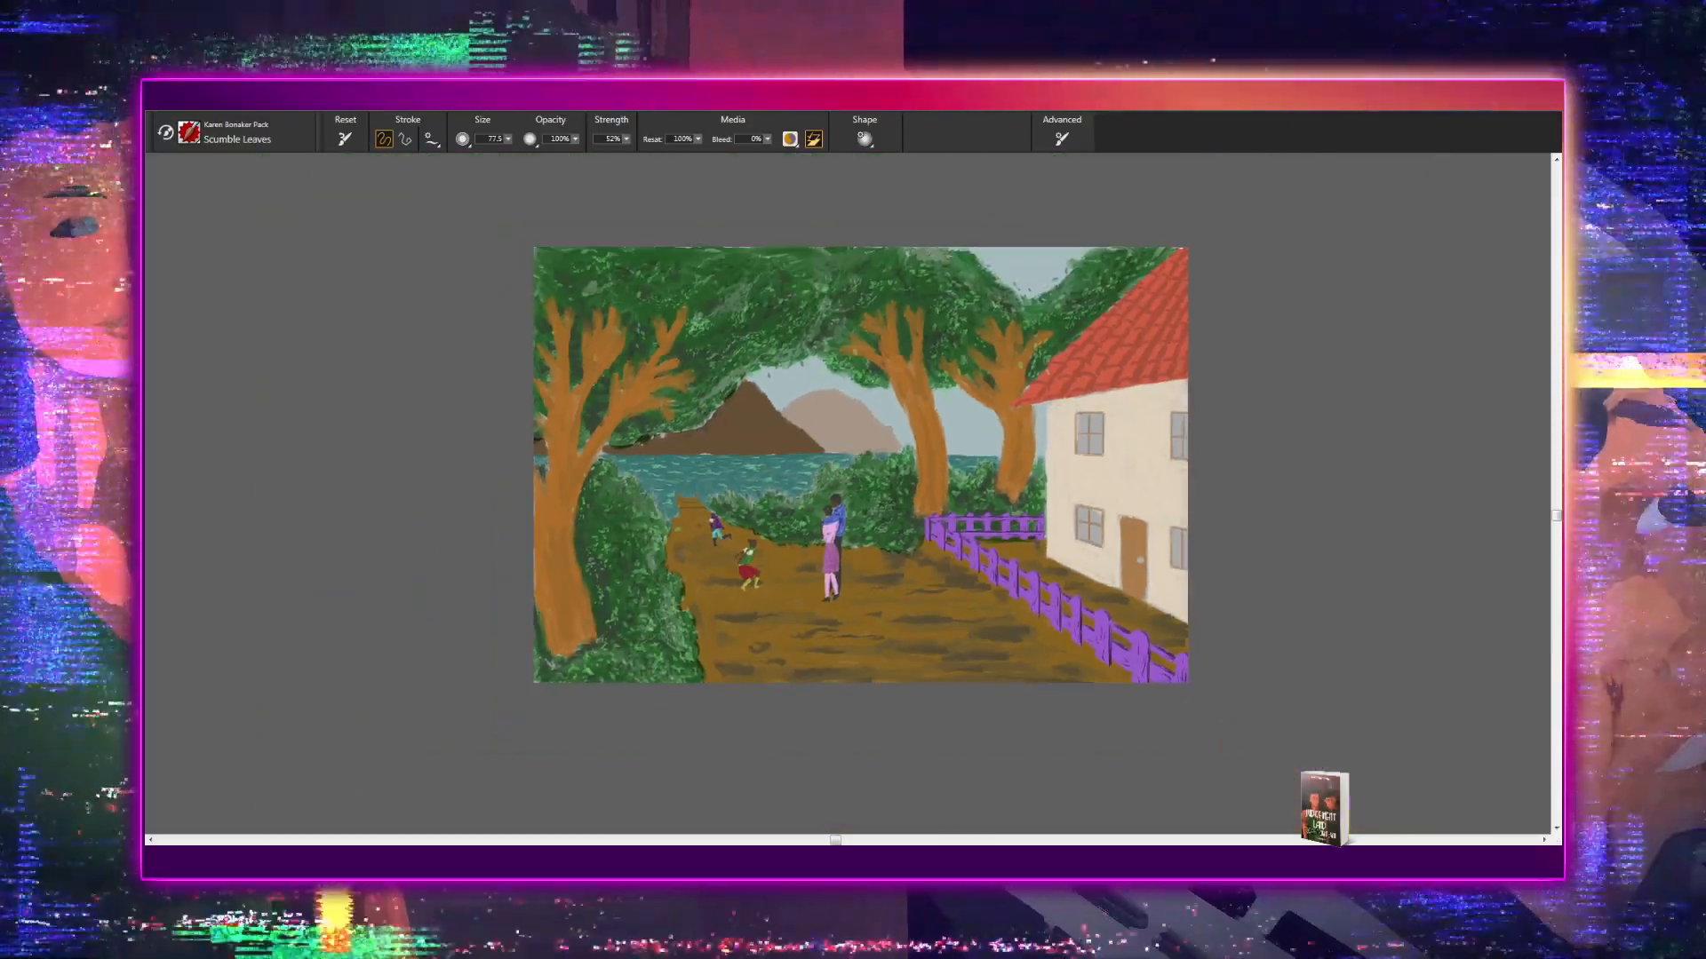
{"action": "scroll", "coordinate": [848, 494], "scroll_direction": "down", "scroll_amount": 2}
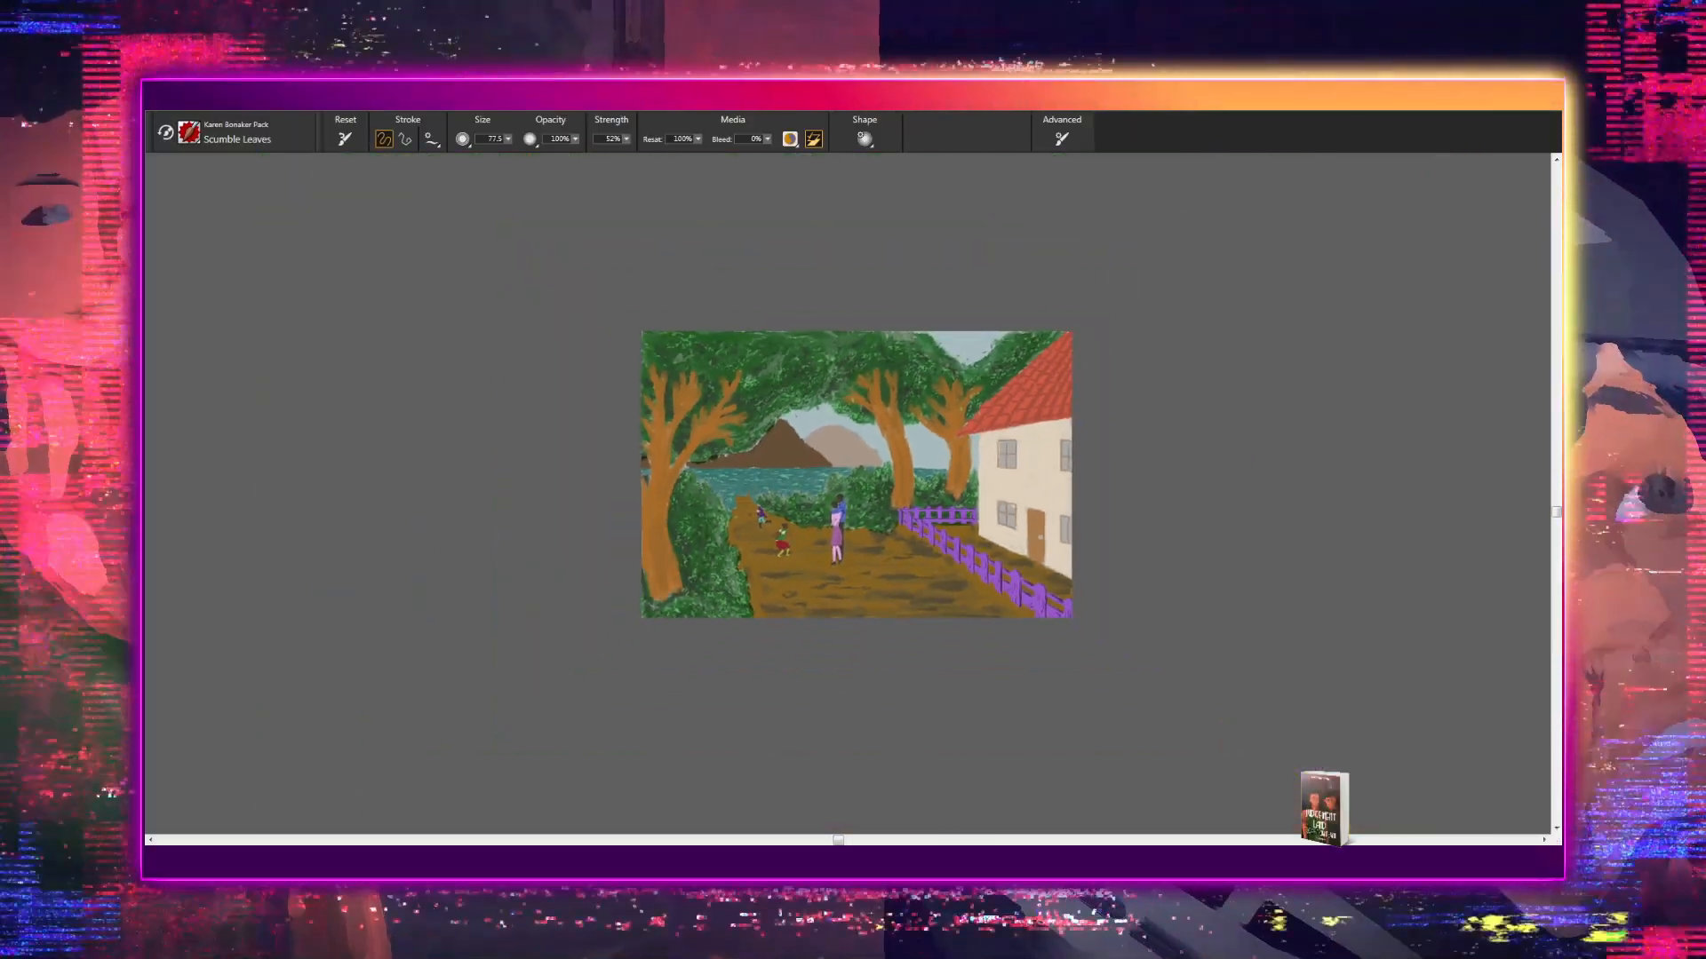
{"action": "scroll", "coordinate": [849, 494], "scroll_direction": "up", "scroll_amount": 6}
{"action": "scroll", "coordinate": [848, 494], "scroll_direction": "up", "scroll_amount": 2}
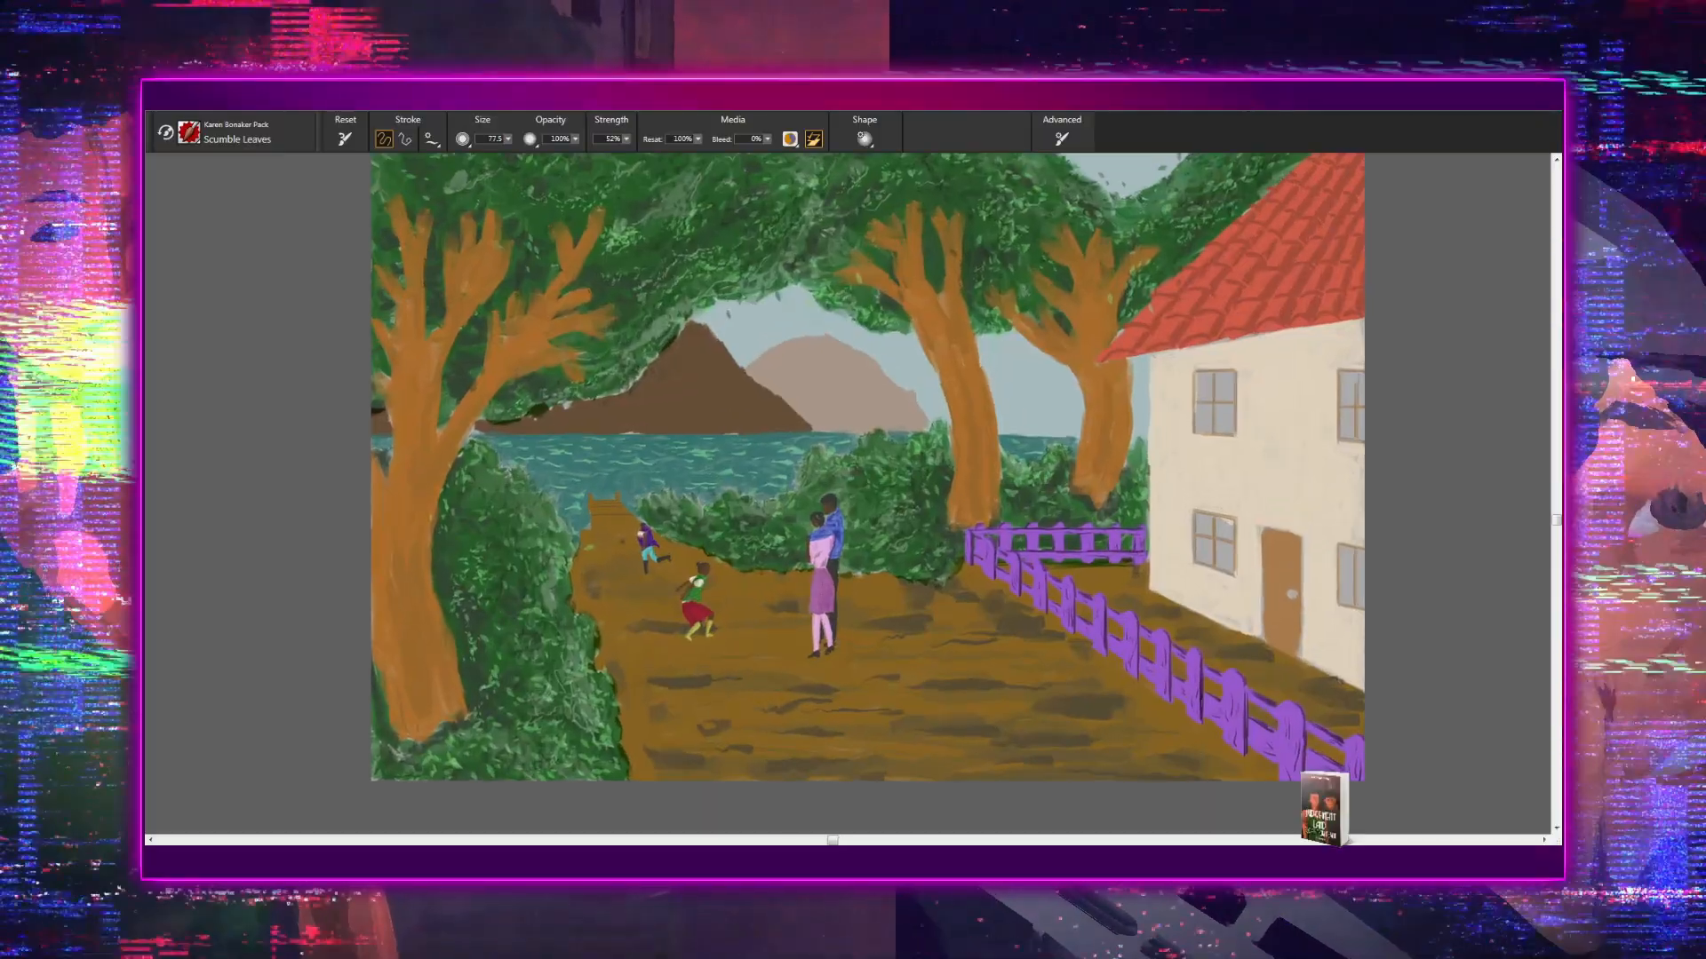
{"action": "scroll", "coordinate": [849, 494], "scroll_direction": "down", "scroll_amount": 4}
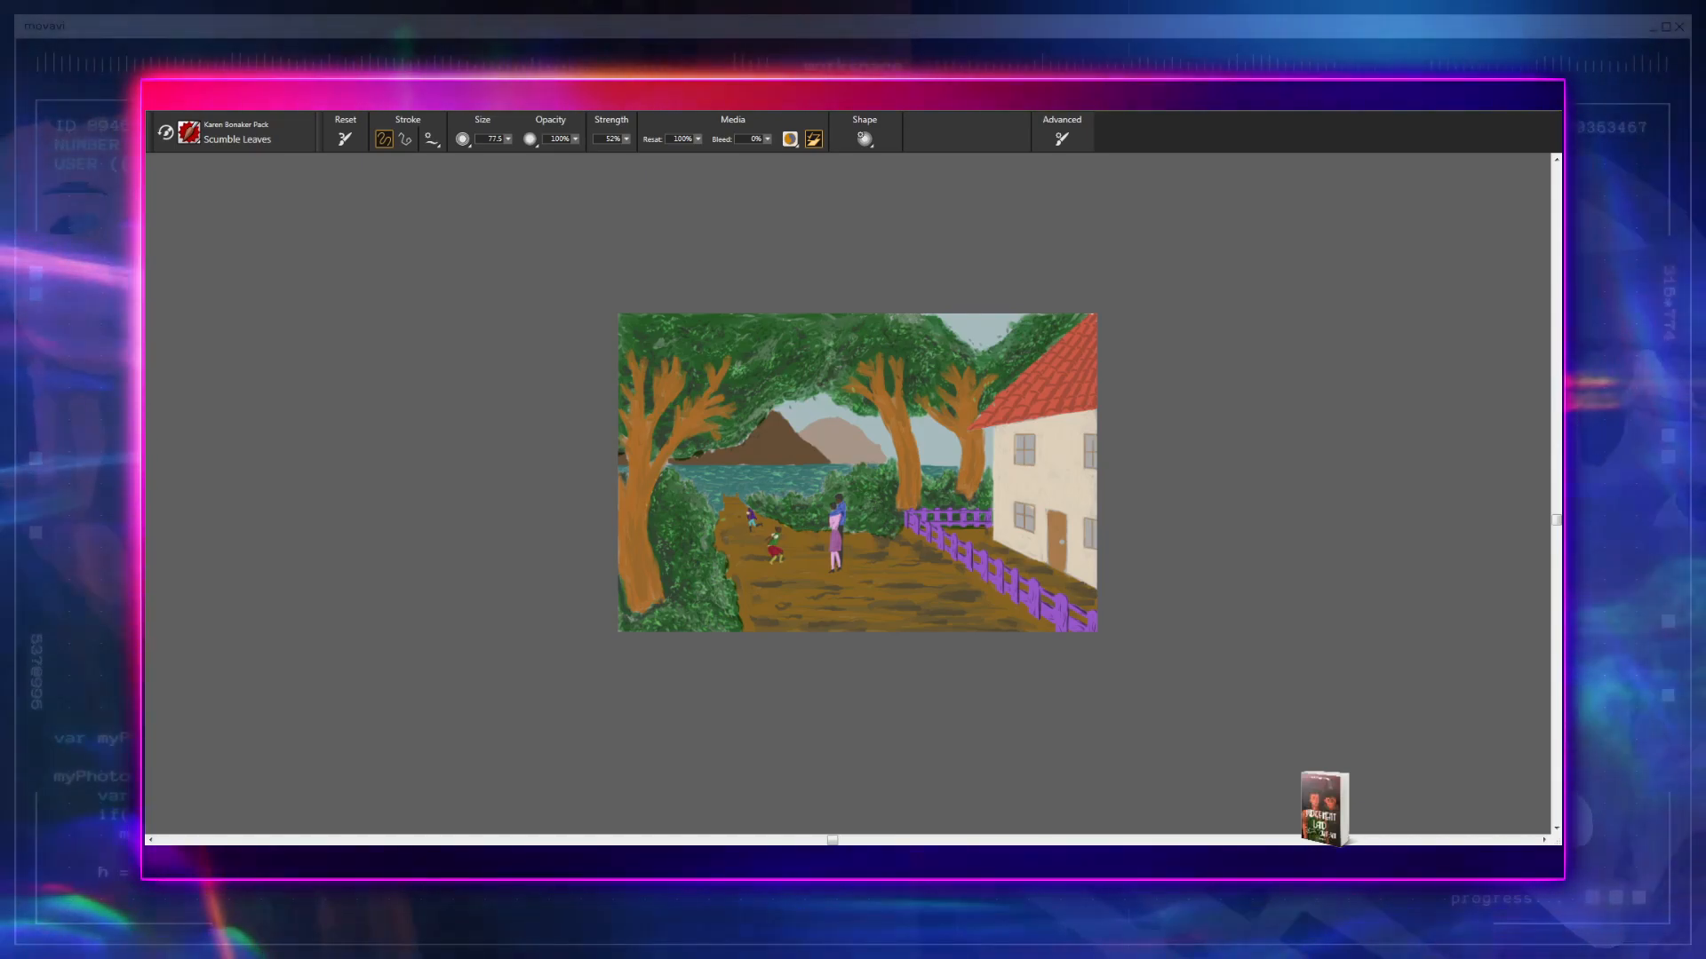
{"action": "scroll", "coordinate": [872, 516], "scroll_direction": "up", "scroll_amount": 4}
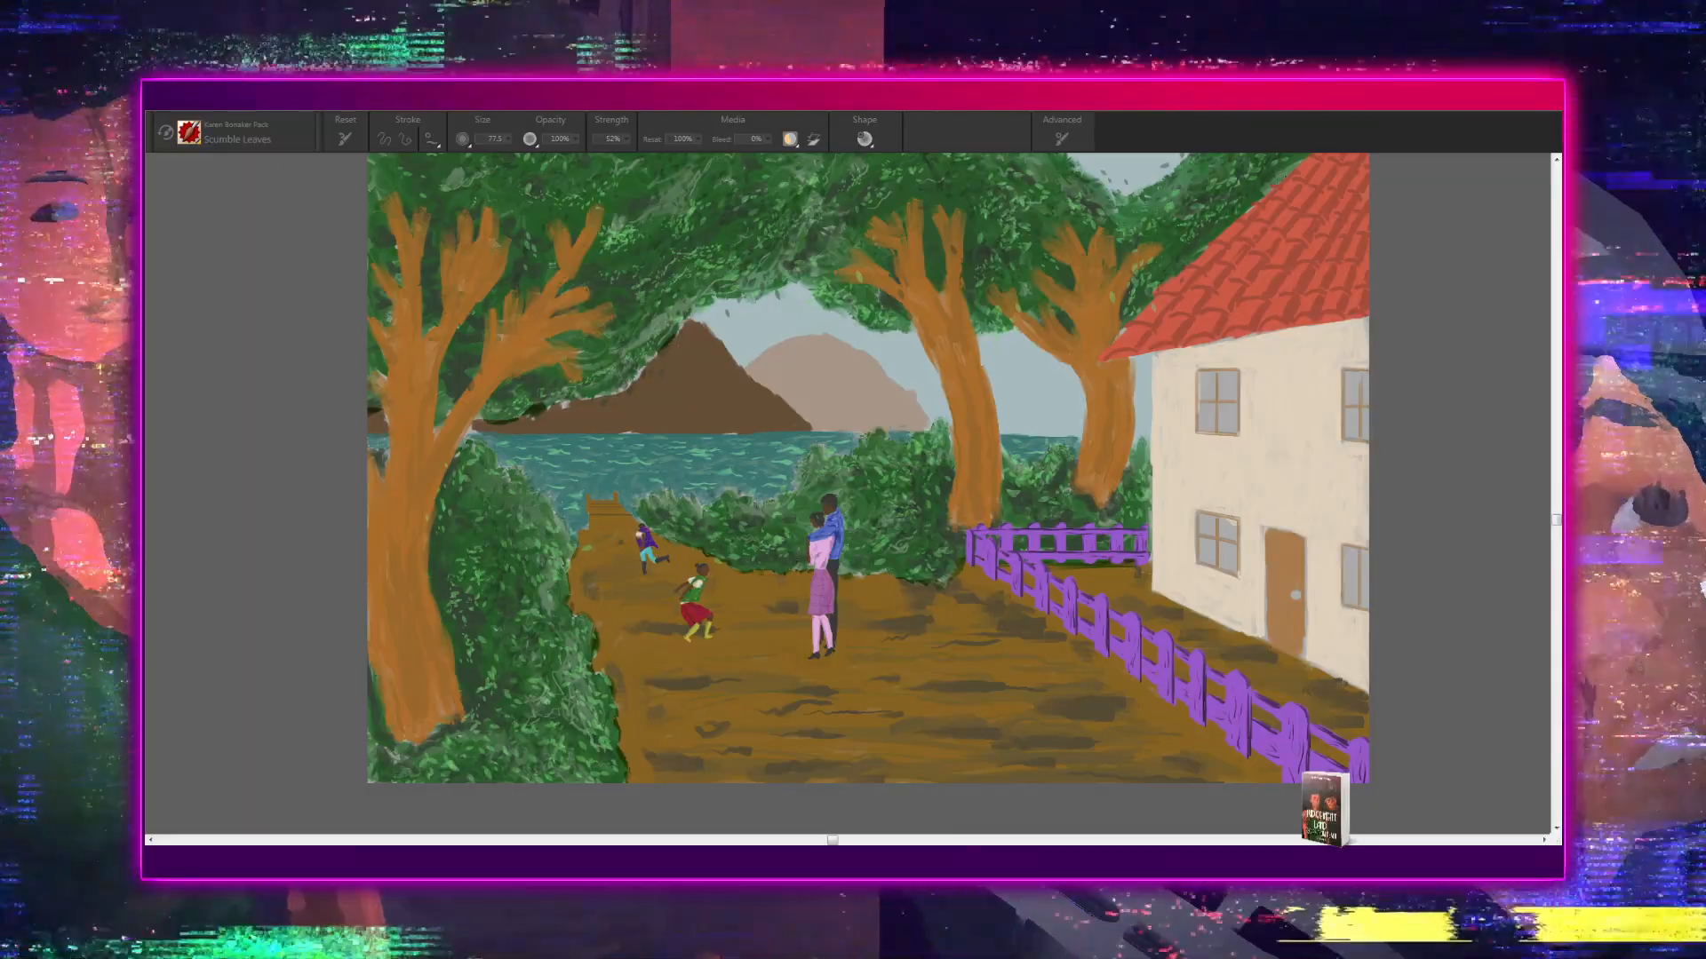
- Switch to the Jasiu 2B Pencil brush and save a copy of it in the GJTUT2 brush category
{"action": "left_click", "coordinate": [789, 551]}
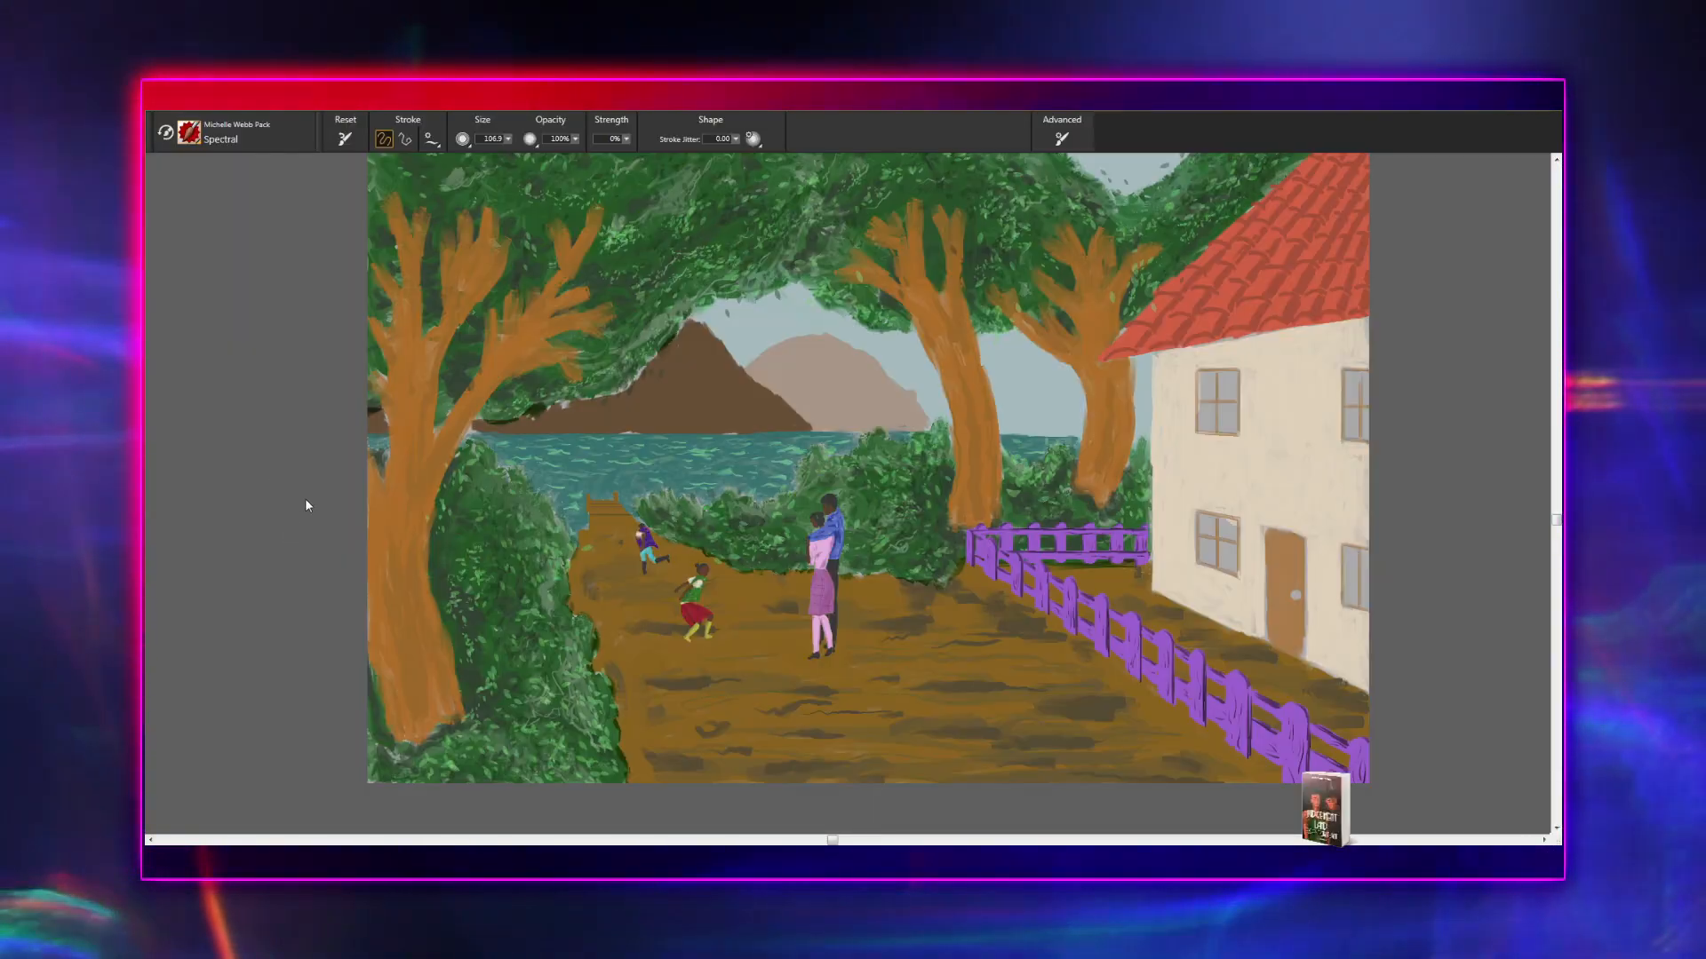
{"action": "left_click", "coordinate": [338, 512]}
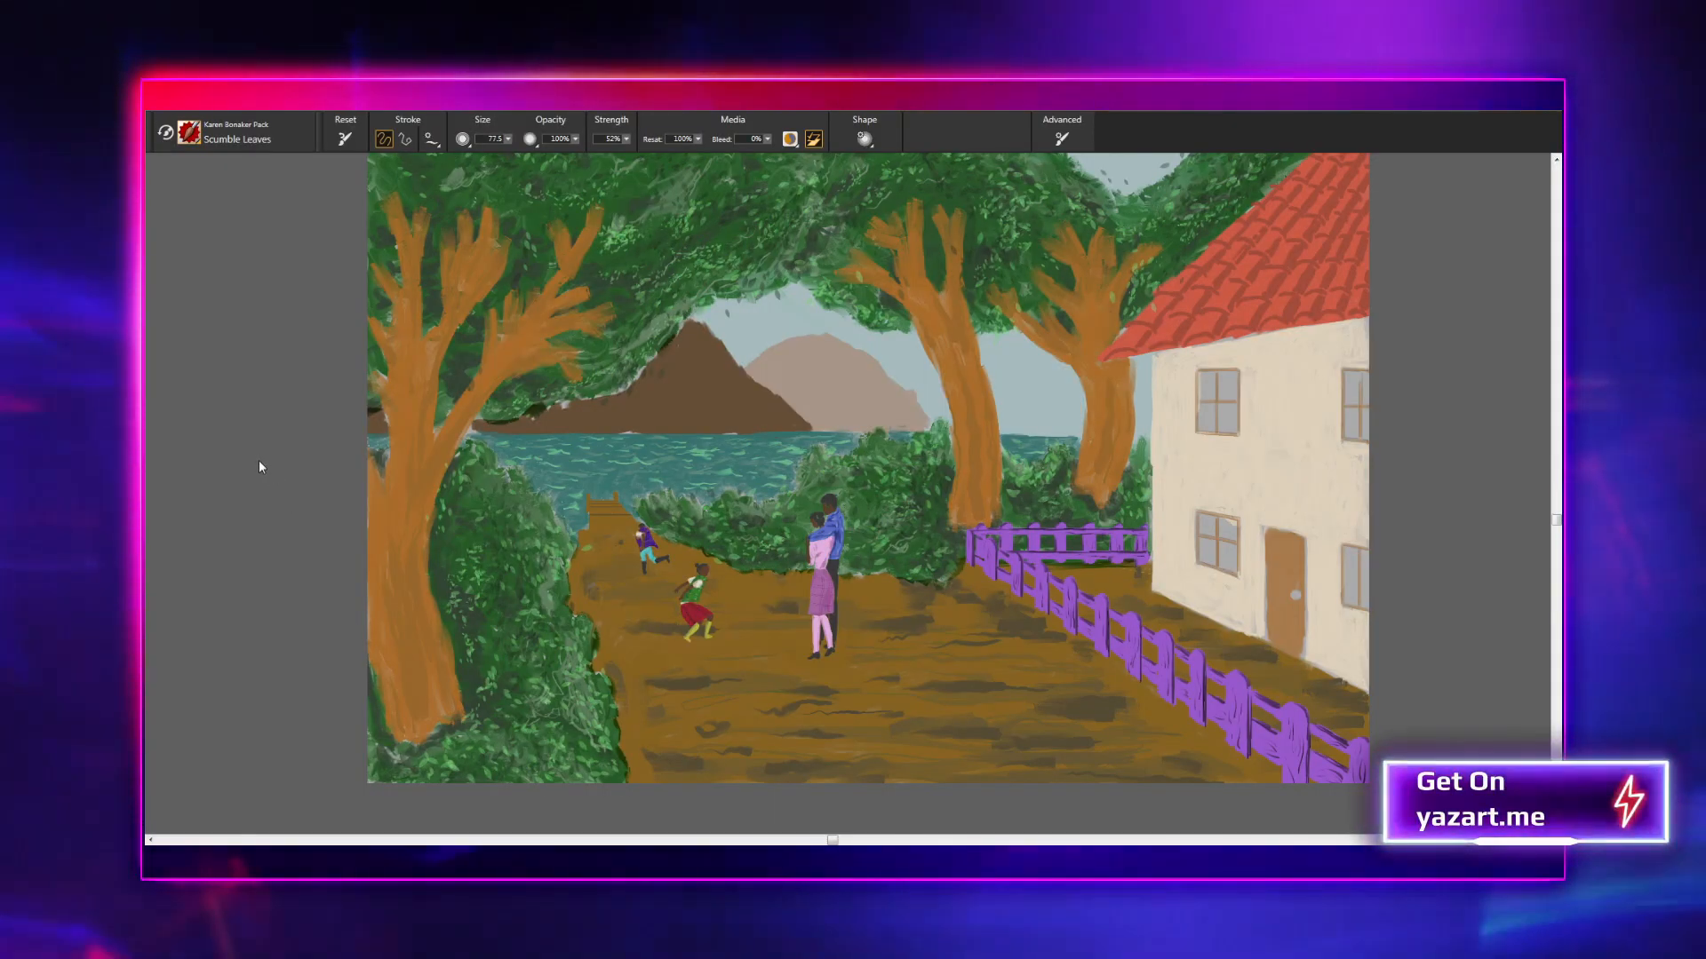
{"action": "left_click", "coordinate": [545, 417]}
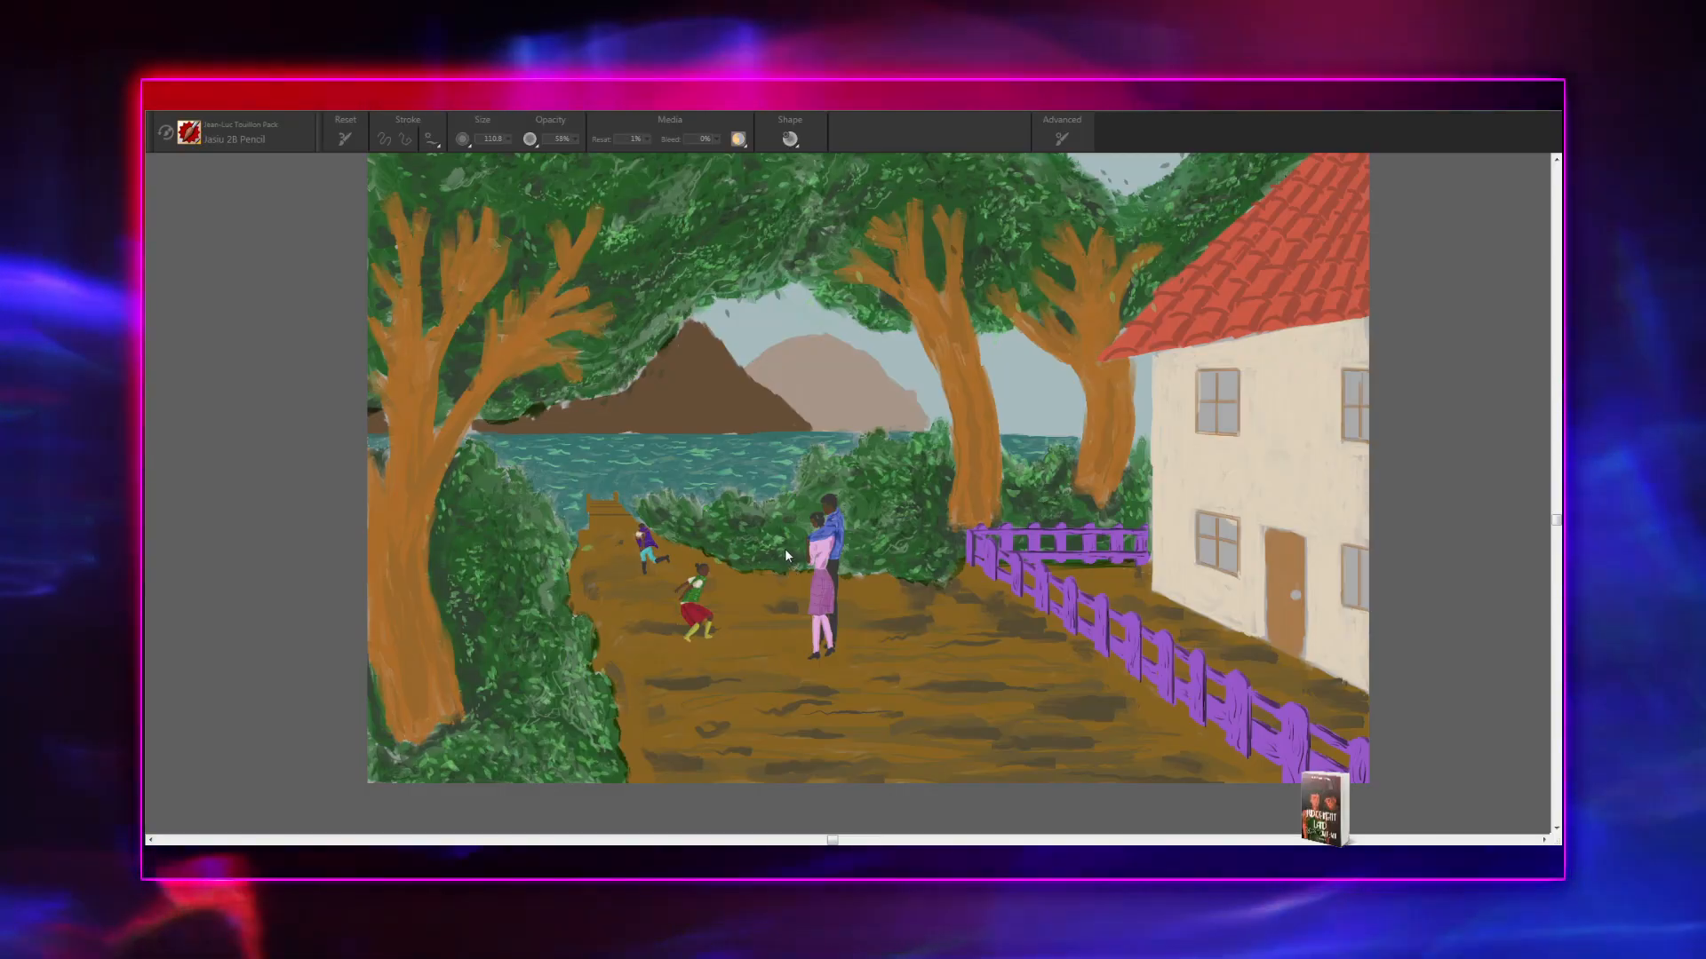
{"action": "key", "text": "Return"}
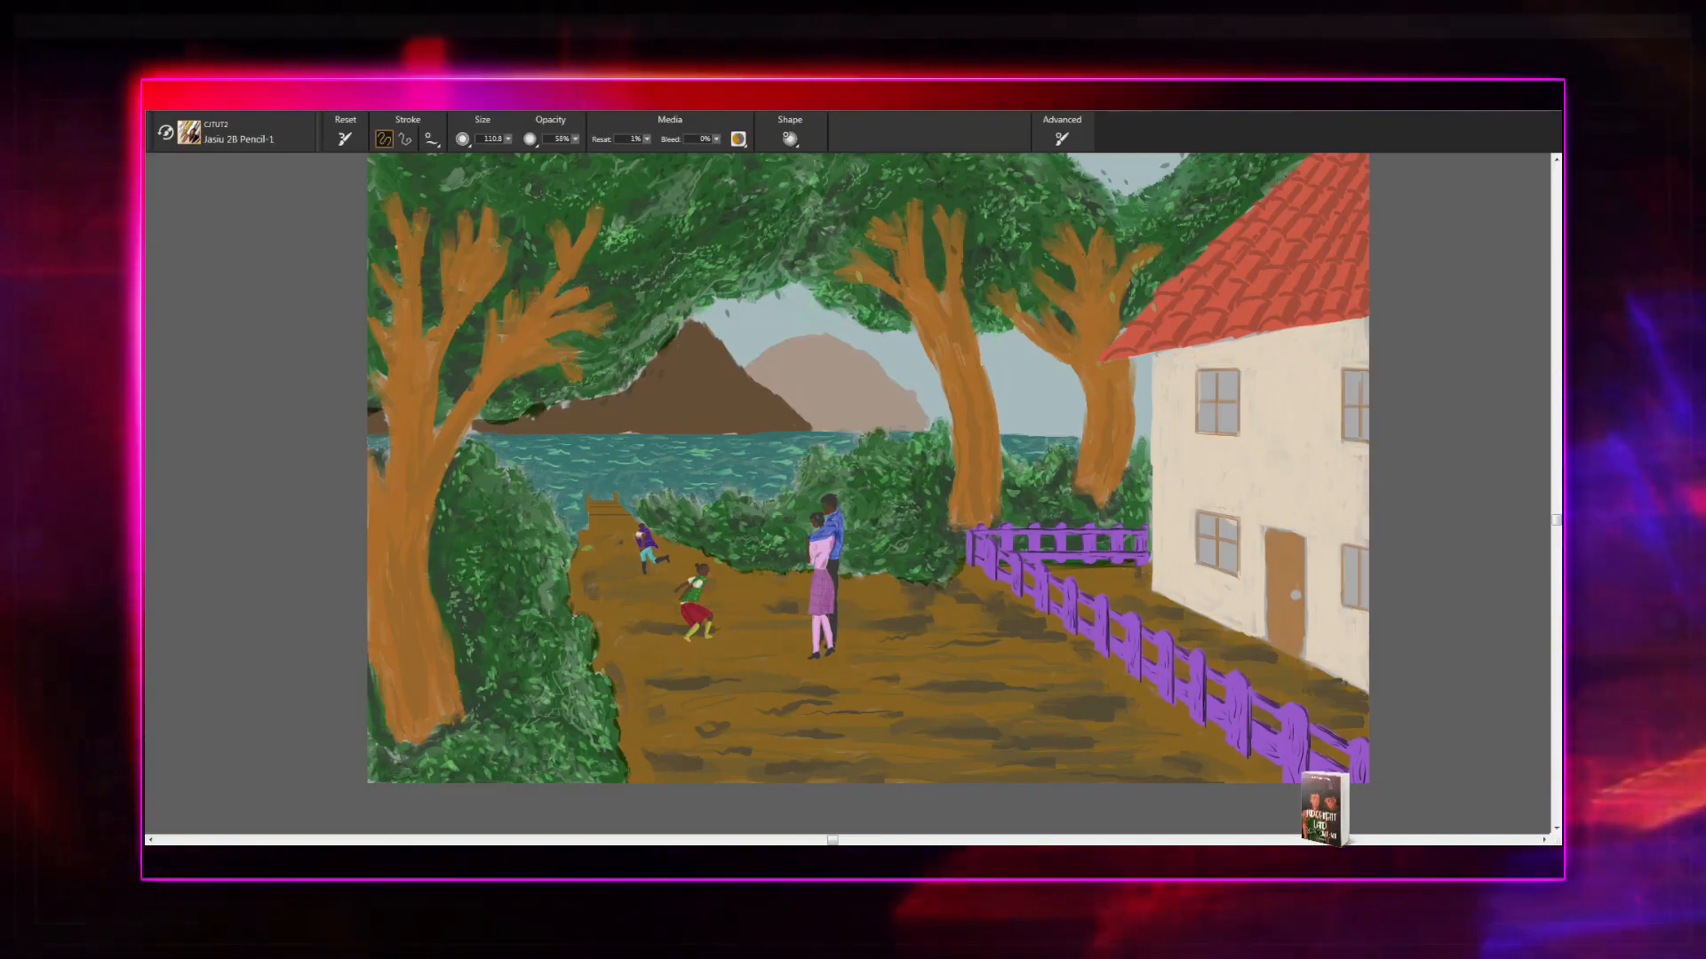
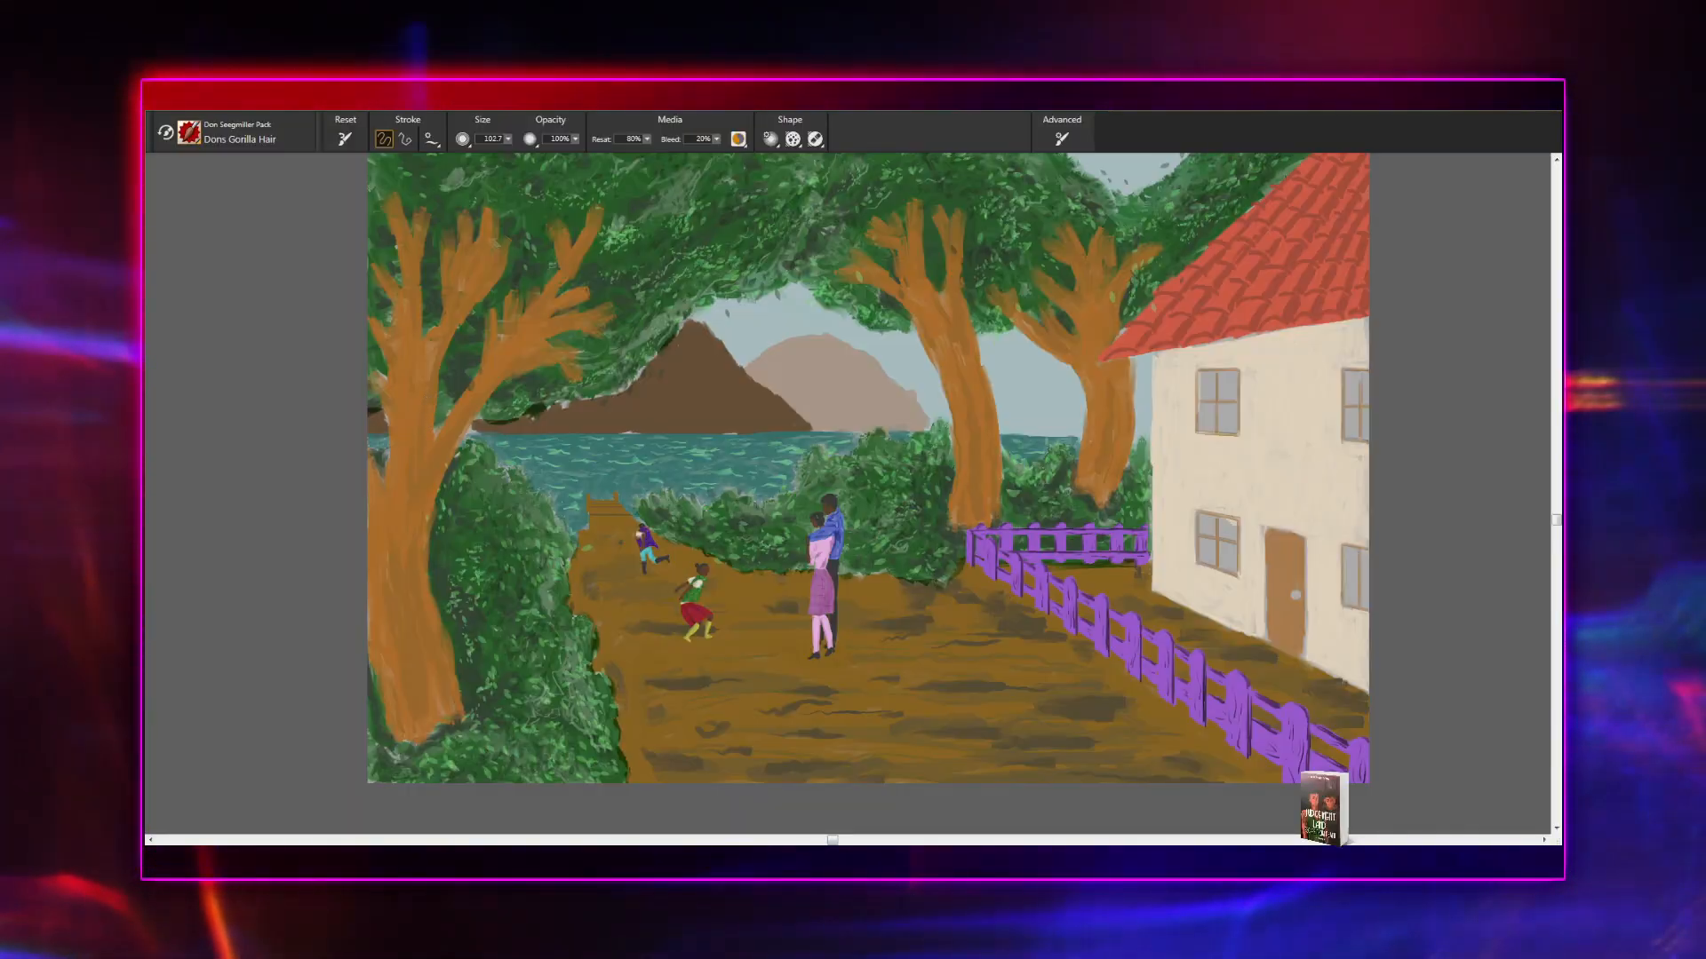
- Save a copy of the Dons Gravel Painter brush in the GJTUT2 category and call up the Thick Oil Grainy Palette and Sketcher brushes
{"action": "left_click", "coordinate": [428, 399]}
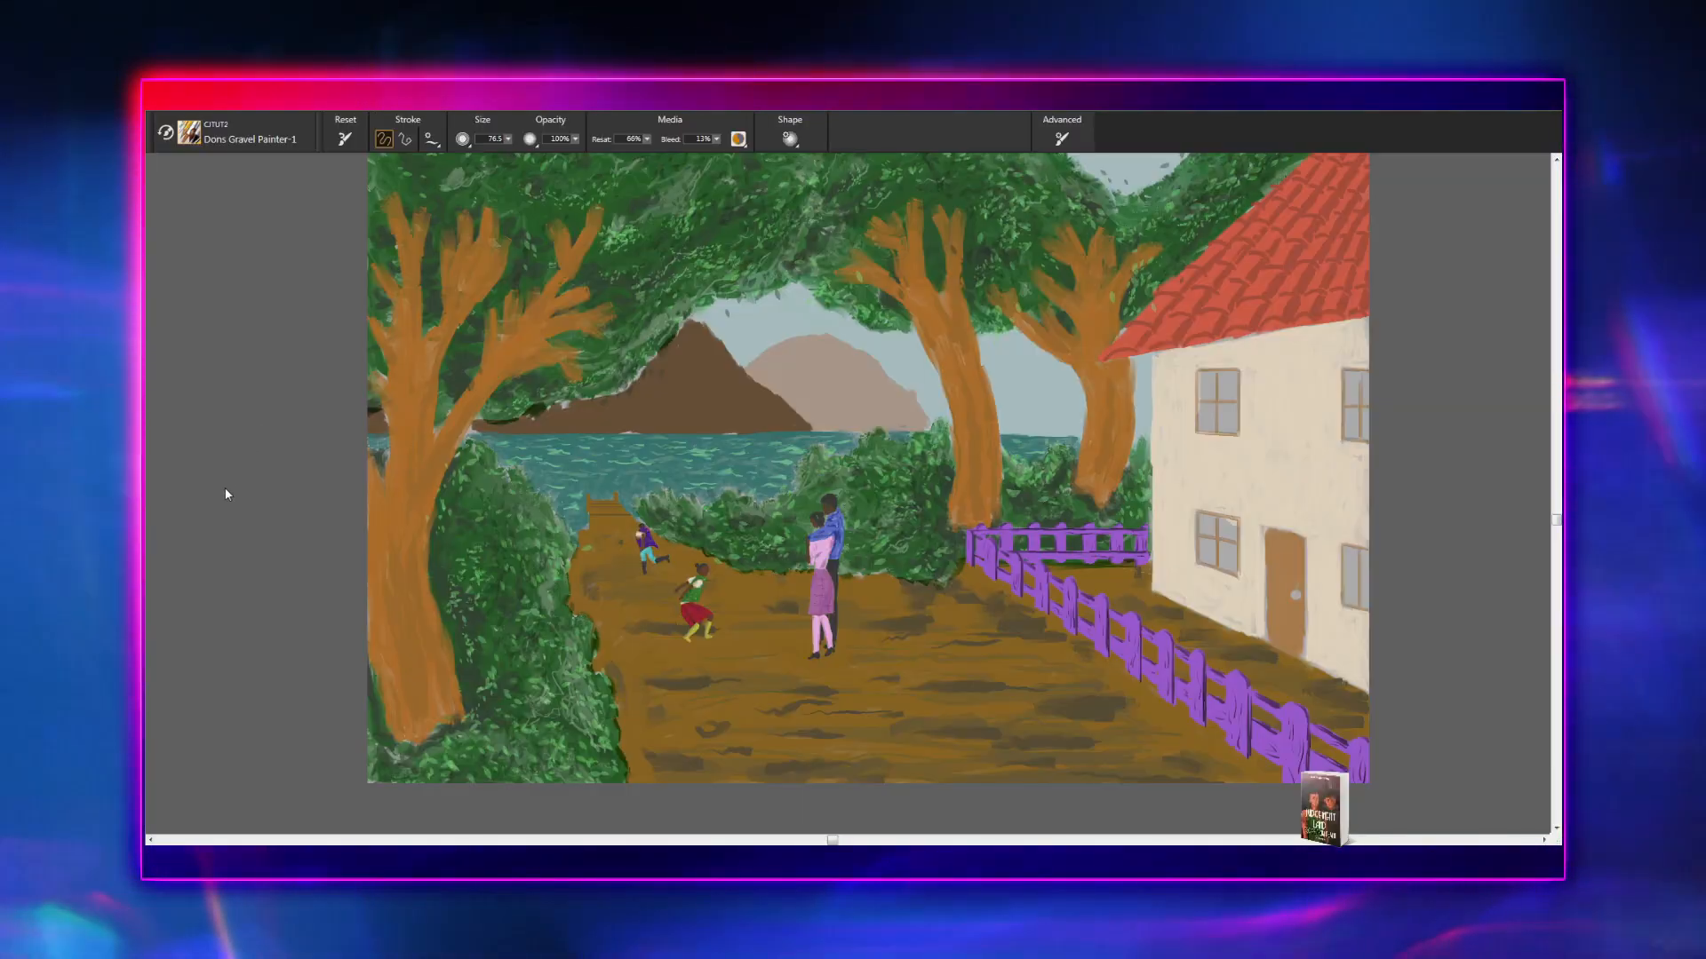
{"action": "left_click", "coordinate": [343, 440]}
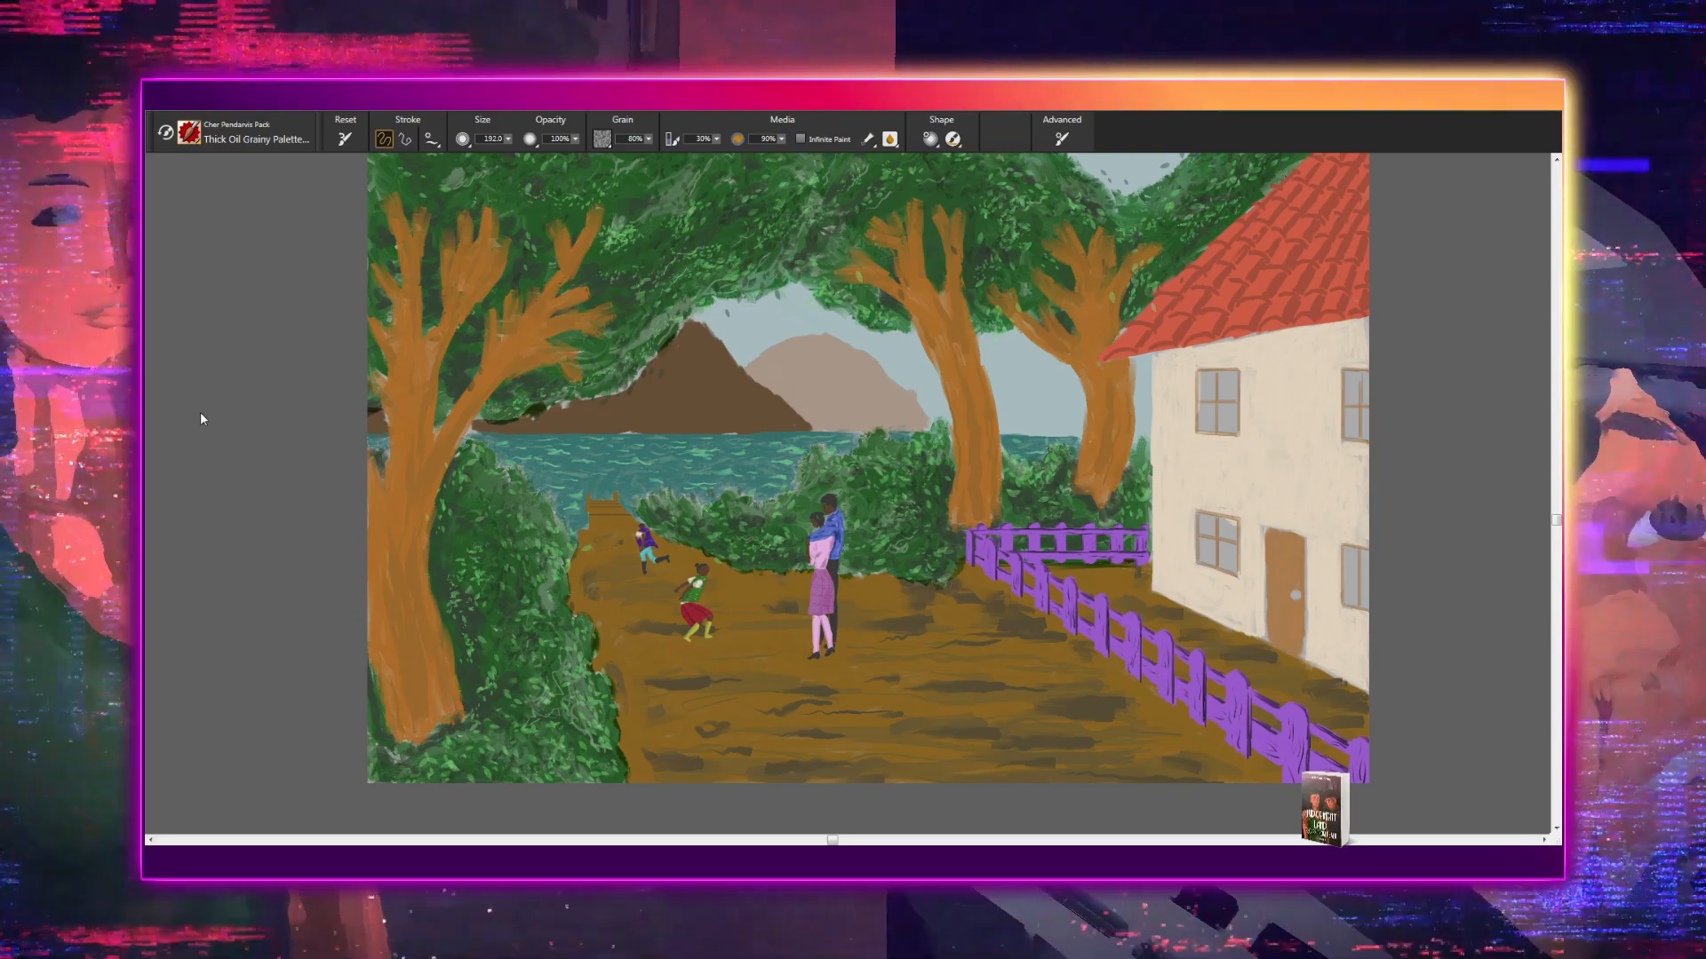
{"action": "left_click", "coordinate": [274, 382]}
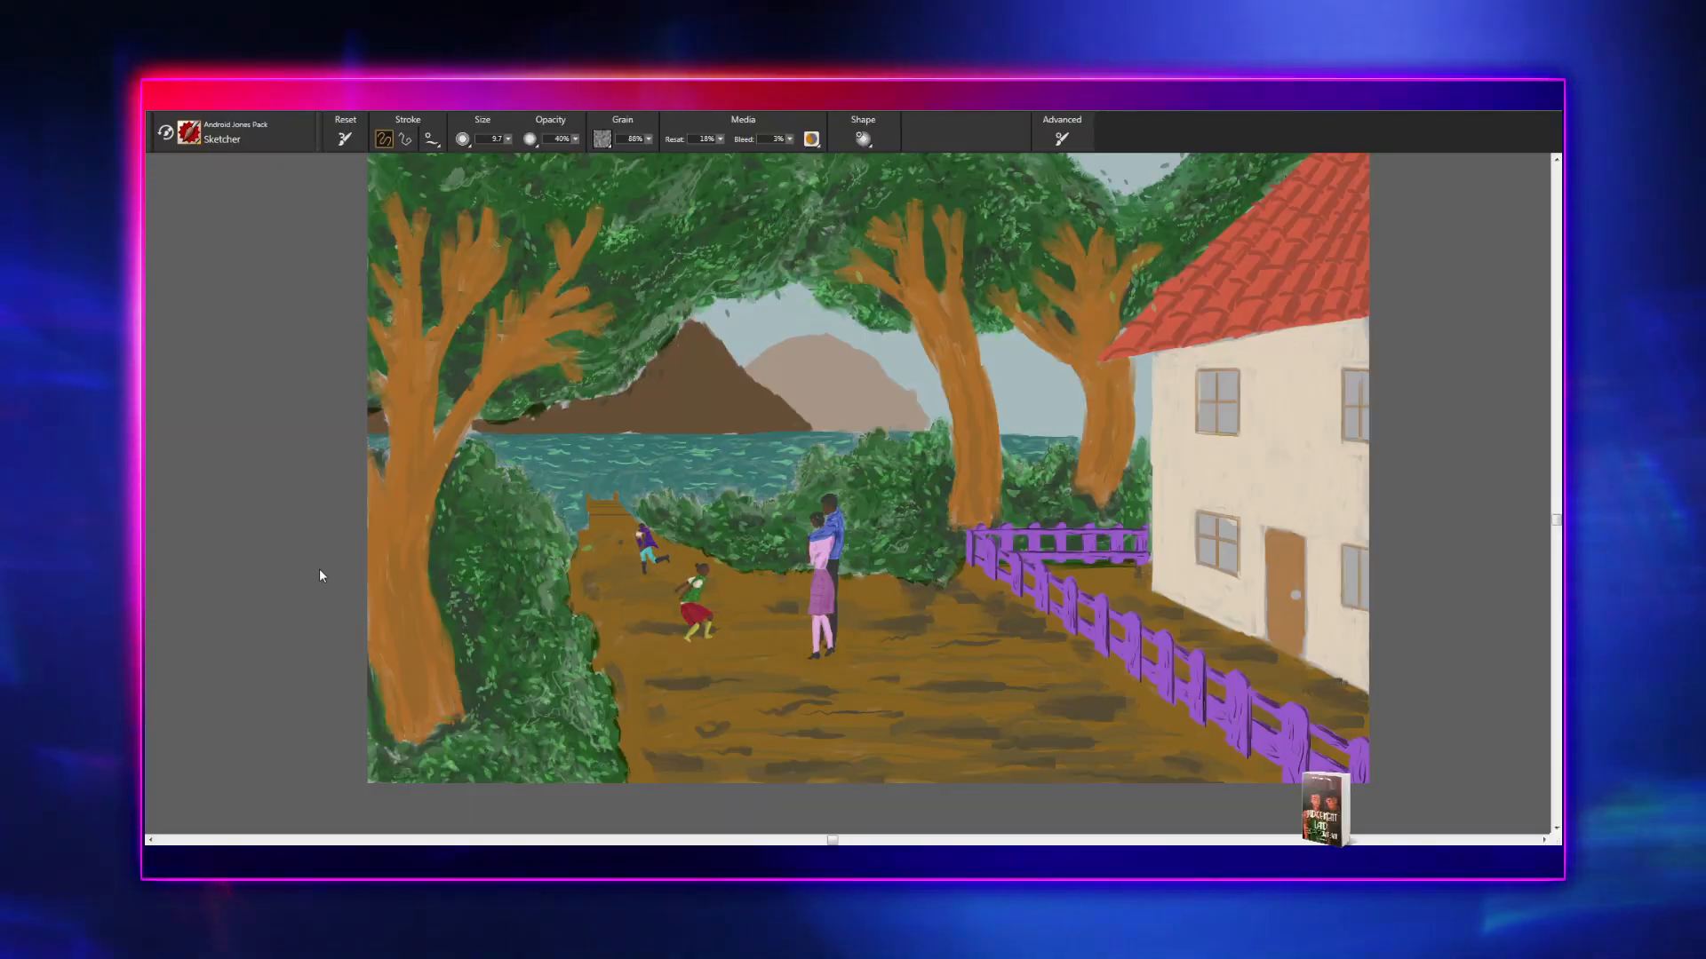
{"action": "left_click", "coordinate": [333, 548]}
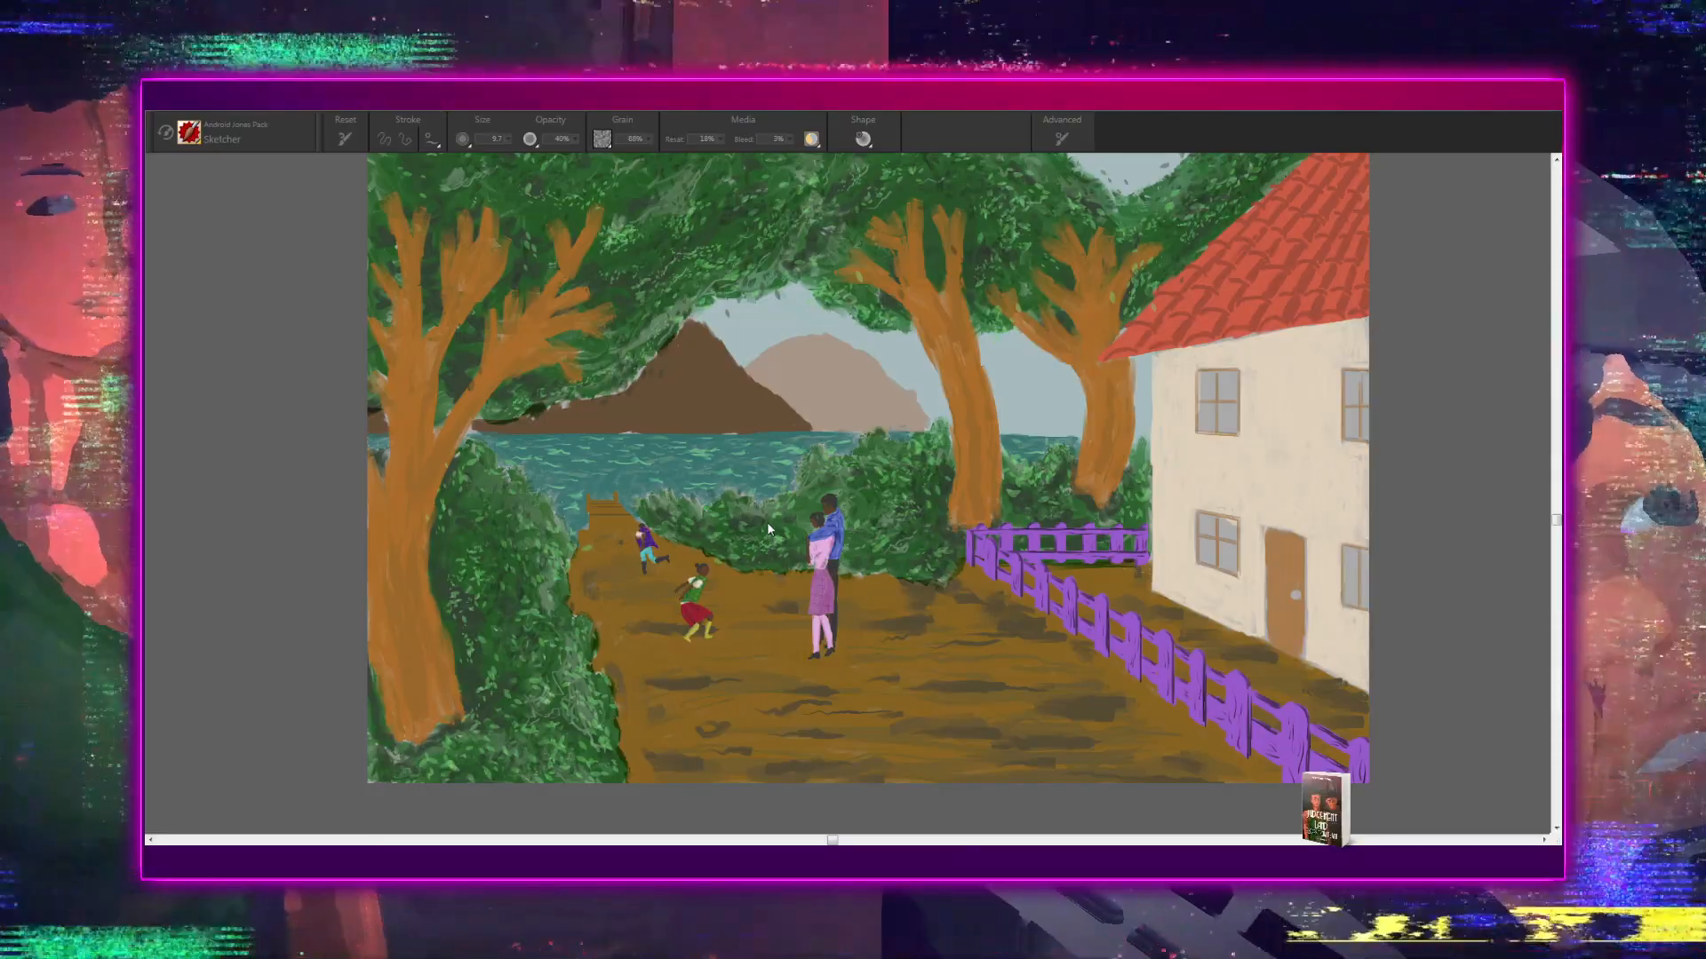
- Switch to the Nature category's Cactus brush, test a short stroke on the dirt path beside the running children, and undo it
{"action": "left_click", "coordinate": [766, 521]}
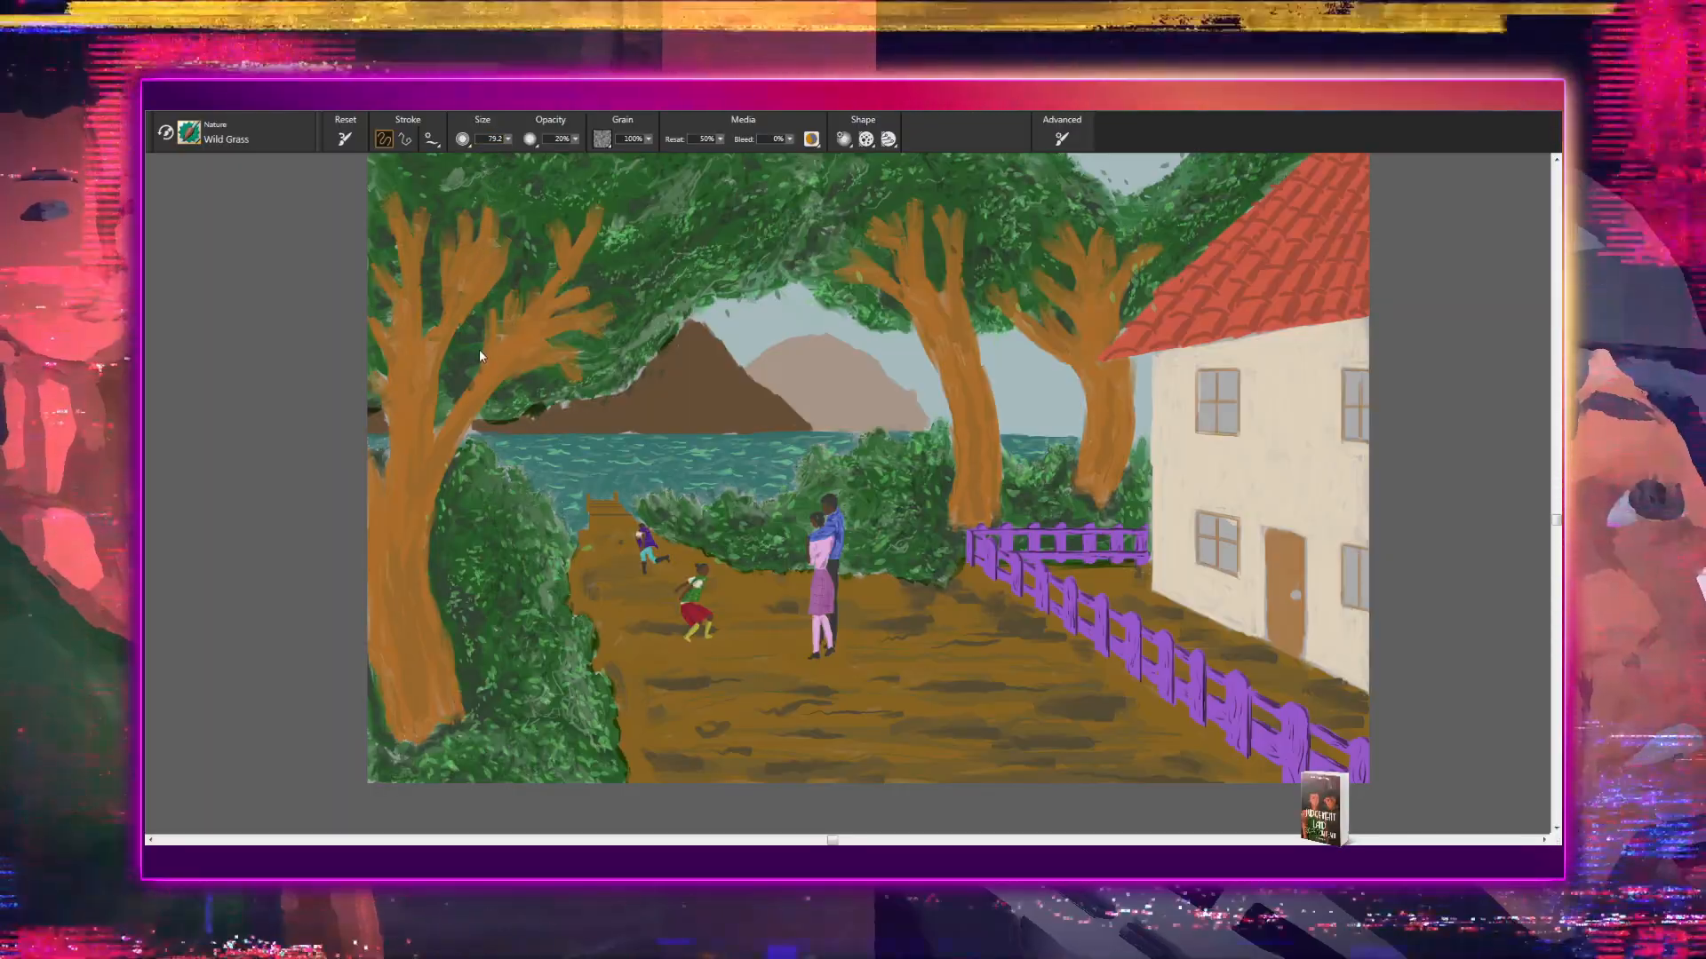
{"action": "left_click", "coordinate": [436, 258]}
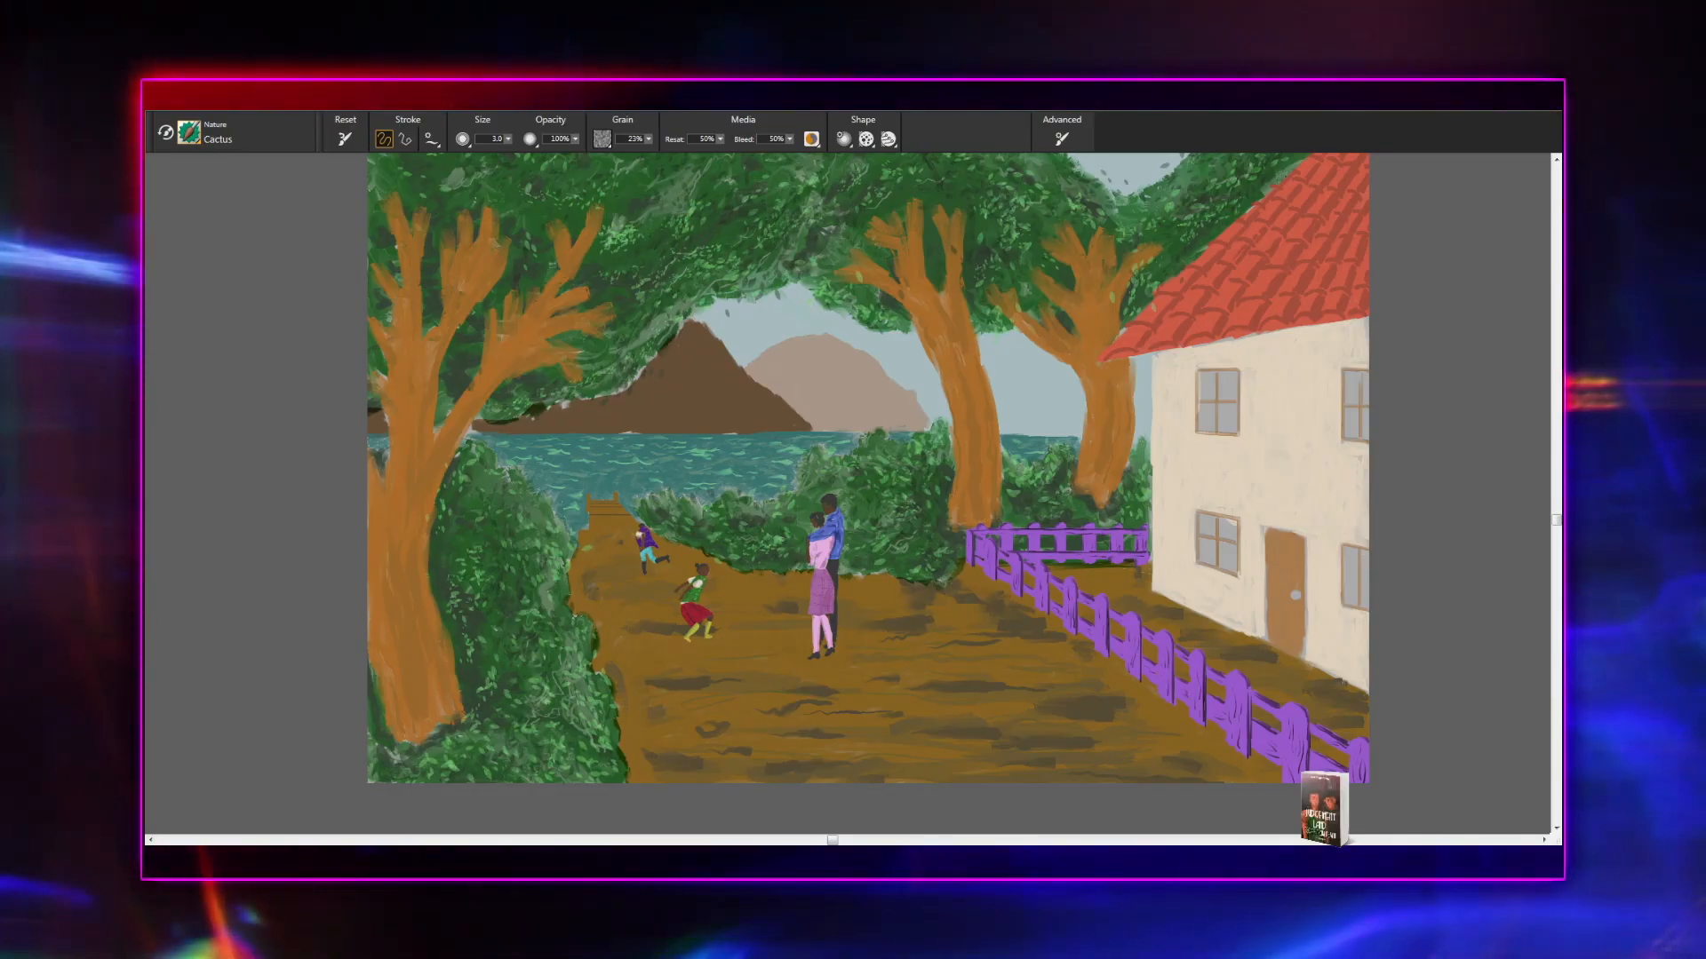
{"action": "left_click_drag", "start_coordinate": [623, 584], "coordinate": [649, 608]}
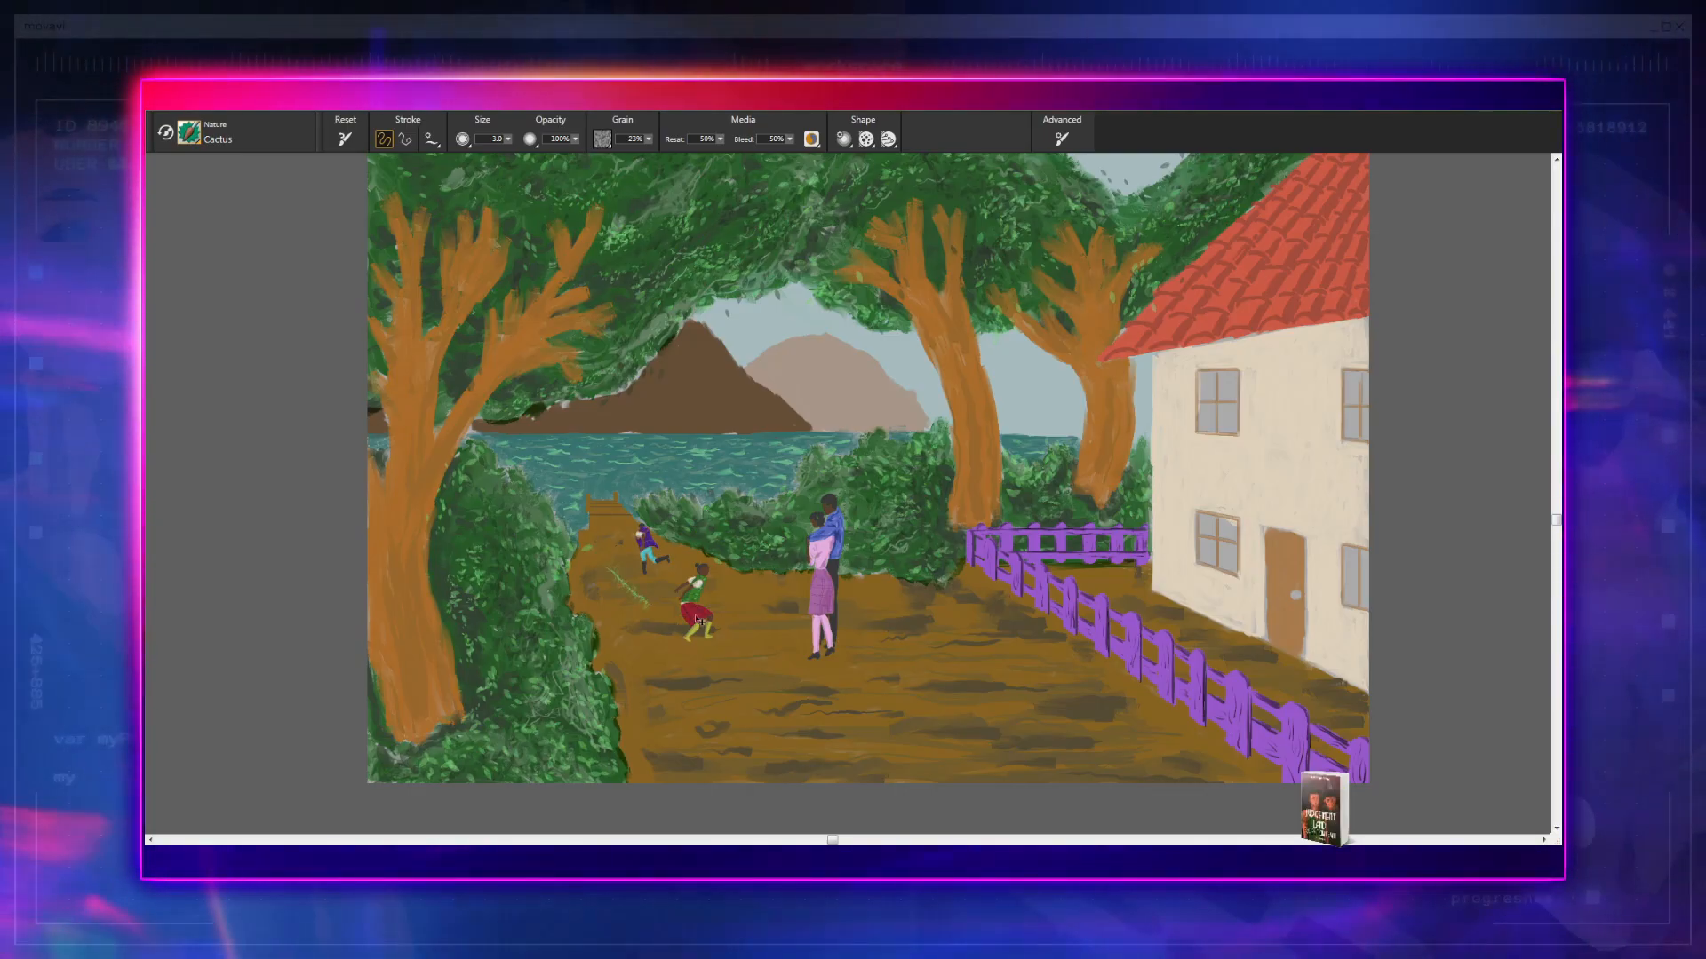
{"action": "key", "text": "ctrl+z"}
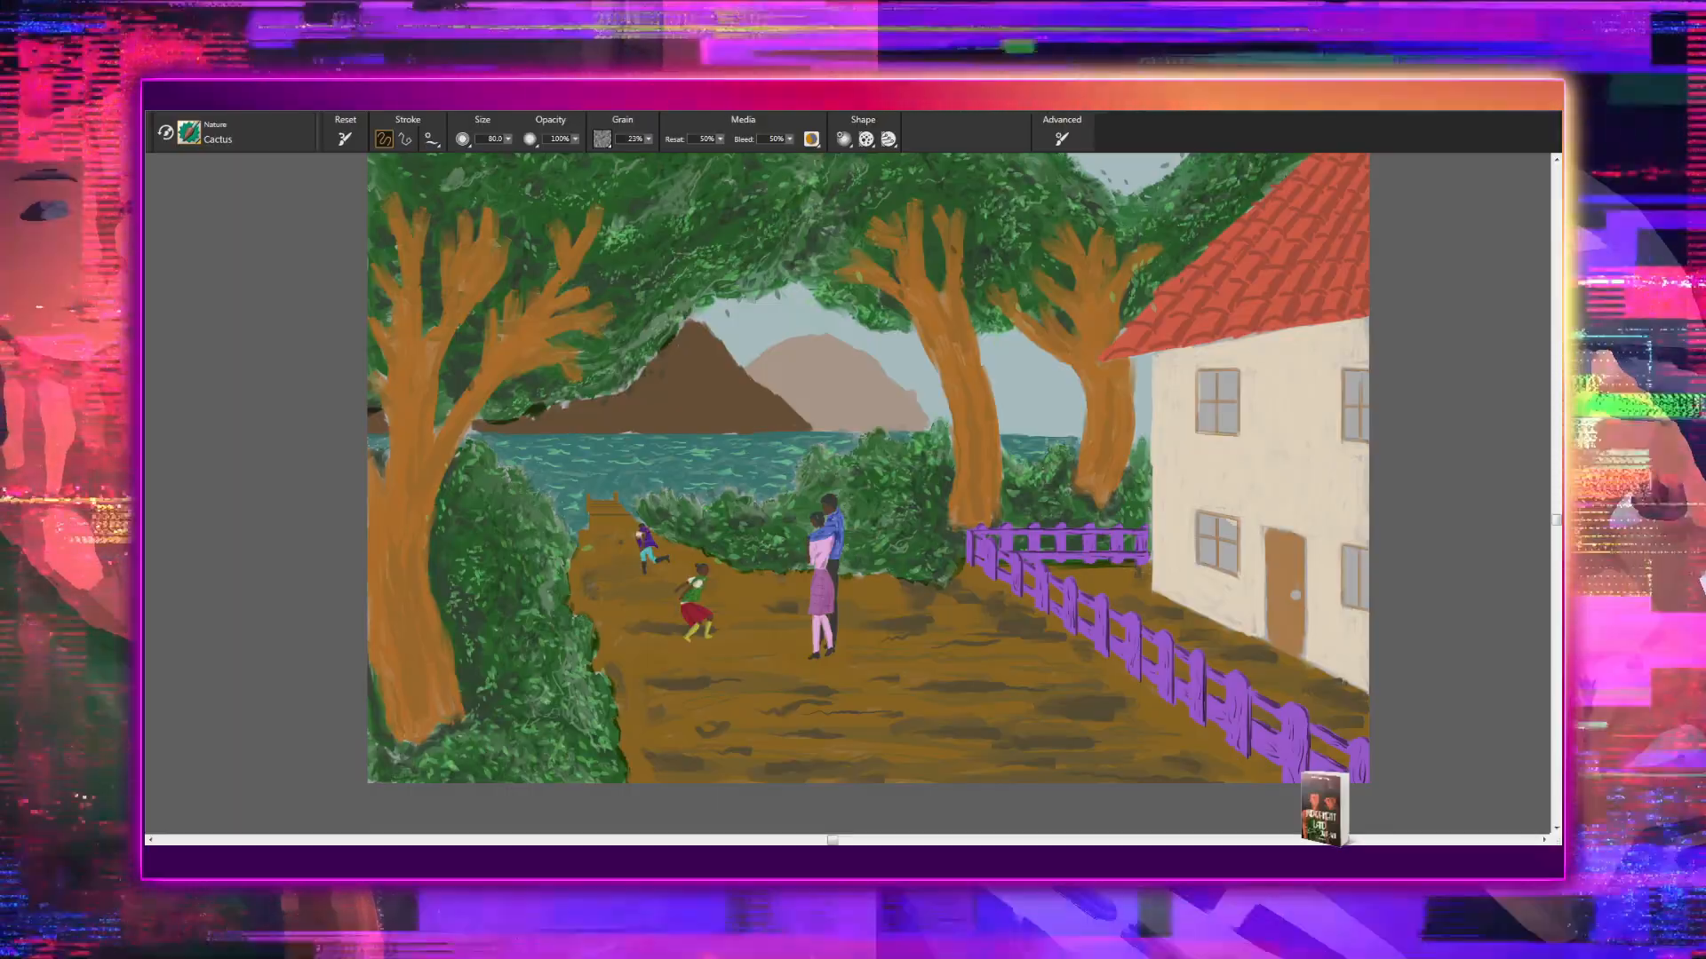
- Try the Cactus brush at size 80 and the Dandy Bloom brush on the path near the running children
{"action": "left_click_drag", "start_coordinate": [869, 498], "coordinate": [724, 461]}
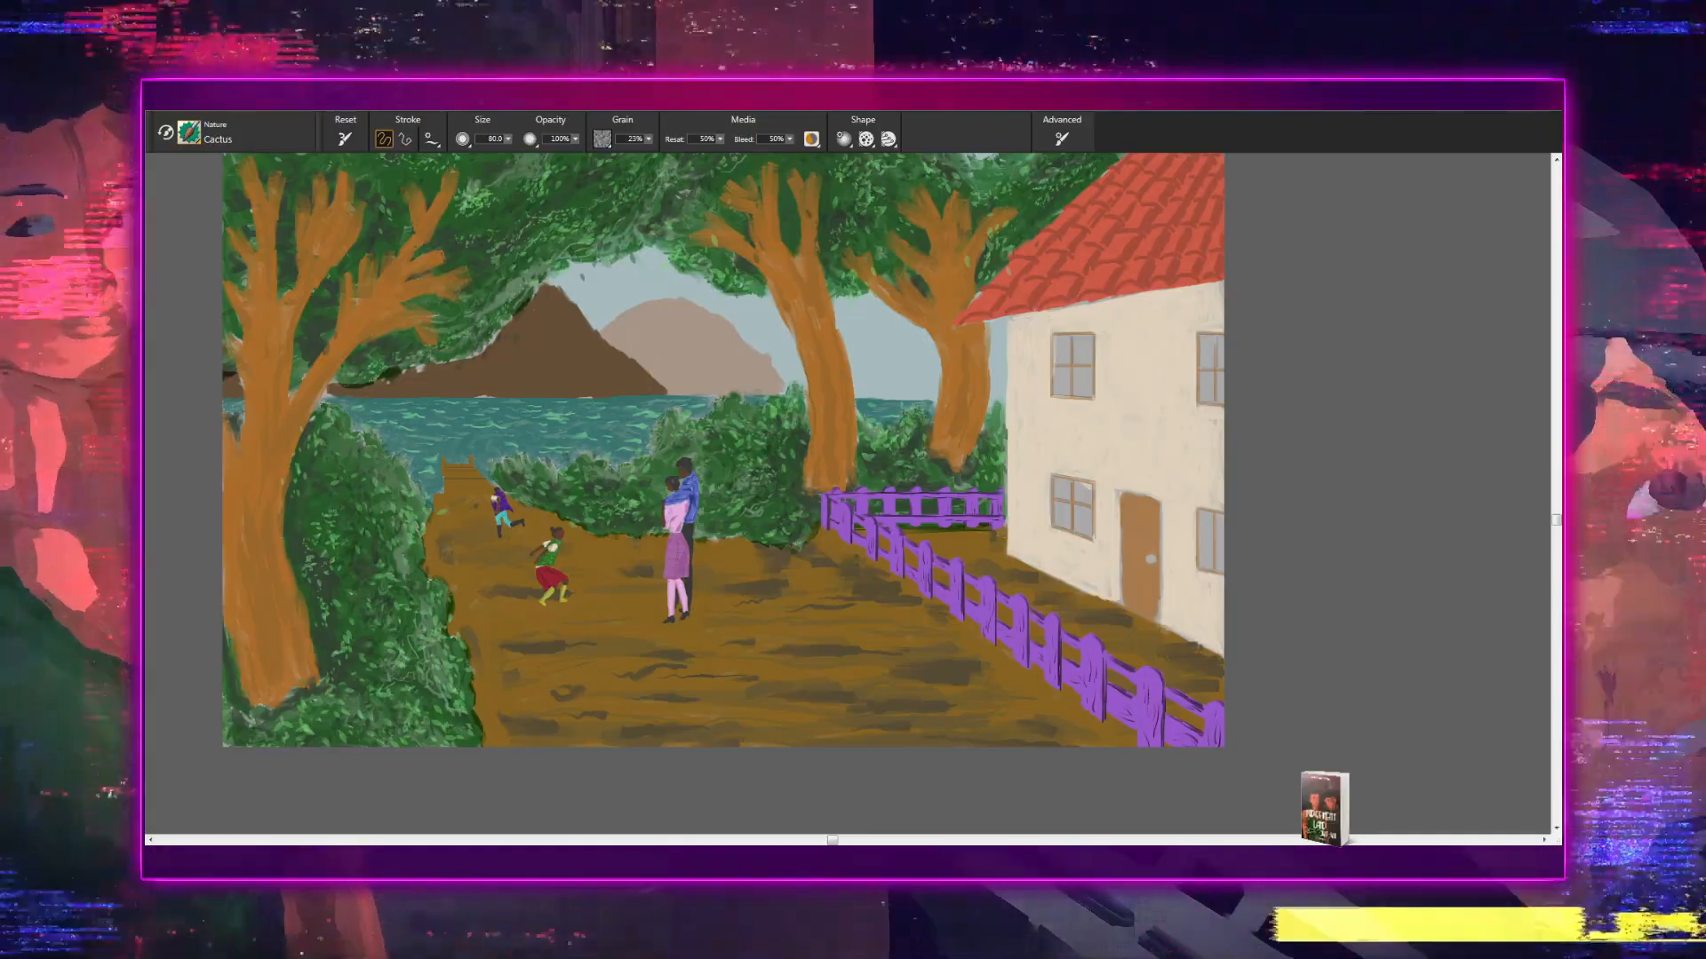
{"action": "left_click_drag", "start_coordinate": [484, 560], "coordinate": [534, 613]}
{"action": "key", "text": "ctrl+minus"}
{"action": "key", "text": "ctrl+minus"}
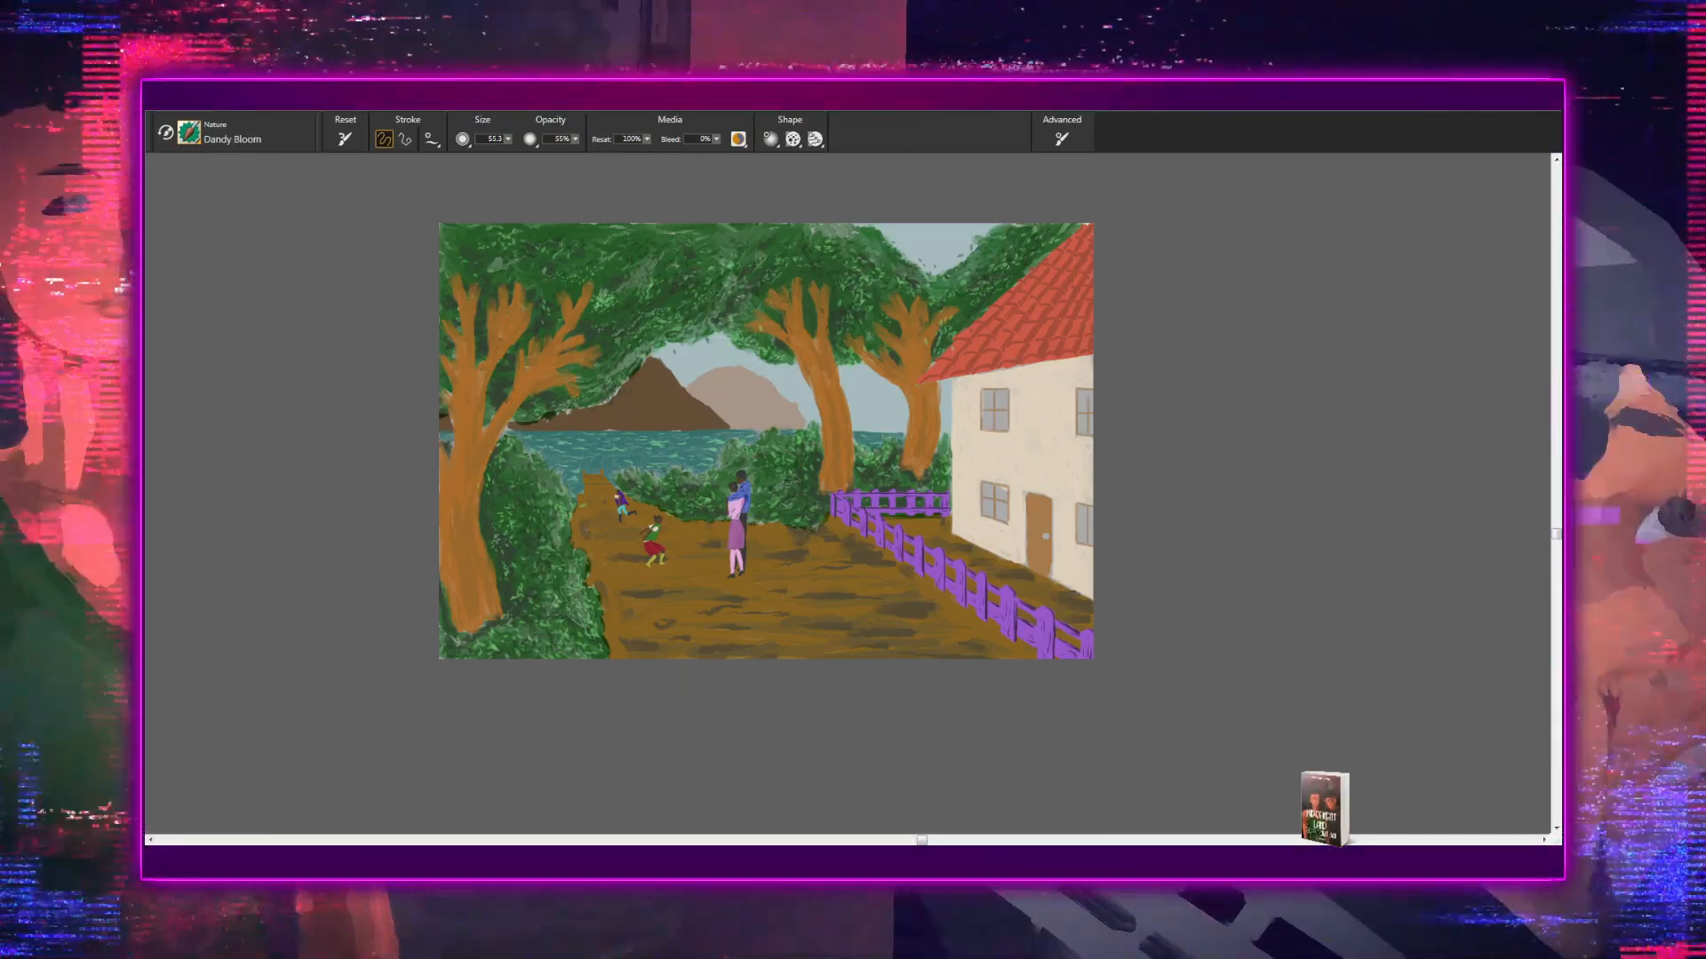
{"action": "left_click_drag", "start_coordinate": [603, 543], "coordinate": [618, 592]}
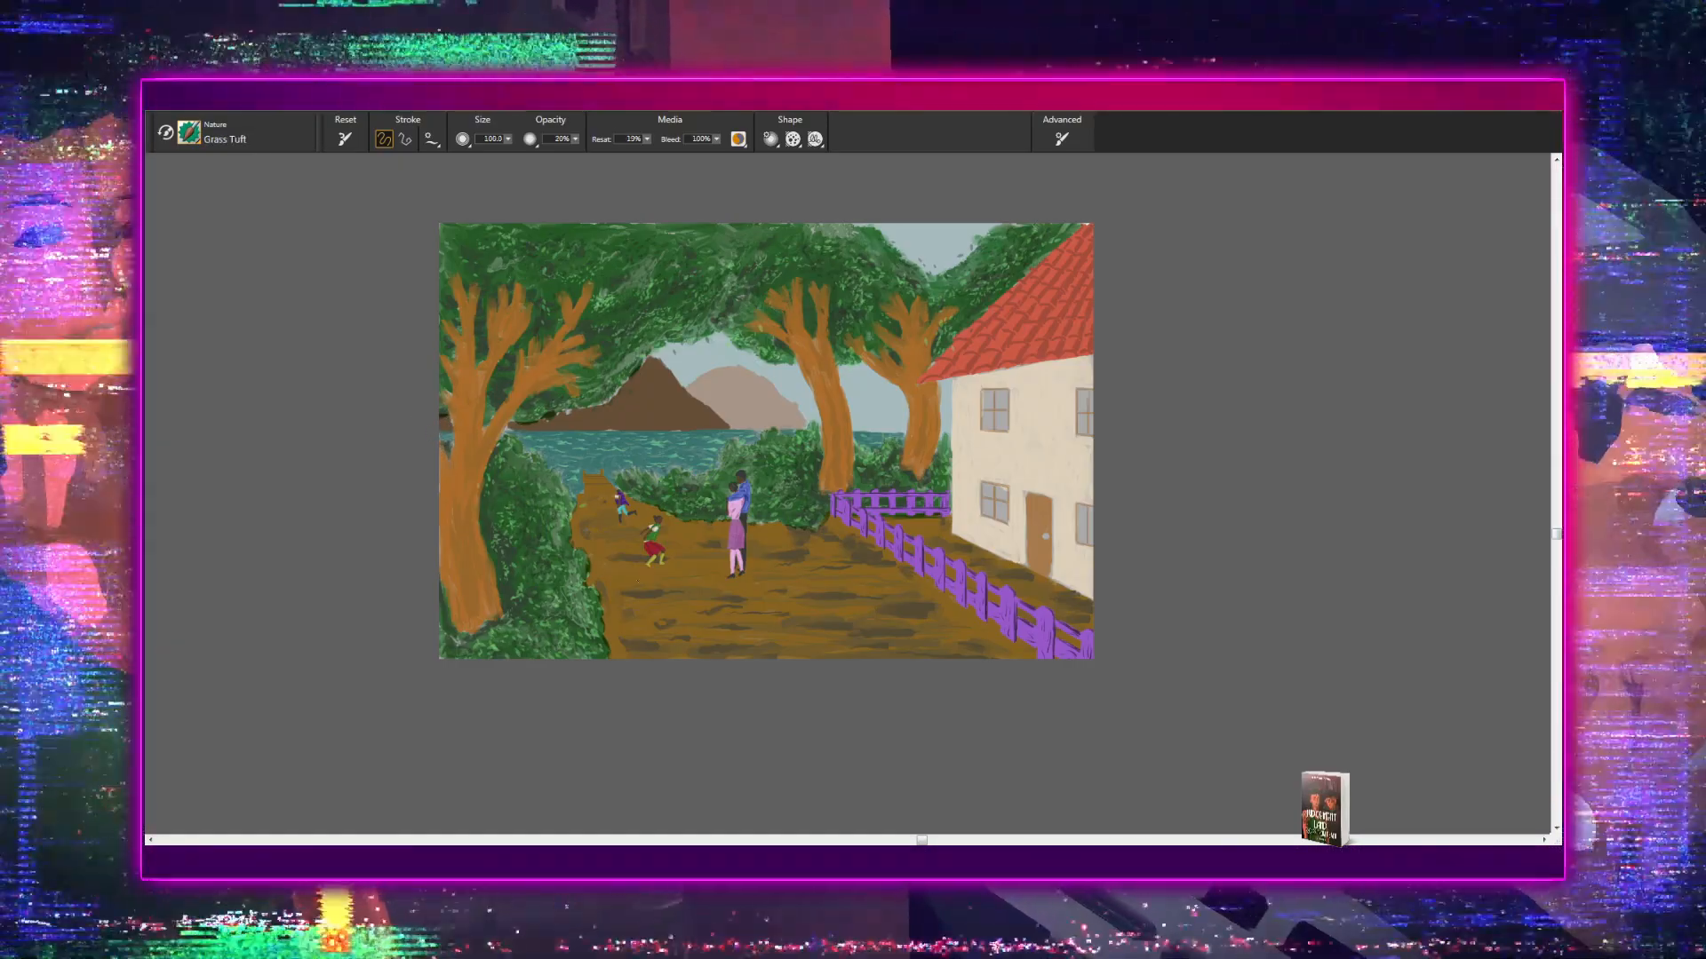
- Try light green Grass Tuft strokes across the dirt path below the running child and undo them
{"action": "mouse_move", "coordinate": [636, 571]}
{"action": "left_mouse_down"}
{"action": "mouse_move", "coordinate": [737, 617]}
{"action": "mouse_move", "coordinate": [665, 611]}
{"action": "mouse_move", "coordinate": [744, 616]}
{"action": "left_mouse_up"}
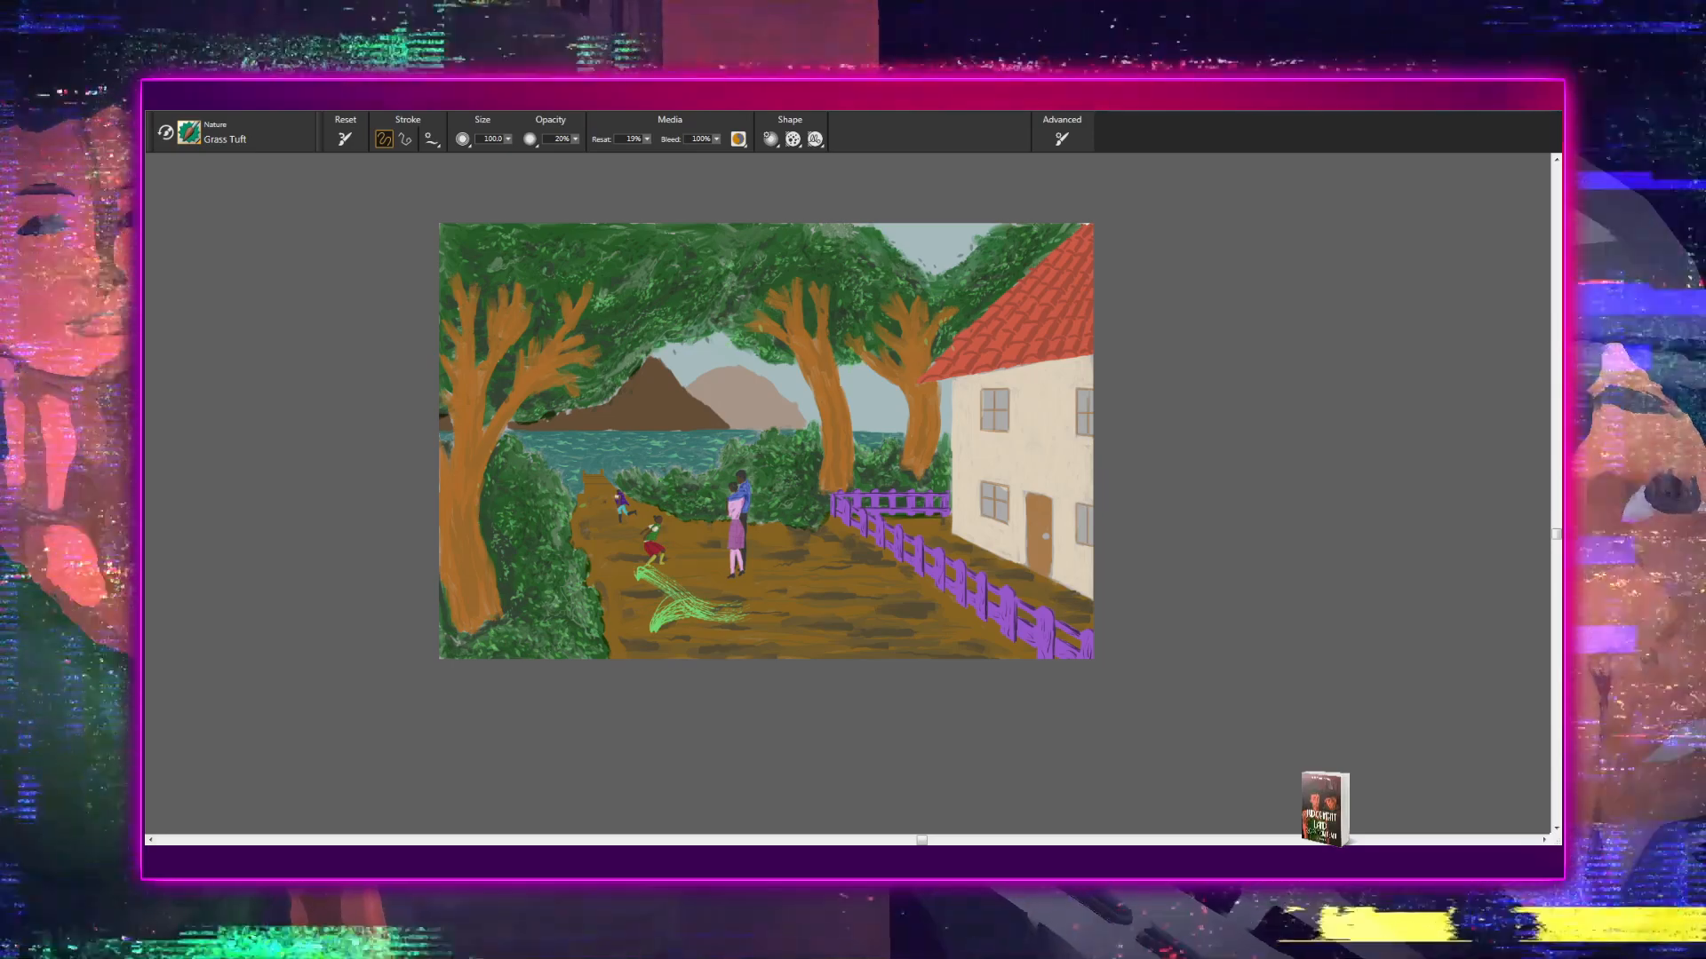
{"action": "key", "text": "ctrl+z"}
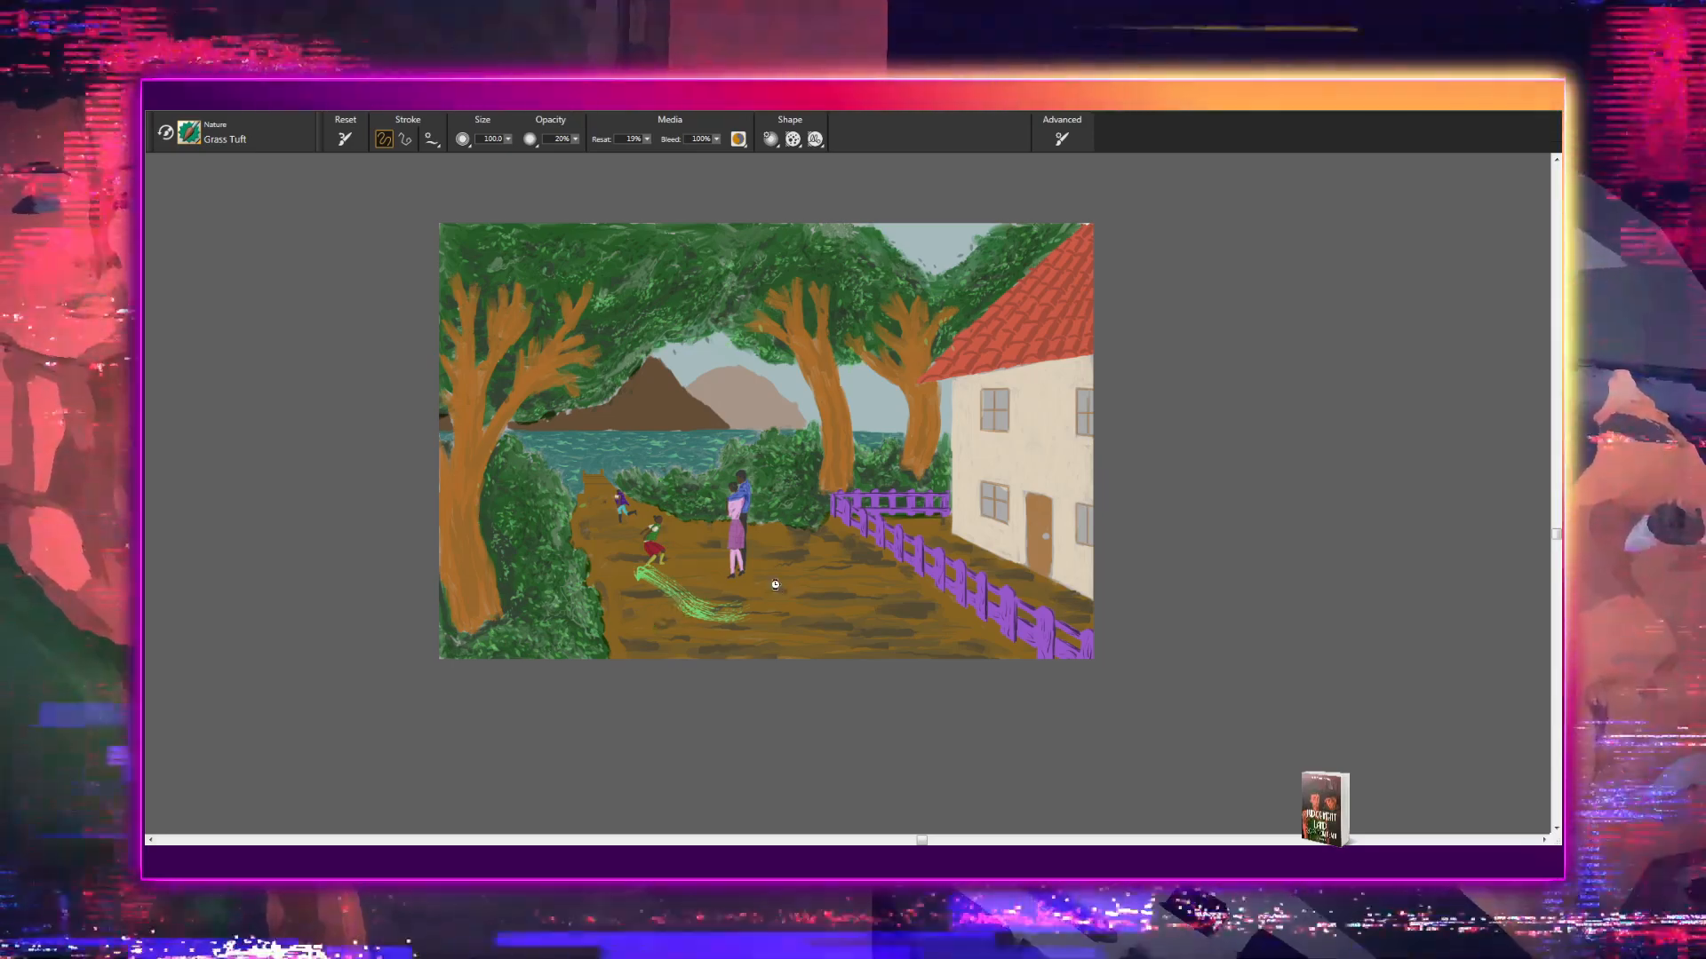
{"action": "key", "text": "ctrl+z"}
- Paint a light green grass tuft with the Grass Tuft brush on the shrub beside the middle tree's base
{"action": "mouse_move", "coordinate": [785, 625]}
{"action": "left_mouse_down"}
{"action": "mouse_move", "coordinate": [771, 659]}
{"action": "mouse_move", "coordinate": [565, 695]}
{"action": "left_mouse_up"}
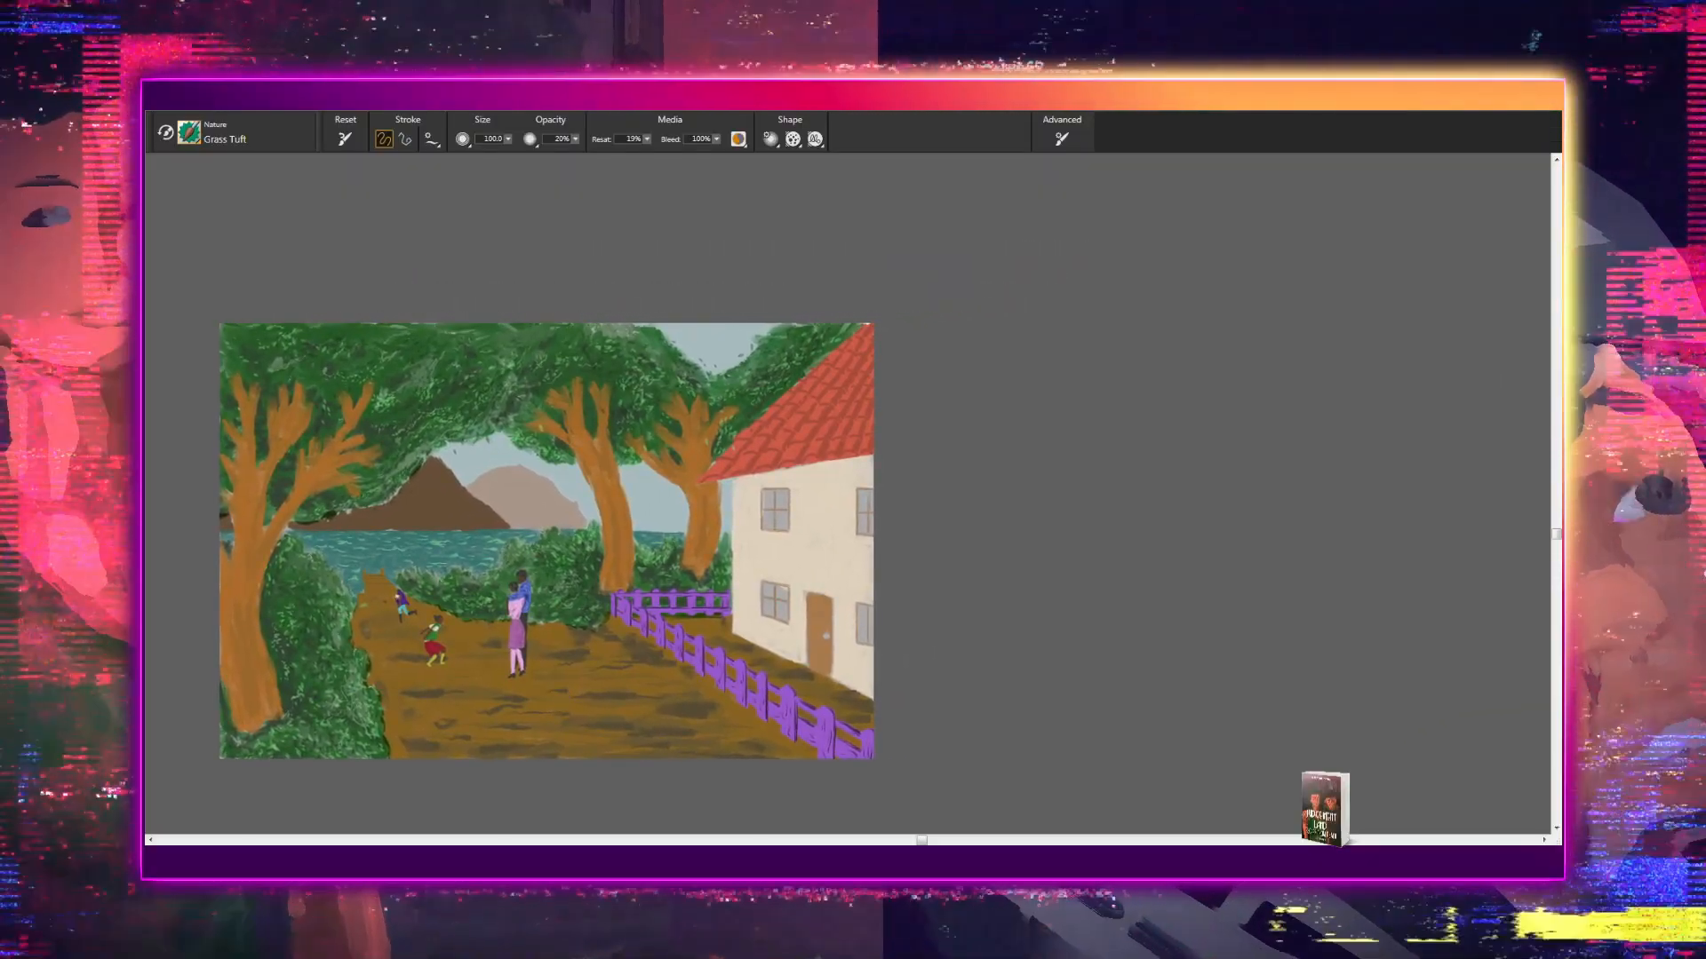
{"action": "left_click", "coordinate": [591, 615]}
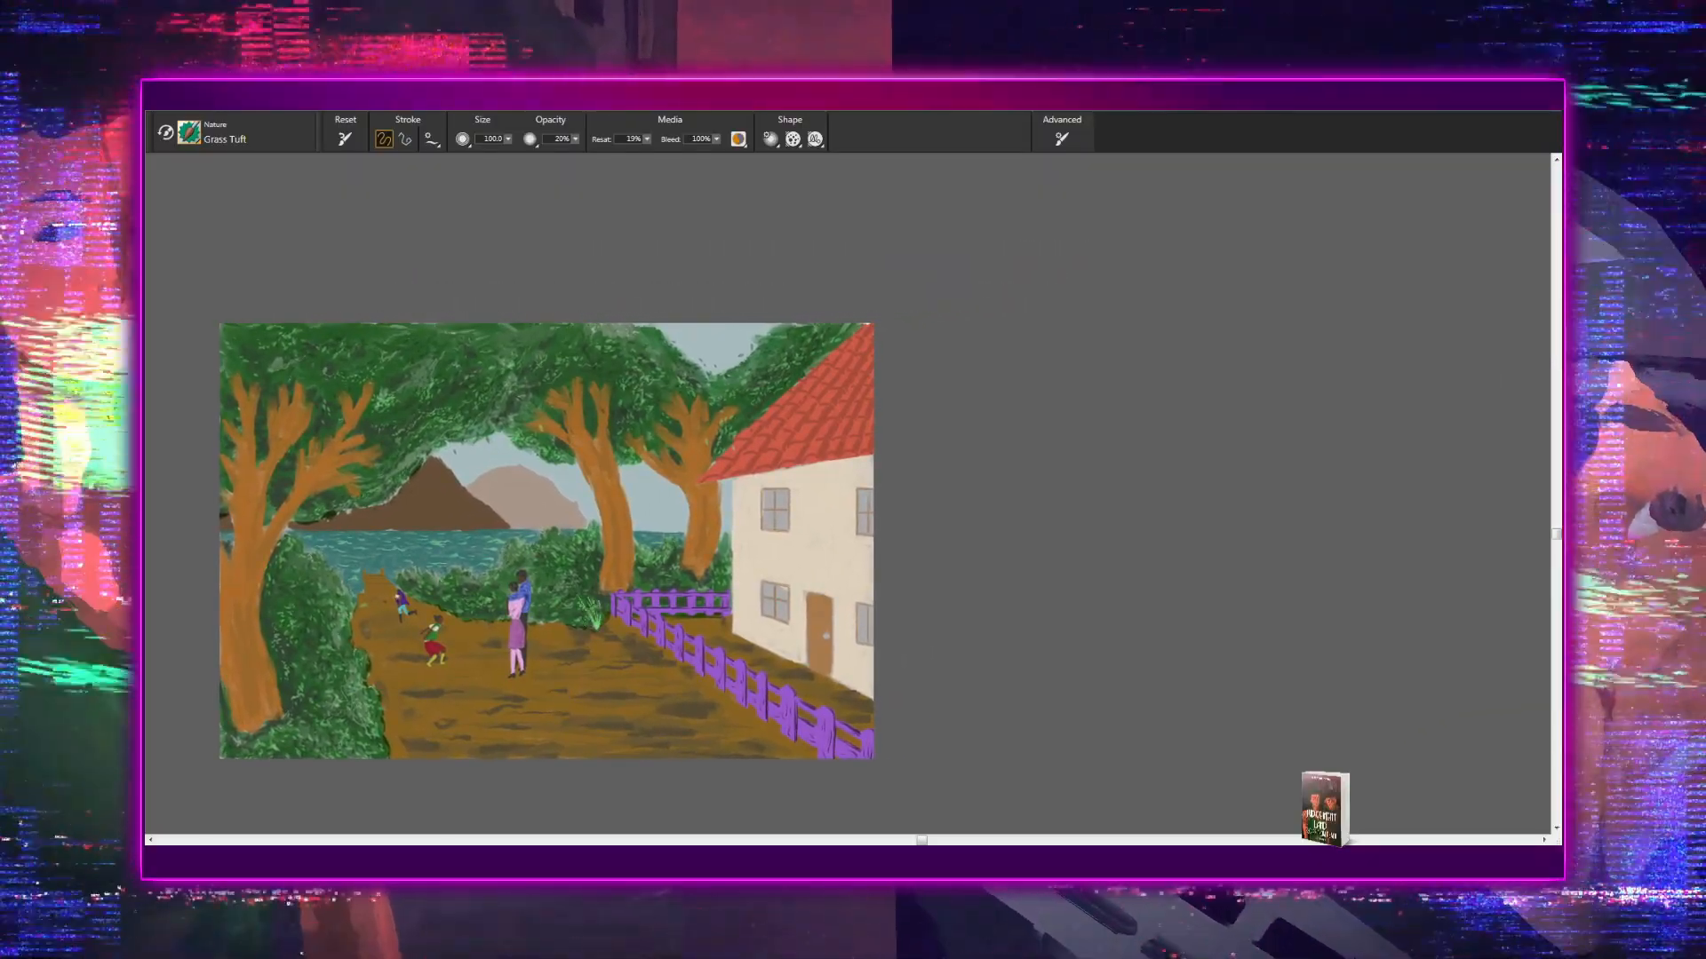
{"action": "scroll", "coordinate": [546, 541], "scroll_direction": "down", "scroll_amount": 4}
{"action": "scroll", "coordinate": [546, 541], "scroll_direction": "up", "scroll_amount": 2}
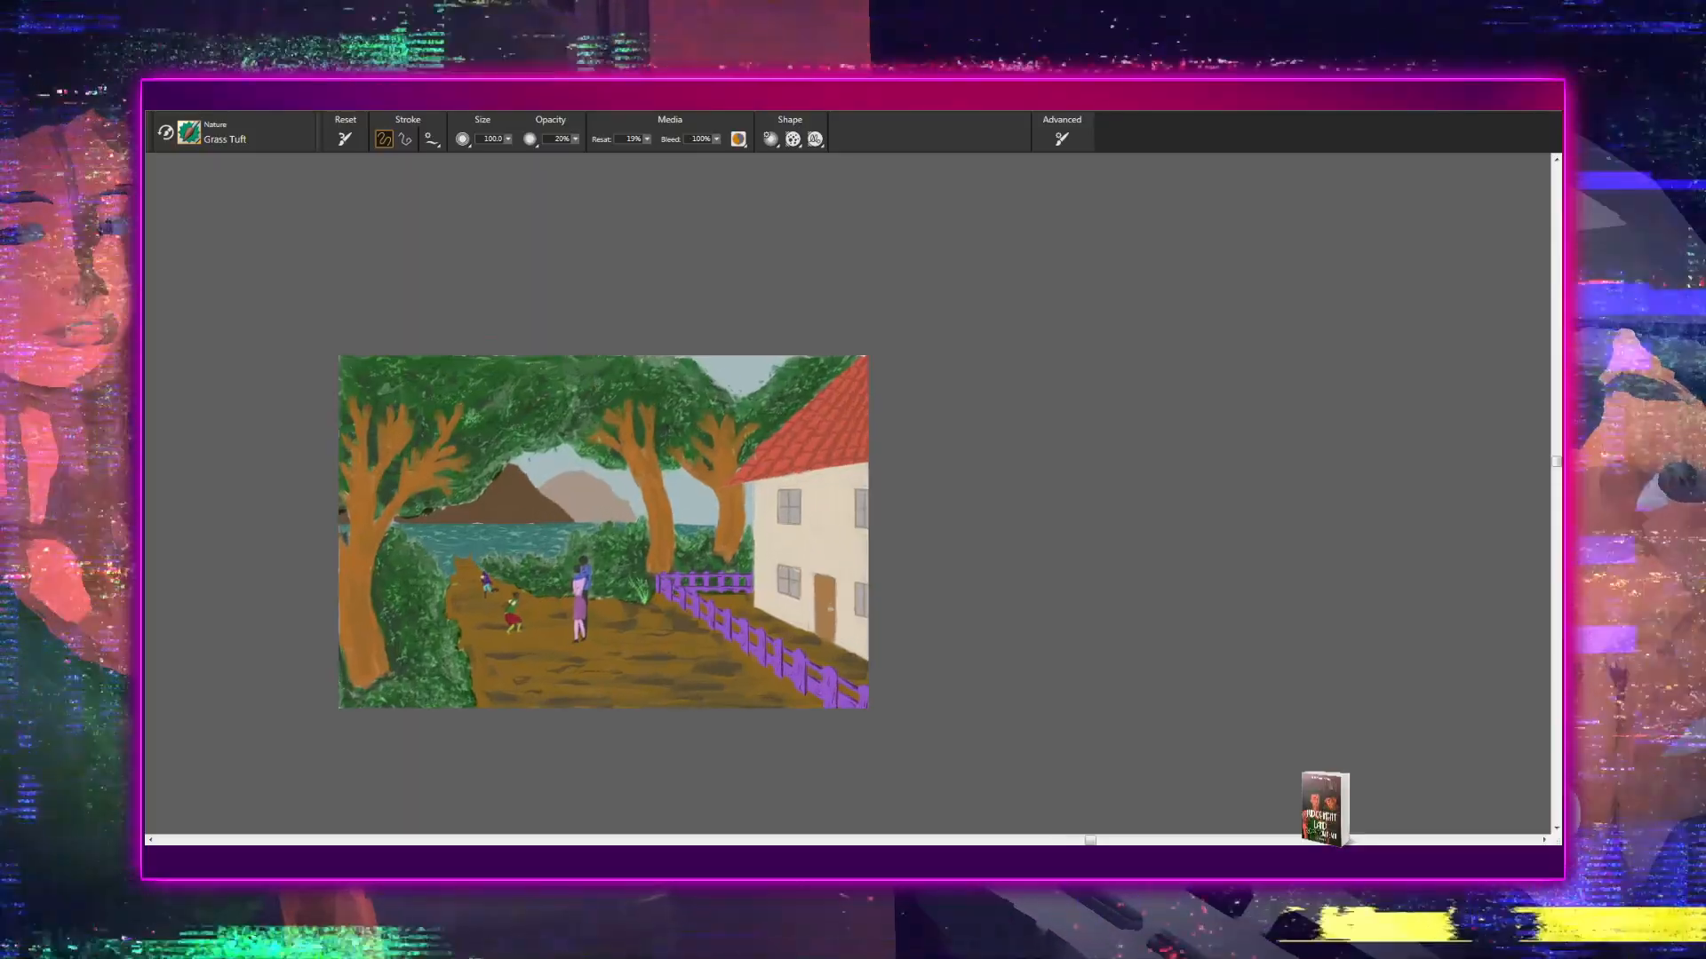
- Examine the grass tuft beside the fence within the whole painting at several magnifications
{"action": "left_click_drag", "start_coordinate": [606, 623], "coordinate": [592, 674]}
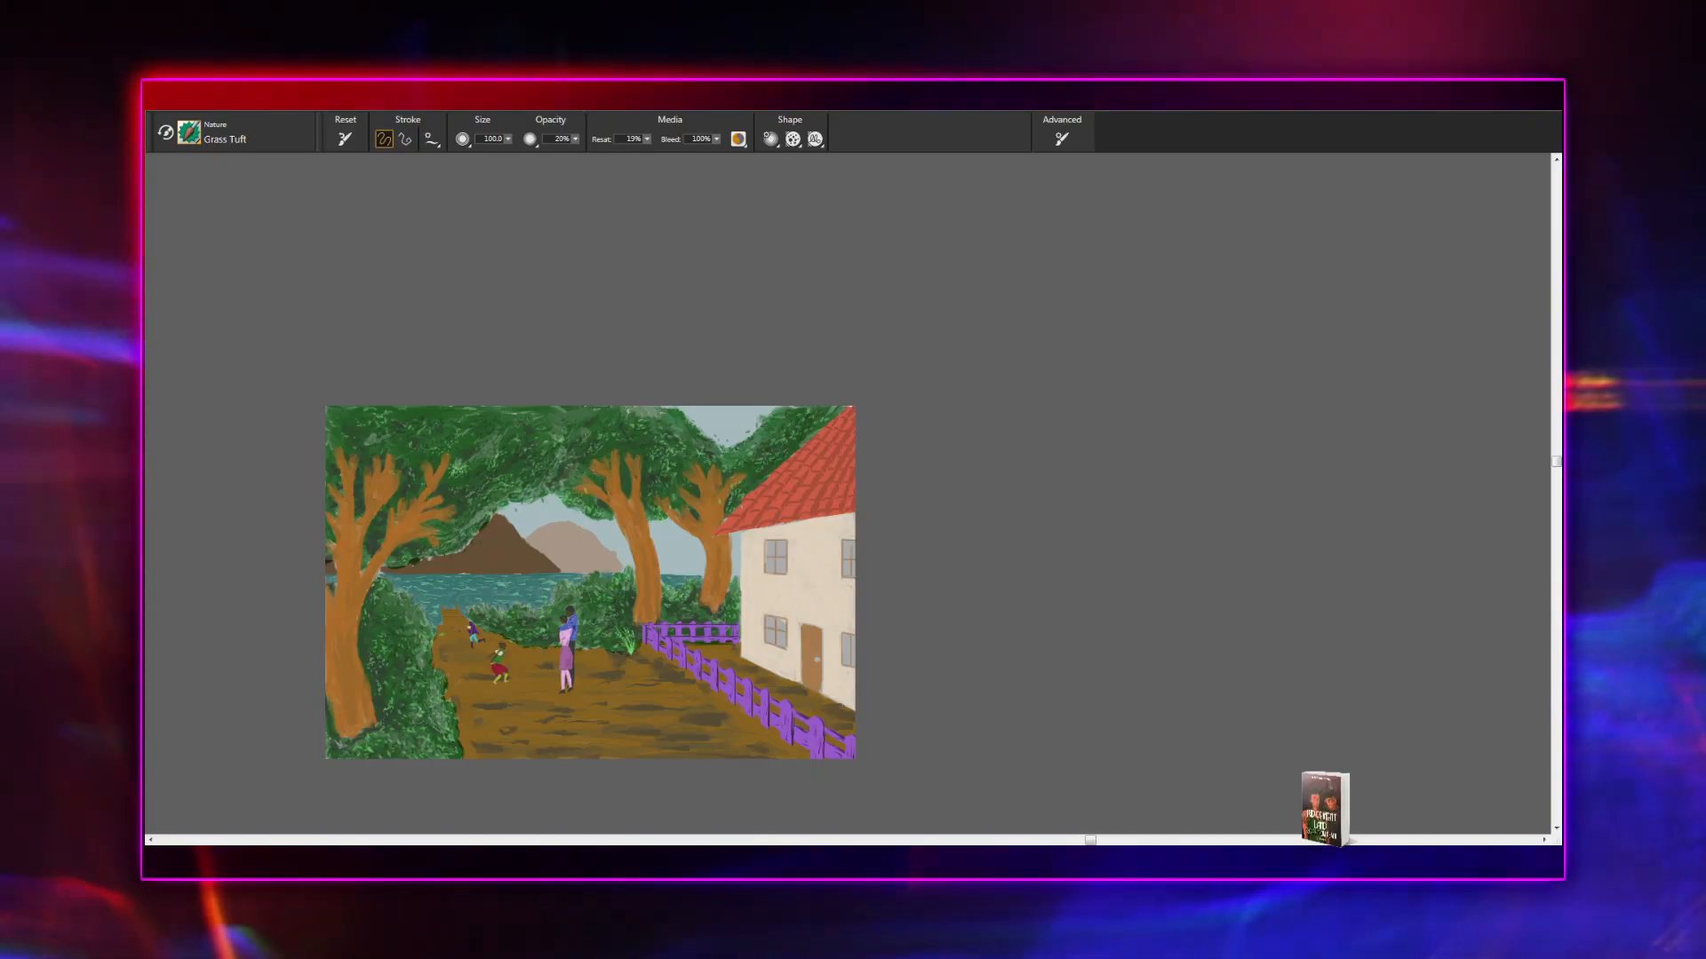
{"action": "left_click_drag", "start_coordinate": [568, 587], "coordinate": [659, 503]}
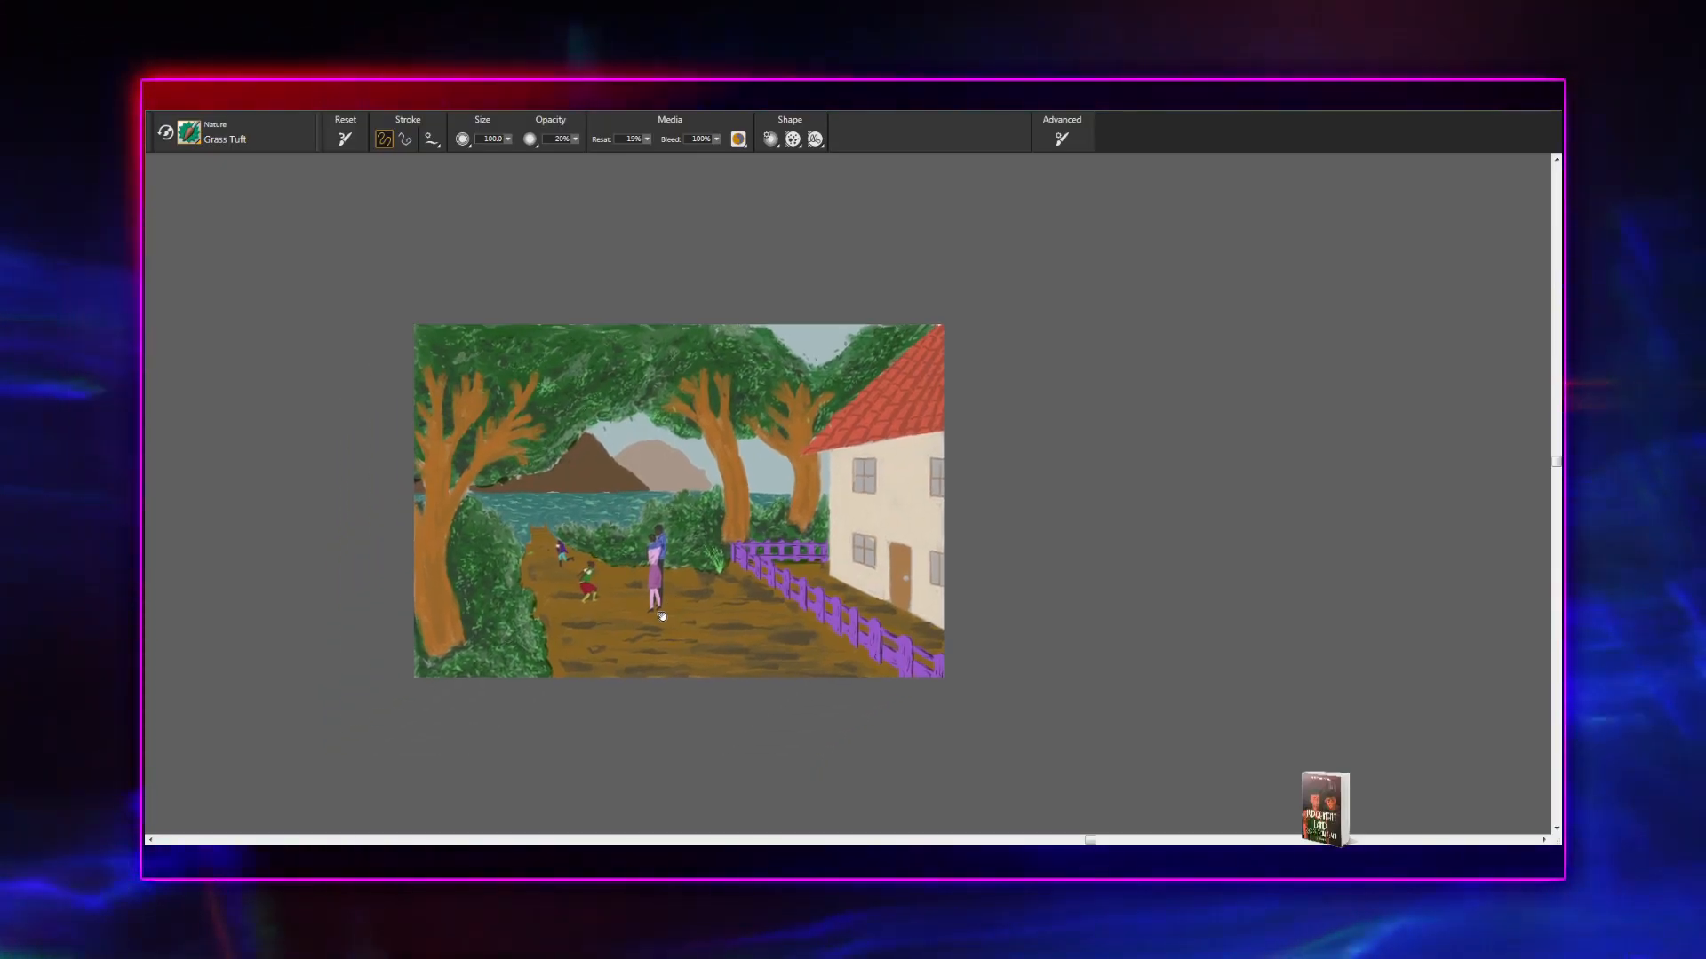
{"action": "scroll", "coordinate": [659, 503], "scroll_direction": "up", "scroll_amount": 2}
{"action": "scroll", "coordinate": [602, 639], "scroll_direction": "up", "scroll_amount": 2}
{"action": "mouse_move", "coordinate": [602, 639]}
{"action": "left_mouse_down"}
{"action": "mouse_move", "coordinate": [779, 571]}
{"action": "mouse_move", "coordinate": [911, 551]}
{"action": "left_mouse_up"}
{"action": "scroll", "coordinate": [779, 571], "scroll_direction": "up", "scroll_amount": 3}
{"action": "scroll", "coordinate": [779, 571], "scroll_direction": "up", "scroll_amount": 2}
{"action": "scroll", "coordinate": [849, 514], "scroll_direction": "down", "scroll_amount": 1}
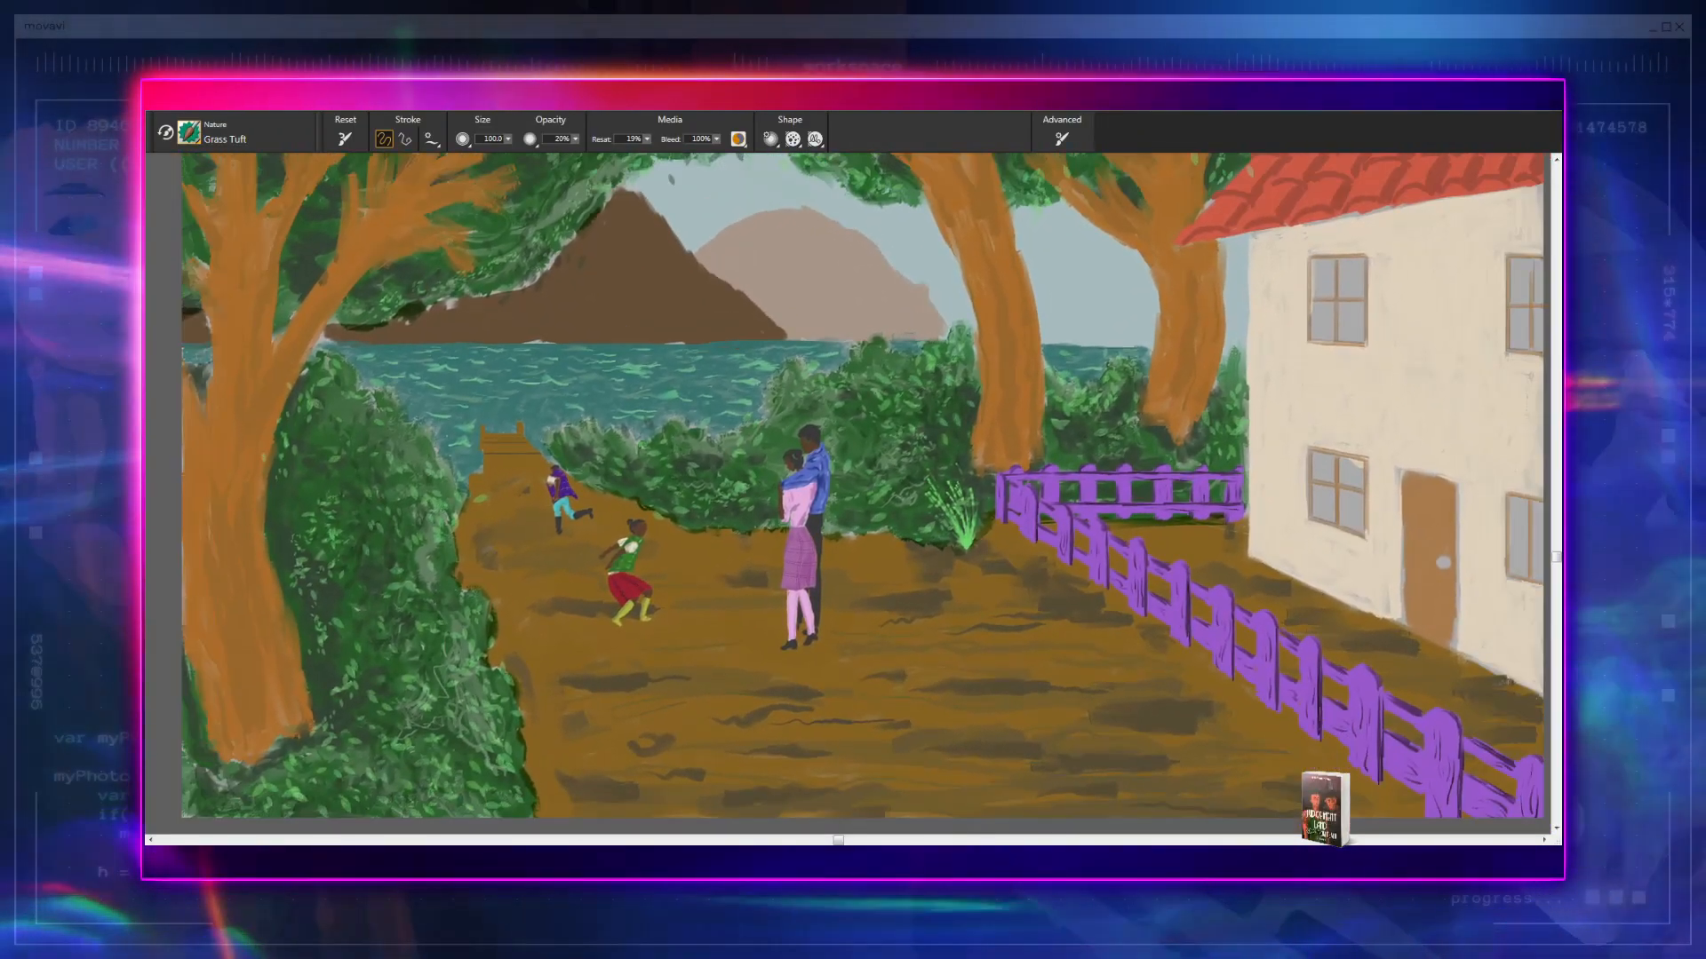
{"action": "scroll", "coordinate": [850, 514], "scroll_direction": "down", "scroll_amount": 1}
{"action": "scroll", "coordinate": [850, 513], "scroll_direction": "down", "scroll_amount": 1}
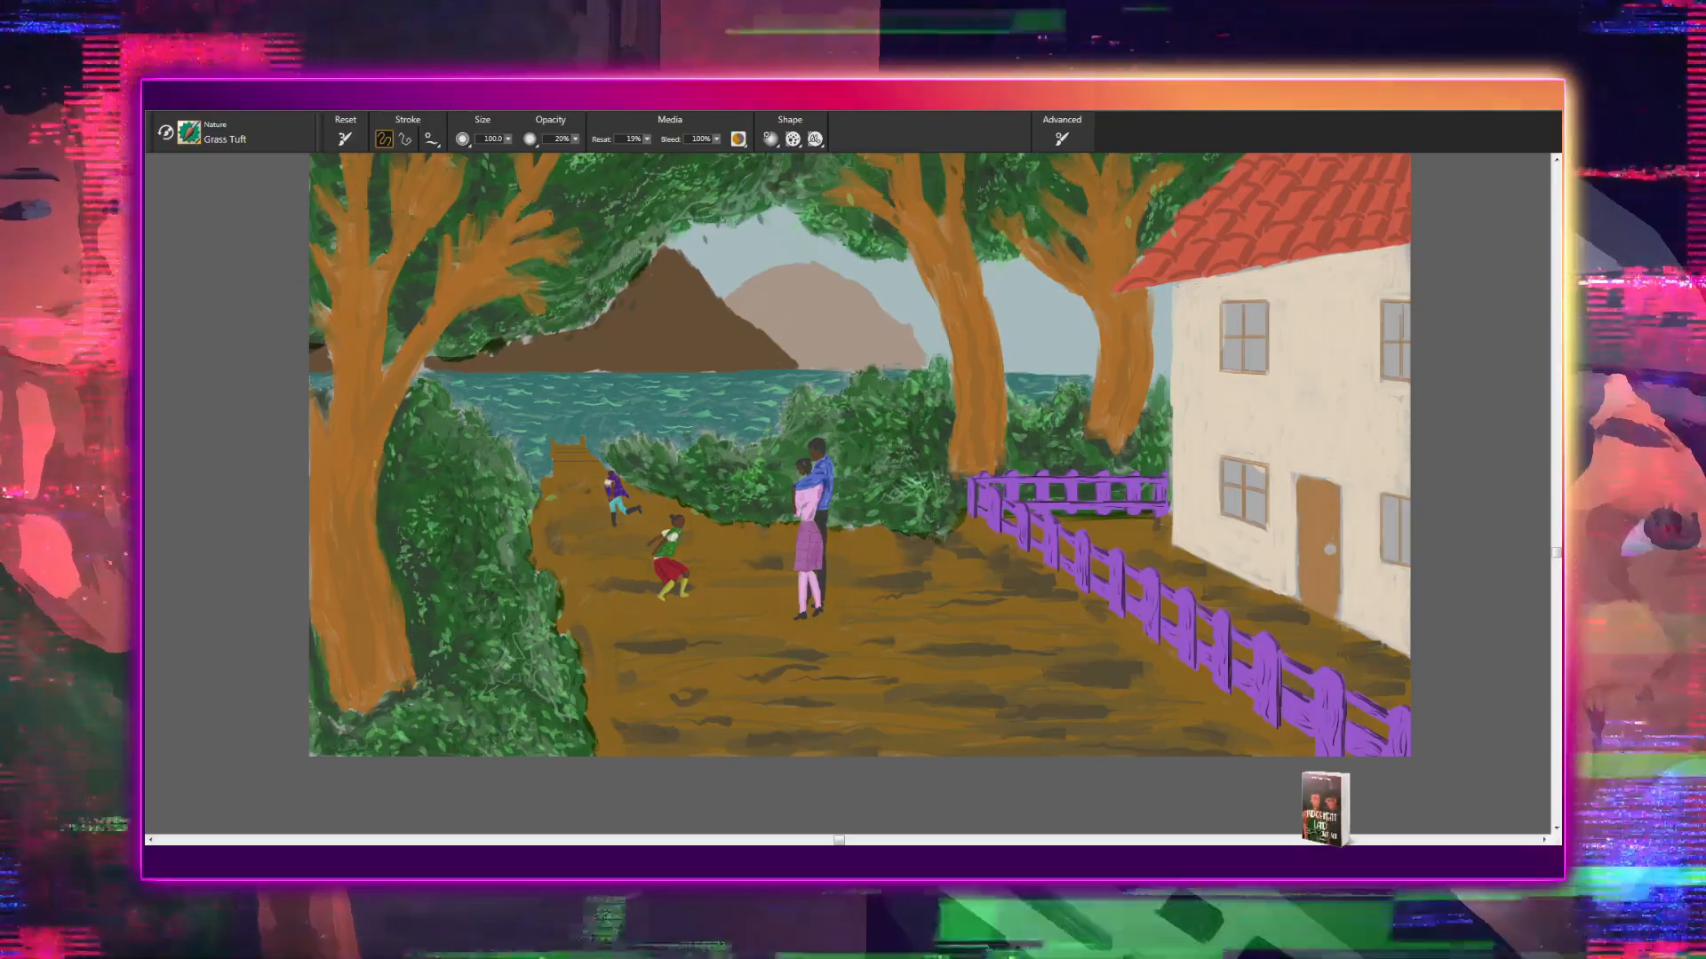
- Try grass tufts at the base of the middle tree where the purple fence begins, and undo them
{"action": "left_click_drag", "start_coordinate": [968, 486], "coordinate": [964, 462]}
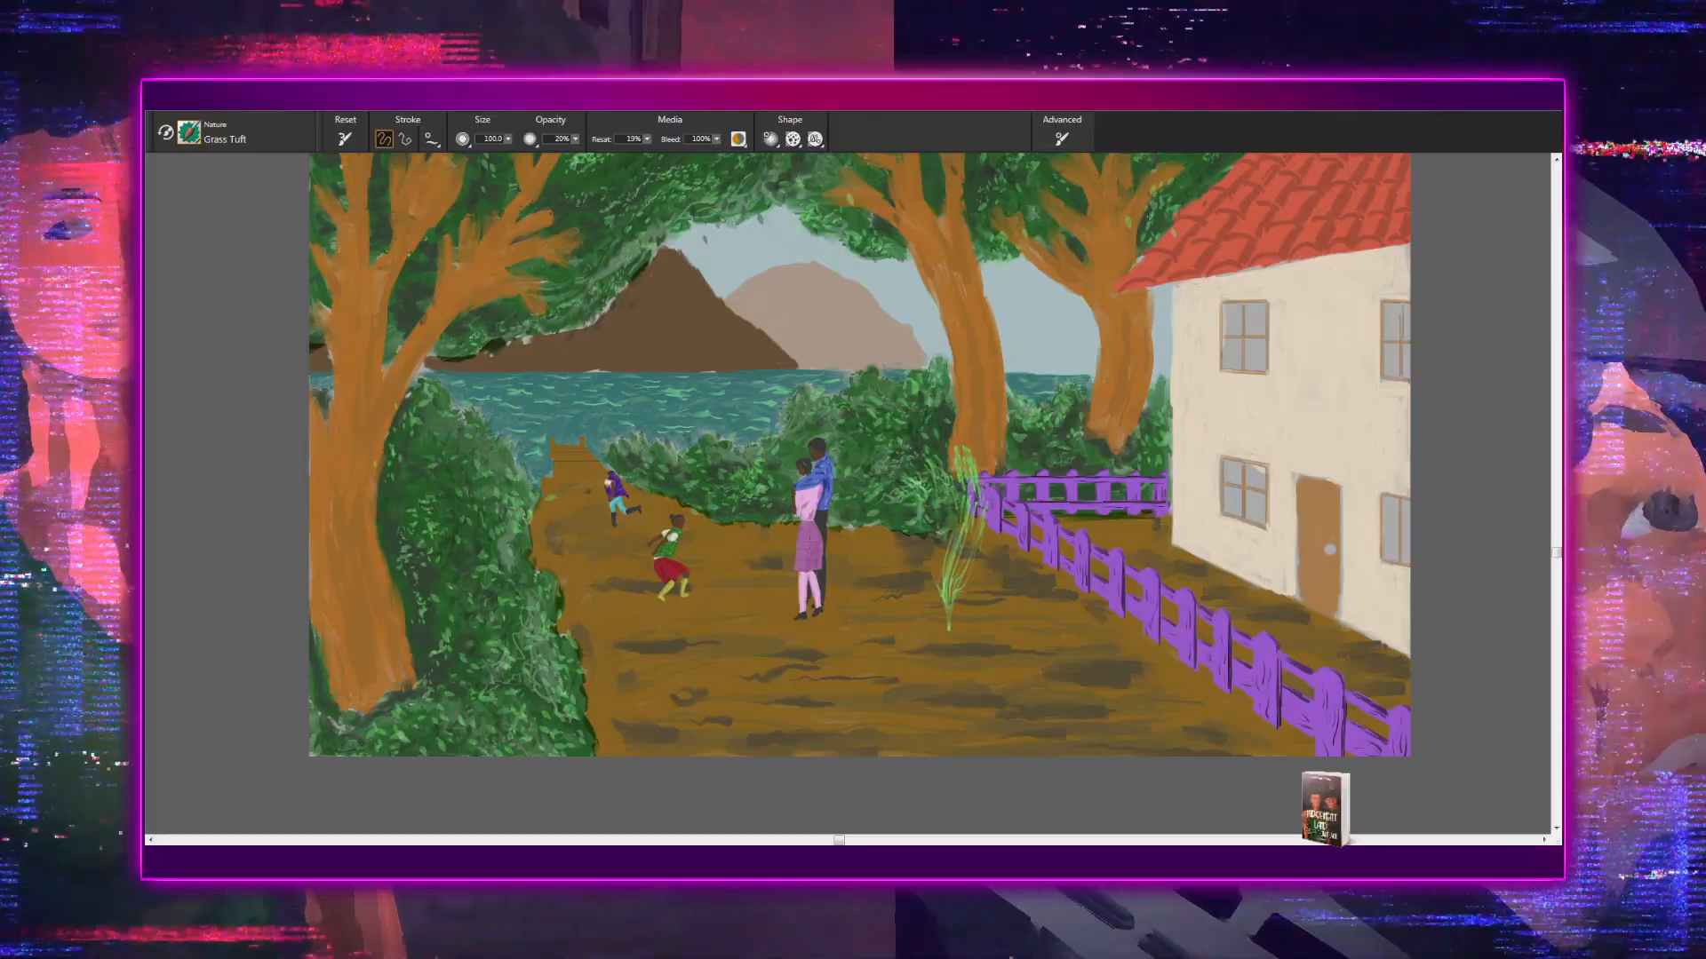
{"action": "key", "text": "ctrl+z"}
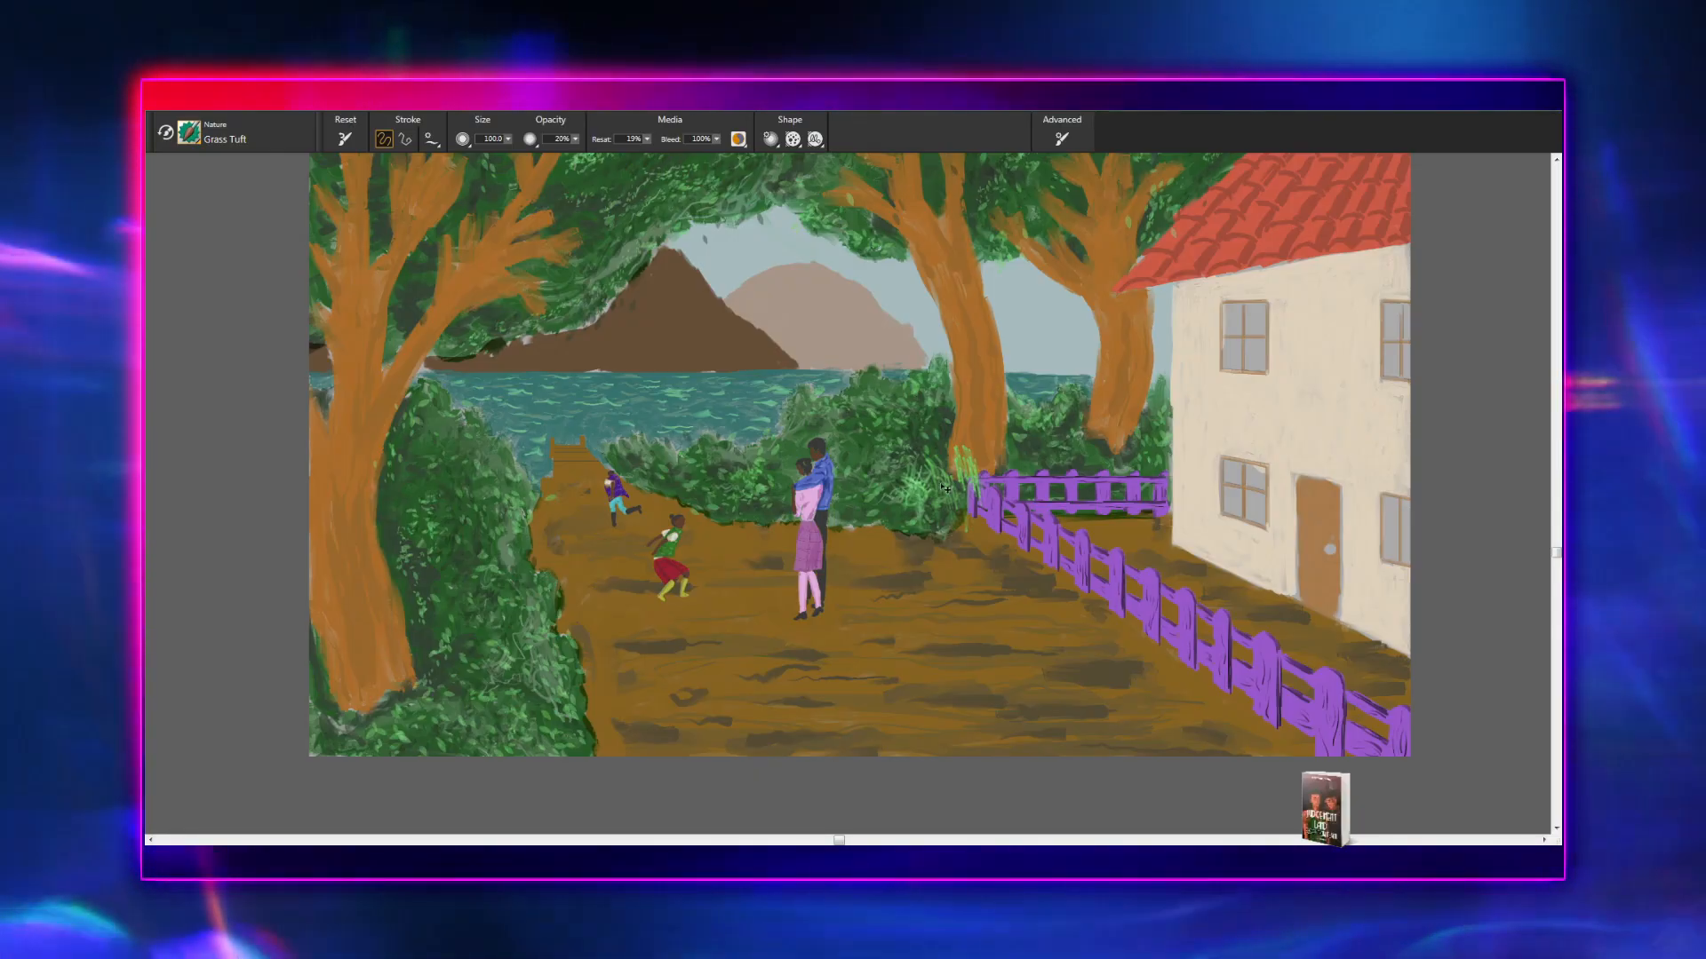
{"action": "key", "text": "ctrl+z"}
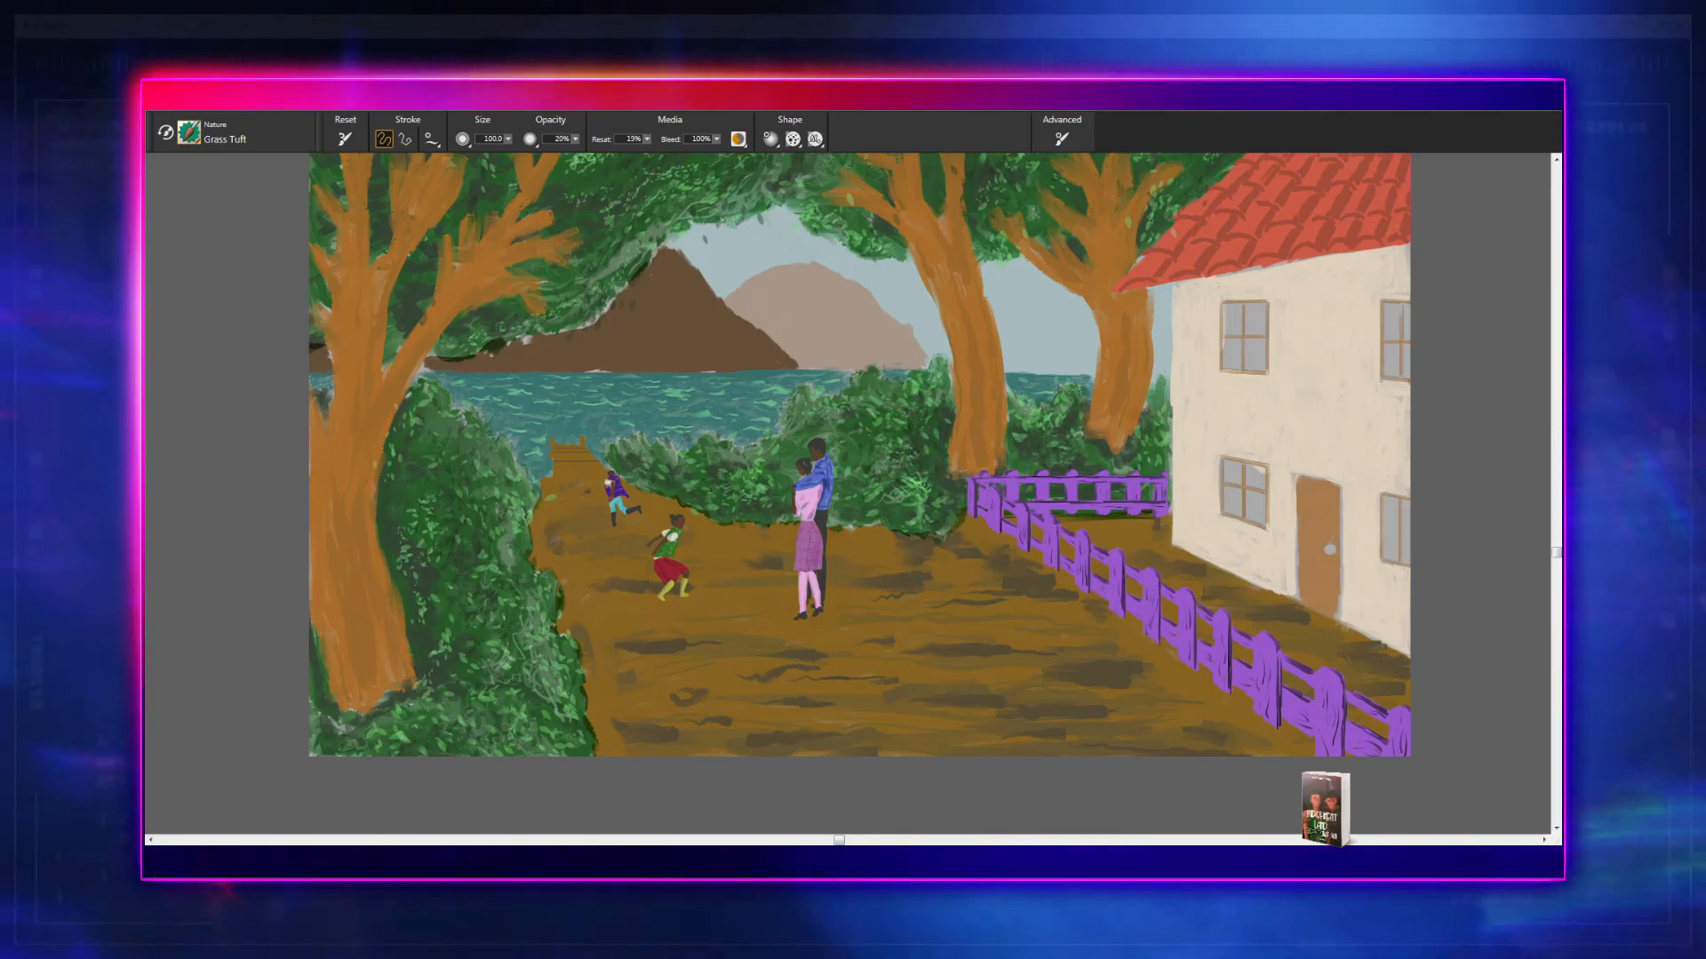
{"action": "left_click_drag", "start_coordinate": [959, 457], "coordinate": [968, 524]}
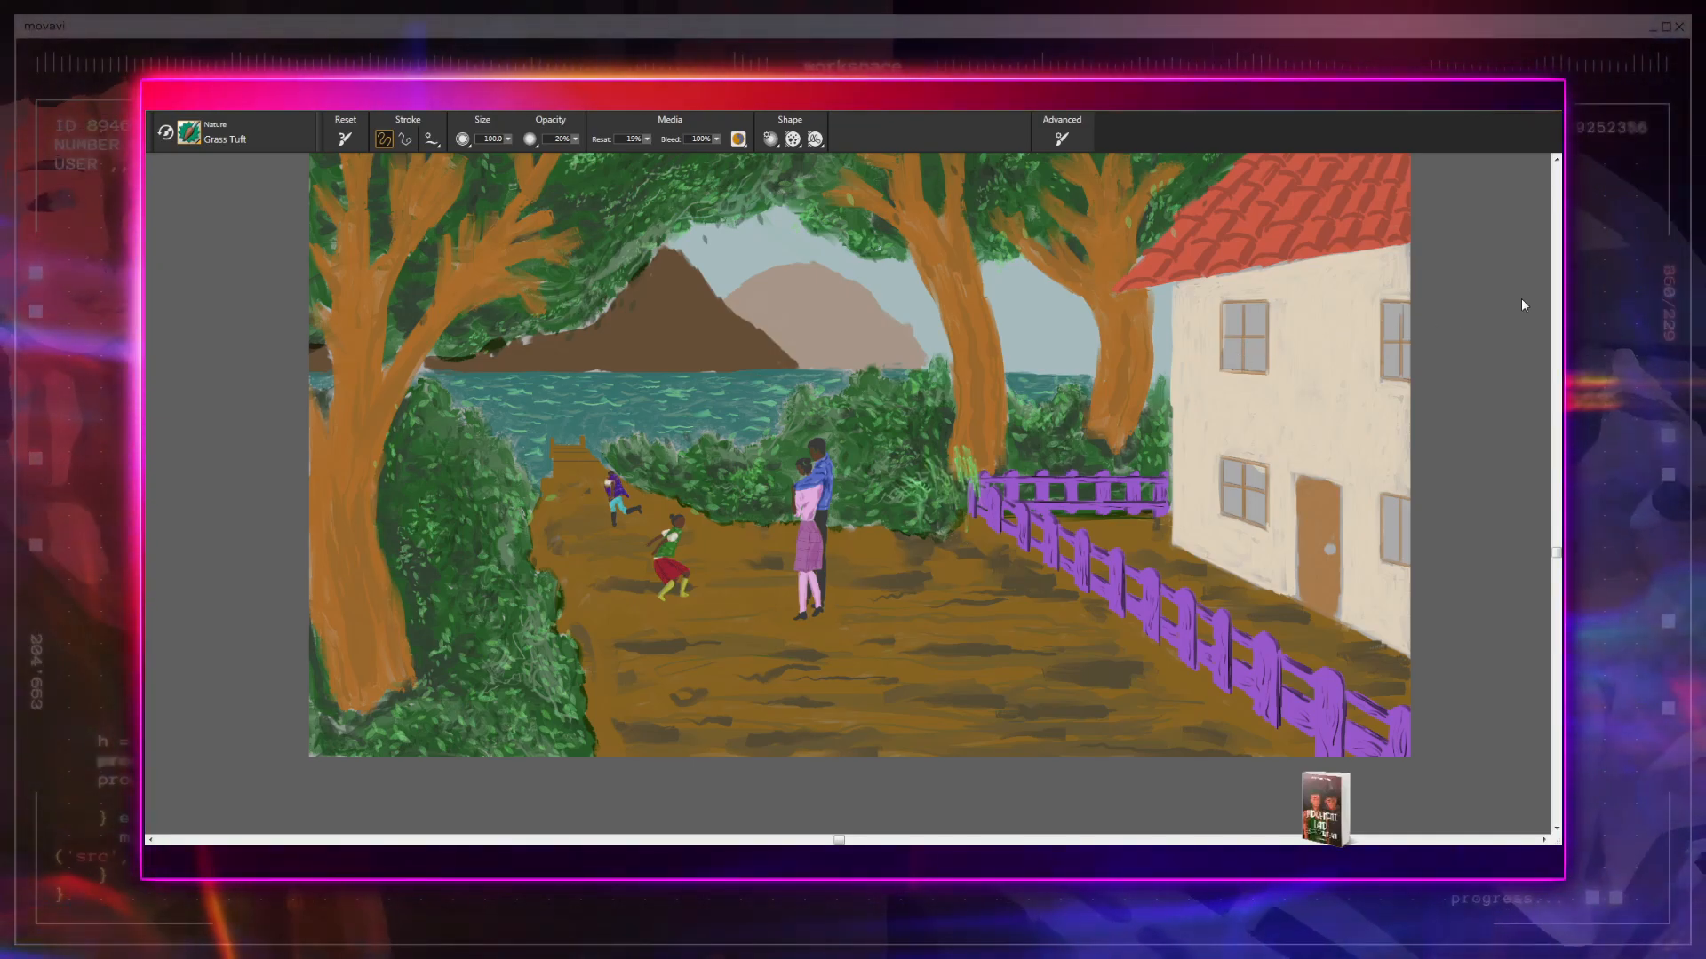
{"action": "key", "text": "ctrl+z"}
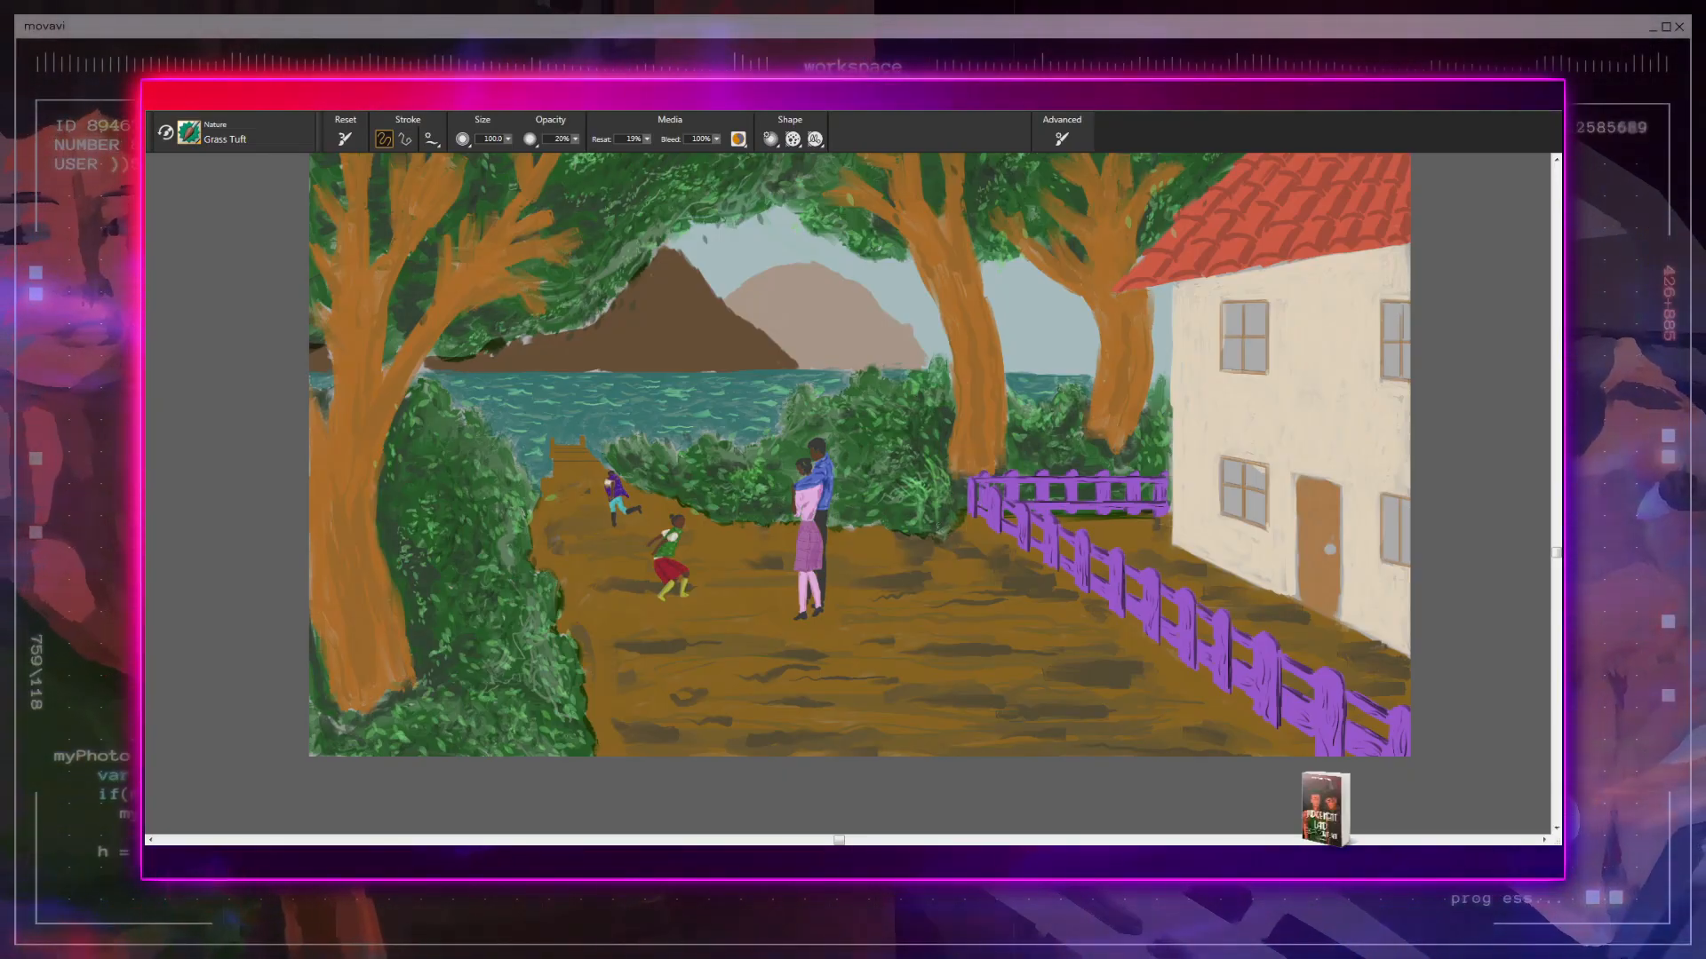
- Try Grass Tuft strokes on the shrub behind the couple and on the foreground shrub, undoing the strokes beside the large trunk
{"action": "mouse_move", "coordinate": [912, 479]}
{"action": "left_mouse_down"}
{"action": "mouse_move", "coordinate": [914, 507]}
{"action": "mouse_move", "coordinate": [884, 523]}
{"action": "mouse_move", "coordinate": [860, 506]}
{"action": "left_mouse_up"}
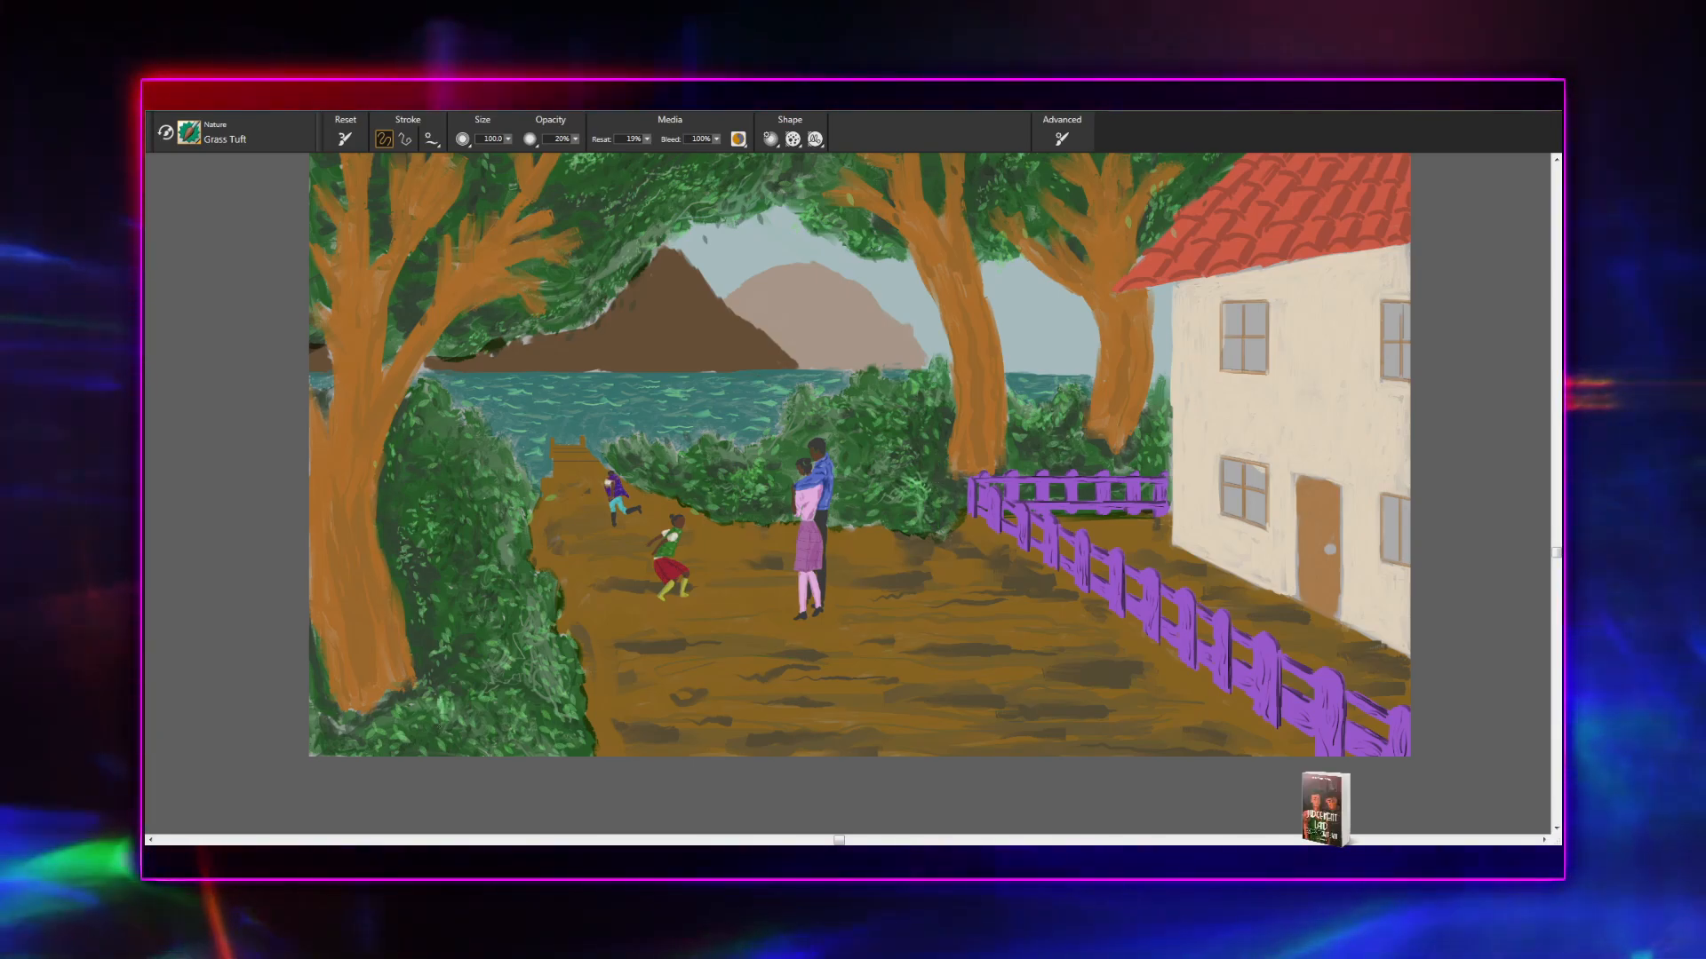
{"action": "left_click_drag", "start_coordinate": [438, 690], "coordinate": [471, 694]}
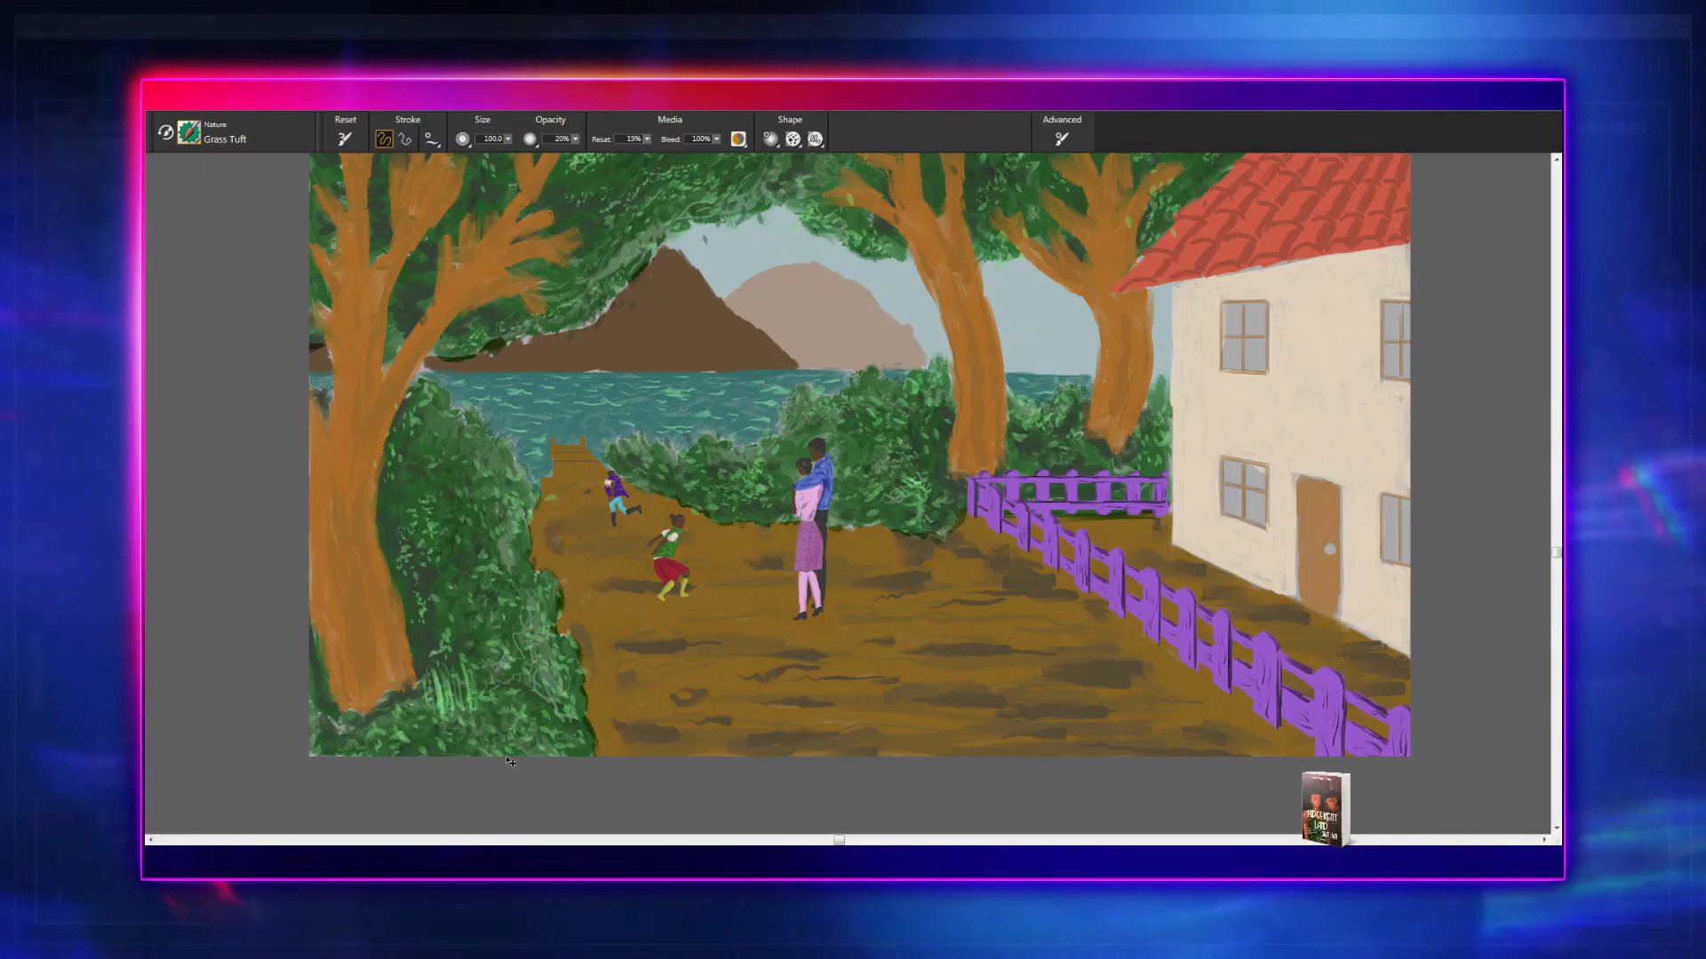
{"action": "key", "text": "ctrl+z"}
{"action": "key", "text": "ctrl+z"}
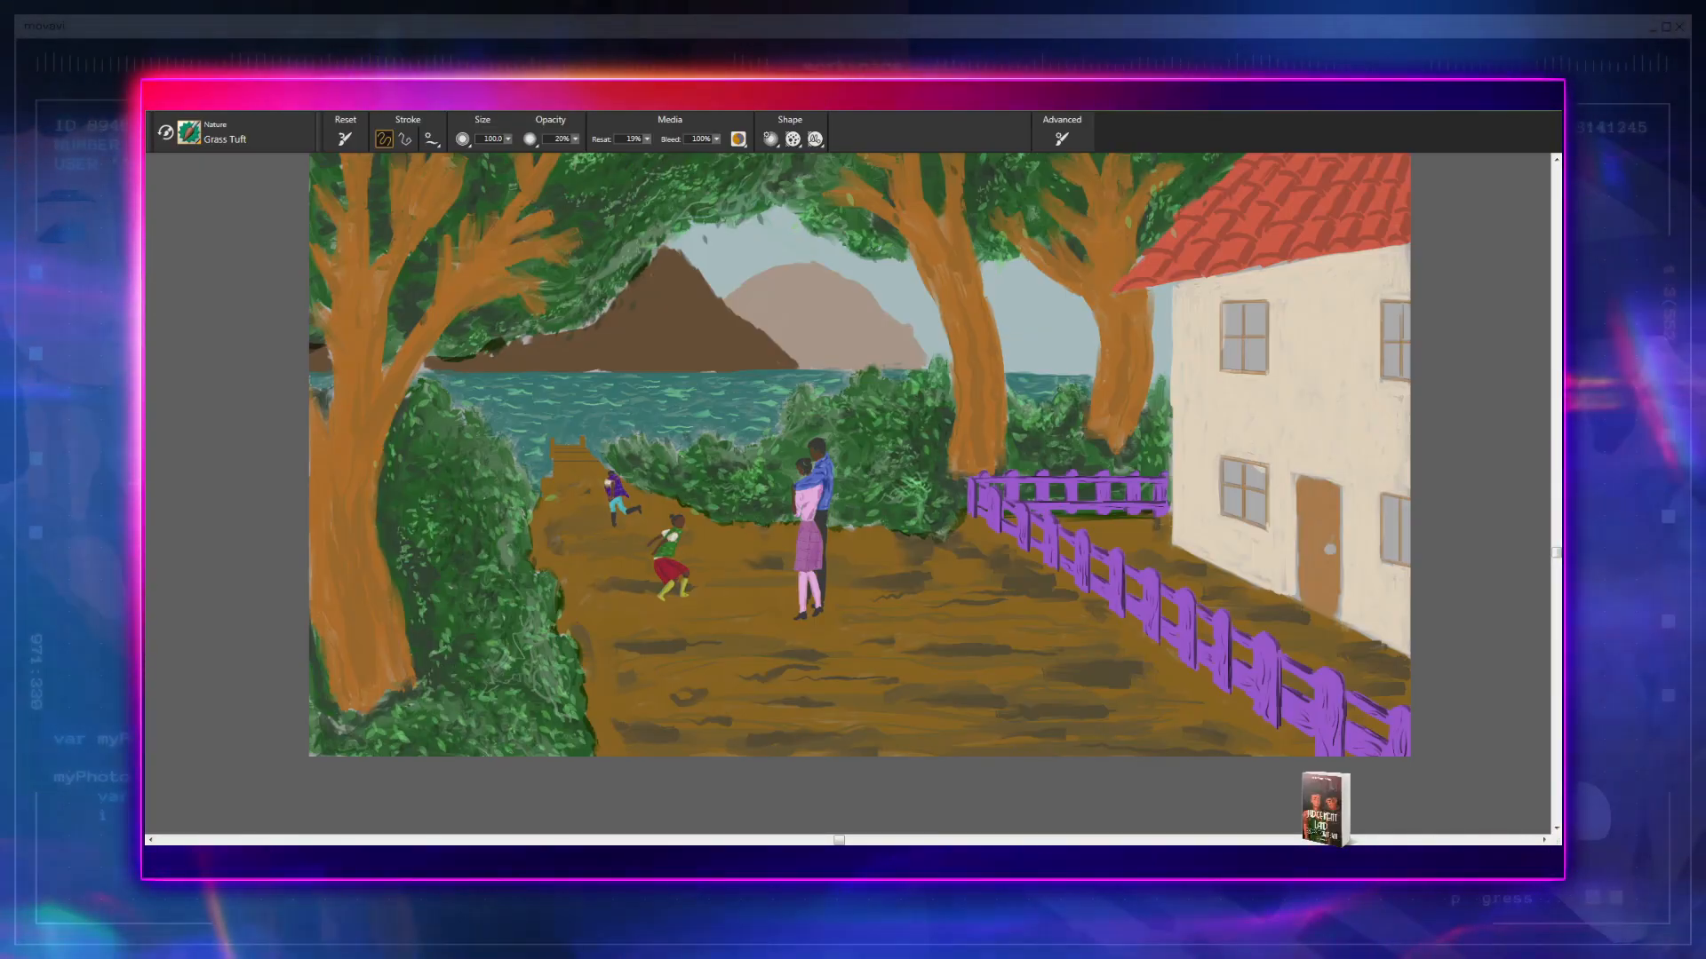
{"action": "left_click_drag", "start_coordinate": [554, 711], "coordinate": [568, 704]}
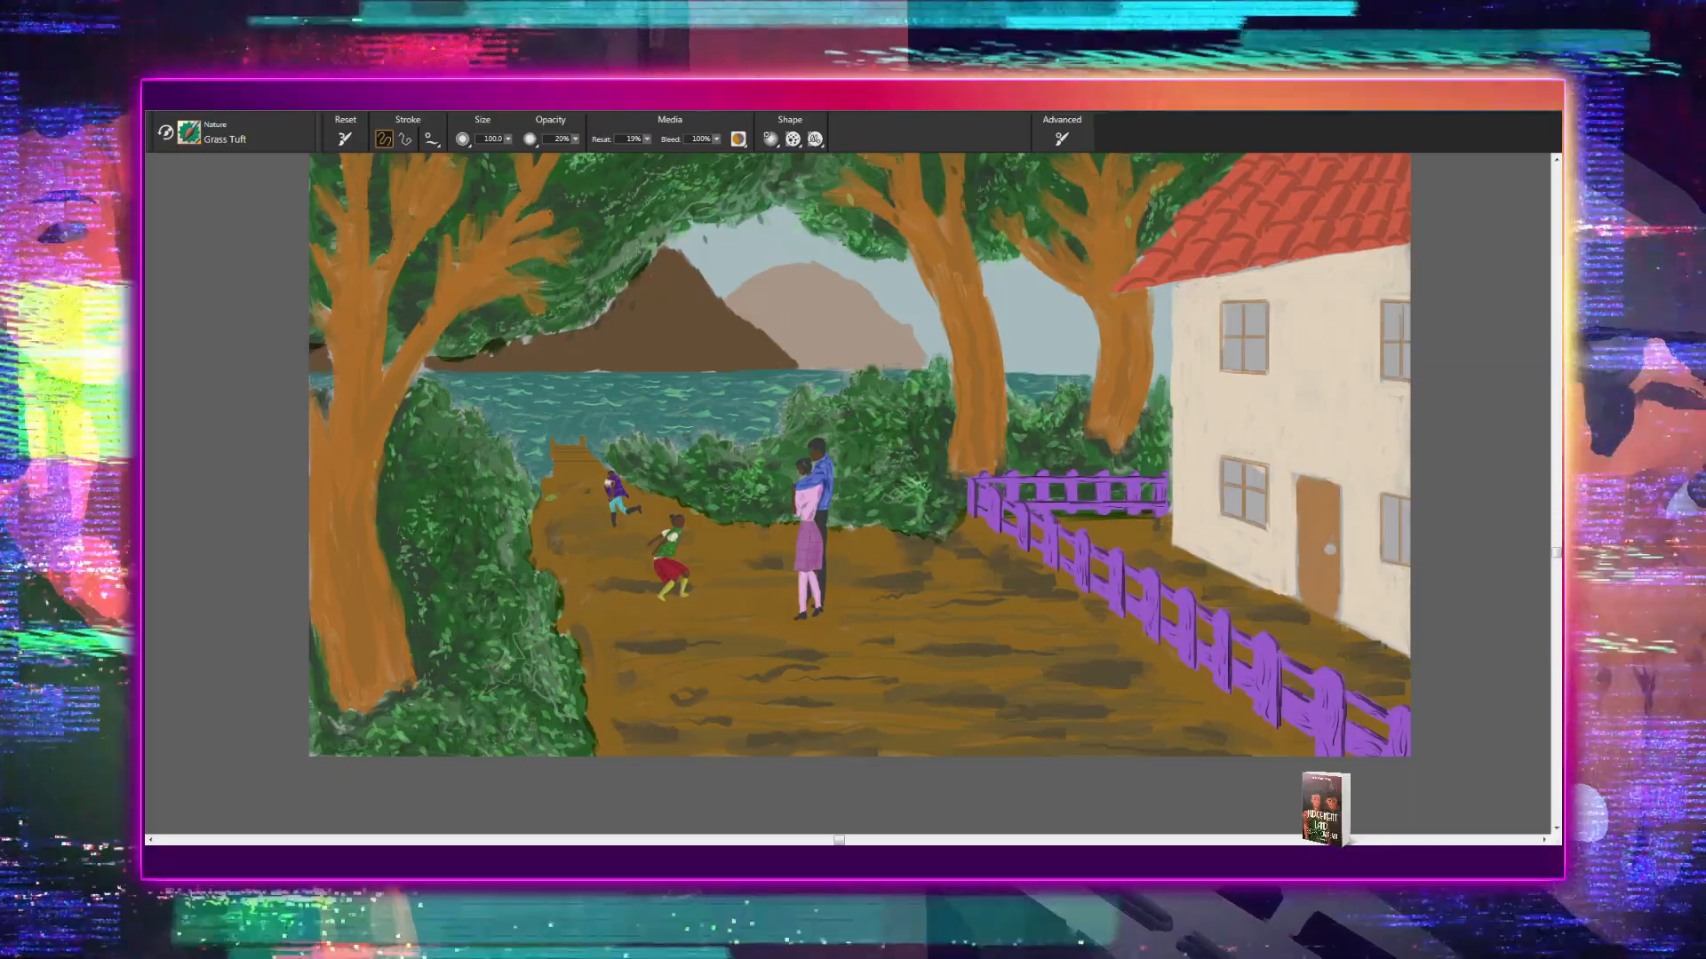
- Try several light green Grass Tuft strokes over the lake beside the wooden dock, and undo them
{"action": "scroll", "coordinate": [847, 494], "scroll_direction": "up", "scroll_amount": 5}
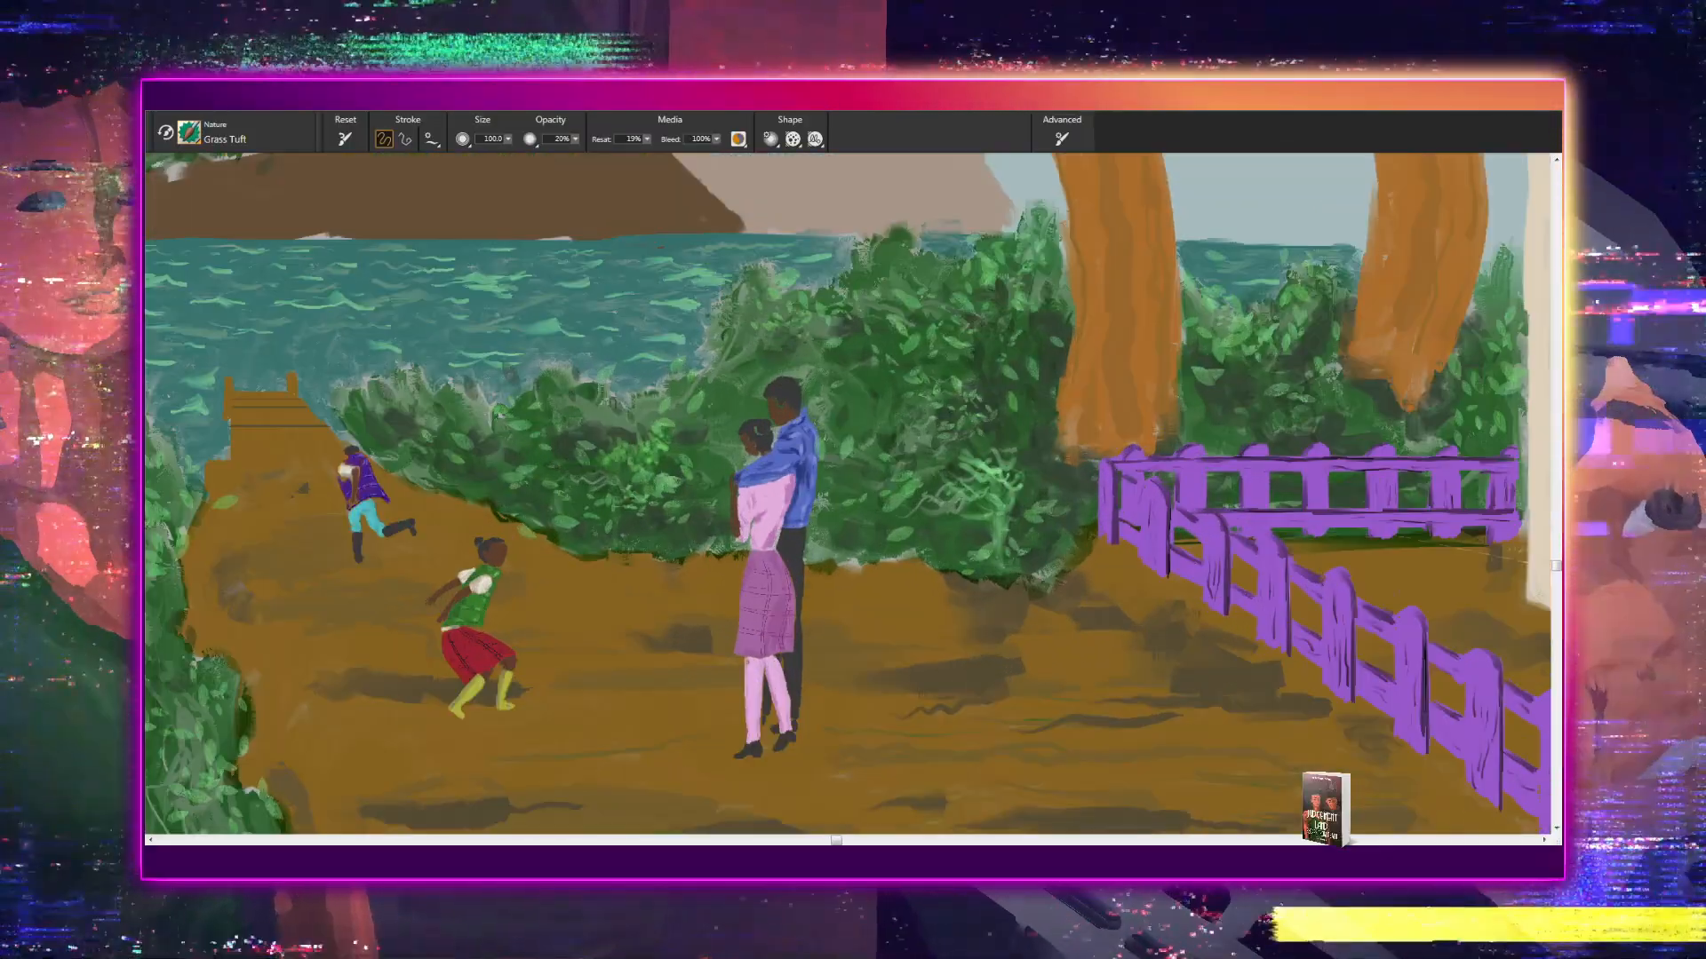
{"action": "left_click_drag", "start_coordinate": [524, 312], "coordinate": [745, 482]}
{"action": "scroll", "coordinate": [745, 483], "scroll_direction": "up", "scroll_amount": 2}
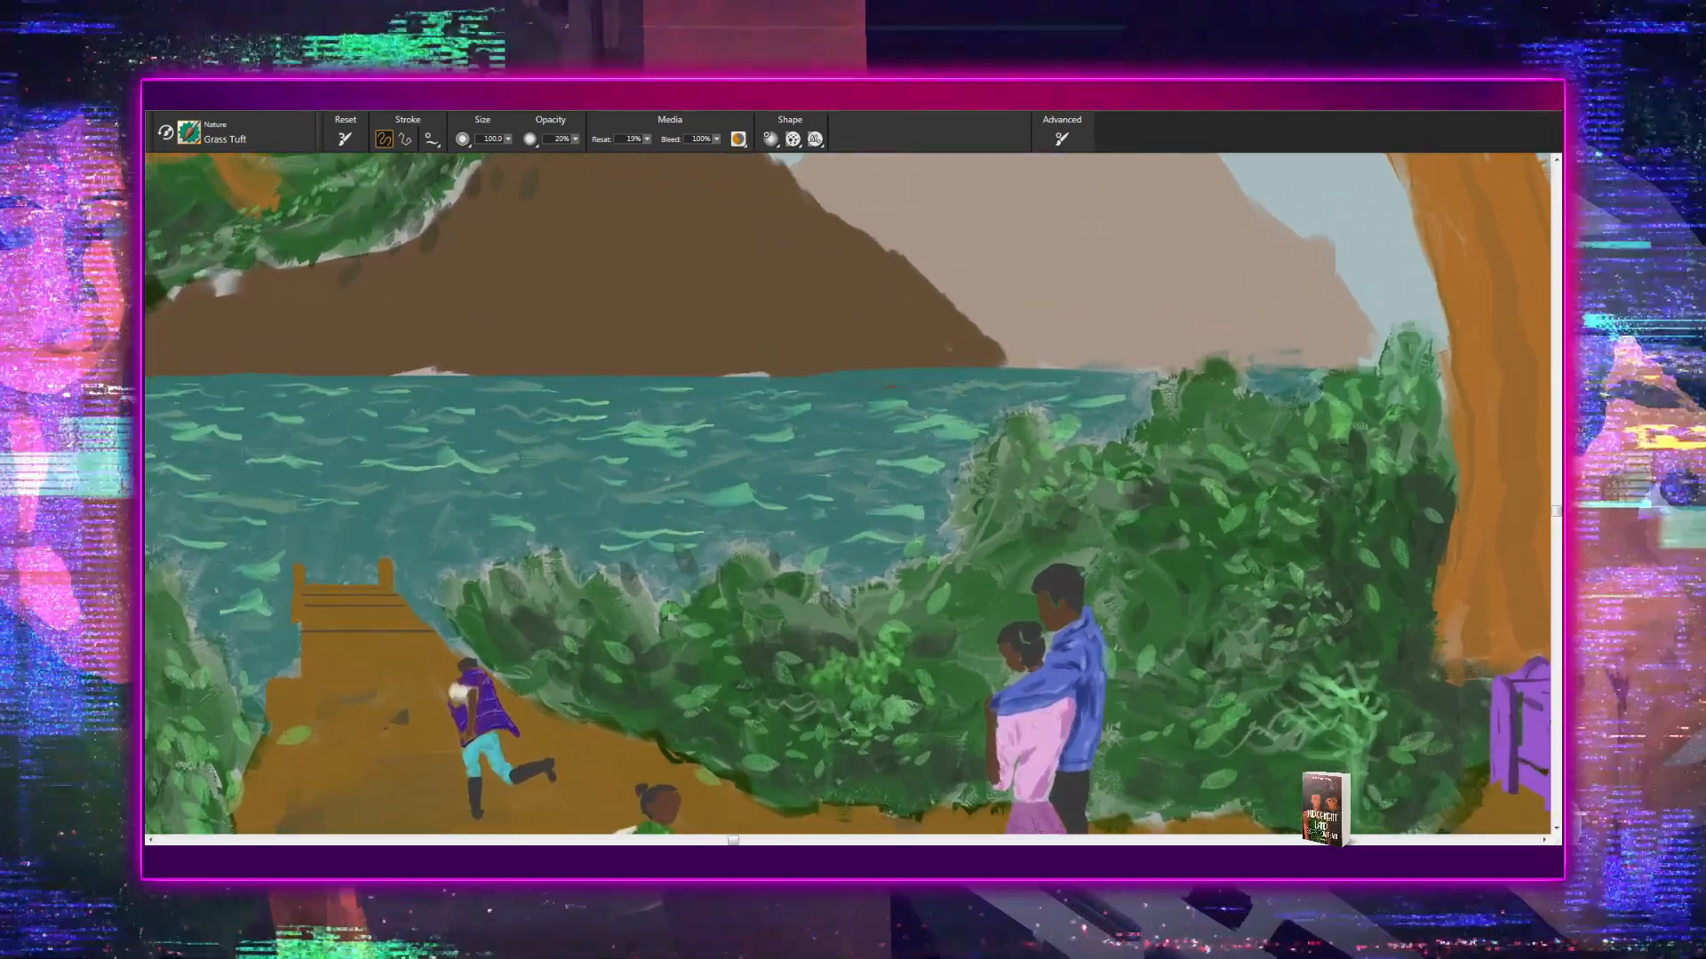
{"action": "mouse_move", "coordinate": [464, 504]}
{"action": "left_mouse_down"}
{"action": "mouse_move", "coordinate": [437, 487]}
{"action": "mouse_move", "coordinate": [449, 510]}
{"action": "left_mouse_up"}
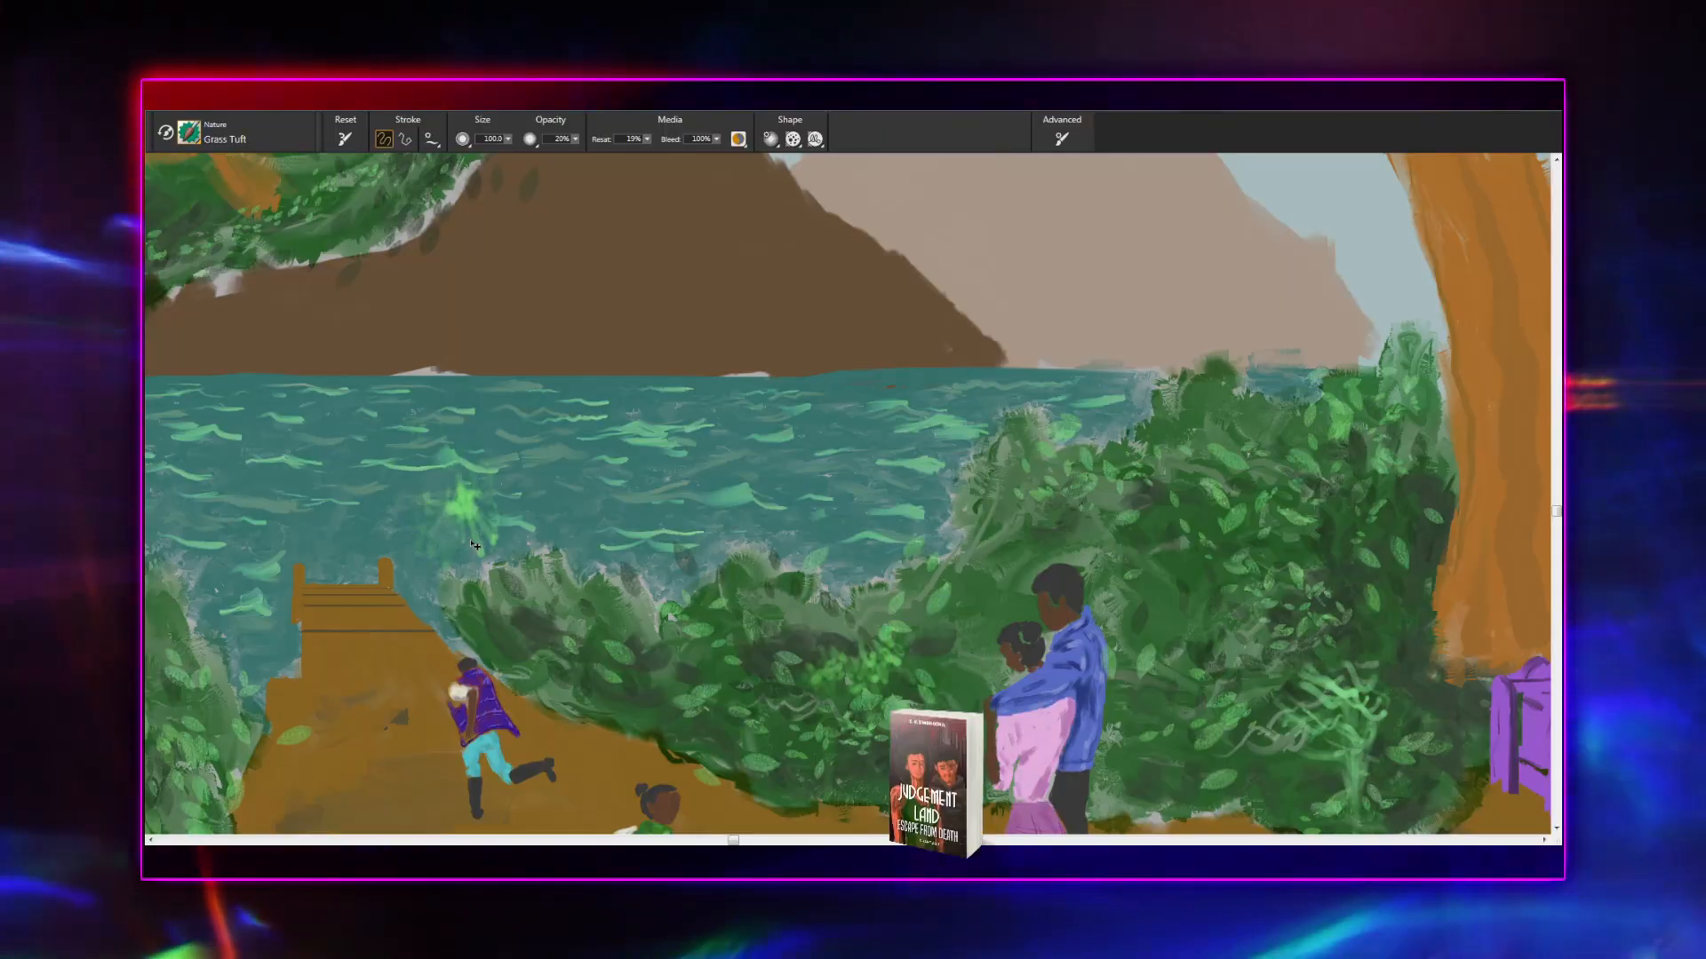
{"action": "key", "text": "ctrl+z"}
{"action": "key", "text": "ctrl+y"}
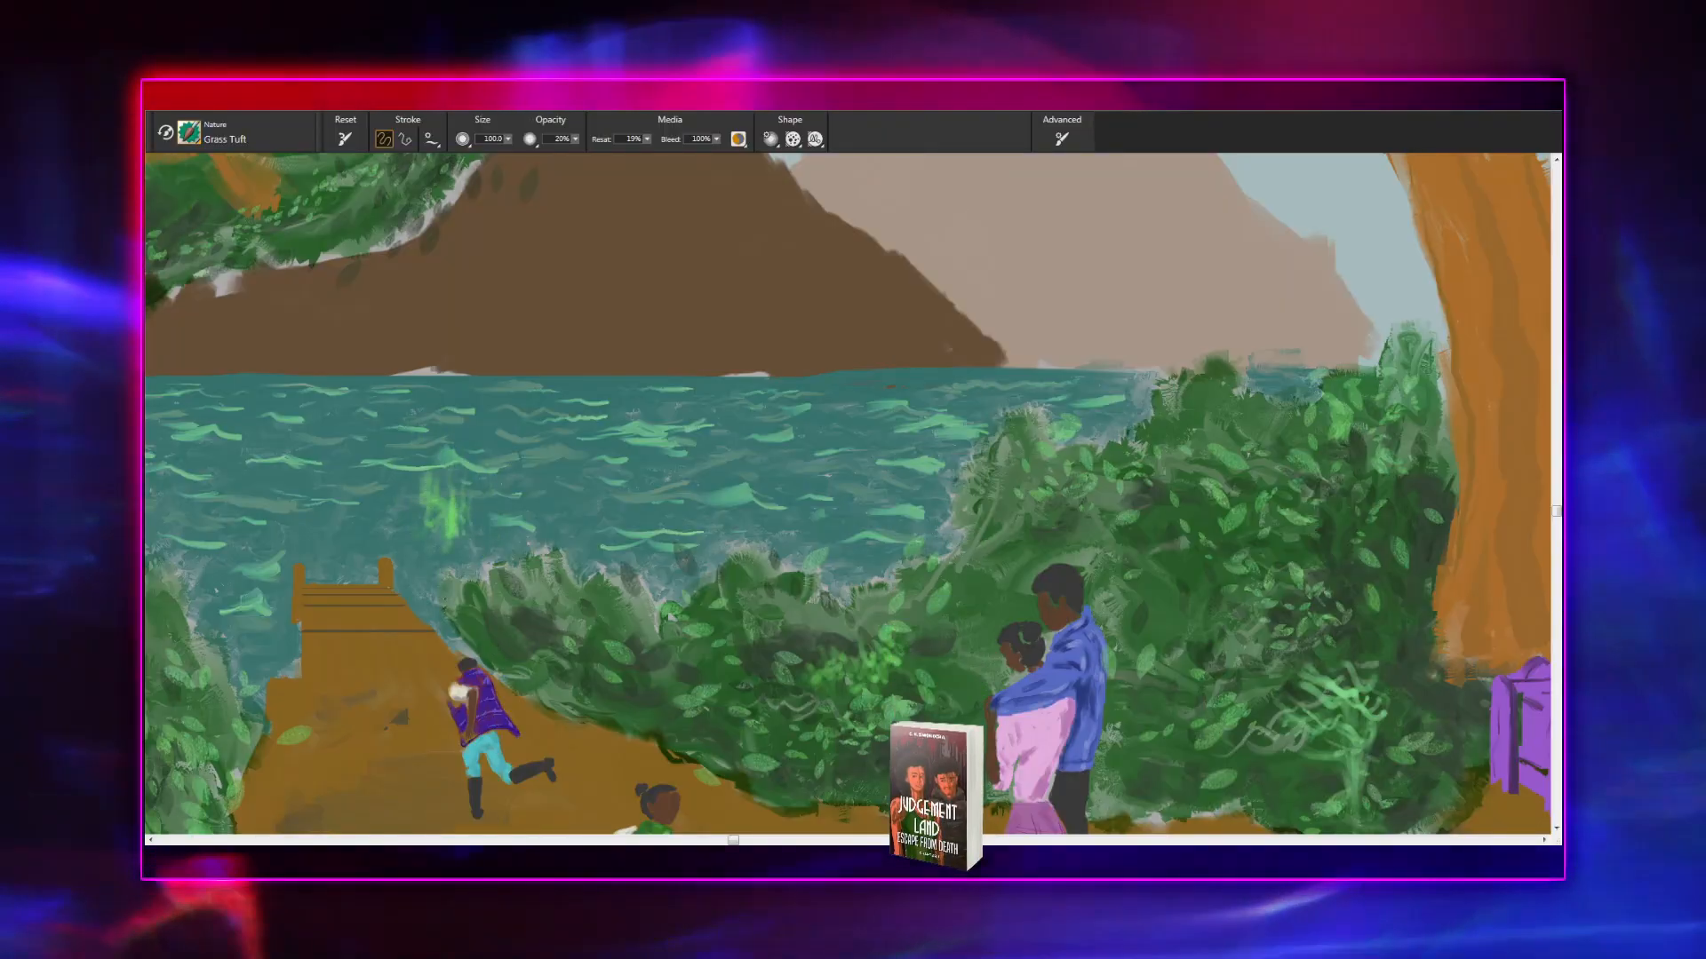
{"action": "mouse_move", "coordinate": [452, 500]}
{"action": "left_mouse_down"}
{"action": "mouse_move", "coordinate": [444, 528]}
{"action": "mouse_move", "coordinate": [430, 487]}
{"action": "left_mouse_up"}
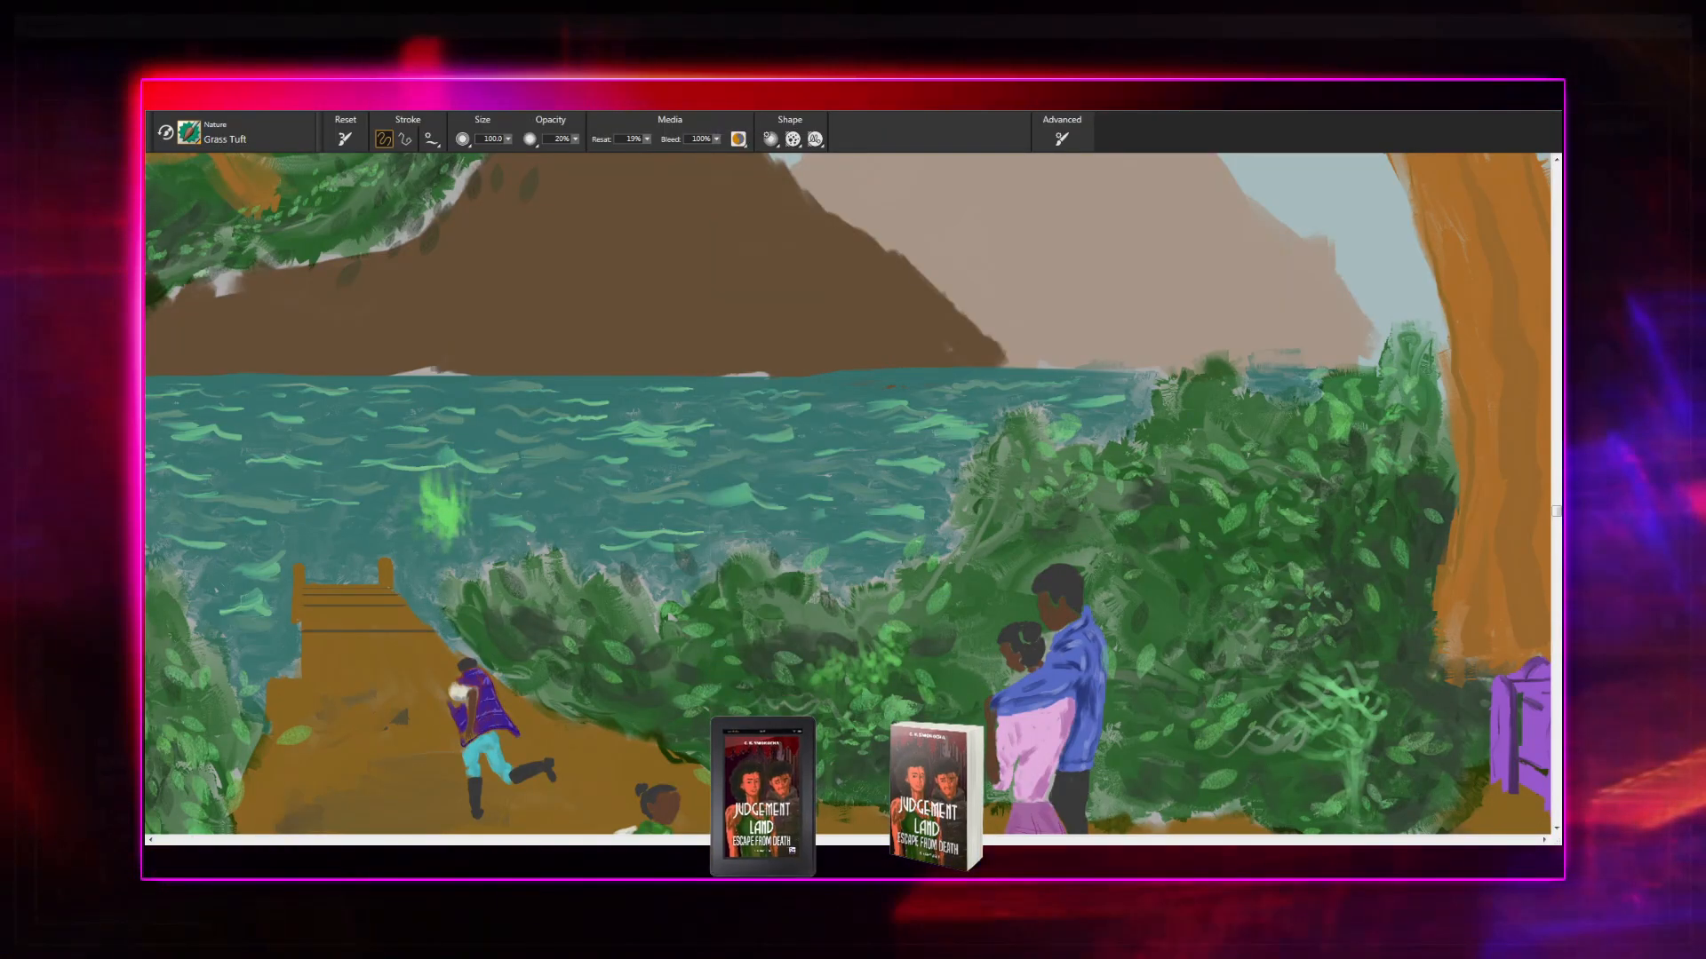
{"action": "left_click_drag", "start_coordinate": [558, 547], "coordinate": [579, 440]}
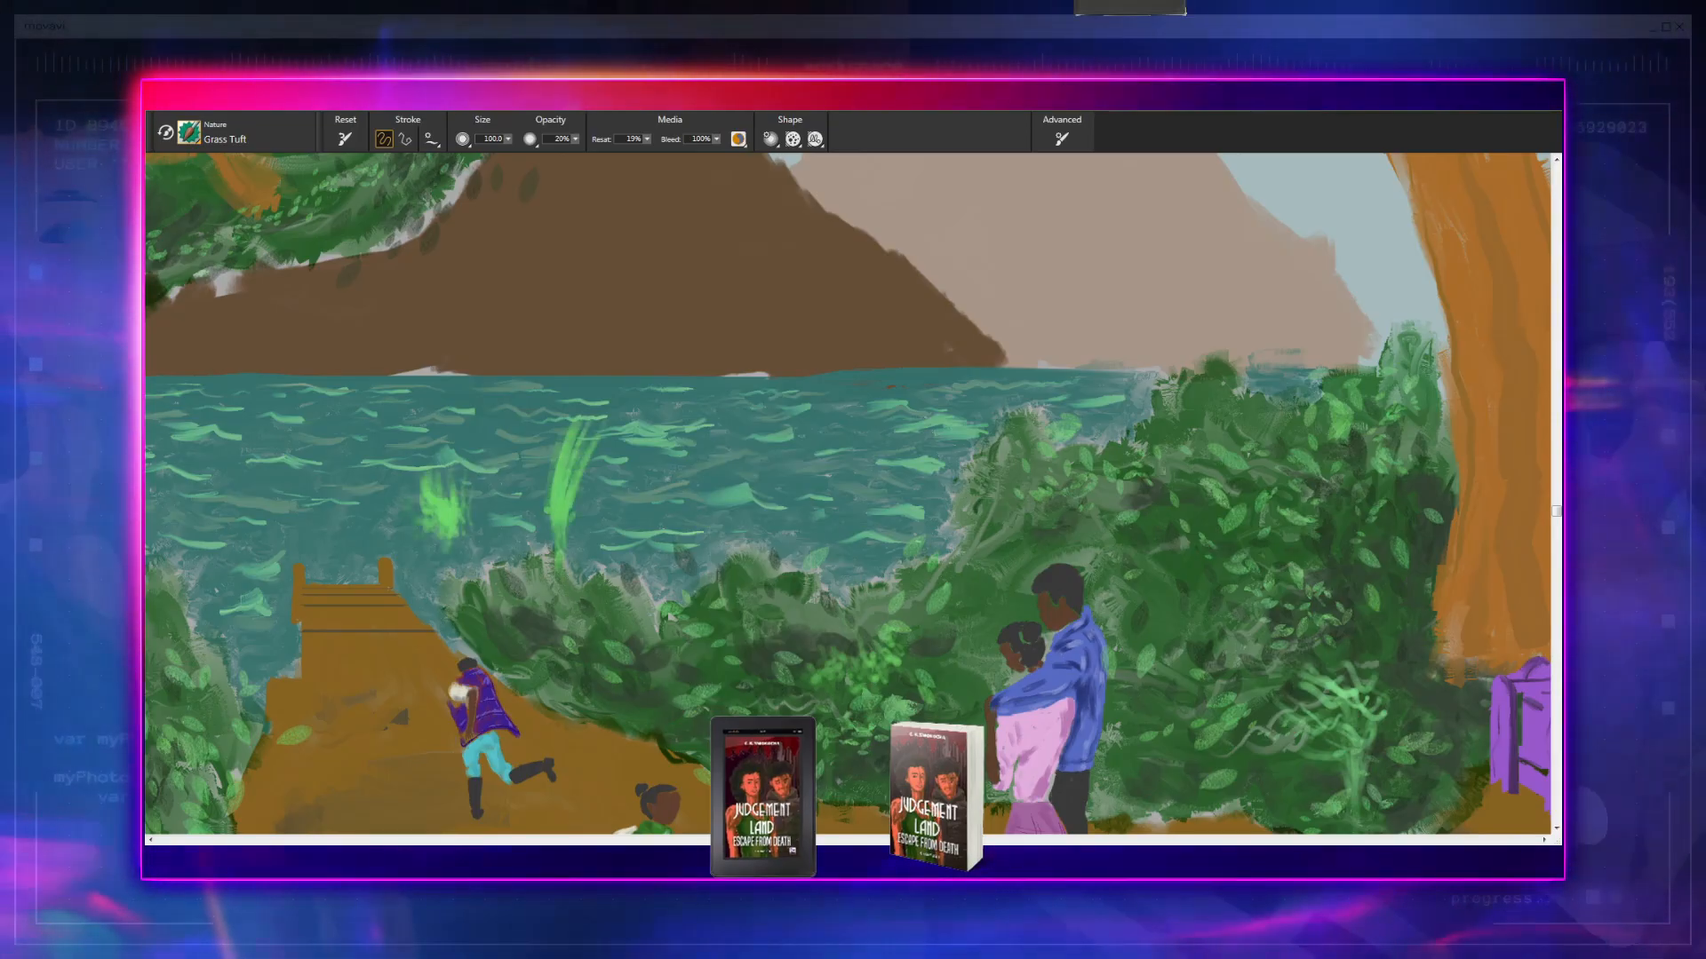
{"action": "key", "text": "ctrl+z"}
{"action": "key", "text": "ctrl+z"}
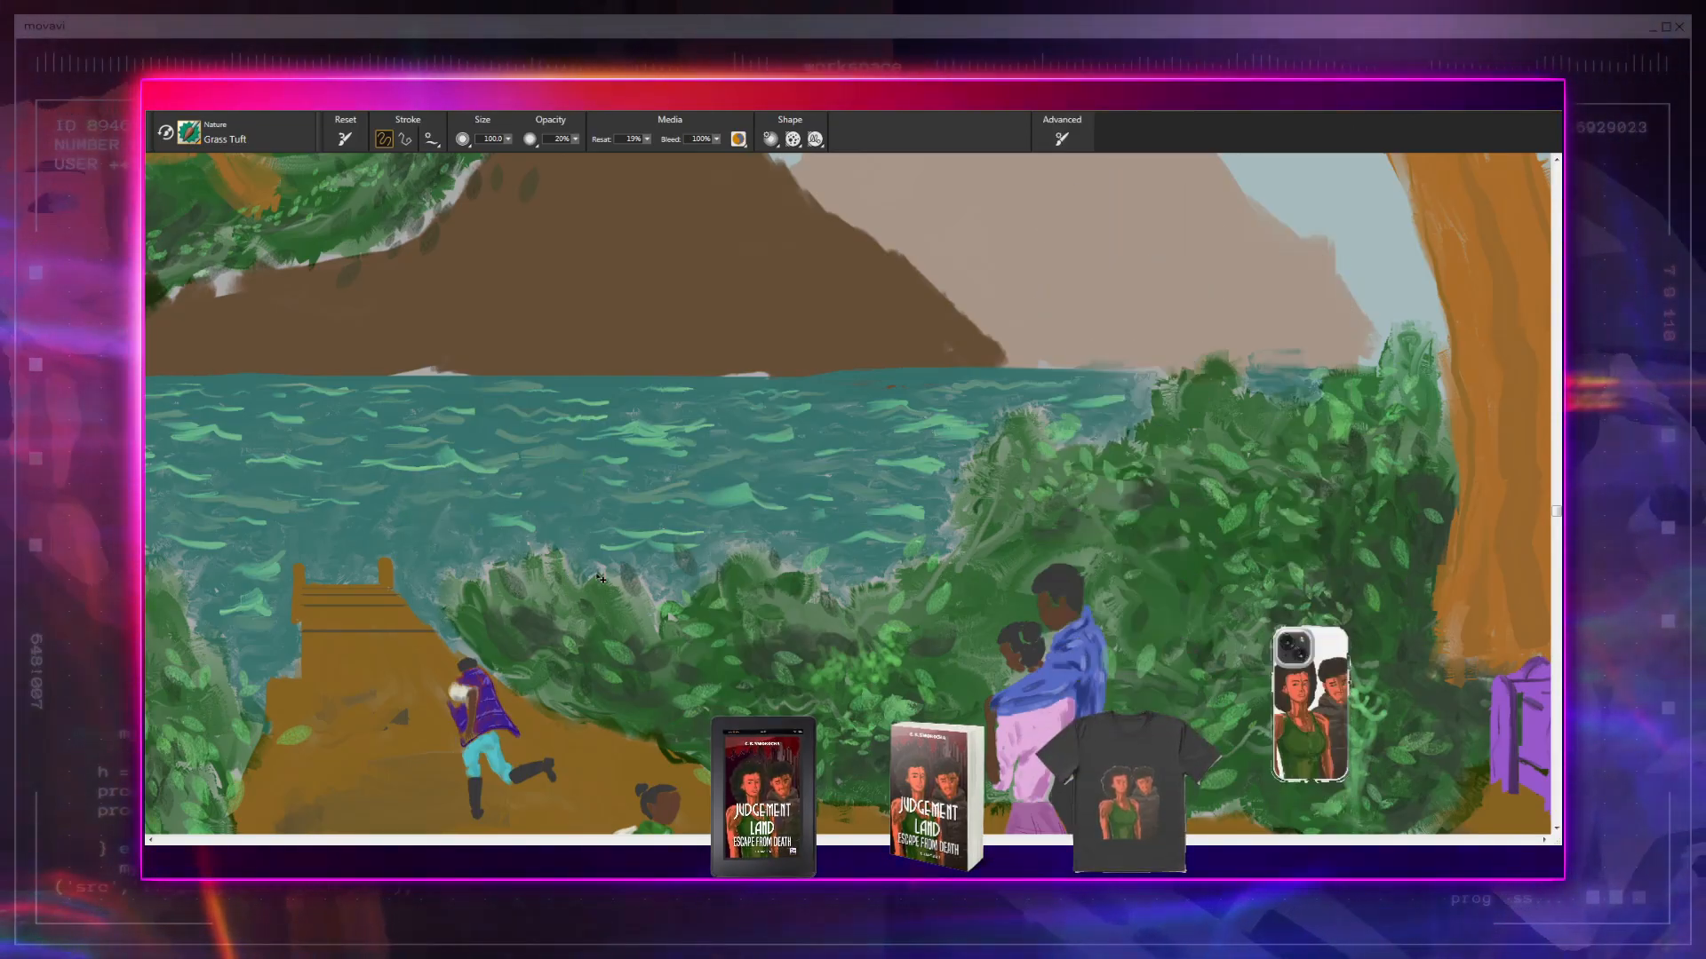
{"action": "left_click_drag", "start_coordinate": [487, 565], "coordinate": [471, 476]}
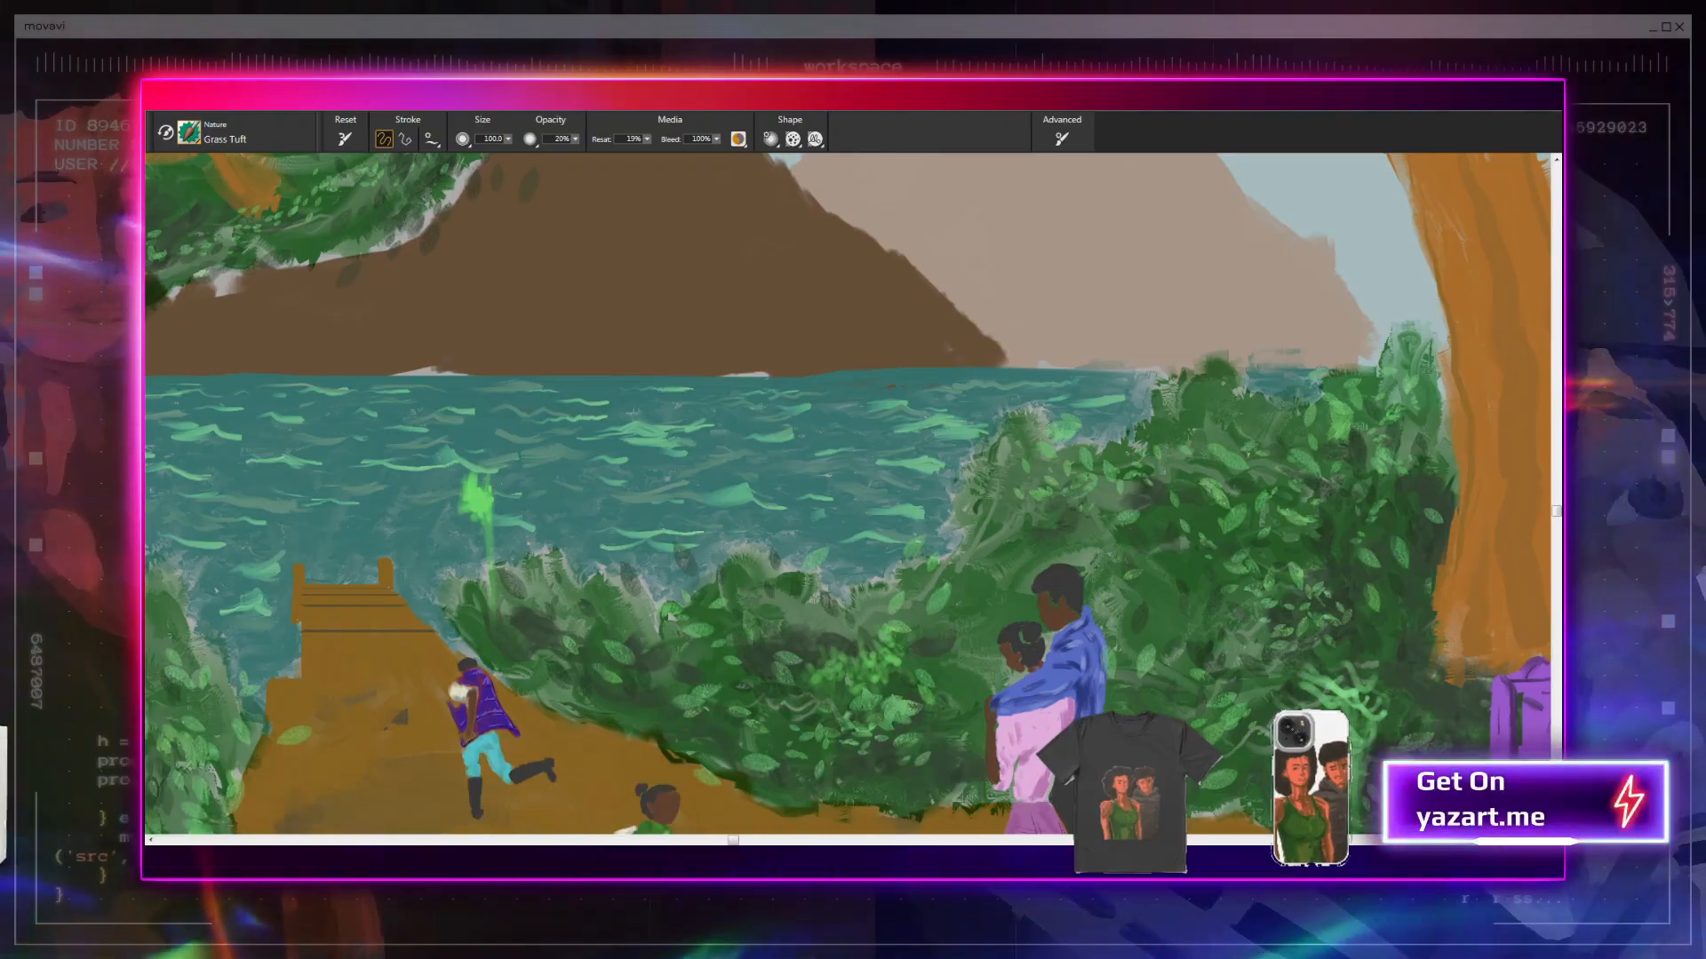
{"action": "key", "text": "ctrl+z"}
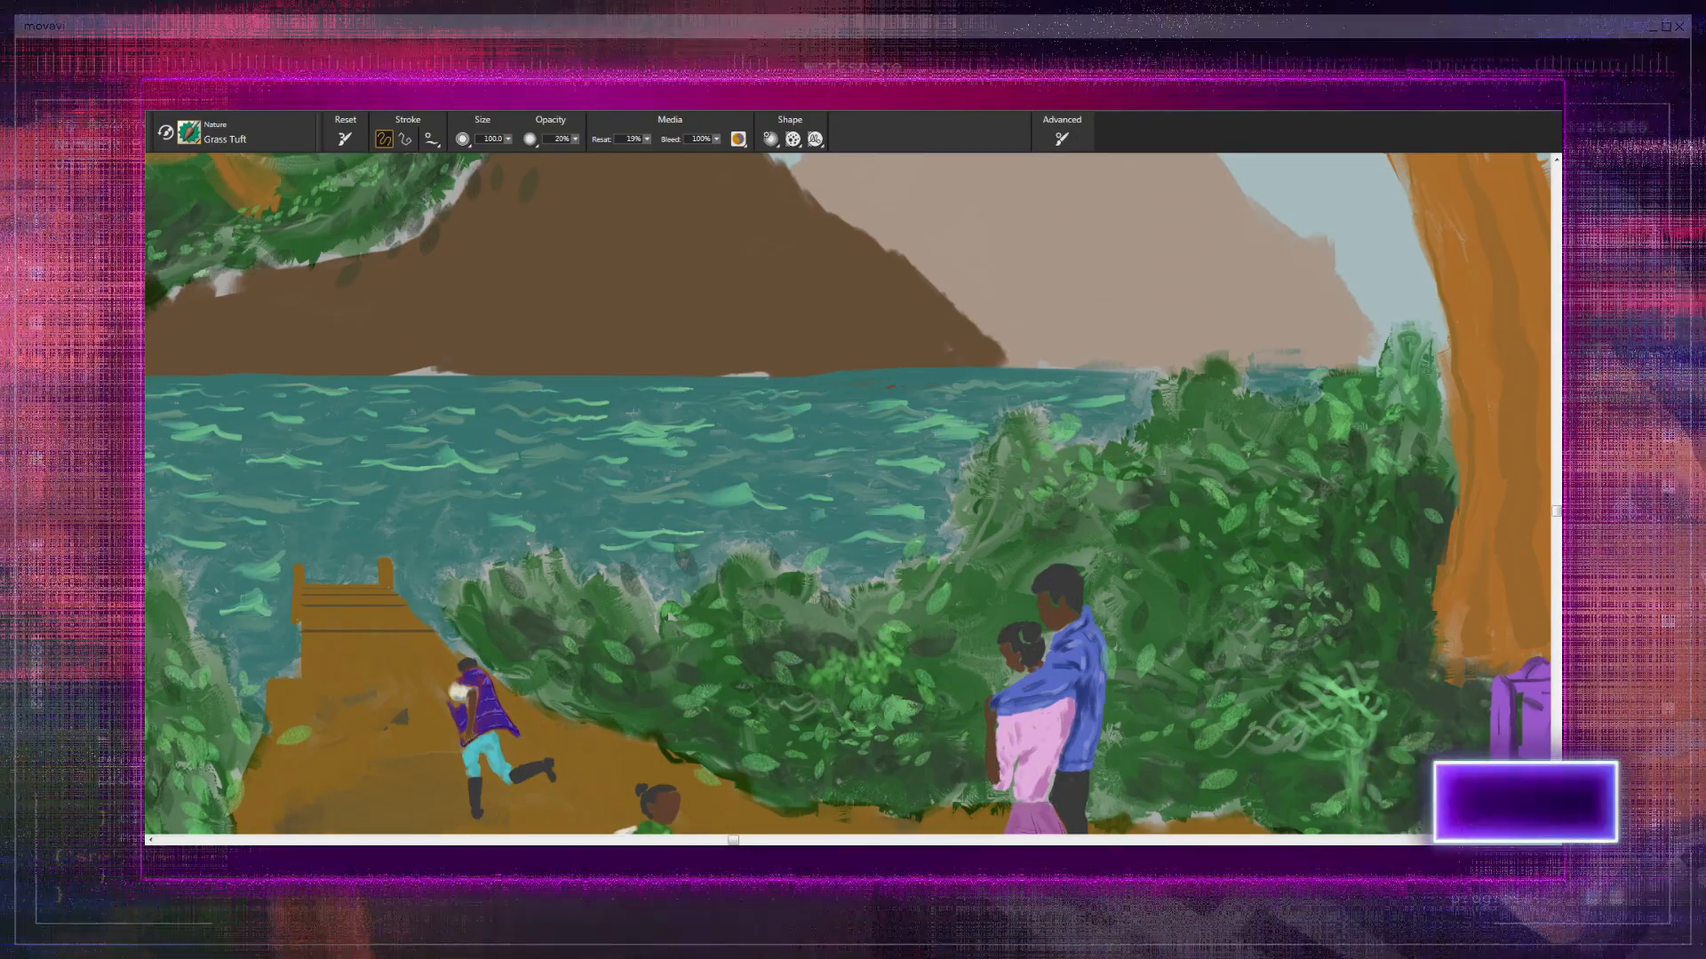
- Hide the dark line art and the test color swatches on the house wall
{"action": "scroll", "coordinate": [848, 497], "scroll_direction": "down", "scroll_amount": 8}
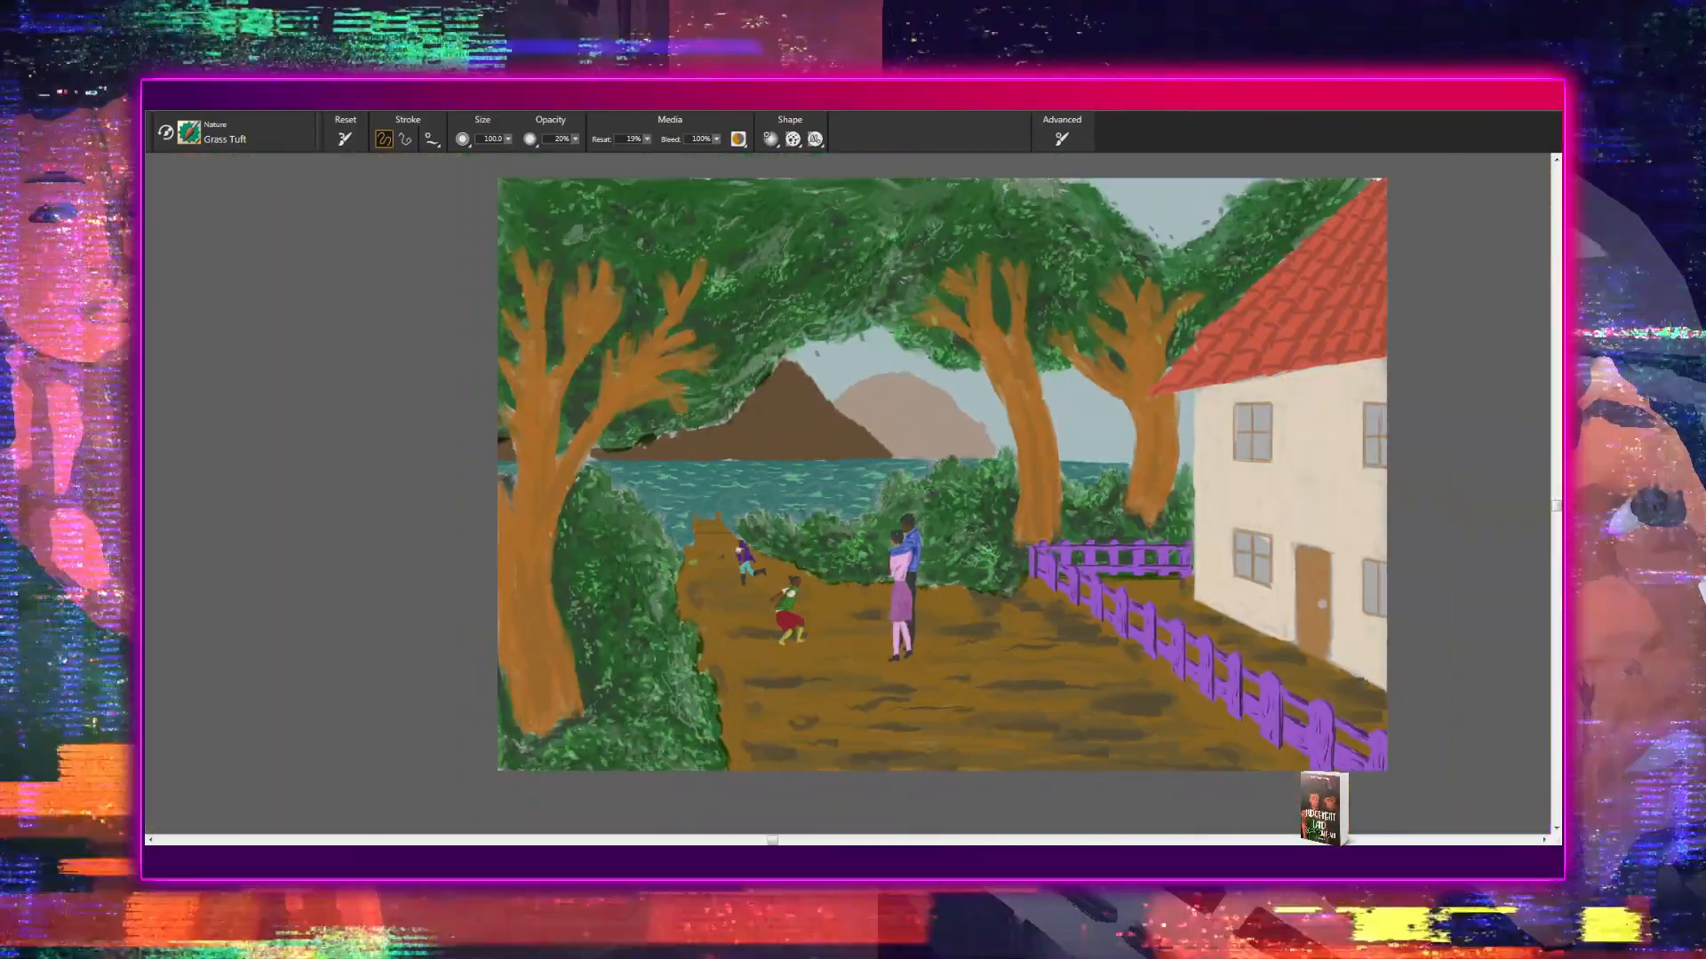
{"action": "scroll", "coordinate": [849, 496], "scroll_direction": "up", "scroll_amount": 2}
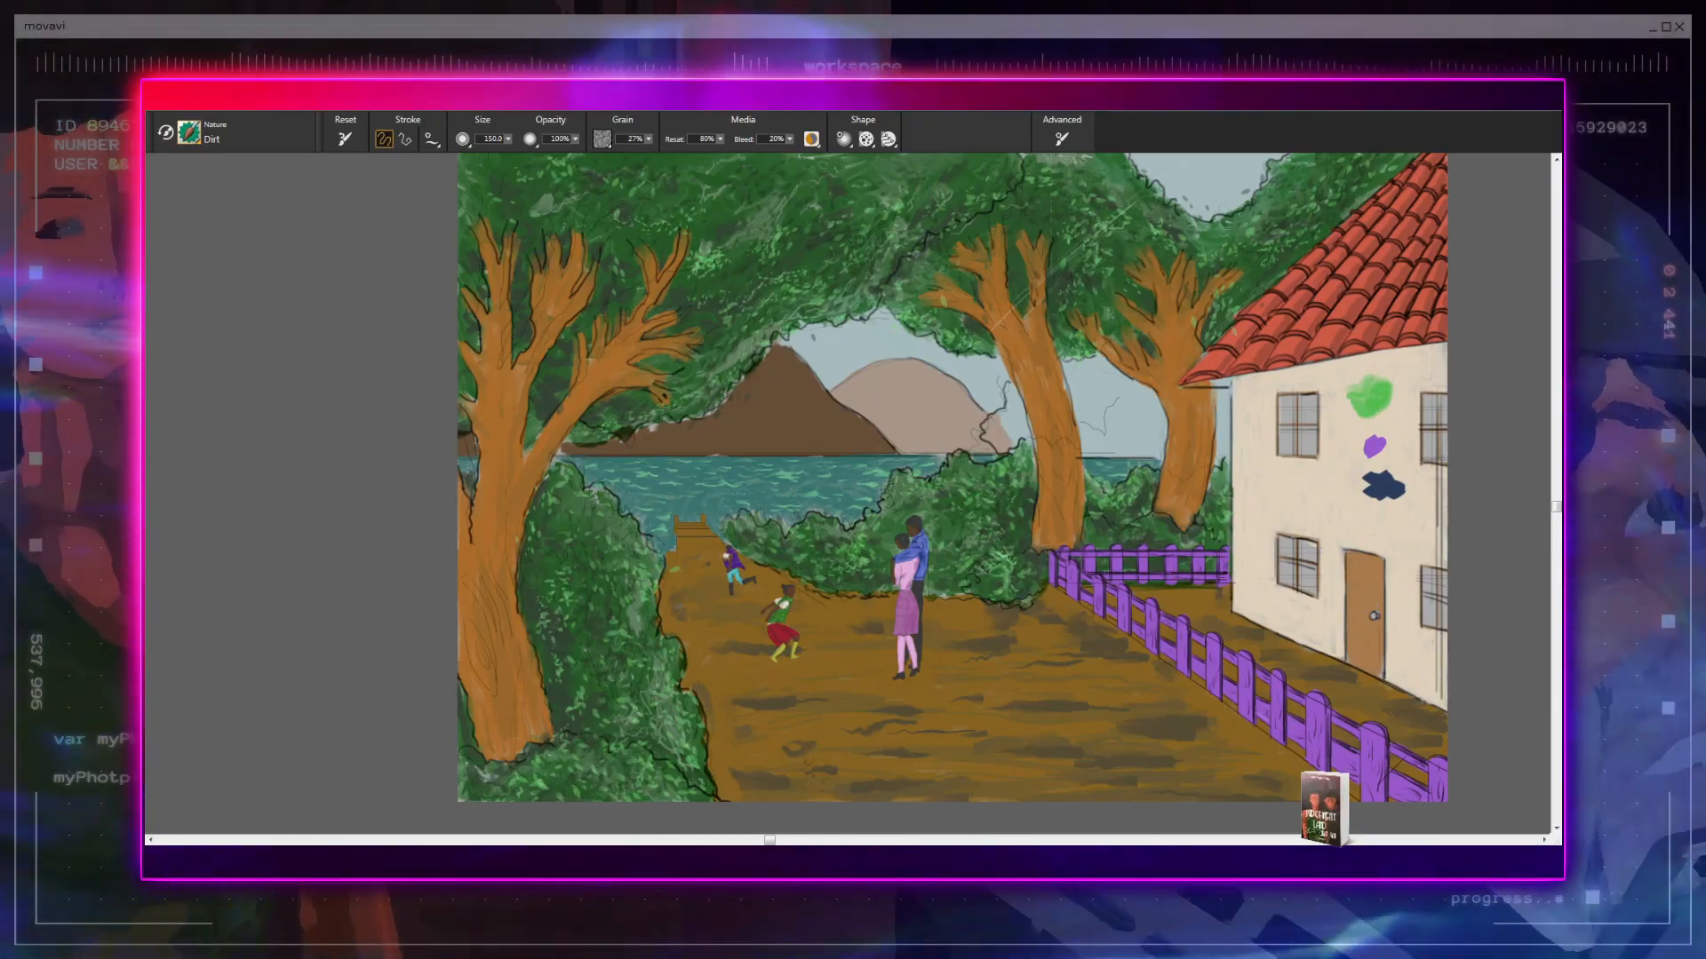
{"action": "left_click_drag", "start_coordinate": [826, 781], "coordinate": [800, 831]}
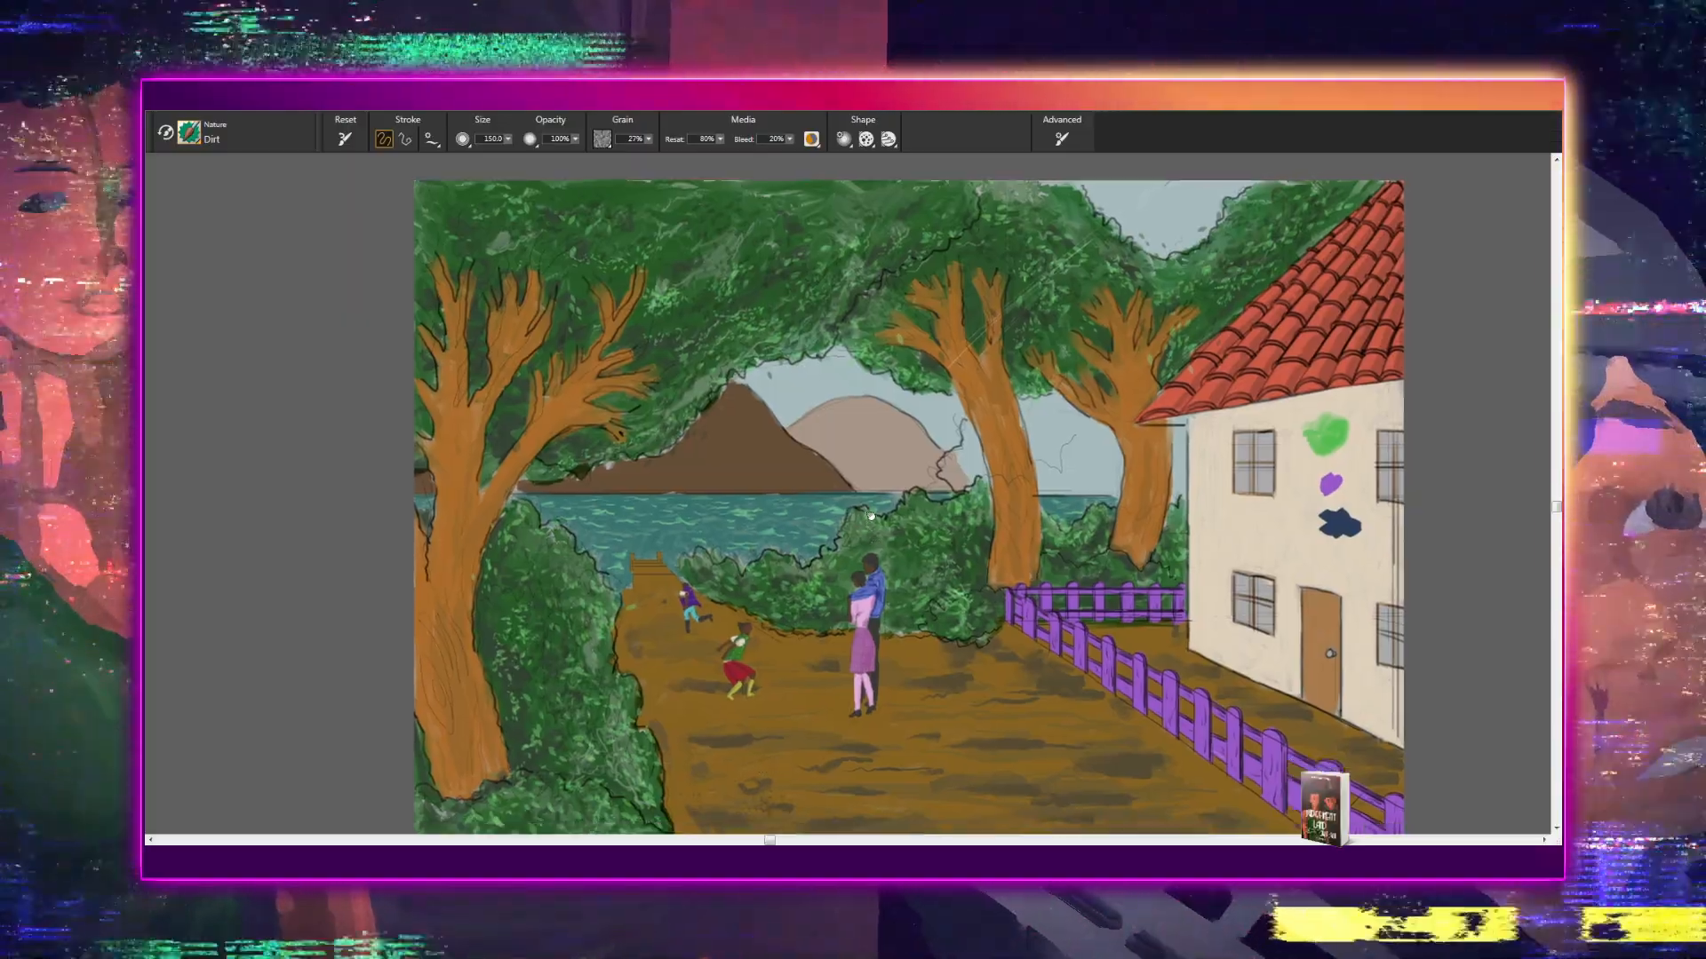
{"action": "left_click_drag", "start_coordinate": [871, 515], "coordinate": [767, 344]}
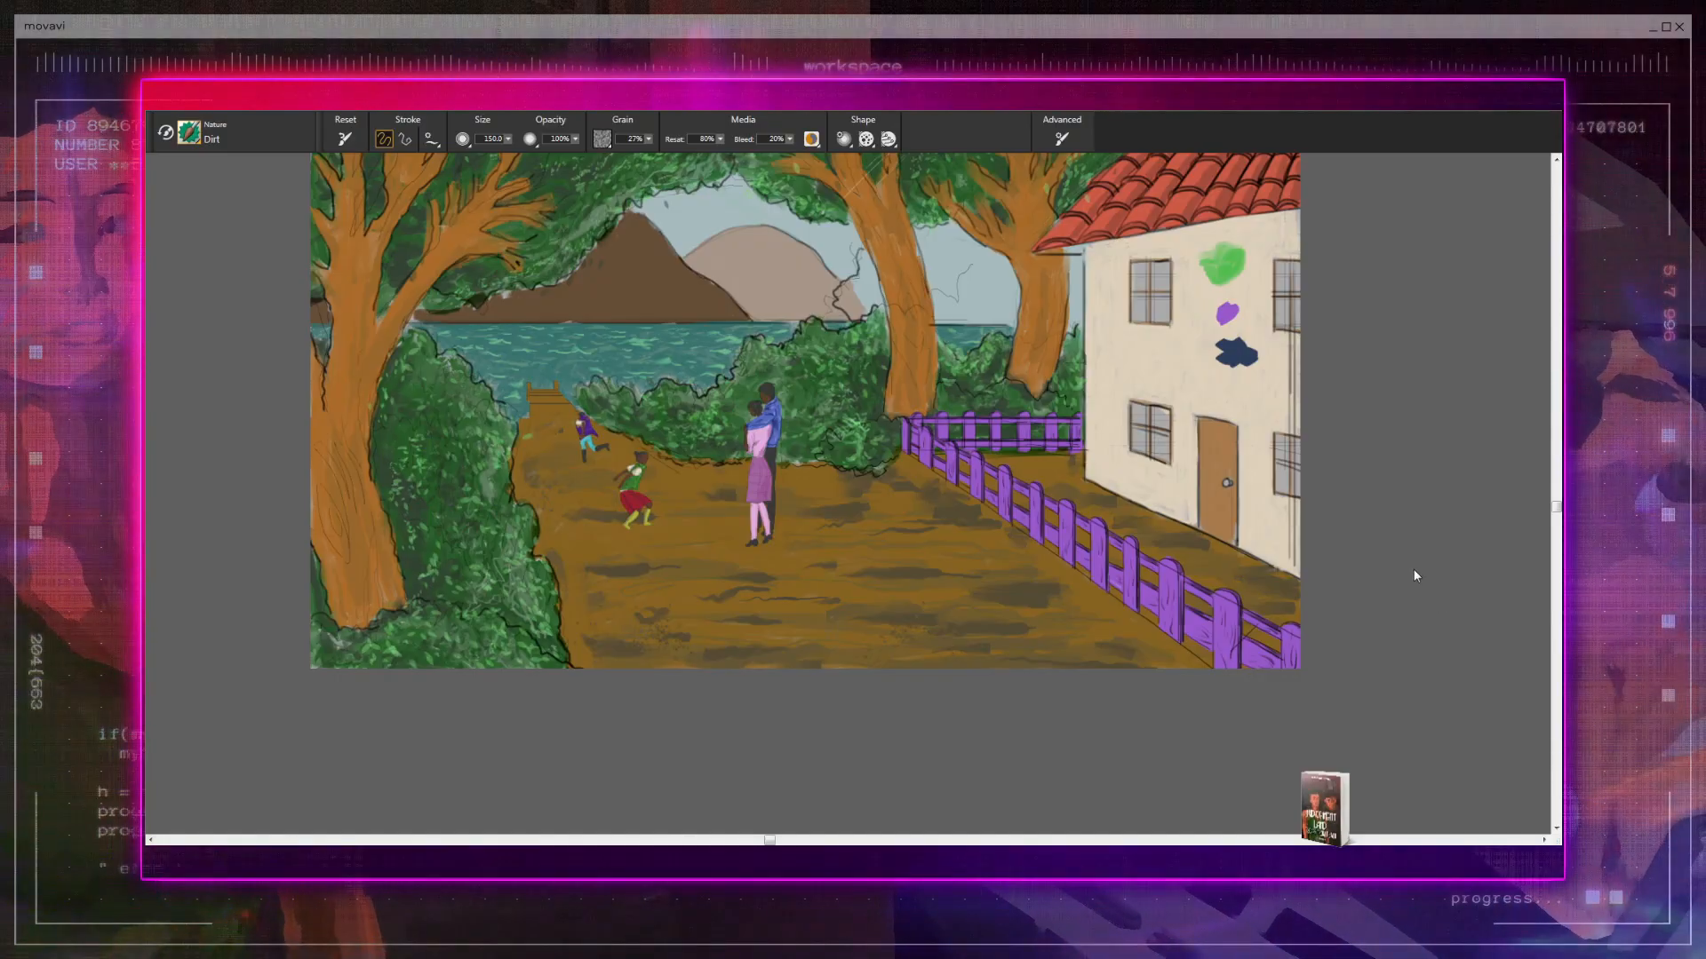
{"action": "key", "text": "Delete"}
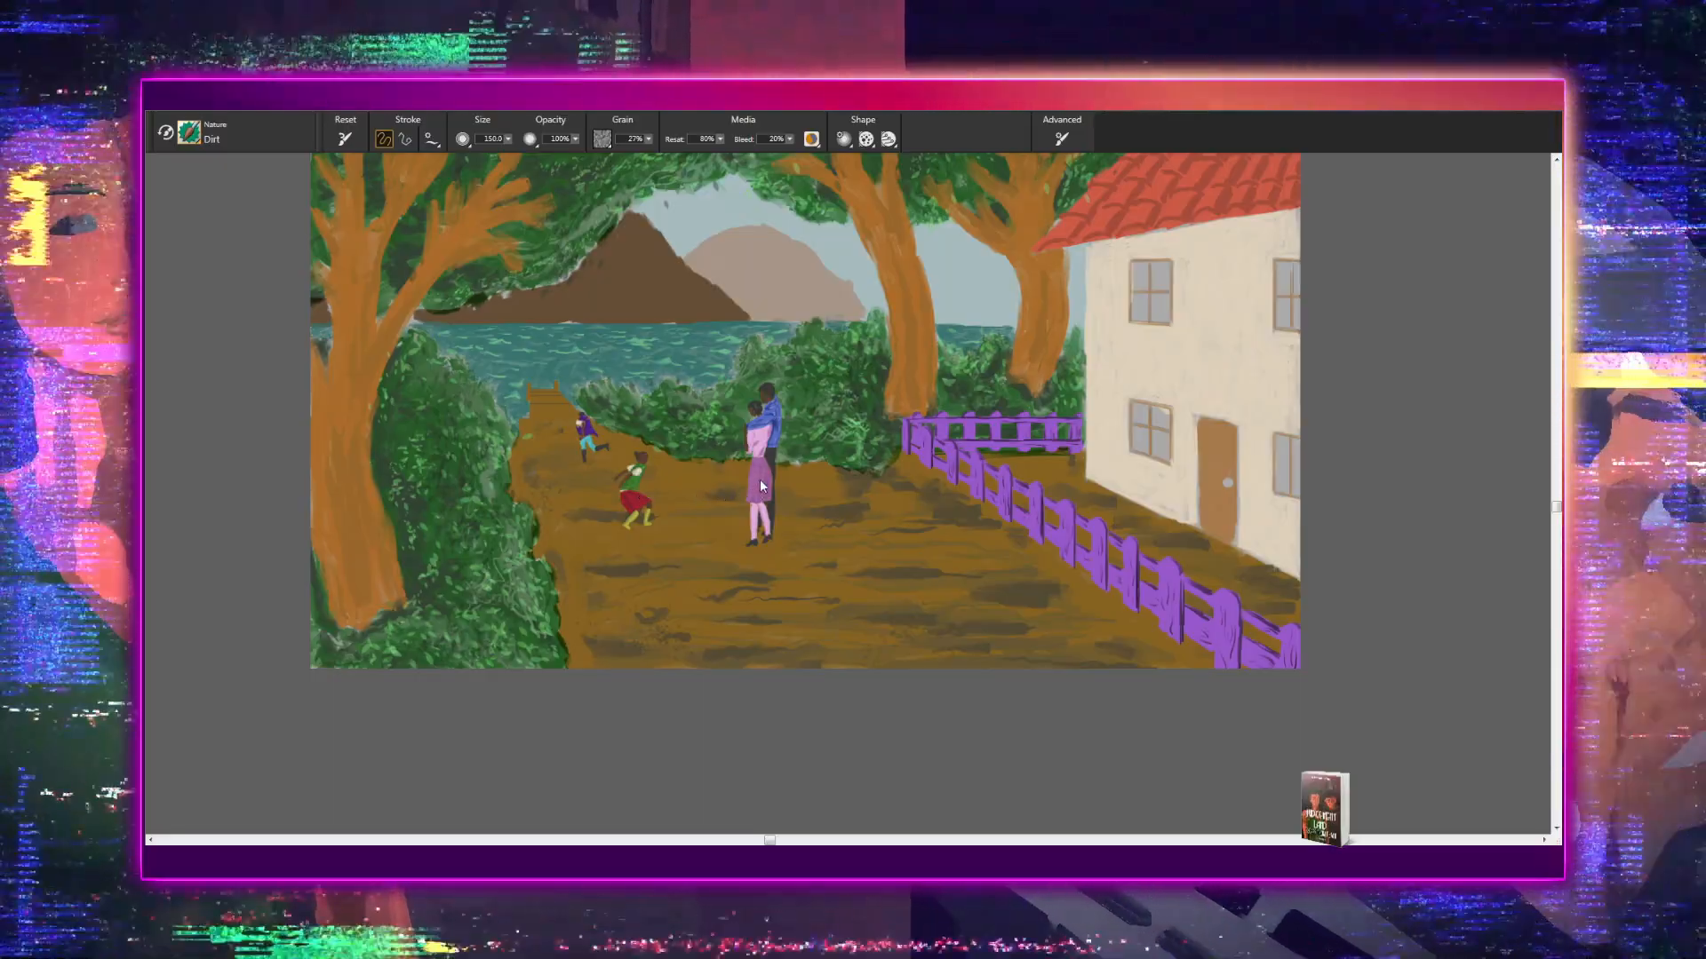
- Examine the painting without its line art at several magnifications, from the tree canopy down to the dirt path
{"action": "key", "text": "c"}
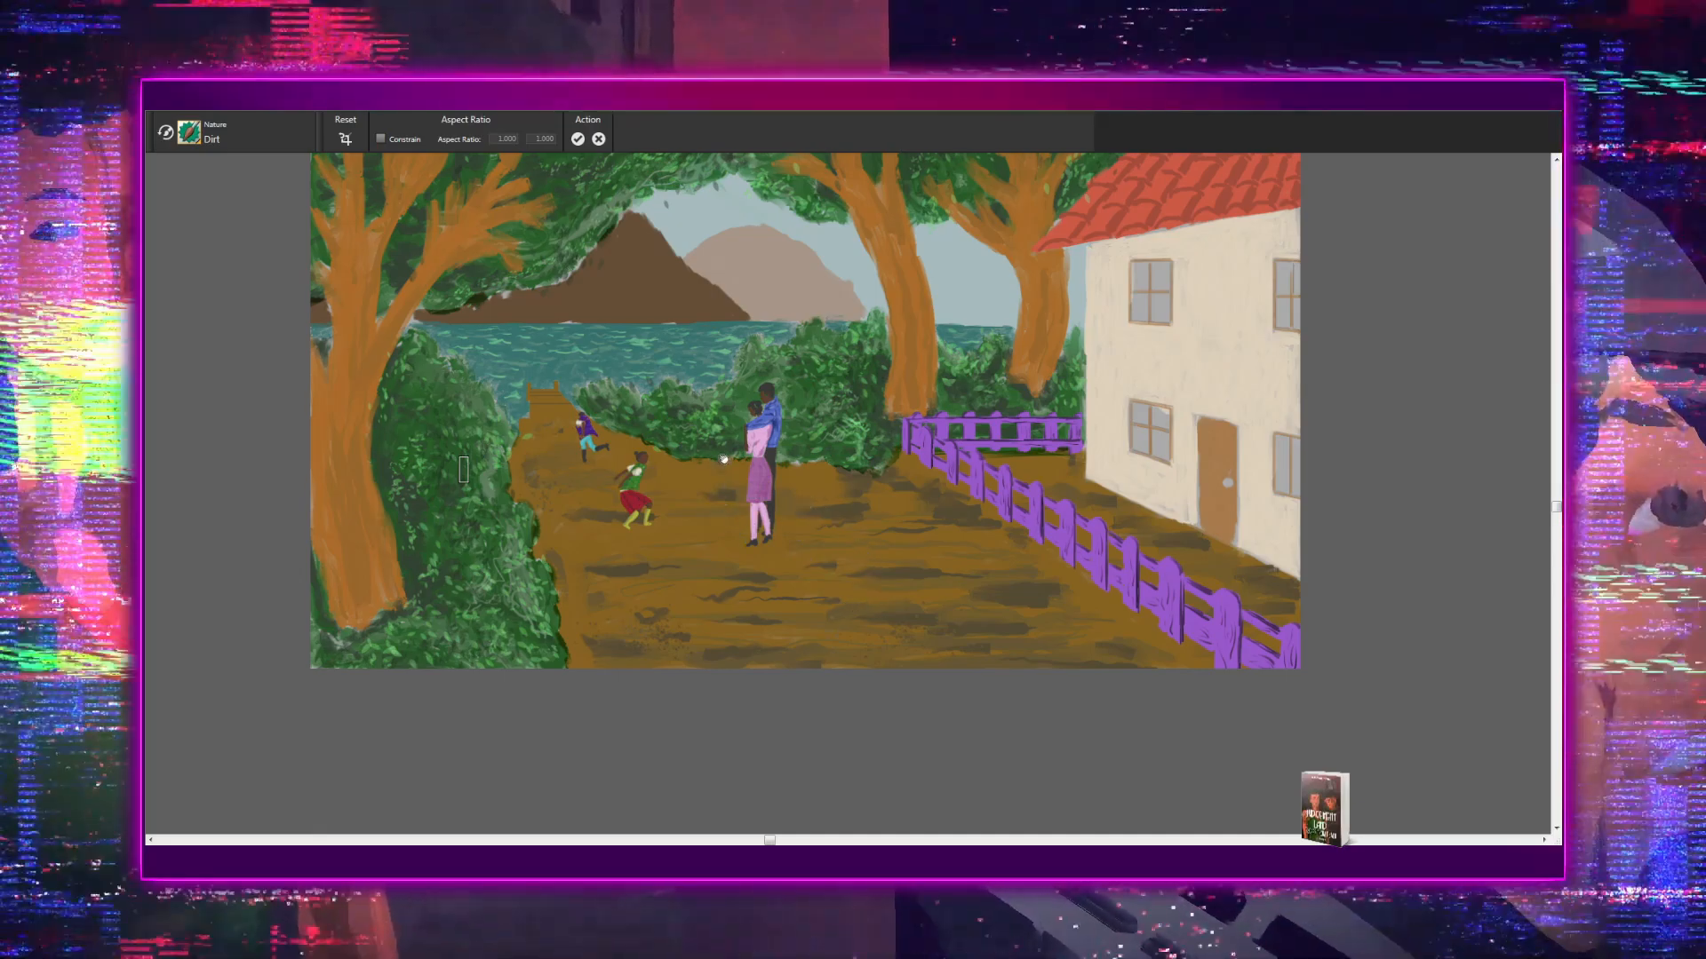
{"action": "scroll", "coordinate": [724, 459], "scroll_direction": "down", "scroll_amount": 5}
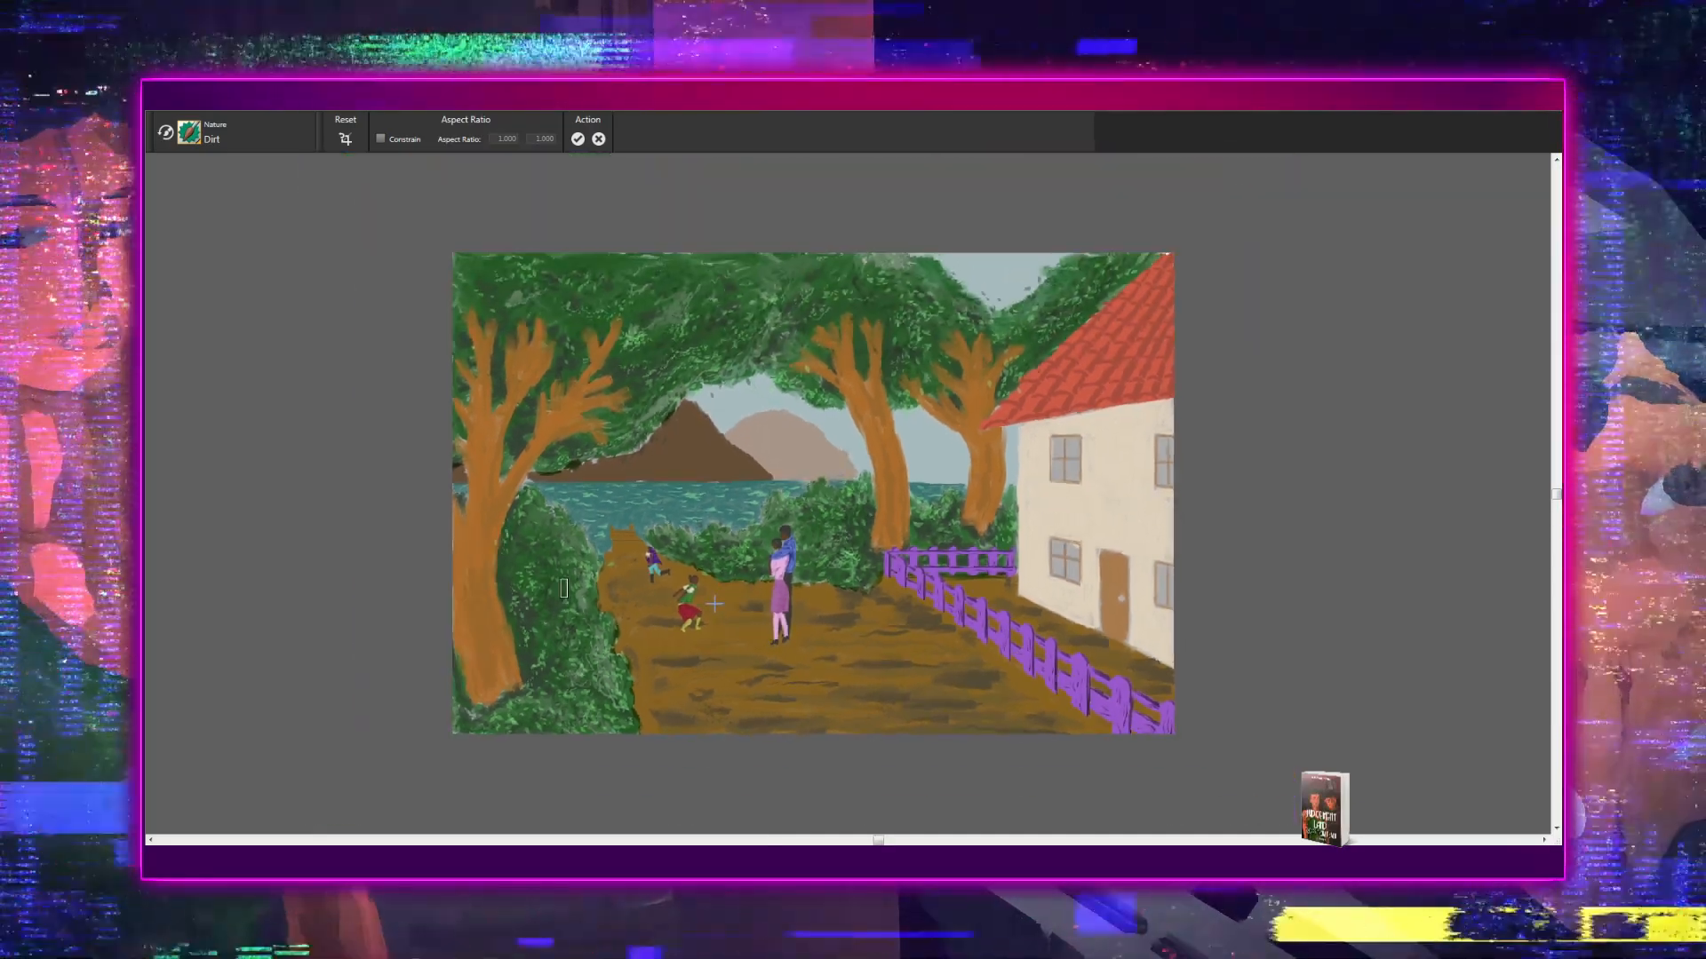
{"action": "scroll", "coordinate": [714, 604], "scroll_direction": "up", "scroll_amount": 1}
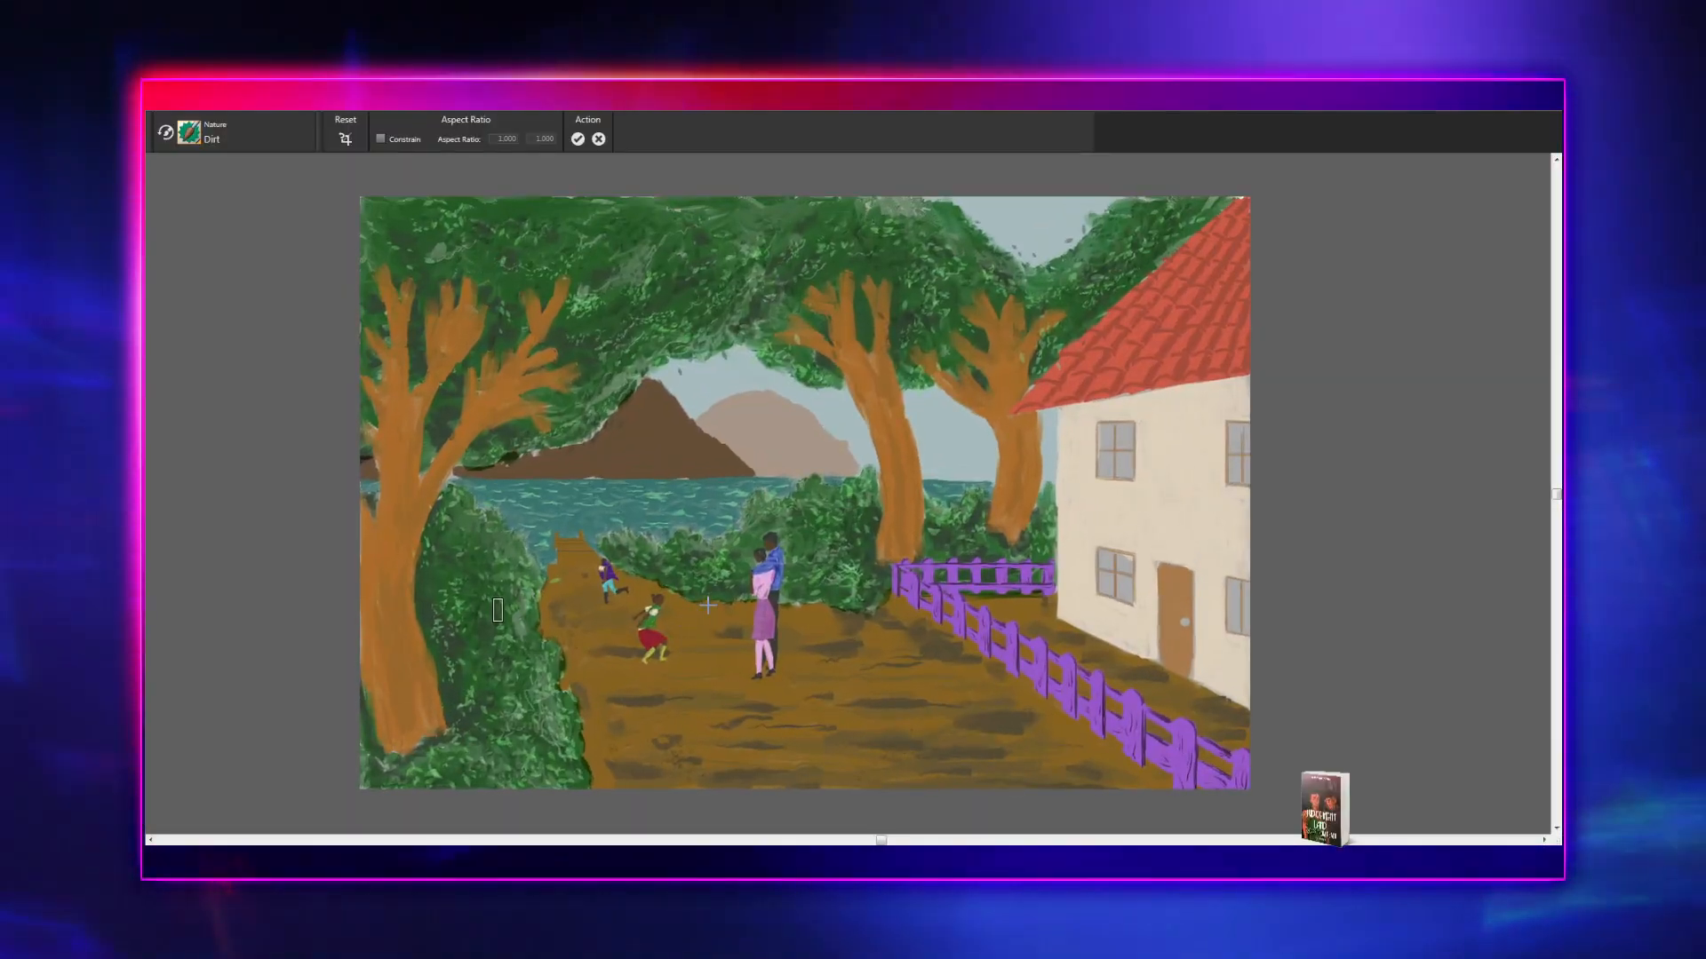
{"action": "scroll", "coordinate": [708, 605], "scroll_direction": "up", "scroll_amount": 1}
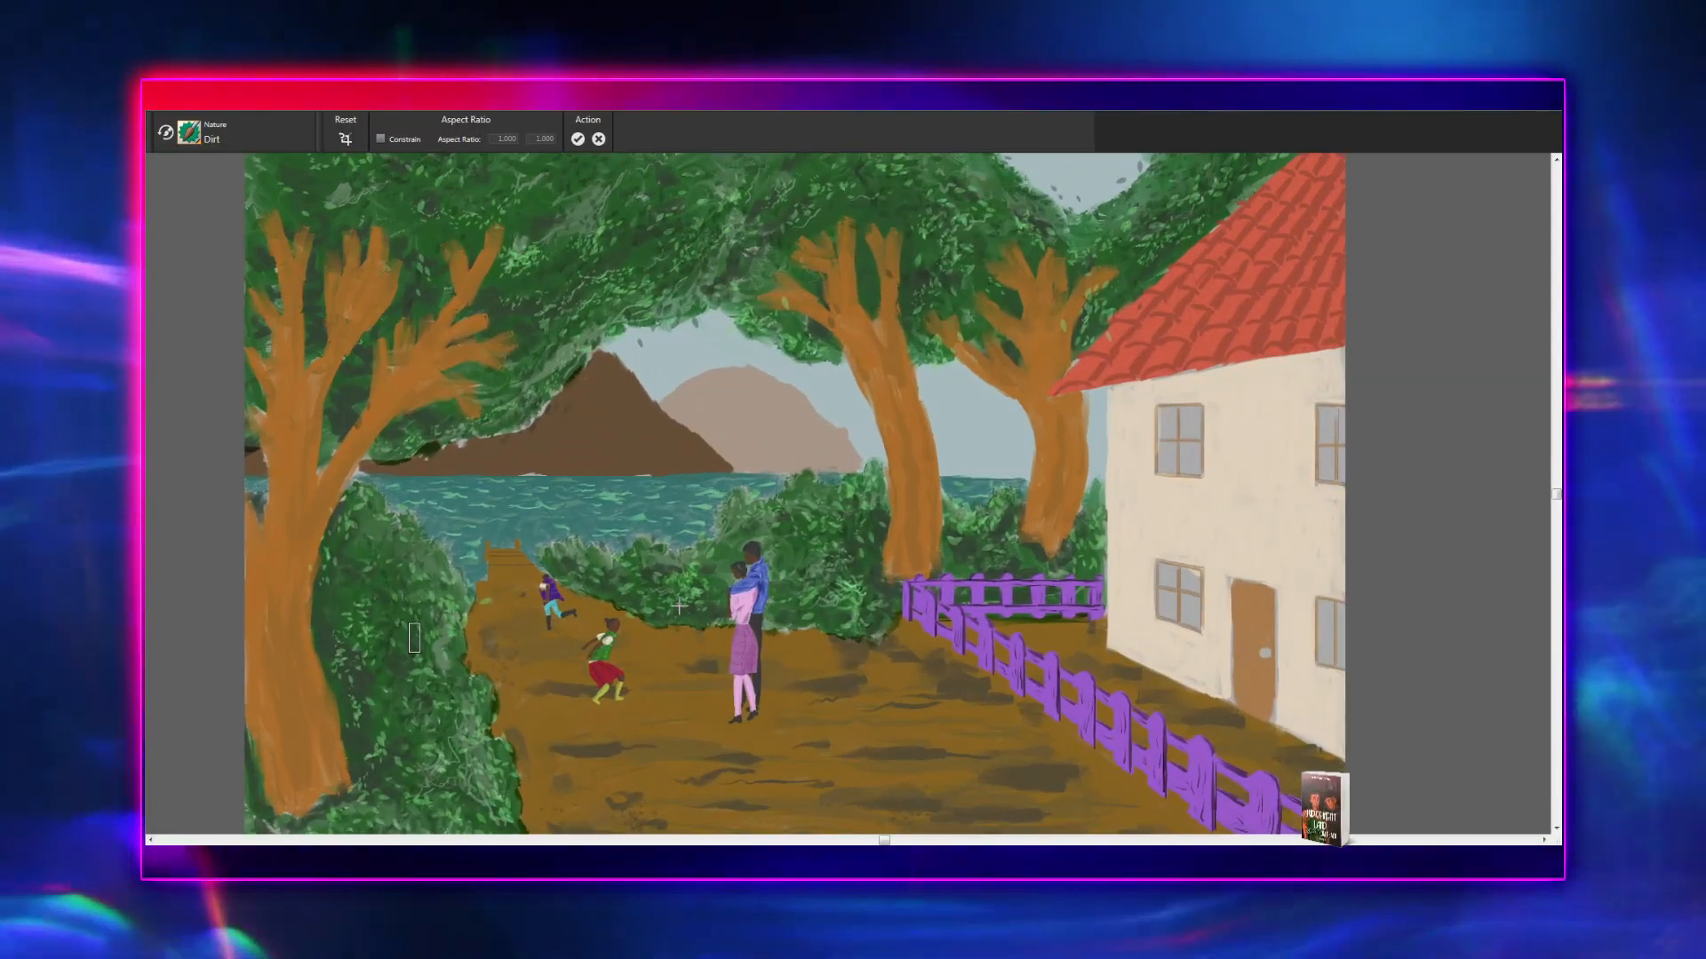
{"action": "scroll", "coordinate": [673, 599], "scroll_direction": "up", "scroll_amount": 4}
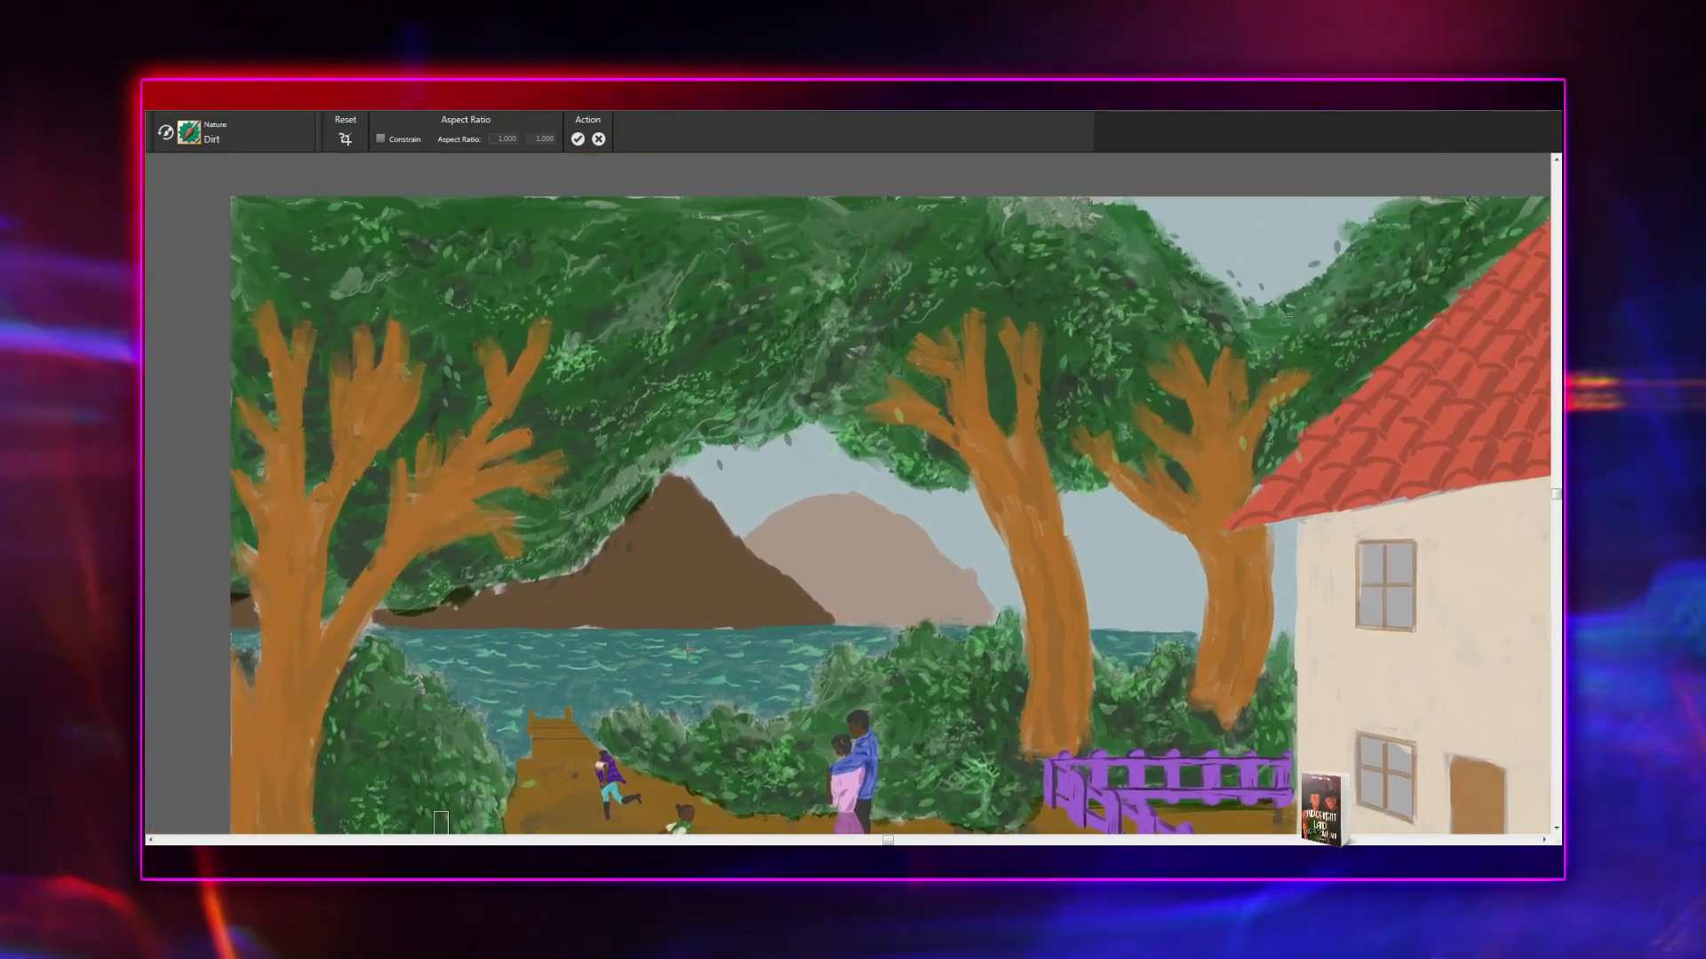
{"action": "scroll", "coordinate": [676, 635], "scroll_direction": "up", "scroll_amount": 1}
{"action": "scroll", "coordinate": [673, 629], "scroll_direction": "down", "scroll_amount": 1}
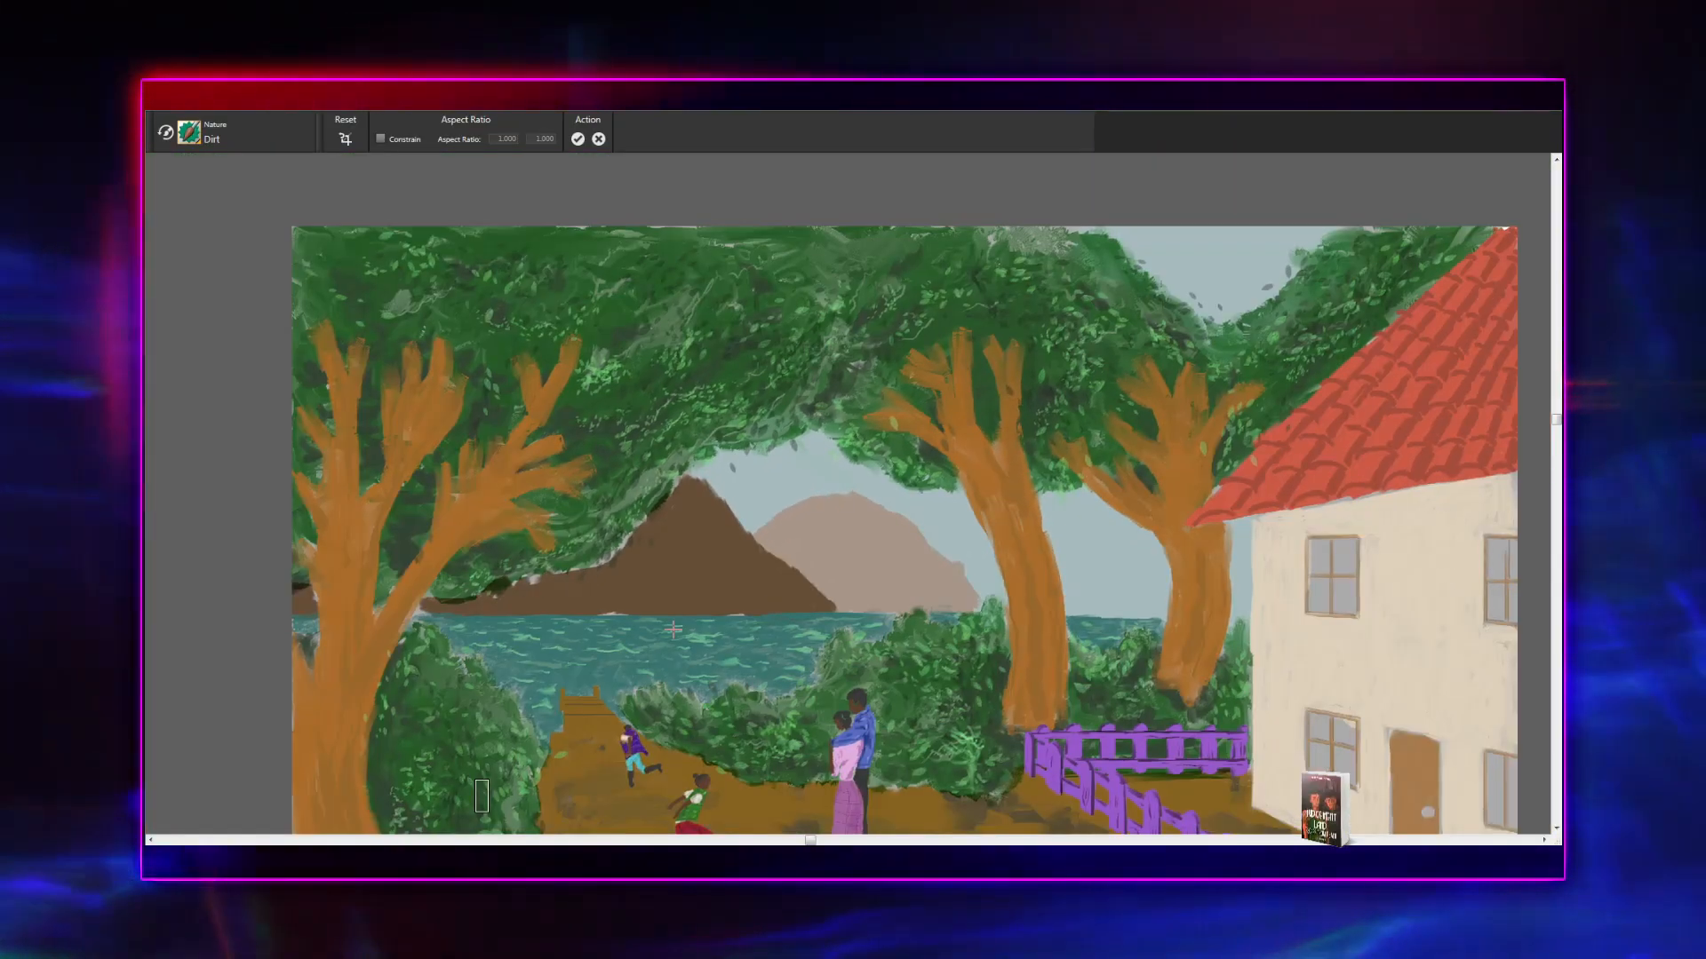
{"action": "left_click_drag", "start_coordinate": [656, 598], "coordinate": [649, 719]}
{"action": "mouse_move", "coordinate": [680, 664]}
{"action": "left_mouse_down"}
{"action": "mouse_move", "coordinate": [425, 620]}
{"action": "mouse_move", "coordinate": [301, 621]}
{"action": "mouse_move", "coordinate": [903, 392]}
{"action": "left_mouse_up"}
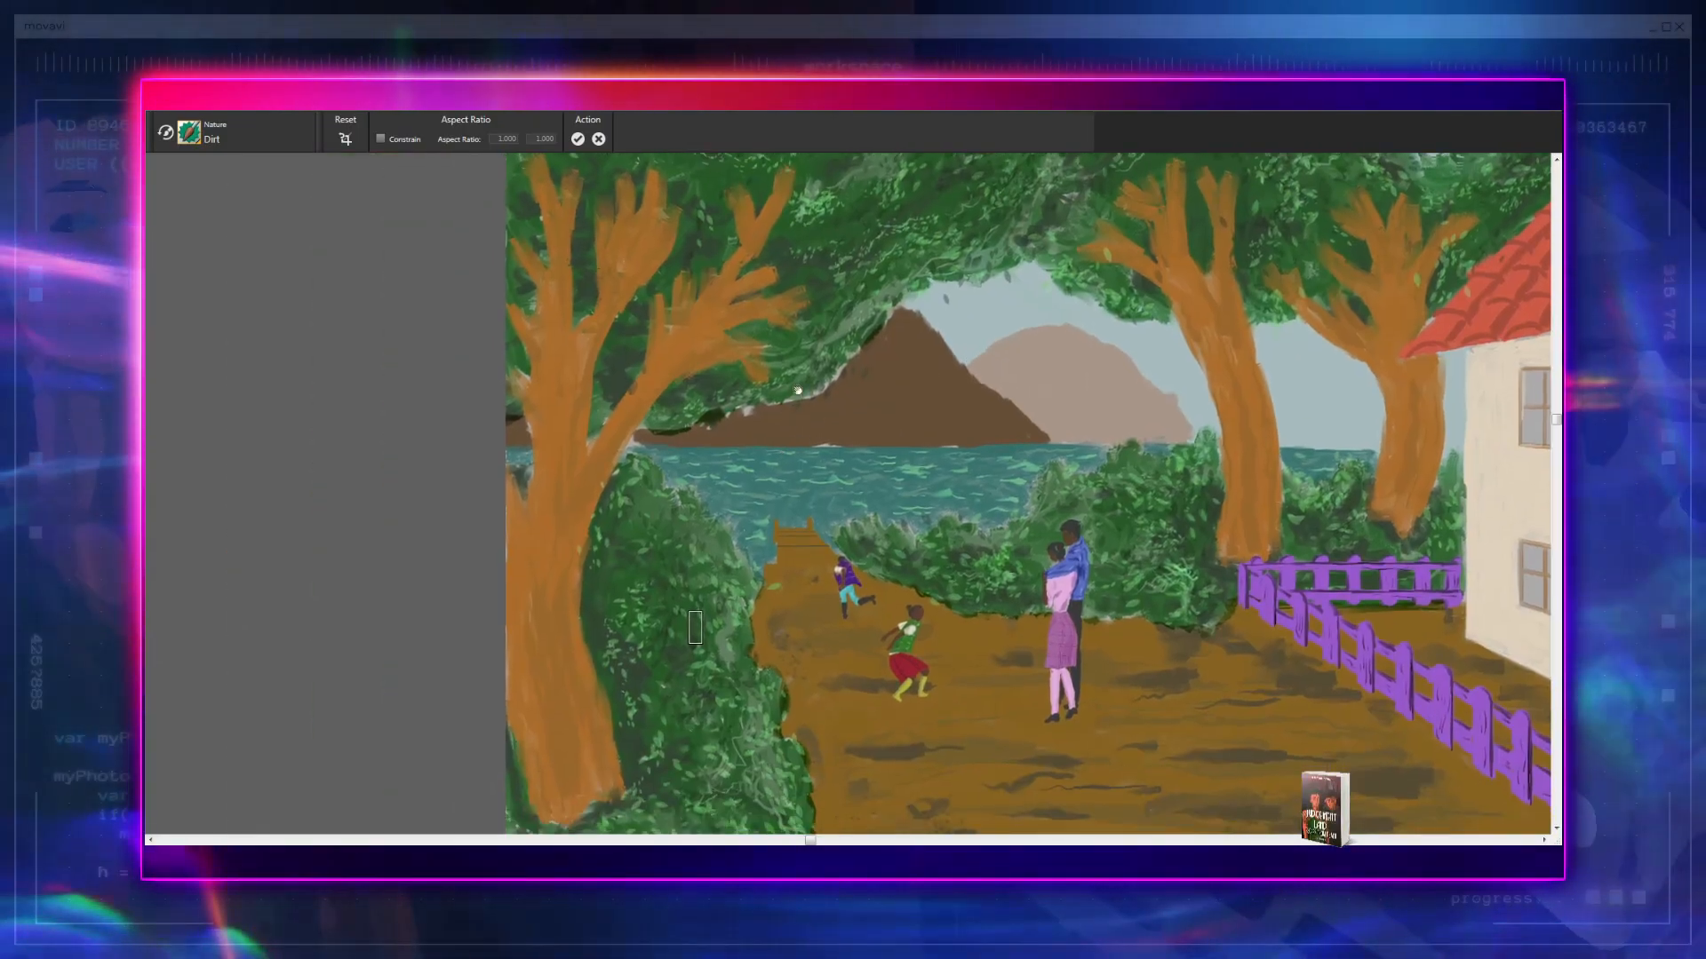
{"action": "left_click_drag", "start_coordinate": [793, 401], "coordinate": [815, 334]}
{"action": "scroll", "coordinate": [798, 404], "scroll_direction": "up", "scroll_amount": 1}
{"action": "scroll", "coordinate": [797, 405], "scroll_direction": "down", "scroll_amount": 2}
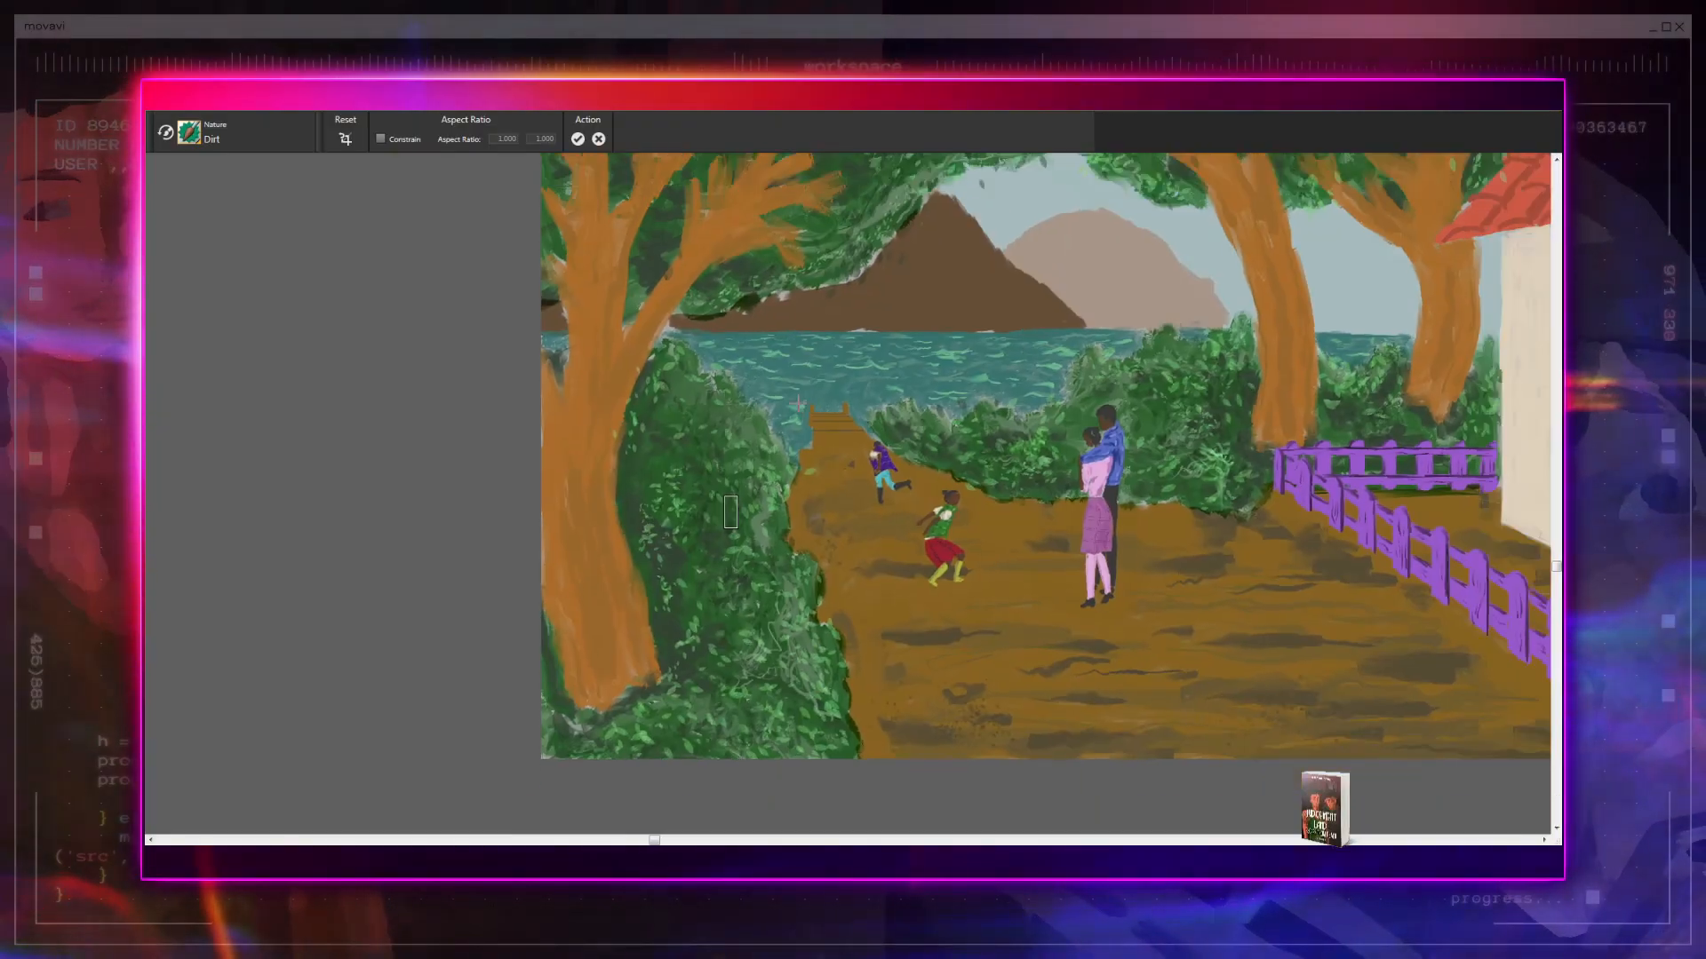
{"action": "left_click_drag", "start_coordinate": [798, 404], "coordinate": [600, 605]}
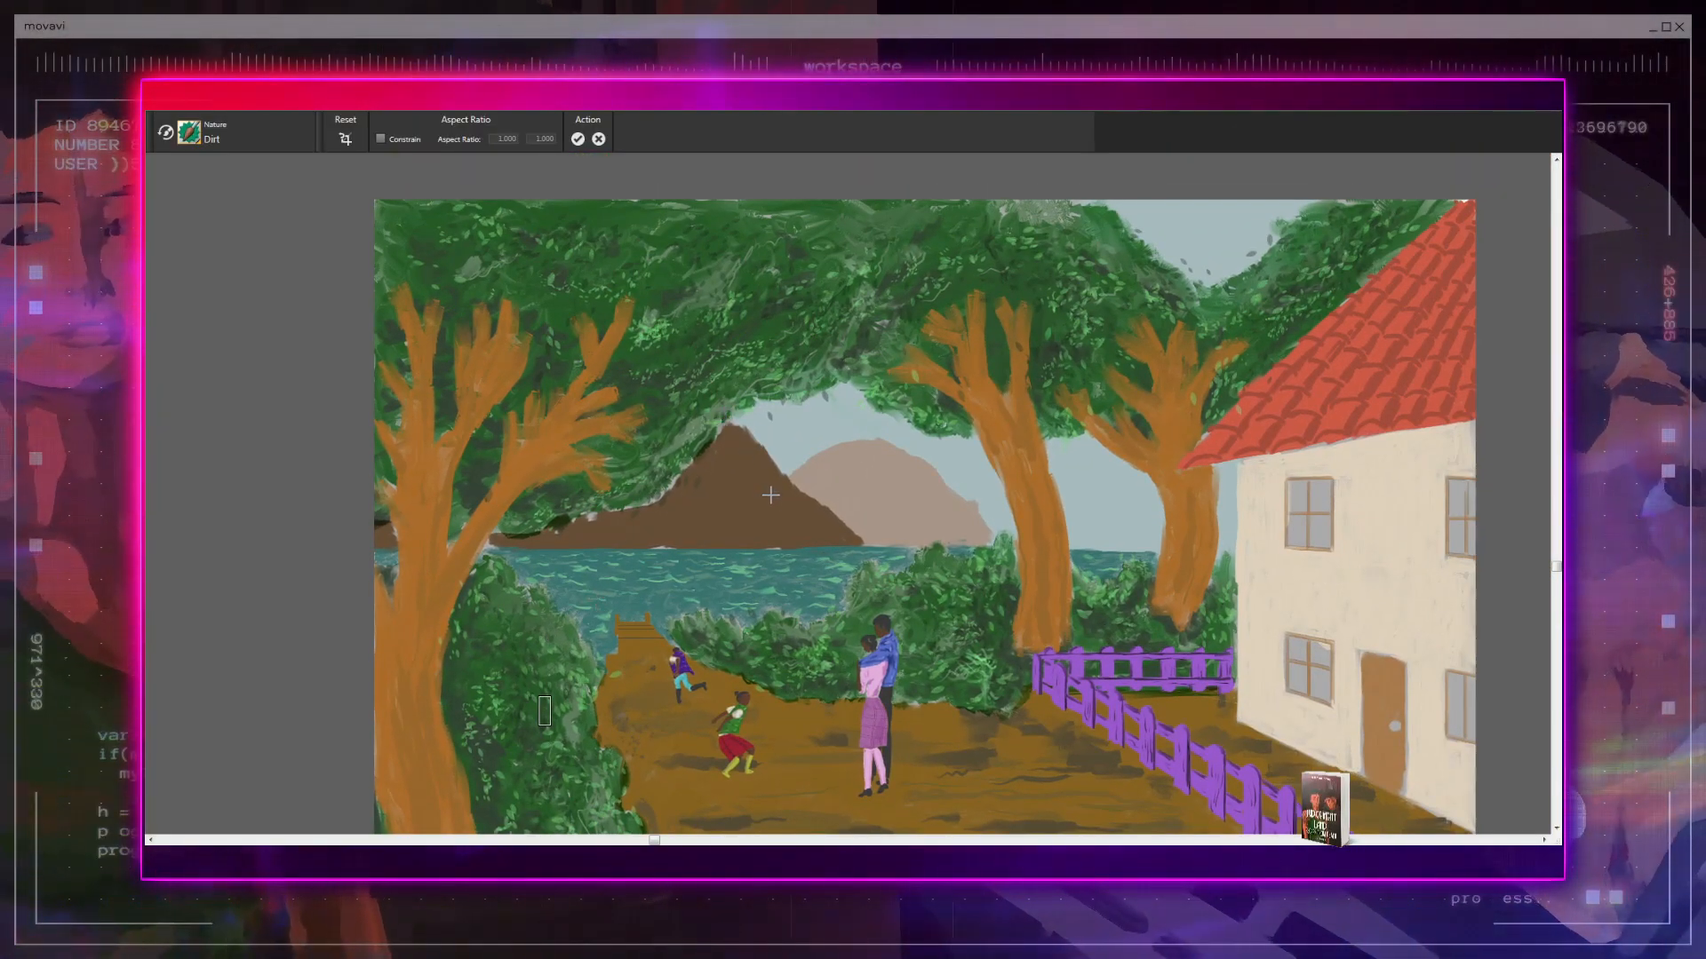
{"action": "key", "text": "b"}
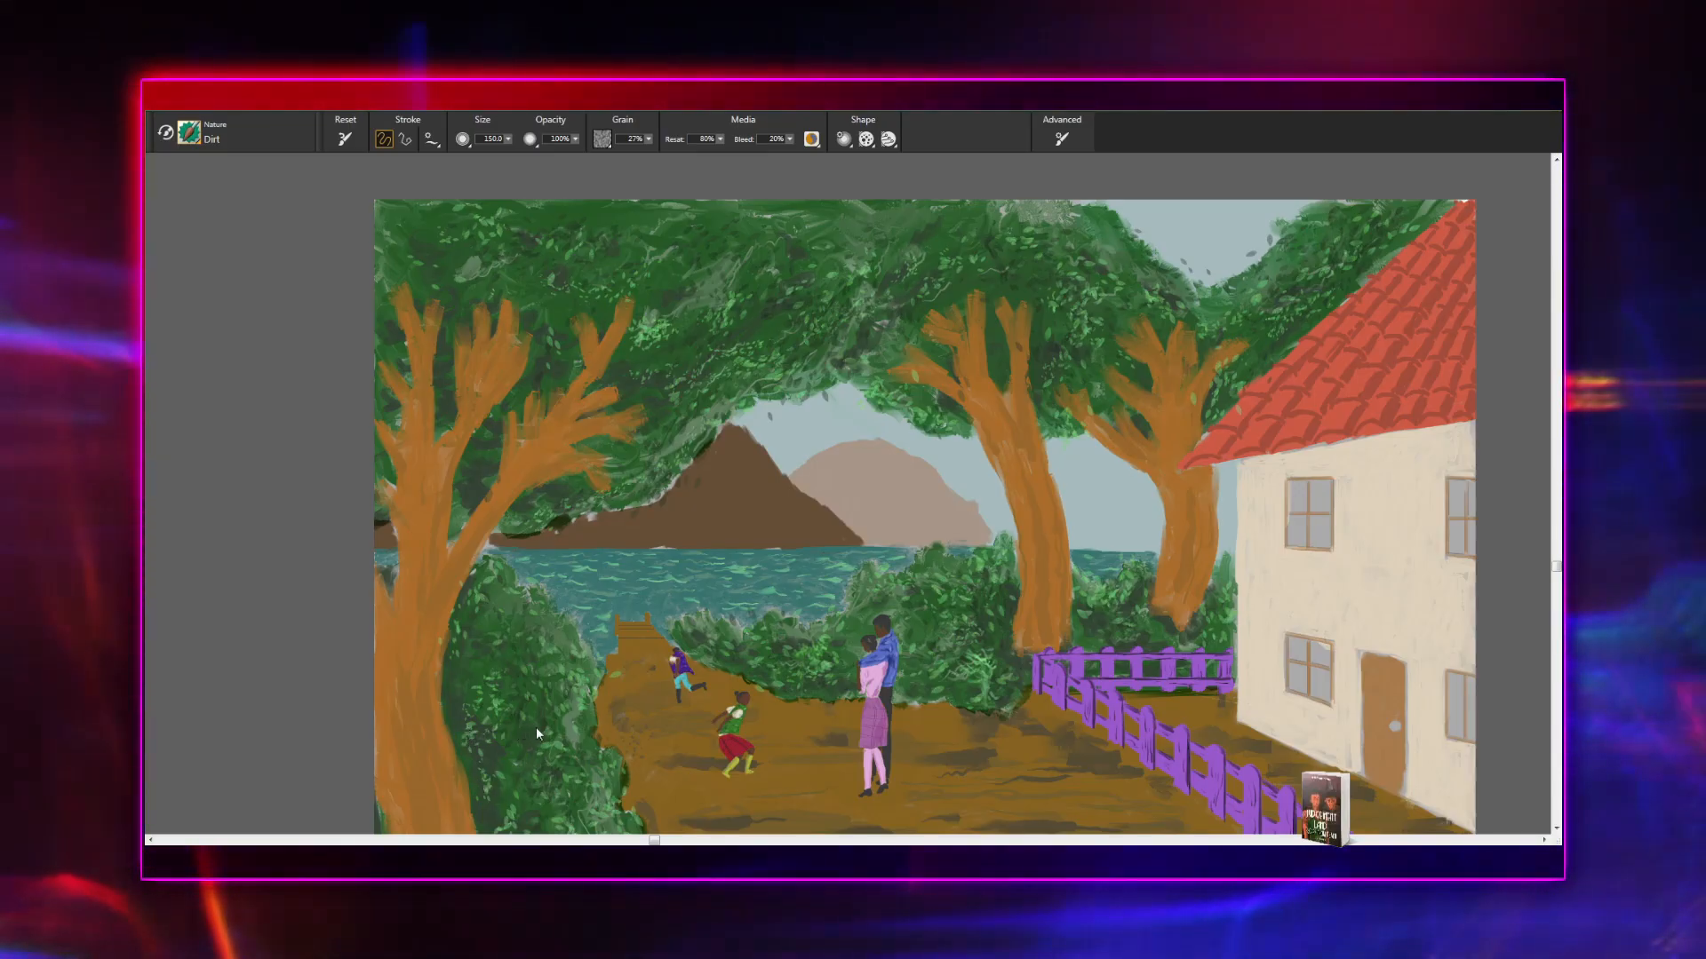
{"action": "key", "text": "c"}
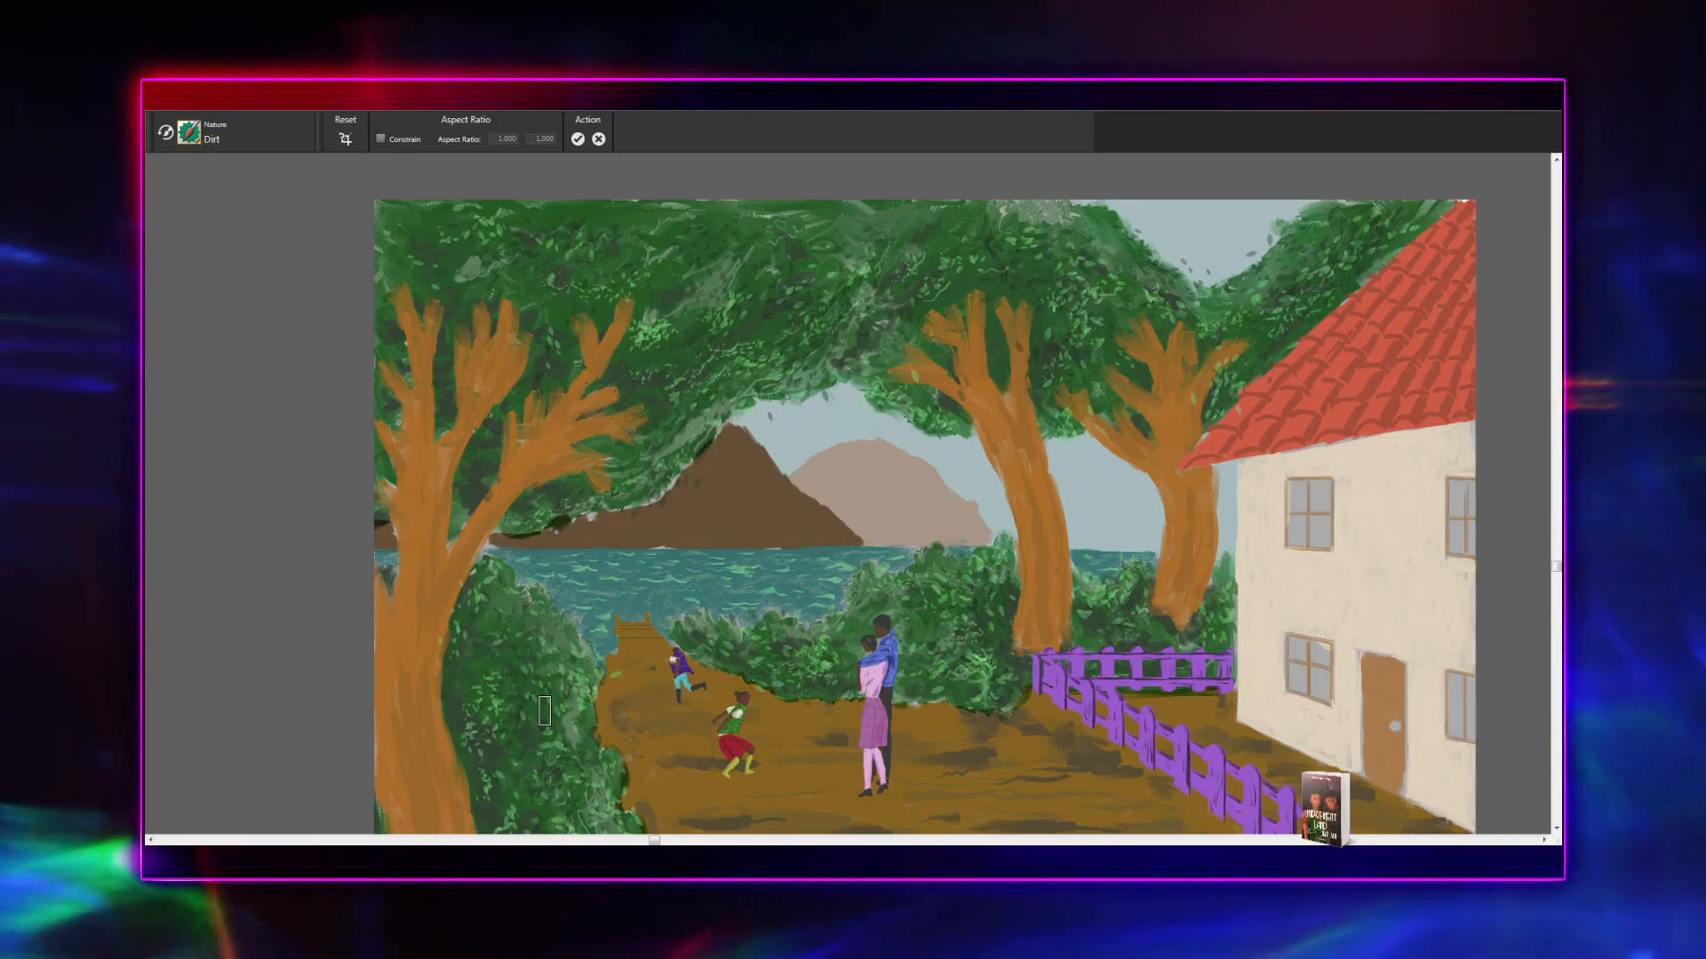
{"action": "left_click_drag", "start_coordinate": [619, 736], "coordinate": [599, 511]}
{"action": "scroll", "coordinate": [584, 622], "scroll_direction": "up", "scroll_amount": 2}
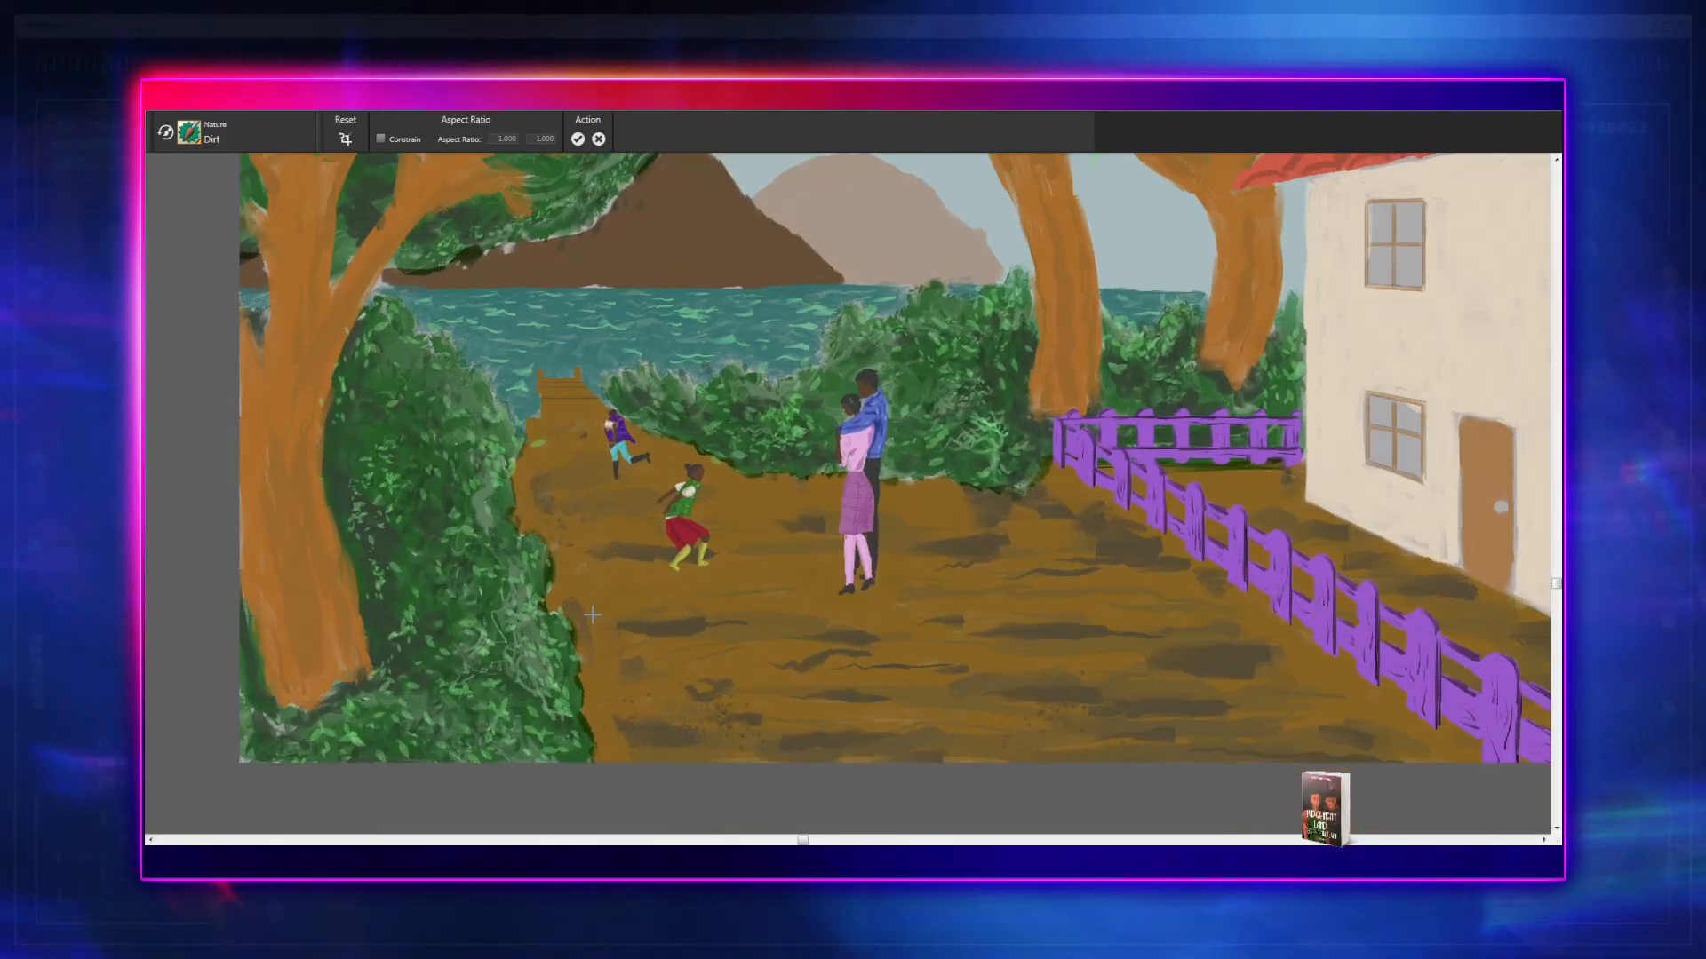
{"action": "left_click_drag", "start_coordinate": [582, 631], "coordinate": [572, 579]}
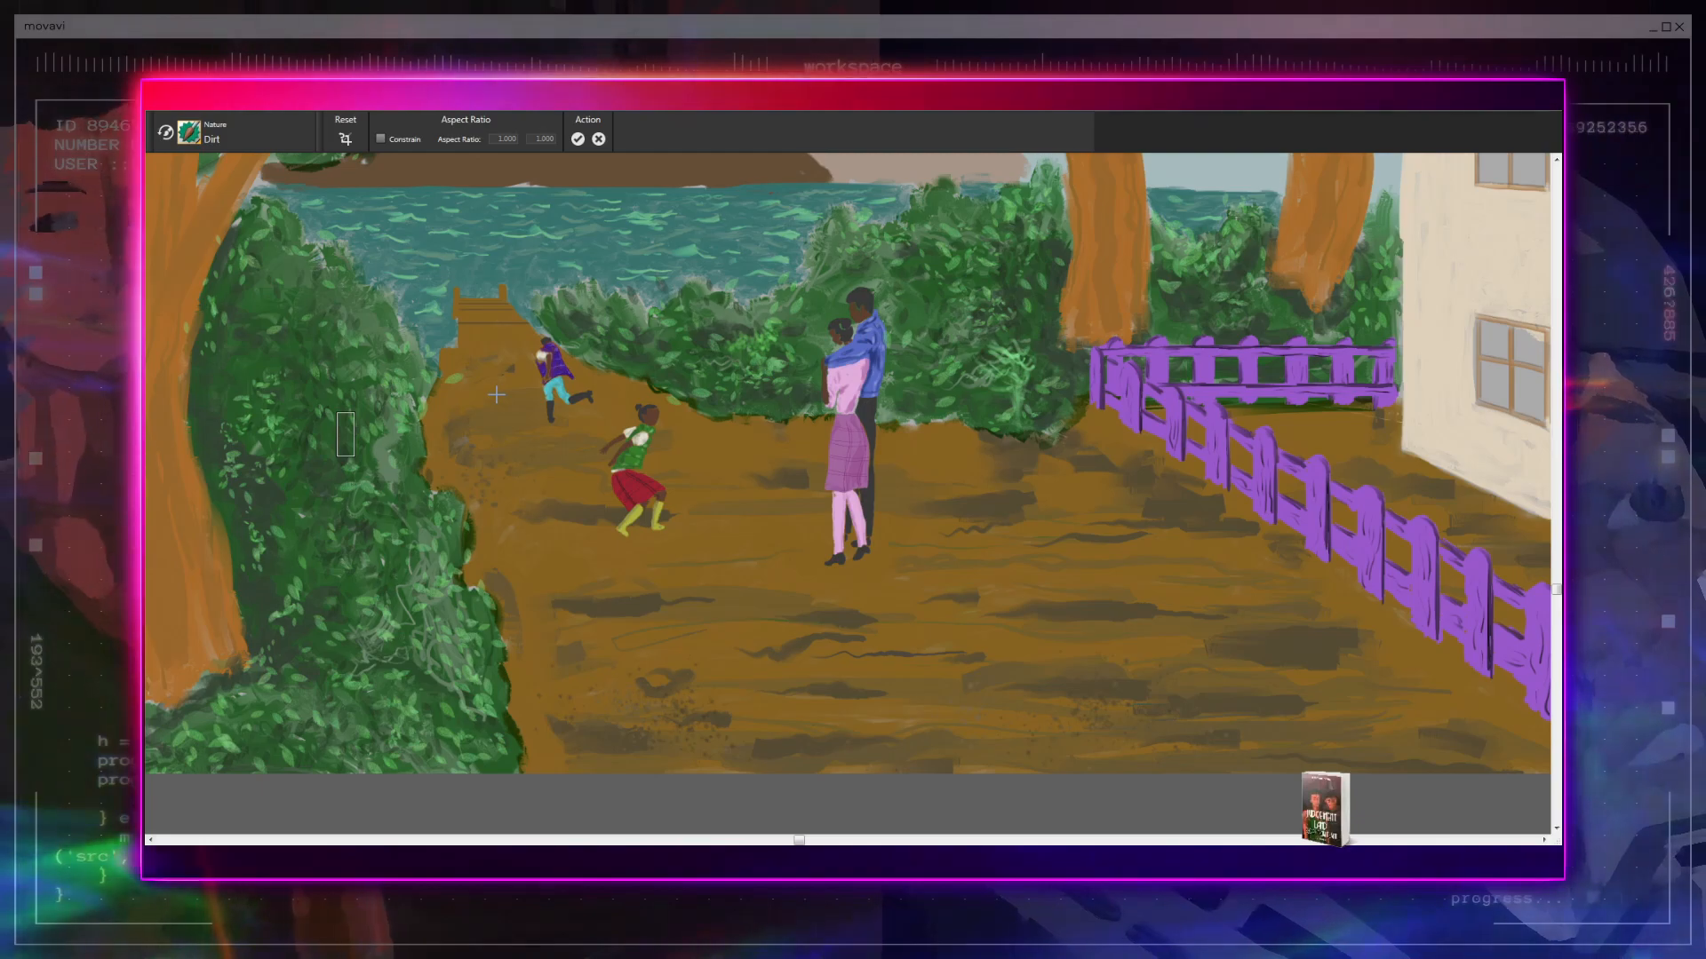
{"action": "left_click_drag", "start_coordinate": [636, 573], "coordinate": [993, 641]}
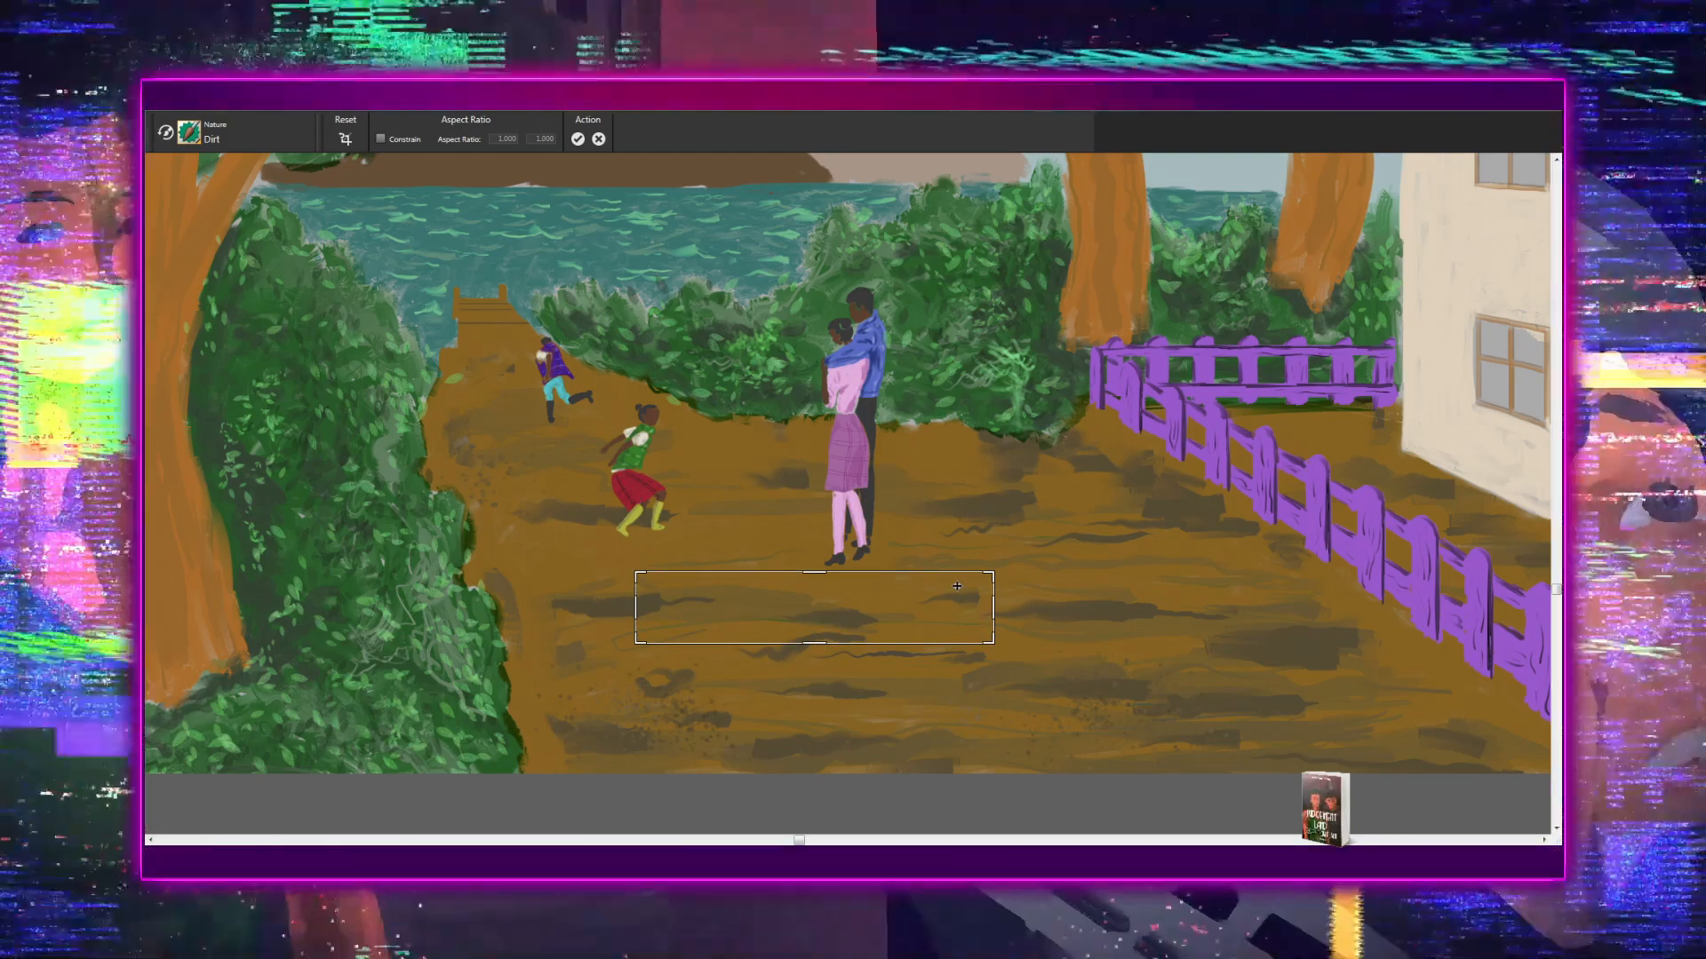
{"action": "key", "text": "b"}
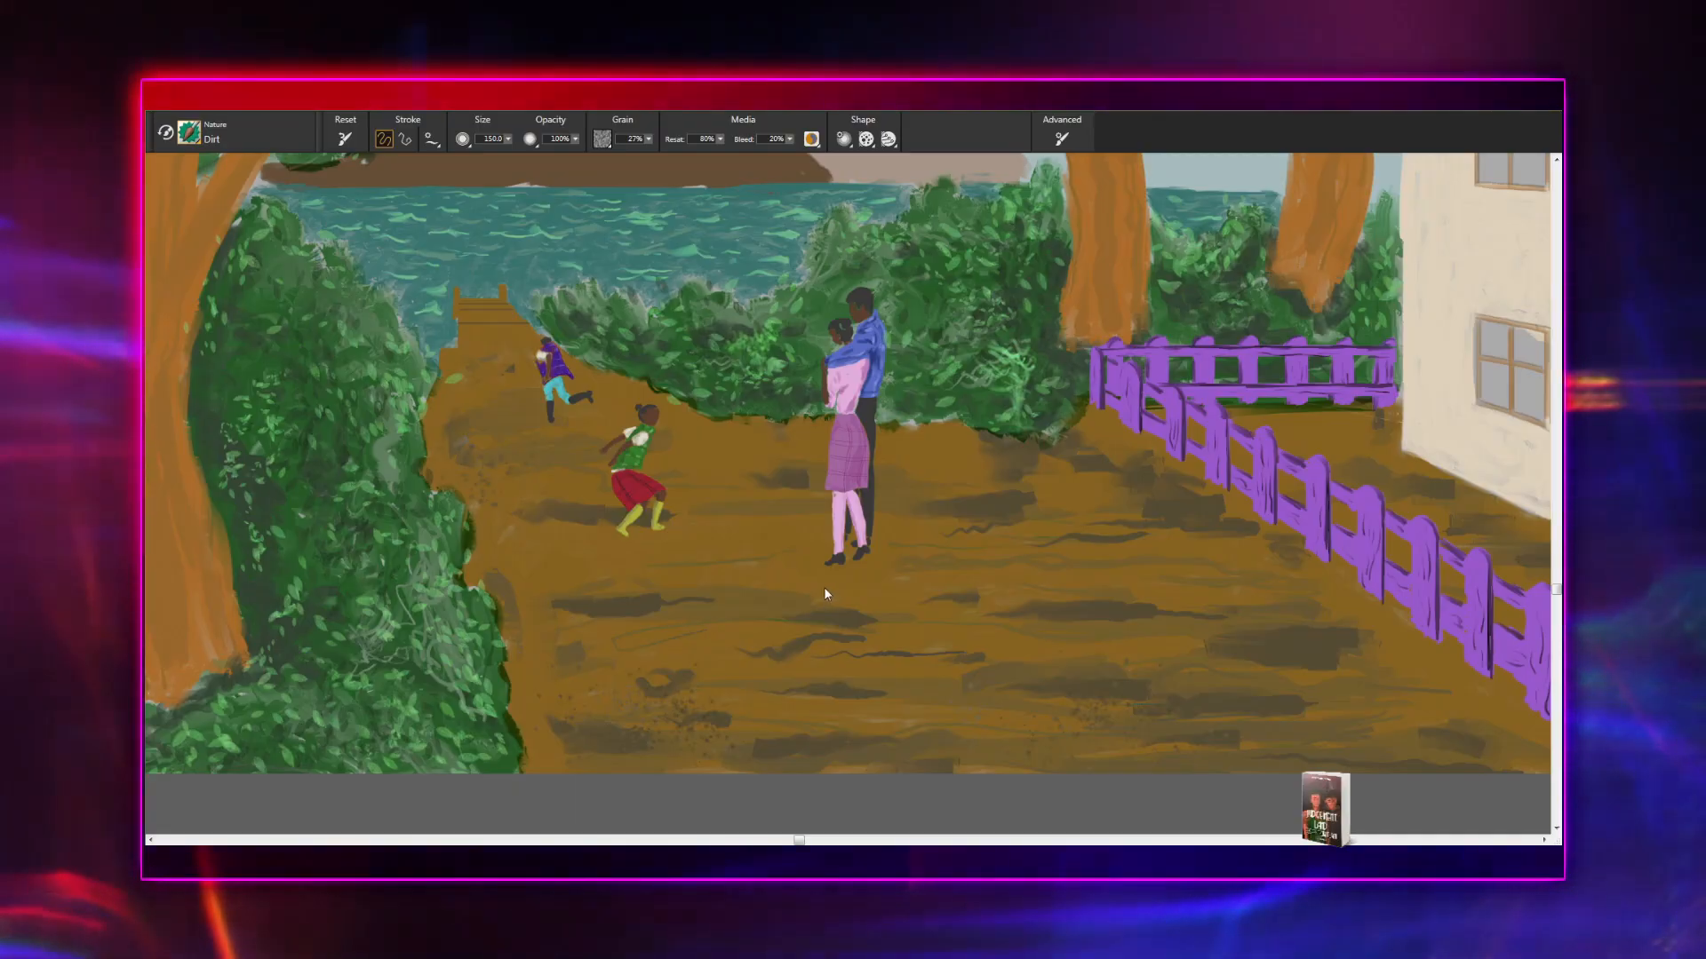
{"action": "key", "text": "c"}
{"action": "left_click_drag", "start_coordinate": [635, 571], "coordinate": [993, 643]}
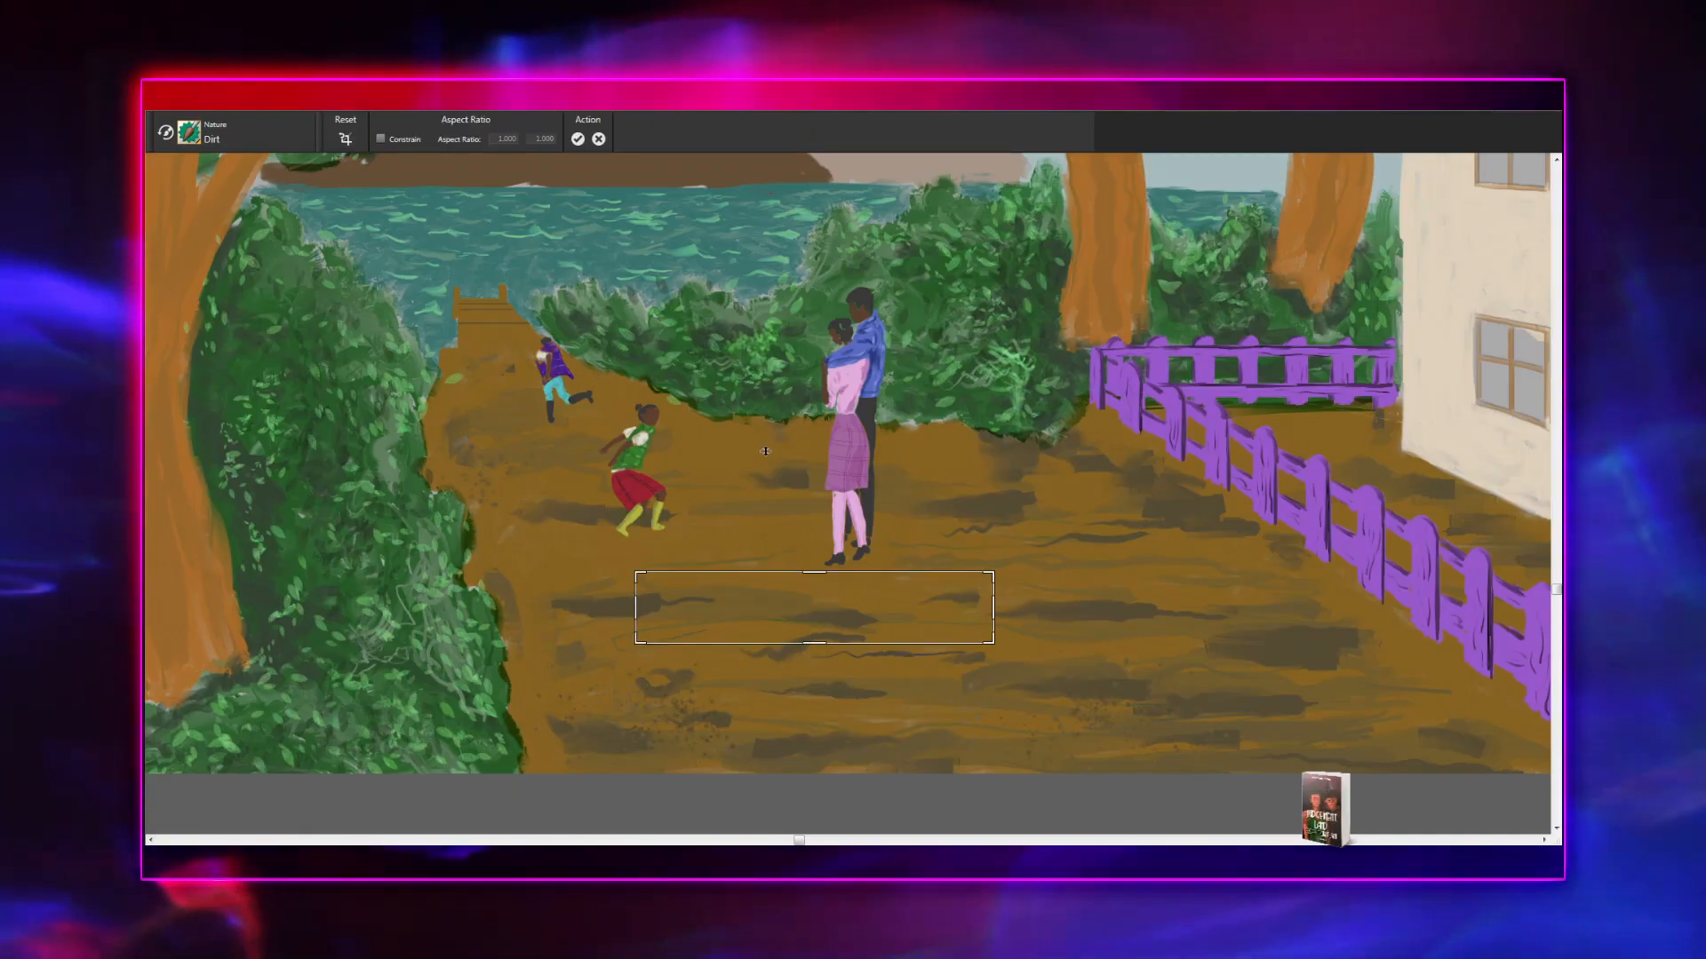
{"action": "key", "text": "b"}
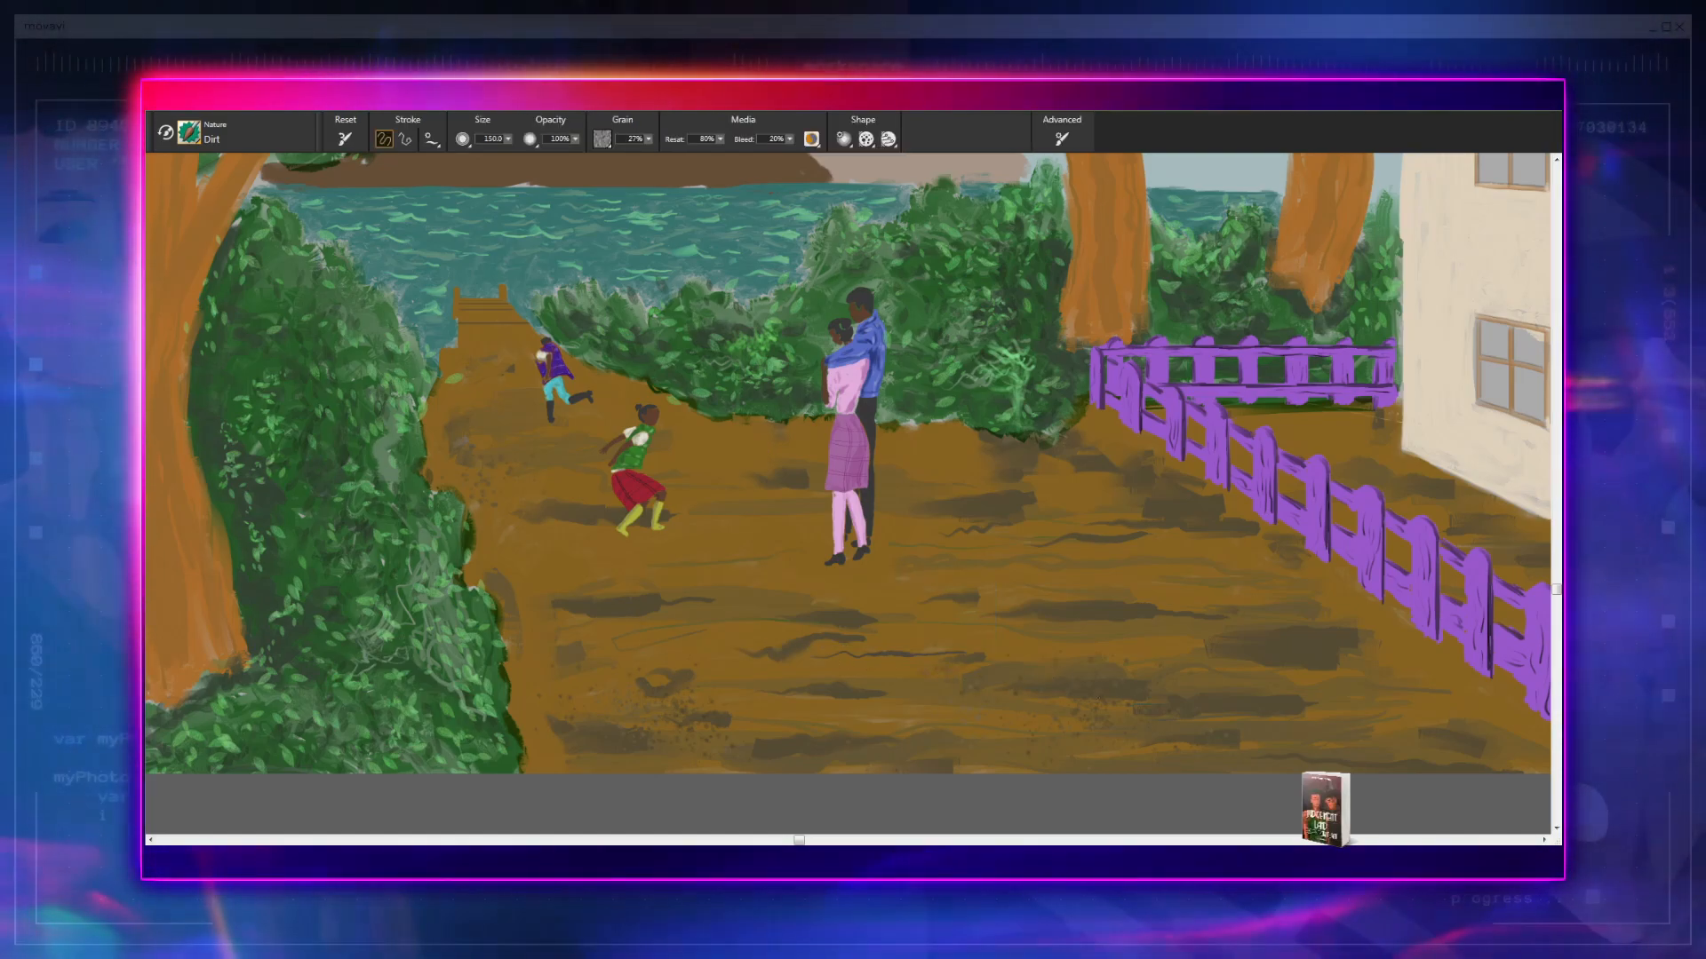
- Scatter dark specks with the Dirt brush over the path around the couple and along the purple fence
{"action": "left_click_drag", "start_coordinate": [1117, 746], "coordinate": [1089, 770]}
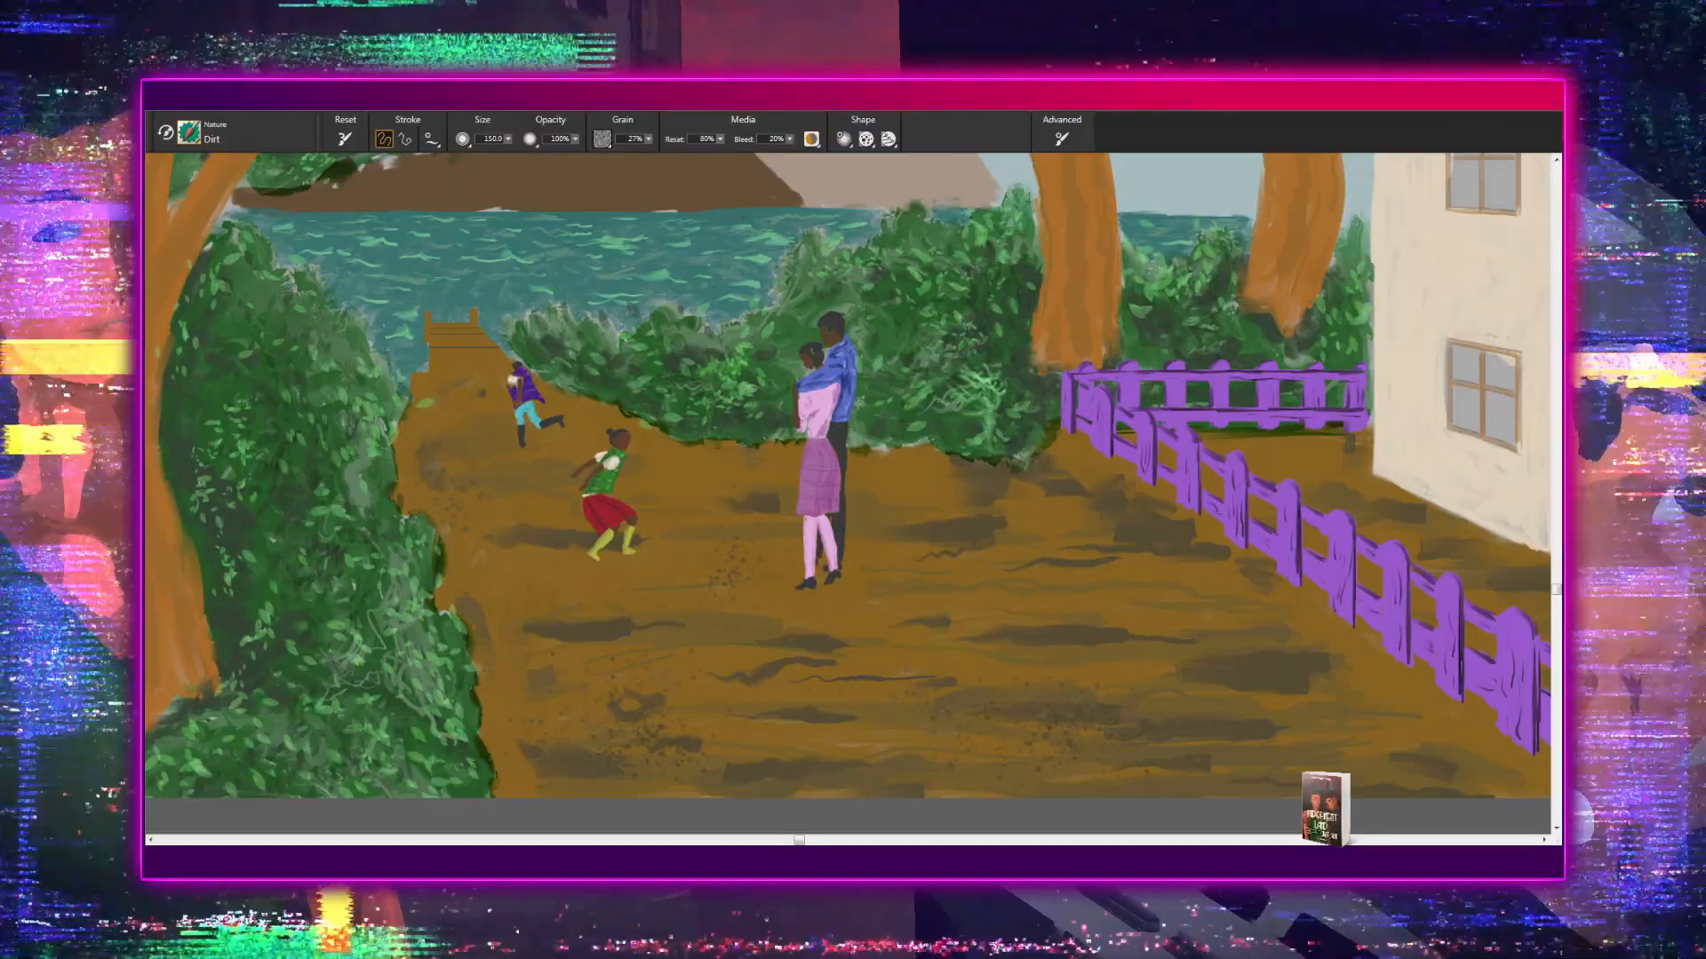
{"action": "left_click_drag", "start_coordinate": [984, 737], "coordinate": [737, 735]}
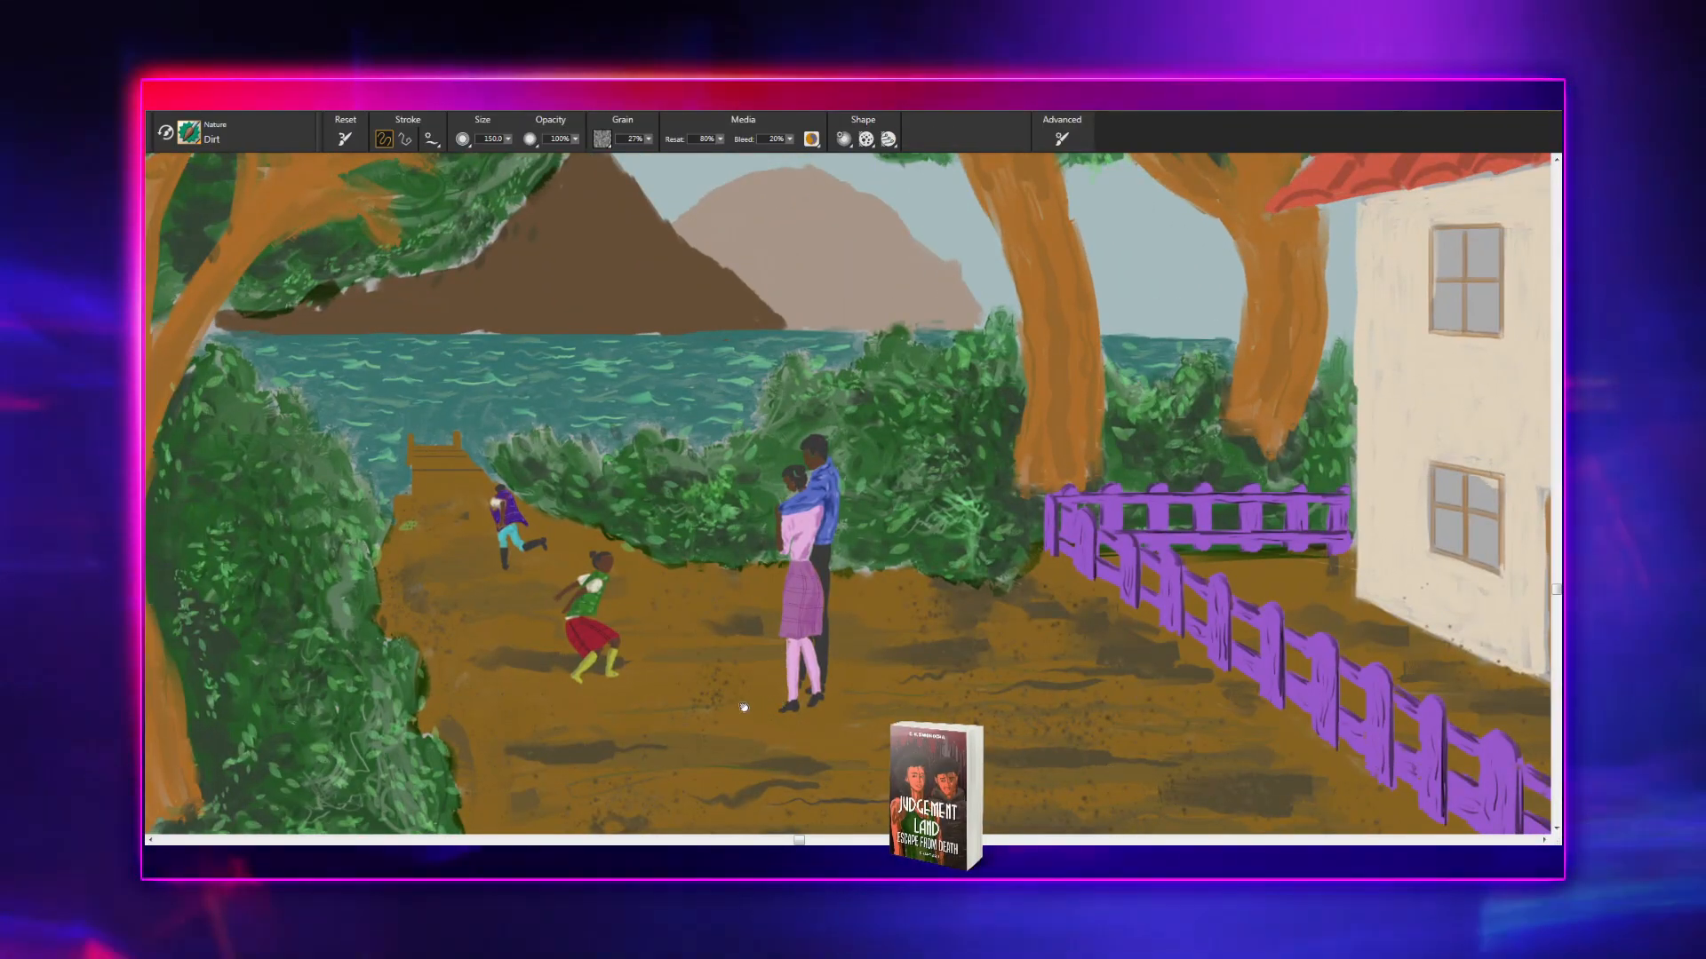
{"action": "left_click_drag", "start_coordinate": [743, 708], "coordinate": [826, 677]}
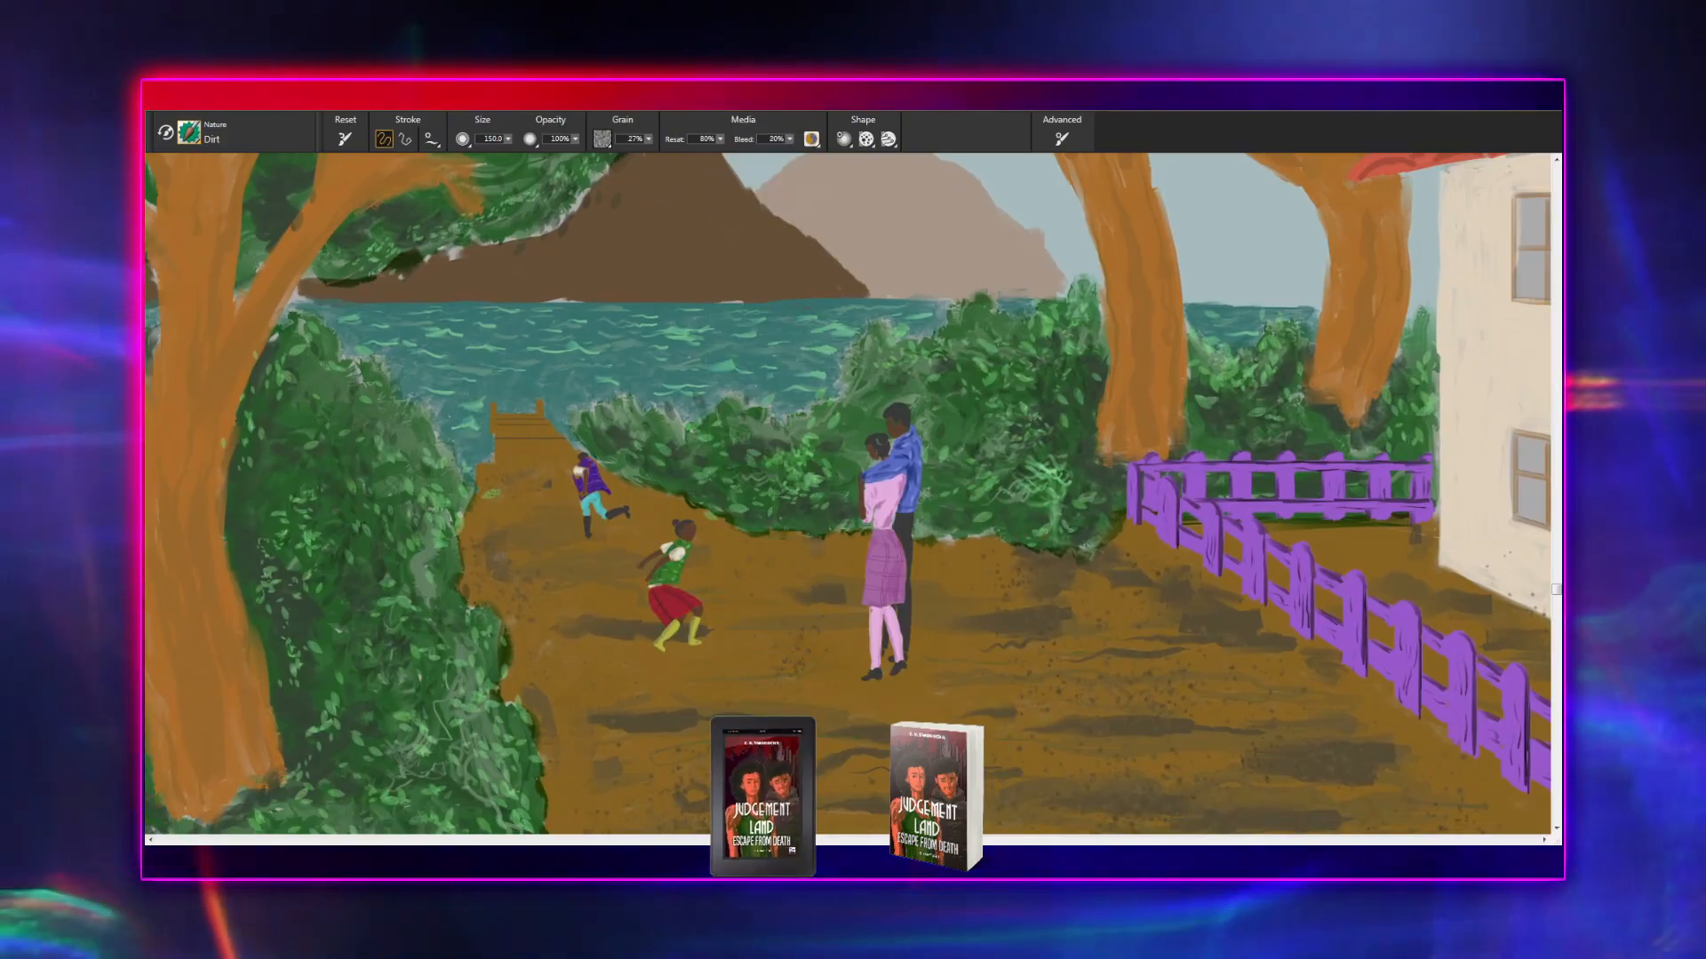
{"action": "left_click_drag", "start_coordinate": [695, 478], "coordinate": [851, 587]}
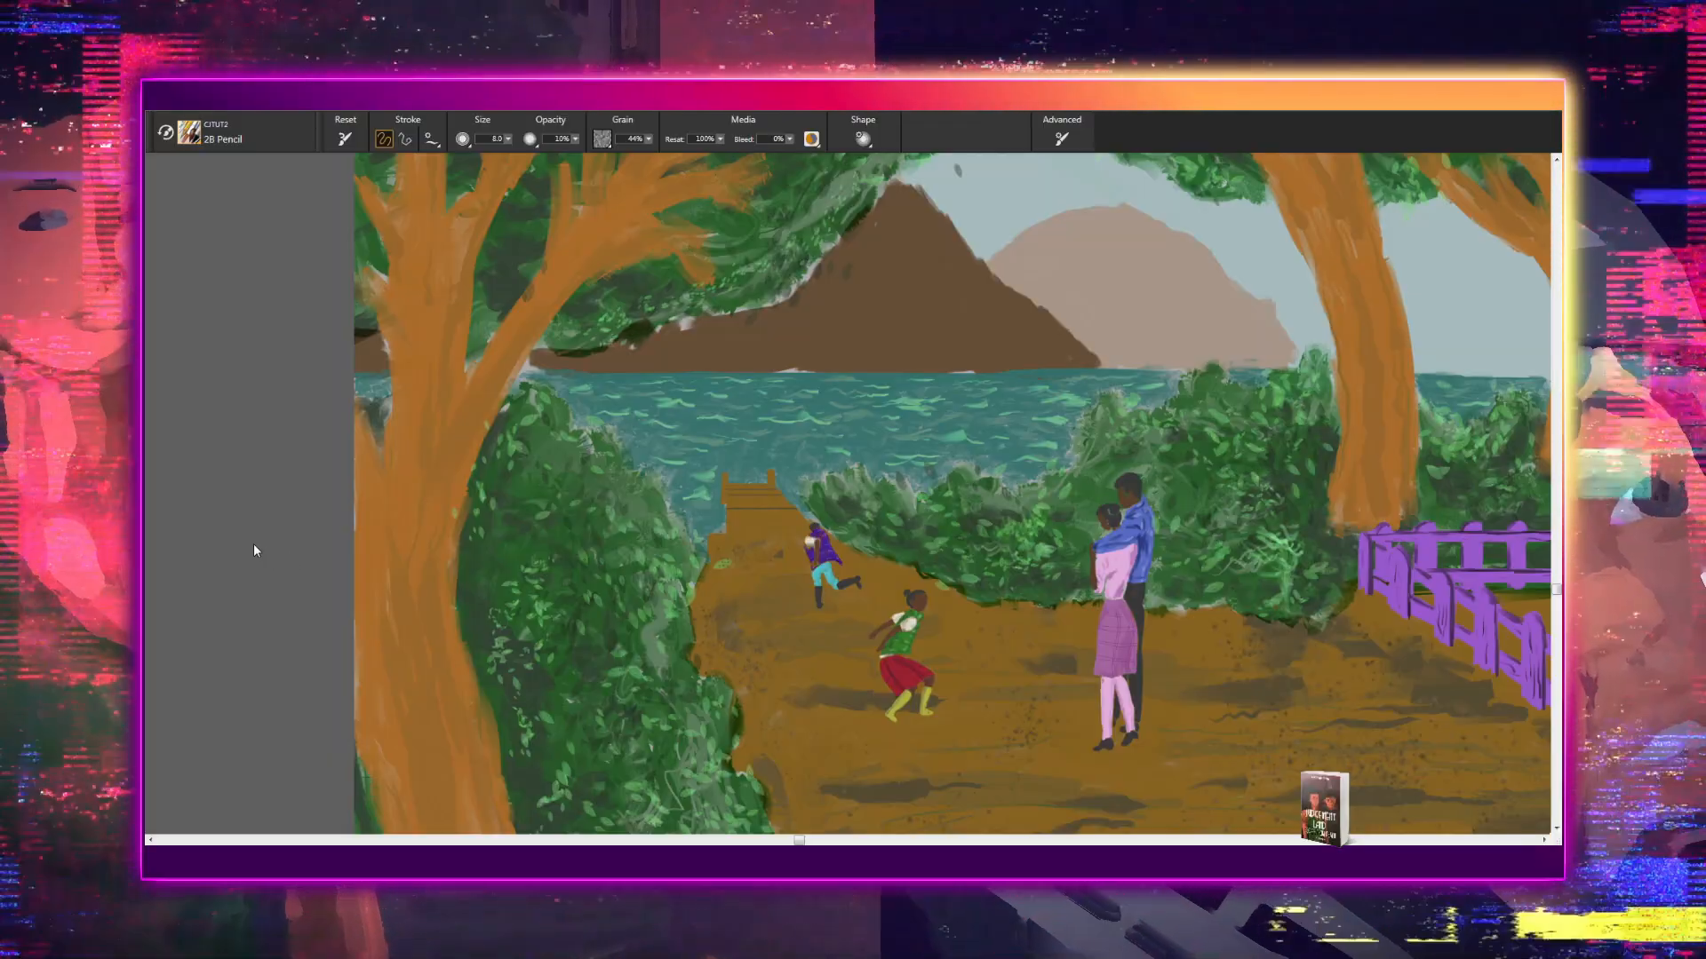
{"action": "left_click", "coordinate": [501, 537]}
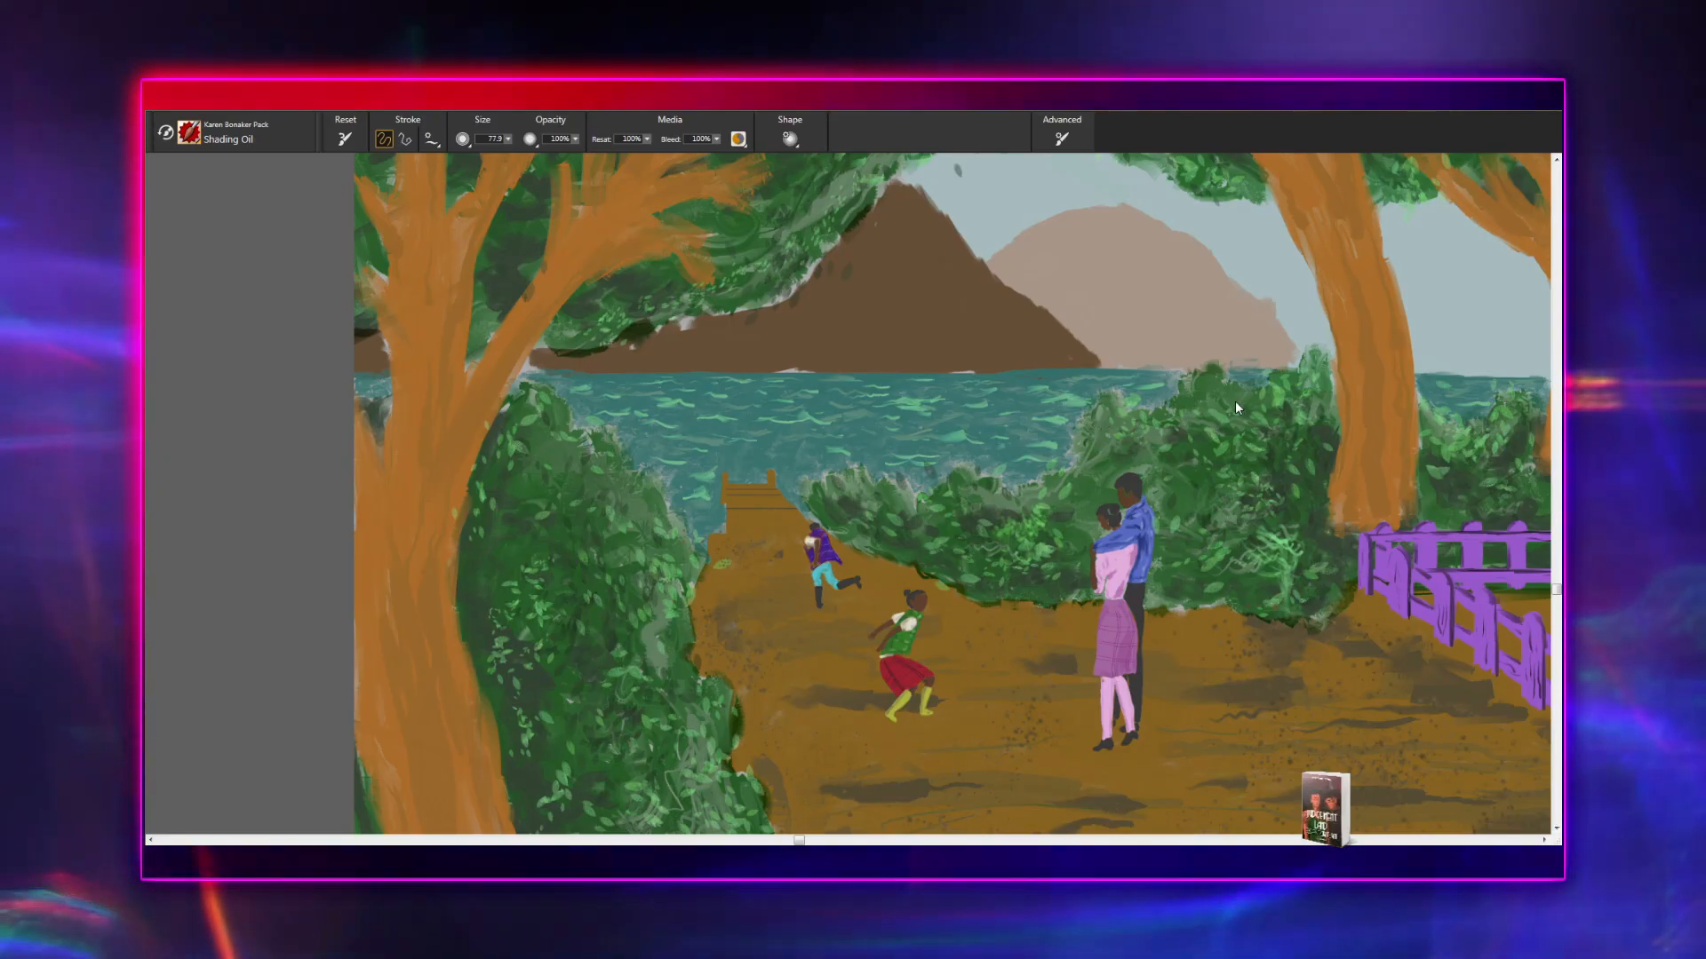
{"action": "key", "text": "c"}
{"action": "left_click_drag", "start_coordinate": [905, 758], "coordinate": [1261, 829]}
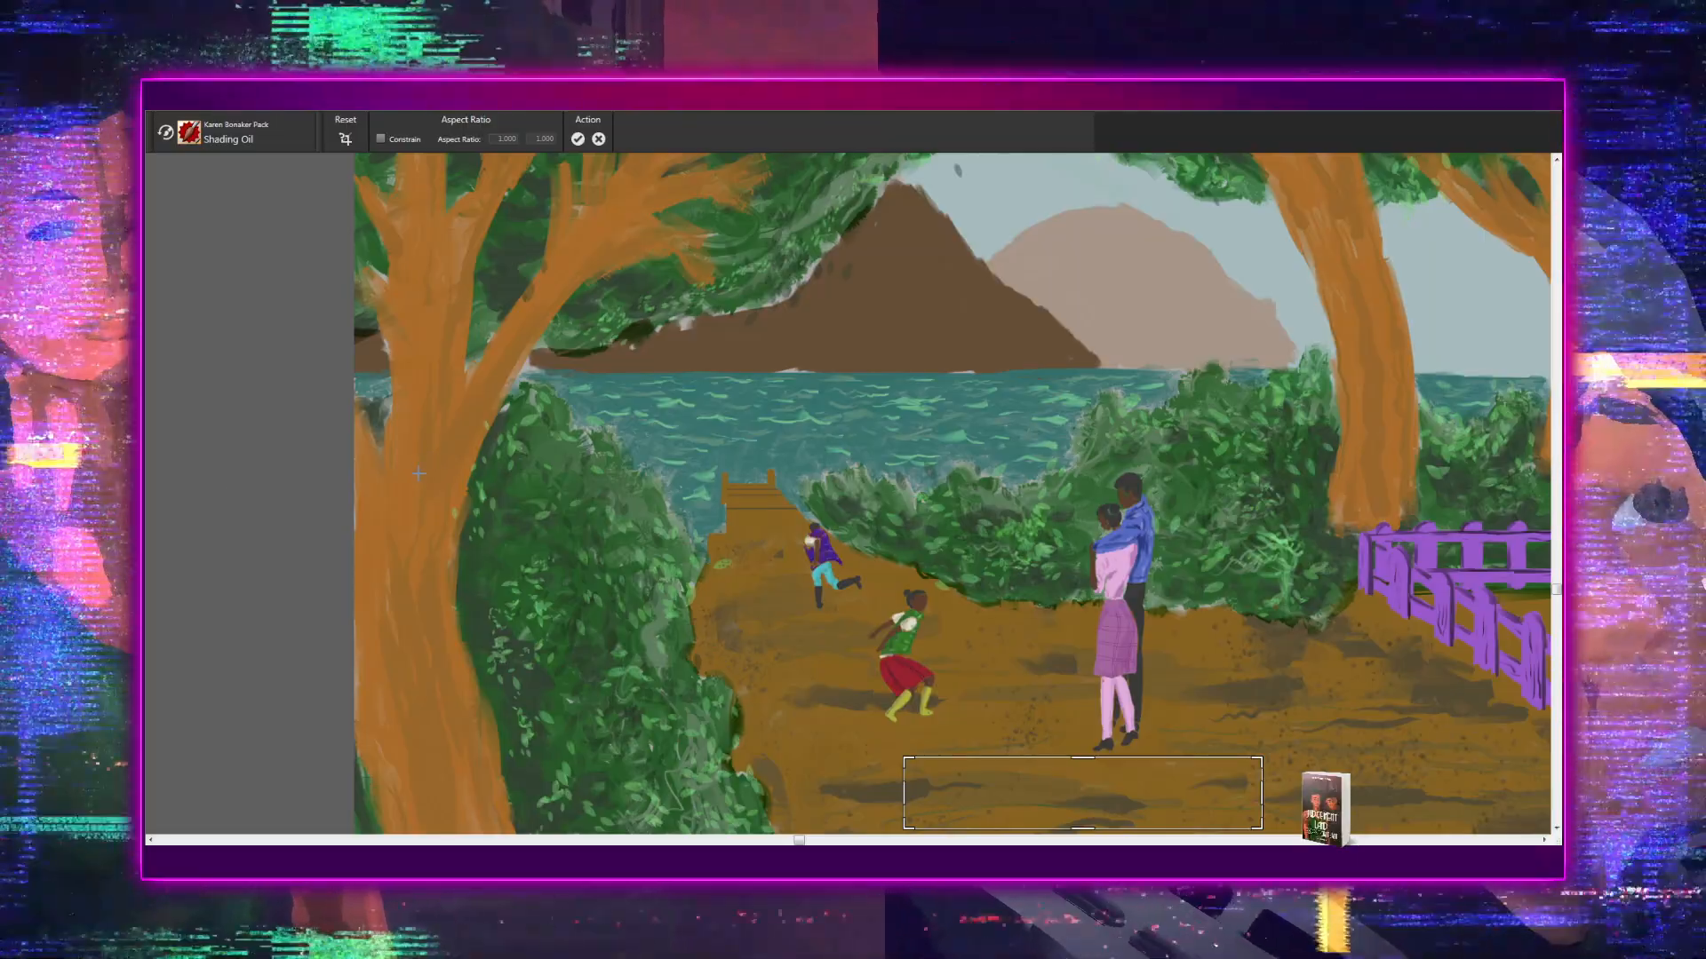
{"action": "left_click_drag", "start_coordinate": [419, 469], "coordinate": [425, 456]}
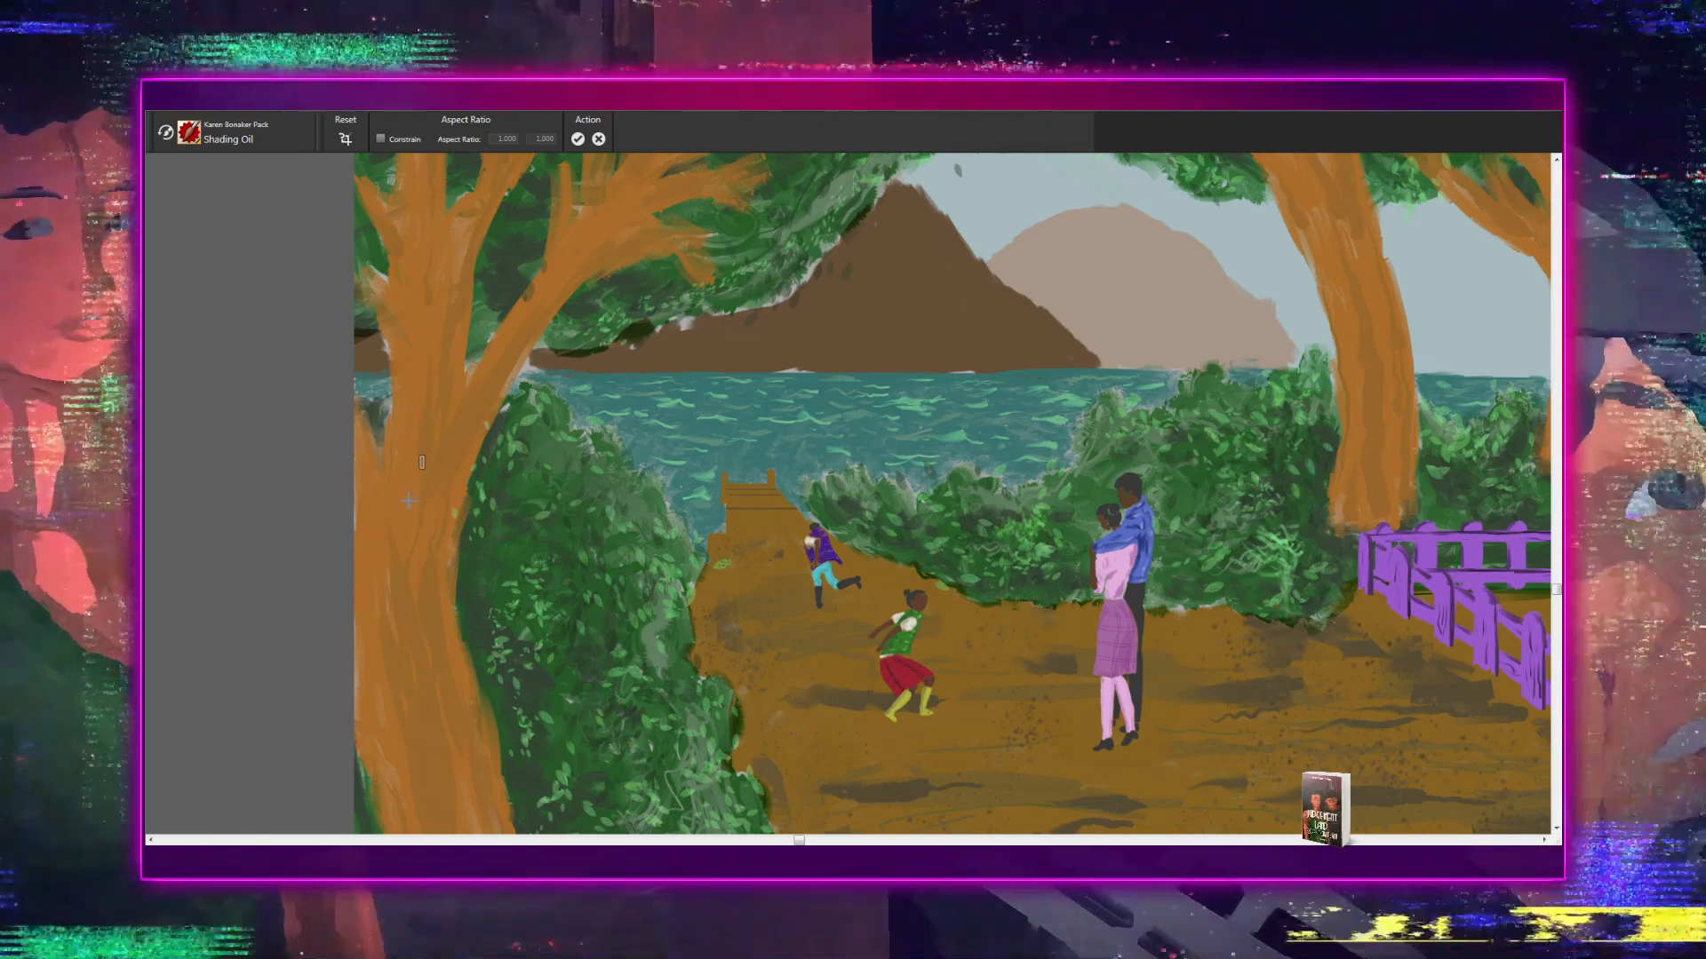
{"action": "key", "text": "b"}
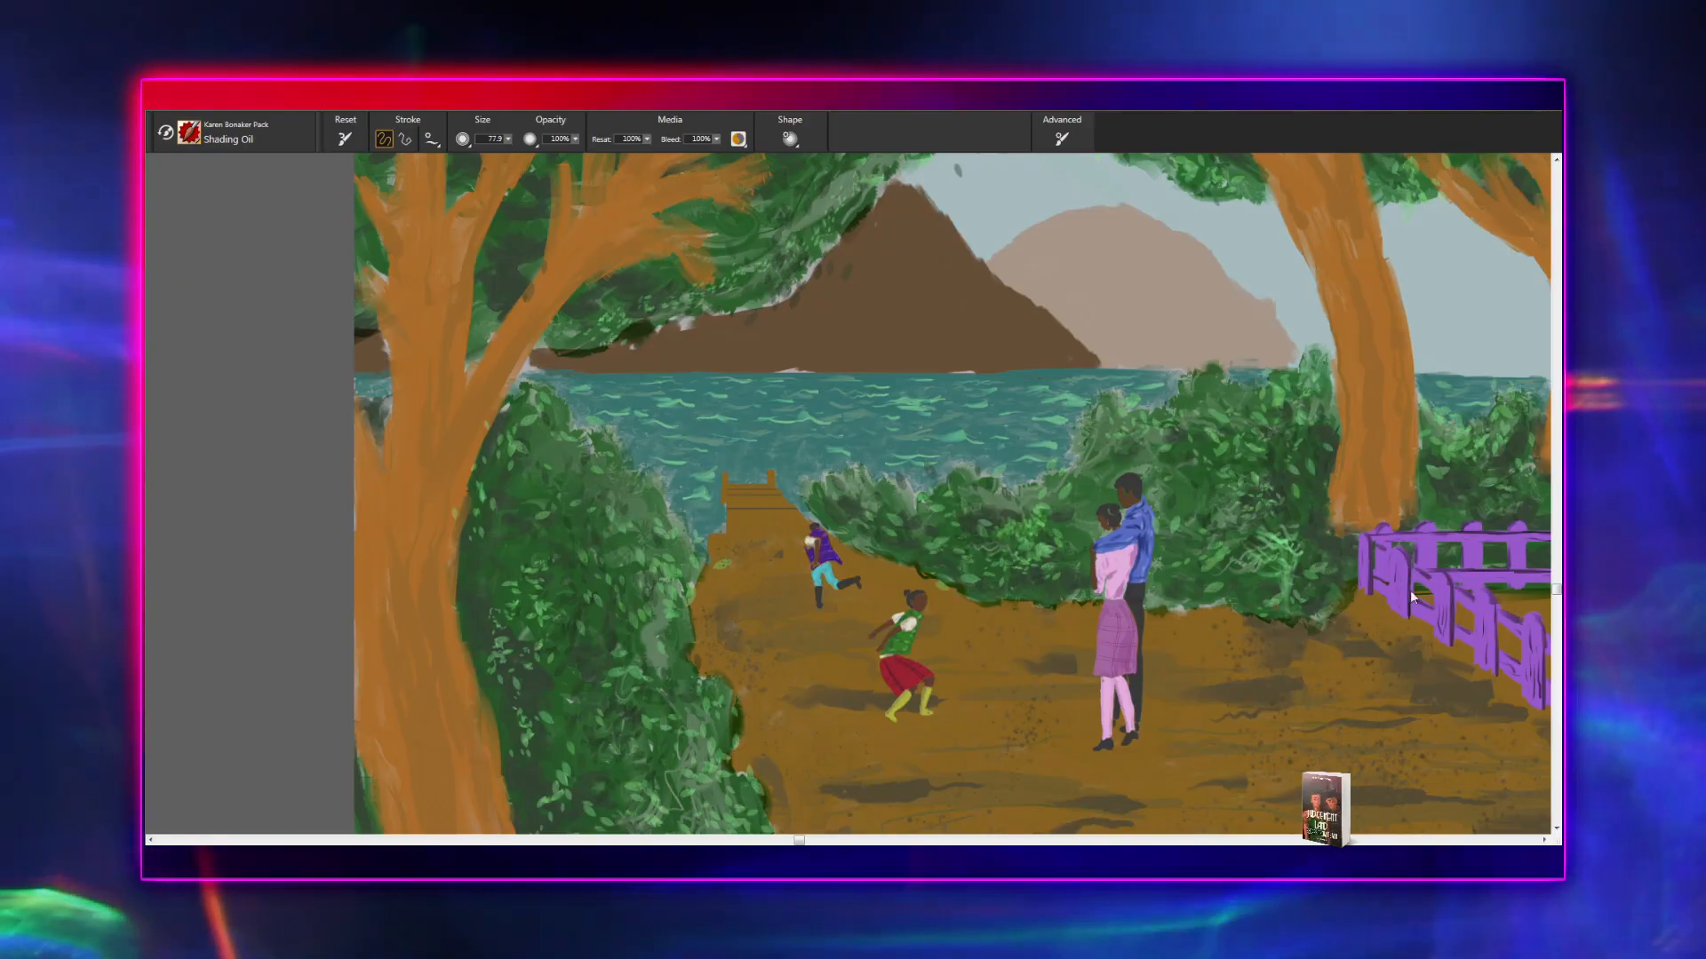
{"action": "scroll", "coordinate": [1422, 600], "scroll_direction": "up", "scroll_amount": 1}
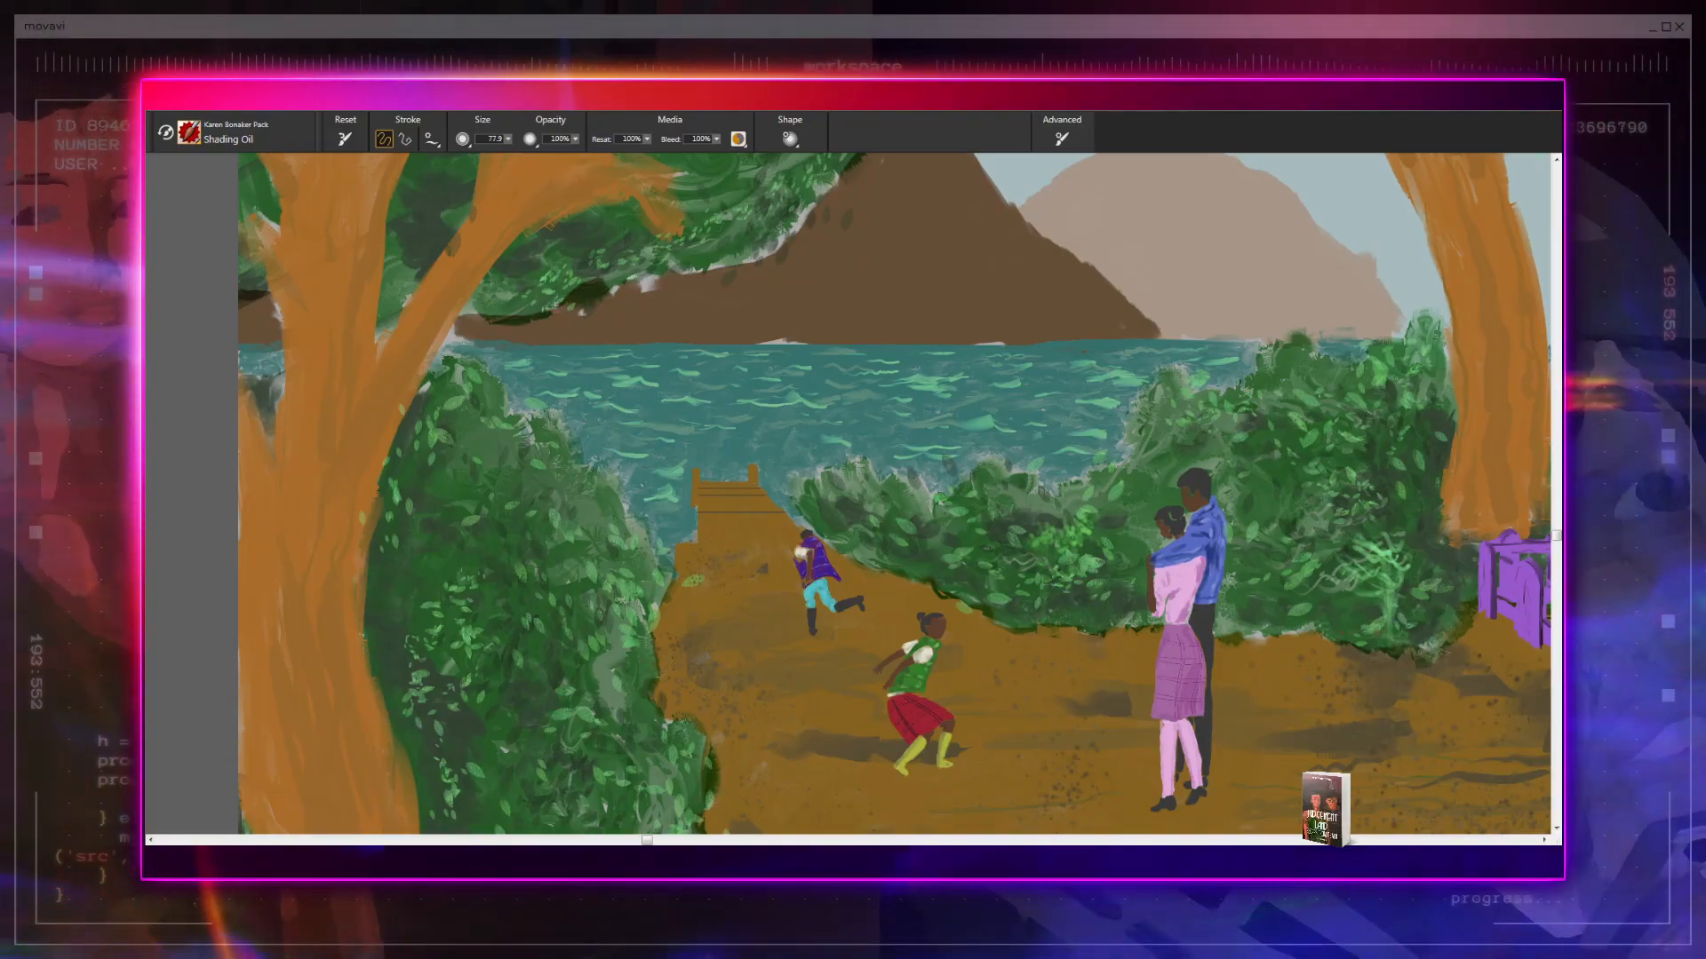
{"action": "key", "text": "c"}
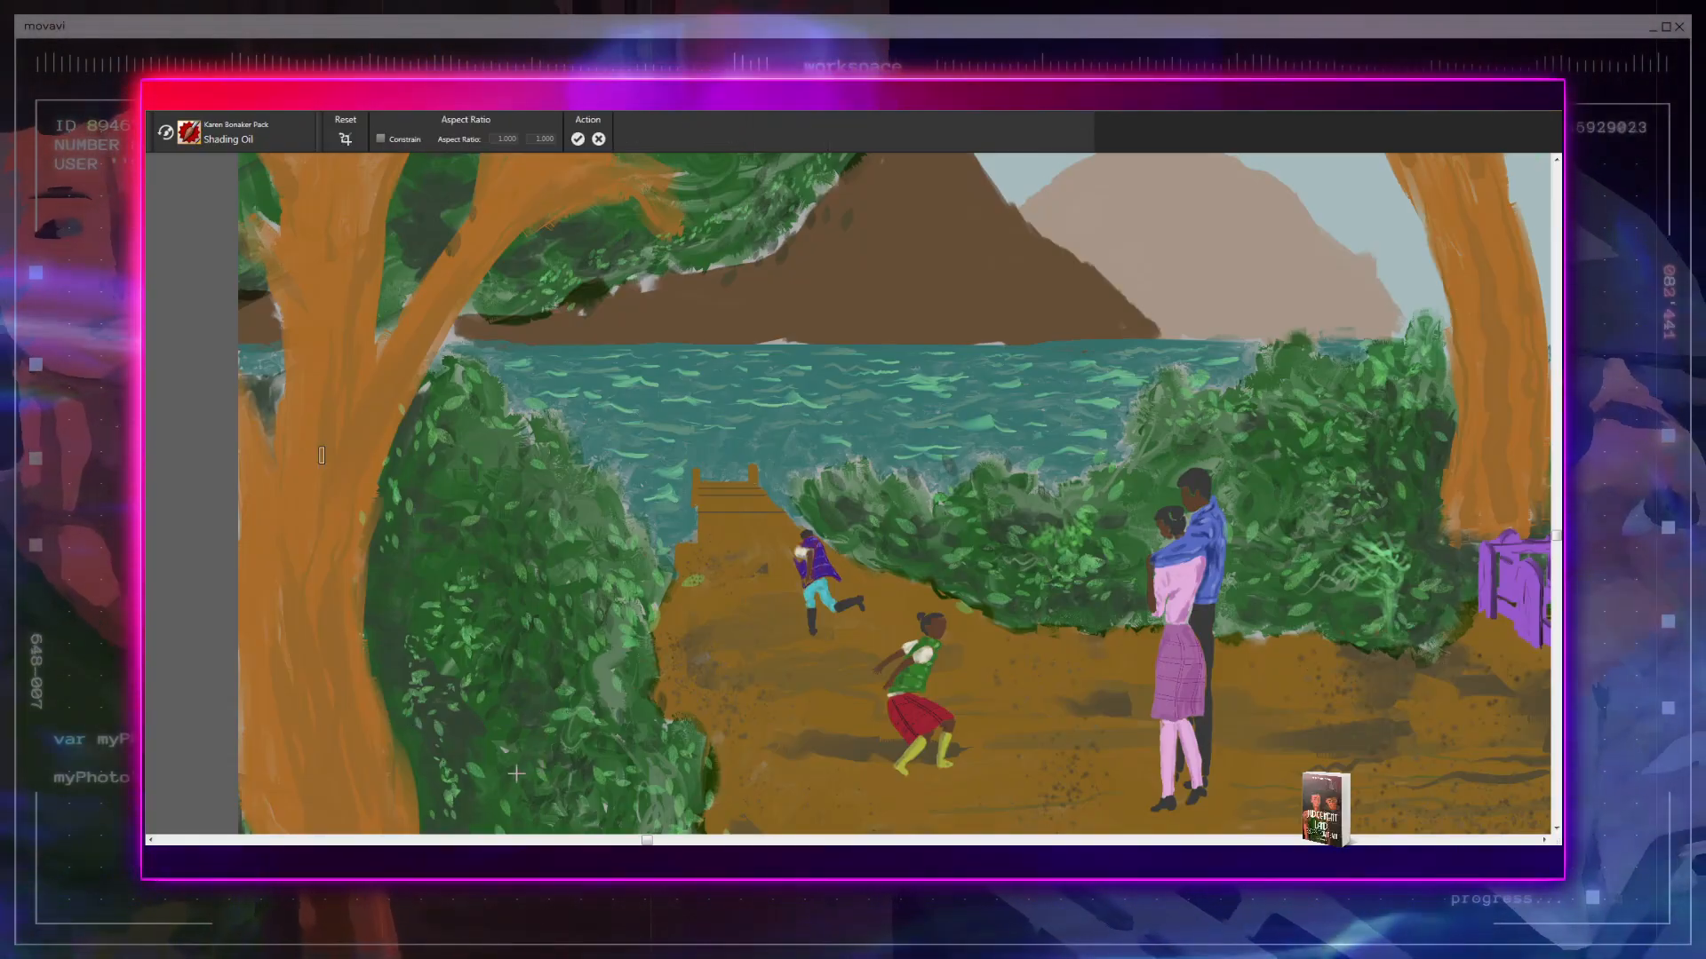
{"action": "left_click_drag", "start_coordinate": [467, 783], "coordinate": [690, 710]}
{"action": "key", "text": "ctrl+plus"}
{"action": "left_click_drag", "start_coordinate": [581, 730], "coordinate": [775, 826]}
{"action": "key", "text": "ctrl+plus"}
{"action": "key", "text": "ctrl+plus"}
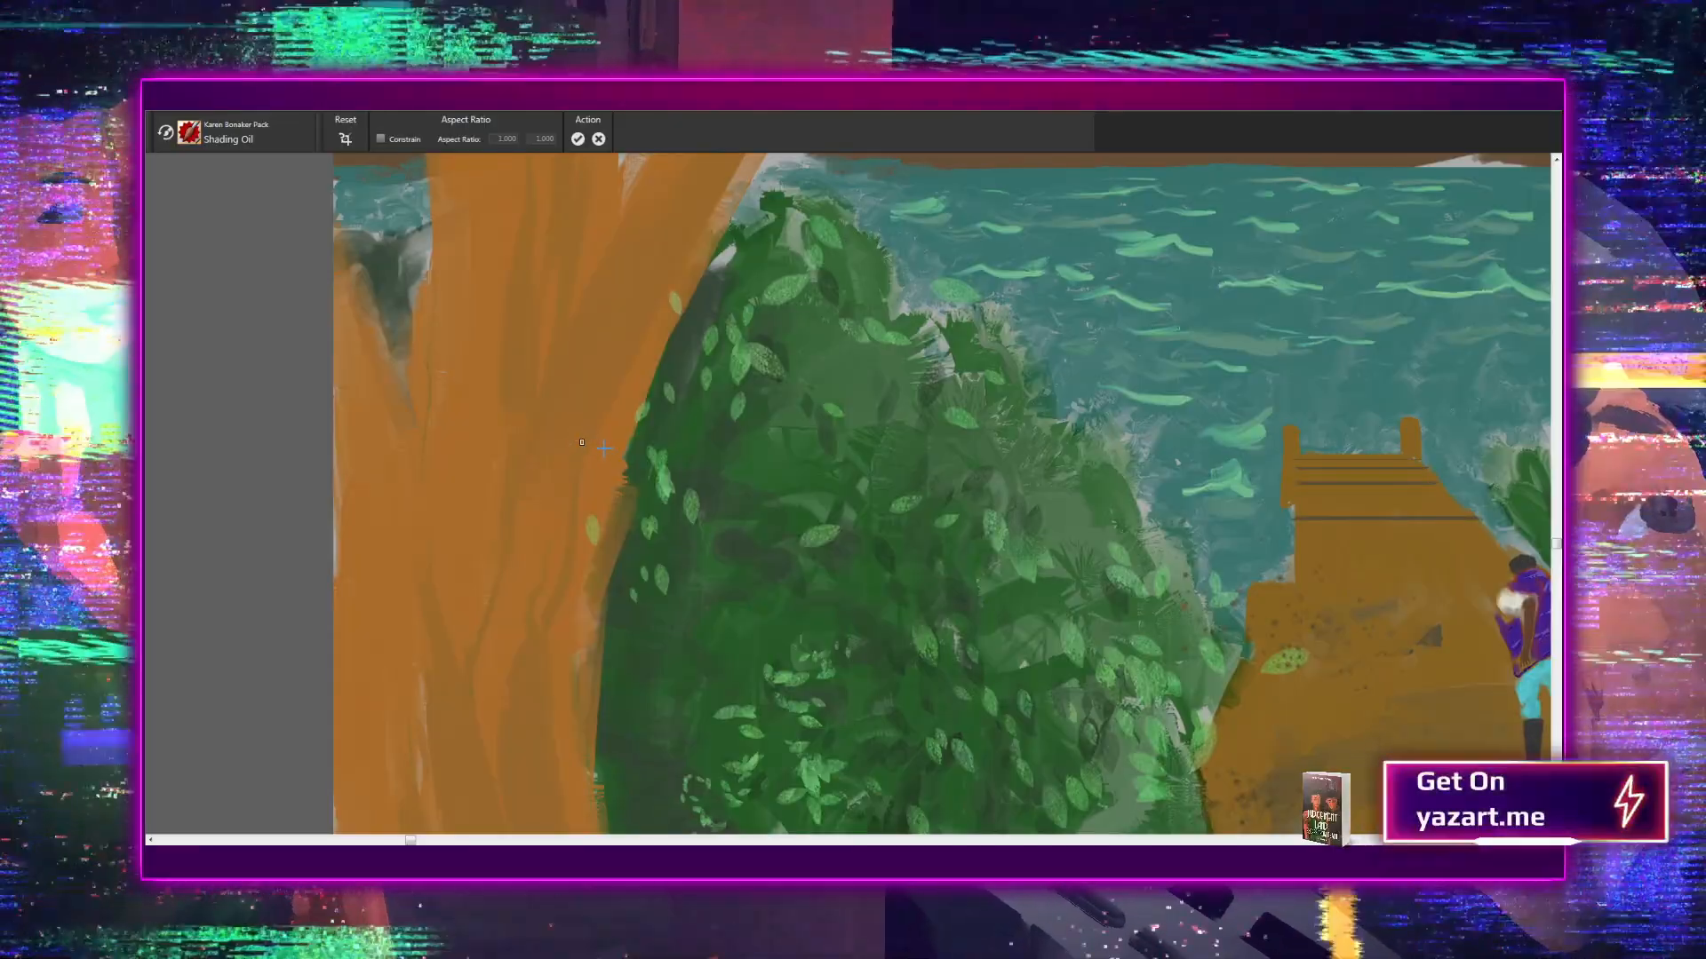
{"action": "key", "text": "b"}
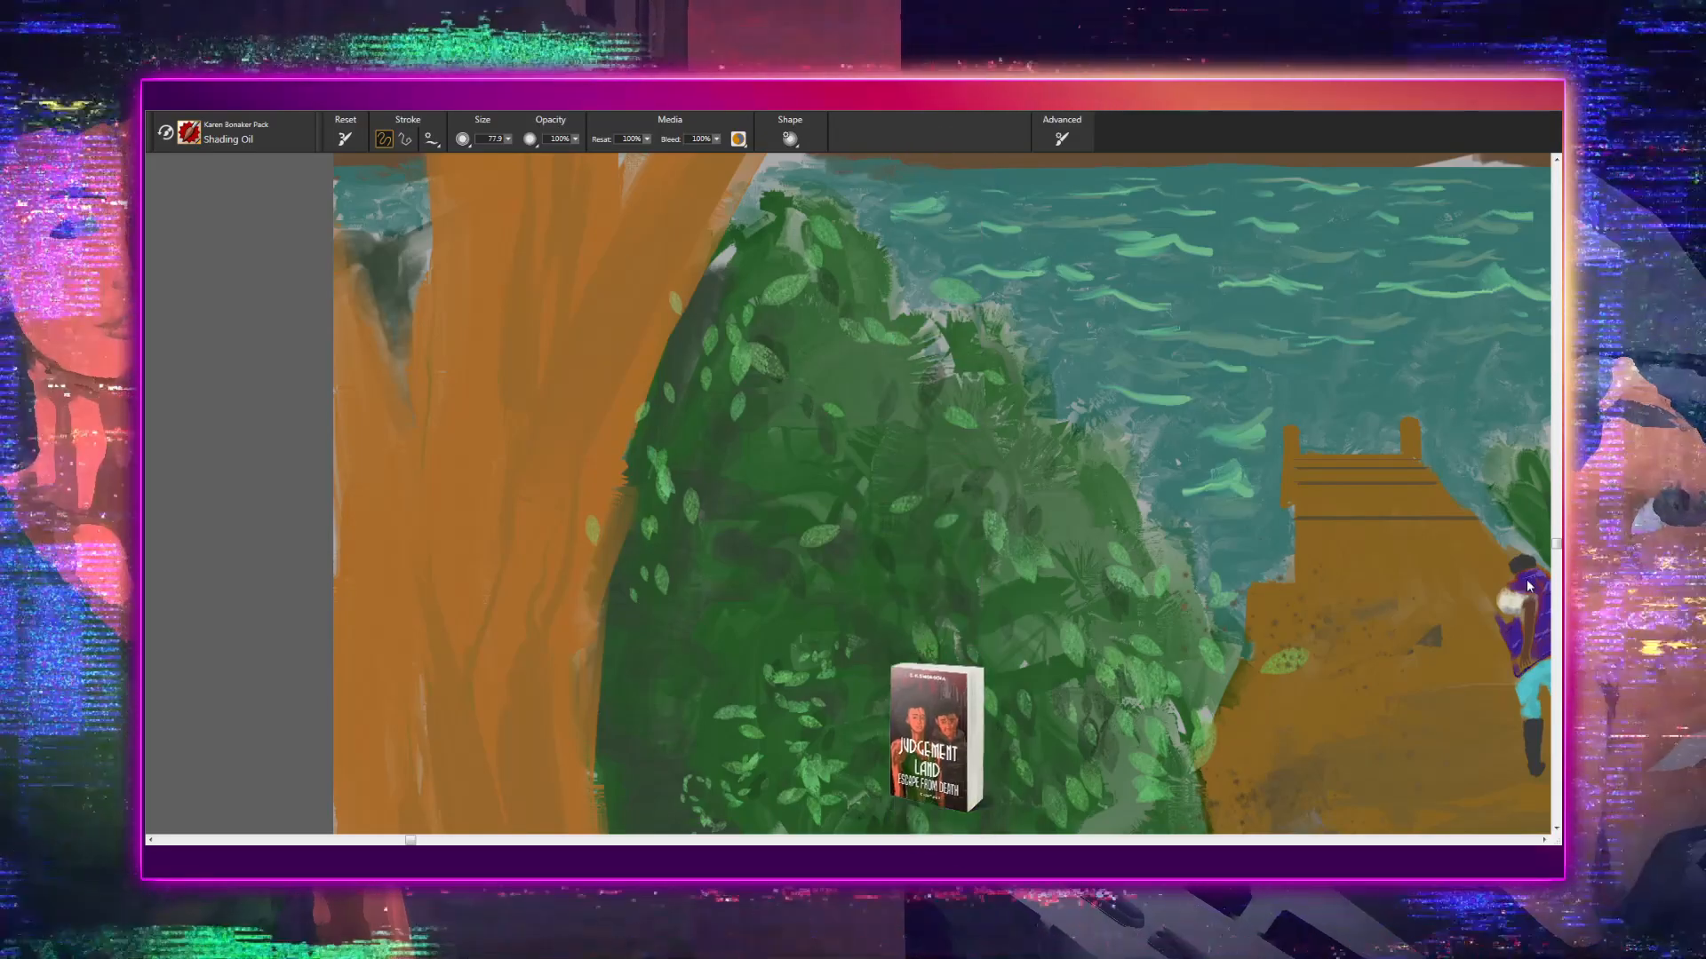
- Try a dark brown textured stroke with the Shading Oil brush down the left tree trunk, and undo it
{"action": "scroll", "coordinate": [1487, 558], "scroll_direction": "up", "scroll_amount": 1}
{"action": "scroll", "coordinate": [1485, 553], "scroll_direction": "up", "scroll_amount": 1}
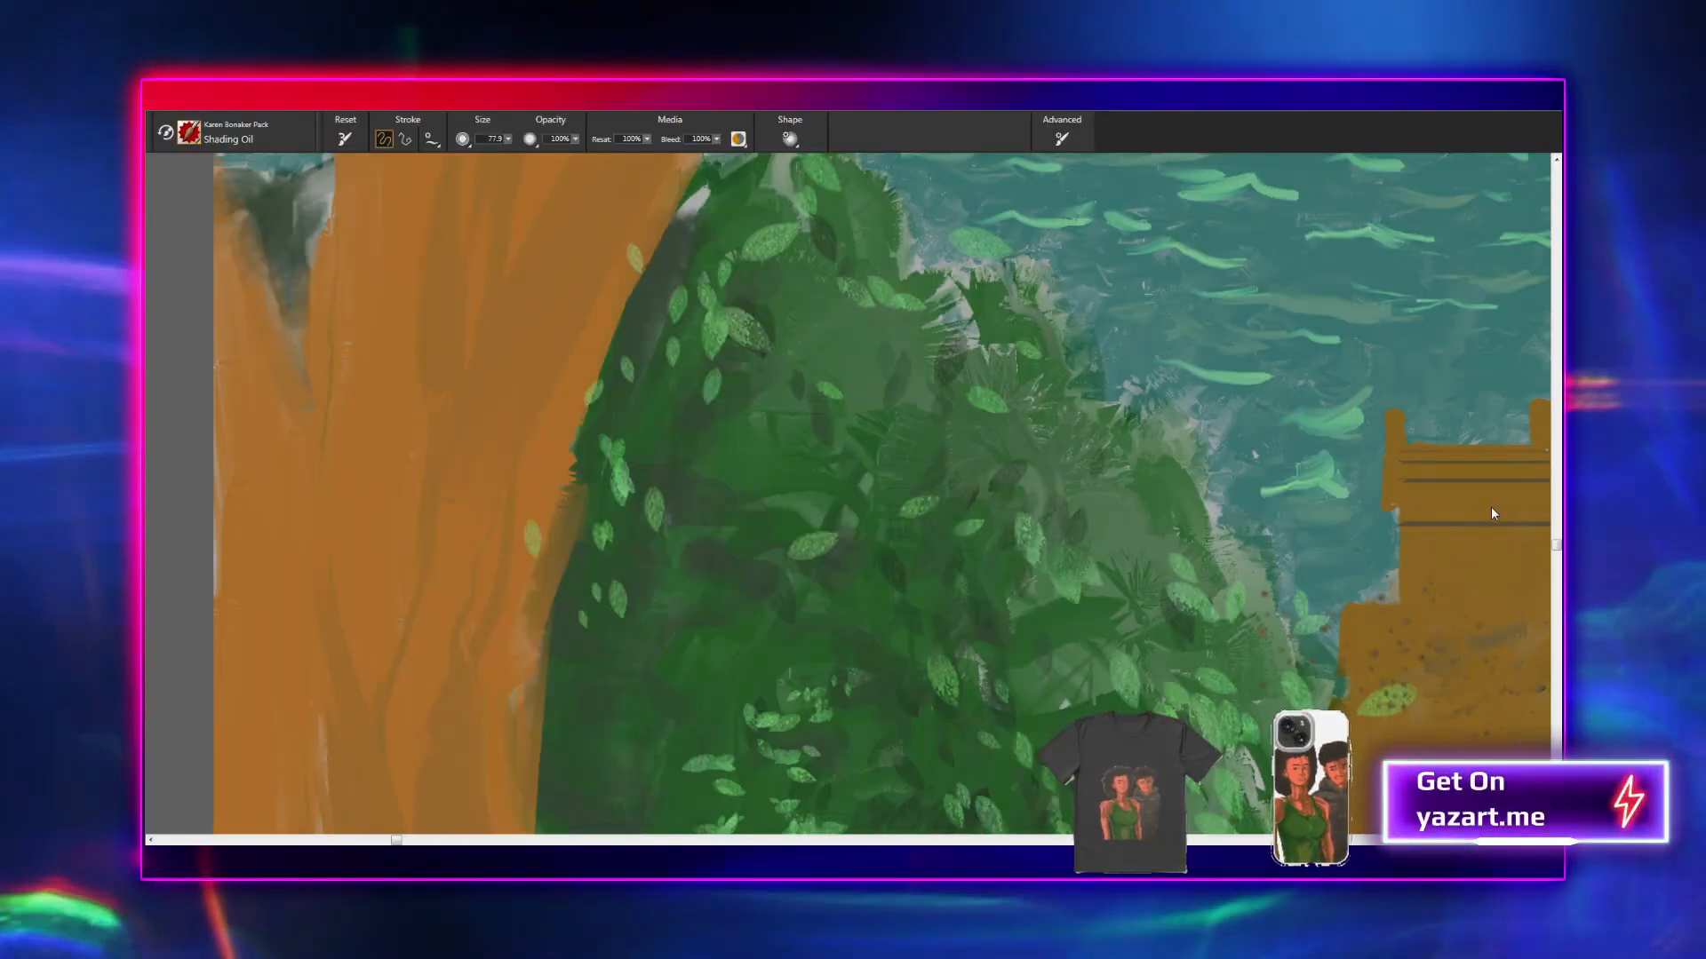
{"action": "mouse_move", "coordinate": [451, 416]}
{"action": "left_mouse_down"}
{"action": "mouse_move", "coordinate": [359, 644]}
{"action": "mouse_move", "coordinate": [463, 337]}
{"action": "mouse_move", "coordinate": [404, 737]}
{"action": "left_mouse_up"}
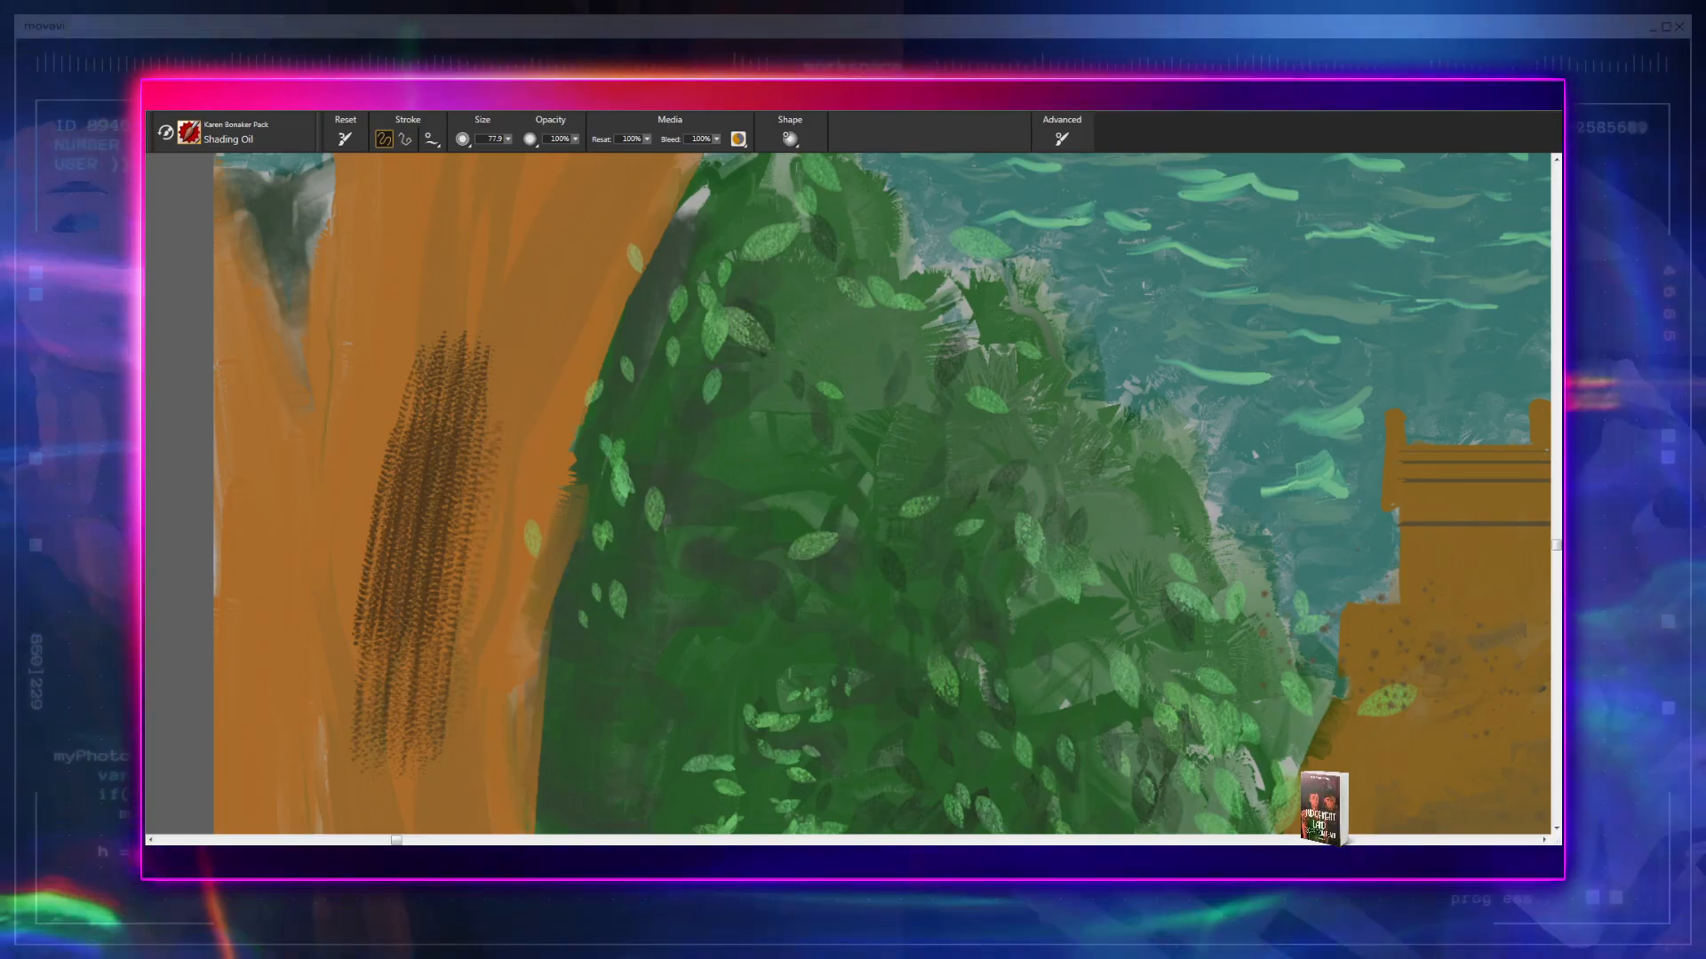
{"action": "key", "text": "ctrl+z"}
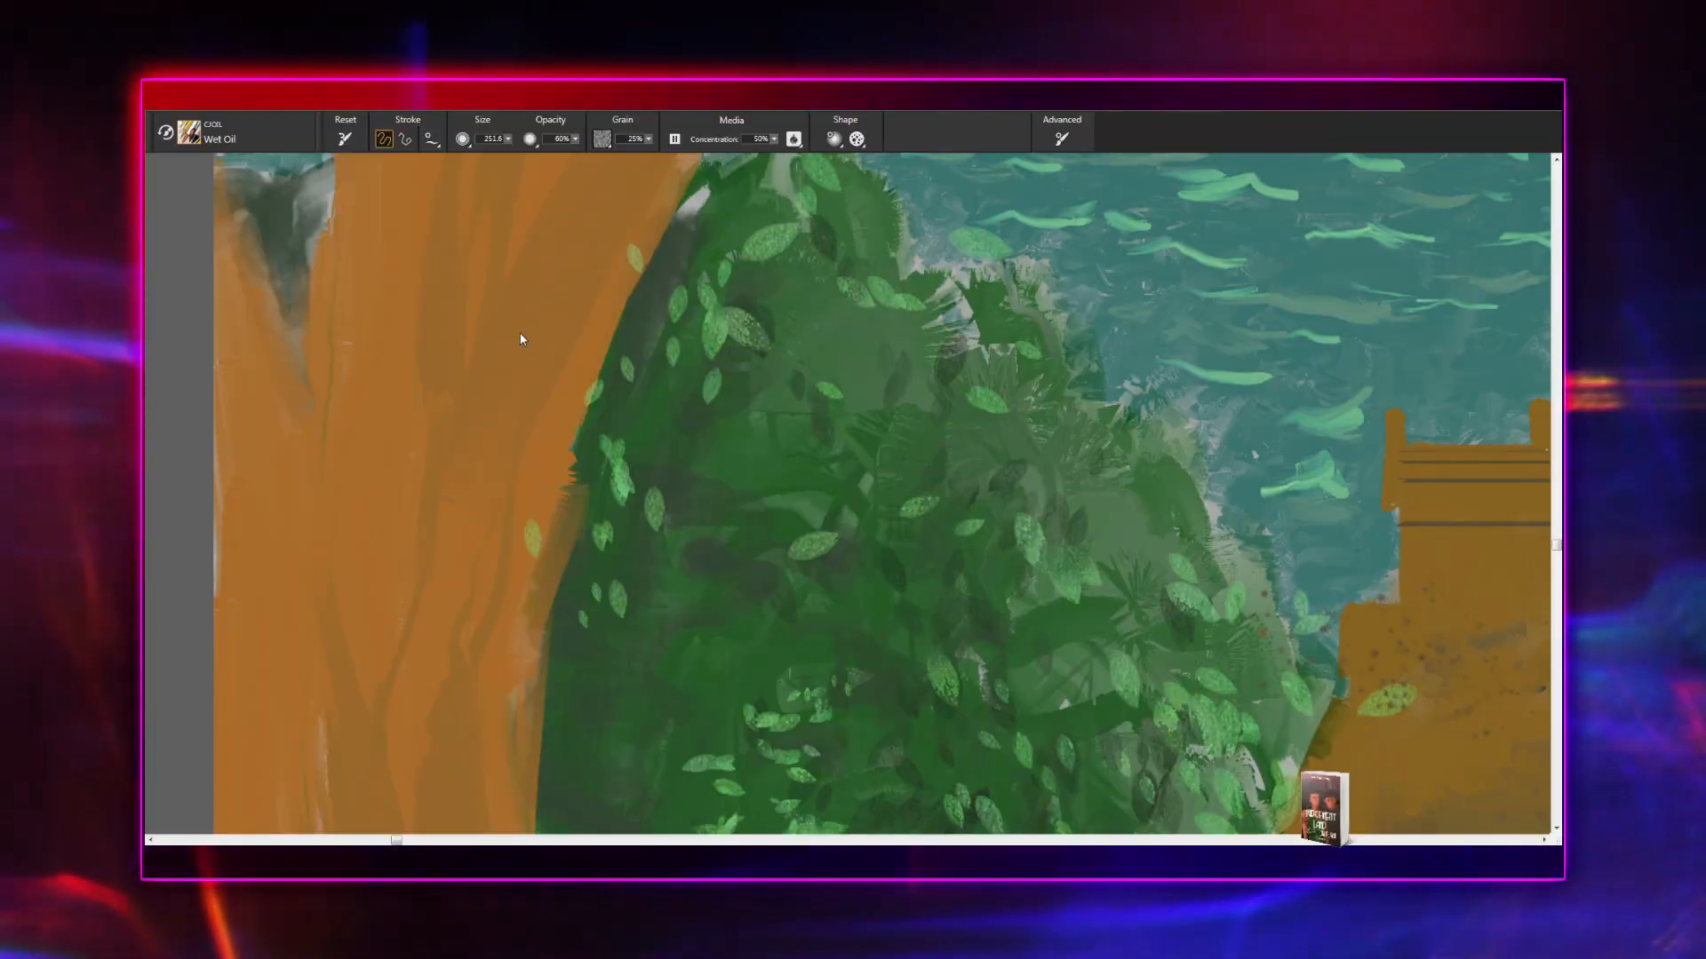
- Try two short dark brown strokes with the Detail Oils Brush on the left tree trunk, and undo both
{"action": "left_click", "coordinate": [477, 312]}
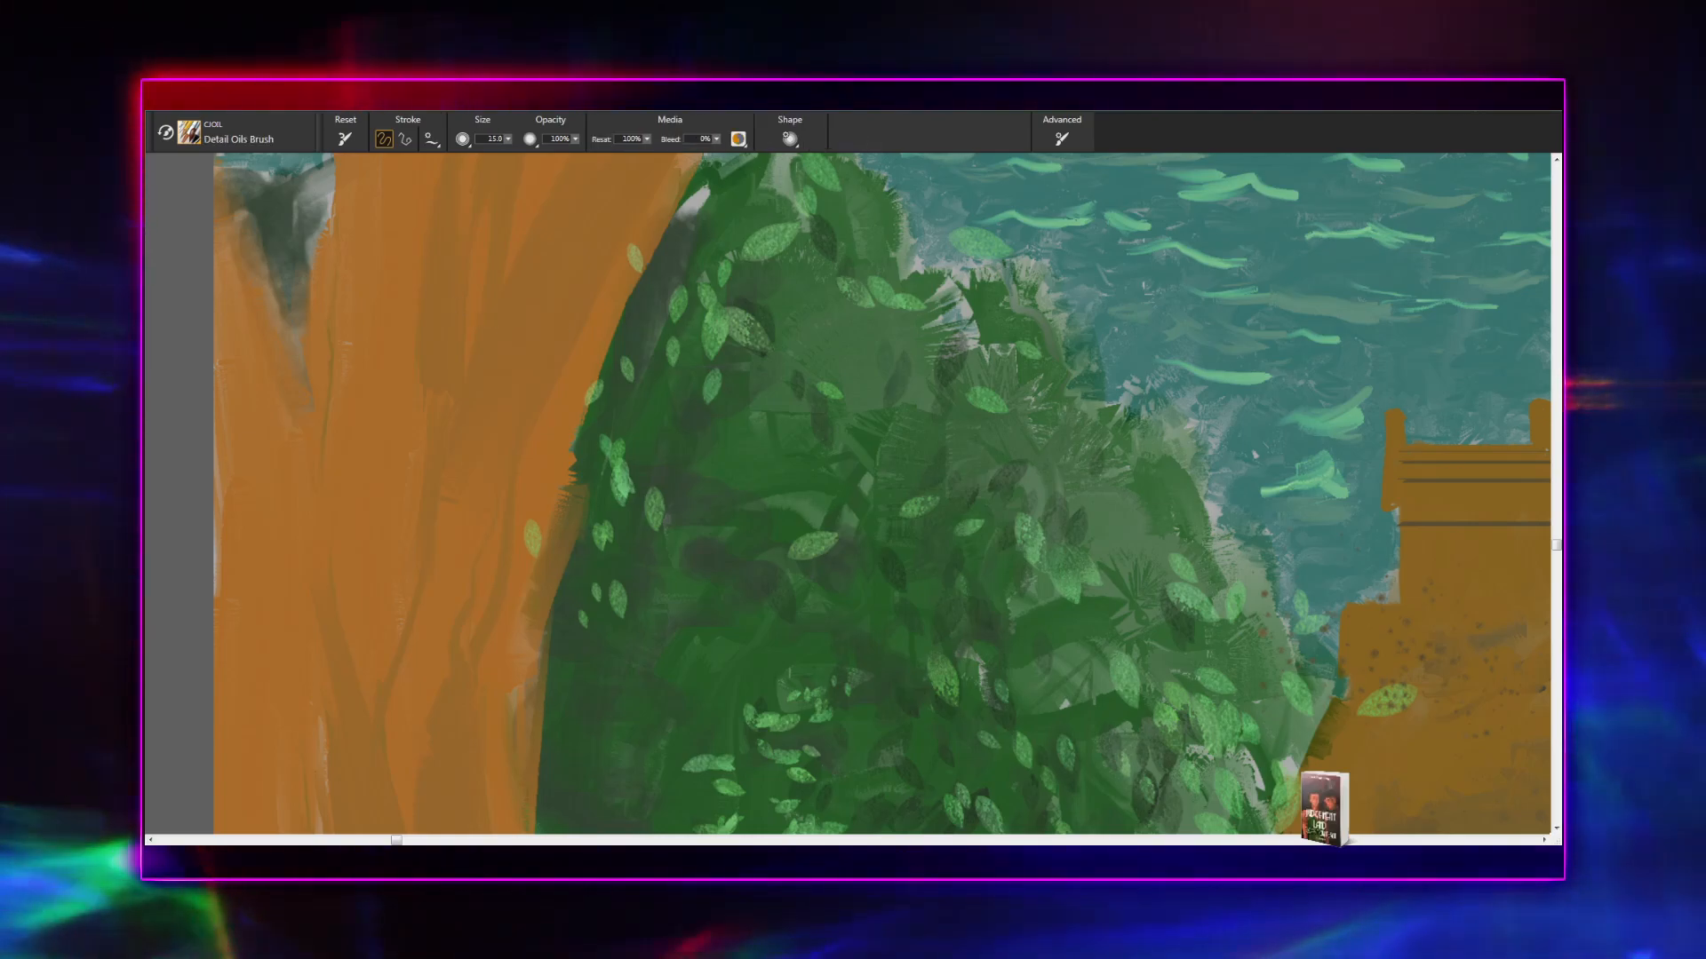
{"action": "left_click_drag", "start_coordinate": [495, 336], "coordinate": [496, 467]}
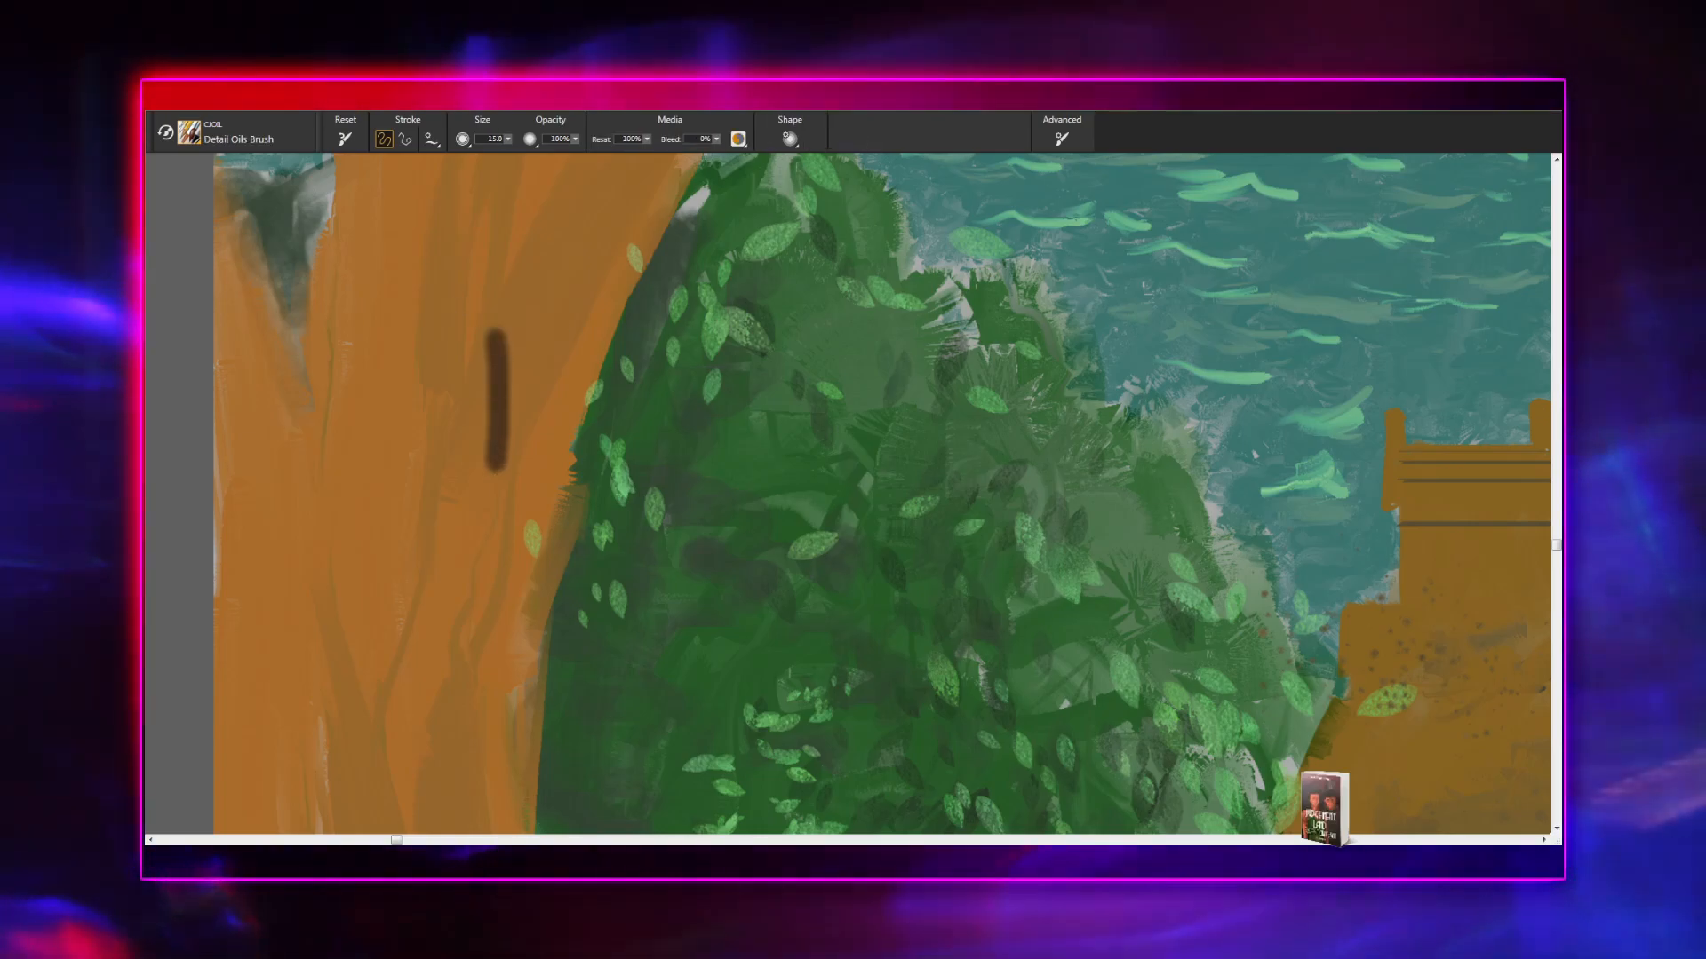
{"action": "left_click_drag", "start_coordinate": [496, 337], "coordinate": [536, 480]}
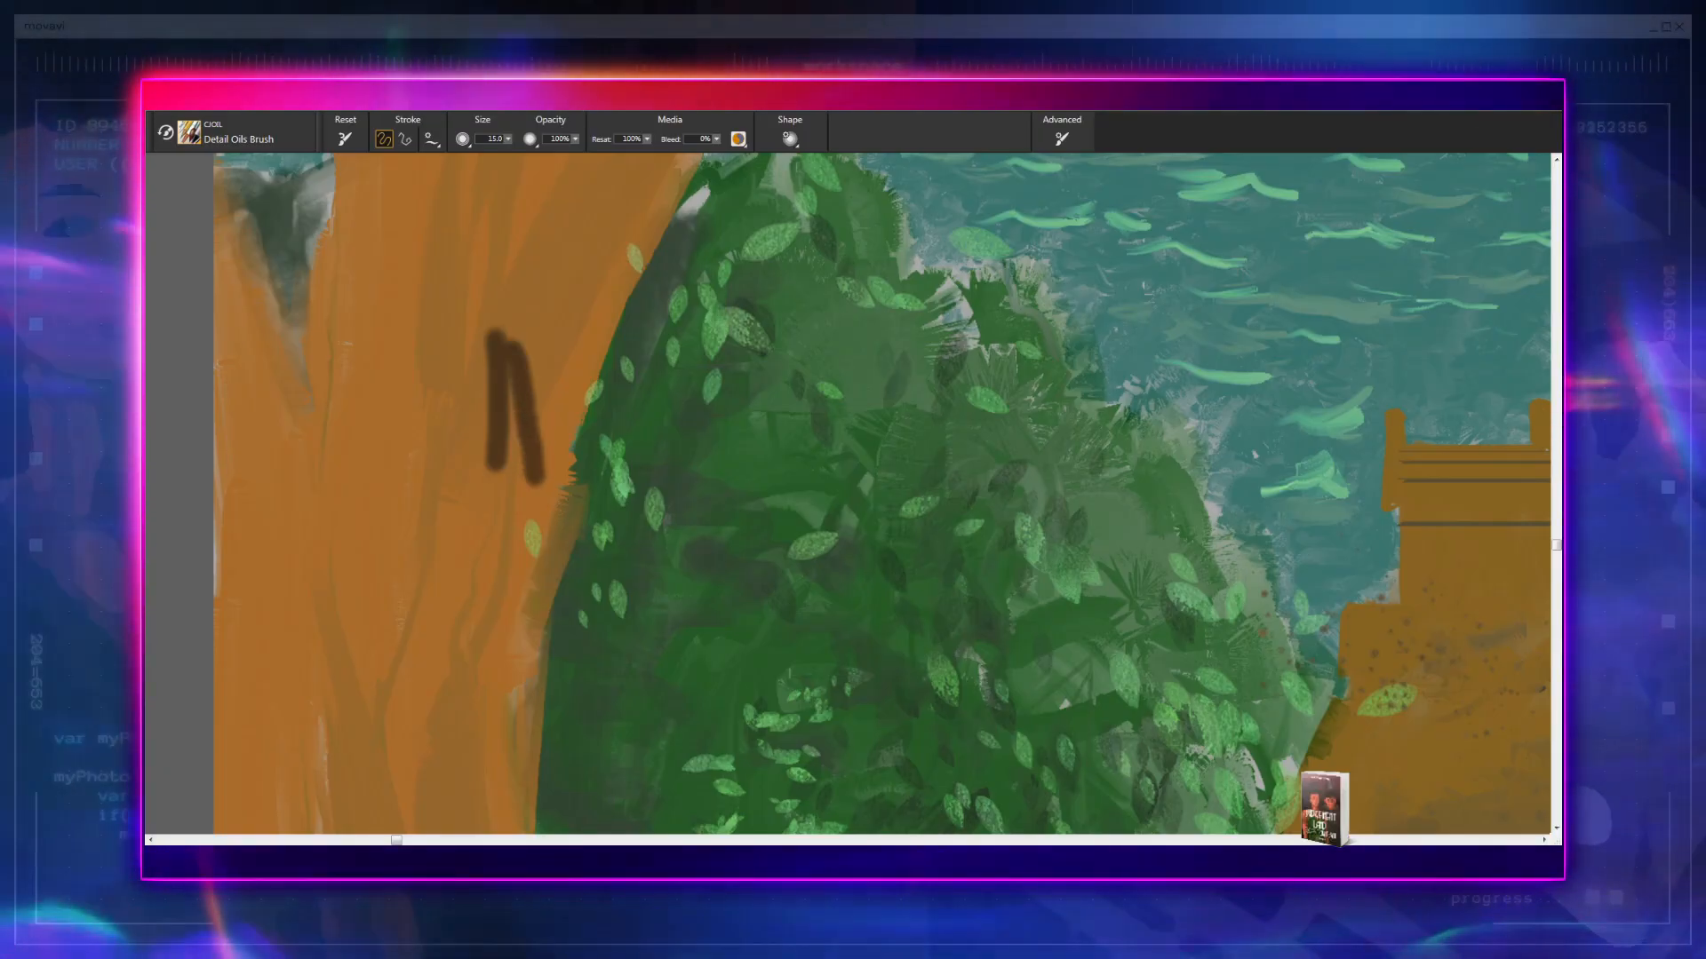
{"action": "key", "text": "ctrl+z"}
{"action": "key", "text": "ctrl+z"}
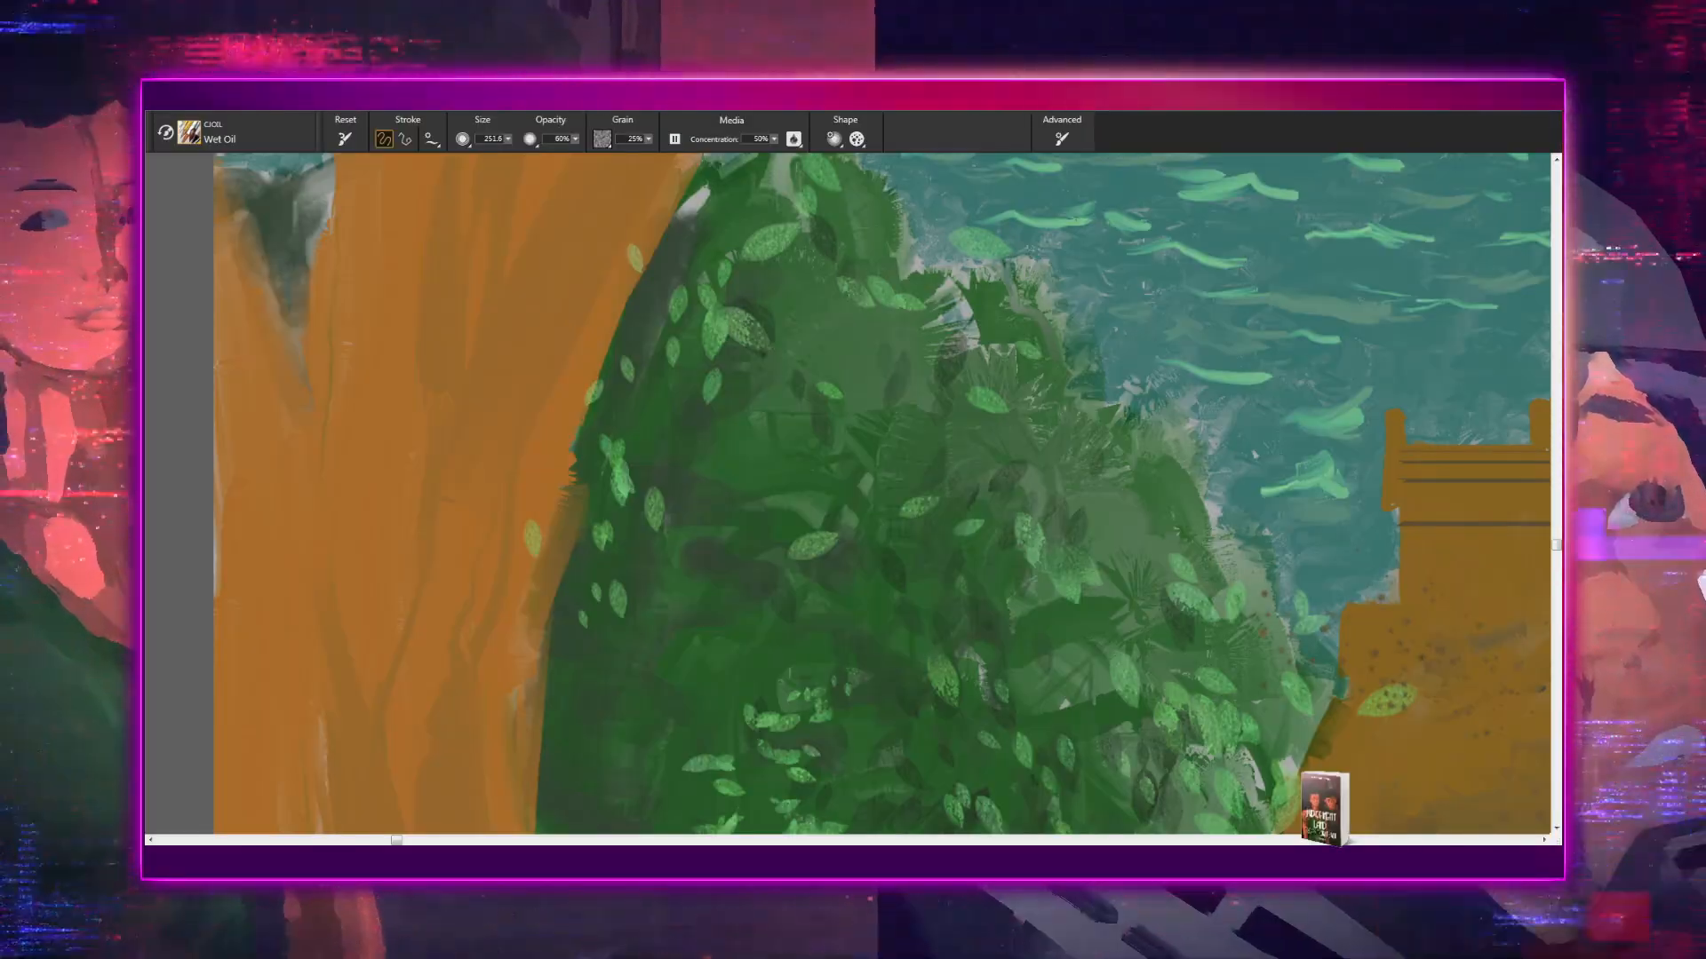
- Try a very broad dark brown Wet Oil stroke over the left tree trunk, reduce the brush size, and undo the stroke
{"action": "left_click_drag", "start_coordinate": [382, 347], "coordinate": [332, 517]}
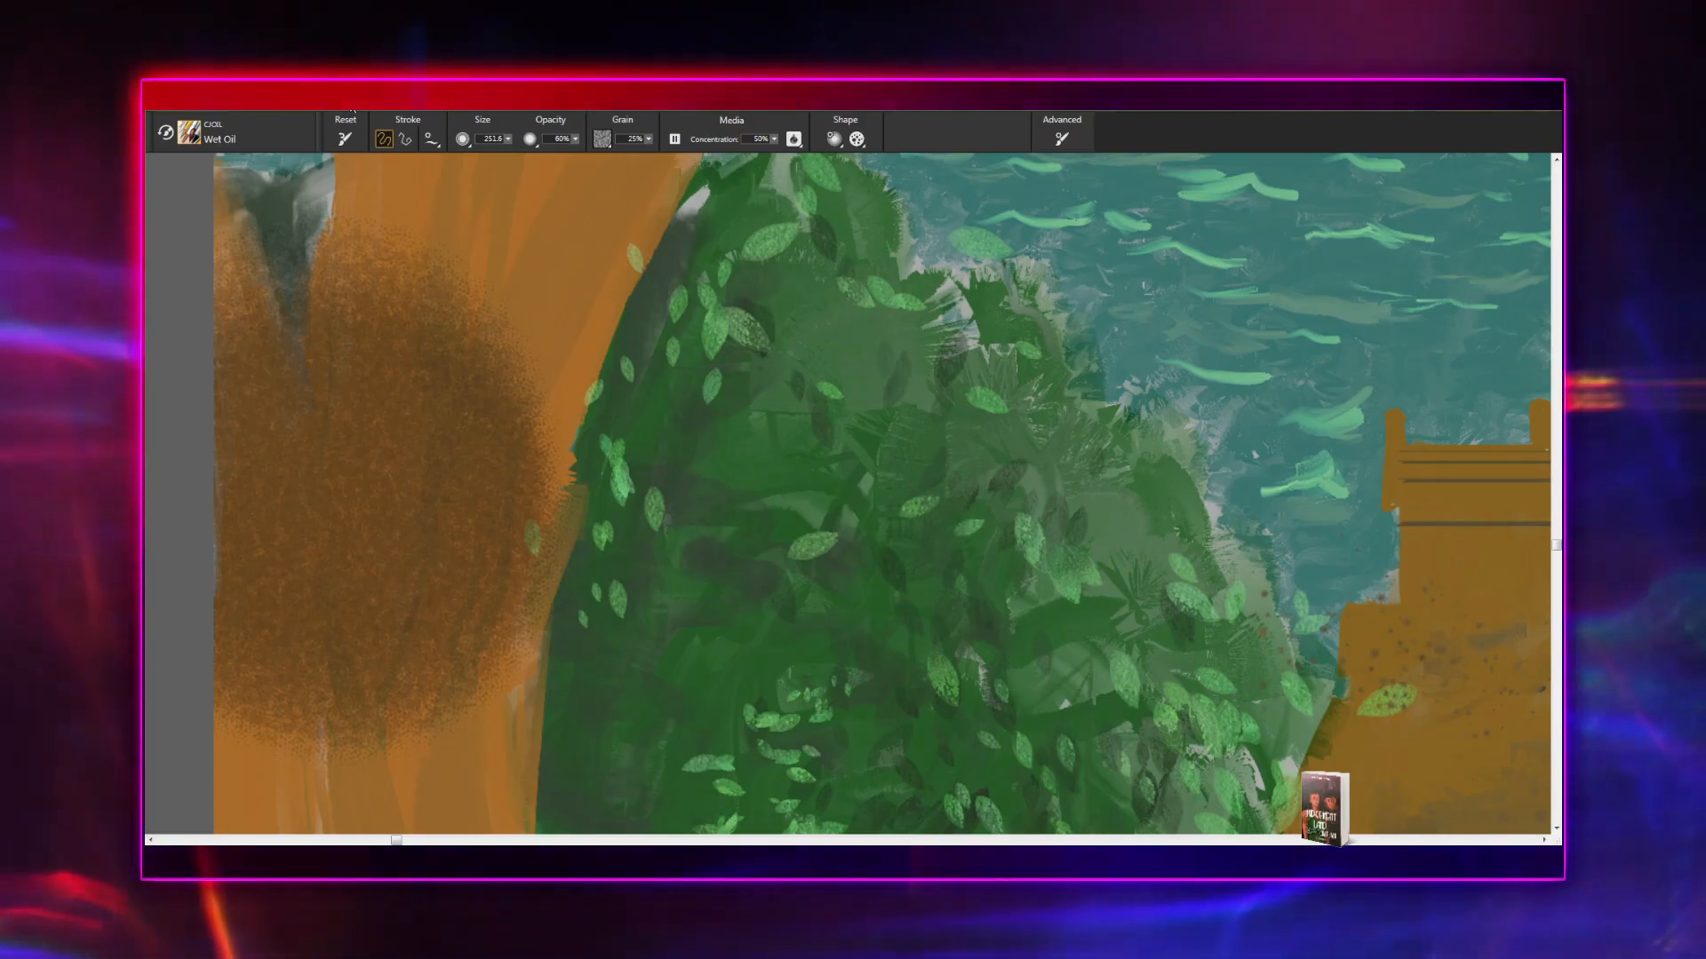
{"action": "key", "text": "bracketleft"}
{"action": "key", "text": "bracketleft"}
{"action": "key", "text": "bracketleft"}
{"action": "key", "text": "bracketleft"}
{"action": "key", "text": "bracketleft"}
{"action": "key", "text": "bracketleft"}
{"action": "key", "text": "bracketleft"}
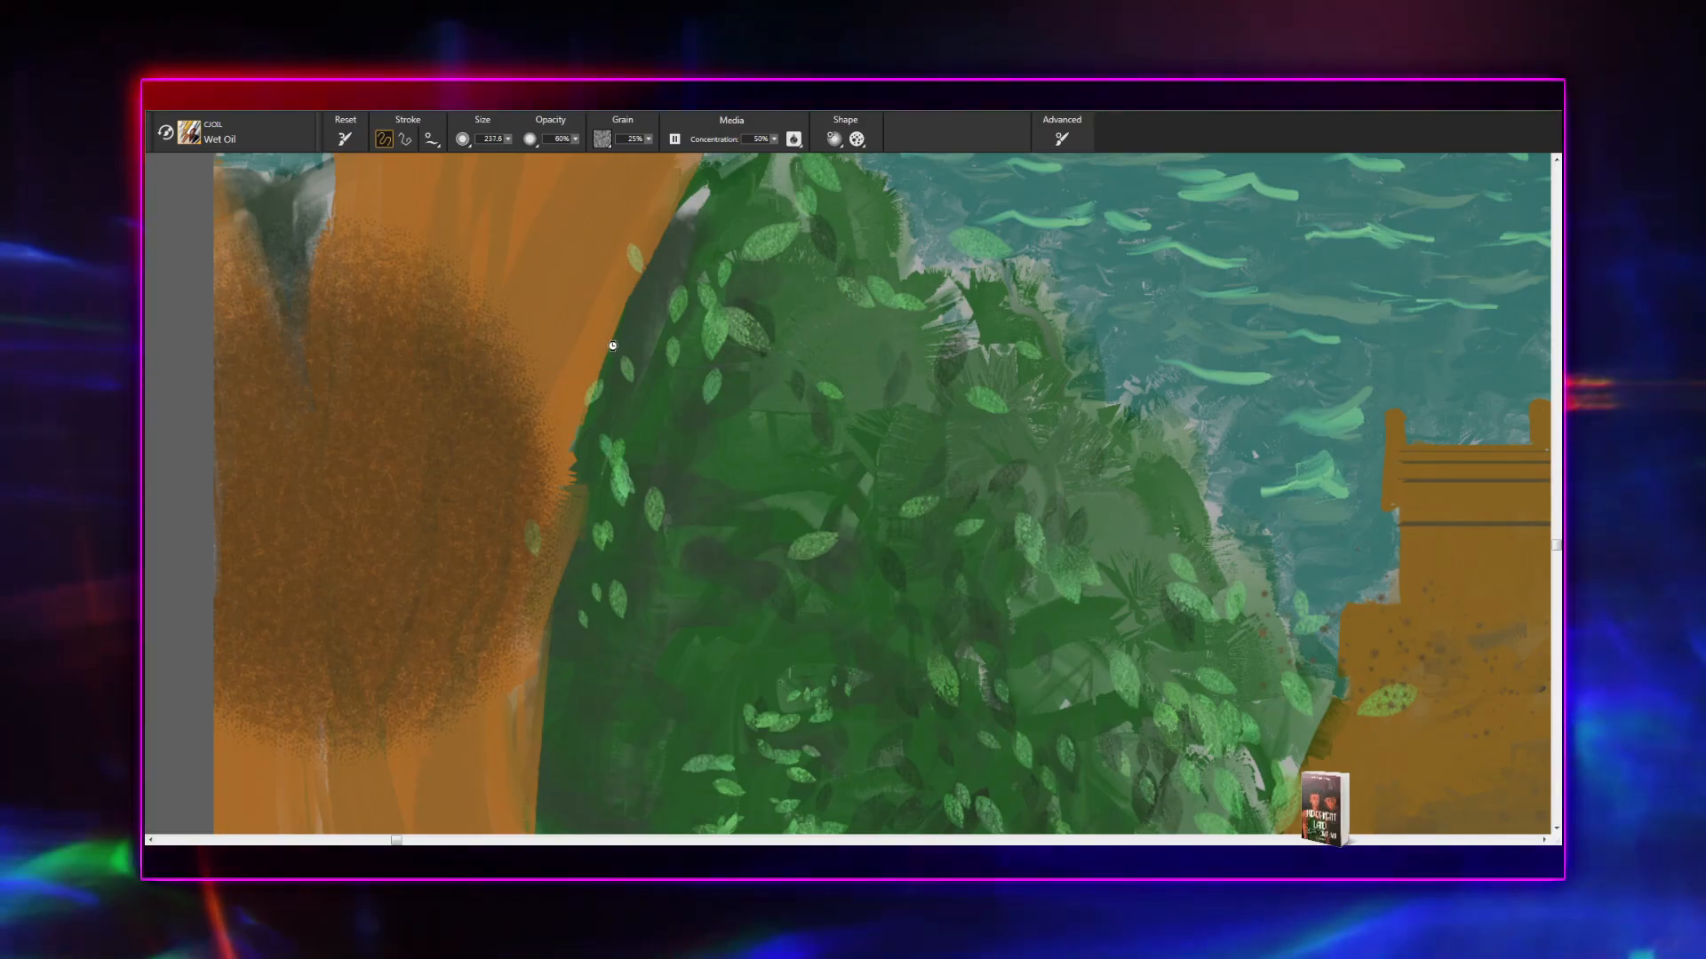
{"action": "key", "text": "bracketleft"}
{"action": "key", "text": "bracketleft"}
{"action": "key", "text": "bracketleft"}
{"action": "key", "text": "bracketleft"}
{"action": "key", "text": "bracketleft"}
{"action": "key", "text": "bracketleft"}
{"action": "key", "text": "bracketleft"}
{"action": "key", "text": "bracketleft"}
{"action": "key", "text": "bracketleft"}
{"action": "key", "text": "bracketleft"}
{"action": "key", "text": "bracketleft"}
{"action": "key", "text": "bracketleft"}
{"action": "key", "text": "bracketleft"}
{"action": "key", "text": "bracketleft"}
{"action": "key", "text": "bracketleft"}
{"action": "key", "text": "bracketleft"}
{"action": "key", "text": "bracketleft"}
{"action": "key", "text": "bracketleft"}
{"action": "key", "text": "bracketleft"}
{"action": "key", "text": "bracketleft"}
{"action": "key", "text": "bracketleft"}
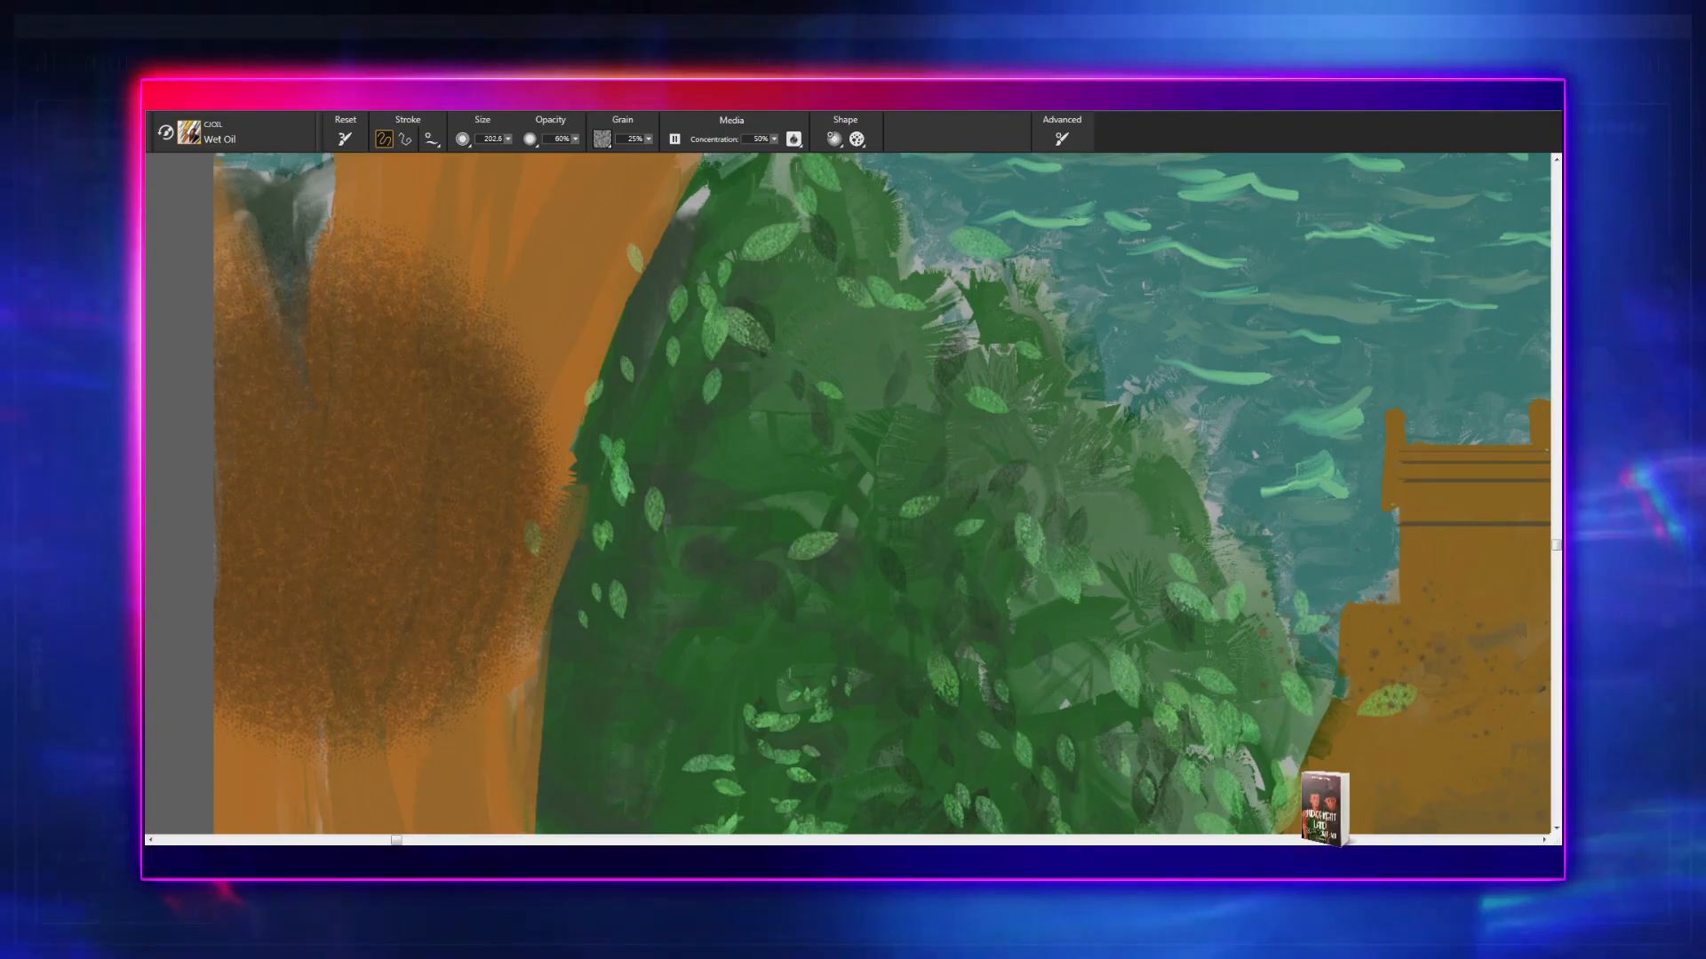
{"action": "key", "text": "bracketleft"}
{"action": "key", "text": "bracketleft"}
{"action": "key", "text": "bracketleft"}
{"action": "key", "text": "bracketleft"}
{"action": "key", "text": "bracketleft"}
{"action": "key", "text": "bracketleft"}
{"action": "key", "text": "bracketleft"}
{"action": "key", "text": "bracketleft"}
{"action": "key", "text": "bracketleft"}
{"action": "key", "text": "bracketleft"}
{"action": "key", "text": "bracketleft"}
{"action": "key", "text": "bracketleft"}
{"action": "key", "text": "bracketleft"}
{"action": "key", "text": "bracketleft"}
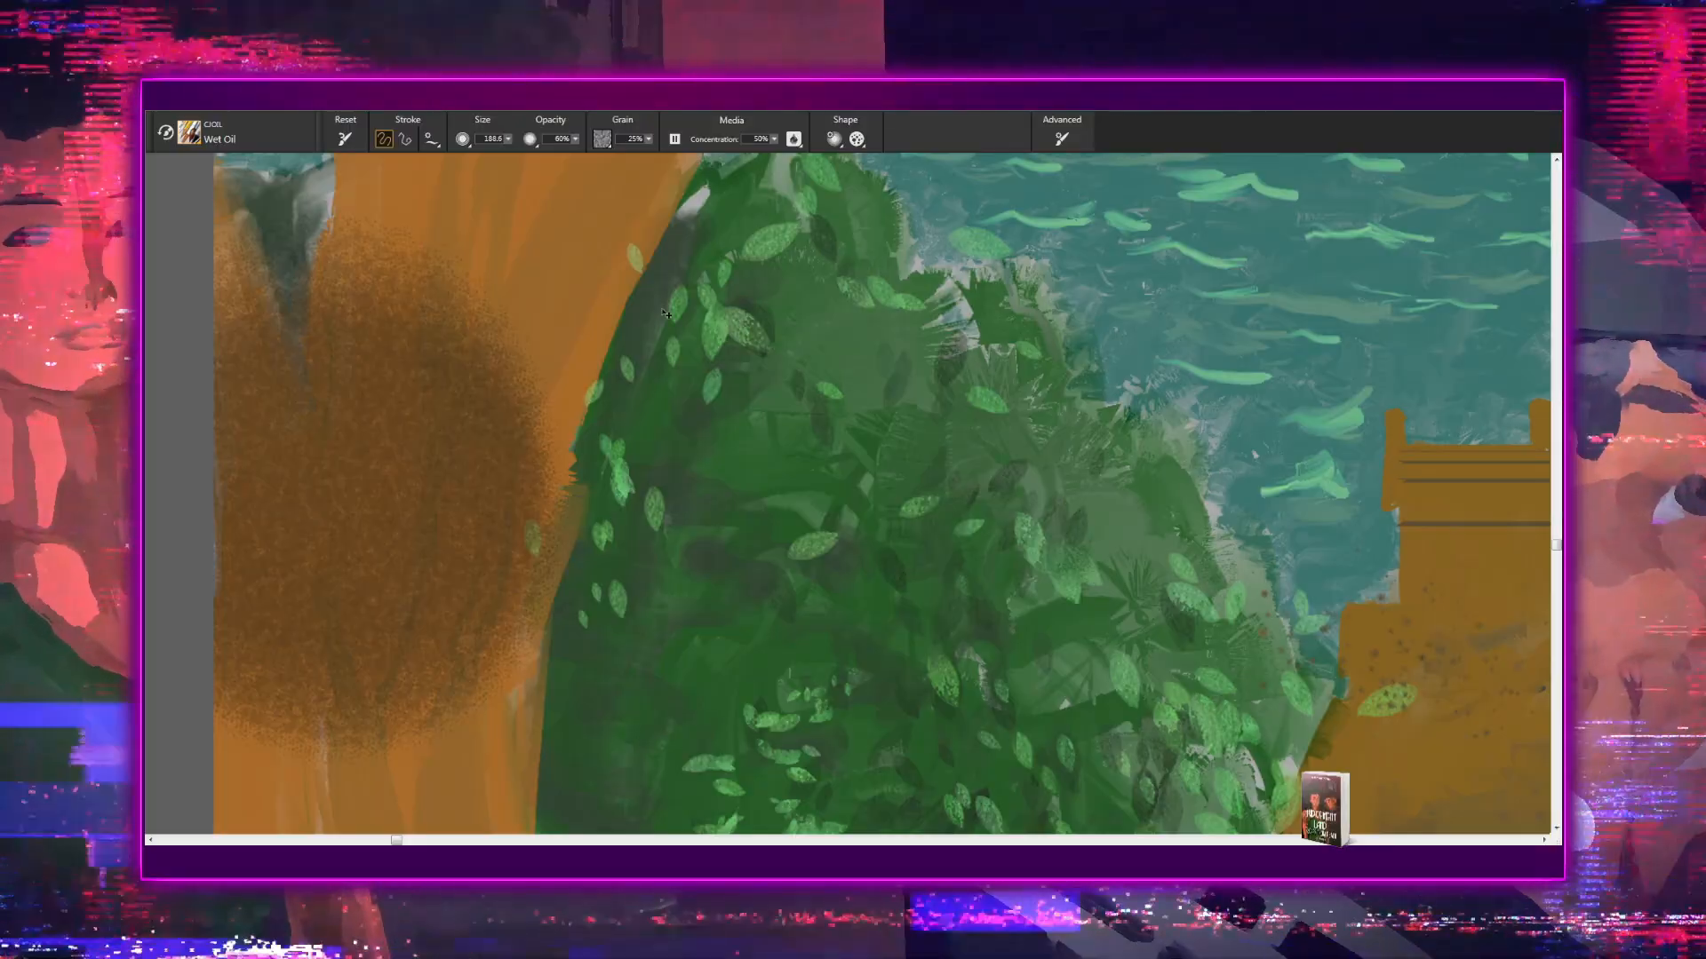
{"action": "key", "text": "ctrl+z"}
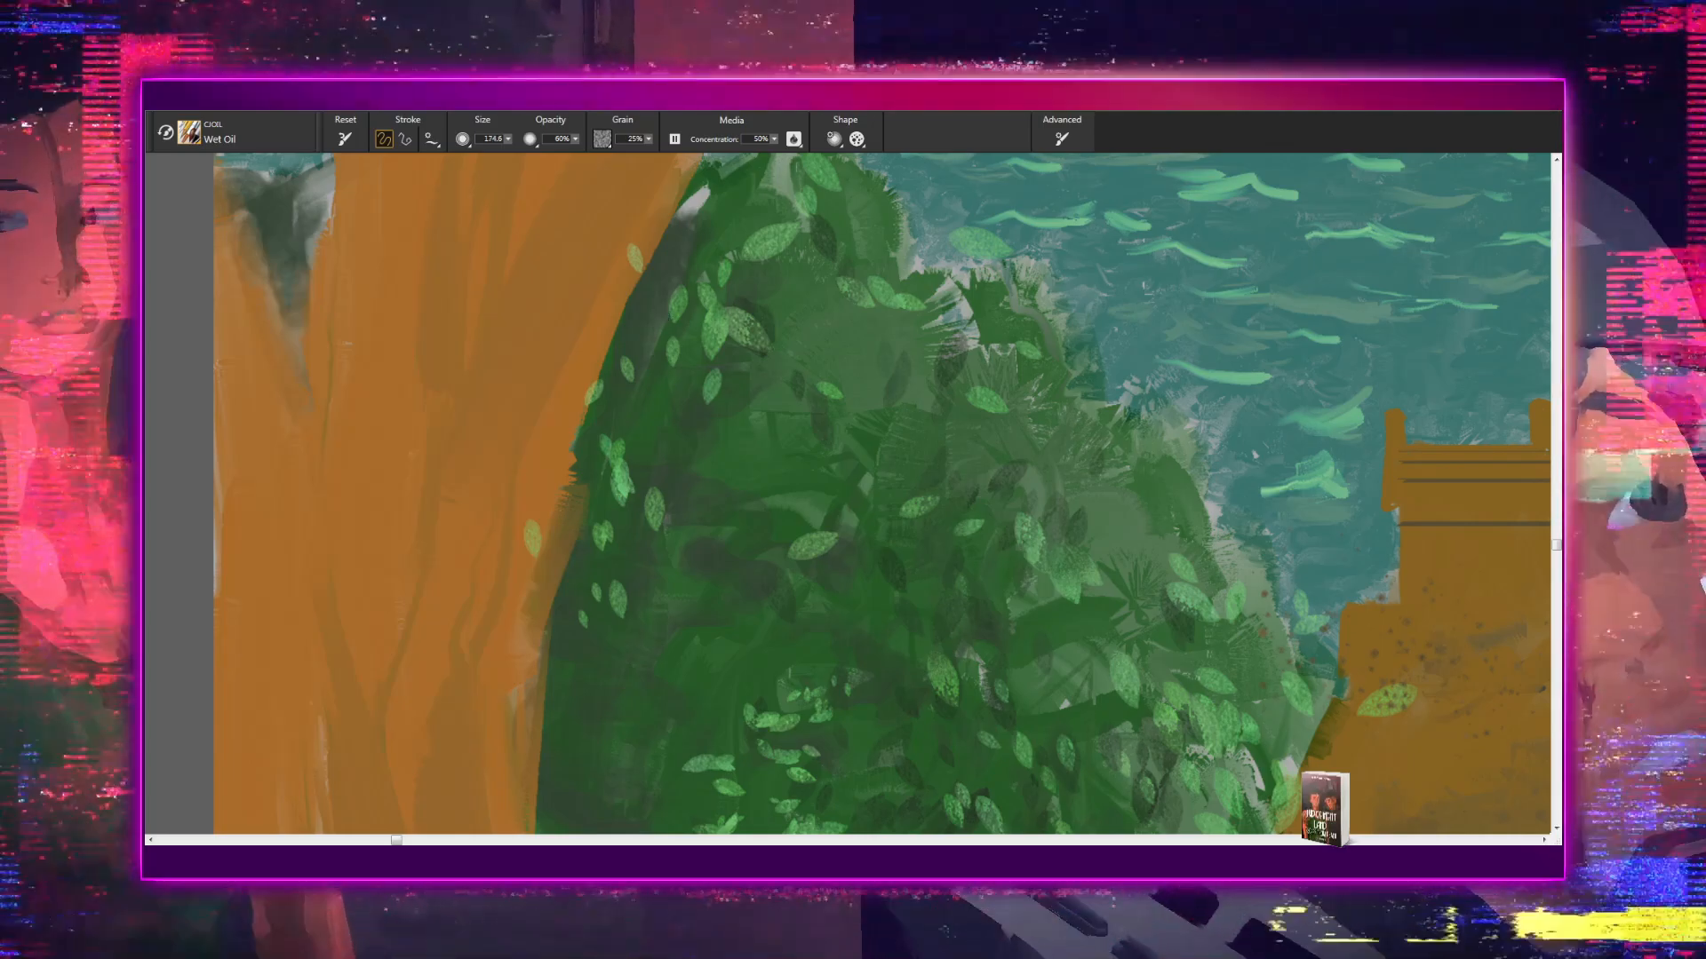
- Set the Wet Oil brush size to 48.8, try a narrower dark brown stroke down the left tree trunk, and undo it
{"action": "key", "text": "bracketleft"}
{"action": "key", "text": "bracketleft"}
{"action": "key", "text": "bracketleft"}
{"action": "key", "text": "bracketleft"}
{"action": "key", "text": "bracketleft"}
{"action": "key", "text": "bracketleft"}
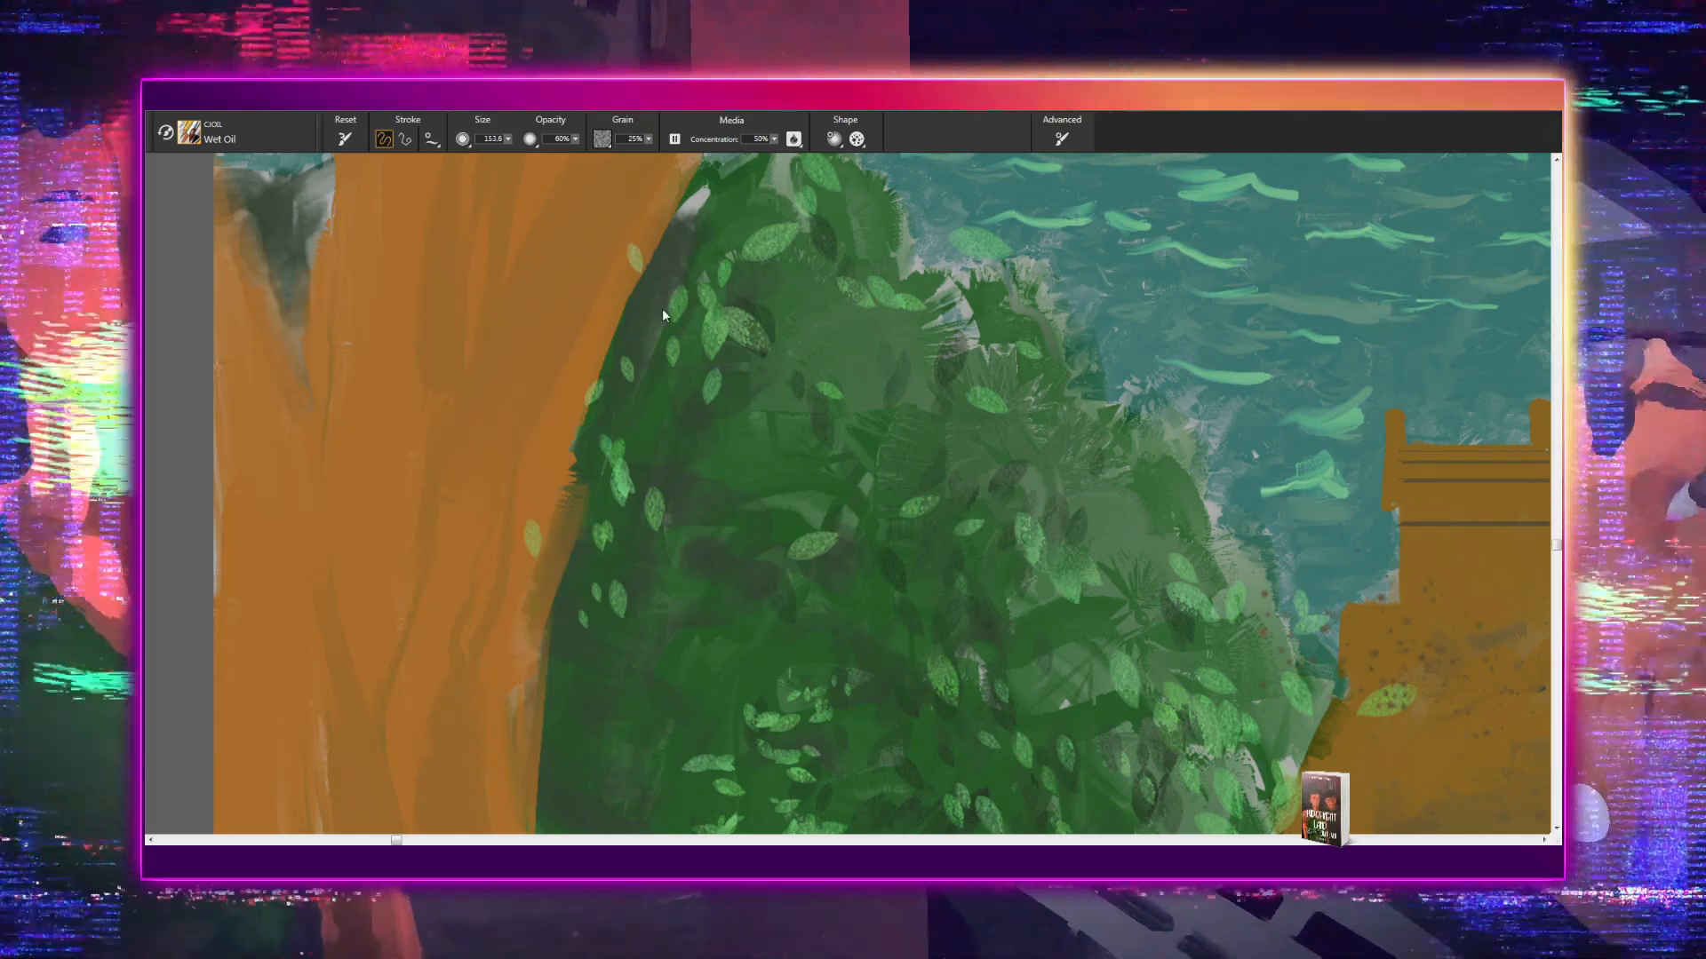
{"action": "key", "text": "bracketleft"}
{"action": "key", "text": "bracketleft"}
{"action": "key", "text": "bracketleft"}
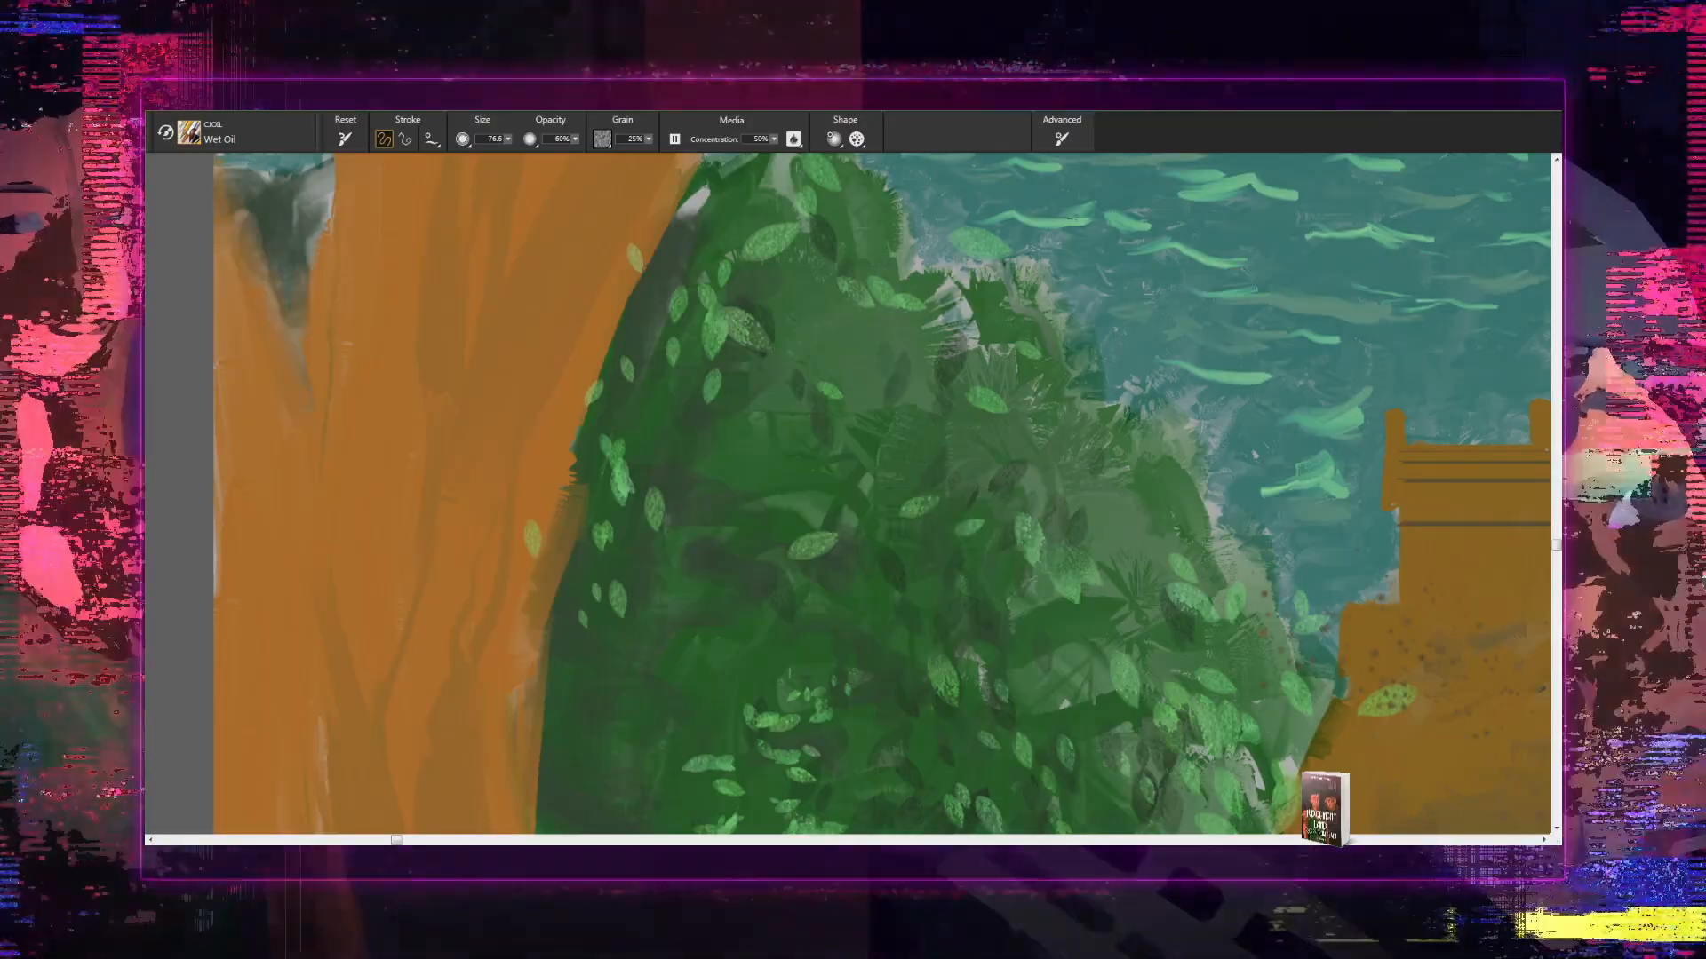
{"action": "key", "text": "bracketleft"}
{"action": "key", "text": "bracketleft"}
{"action": "key", "text": "bracketleft"}
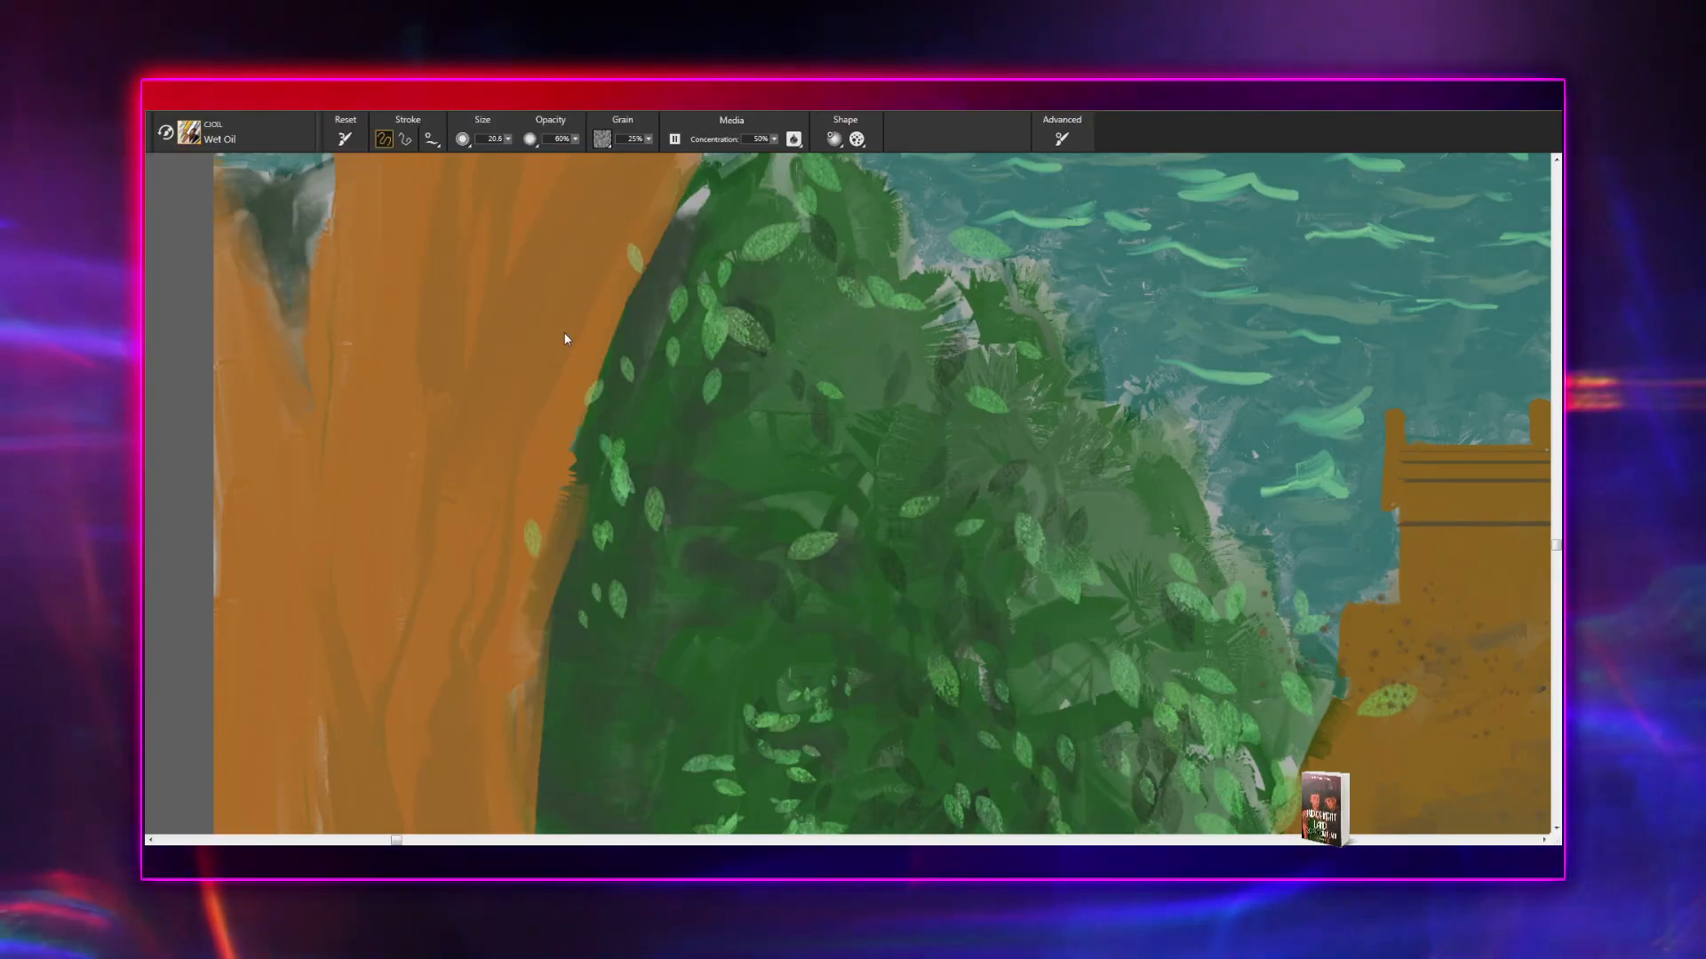
{"action": "key", "text": "bracketleft"}
{"action": "key", "text": "bracketleft"}
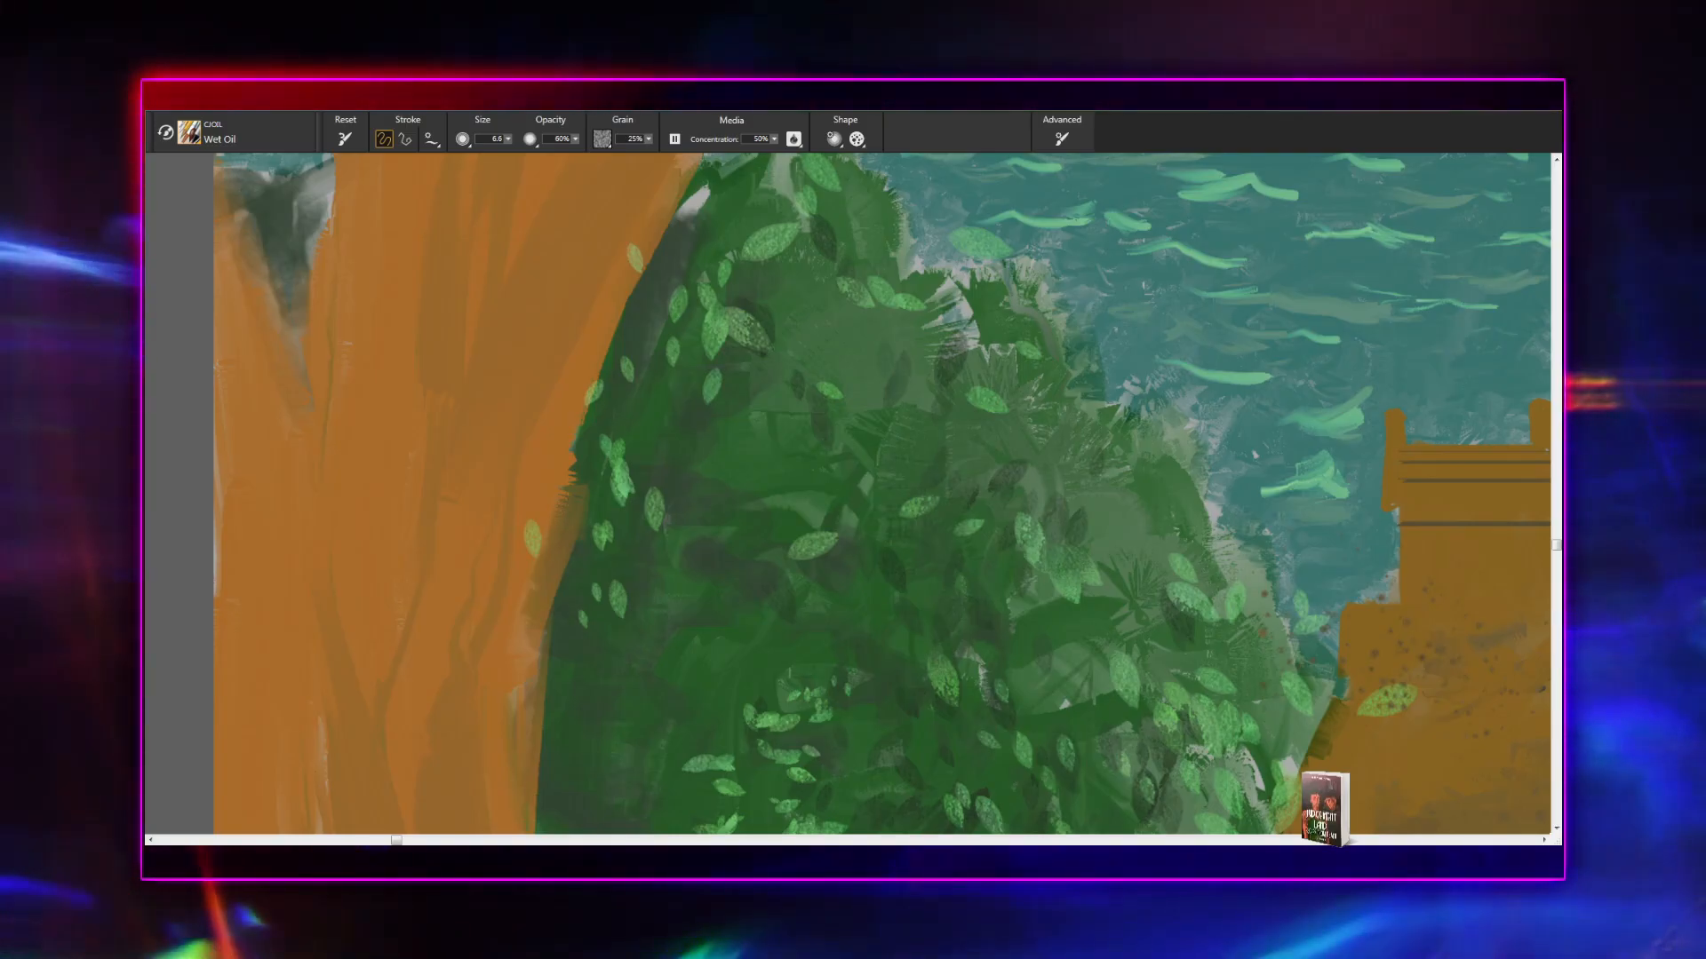
{"action": "key", "text": "bracketright"}
{"action": "key", "text": "bracketright"}
{"action": "key", "text": "bracketright"}
{"action": "key", "text": "bracketright"}
{"action": "key", "text": "bracketright"}
{"action": "key", "text": "bracketright"}
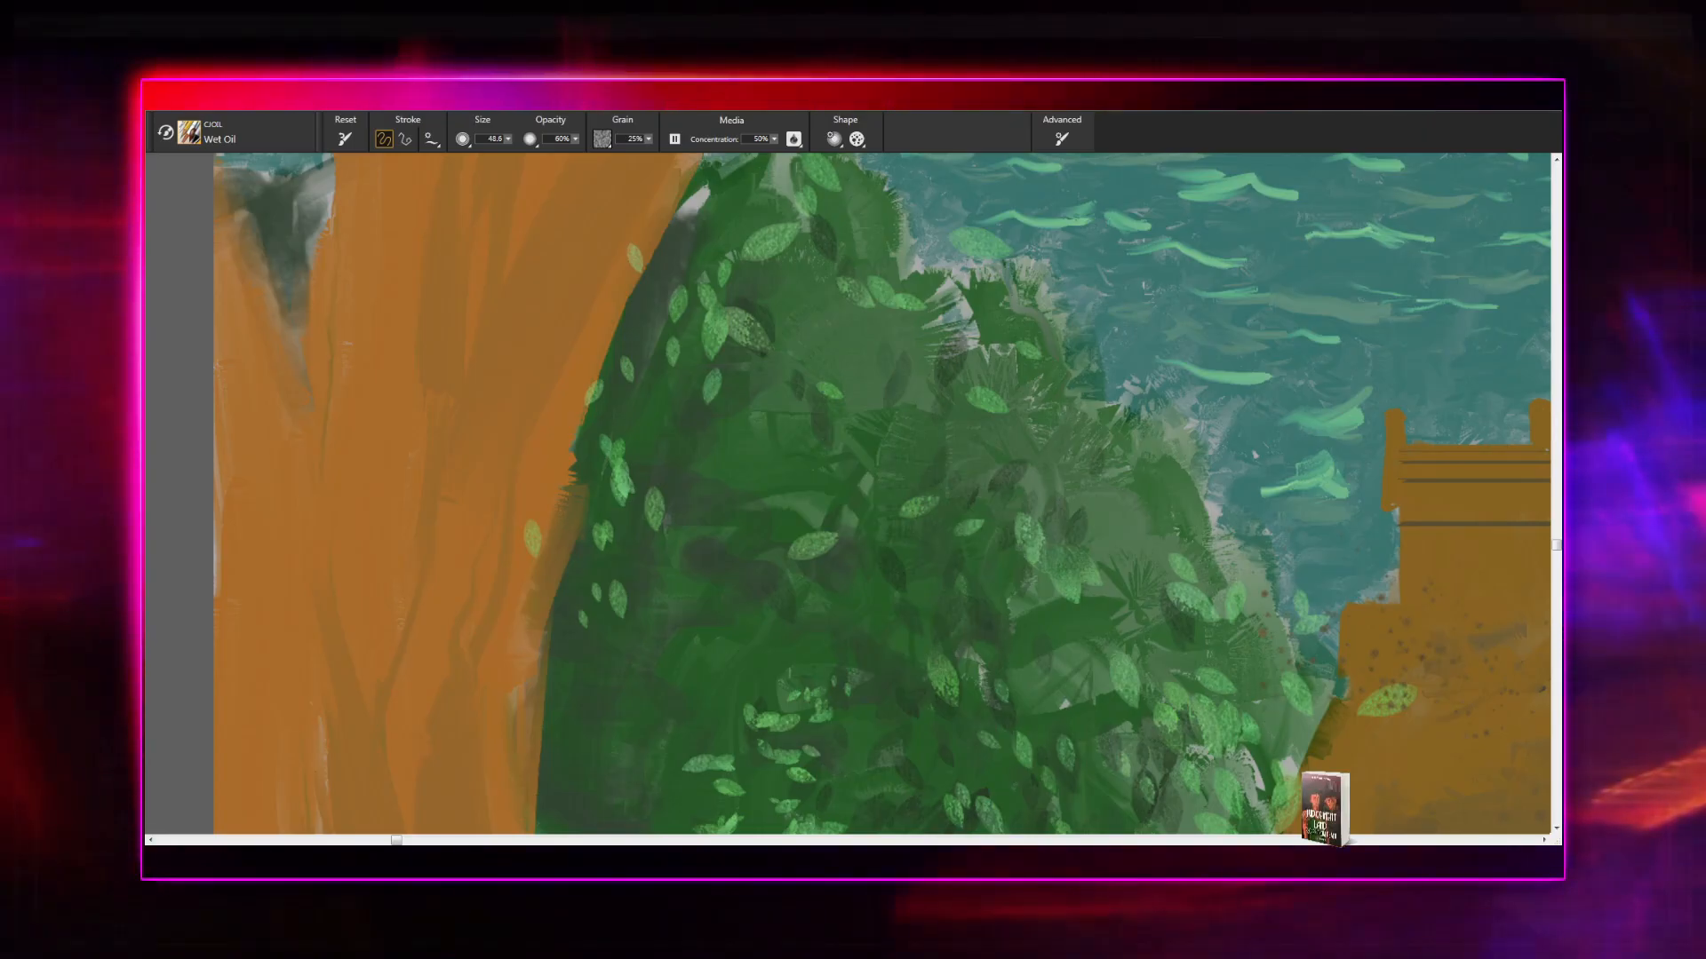
{"action": "left_click_drag", "start_coordinate": [480, 471], "coordinate": [424, 738]}
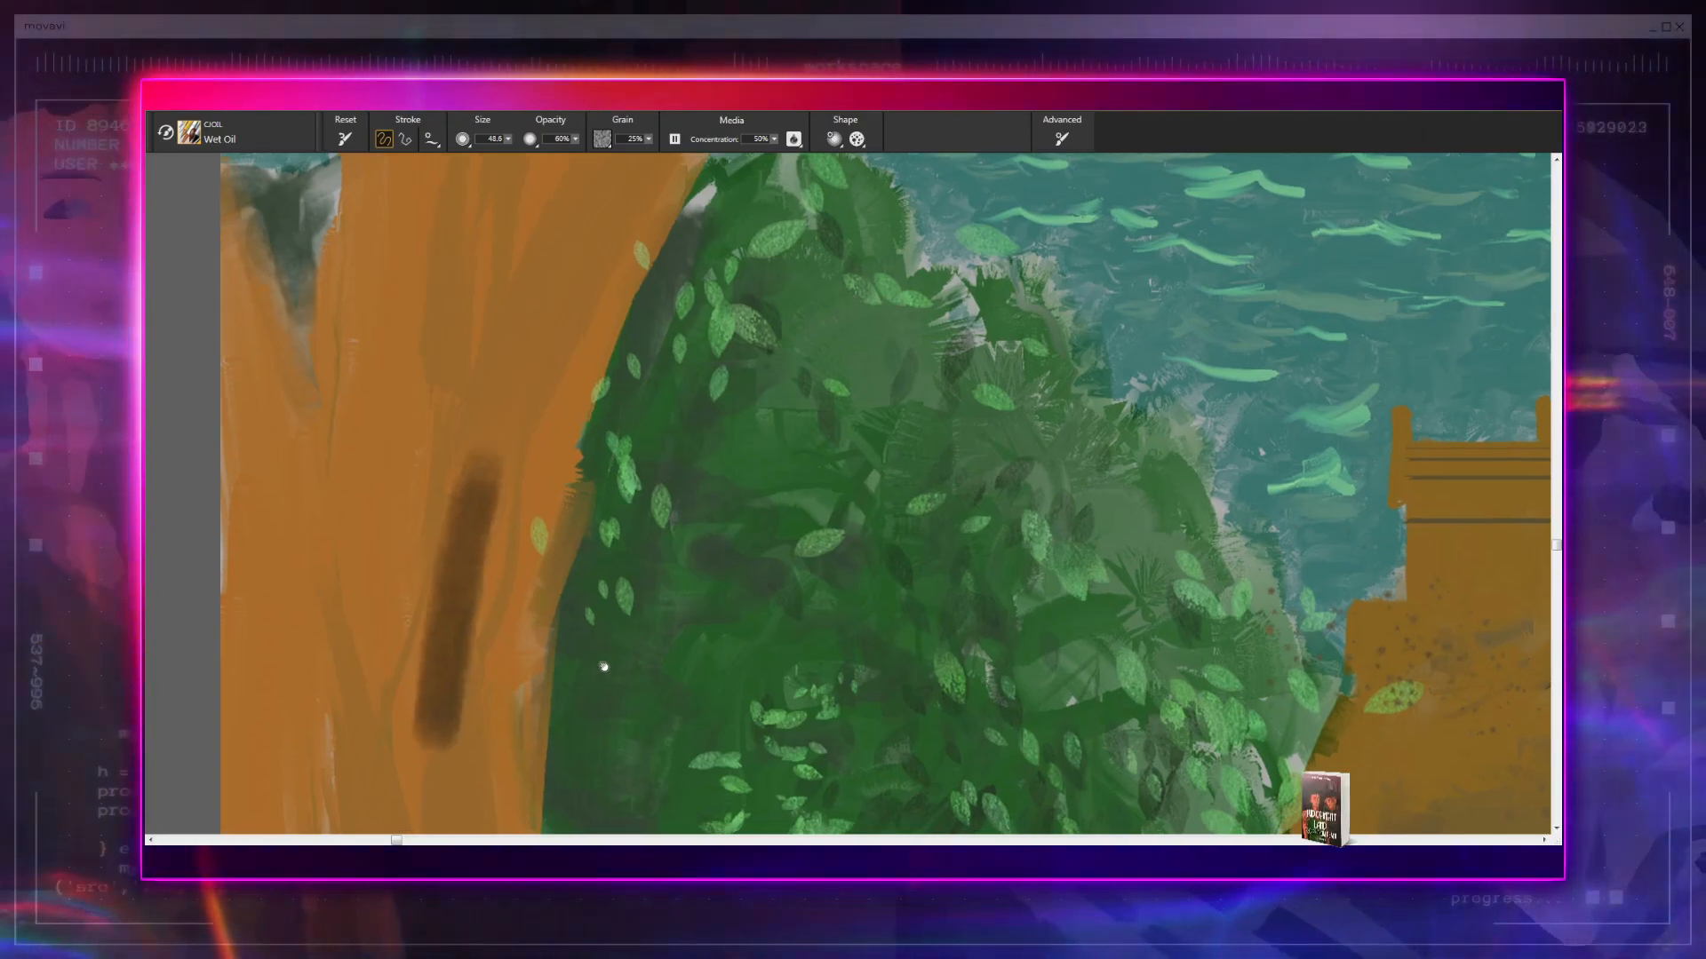
{"action": "left_click_drag", "start_coordinate": [573, 702], "coordinate": [791, 510]}
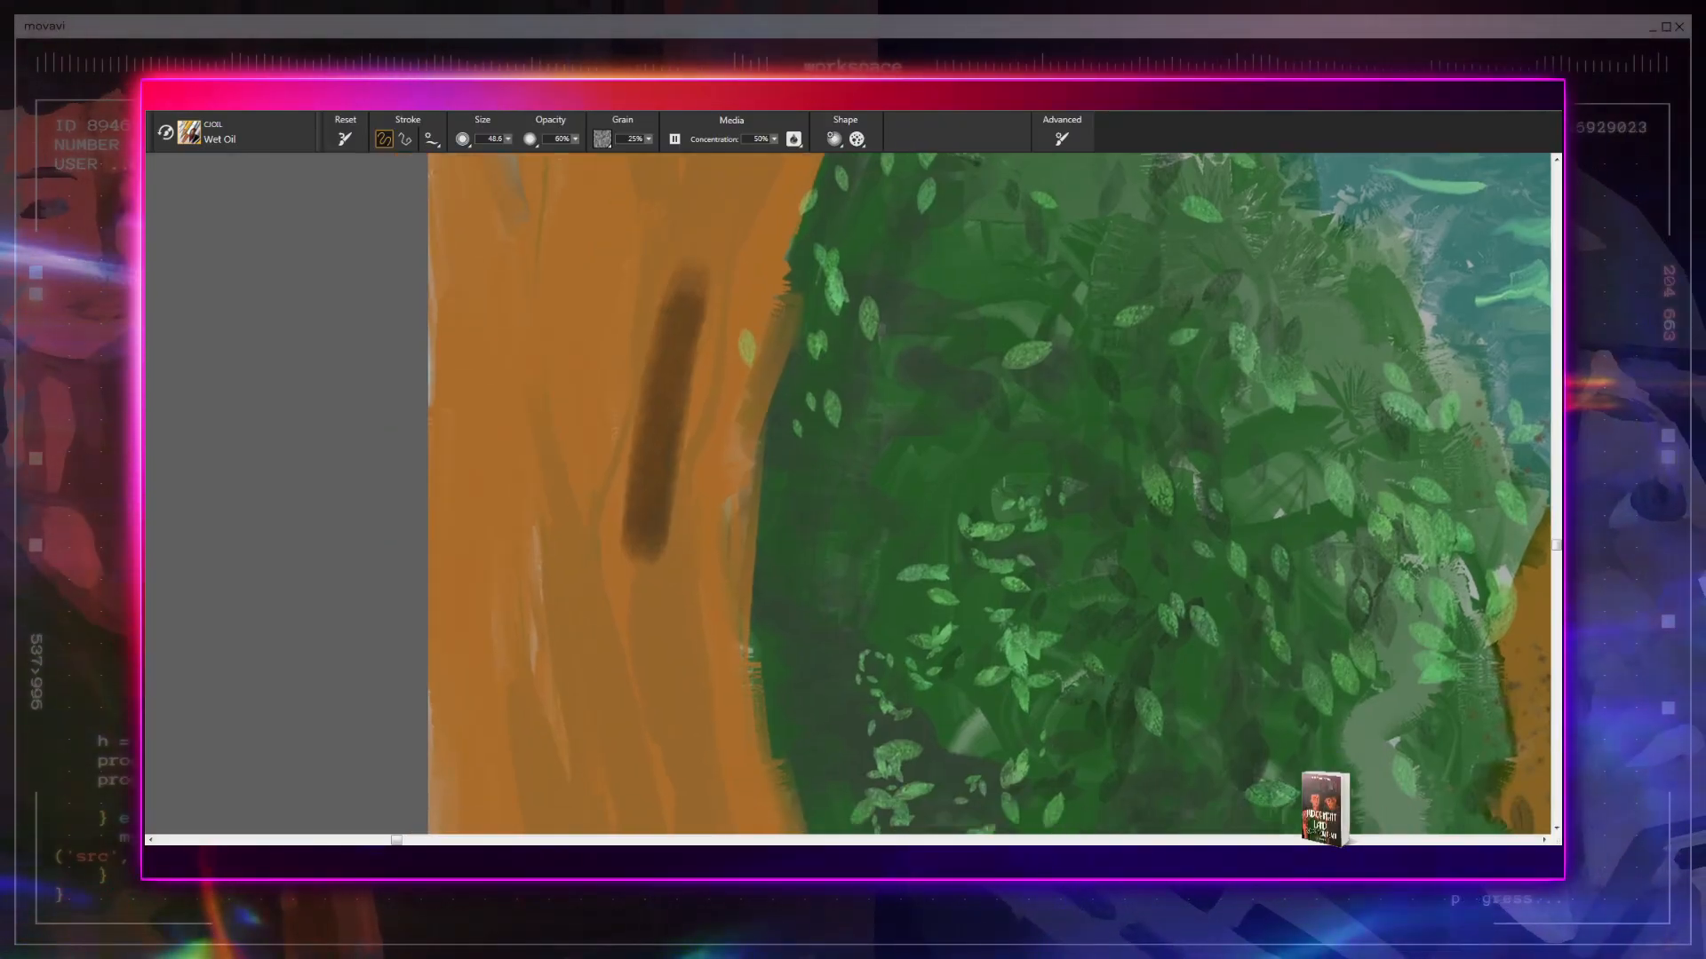
{"action": "key", "text": "ctrl+z"}
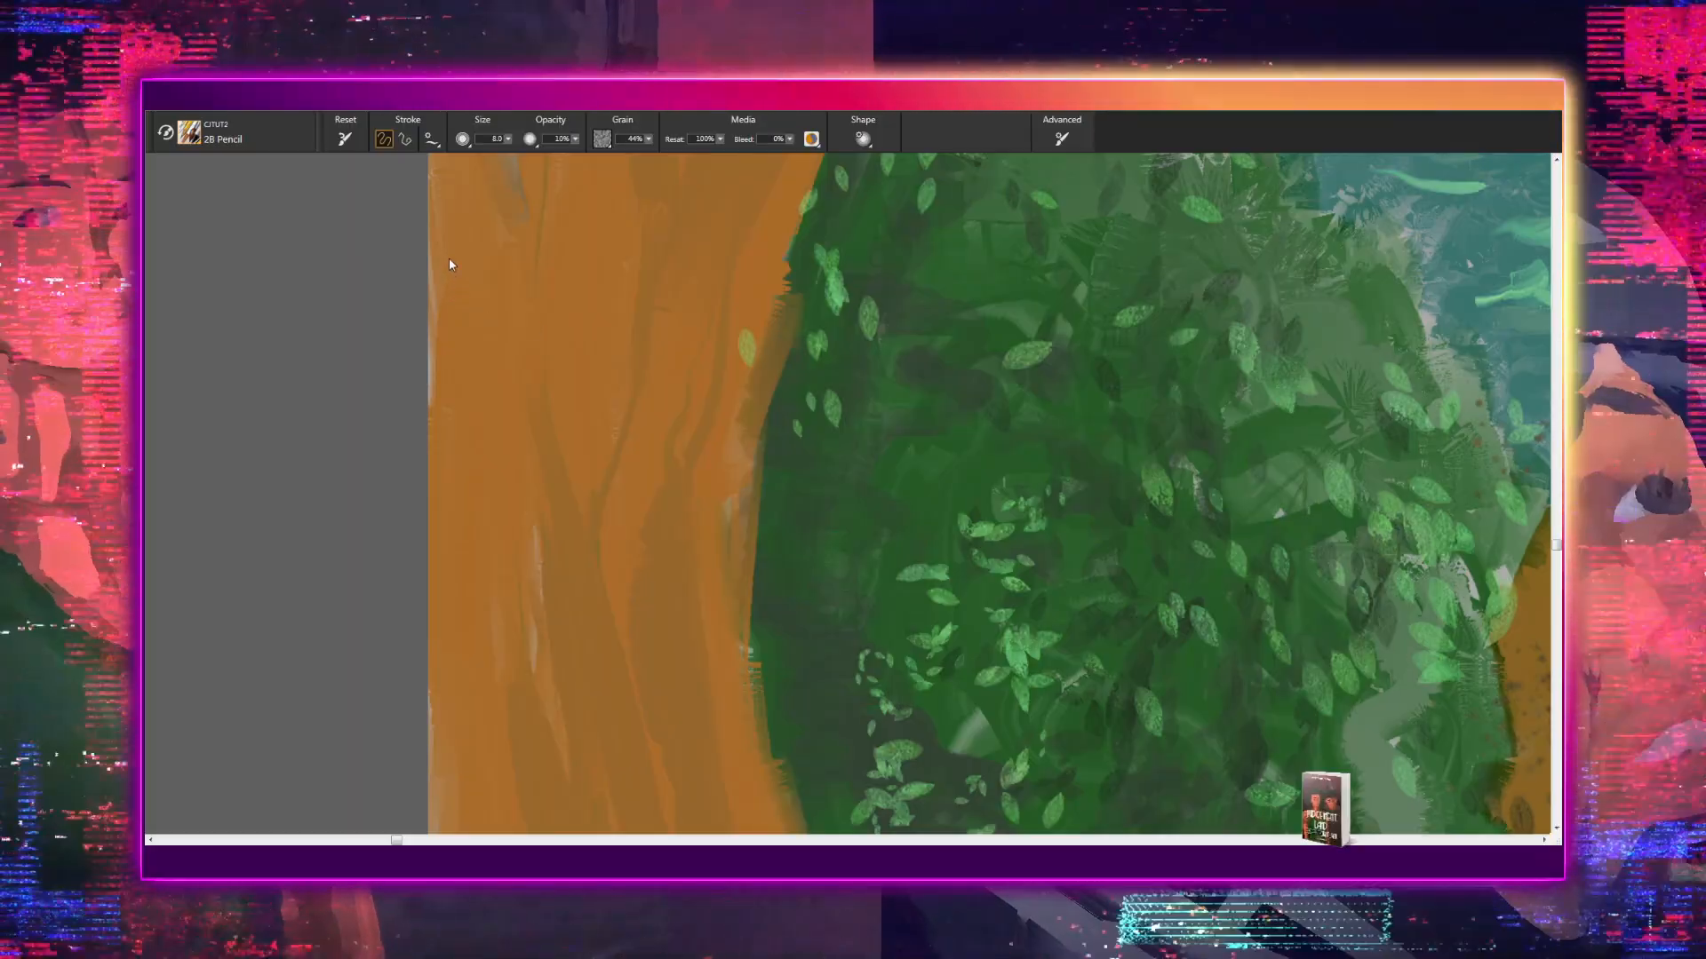
- Switch to the 01-BLOCKING-Sargent brush and paint thin dark brown bark lines along the left tree's trunk and forked branch
{"action": "key", "text": "b"}
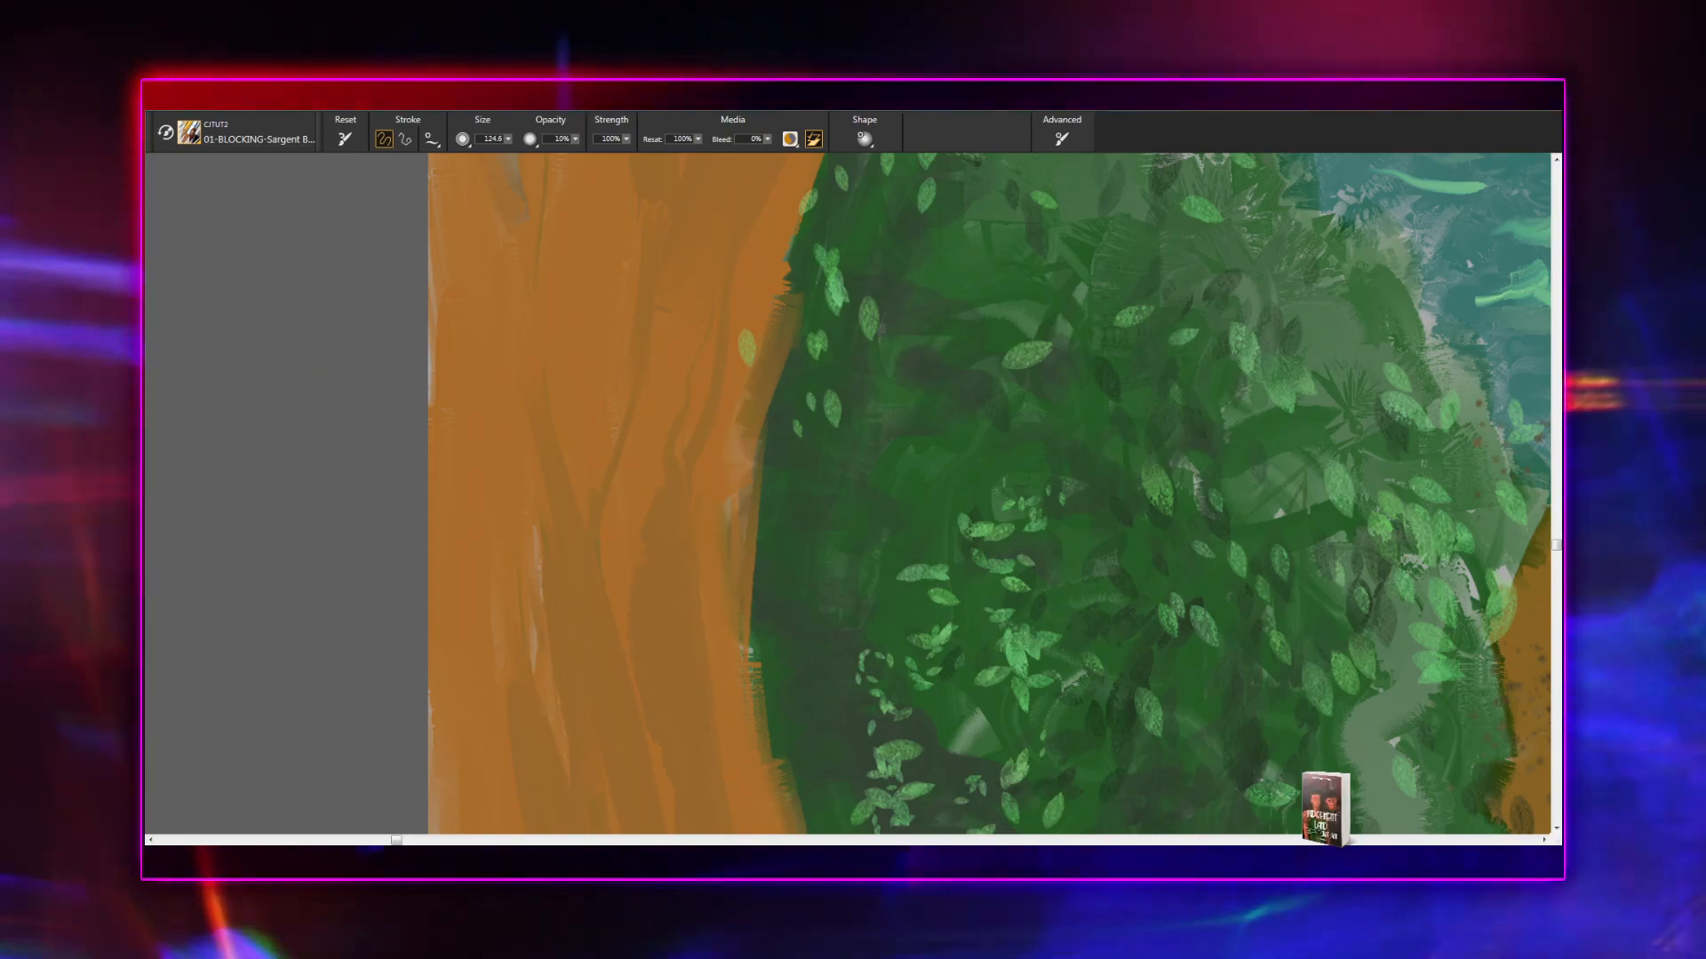
{"action": "scroll", "coordinate": [847, 494], "scroll_direction": "down", "scroll_amount": 9}
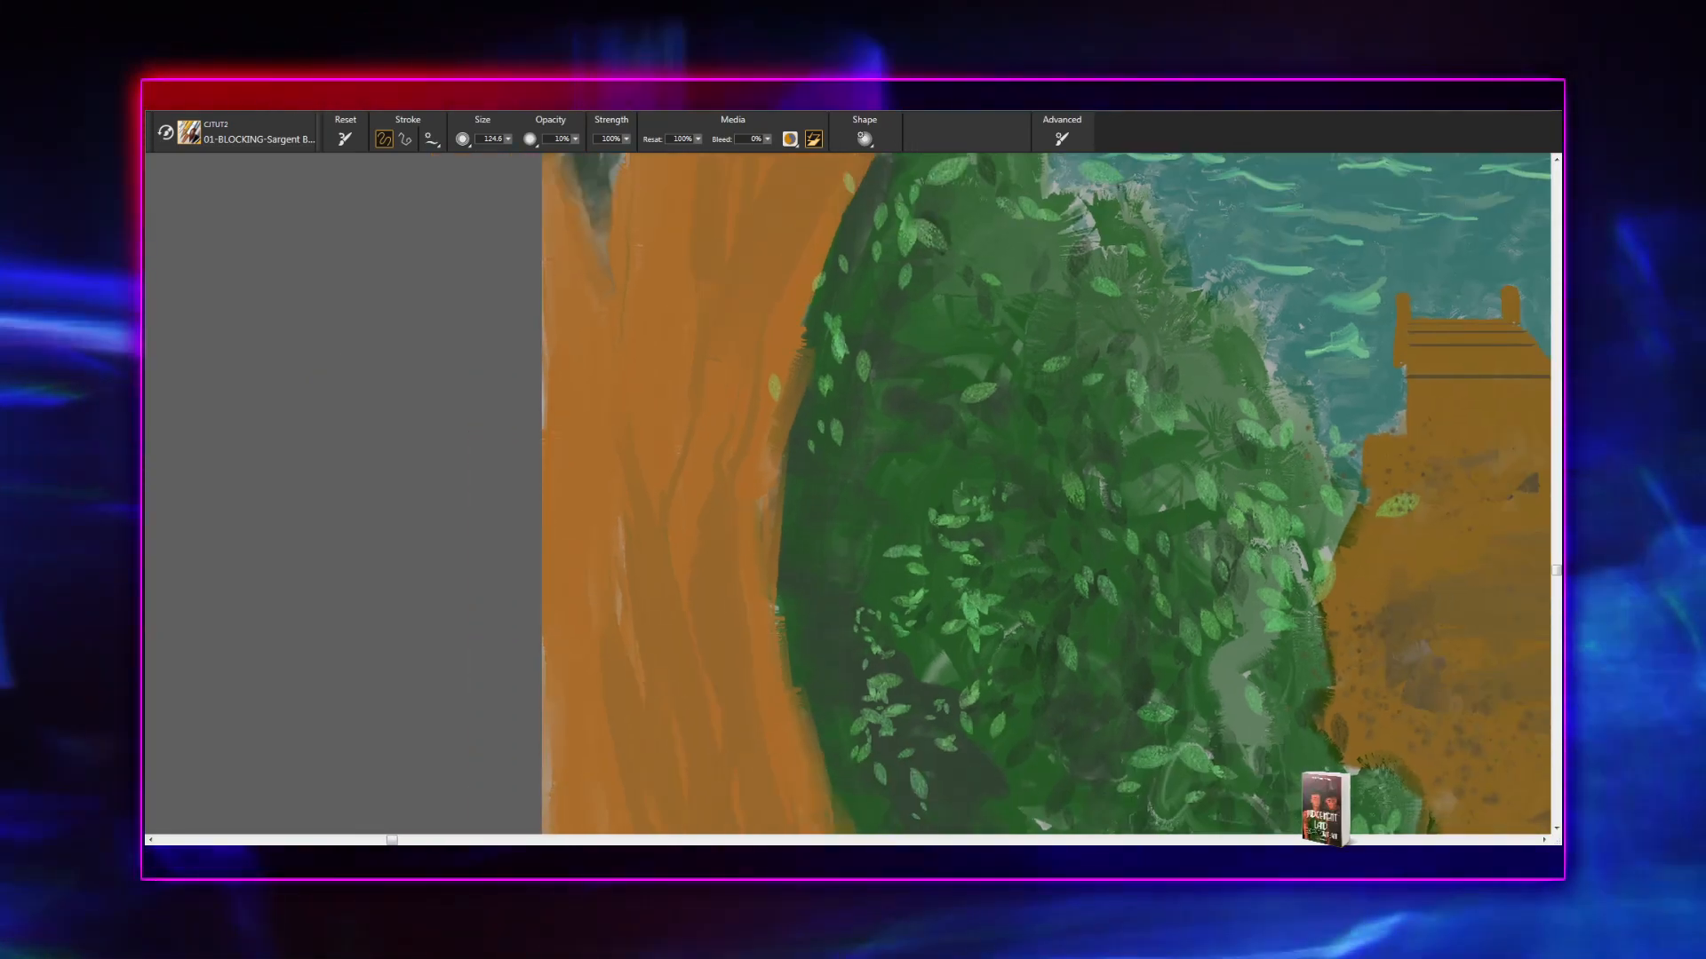
{"action": "scroll", "coordinate": [1128, 494], "scroll_direction": "down", "scroll_amount": 3}
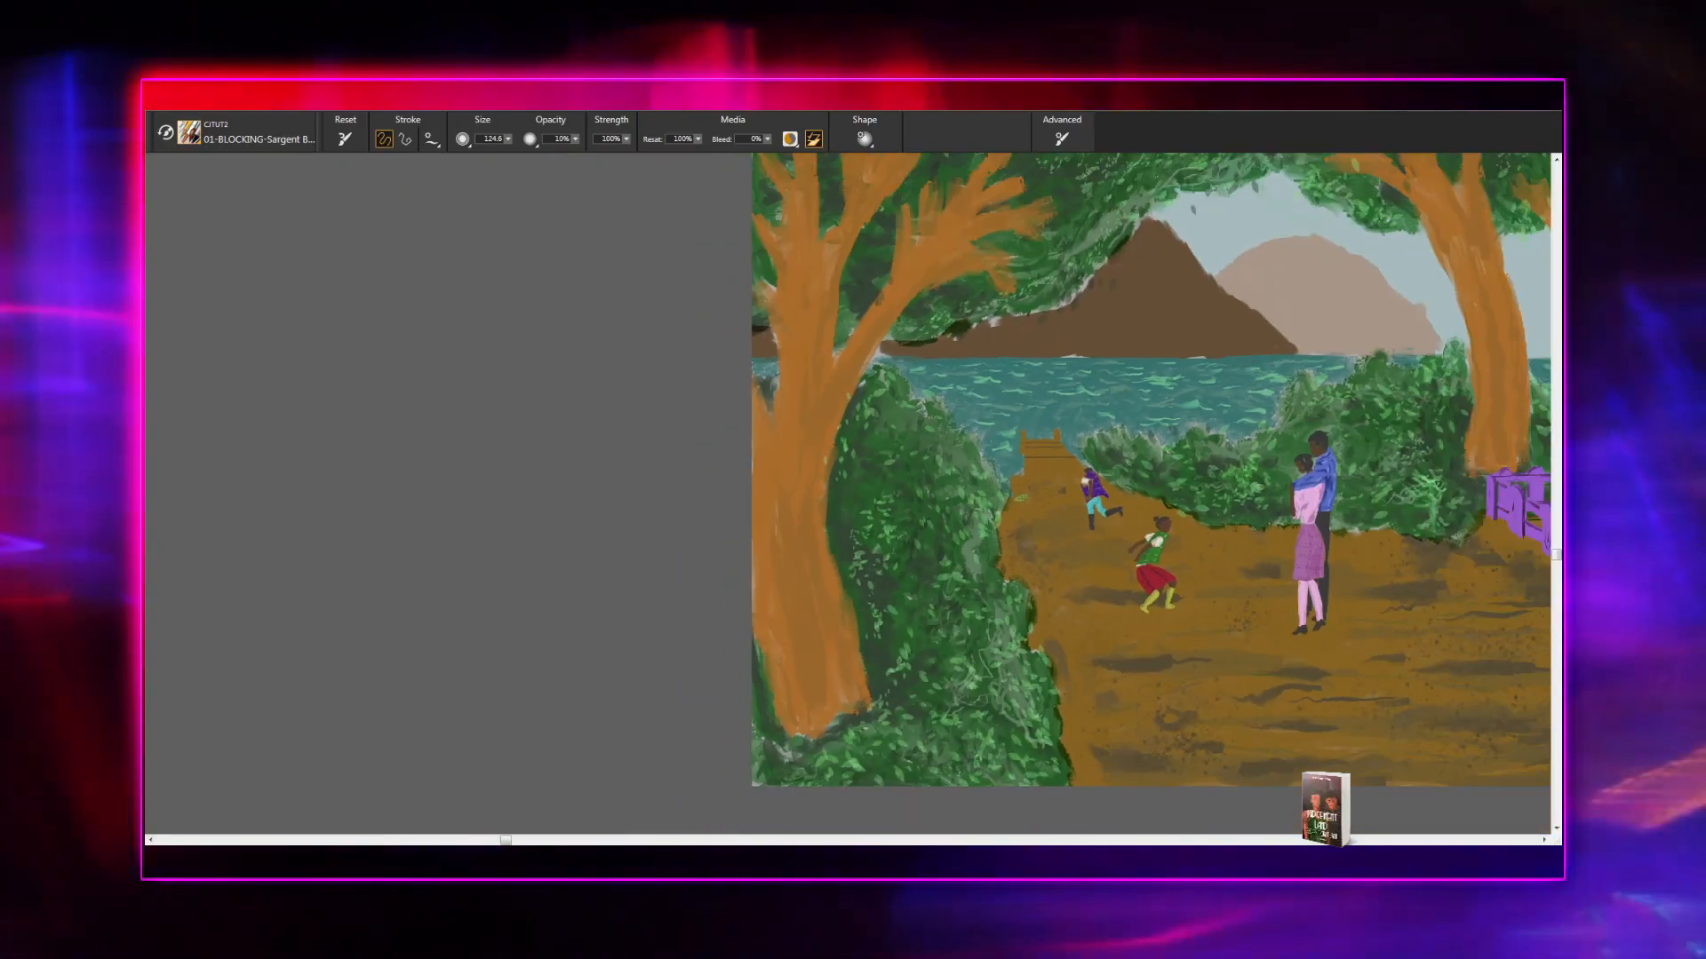
{"action": "left_click_drag", "start_coordinate": [871, 568], "coordinate": [663, 647]}
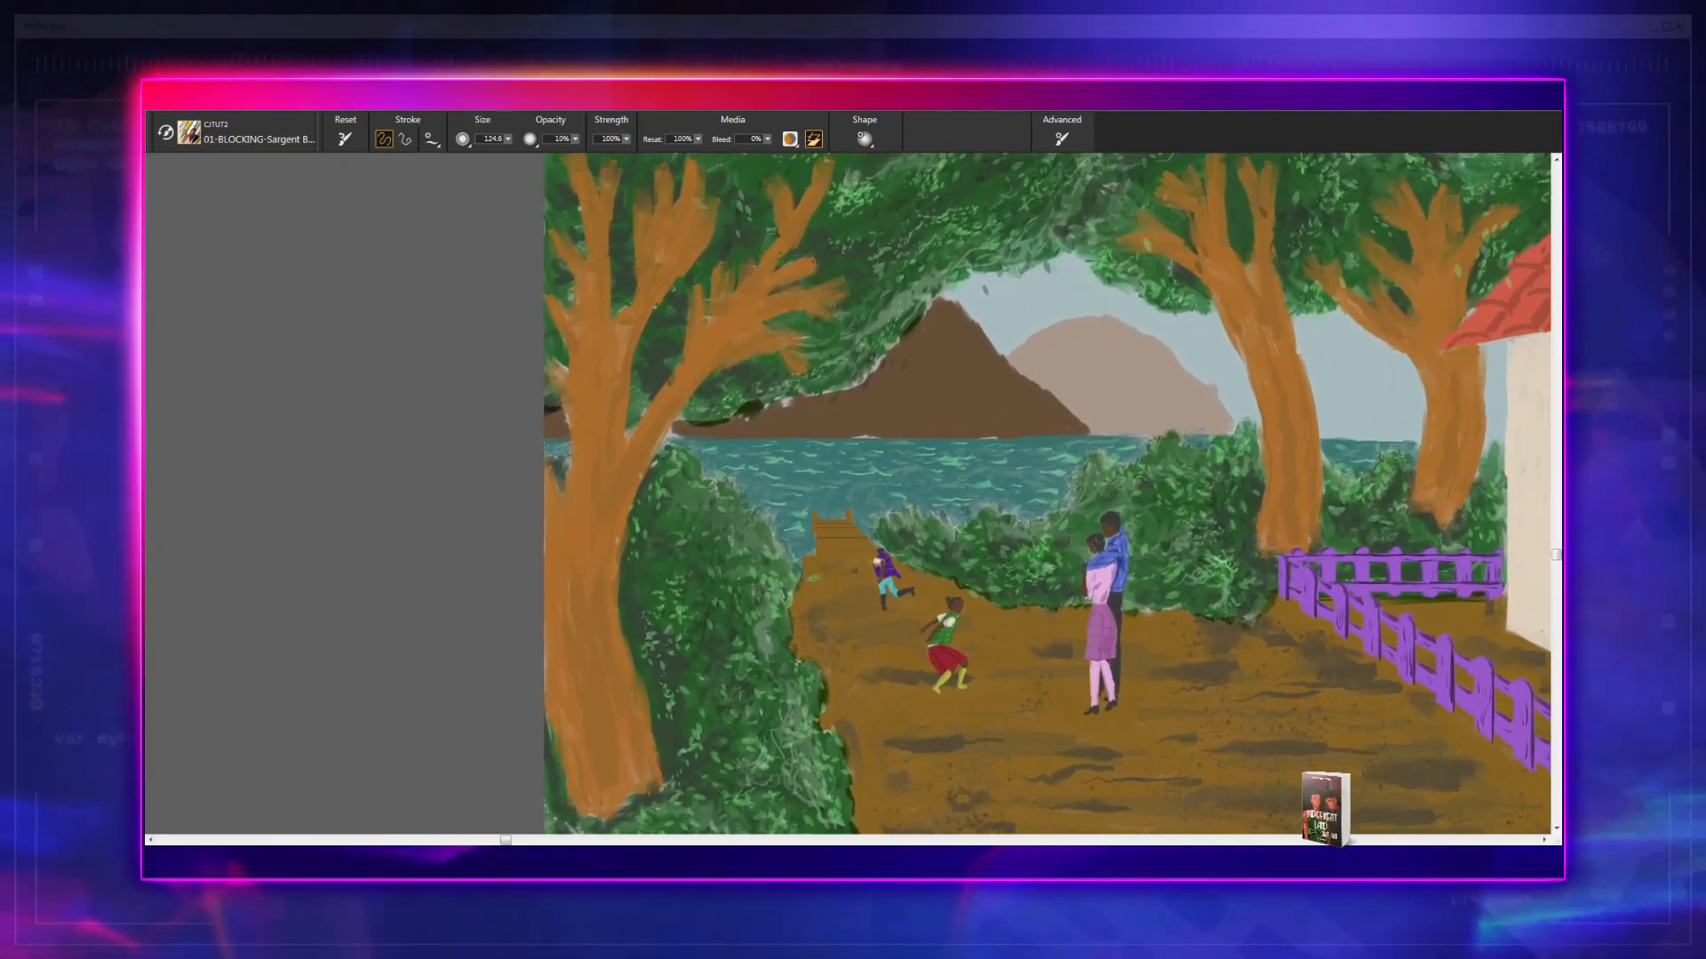
{"action": "scroll", "coordinate": [891, 711], "scroll_direction": "up", "scroll_amount": 5}
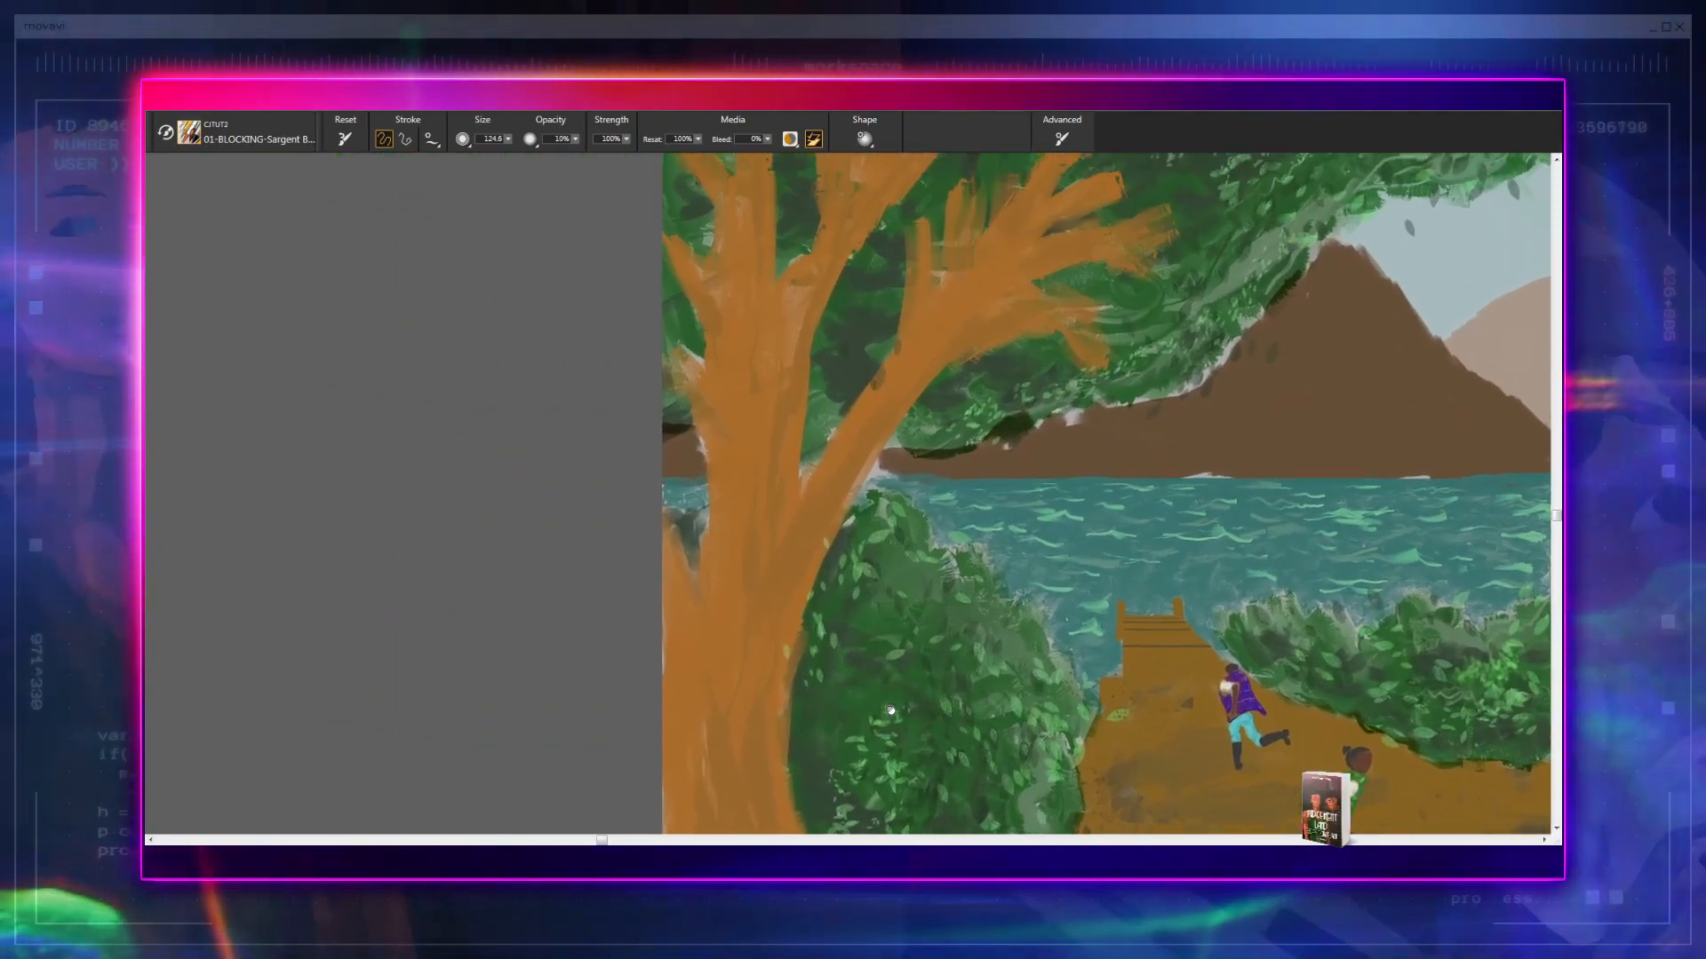
{"action": "scroll", "coordinate": [849, 493], "scroll_direction": "up", "scroll_amount": 5}
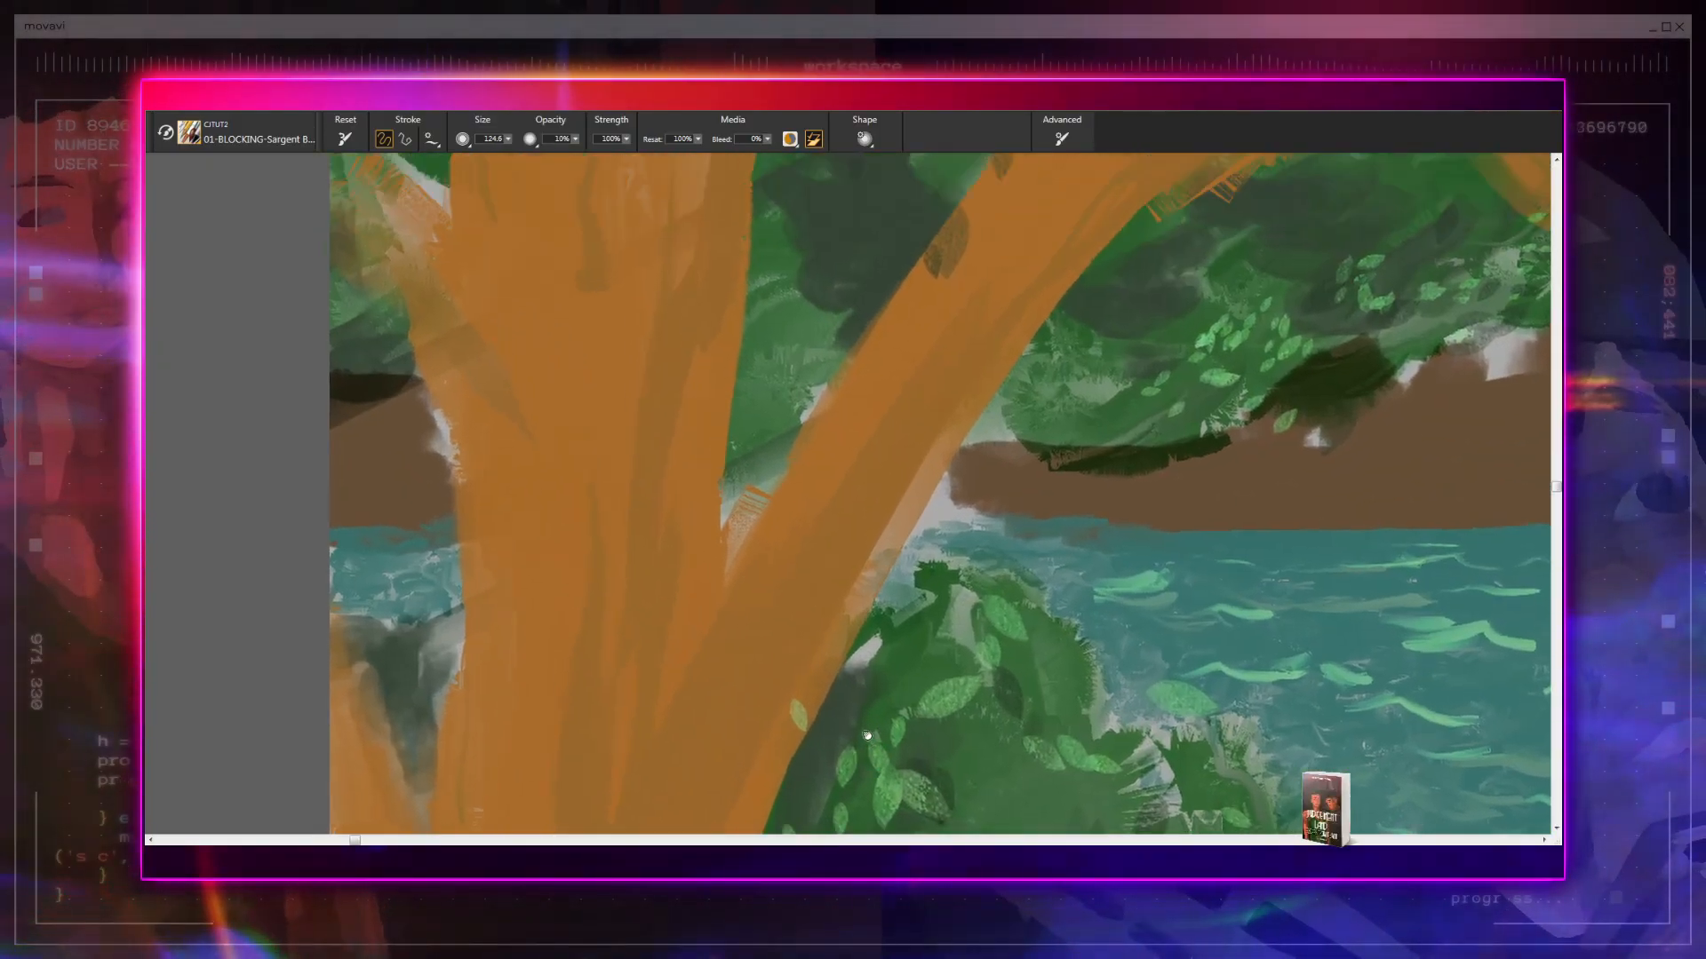
{"action": "scroll", "coordinate": [856, 655], "scroll_direction": "up", "scroll_amount": 3}
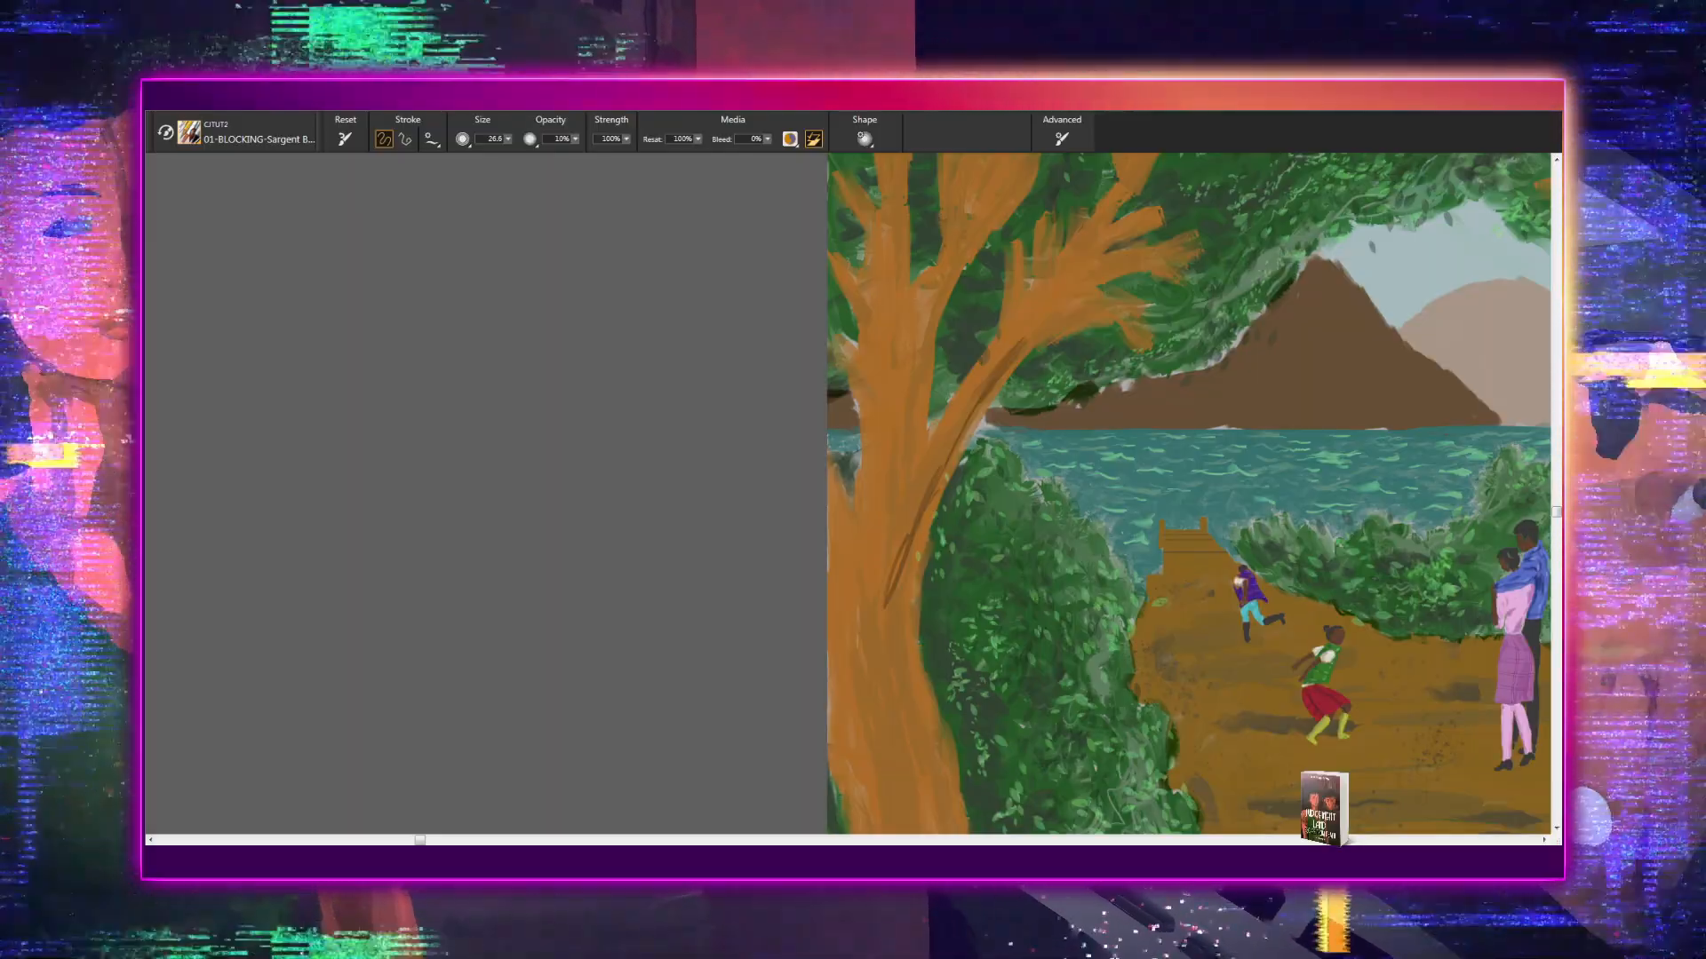
- Examine the new bark lines on the left tree close up and against the whole lakeside scene
{"action": "scroll", "coordinate": [847, 493], "scroll_direction": "up", "scroll_amount": 2}
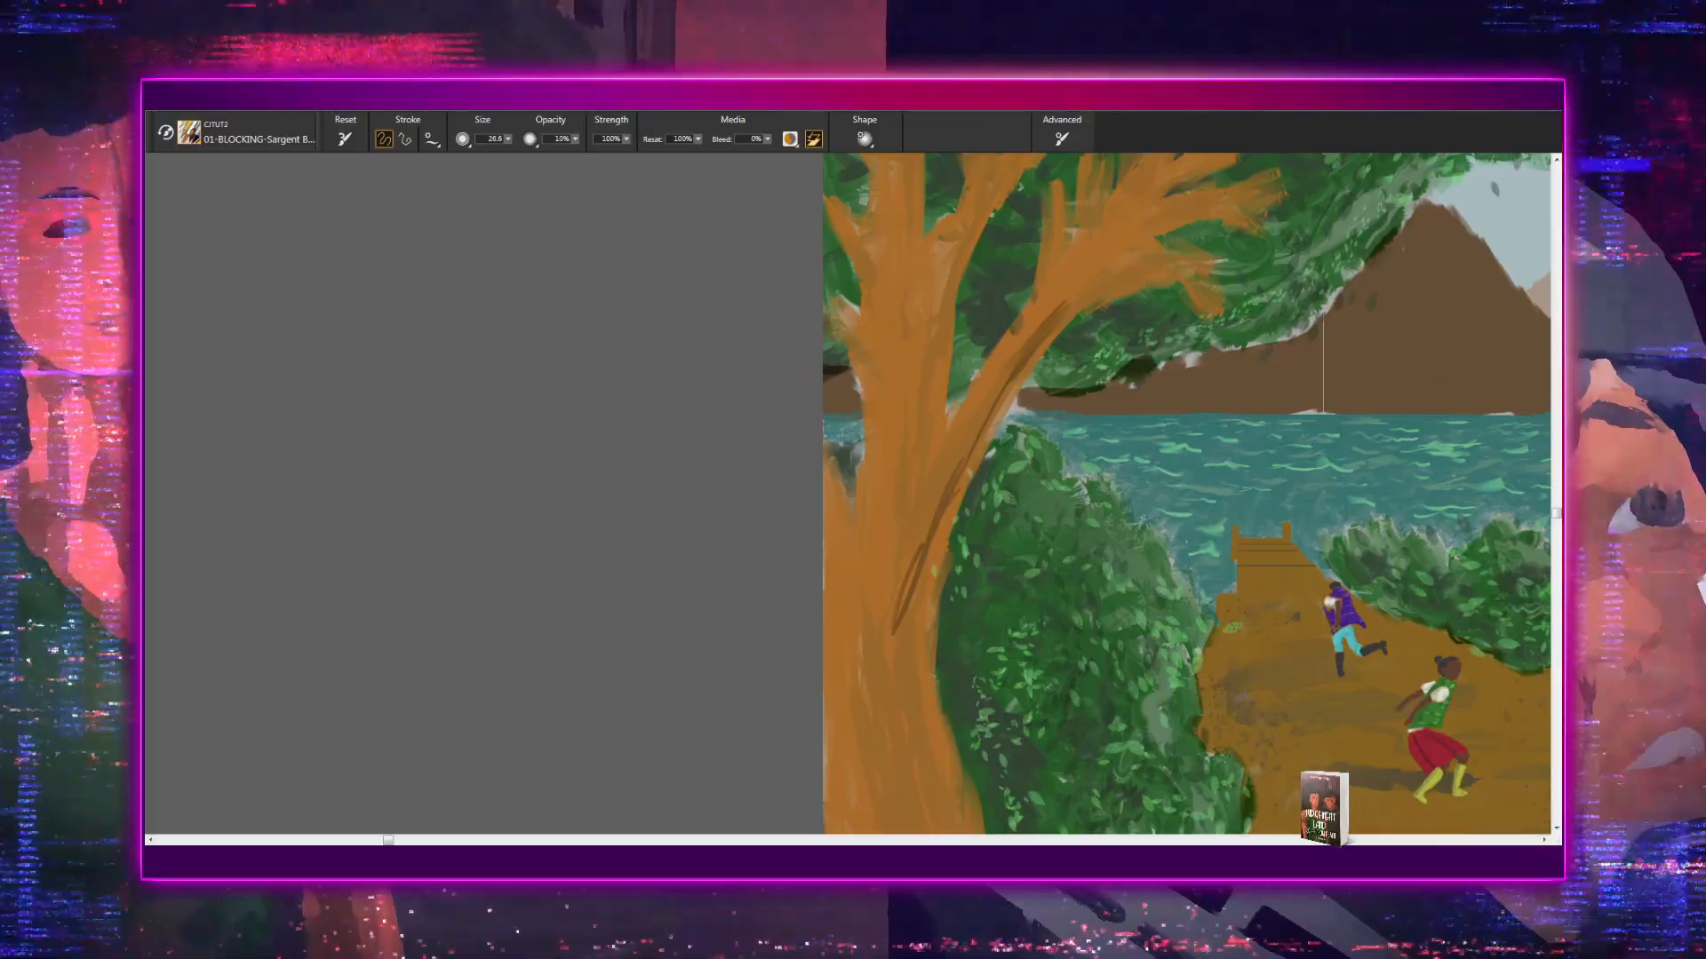
{"action": "mouse_move", "coordinate": [960, 832]}
{"action": "left_mouse_down"}
{"action": "mouse_move", "coordinate": [770, 876]}
{"action": "mouse_move", "coordinate": [488, 878]}
{"action": "left_mouse_up"}
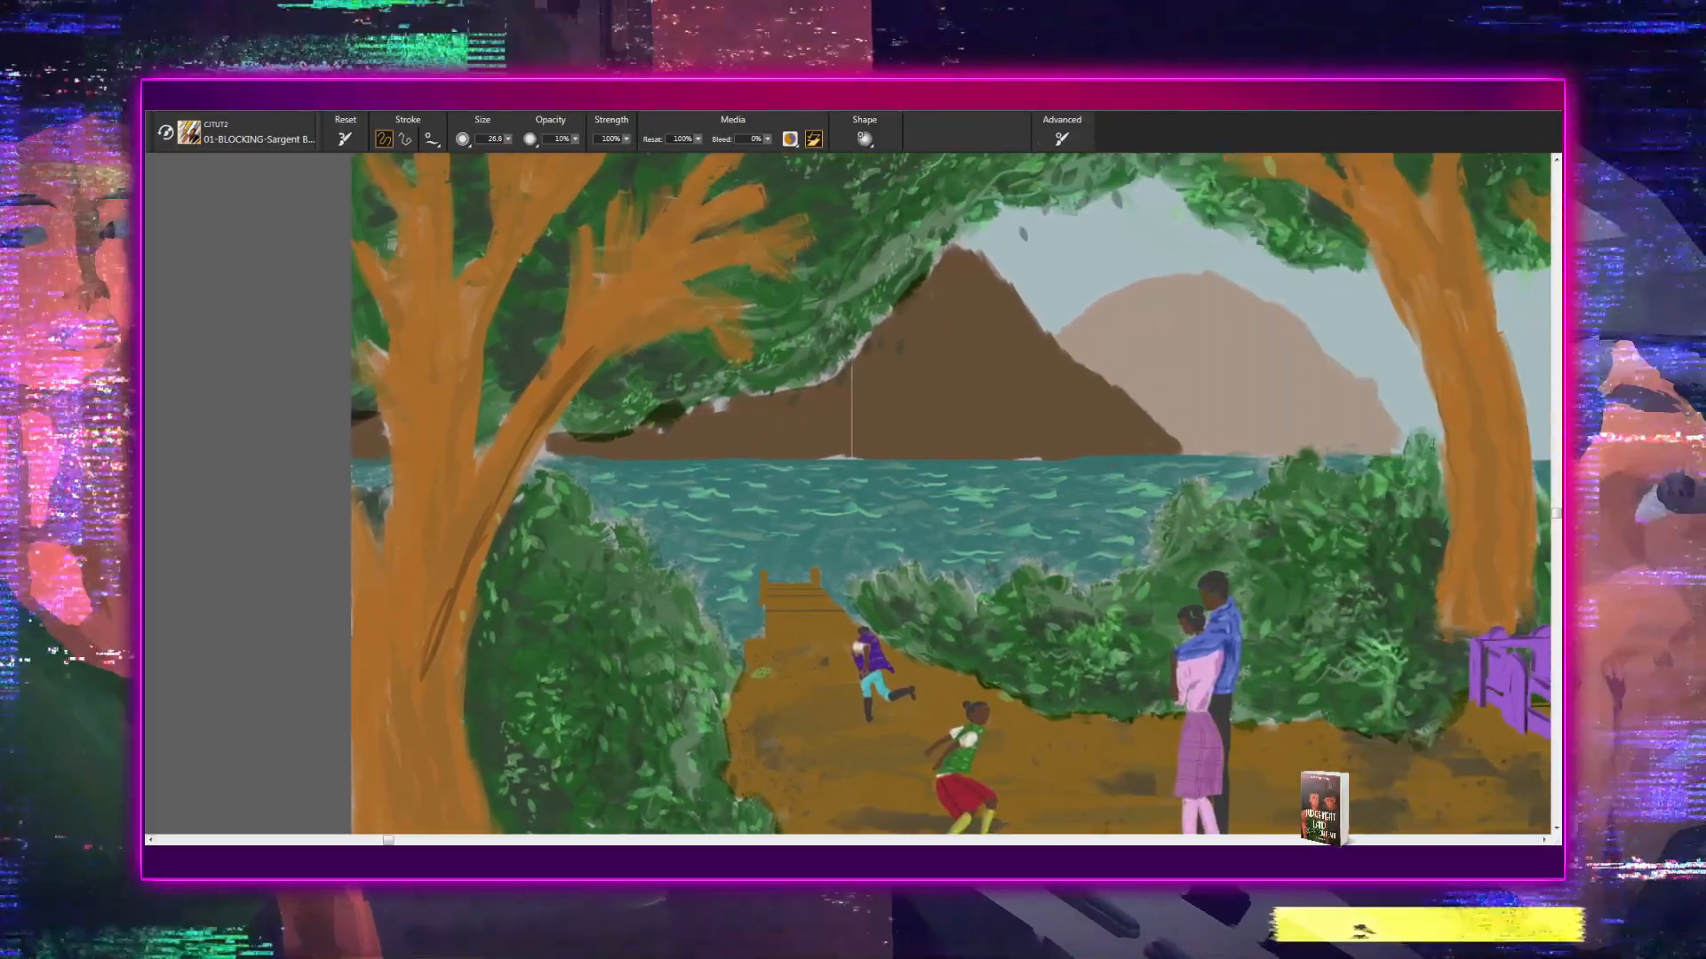
{"action": "scroll", "coordinate": [950, 493], "scroll_direction": "down", "scroll_amount": 4}
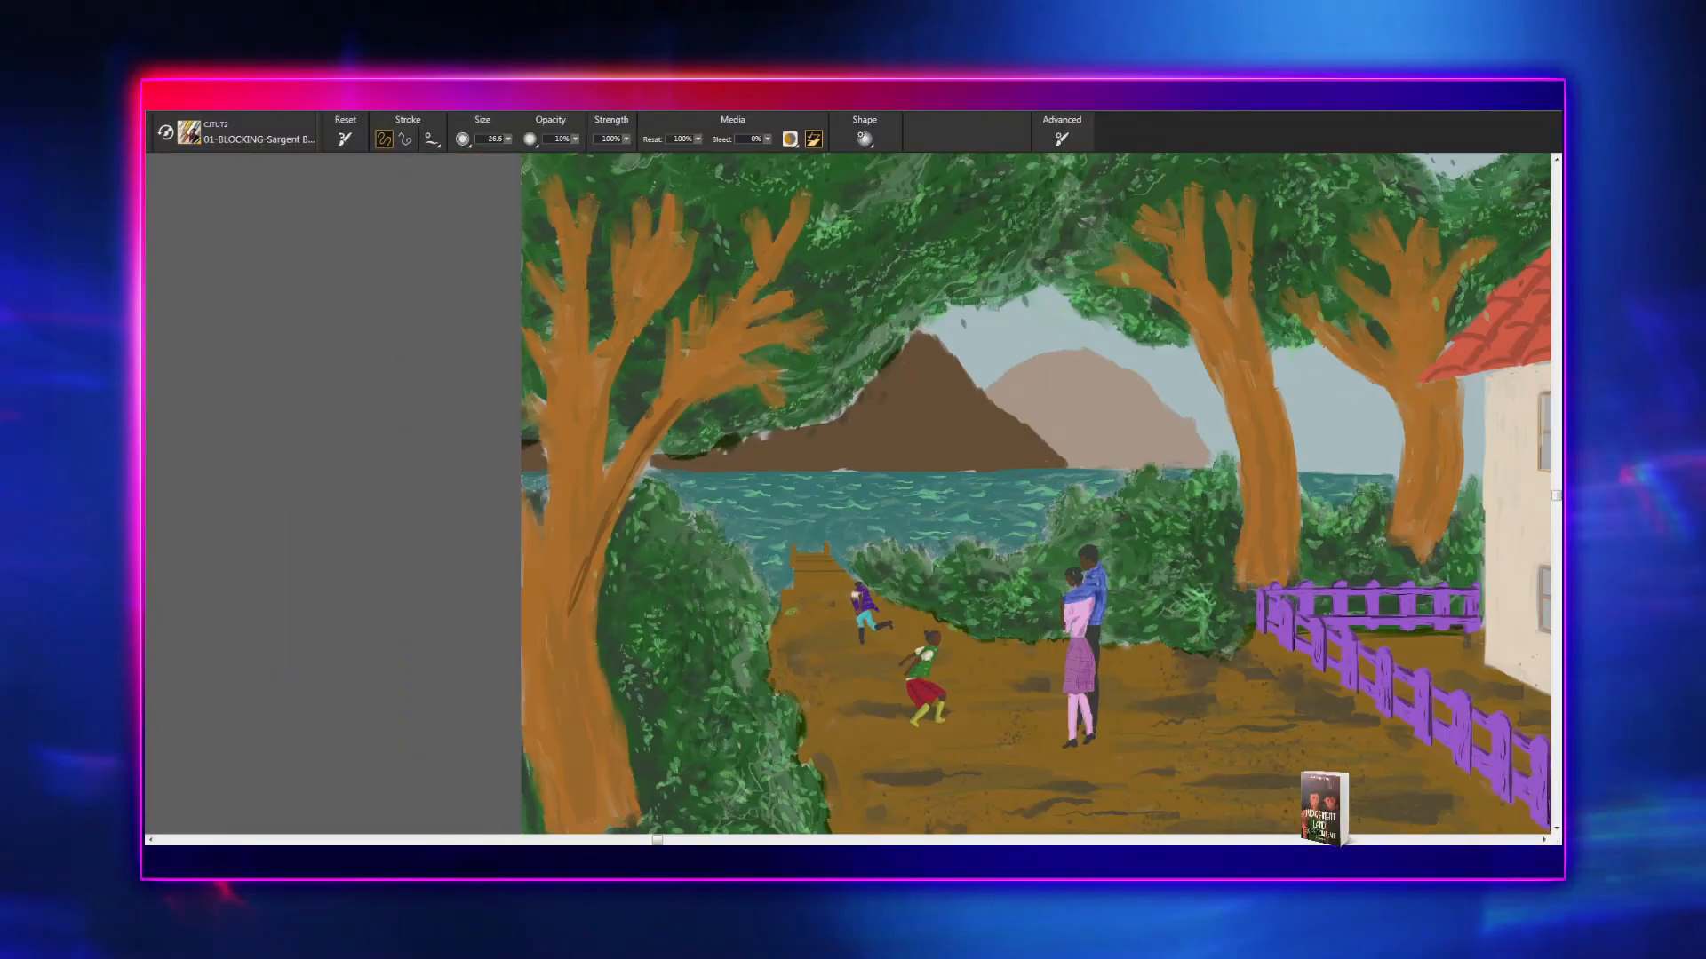
{"action": "scroll", "coordinate": [844, 493], "scroll_direction": "down", "scroll_amount": 1}
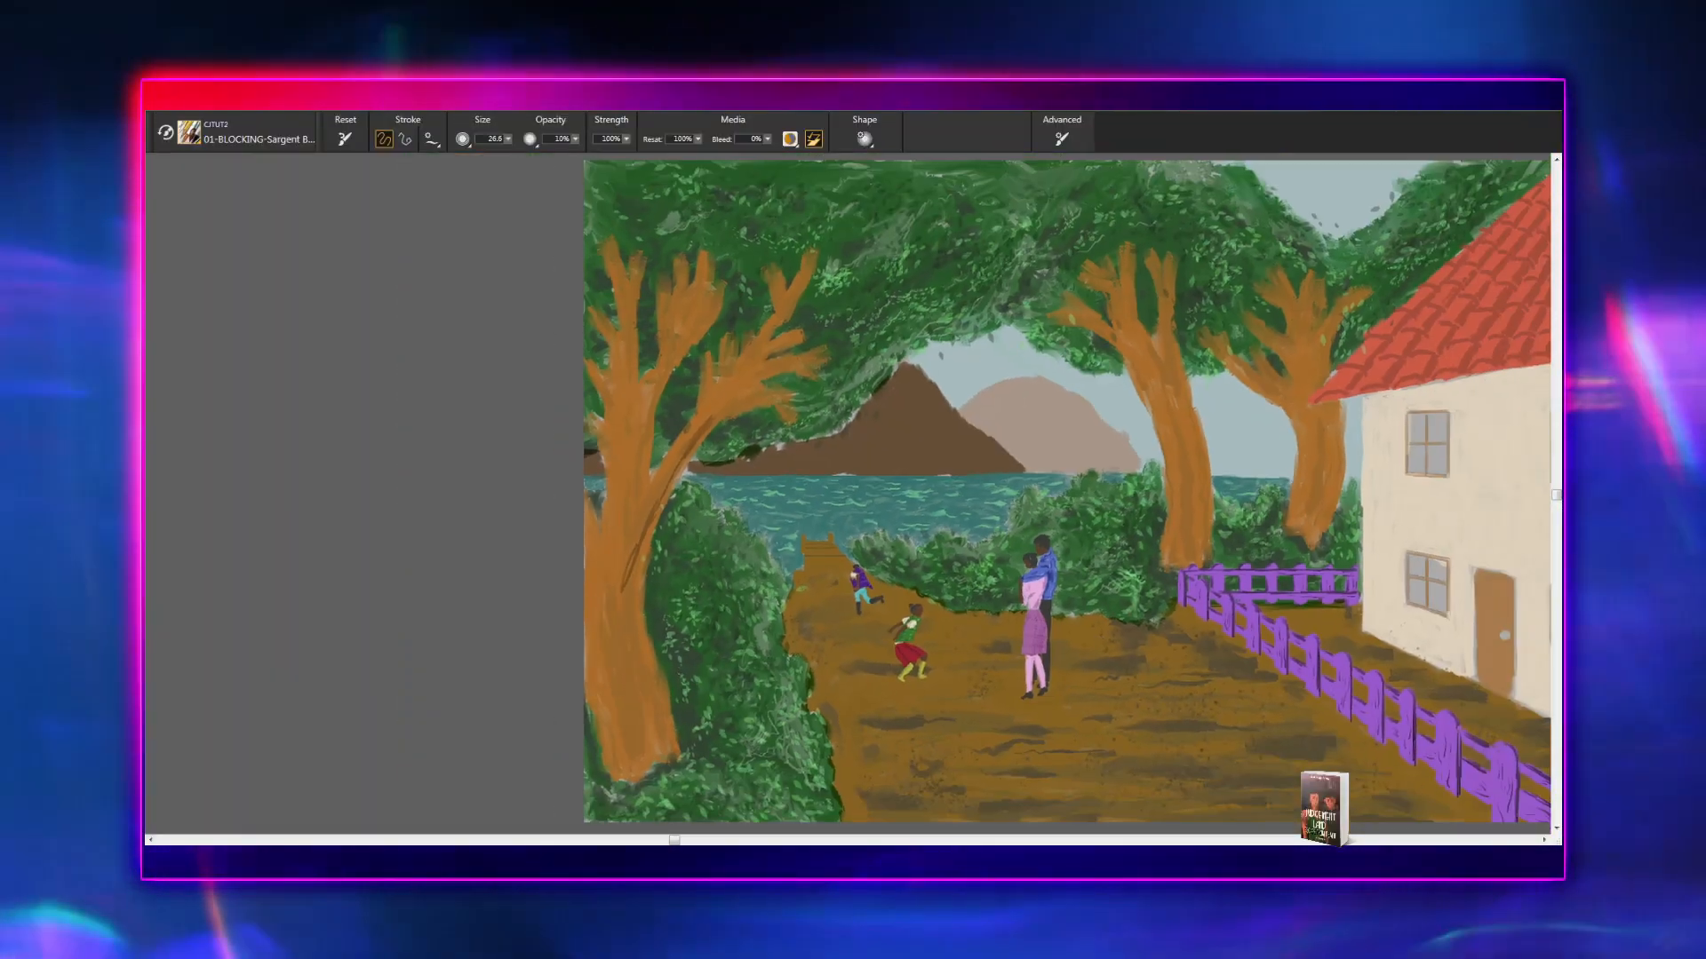
{"action": "scroll", "coordinate": [835, 461], "scroll_direction": "up", "scroll_amount": 1}
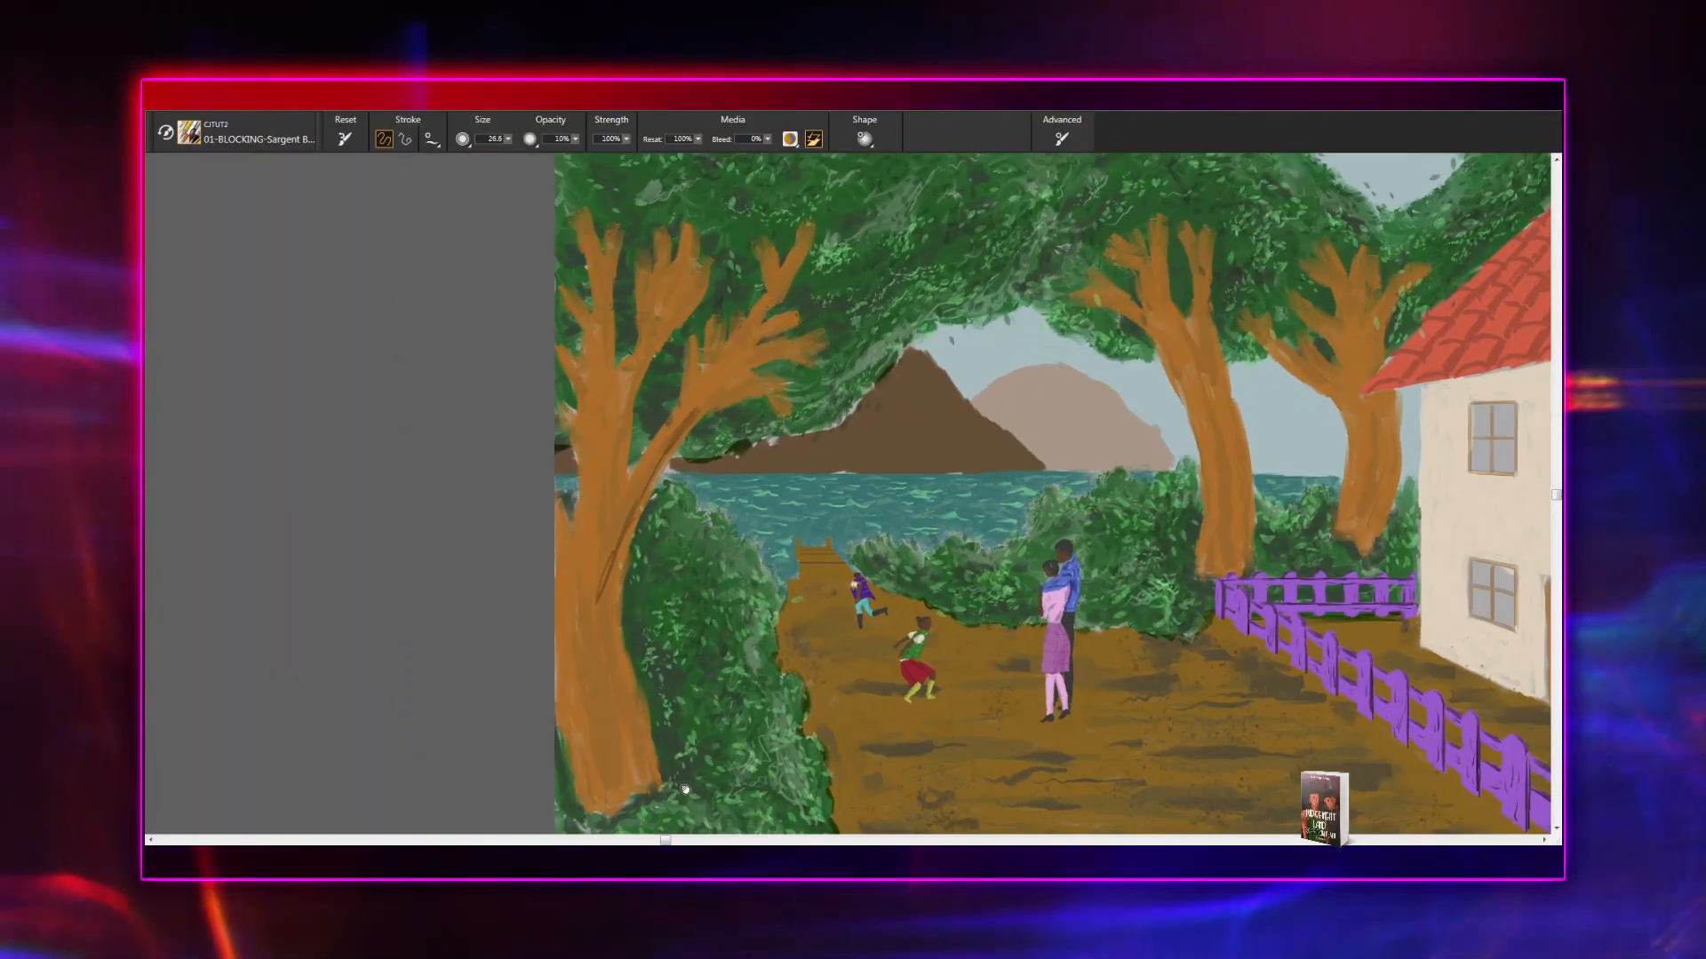
{"action": "left_click_drag", "start_coordinate": [685, 789], "coordinate": [740, 876]}
{"action": "scroll", "coordinate": [849, 495], "scroll_direction": "up", "scroll_amount": 4}
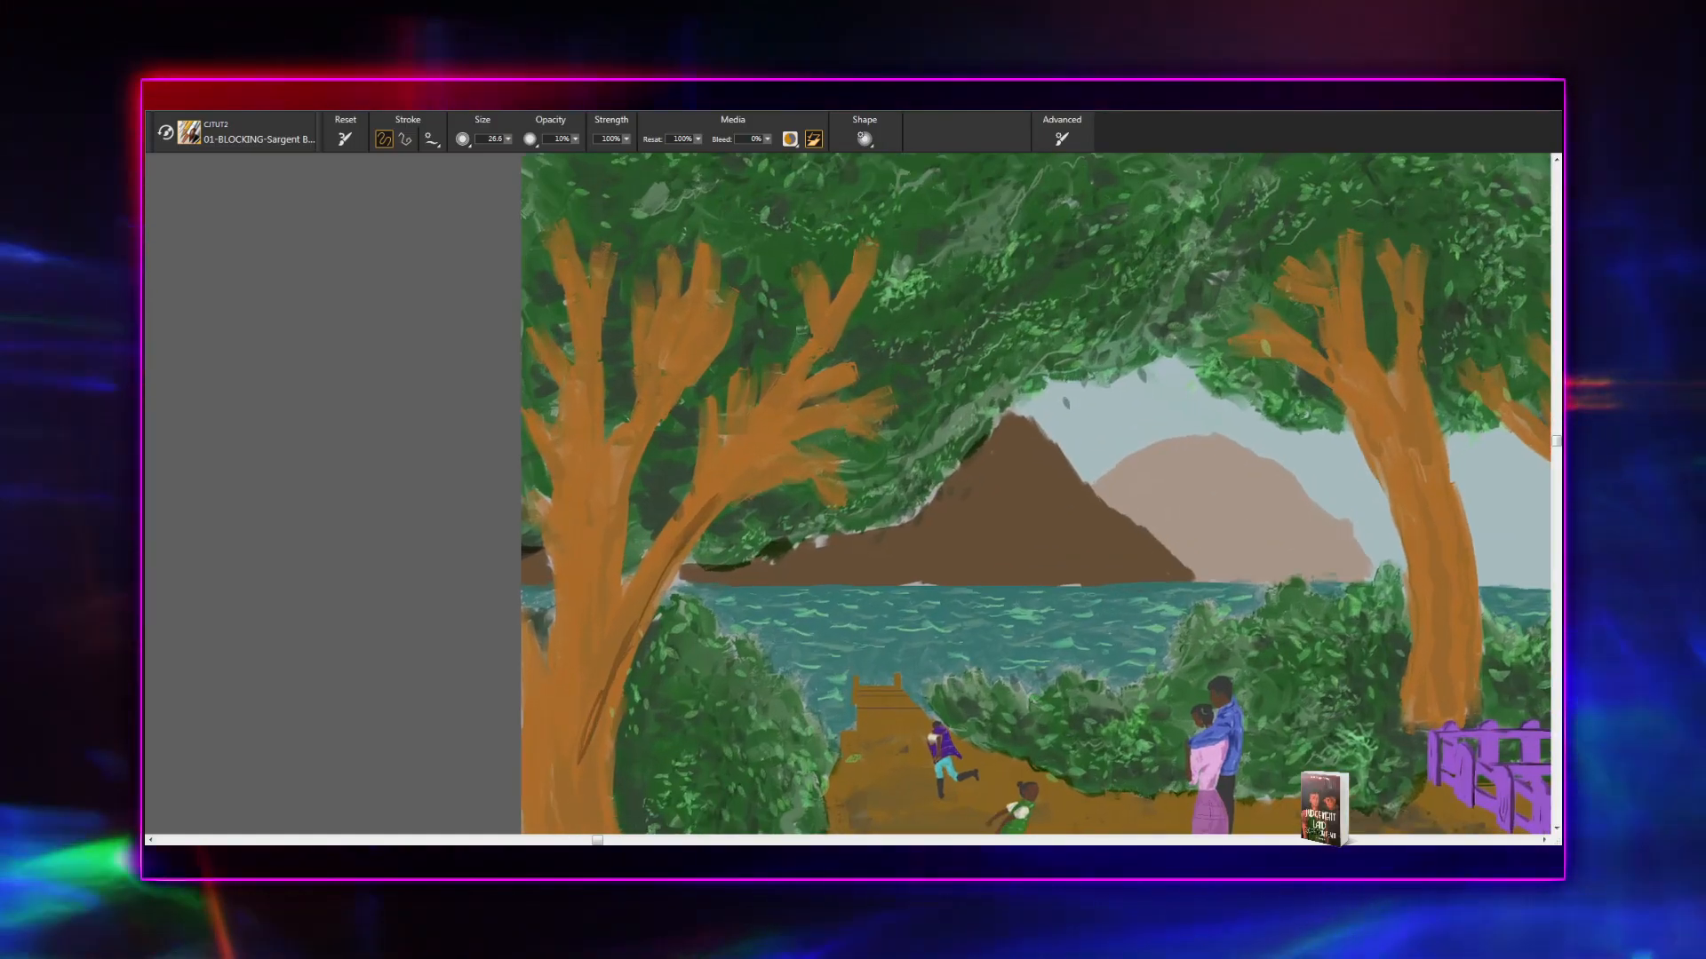
{"action": "scroll", "coordinate": [848, 497], "scroll_direction": "up", "scroll_amount": 2}
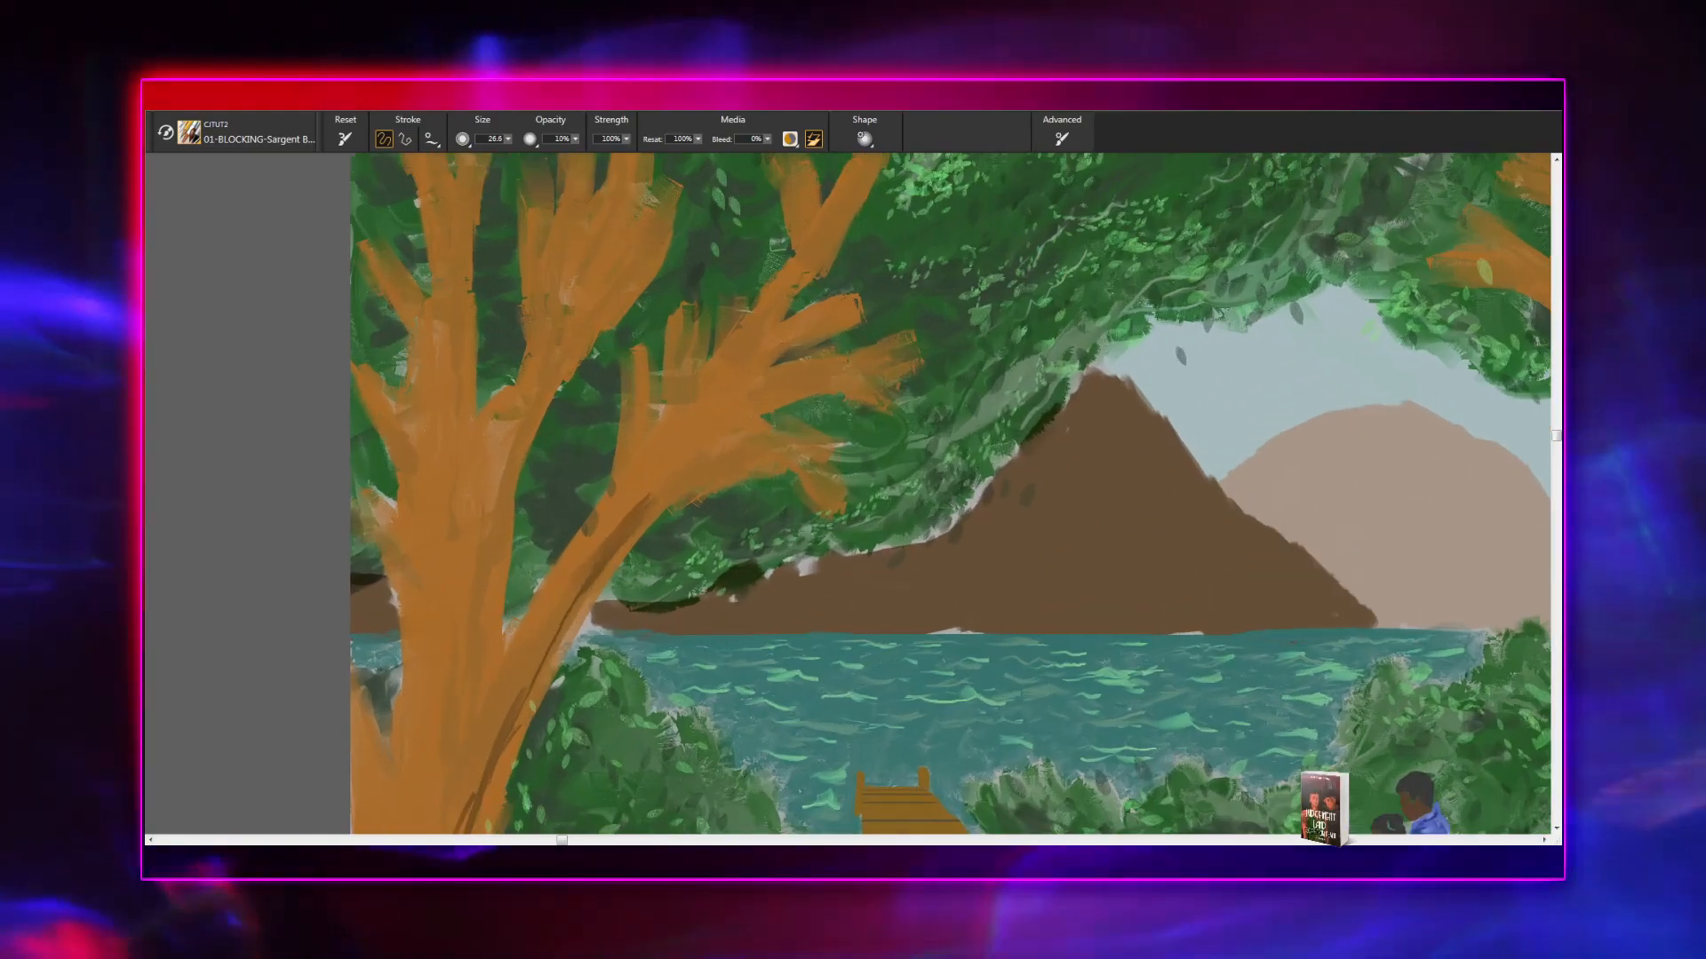
- Paint thin dark brown bark strokes down the centre of the left tree's trunk, from below the fork into the lower trunk
{"action": "left_click_drag", "start_coordinate": [724, 681], "coordinate": [918, 478]}
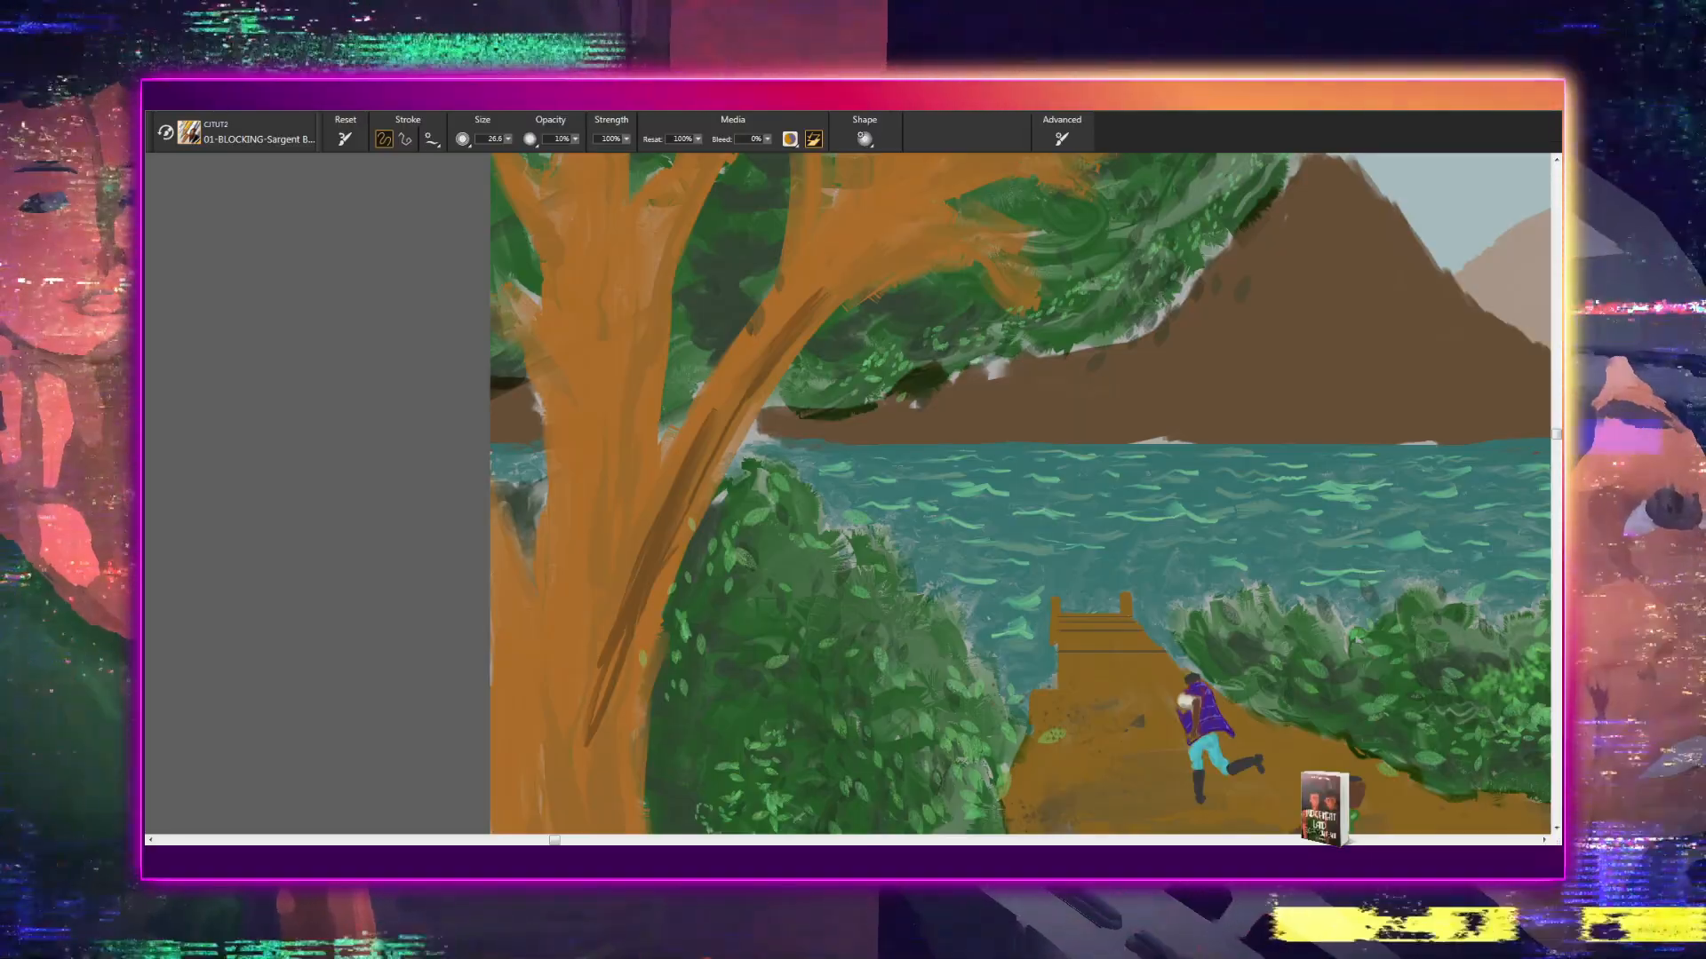
{"action": "left_click_drag", "start_coordinate": [588, 671], "coordinate": [602, 414]}
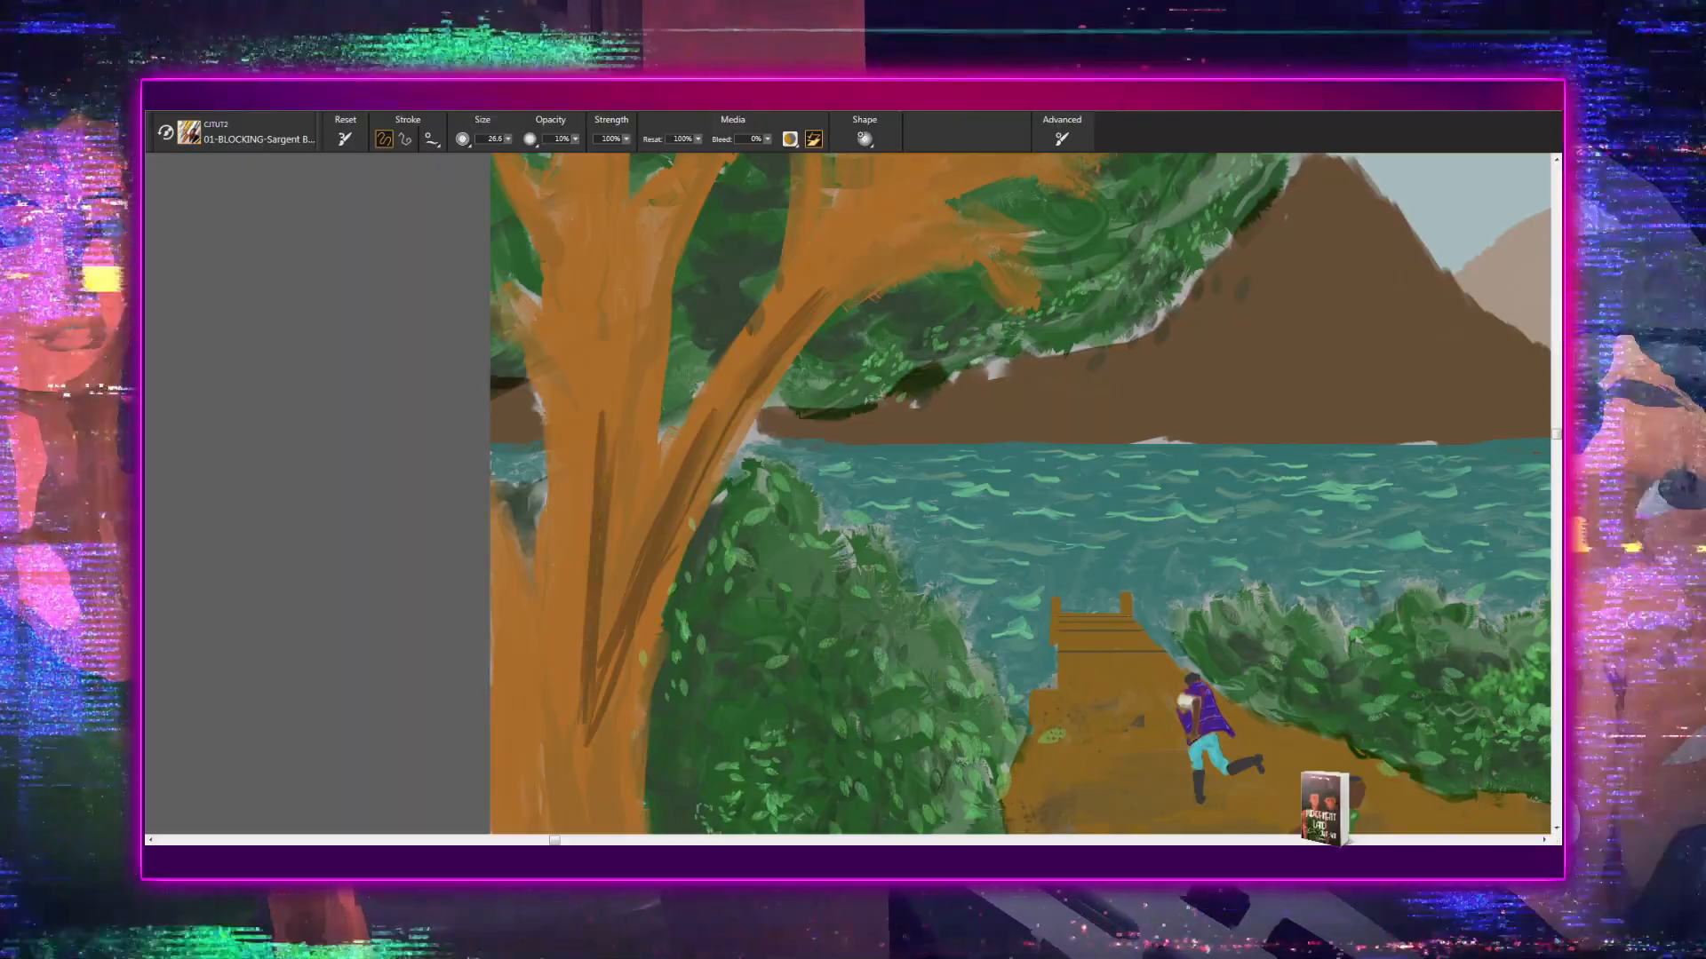
{"action": "mouse_move", "coordinate": [625, 689]}
{"action": "left_mouse_down"}
{"action": "mouse_move", "coordinate": [667, 372]}
{"action": "mouse_move", "coordinate": [645, 633]}
{"action": "mouse_move", "coordinate": [646, 408]}
{"action": "mouse_move", "coordinate": [642, 626]}
{"action": "left_mouse_up"}
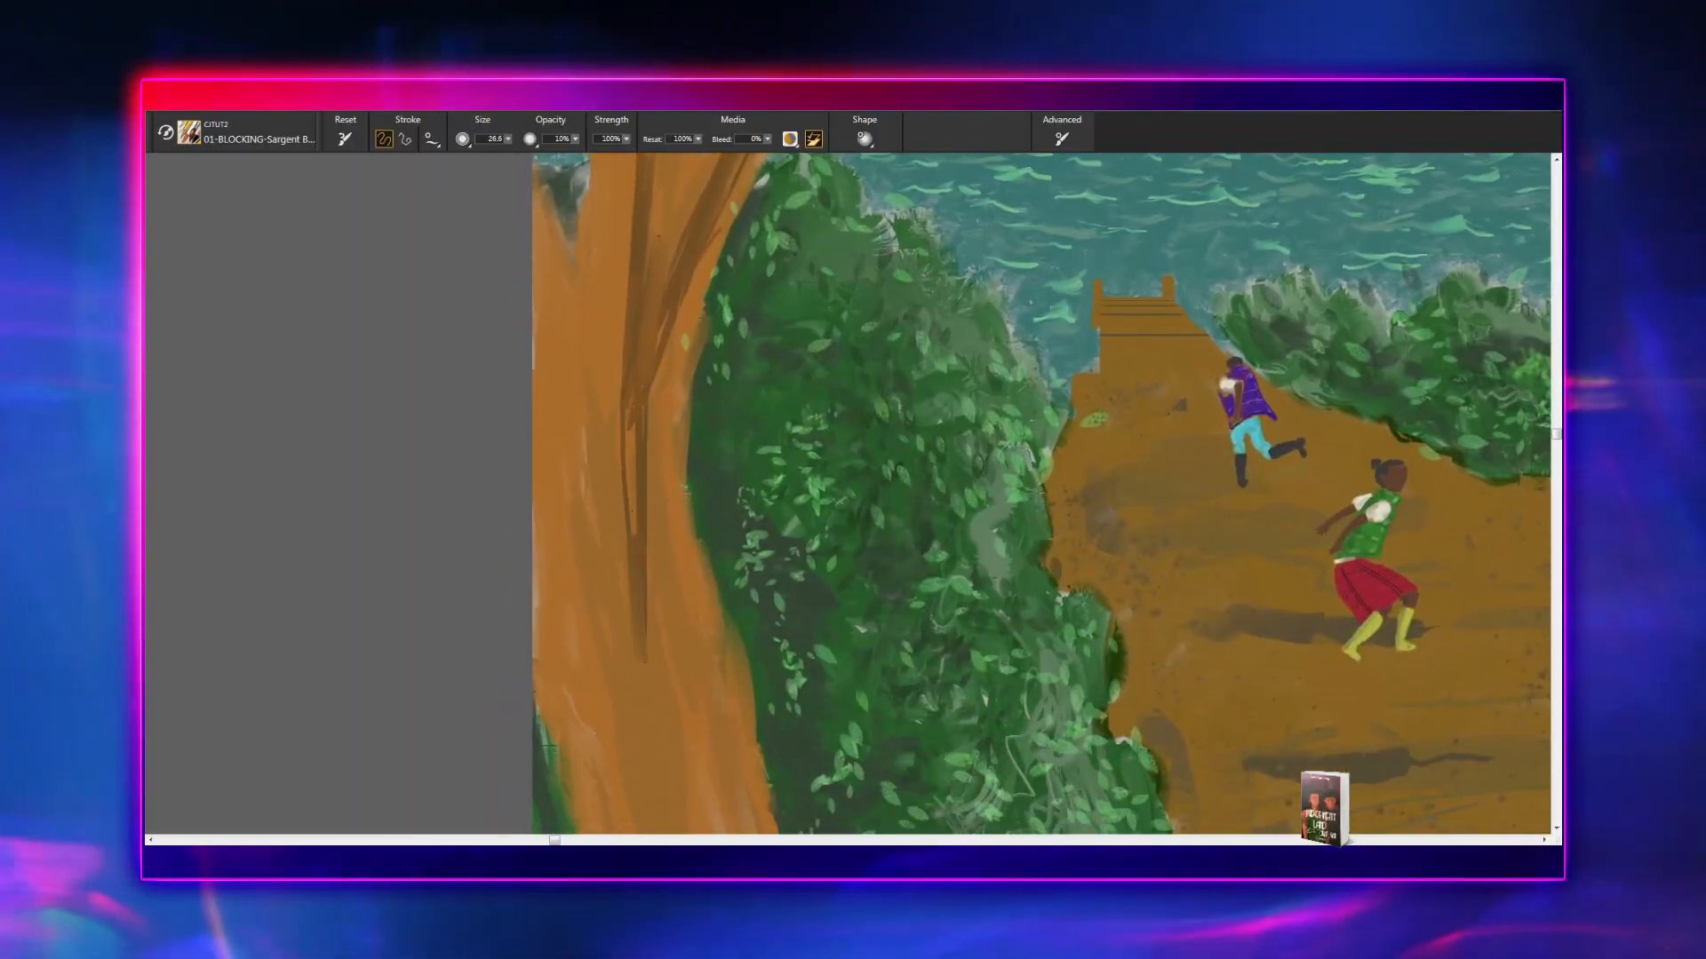
{"action": "left_click_drag", "start_coordinate": [630, 426], "coordinate": [634, 573]}
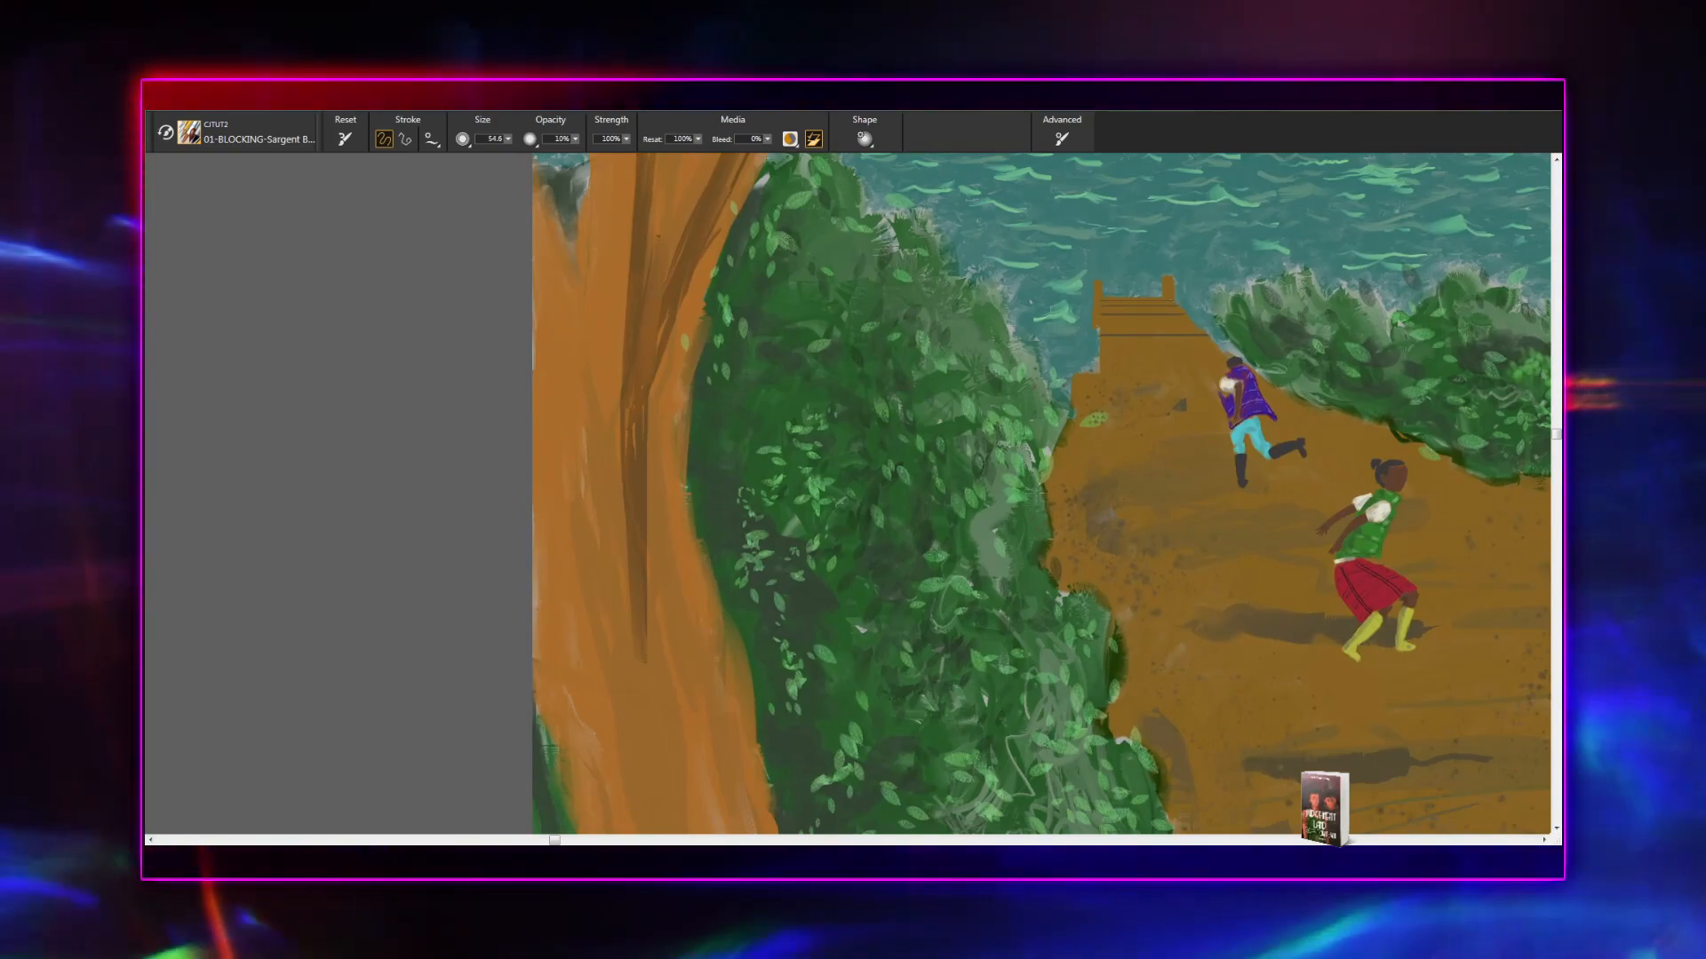
- With a larger brush size, paint broad dark brown strokes down the middle of the left tree's lower trunk
{"action": "left_click_drag", "start_coordinate": [613, 432], "coordinate": [658, 736]}
{"action": "left_click_drag", "start_coordinate": [647, 560], "coordinate": [689, 789]}
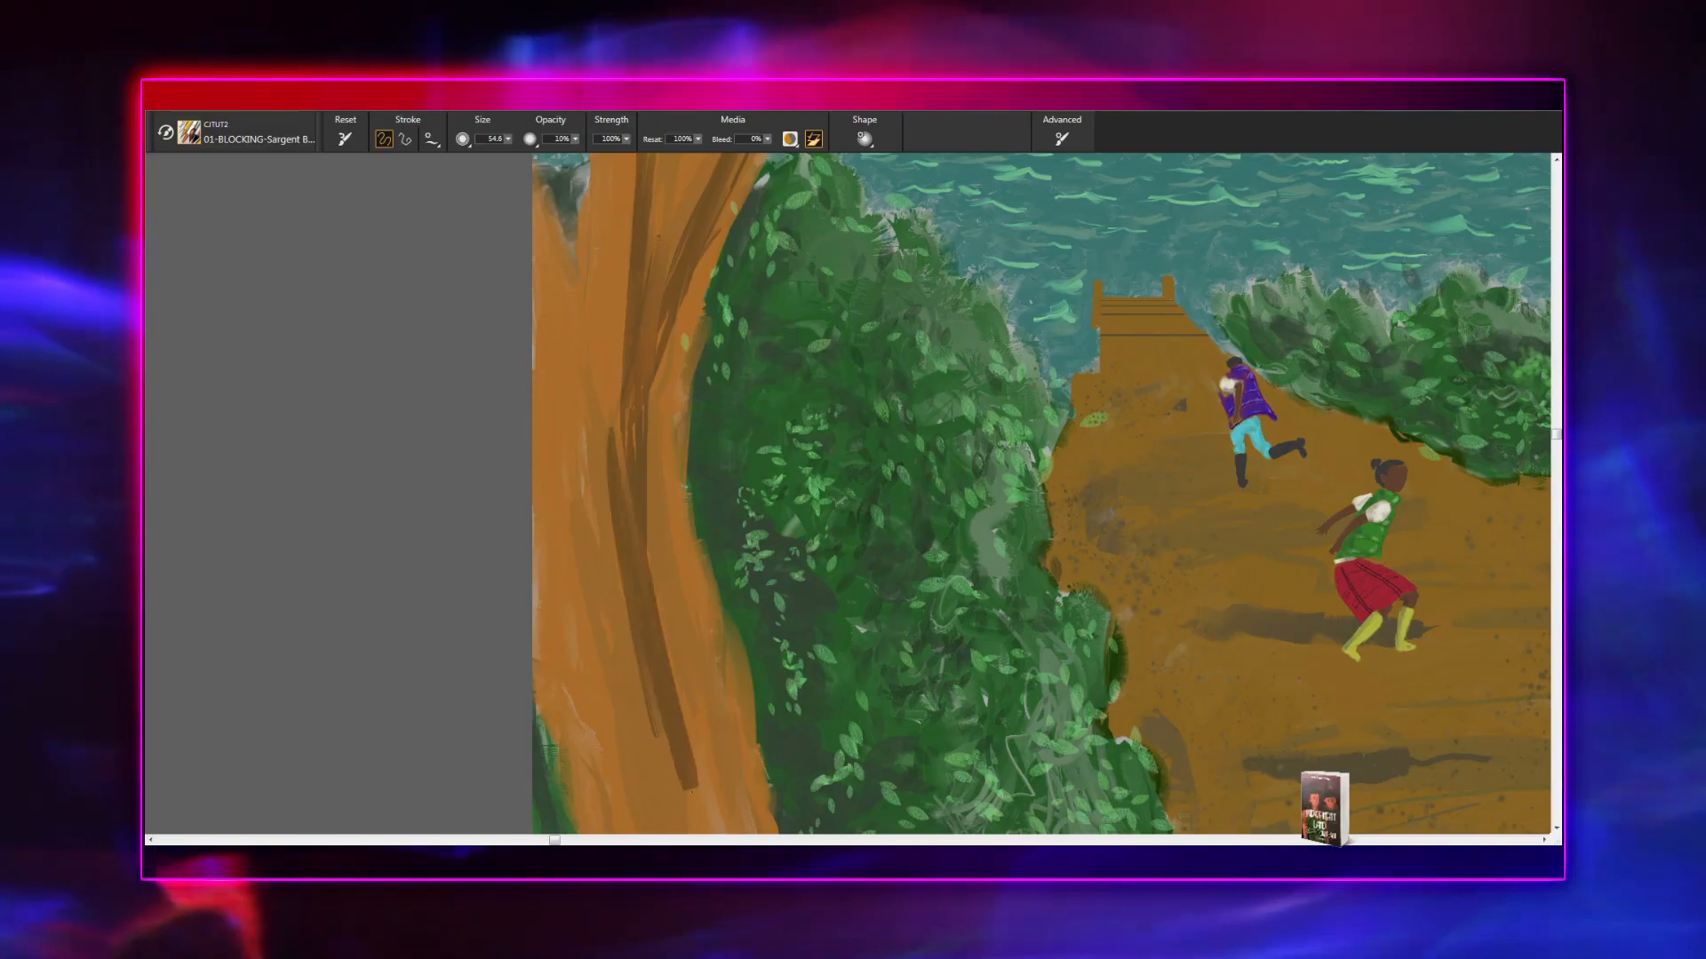
{"action": "left_click_drag", "start_coordinate": [652, 502], "coordinate": [680, 766]}
{"action": "left_click_drag", "start_coordinate": [647, 459], "coordinate": [709, 789]}
{"action": "left_click_drag", "start_coordinate": [700, 721], "coordinate": [613, 386]}
- Add dark brown strokes along the outer side of the left tree's lower trunk, beside the central dark band
{"action": "left_click_drag", "start_coordinate": [580, 313], "coordinate": [639, 639]}
{"action": "mouse_move", "coordinate": [554, 366]}
{"action": "left_mouse_down"}
{"action": "mouse_move", "coordinate": [589, 682]}
{"action": "mouse_move", "coordinate": [562, 574]}
{"action": "left_mouse_up"}
{"action": "left_click_drag", "start_coordinate": [541, 350], "coordinate": [566, 581]}
{"action": "left_click_drag", "start_coordinate": [566, 435], "coordinate": [583, 600]}
{"action": "left_click_drag", "start_coordinate": [573, 369], "coordinate": [604, 688]}
- Extend the dark bark strokes down to the base of the left tree's trunk
{"action": "mouse_move", "coordinate": [606, 613]}
{"action": "left_mouse_down"}
{"action": "mouse_move", "coordinate": [647, 824]}
{"action": "mouse_move", "coordinate": [600, 696]}
{"action": "mouse_move", "coordinate": [590, 495]}
{"action": "left_mouse_up"}
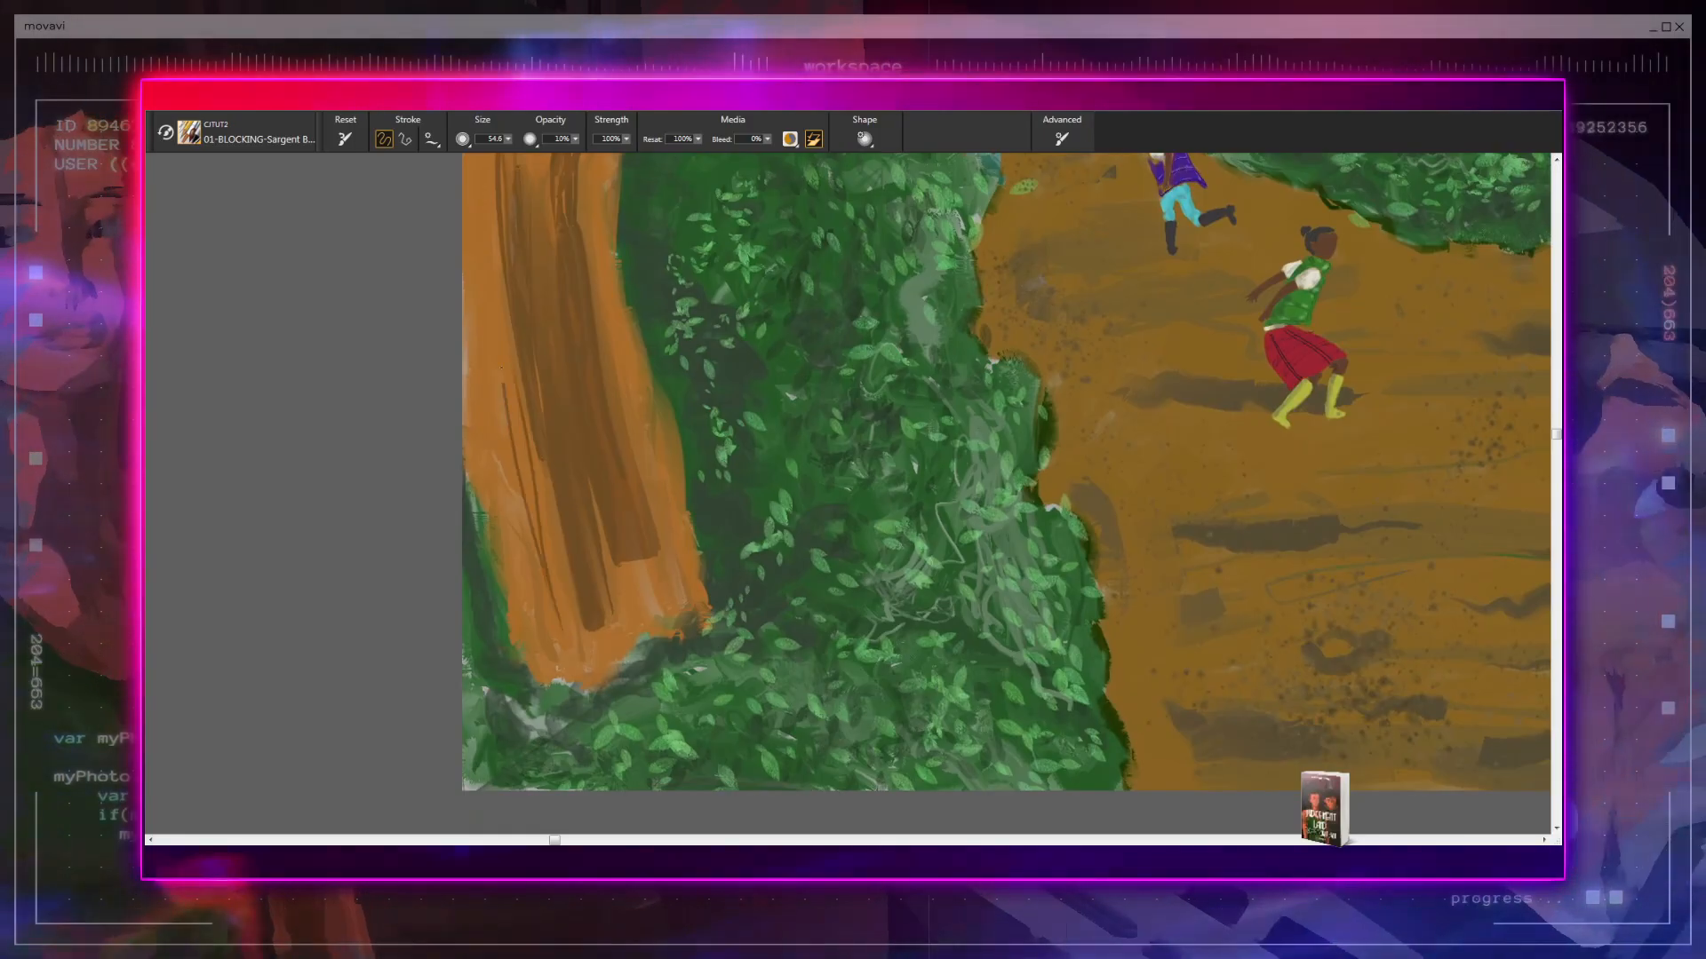
{"action": "left_click_drag", "start_coordinate": [500, 336], "coordinate": [565, 692]}
{"action": "left_click_drag", "start_coordinate": [524, 402], "coordinate": [580, 677]}
{"action": "mouse_move", "coordinate": [560, 505]}
{"action": "left_mouse_down"}
{"action": "mouse_move", "coordinate": [597, 694]}
{"action": "mouse_move", "coordinate": [607, 476]}
{"action": "mouse_move", "coordinate": [643, 600]}
{"action": "mouse_move", "coordinate": [638, 520]}
{"action": "mouse_move", "coordinate": [673, 641]}
{"action": "left_mouse_up"}
- Examine the painted bark on the left tree from the trunk's base up to the fork
{"action": "mouse_move", "coordinate": [767, 682]}
{"action": "left_mouse_down"}
{"action": "mouse_move", "coordinate": [718, 746]}
{"action": "mouse_move", "coordinate": [690, 747]}
{"action": "left_mouse_up"}
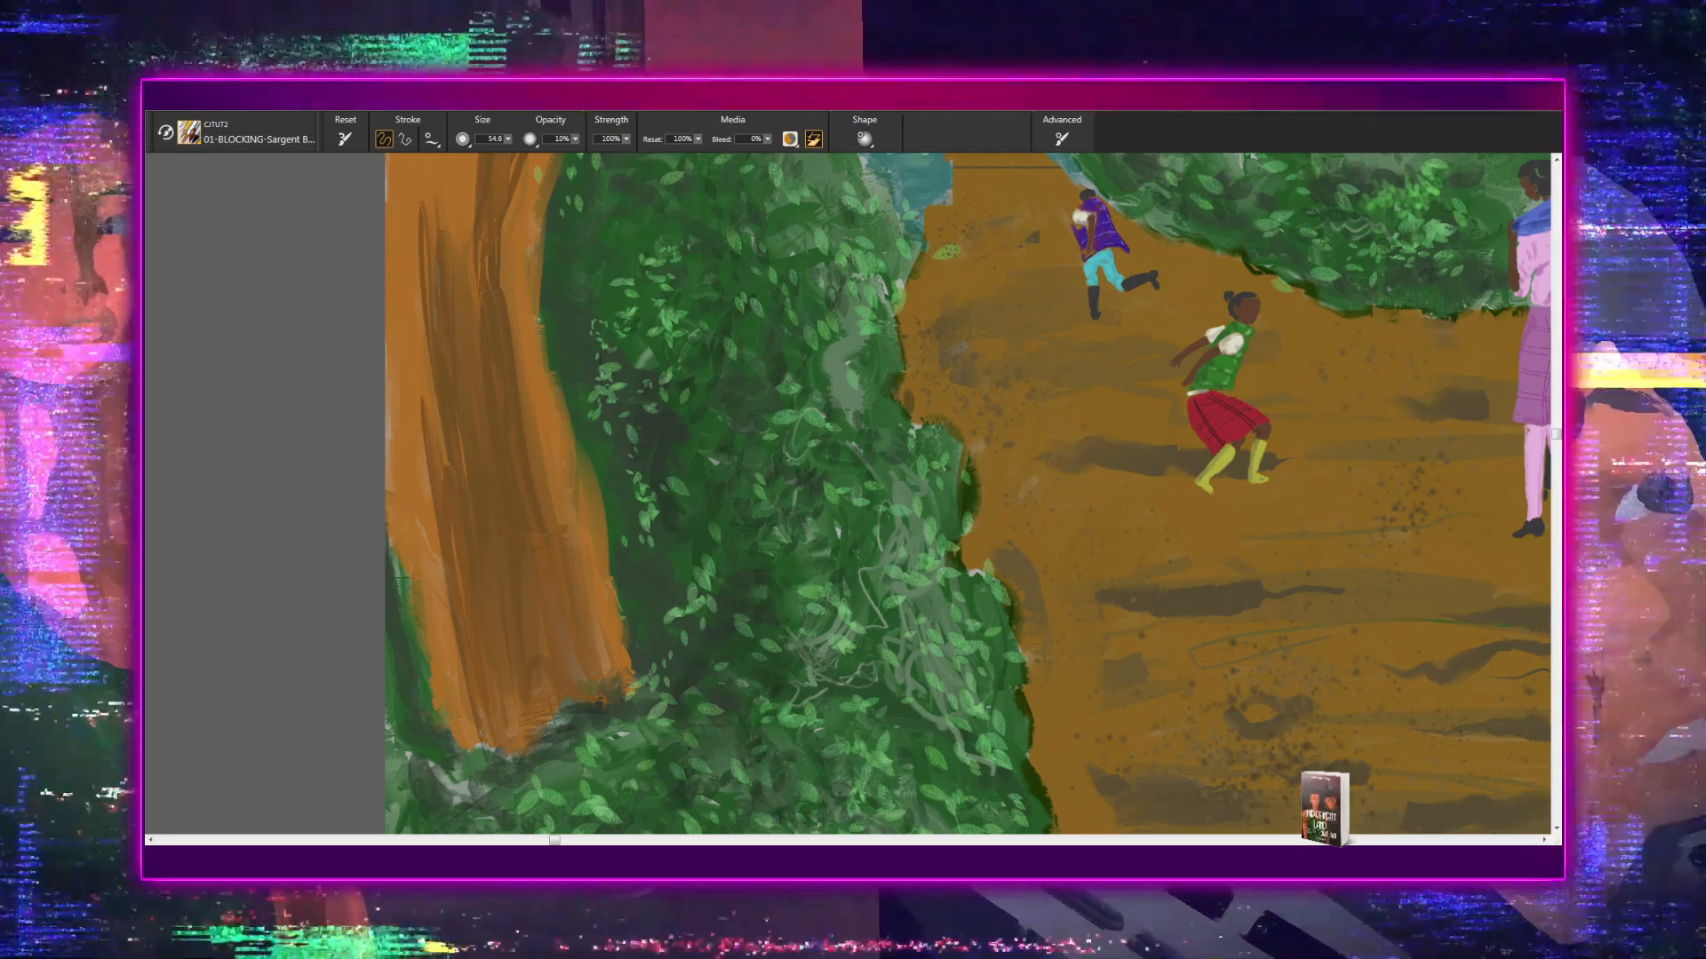
{"action": "left_click_drag", "start_coordinate": [761, 763], "coordinate": [791, 605]}
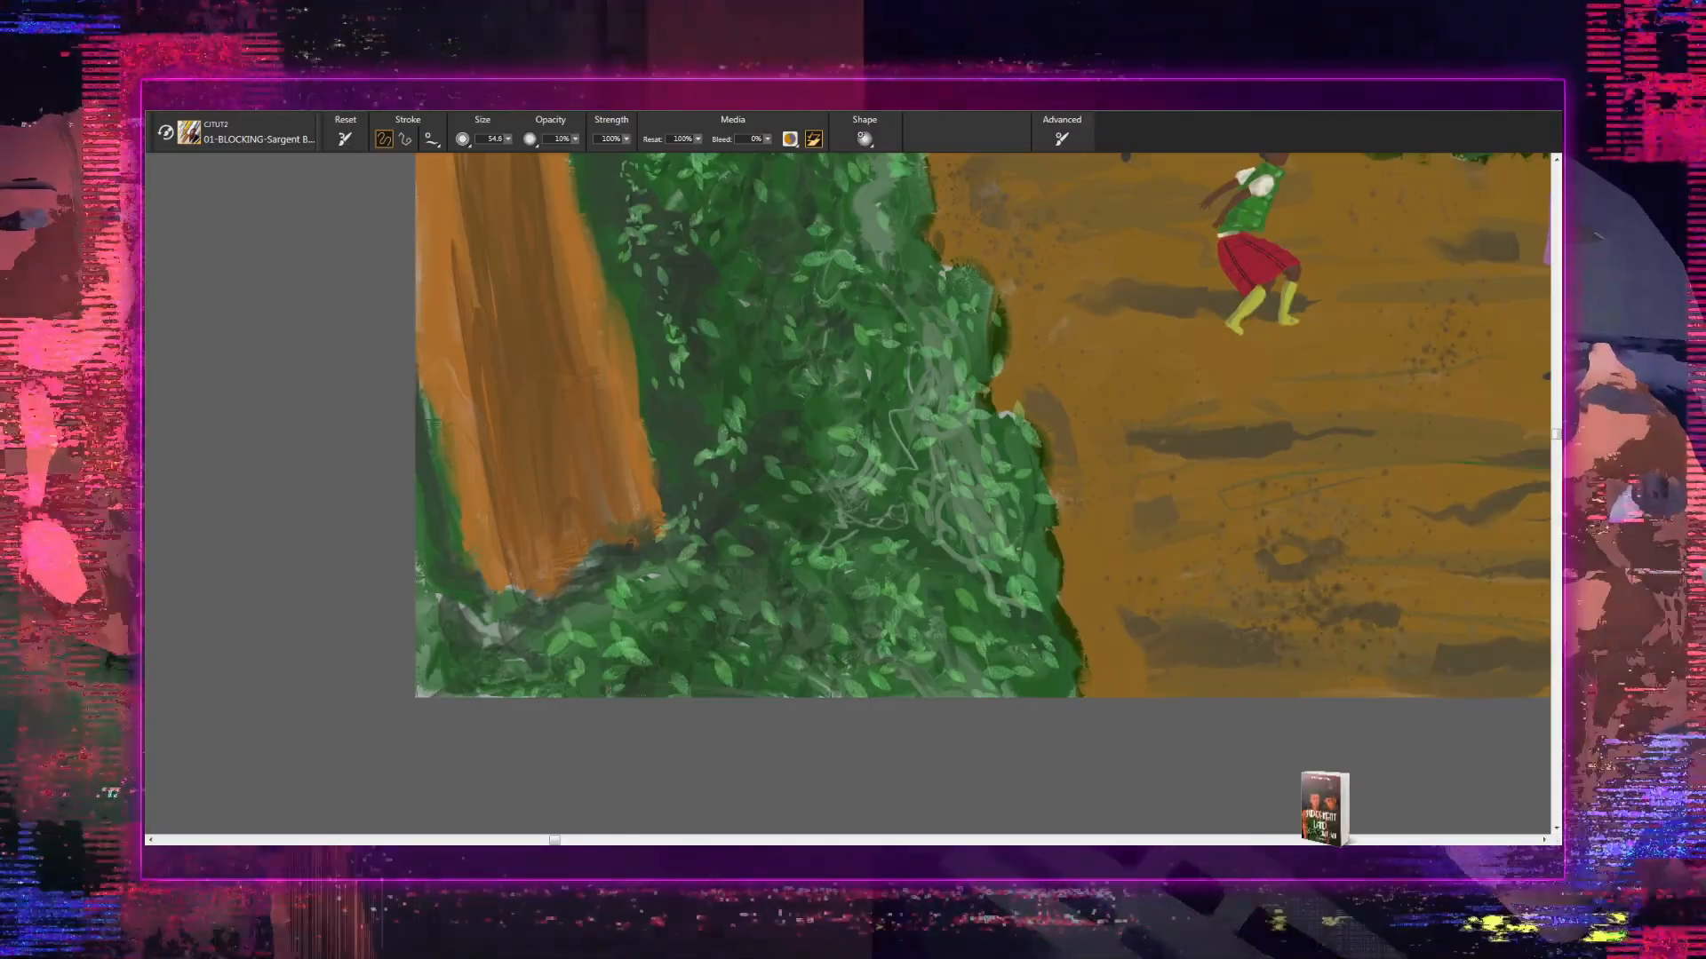
{"action": "left_click_drag", "start_coordinate": [815, 749], "coordinate": [644, 847]}
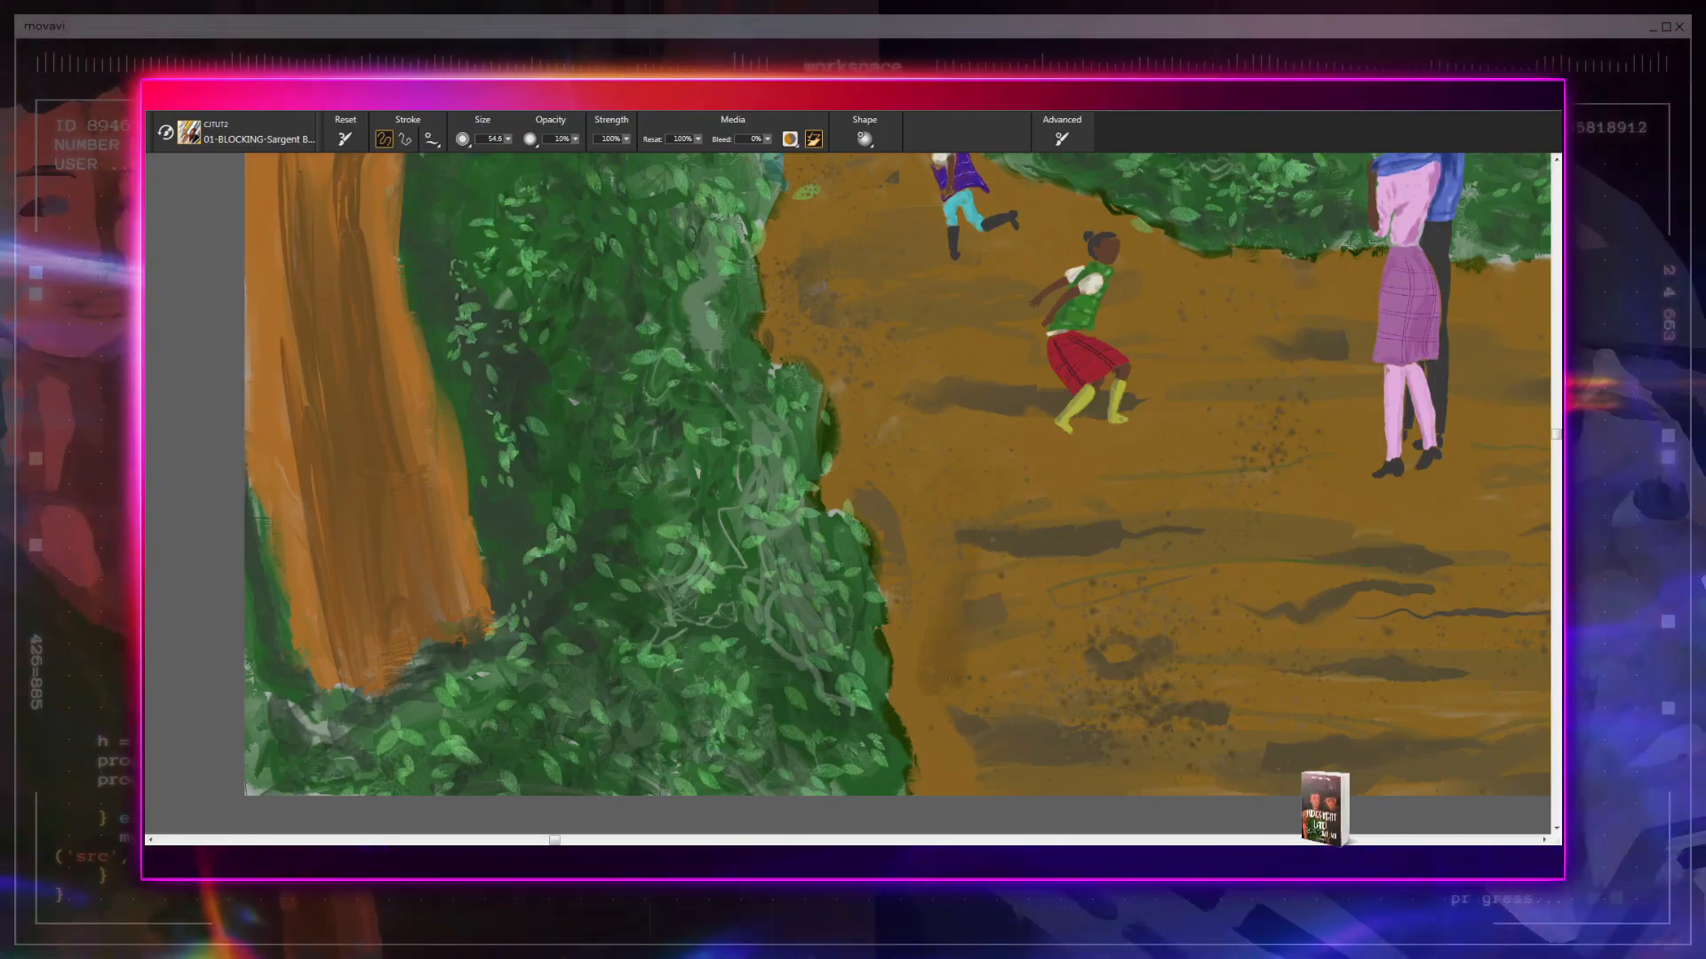
{"action": "left_click_drag", "start_coordinate": [821, 521], "coordinate": [782, 789]}
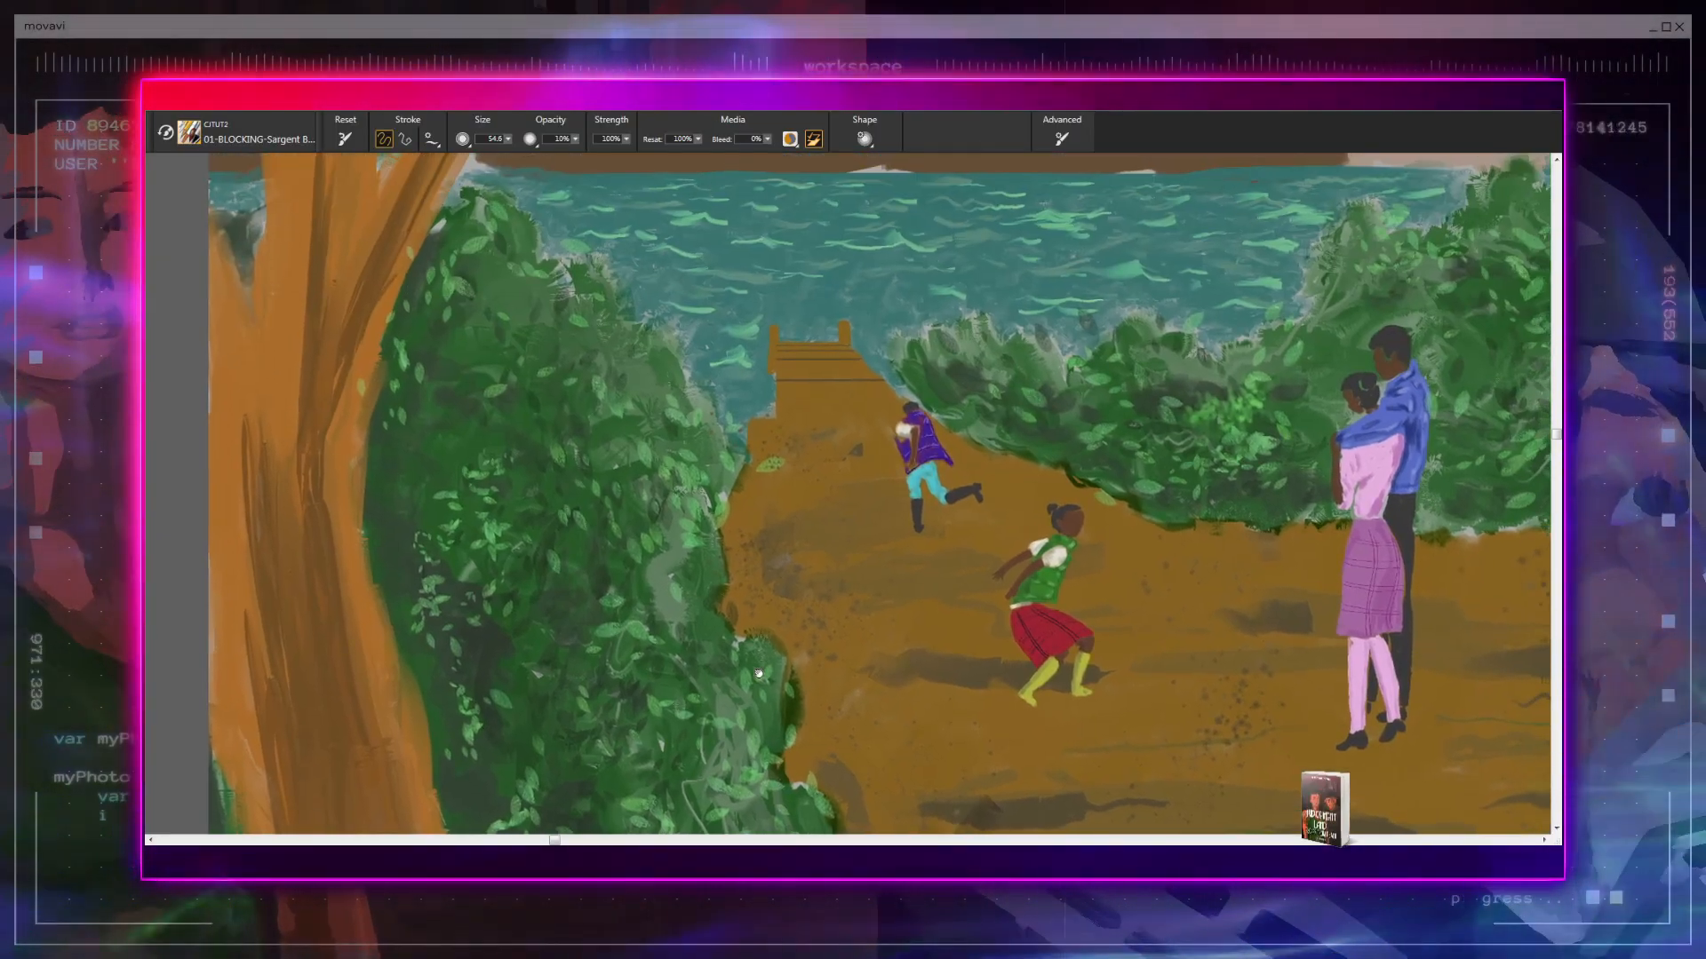
{"action": "left_click_drag", "start_coordinate": [764, 569], "coordinate": [829, 719]}
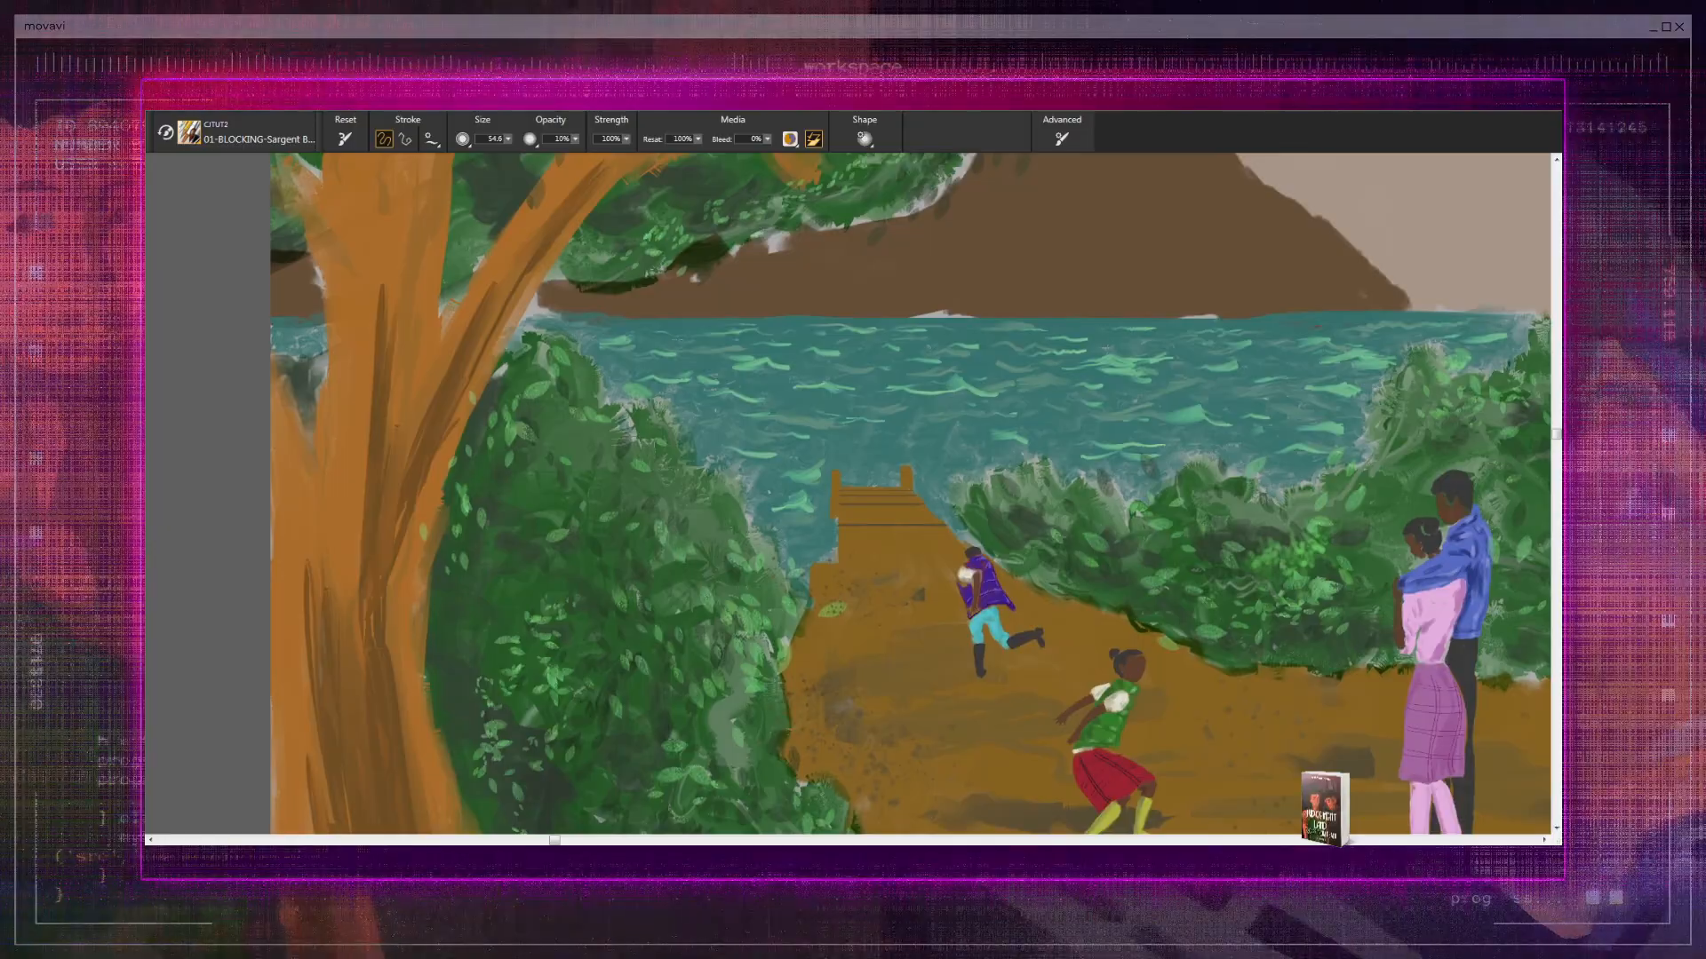
{"action": "left_click_drag", "start_coordinate": [655, 599], "coordinate": [722, 508]}
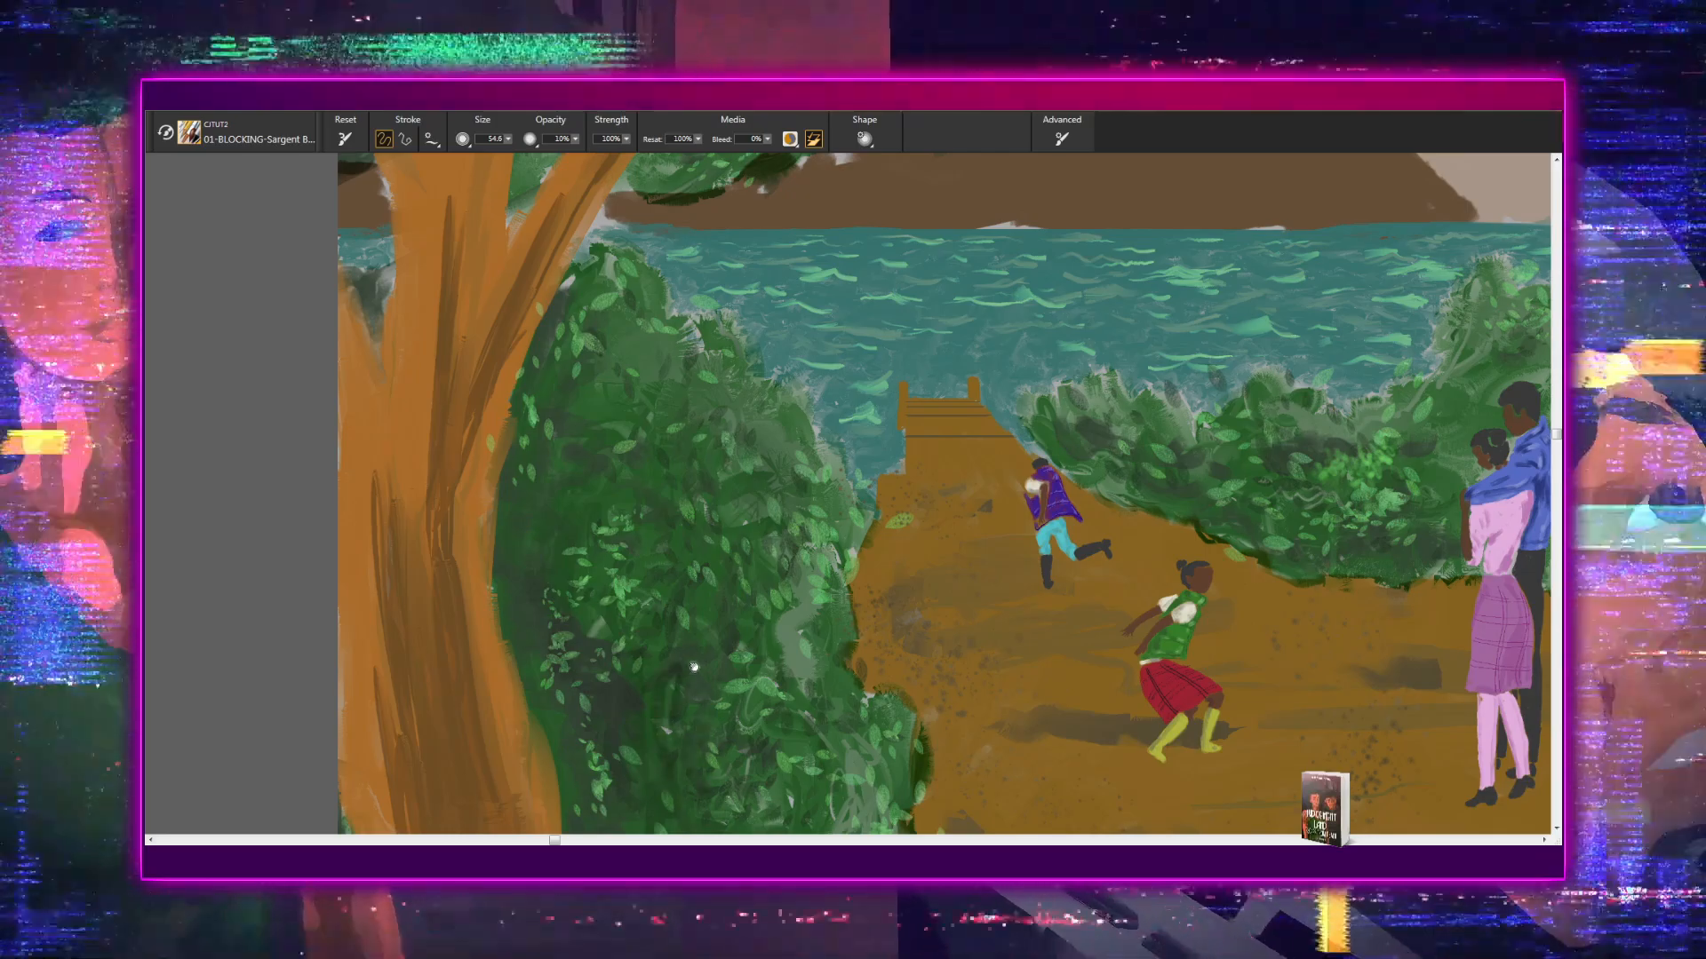
{"action": "left_click_drag", "start_coordinate": [650, 535], "coordinate": [687, 709]}
- Paint dark brown bark strokes along the middle and leftmost upper branches of the left tree, down to where they join the trunk
{"action": "left_click_drag", "start_coordinate": [529, 524], "coordinate": [498, 844]}
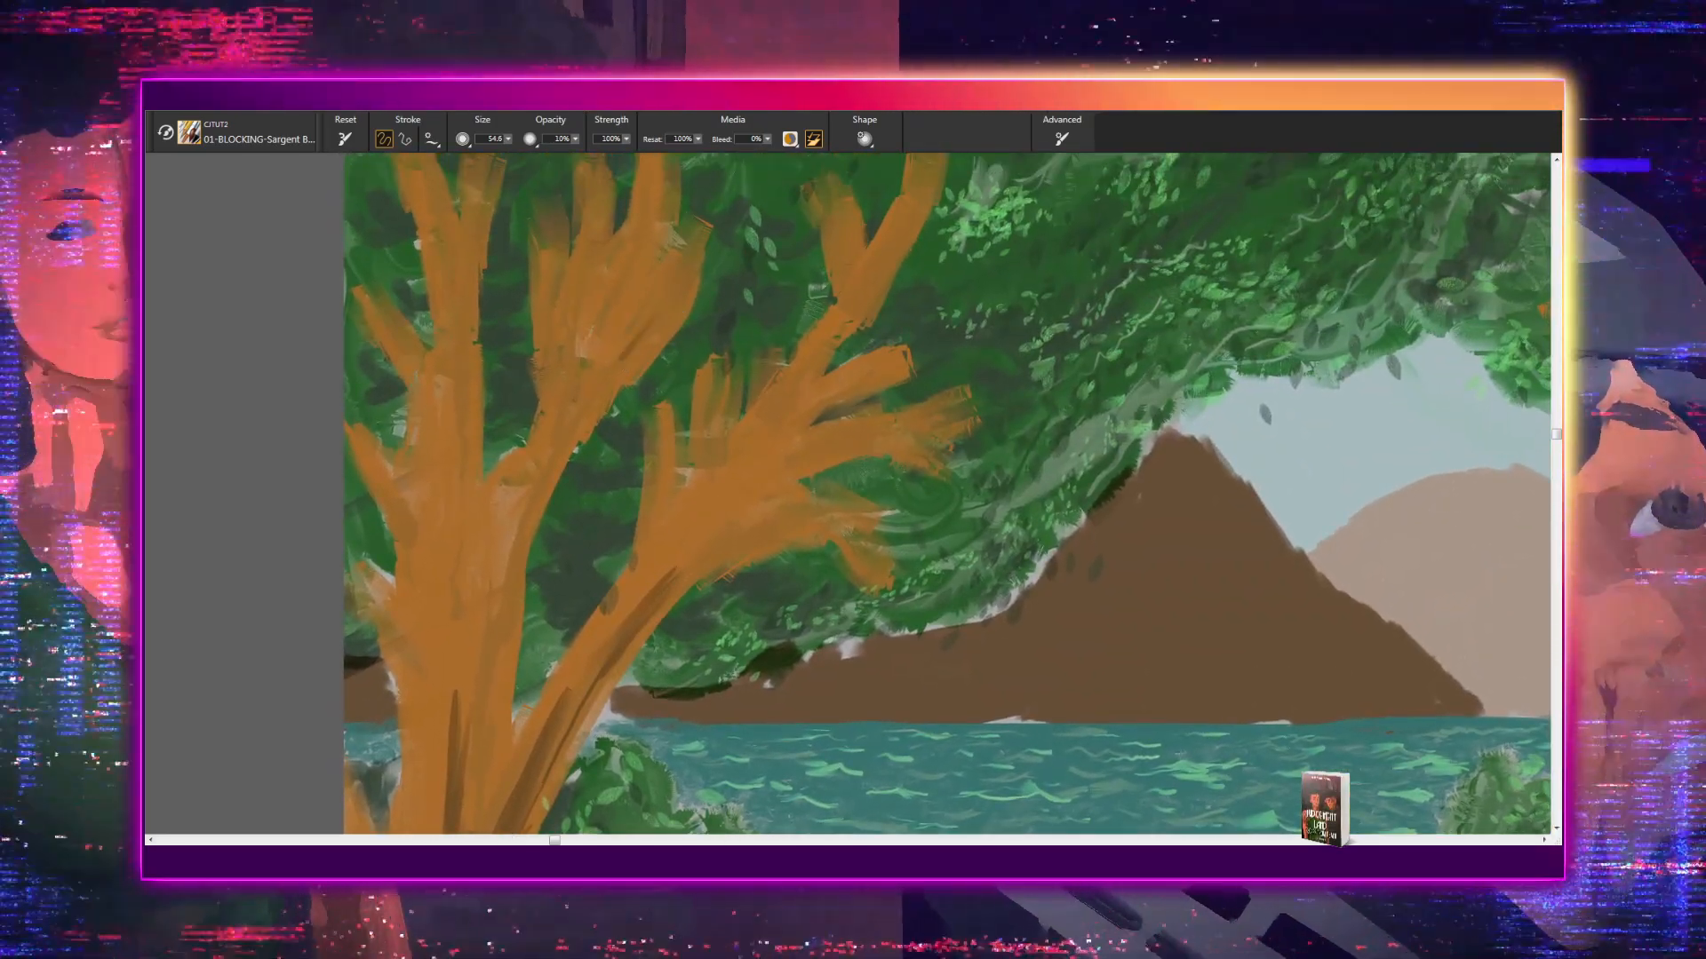
{"action": "left_click_drag", "start_coordinate": [621, 356], "coordinate": [498, 585]}
{"action": "mouse_move", "coordinate": [667, 307]}
{"action": "left_mouse_down"}
{"action": "mouse_move", "coordinate": [514, 565]}
{"action": "mouse_move", "coordinate": [479, 675]}
{"action": "left_mouse_up"}
{"action": "left_click_drag", "start_coordinate": [656, 371], "coordinate": [620, 528]}
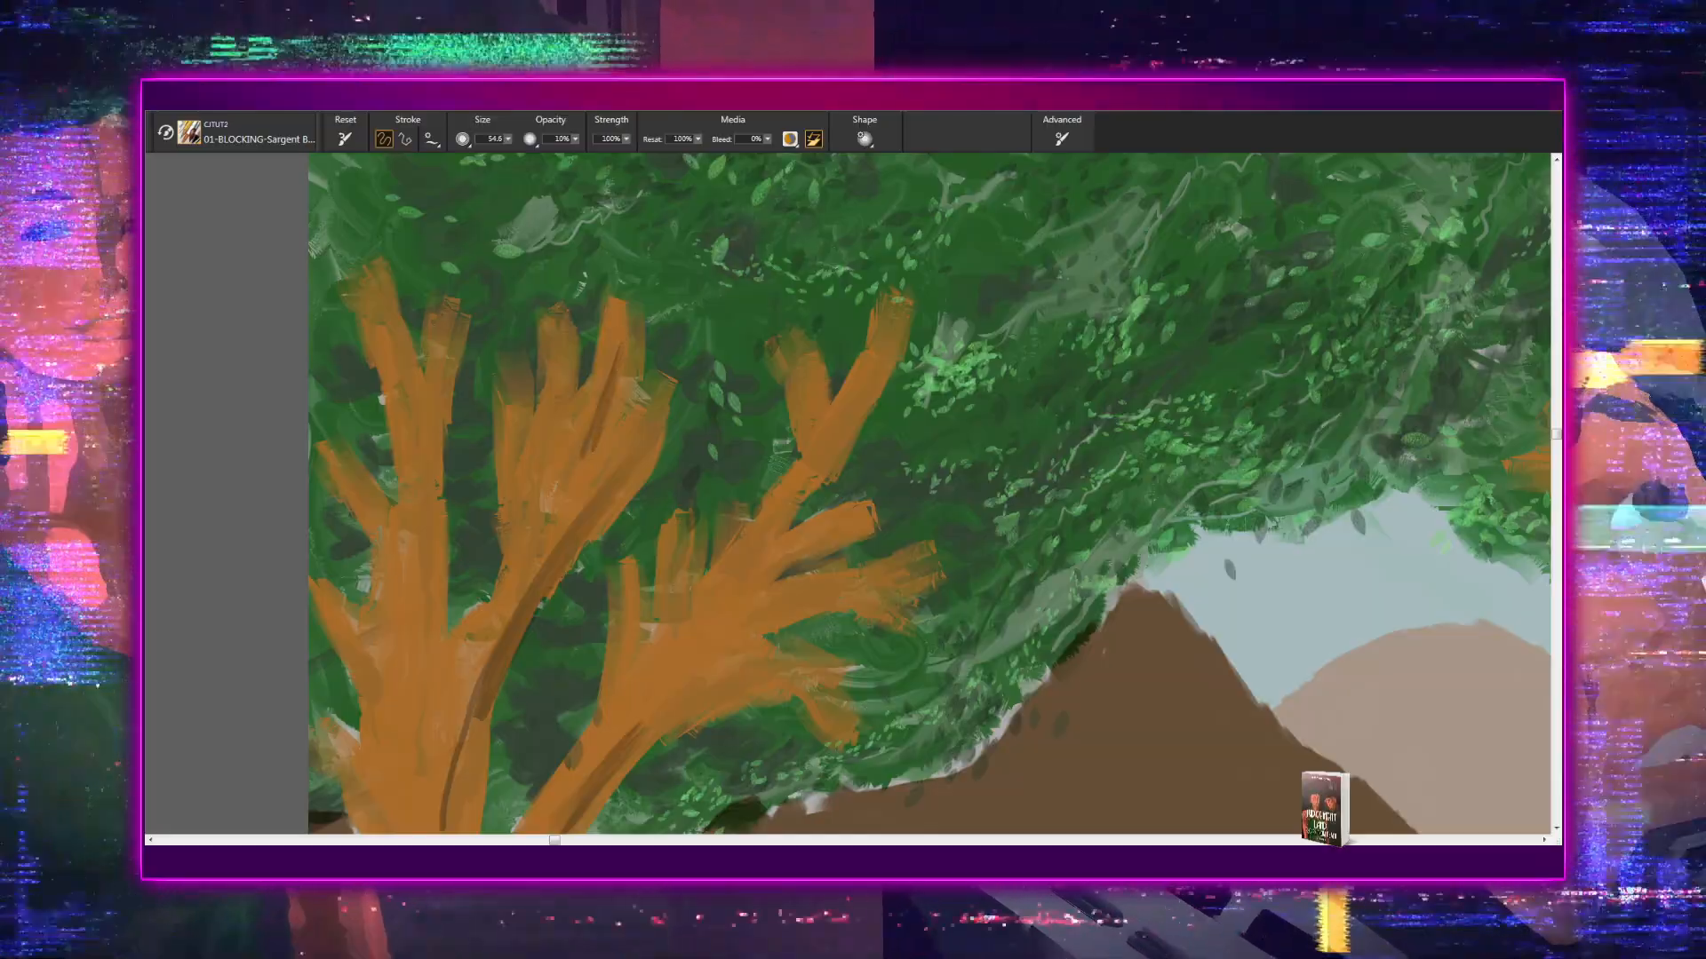
{"action": "mouse_move", "coordinate": [533, 444]}
{"action": "left_mouse_down"}
{"action": "mouse_move", "coordinate": [508, 609]}
{"action": "mouse_move", "coordinate": [465, 693]}
{"action": "left_mouse_up"}
{"action": "left_click_drag", "start_coordinate": [507, 600], "coordinate": [461, 687]}
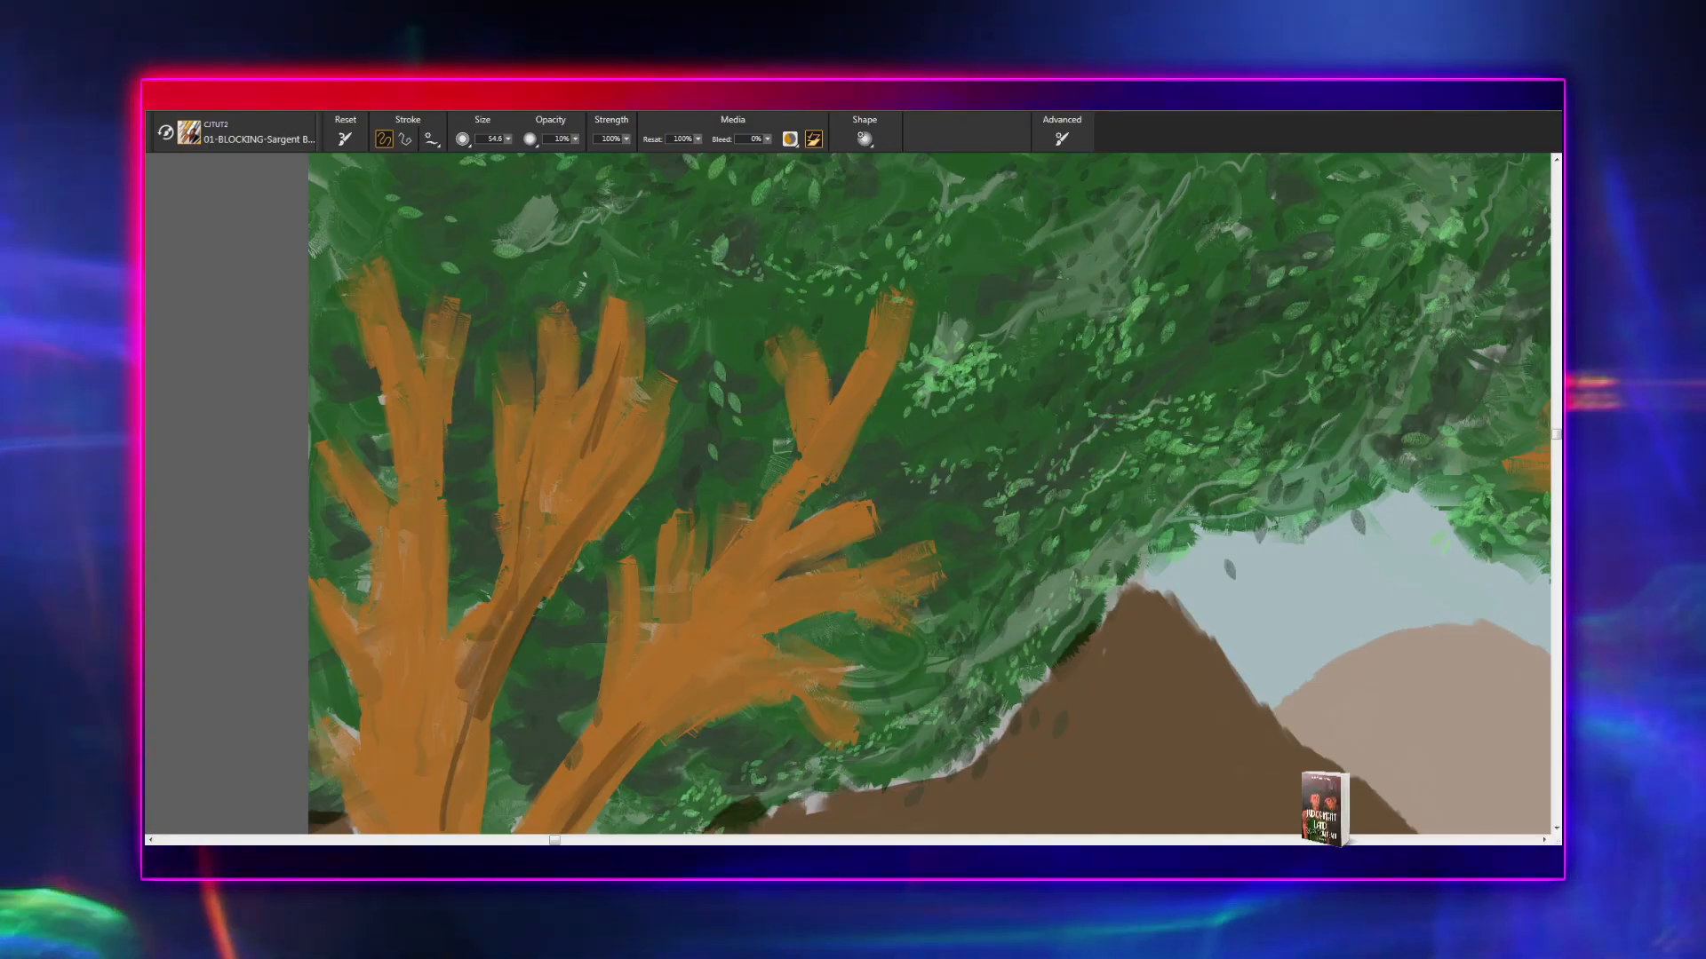
{"action": "left_click_drag", "start_coordinate": [431, 414], "coordinate": [421, 541]}
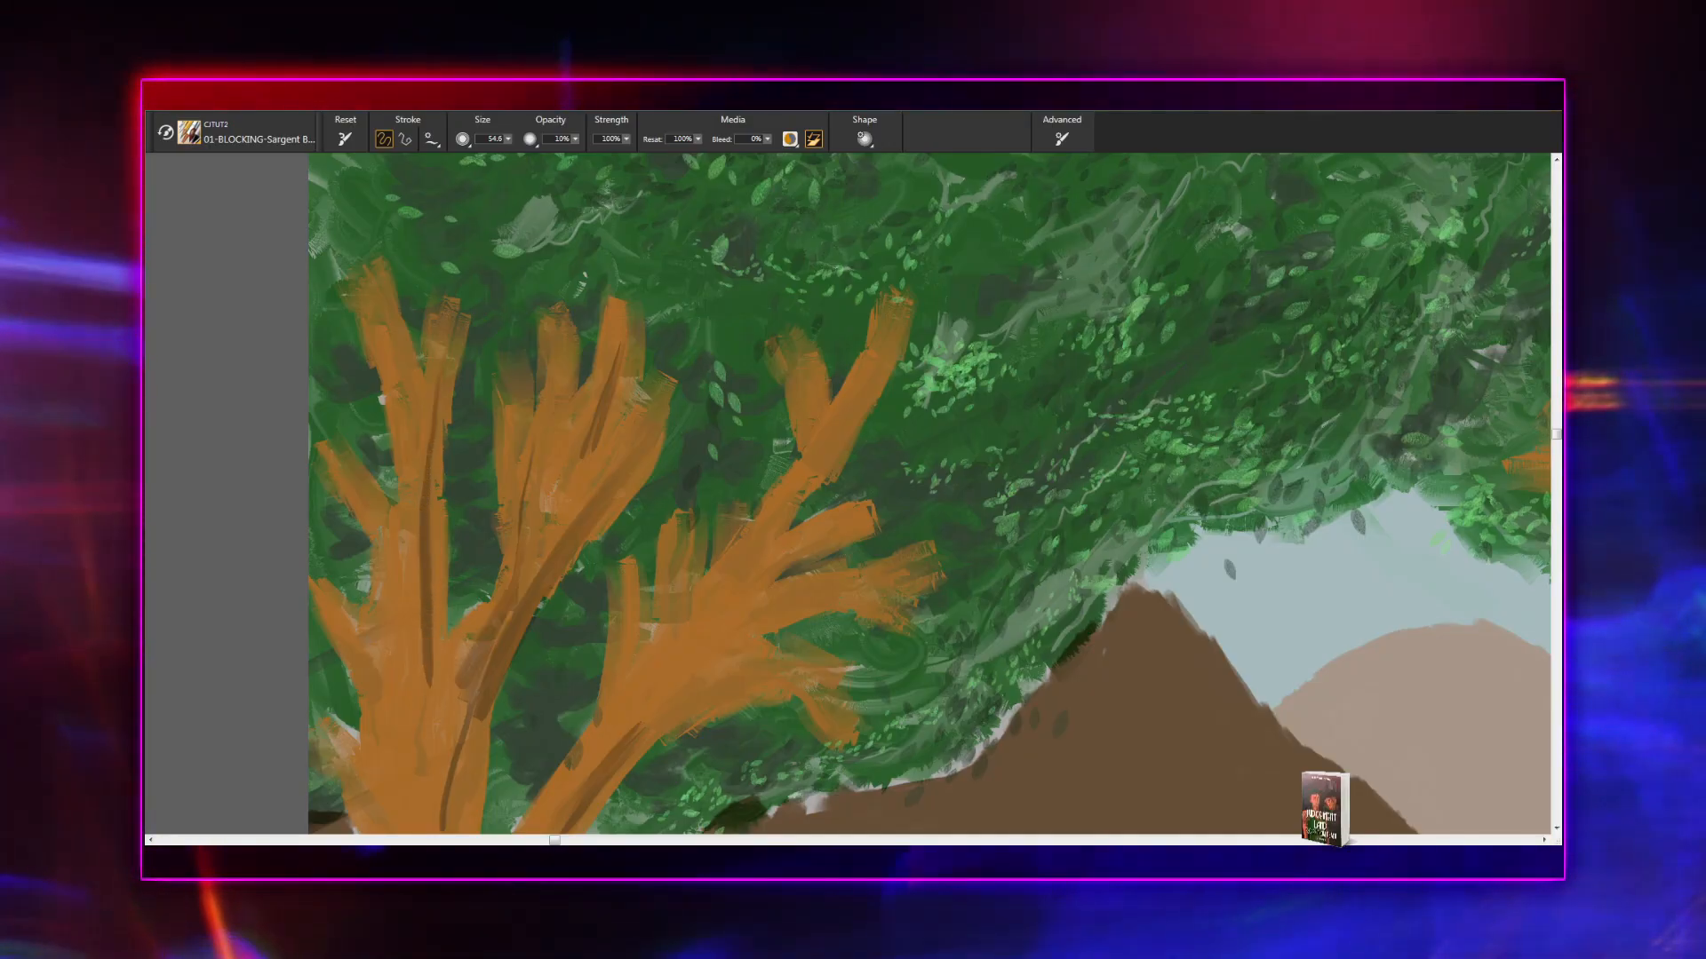
{"action": "left_click_drag", "start_coordinate": [418, 470], "coordinate": [411, 702]}
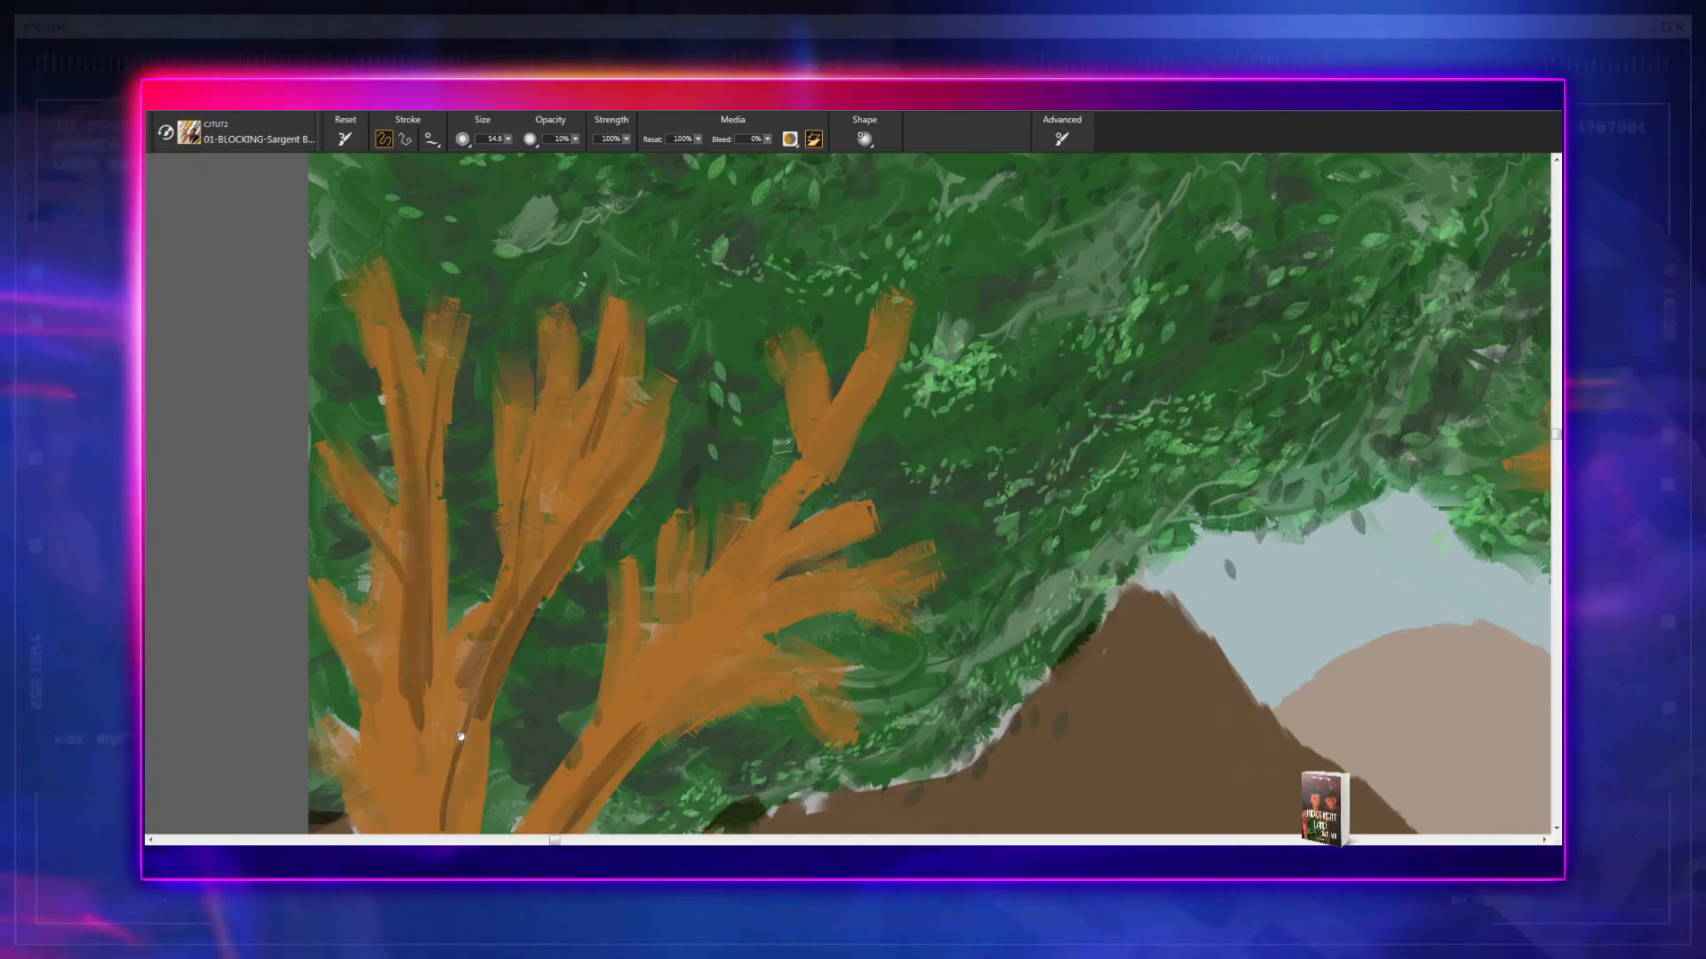
- Paint long dark brown strokes down the upper trunk of the left tree, linking the branches to the darkened trunk below
{"action": "left_click_drag", "start_coordinate": [460, 737], "coordinate": [492, 691]}
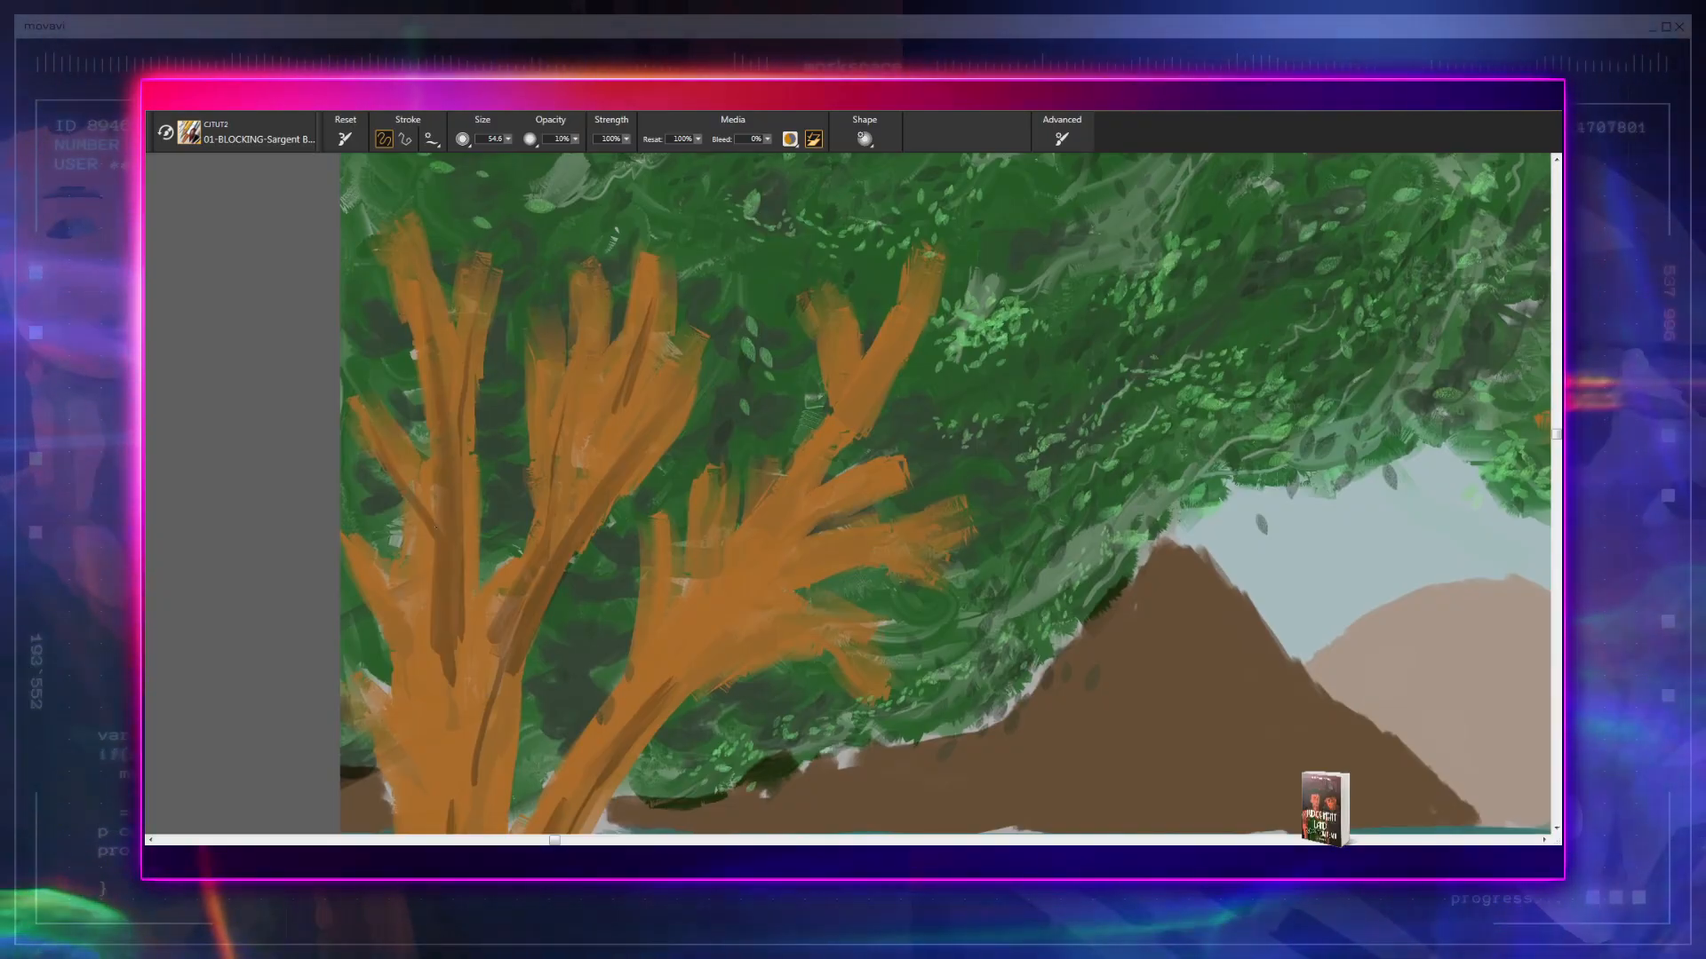
{"action": "left_click_drag", "start_coordinate": [458, 713], "coordinate": [599, 451]}
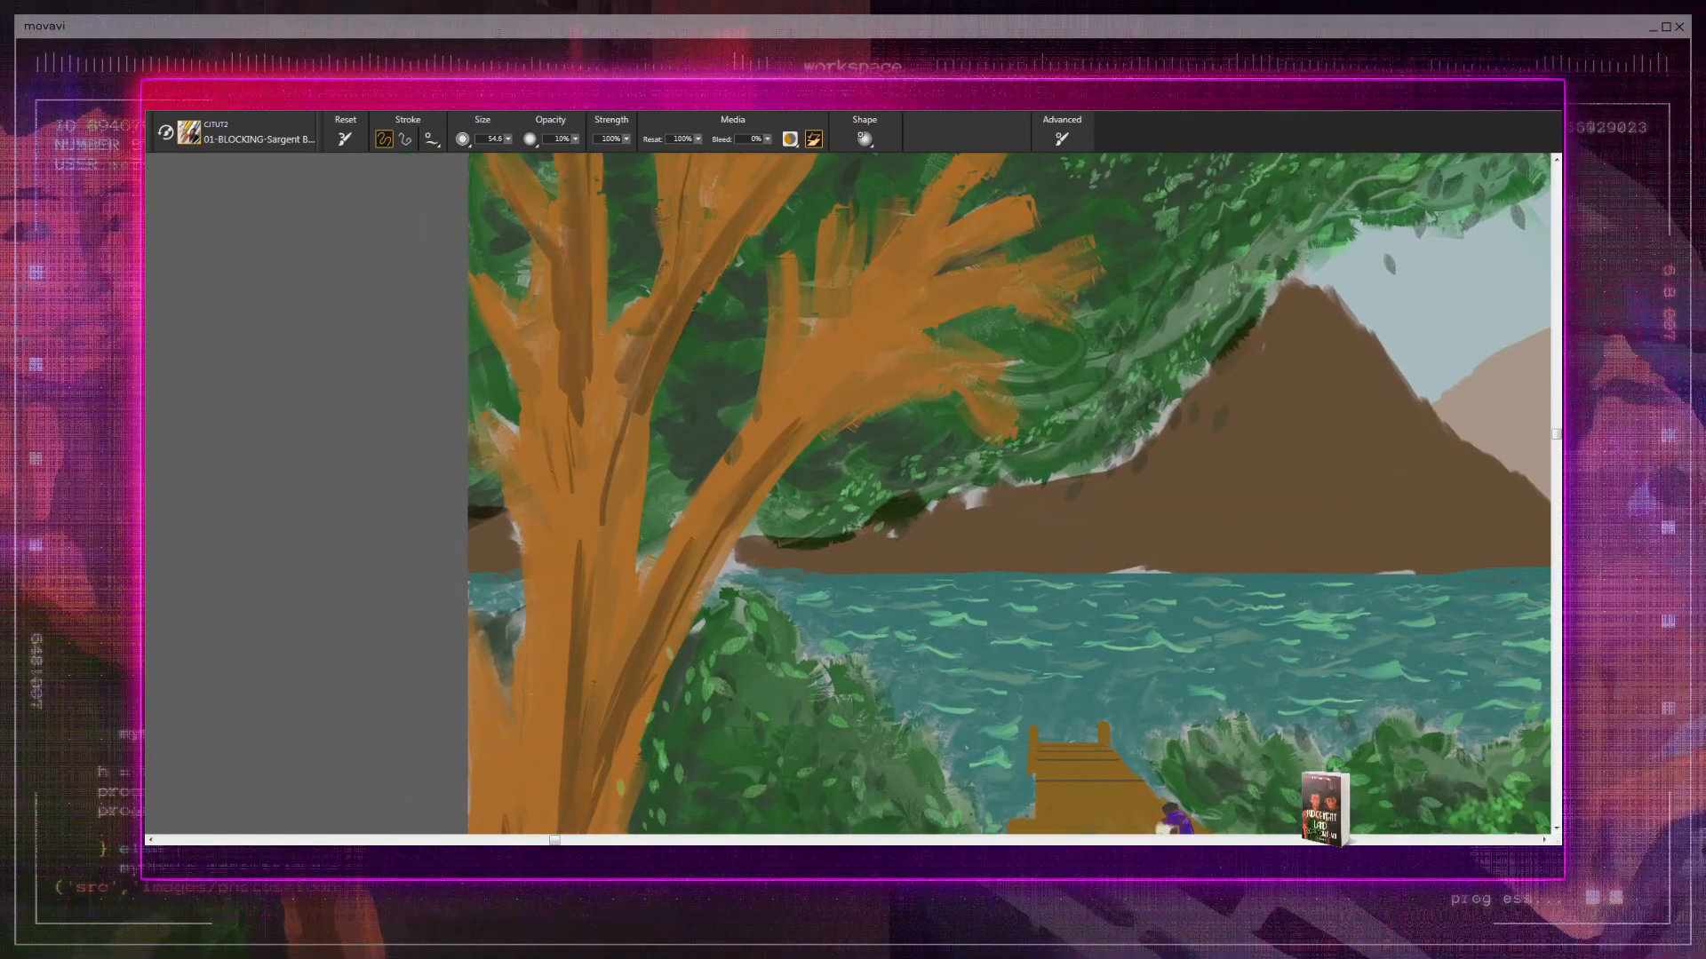
{"action": "mouse_move", "coordinate": [587, 452]}
{"action": "left_mouse_down"}
{"action": "mouse_move", "coordinate": [586, 578]}
{"action": "mouse_move", "coordinate": [569, 594]}
{"action": "left_mouse_up"}
{"action": "left_click_drag", "start_coordinate": [613, 441], "coordinate": [599, 539]}
{"action": "left_click_drag", "start_coordinate": [610, 477], "coordinate": [602, 645]}
{"action": "mouse_move", "coordinate": [604, 437]}
{"action": "left_mouse_down"}
{"action": "mouse_move", "coordinate": [586, 680]}
{"action": "mouse_move", "coordinate": [610, 565]}
{"action": "left_mouse_up"}
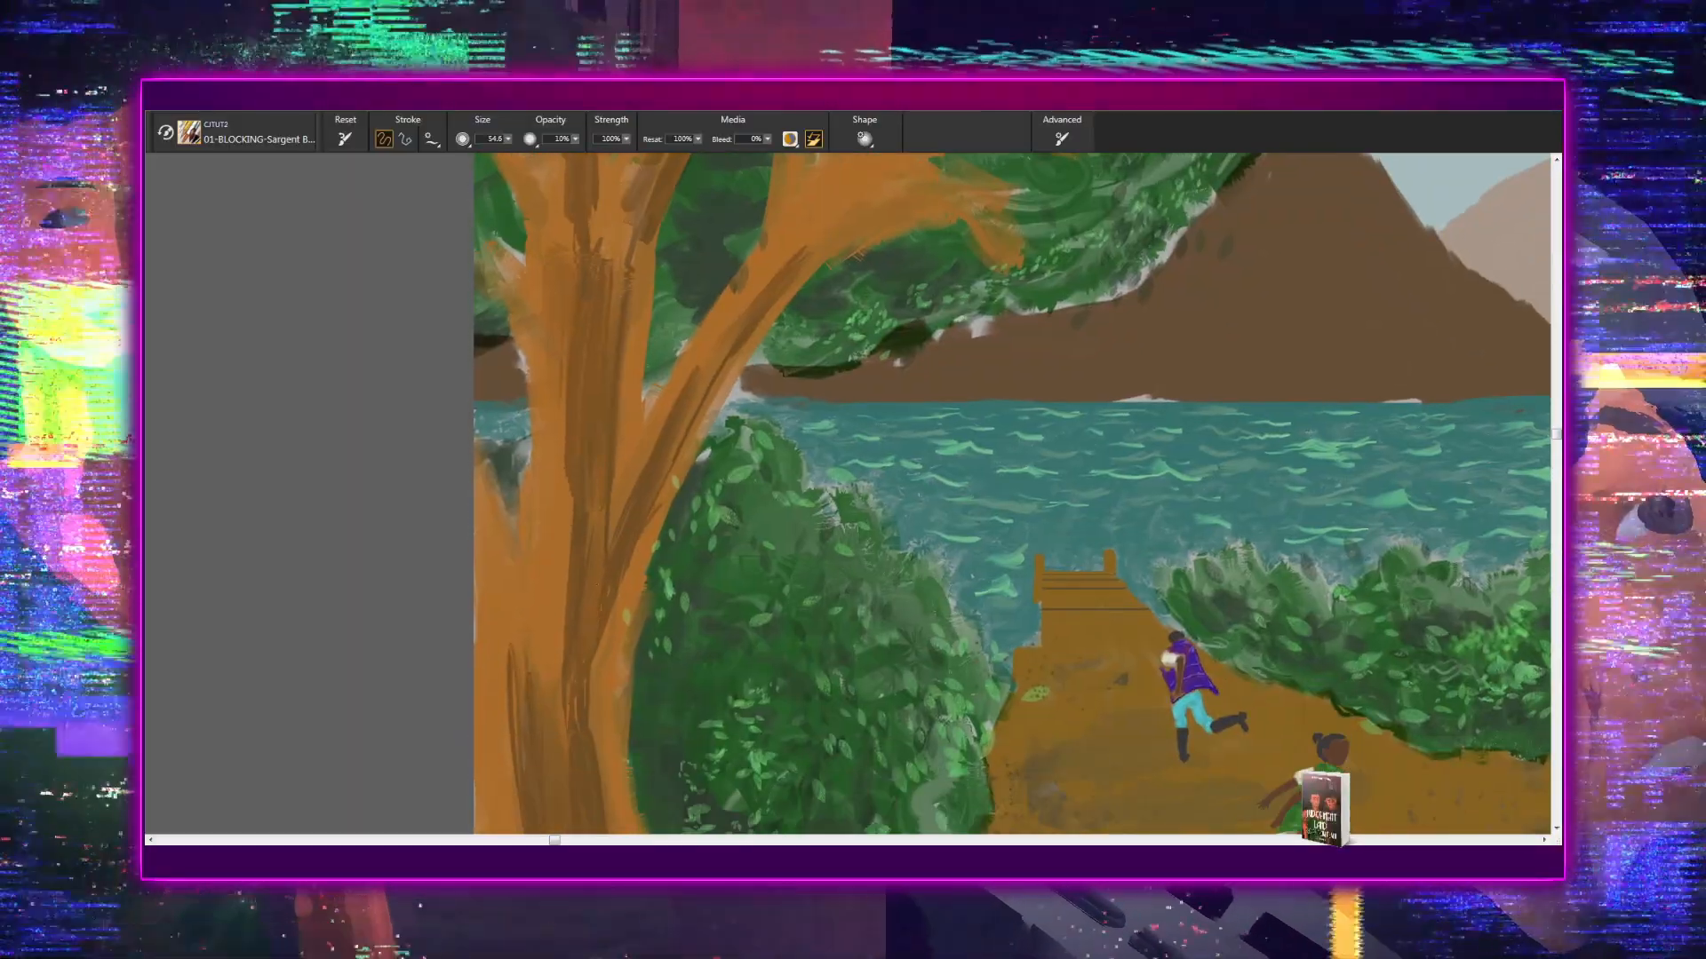
- Fill the fork where the left tree's large side branch meets the trunk with dark brown bark strokes
{"action": "left_click_drag", "start_coordinate": [632, 488], "coordinate": [601, 549]}
{"action": "mouse_move", "coordinate": [645, 450]}
{"action": "left_mouse_down"}
{"action": "mouse_move", "coordinate": [604, 546]}
{"action": "mouse_move", "coordinate": [604, 528]}
{"action": "left_mouse_up"}
{"action": "left_click_drag", "start_coordinate": [659, 436], "coordinate": [605, 577]}
{"action": "left_click_drag", "start_coordinate": [649, 467], "coordinate": [599, 533]}
{"action": "mouse_move", "coordinate": [647, 457]}
{"action": "left_mouse_down"}
{"action": "mouse_move", "coordinate": [615, 528]}
{"action": "mouse_move", "coordinate": [594, 692]}
{"action": "left_mouse_up"}
- Widen the dark bark area toward the outer edge of the left tree's trunk, just below the fork
{"action": "left_click_drag", "start_coordinate": [570, 499], "coordinate": [560, 647]}
{"action": "left_click_drag", "start_coordinate": [567, 498], "coordinate": [546, 659]}
{"action": "left_click_drag", "start_coordinate": [556, 561], "coordinate": [536, 700]}
{"action": "mouse_move", "coordinate": [590, 601]}
{"action": "left_mouse_down"}
{"action": "mouse_move", "coordinate": [601, 483]}
{"action": "mouse_move", "coordinate": [536, 585]}
{"action": "left_mouse_up"}
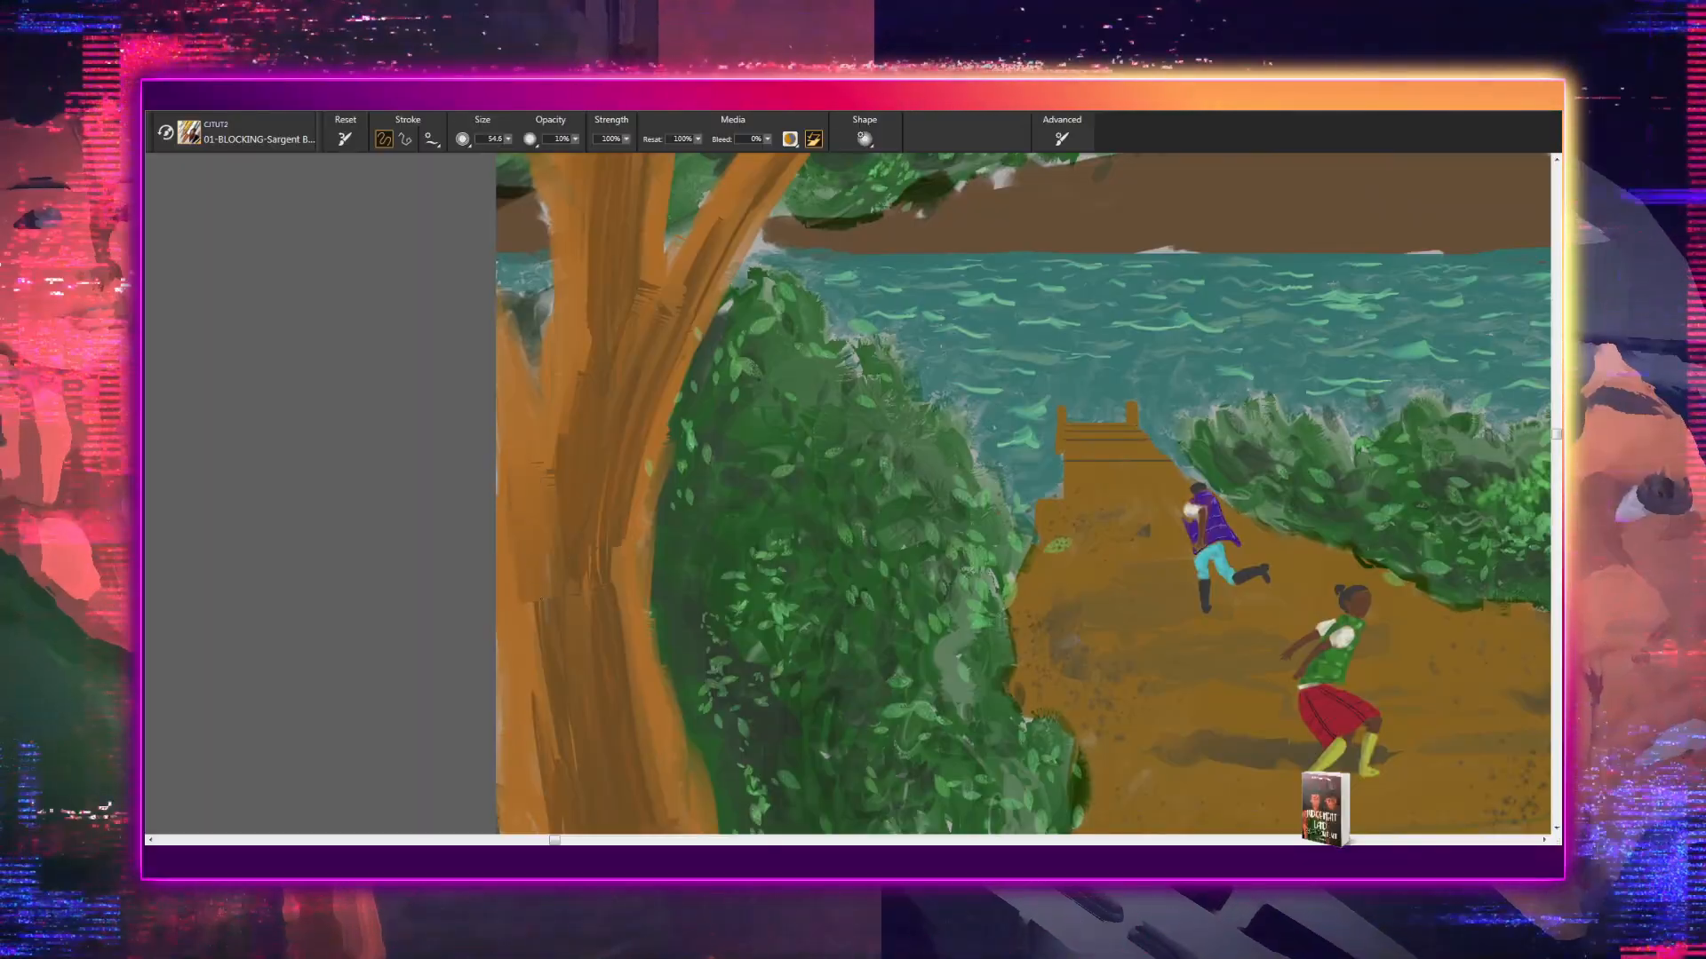
- Continue the dark bark strokes down the outer side of the left tree's lower trunk toward its base
{"action": "left_click_drag", "start_coordinate": [533, 466], "coordinate": [544, 596]}
{"action": "left_click_drag", "start_coordinate": [575, 522], "coordinate": [563, 333]}
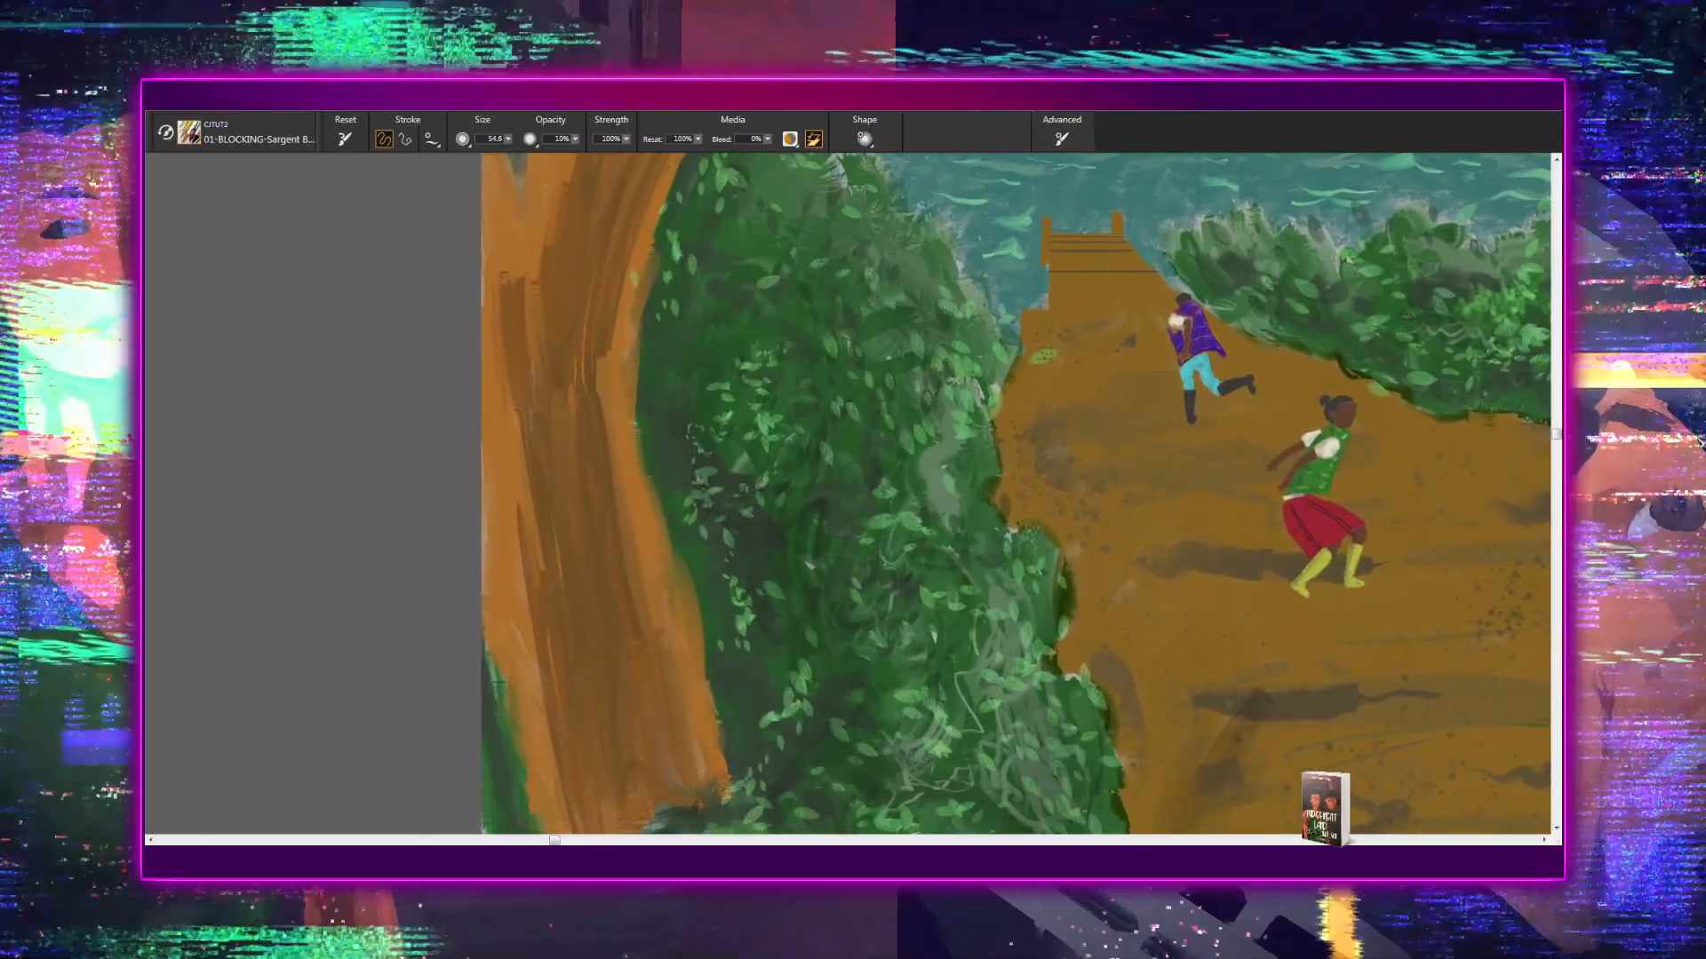
{"action": "left_click_drag", "start_coordinate": [524, 457], "coordinate": [542, 572]}
{"action": "left_click_drag", "start_coordinate": [508, 359], "coordinate": [556, 723]}
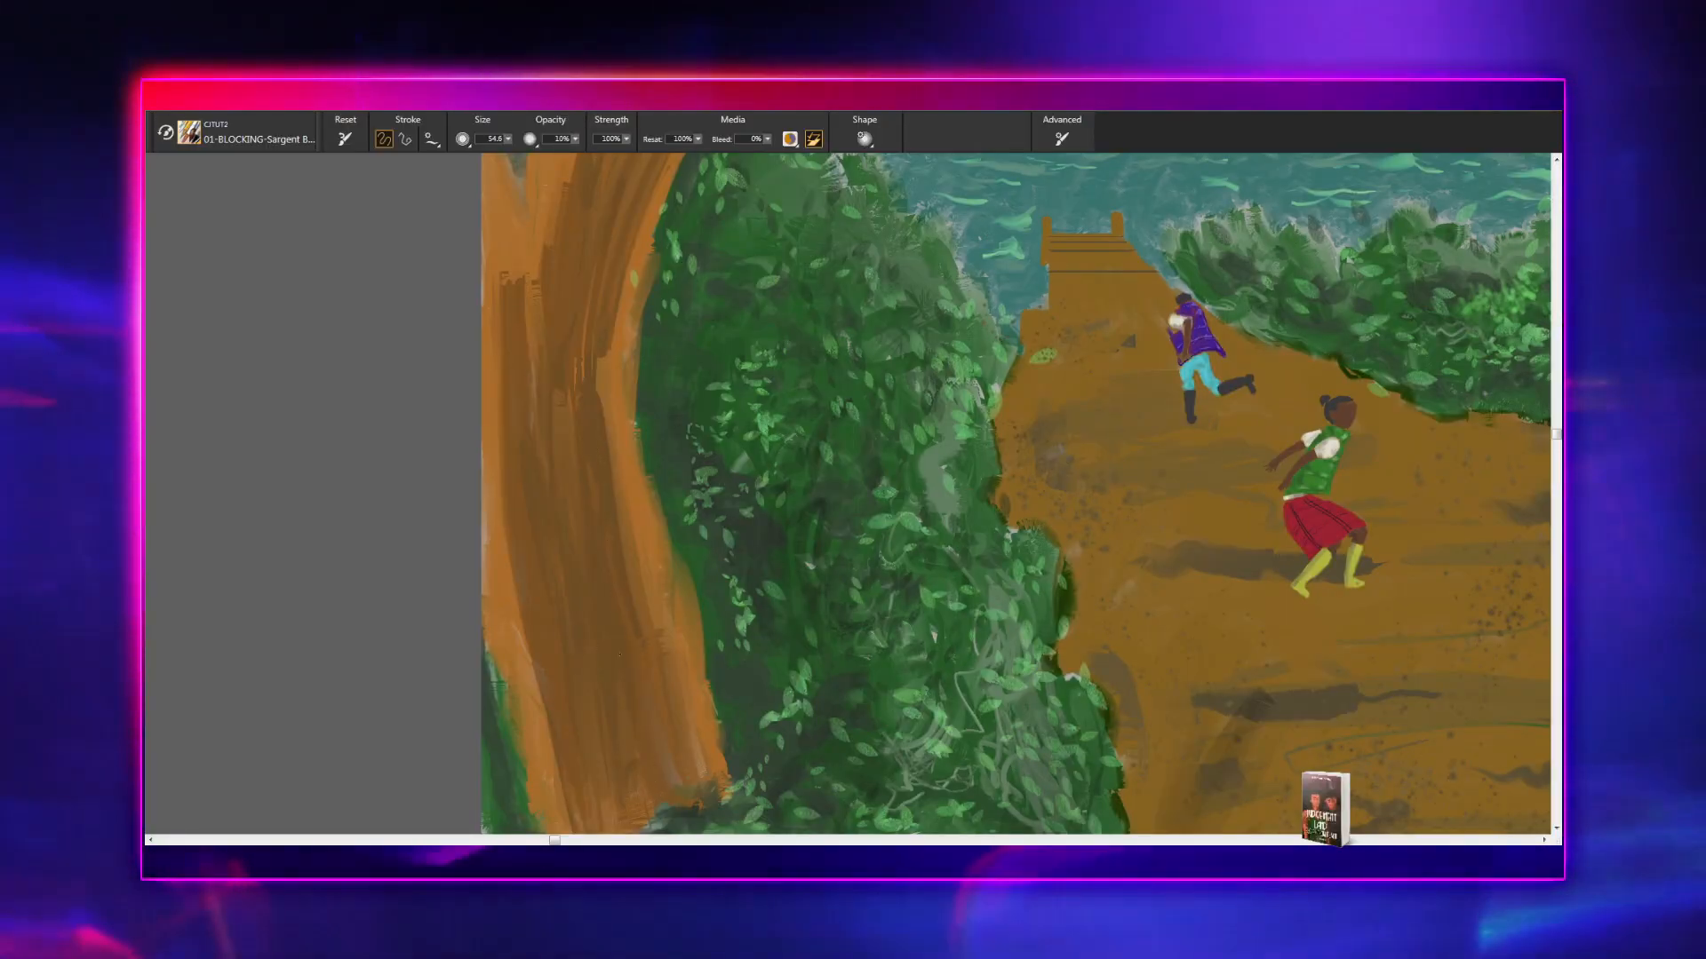
{"action": "left_click_drag", "start_coordinate": [632, 663], "coordinate": [616, 486]}
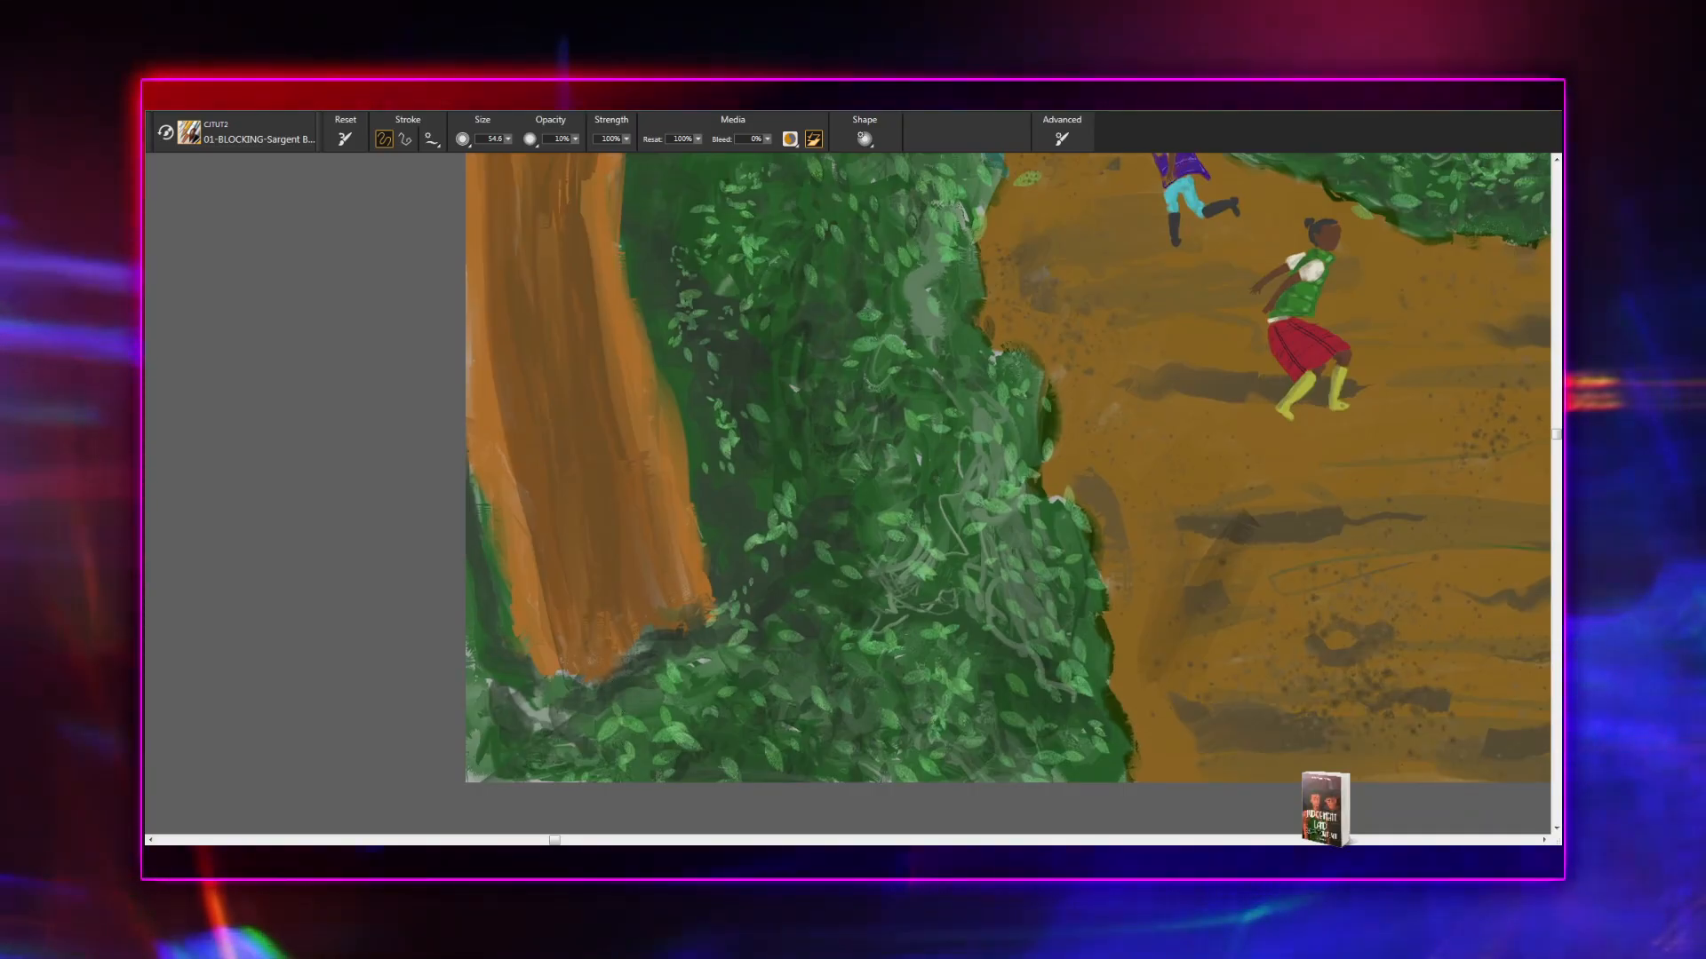
- Paint a short dark bark stroke on the small V-shaped branch at the top of the left tree's large side limb
{"action": "left_click_drag", "start_coordinate": [810, 601], "coordinate": [765, 803]}
{"action": "left_click_drag", "start_coordinate": [845, 586], "coordinate": [742, 802]}
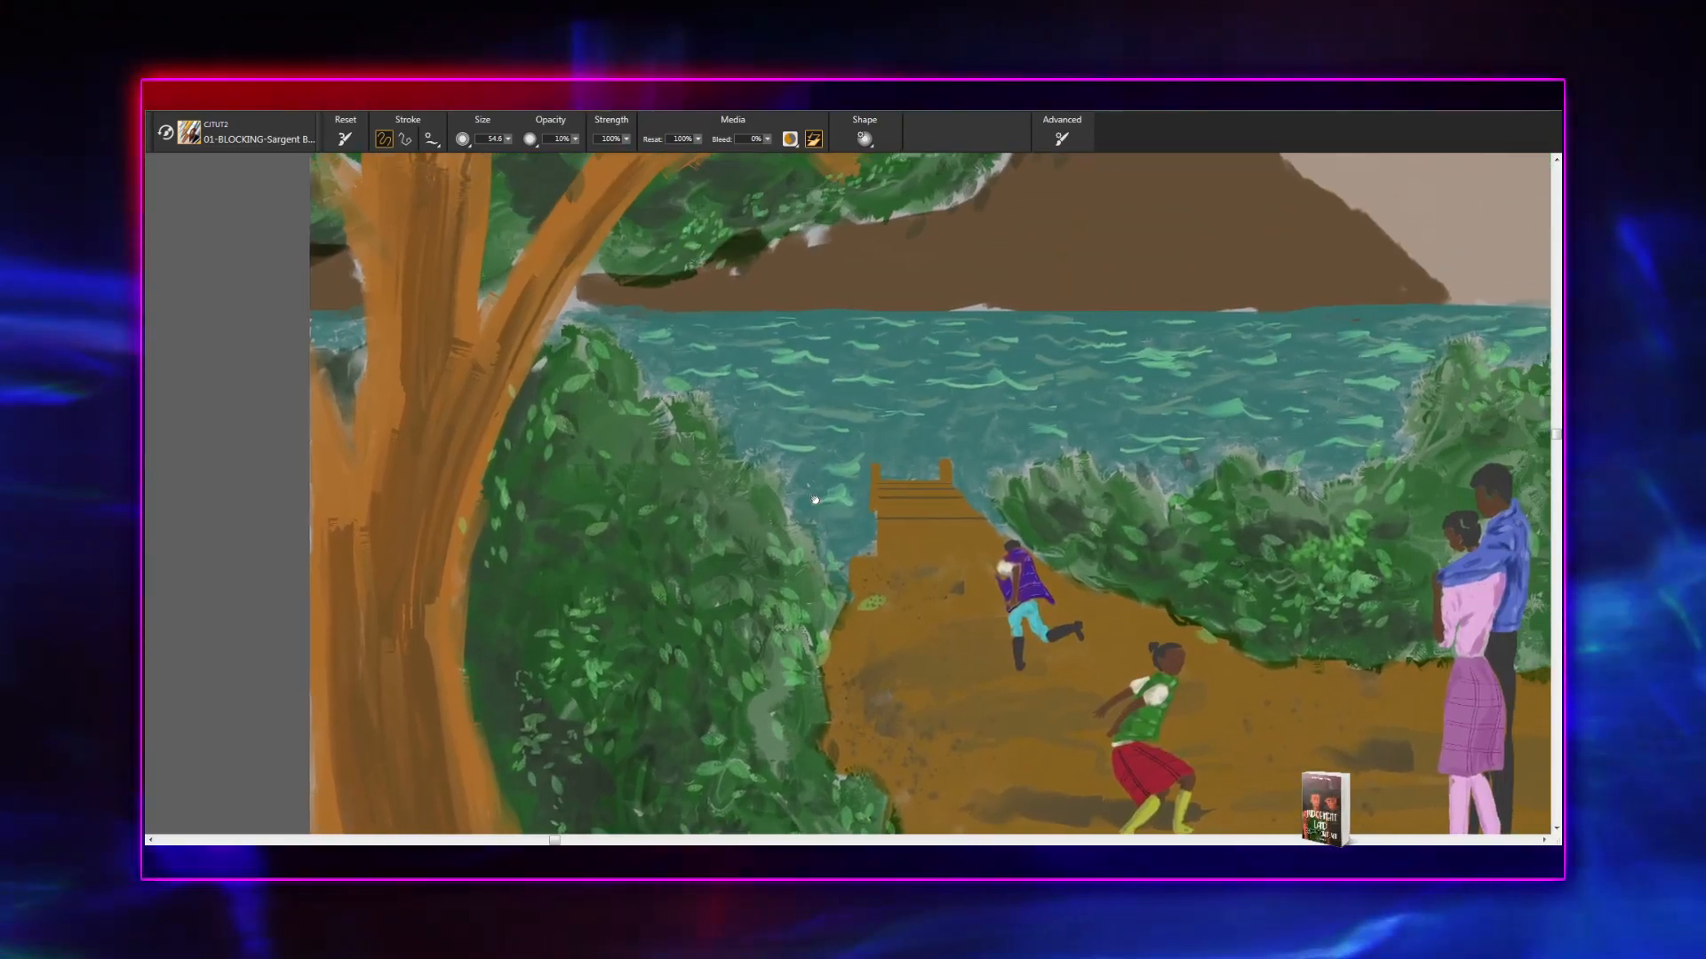
{"action": "left_click_drag", "start_coordinate": [818, 514], "coordinate": [780, 355]}
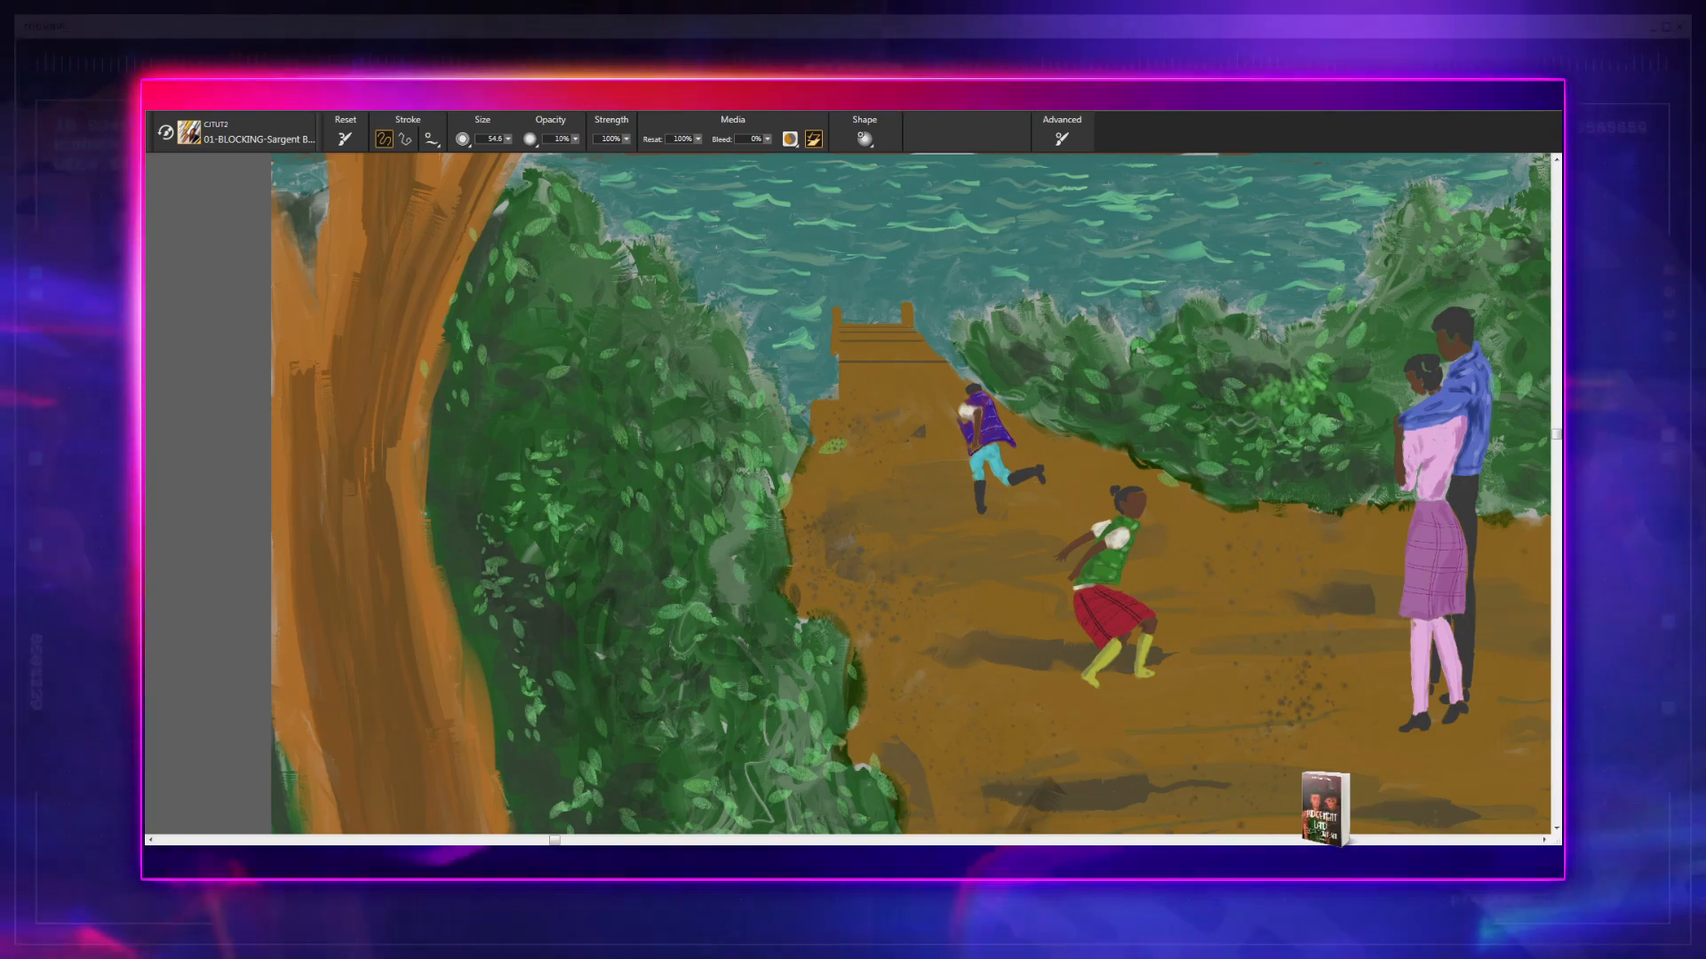
{"action": "left_click_drag", "start_coordinate": [675, 331], "coordinate": [604, 940]}
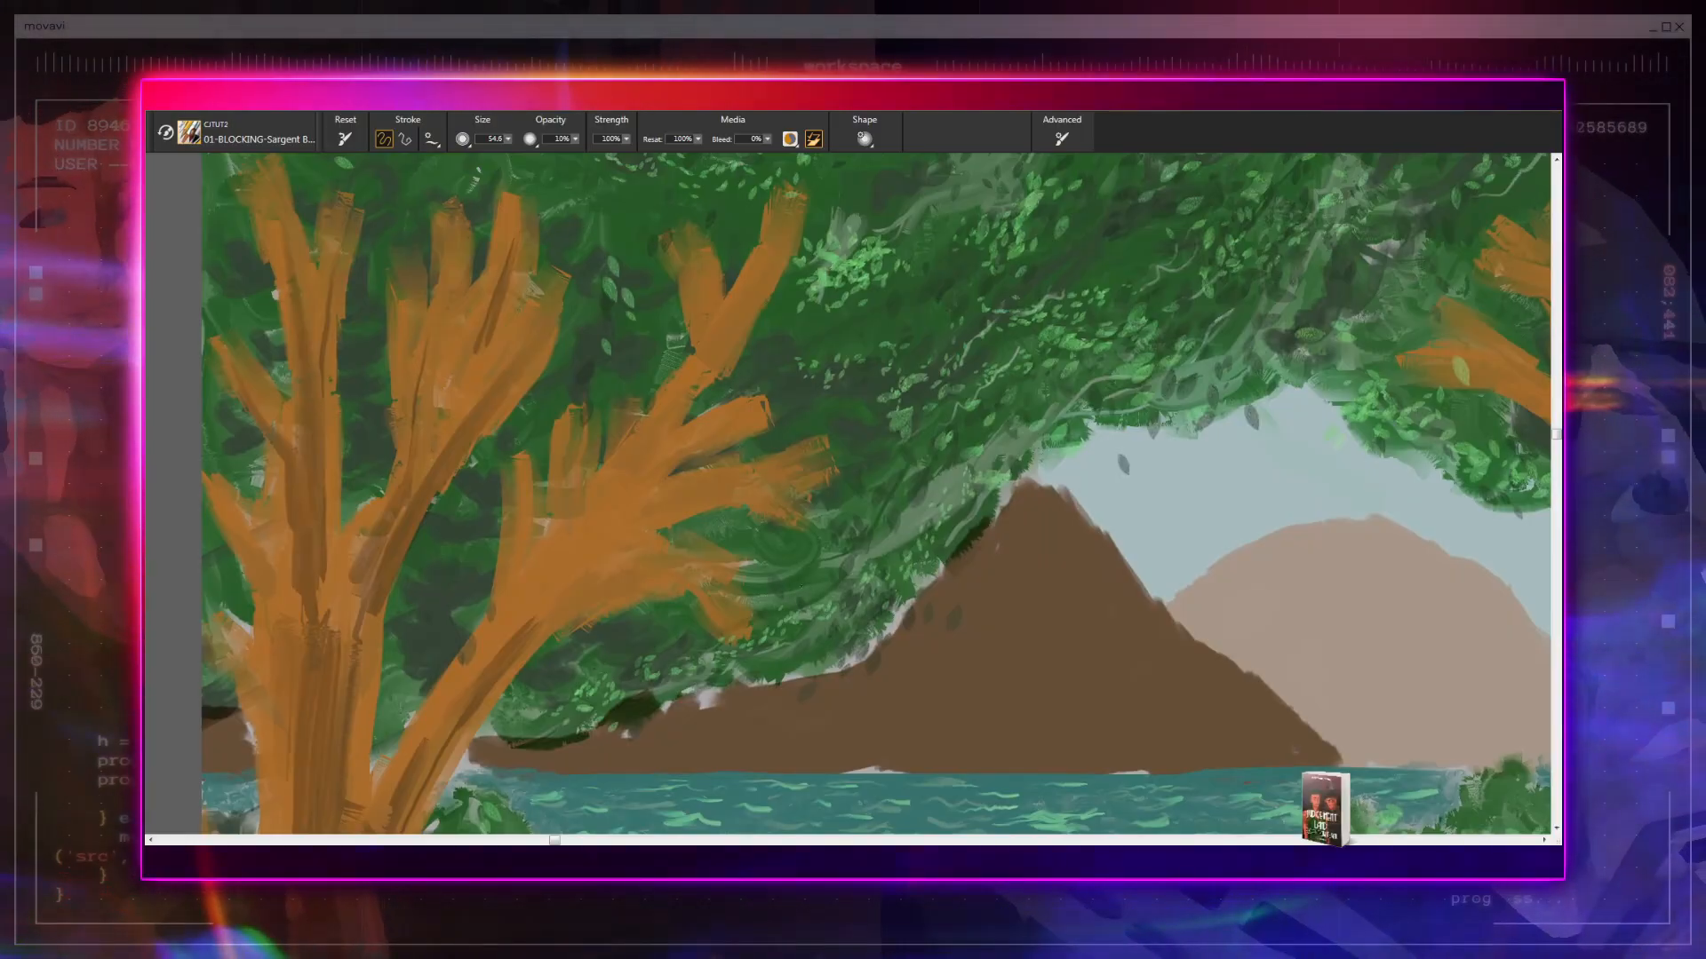
{"action": "left_click_drag", "start_coordinate": [839, 526], "coordinate": [795, 709]}
{"action": "mouse_move", "coordinate": [812, 512]}
{"action": "left_mouse_down"}
{"action": "mouse_move", "coordinate": [914, 707]}
{"action": "mouse_move", "coordinate": [957, 727]}
{"action": "mouse_move", "coordinate": [994, 704]}
{"action": "left_mouse_up"}
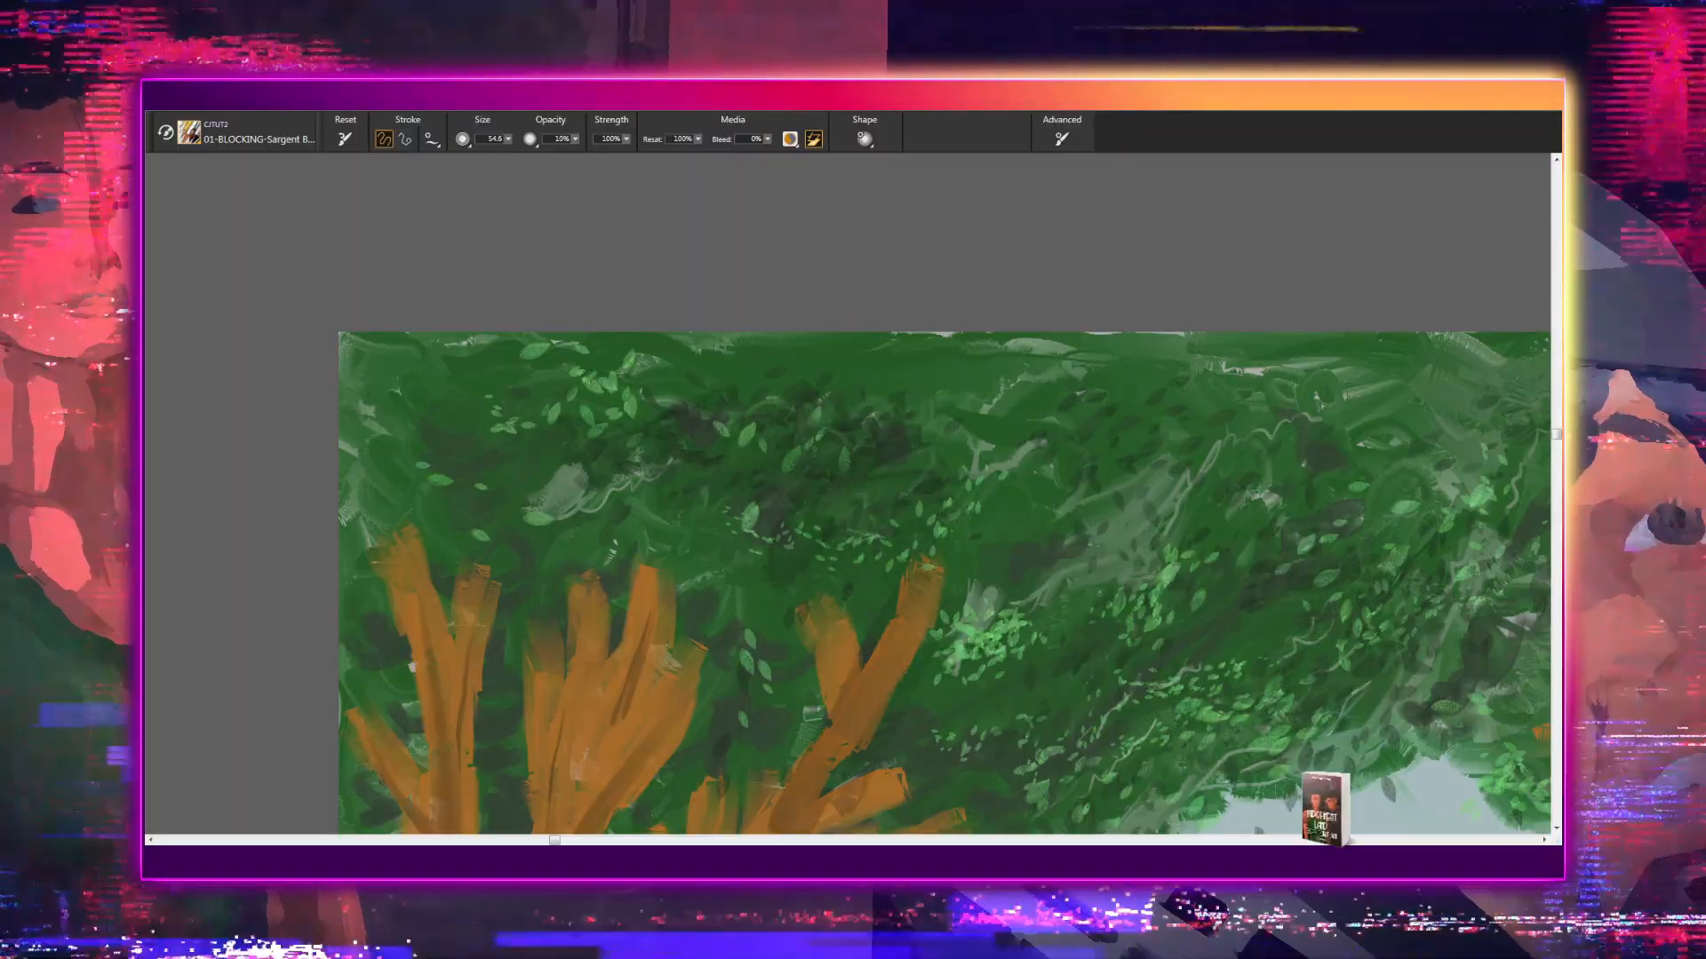
{"action": "mouse_move", "coordinate": [821, 624]}
{"action": "left_mouse_down"}
{"action": "mouse_move", "coordinate": [829, 702]}
{"action": "mouse_move", "coordinate": [829, 658]}
{"action": "left_mouse_up"}
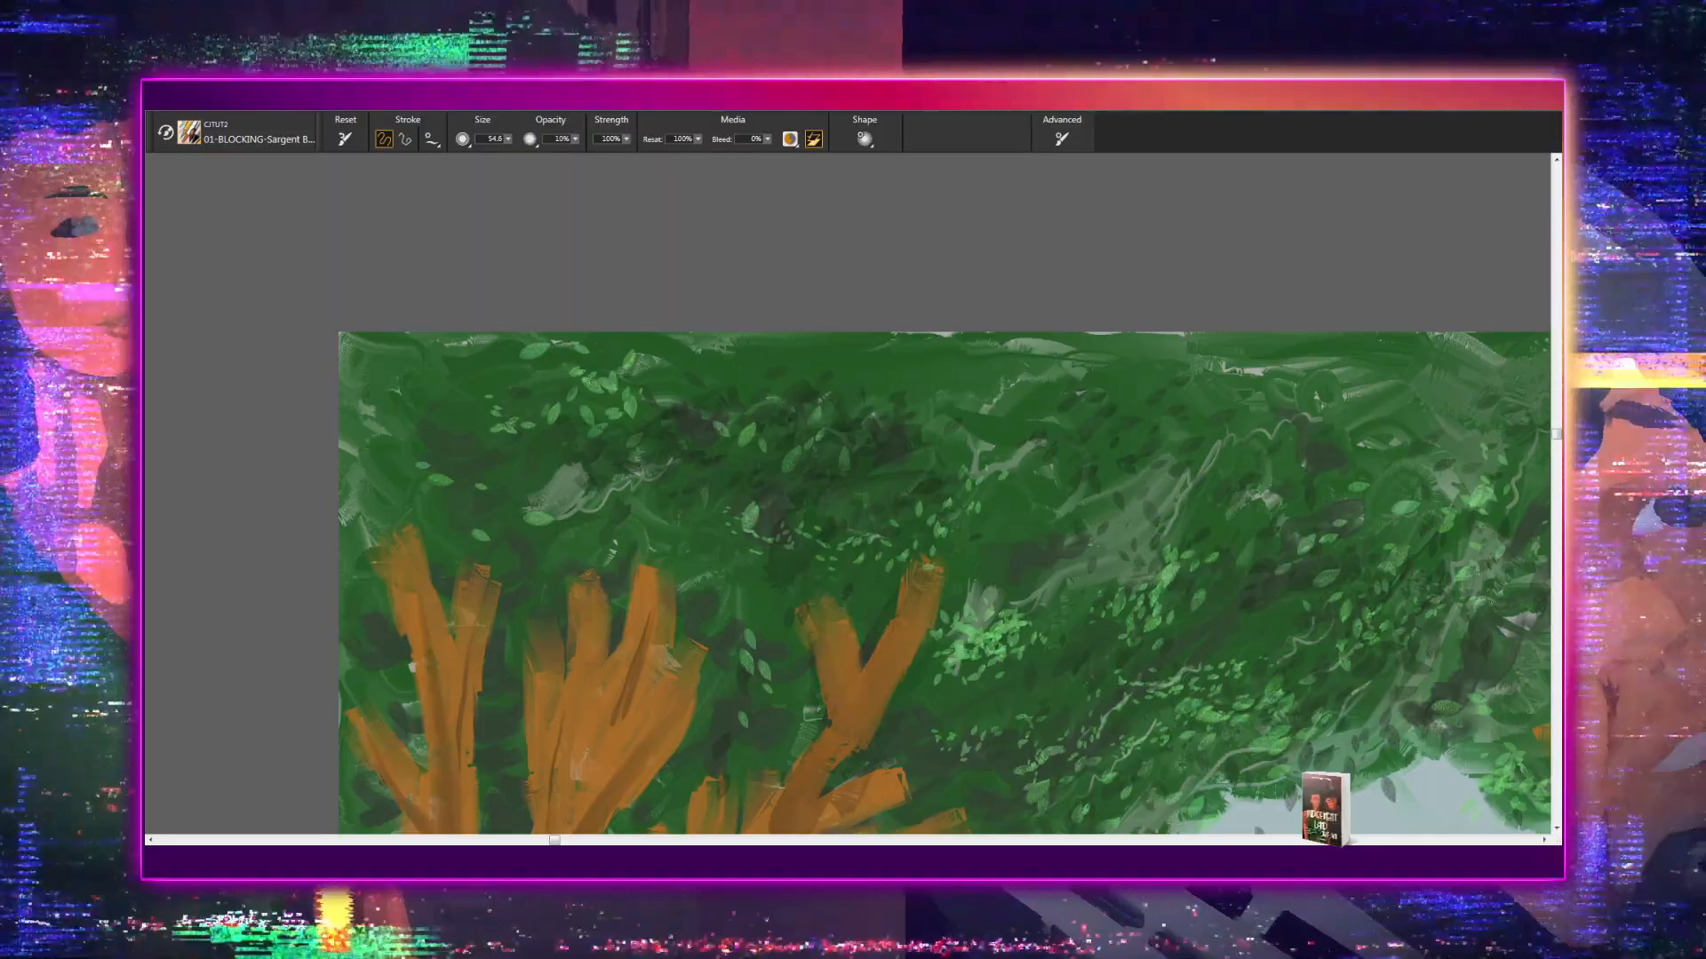
{"action": "mouse_move", "coordinate": [947, 592]}
{"action": "left_mouse_down"}
{"action": "mouse_move", "coordinate": [797, 510]}
{"action": "mouse_move", "coordinate": [818, 582]}
{"action": "left_mouse_up"}
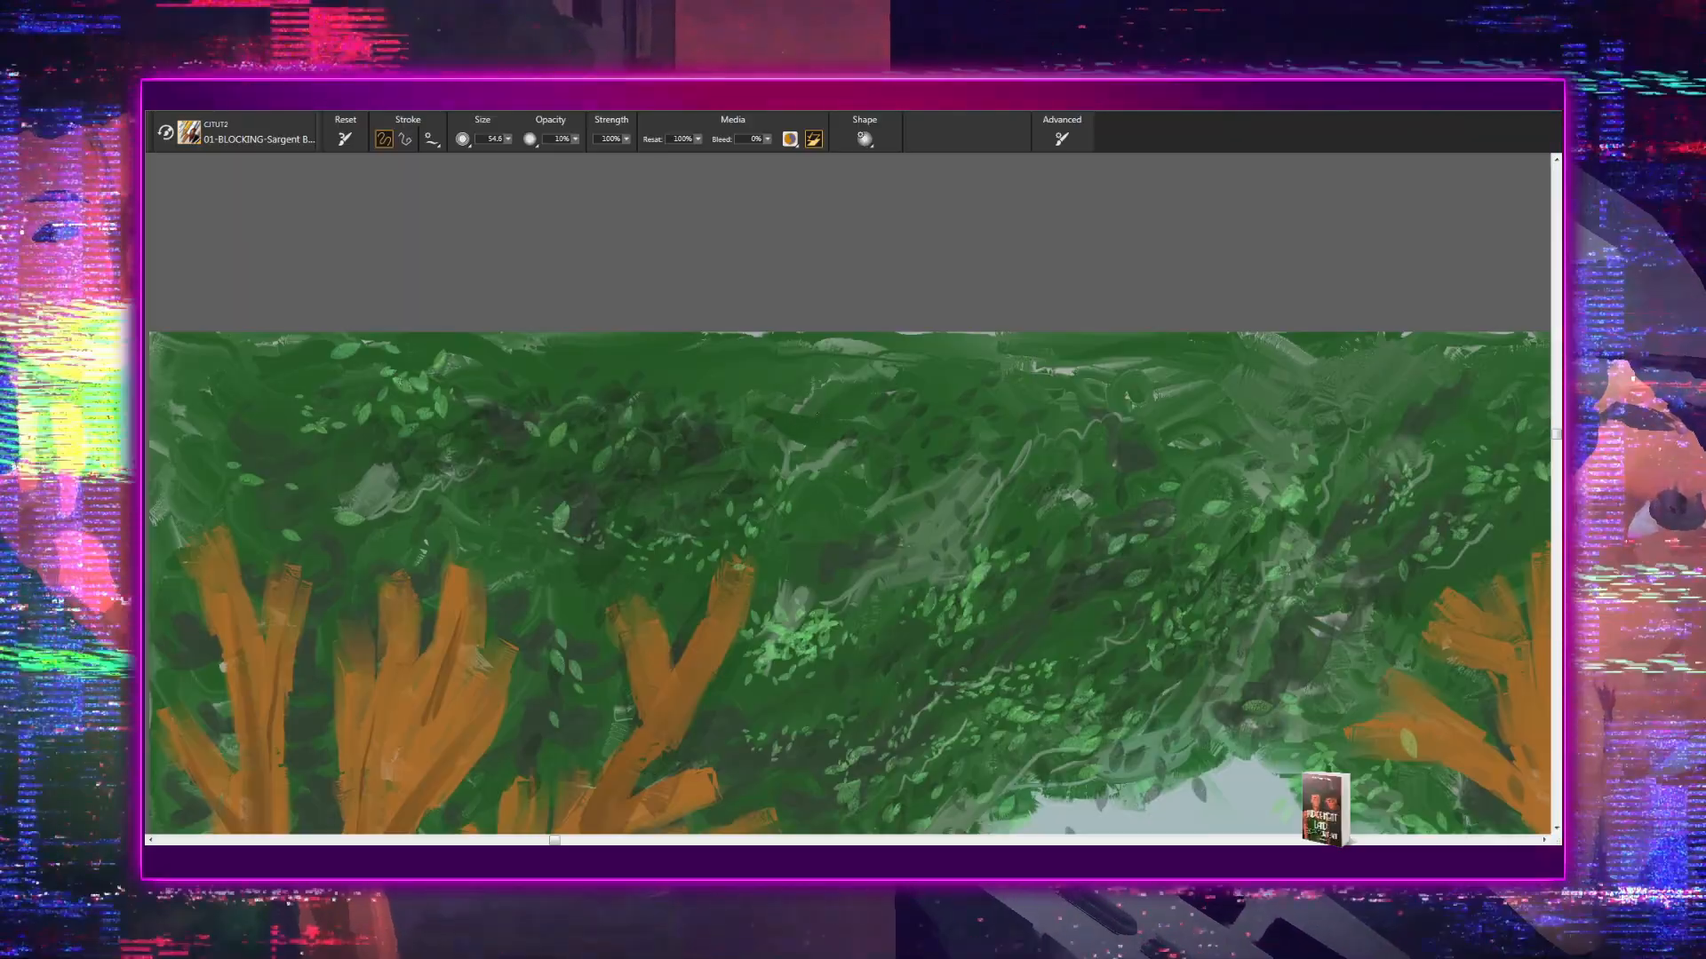
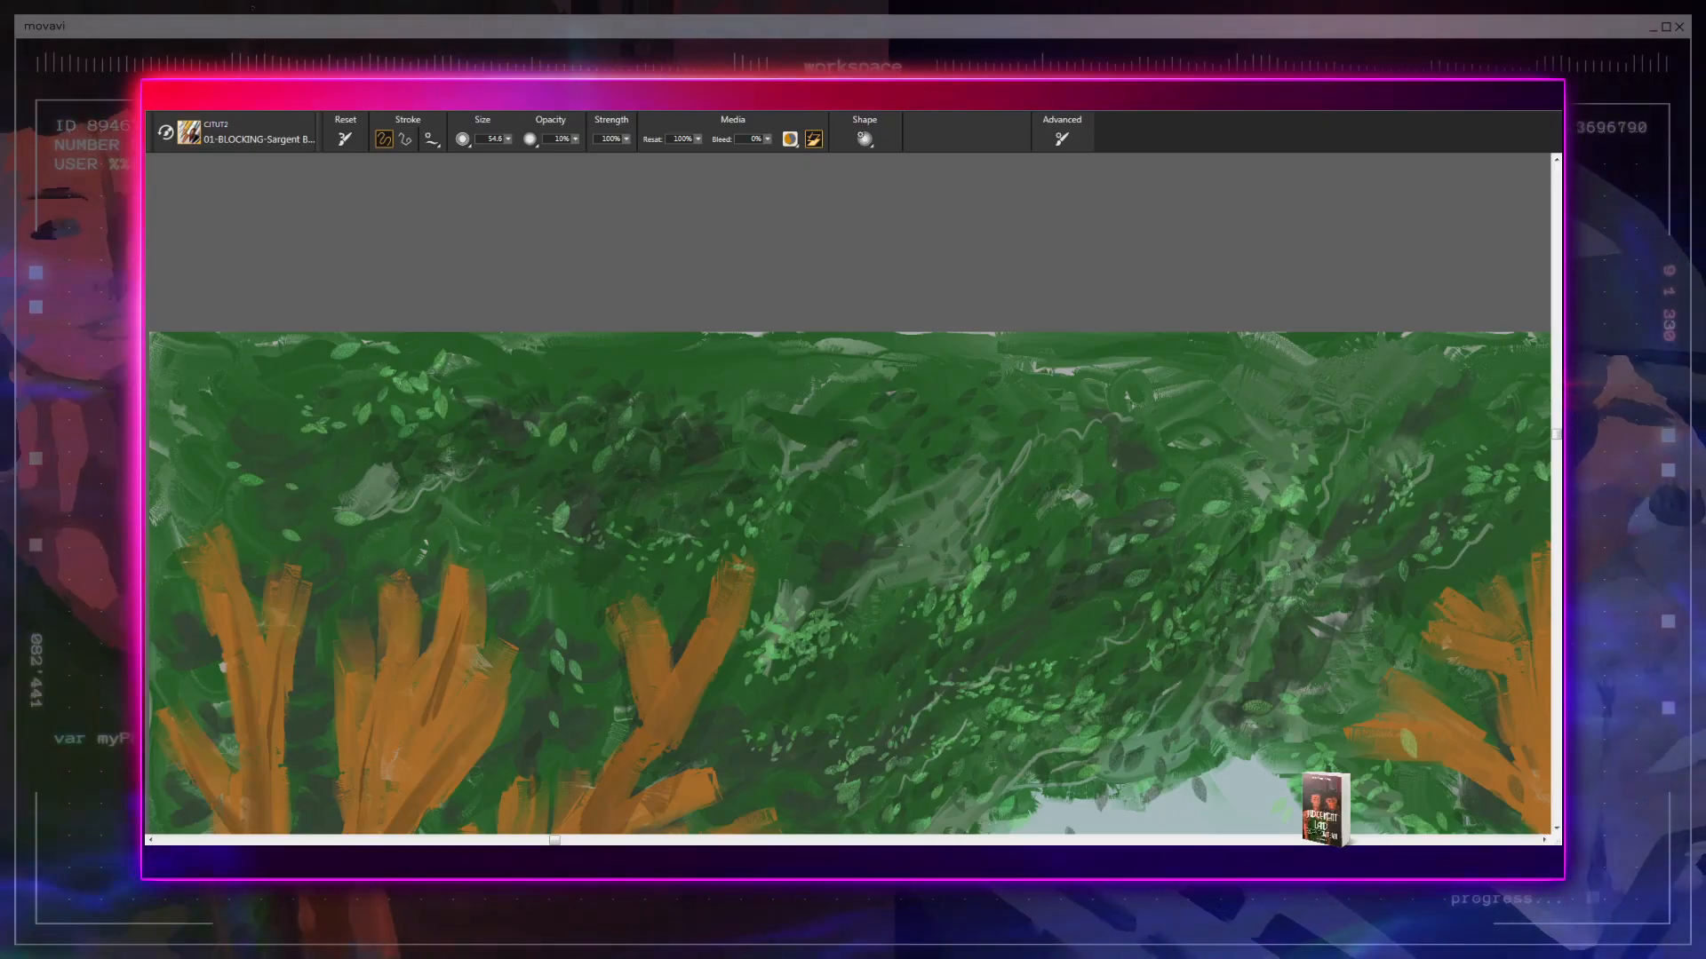
- Paint dark brown bark strokes along the left tree's leaning side limb, from its upper branches down to where it joins the trunk
{"action": "left_click_drag", "start_coordinate": [690, 605], "coordinate": [764, 398]}
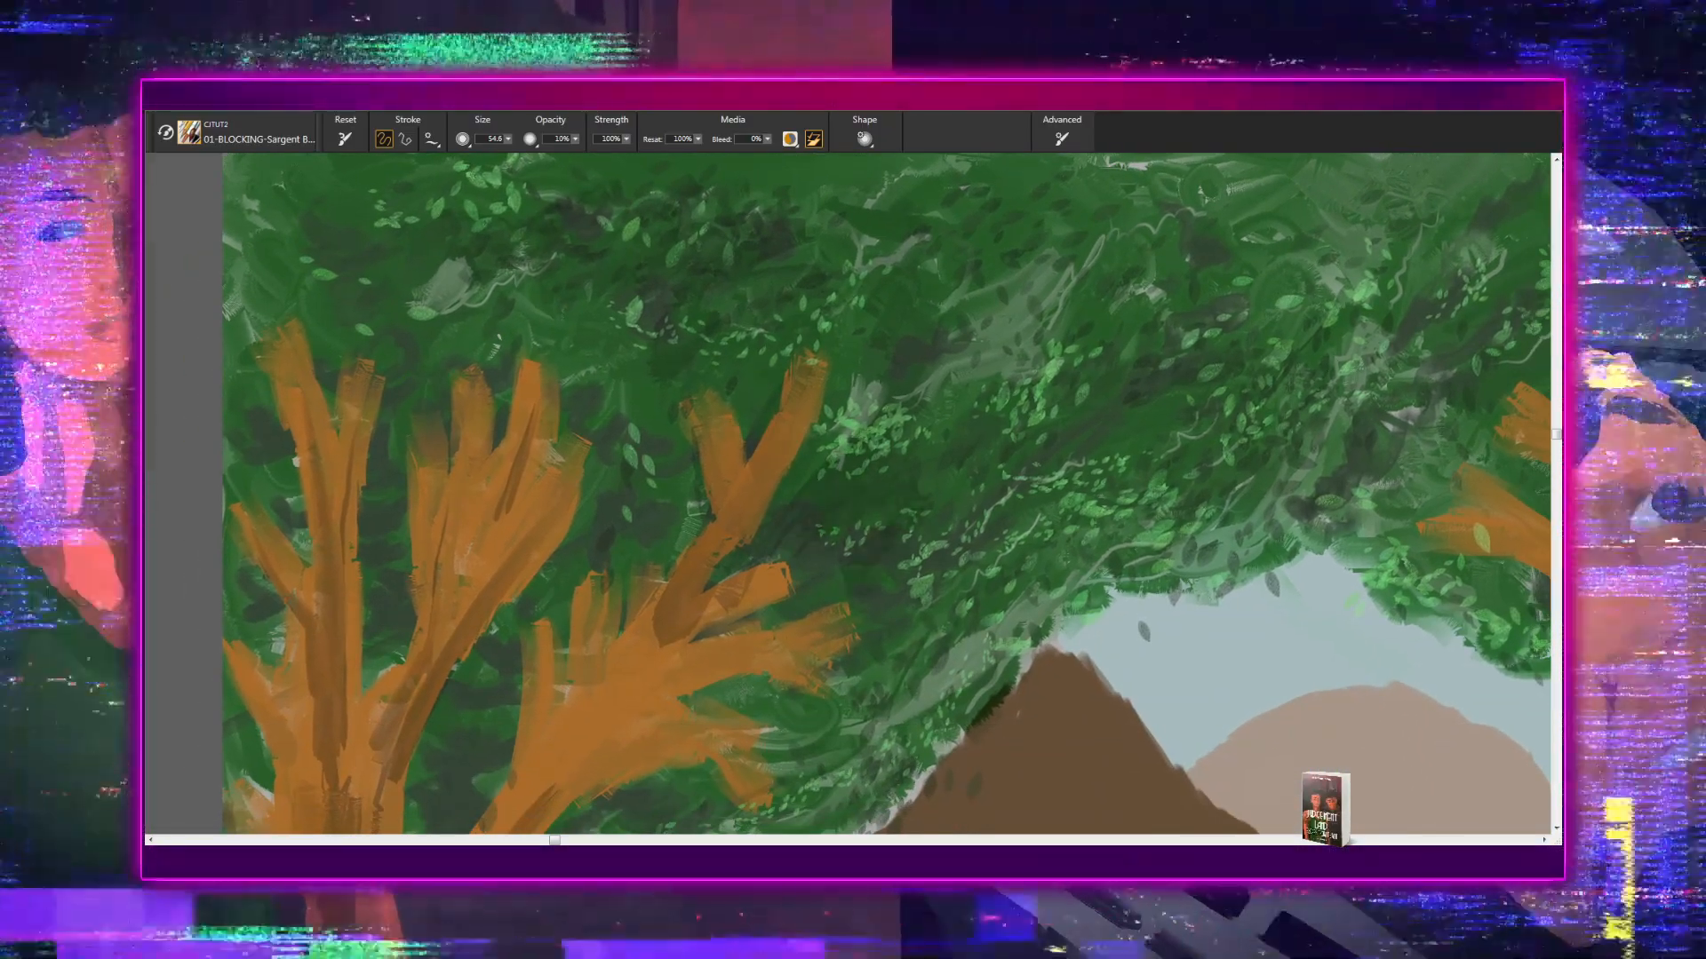
{"action": "left_click_drag", "start_coordinate": [860, 556], "coordinate": [869, 459]}
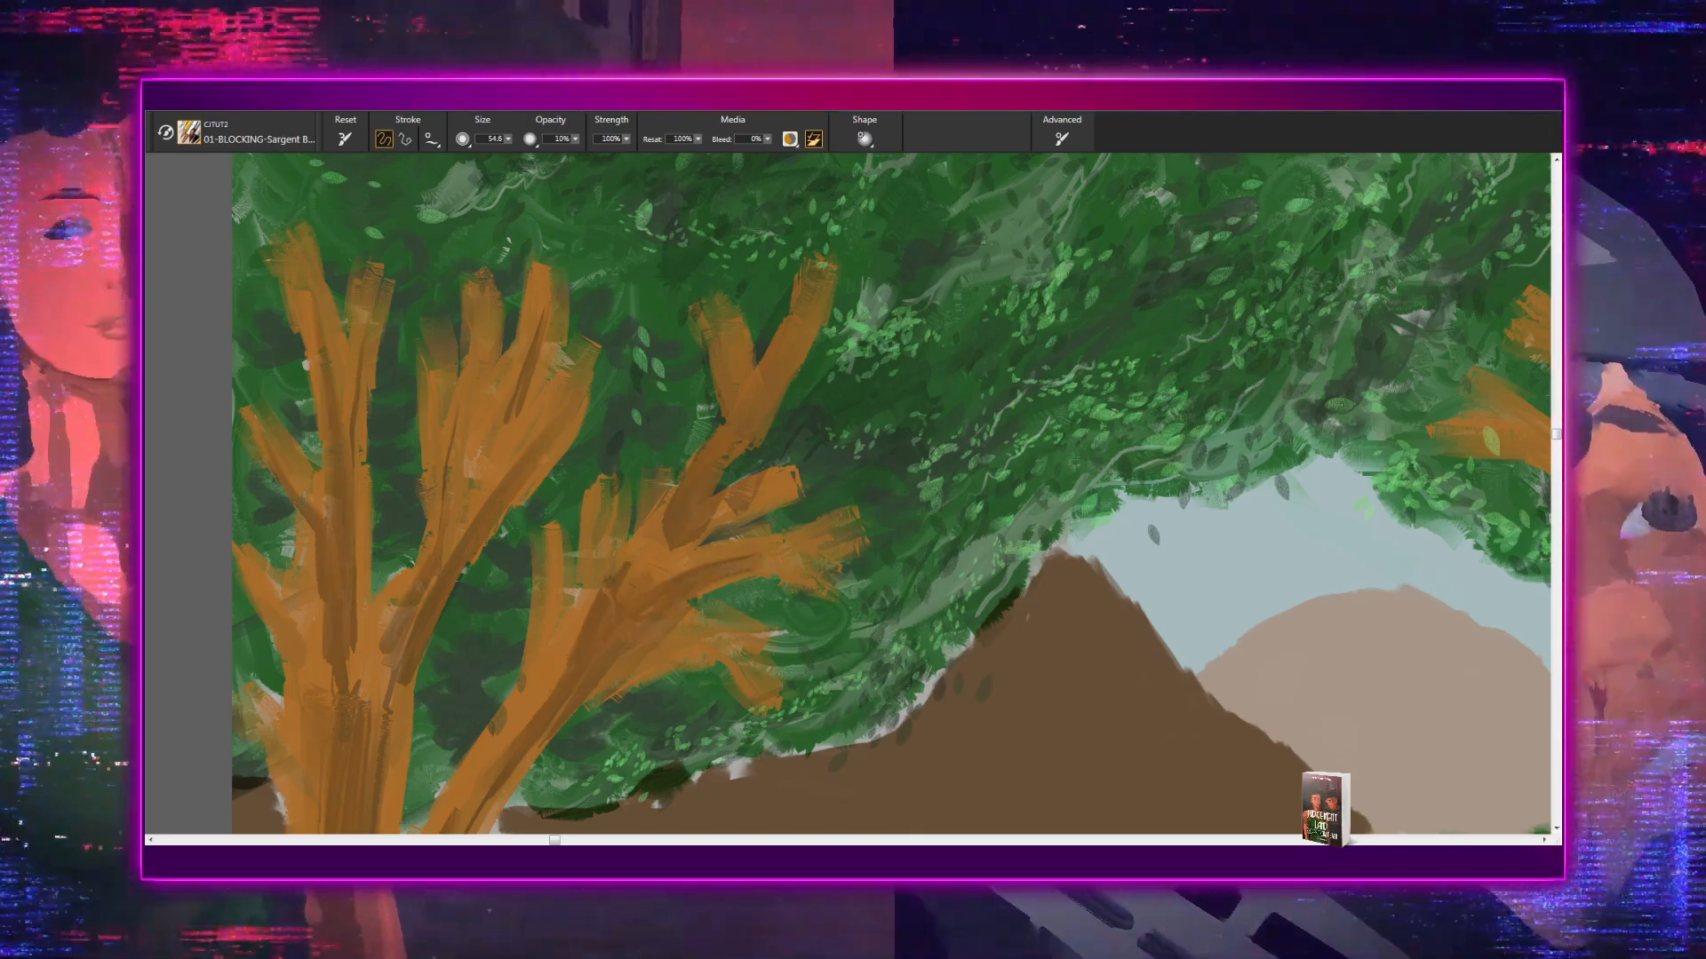
{"action": "left_click_drag", "start_coordinate": [689, 640], "coordinate": [772, 513]}
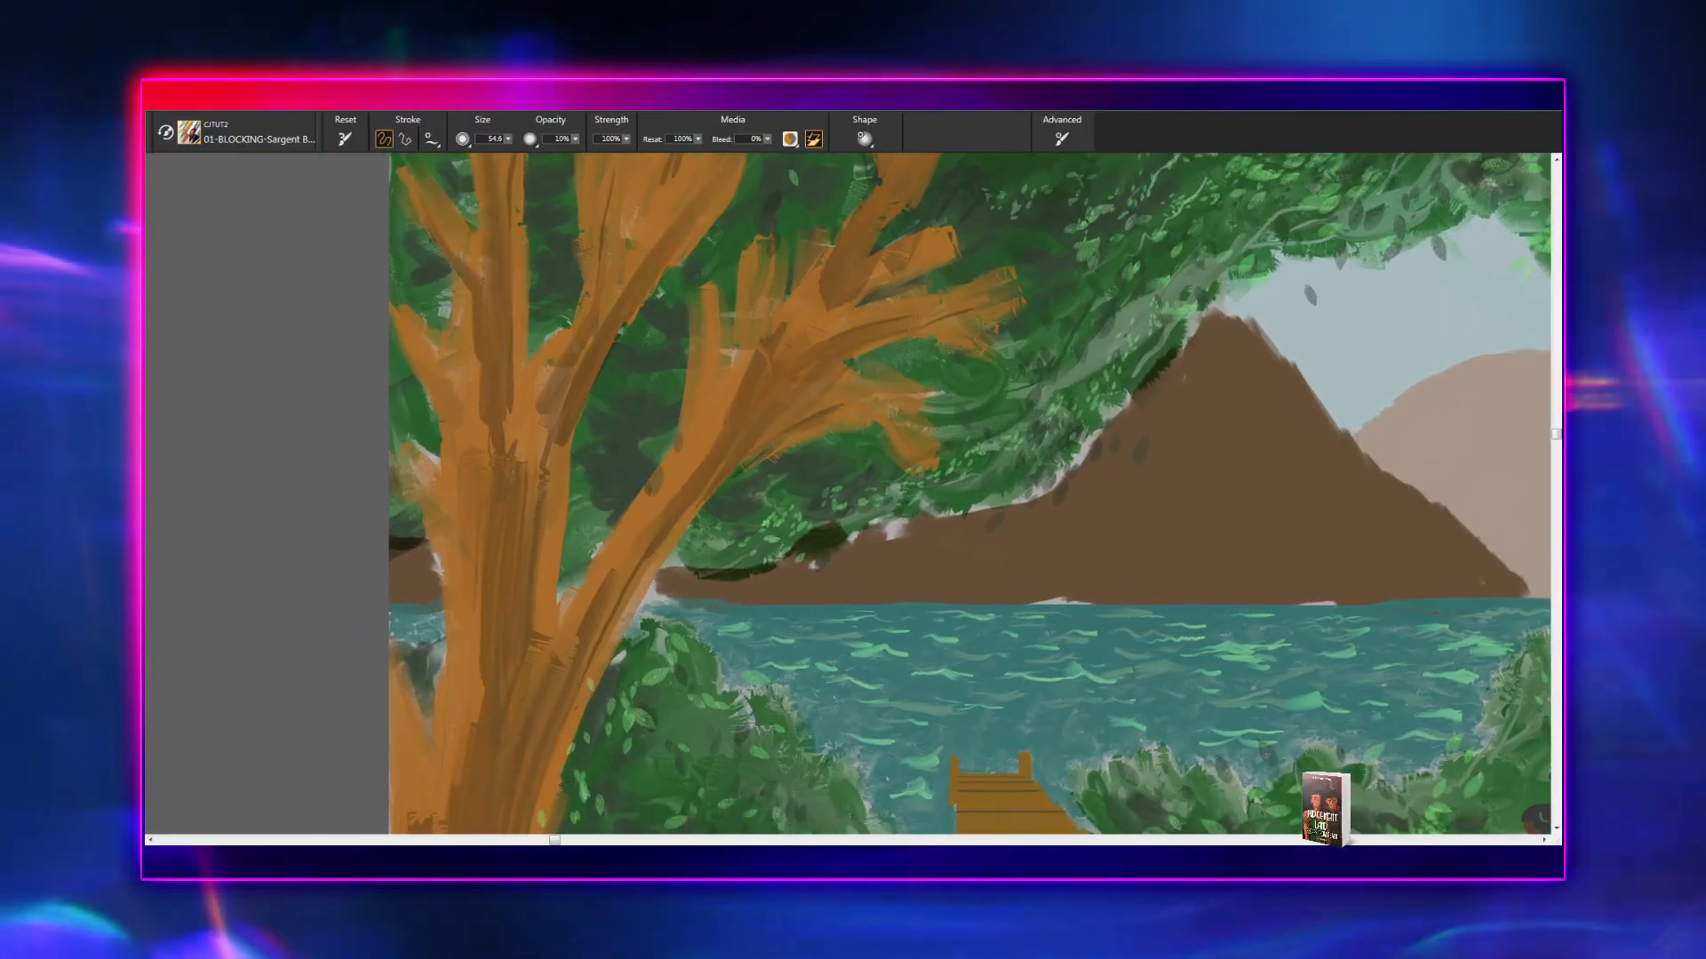
{"action": "left_click_drag", "start_coordinate": [794, 371], "coordinate": [562, 762]}
{"action": "left_click_drag", "start_coordinate": [675, 647], "coordinate": [585, 776]}
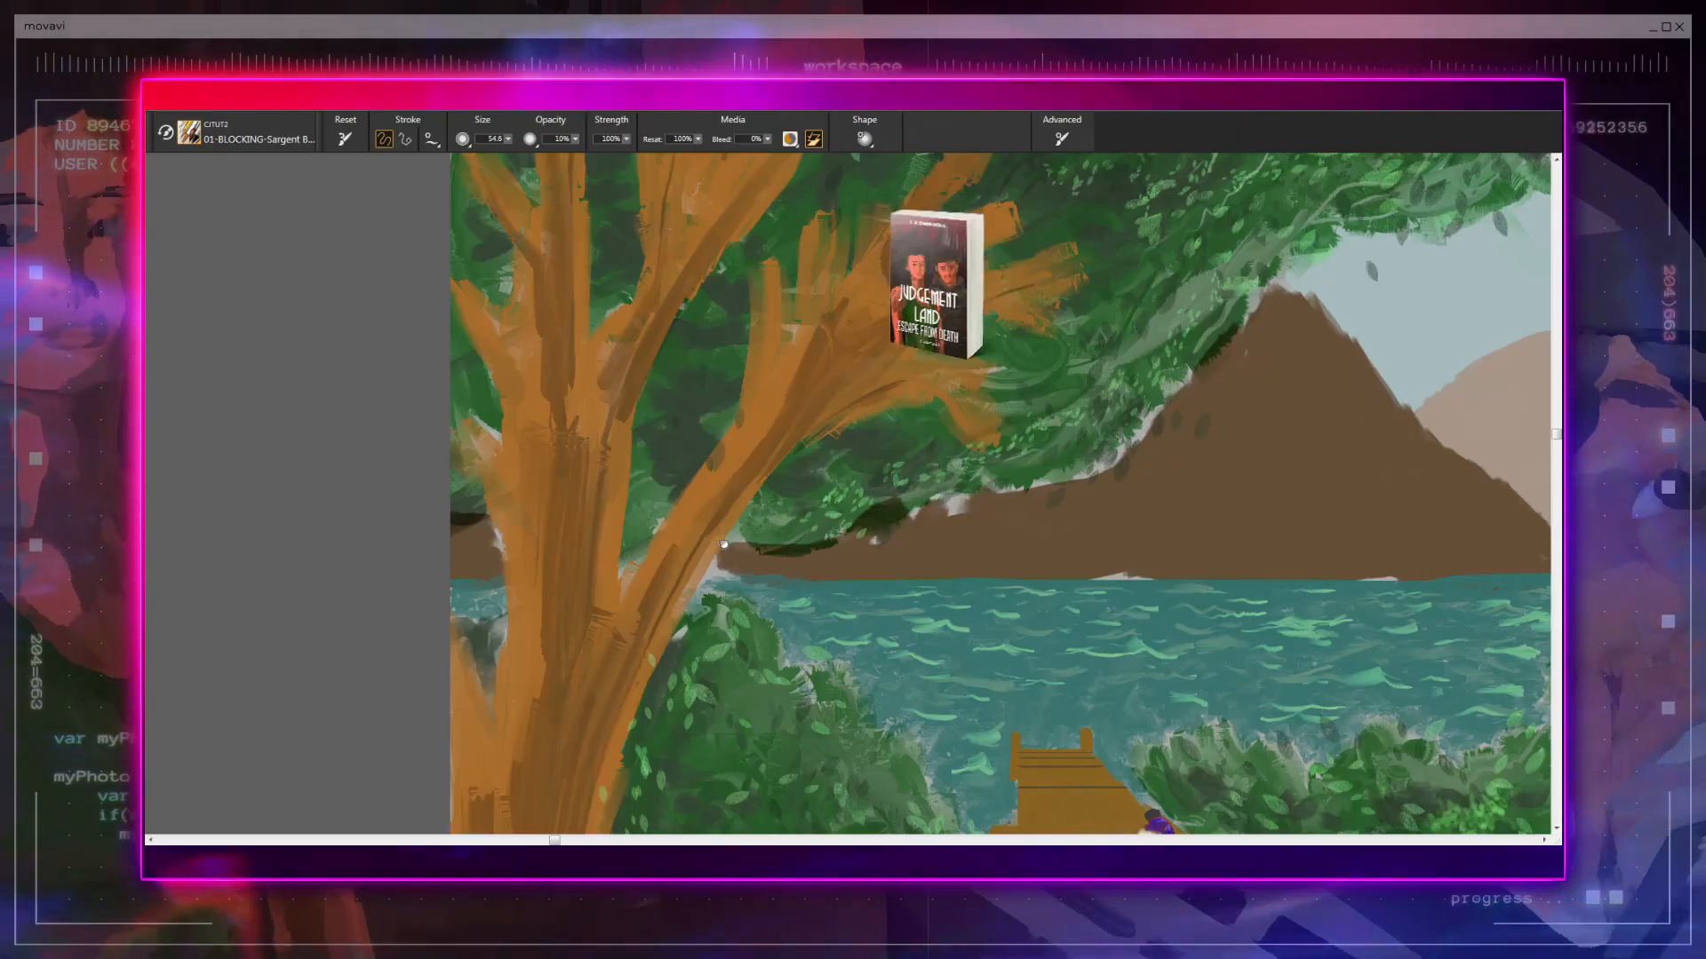
- Shade the dirt path beside the left bush with broad dark brown strokes, from behind the running children to the foreground
{"action": "left_click_drag", "start_coordinate": [724, 543], "coordinate": [748, 313]}
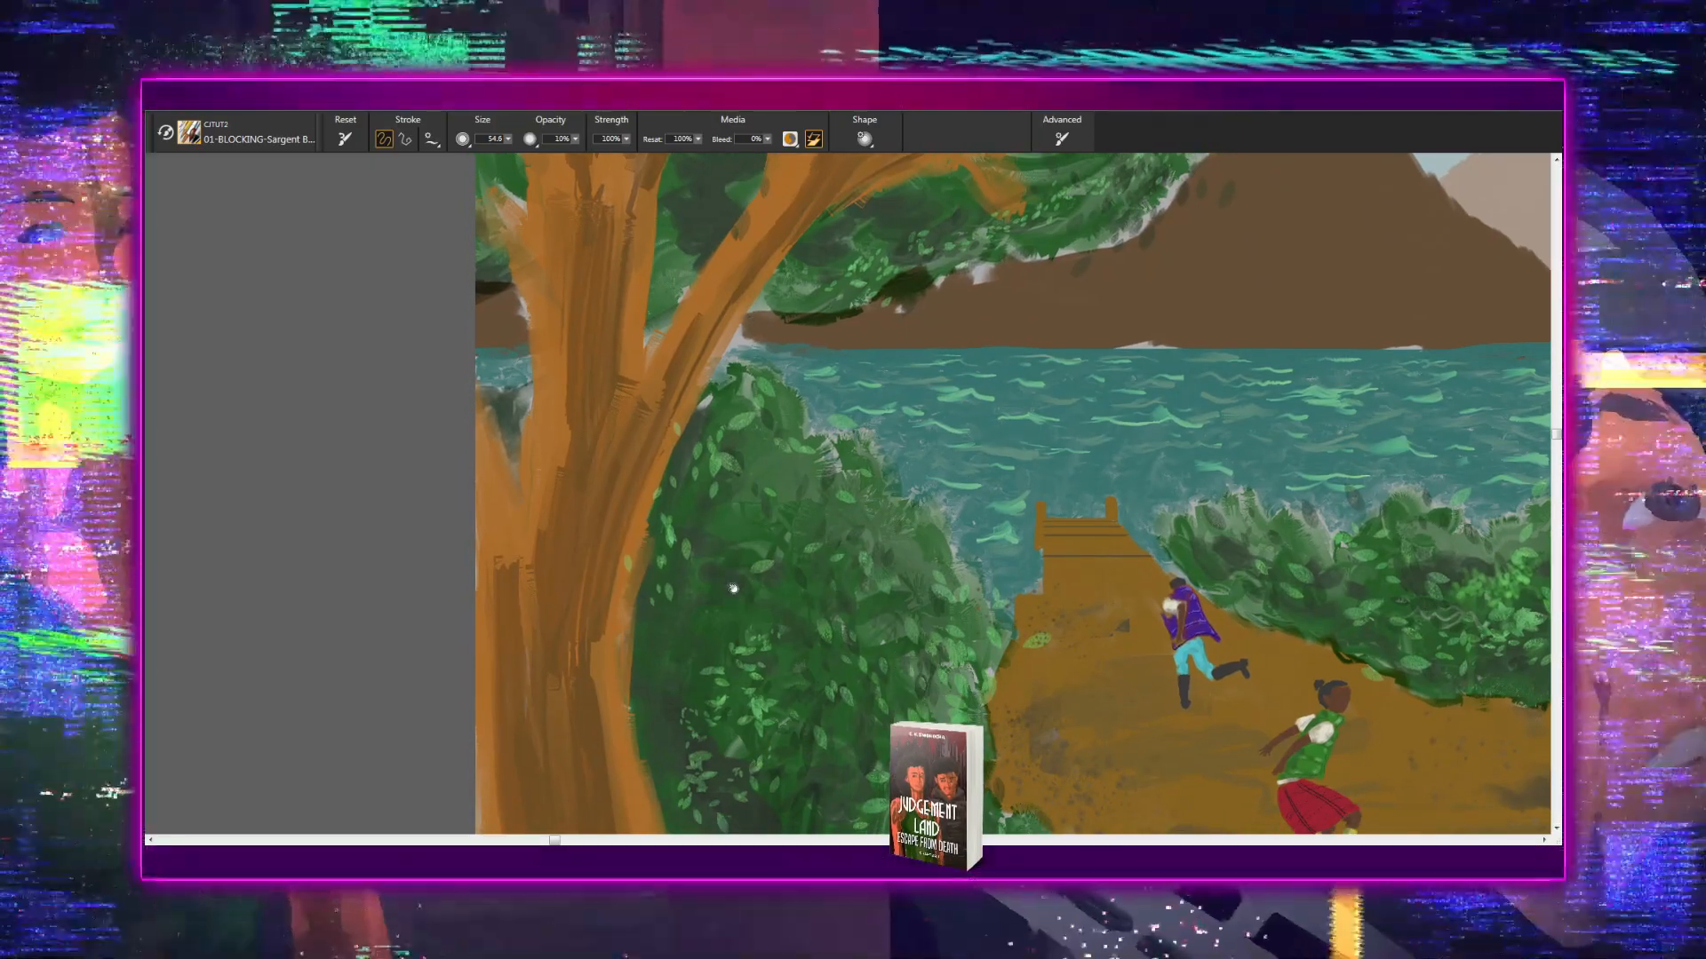
{"action": "left_click_drag", "start_coordinate": [762, 604], "coordinate": [722, 429]}
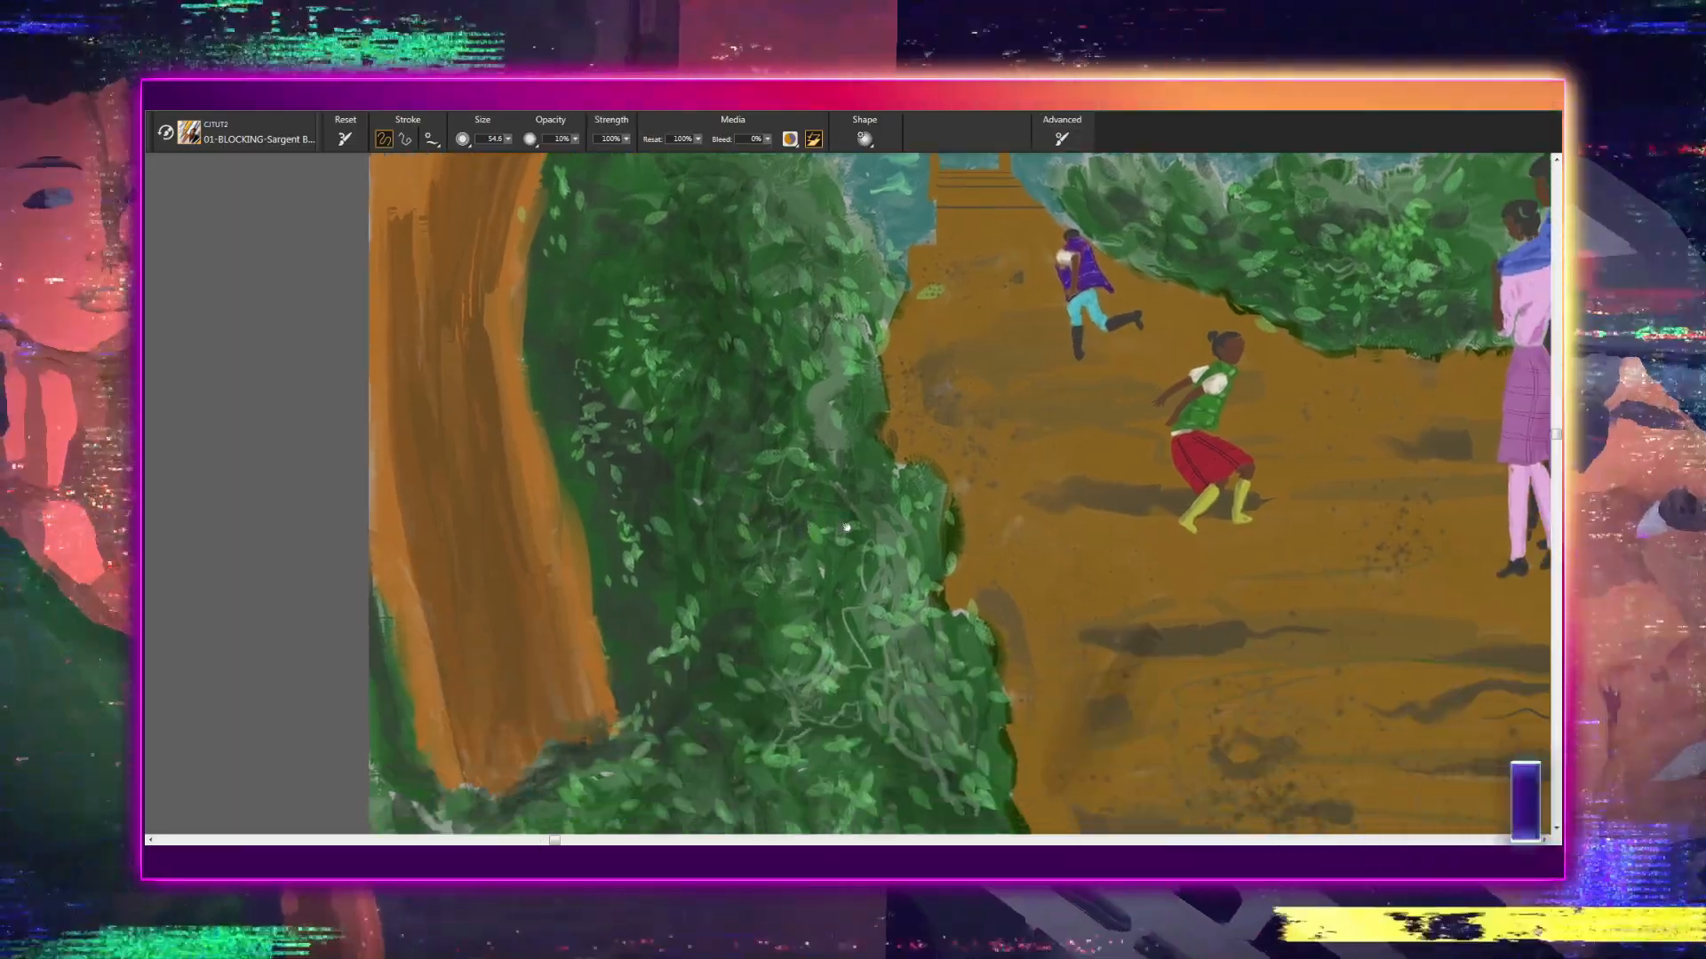
{"action": "left_click_drag", "start_coordinate": [795, 704], "coordinate": [811, 453]}
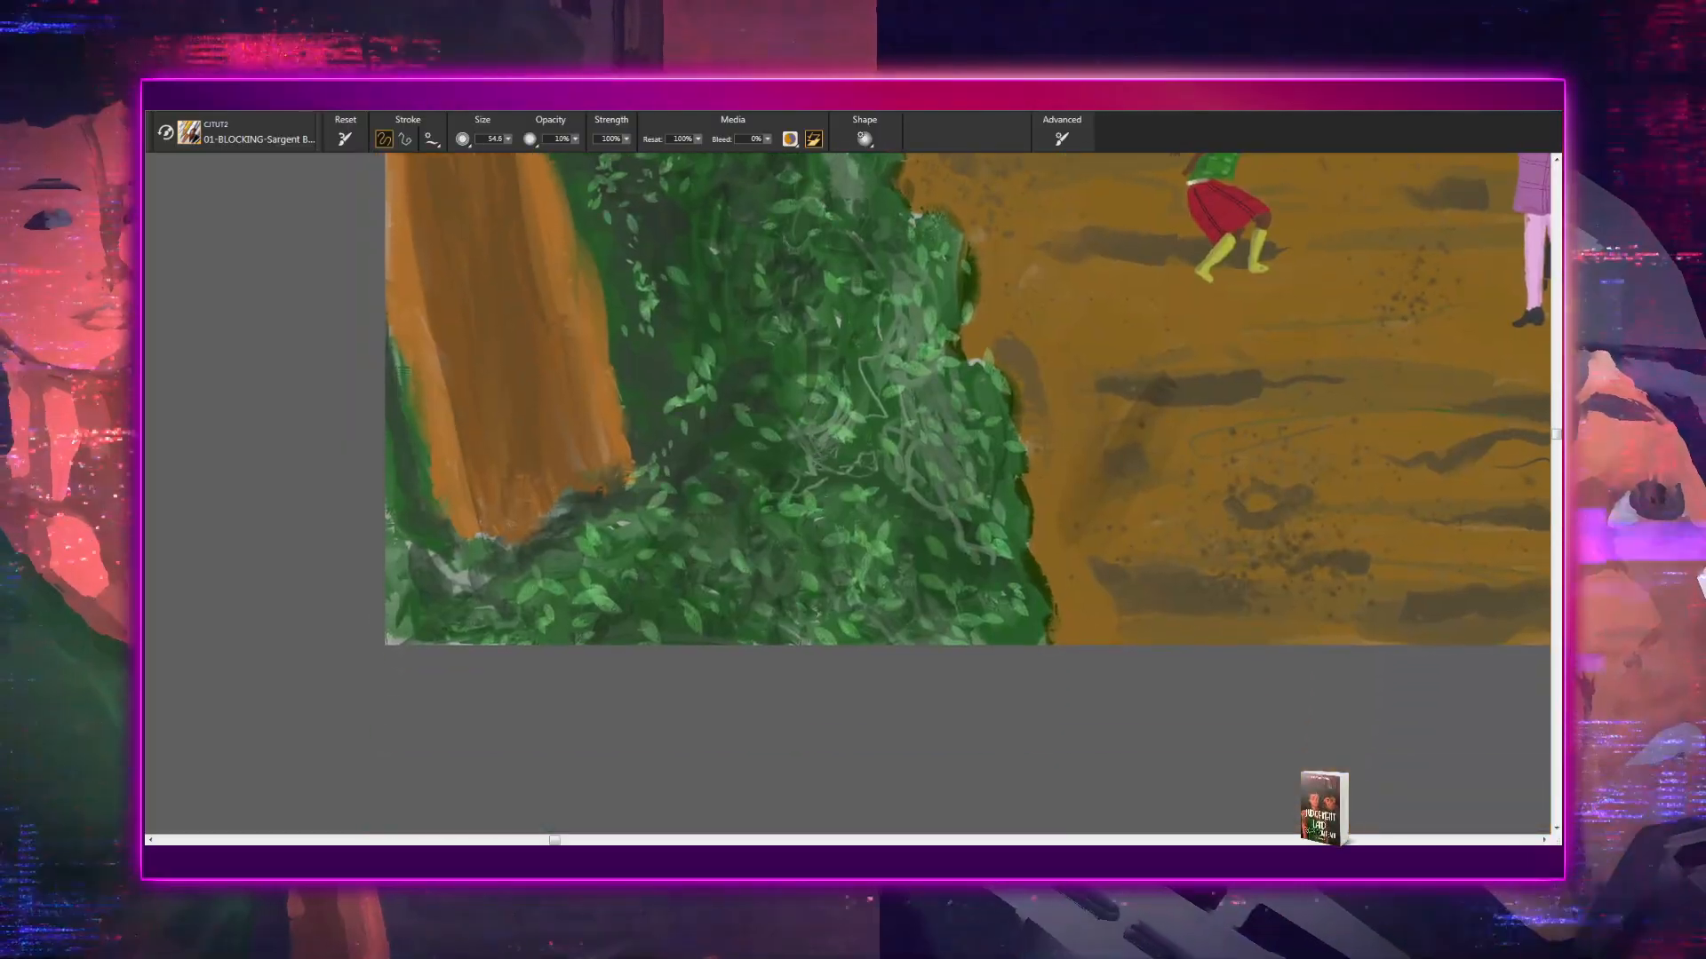
{"action": "left_click_drag", "start_coordinate": [786, 535], "coordinate": [735, 738]}
{"action": "left_click_drag", "start_coordinate": [842, 704], "coordinate": [646, 761]}
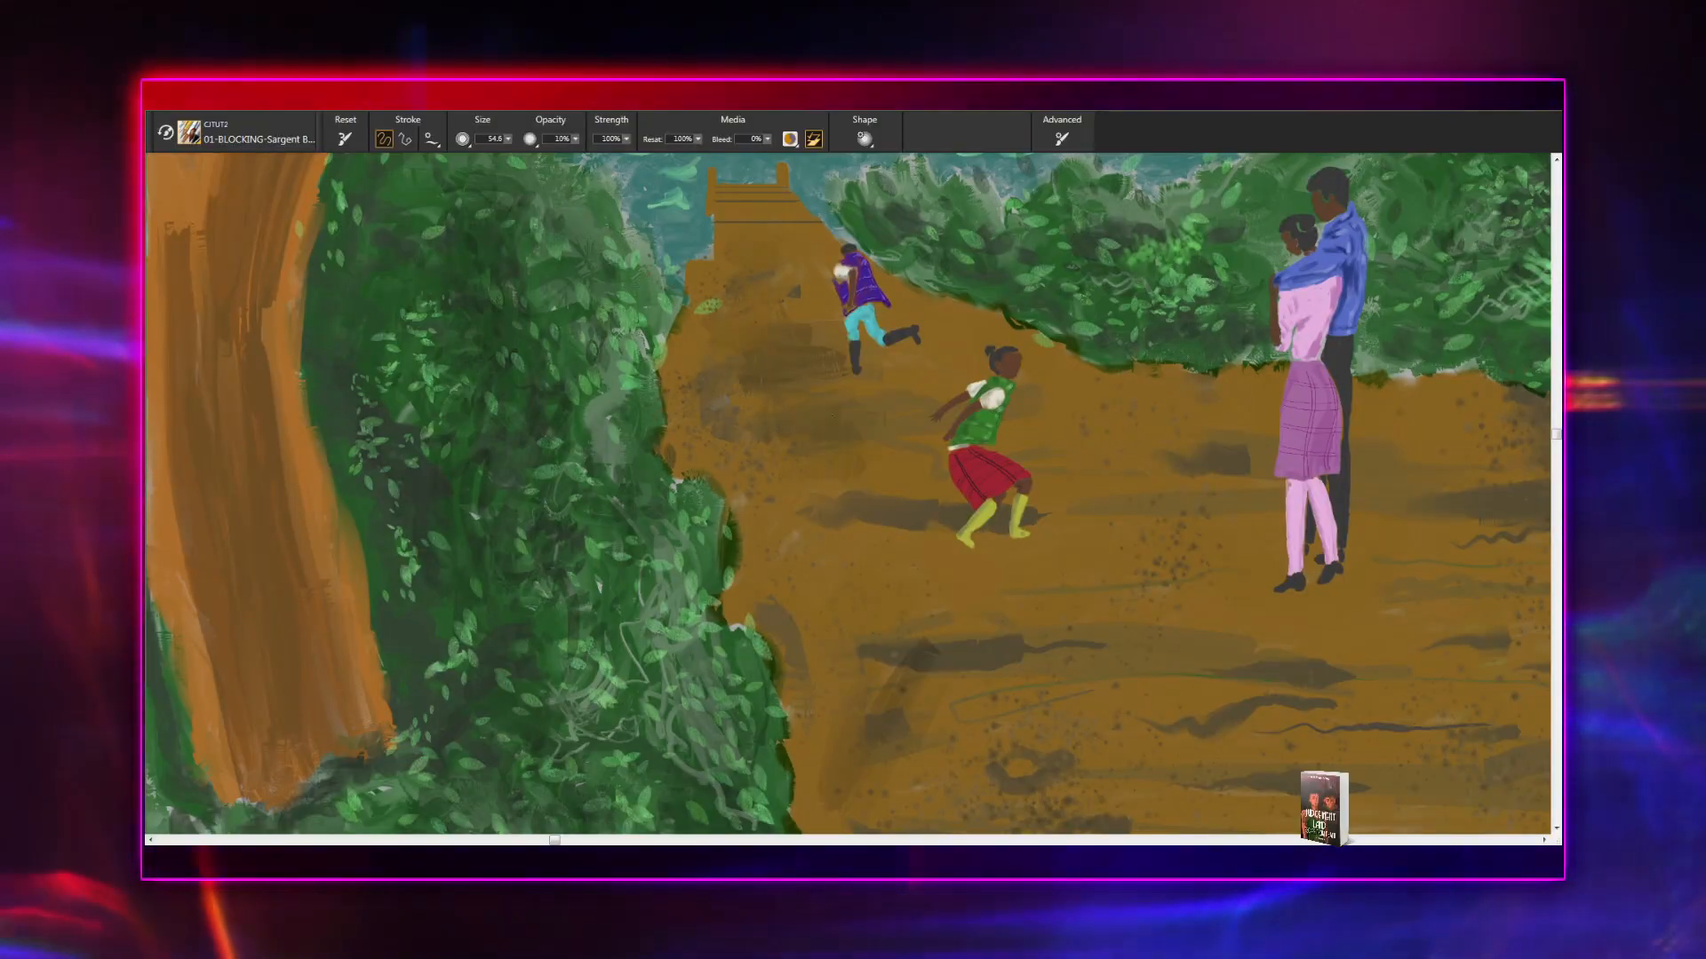
{"action": "mouse_move", "coordinate": [888, 462]}
{"action": "left_mouse_down"}
{"action": "mouse_move", "coordinate": [884, 516]}
{"action": "mouse_move", "coordinate": [748, 516]}
{"action": "mouse_move", "coordinate": [727, 458]}
{"action": "left_mouse_up"}
{"action": "mouse_move", "coordinate": [806, 522]}
{"action": "left_mouse_down"}
{"action": "mouse_move", "coordinate": [915, 552]}
{"action": "mouse_move", "coordinate": [890, 578]}
{"action": "left_mouse_up"}
{"action": "left_click_drag", "start_coordinate": [1019, 701], "coordinate": [704, 583]}
{"action": "mouse_move", "coordinate": [656, 502]}
{"action": "left_mouse_down"}
{"action": "mouse_move", "coordinate": [562, 499]}
{"action": "mouse_move", "coordinate": [667, 504]}
{"action": "mouse_move", "coordinate": [653, 538]}
{"action": "mouse_move", "coordinate": [800, 593]}
{"action": "mouse_move", "coordinate": [555, 648]}
{"action": "mouse_move", "coordinate": [1088, 675]}
{"action": "mouse_move", "coordinate": [622, 715]}
{"action": "mouse_move", "coordinate": [640, 742]}
{"action": "mouse_move", "coordinate": [1120, 764]}
{"action": "mouse_move", "coordinate": [622, 773]}
{"action": "mouse_move", "coordinate": [933, 789]}
{"action": "left_mouse_up"}
{"action": "mouse_move", "coordinate": [750, 764]}
{"action": "left_mouse_down"}
{"action": "mouse_move", "coordinate": [699, 709]}
{"action": "mouse_move", "coordinate": [604, 678]}
{"action": "mouse_move", "coordinate": [700, 671]}
{"action": "mouse_move", "coordinate": [501, 657]}
{"action": "left_mouse_up"}
{"action": "left_click_drag", "start_coordinate": [608, 719], "coordinate": [555, 771]}
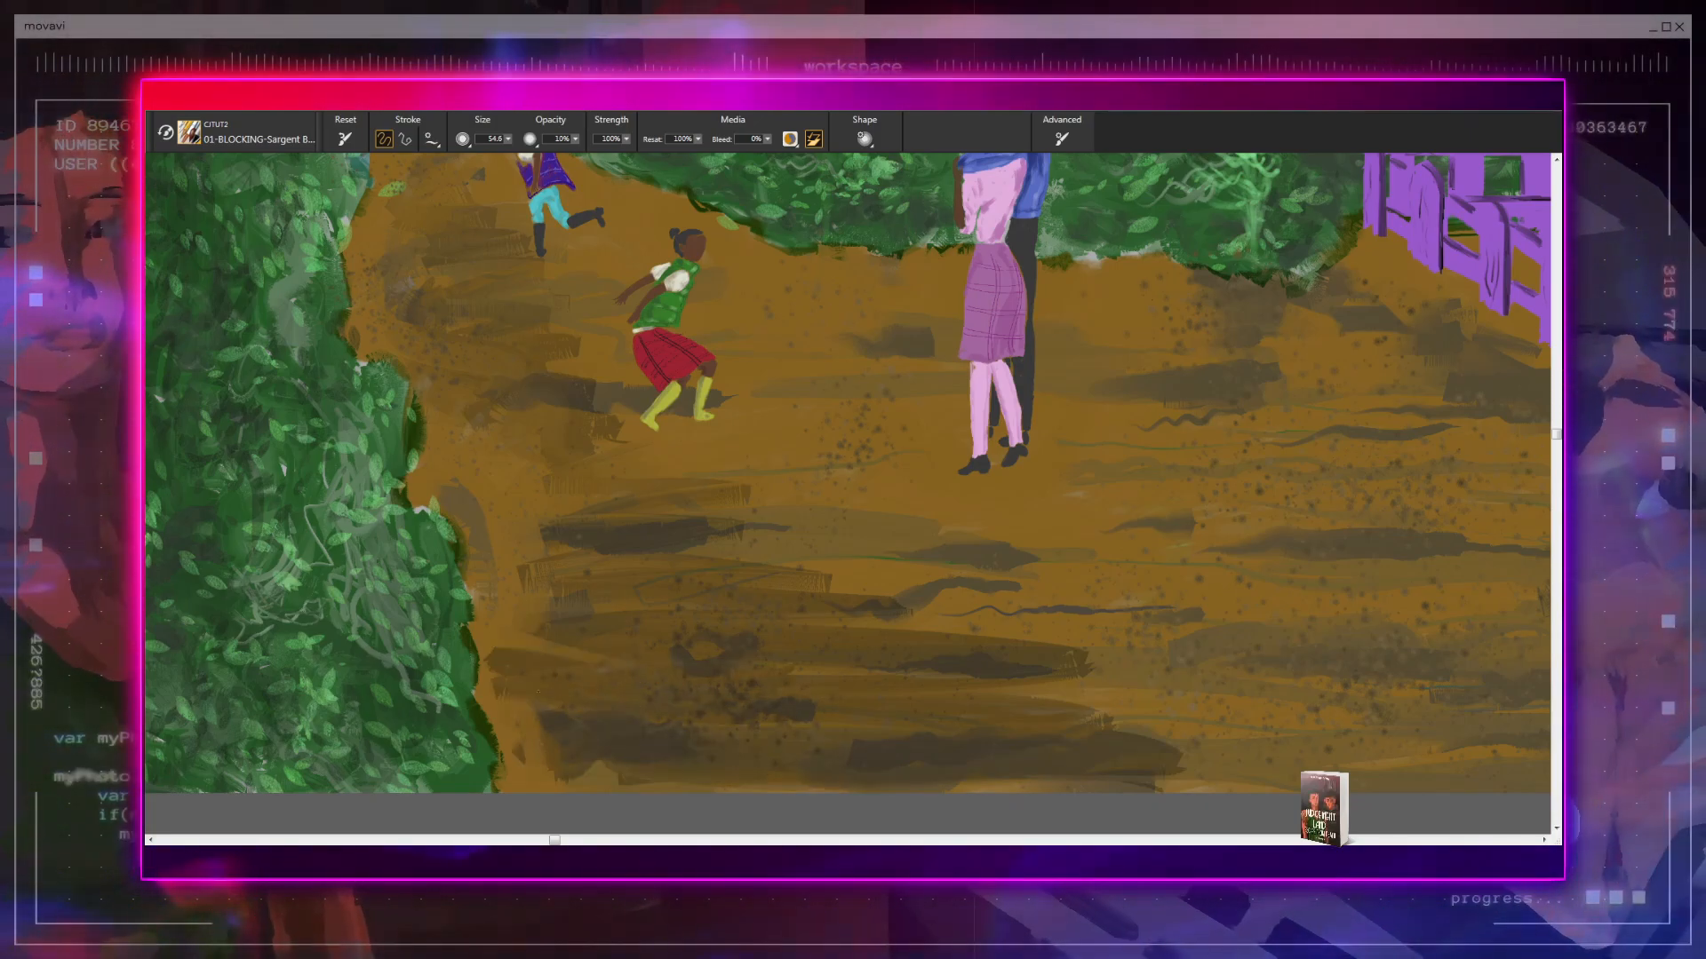
- Extend the dark path shading up to the left bush's edge, filling the lighter strip along its border
{"action": "left_click_drag", "start_coordinate": [513, 709], "coordinate": [499, 674]}
{"action": "mouse_move", "coordinate": [570, 583]}
{"action": "left_mouse_down"}
{"action": "mouse_move", "coordinate": [488, 545]}
{"action": "mouse_move", "coordinate": [565, 508]}
{"action": "left_mouse_up"}
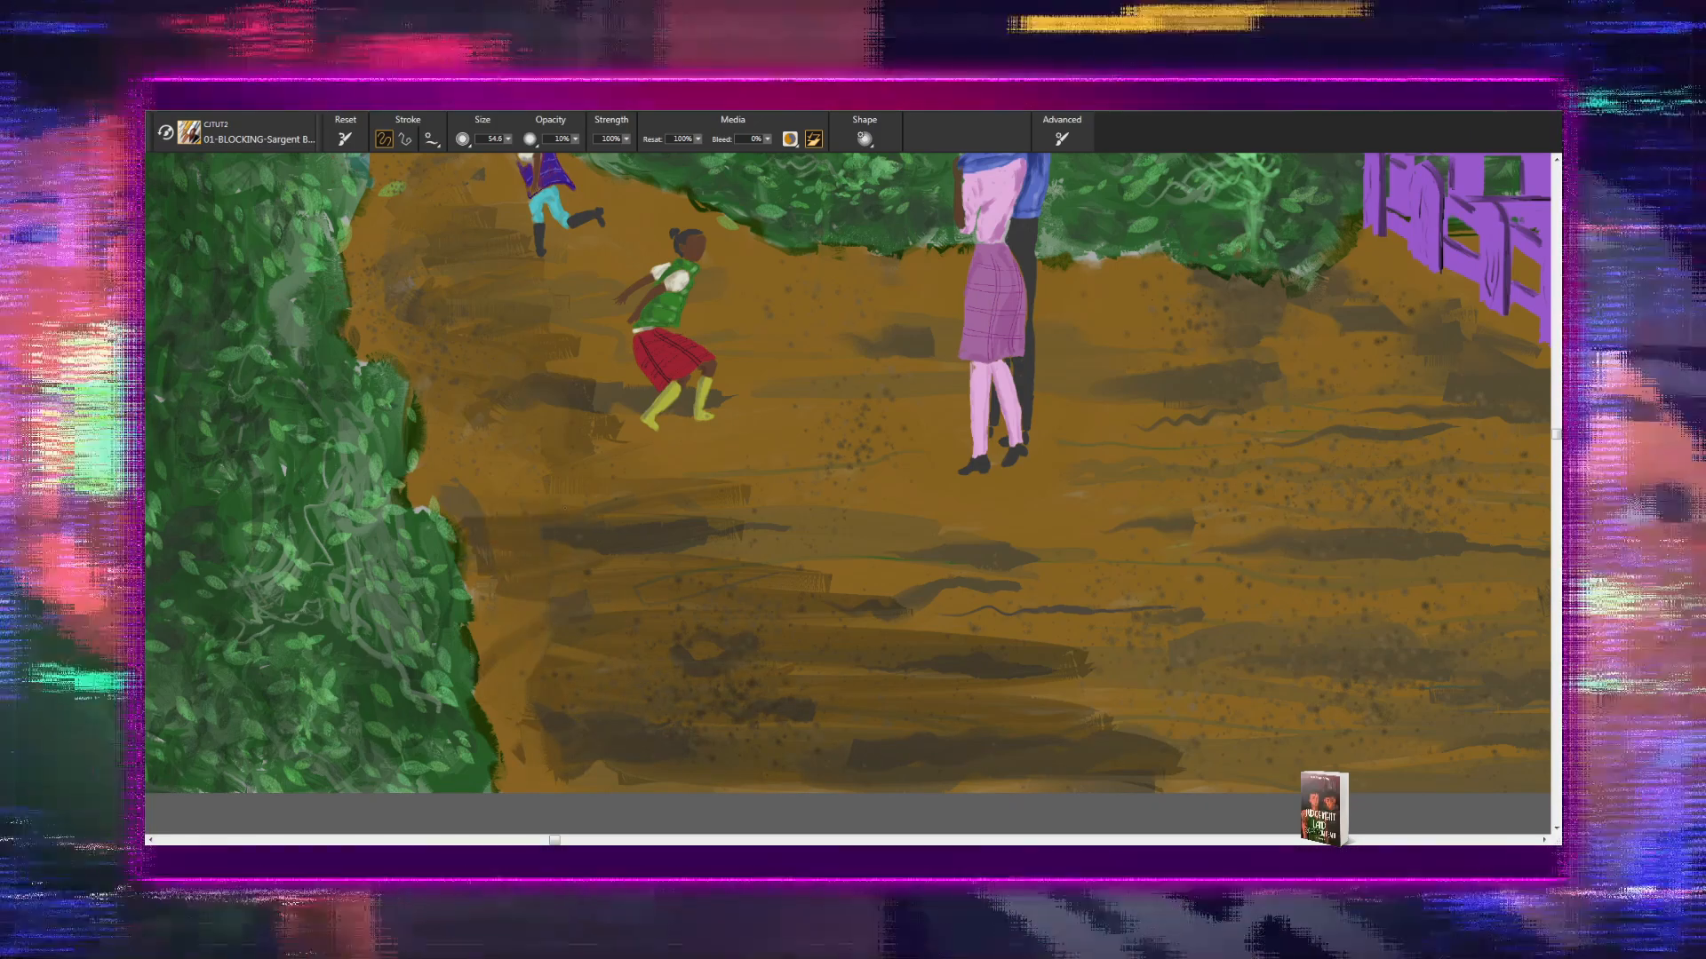
{"action": "mouse_move", "coordinate": [456, 493]}
{"action": "left_mouse_down"}
{"action": "mouse_move", "coordinate": [521, 428]}
{"action": "mouse_move", "coordinate": [432, 410]}
{"action": "mouse_move", "coordinate": [412, 382]}
{"action": "mouse_move", "coordinate": [431, 327]}
{"action": "left_mouse_up"}
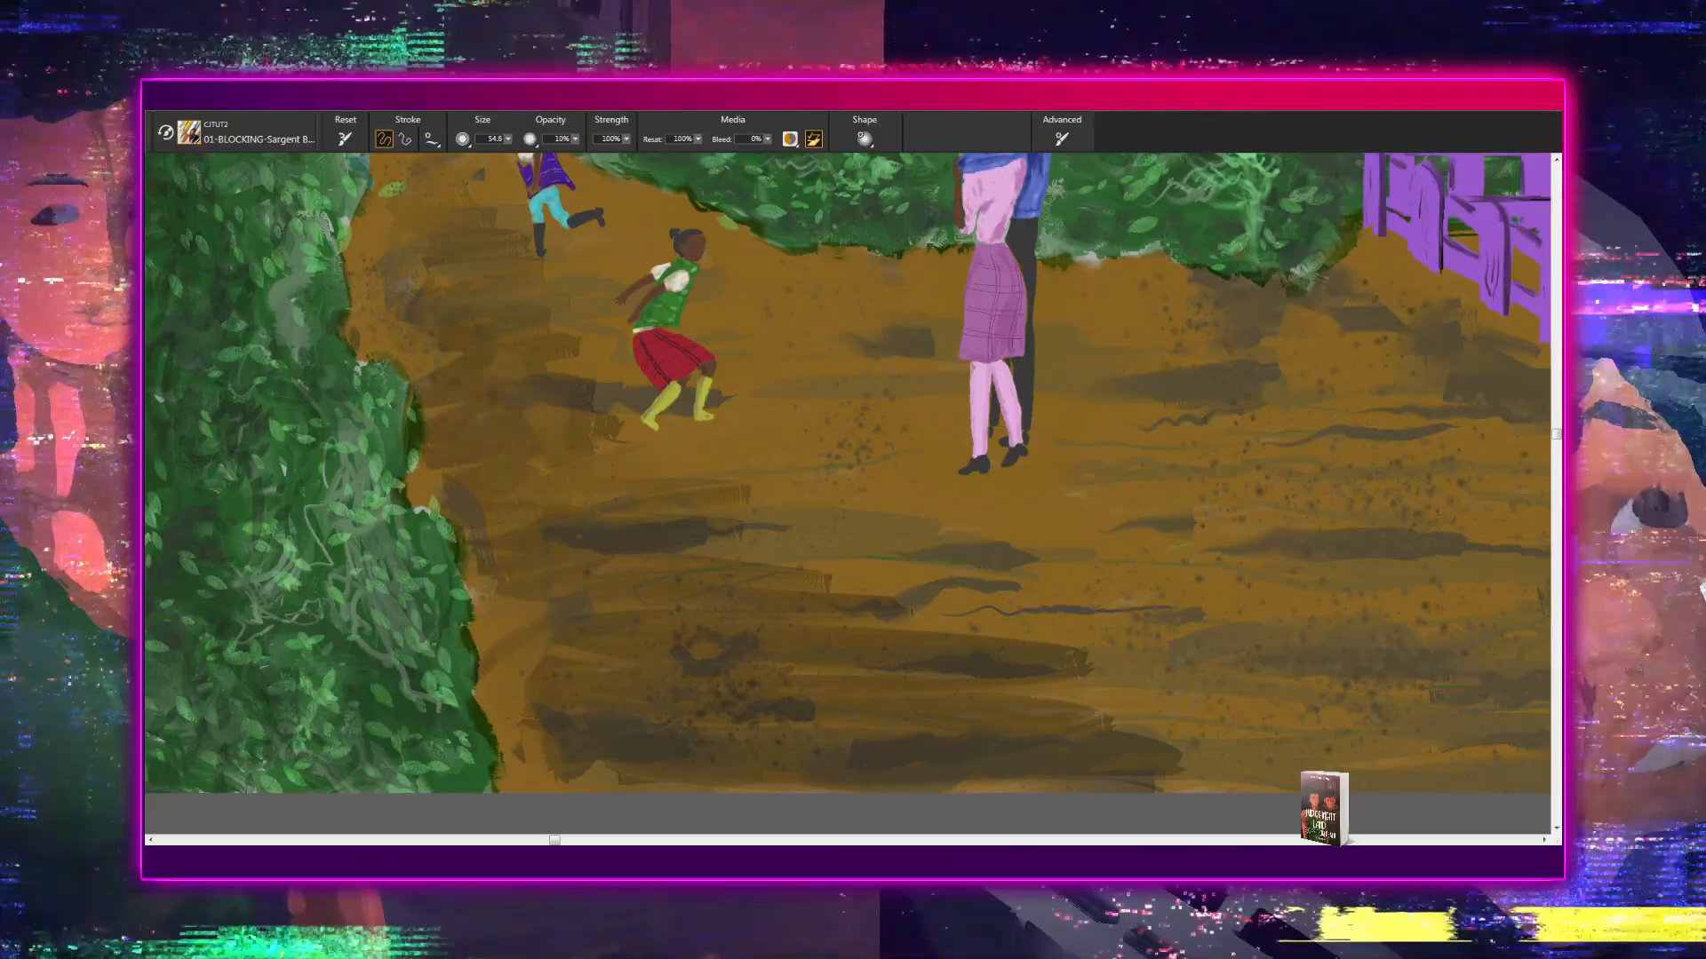
{"action": "left_click_drag", "start_coordinate": [489, 271], "coordinate": [431, 222]}
{"action": "mouse_move", "coordinate": [449, 353]}
{"action": "left_mouse_down"}
{"action": "mouse_move", "coordinate": [413, 365]}
{"action": "mouse_move", "coordinate": [429, 379]}
{"action": "left_mouse_up"}
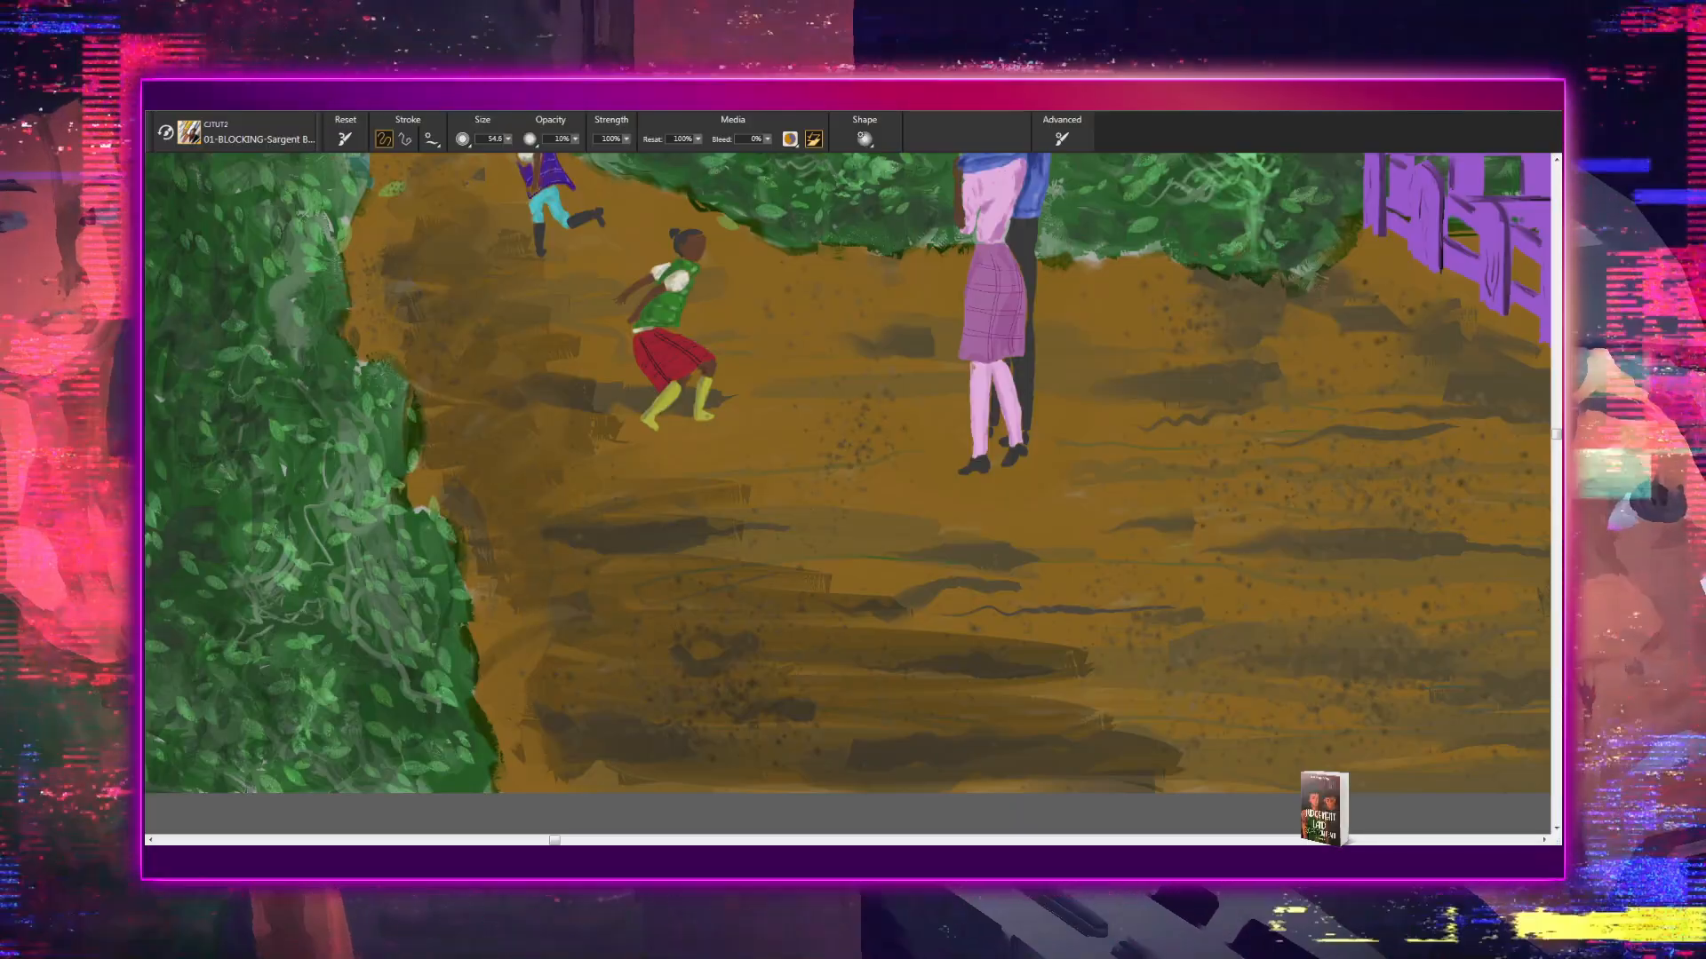
- Add horizontal dark brown strokes across the path's foreground, below the couple and along the painting's lower edge
{"action": "mouse_move", "coordinate": [983, 752]}
{"action": "left_mouse_down"}
{"action": "mouse_move", "coordinate": [963, 803]}
{"action": "mouse_move", "coordinate": [827, 826]}
{"action": "left_mouse_up"}
{"action": "left_click_drag", "start_coordinate": [1049, 744], "coordinate": [985, 513]}
{"action": "left_click_drag", "start_coordinate": [973, 595], "coordinate": [1171, 620]}
{"action": "mouse_move", "coordinate": [923, 568]}
{"action": "left_mouse_down"}
{"action": "mouse_move", "coordinate": [1258, 613]}
{"action": "mouse_move", "coordinate": [999, 597]}
{"action": "left_mouse_up"}
{"action": "left_click_drag", "start_coordinate": [1142, 627], "coordinate": [520, 630]}
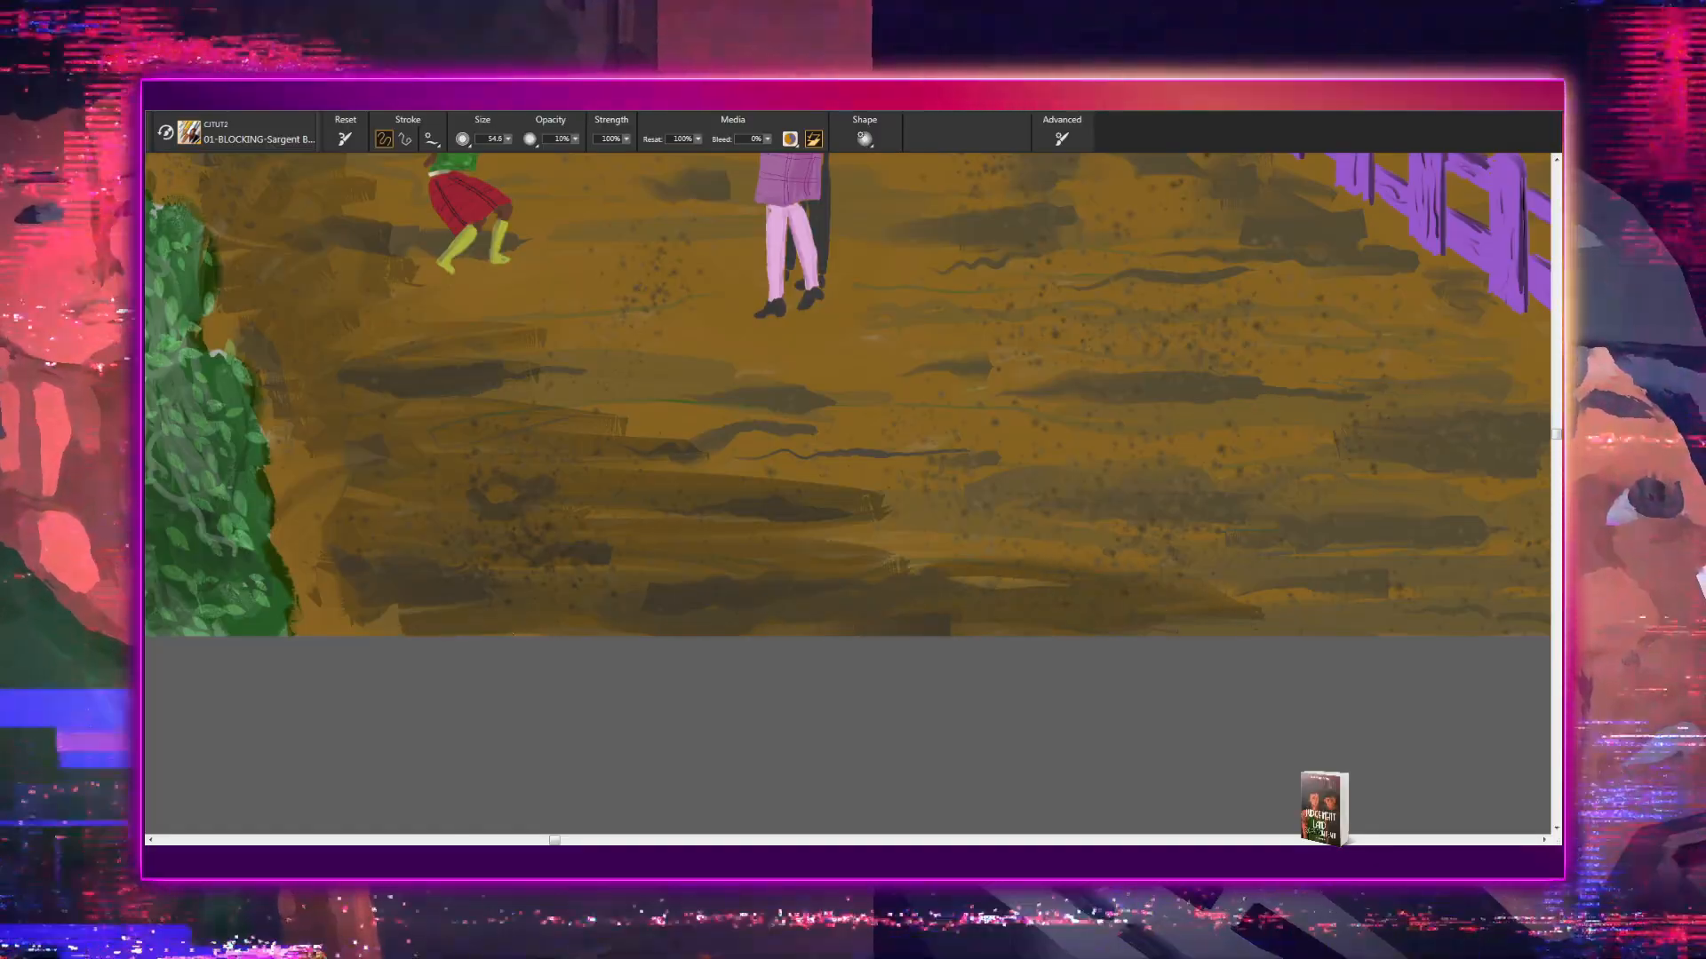
- Add dark strokes to the path near the dock and tone down the pale twigs in the hedge near the purple fence
{"action": "left_click_drag", "start_coordinate": [719, 569], "coordinate": [888, 755]}
{"action": "left_click_drag", "start_coordinate": [620, 744], "coordinate": [511, 757]}
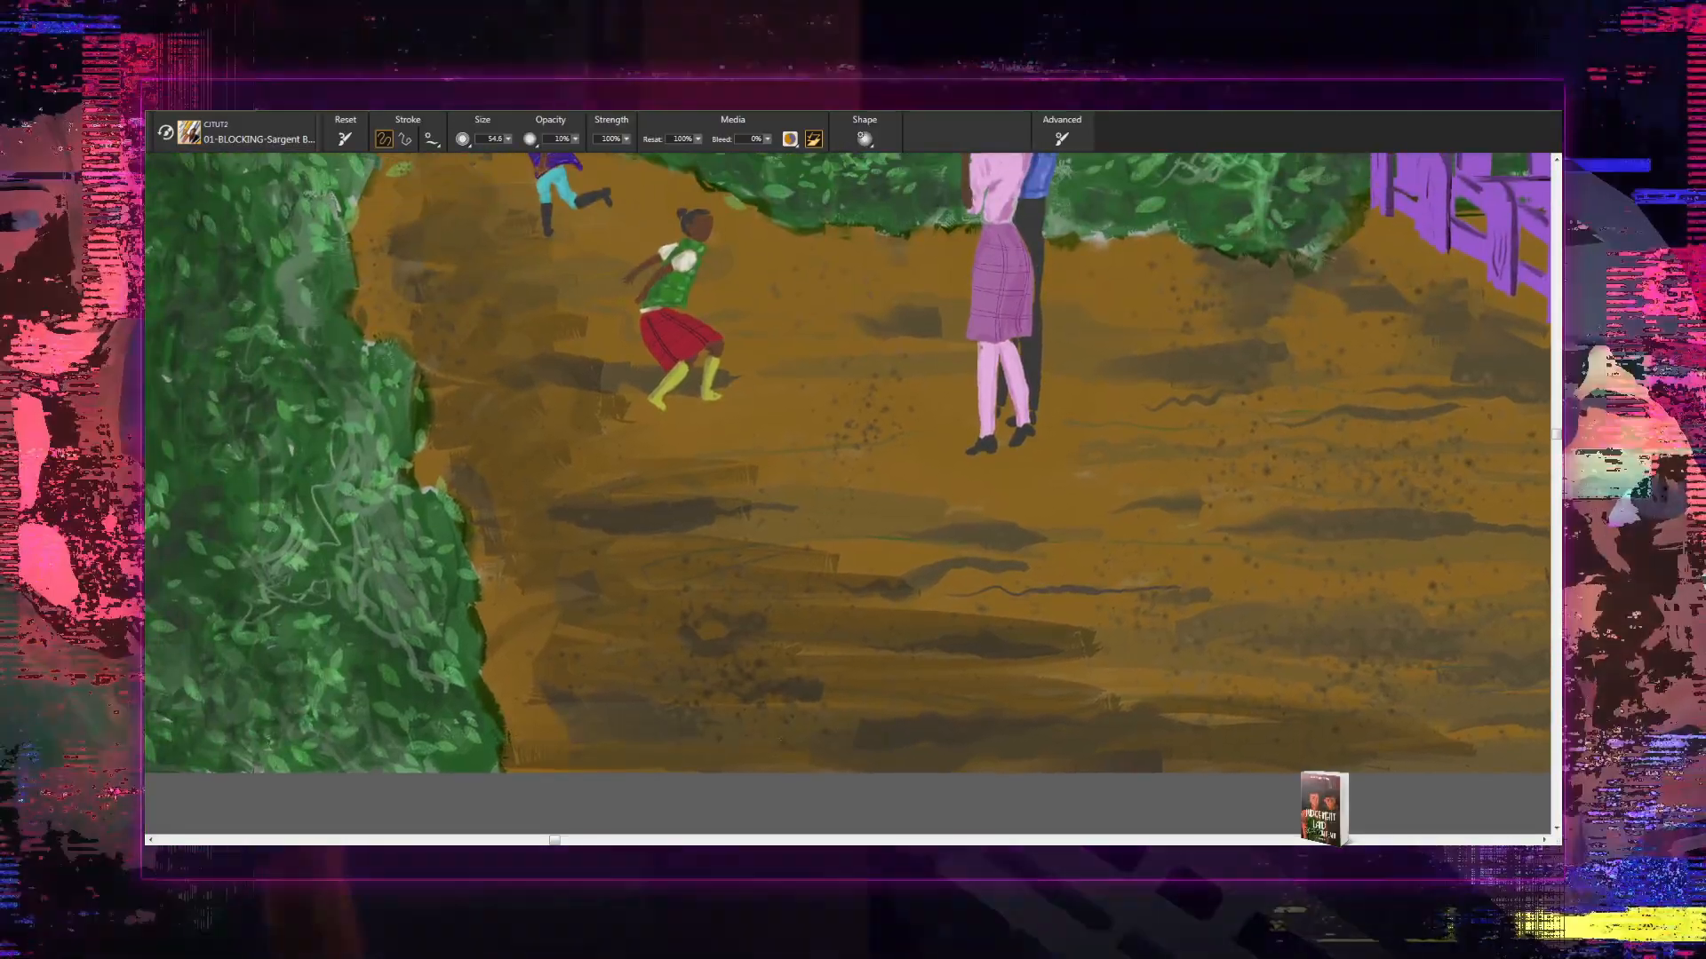
{"action": "left_click_drag", "start_coordinate": [622, 524], "coordinate": [663, 743]}
{"action": "left_click_drag", "start_coordinate": [483, 525], "coordinate": [504, 702]}
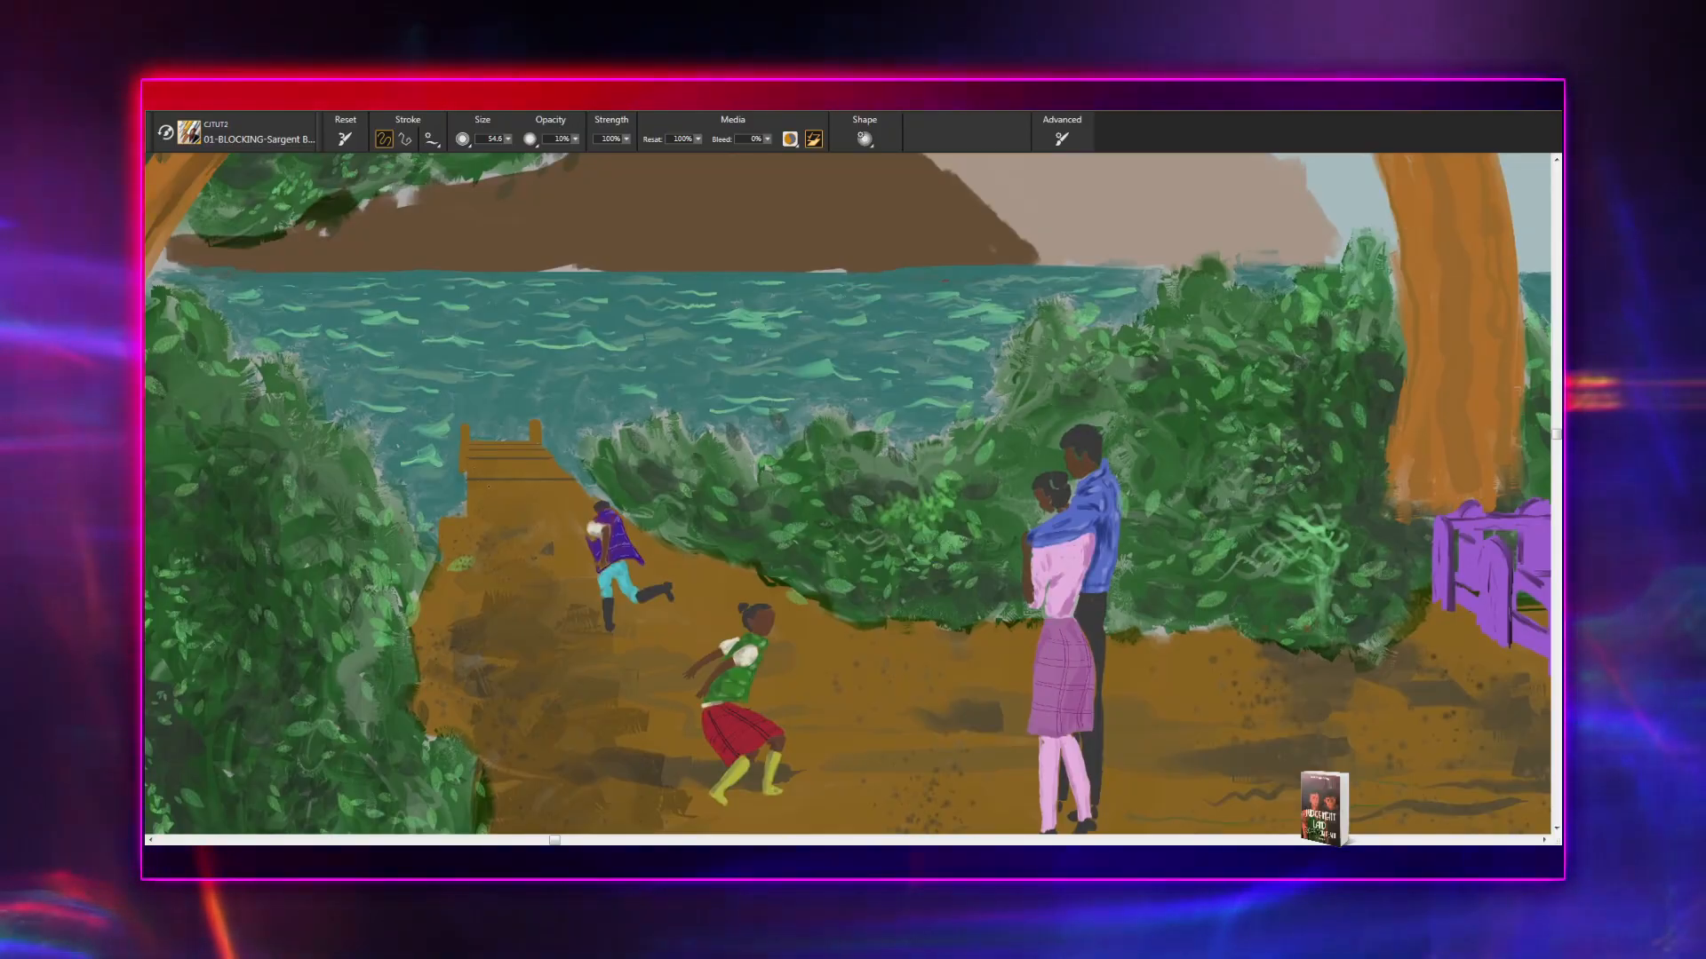
{"action": "left_click_drag", "start_coordinate": [474, 599], "coordinate": [445, 702]}
{"action": "left_click_drag", "start_coordinate": [807, 674], "coordinate": [461, 713]}
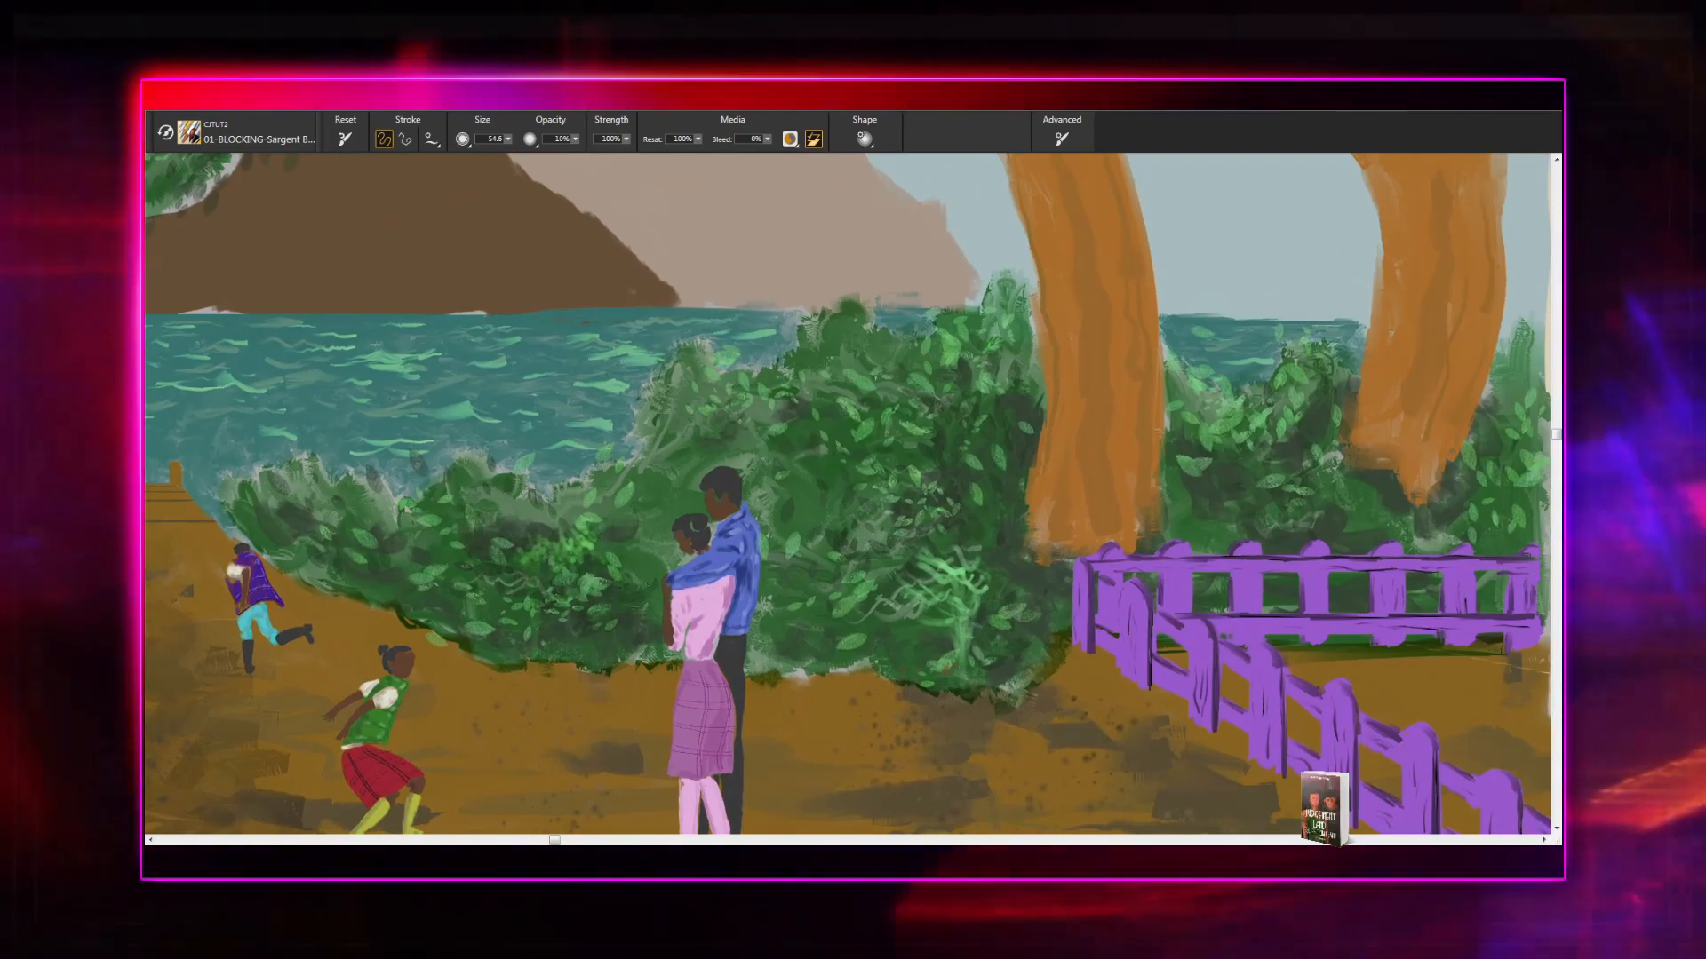
{"action": "left_click_drag", "start_coordinate": [831, 621], "coordinate": [634, 692]}
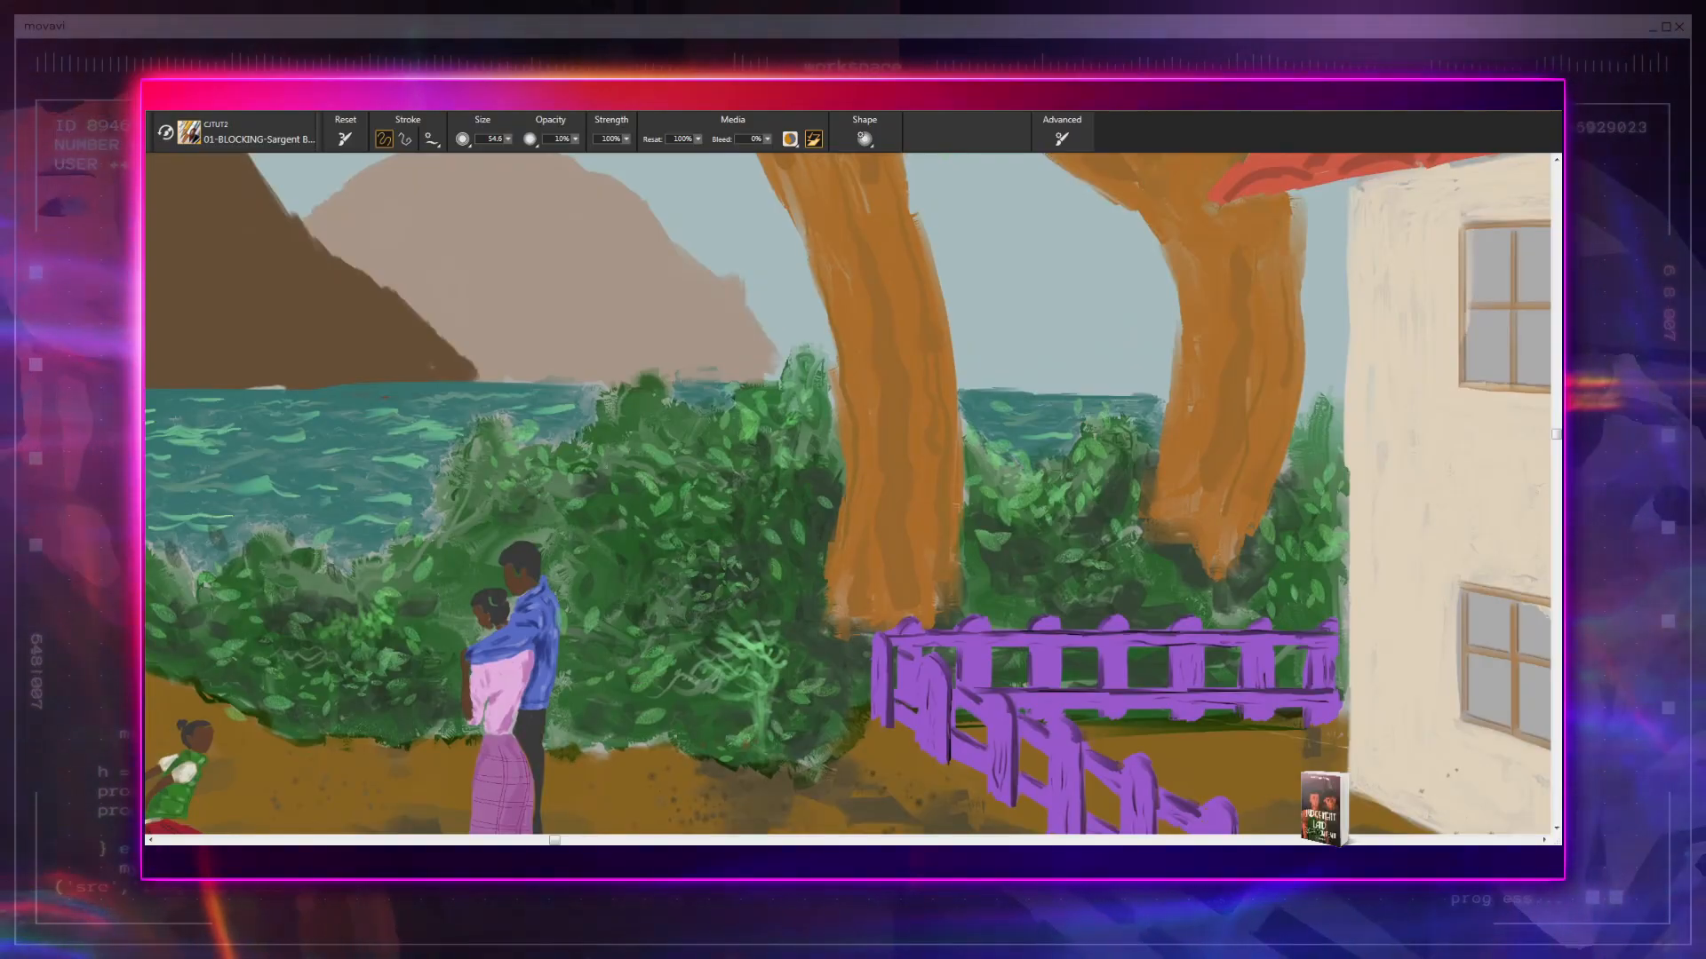
{"action": "left_click_drag", "start_coordinate": [734, 698], "coordinate": [769, 721]}
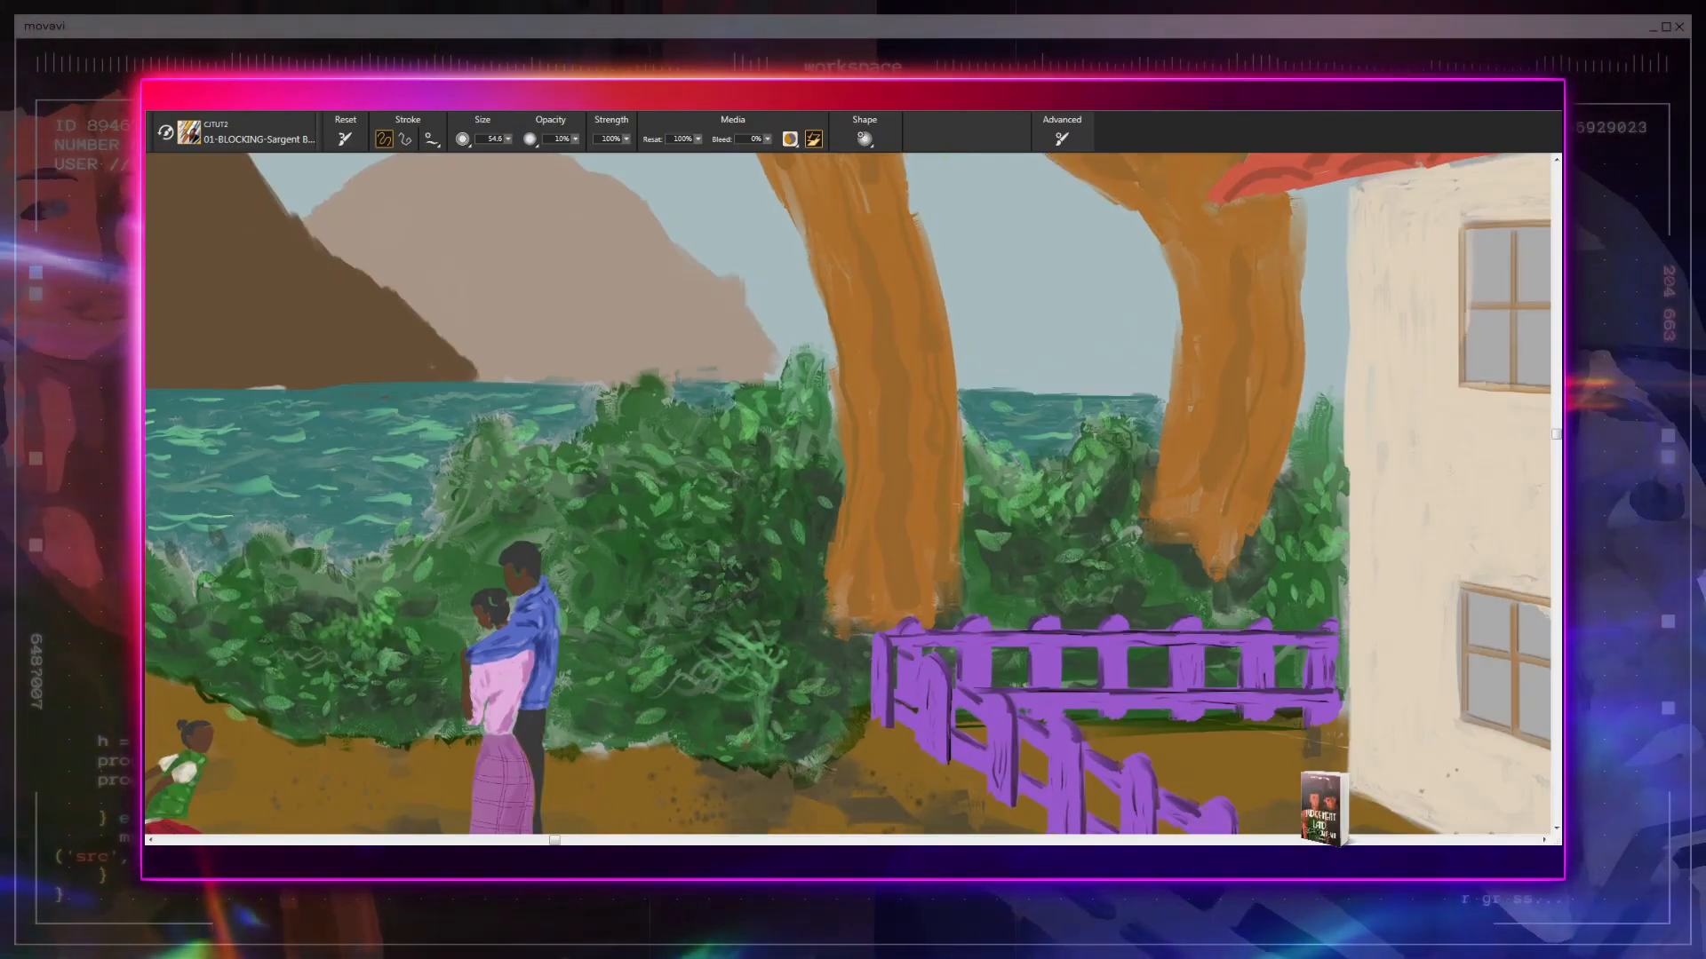
- Paint dark brown bark strokes down the upper trunk of the tree between the hedge and the house
{"action": "mouse_move", "coordinate": [783, 630]}
{"action": "left_mouse_down"}
{"action": "mouse_move", "coordinate": [614, 670]}
{"action": "mouse_move", "coordinate": [616, 754]}
{"action": "left_mouse_up"}
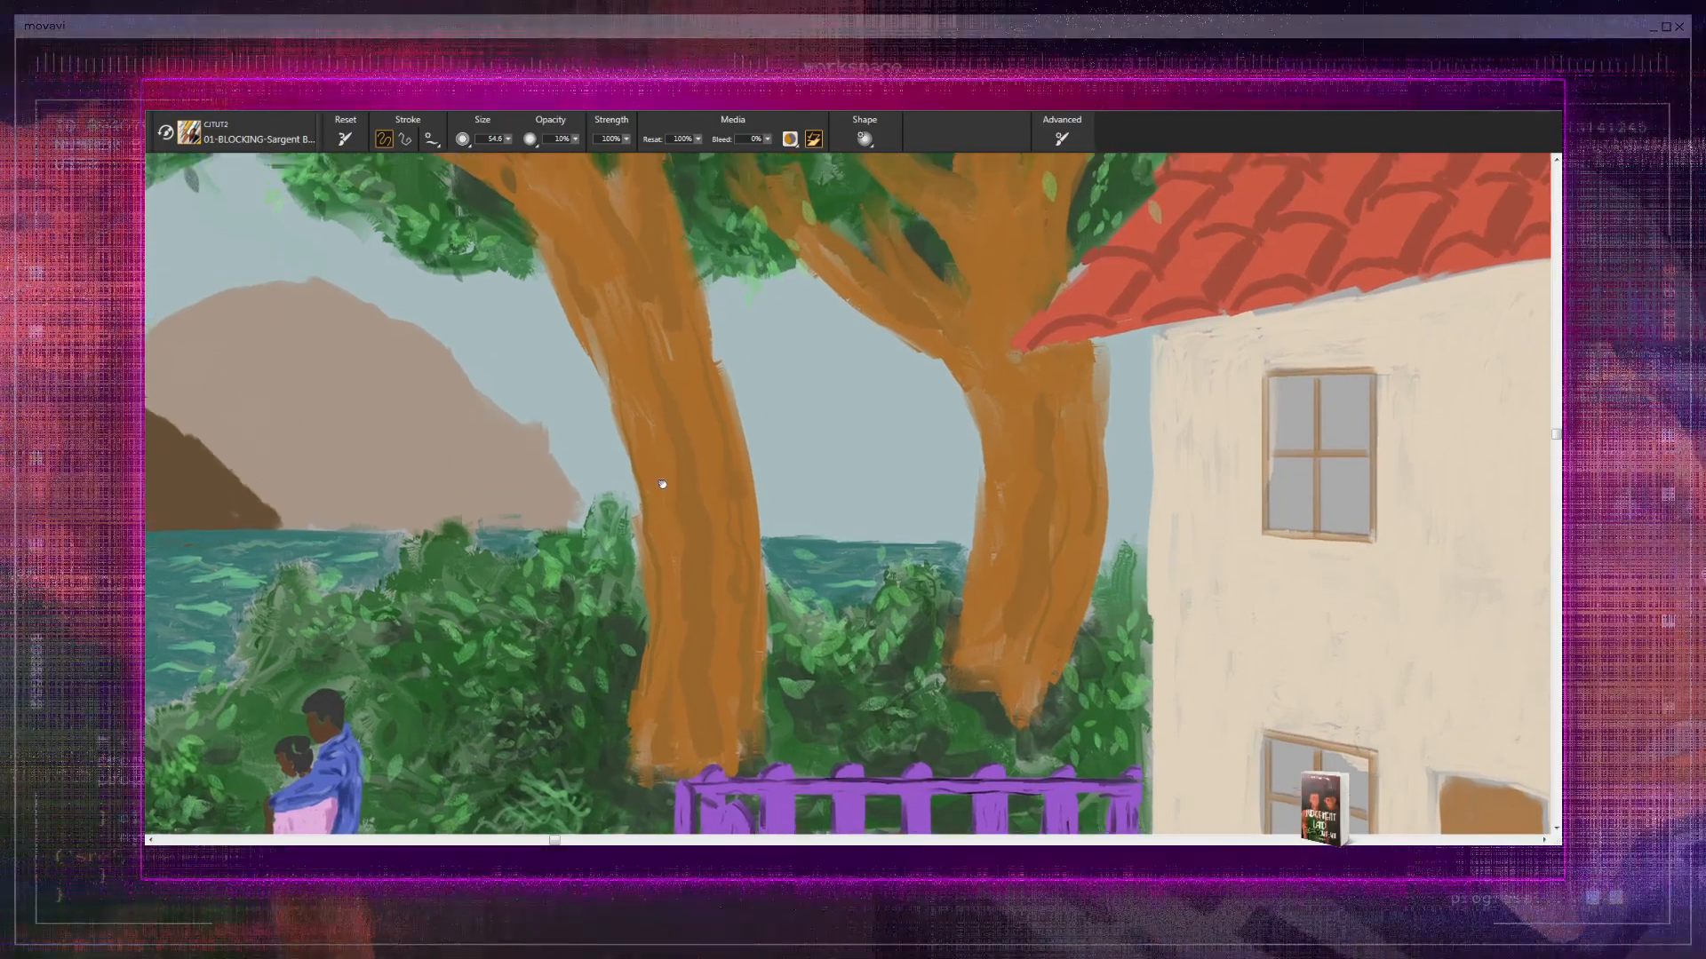
{"action": "left_click_drag", "start_coordinate": [661, 471], "coordinate": [662, 728]}
{"action": "left_click_drag", "start_coordinate": [508, 351], "coordinate": [606, 546]}
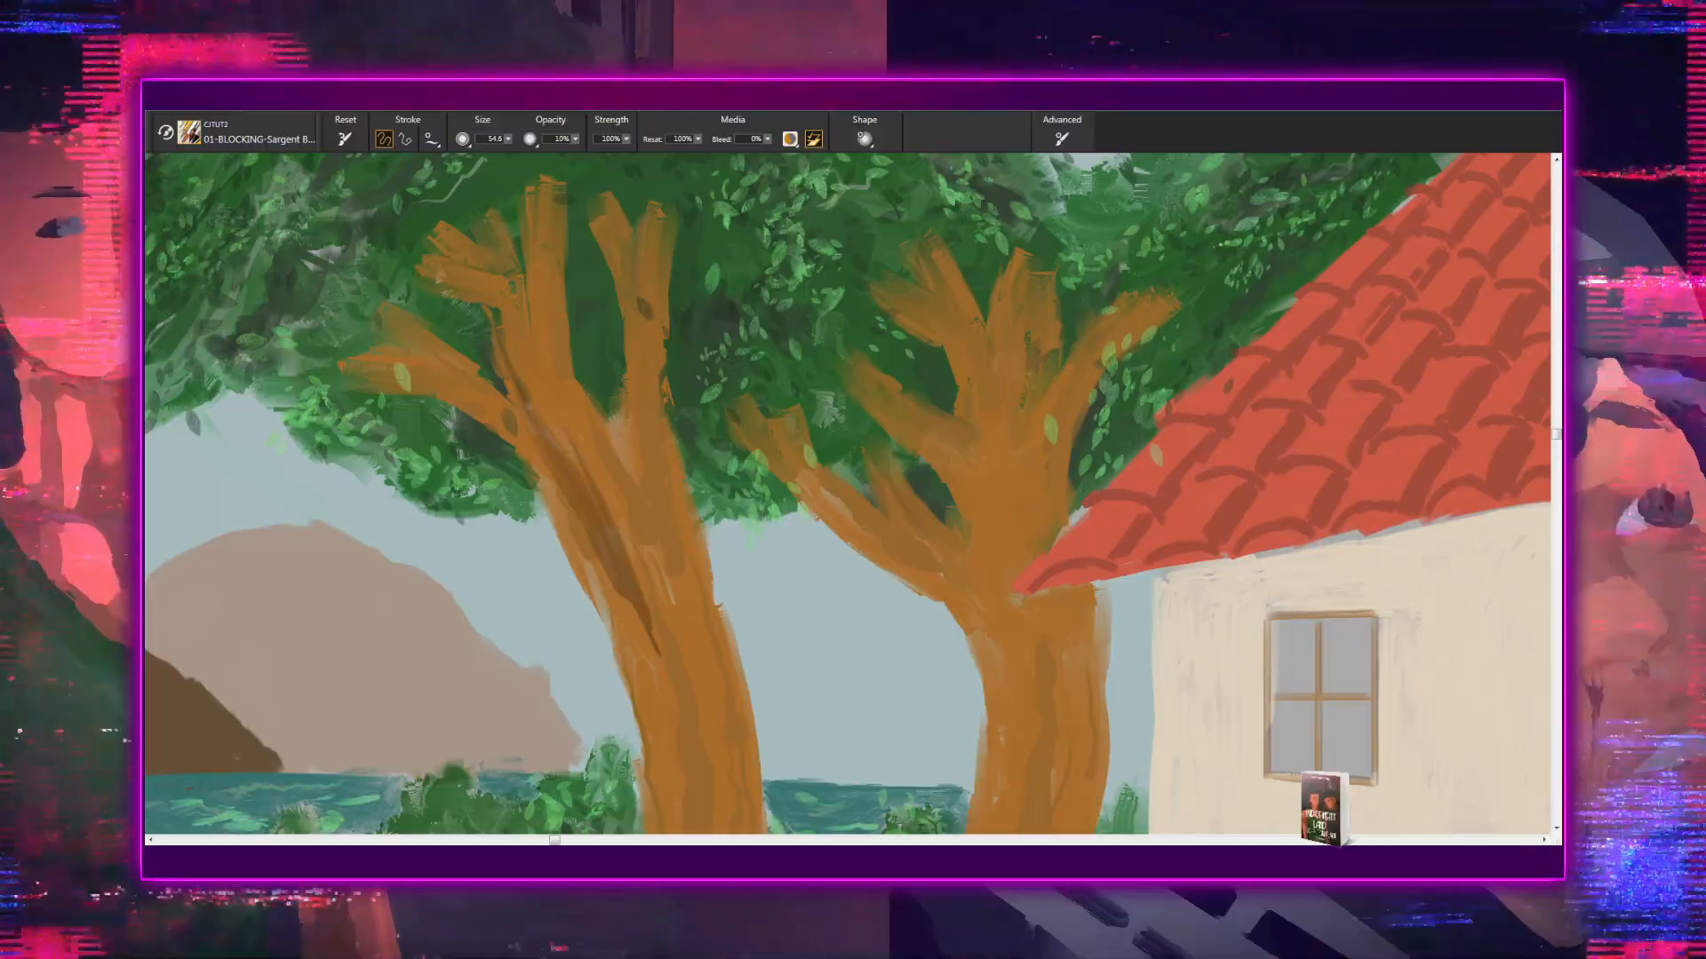
{"action": "left_click_drag", "start_coordinate": [605, 479], "coordinate": [663, 668]}
- Continue the dark bark strokes down the same tree's lower trunk to its base behind the purple fence
{"action": "left_click_drag", "start_coordinate": [664, 544], "coordinate": [604, 307]}
{"action": "left_click_drag", "start_coordinate": [604, 440], "coordinate": [653, 609]}
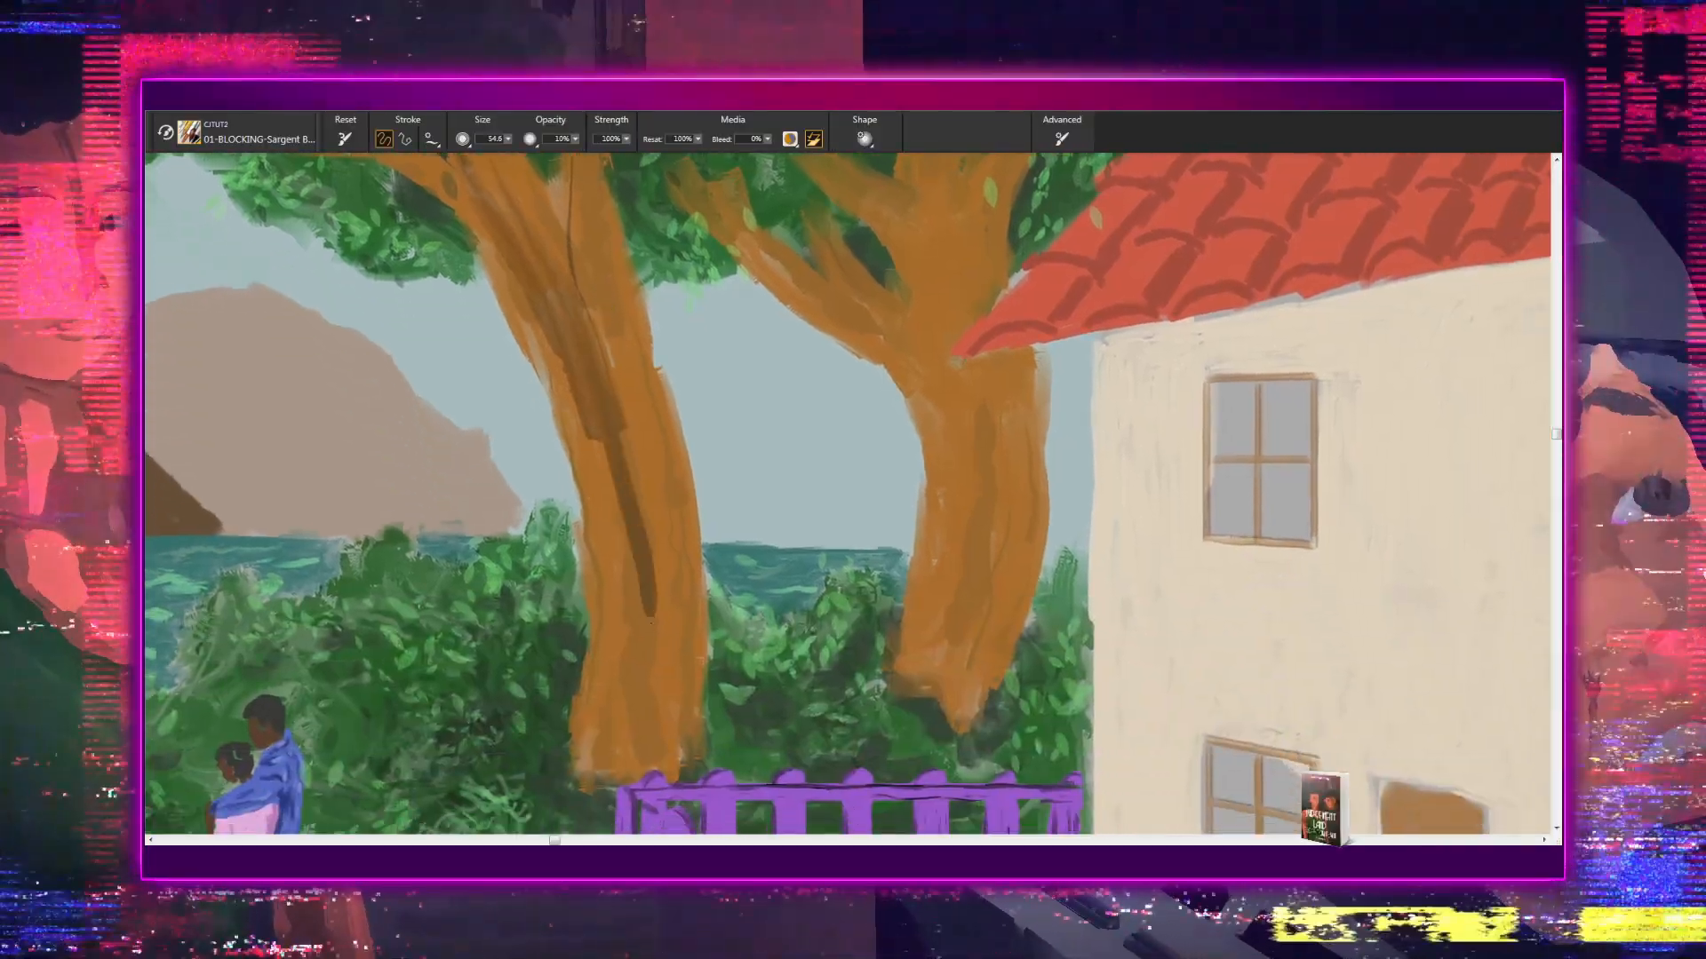
{"action": "mouse_move", "coordinate": [603, 442]}
{"action": "left_mouse_down"}
{"action": "mouse_move", "coordinate": [630, 706]}
{"action": "mouse_move", "coordinate": [613, 787]}
{"action": "left_mouse_up"}
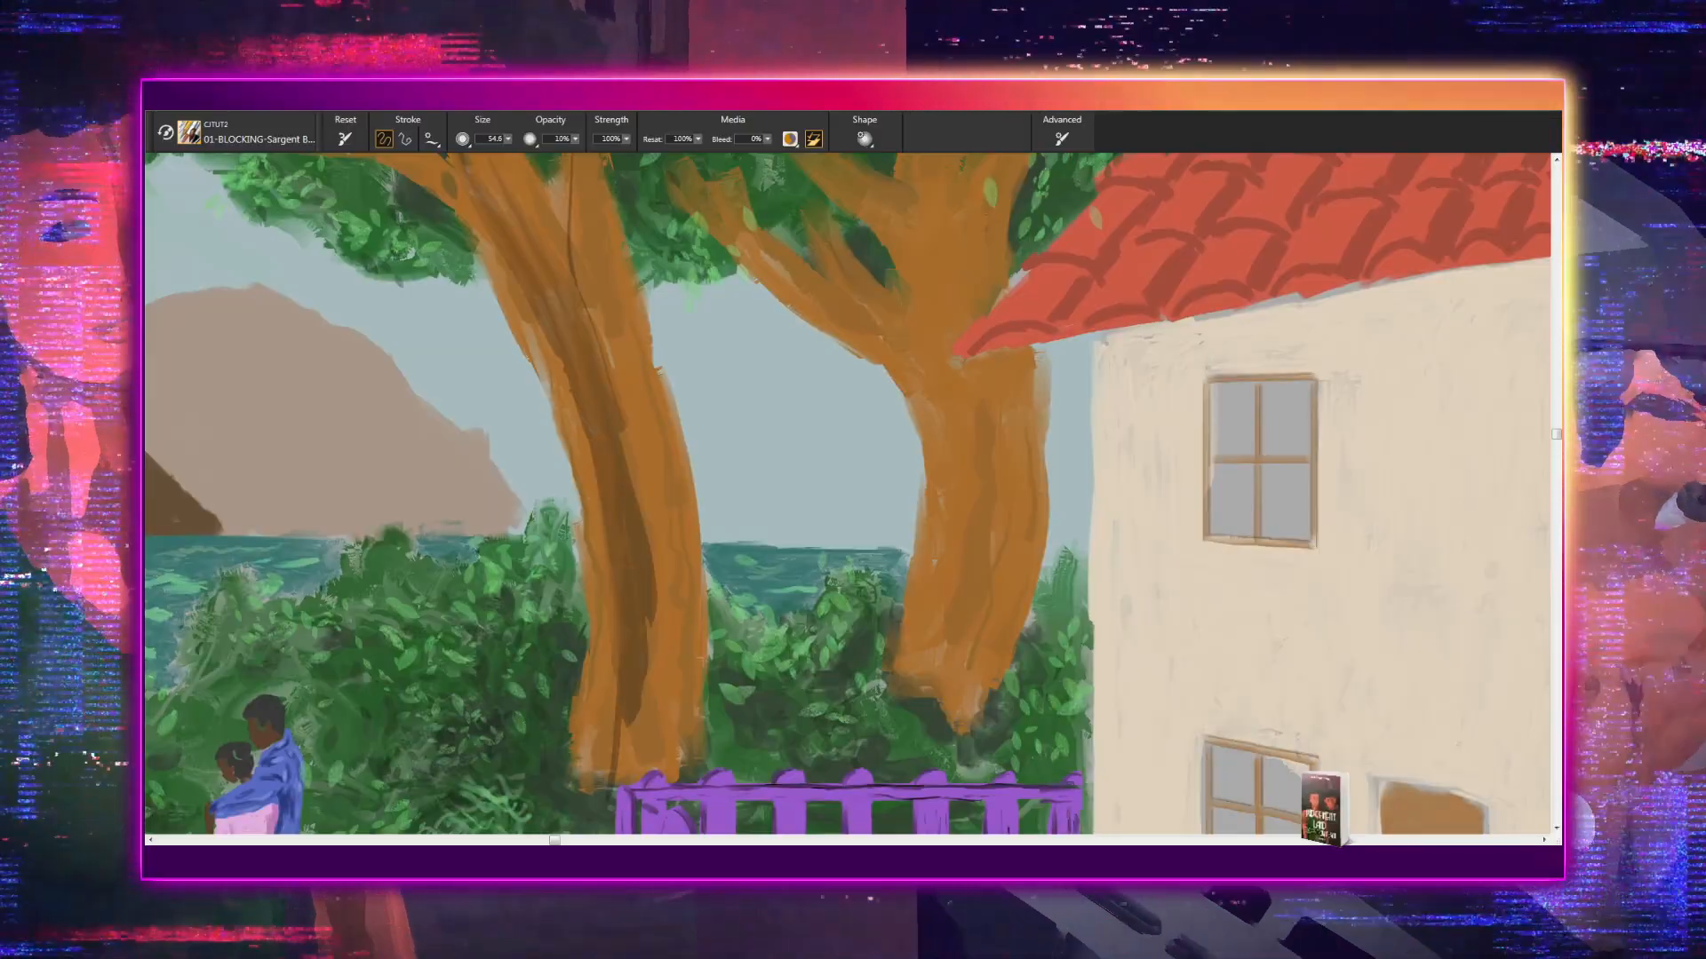
{"action": "left_click_drag", "start_coordinate": [590, 526], "coordinate": [591, 775]}
- Paint dark brown bark strokes on the branches and trunk of the tree beside the house
{"action": "left_click_drag", "start_coordinate": [619, 694], "coordinate": [655, 452]}
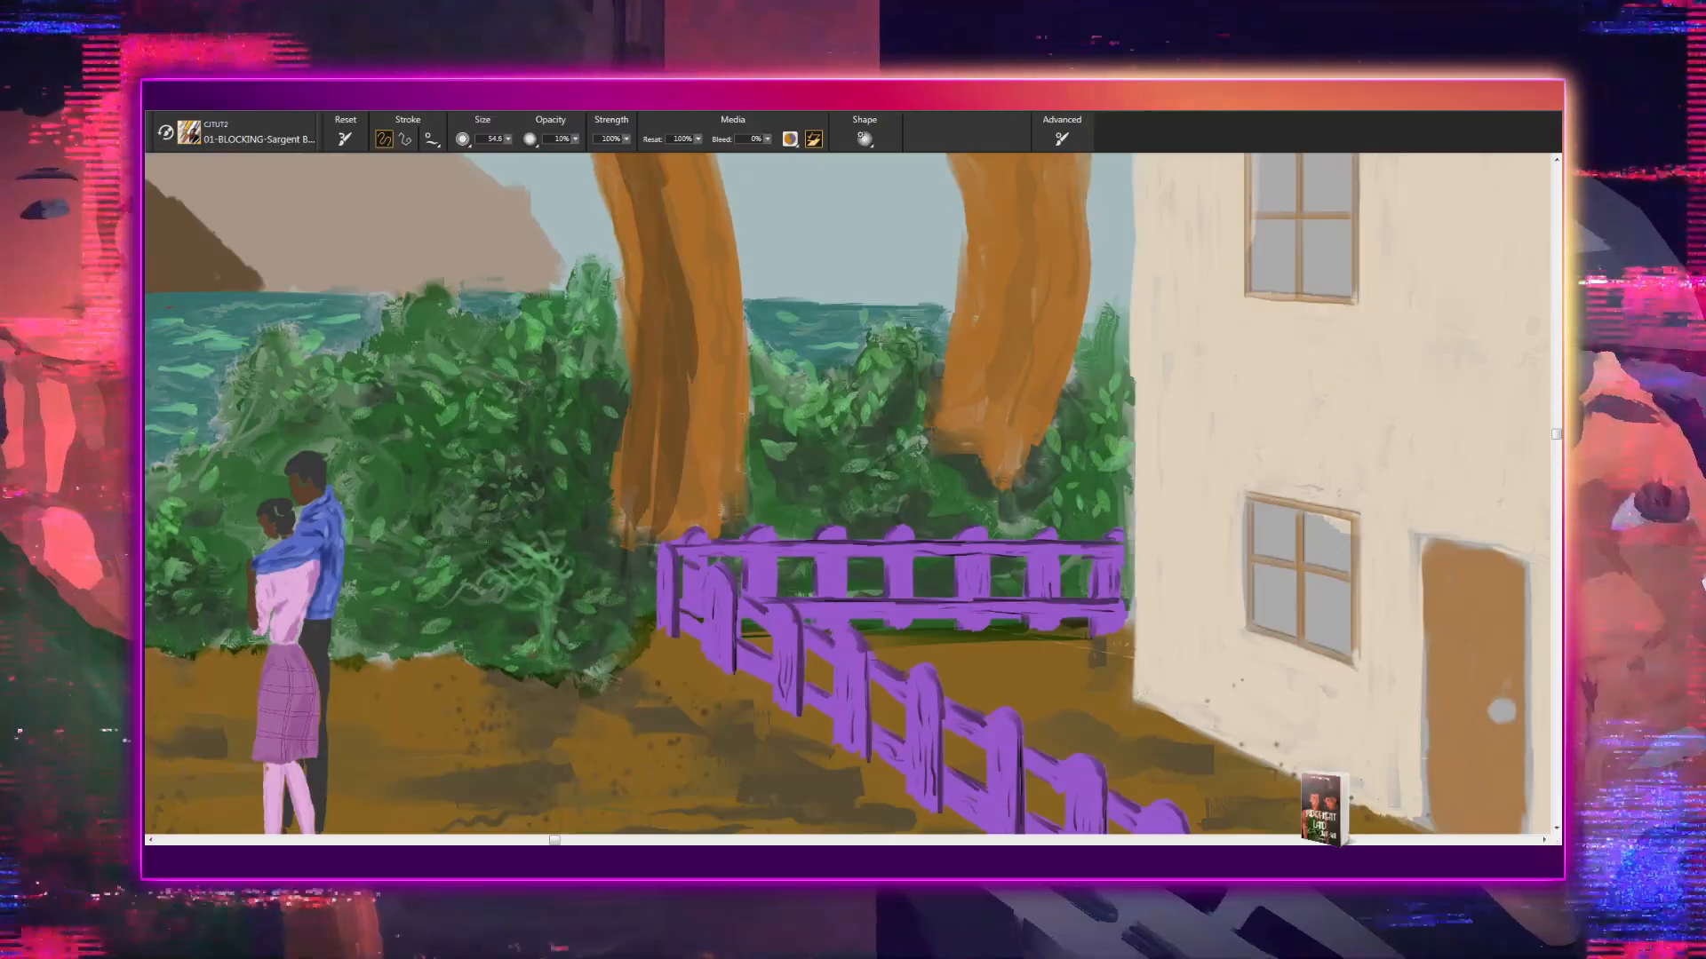
{"action": "left_click_drag", "start_coordinate": [659, 589], "coordinate": [646, 455]}
{"action": "left_click_drag", "start_coordinate": [709, 691], "coordinate": [566, 743]}
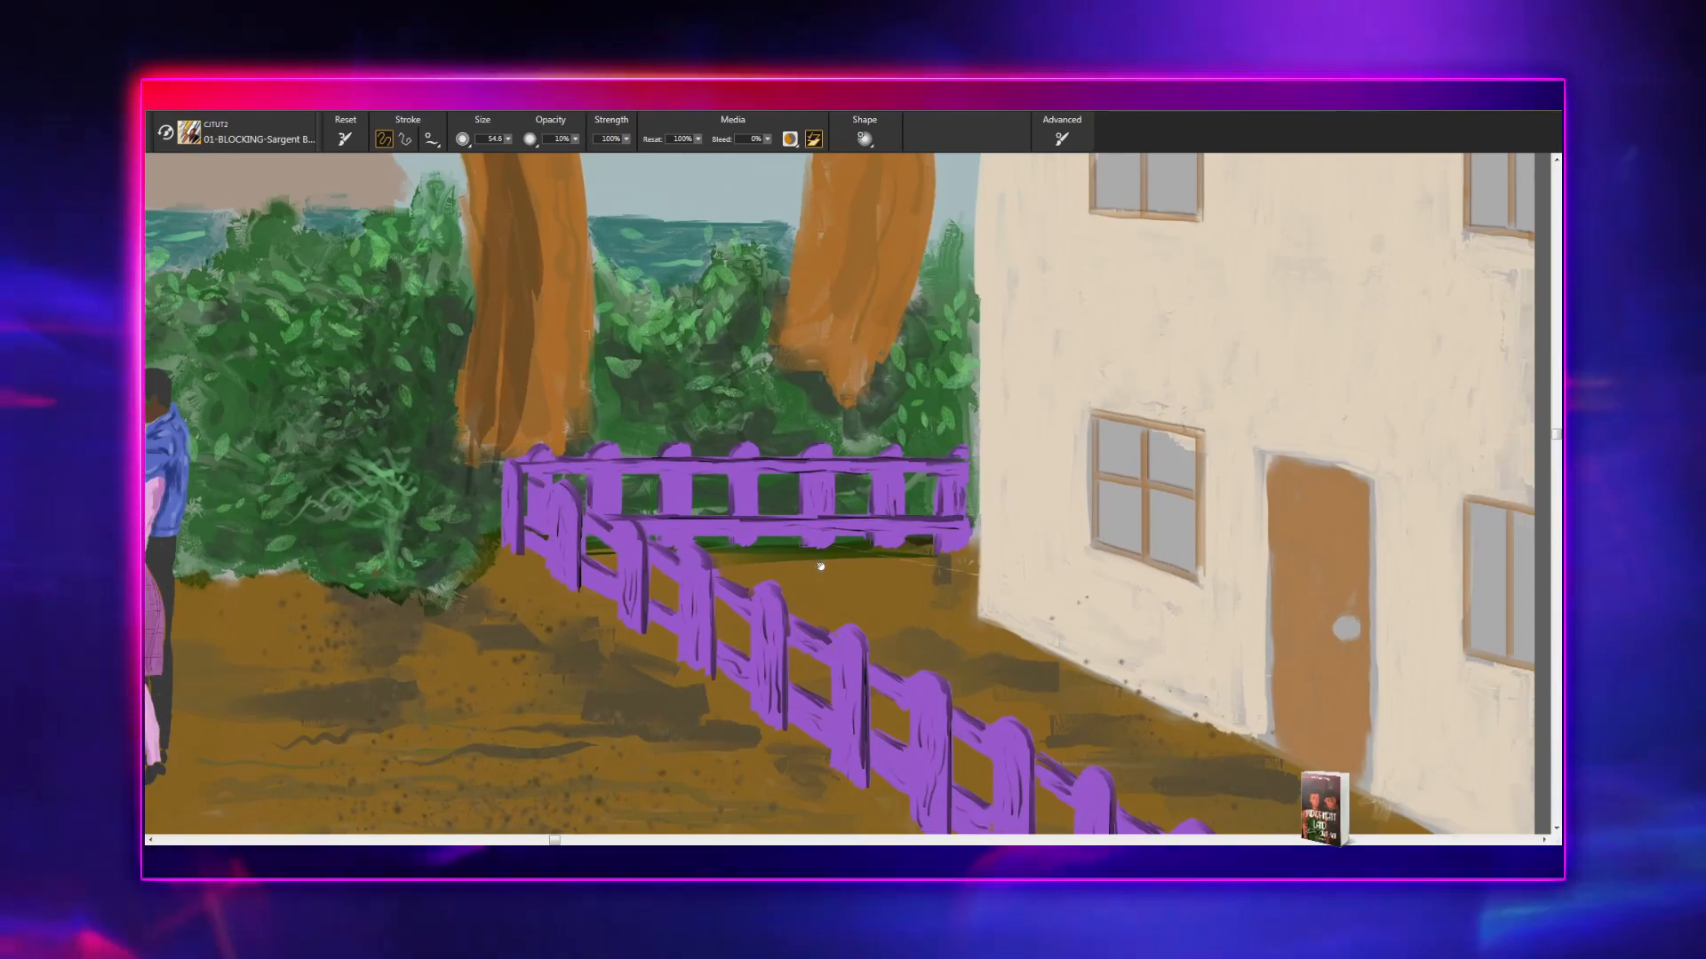
{"action": "left_click_drag", "start_coordinate": [820, 566], "coordinate": [760, 784]}
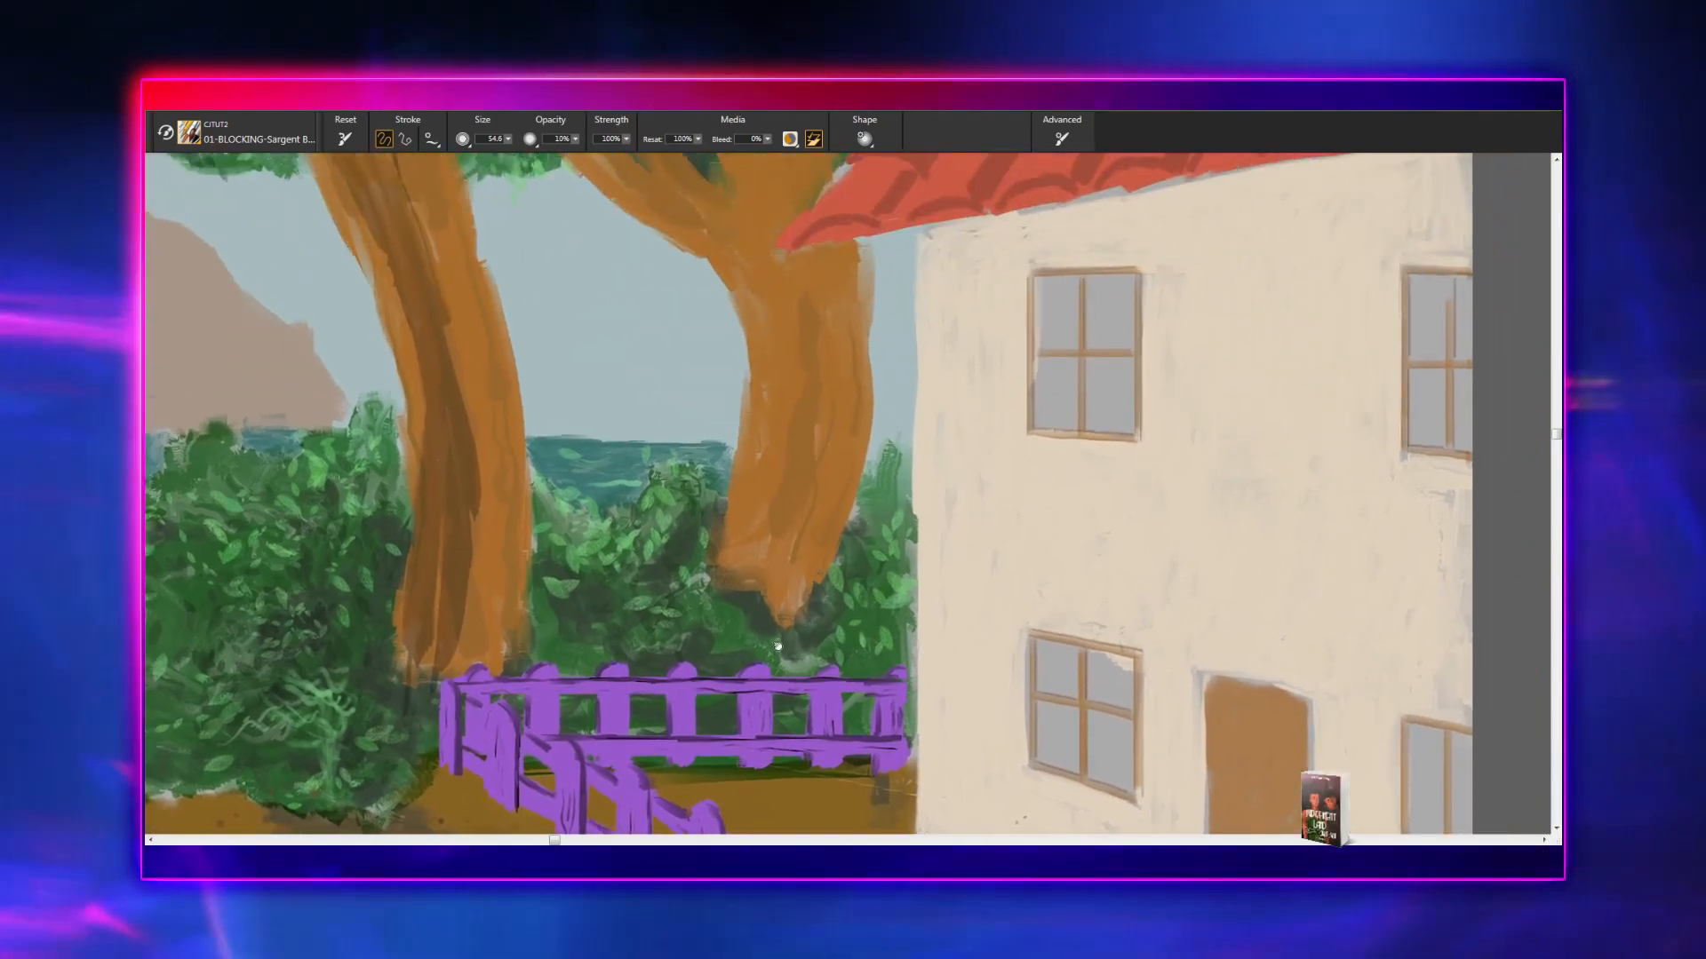
{"action": "left_click_drag", "start_coordinate": [773, 559], "coordinate": [688, 742]}
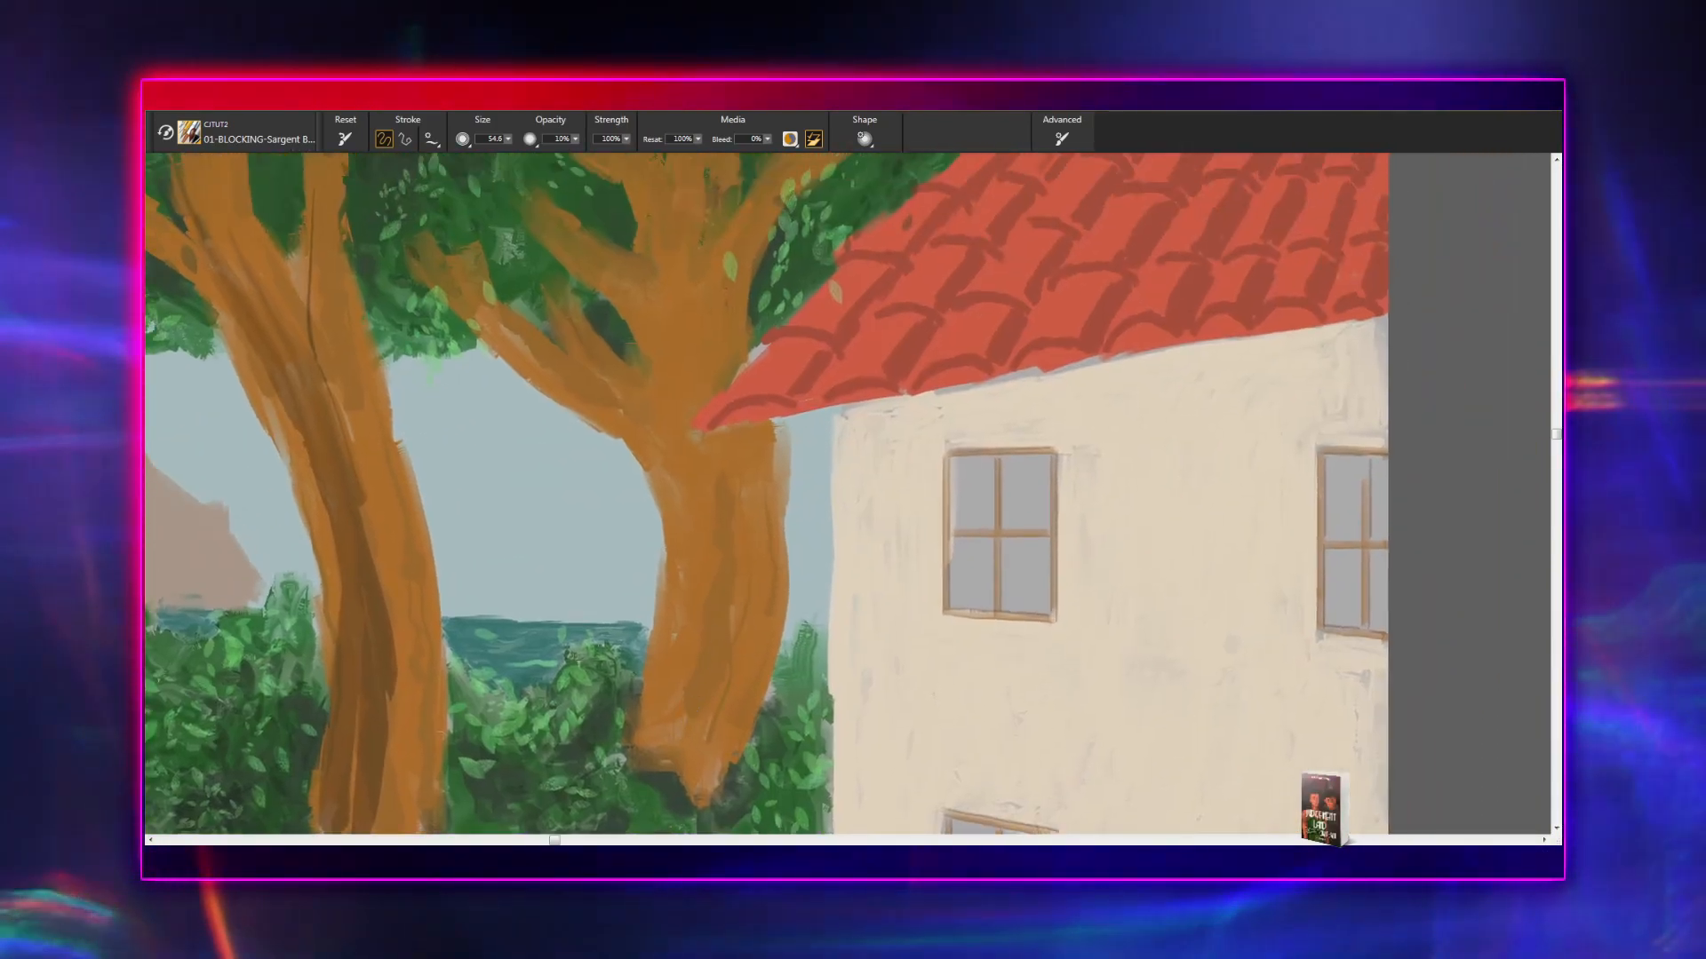
{"action": "left_click_drag", "start_coordinate": [655, 408], "coordinate": [669, 420]}
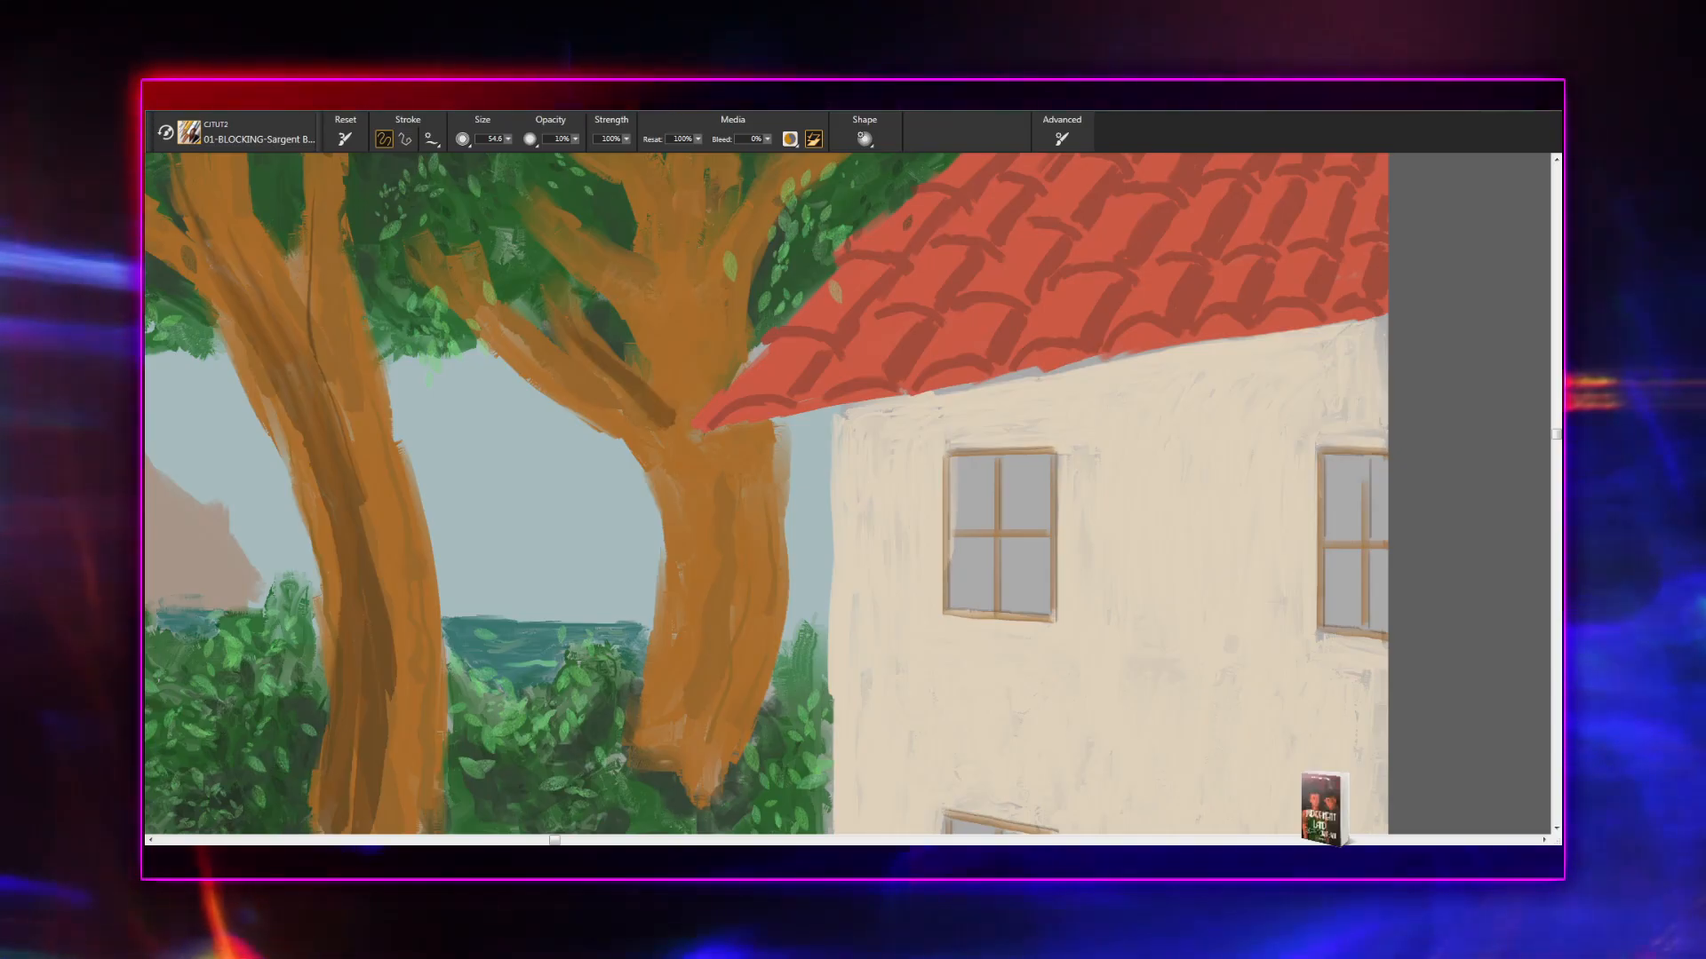
{"action": "mouse_move", "coordinate": [613, 275]}
{"action": "left_mouse_down"}
{"action": "mouse_move", "coordinate": [696, 379]}
{"action": "mouse_move", "coordinate": [694, 489]}
{"action": "mouse_move", "coordinate": [681, 320]}
{"action": "left_mouse_up"}
{"action": "mouse_move", "coordinate": [697, 417]}
{"action": "left_mouse_down"}
{"action": "mouse_move", "coordinate": [698, 487]}
{"action": "mouse_move", "coordinate": [699, 369]}
{"action": "mouse_move", "coordinate": [667, 677]}
{"action": "mouse_move", "coordinate": [702, 525]}
{"action": "mouse_move", "coordinate": [681, 740]}
{"action": "left_mouse_up"}
{"action": "mouse_move", "coordinate": [704, 662]}
{"action": "left_mouse_down"}
{"action": "mouse_move", "coordinate": [779, 573]}
{"action": "mouse_move", "coordinate": [761, 545]}
{"action": "left_mouse_up"}
- Add soft shading to the embracing woman's pink blouse and the outer side of her plaid skirt
{"action": "left_click_drag", "start_coordinate": [563, 594], "coordinate": [979, 340]}
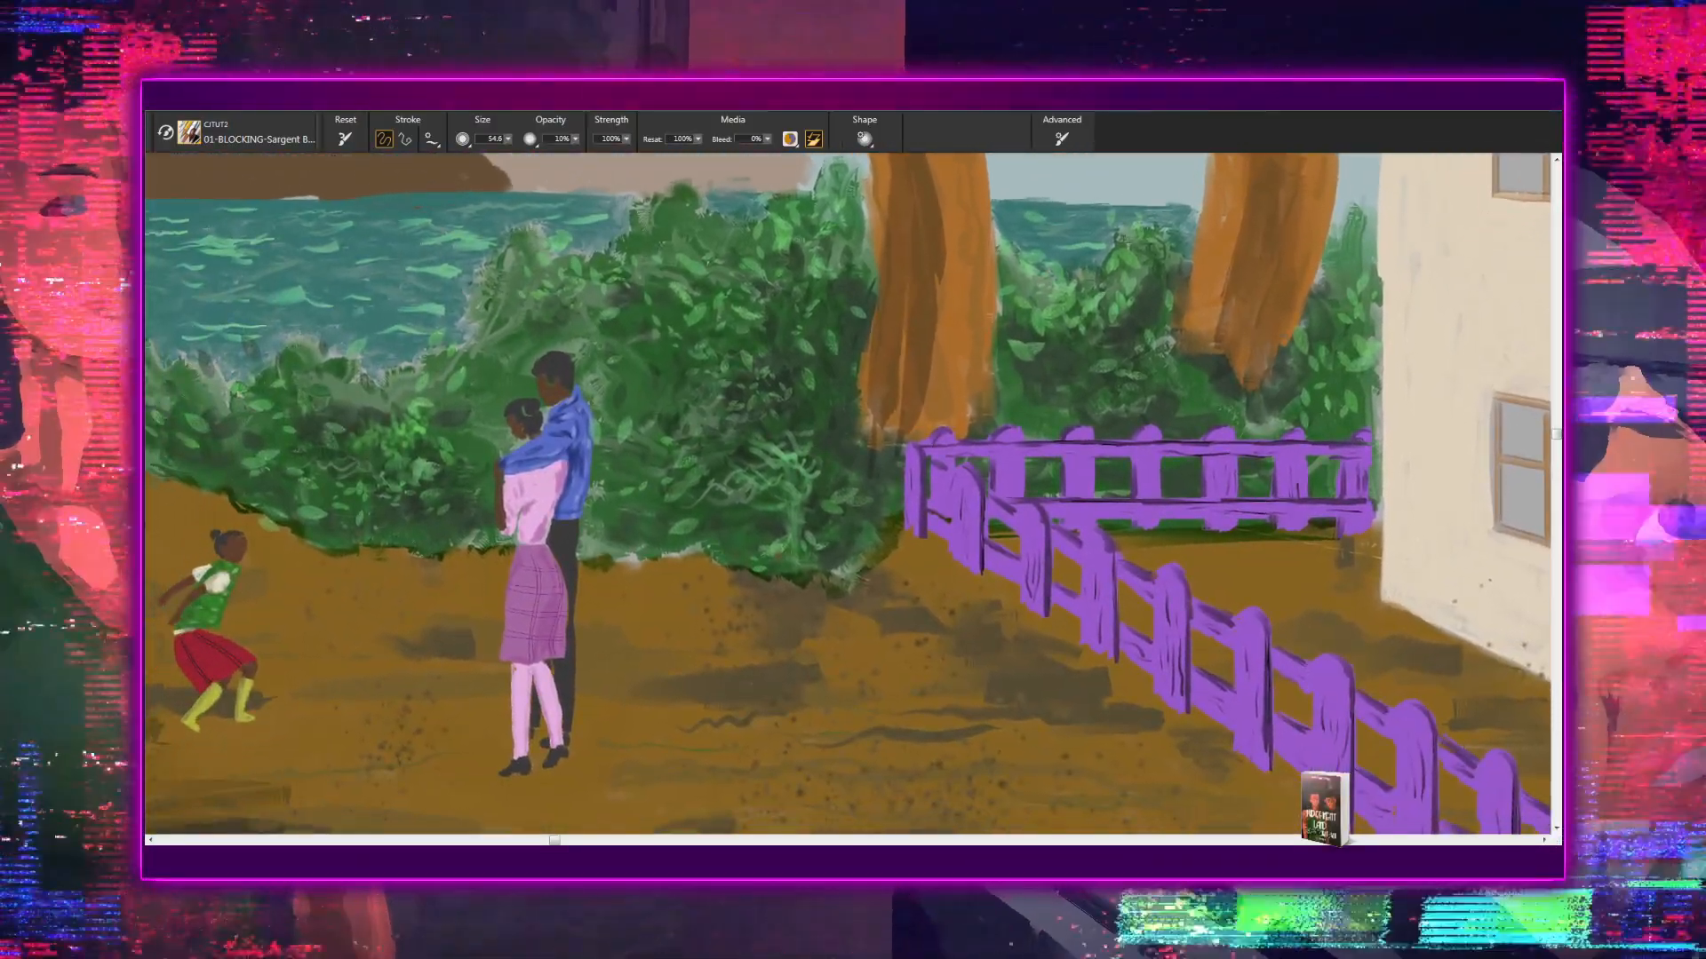
{"action": "key", "text": "ctrl+plus"}
{"action": "key", "text": "ctrl+plus"}
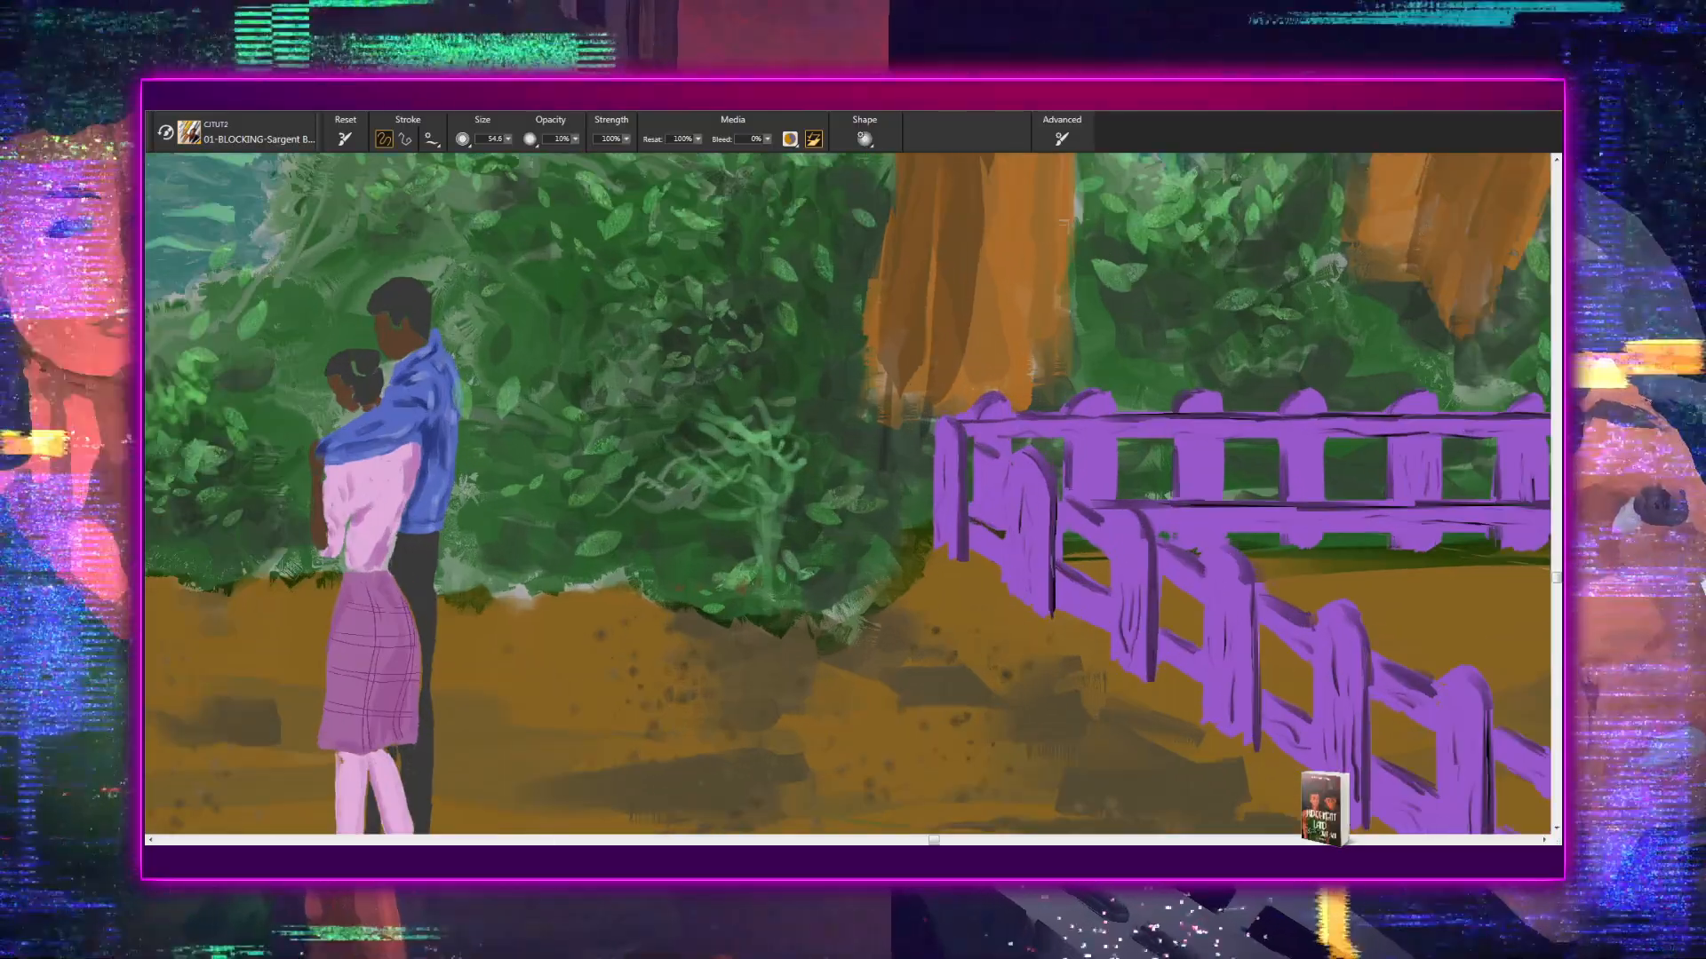
{"action": "left_click_drag", "start_coordinate": [610, 540], "coordinate": [1040, 650]}
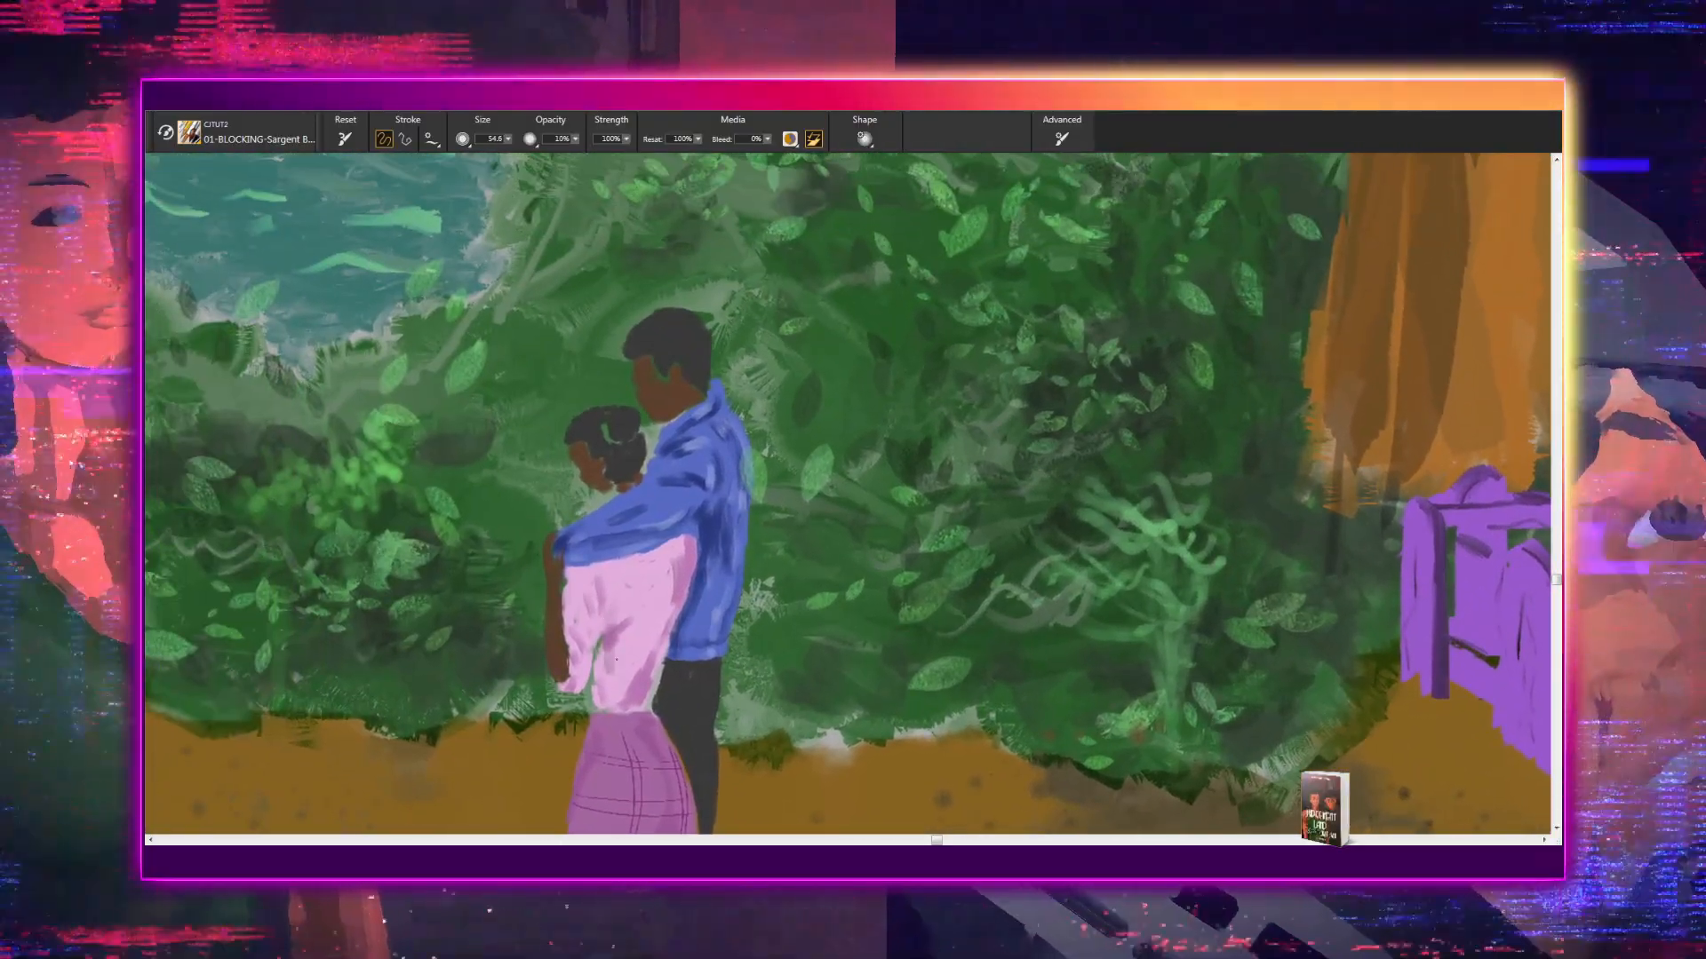
{"action": "left_click_drag", "start_coordinate": [642, 599], "coordinate": [659, 438]}
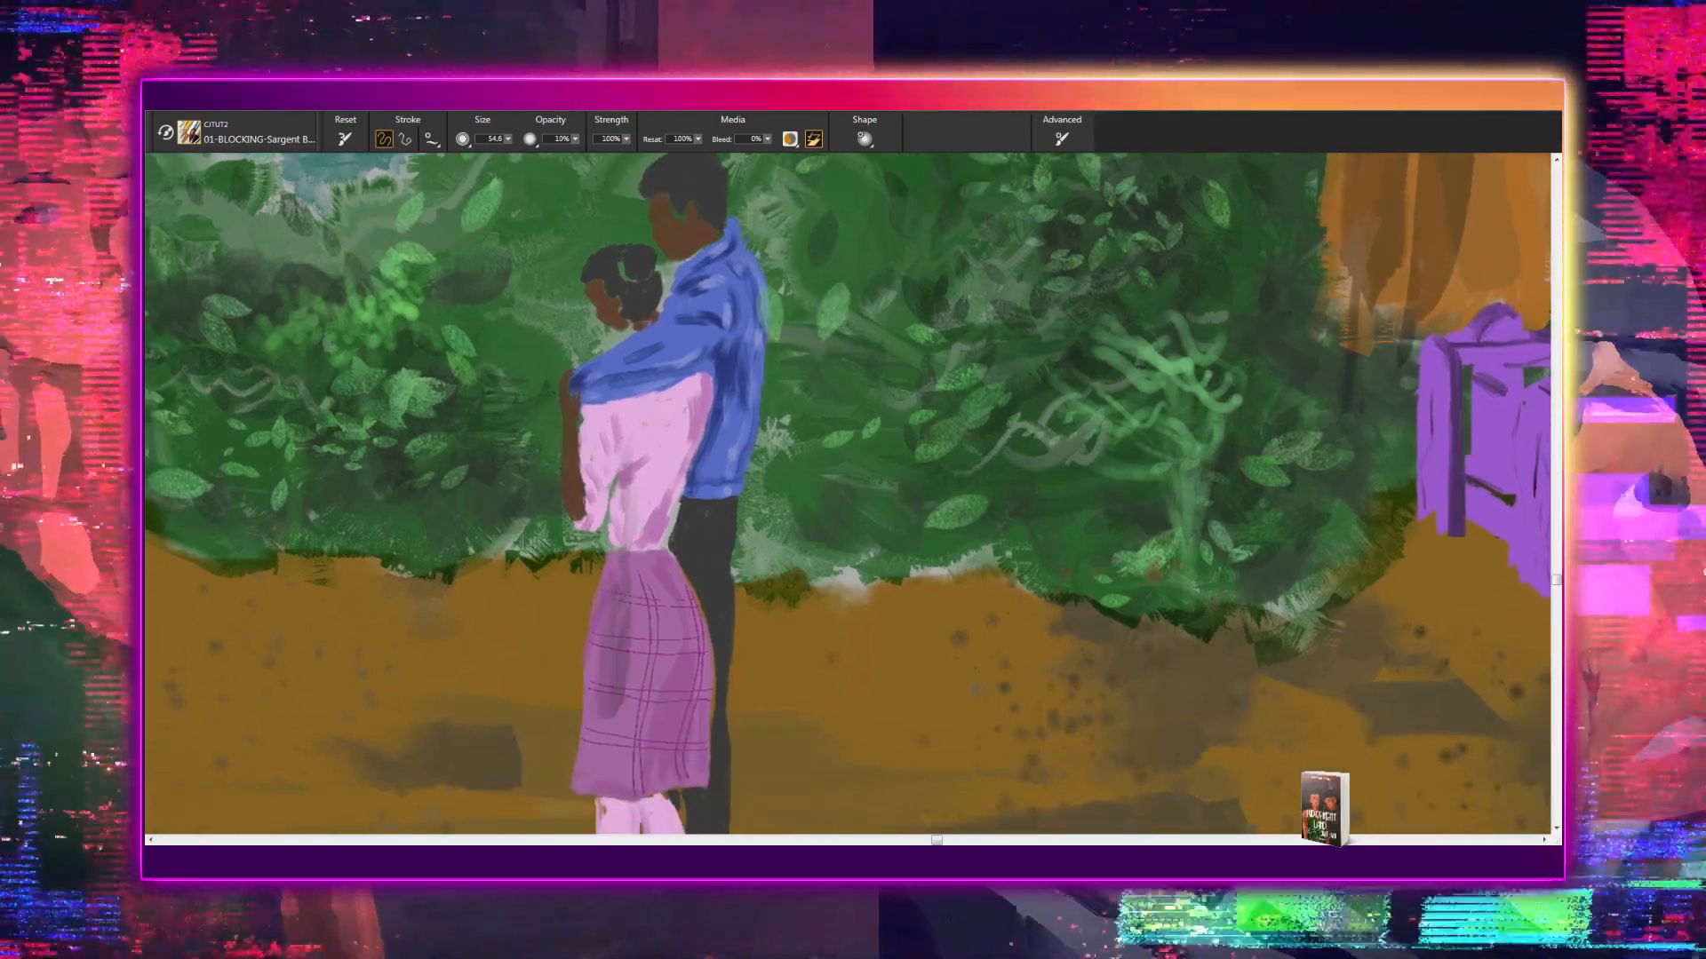
{"action": "left_click_drag", "start_coordinate": [628, 704], "coordinate": [630, 508]}
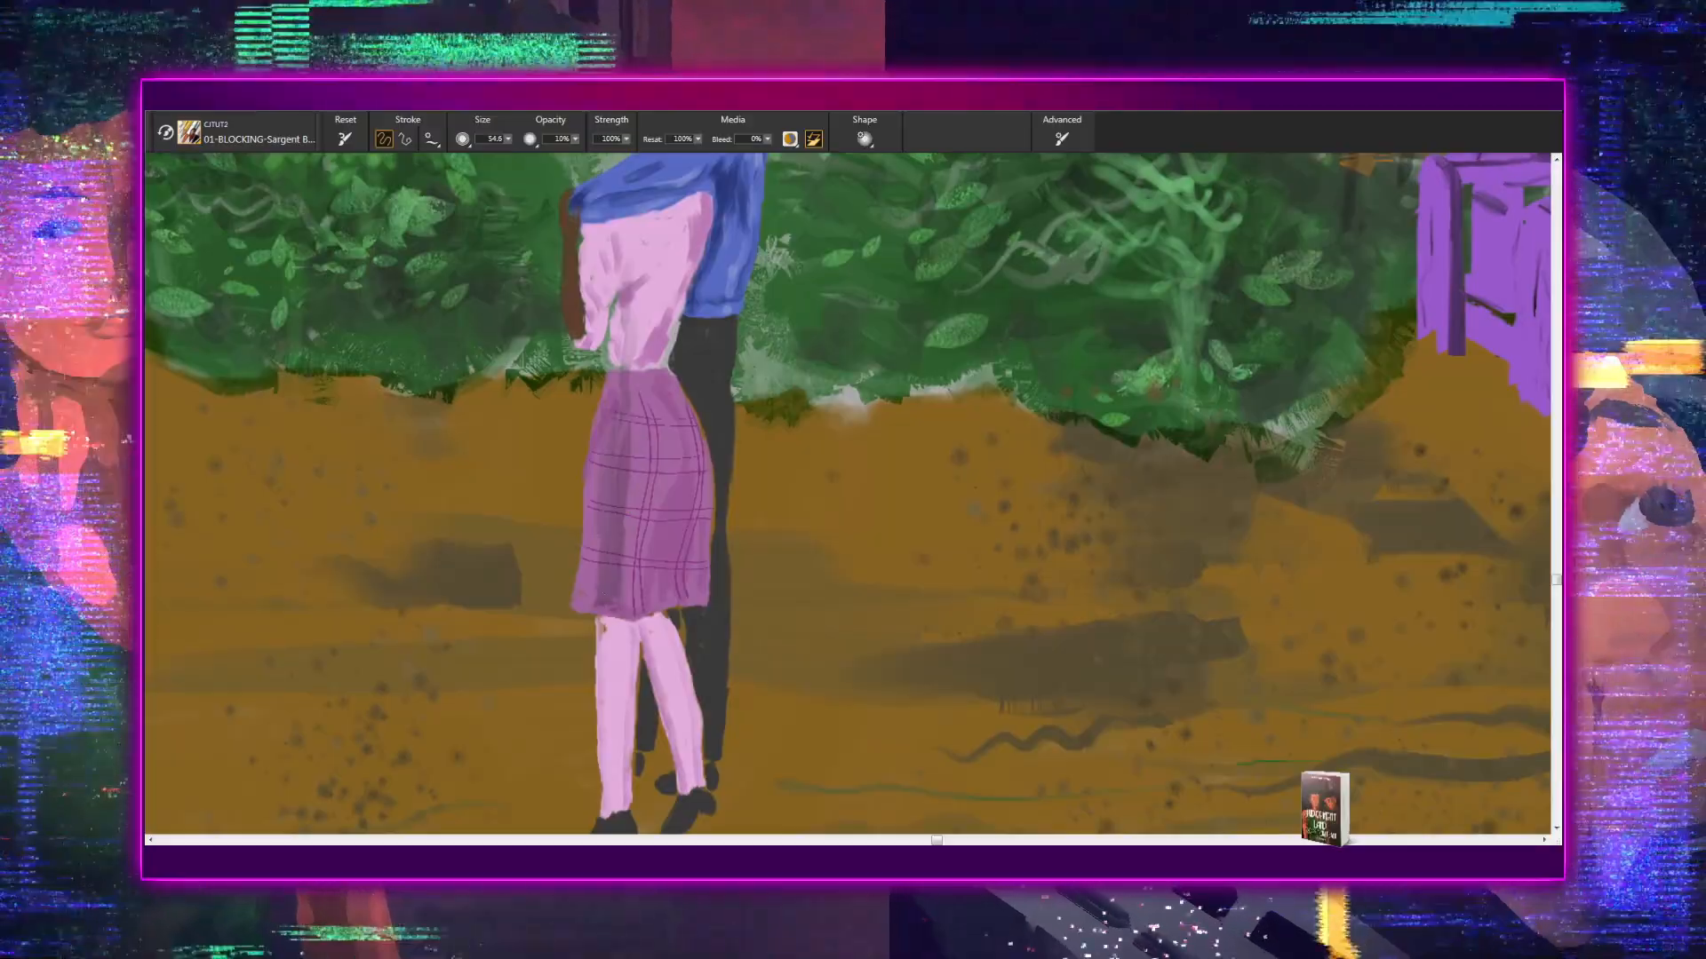
{"action": "left_click_drag", "start_coordinate": [640, 590], "coordinate": [632, 503]}
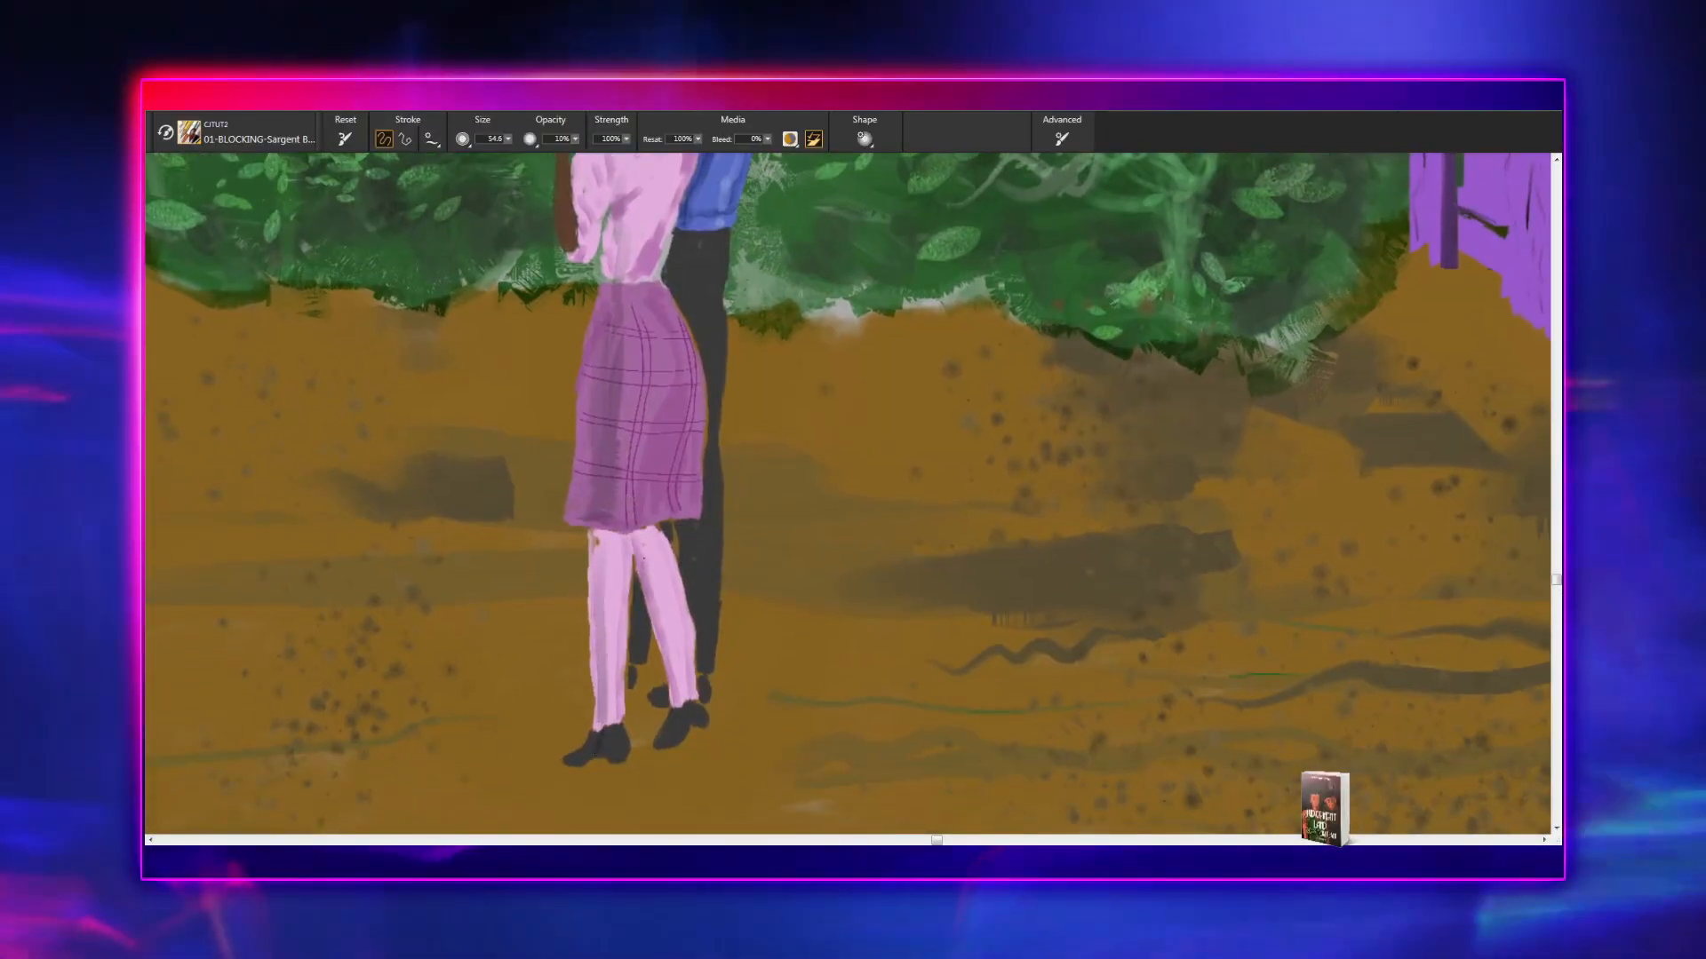
{"action": "left_click_drag", "start_coordinate": [670, 601], "coordinate": [640, 803]}
{"action": "left_click_drag", "start_coordinate": [646, 486], "coordinate": [607, 769]}
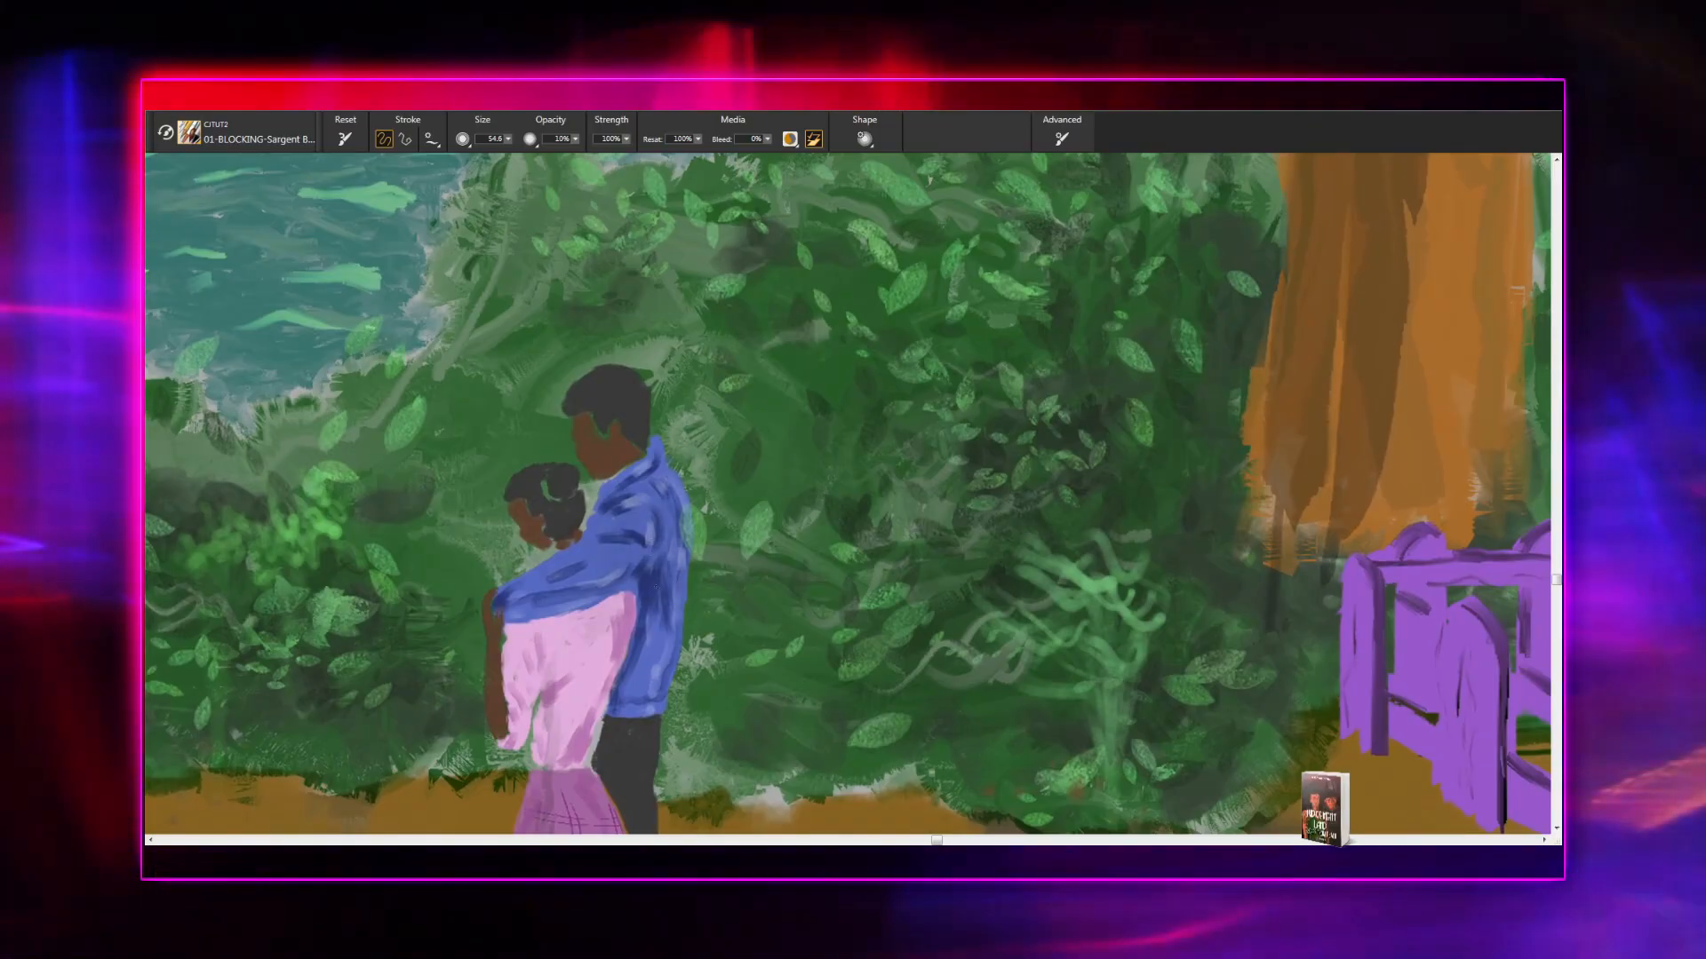
{"action": "left_click_drag", "start_coordinate": [625, 716], "coordinate": [615, 831]}
{"action": "left_click_drag", "start_coordinate": [675, 572], "coordinate": [904, 382]}
{"action": "mouse_move", "coordinate": [517, 662]}
{"action": "left_mouse_down"}
{"action": "mouse_move", "coordinate": [716, 499]}
{"action": "mouse_move", "coordinate": [944, 348]}
{"action": "mouse_move", "coordinate": [983, 343]}
{"action": "left_mouse_up"}
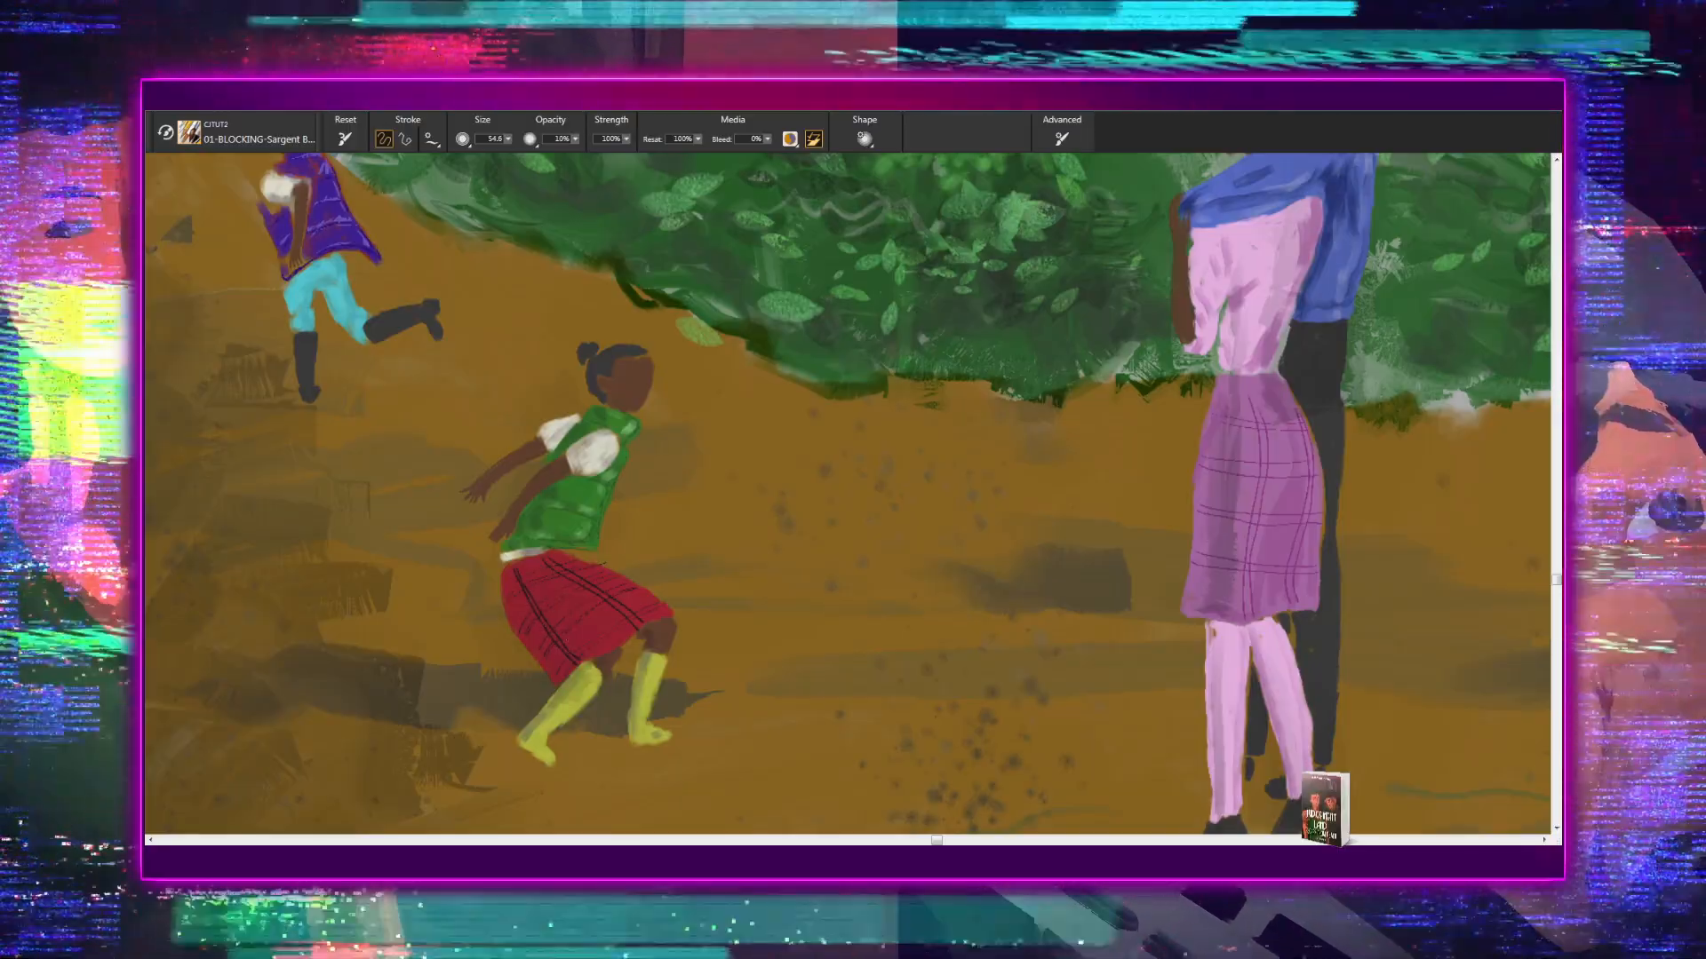
- Paint soft brown shading along the dirt path's edge beside the left hedge, just below the wooden dock
{"action": "mouse_move", "coordinate": [602, 635]}
{"action": "left_mouse_down"}
{"action": "mouse_move", "coordinate": [621, 701]}
{"action": "mouse_move", "coordinate": [707, 826]}
{"action": "mouse_move", "coordinate": [662, 751]}
{"action": "left_mouse_up"}
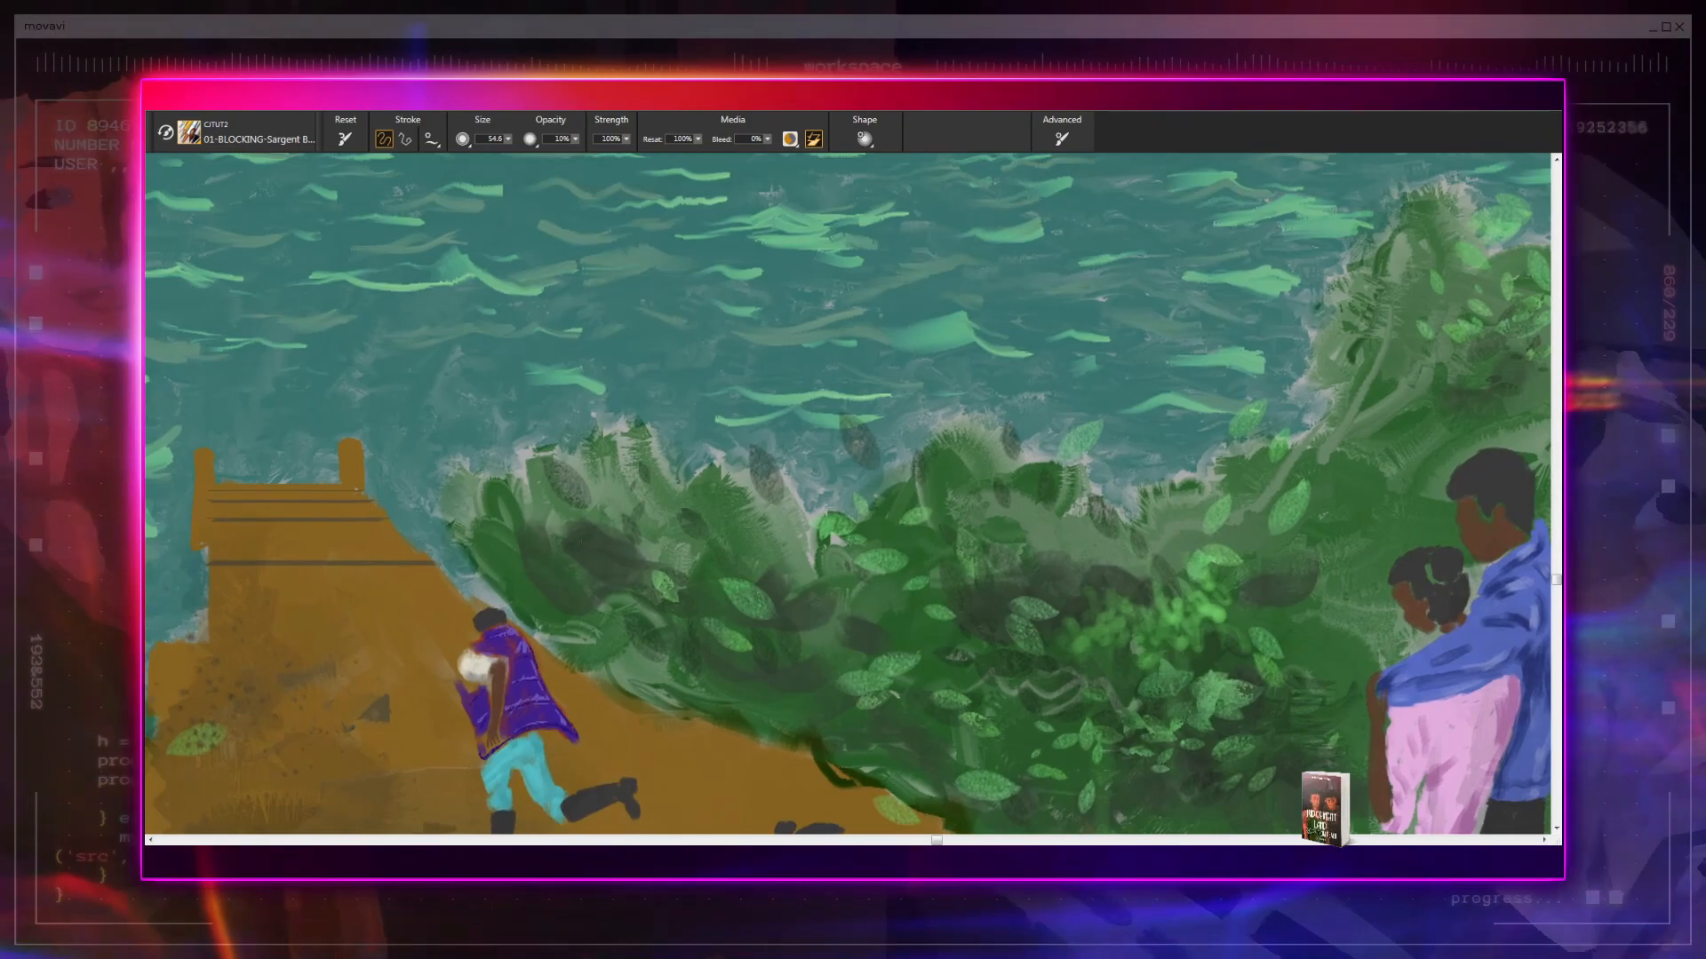
{"action": "mouse_move", "coordinate": [581, 542]}
{"action": "left_mouse_down"}
{"action": "mouse_move", "coordinate": [653, 579]}
{"action": "mouse_move", "coordinate": [752, 552]}
{"action": "left_mouse_up"}
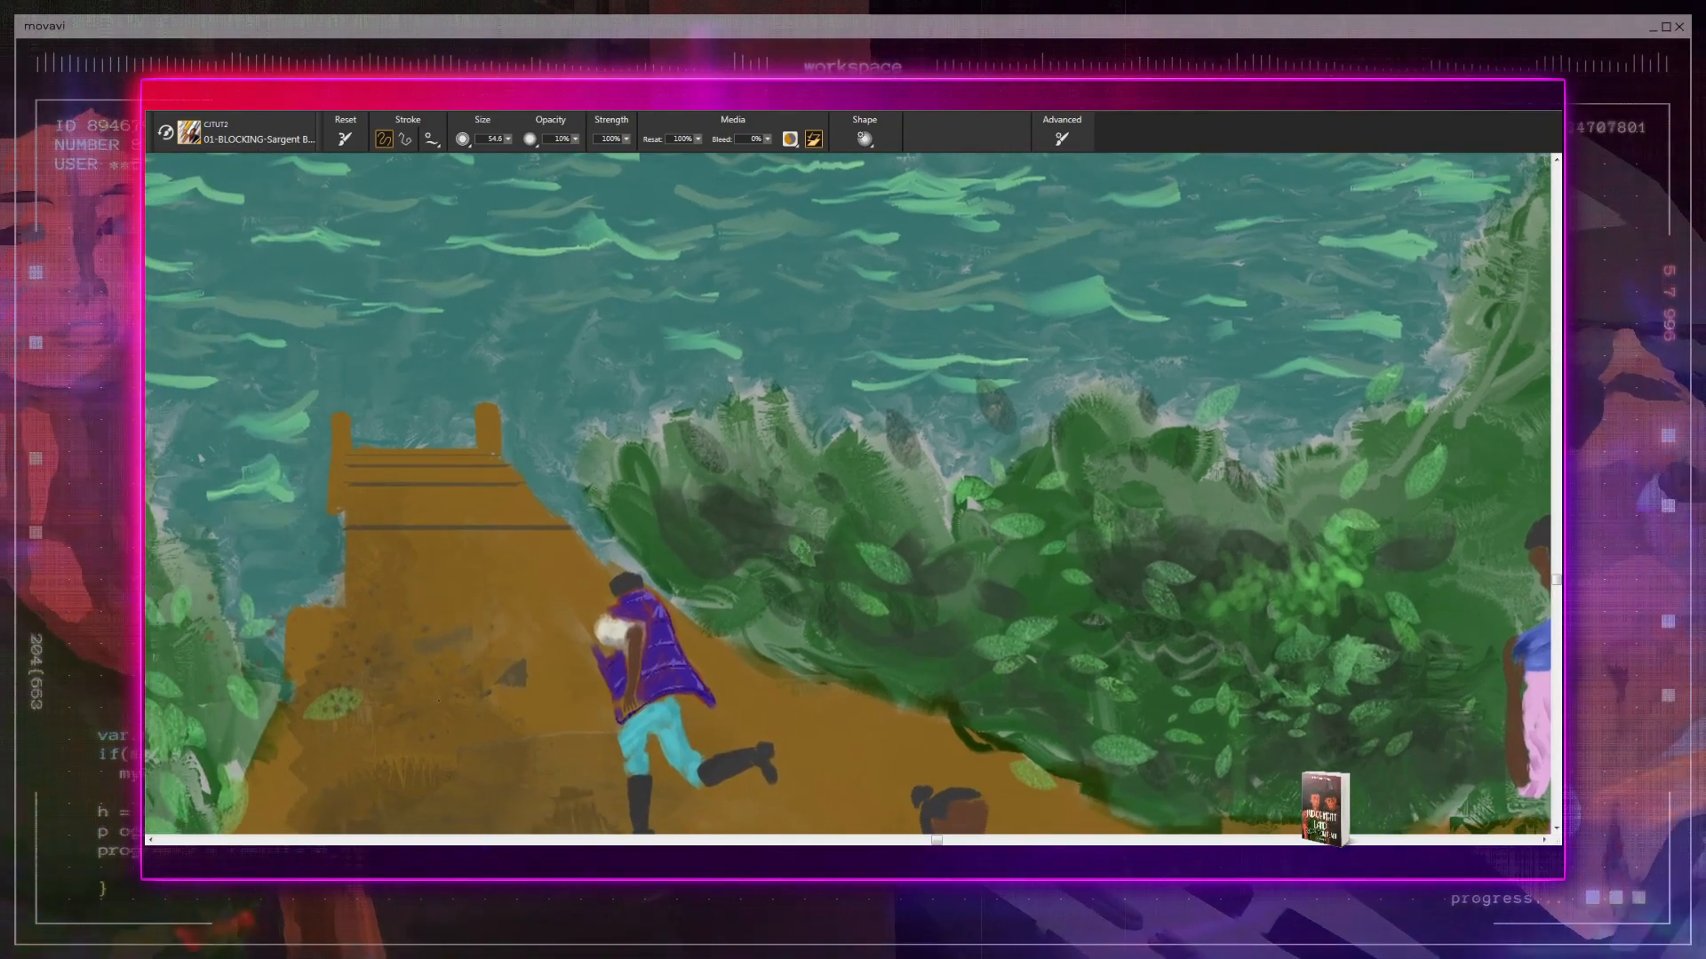
{"action": "left_click_drag", "start_coordinate": [469, 684], "coordinate": [620, 456]}
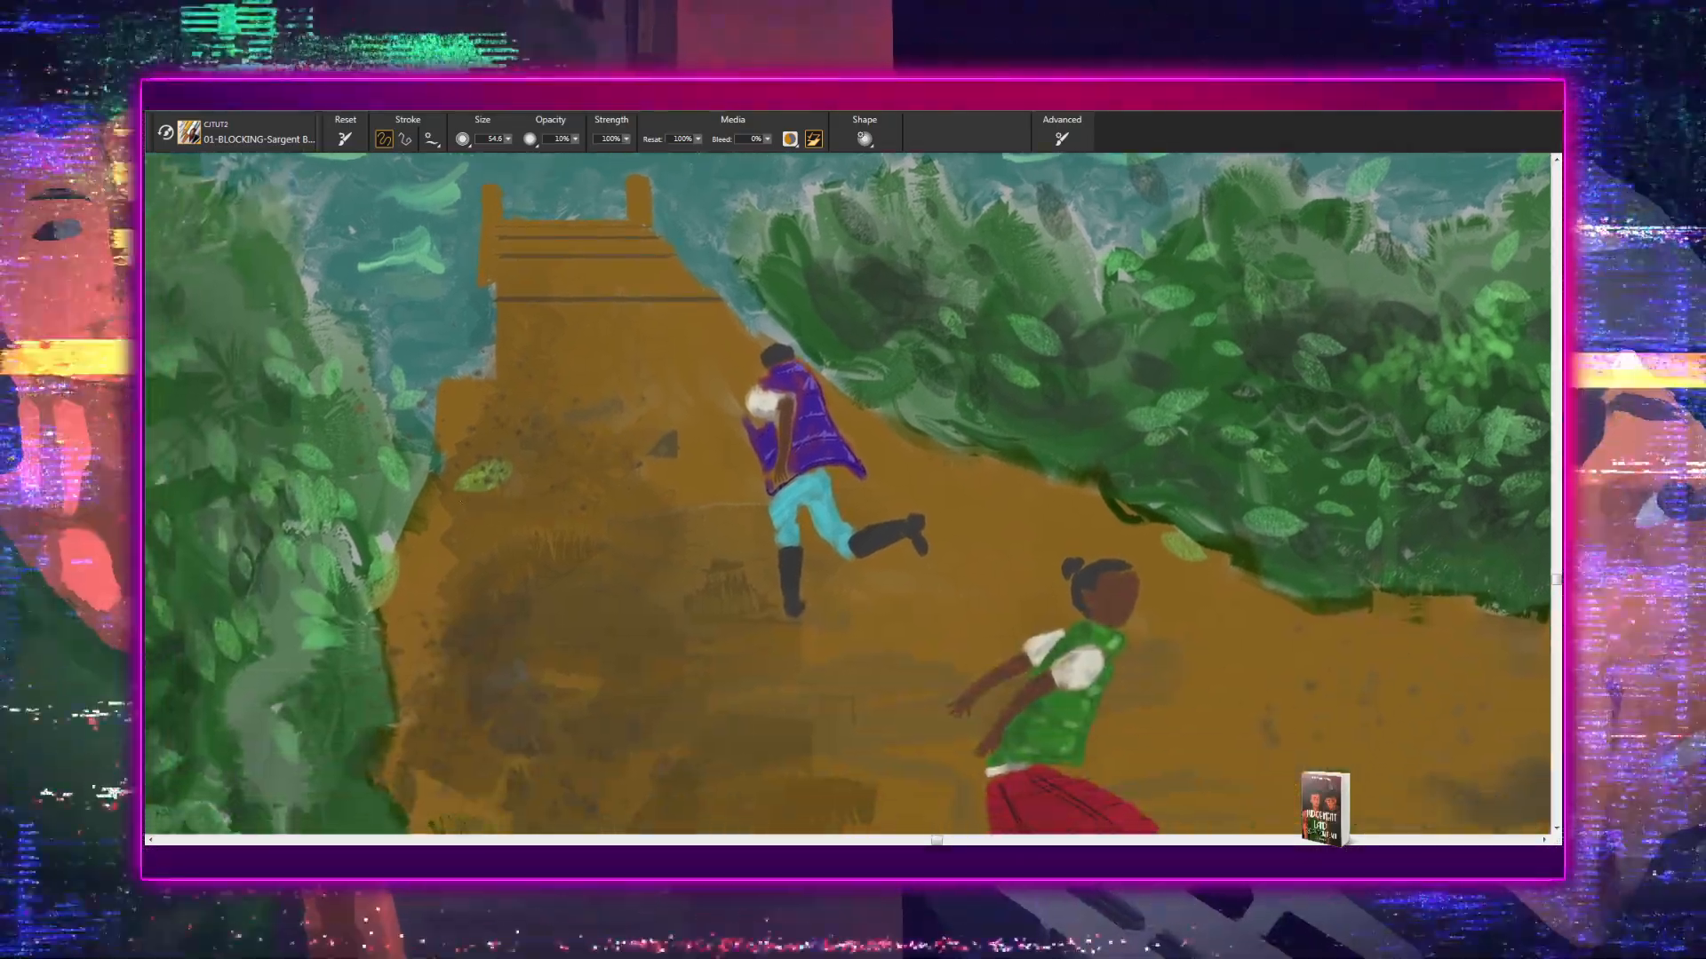
{"action": "mouse_move", "coordinate": [431, 609]}
{"action": "left_mouse_down"}
{"action": "mouse_move", "coordinate": [477, 680]}
{"action": "mouse_move", "coordinate": [497, 675]}
{"action": "mouse_move", "coordinate": [430, 655]}
{"action": "mouse_move", "coordinate": [471, 704]}
{"action": "left_mouse_up"}
- Continue the brown shading down the path's edge along the left hedge, level with the girl in the red skirt
{"action": "left_click_drag", "start_coordinate": [666, 614], "coordinate": [555, 312]}
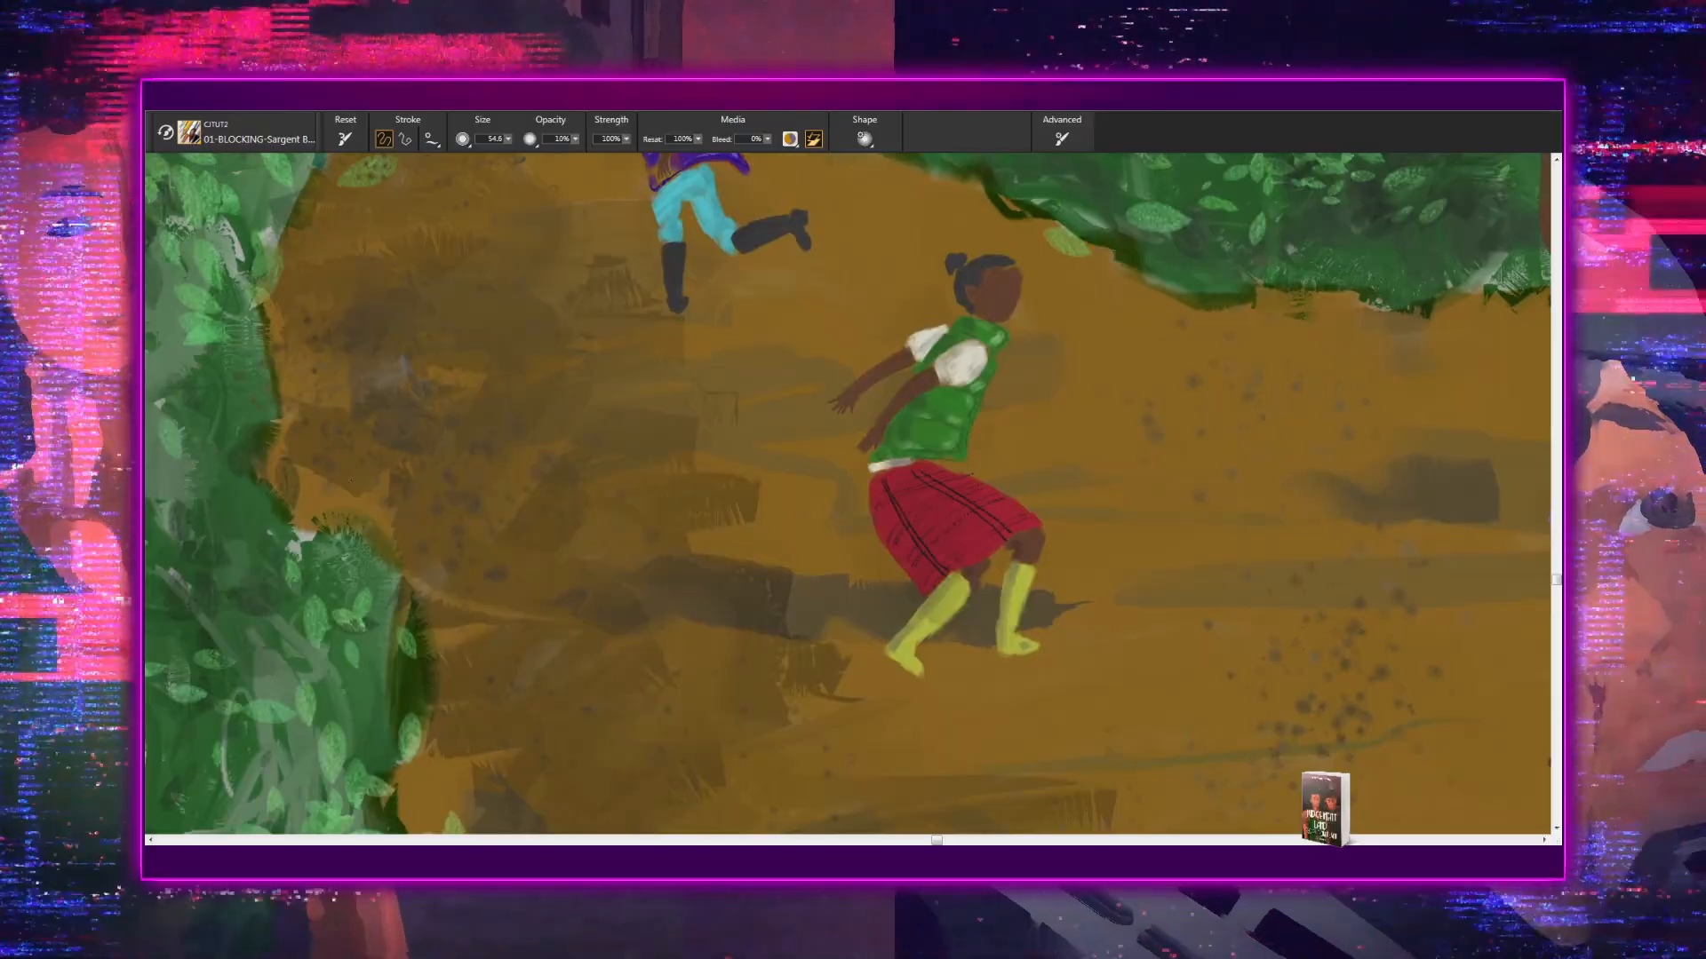
{"action": "left_click_drag", "start_coordinate": [310, 482], "coordinate": [388, 549]}
{"action": "left_click_drag", "start_coordinate": [311, 445], "coordinate": [364, 437]}
{"action": "left_click_drag", "start_coordinate": [669, 672], "coordinate": [529, 450]}
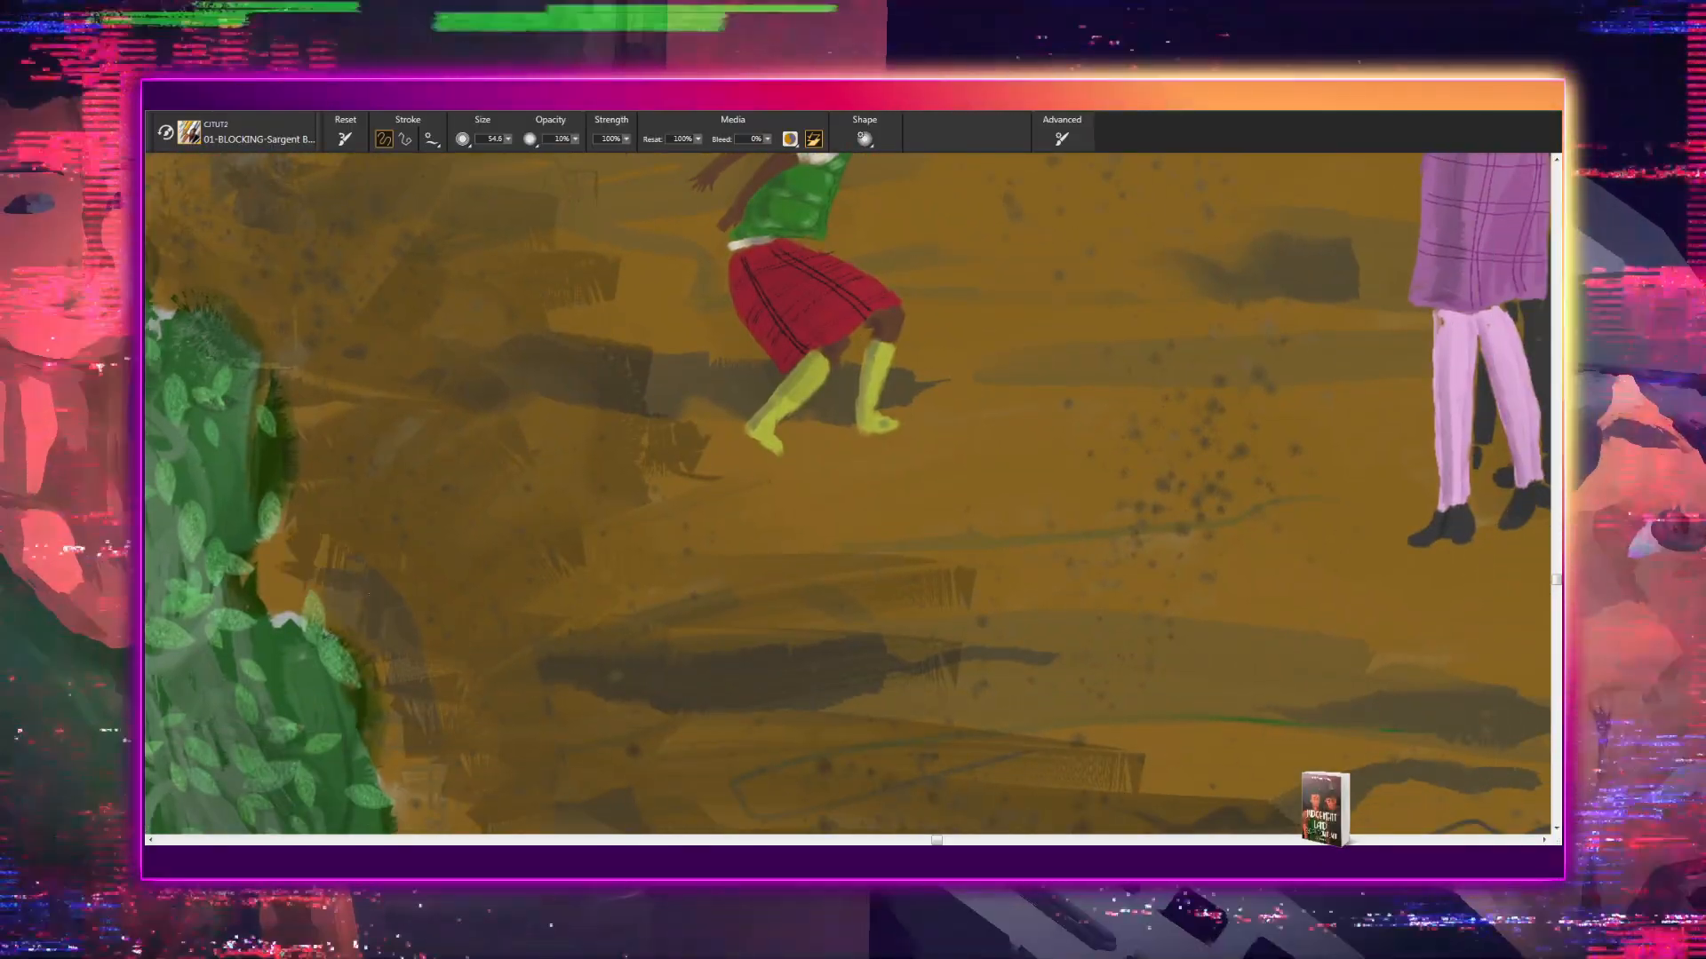
{"action": "mouse_move", "coordinate": [298, 560]}
{"action": "left_mouse_down"}
{"action": "mouse_move", "coordinate": [436, 604]}
{"action": "mouse_move", "coordinate": [342, 524]}
{"action": "mouse_move", "coordinate": [400, 568]}
{"action": "mouse_move", "coordinate": [422, 518]}
{"action": "left_mouse_up"}
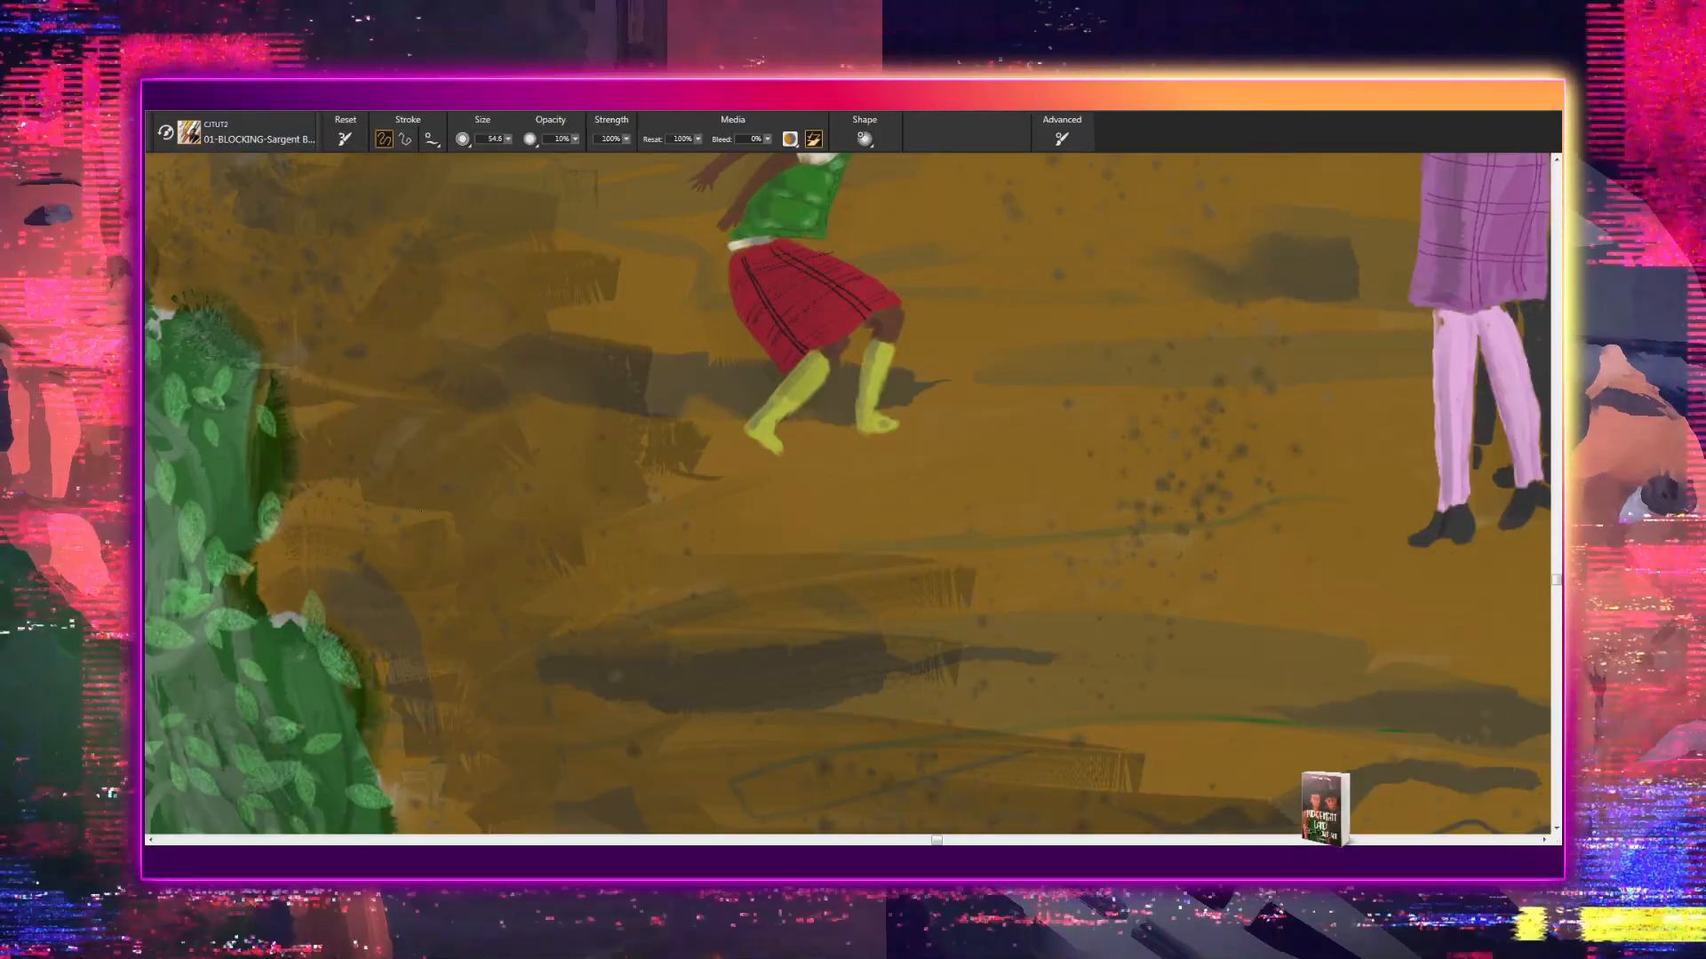
- Darken the foreground of the dirt path beside the lower left hedge with translucent brown strokes
{"action": "scroll", "coordinate": [692, 679], "scroll_direction": "down", "scroll_amount": 3}
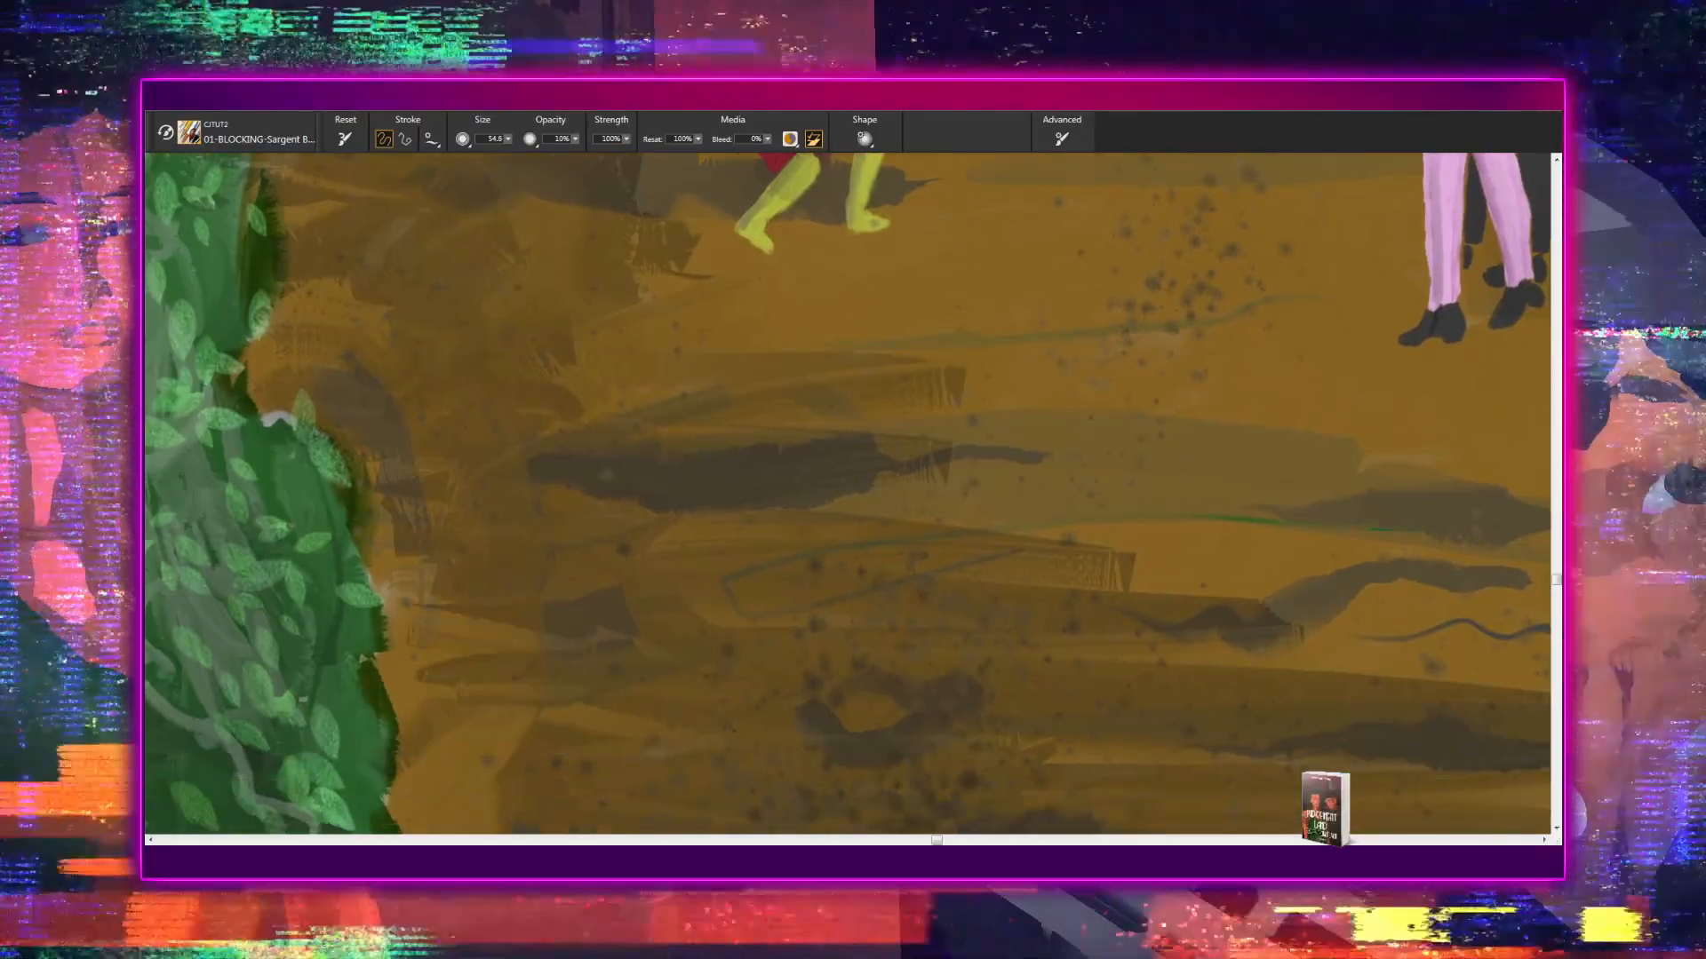
{"action": "scroll", "coordinate": [753, 604], "scroll_direction": "down", "scroll_amount": 1}
{"action": "left_click_drag", "start_coordinate": [752, 604], "coordinate": [800, 489]}
{"action": "left_click_drag", "start_coordinate": [464, 474], "coordinate": [536, 497]}
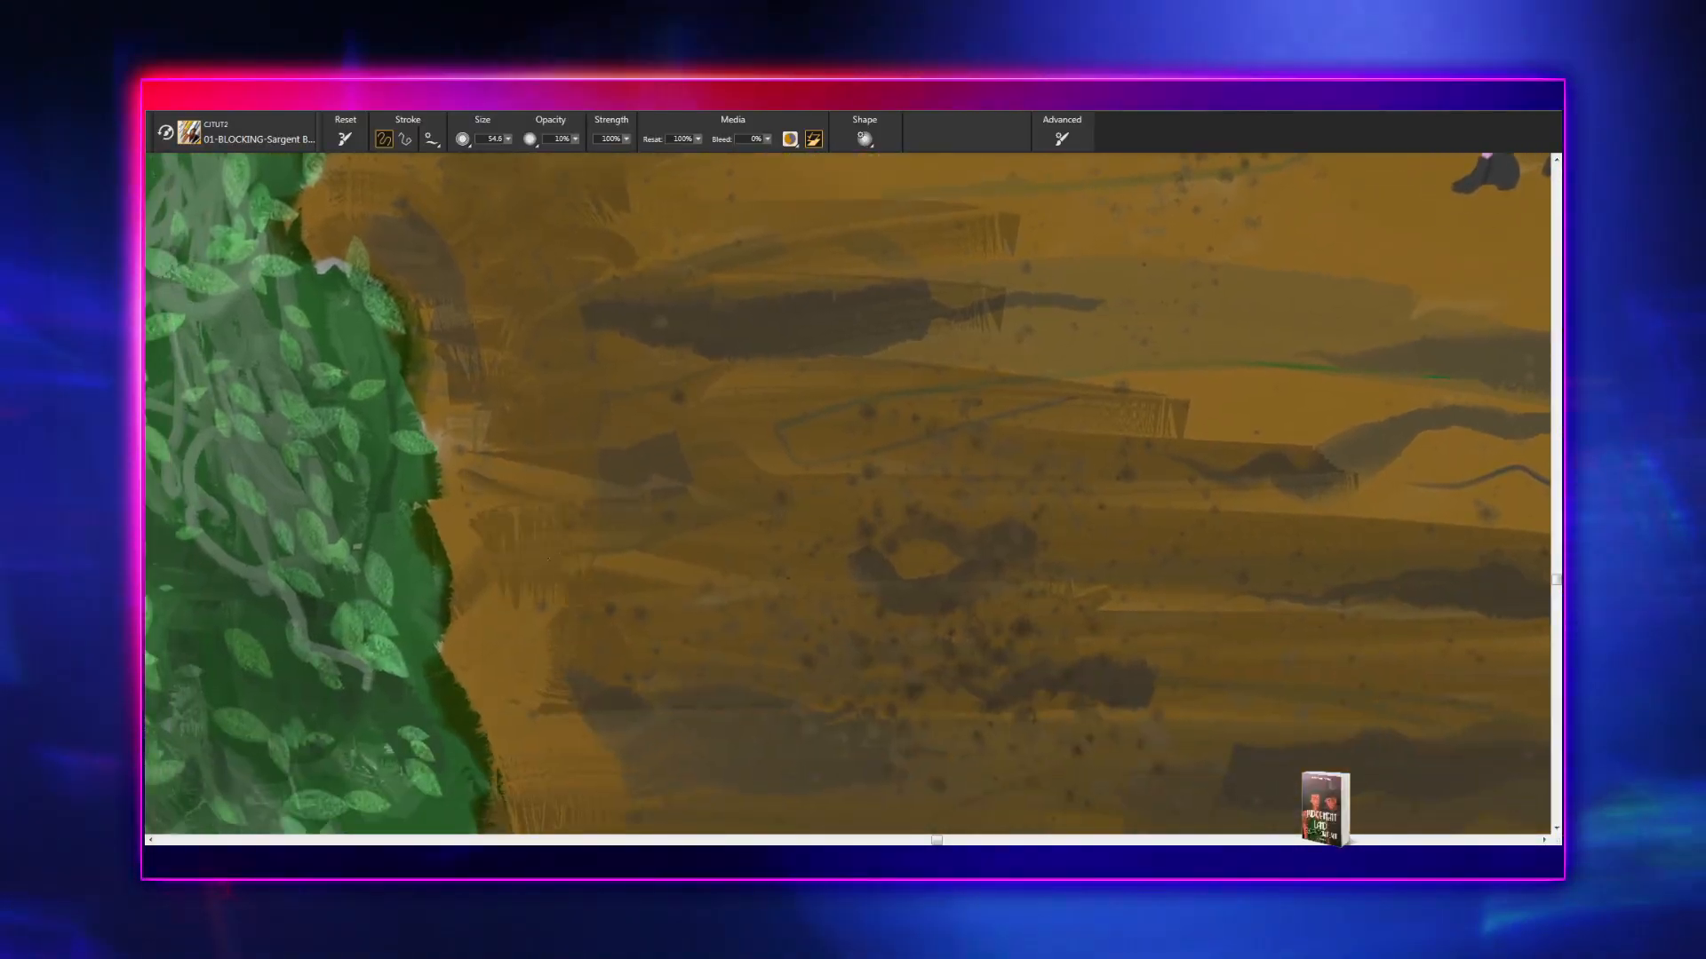
{"action": "left_click_drag", "start_coordinate": [559, 555], "coordinate": [480, 552]}
{"action": "left_click_drag", "start_coordinate": [561, 622], "coordinate": [707, 622]}
{"action": "left_click_drag", "start_coordinate": [573, 635], "coordinate": [748, 658]}
{"action": "mouse_move", "coordinate": [571, 698]}
{"action": "left_mouse_down"}
{"action": "mouse_move", "coordinate": [481, 705]}
{"action": "mouse_move", "coordinate": [649, 710]}
{"action": "mouse_move", "coordinate": [558, 745]}
{"action": "left_mouse_up"}
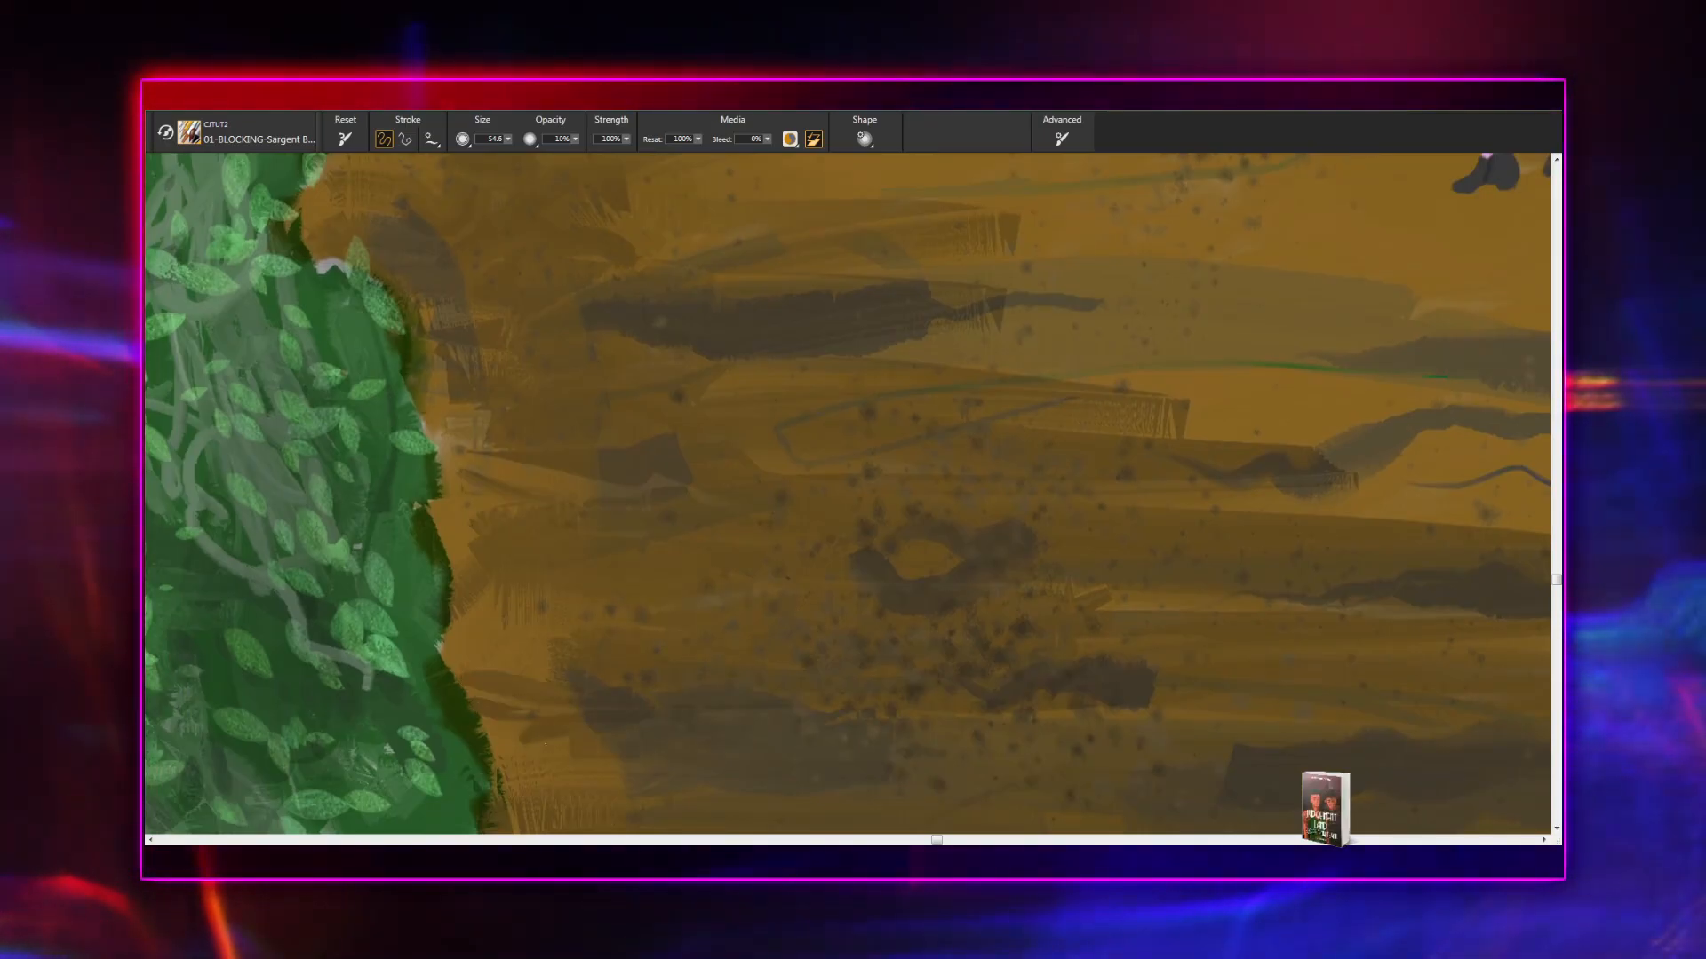
- Examine the path's foreground and the whole painting at several magnifications to judge the overall shading
{"action": "left_click_drag", "start_coordinate": [772, 667], "coordinate": [659, 501]}
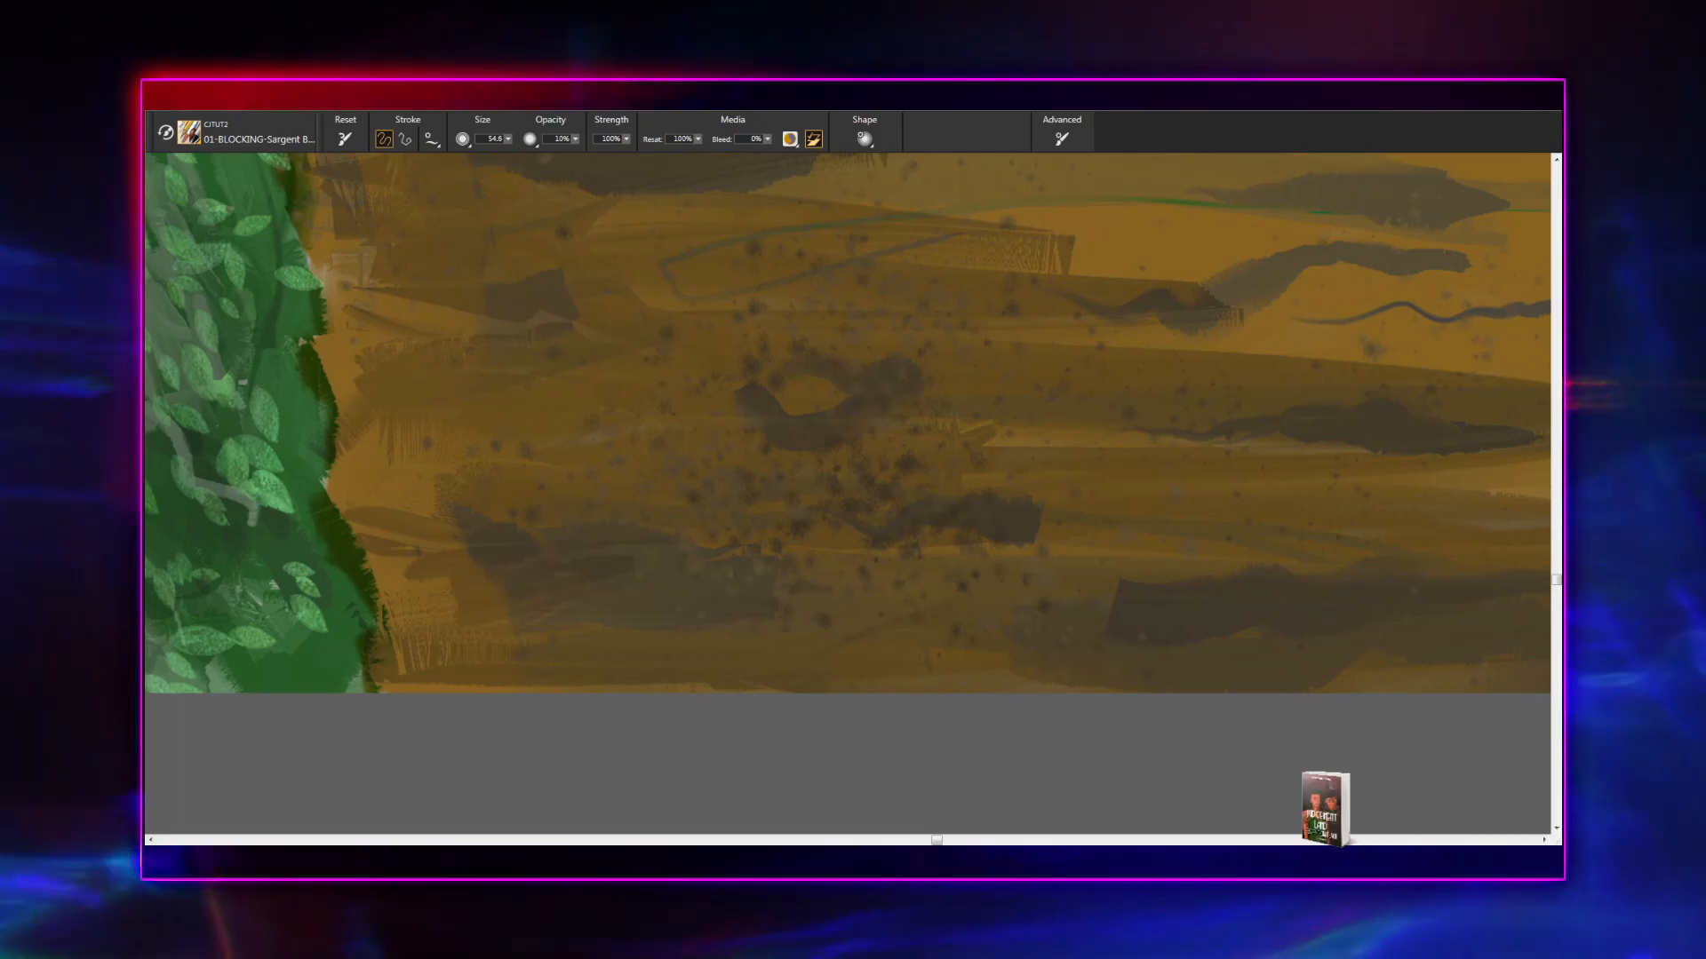
{"action": "mouse_move", "coordinate": [876, 613]}
{"action": "left_mouse_down"}
{"action": "mouse_move", "coordinate": [834, 788]}
{"action": "mouse_move", "coordinate": [845, 811]}
{"action": "mouse_move", "coordinate": [830, 746]}
{"action": "mouse_move", "coordinate": [646, 664]}
{"action": "mouse_move", "coordinate": [868, 590]}
{"action": "mouse_move", "coordinate": [984, 397]}
{"action": "left_mouse_up"}
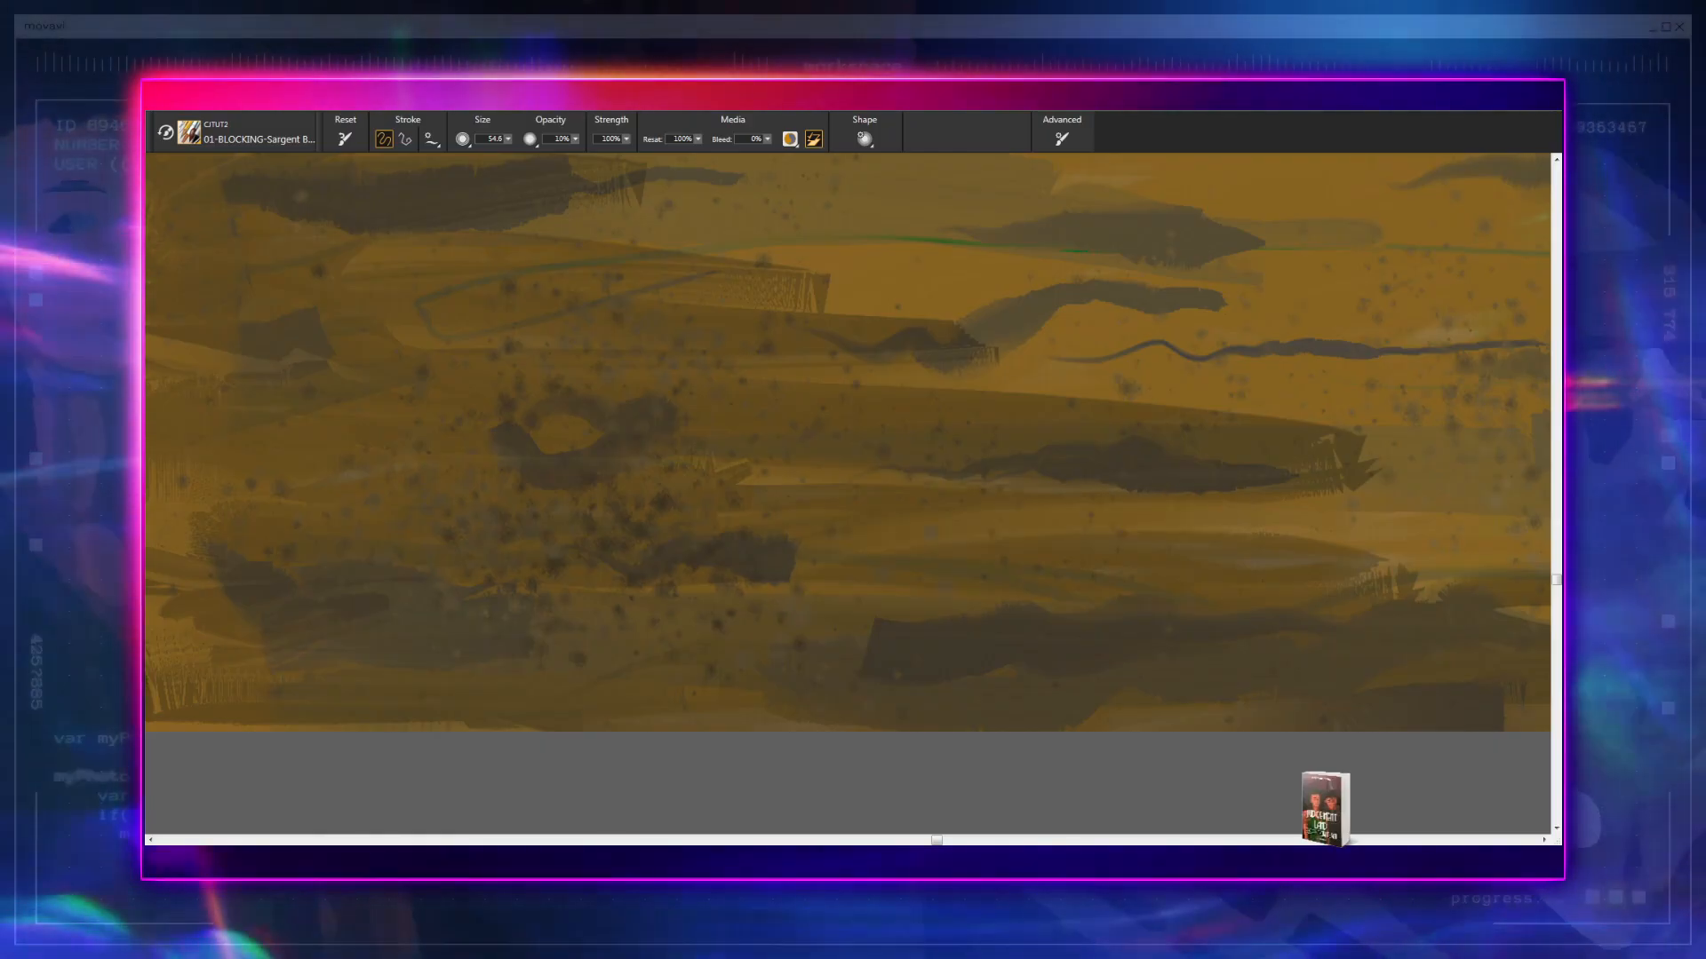
{"action": "key", "text": "ctrl+minus"}
{"action": "key", "text": "ctrl+minus"}
{"action": "key", "text": "ctrl+minus"}
{"action": "key", "text": "ctrl+minus"}
{"action": "key", "text": "ctrl+minus"}
{"action": "key", "text": "ctrl+minus"}
{"action": "key", "text": "ctrl+minus"}
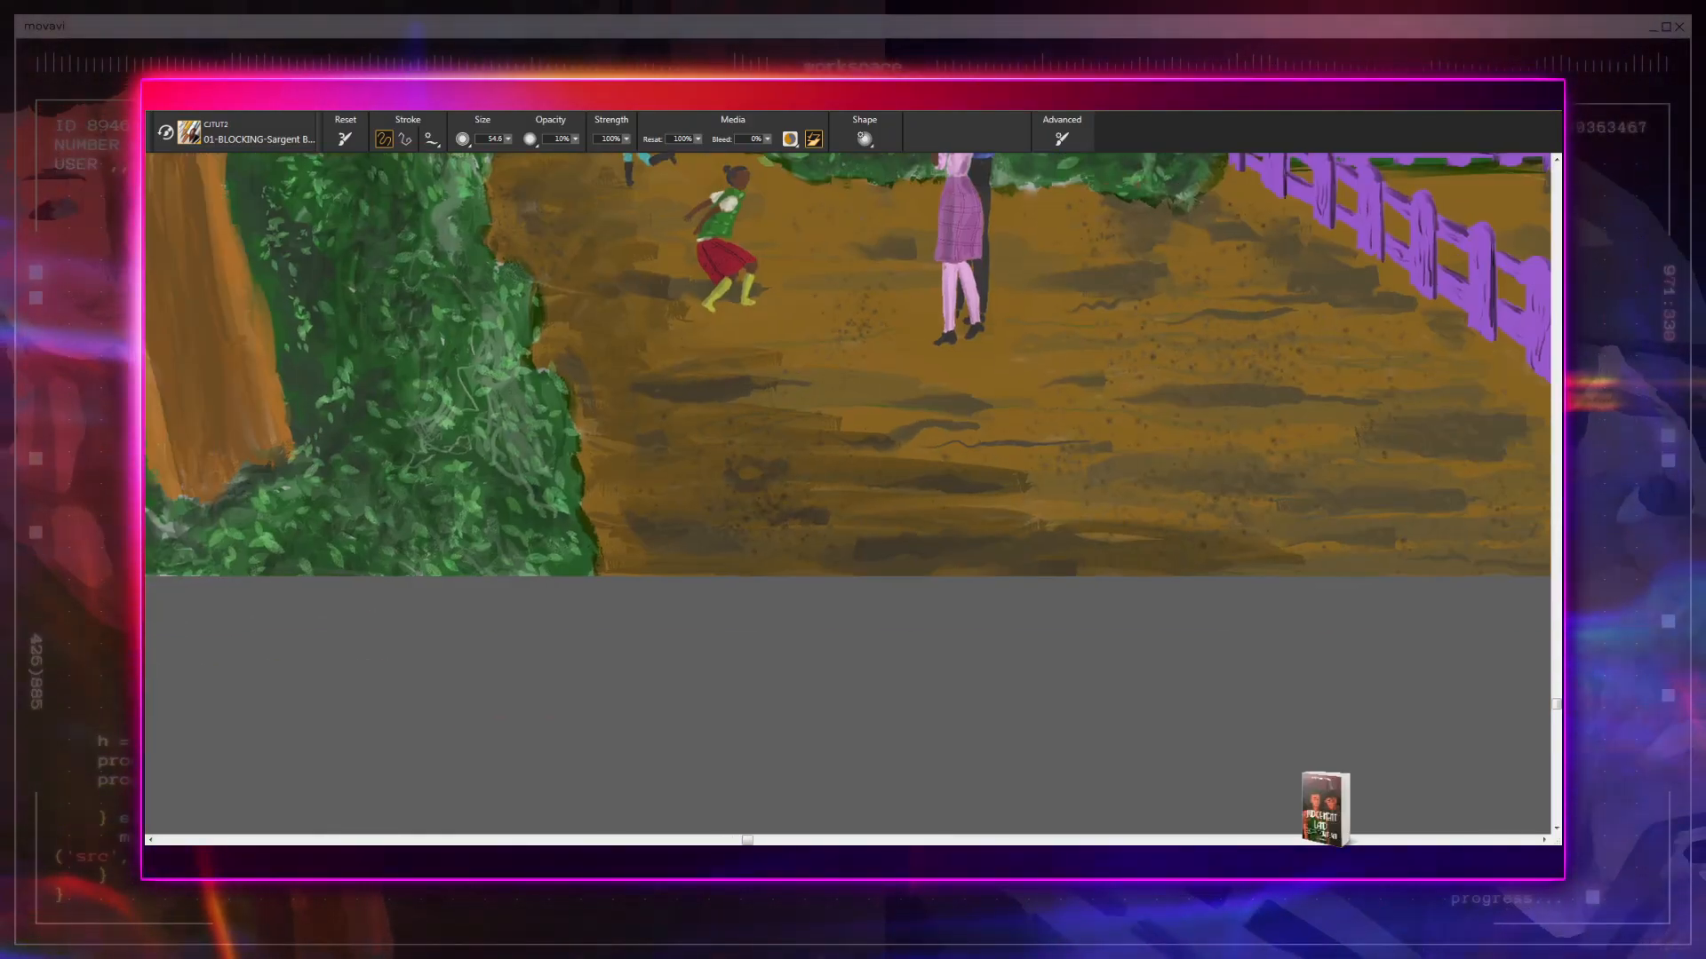
{"action": "mouse_move", "coordinate": [856, 498]}
{"action": "left_mouse_down"}
{"action": "mouse_move", "coordinate": [824, 775]}
{"action": "mouse_move", "coordinate": [706, 791]}
{"action": "mouse_move", "coordinate": [615, 765]}
{"action": "mouse_move", "coordinate": [669, 728]}
{"action": "left_mouse_up"}
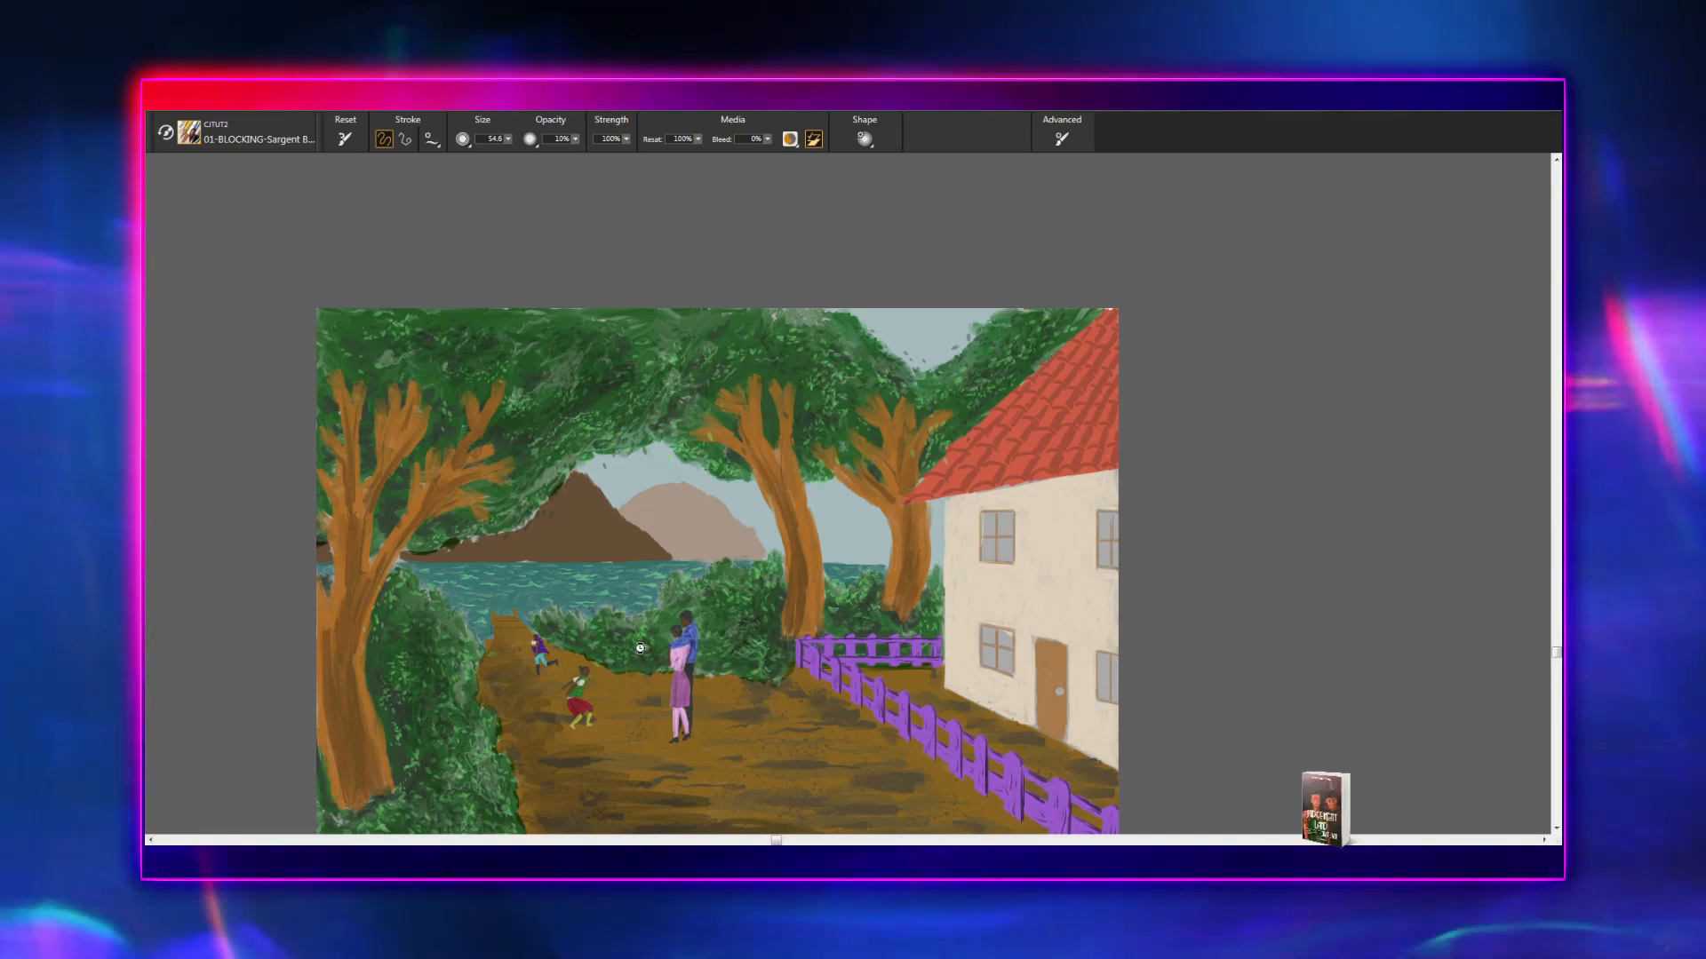
{"action": "scroll", "coordinate": [848, 494], "scroll_direction": "down", "scroll_amount": 3}
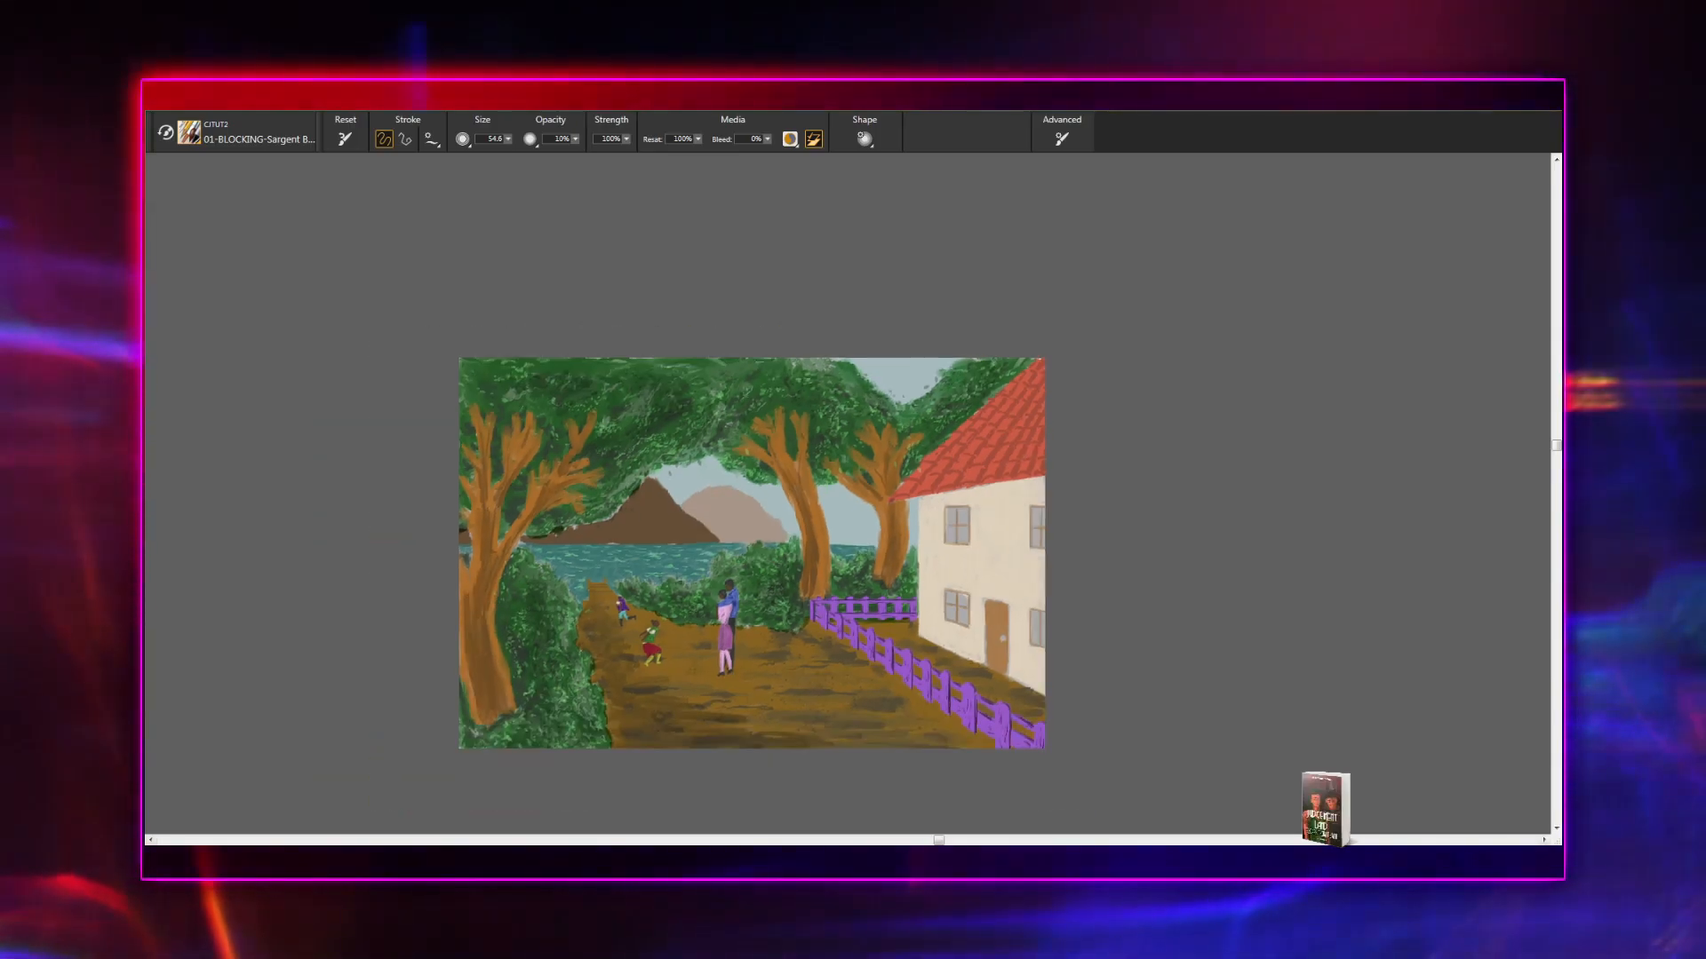
{"action": "scroll", "coordinate": [848, 494], "scroll_direction": "down", "scroll_amount": 2}
{"action": "scroll", "coordinate": [848, 494], "scroll_direction": "up", "scroll_amount": 4}
{"action": "scroll", "coordinate": [848, 496], "scroll_direction": "up", "scroll_amount": 2}
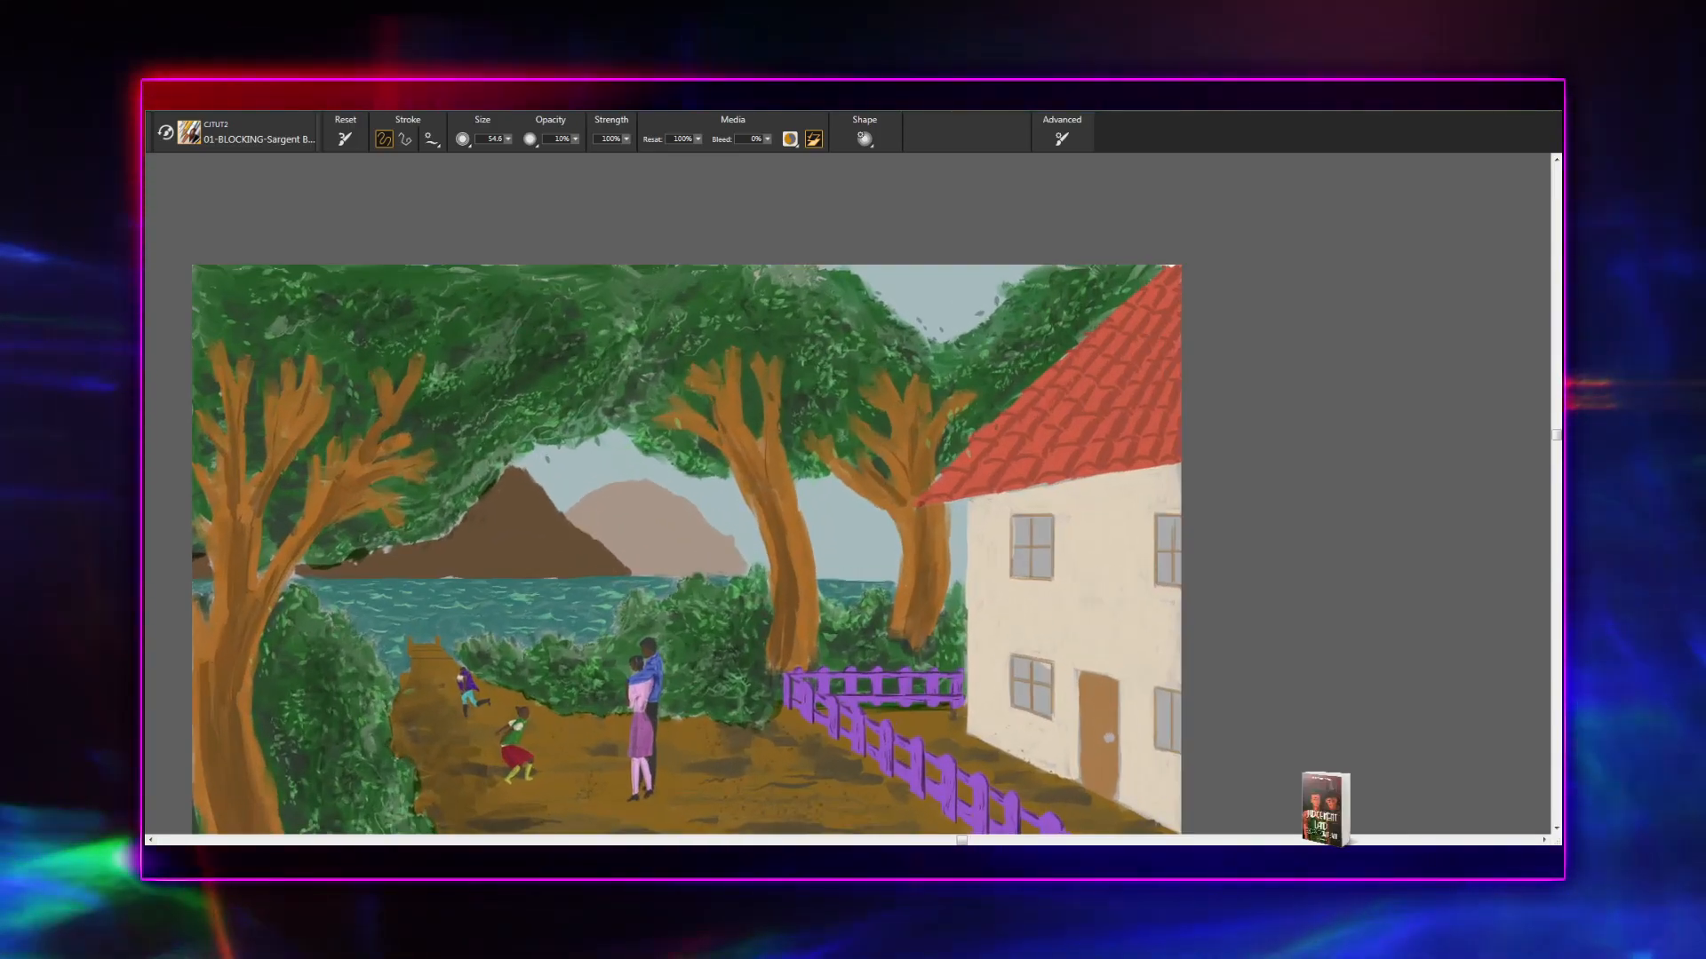
{"action": "scroll", "coordinate": [848, 496], "scroll_direction": "down", "scroll_amount": 3}
{"action": "scroll", "coordinate": [845, 502], "scroll_direction": "up", "scroll_amount": 2}
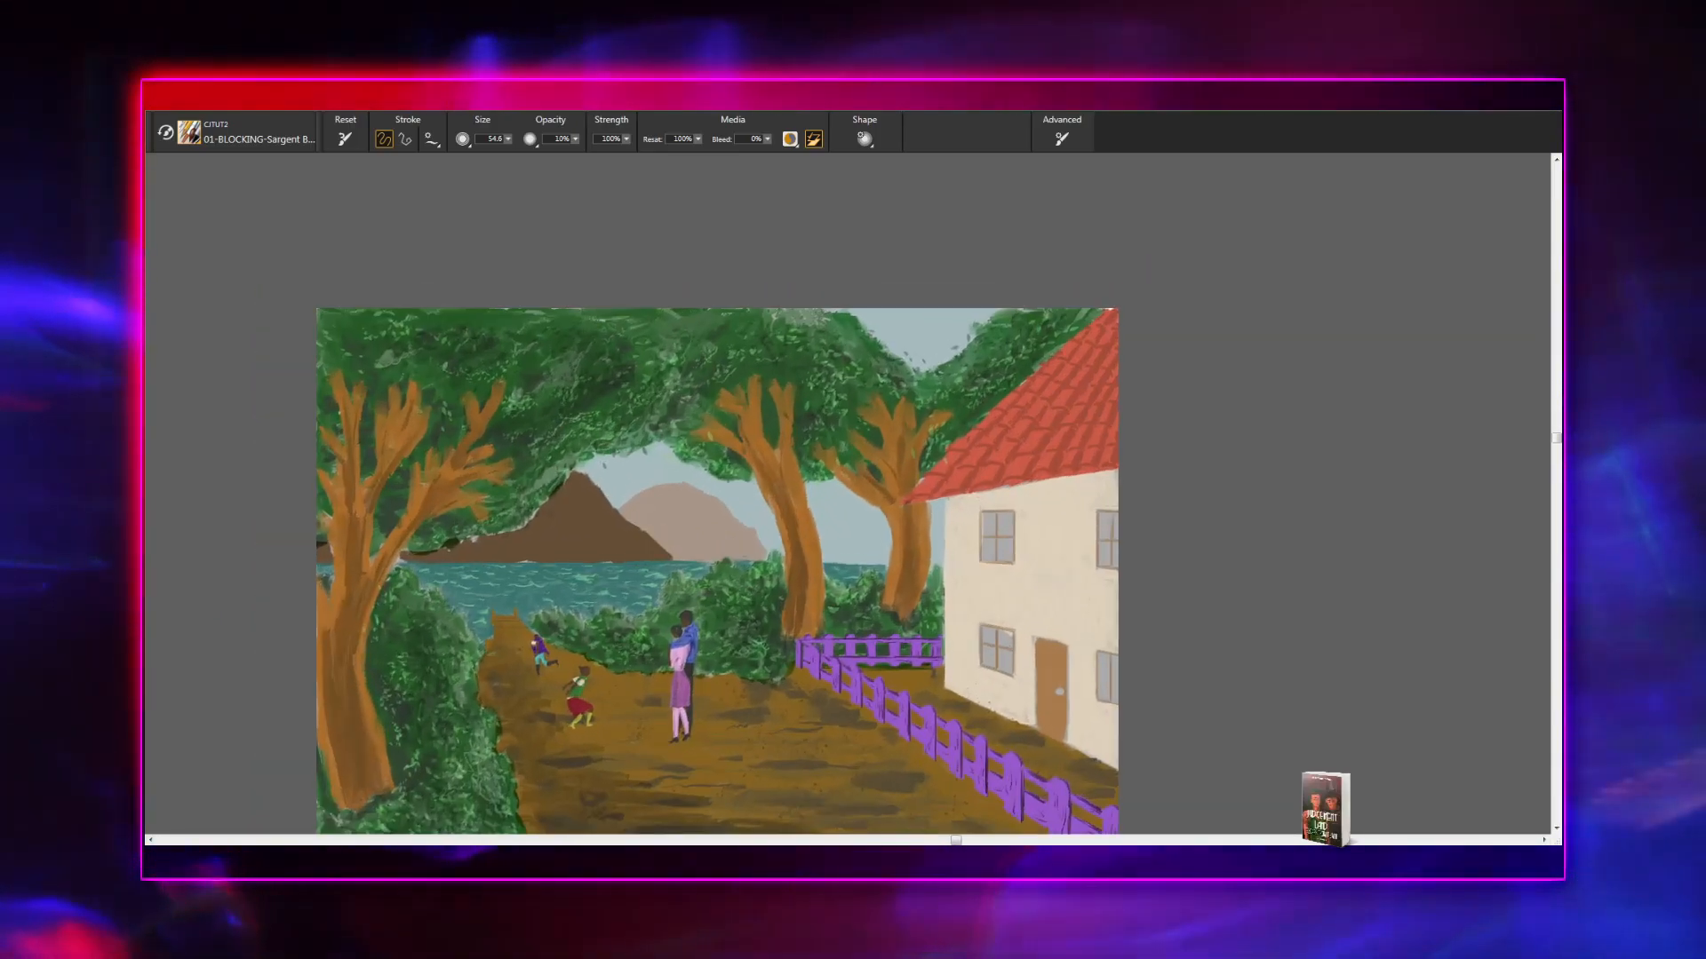
{"action": "scroll", "coordinate": [582, 834], "scroll_direction": "down", "scroll_amount": 4}
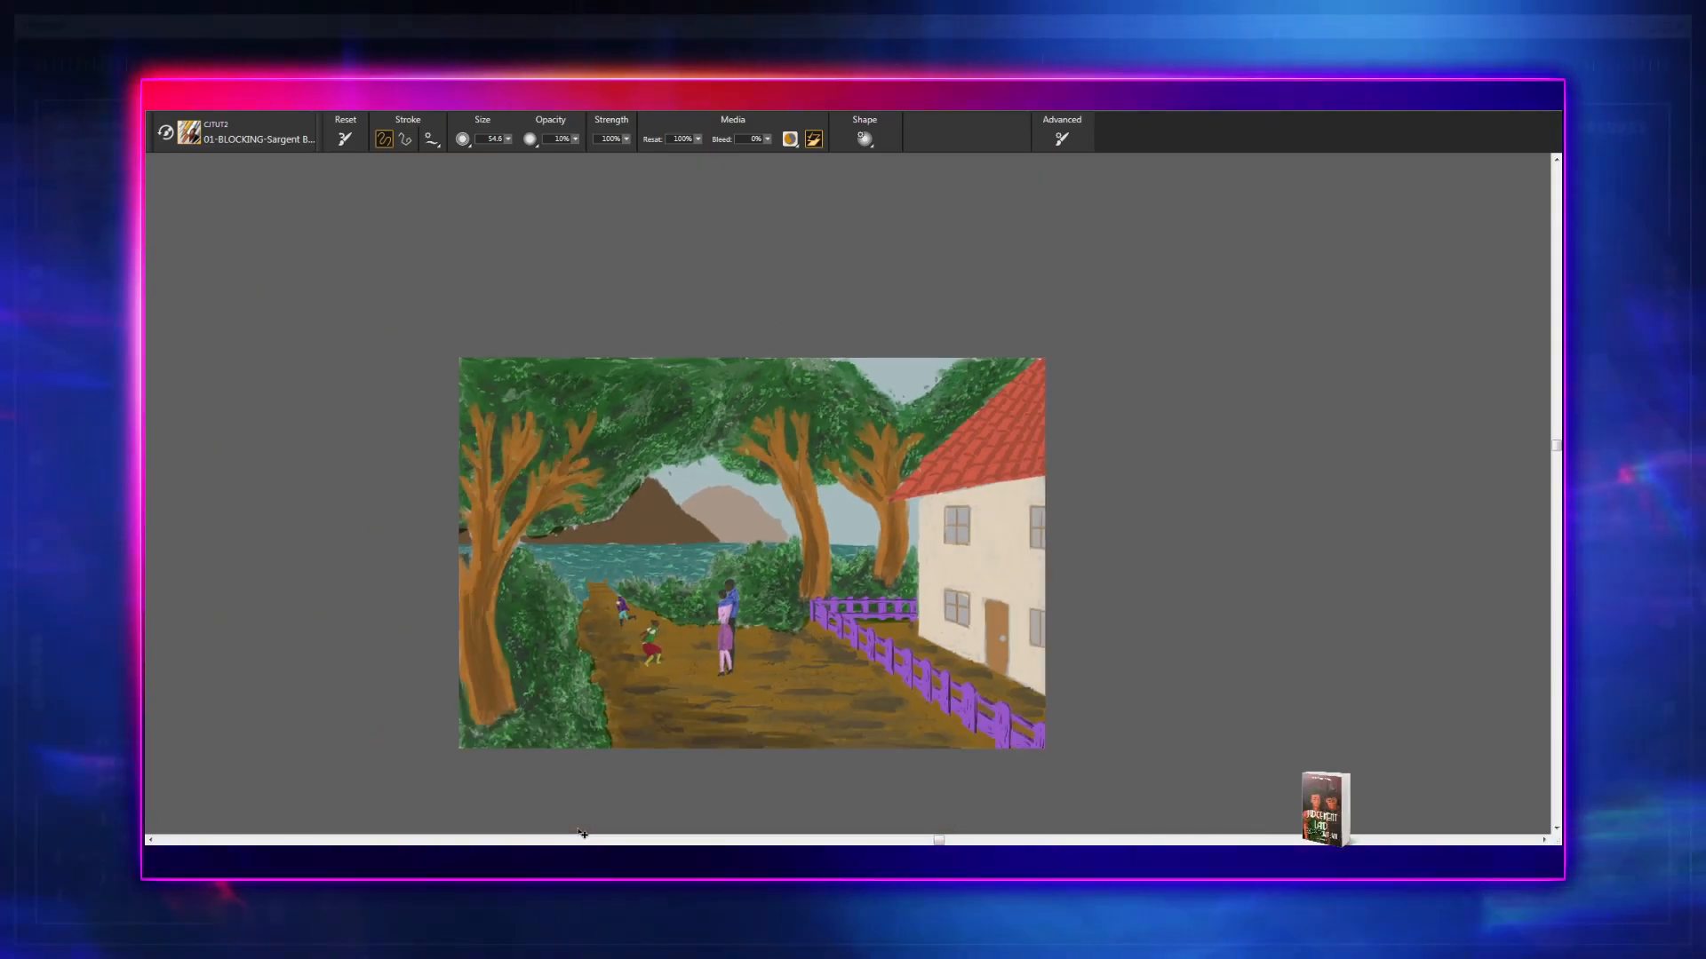
{"action": "scroll", "coordinate": [582, 833], "scroll_direction": "up", "scroll_amount": 4}
{"action": "scroll", "coordinate": [582, 834], "scroll_direction": "up", "scroll_amount": 4}
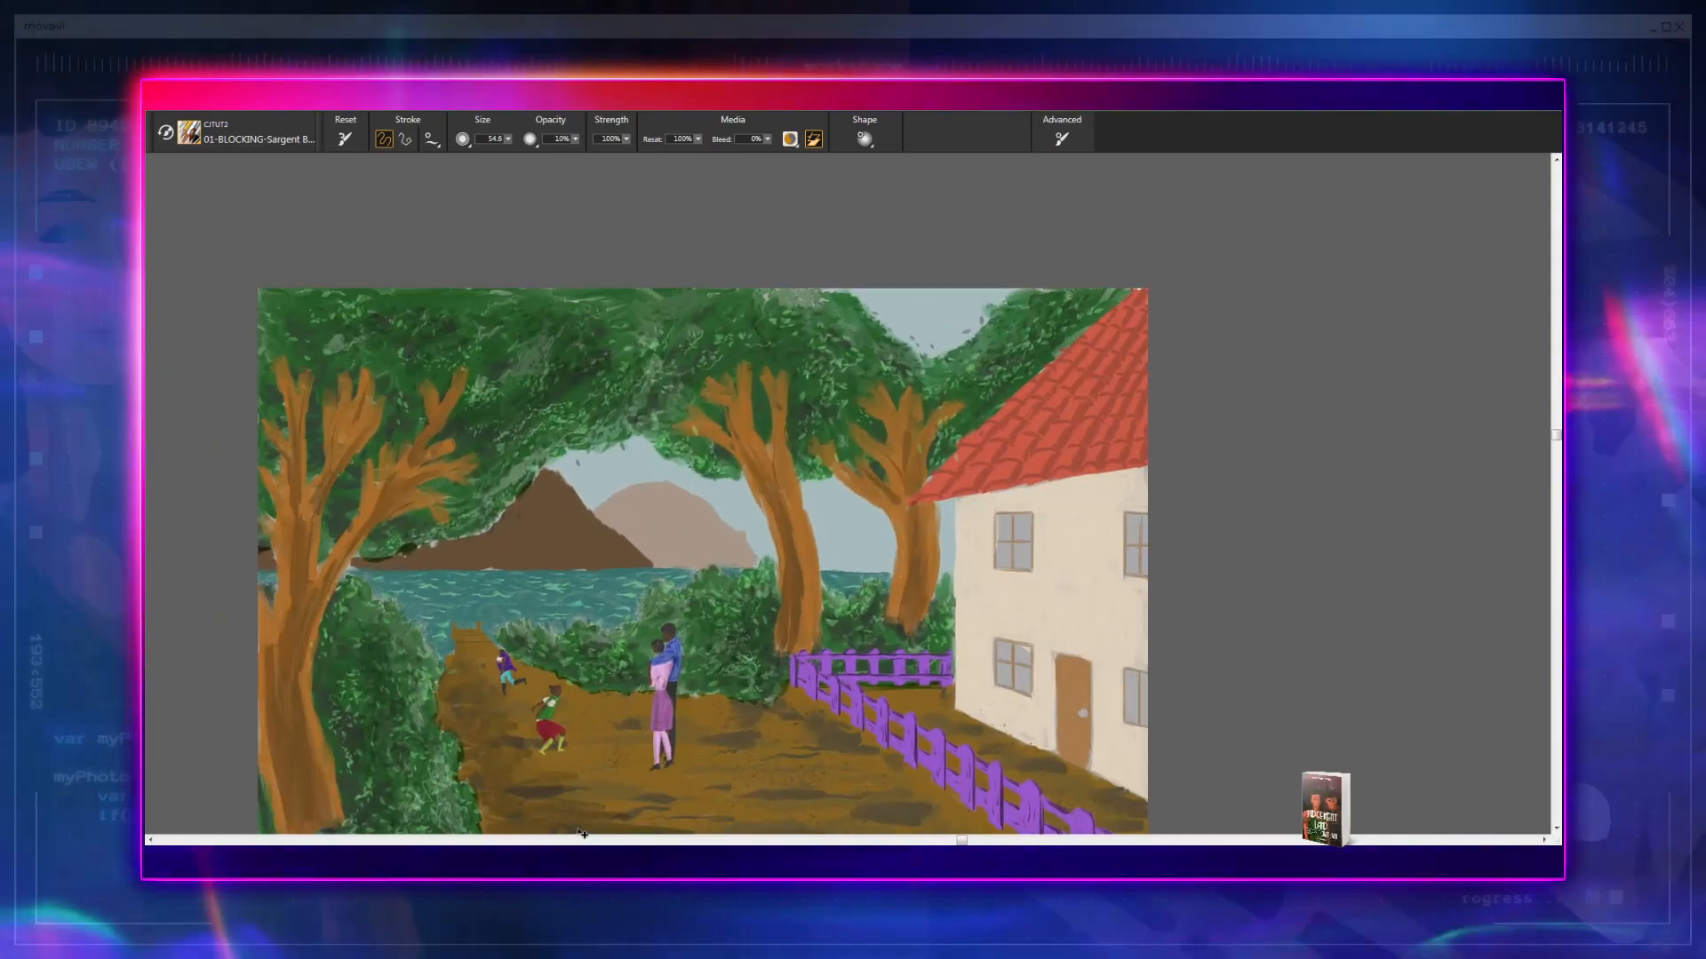
{"action": "scroll", "coordinate": [581, 833], "scroll_direction": "up", "scroll_amount": 4}
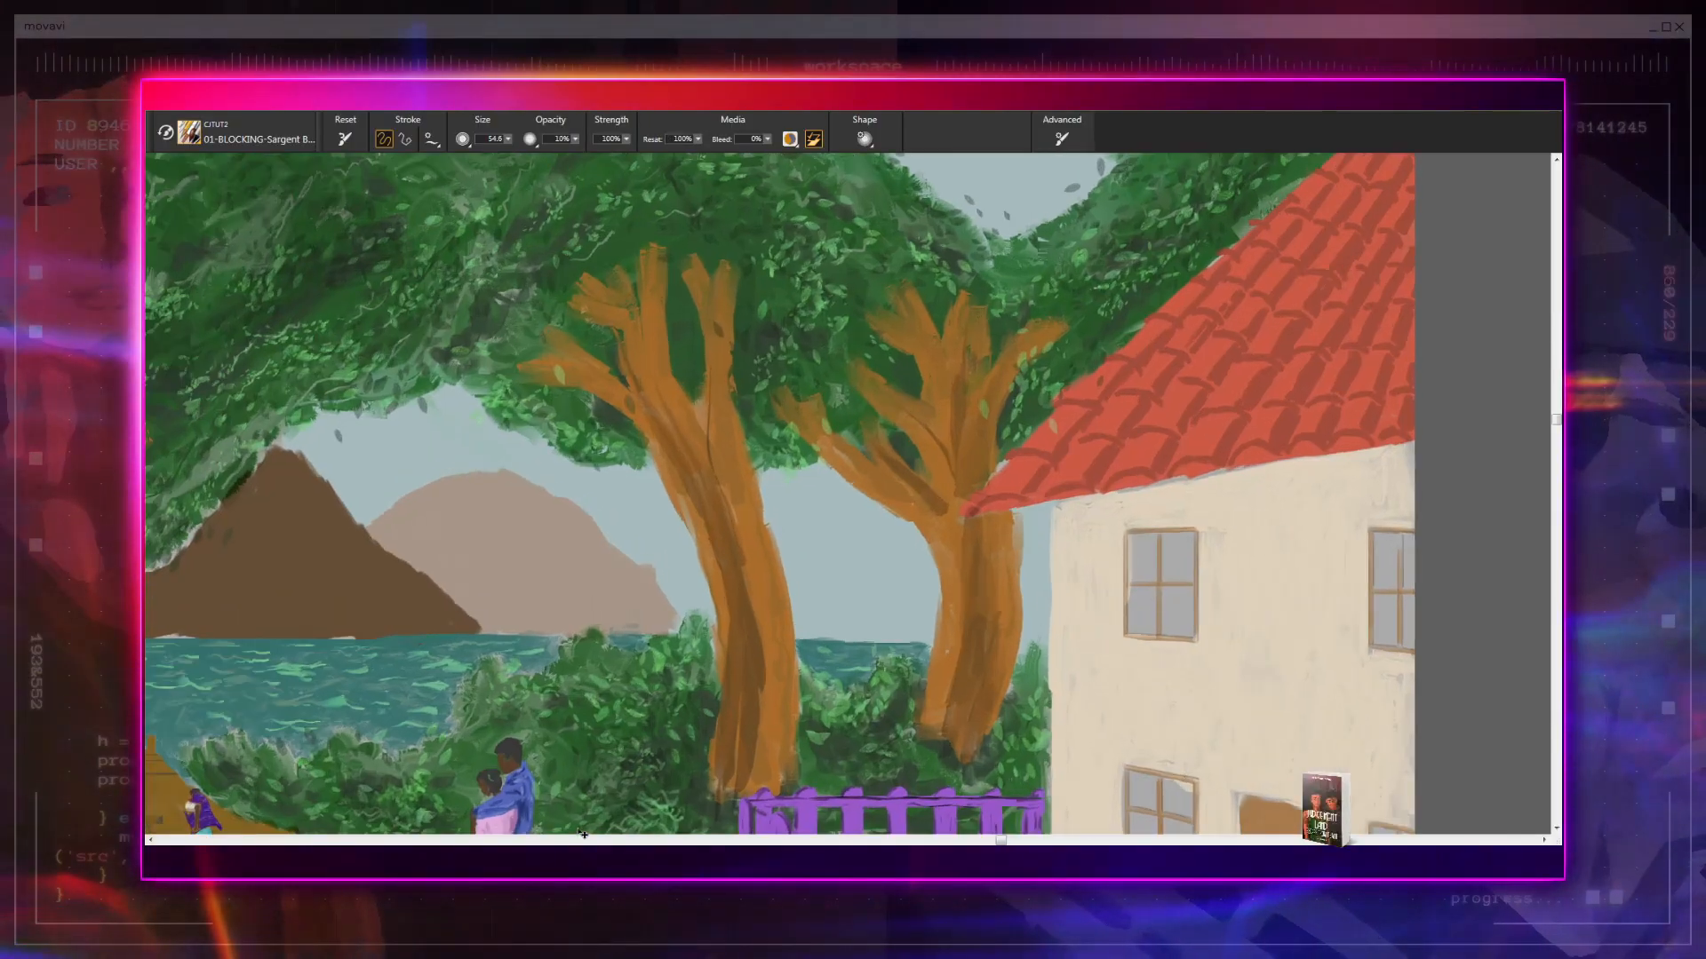
{"action": "scroll", "coordinate": [581, 833], "scroll_direction": "down", "scroll_amount": 6}
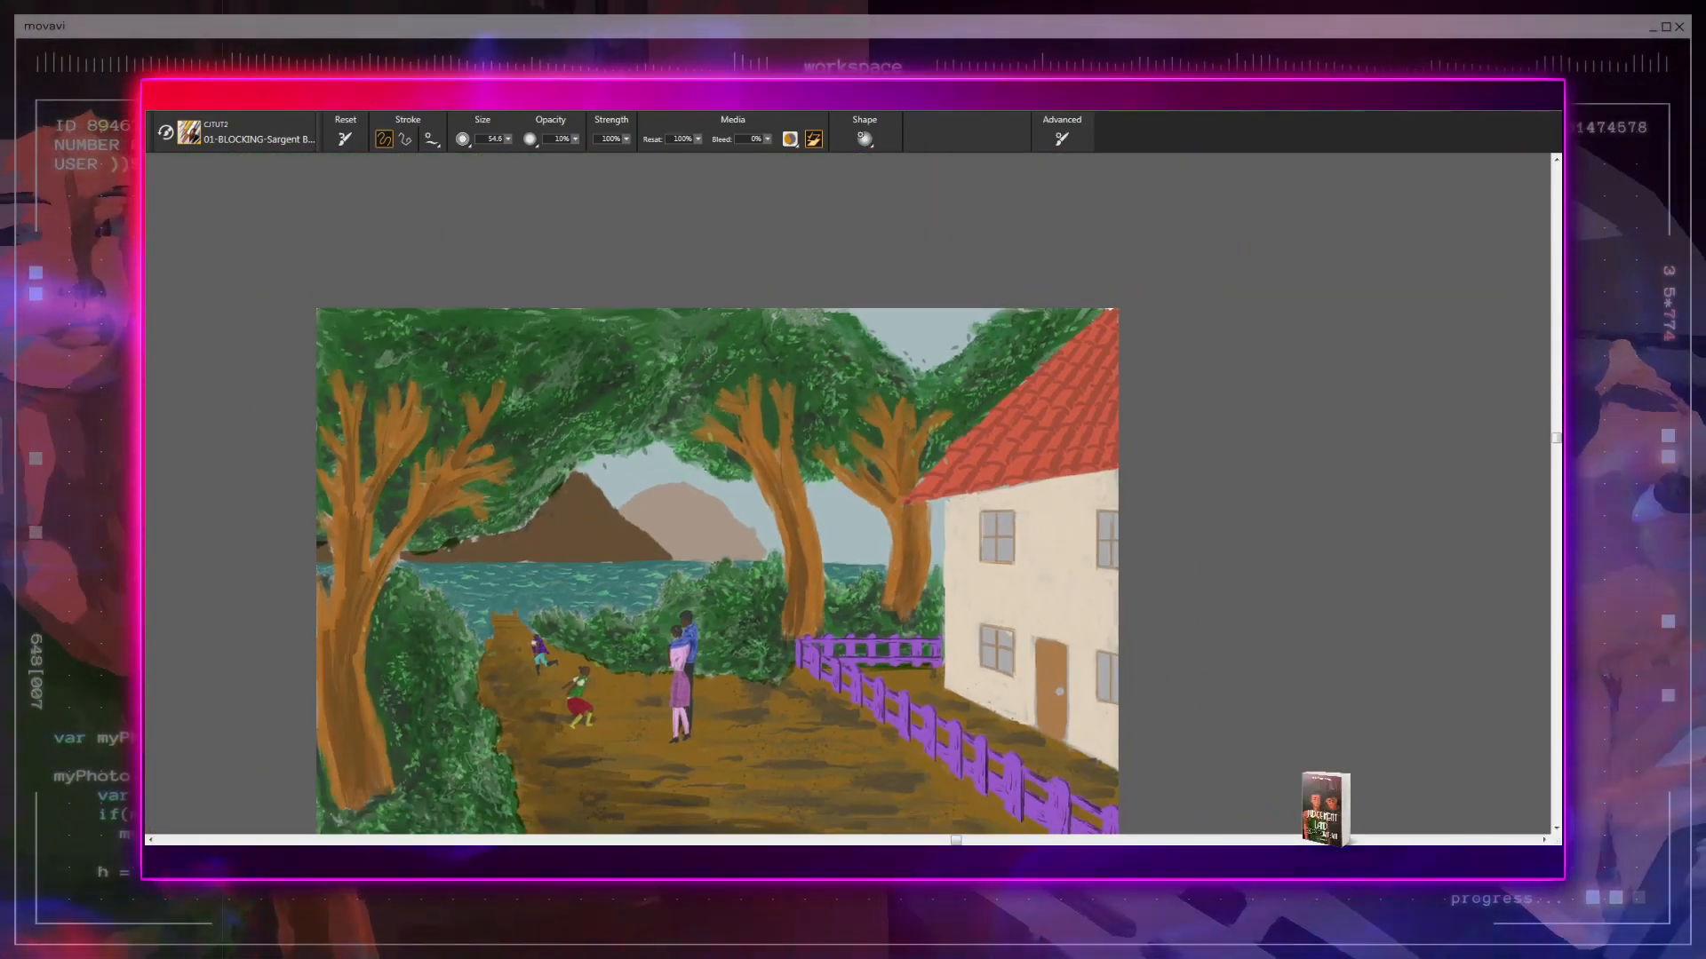
{"action": "scroll", "coordinate": [843, 577], "scroll_direction": "up", "scroll_amount": 2}
{"action": "scroll", "coordinate": [728, 568], "scroll_direction": "down", "scroll_amount": 4}
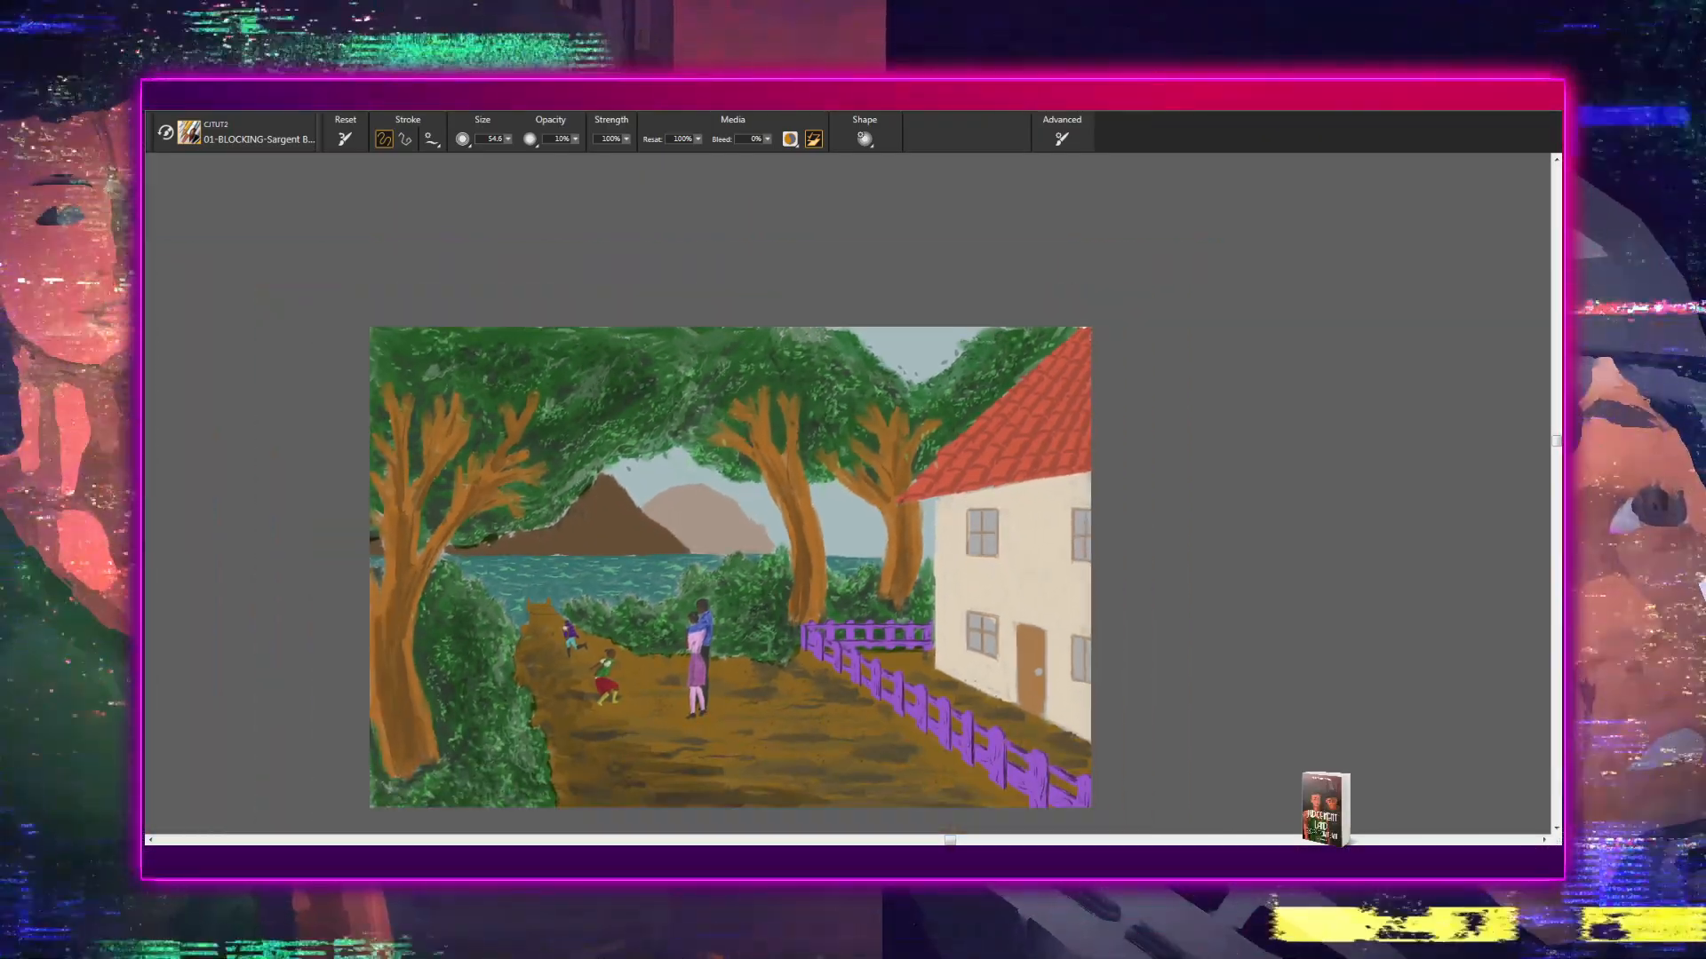
{"action": "scroll", "coordinate": [848, 491], "scroll_direction": "down", "scroll_amount": 1}
{"action": "scroll", "coordinate": [762, 546], "scroll_direction": "up", "scroll_amount": 2}
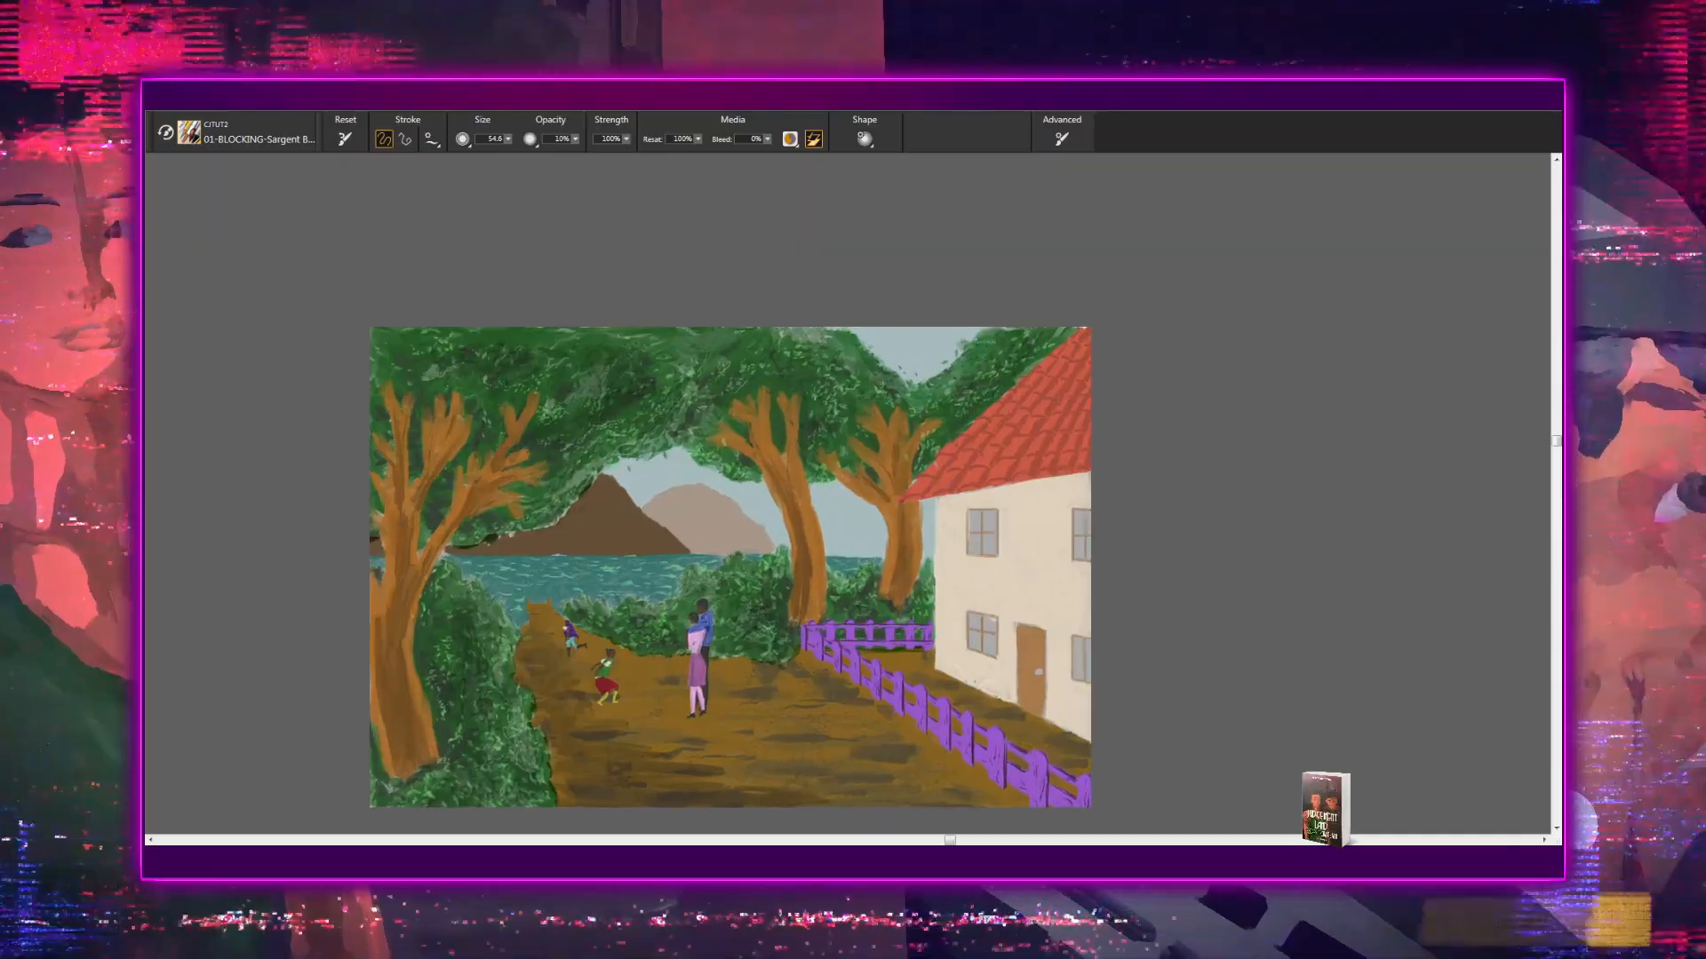
{"action": "scroll", "coordinate": [762, 546], "scroll_direction": "down", "scroll_amount": 2}
{"action": "scroll", "coordinate": [845, 480], "scroll_direction": "down", "scroll_amount": 1}
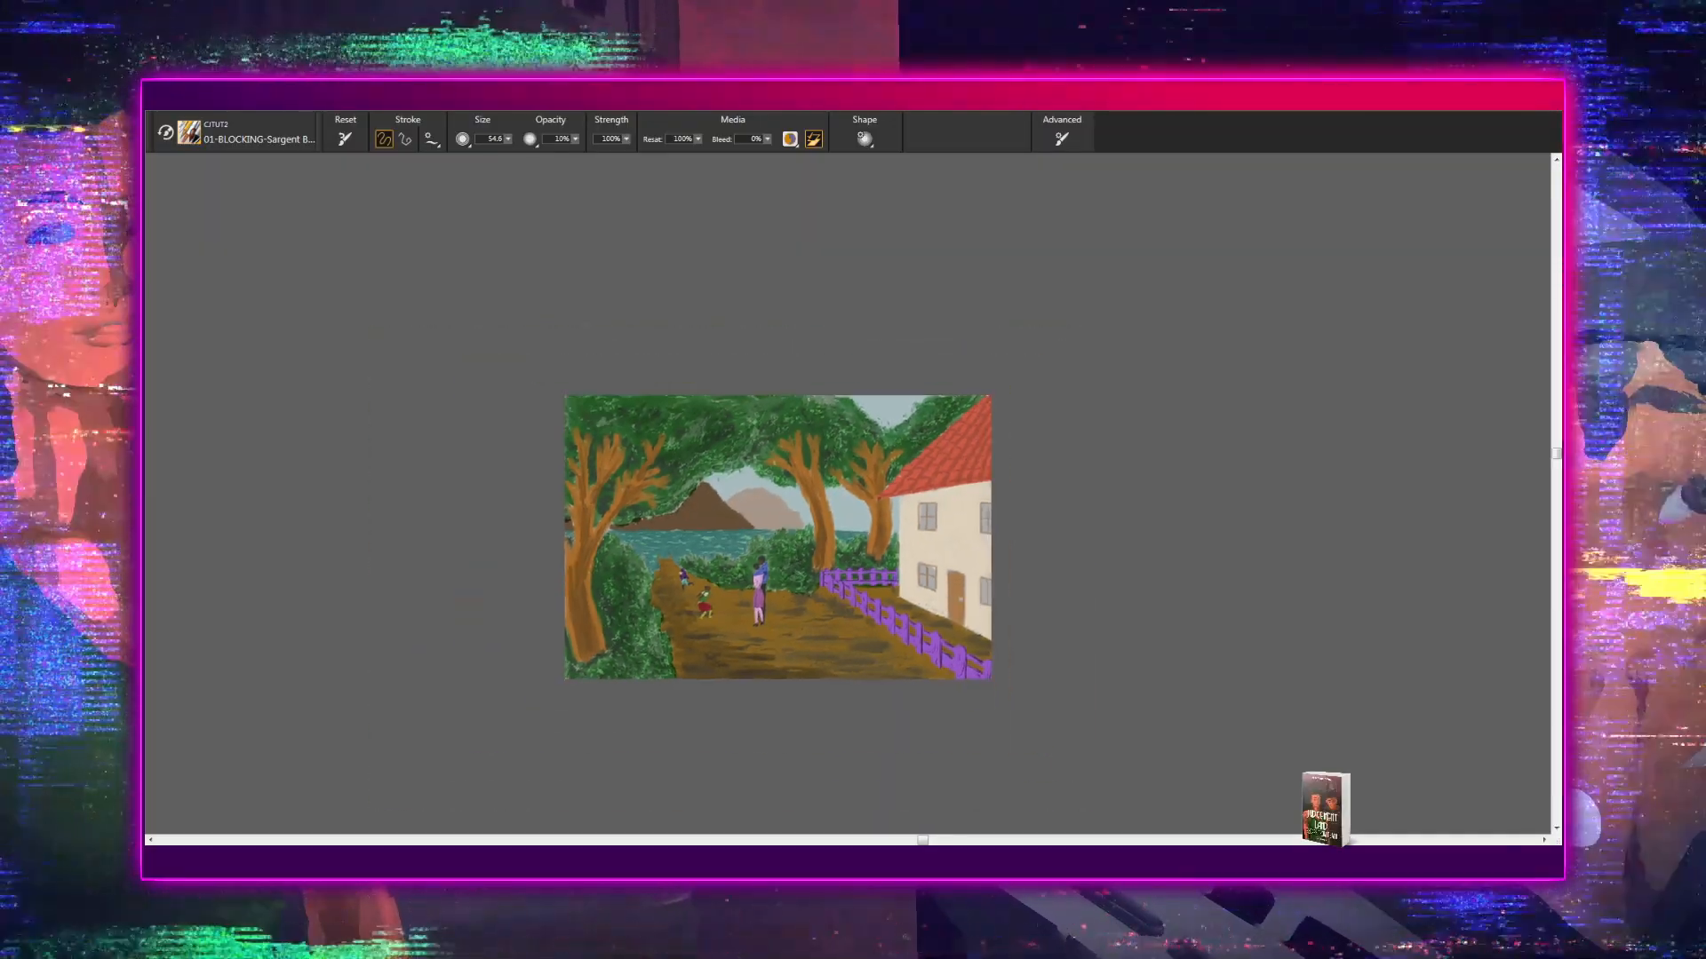
{"action": "scroll", "coordinate": [845, 480], "scroll_direction": "up", "scroll_amount": 2}
{"action": "scroll", "coordinate": [845, 489], "scroll_direction": "up", "scroll_amount": 3}
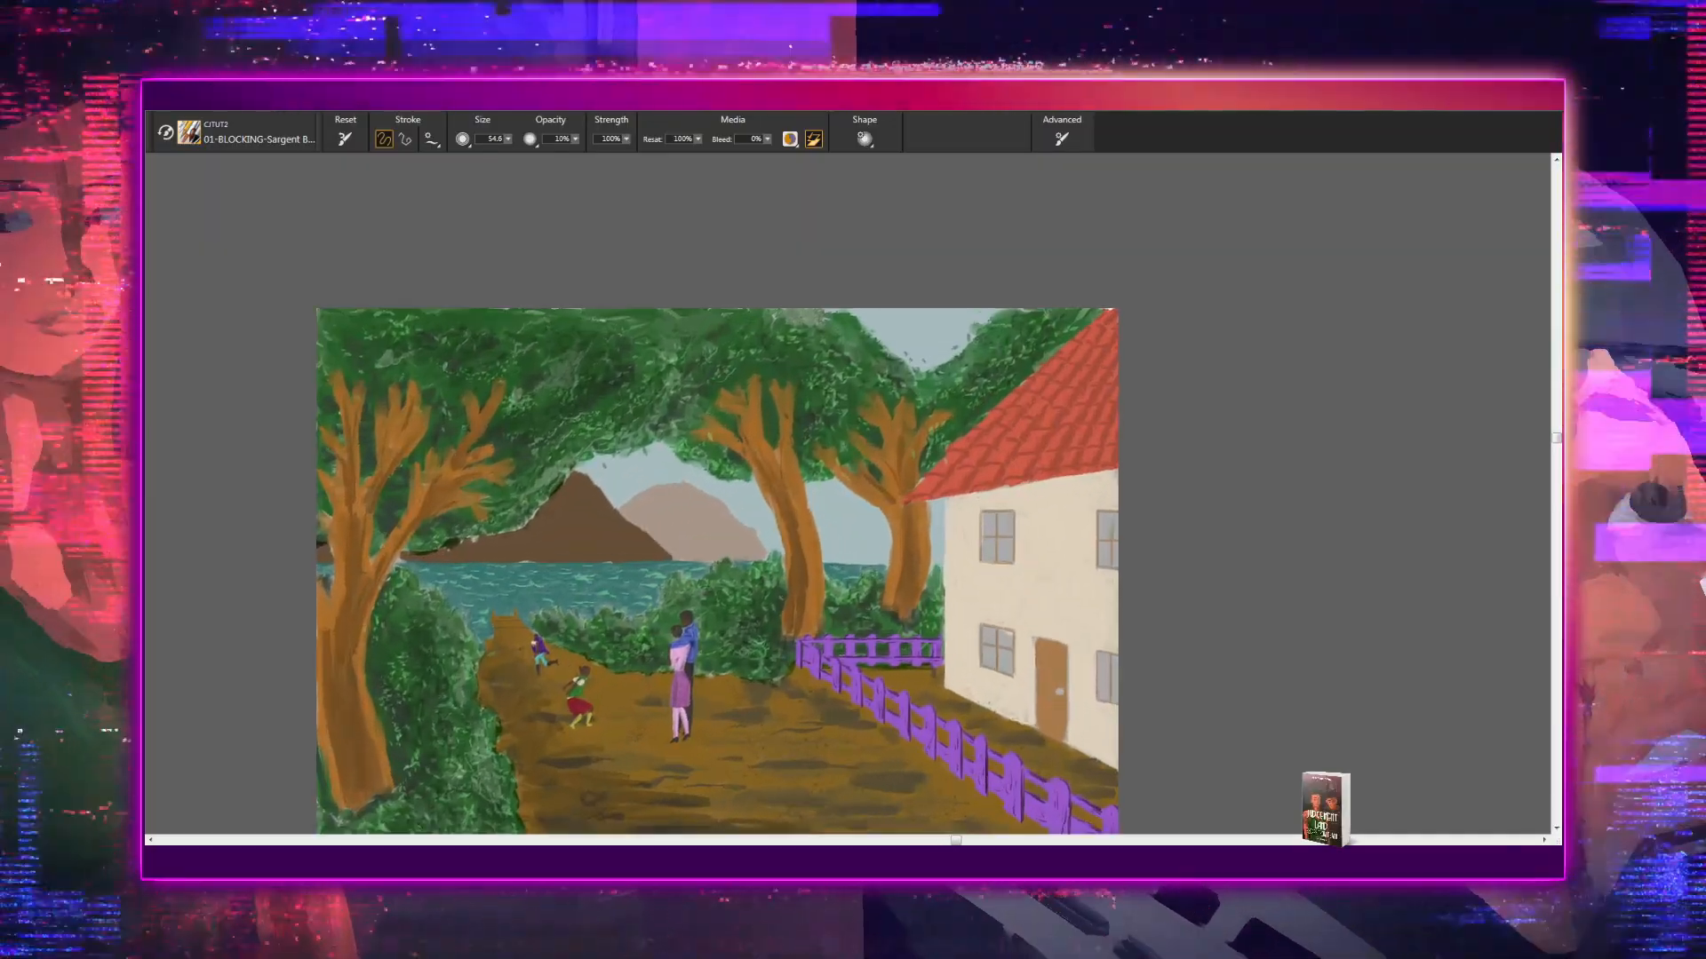
{"action": "scroll", "coordinate": [844, 488], "scroll_direction": "down", "scroll_amount": 1}
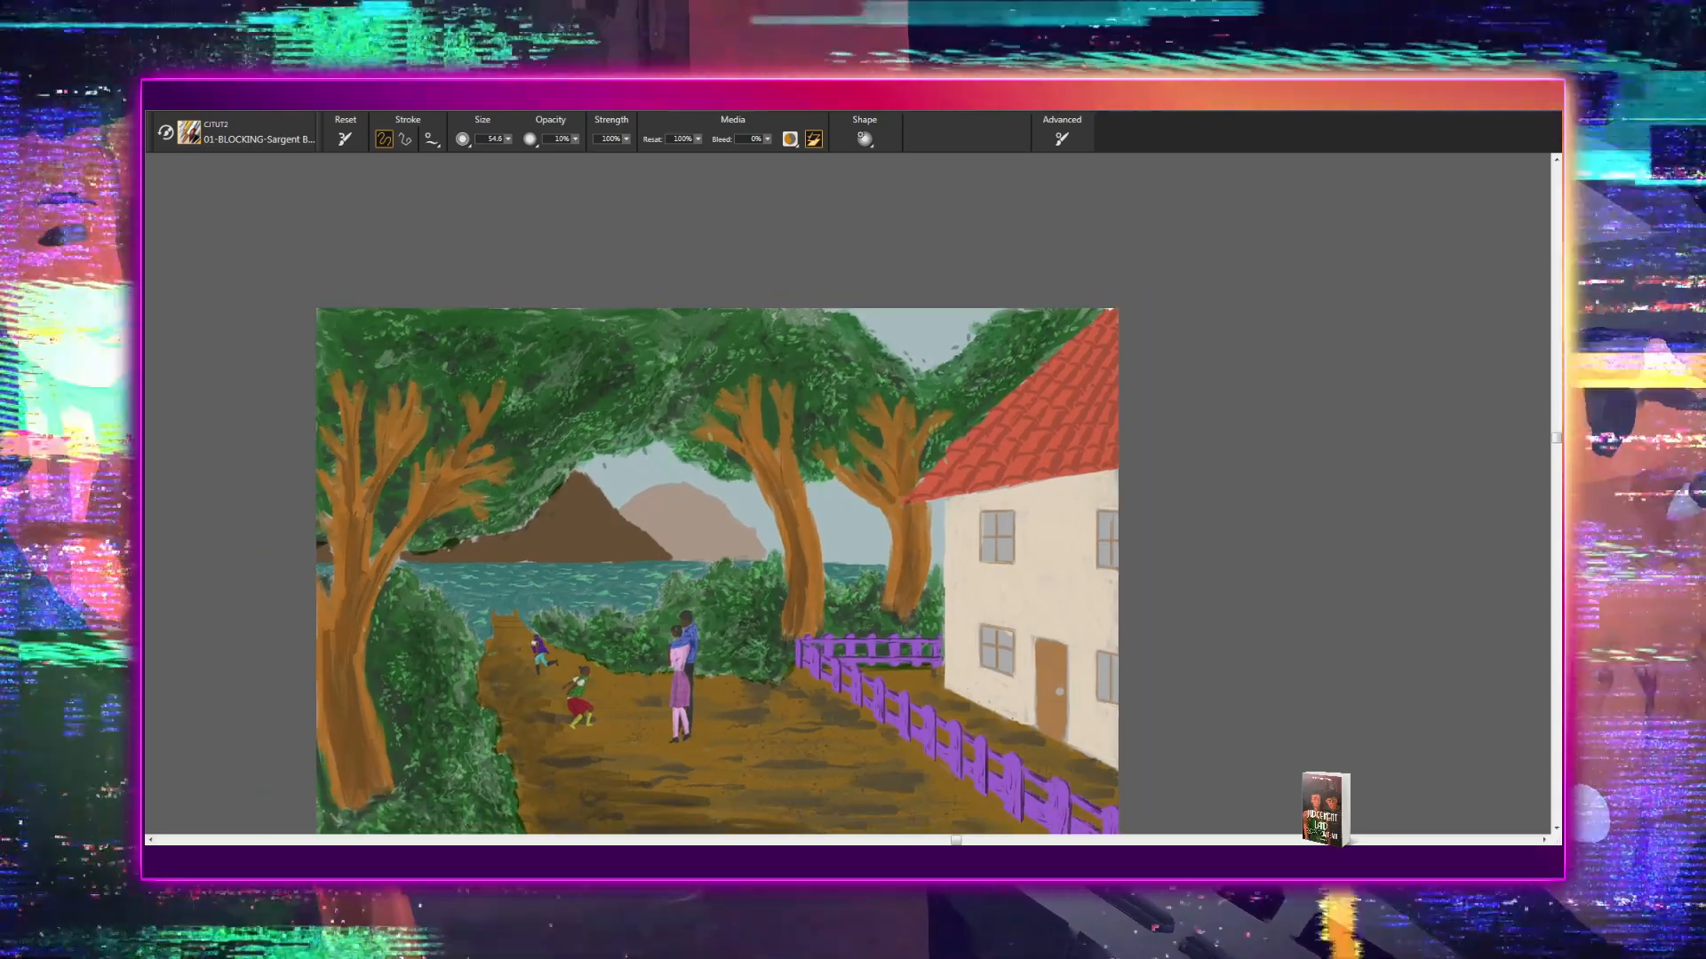
{"action": "scroll", "coordinate": [844, 489], "scroll_direction": "down", "scroll_amount": 2}
{"action": "scroll", "coordinate": [845, 489], "scroll_direction": "down", "scroll_amount": 2}
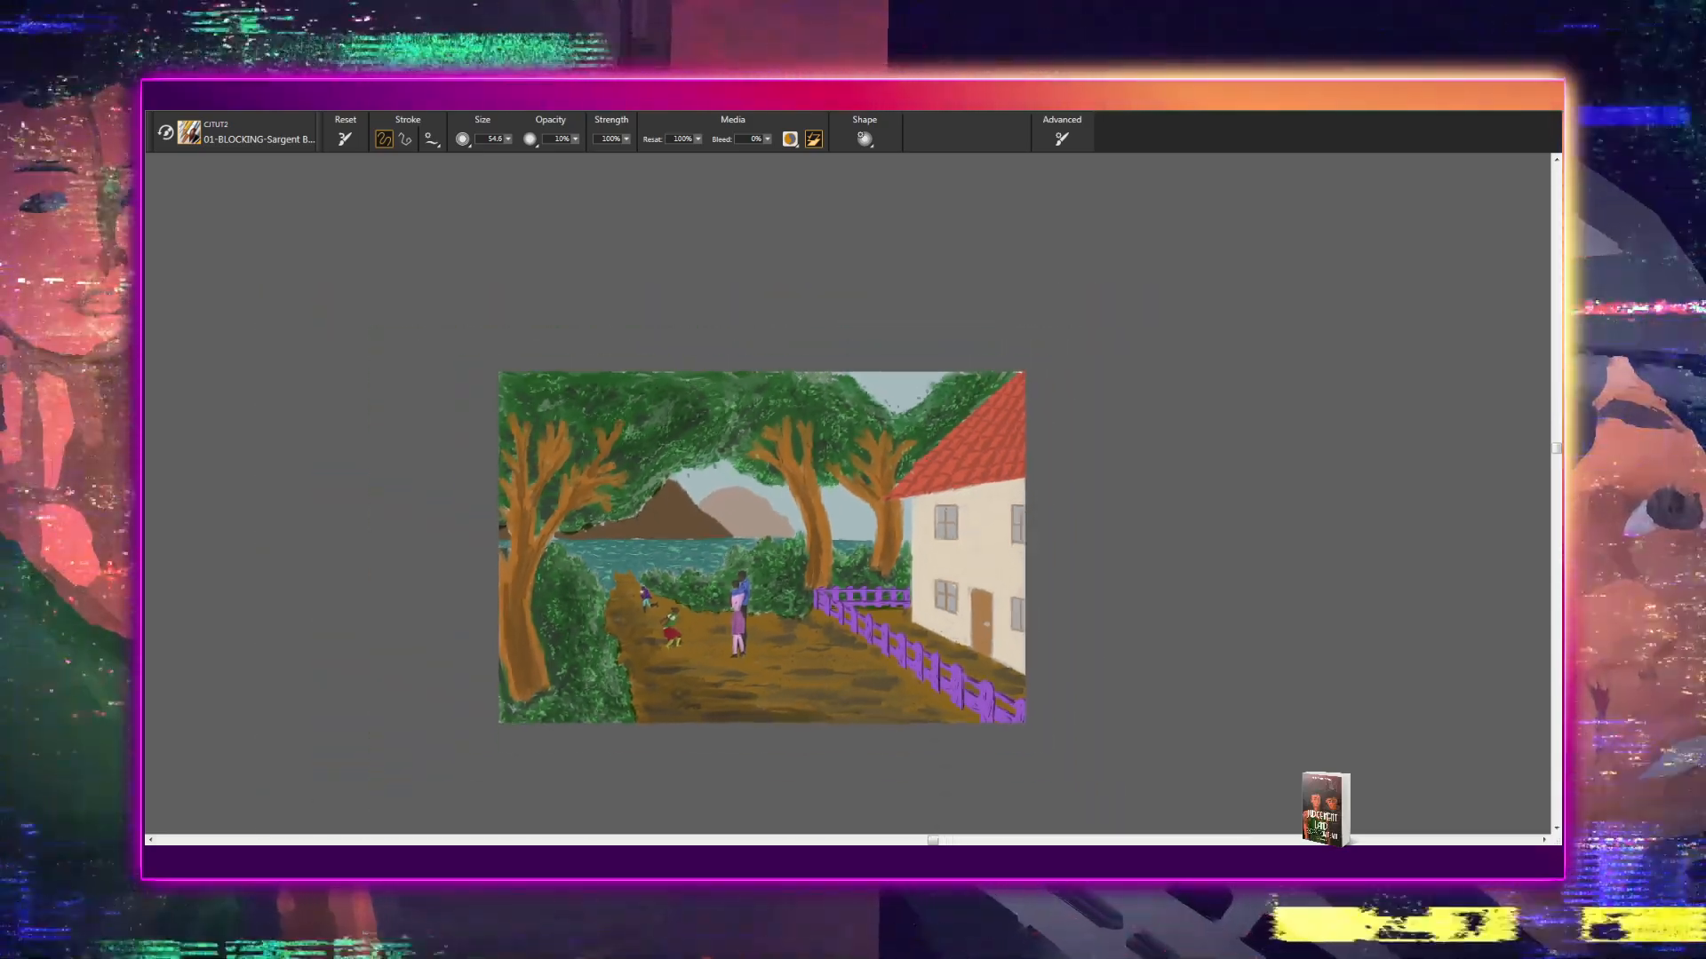
{"action": "scroll", "coordinate": [847, 494], "scroll_direction": "up", "scroll_amount": 4}
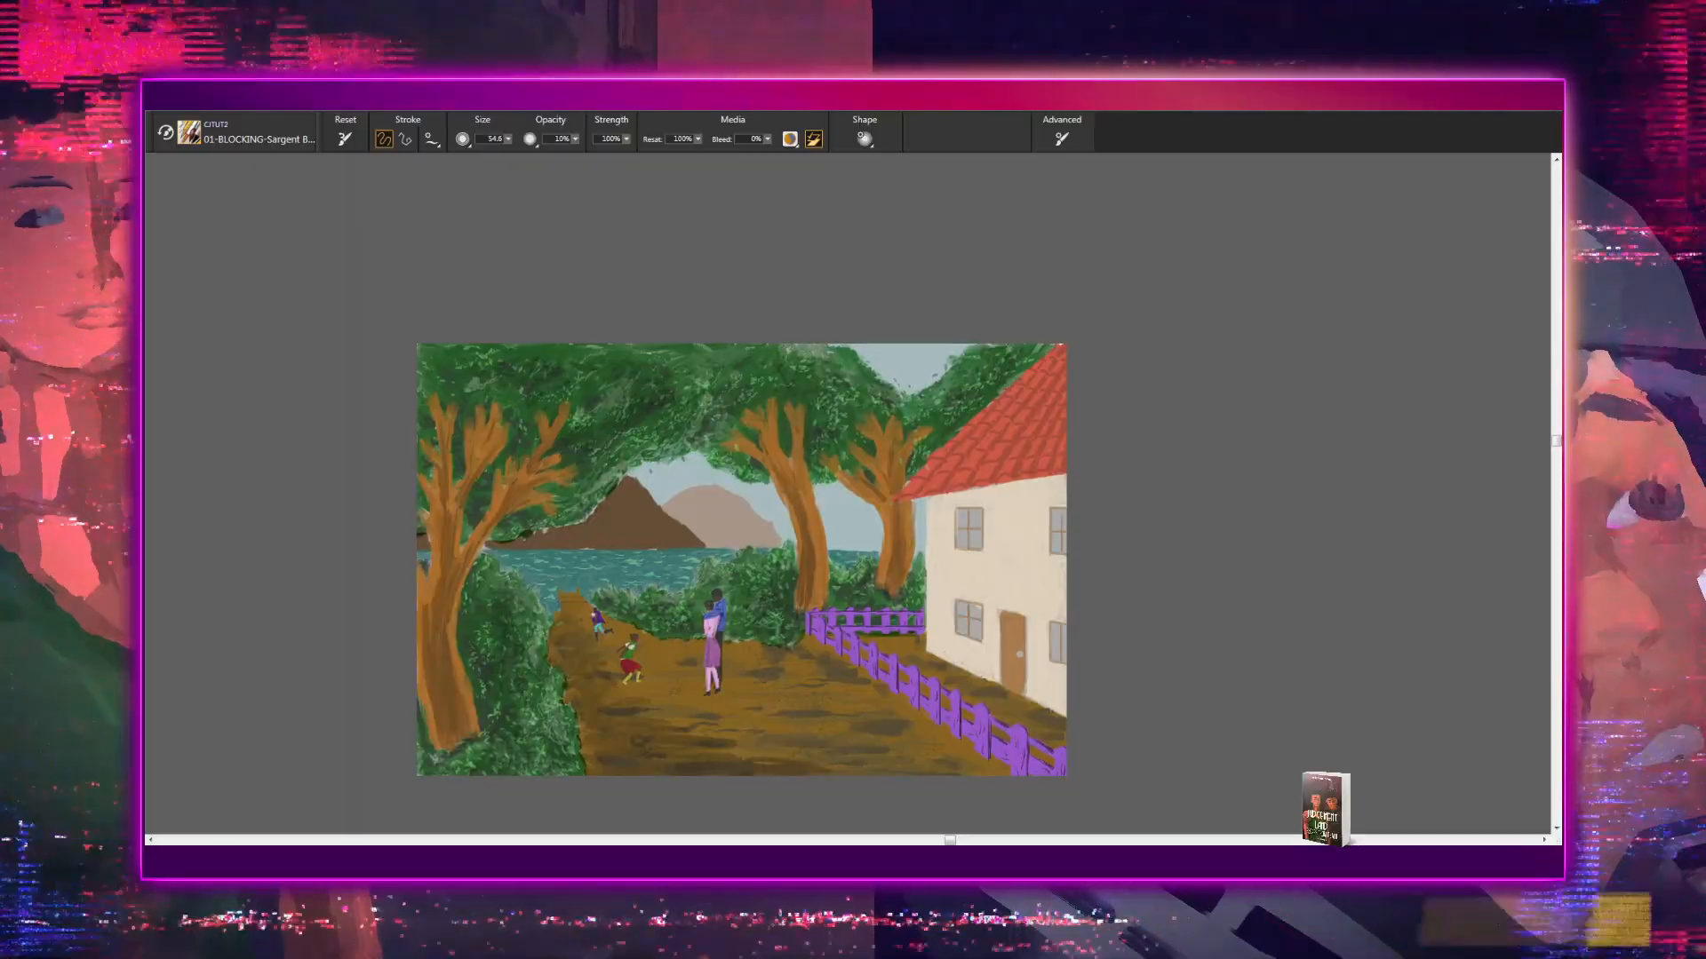